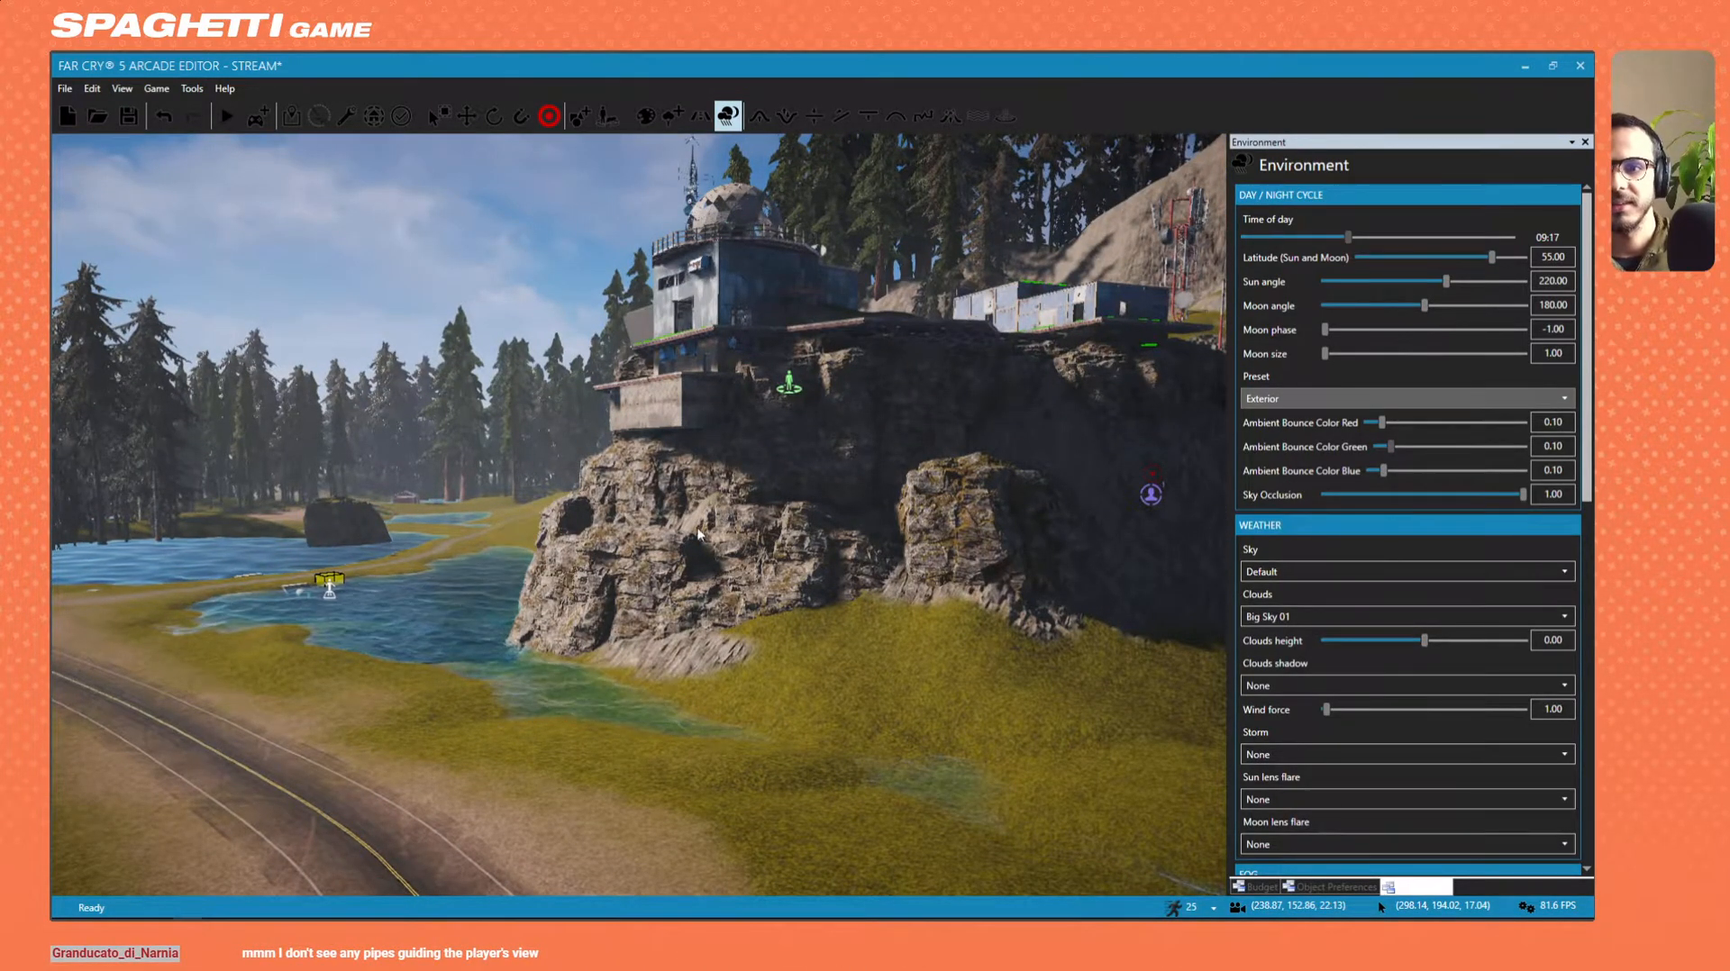
Examine the cliffside outpost and its overhanging concrete room from outside, and display the map's global budget.
key(w)
right_drag(721, 508, 854, 436)
key(w)
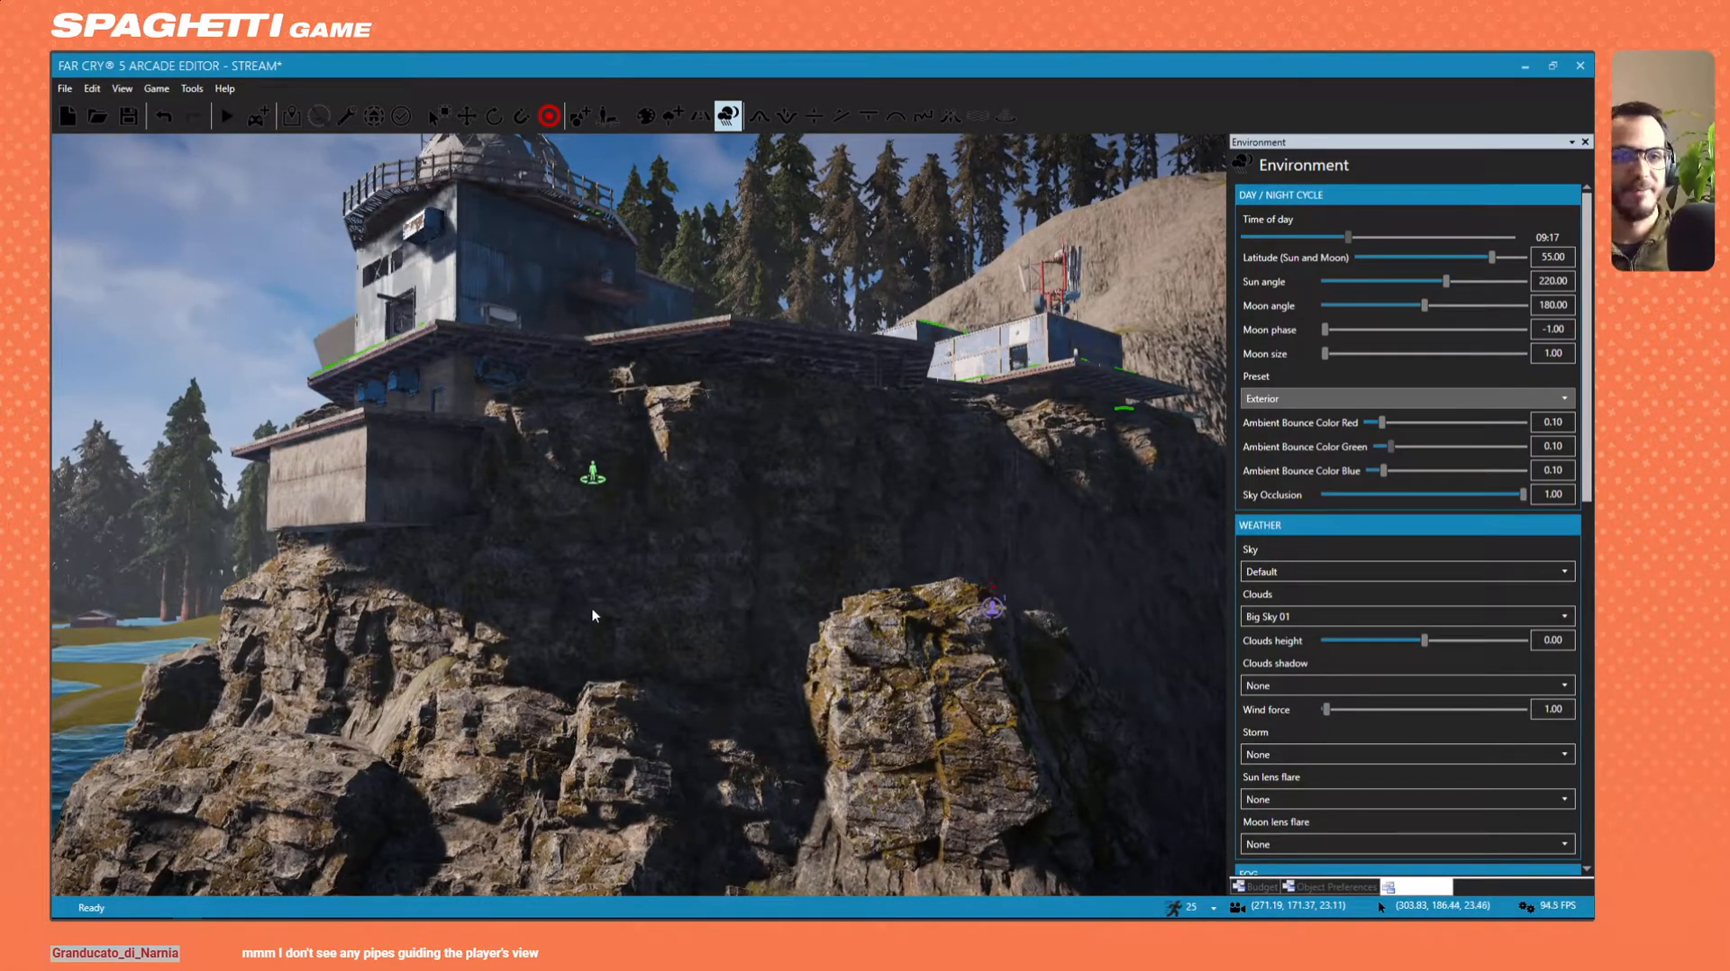
right_drag(672, 547, 1042, 559)
key(s)
key(w)
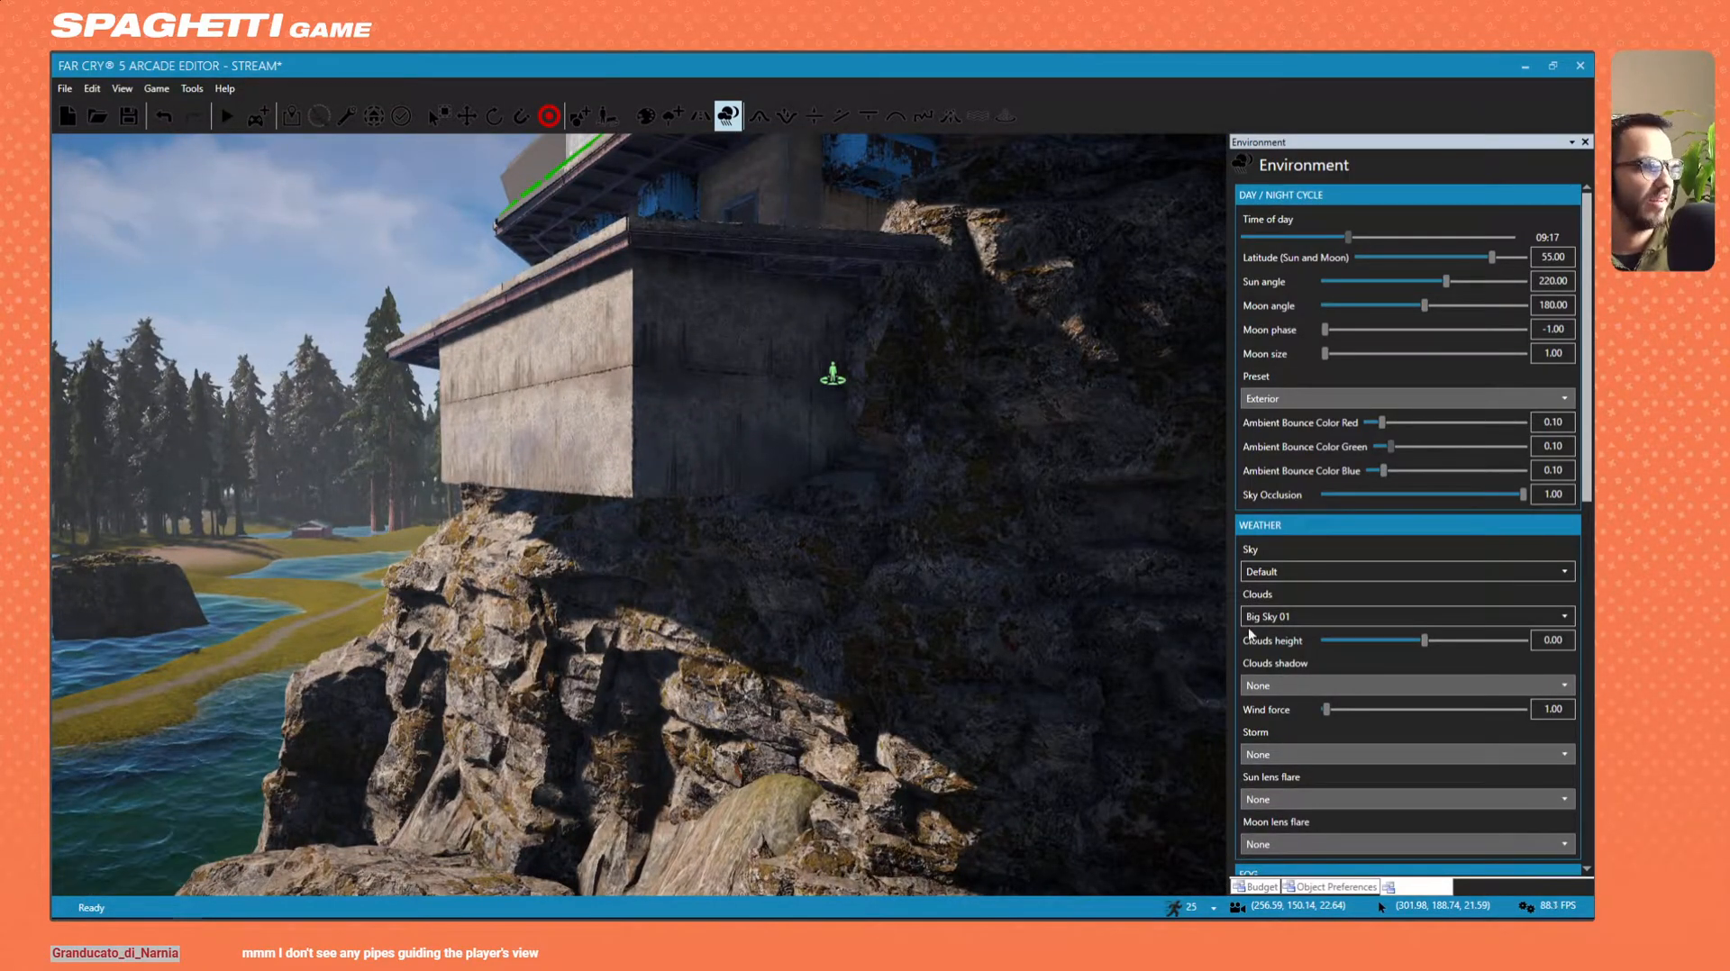
click(1333, 886)
click(1256, 886)
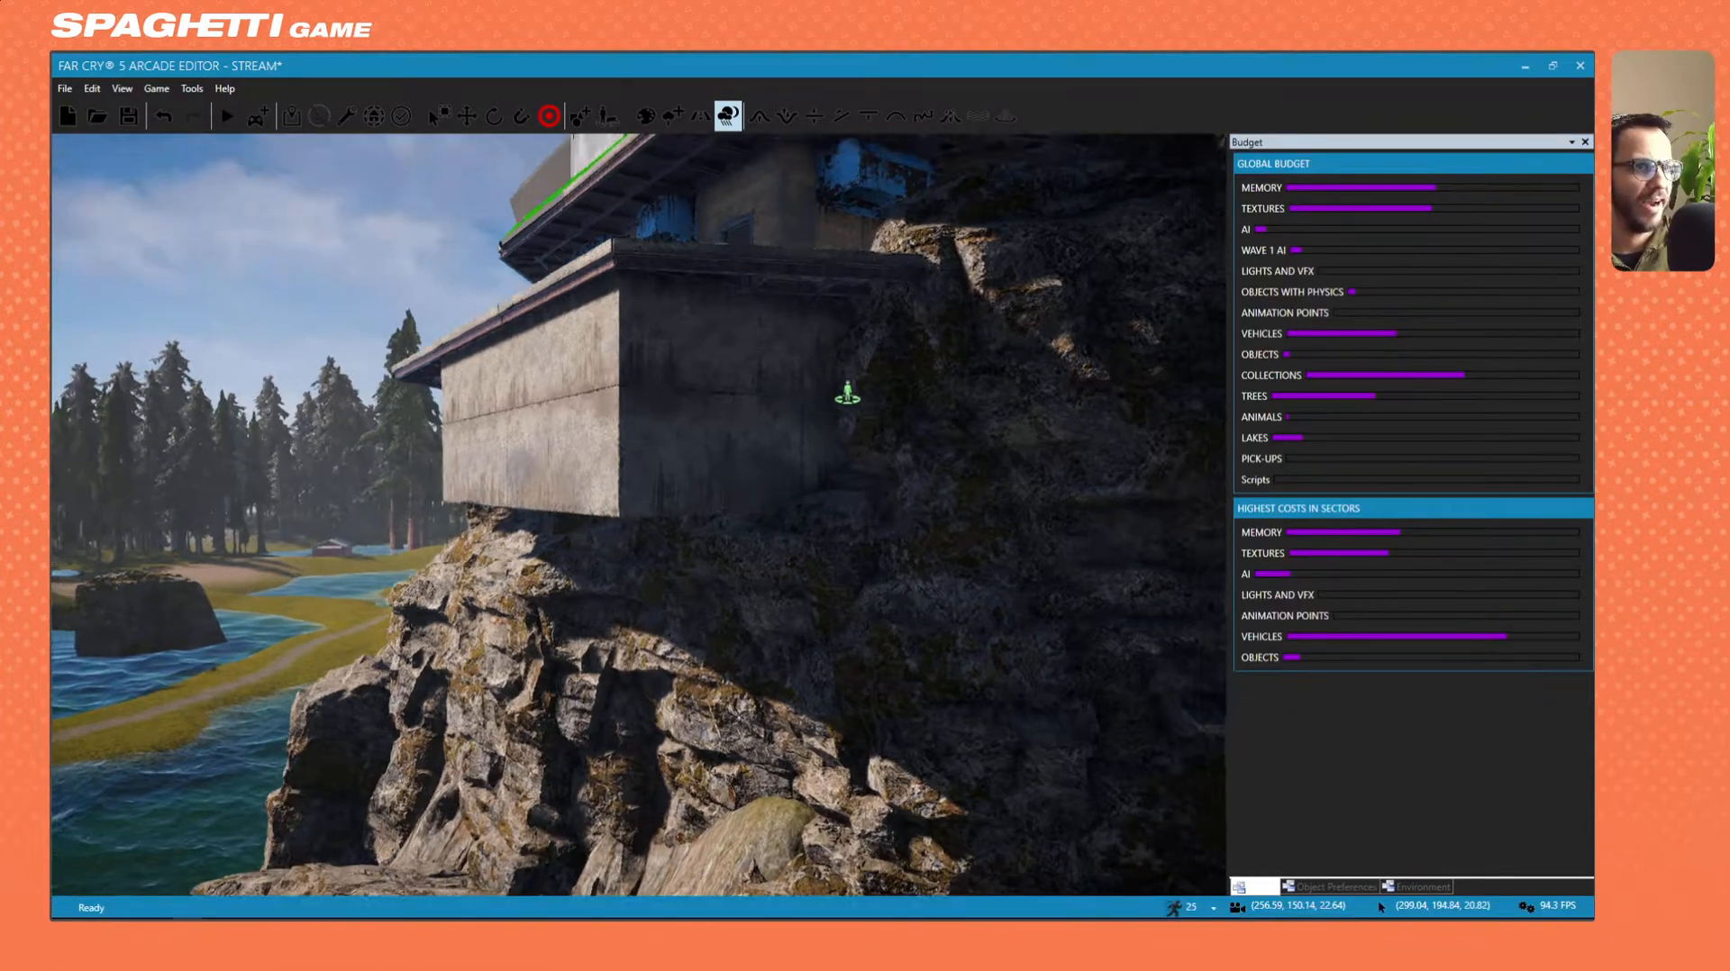
key(w)
mouse_move(841, 694)
right_down()
mouse_move(833, 621)
mouse_move(865, 667)
mouse_move(840, 695)
right_up()
key(s)
Switch to the reference image board and study the pictures of sea cliffs and cantilevered cliff-edge houses.
key(alt+Tab)
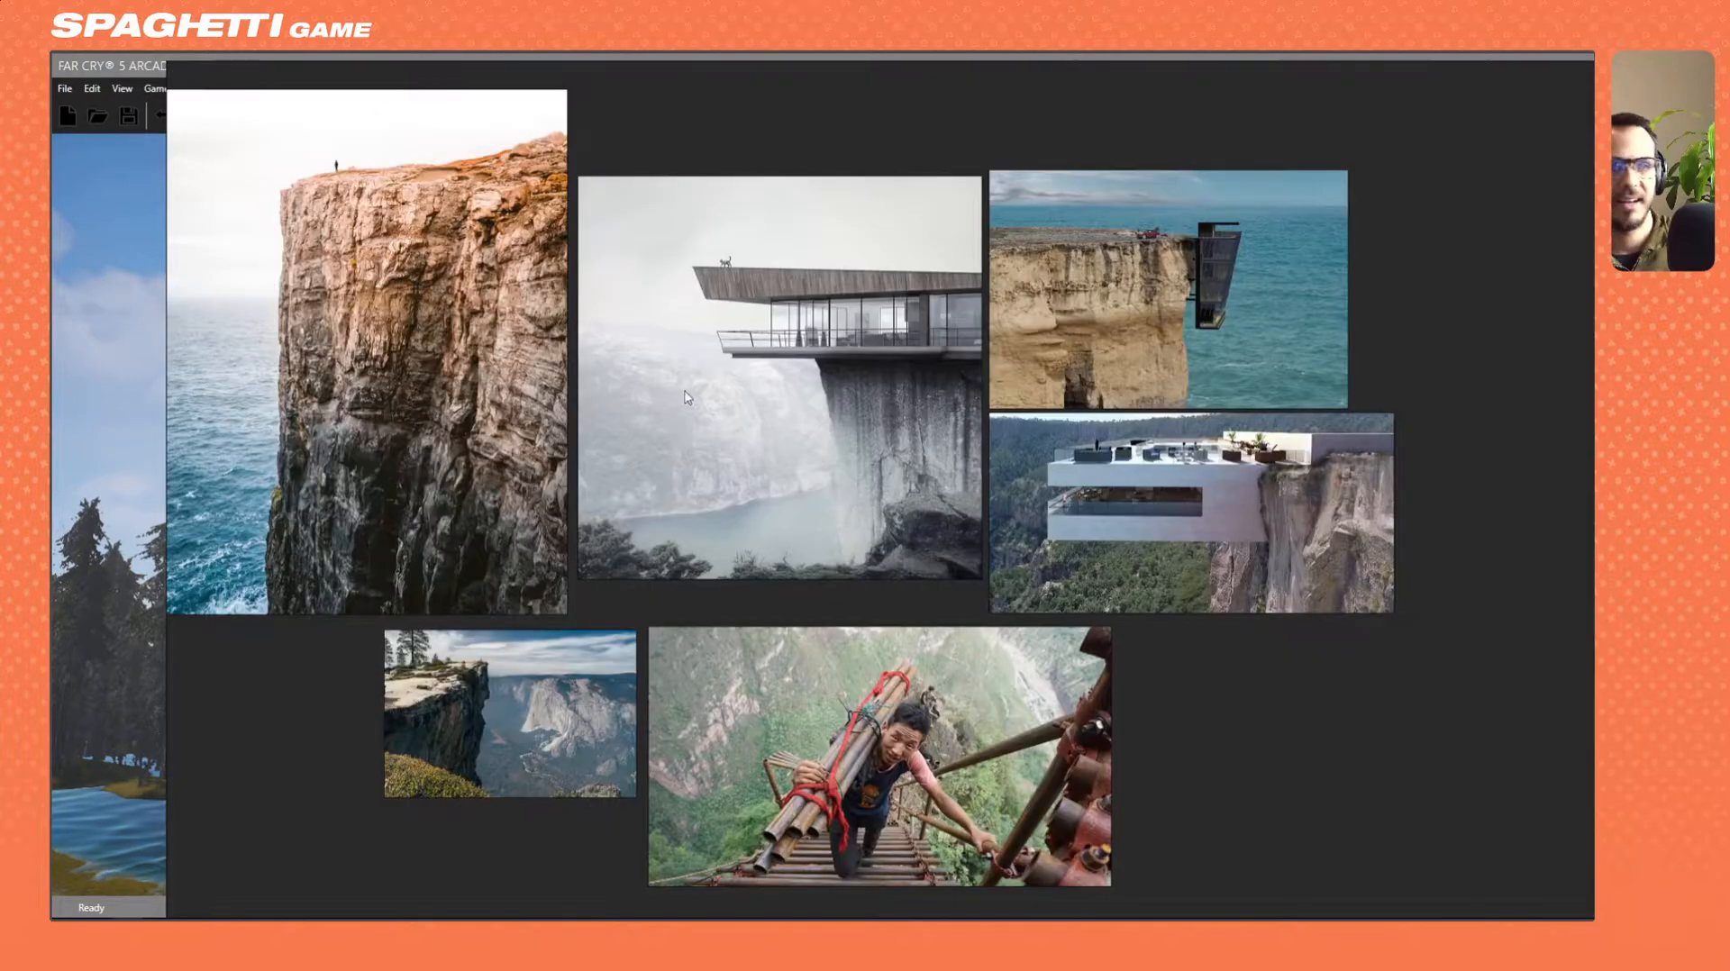
middle_drag(859, 401, 771, 441)
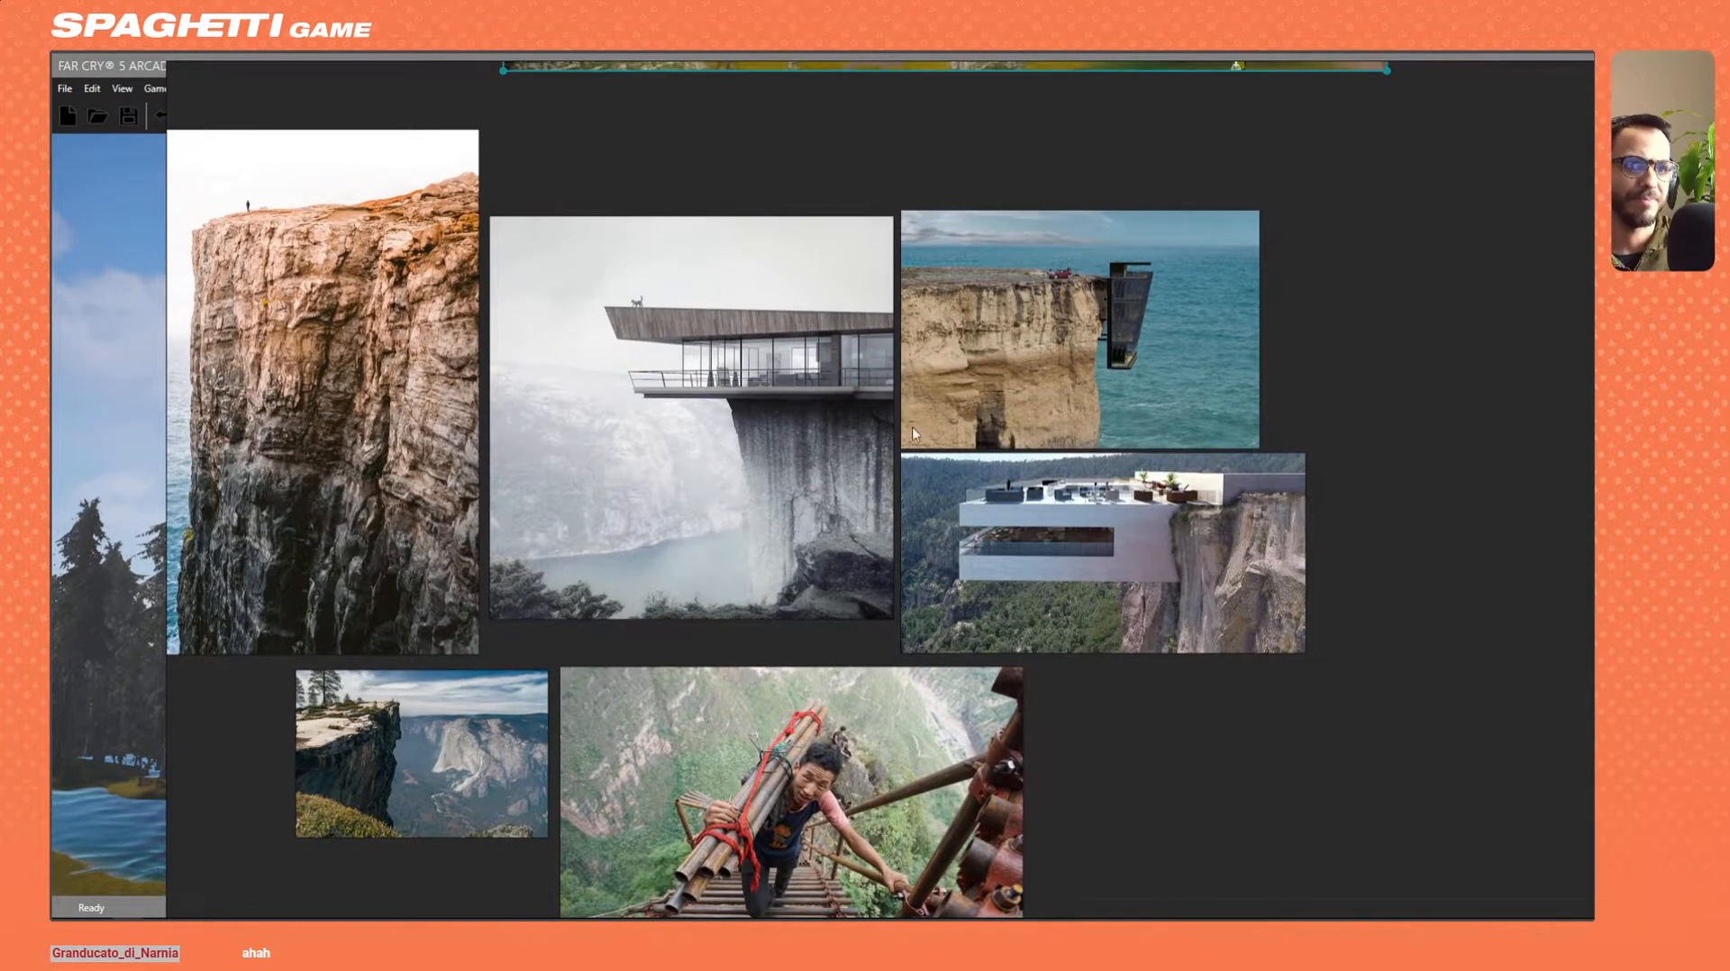
middle_drag(914, 434, 982, 339)
middle_drag(890, 297, 829, 390)
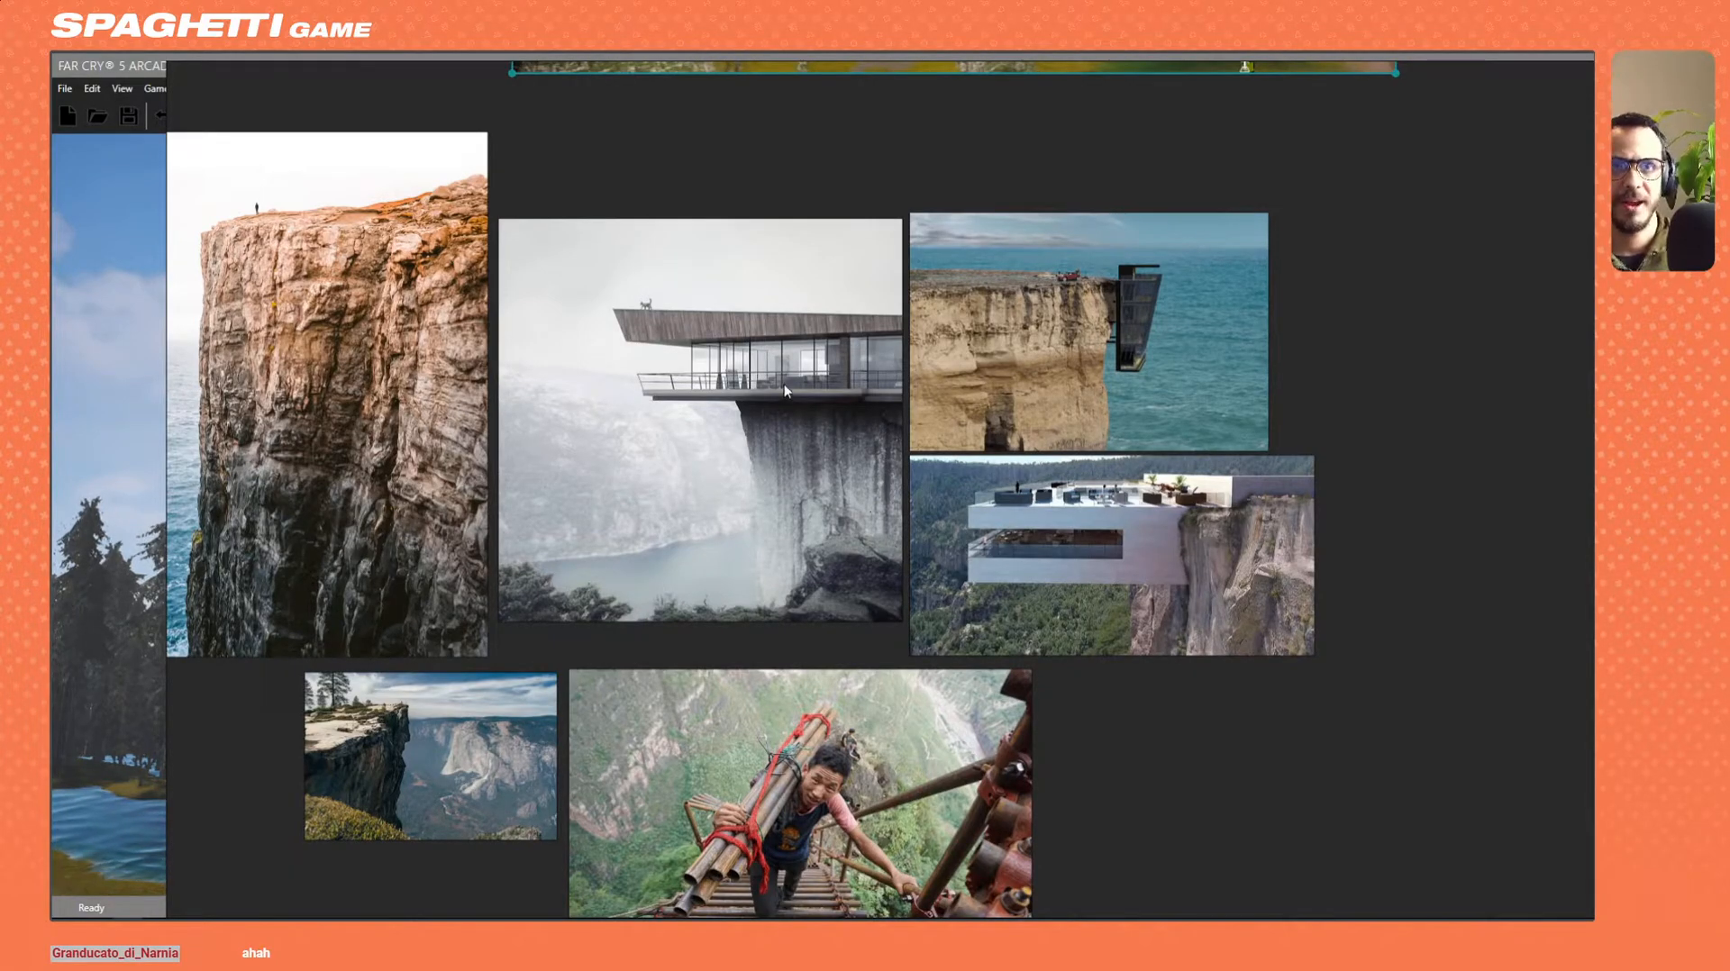
scroll(1025, 624, down, 4)
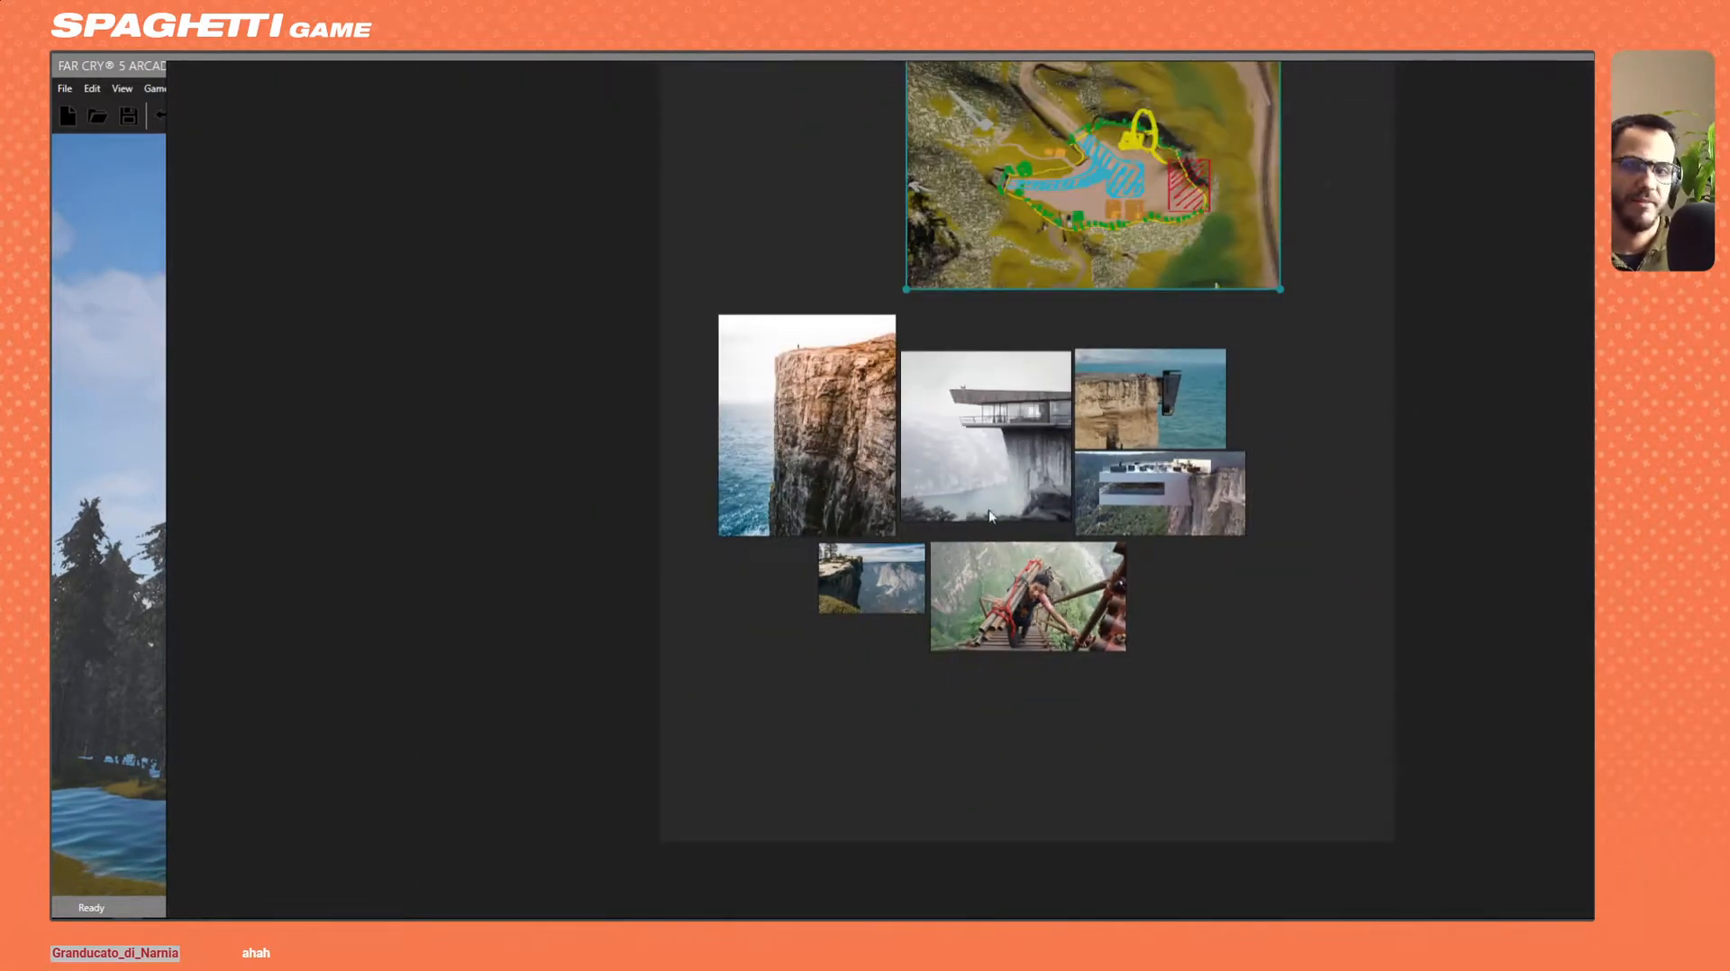
scroll(990, 514, up, 5)
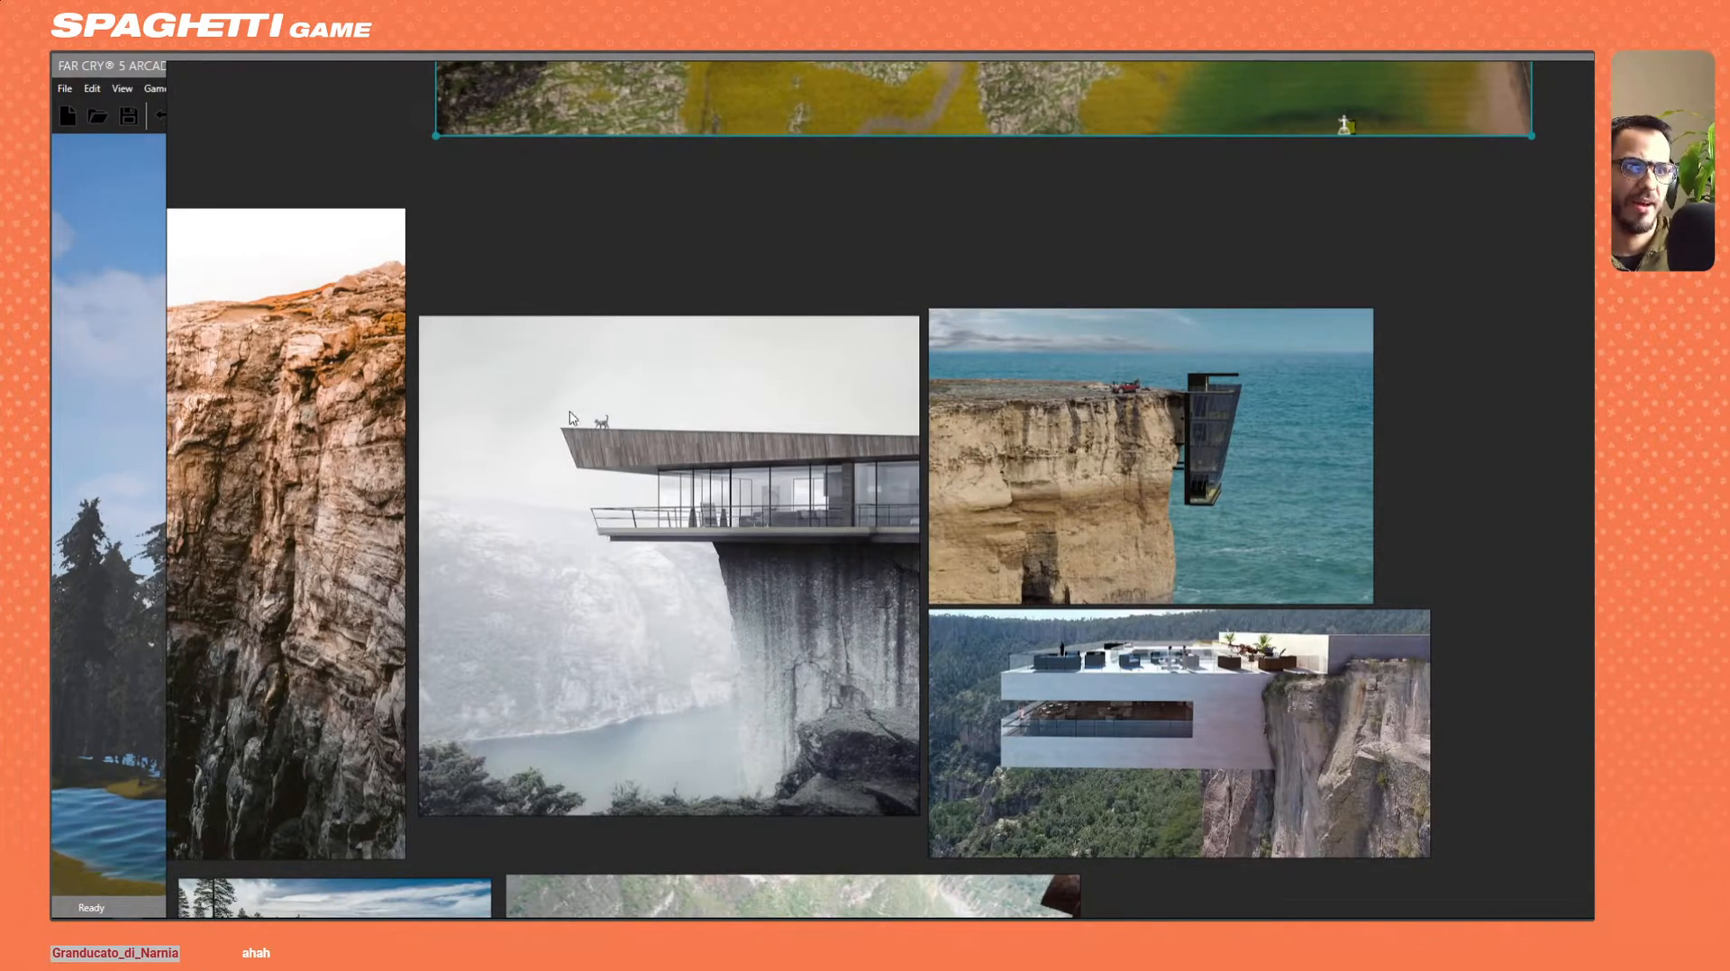
Return to the Far Cry 5 Arcade Editor and inspect how the overhanging concrete room meets the rock face beneath it.
click(104, 69)
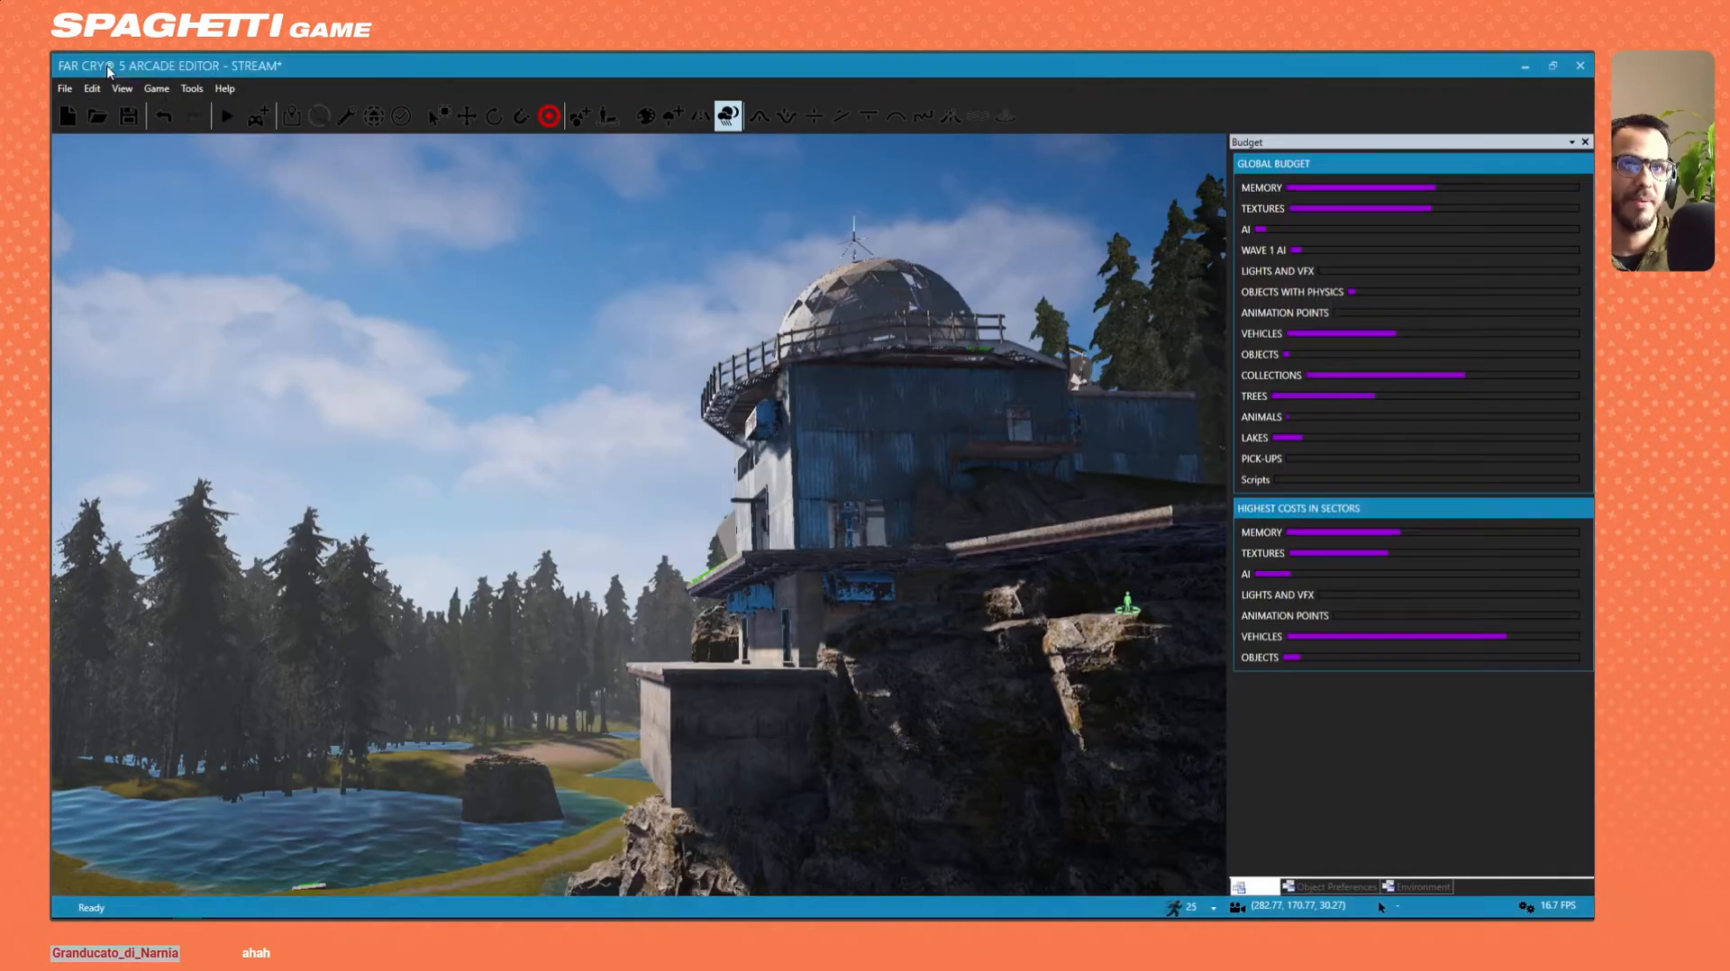
mouse_move(800, 360)
right_down()
mouse_move(784, 496)
mouse_move(801, 370)
right_up()
key(w)
key(s)
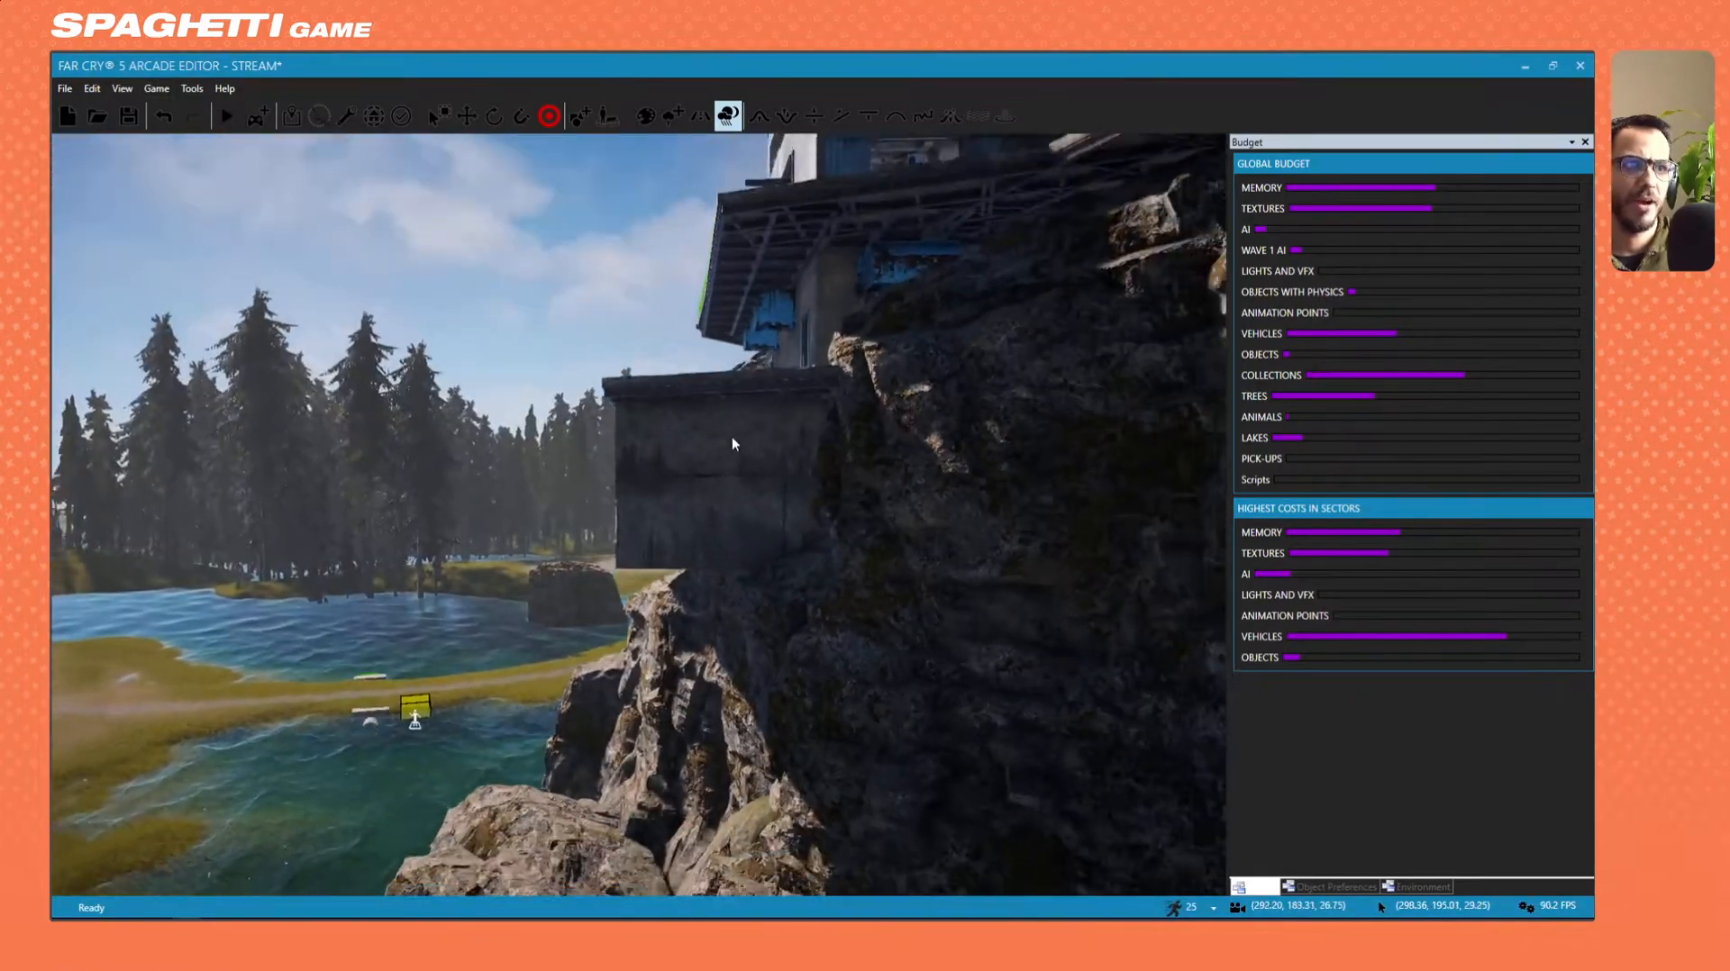
key(a)
right_drag(733, 441, 773, 461)
key(w)
key(w)
key(w)
key(d)
key(s)
key(a)
key(w)
key(s)
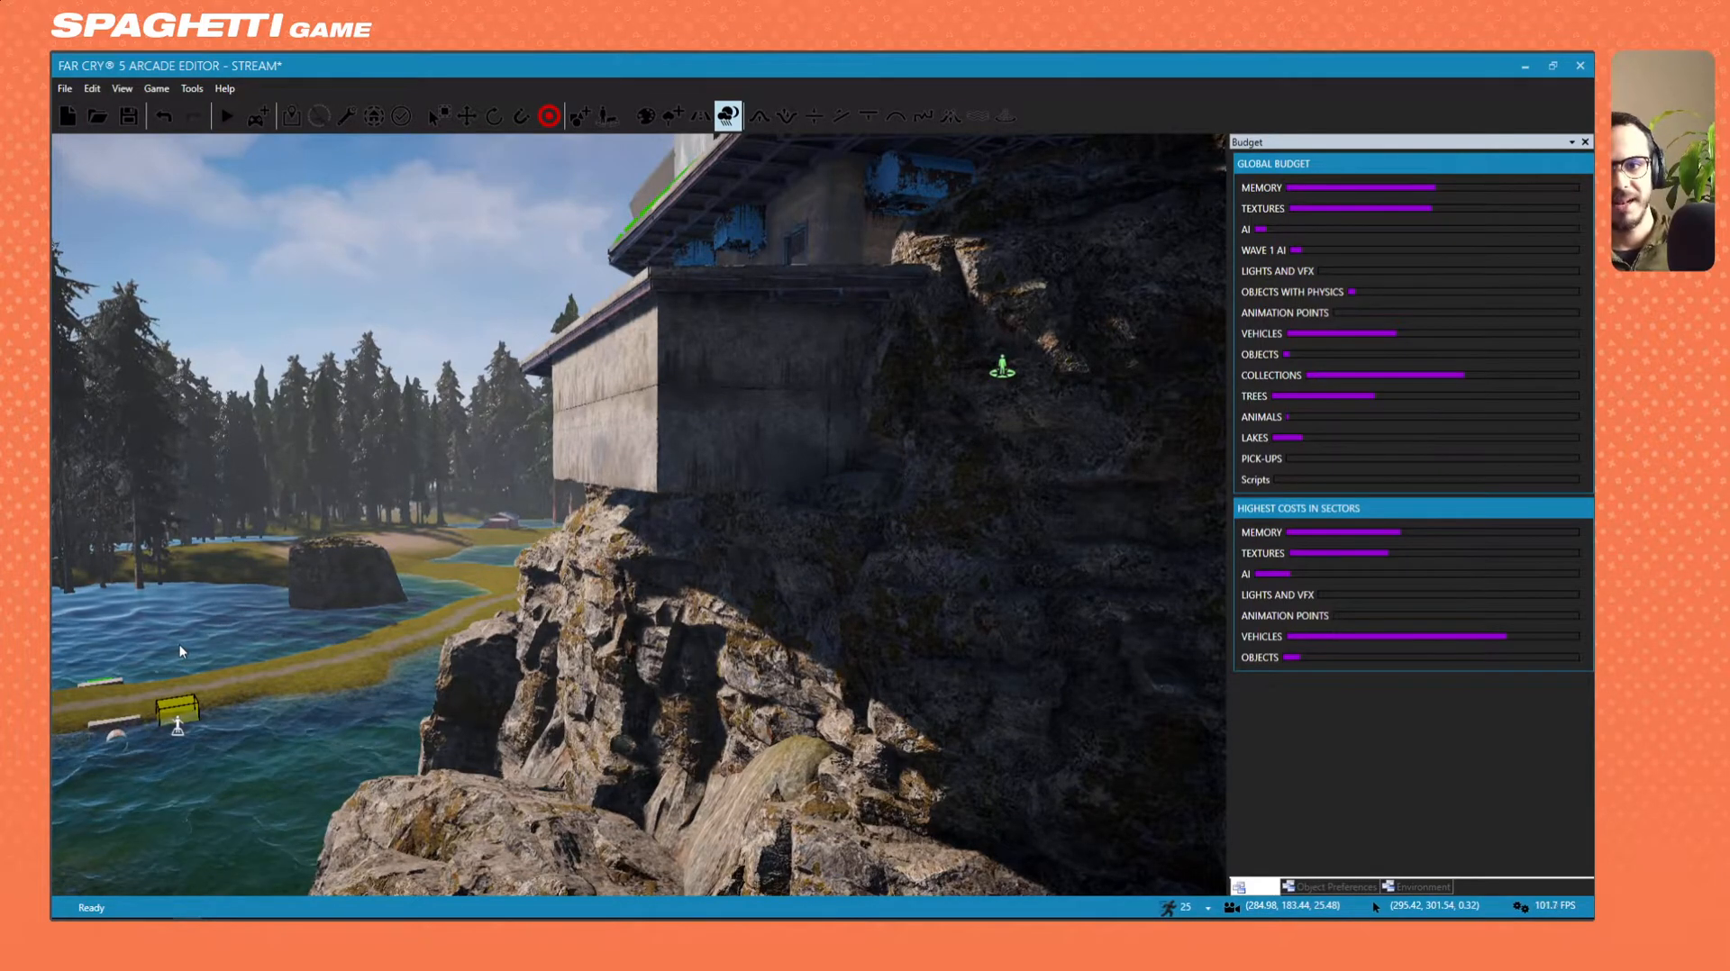
right_drag(180, 645, 204, 632)
key(w)
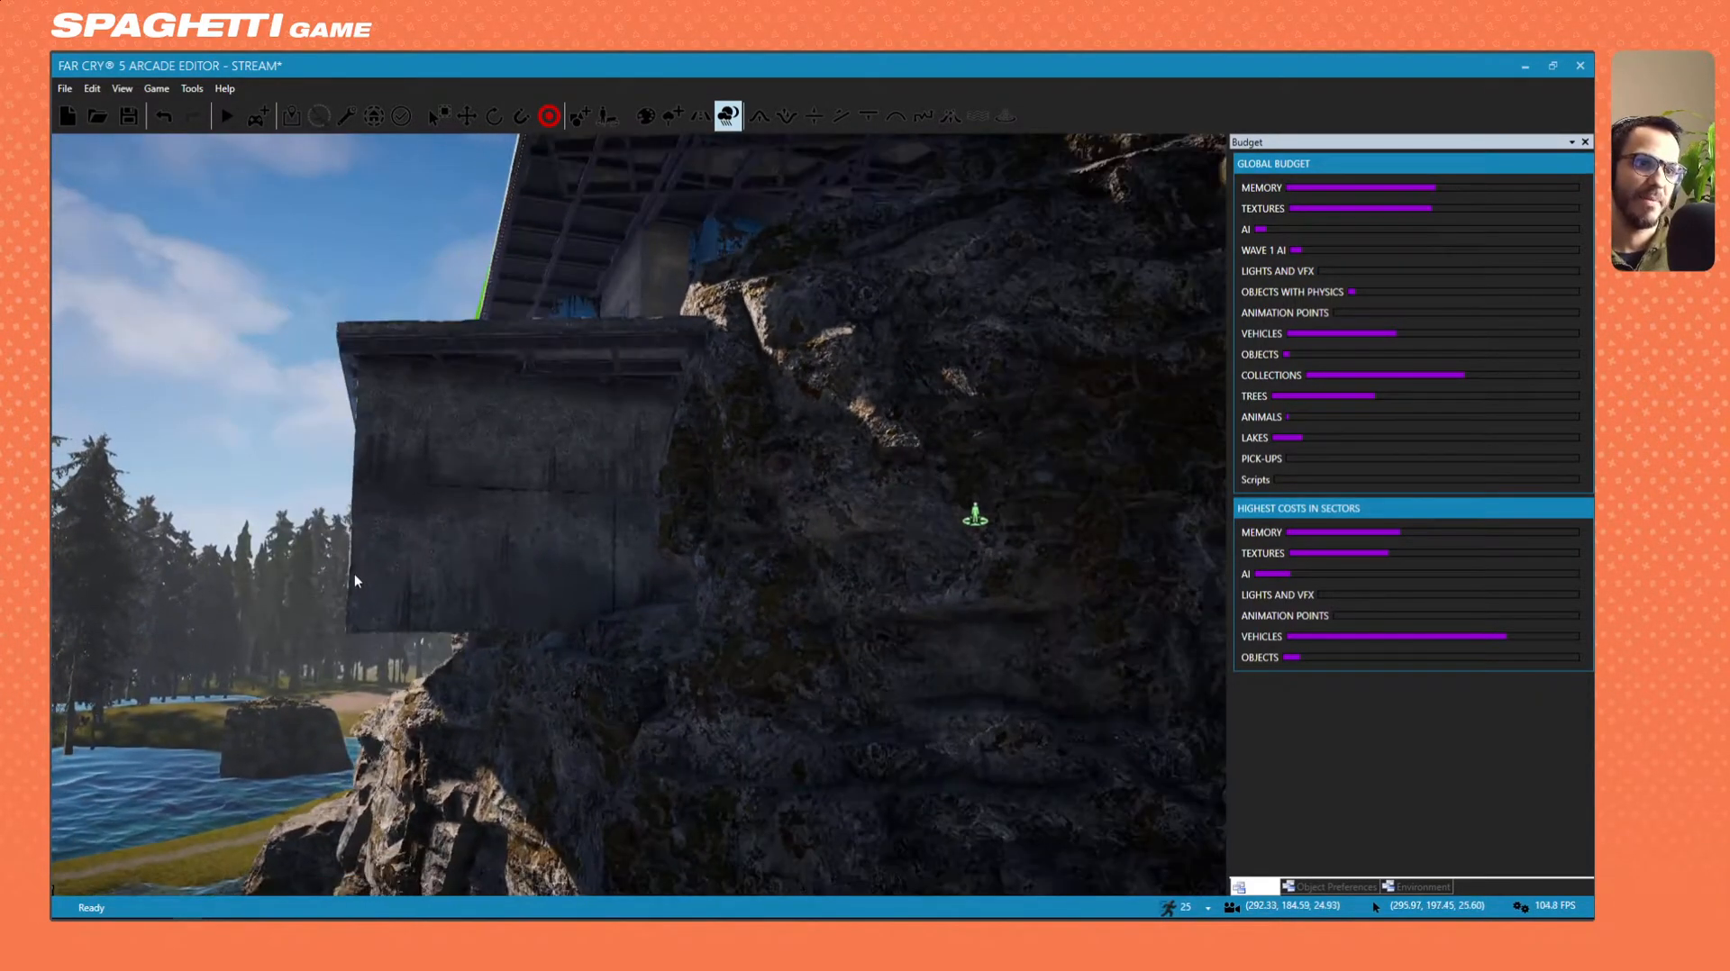
key(s)
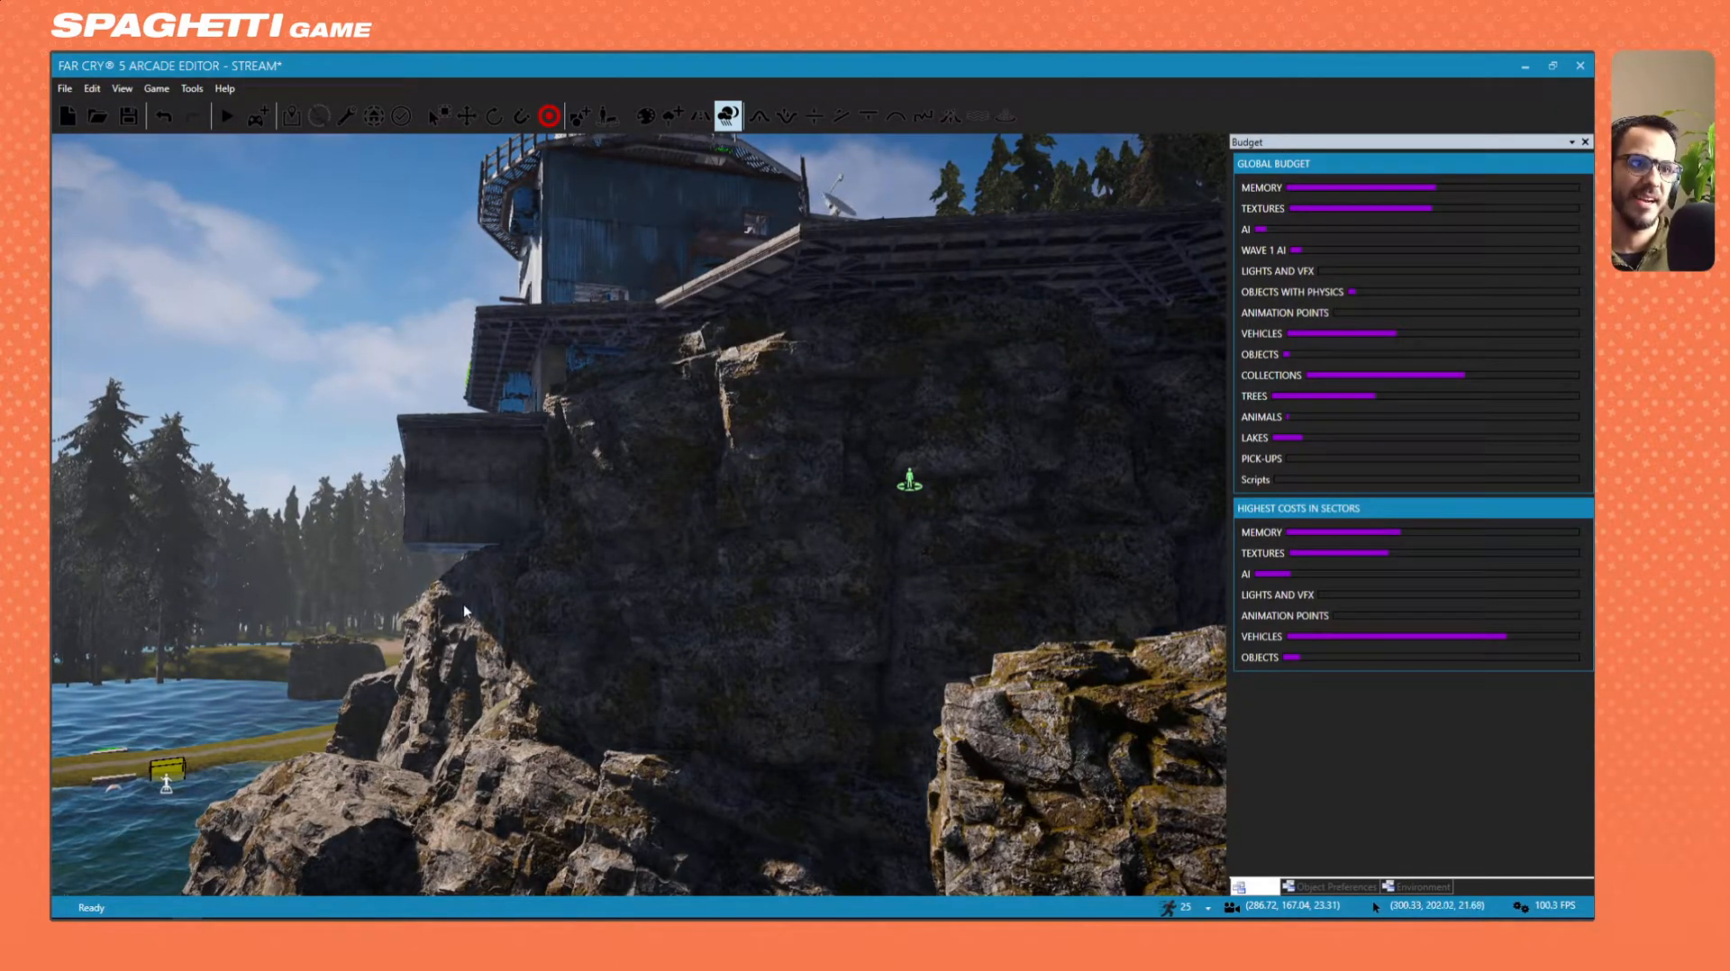
key(w)
key(a)
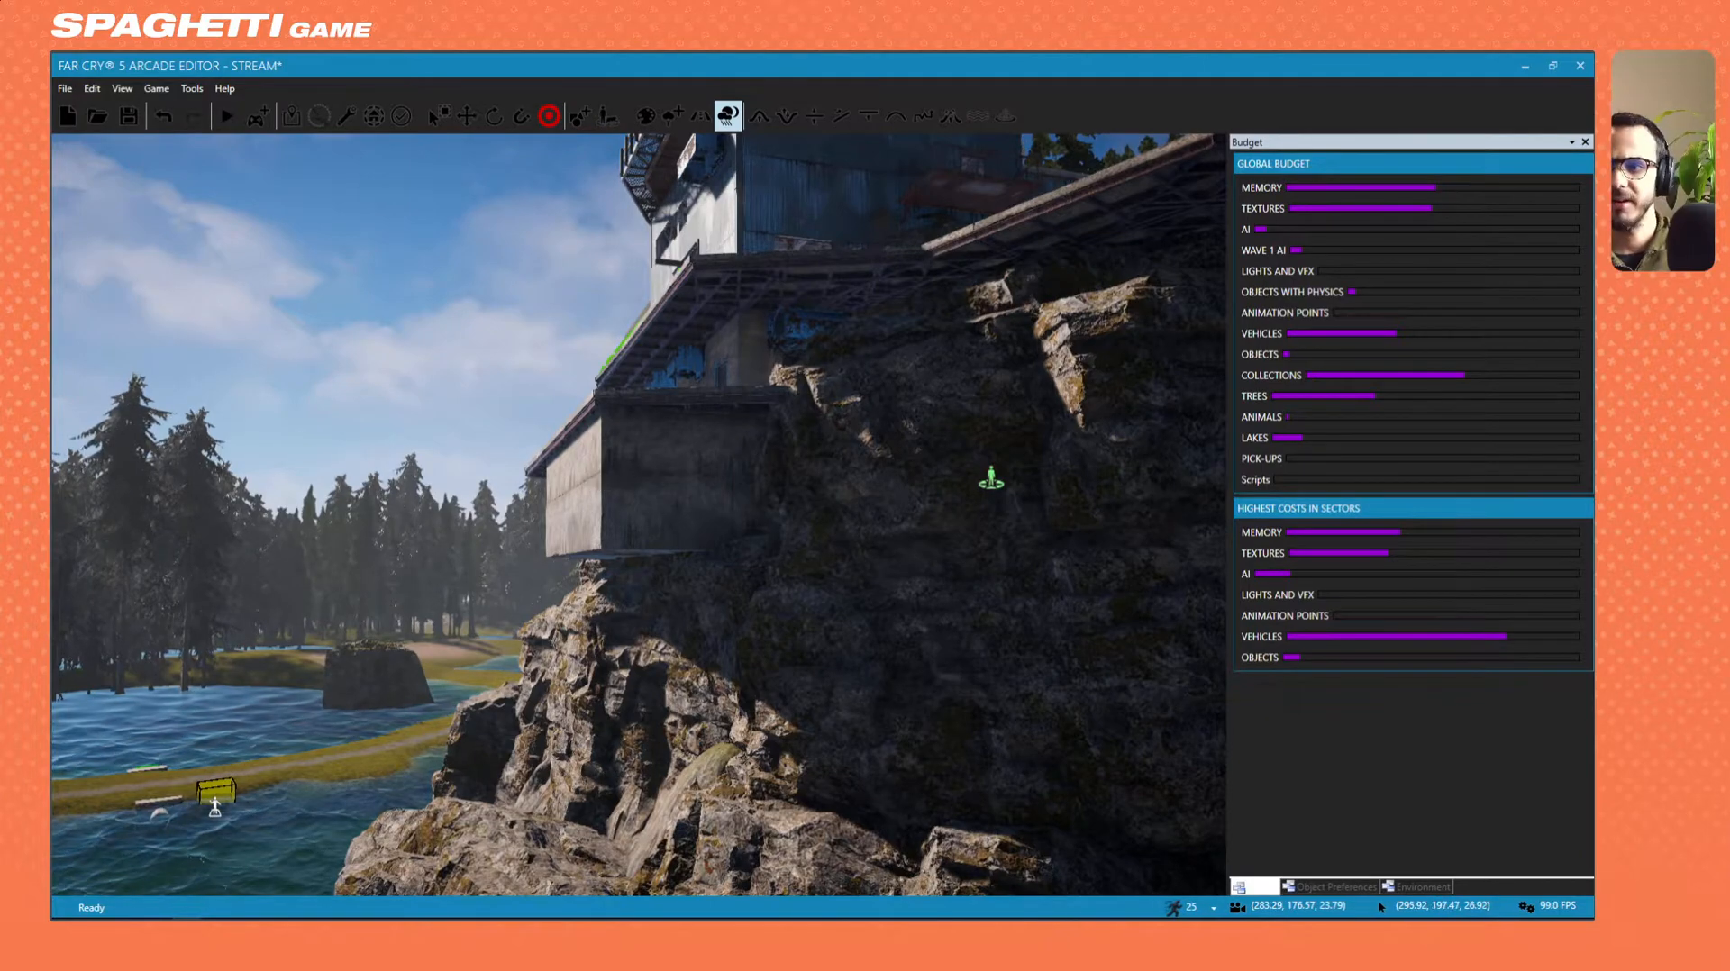
Survey the outpost from a distance and from above, including the radio tower and the grey deck beside the dome building.
key(w)
key(d)
right_drag(556, 484, 406, 504)
key(s)
key(s)
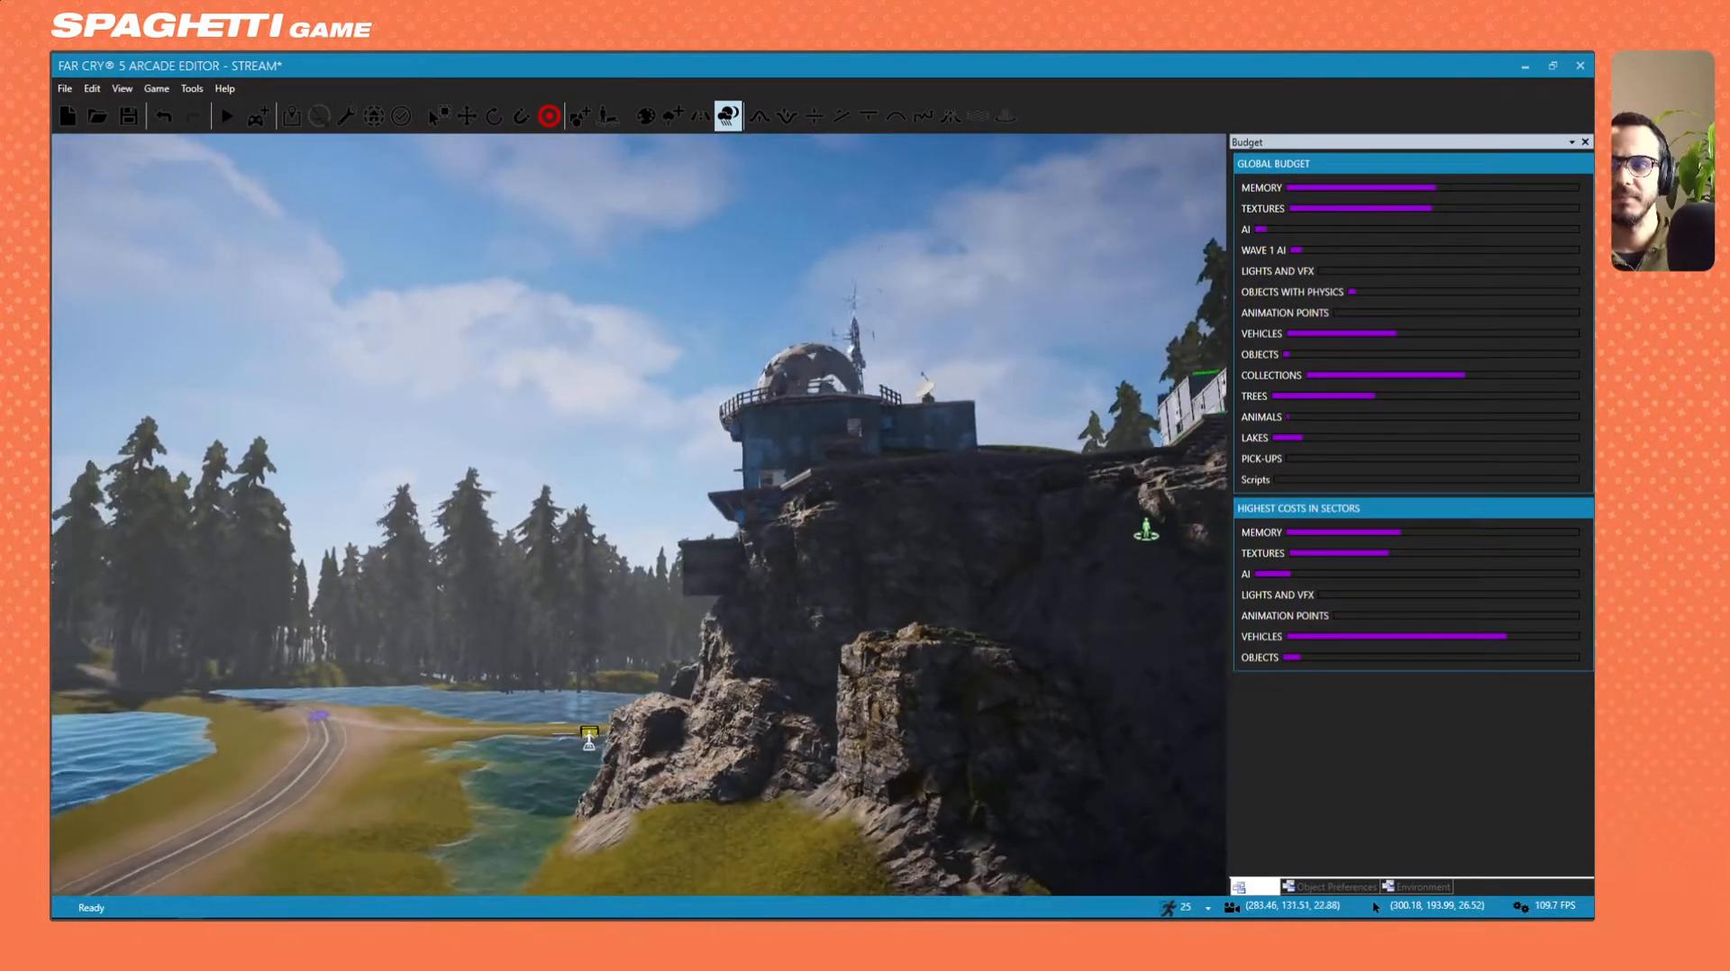
key(w)
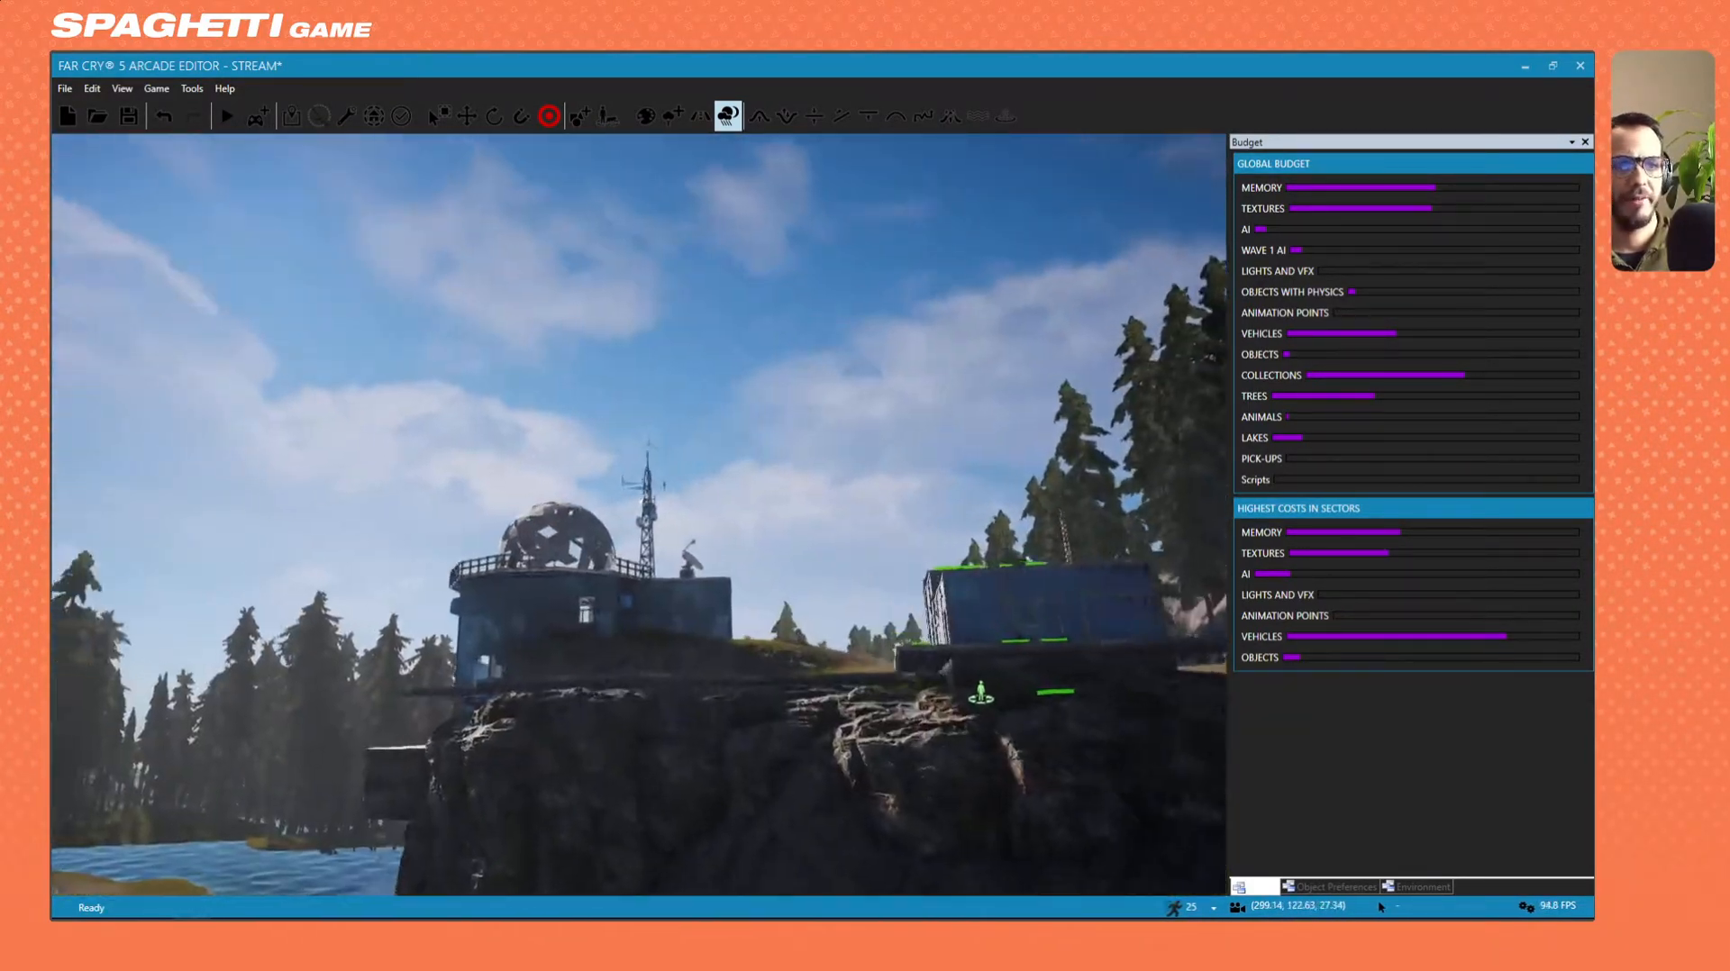
key(w)
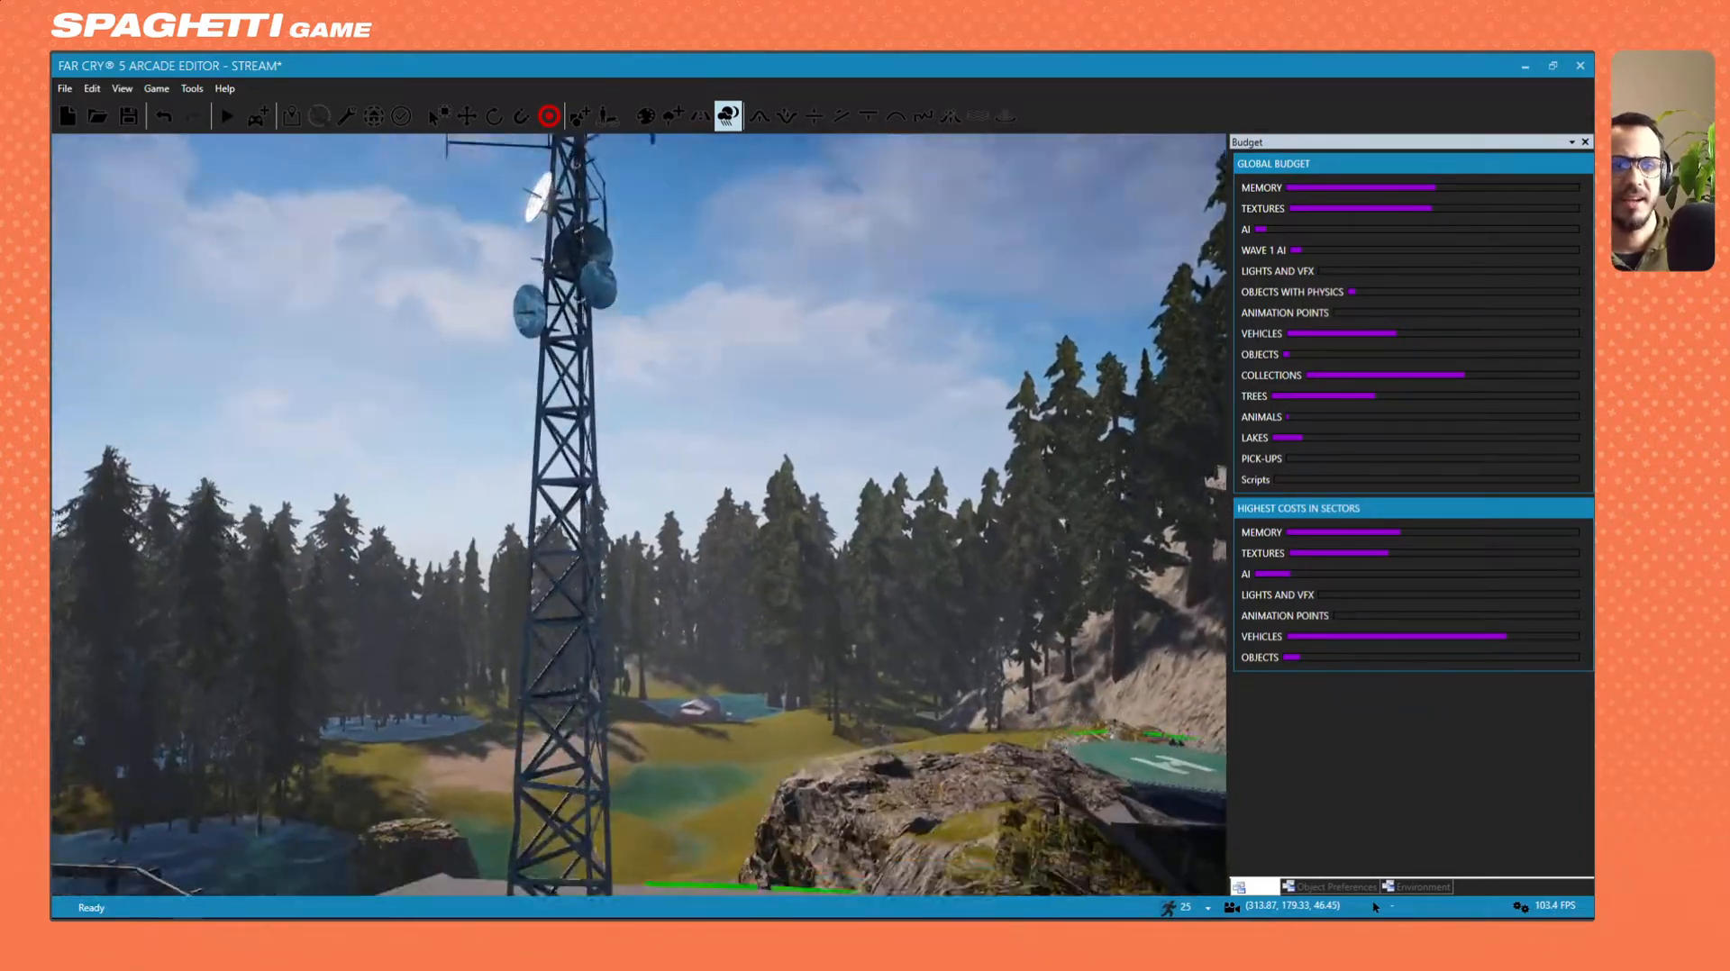
right_drag(577, 405, 535, 550)
key(s)
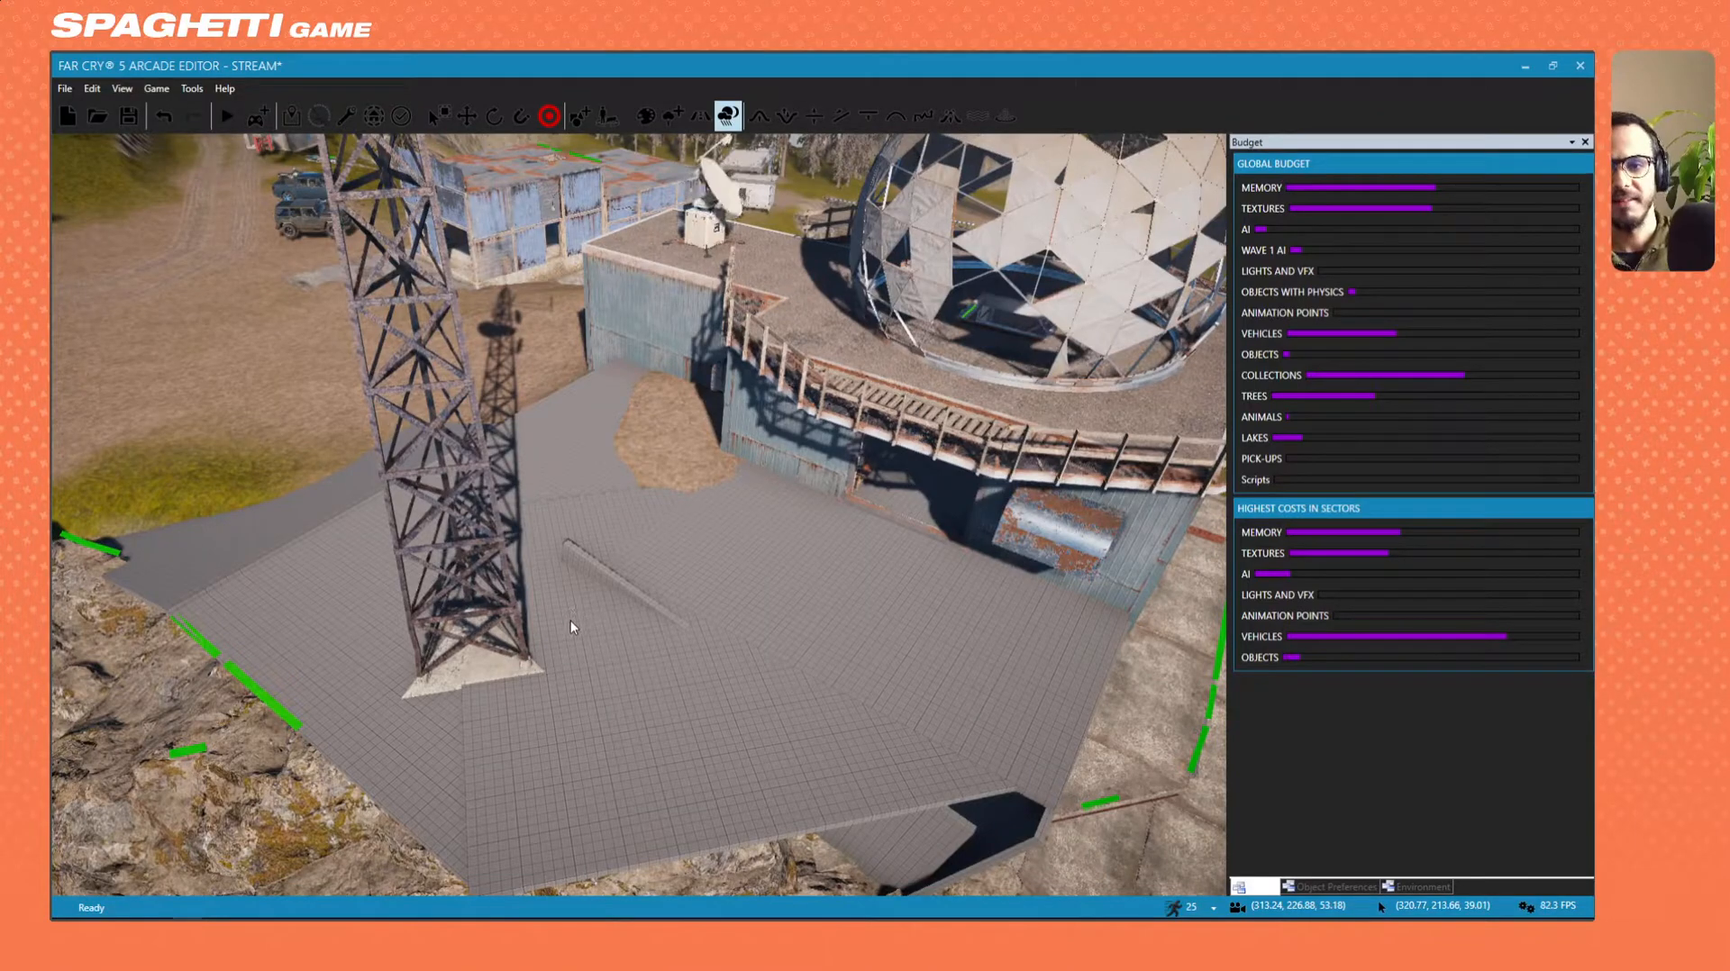
key(s)
right_drag(570, 620, 297, 596)
key(d)
key(w)
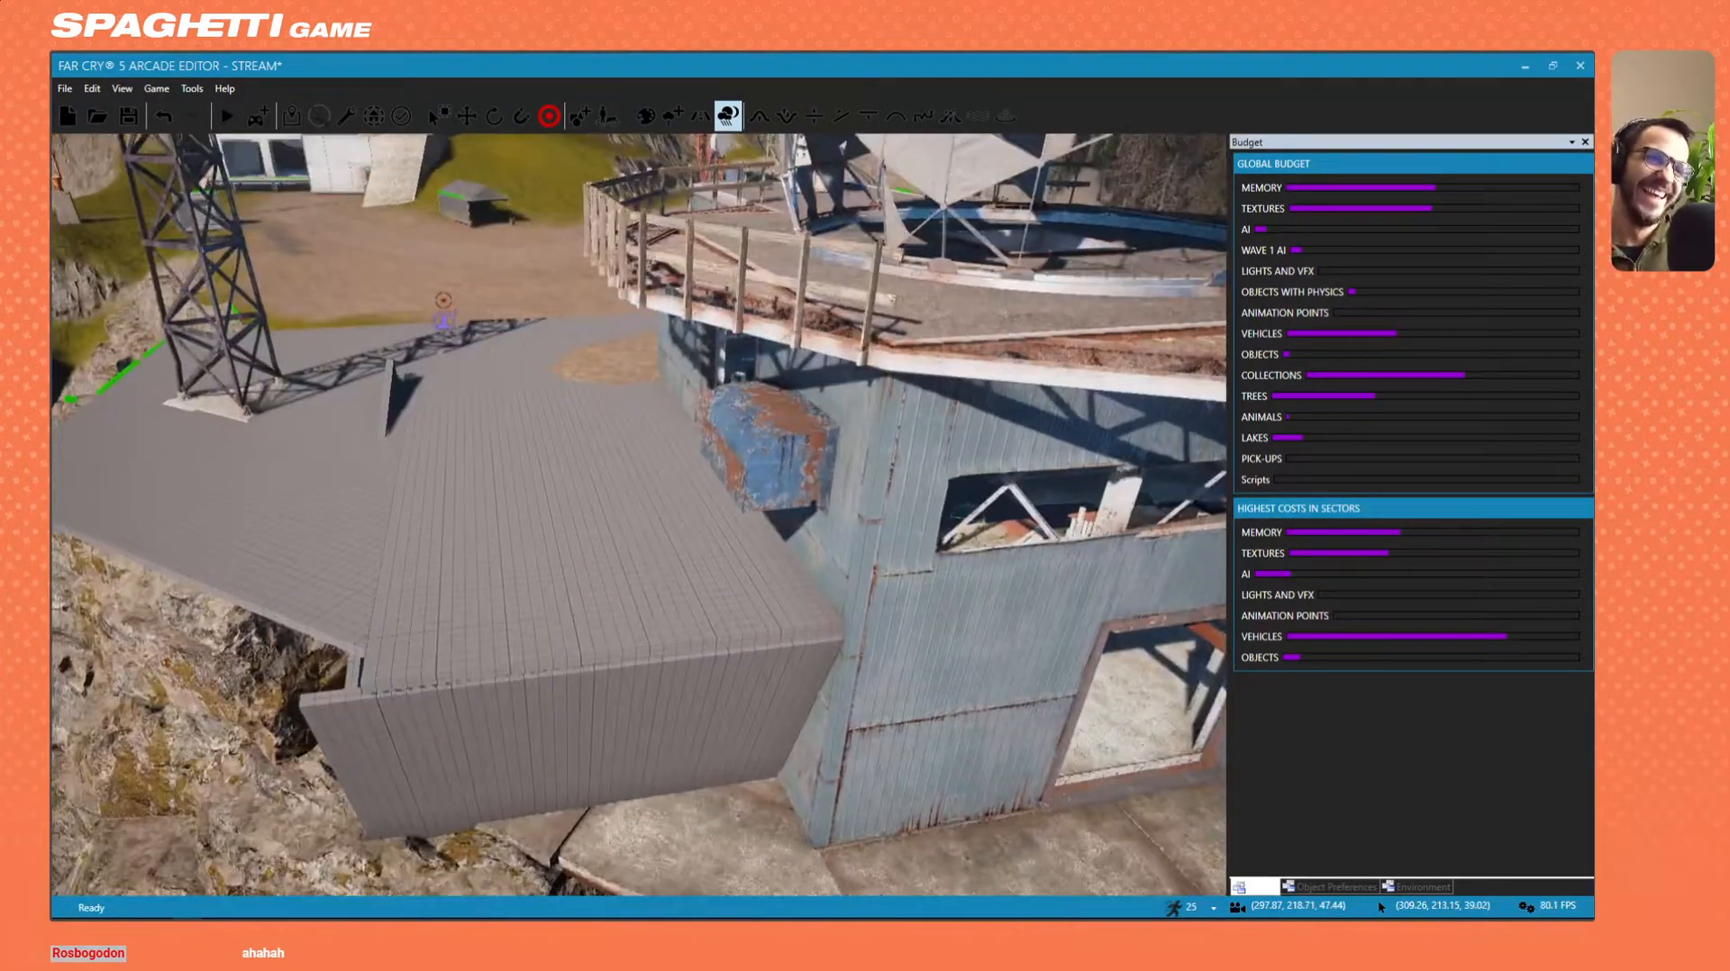
key(s)
right_drag(649, 518, 753, 494)
key(a)
key(s)
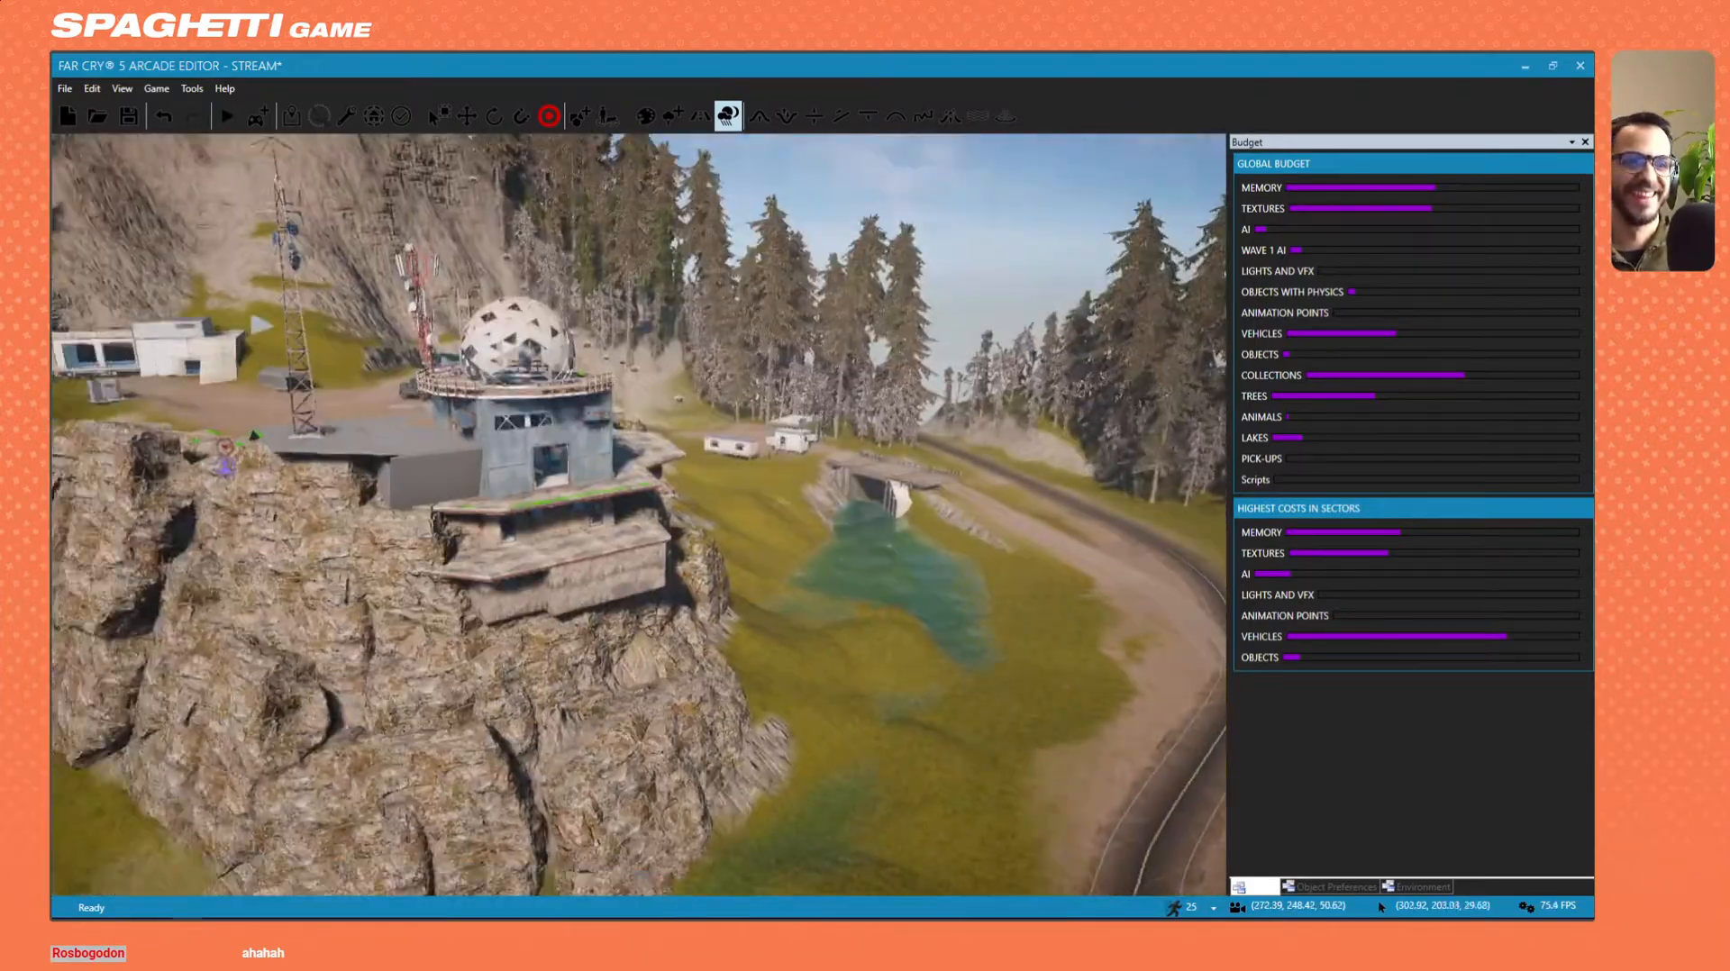
key(w)
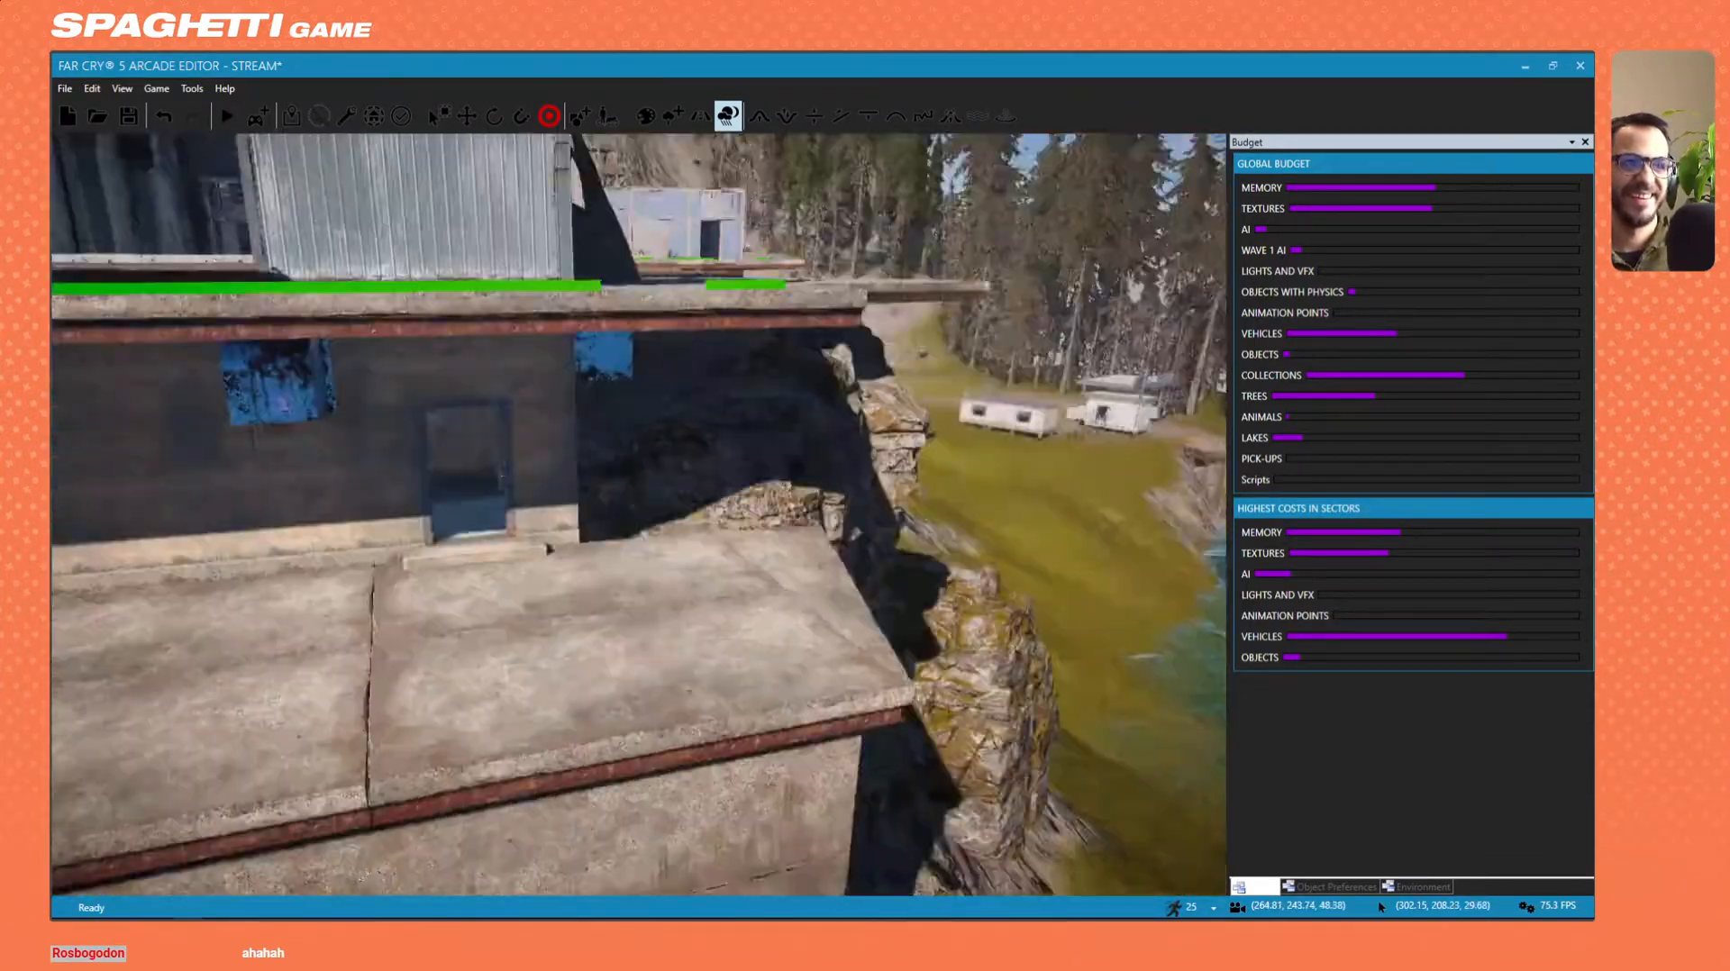
Examine the terrace edge beside the dome building and the unsupported underside of the concrete room.
key(w)
right_drag(640, 514, 486, 464)
key(d)
key(w)
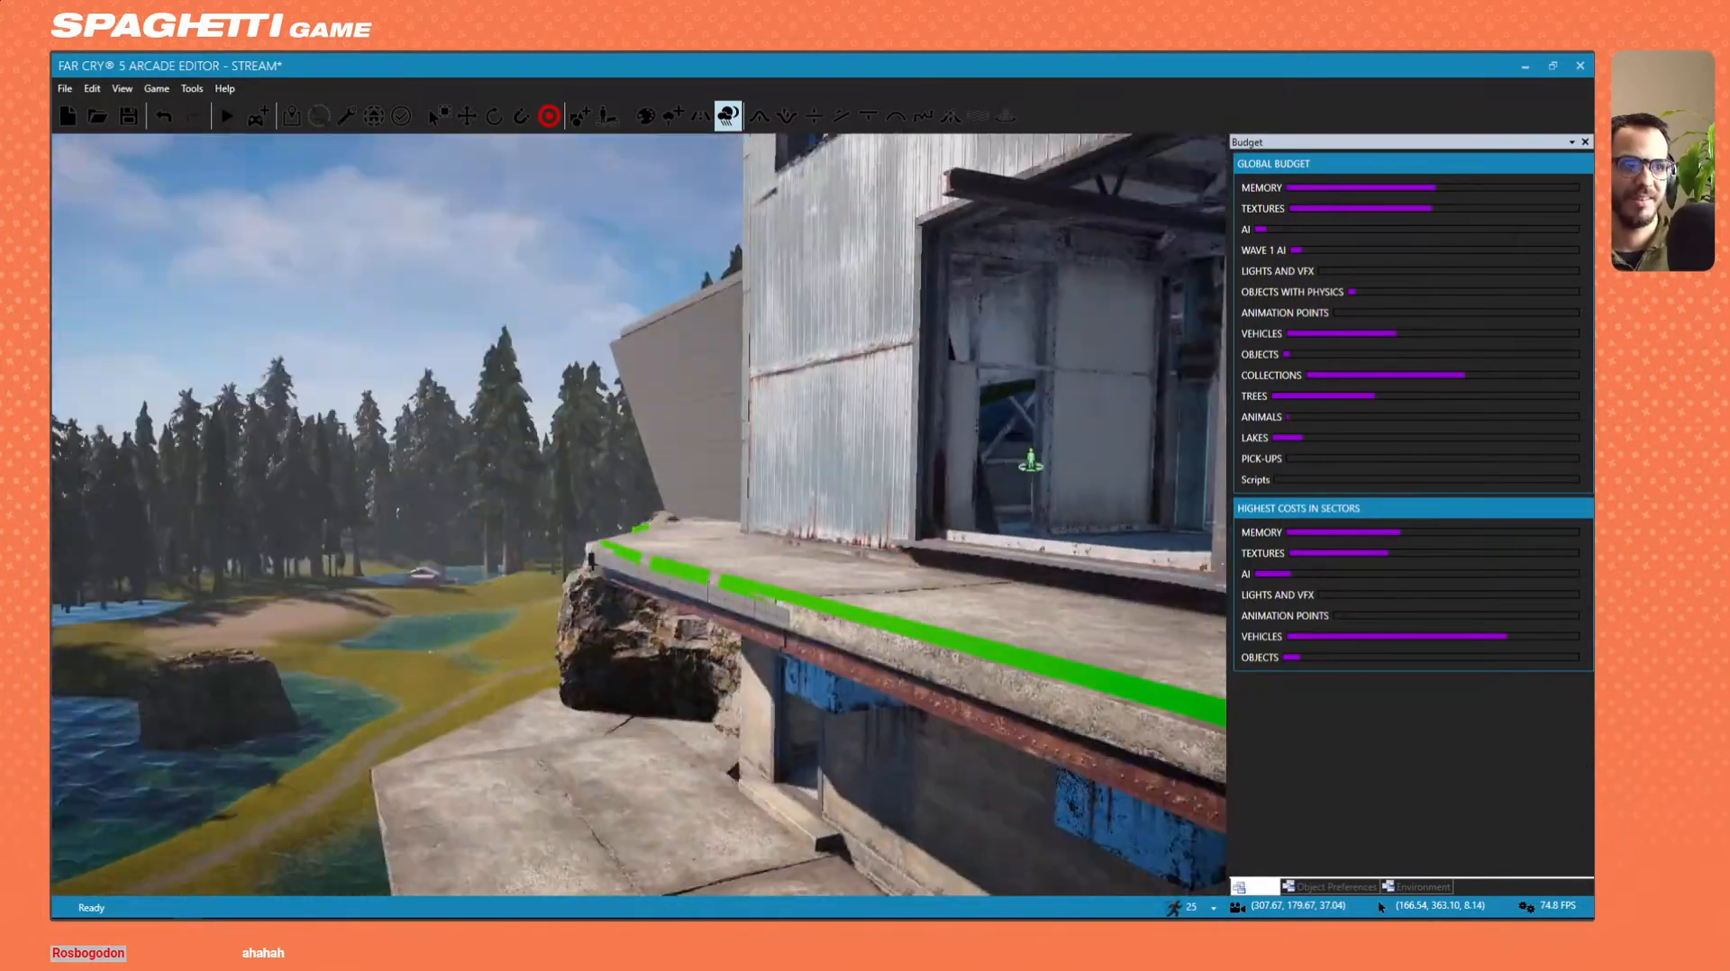
key(w)
right_drag(398, 512, 504, 616)
key(s)
key(w)
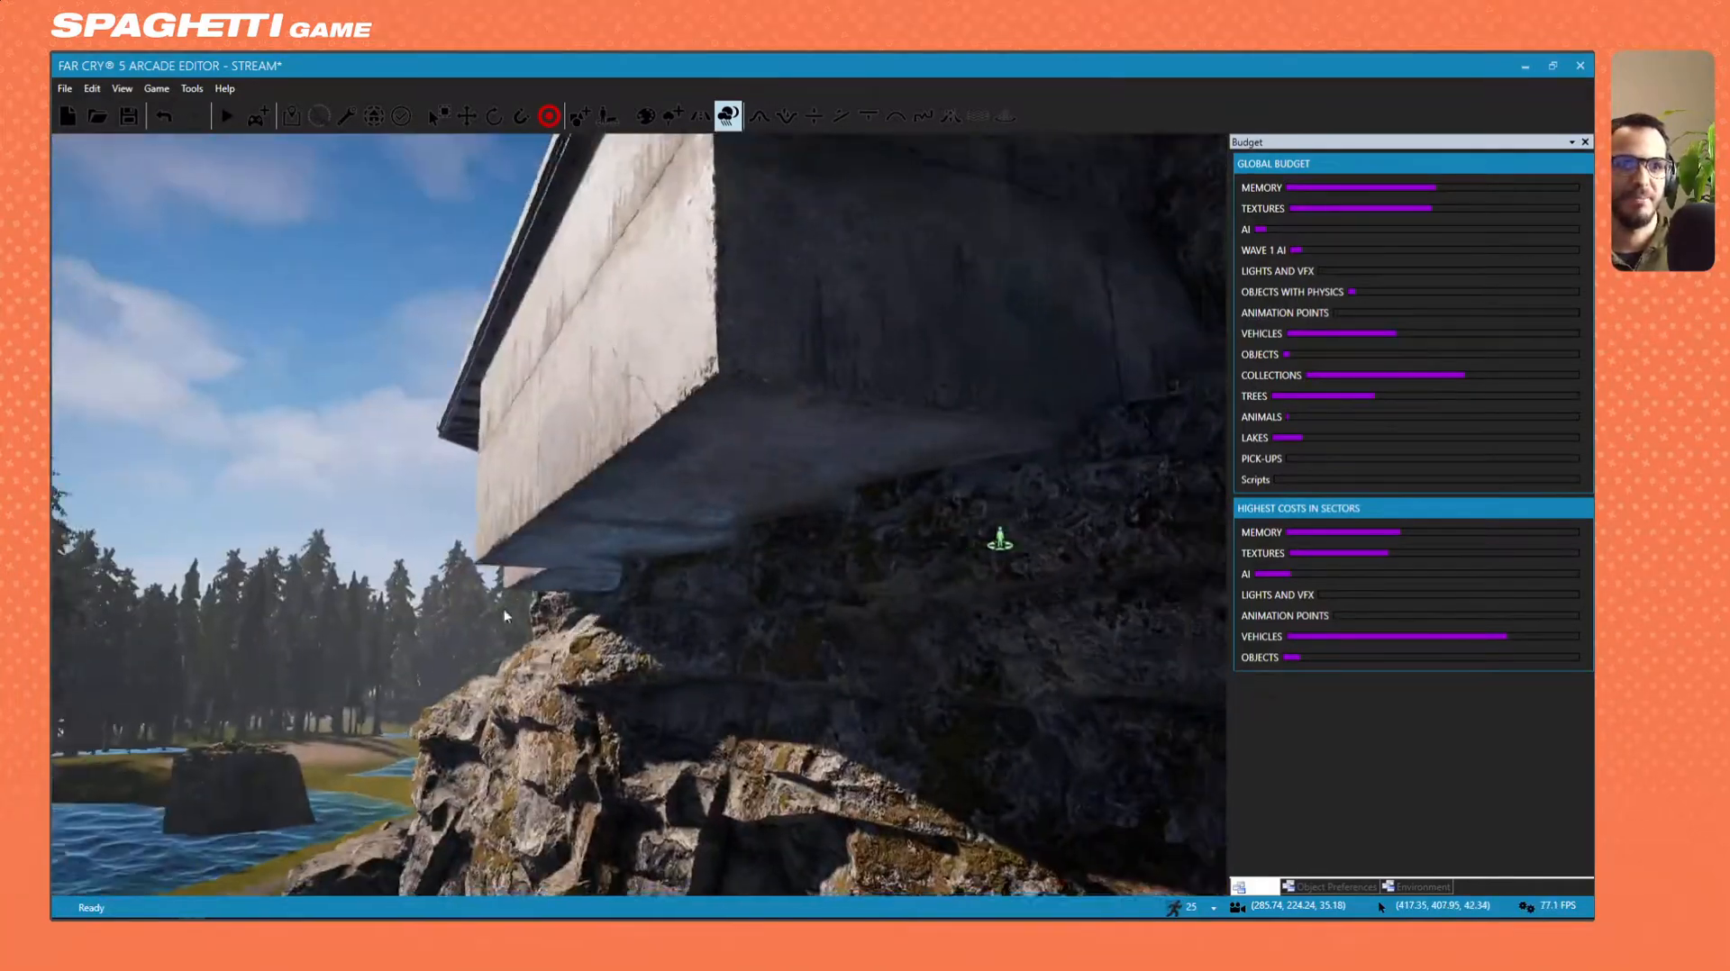
key(d)
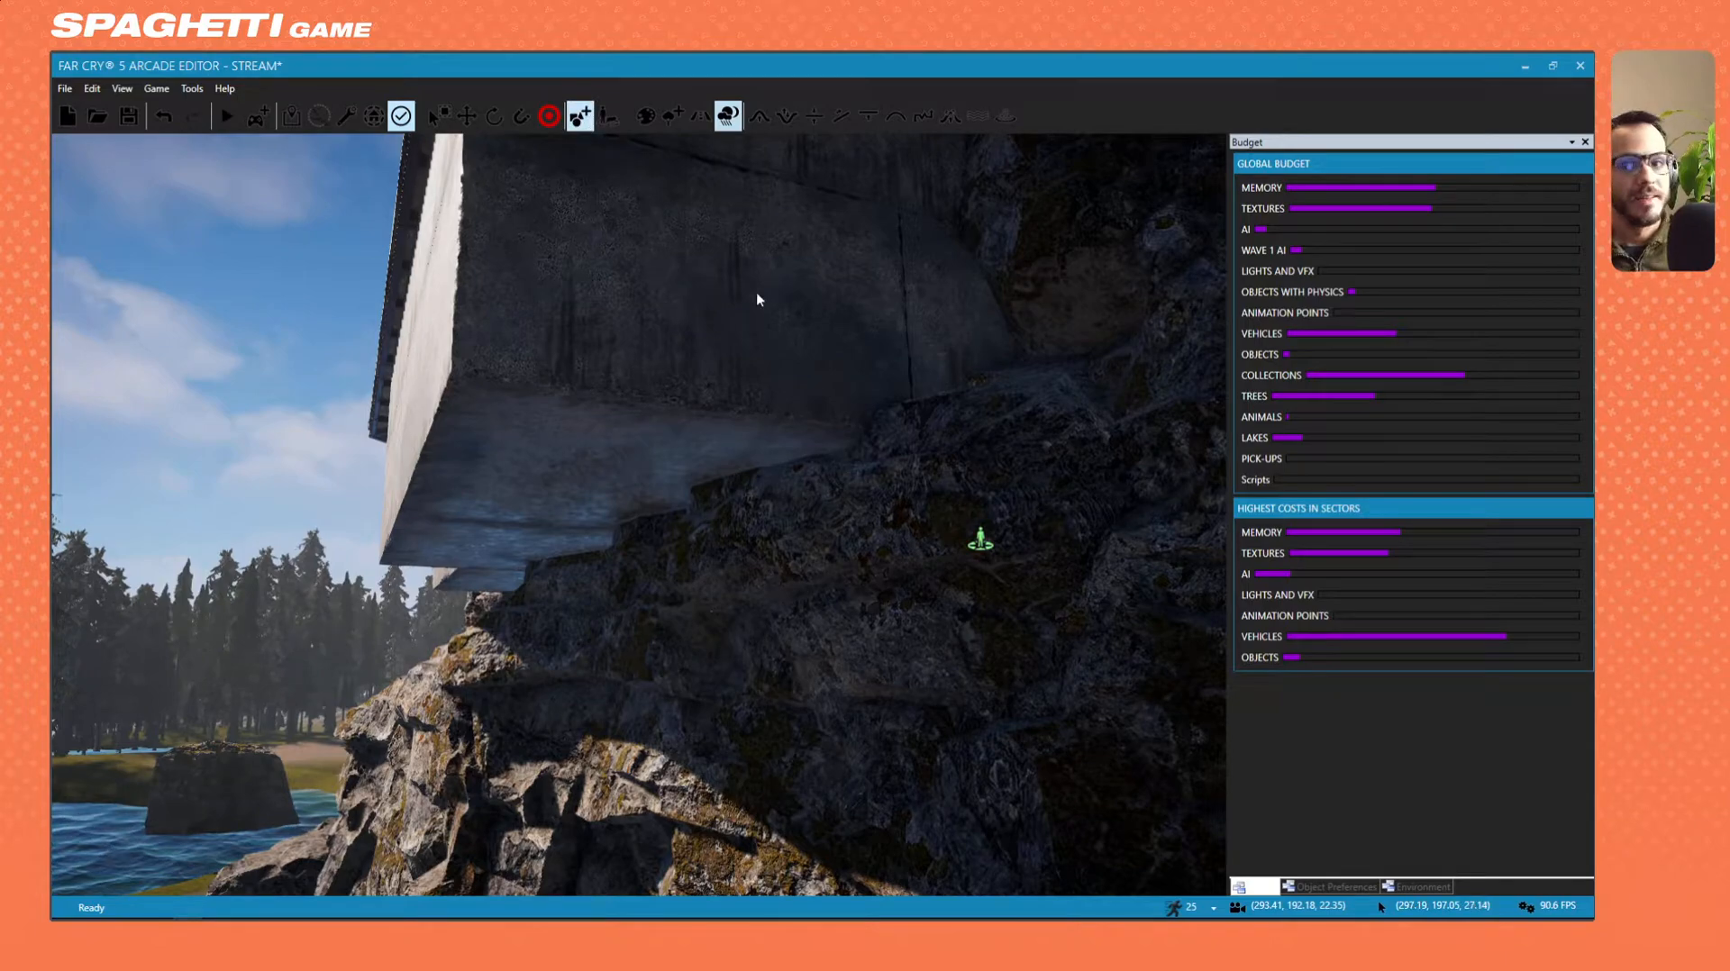
Search the object library for "pillar" and look through the matching objects down to the end of the list.
click(1451, 757)
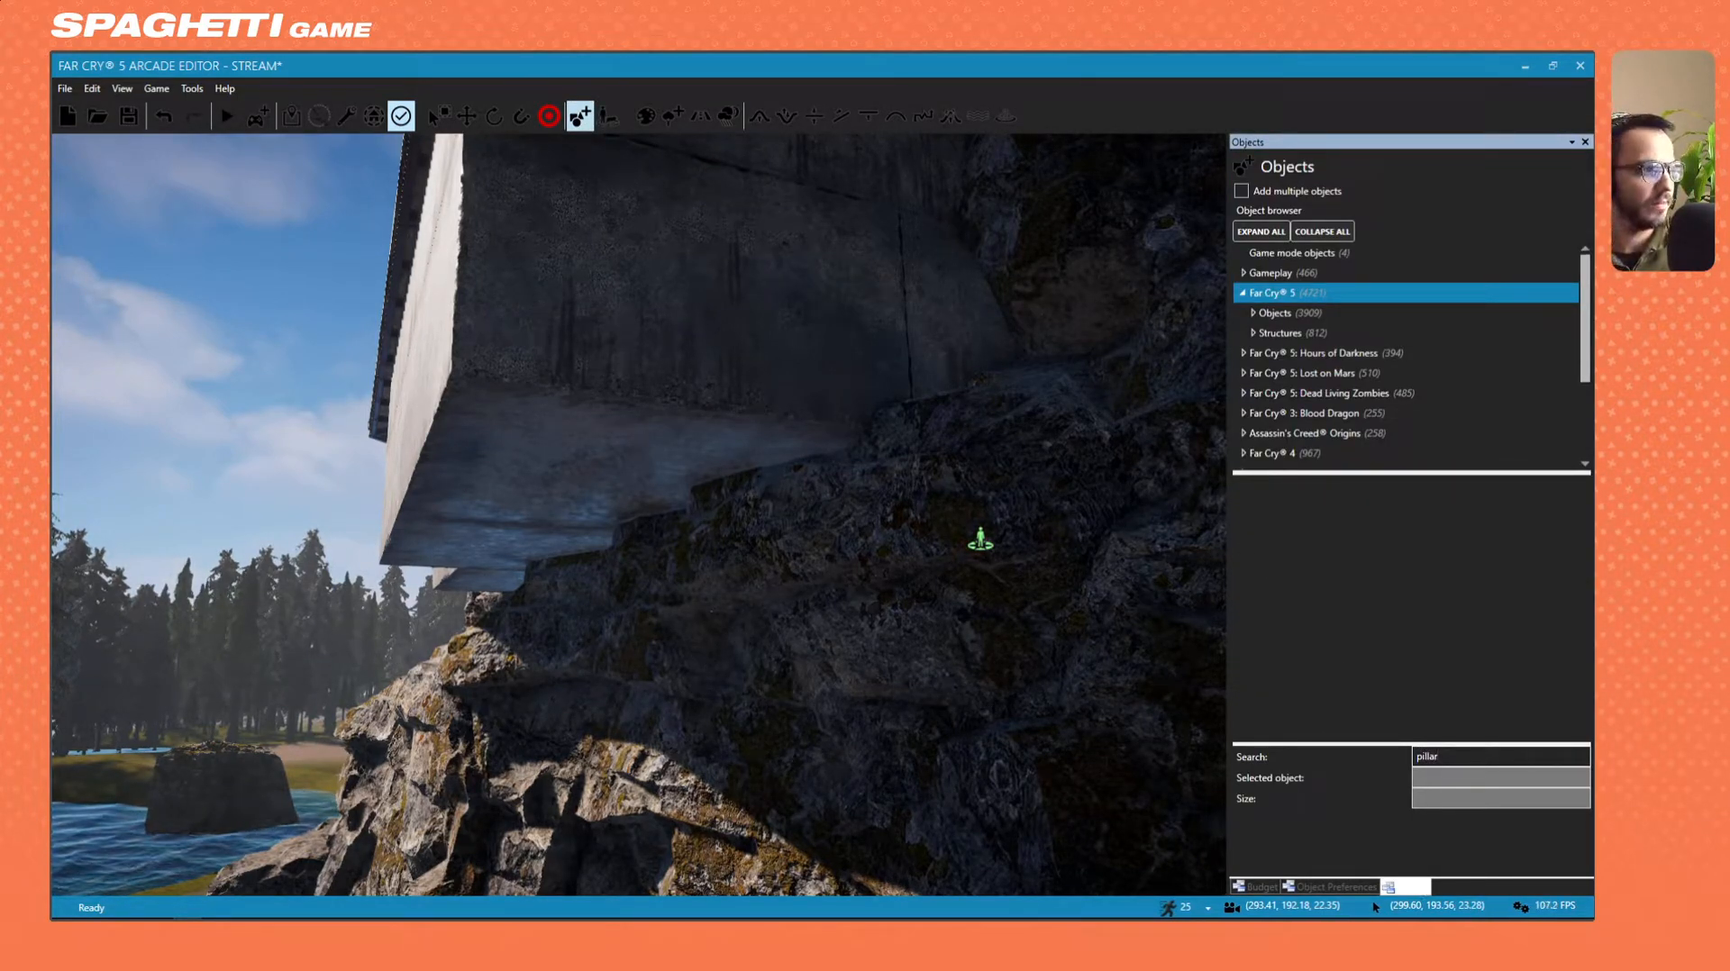
key(Return)
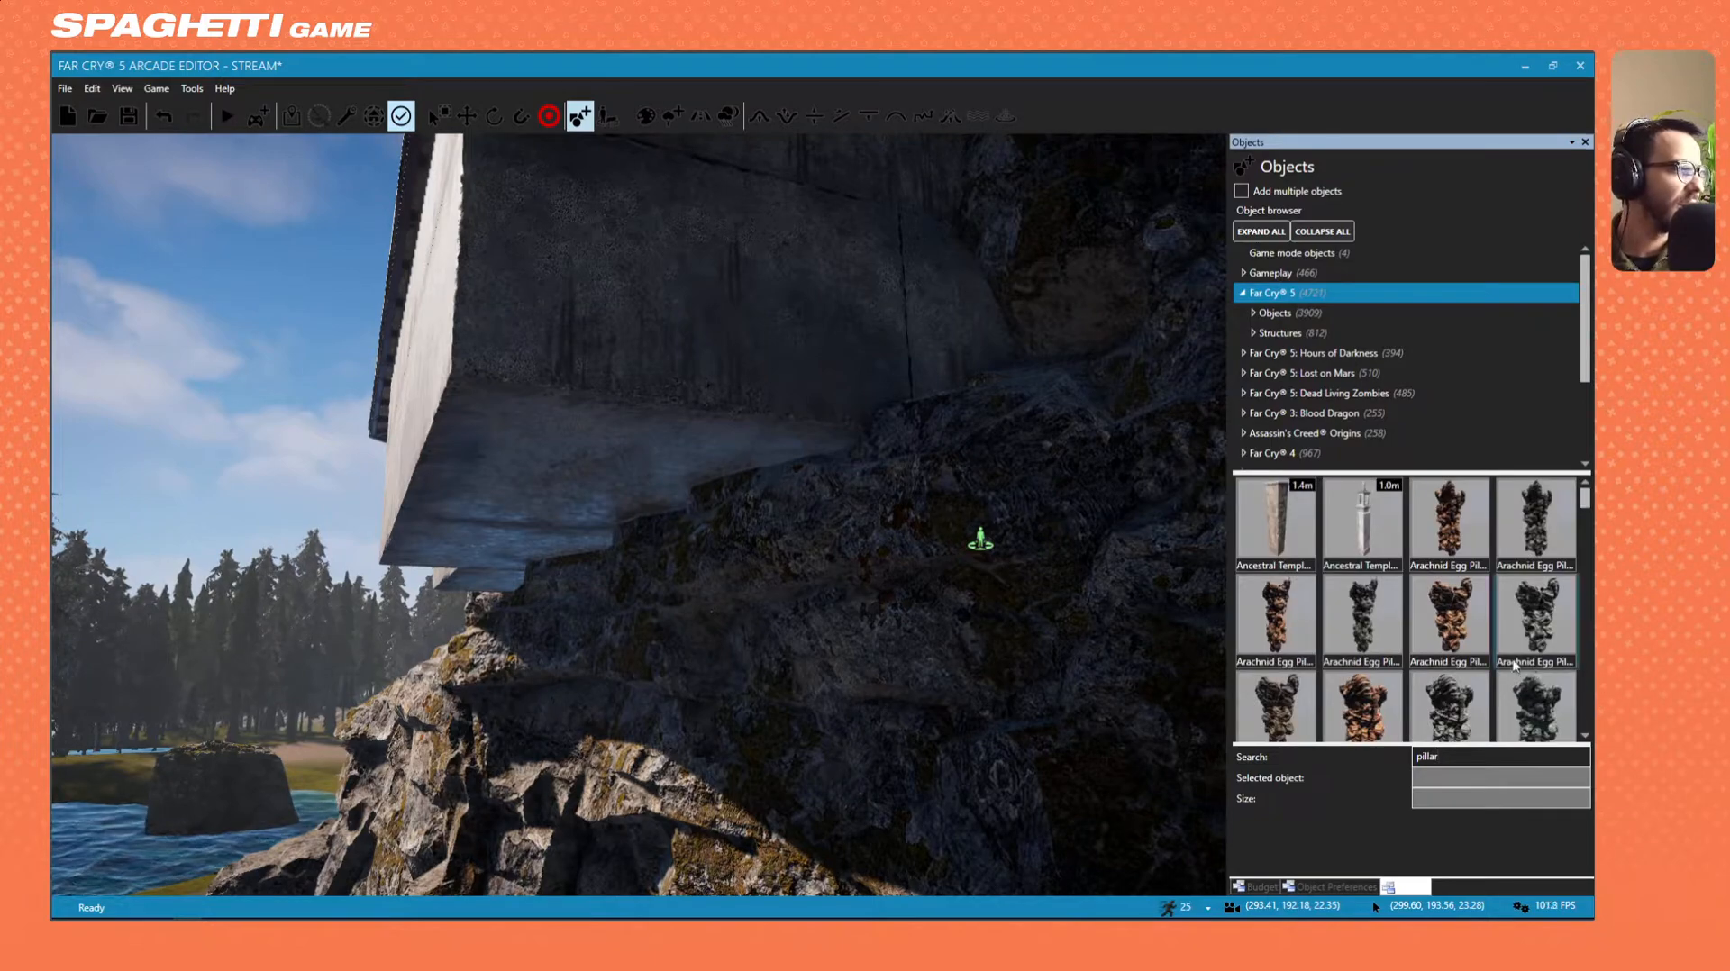
scroll(1290, 533, down, 3)
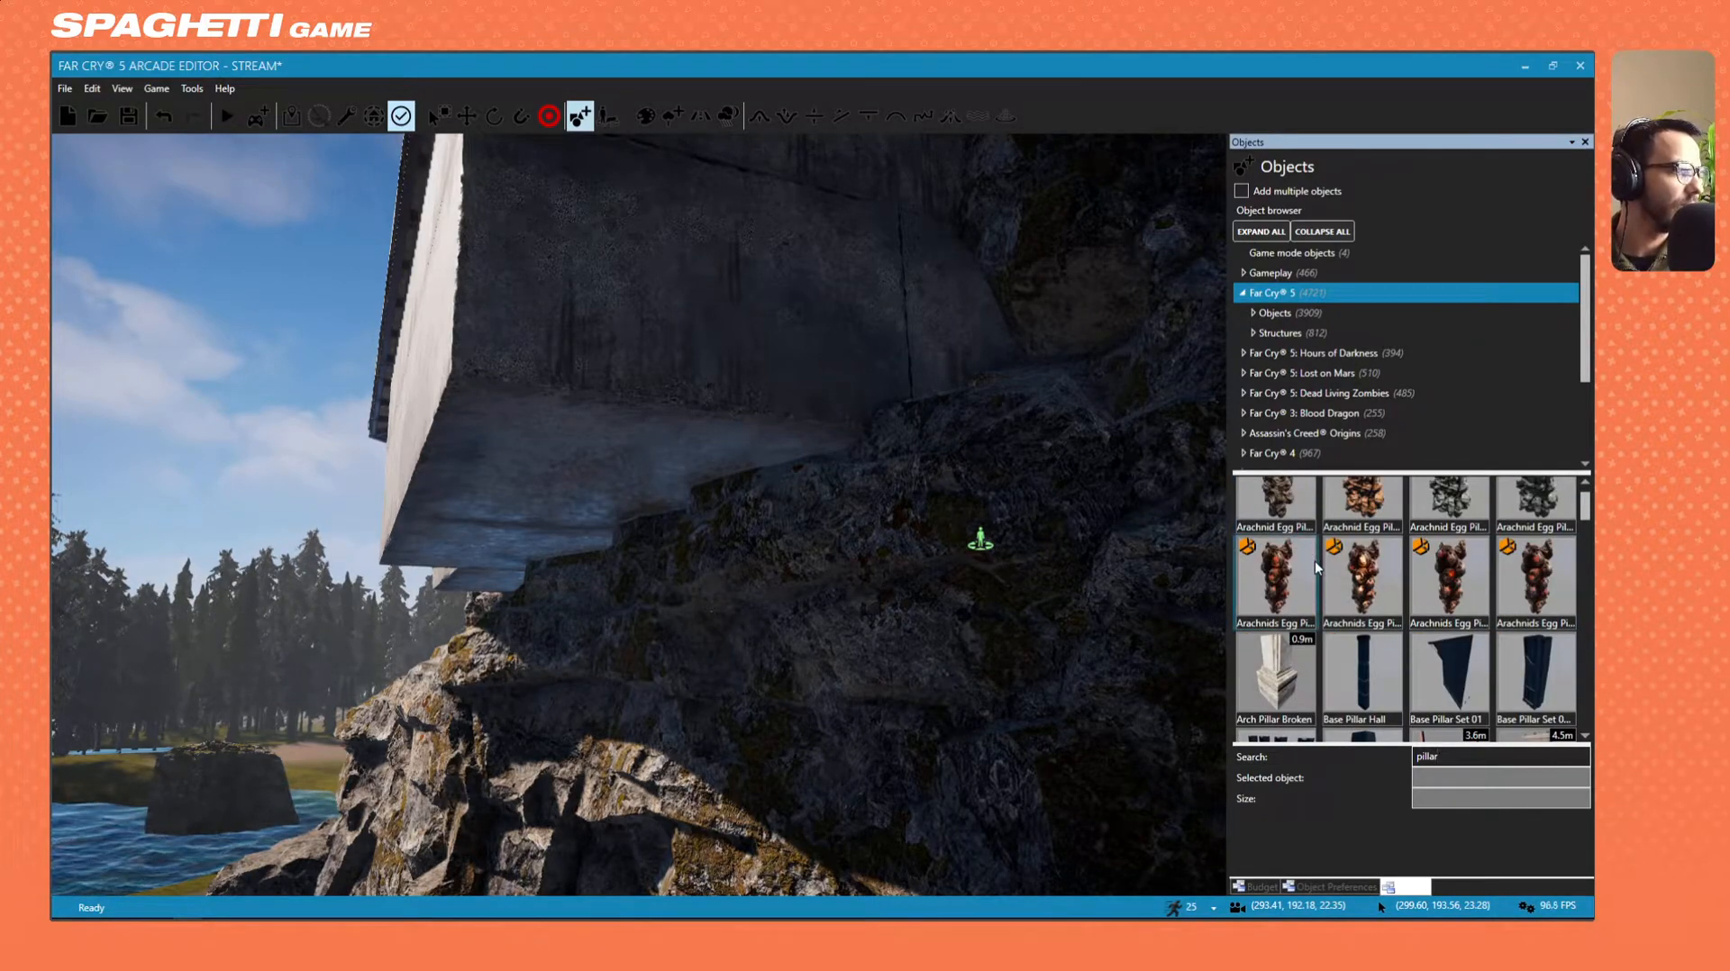
scroll(1316, 568, down, 2)
scroll(1389, 586, down, 2)
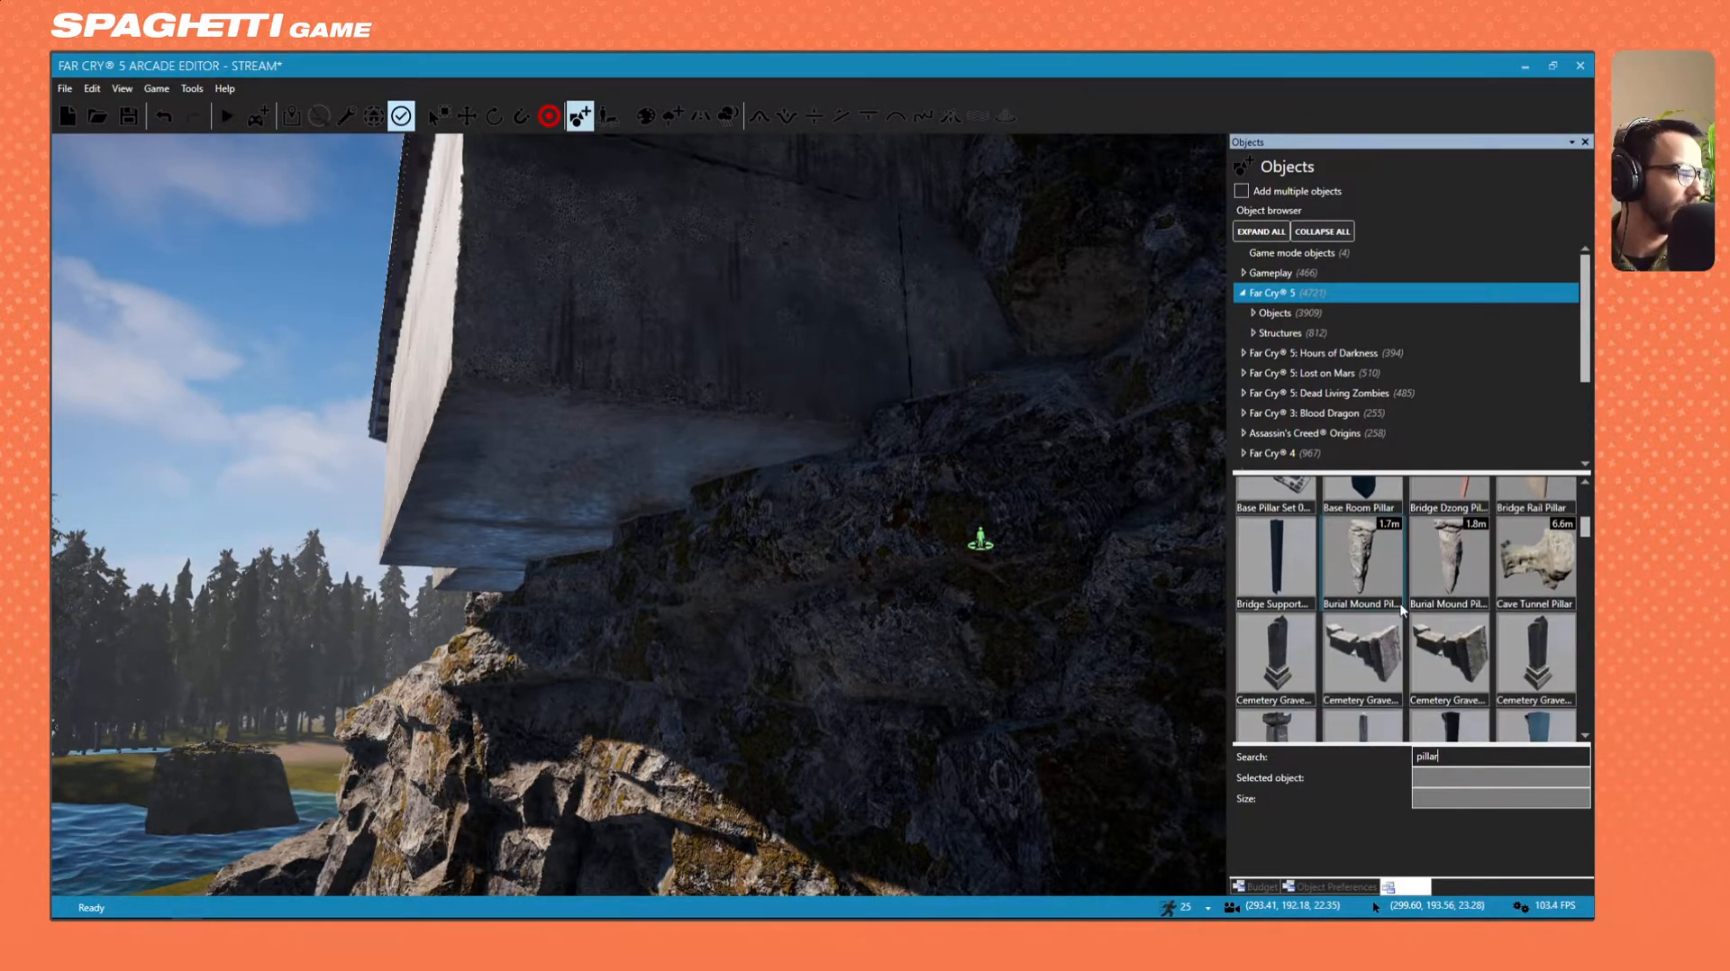
scroll(1401, 609, down, 4)
scroll(1402, 613, down, 5)
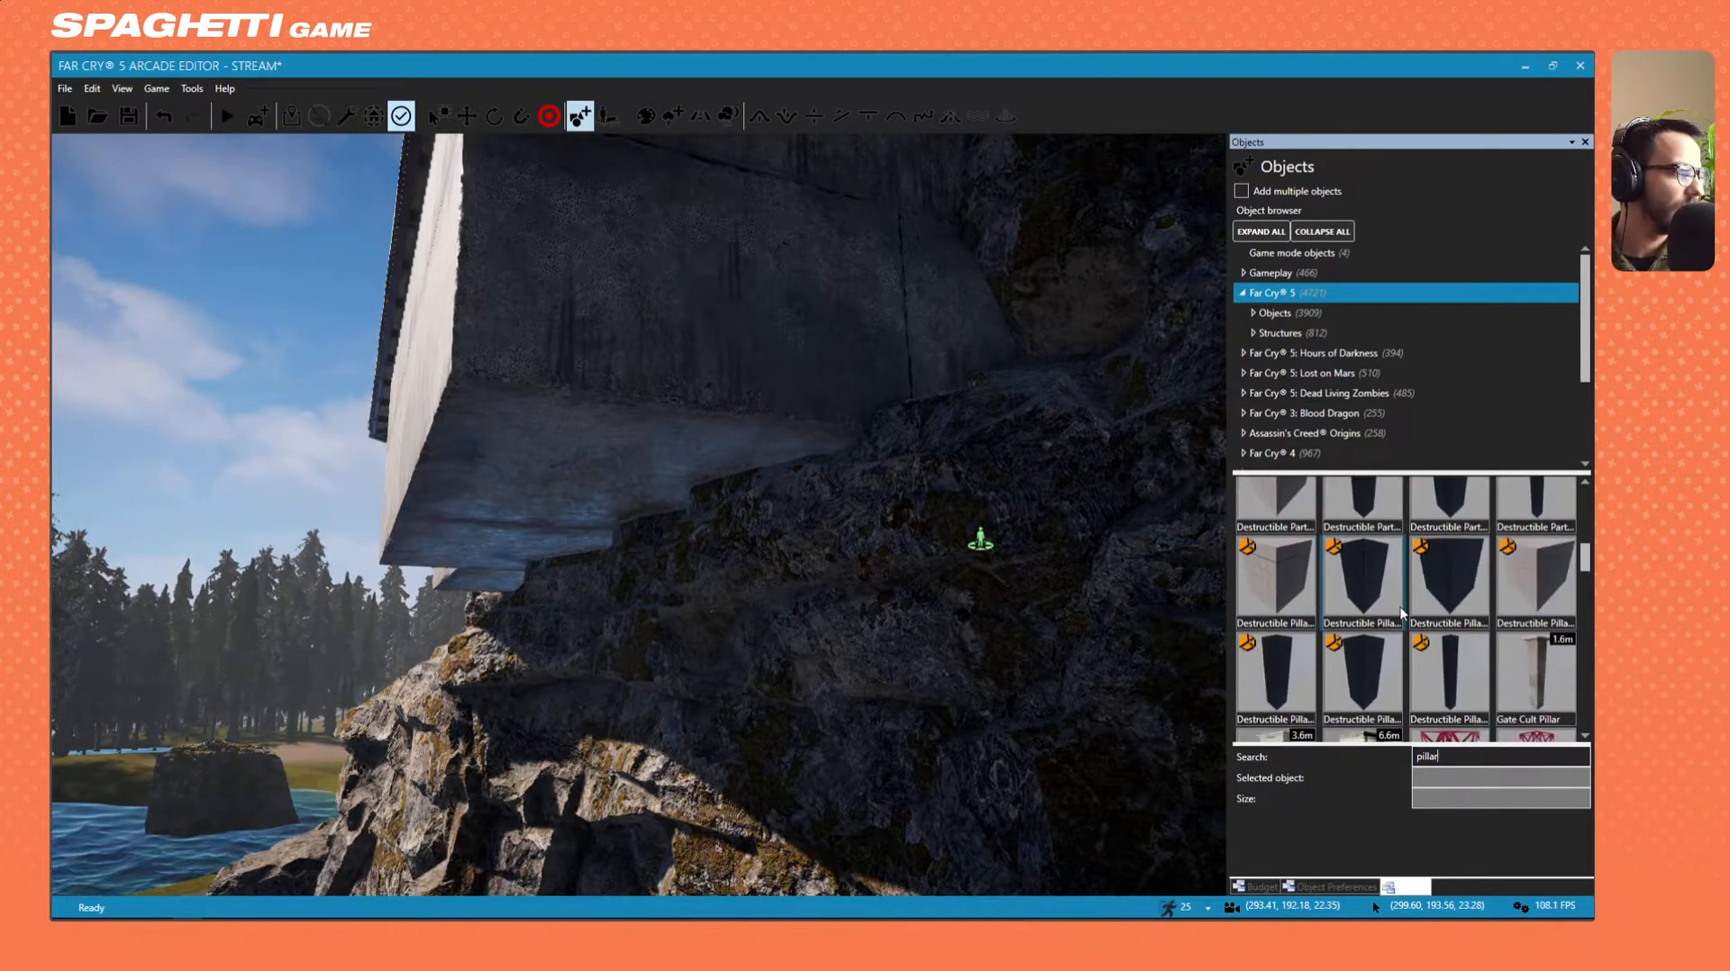
scroll(1409, 621, down, 3)
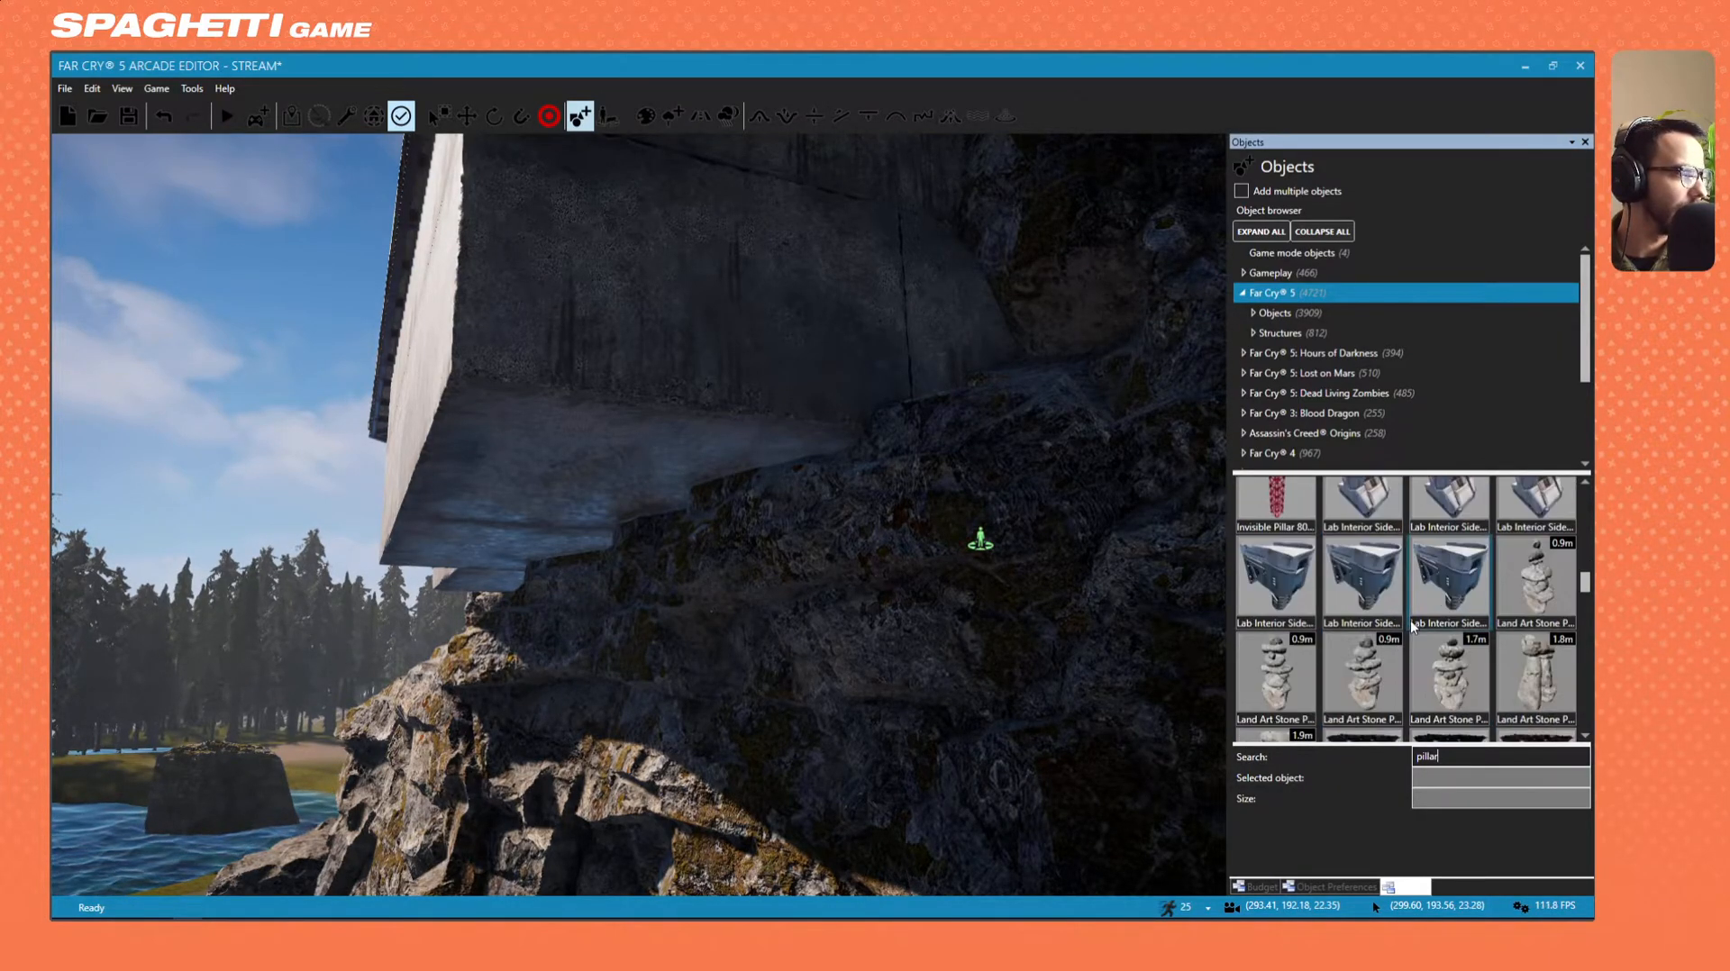
scroll(1409, 621, down, 3)
scroll(1410, 621, down, 2)
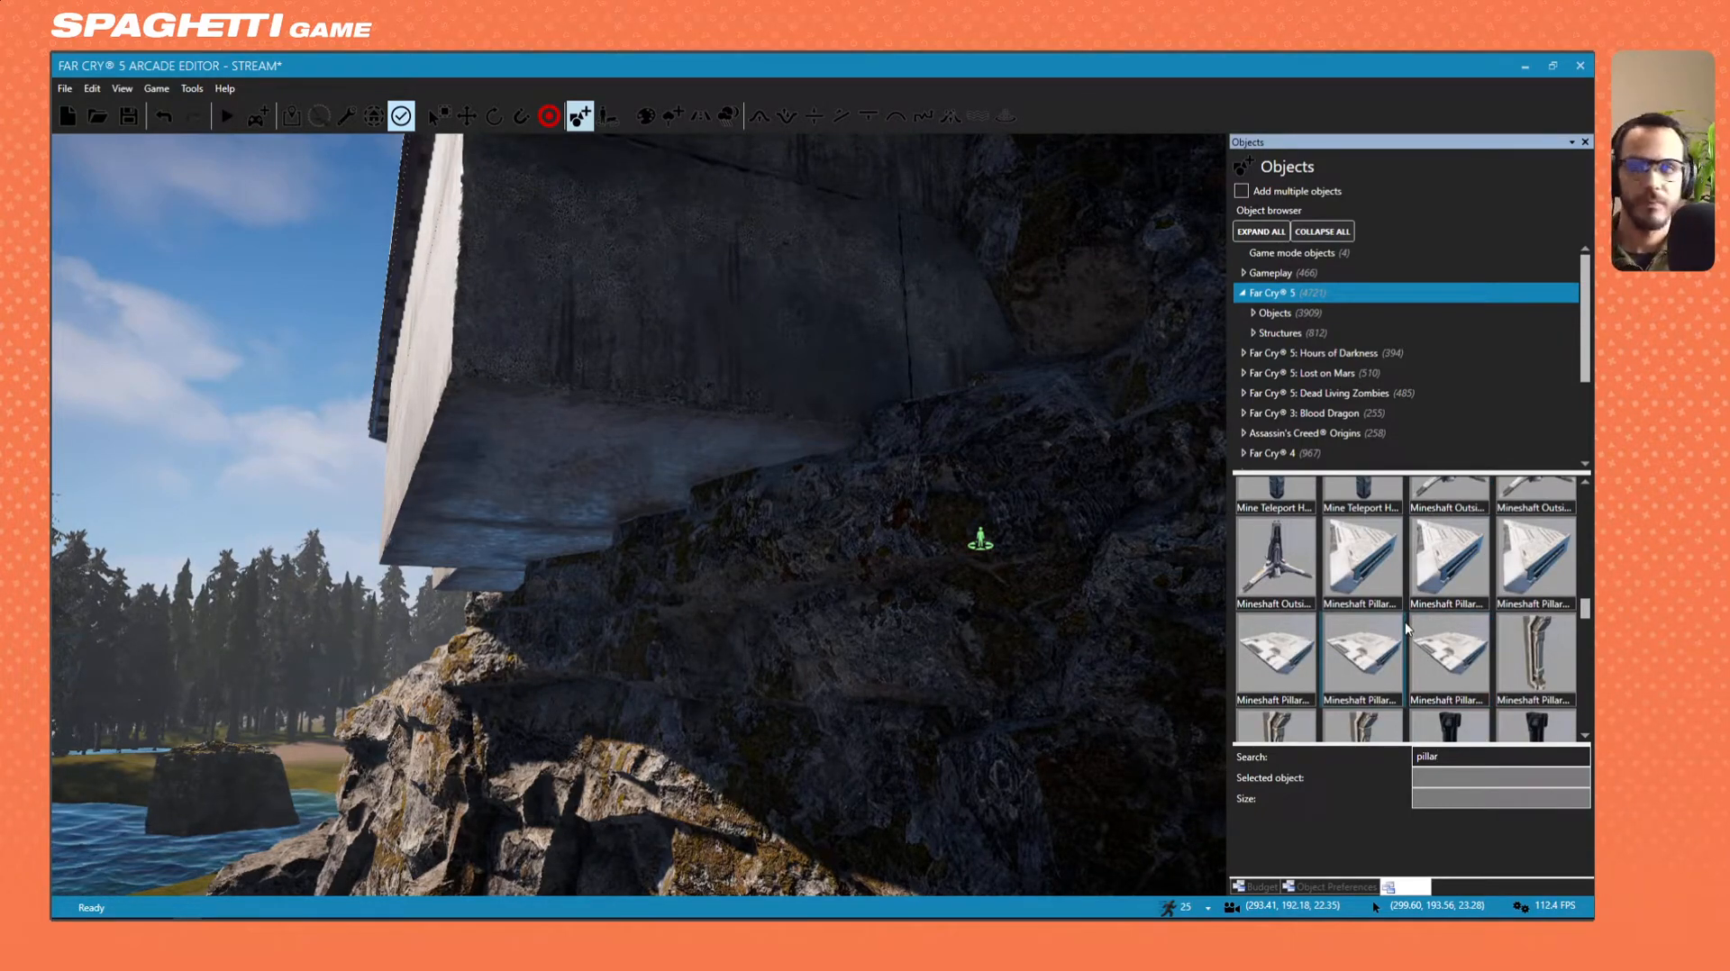
scroll(1405, 626, down, 2)
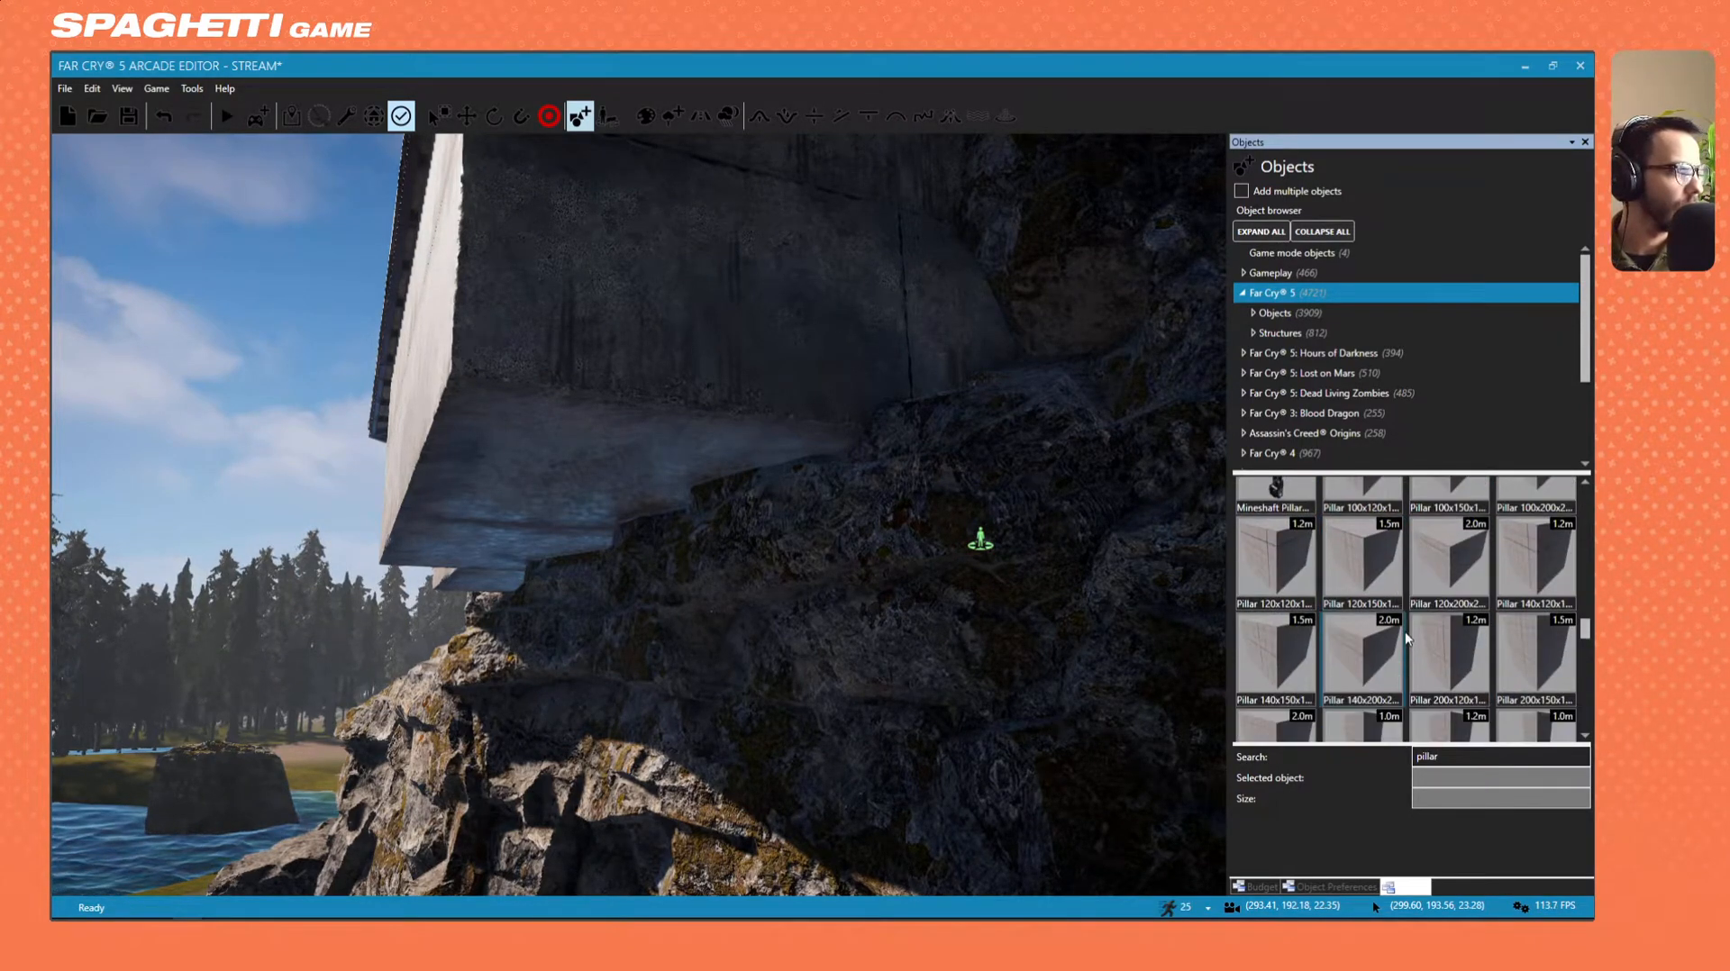
scroll(1406, 631, down, 4)
scroll(1407, 634, down, 6)
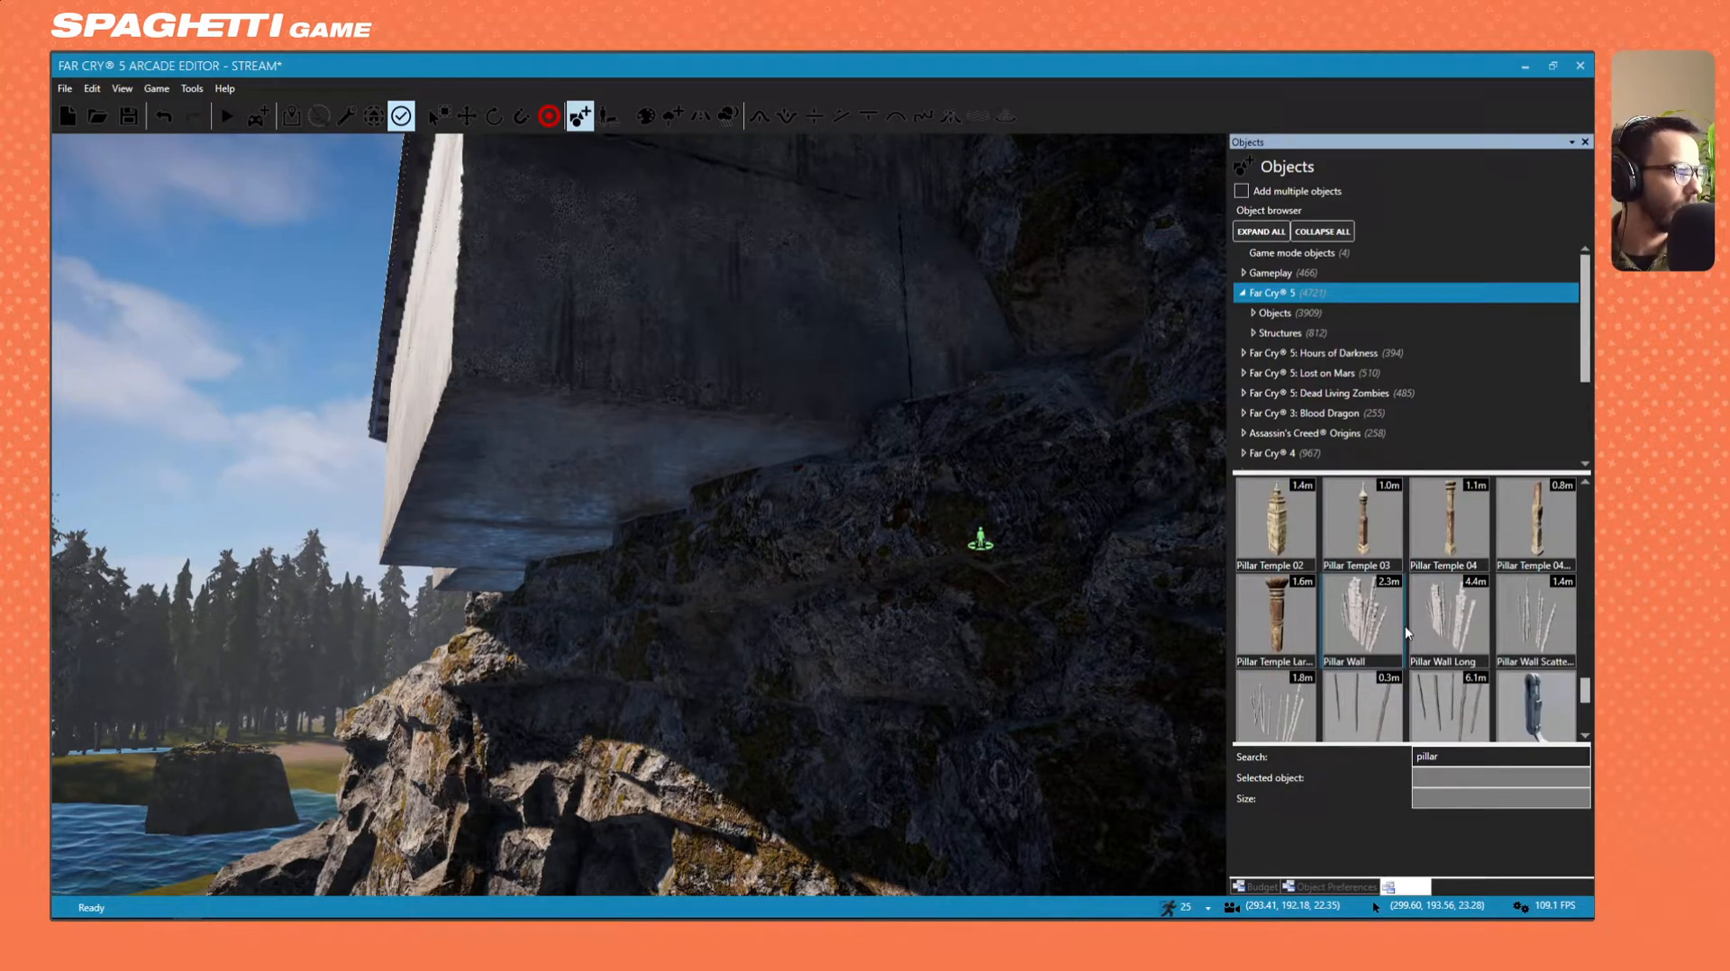
scroll(1403, 624, down, 1)
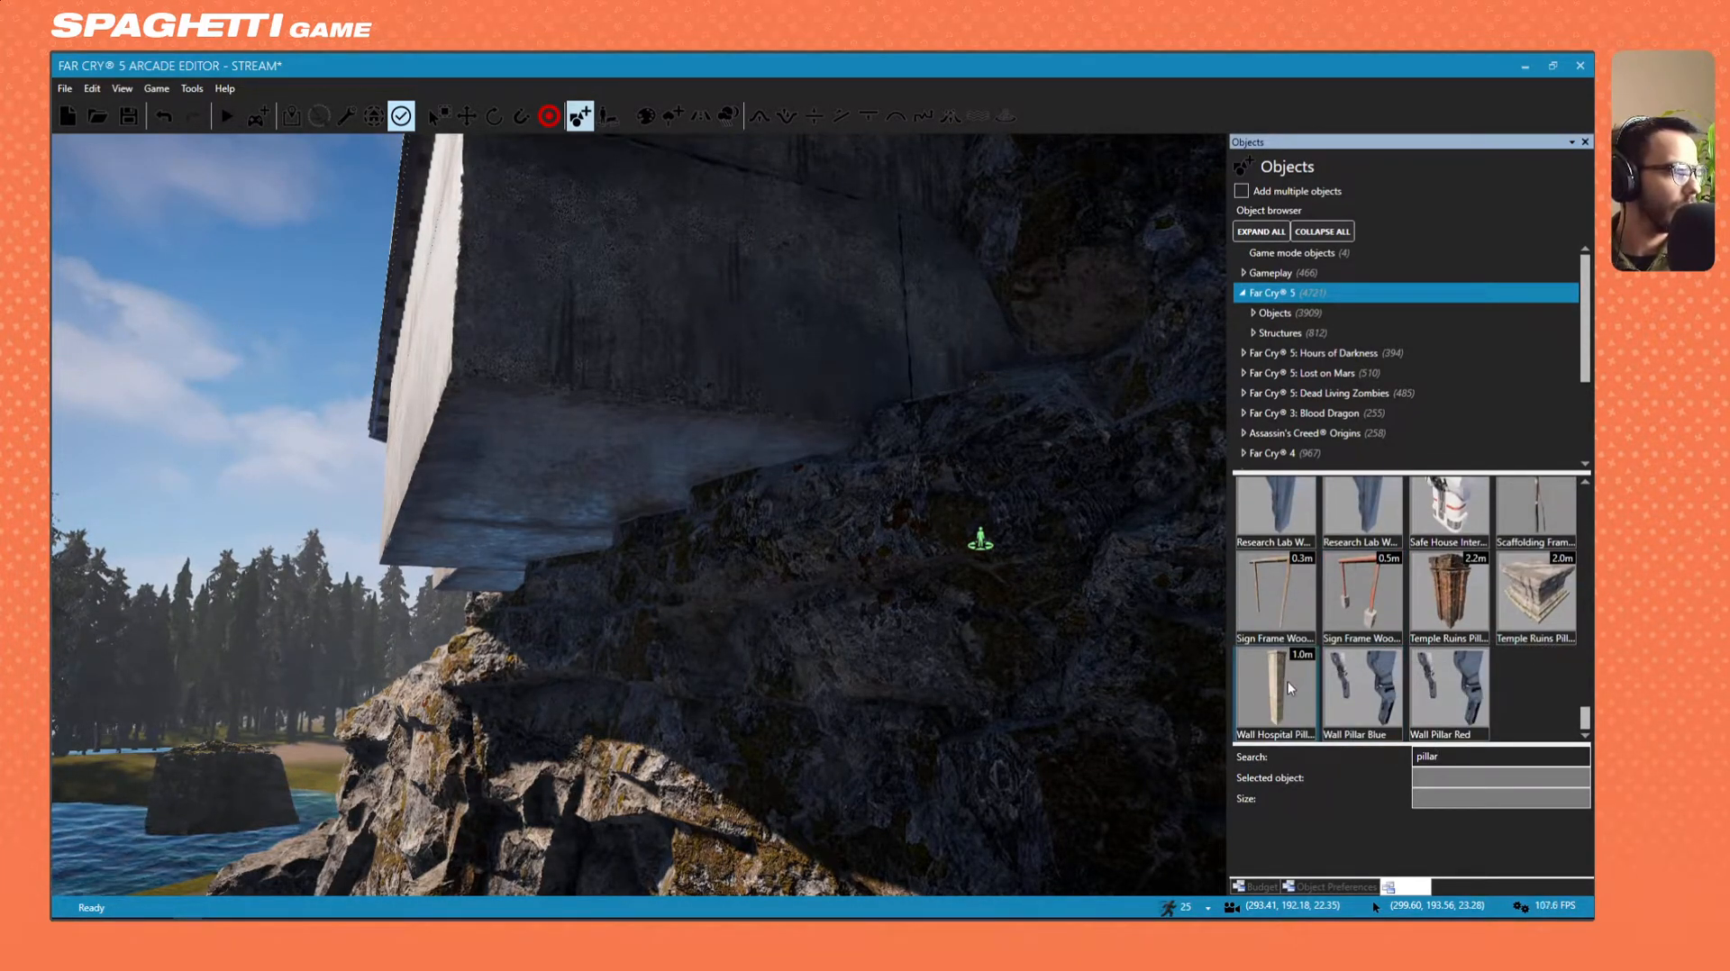
Go back through the pillar results and compare the temple, plain concrete, mineshaft and destructible pillars.
scroll(1288, 681, up, 5)
scroll(1334, 638, up, 4)
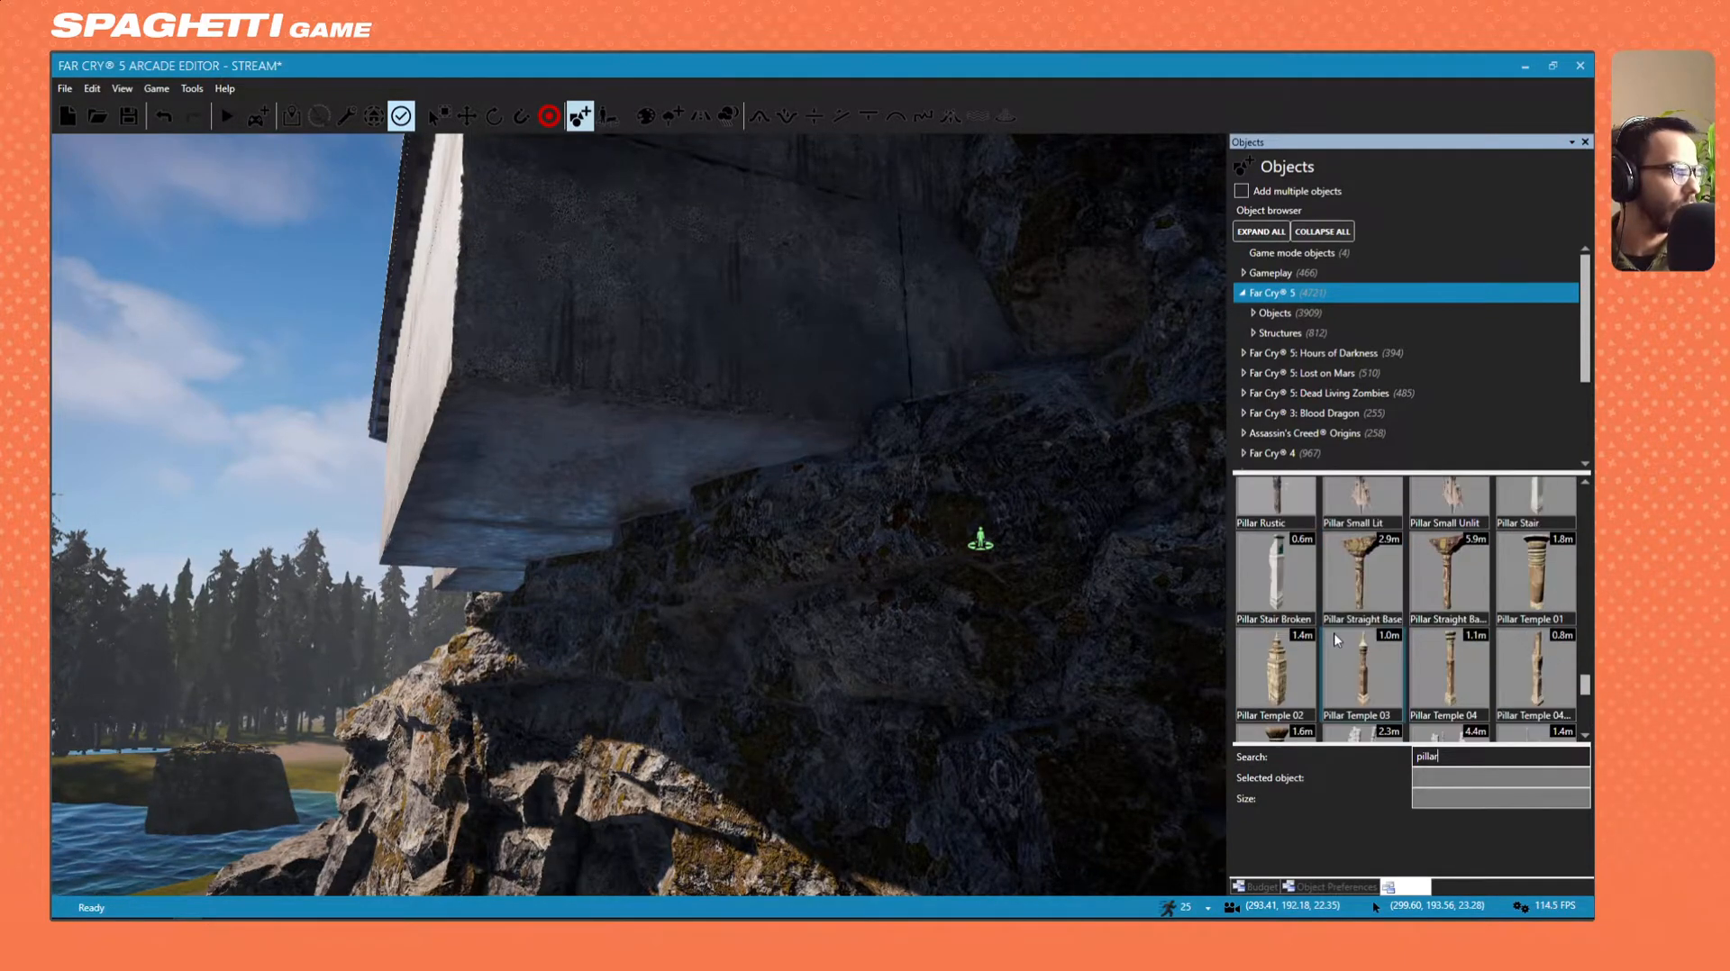
scroll(1335, 638, up, 2)
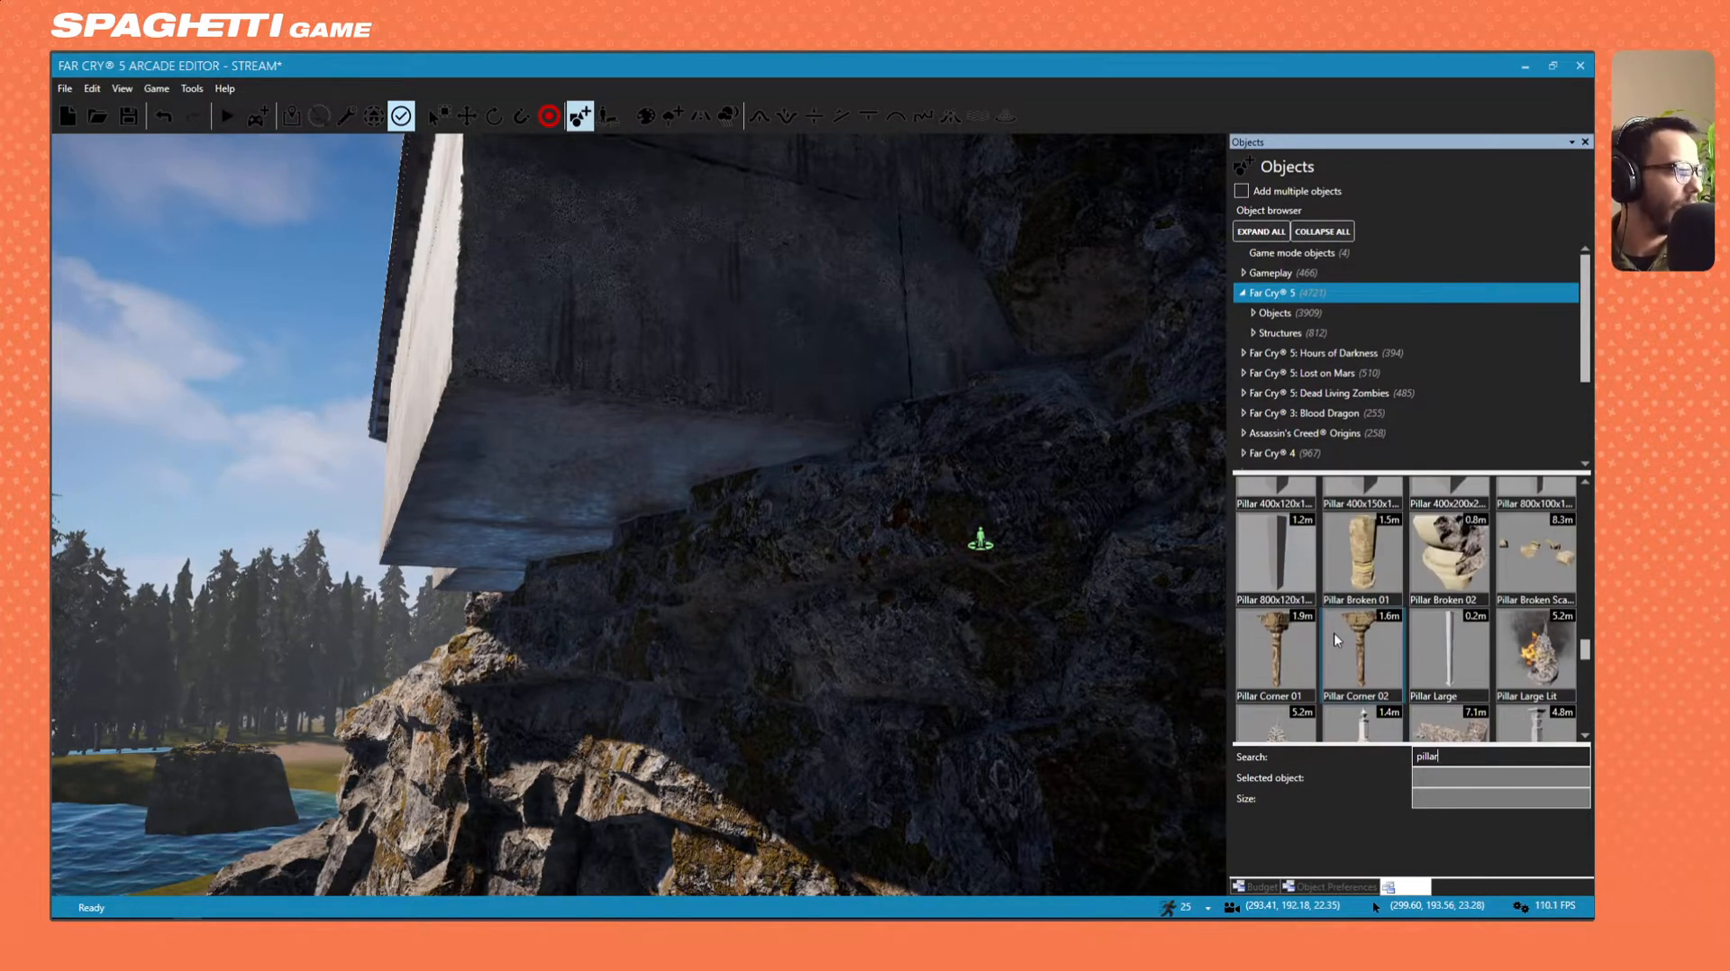
scroll(1332, 641, up, 1)
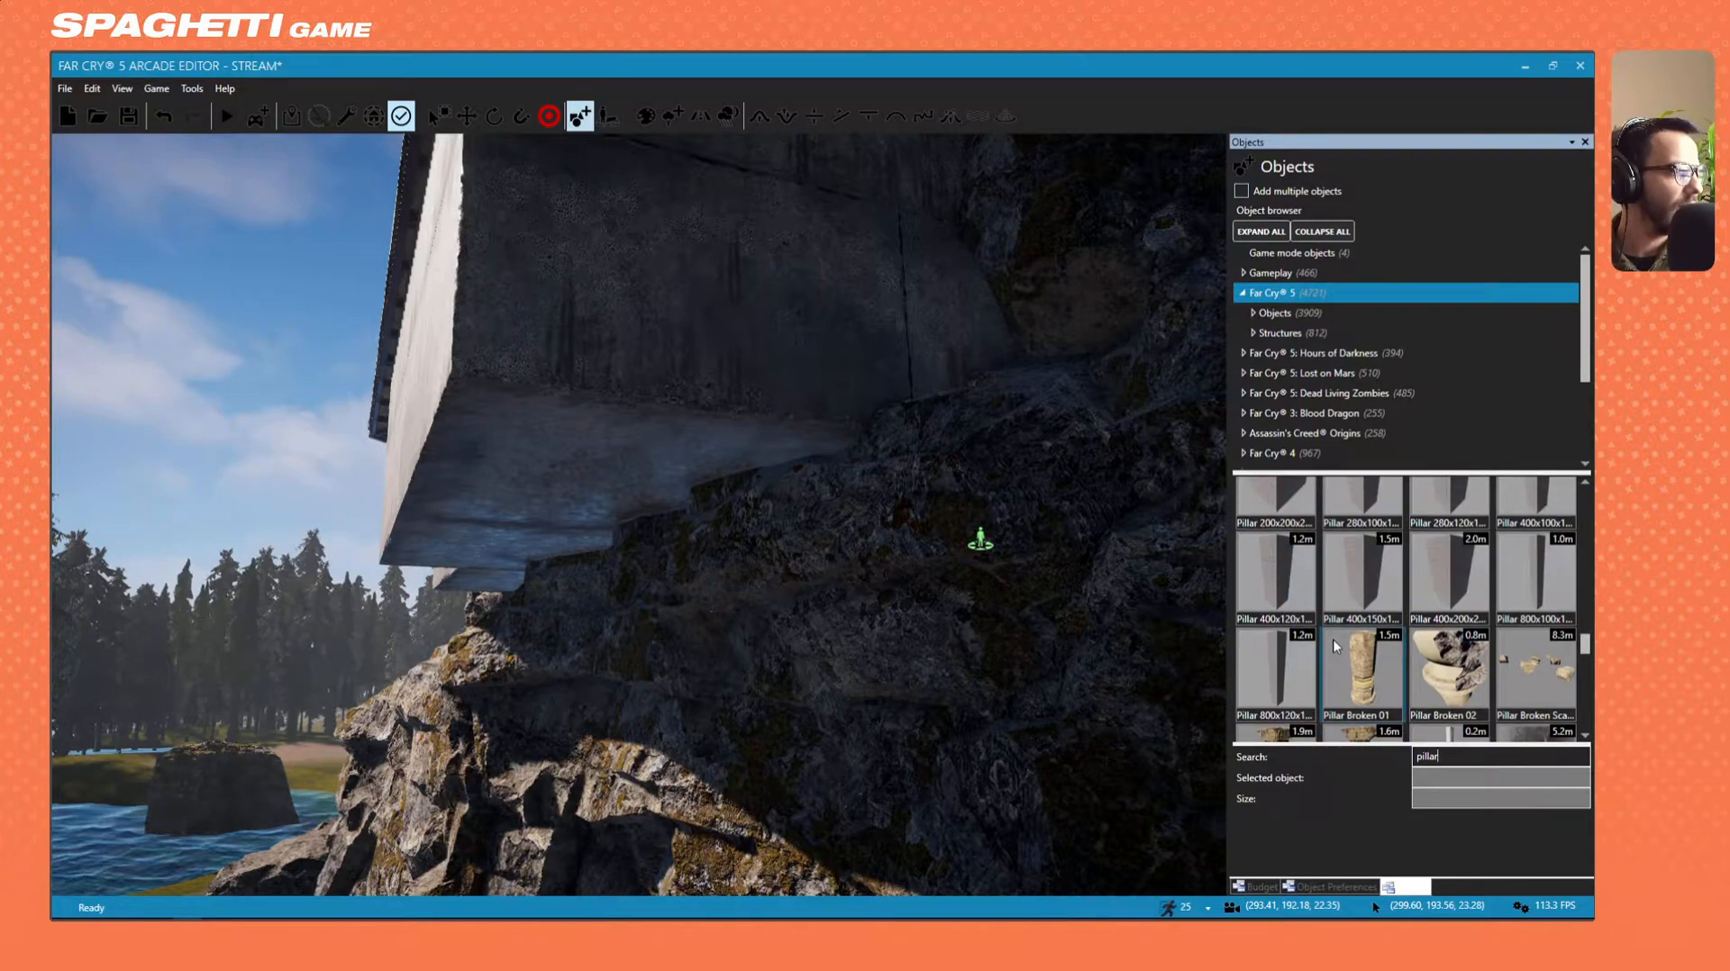
scroll(1332, 640, up, 4)
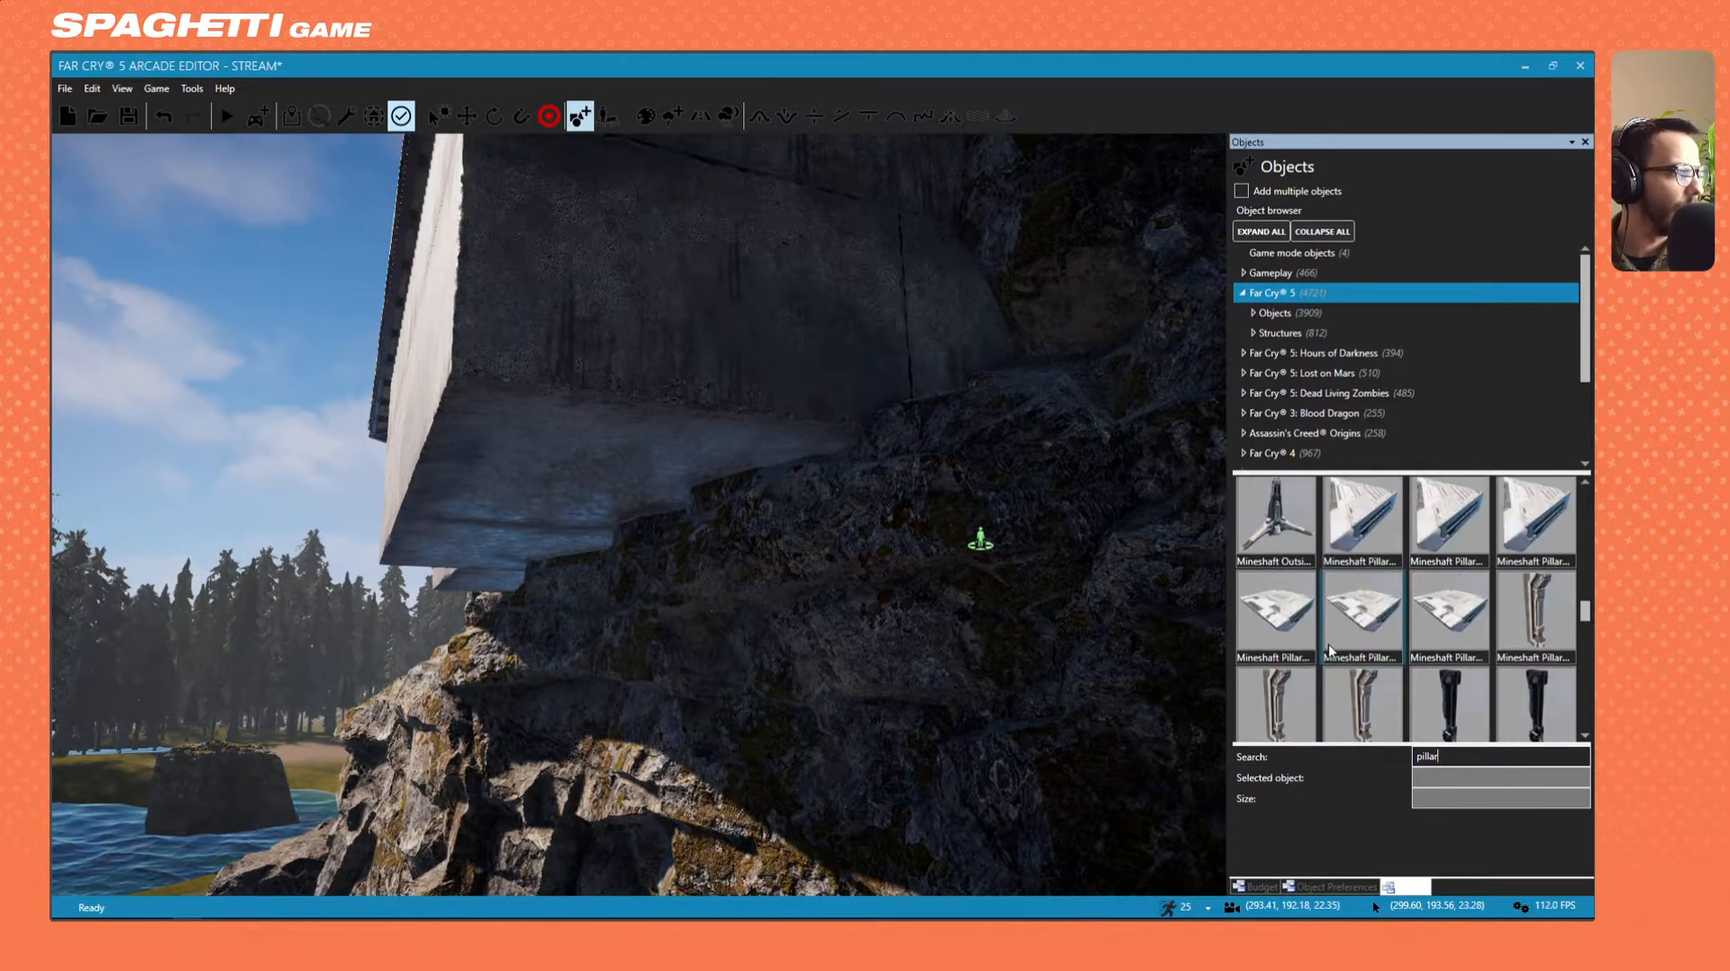
scroll(1337, 646, up, 6)
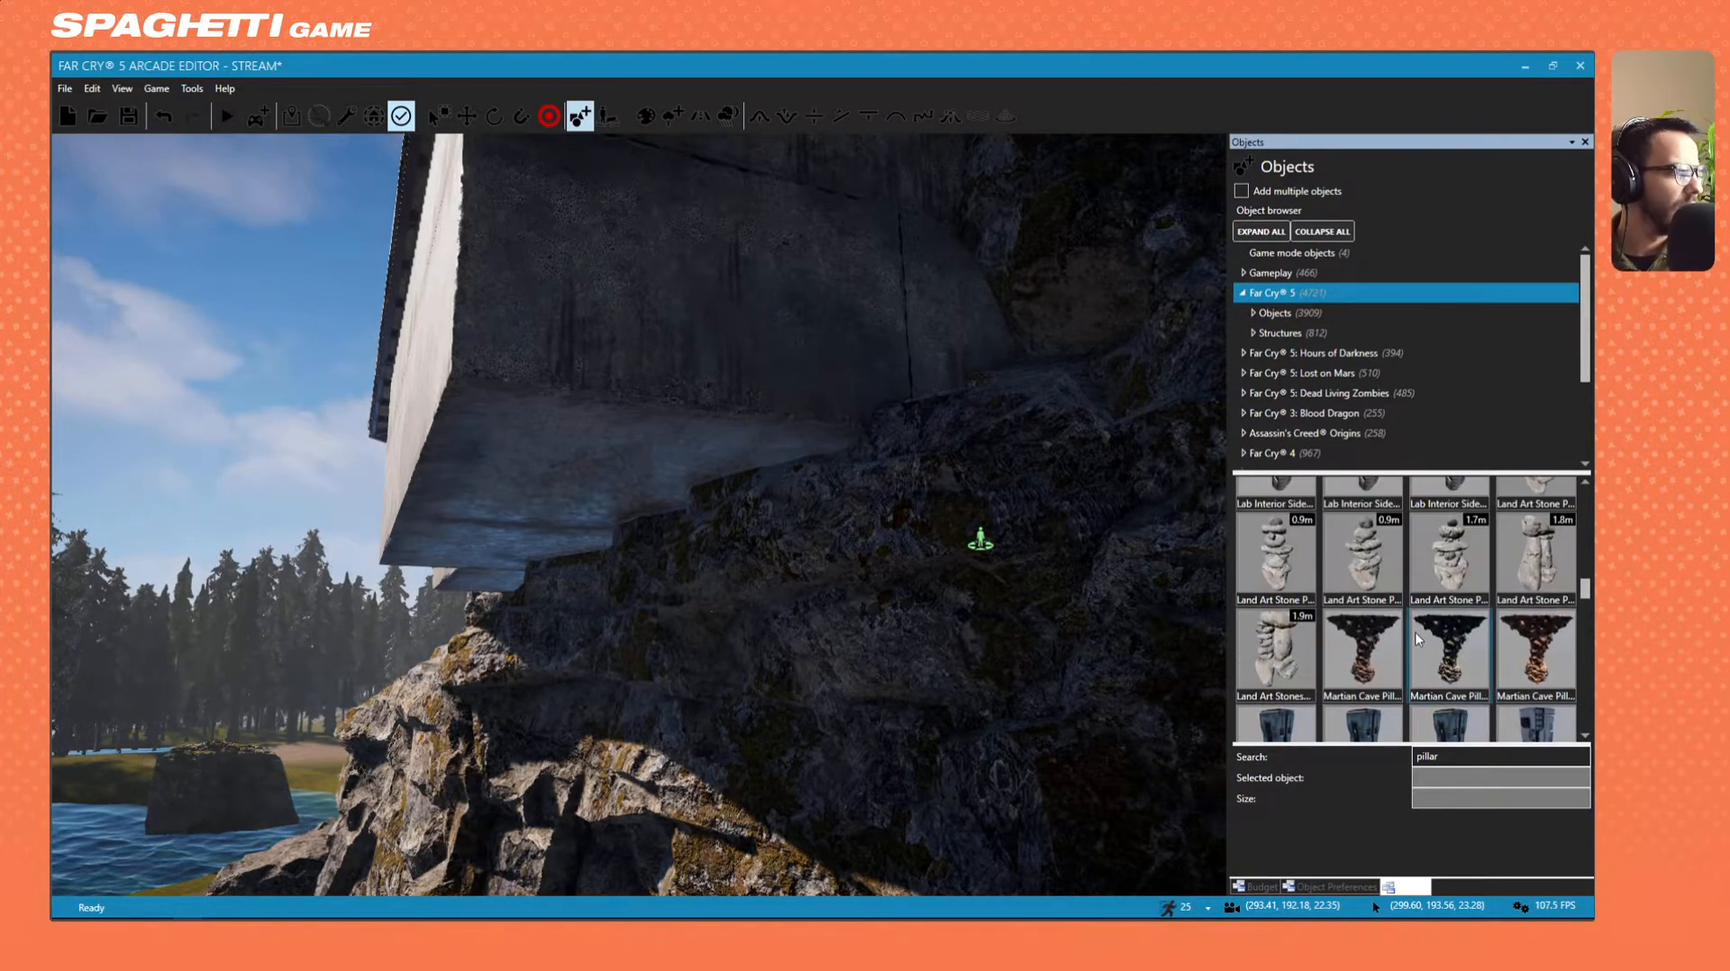
scroll(1418, 639, up, 5)
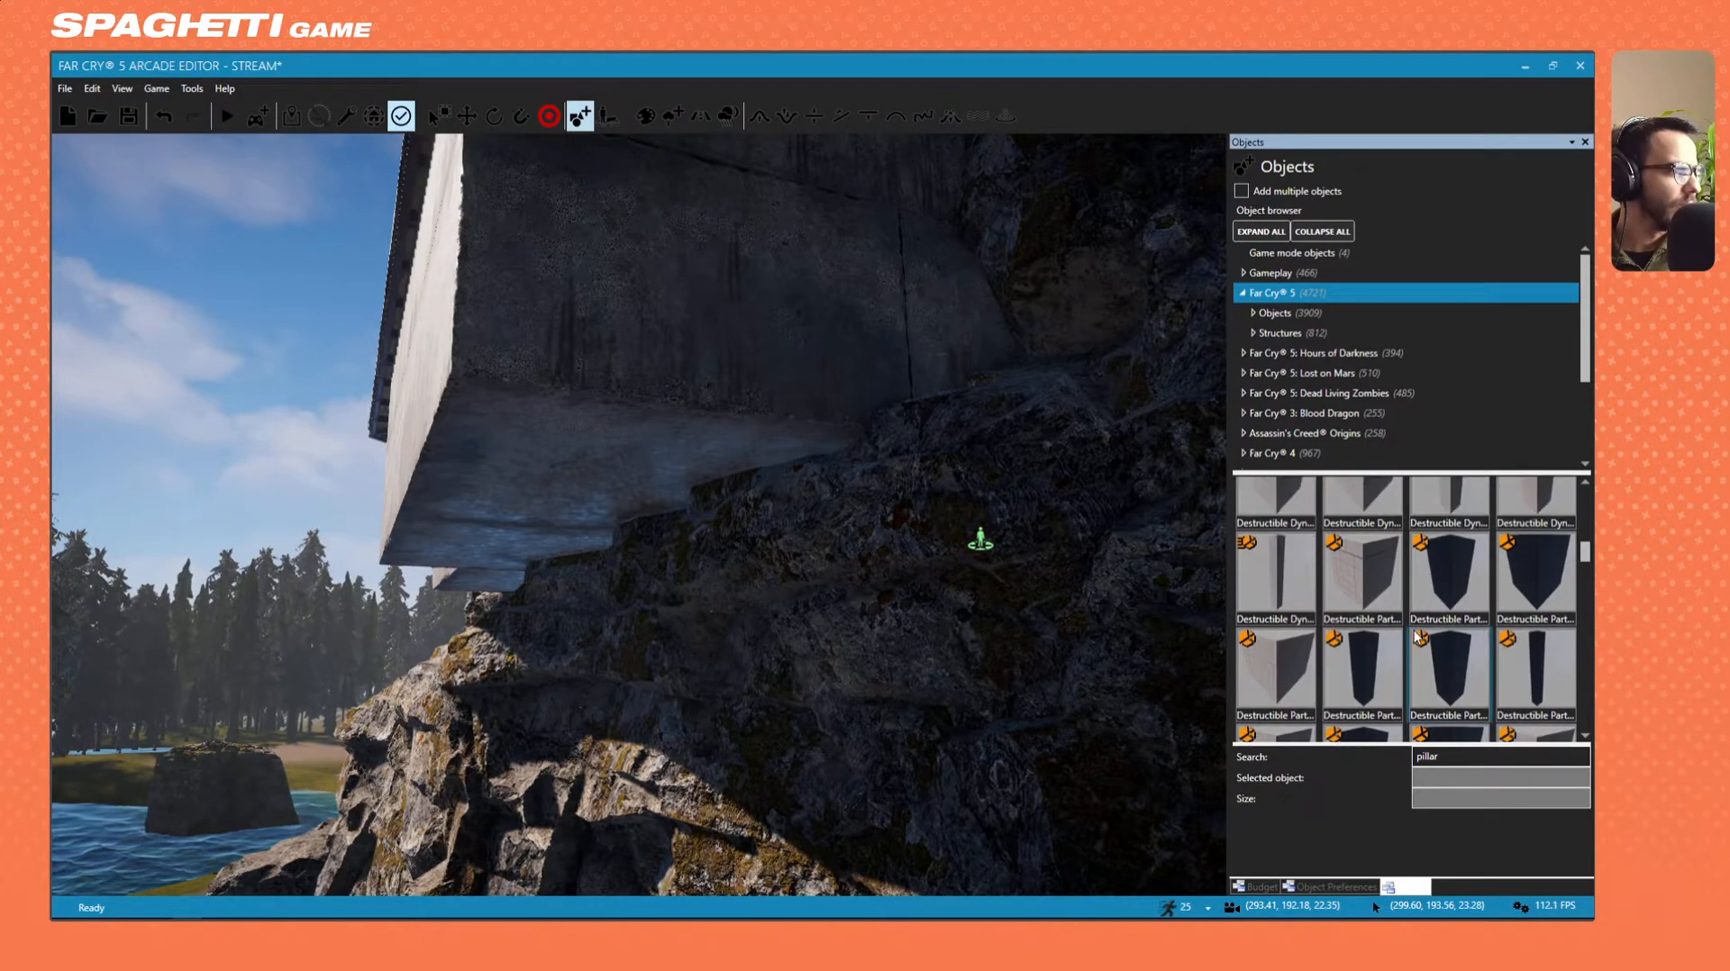
Place a Gate Cult Pillar on the rocks beneath the overhanging concrete room.
scroll(1418, 637, down, 3)
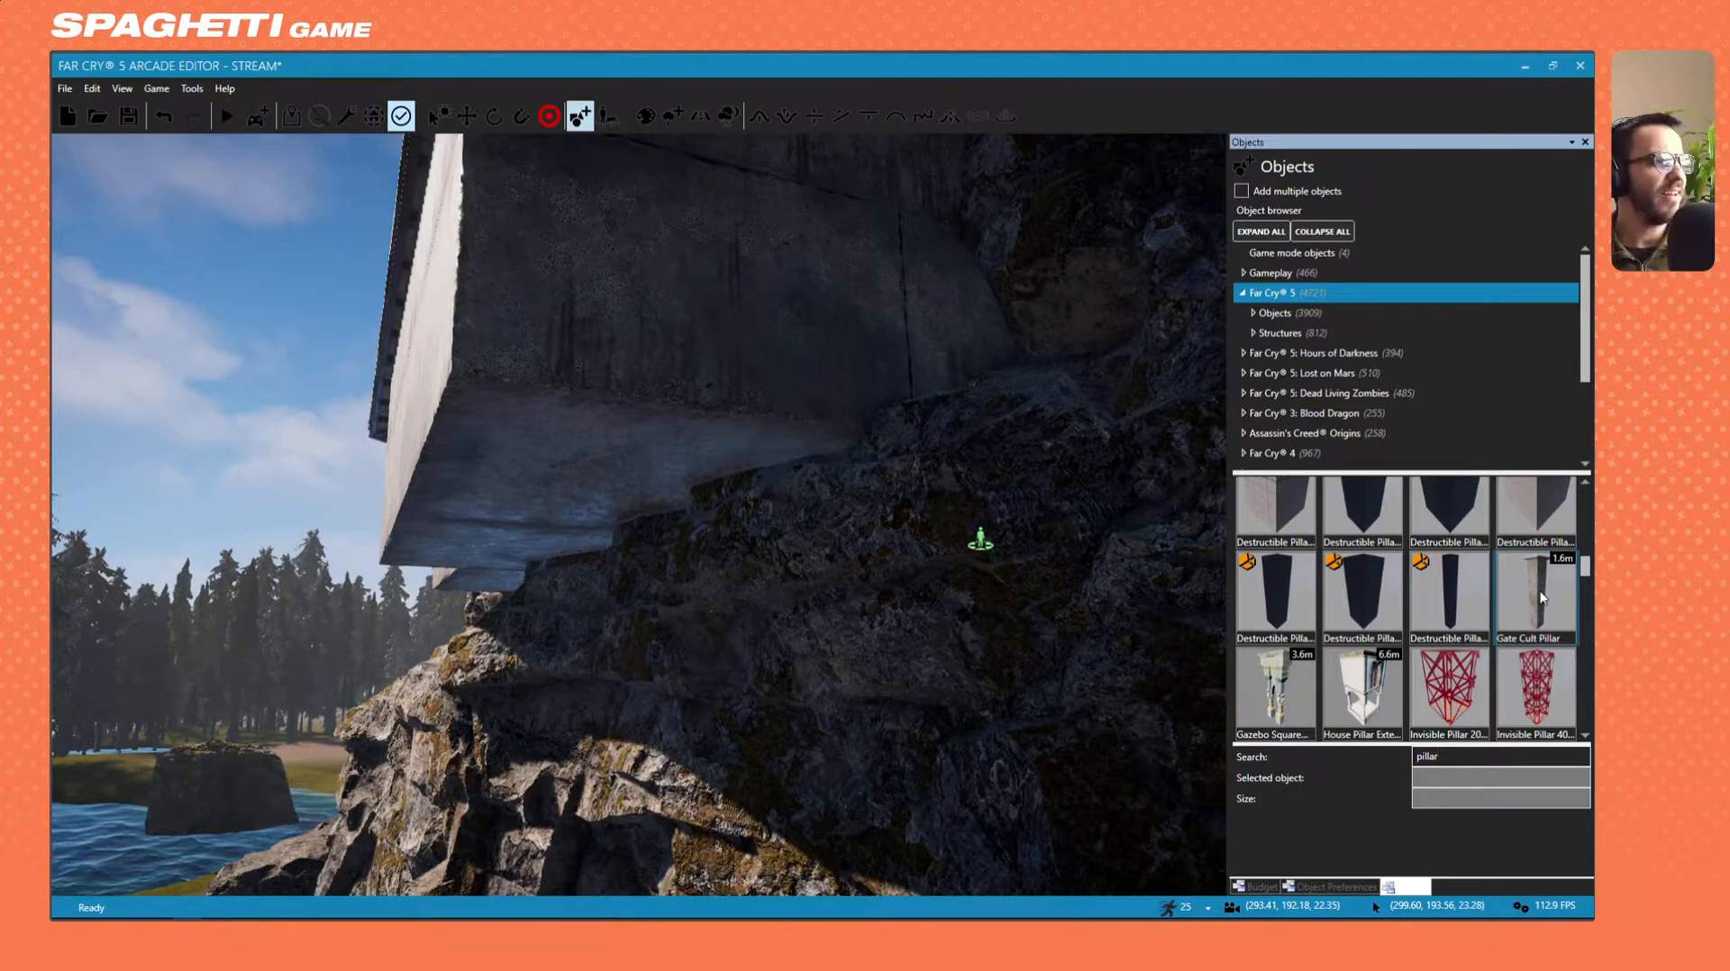
click(1540, 597)
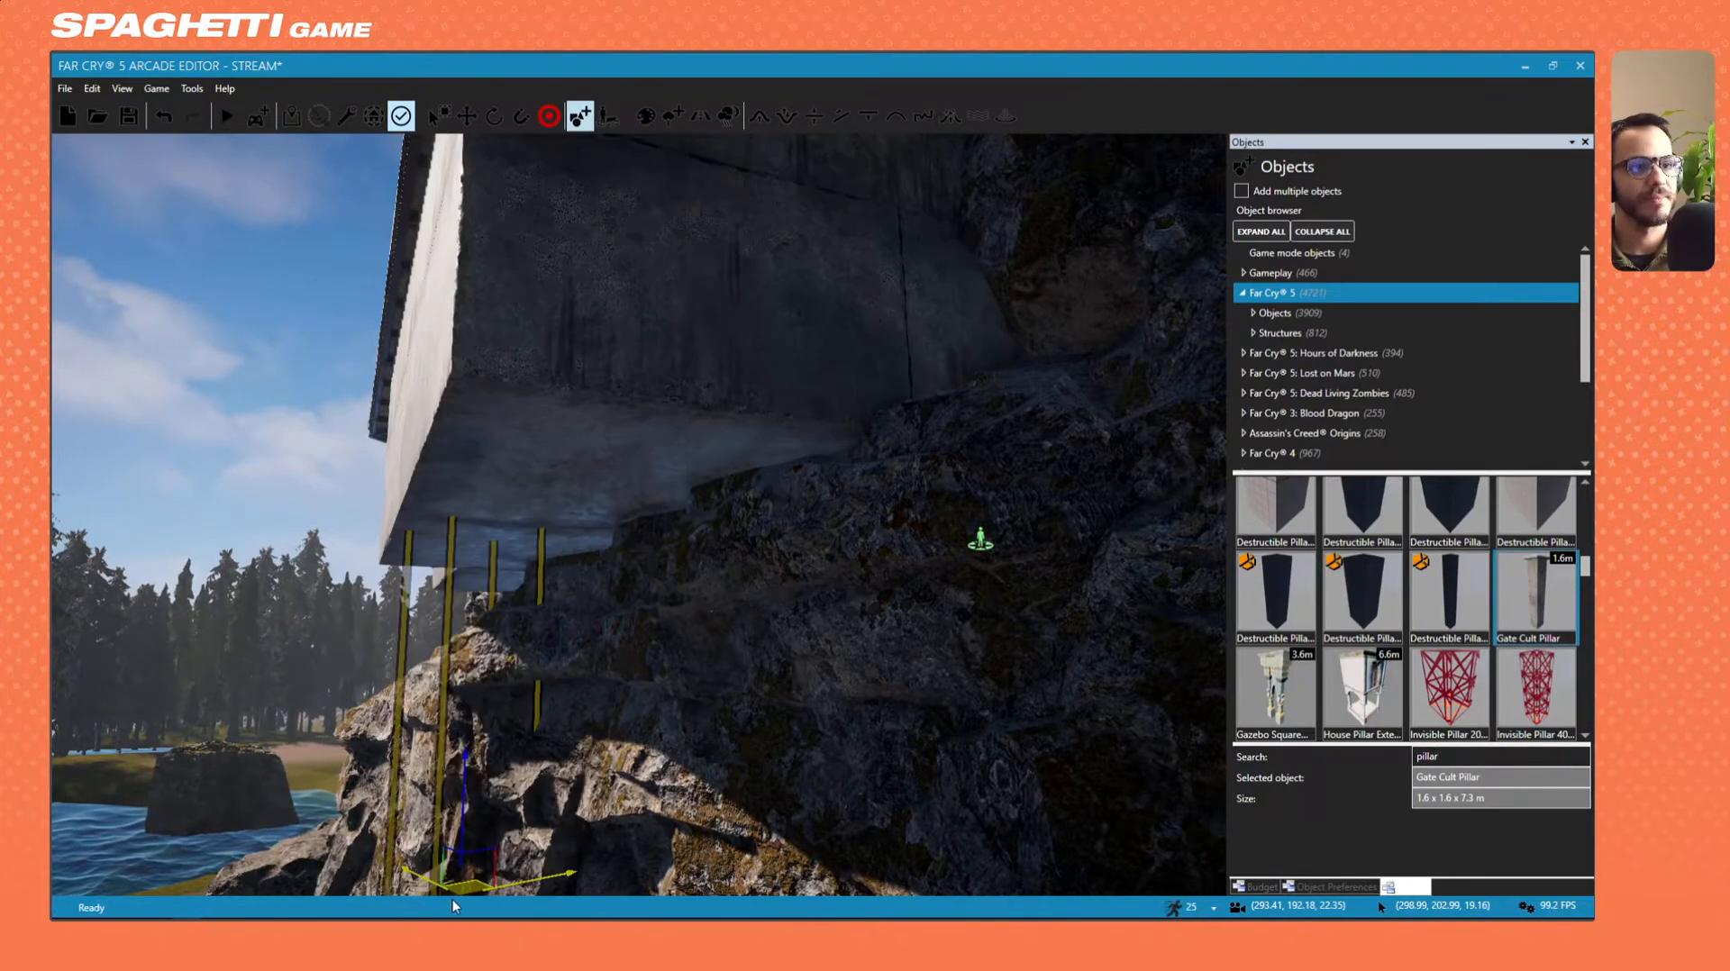
click(436, 825)
key(a)
right_drag(436, 825, 409, 870)
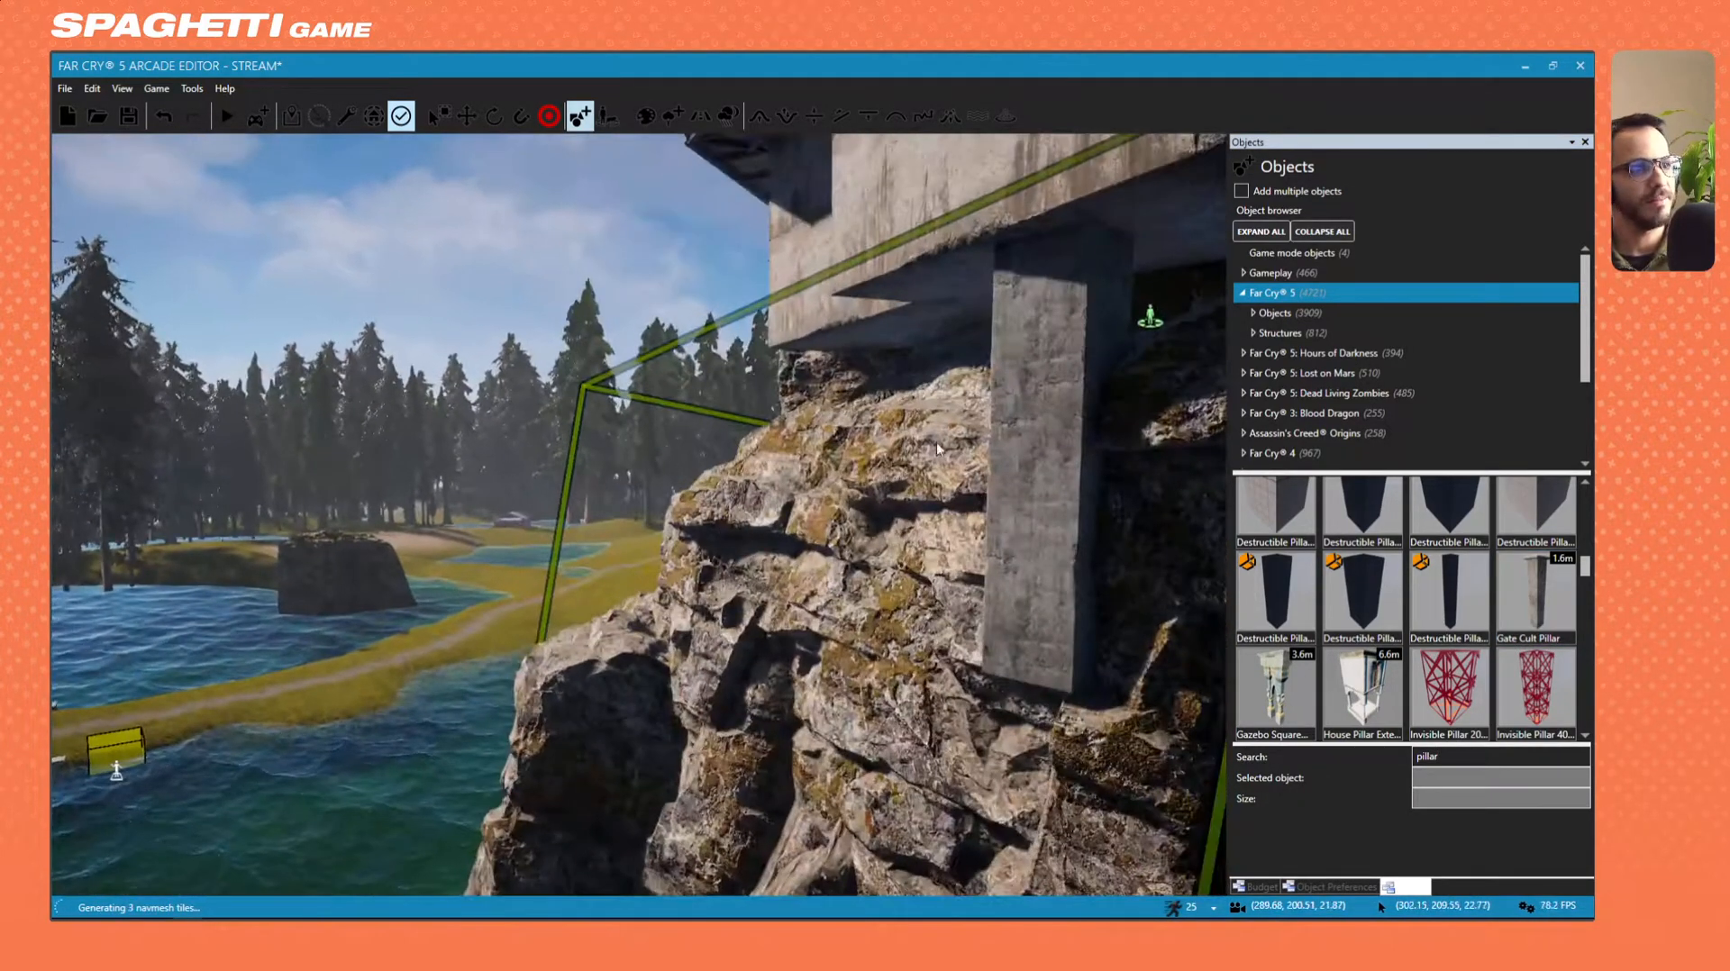
Select the placed Gate Cult Pillar and shift it horizontally beneath the outer corner of the concrete room.
click(1000, 539)
key(s)
right_drag(1000, 545, 673, 473)
drag(673, 474, 697, 516)
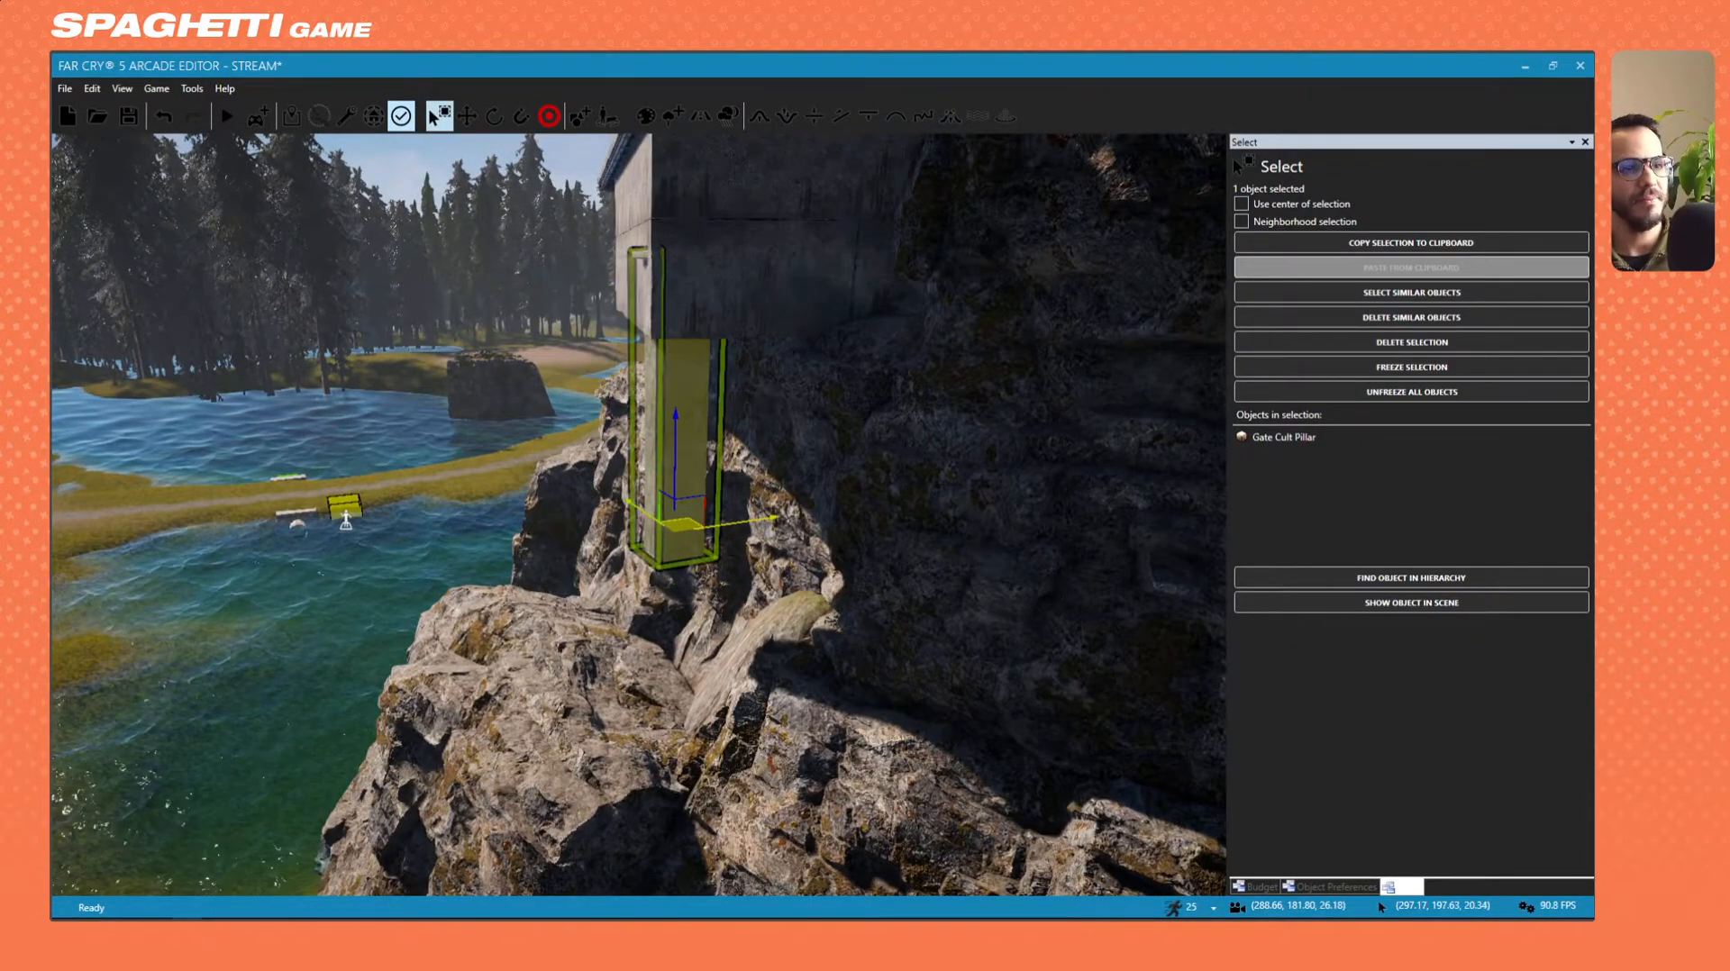
key(w)
right_drag(697, 516, 648, 271)
key(s)
key(a)
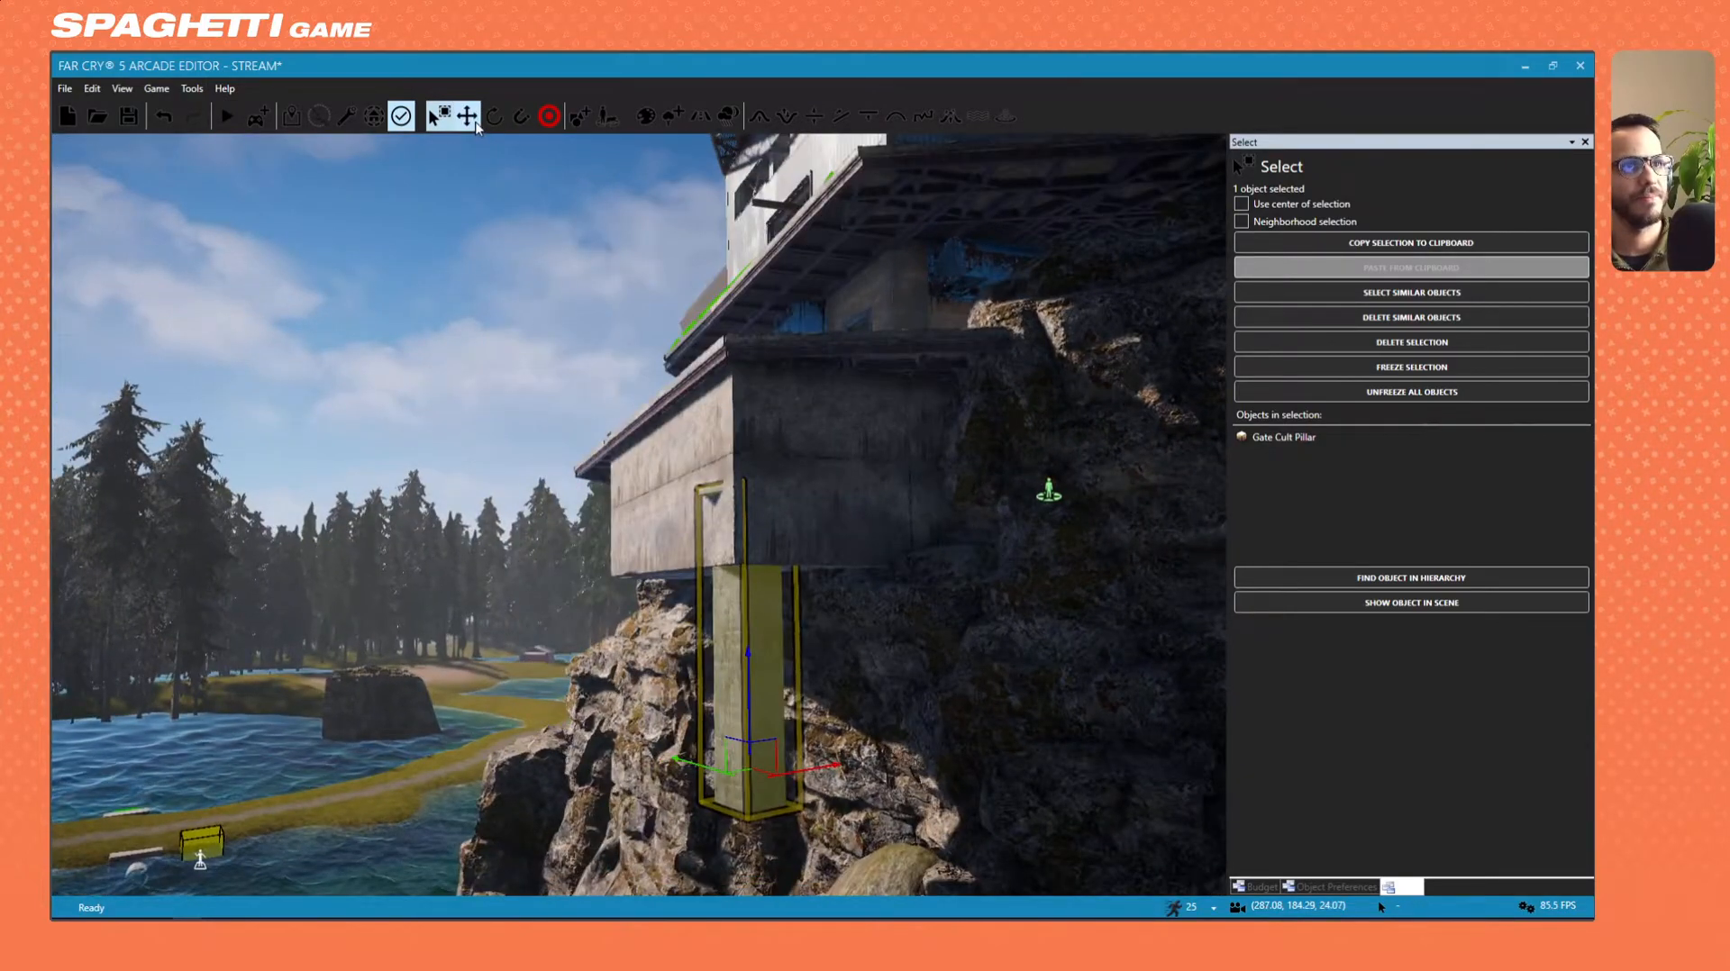
Select the Concrete Base forming the overhanging room, check the map budget and its object preferences, and view it against the pillar and cliff.
click(820, 482)
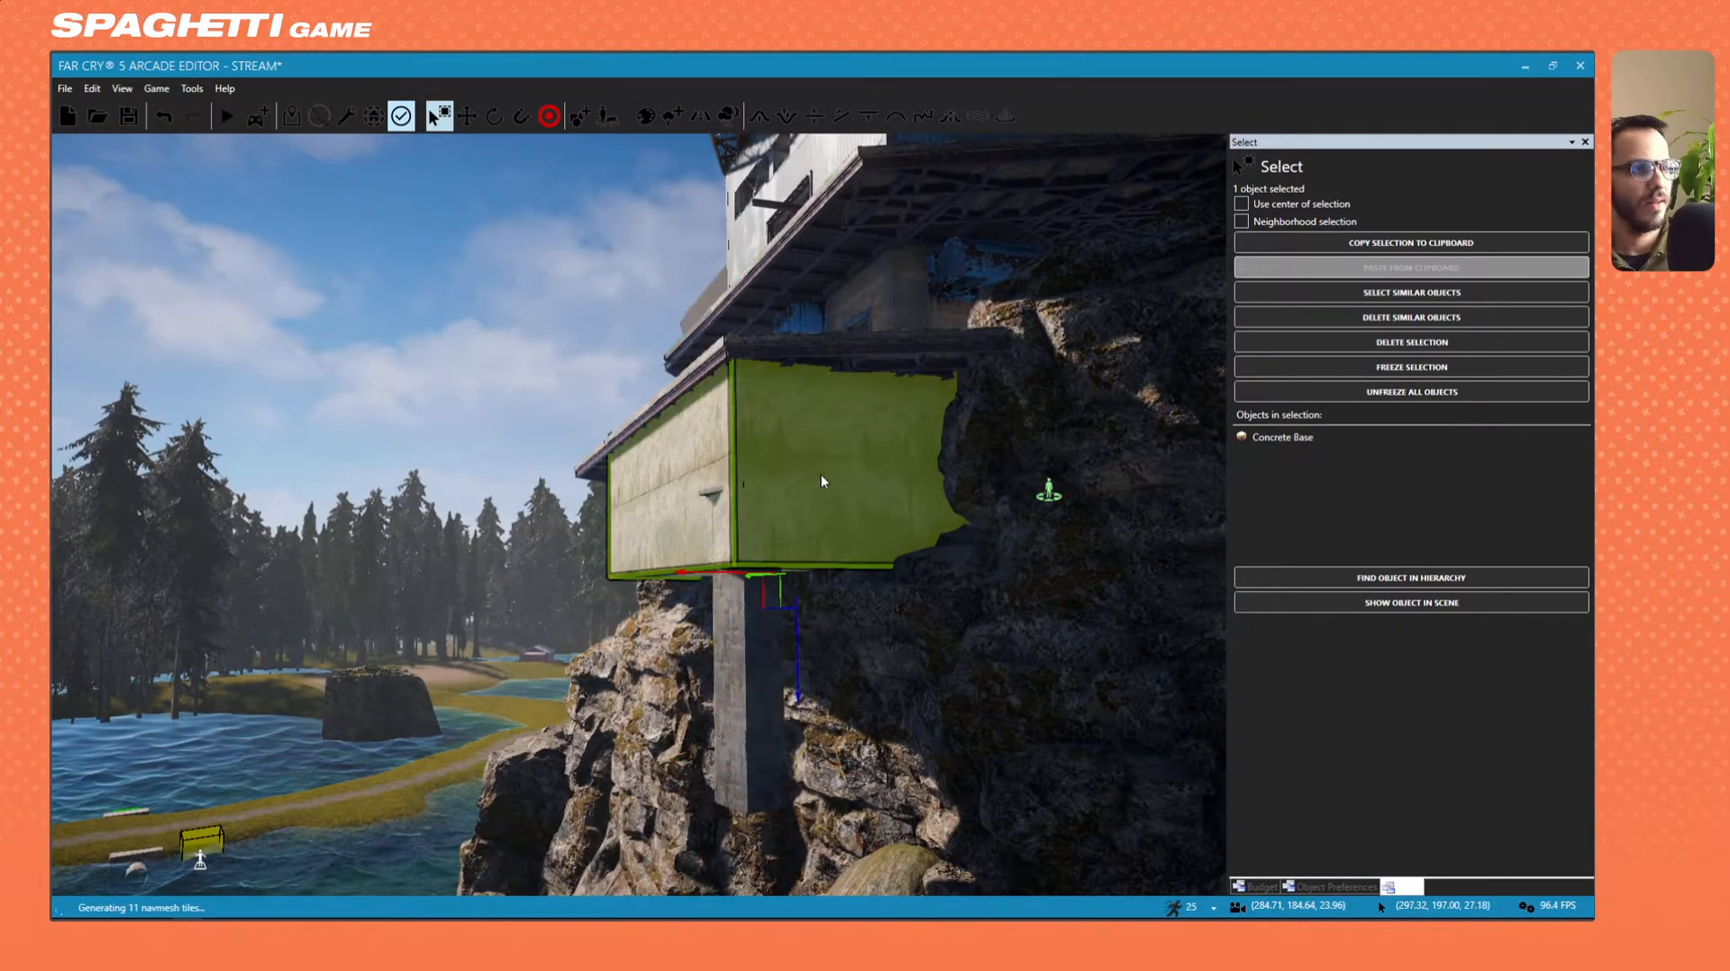
click(1258, 886)
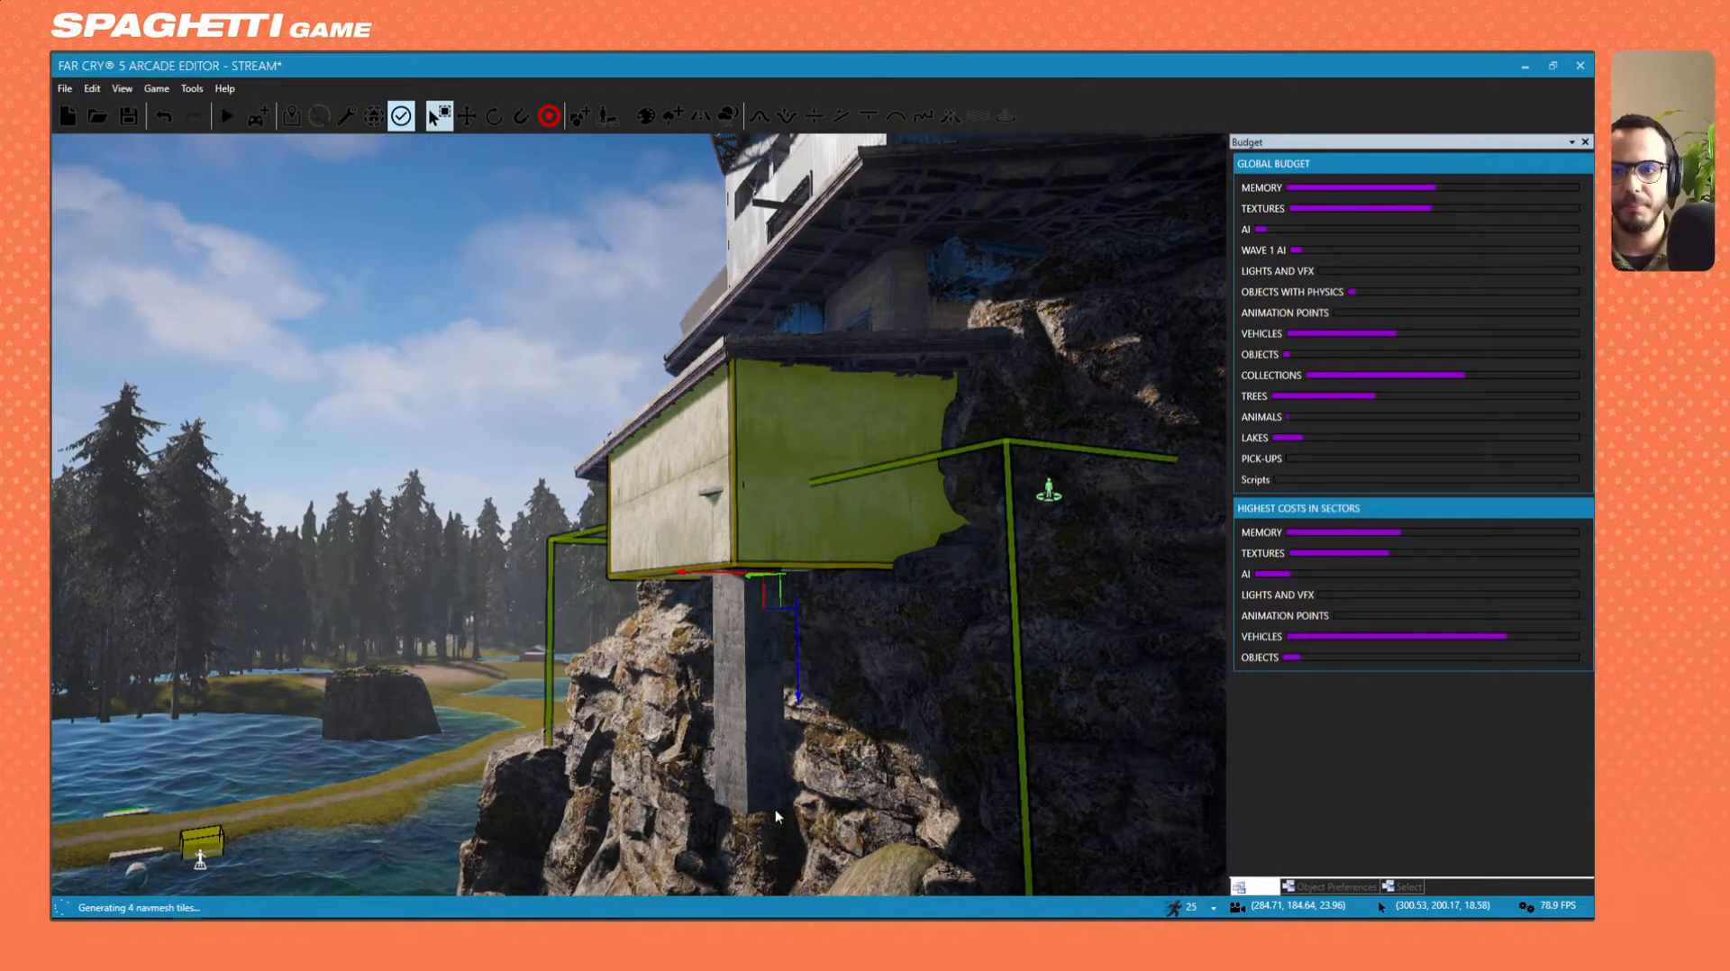
key(w)
key(a)
right_drag(707, 629, 936, 690)
click(1328, 888)
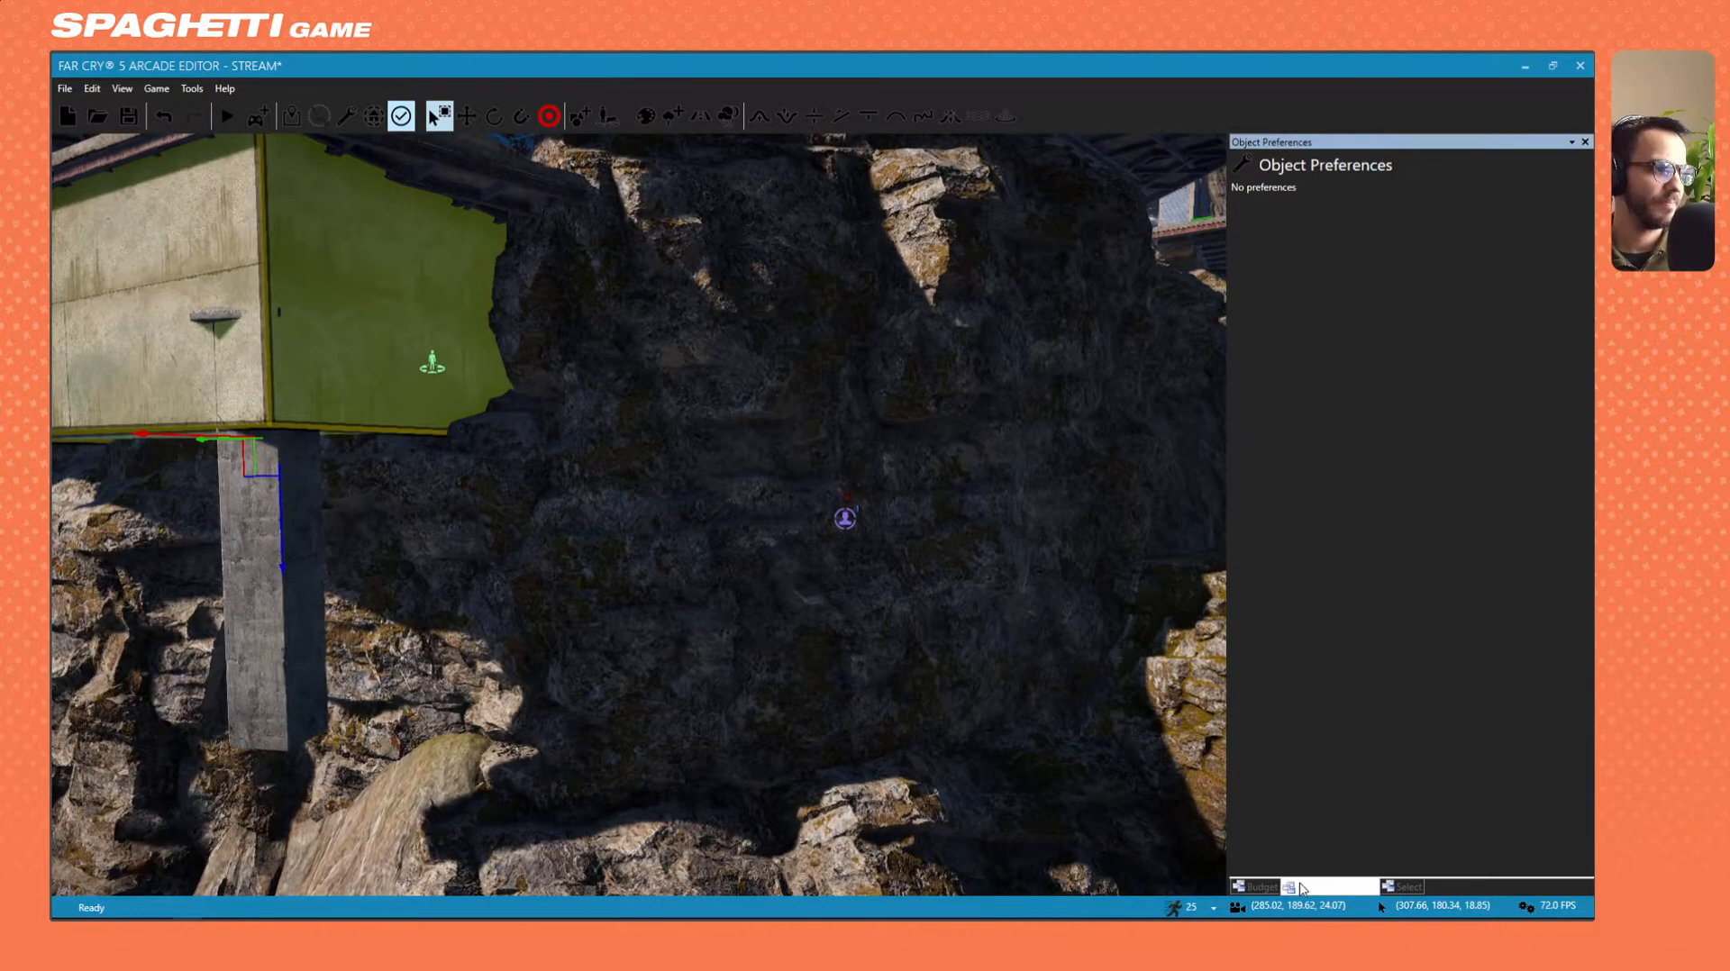
right_drag(973, 576, 772, 509)
key(s)
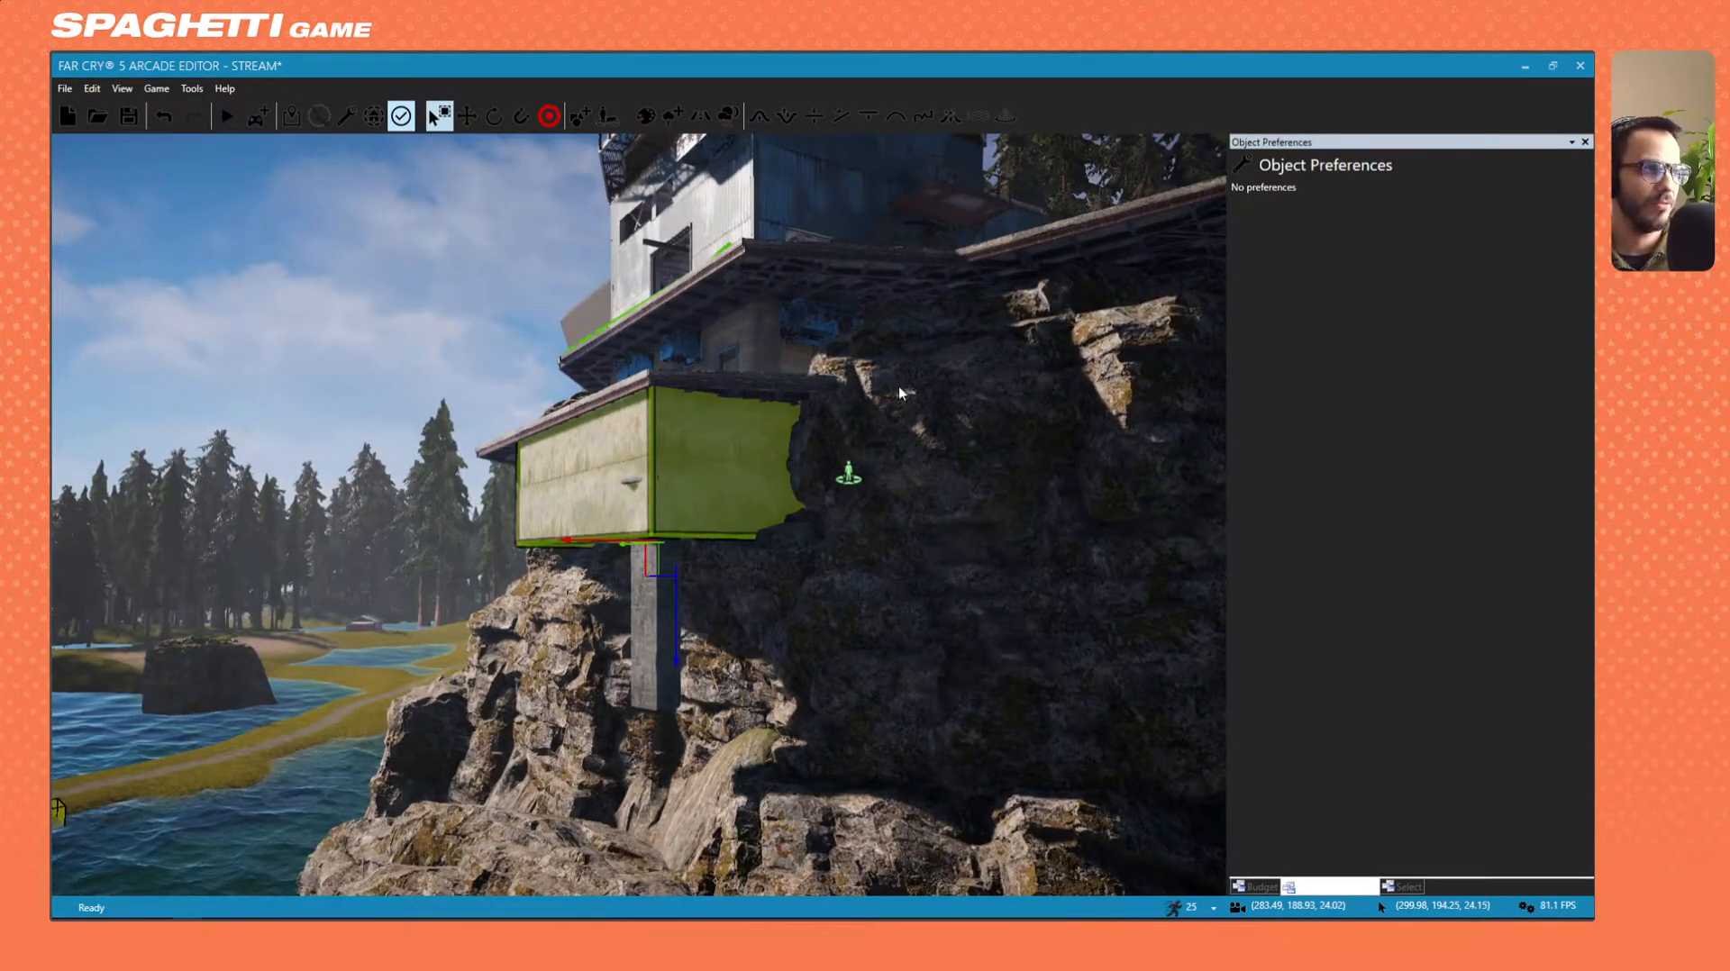
click(1267, 888)
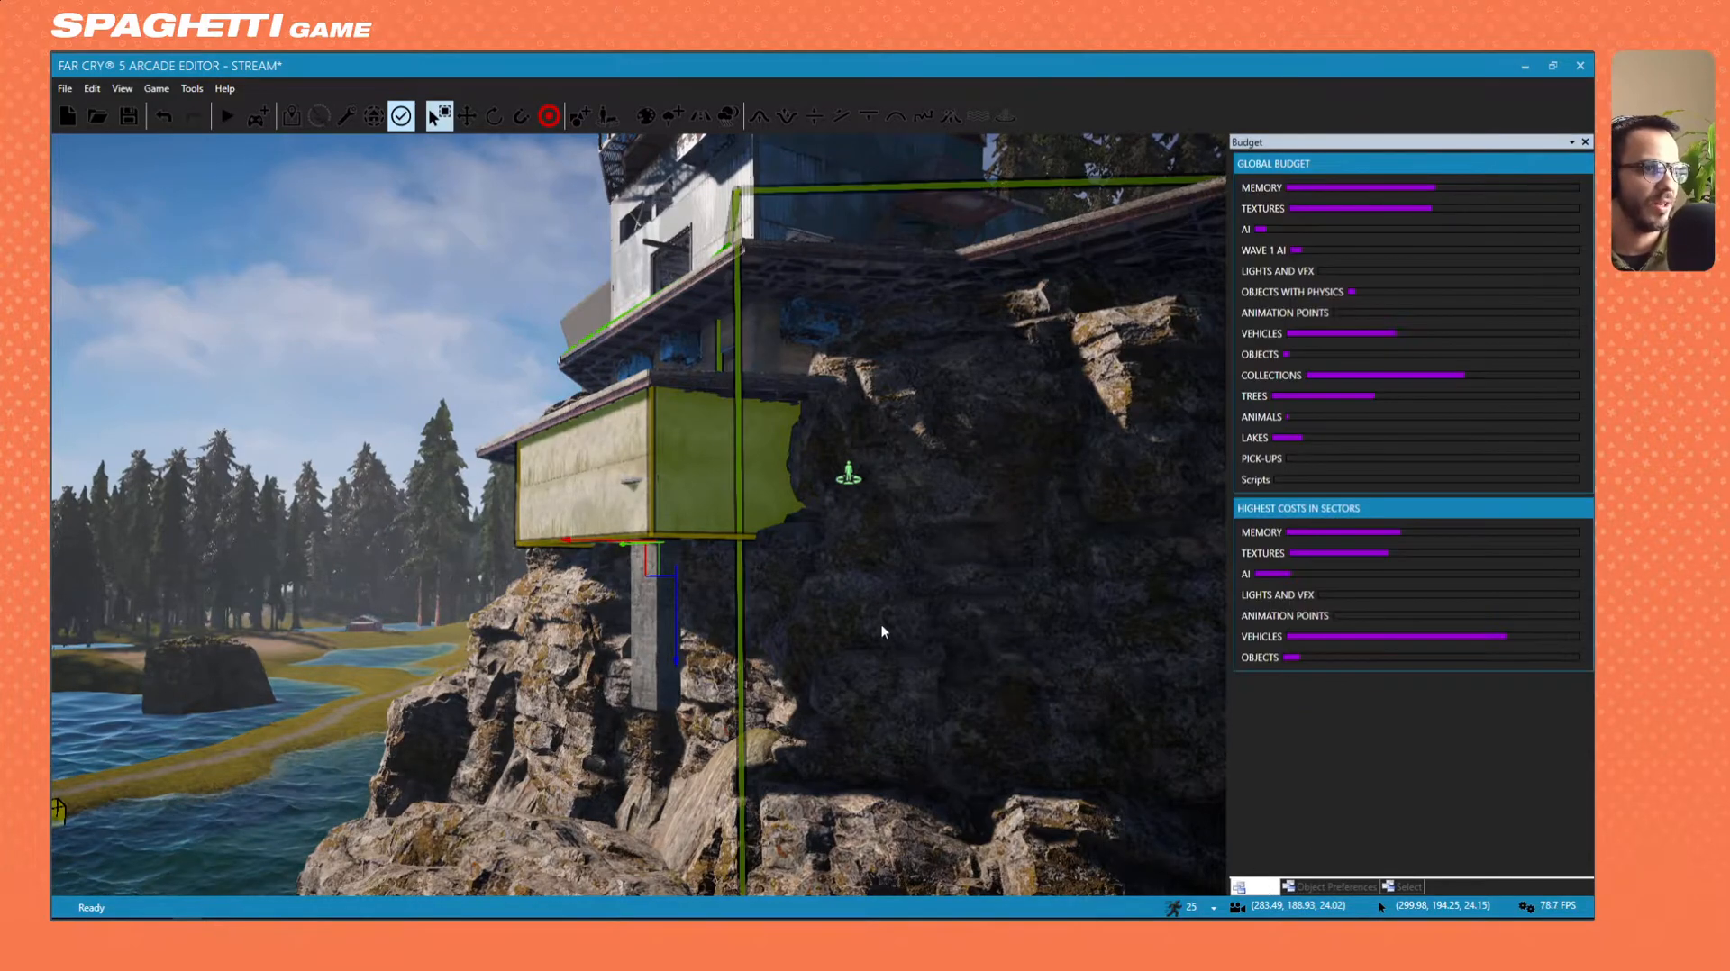
key(w)
right_drag(811, 611, 831, 613)
click(1310, 891)
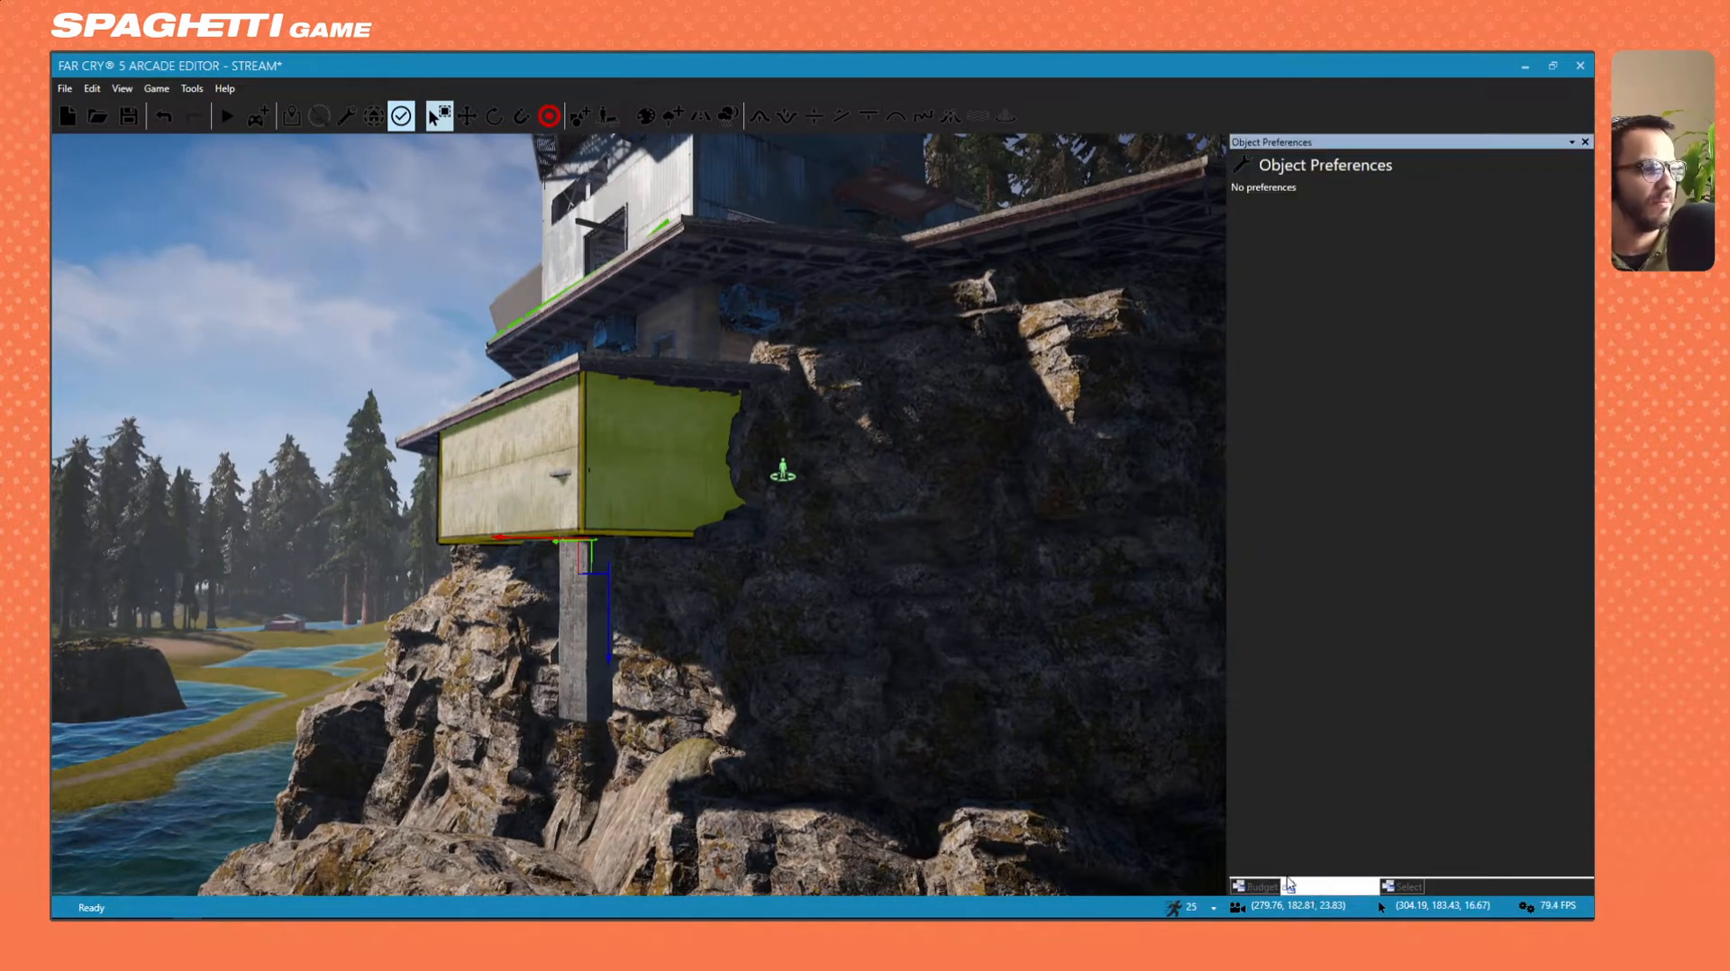
key(w)
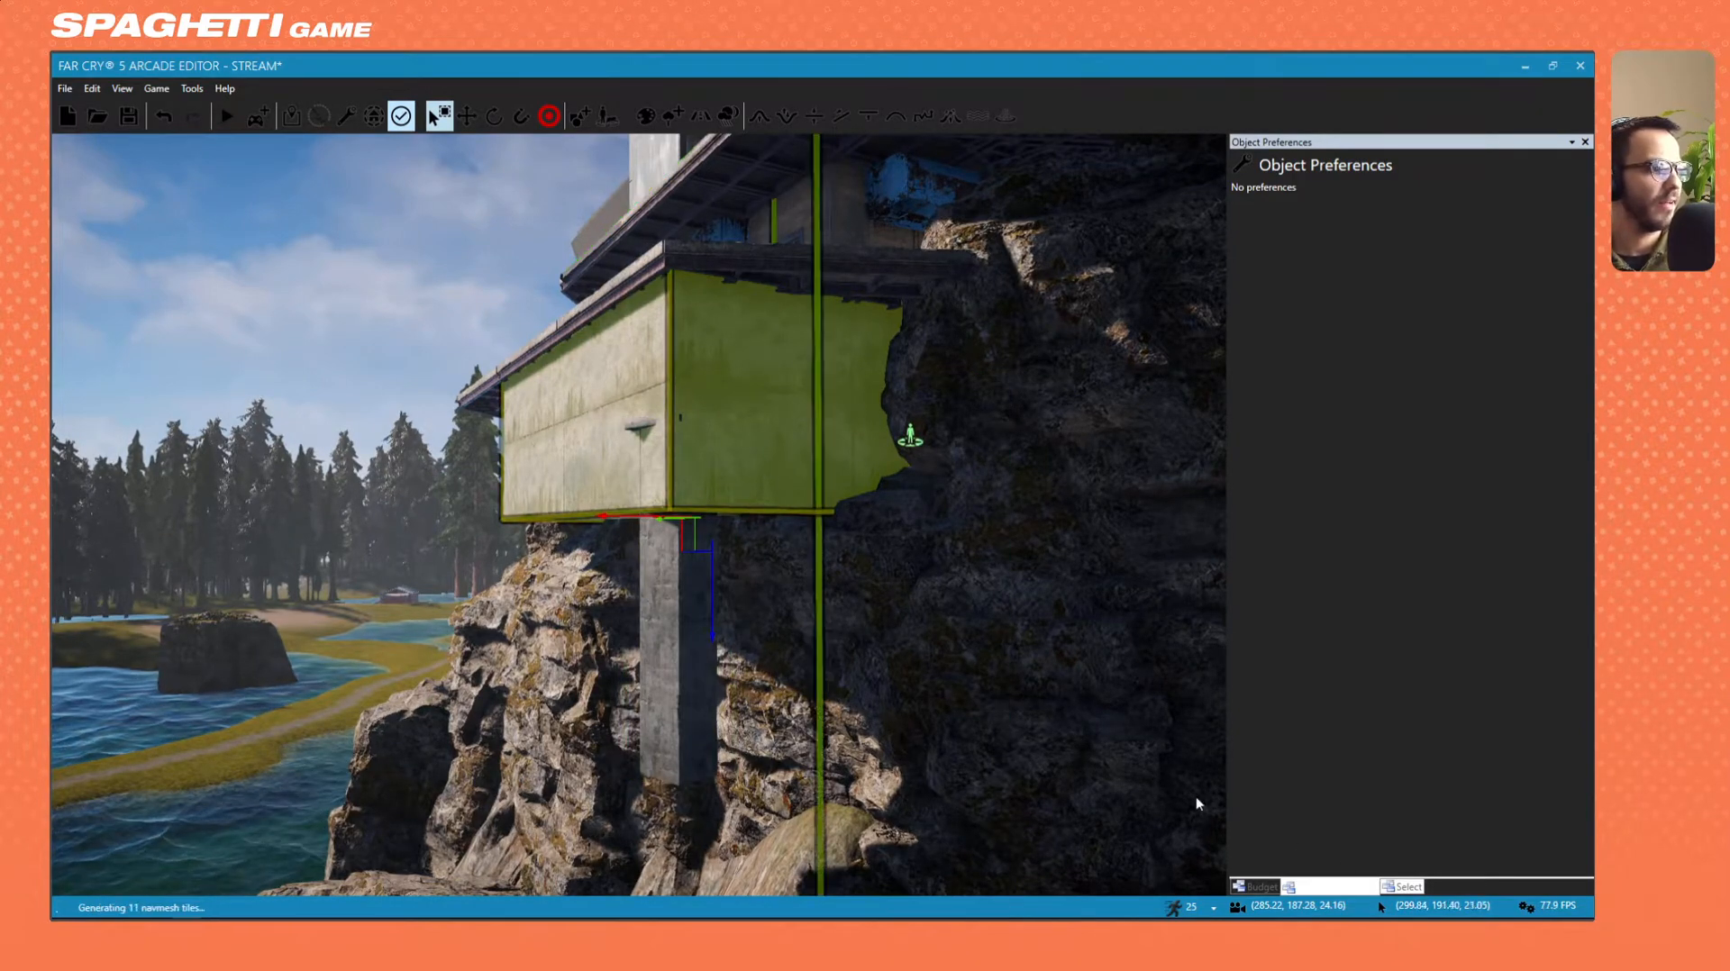
Locate the selected Concrete Base in the object hierarchy and look through the neighbouring industrial structure objects.
click(1402, 888)
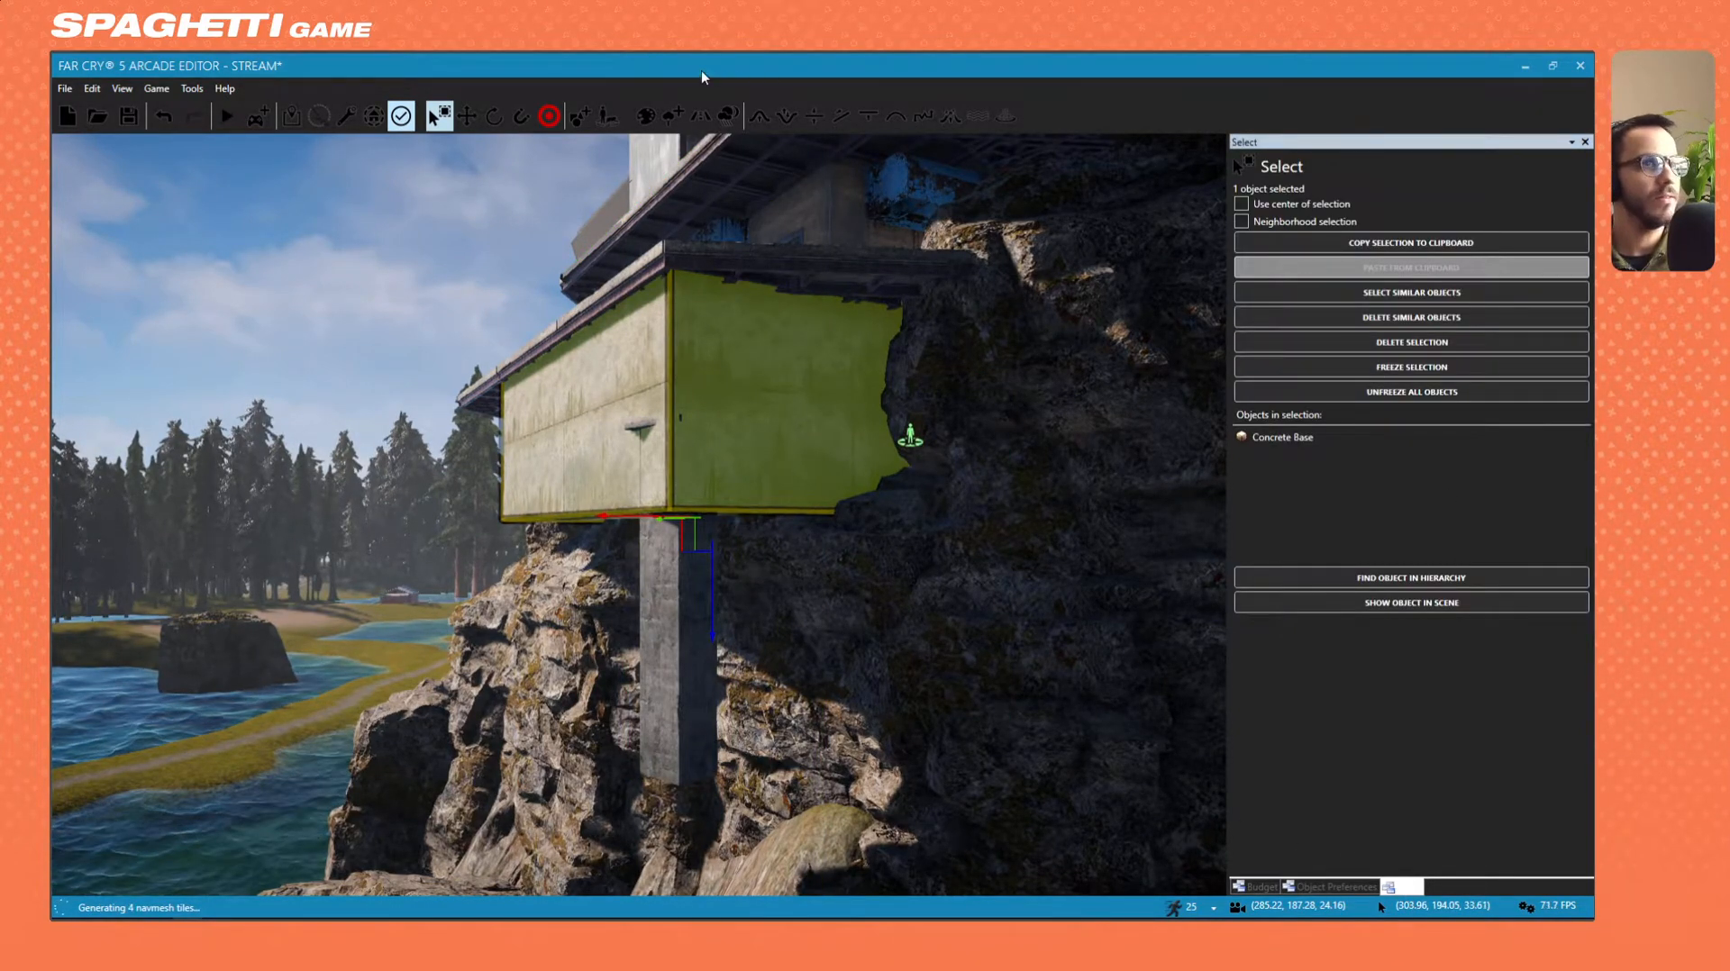
click(1395, 579)
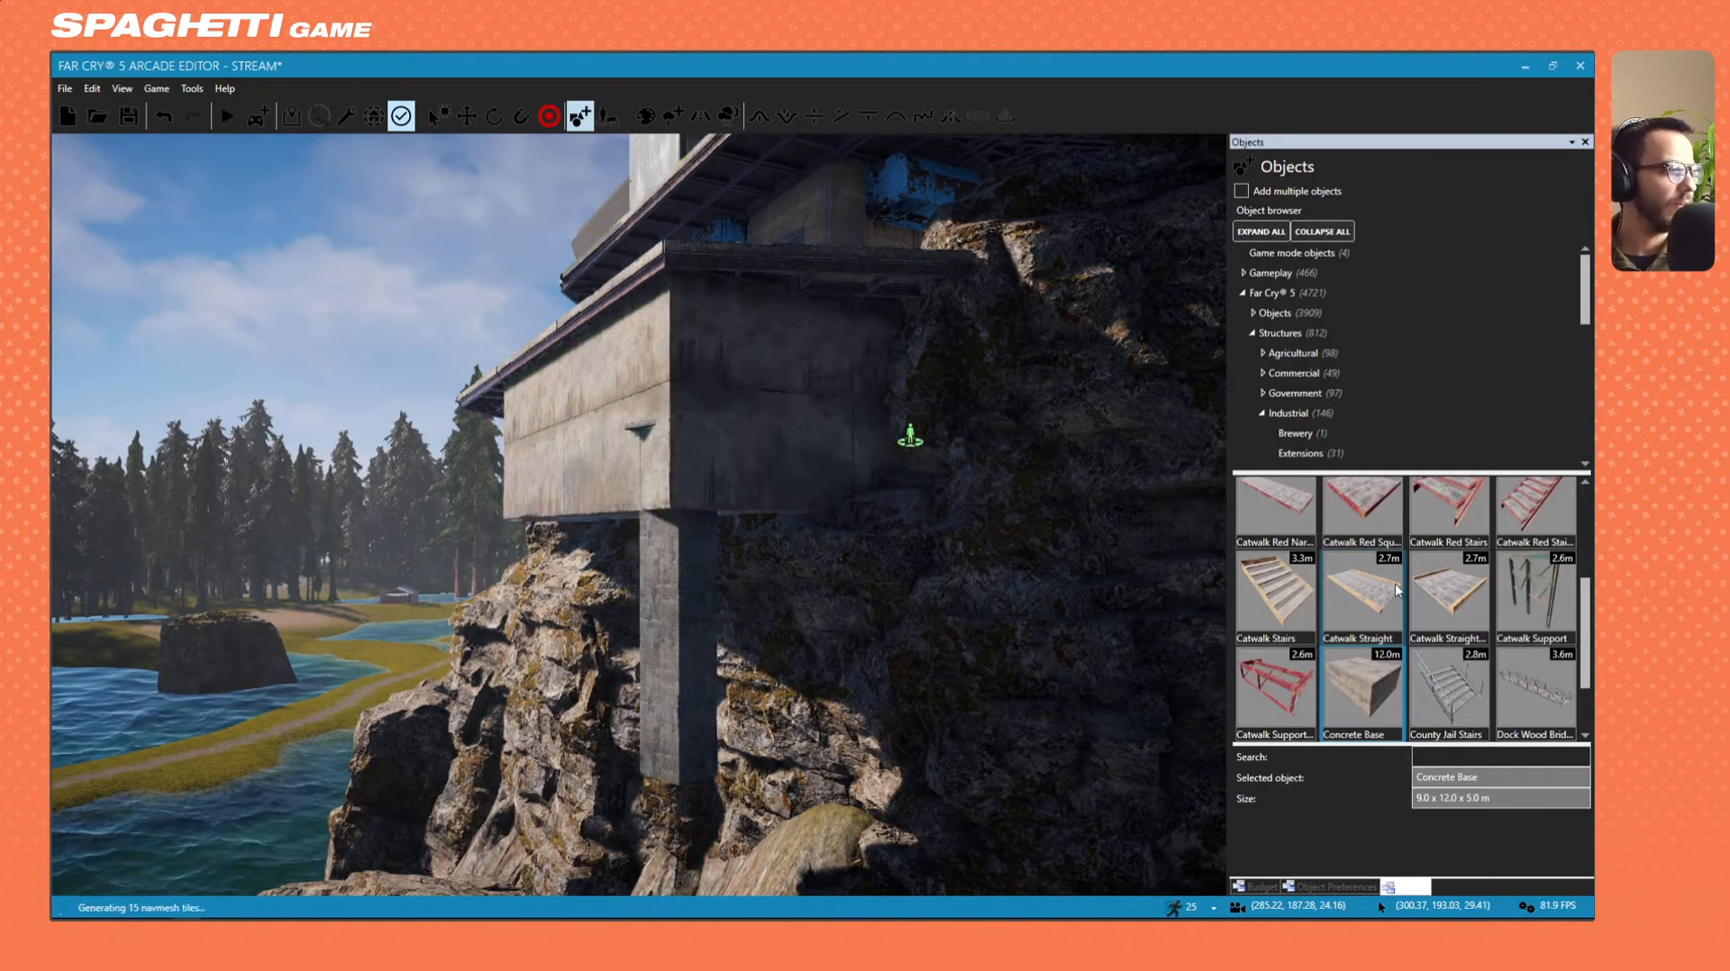
scroll(1424, 665, down, 1)
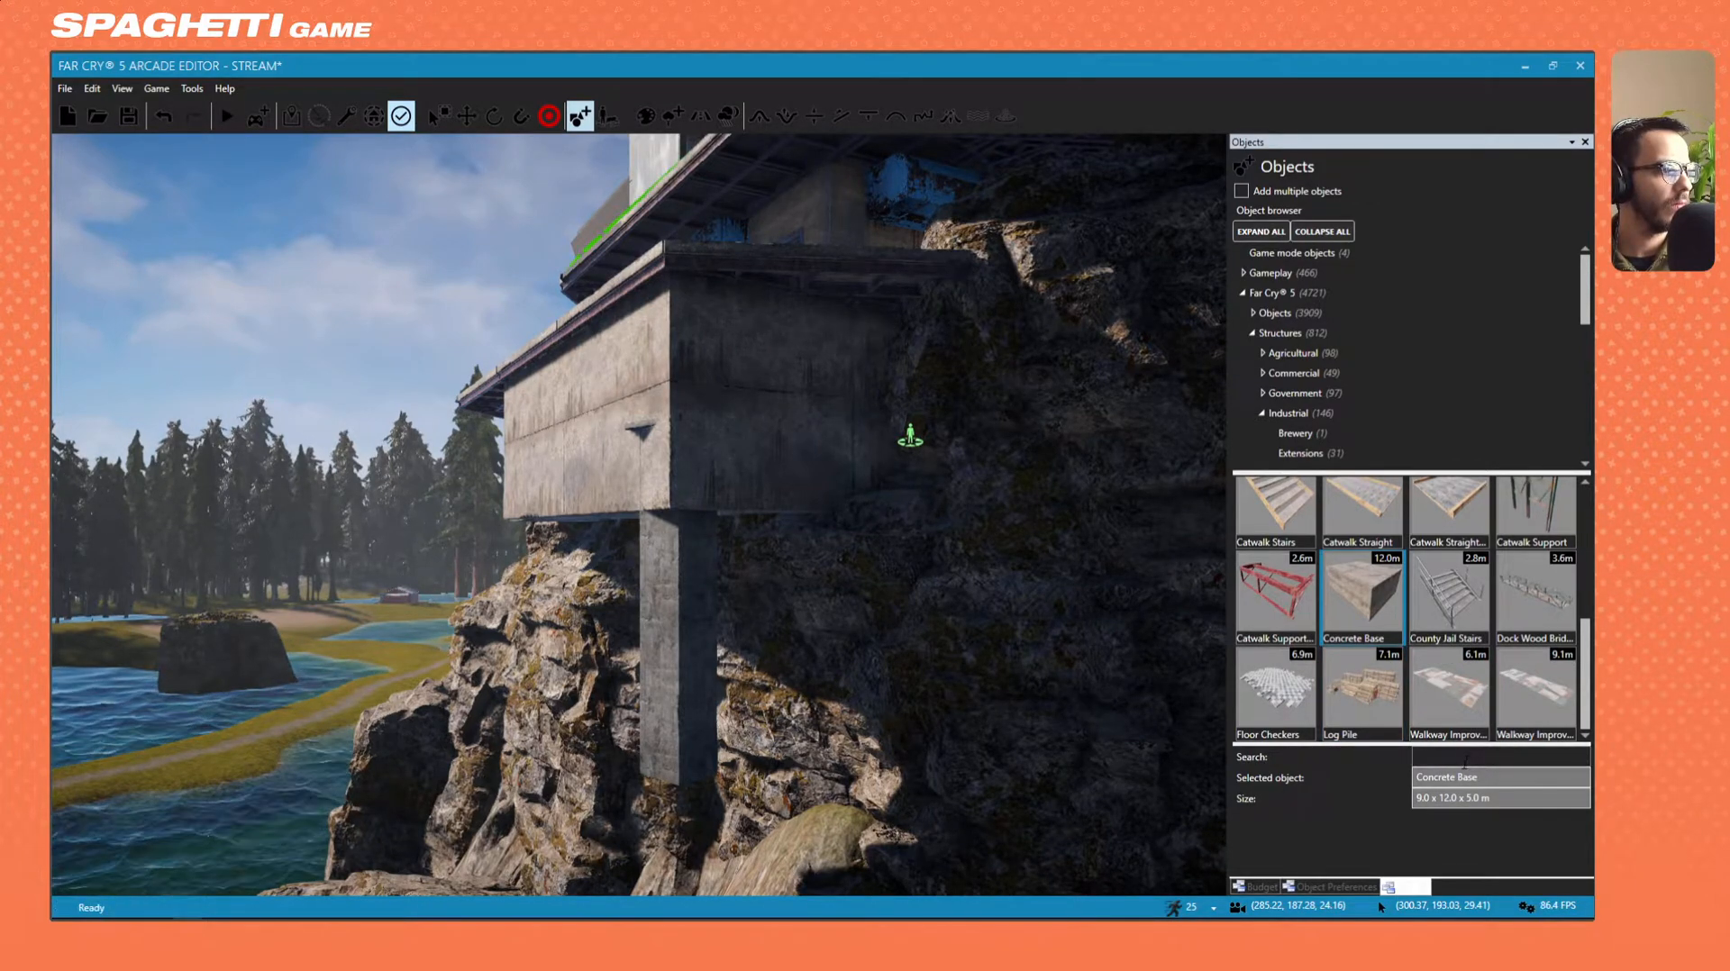
scroll(1372, 645, up, 2)
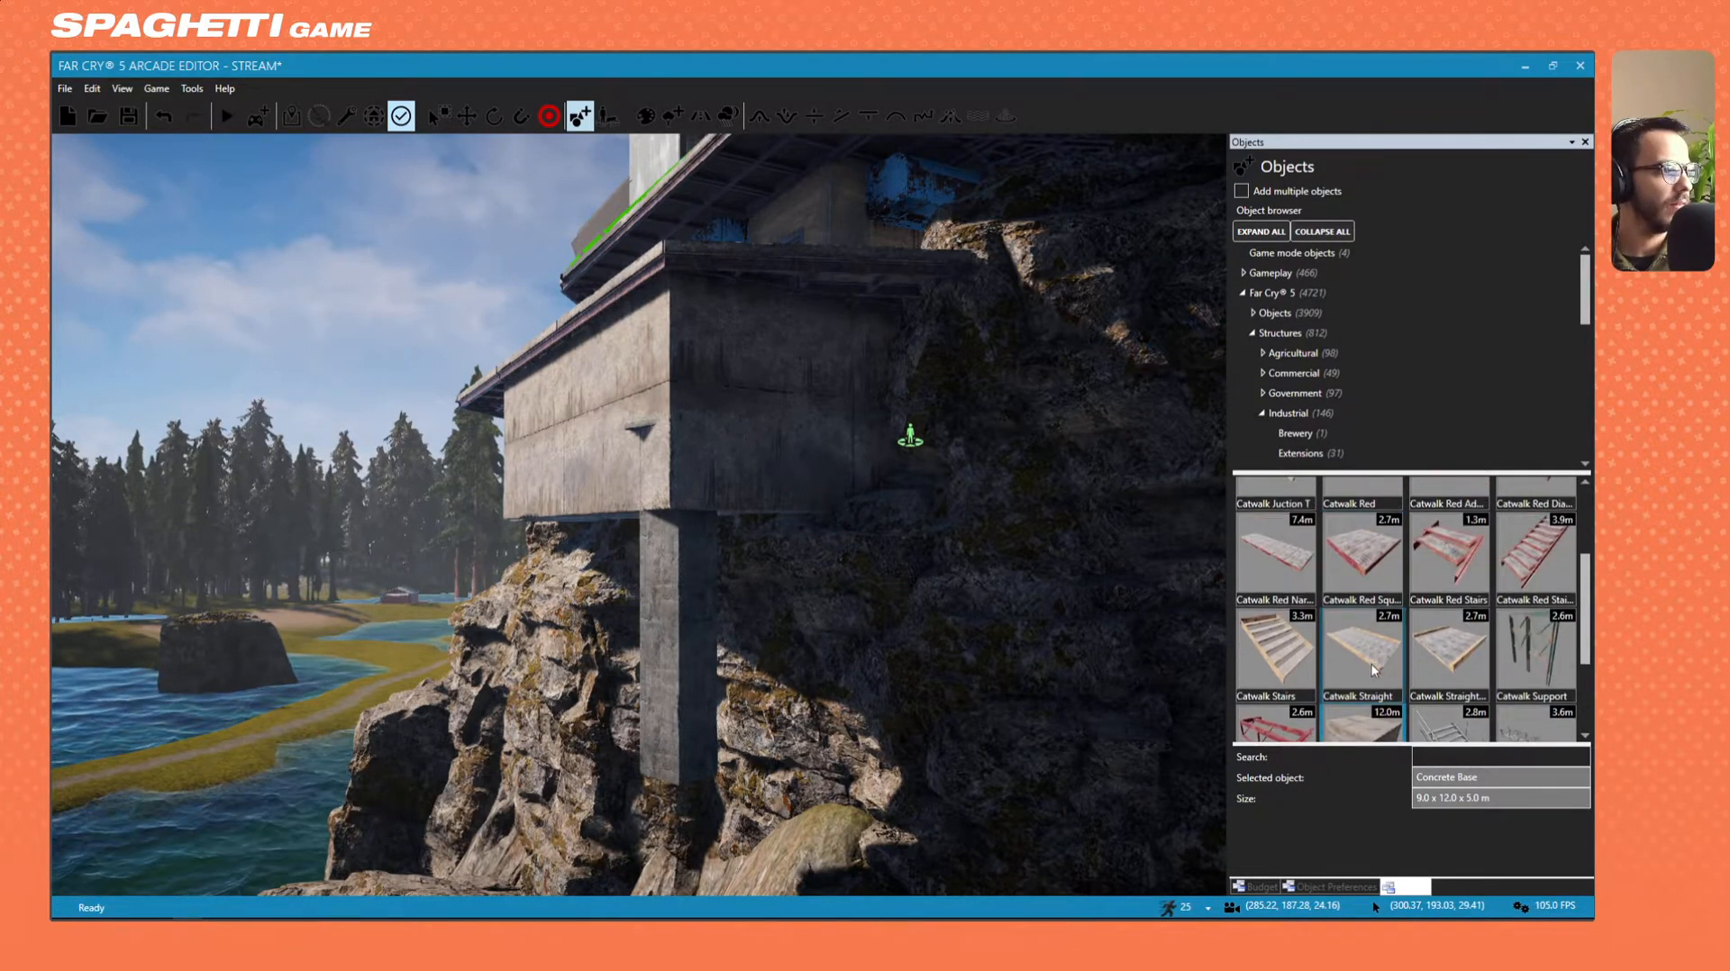
scroll(1372, 668, up, 2)
scroll(1372, 668, down, 4)
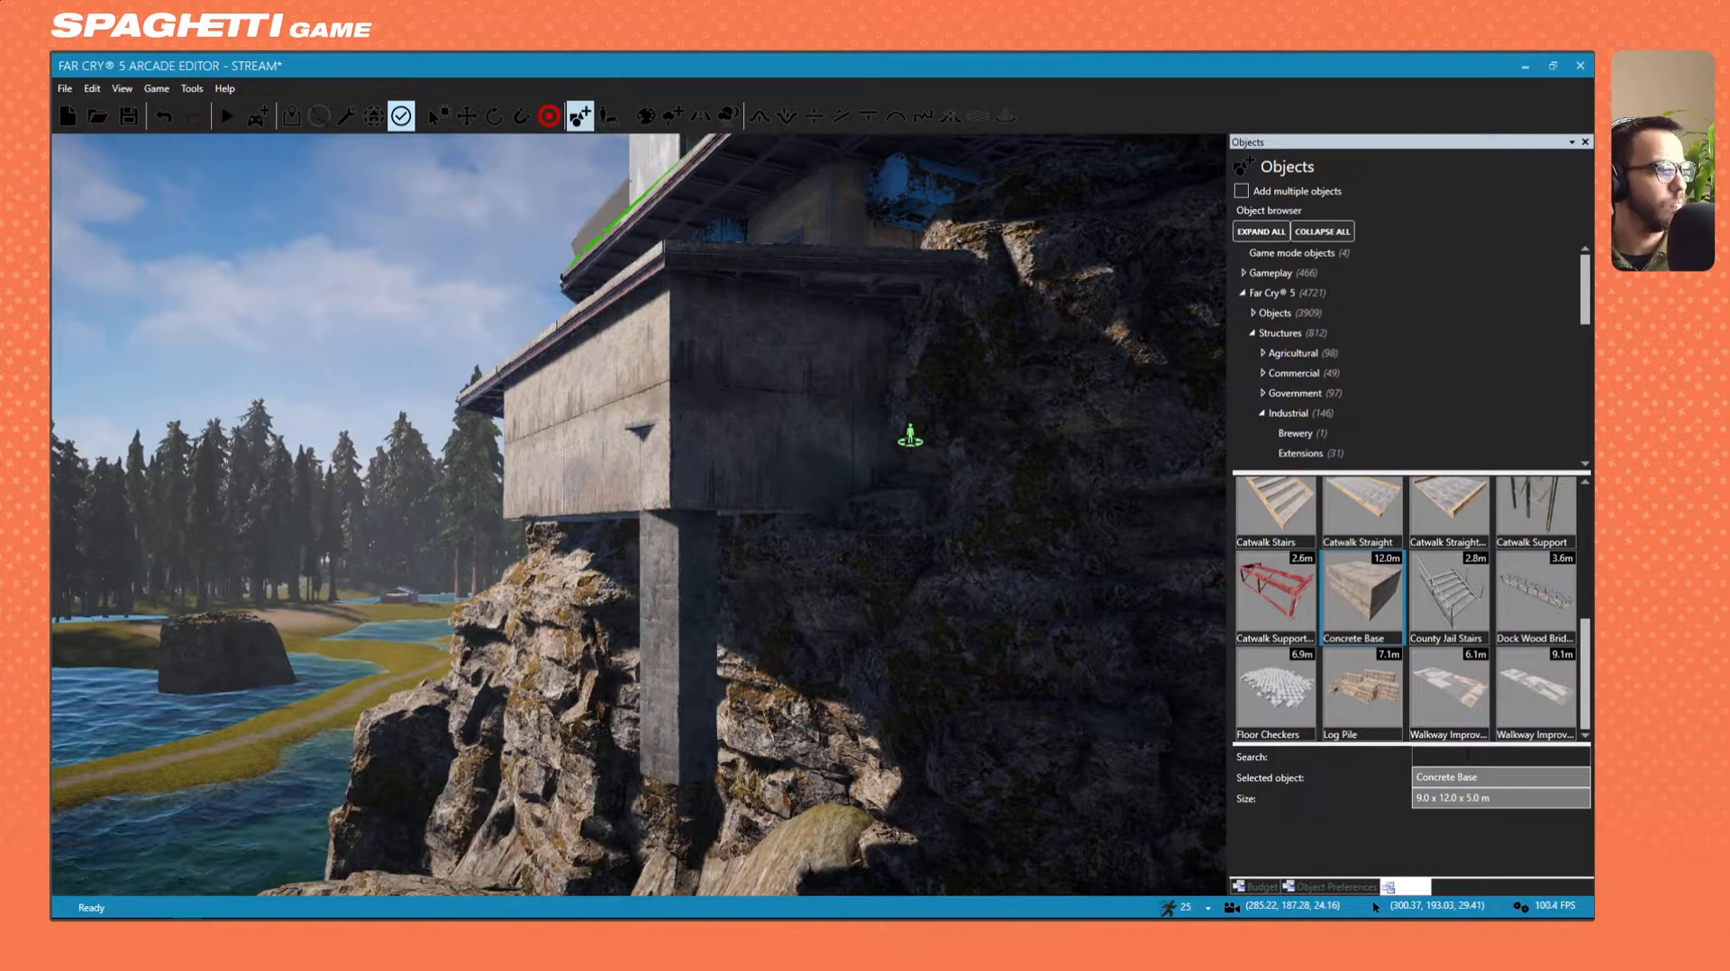
Search the object browser for "base" and look through the results for a suitable support piece.
click(1466, 756)
text(base)
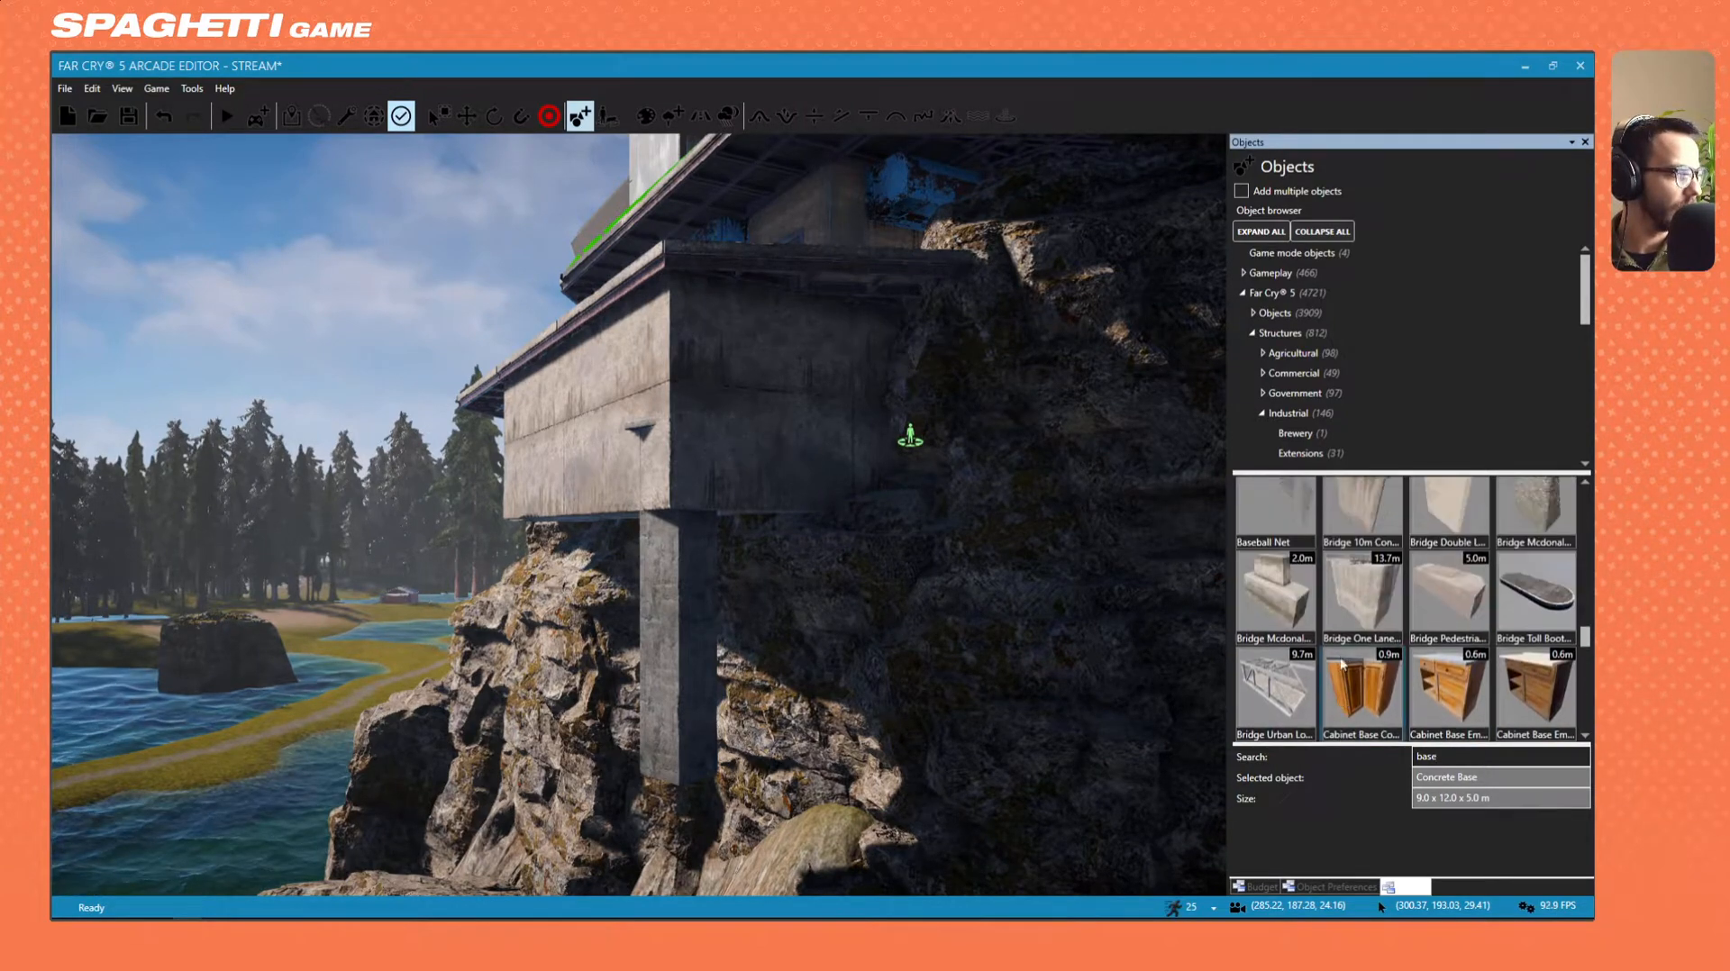
scroll(1387, 649, up, 1)
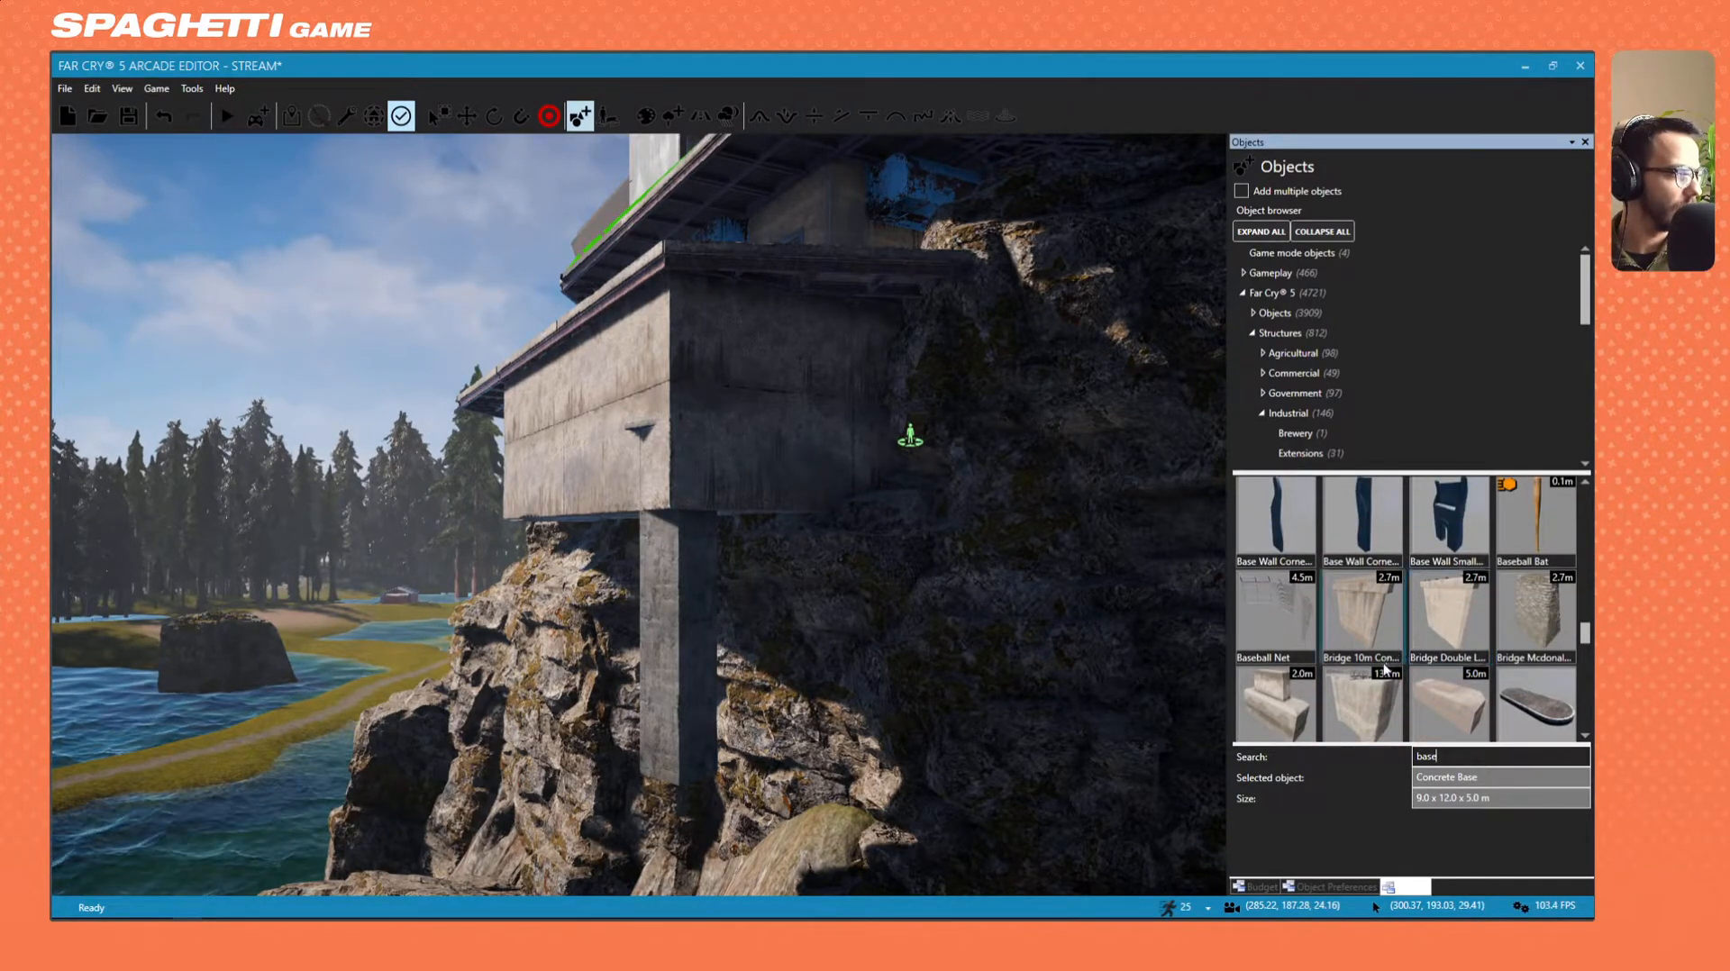
scroll(1388, 667, up, 3)
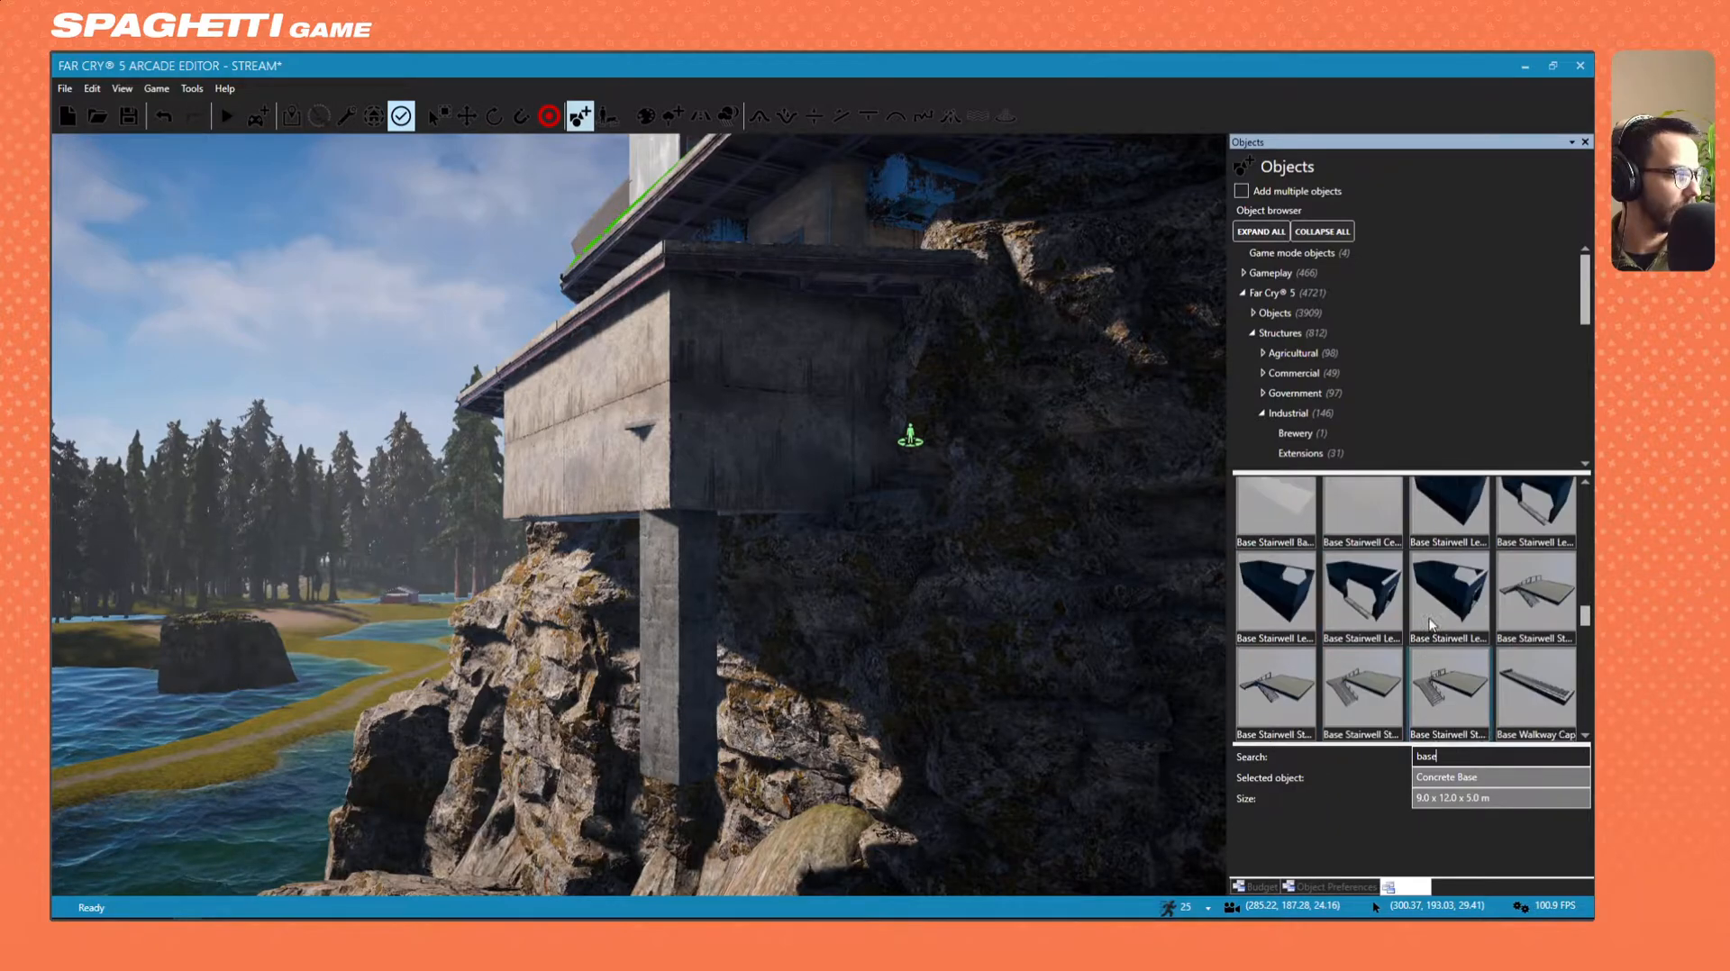
scroll(1433, 622, up, 4)
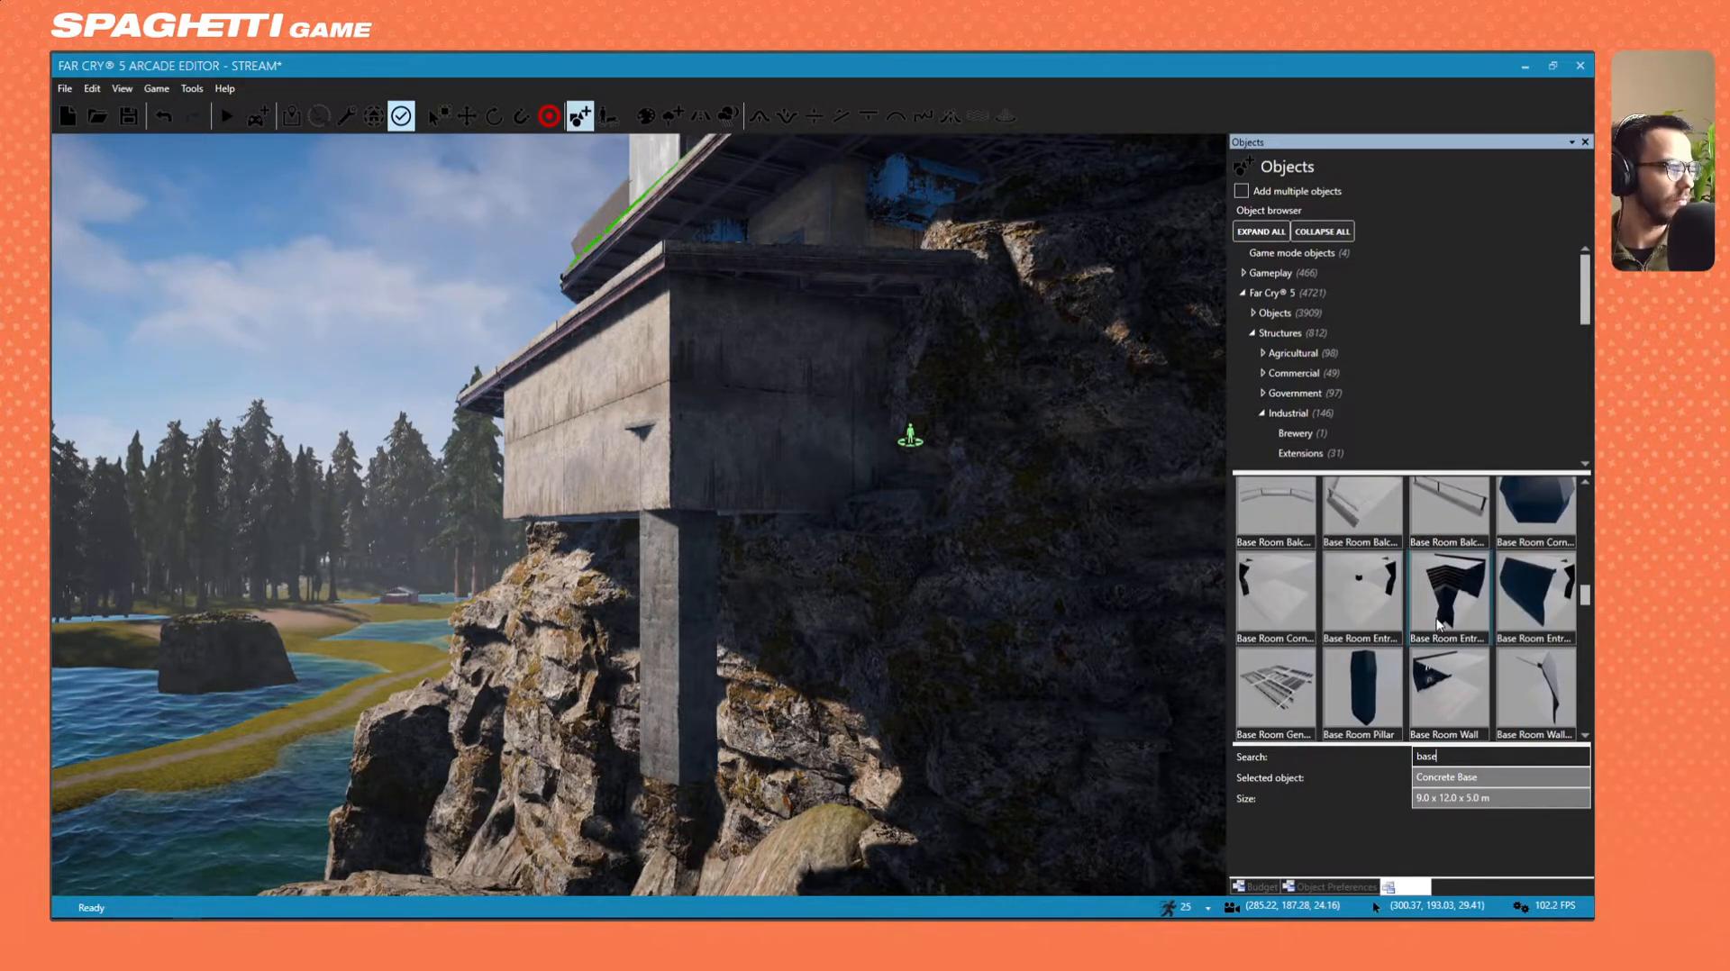
scroll(1438, 624, up, 4)
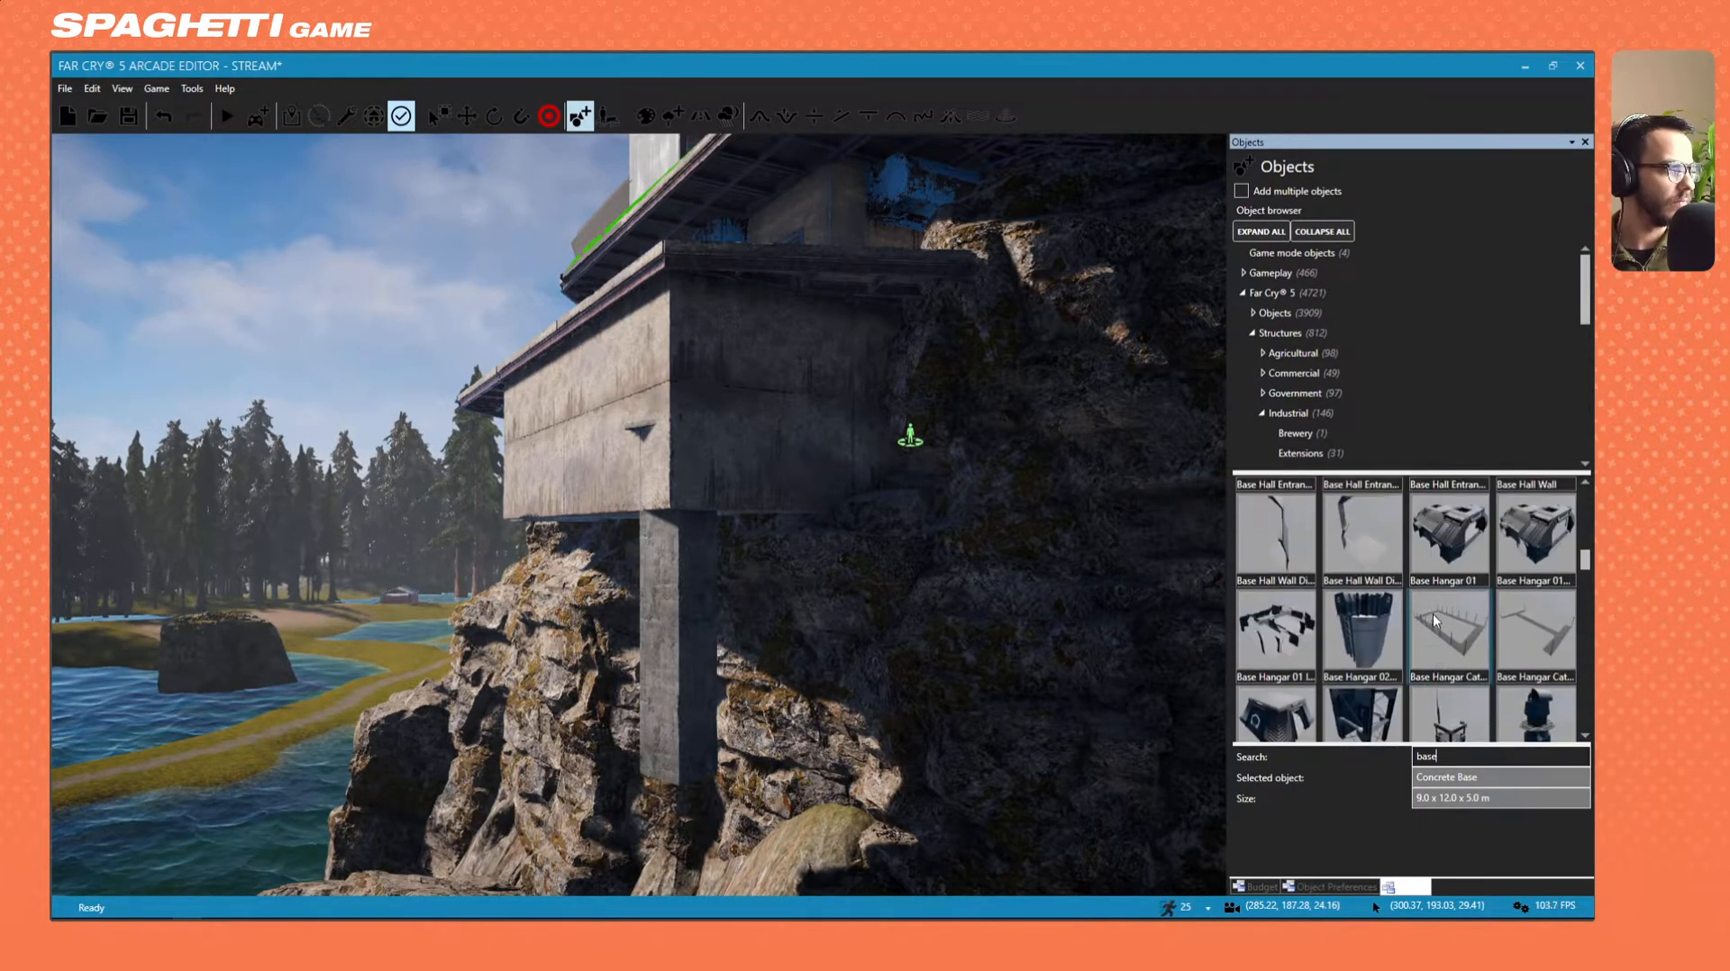
scroll(1436, 620, up, 4)
scroll(1436, 619, up, 5)
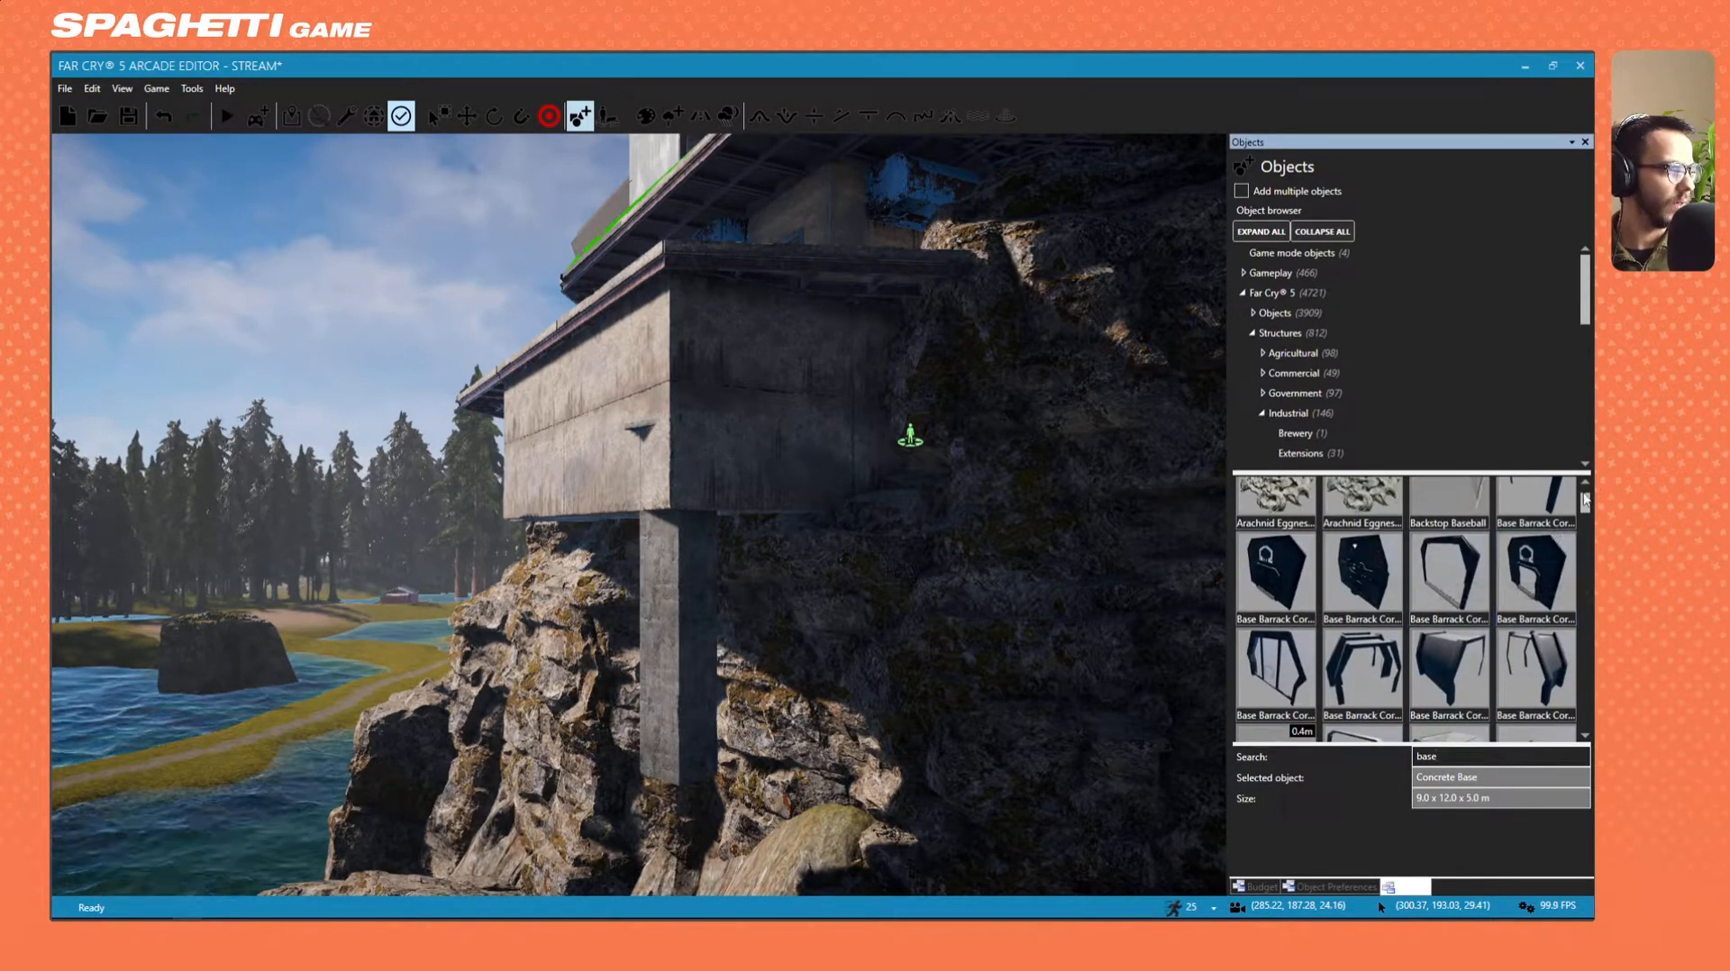
drag(1585, 498, 1570, 678)
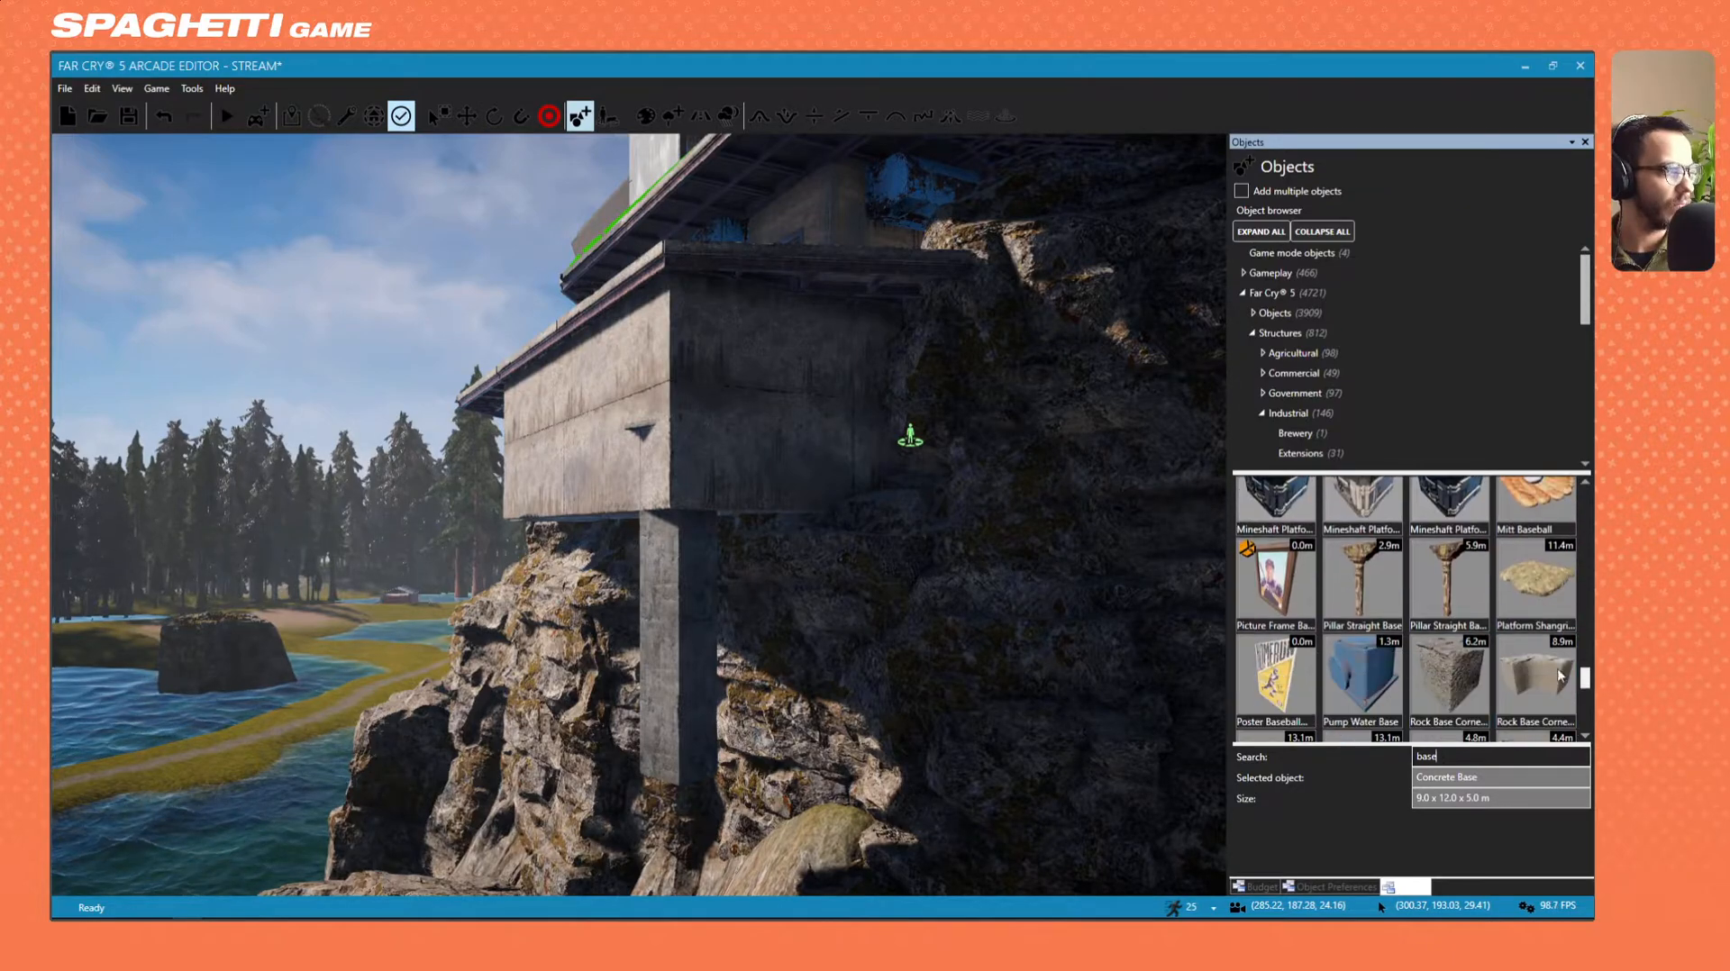
click(507, 591)
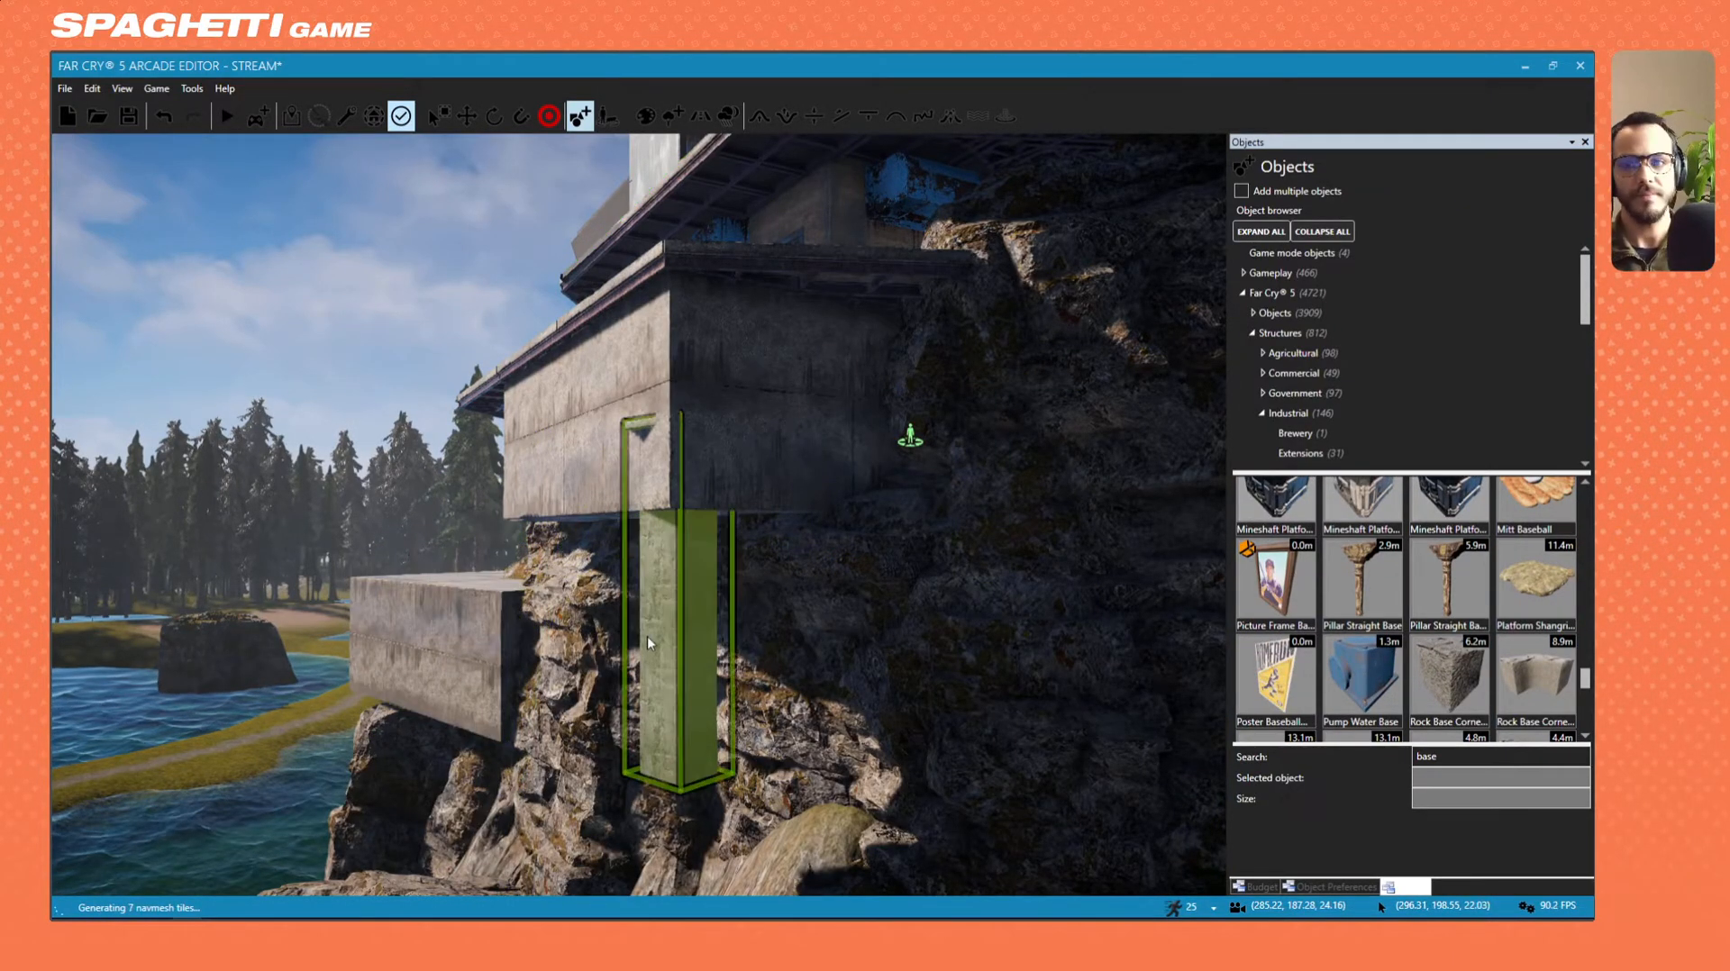
click(472, 607)
key(Delete)
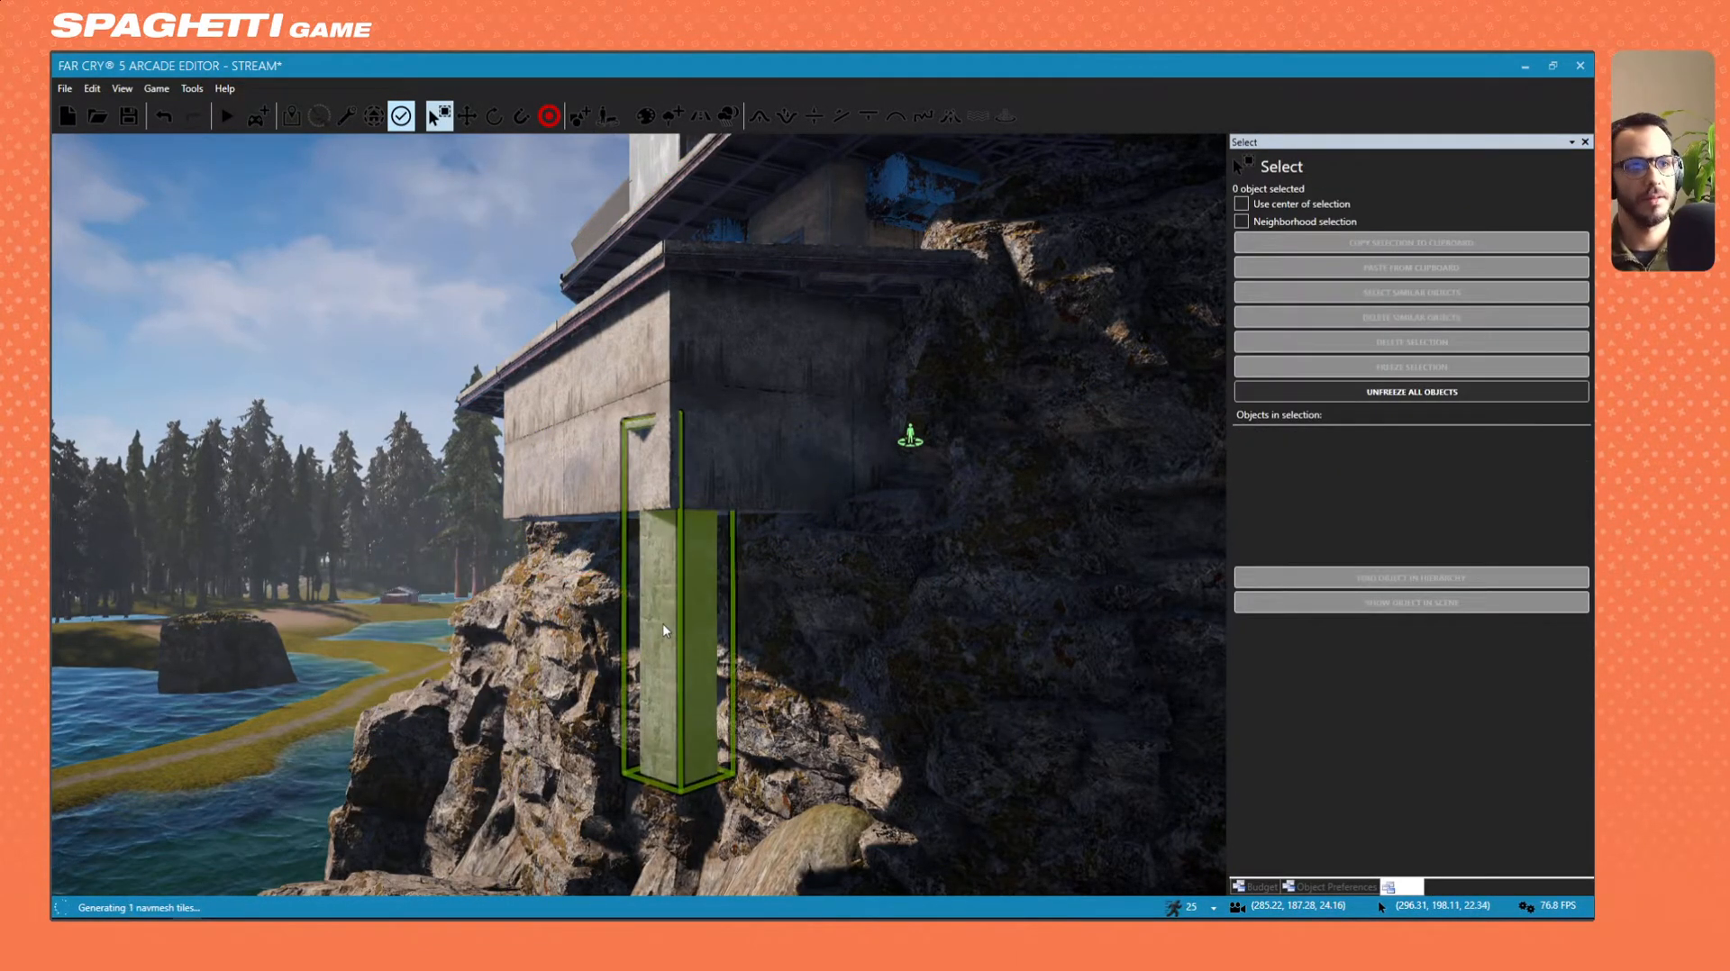
Snap the Gate Cult Pillar to the side of the Concrete Base forming the overhanging room.
click(664, 631)
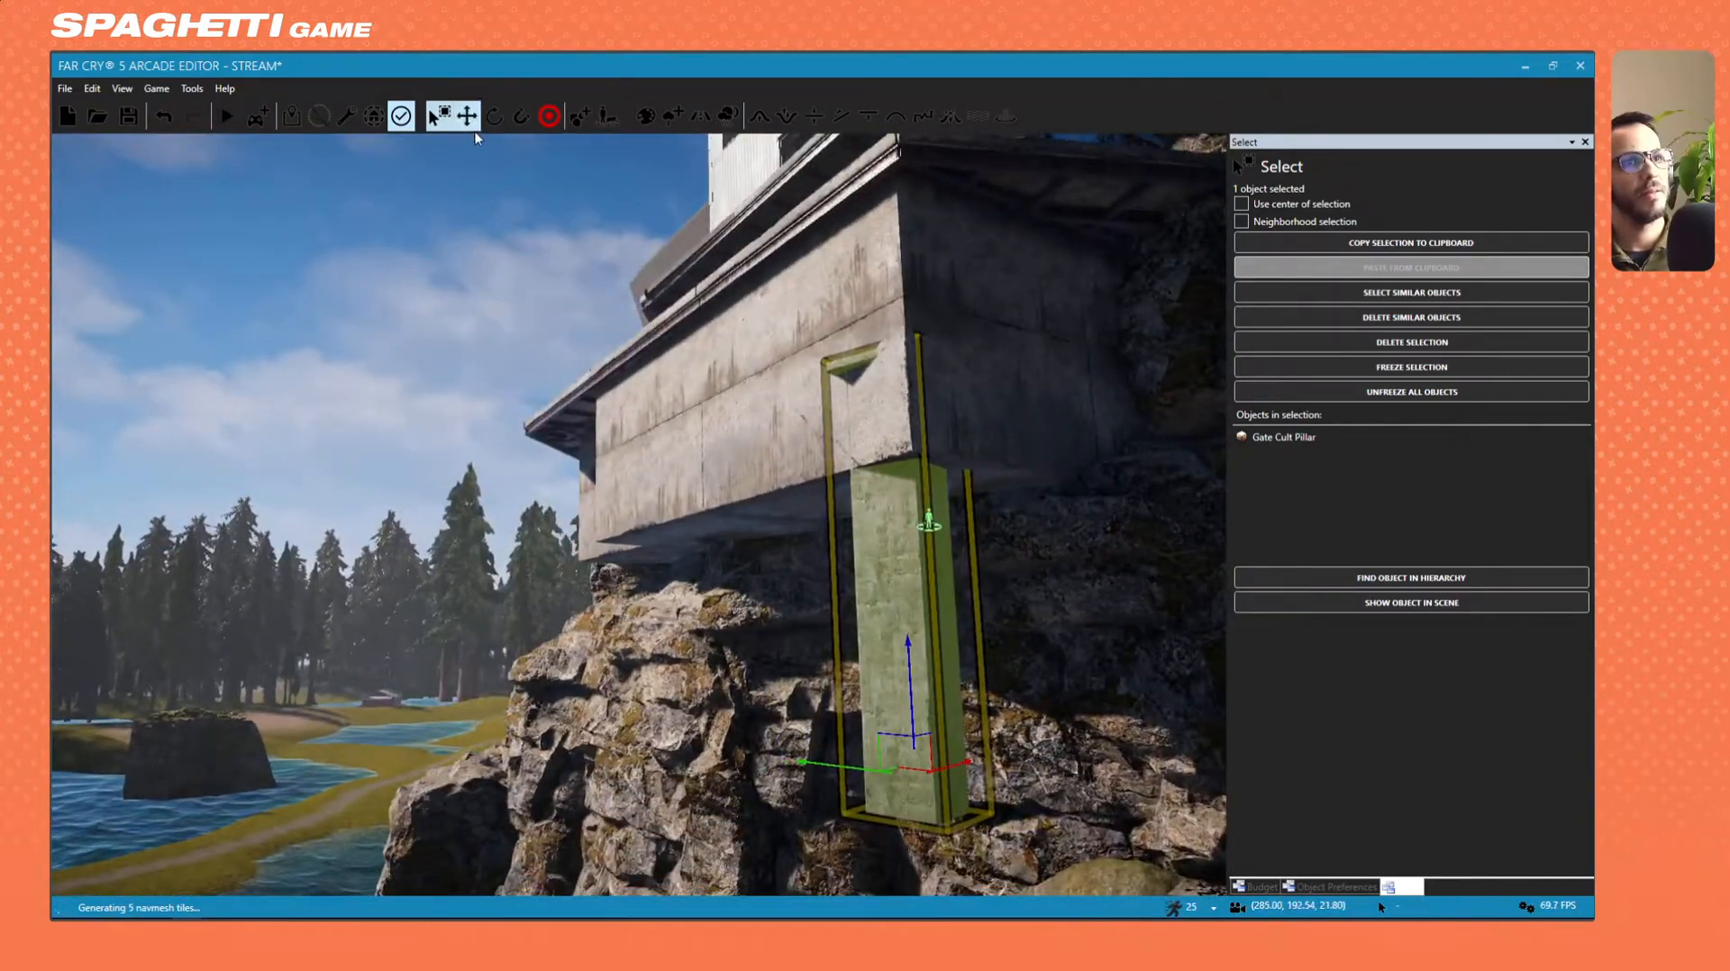
click(521, 115)
click(752, 436)
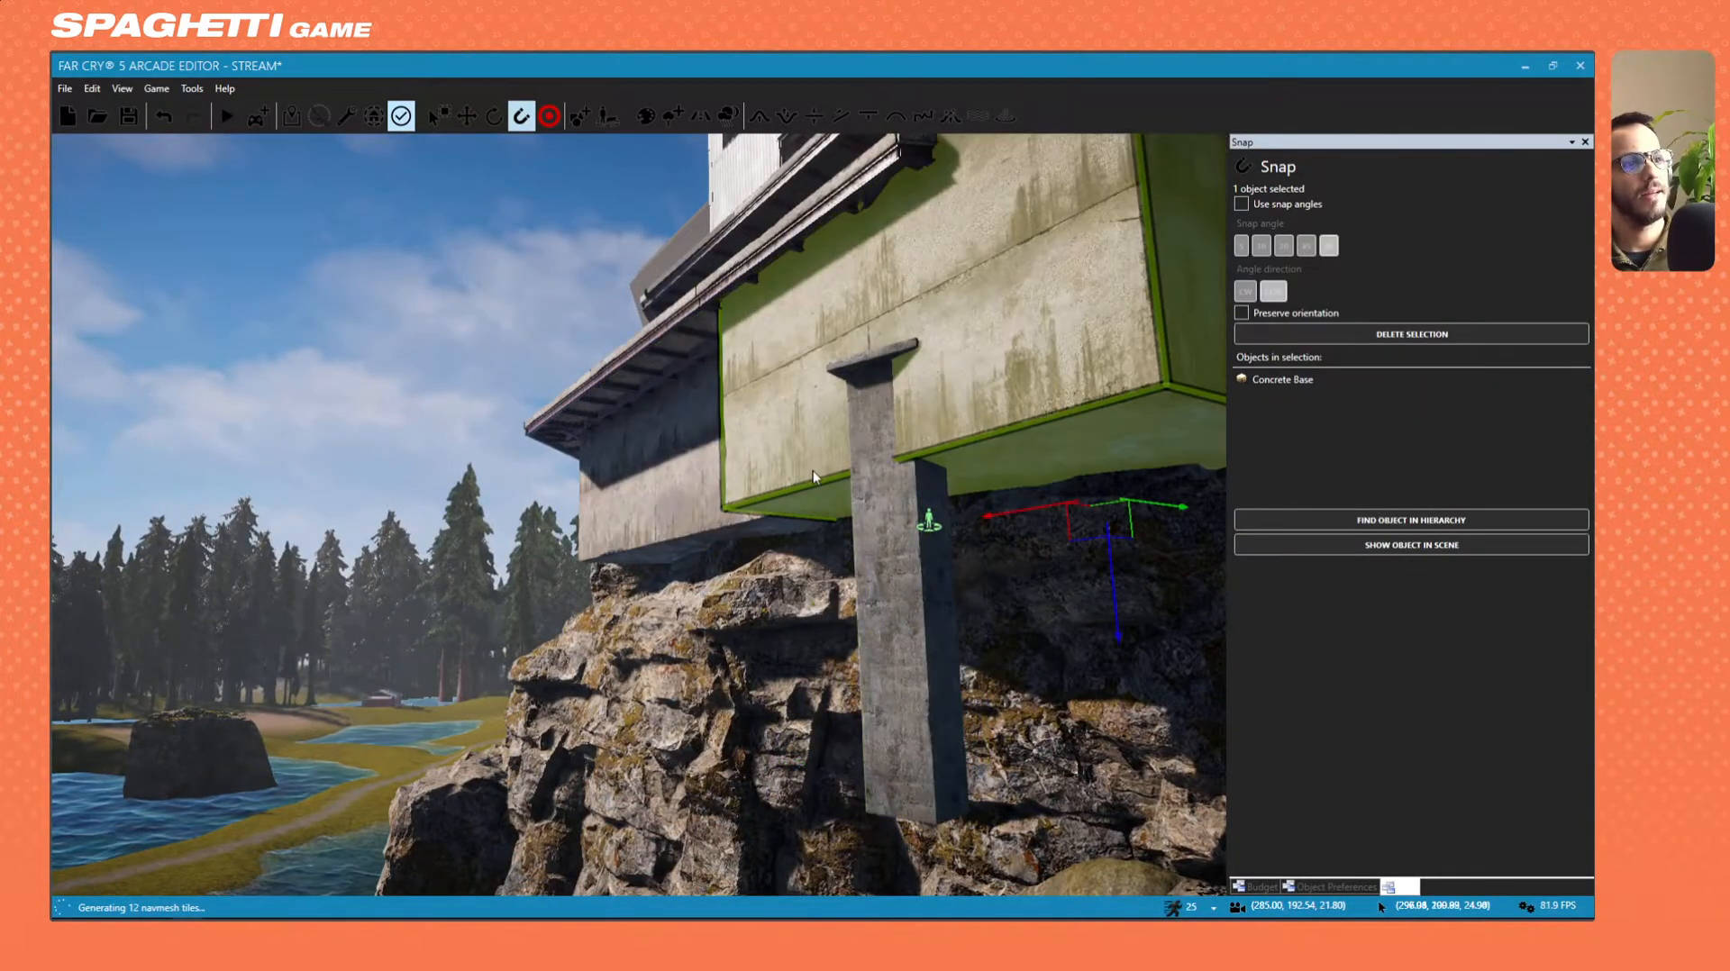
click(888, 614)
click(606, 399)
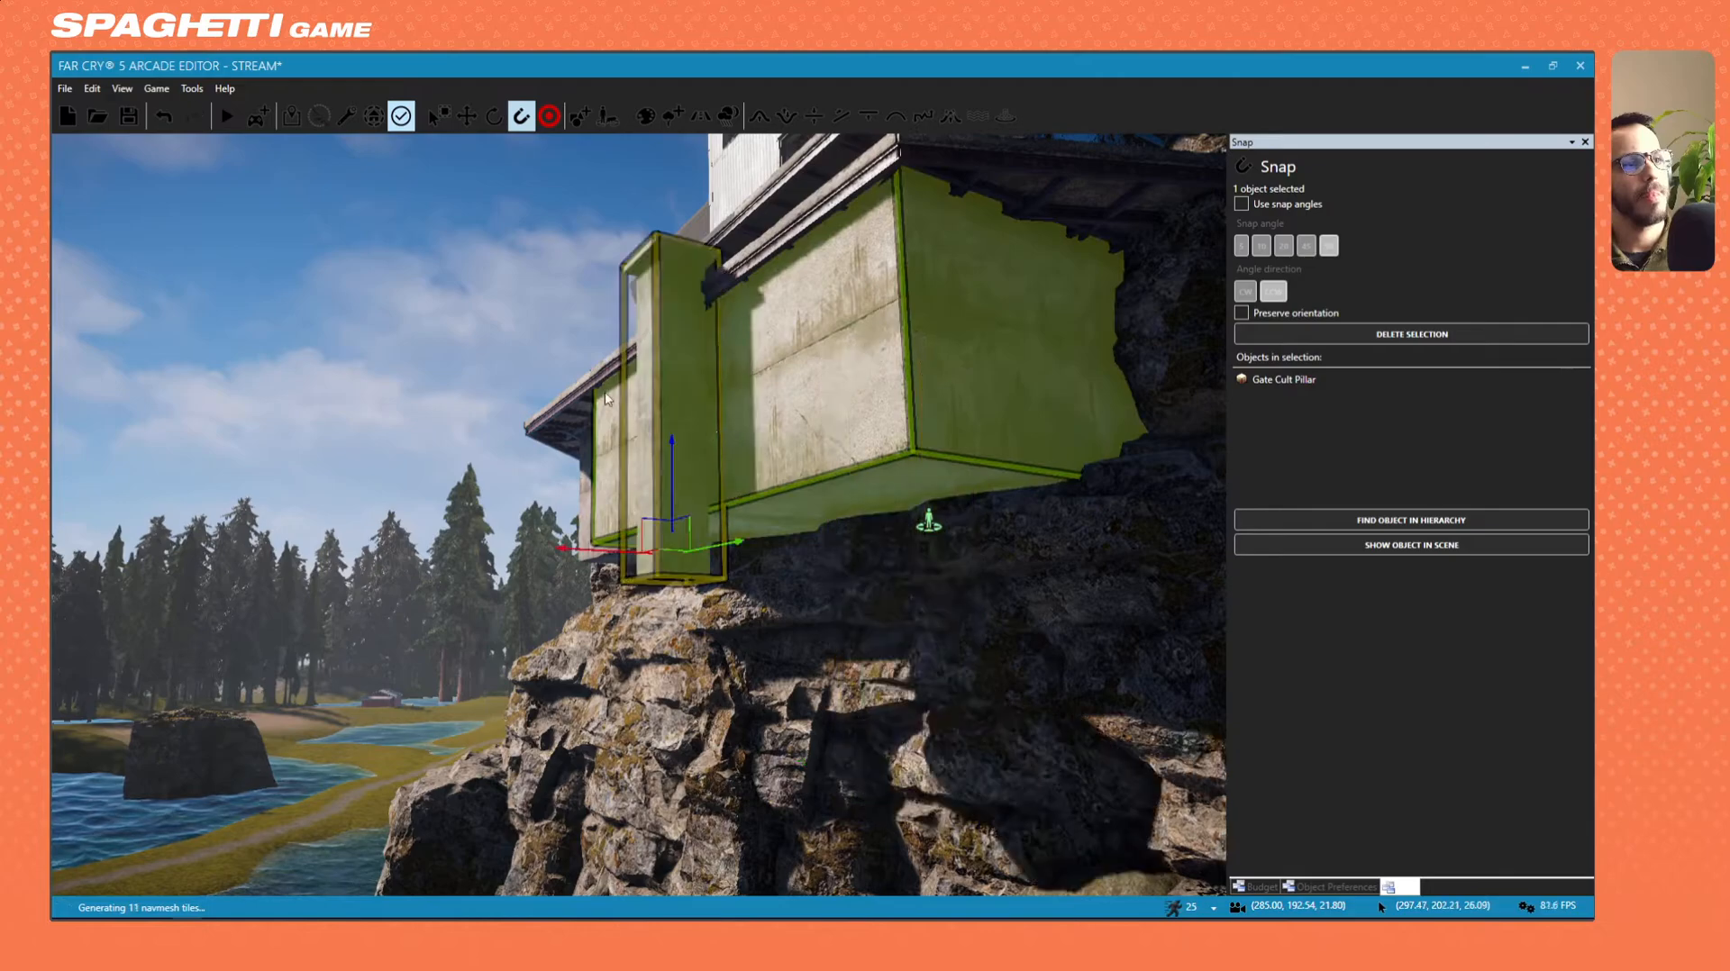
Lower the snapped Gate Cult Pillar beneath the outer corner of the overhanging concrete room.
click(467, 116)
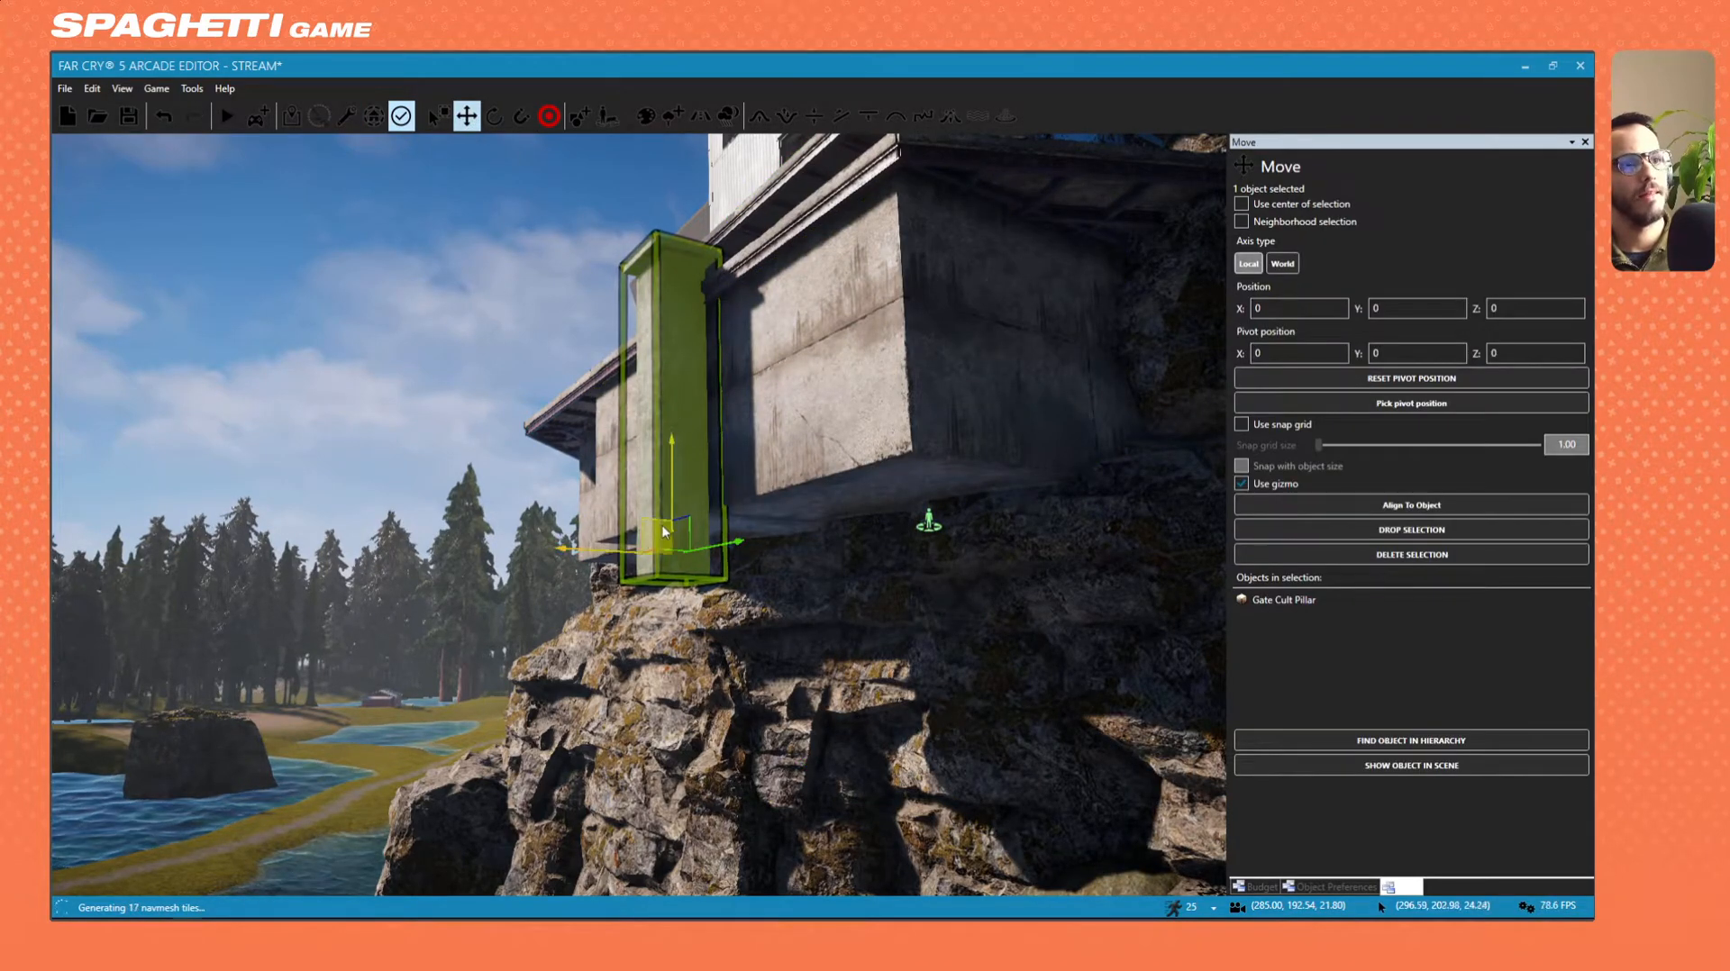
drag(688, 525, 896, 889)
key(d)
right_drag(895, 888, 622, 892)
key(d)
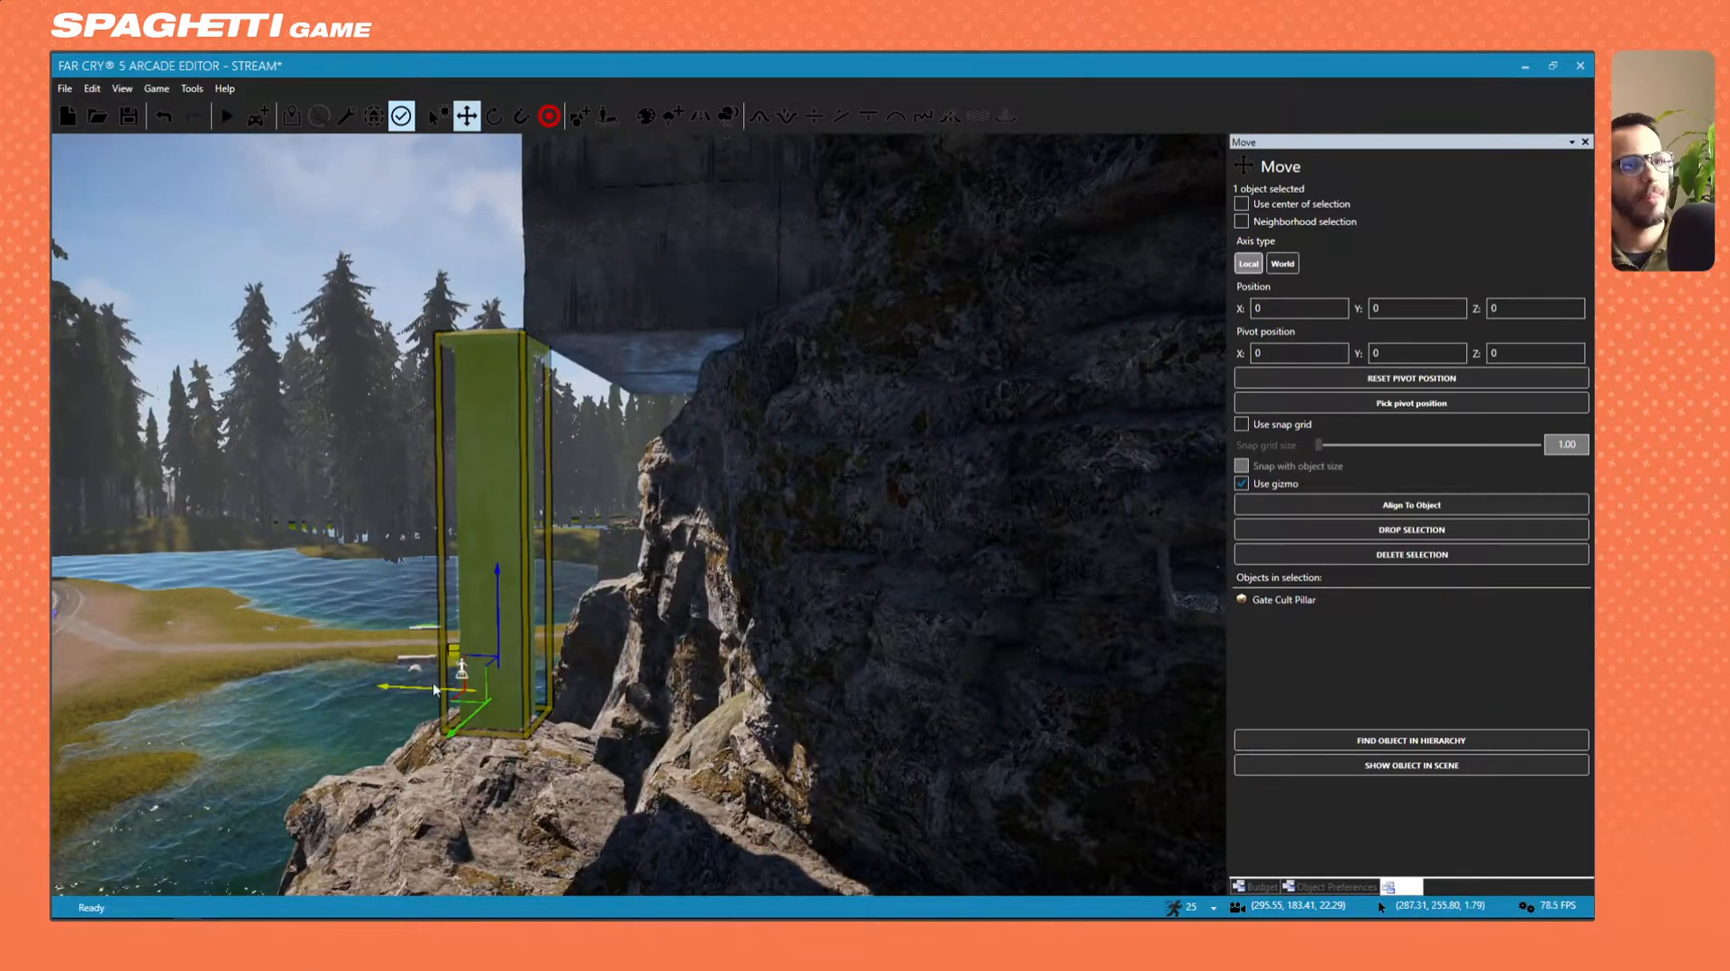
Shift the Gate Cult Pillar inward under the room, away from its outer face and closer to the cliff.
drag(433, 684, 494, 671)
key(a)
right_drag(494, 670, 811, 631)
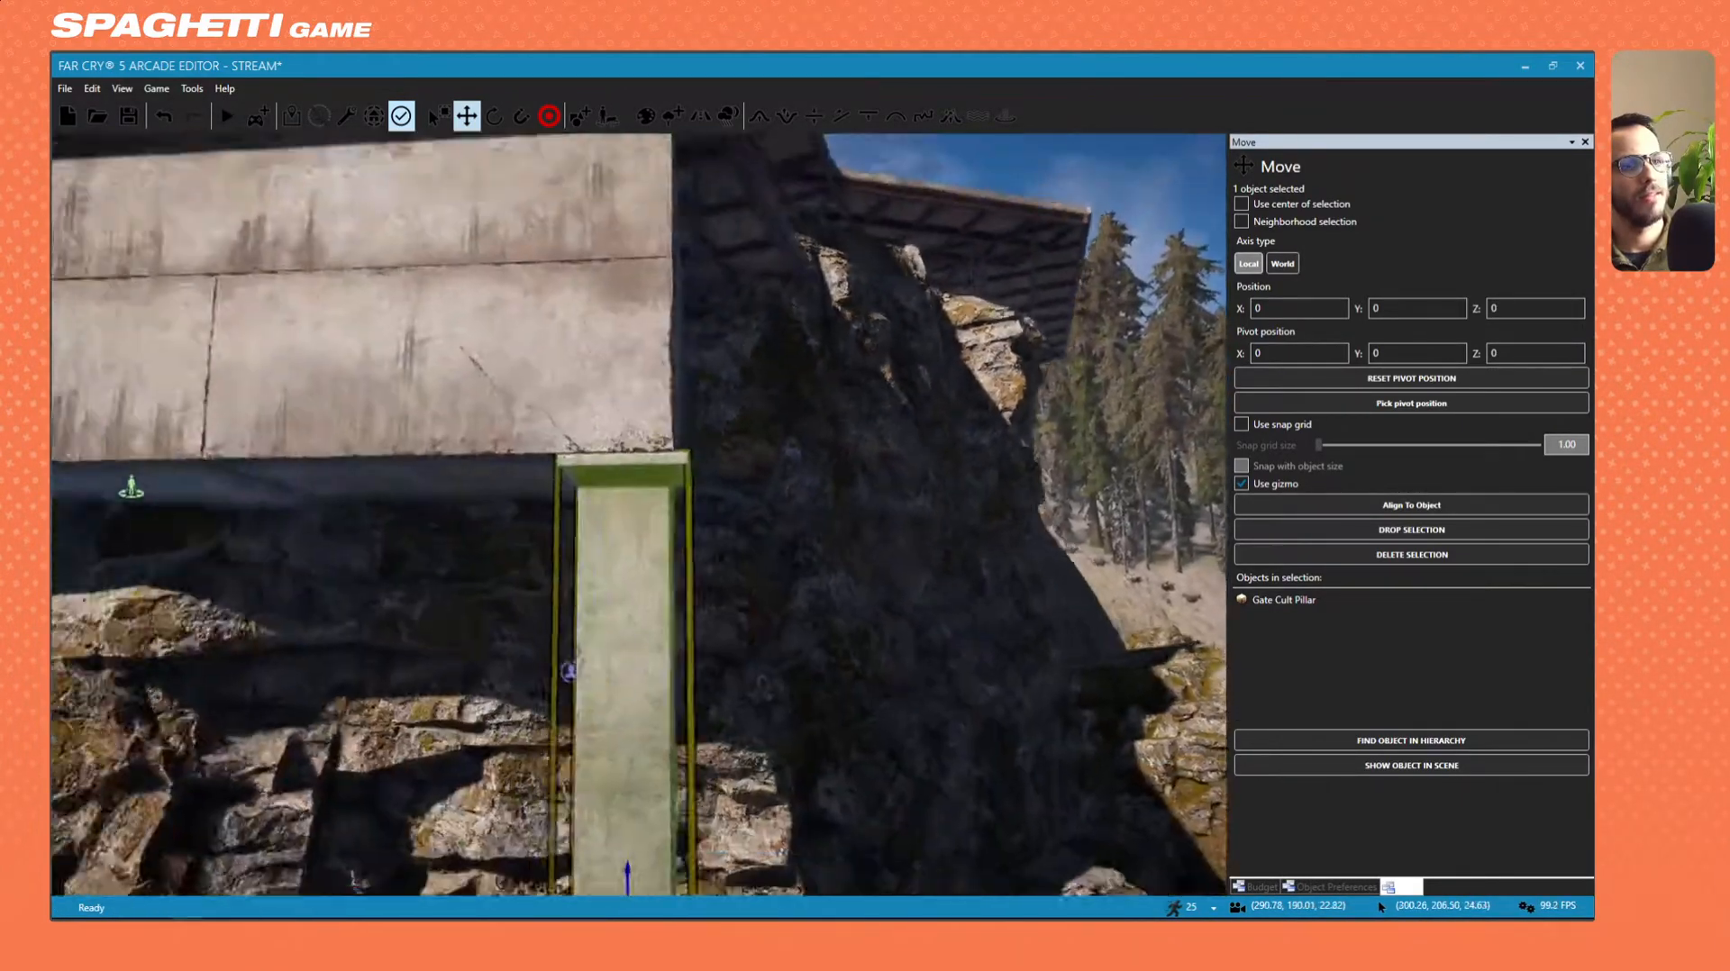
key(a)
right_drag(504, 577, 570, 589)
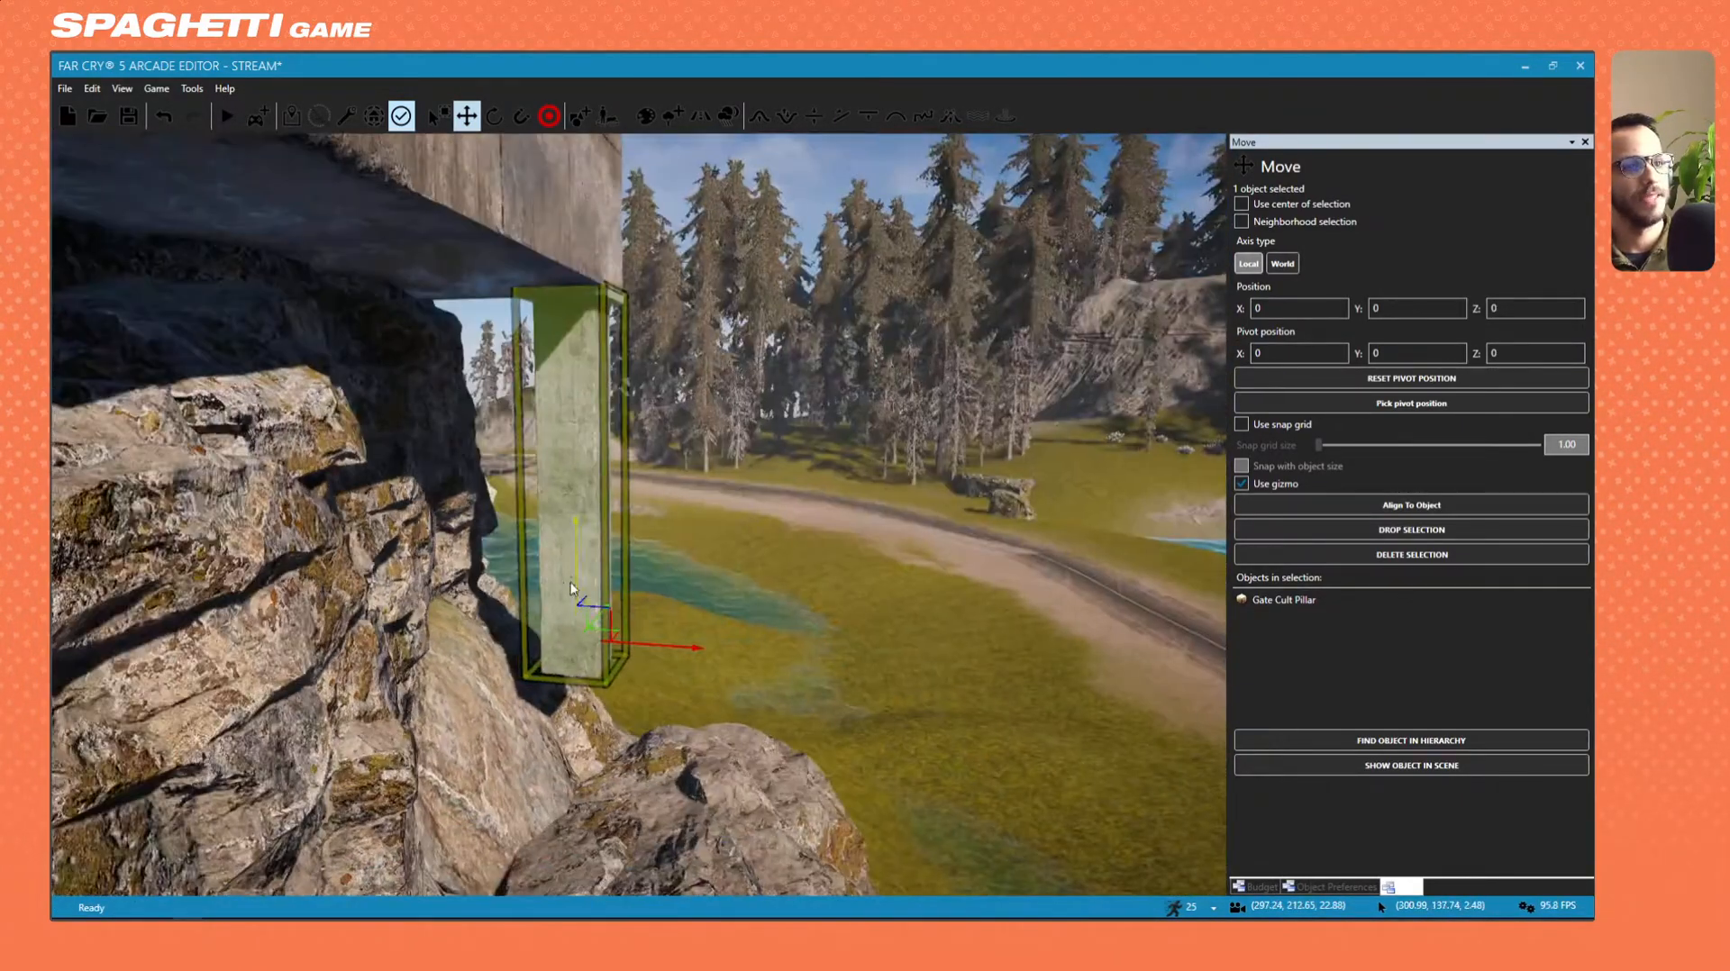
drag(650, 646, 579, 620)
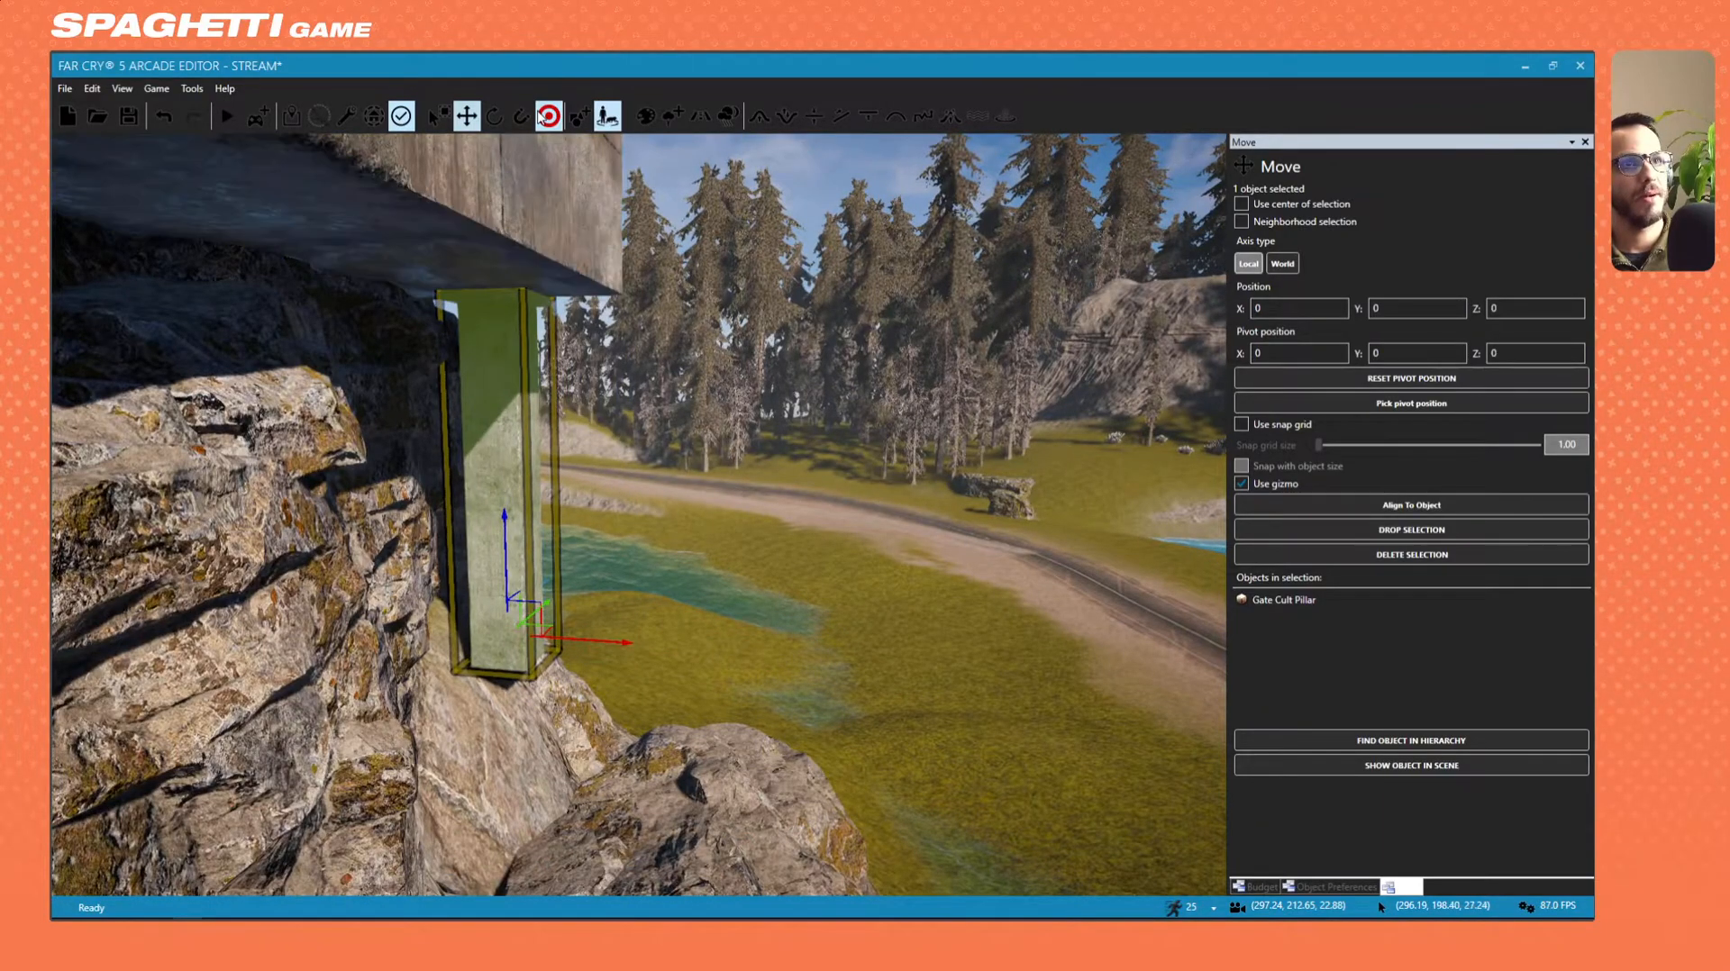
Rotate the Gate Cult Pillar so it leans diagonally from the room's underside back into the cliff.
click(494, 117)
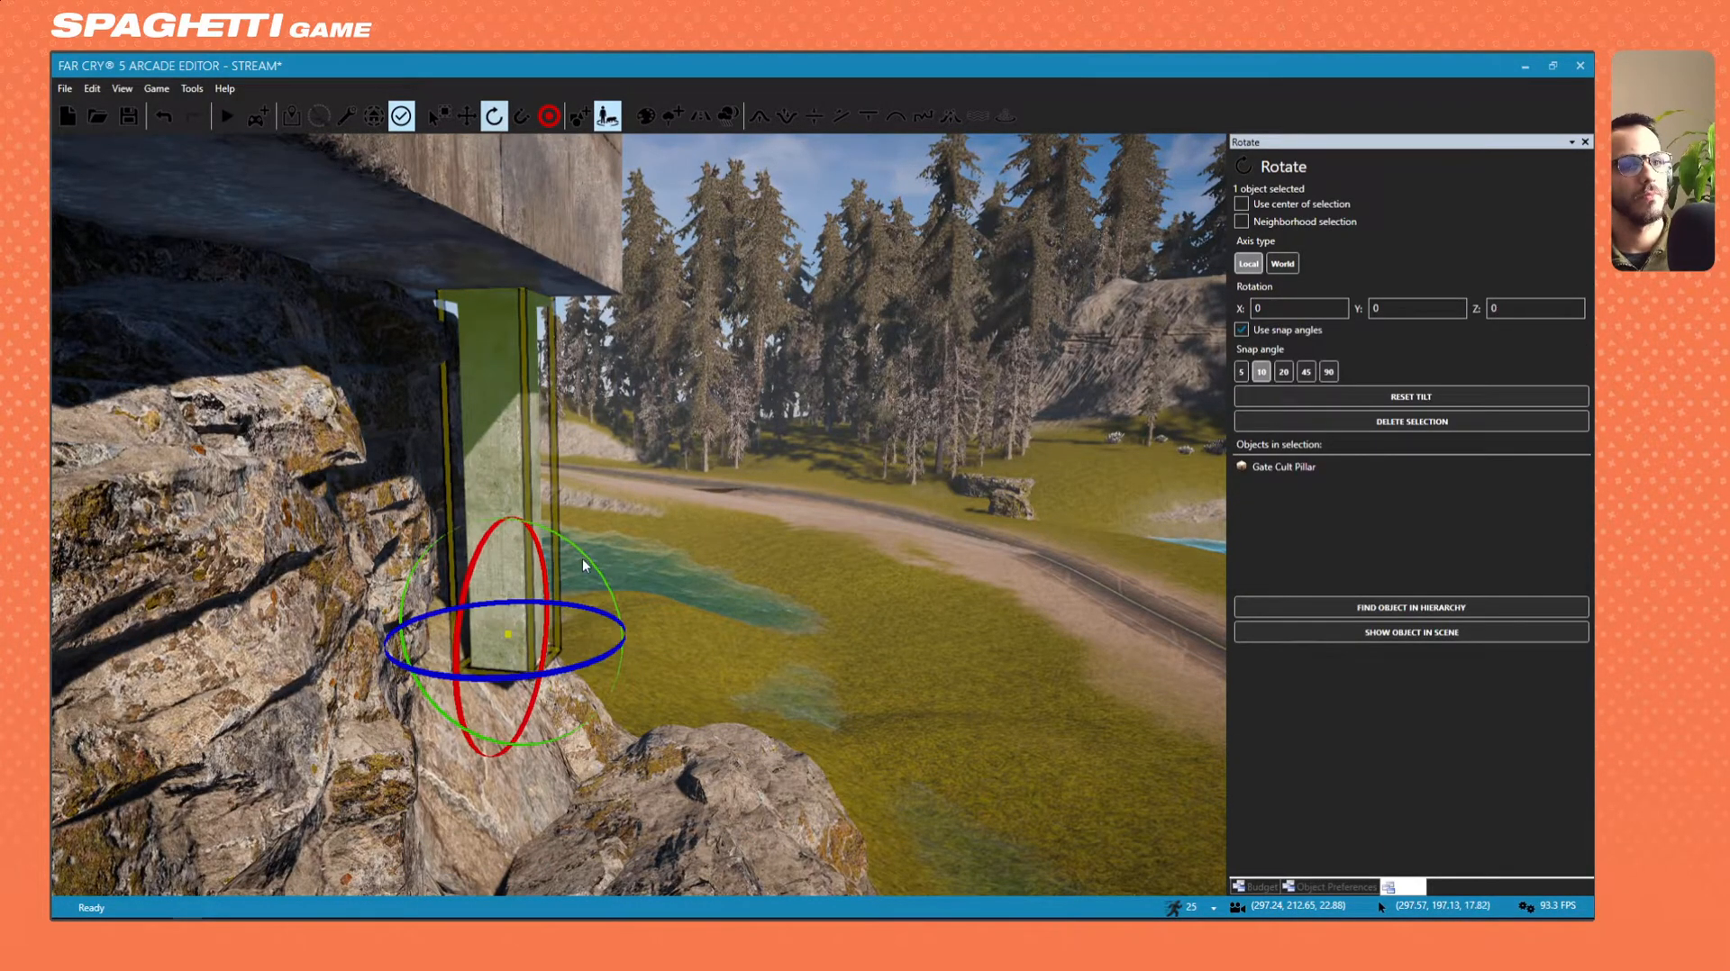
drag(586, 555, 462, 557)
key(w)
key(d)
right_drag(462, 557, 234, 549)
right_drag(847, 730, 768, 731)
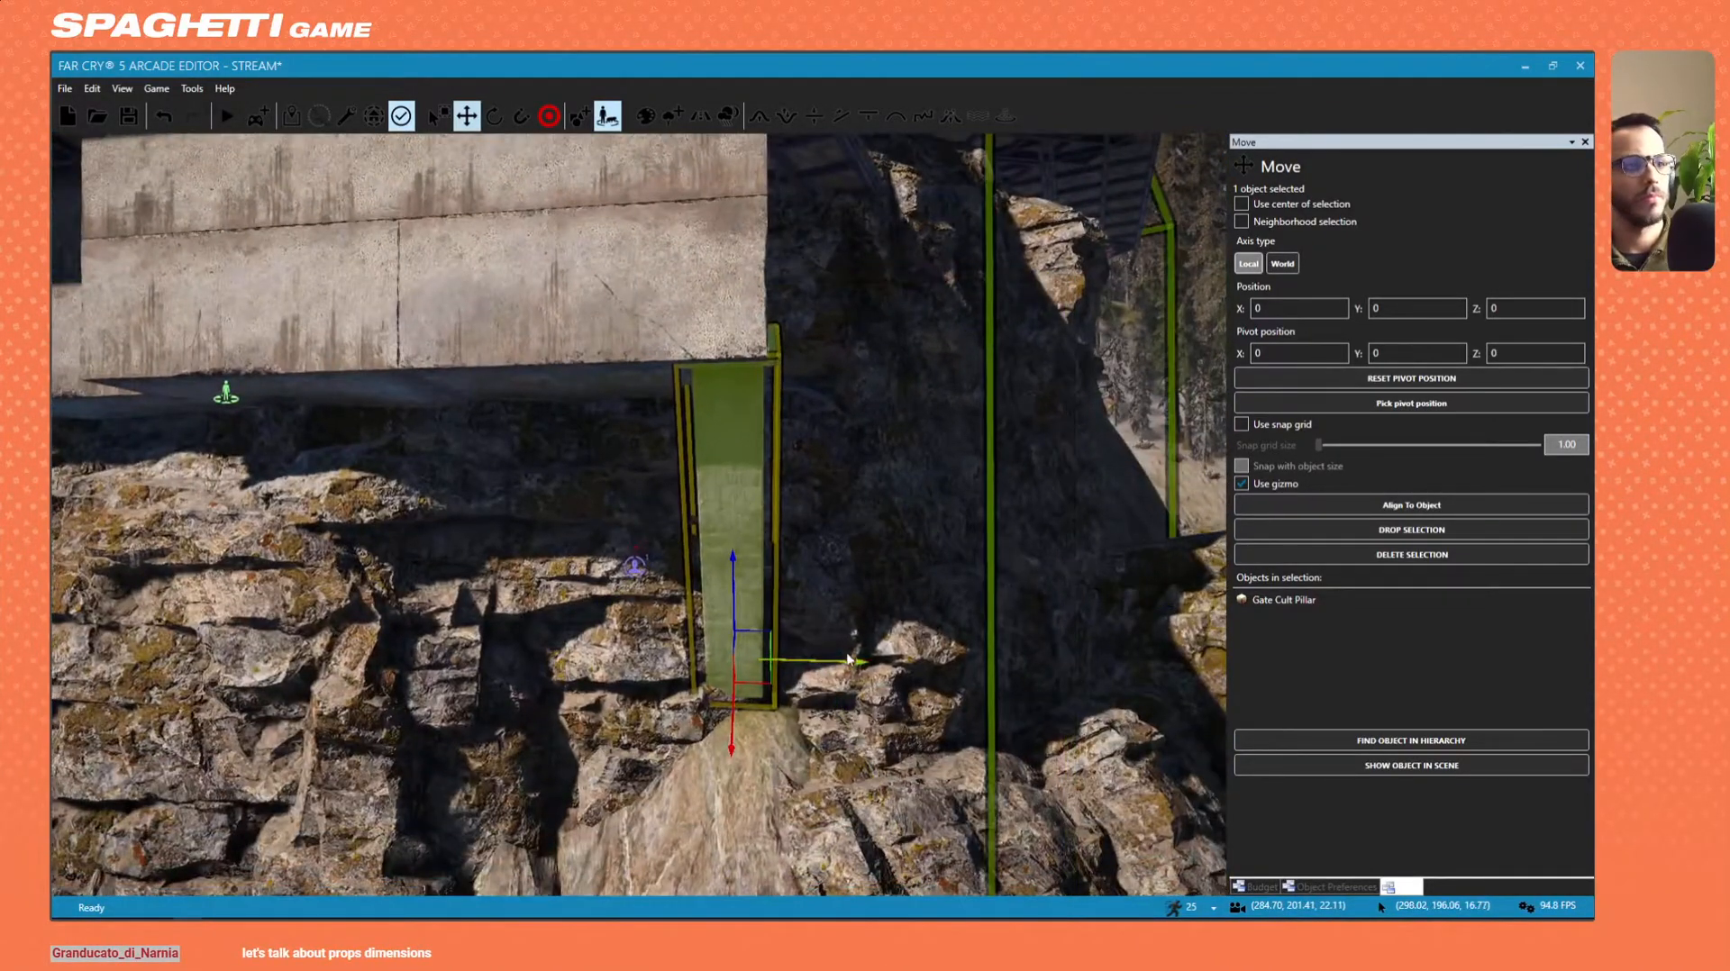
Move the tilted pillar slightly inward along the room's edge and check how it meets the underside and the cliff.
drag(847, 665, 793, 665)
key(w)
right_drag(793, 665, 370, 522)
key(d)
click(367, 521)
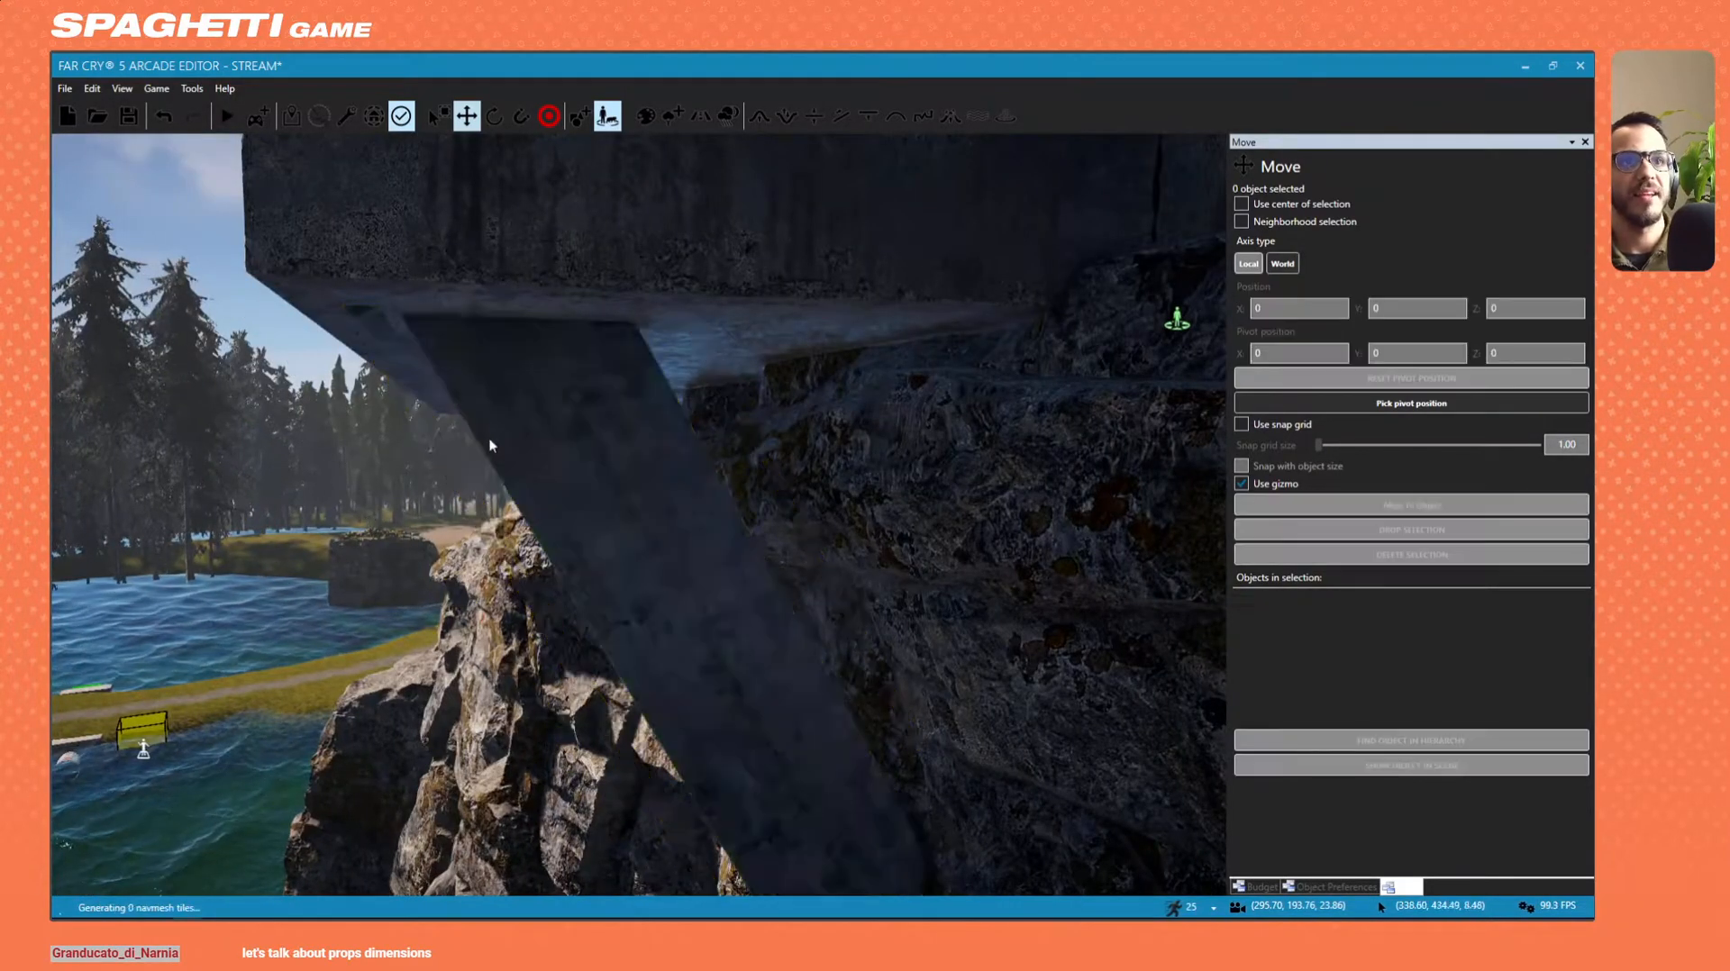
click(513, 392)
right_drag(514, 392, 725, 692)
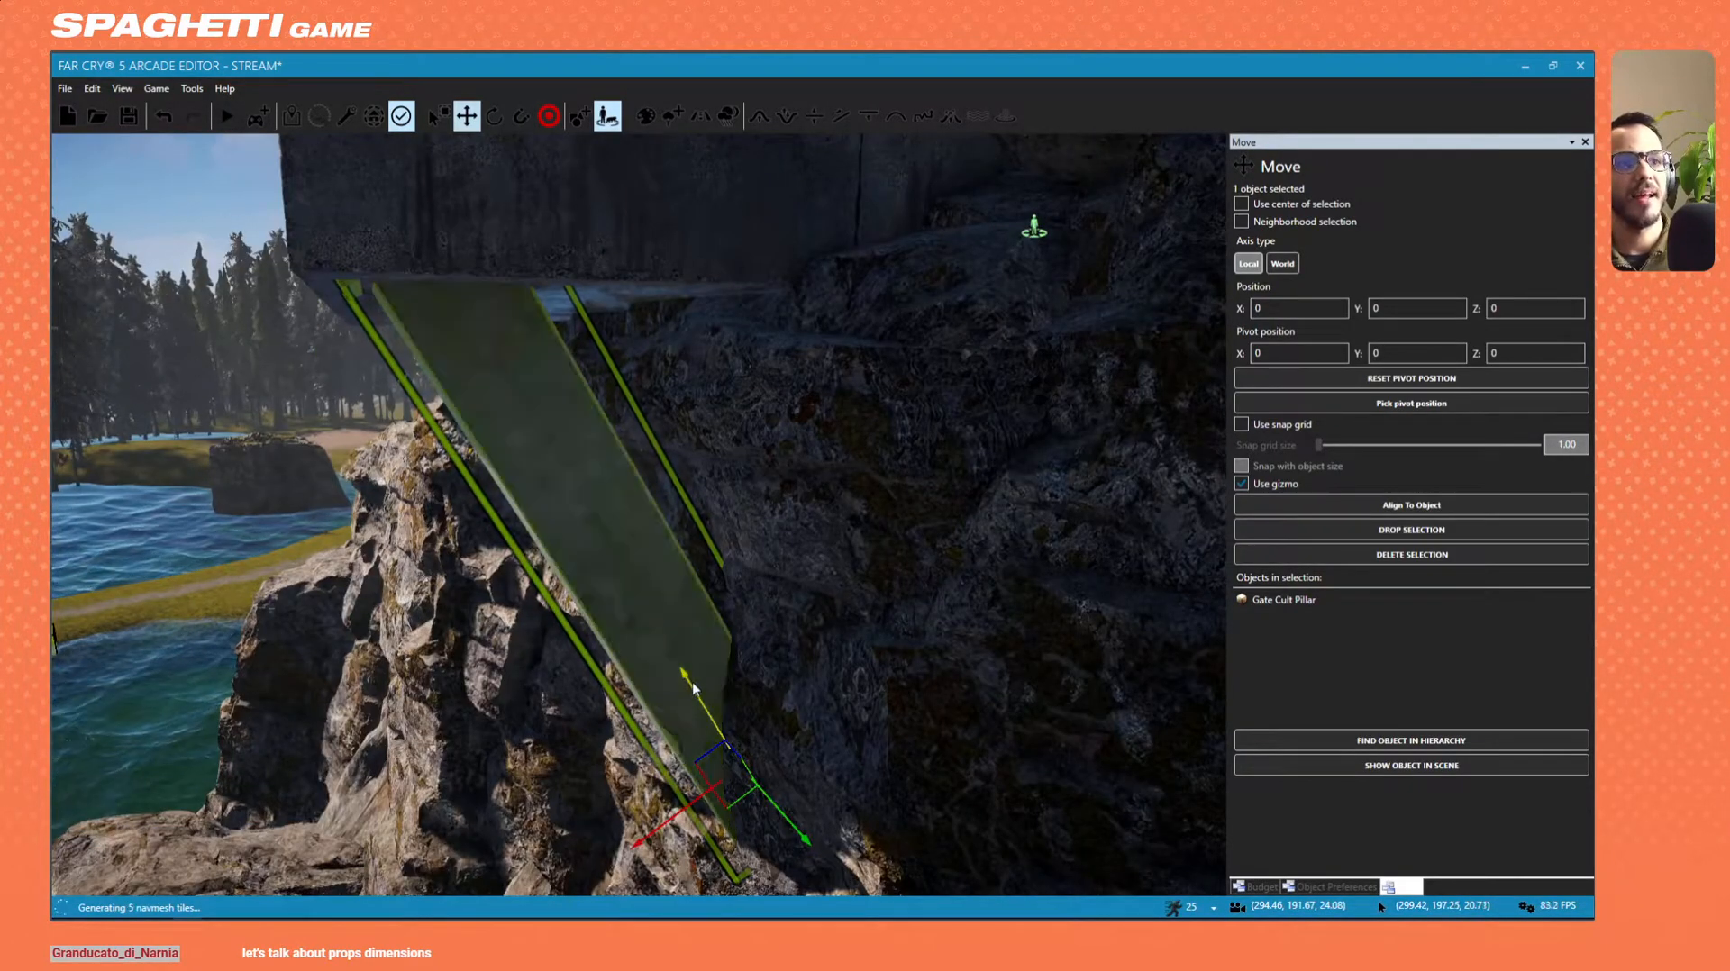
click(116, 470)
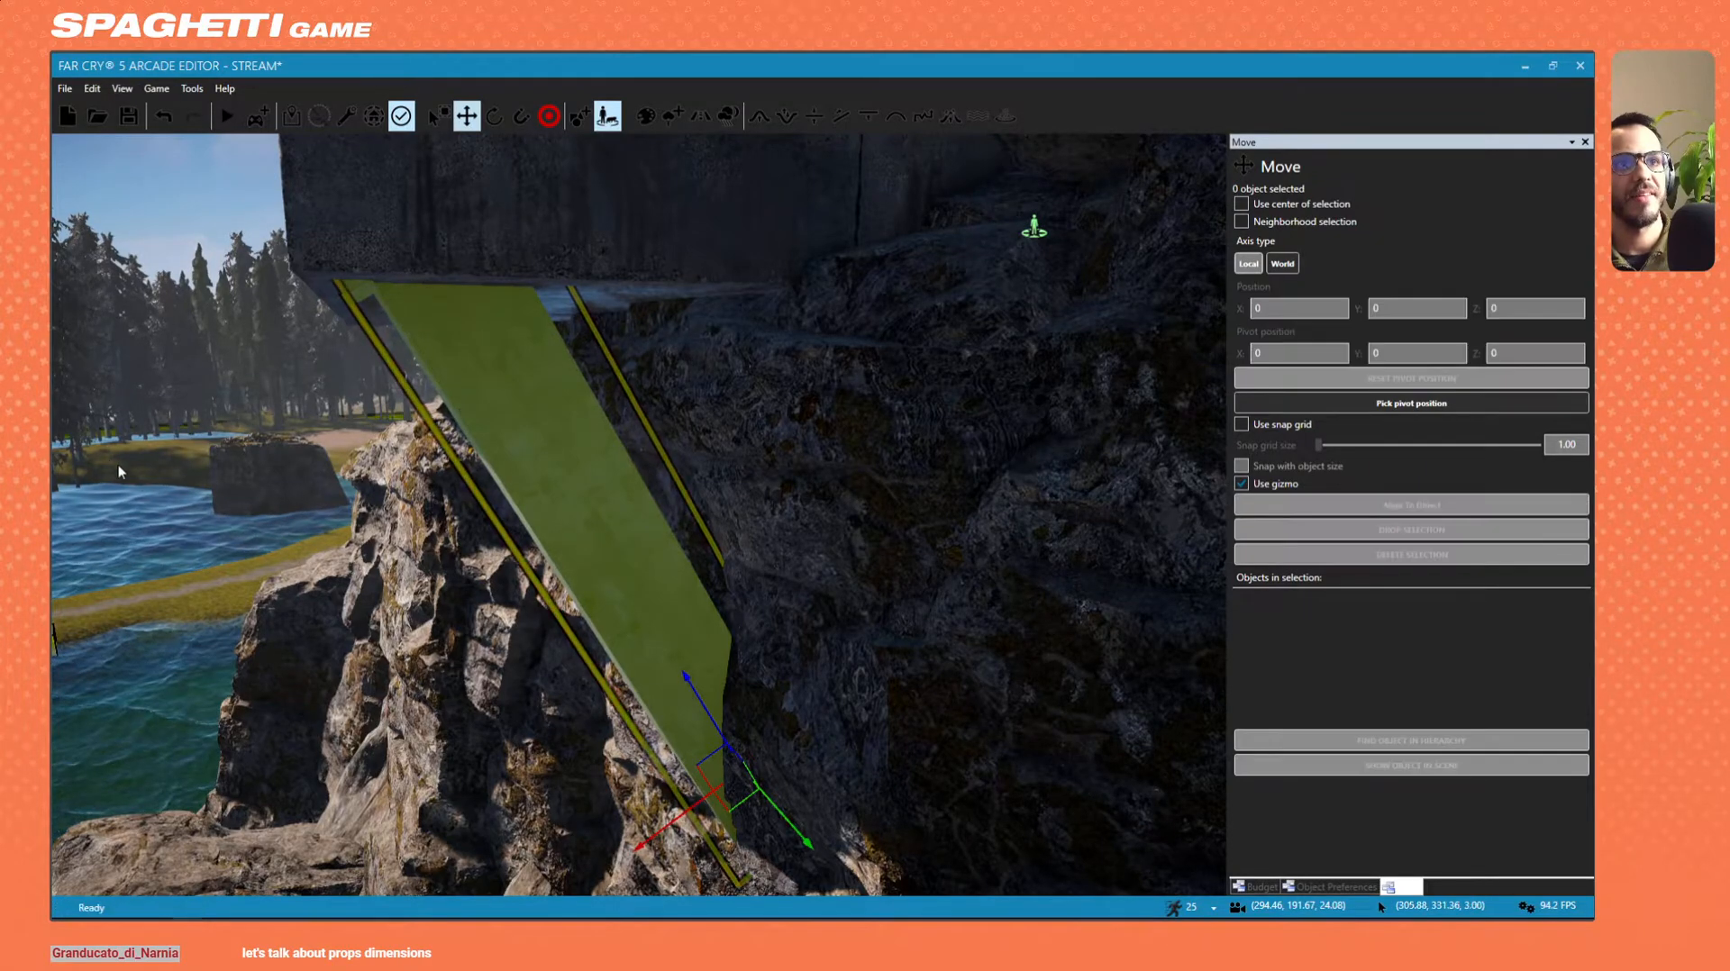
Duplicate the tilted Gate Cult Pillar and position the copy beneath the opposite end of the concrete room.
click(481, 346)
key(a)
right_drag(481, 346, 858, 536)
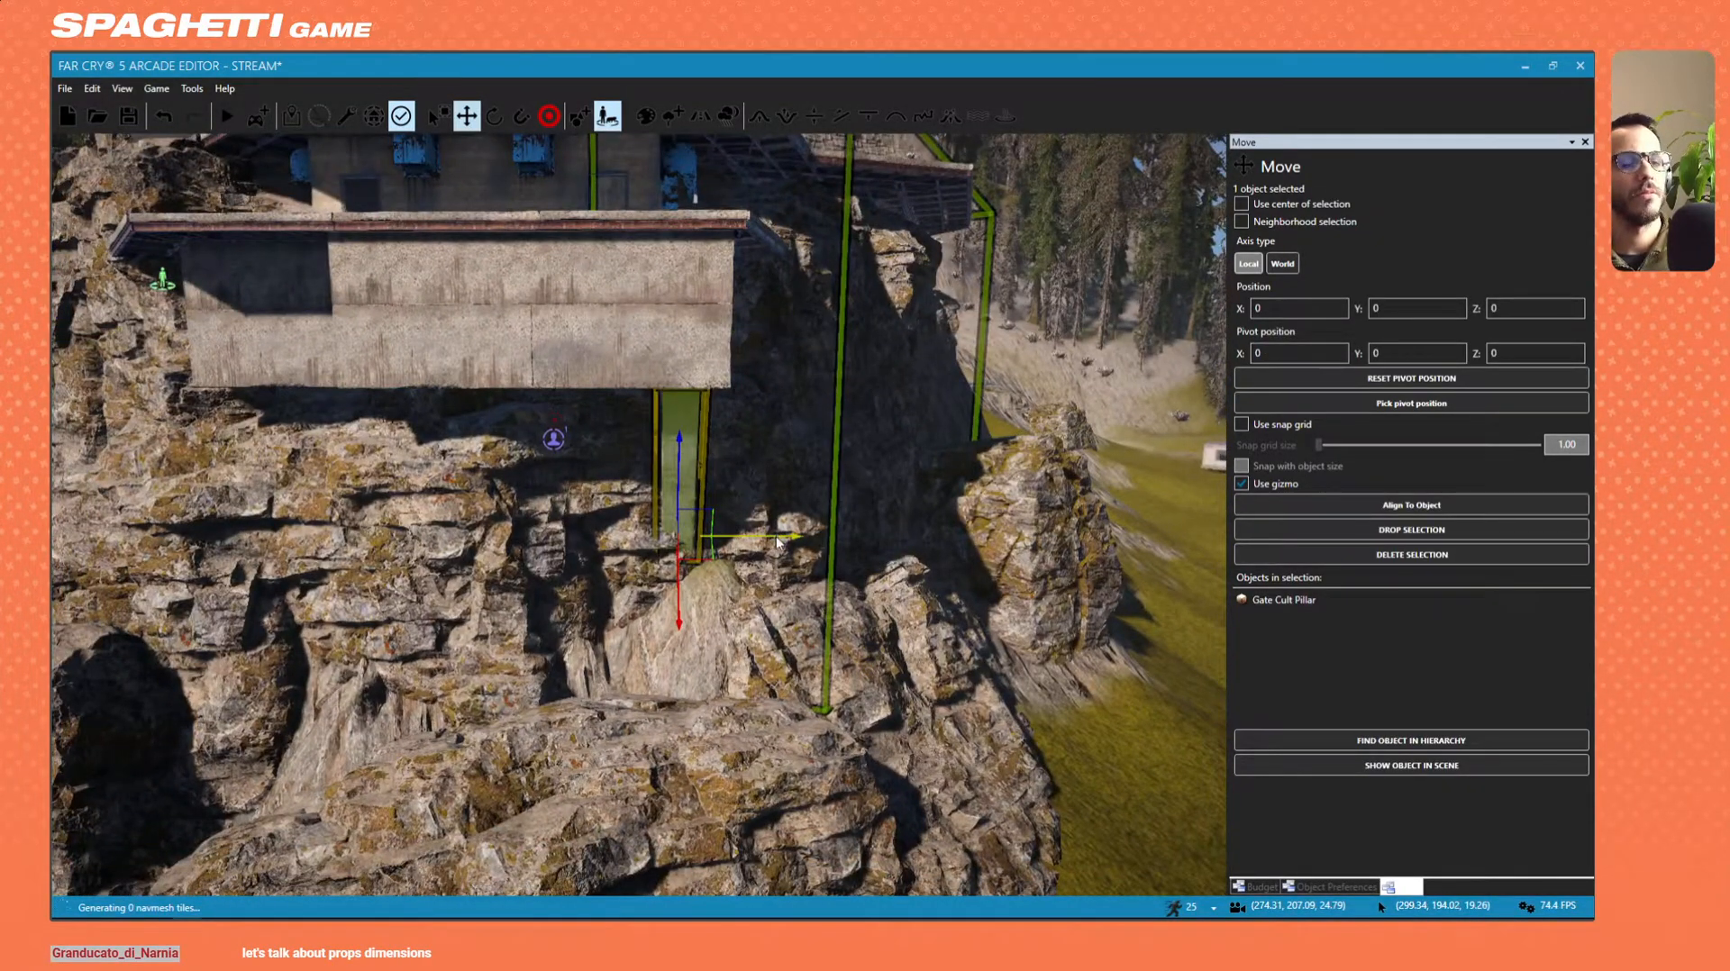
key(w)
mouse_move(408, 551)
right_down()
mouse_move(316, 585)
mouse_move(288, 577)
mouse_move(505, 486)
mouse_move(415, 541)
right_up()
key(s)
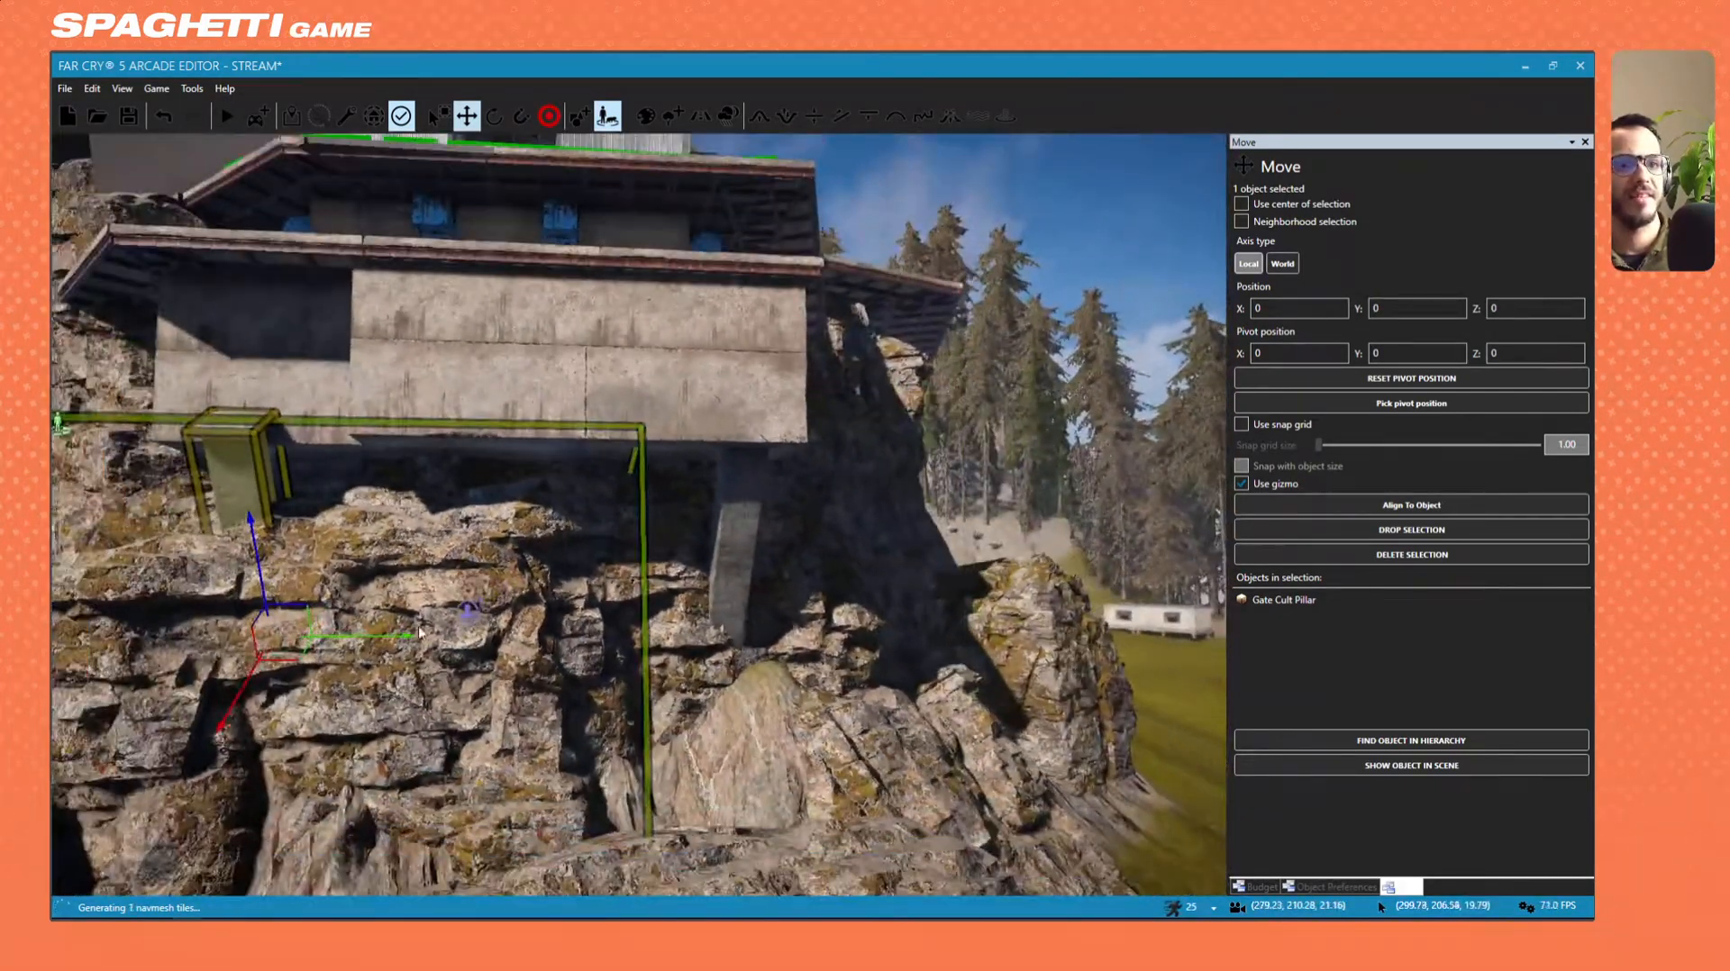
drag(398, 636, 552, 646)
key(d)
right_drag(554, 631, 523, 544)
key(w)
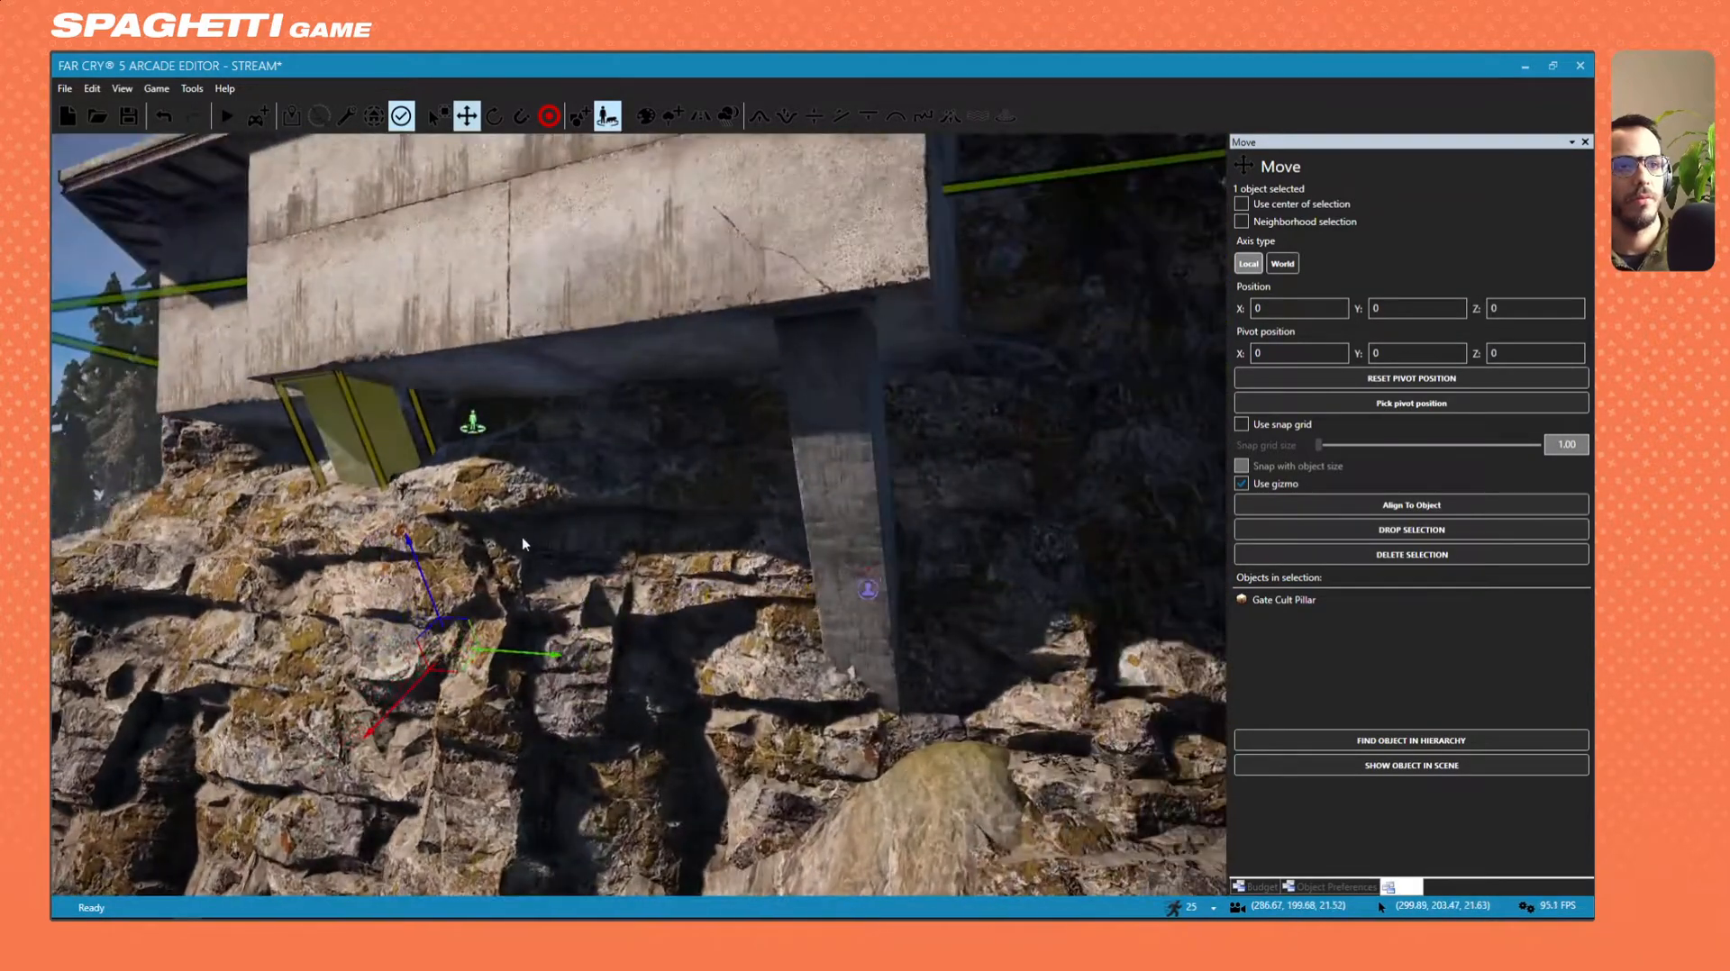
Select the Cliff Alpine 01 rock below the slanted pillars and shift it slightly sideways along the cliff.
right_drag(628, 550, 837, 518)
key(d)
key(s)
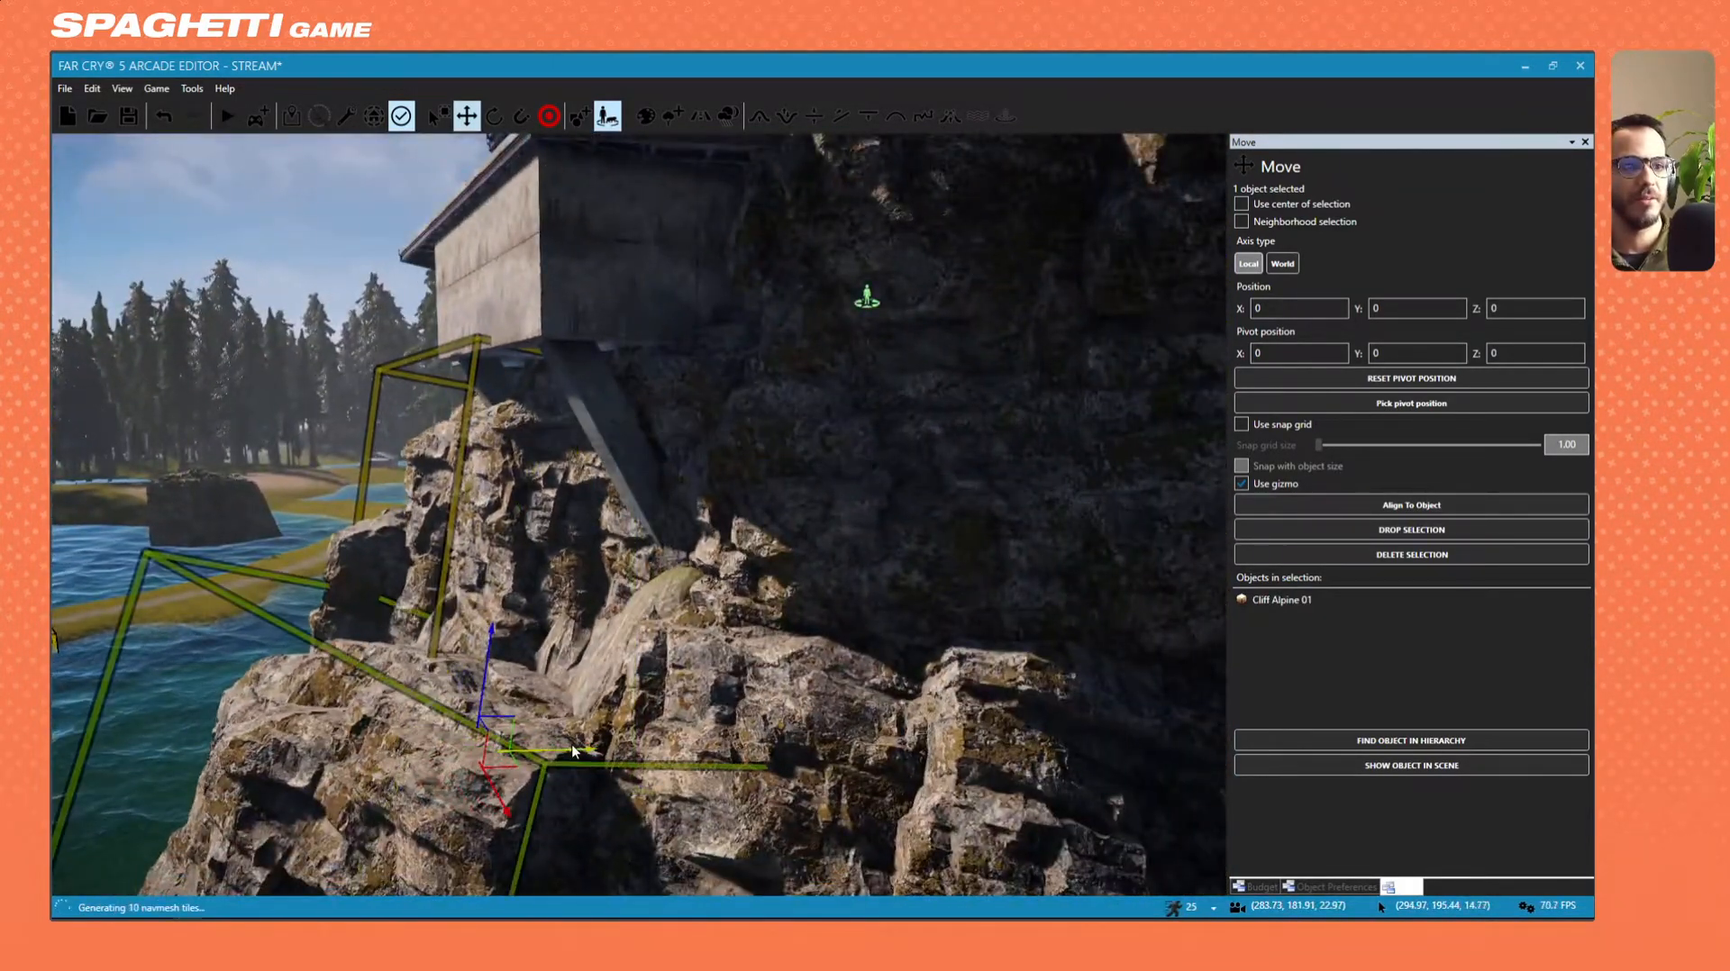
drag(573, 749, 592, 749)
key(s)
key(d)
right_drag(592, 749, 626, 505)
key(w)
key(d)
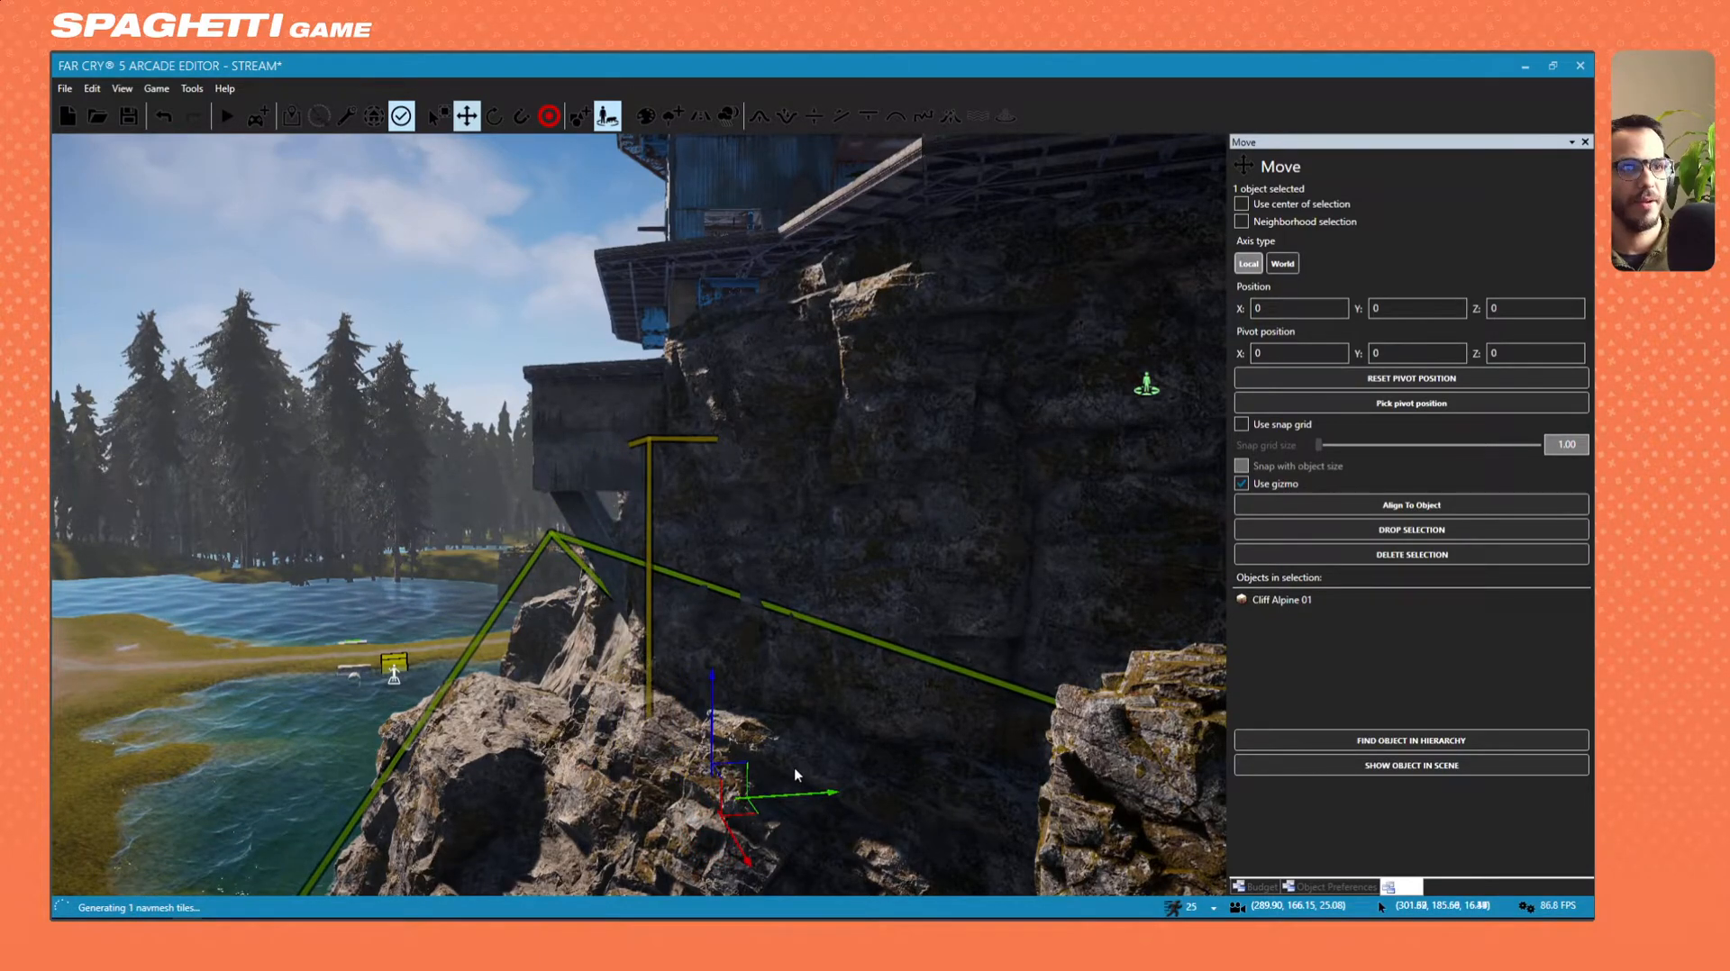
Reposition the Cliff Alpine 01 rock at the foot of the cliff after viewing the outpost from both sides.
key(s)
right_drag(795, 774, 901, 784)
key(w)
key(w)
key(a)
key(s)
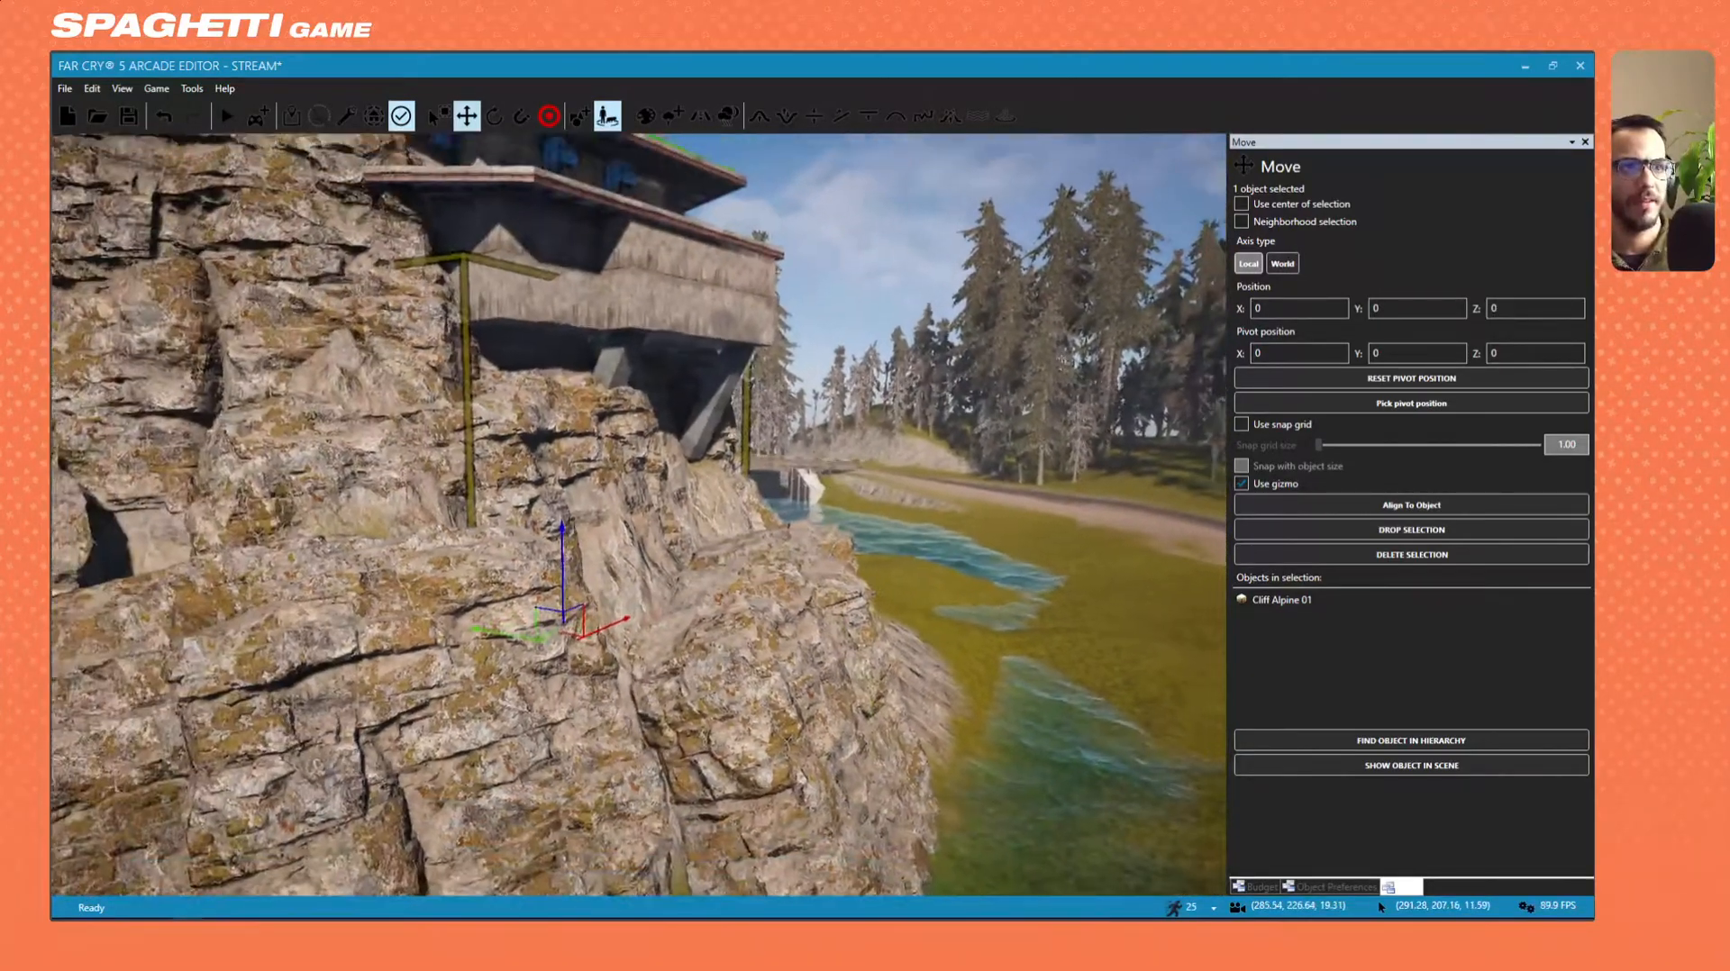
key(a)
key(s)
right_drag(622, 572, 655, 523)
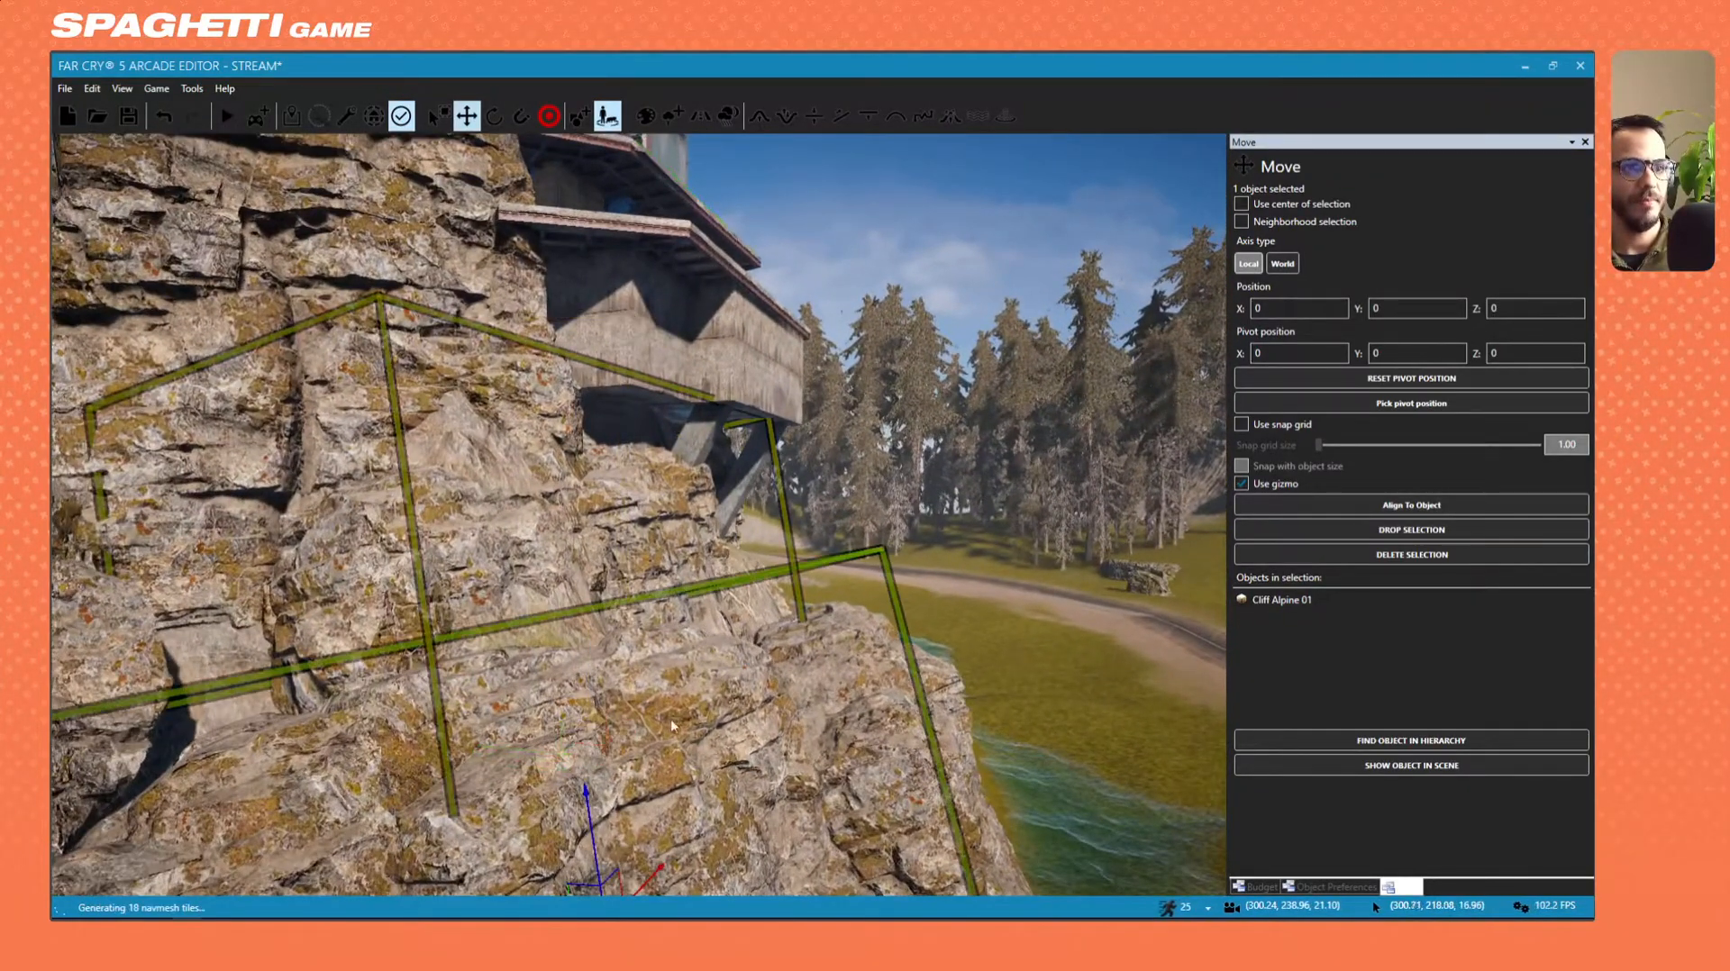
drag(582, 877, 554, 820)
Try to shift the shaded Cliff Alpine 01 beside the concrete room, and undo the move.
key(w)
key(d)
right_drag(775, 498, 653, 527)
key(d)
right_drag(808, 553, 662, 555)
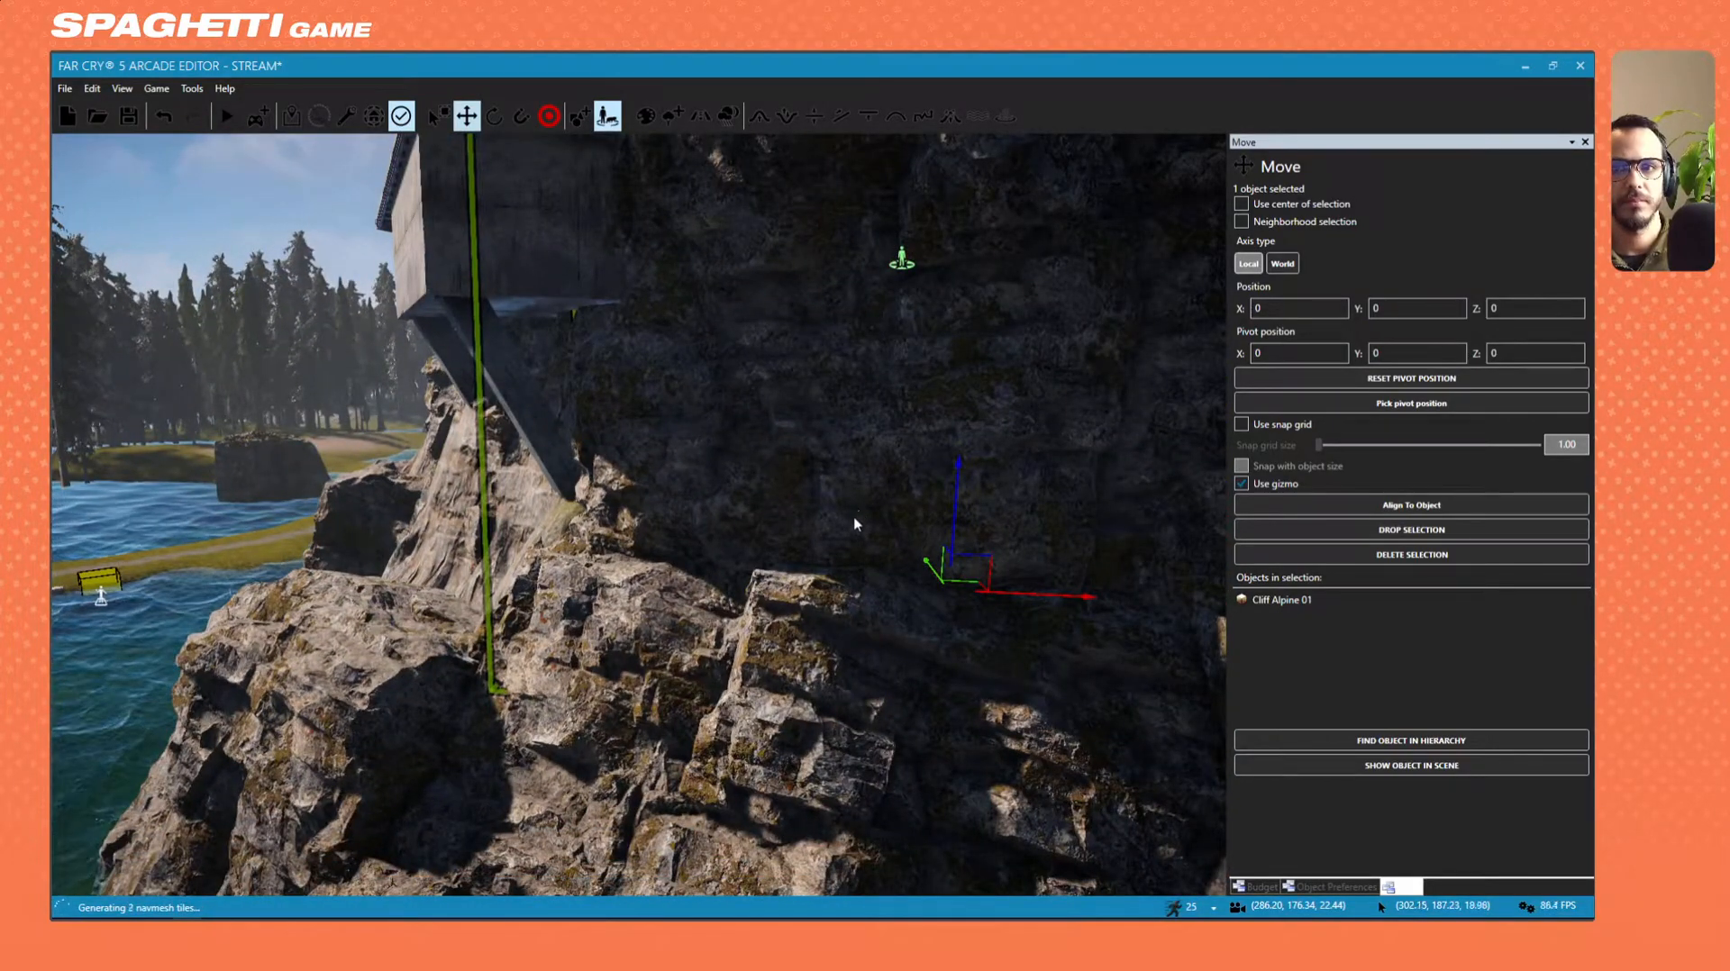
key(d)
right_drag(870, 642, 824, 628)
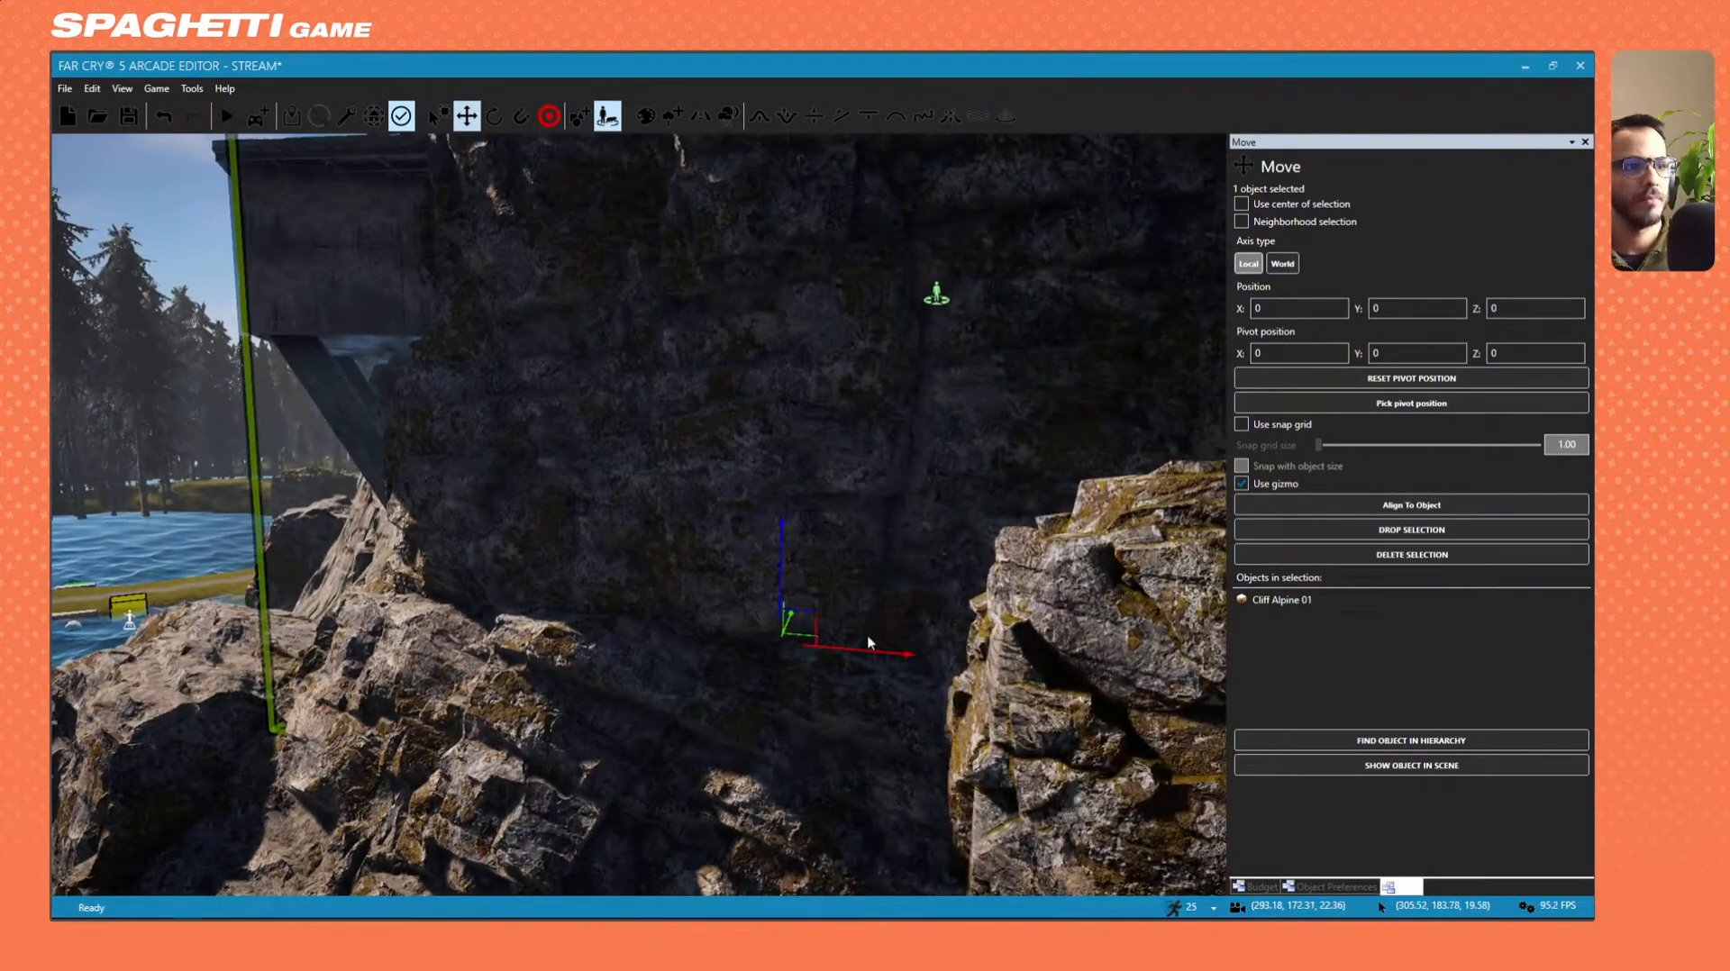
drag(810, 630, 791, 631)
key(ctrl+z)
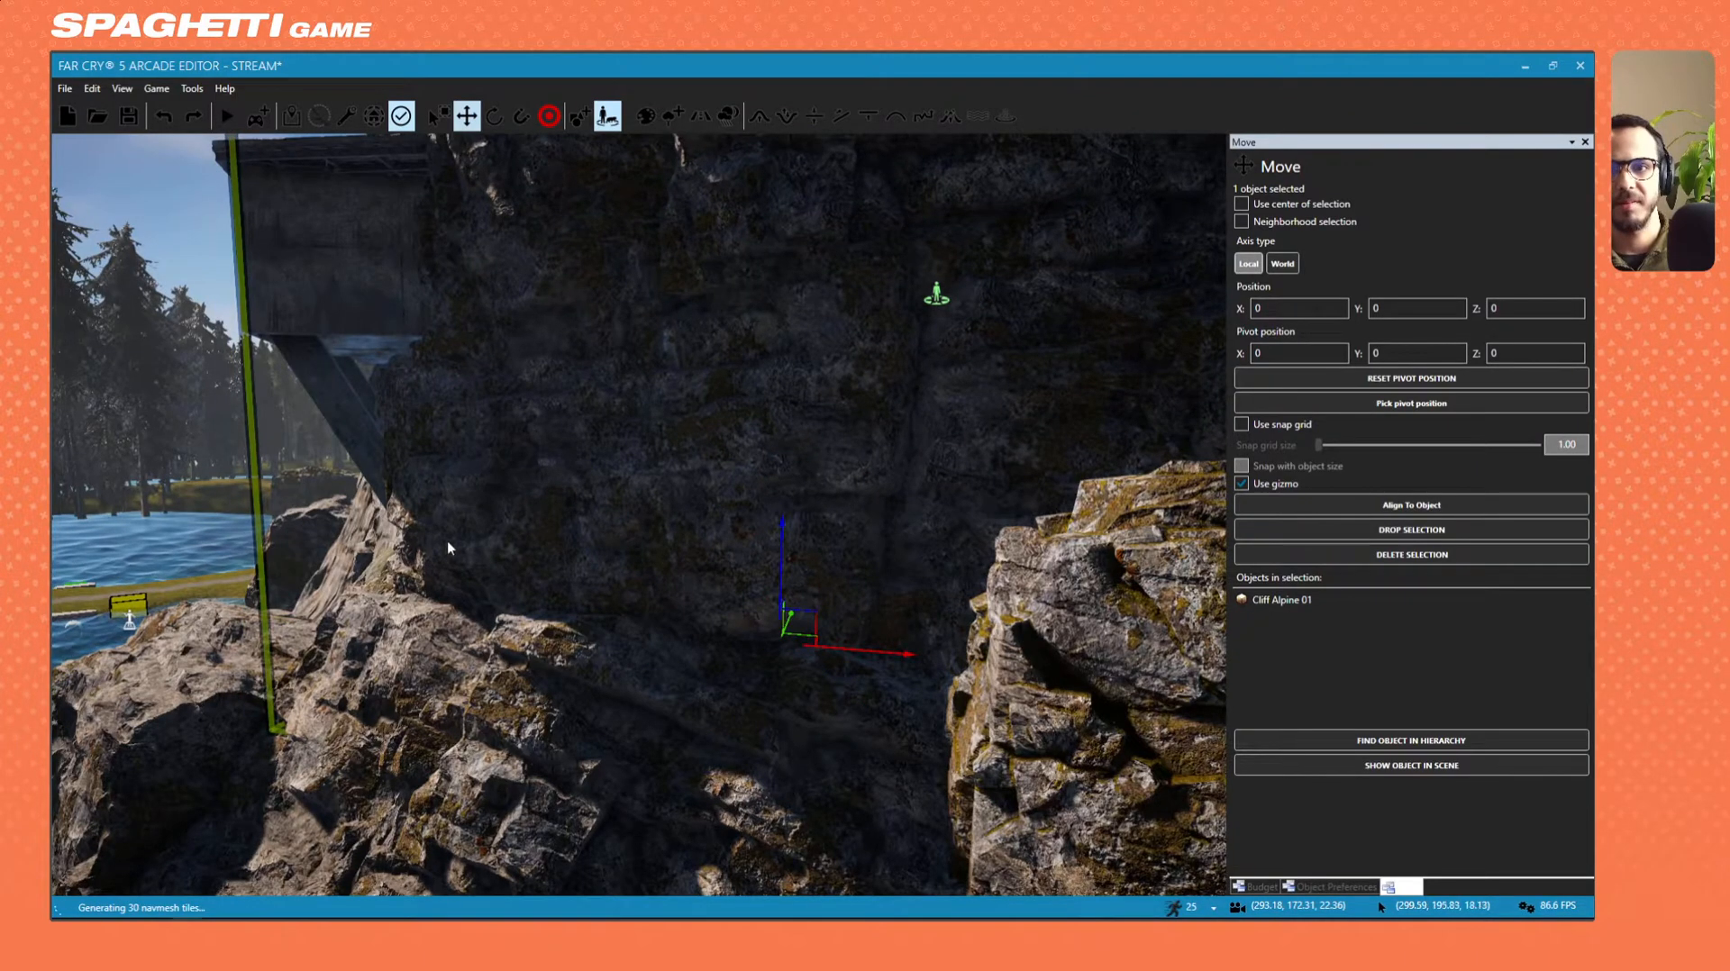
Select the Cliff Alpine 01 rock beneath the far slanted pillar and nudge it slightly to fit around the supports.
key(a)
right_drag(447, 545, 495, 462)
key(Escape)
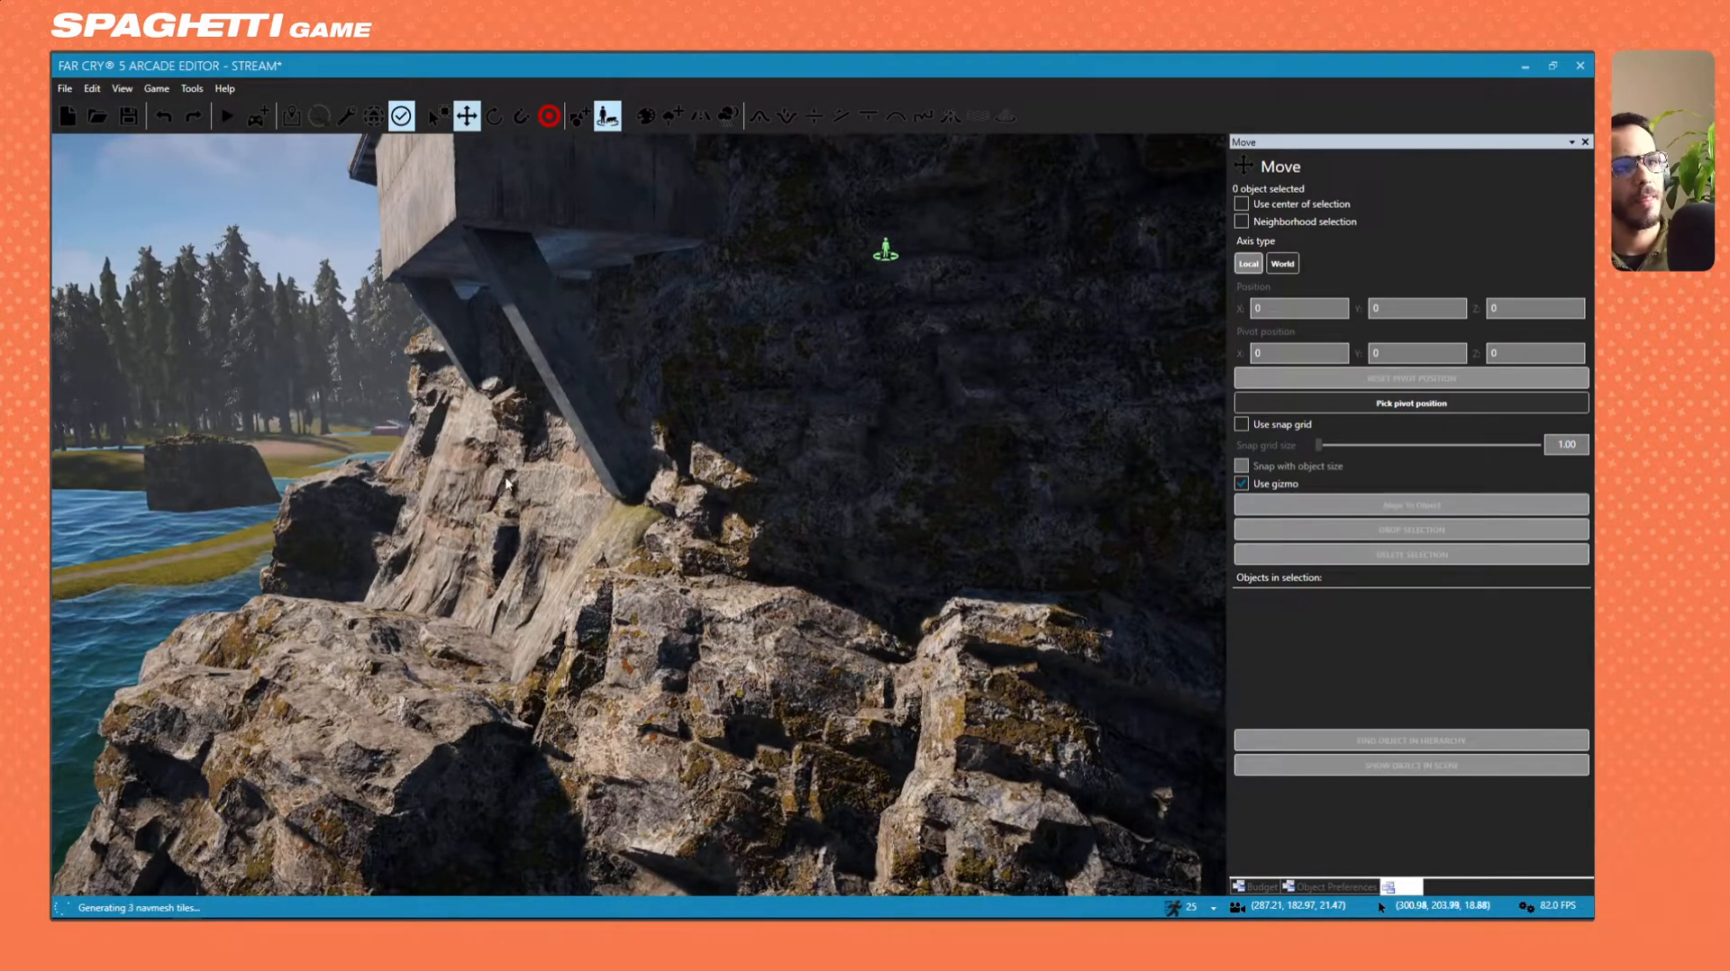
click(547, 471)
mouse_move(517, 661)
mouse_down()
mouse_move(497, 662)
mouse_move(516, 662)
mouse_up()
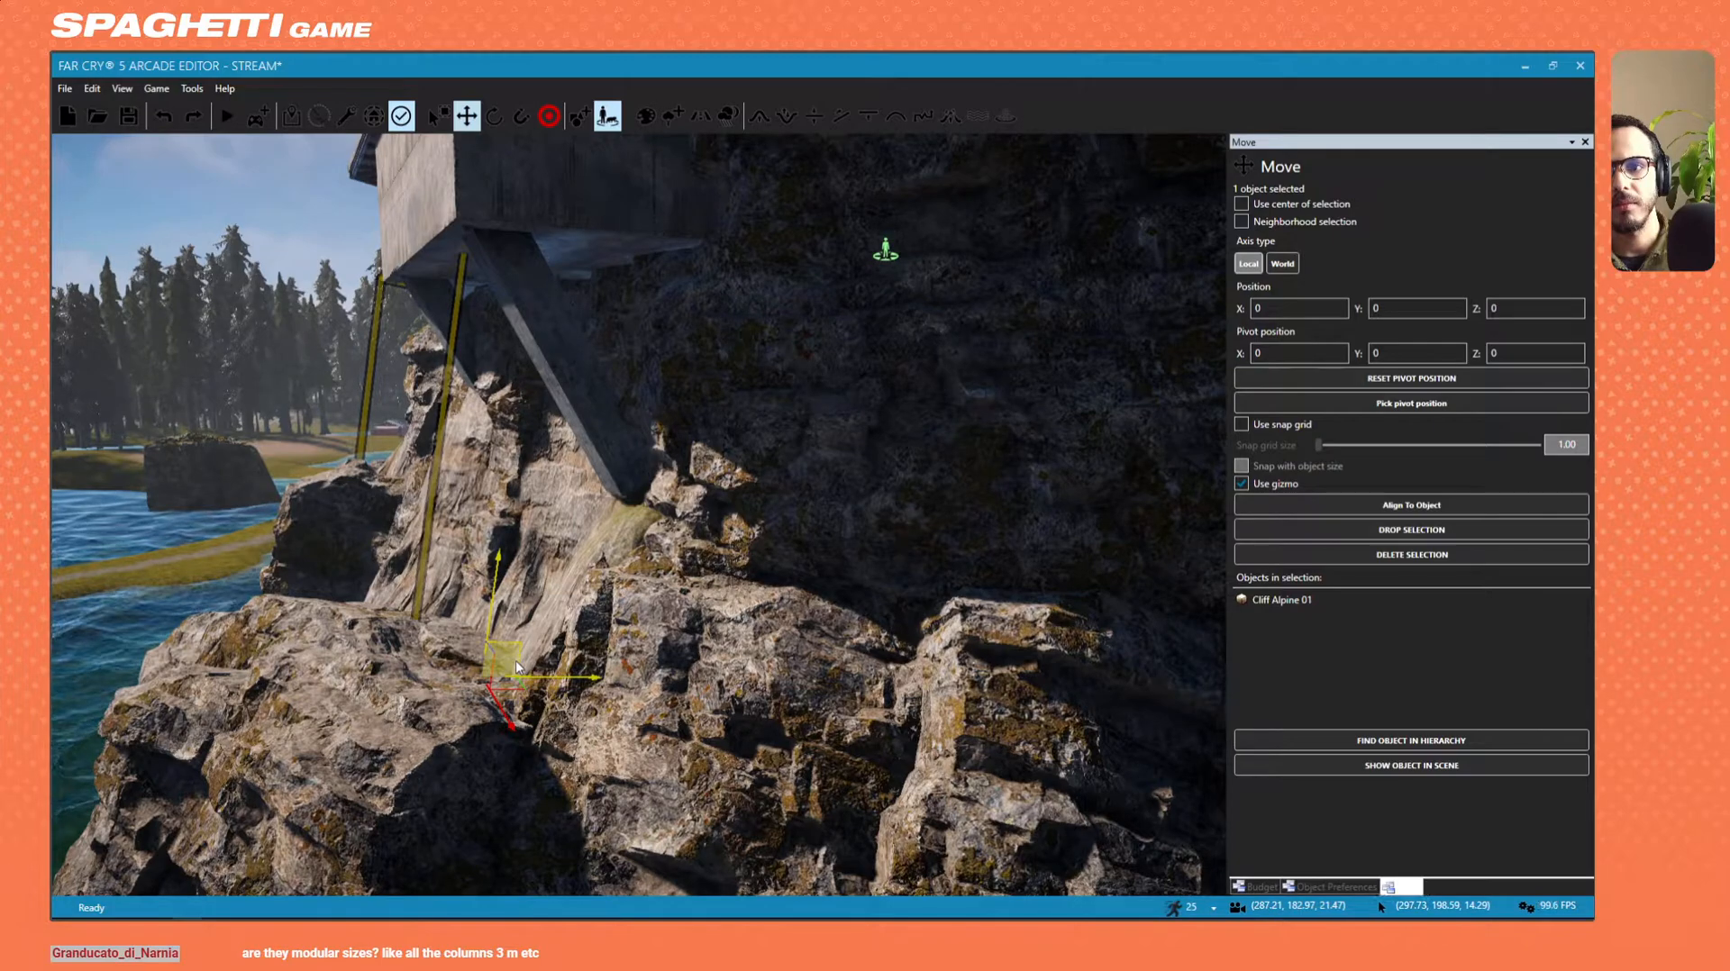
drag(516, 661, 512, 659)
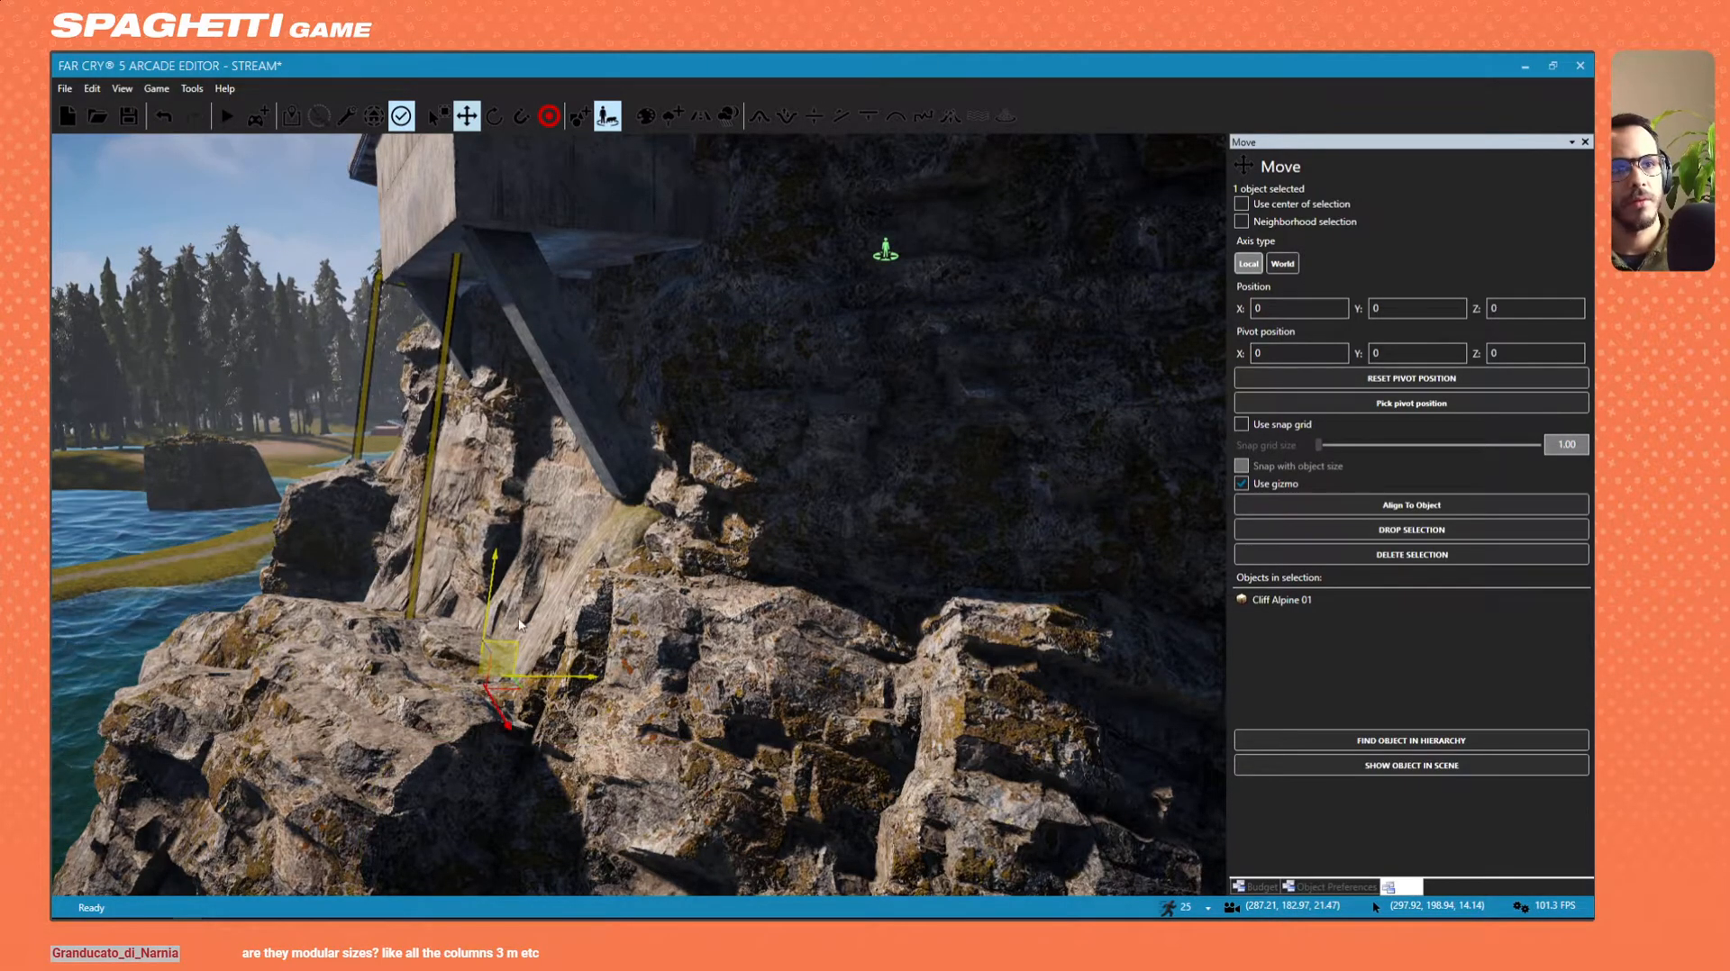
Try to nudge the selected Cliff Alpine 01 rock beneath the slanted pillars, and undo the move.
key(a)
right_drag(524, 617, 524, 614)
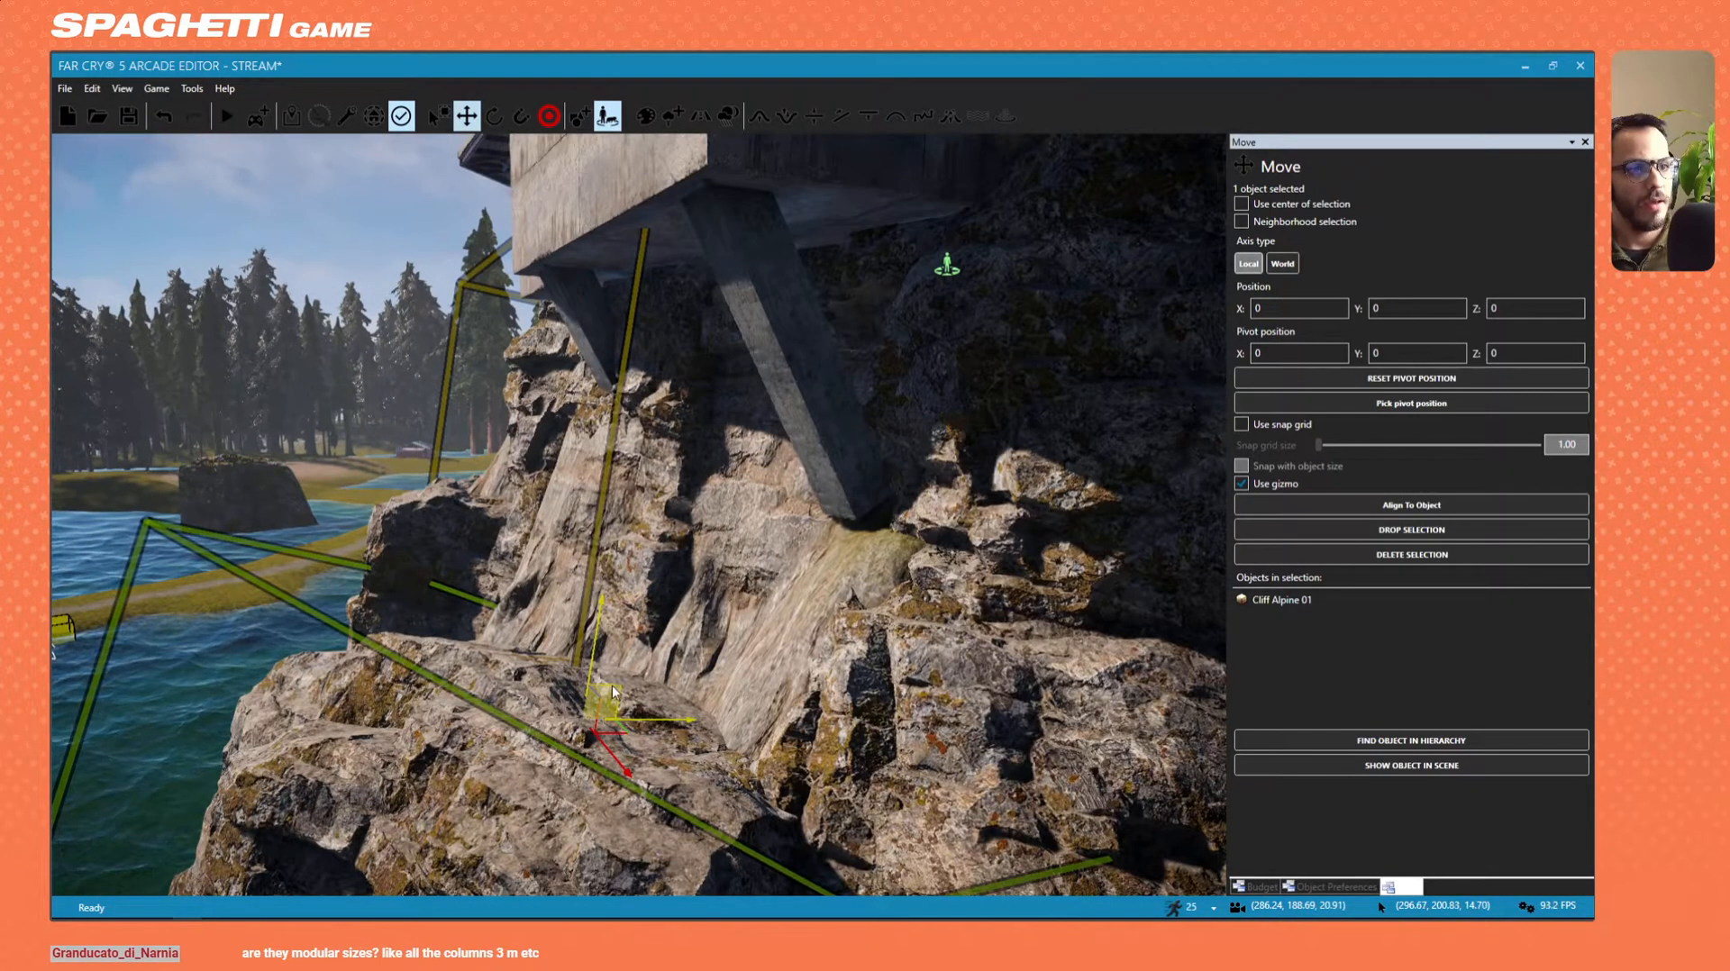
drag(613, 692, 605, 691)
right_drag(783, 518, 811, 493)
key(w)
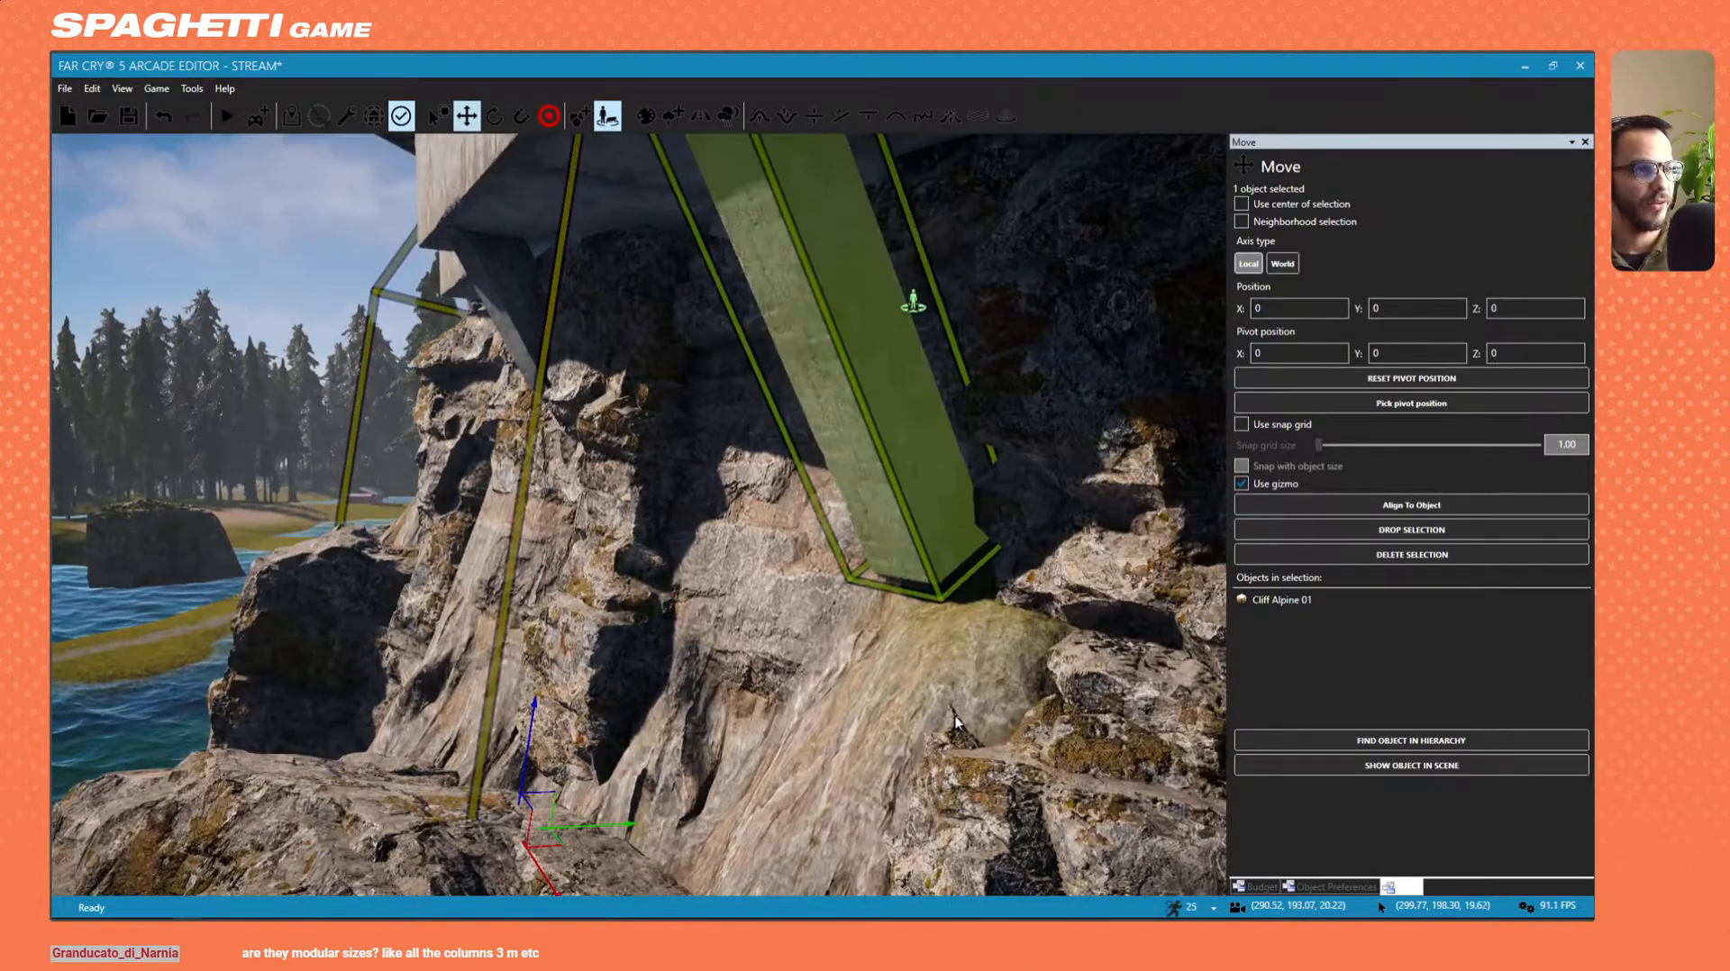
key(ctrl+z)
key(ctrl+z)
key(s)
right_drag(728, 623, 735, 597)
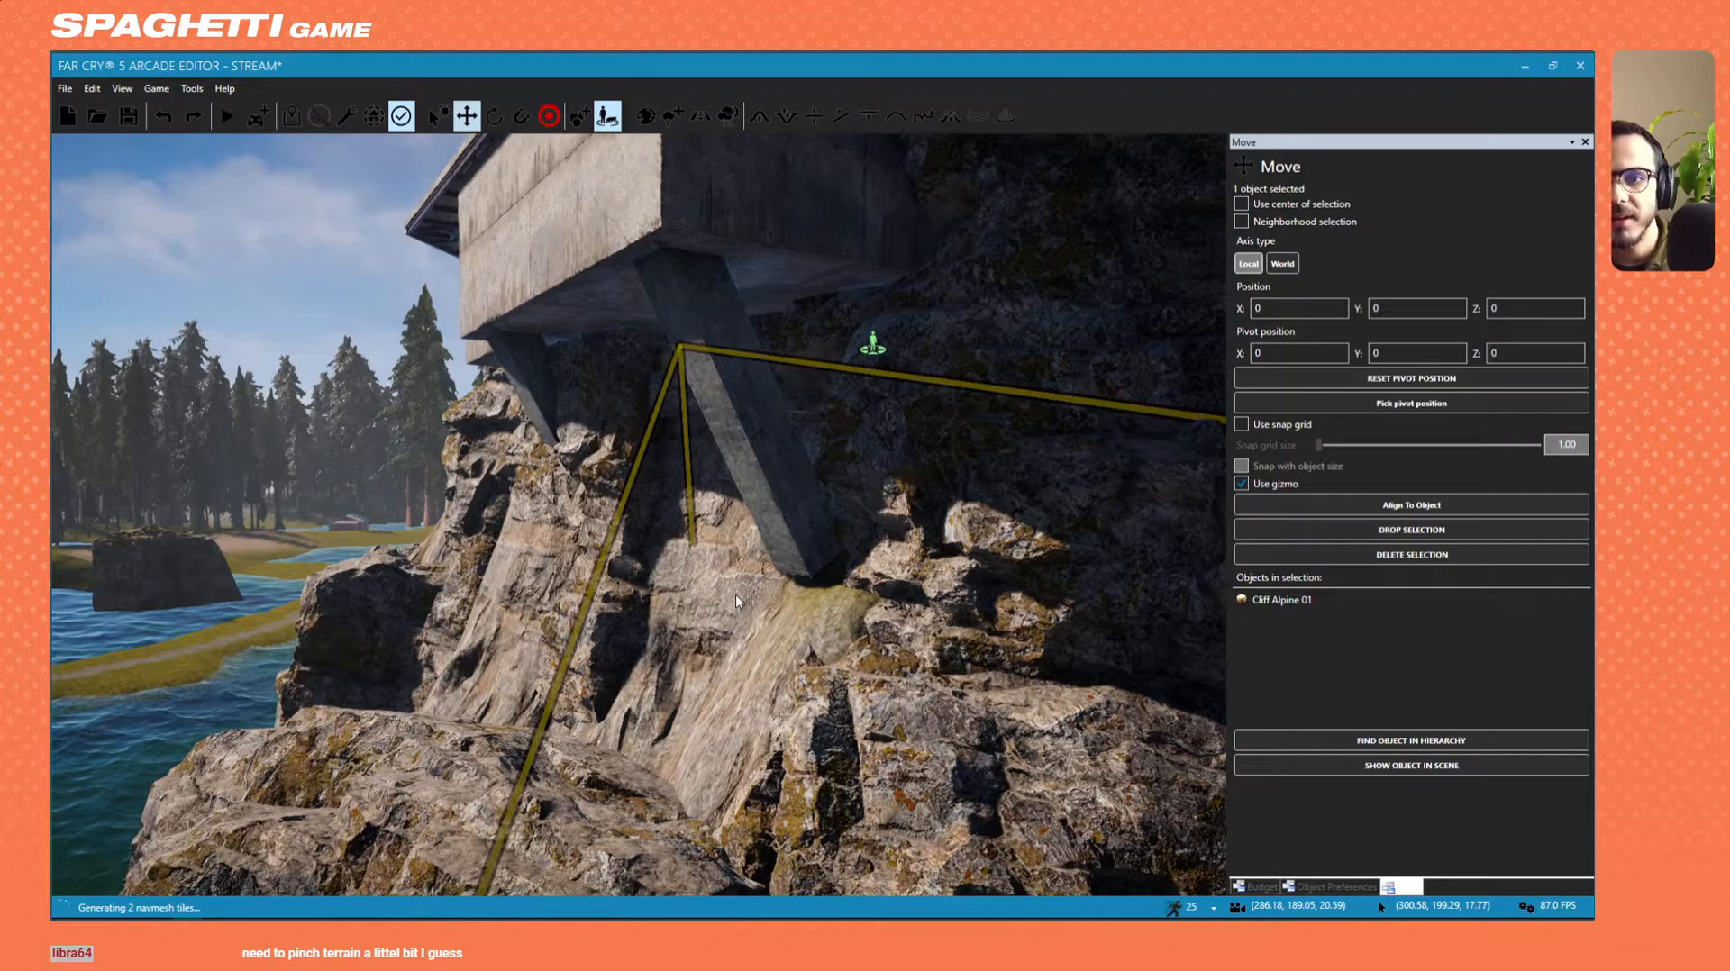
Examine from several angles how the slanted pillars meet the cliff rocks below the concrete room.
key(d)
right_drag(645, 475, 631, 488)
key(d)
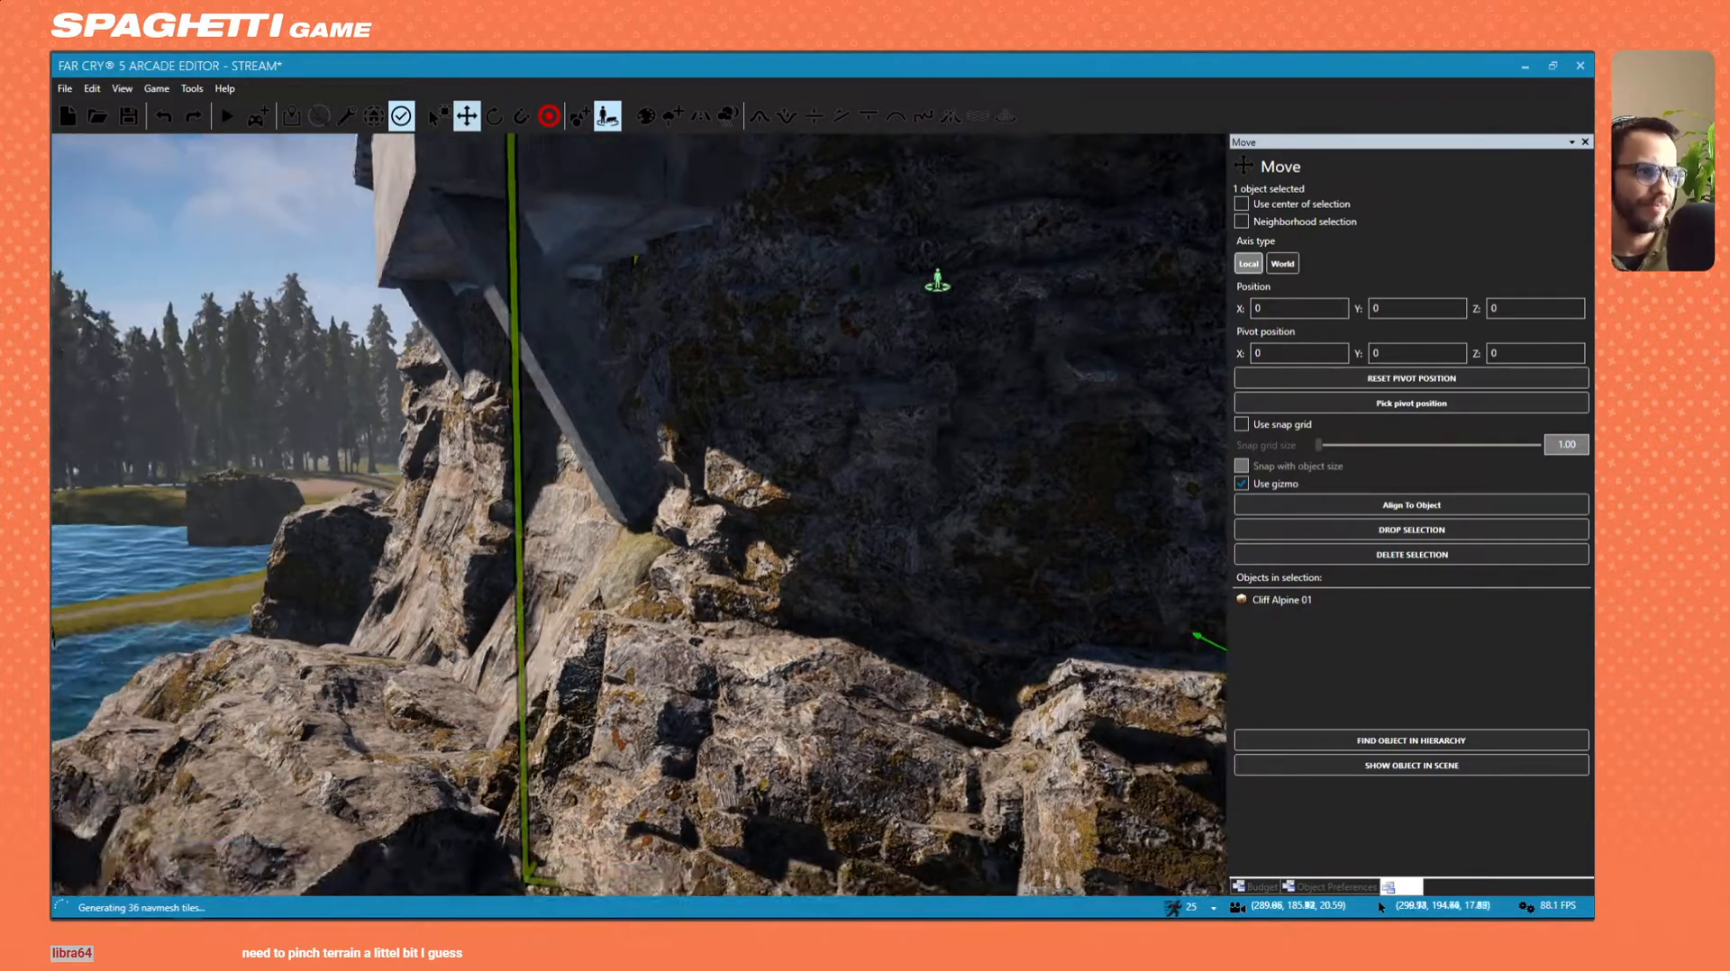
key(a)
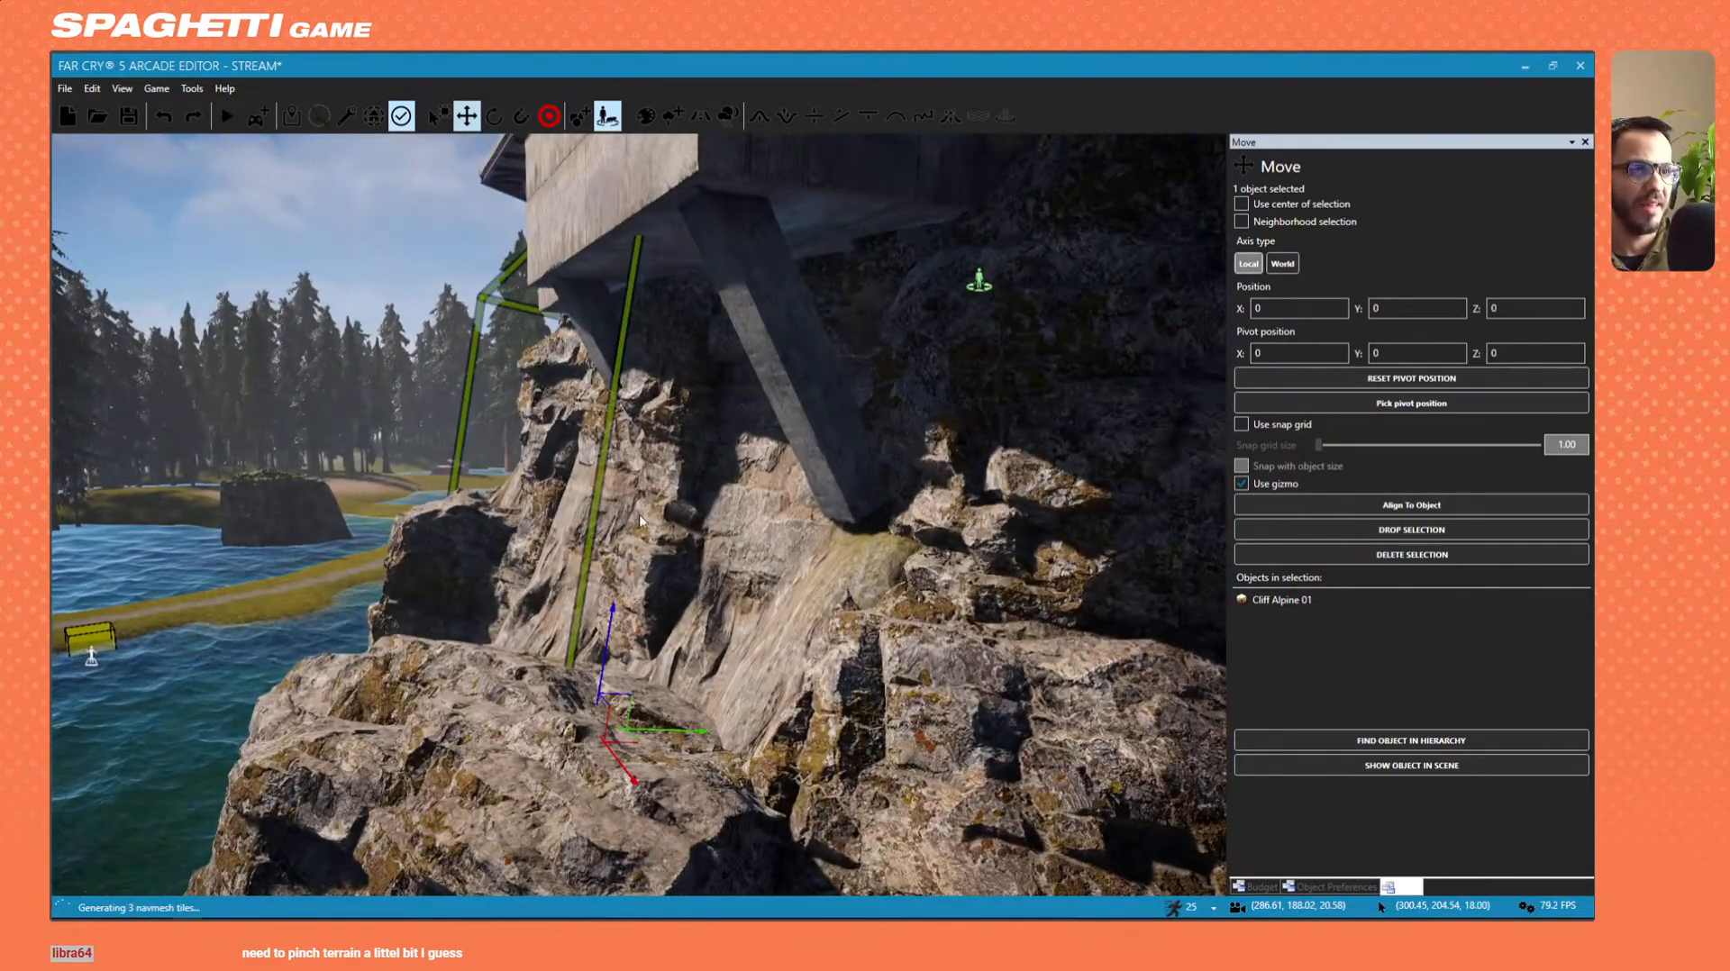
right_drag(790, 553, 780, 565)
key(s)
key(d)
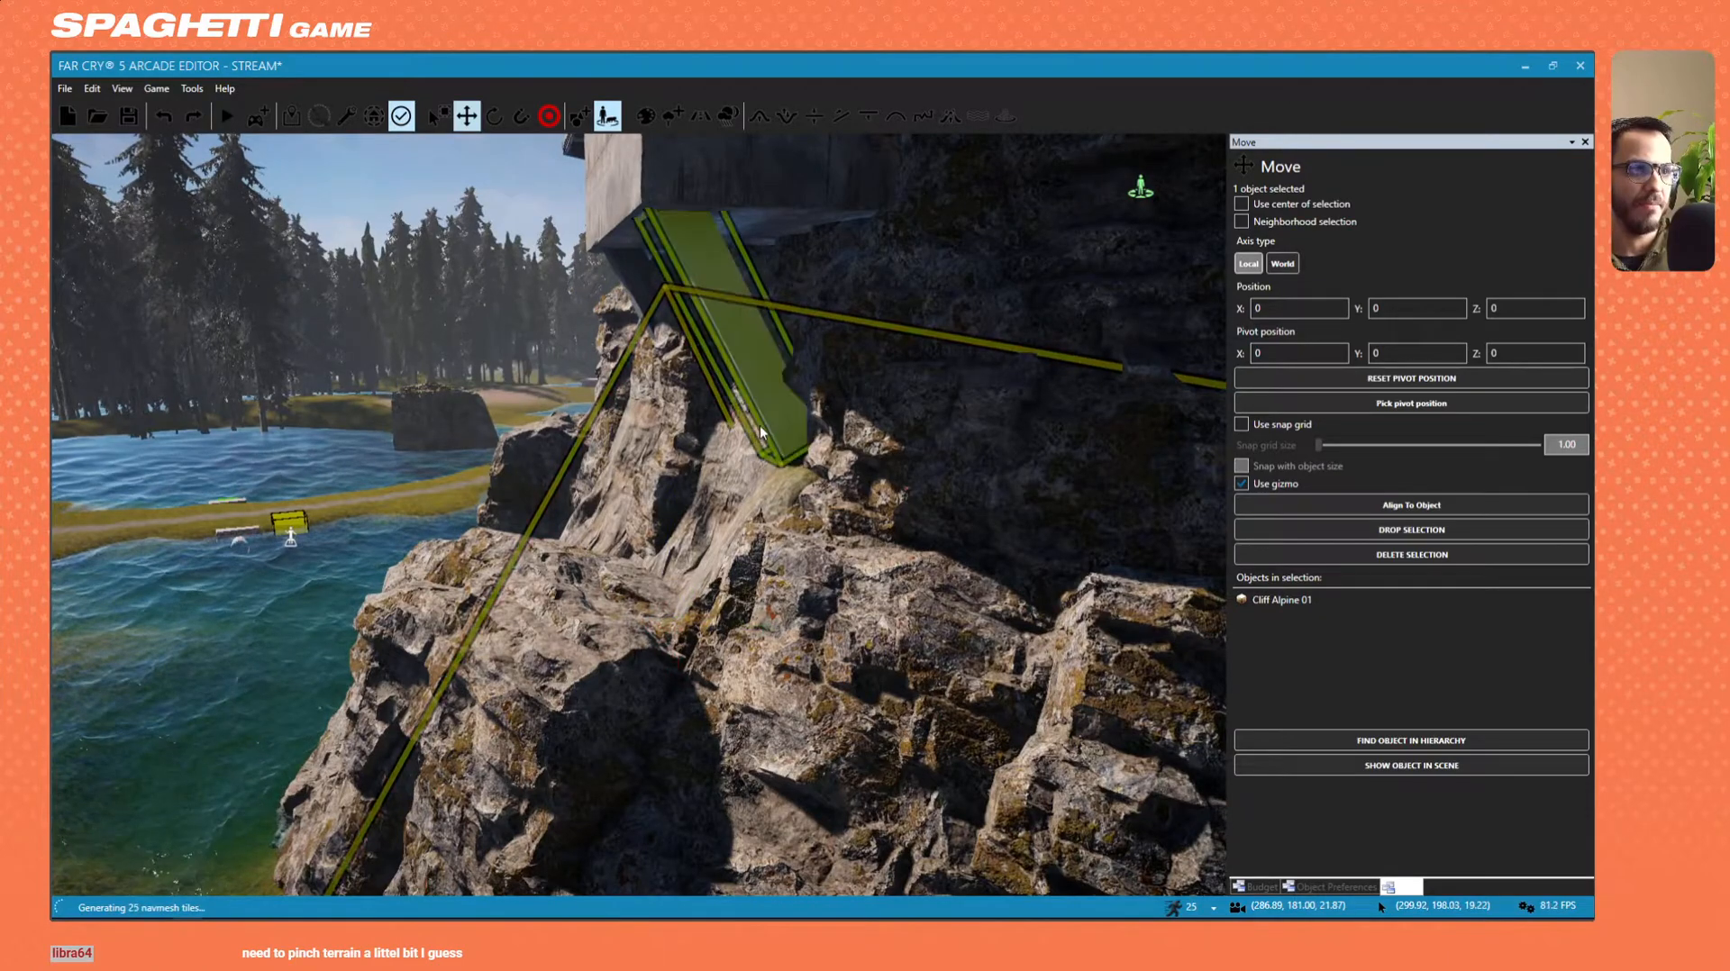
right_drag(749, 430, 759, 437)
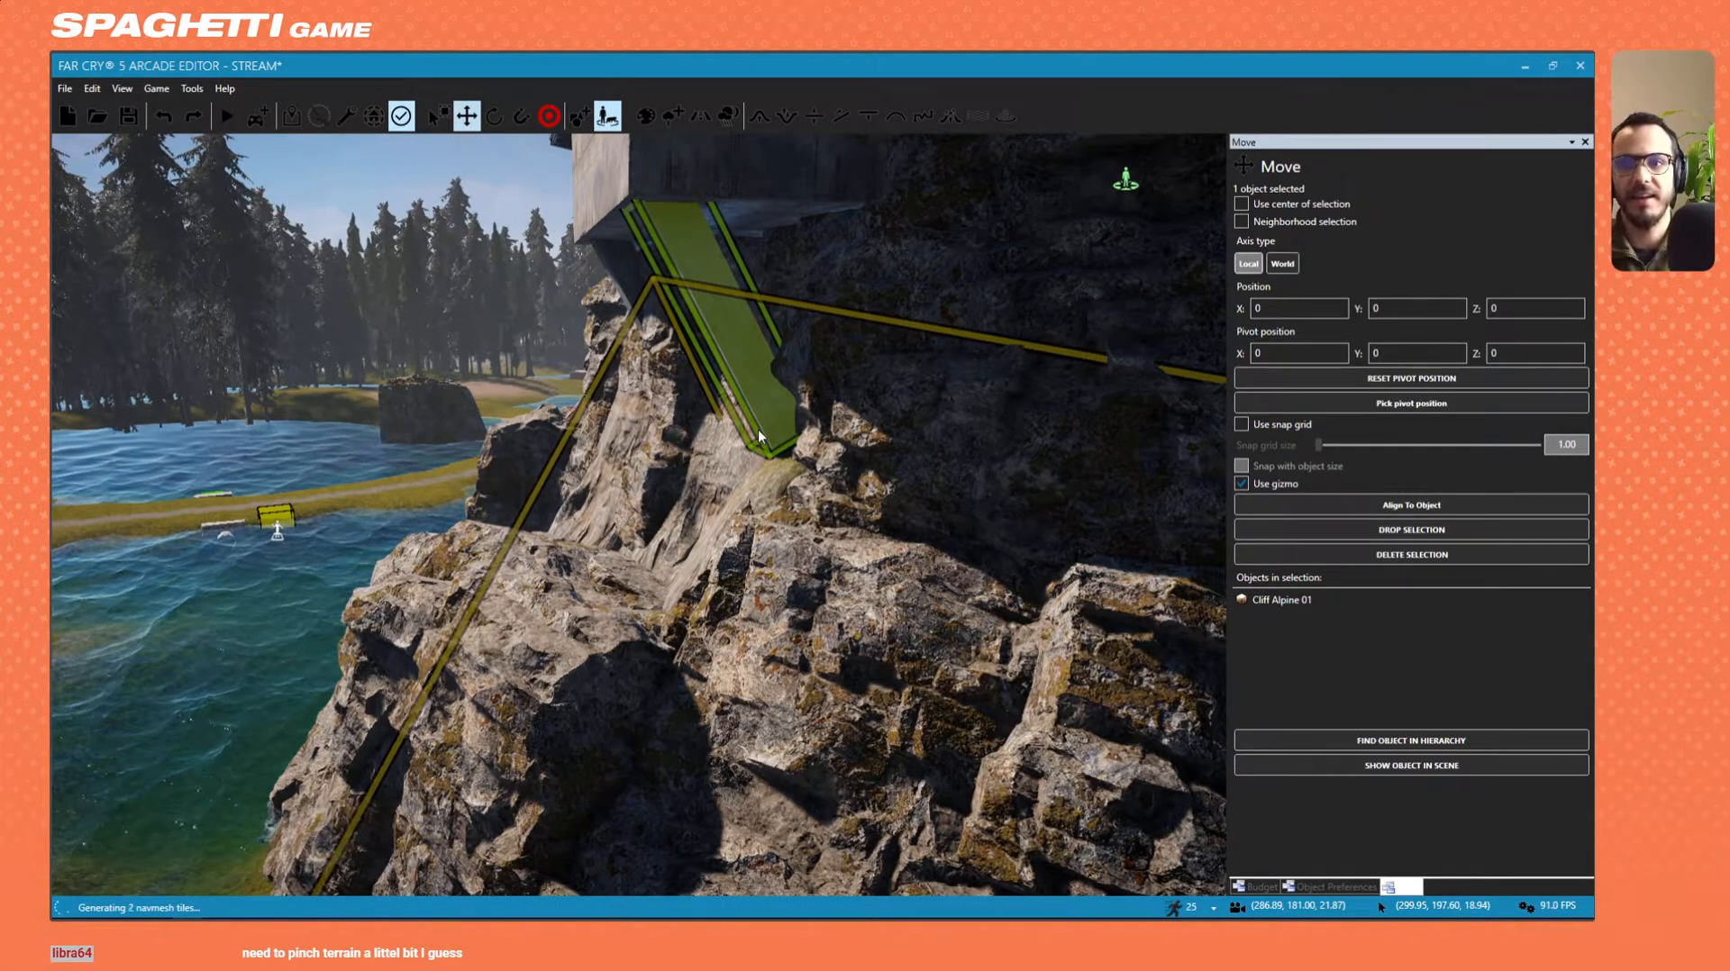
key(w)
right_drag(757, 304, 691, 397)
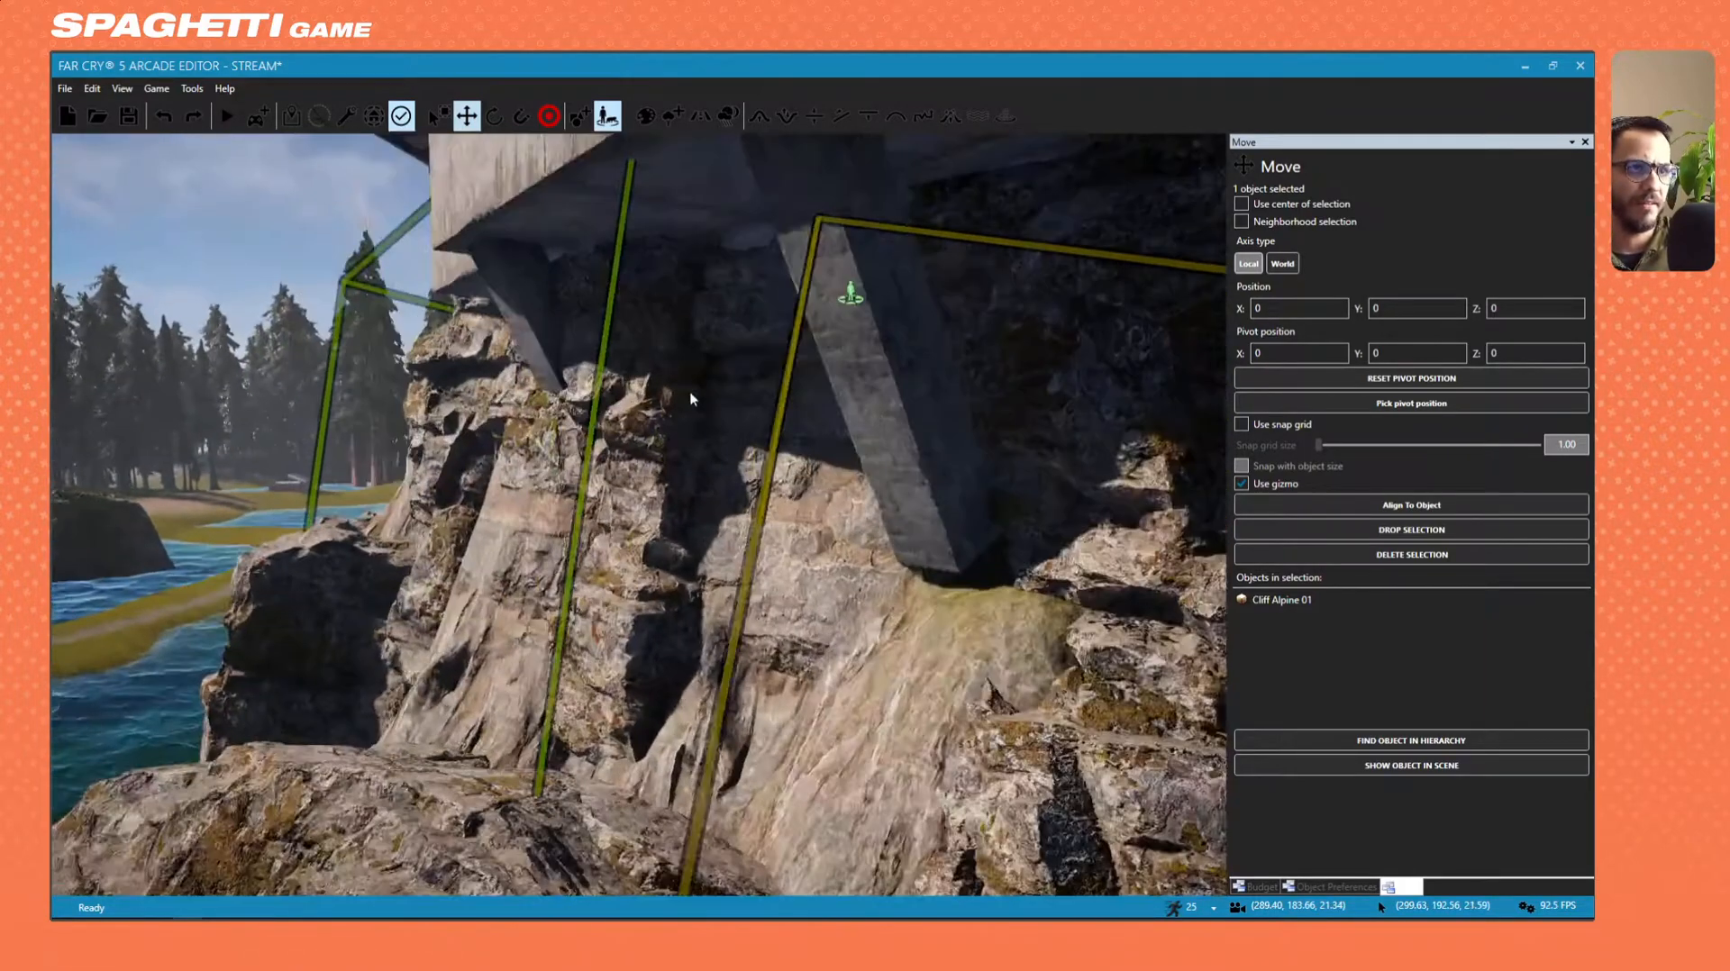
right_drag(872, 582, 611, 454)
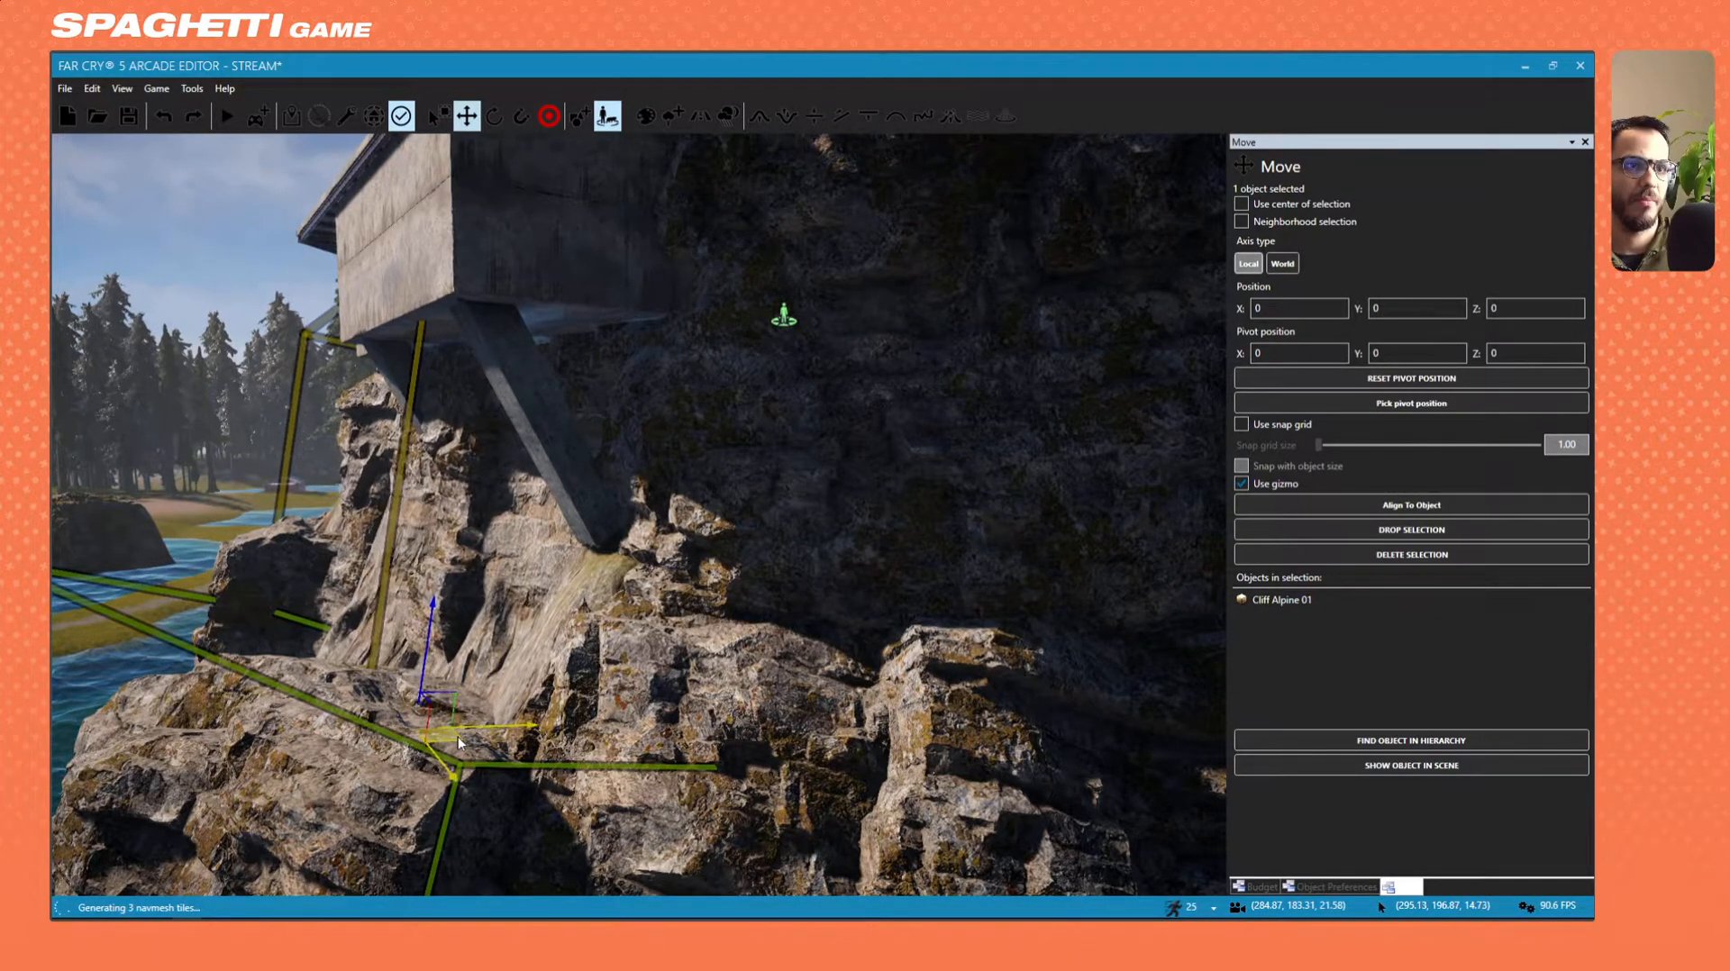
Rotate the selected Cliff Alpine 01 rock beneath the far slanted pillar and reposition it around the supports.
drag(458, 737, 463, 735)
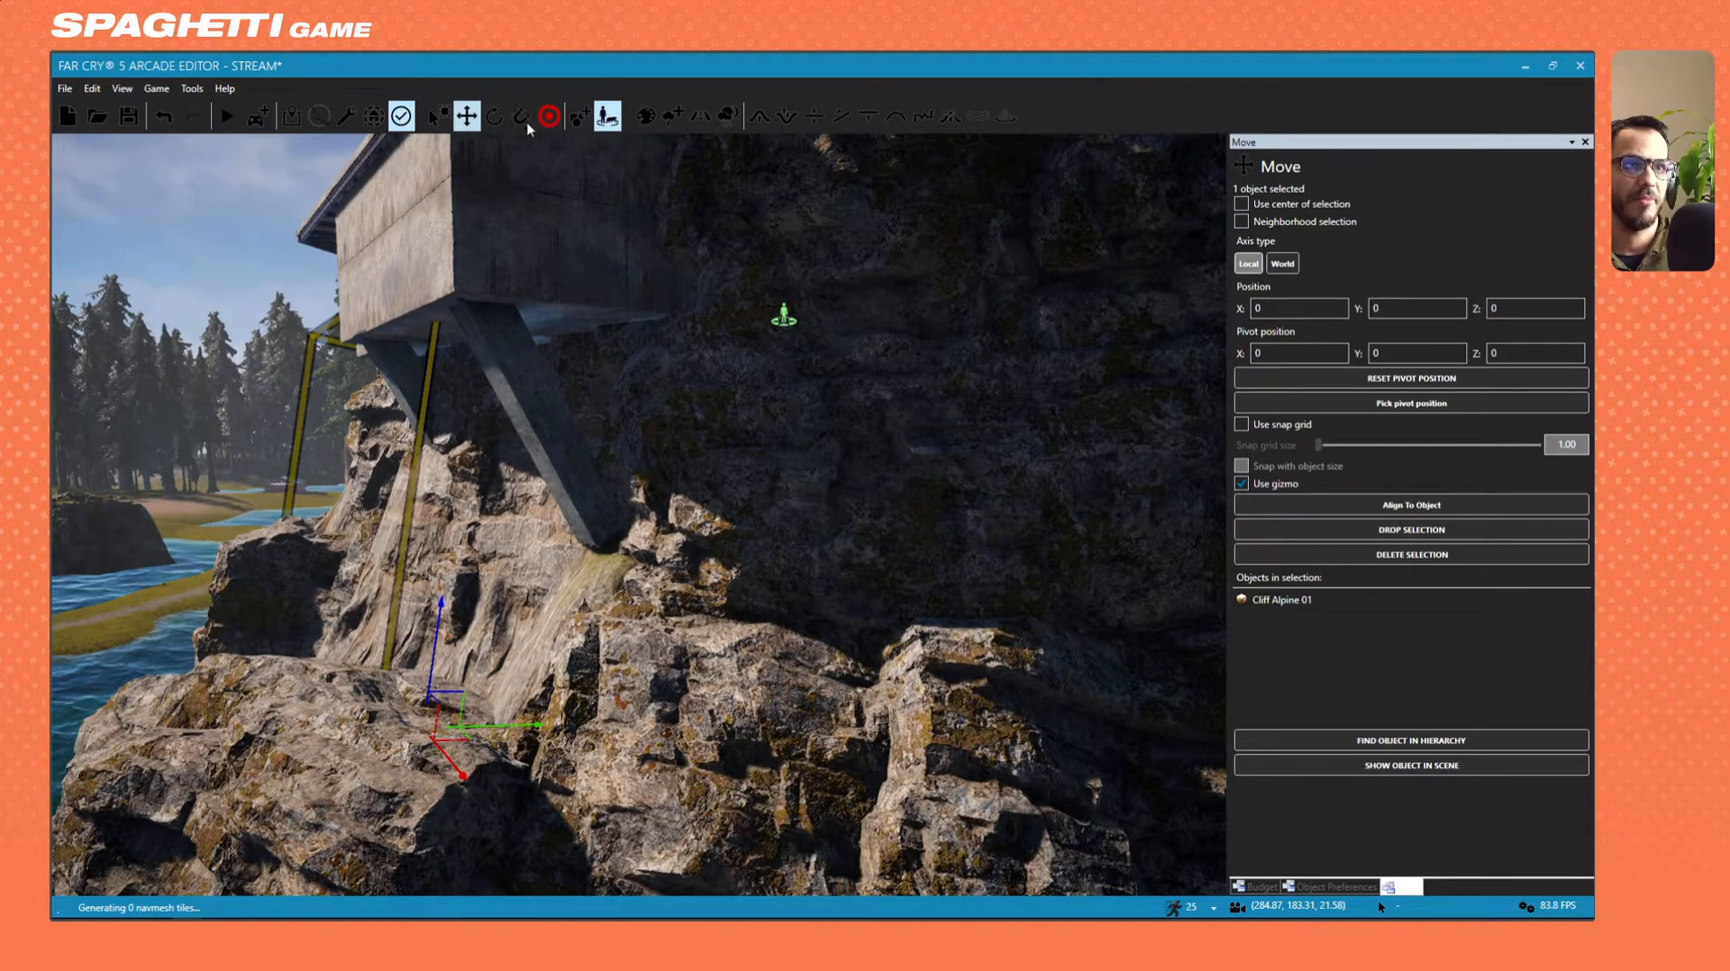
click(495, 117)
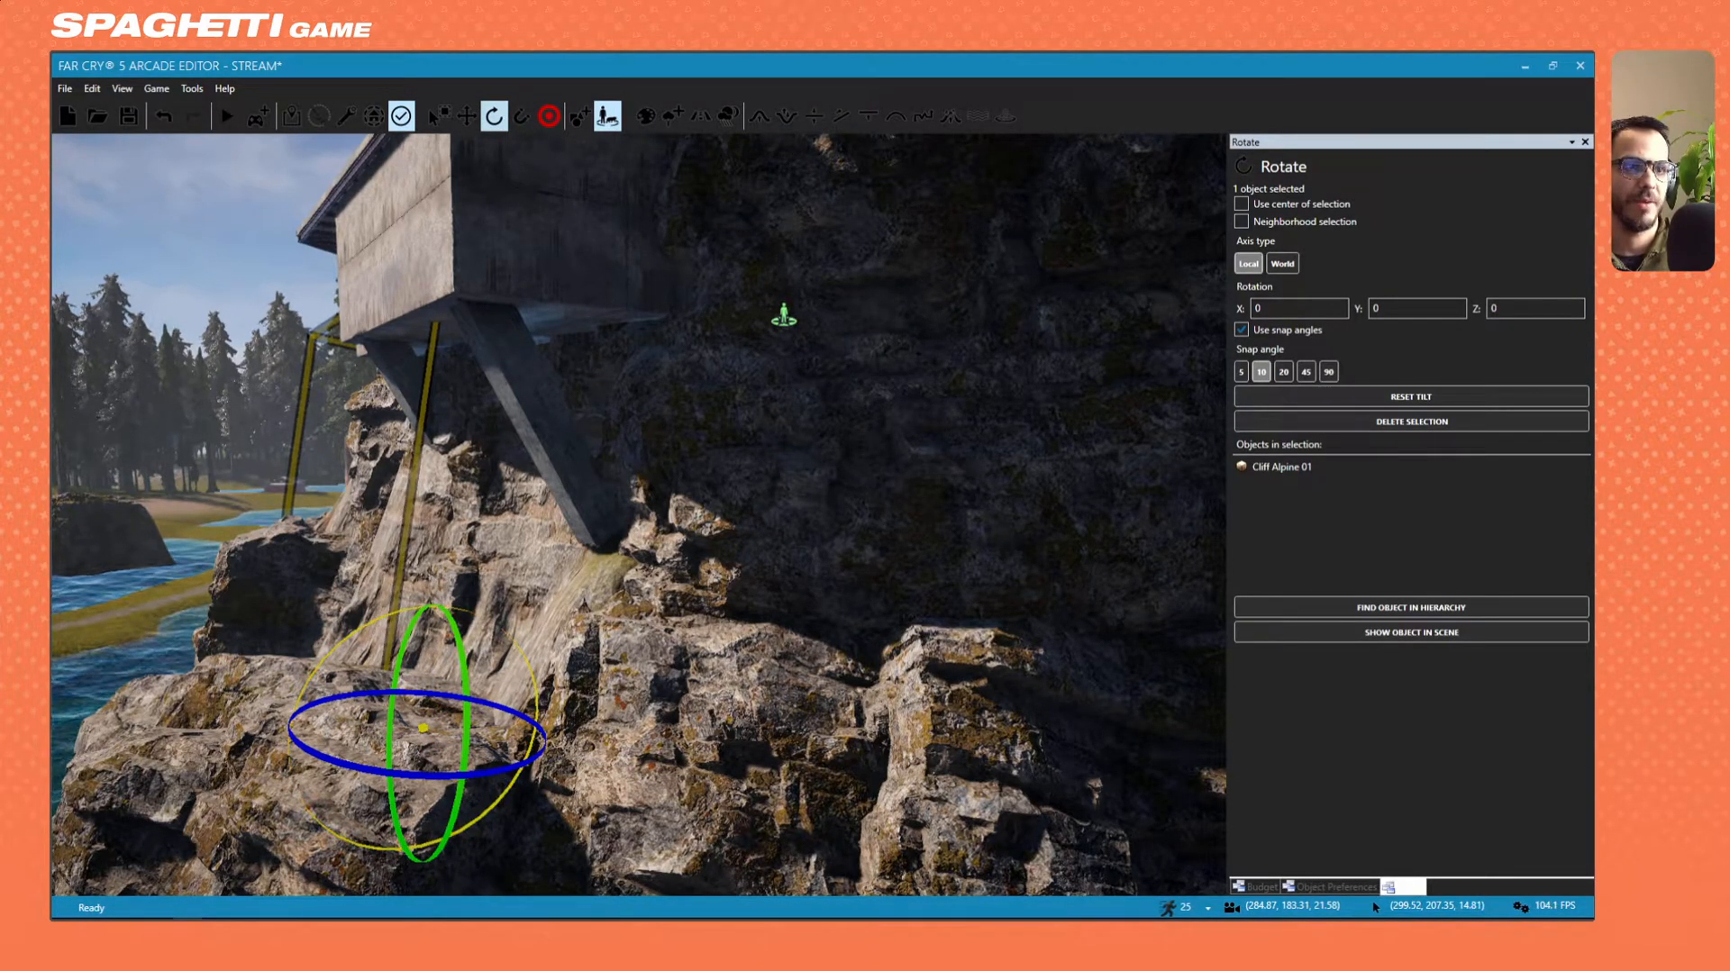
click(468, 118)
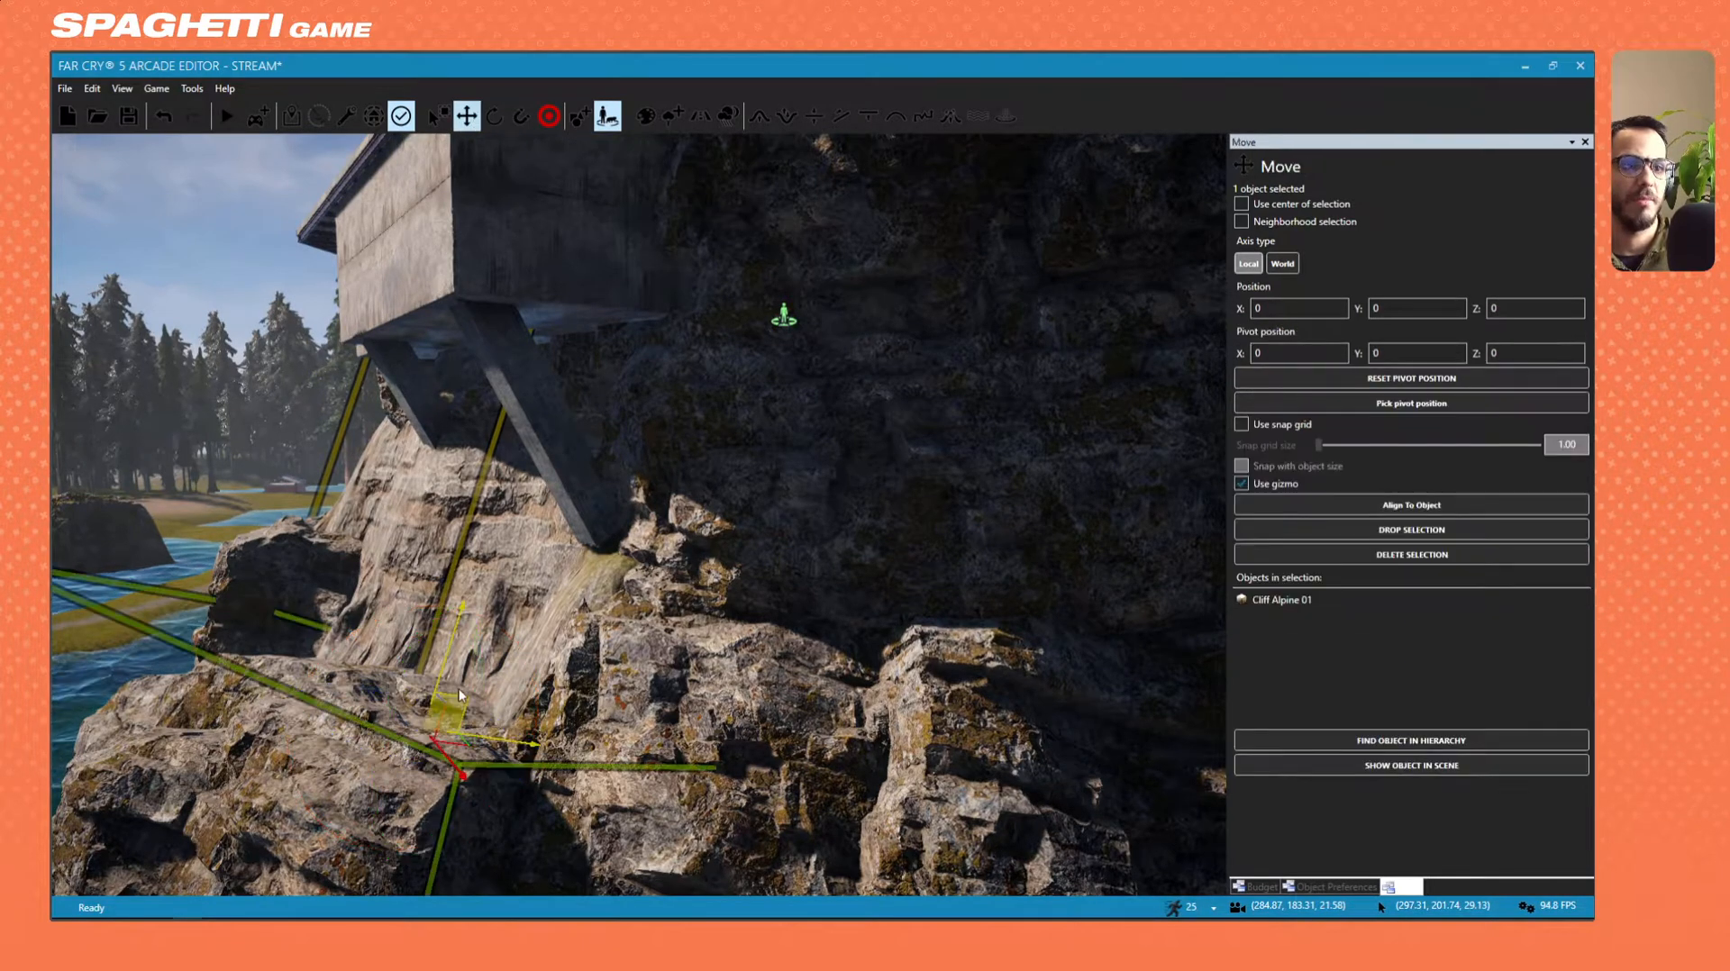
drag(450, 744, 450, 690)
Inspect the rotated rock and the slanted supports from both near and far sides of the cliff.
key(w)
right_drag(451, 689, 734, 472)
key(s)
key(w)
key(w)
key(s)
key(a)
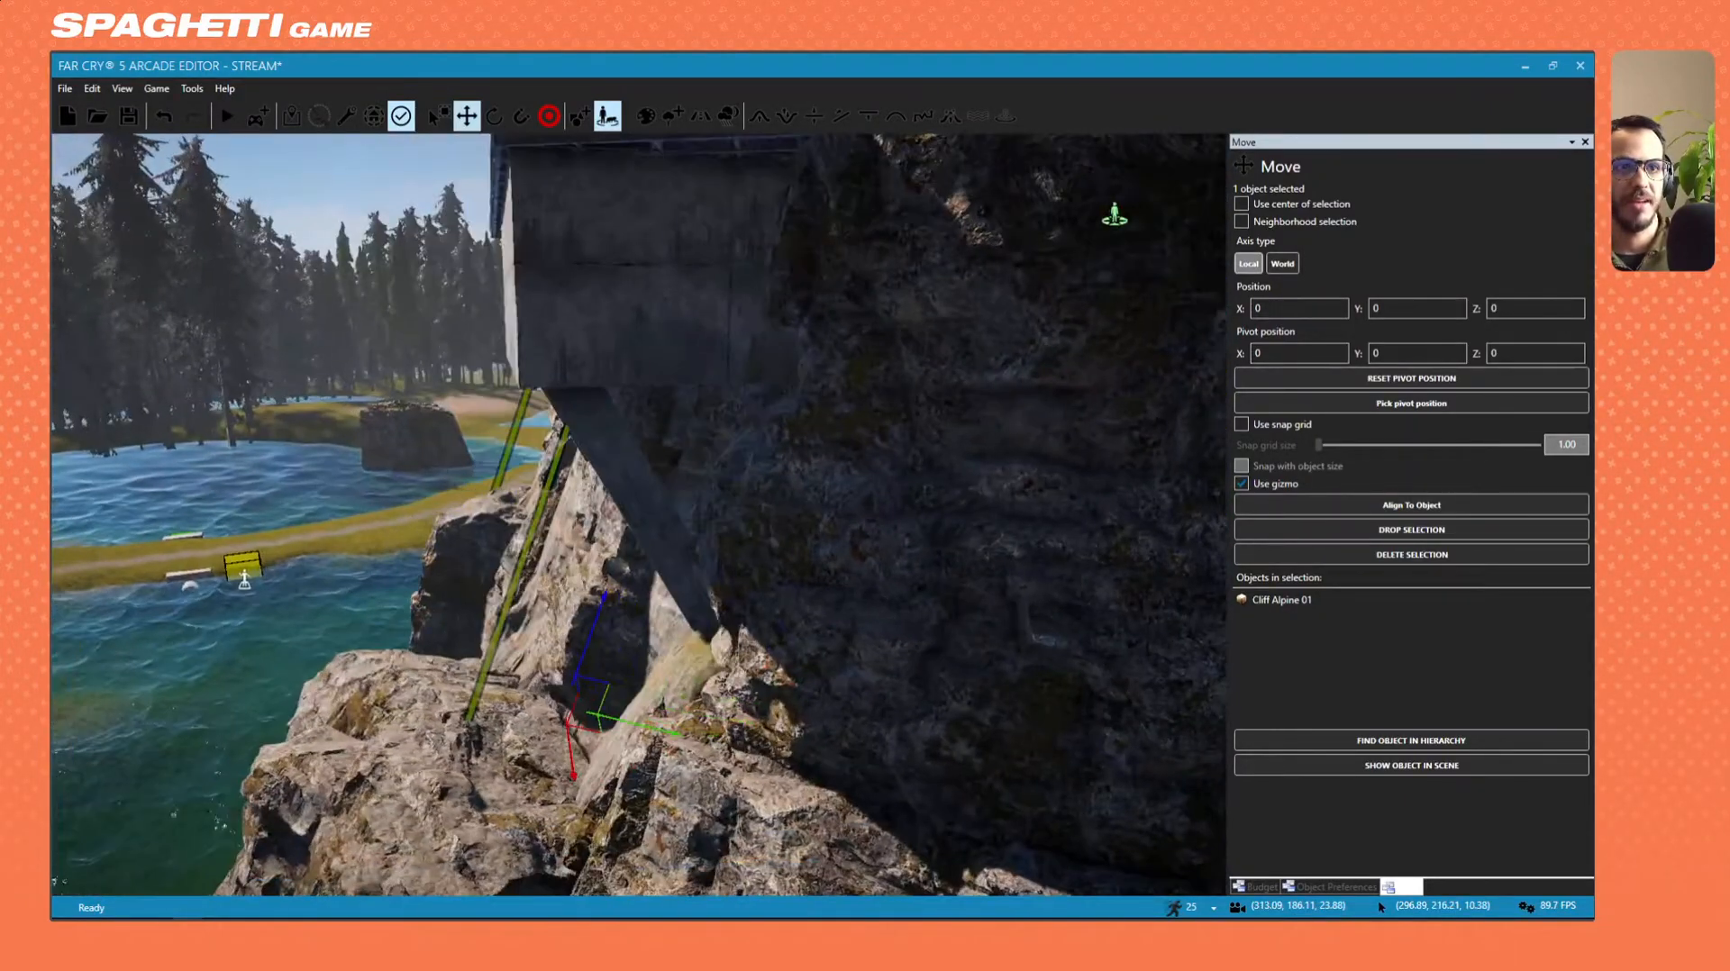
right_drag(584, 639, 695, 572)
key(w)
key(s)
key(d)
key(a)
key(w)
key(d)
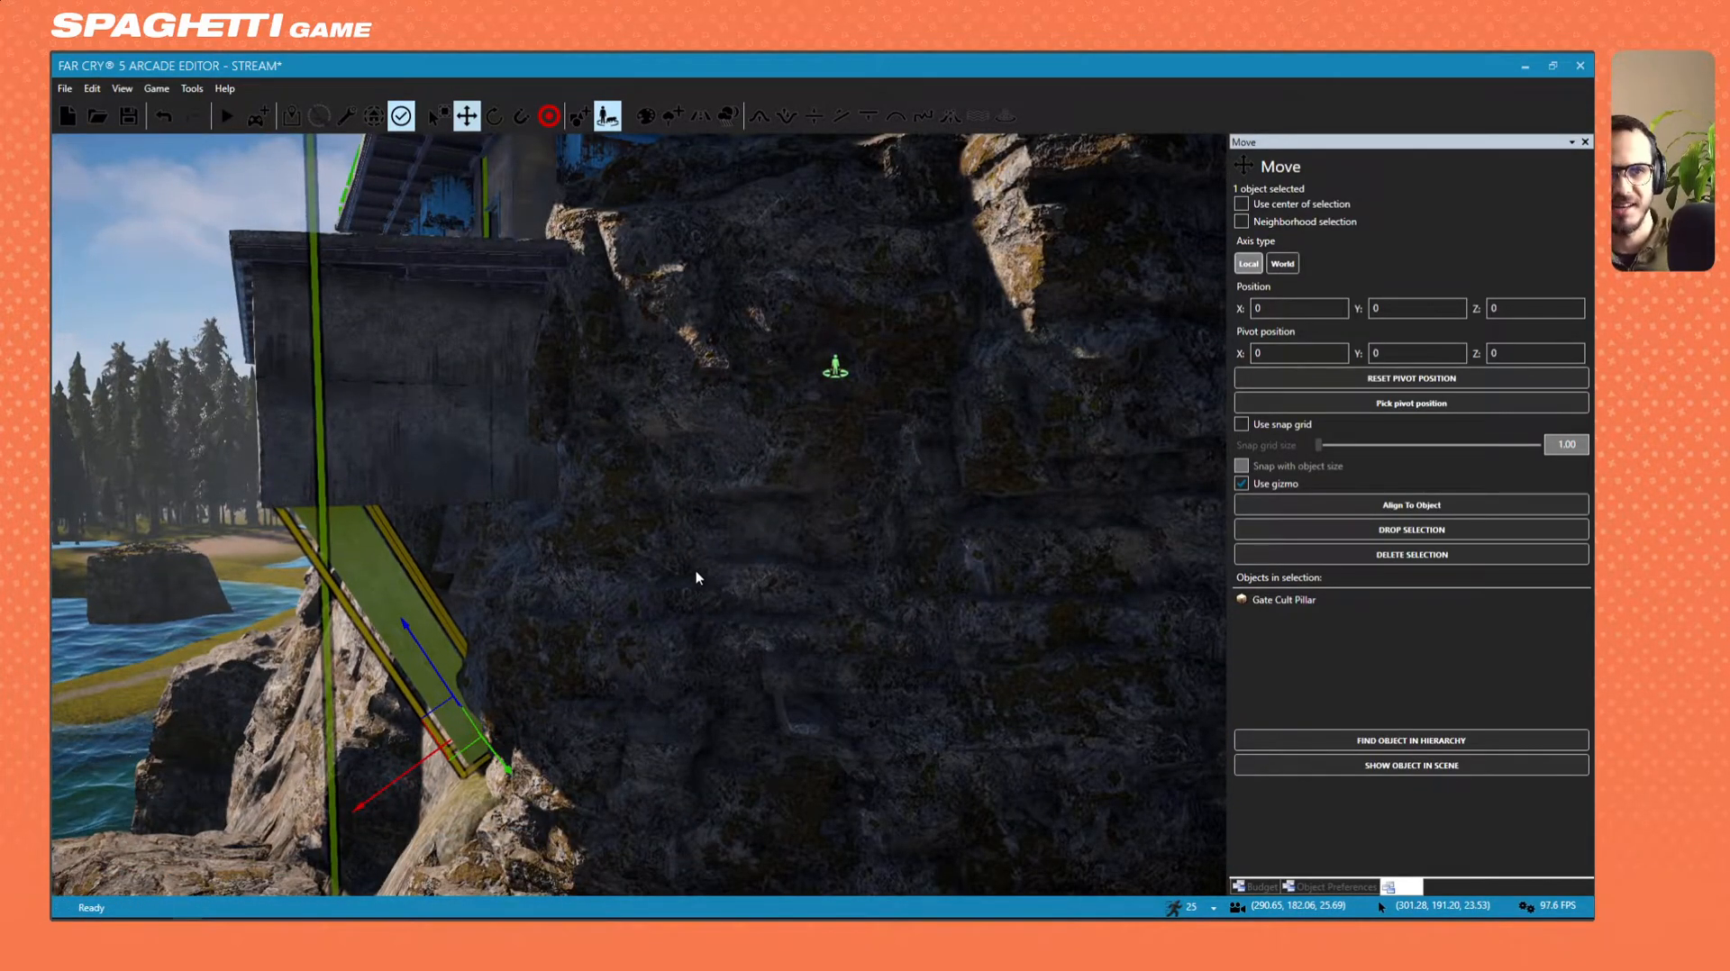
Try placing a copy of the near slanted Gate Cult Pillar farther along the cliff, and delete the copy.
key(w)
key(a)
right_drag(697, 571, 697, 573)
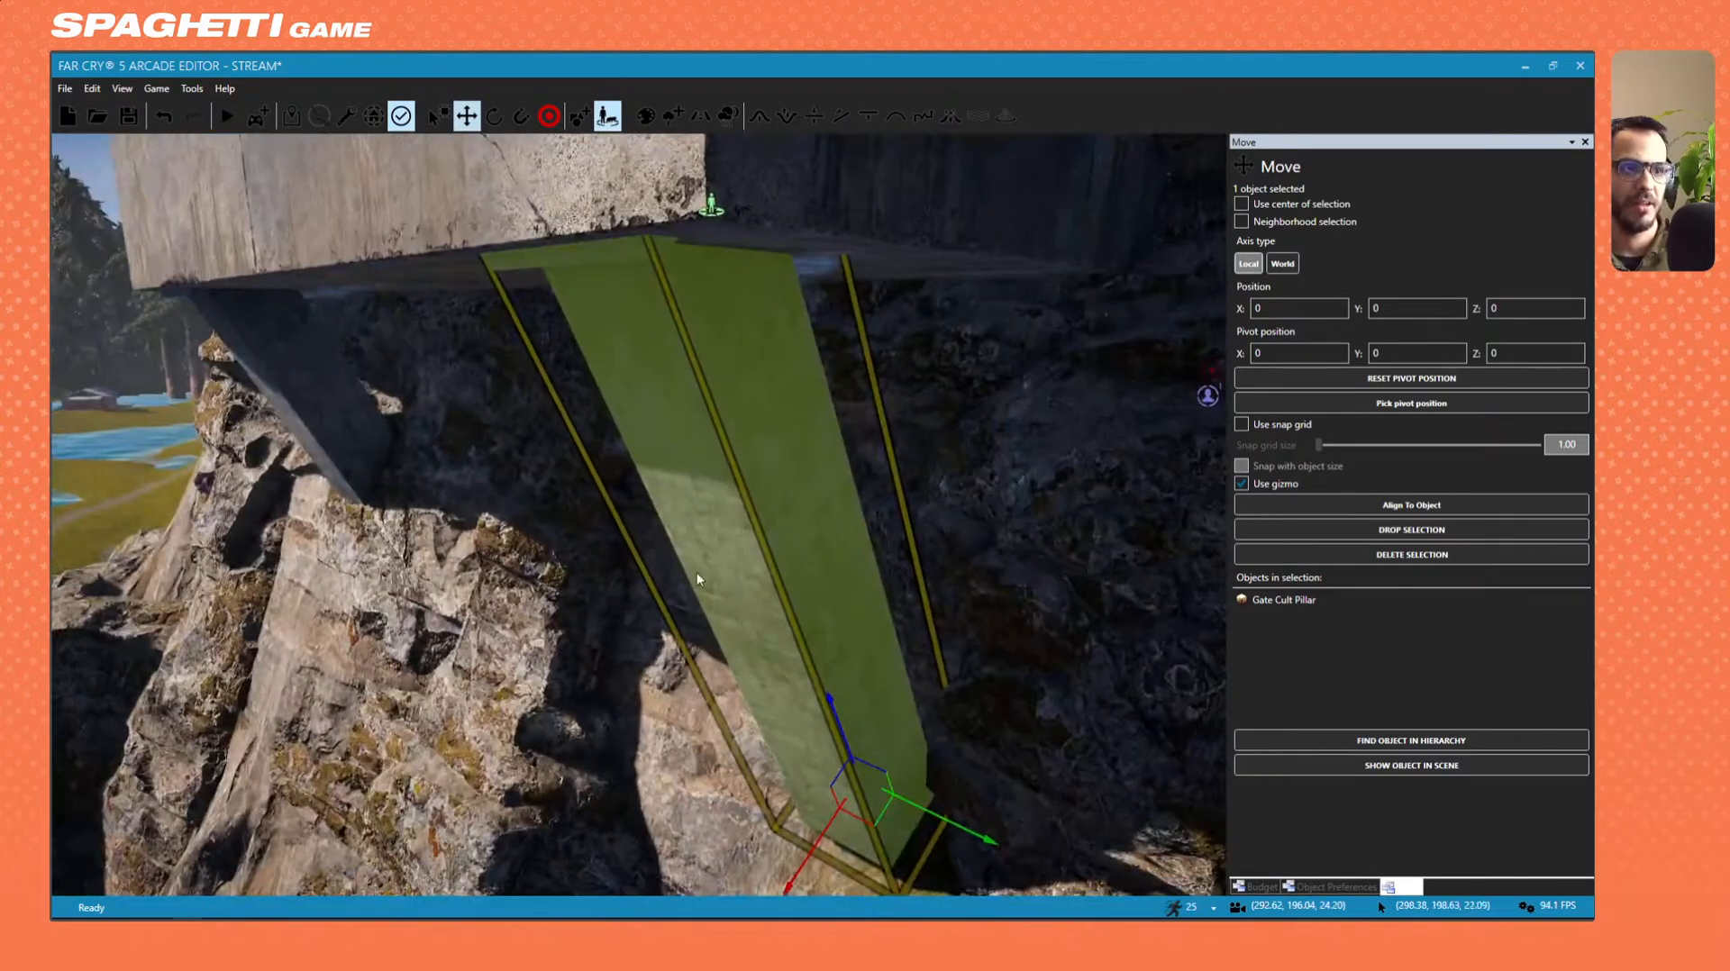
key(d)
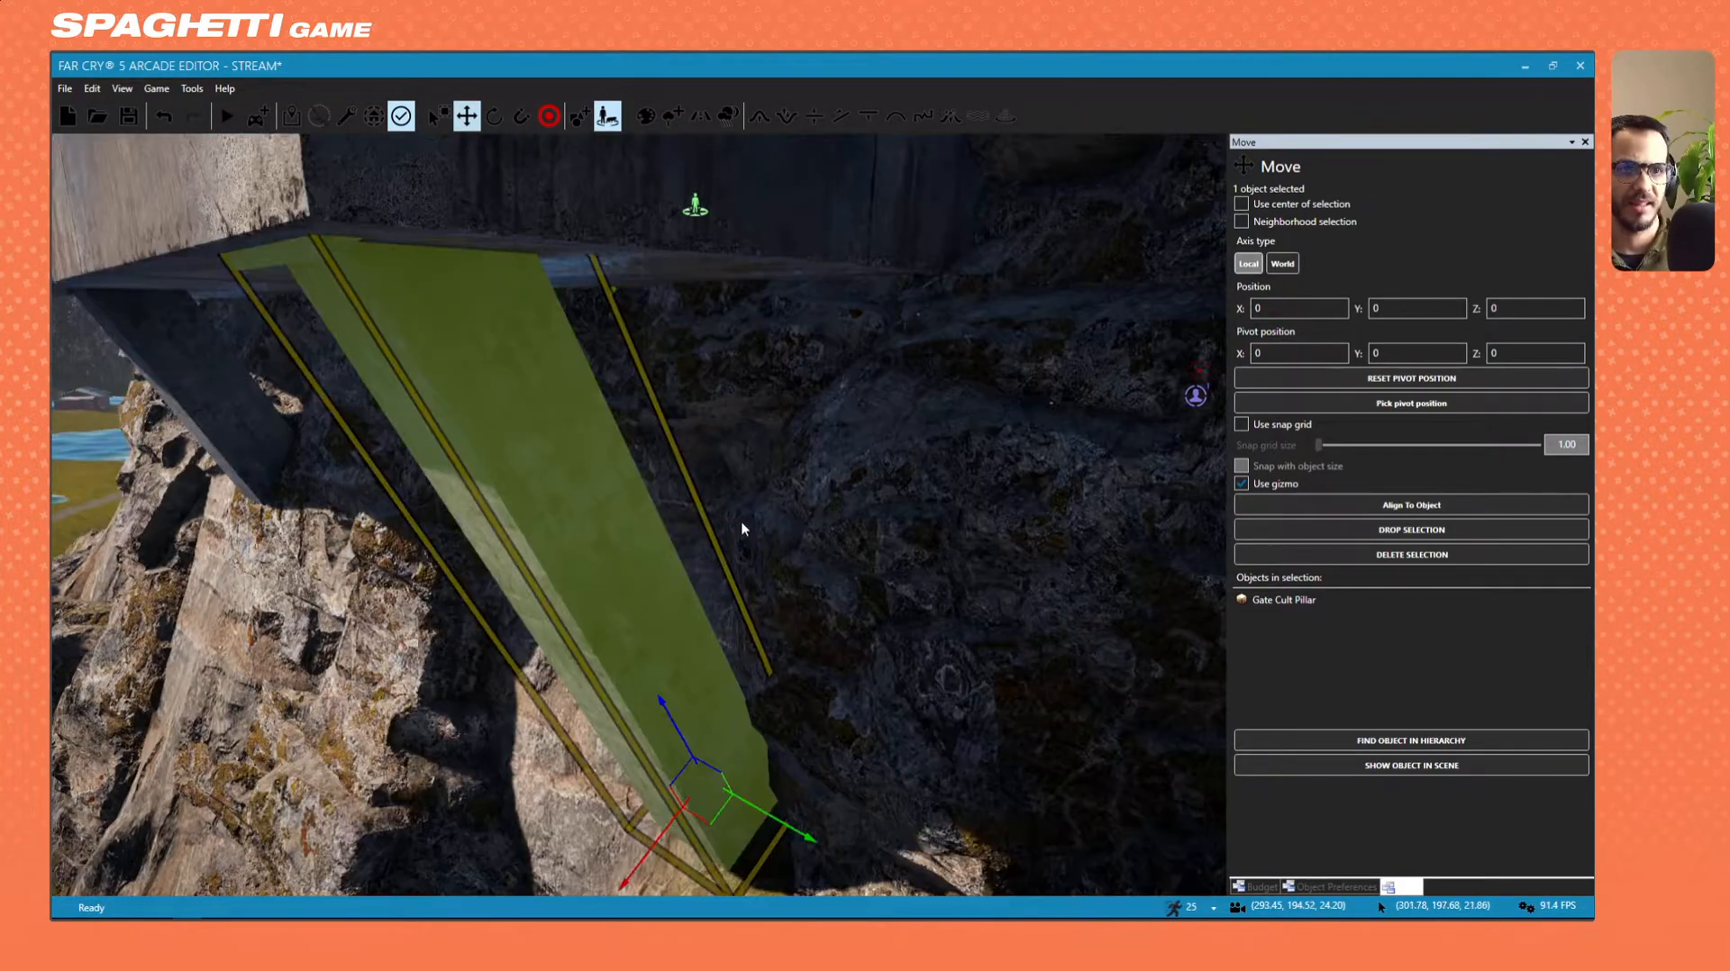
click(731, 523)
key(a)
right_drag(732, 523, 793, 514)
click(787, 517)
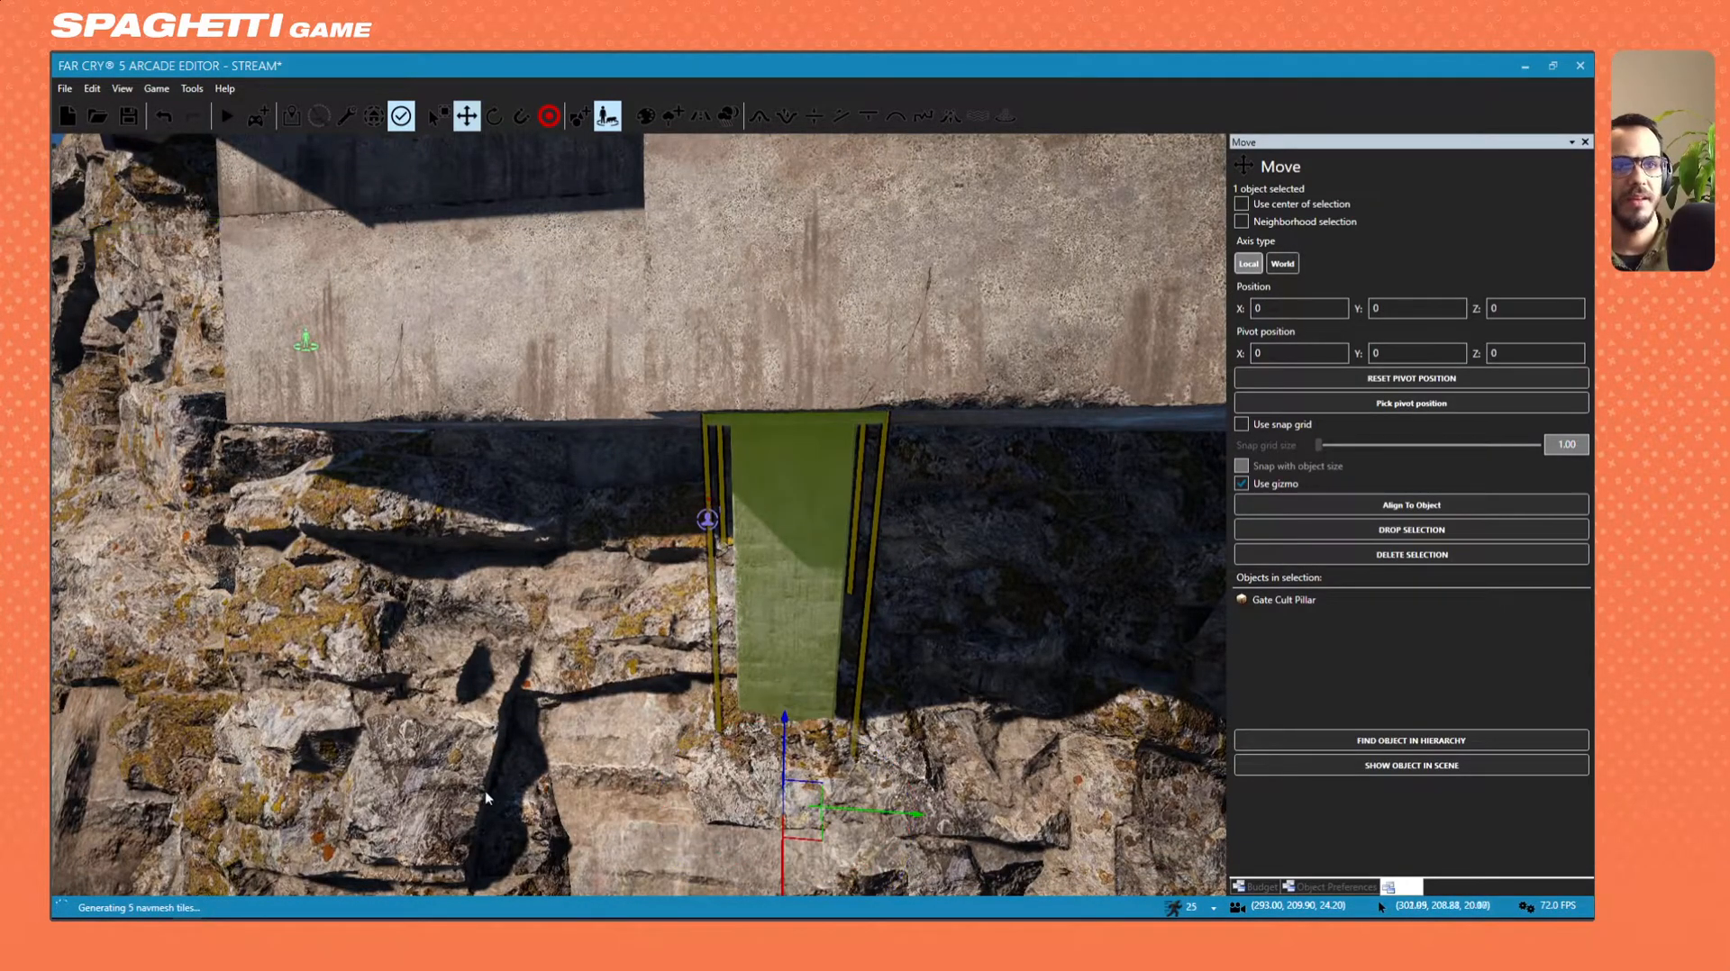
shift+drag(831, 804, 456, 793)
key(a)
right_drag(456, 793, 504, 790)
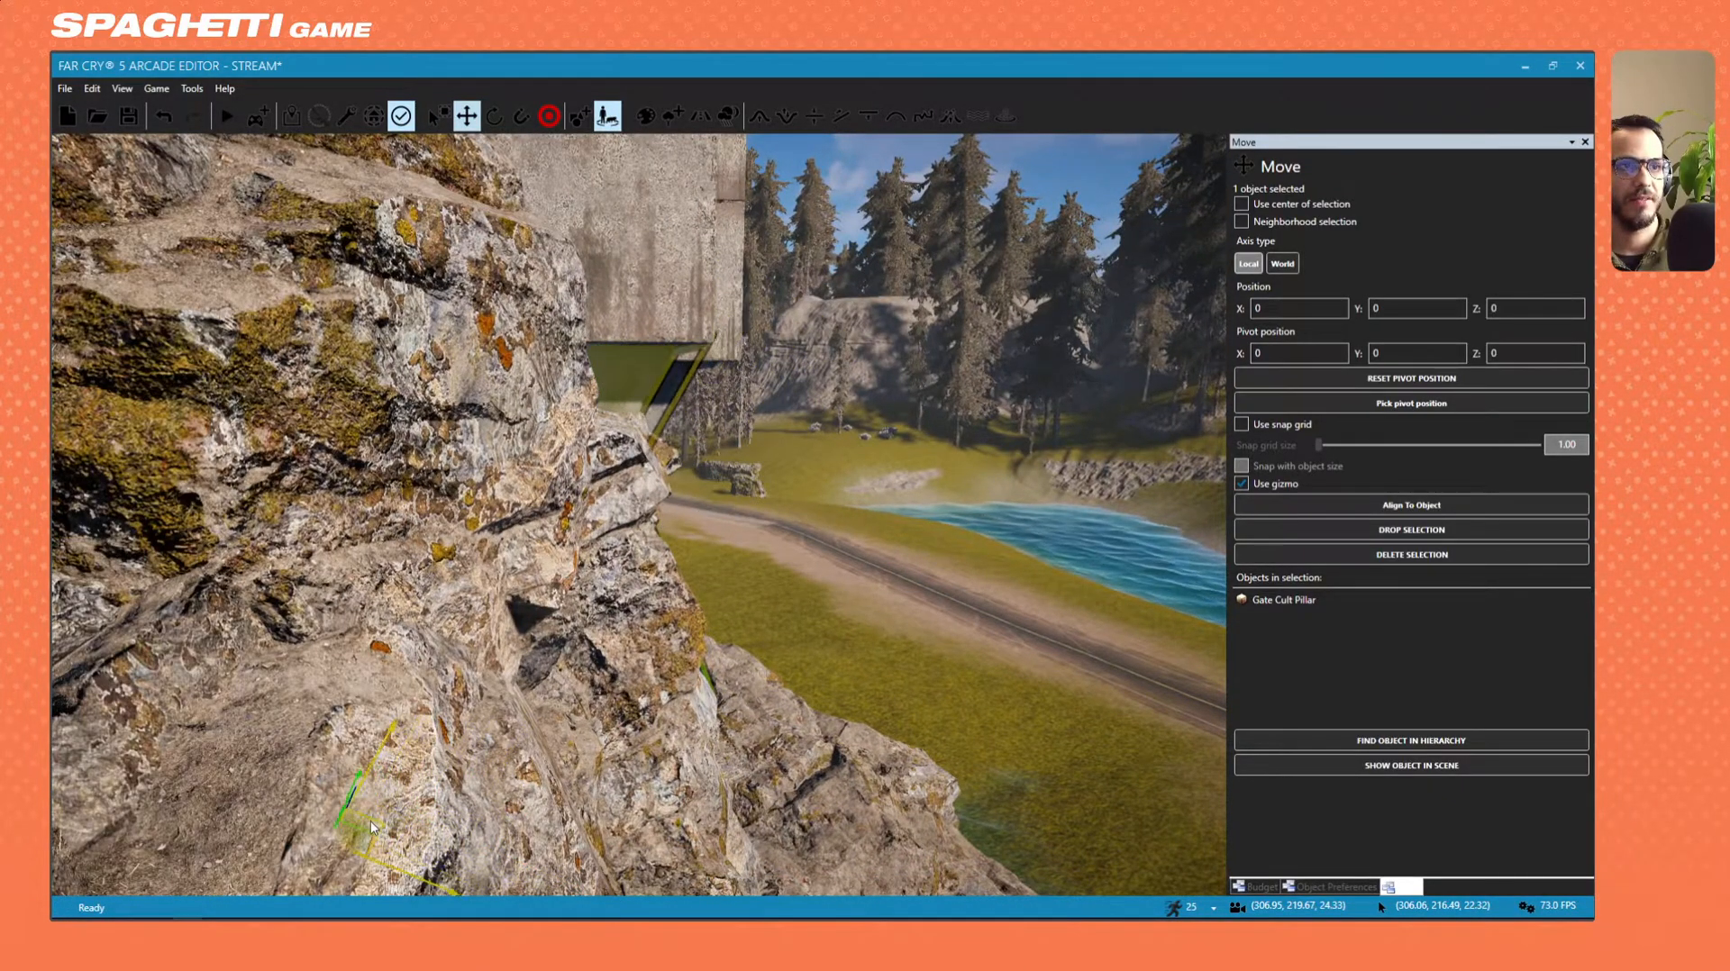
key(d)
right_drag(366, 833, 668, 683)
key(Delete)
Clear the selection and examine the whole outpost and its pillar supports from across the water.
key(d)
key(s)
key(d)
key(w)
key(s)
key(w)
key(Escape)
key(w)
key(a)
key(w)
right_drag(513, 444, 452, 443)
key(s)
right_drag(618, 385, 602, 491)
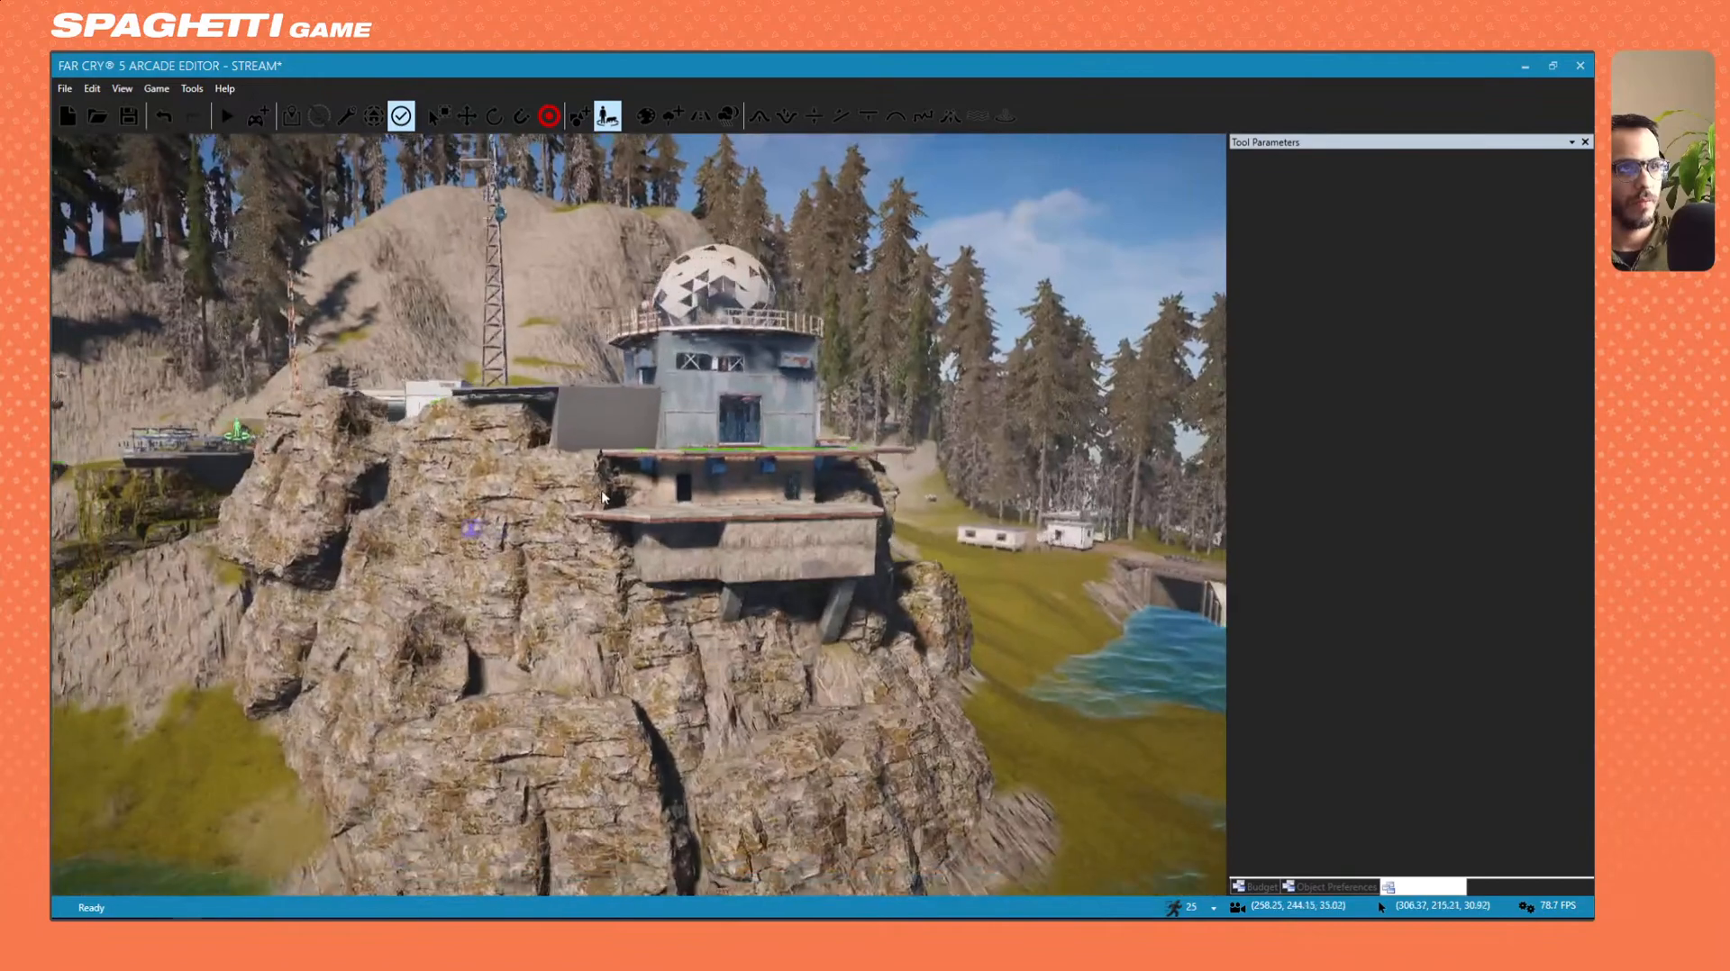
key(d)
right_drag(624, 420, 628, 429)
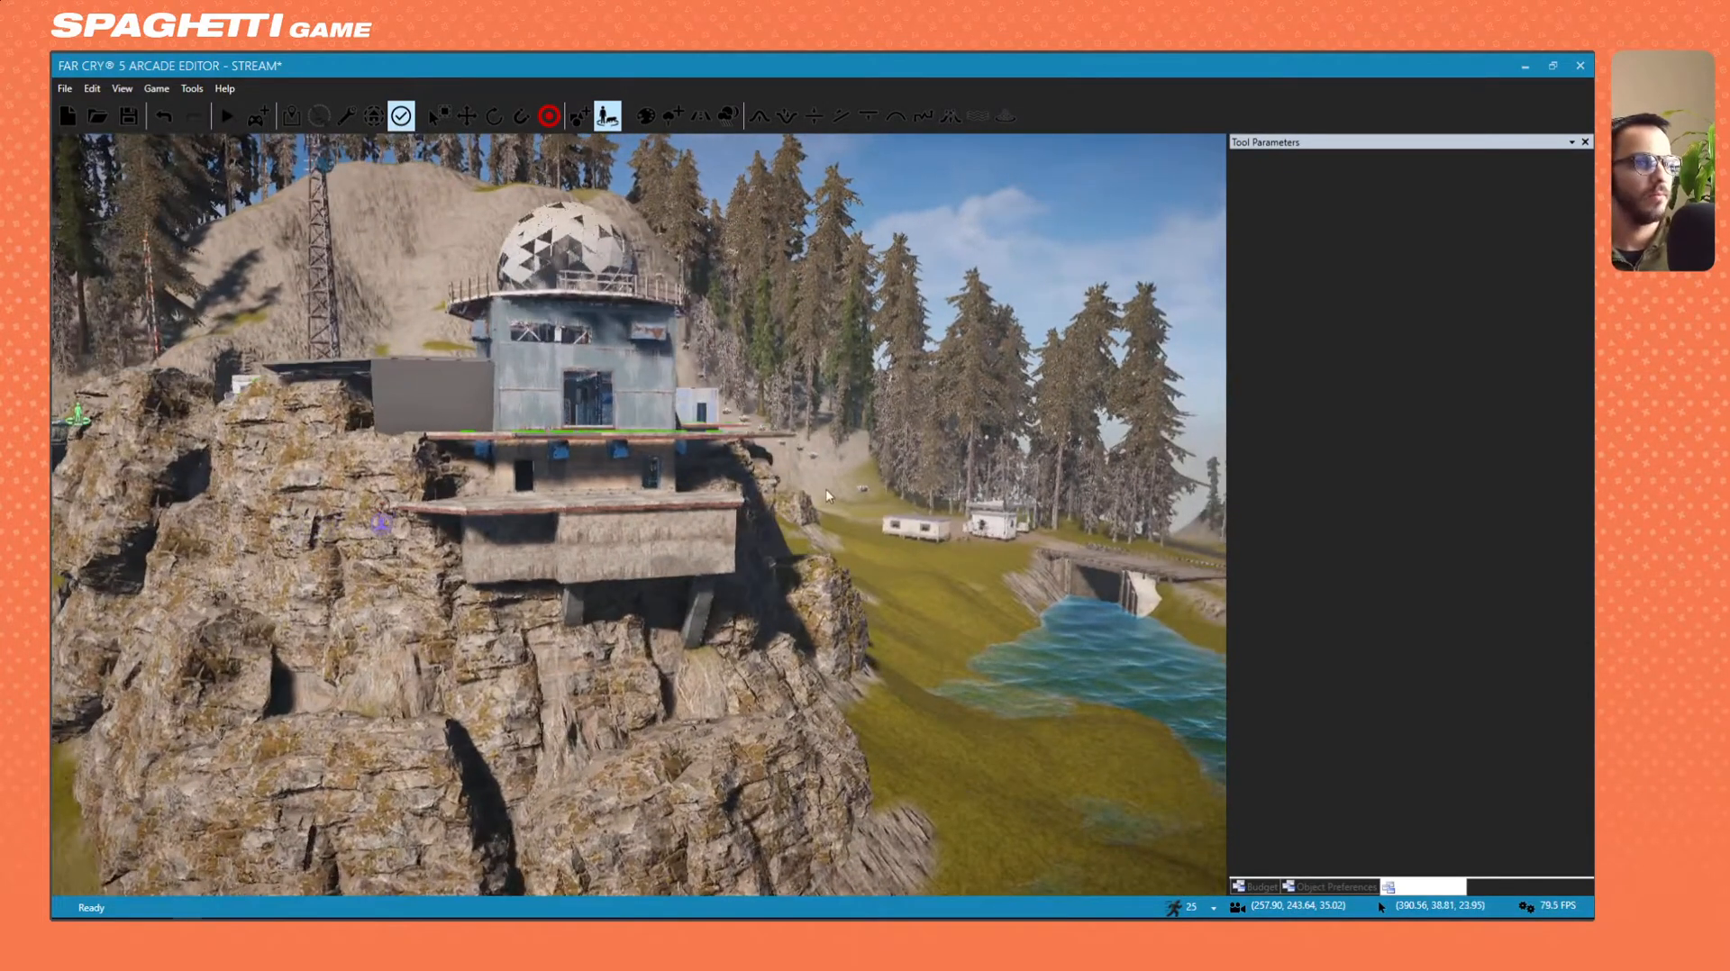
key(d)
right_drag(827, 496, 758, 504)
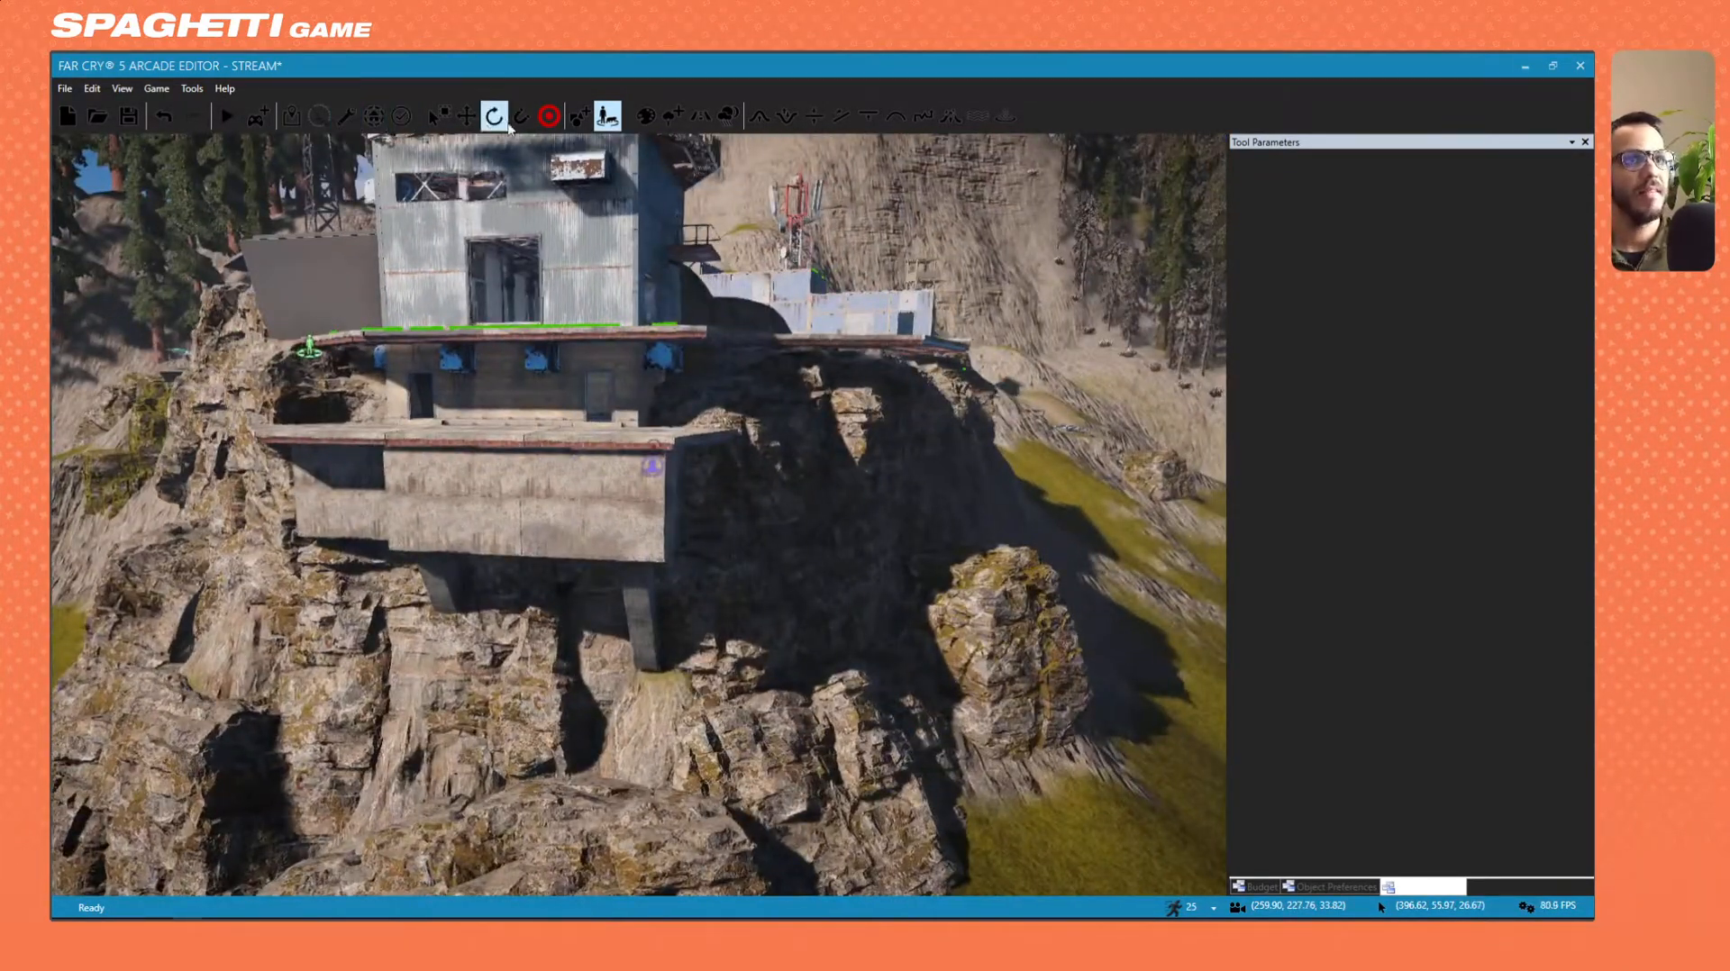
Sample the ground height near the cliff foot with Terrain Set to Height, try flattening the terrain there, and undo it.
click(863, 125)
key(d)
right_drag(712, 450, 579, 599)
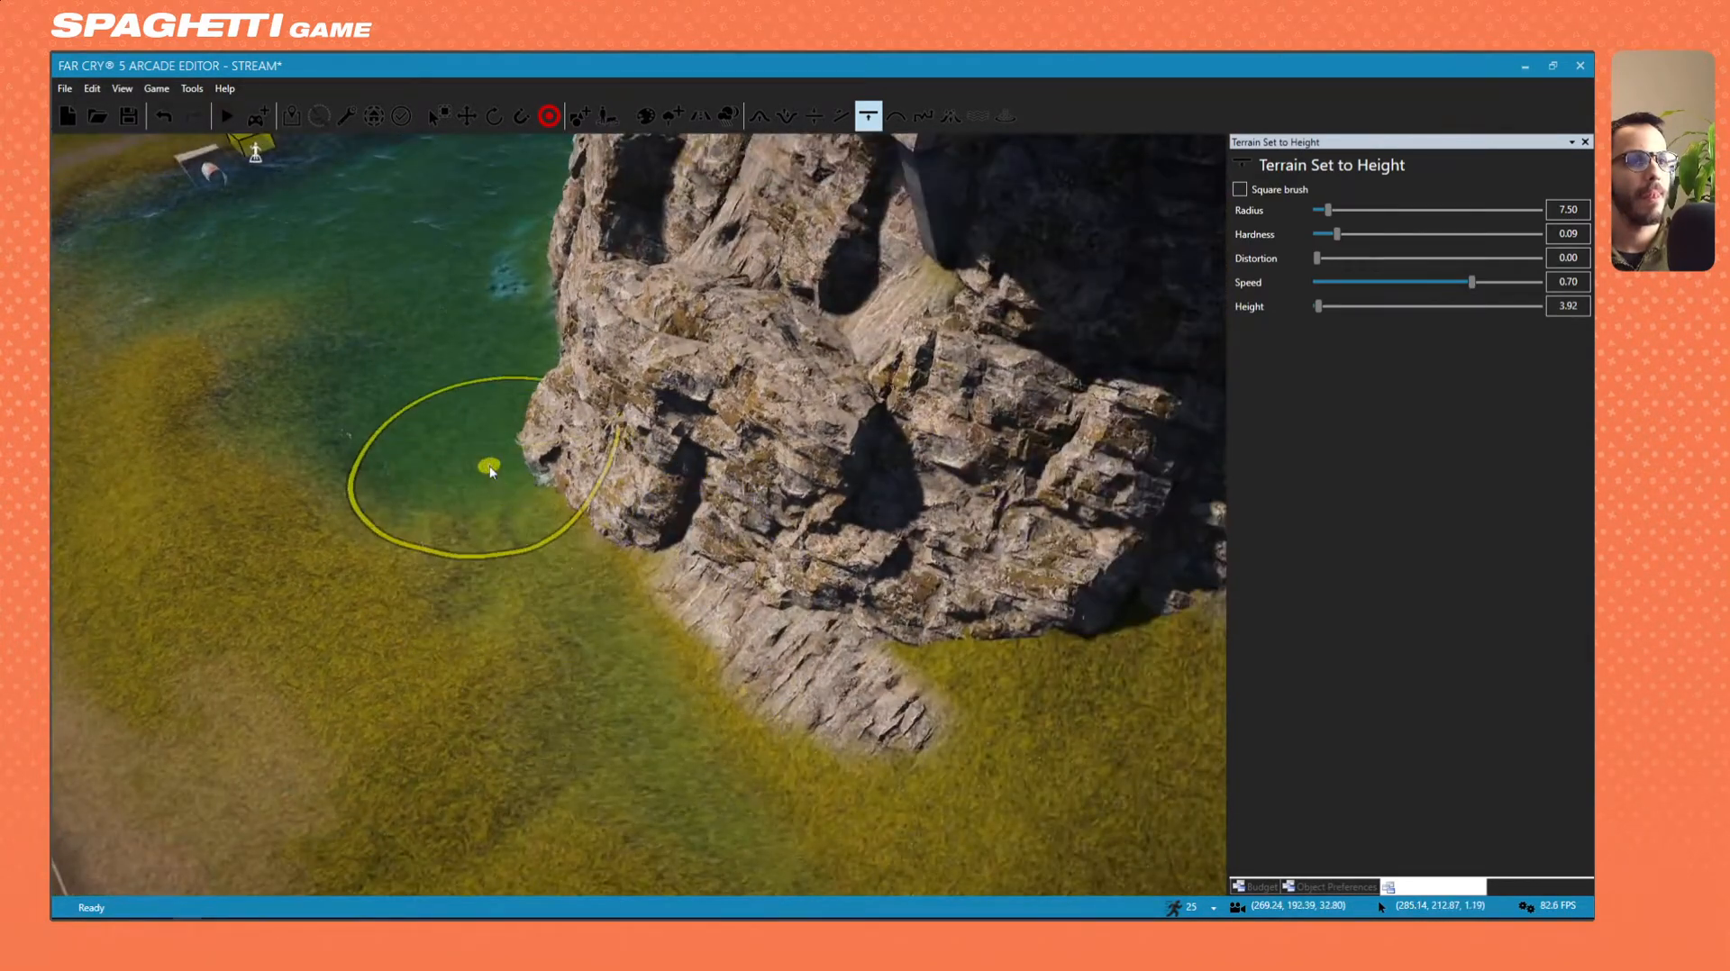
ctrl+click(492, 466)
key(d)
key(s)
mouse_move(630, 488)
right_down()
mouse_move(569, 501)
mouse_move(586, 562)
mouse_move(550, 580)
right_up()
click(569, 501)
key(ctrl+z)
Try flattening the terrain beneath the outpost's cliff rocks at height 0.84, and undo the brush strokes.
key(w)
key(a)
key(a)
key(s)
mouse_move(550, 580)
mouse_down()
mouse_move(662, 549)
mouse_move(644, 567)
mouse_move(591, 584)
mouse_move(640, 530)
mouse_up()
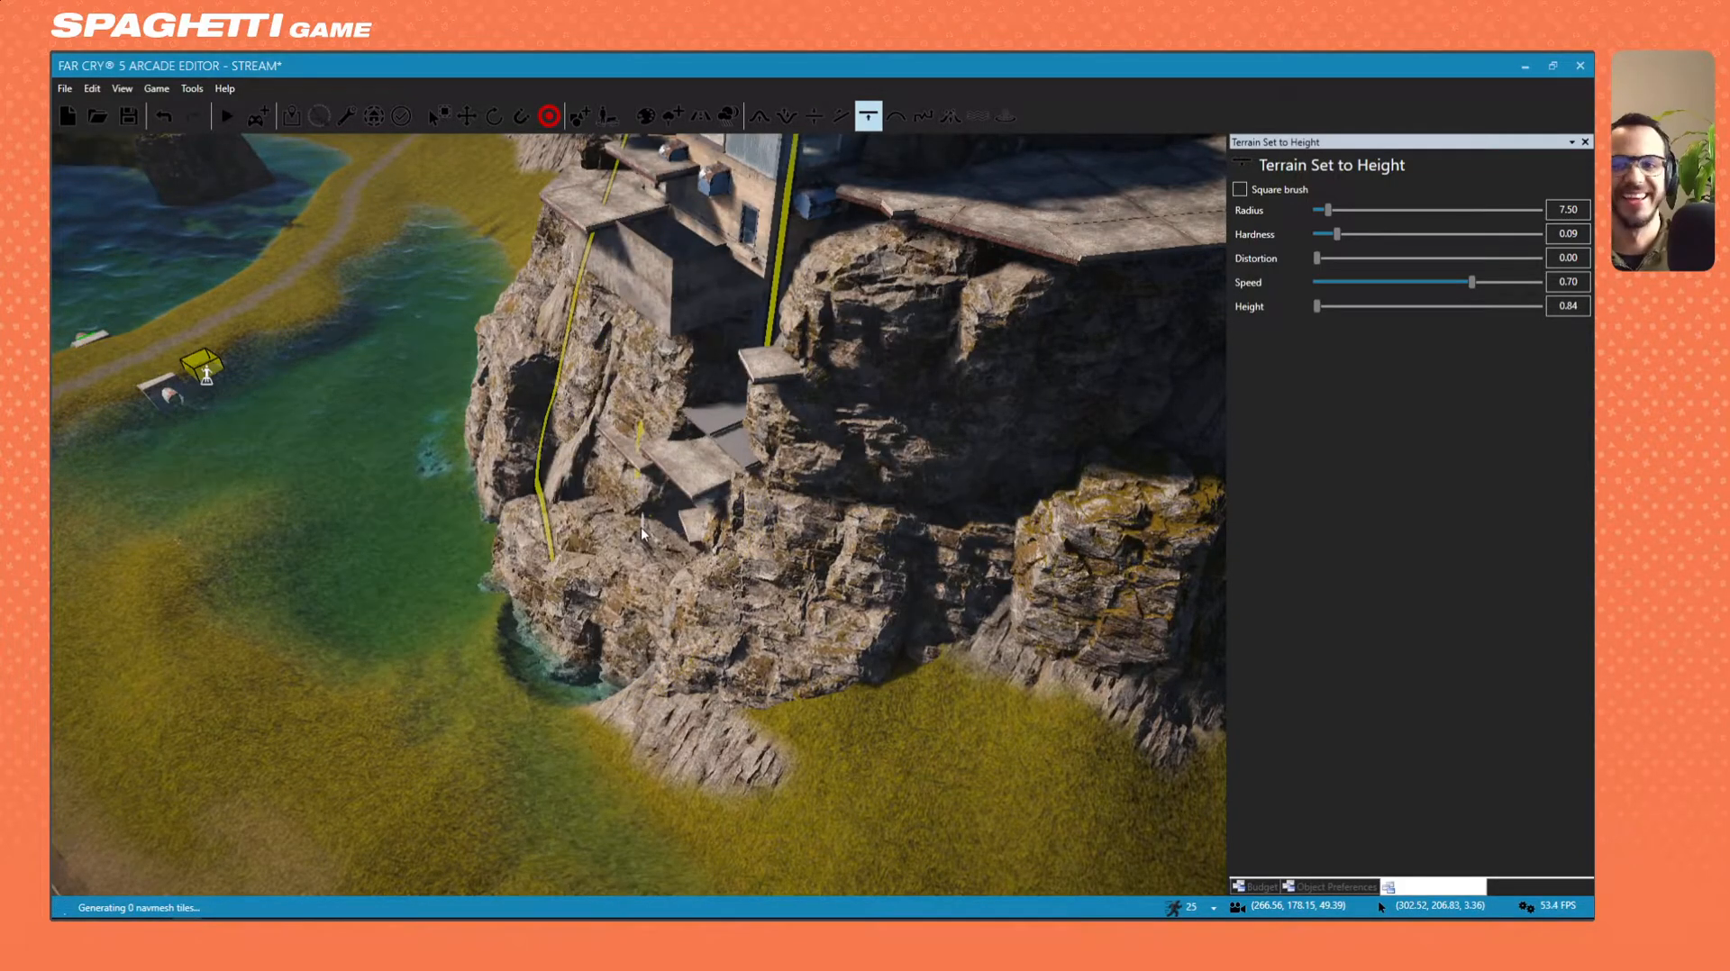
key(ctrl+z)
key(s)
mouse_move(637, 551)
right_down()
mouse_move(612, 638)
mouse_move(610, 610)
right_up()
key(a)
mouse_move(610, 609)
mouse_down()
mouse_move(565, 724)
mouse_move(502, 721)
mouse_move(590, 751)
mouse_move(560, 721)
mouse_move(523, 720)
mouse_move(540, 725)
mouse_move(530, 744)
mouse_move(527, 725)
mouse_move(555, 721)
mouse_up()
key(ctrl+z)
key(ctrl+z)
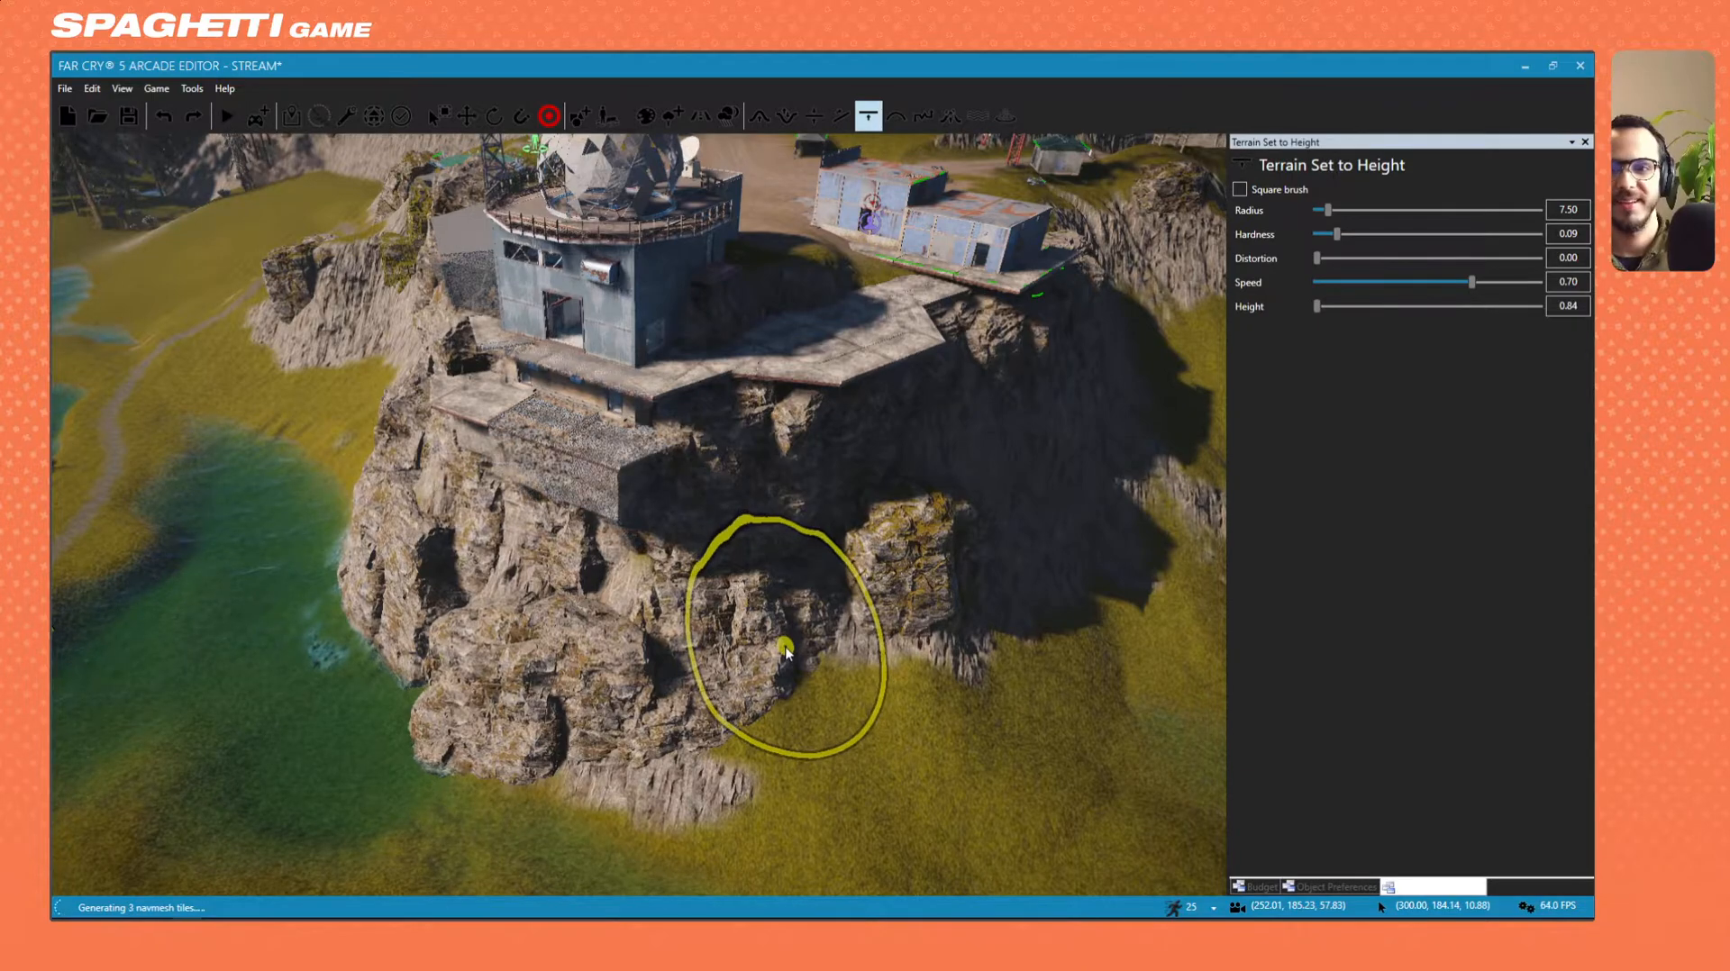
Try Terrain Set to Height at 0.55 on the cliff below the concrete room, and undo the changes.
key(w)
mouse_move(785, 646)
right_down()
mouse_move(949, 661)
mouse_move(880, 726)
mouse_move(772, 675)
right_up()
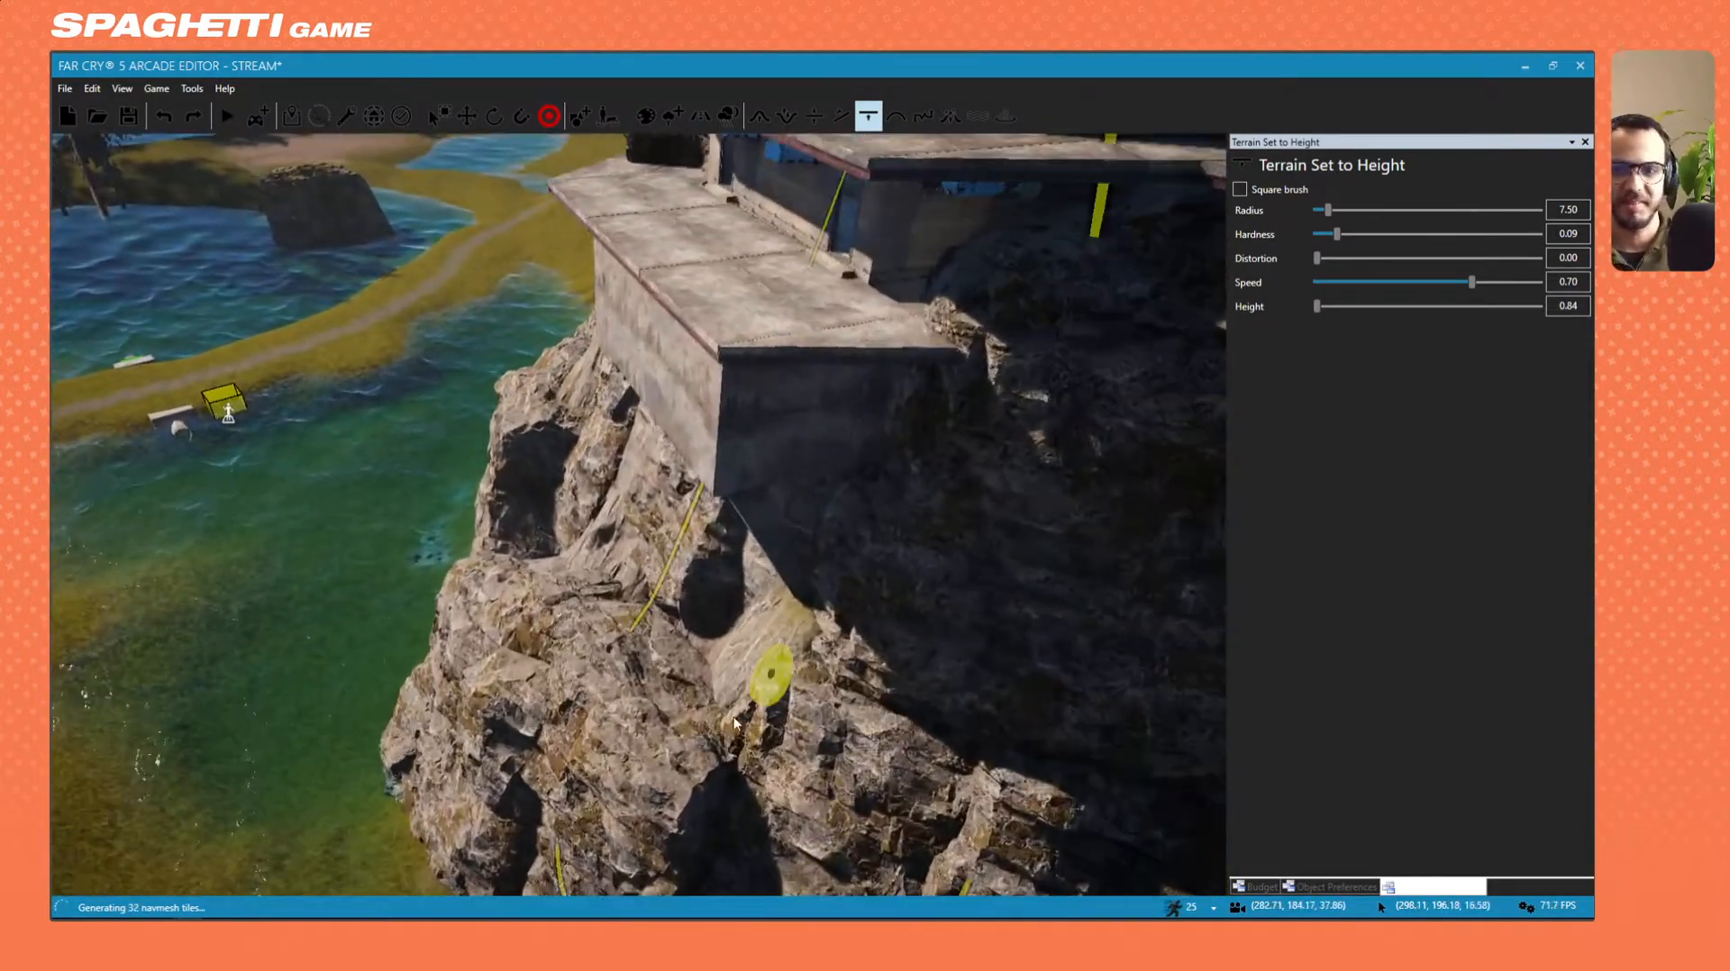
mouse_move(659, 638)
right_down()
mouse_move(733, 591)
mouse_move(1108, 587)
mouse_move(1058, 552)
mouse_move(583, 658)
mouse_move(396, 725)
mouse_move(483, 631)
right_up()
key(a)
key(s)
key(d)
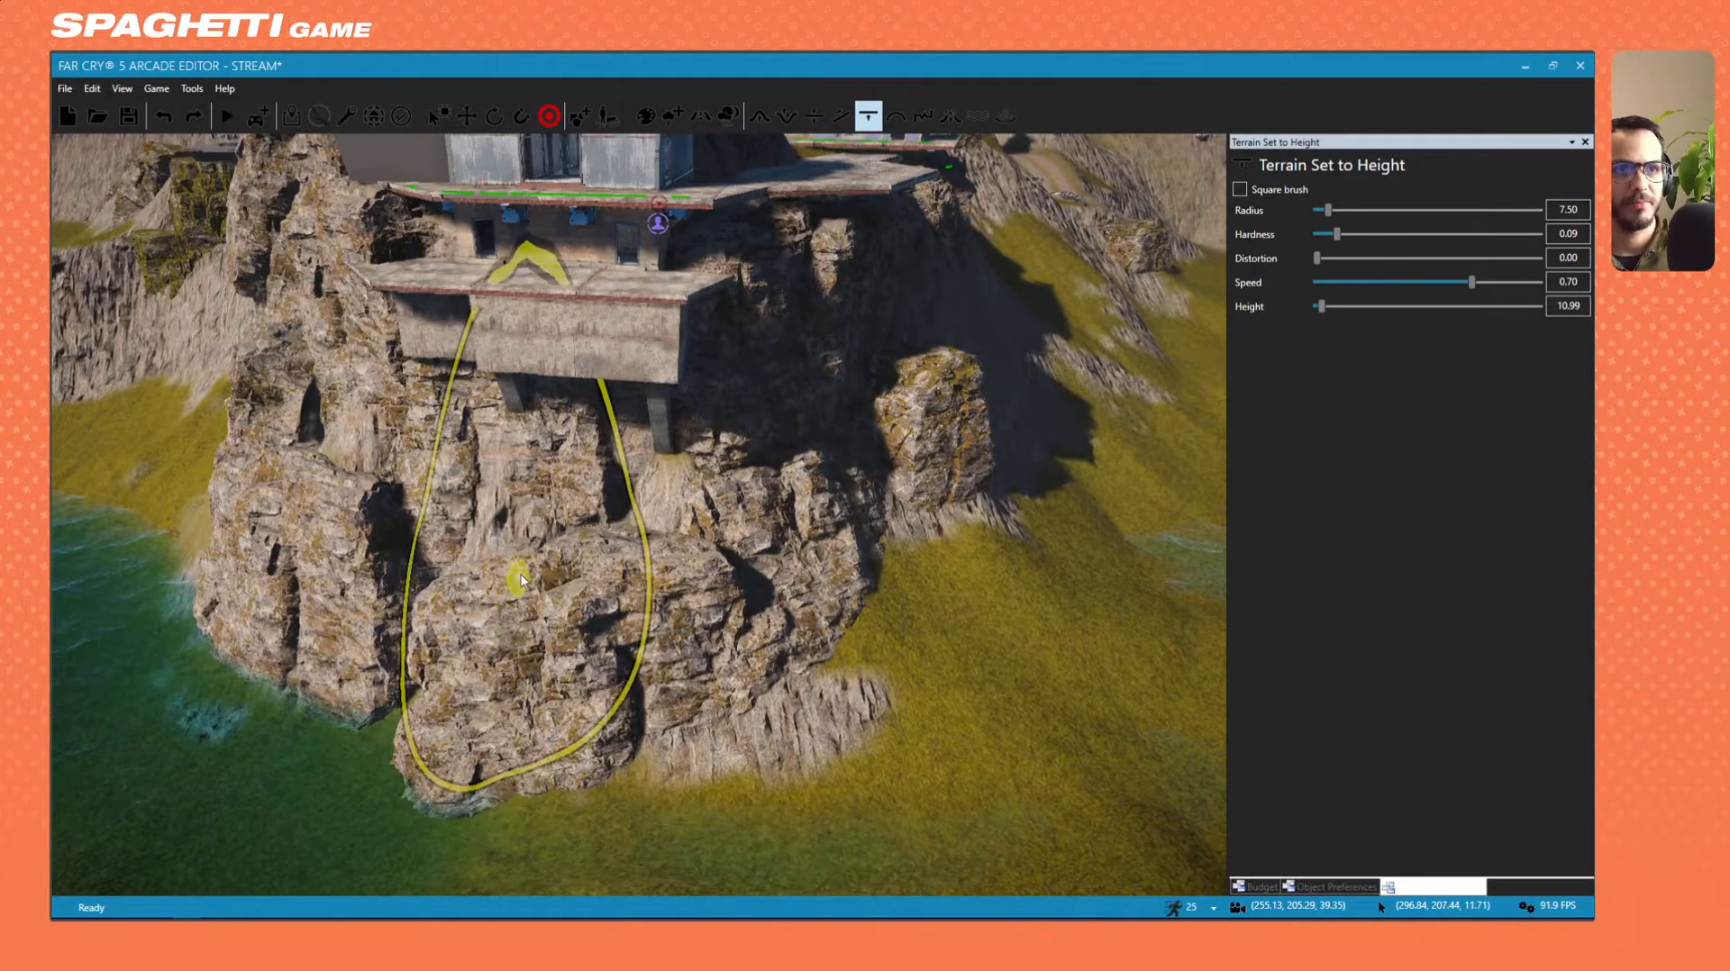
right_drag(564, 705, 606, 664)
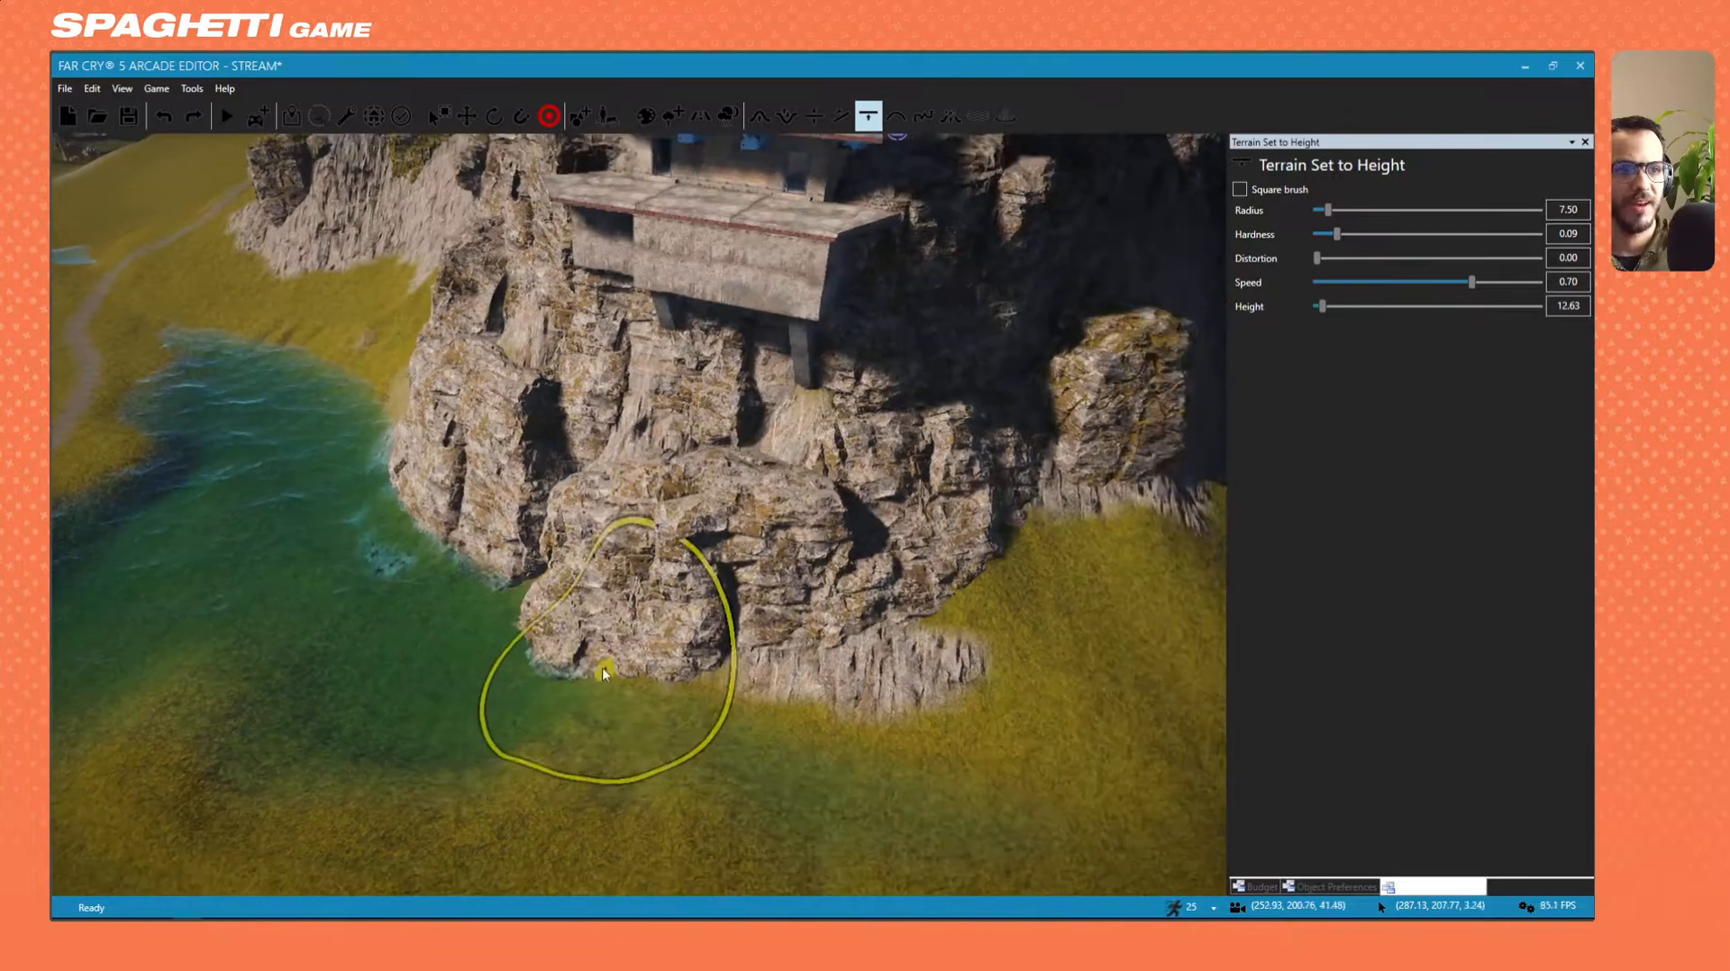
click(604, 662)
key(ctrl+z)
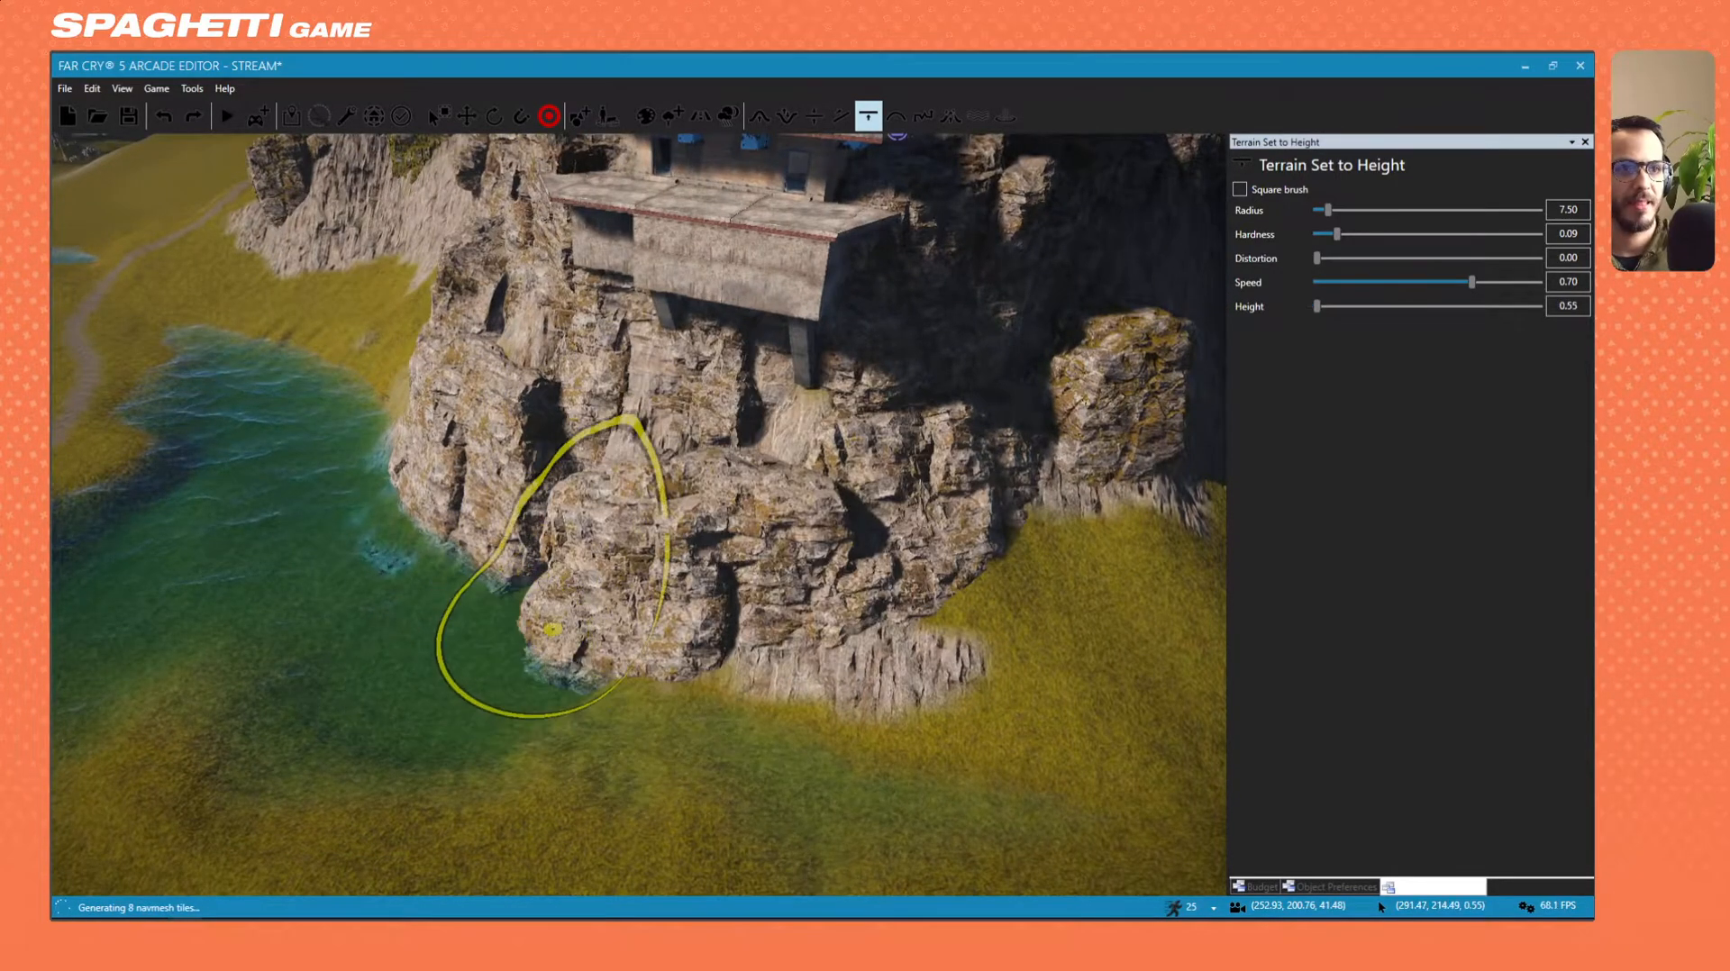
click(639, 559)
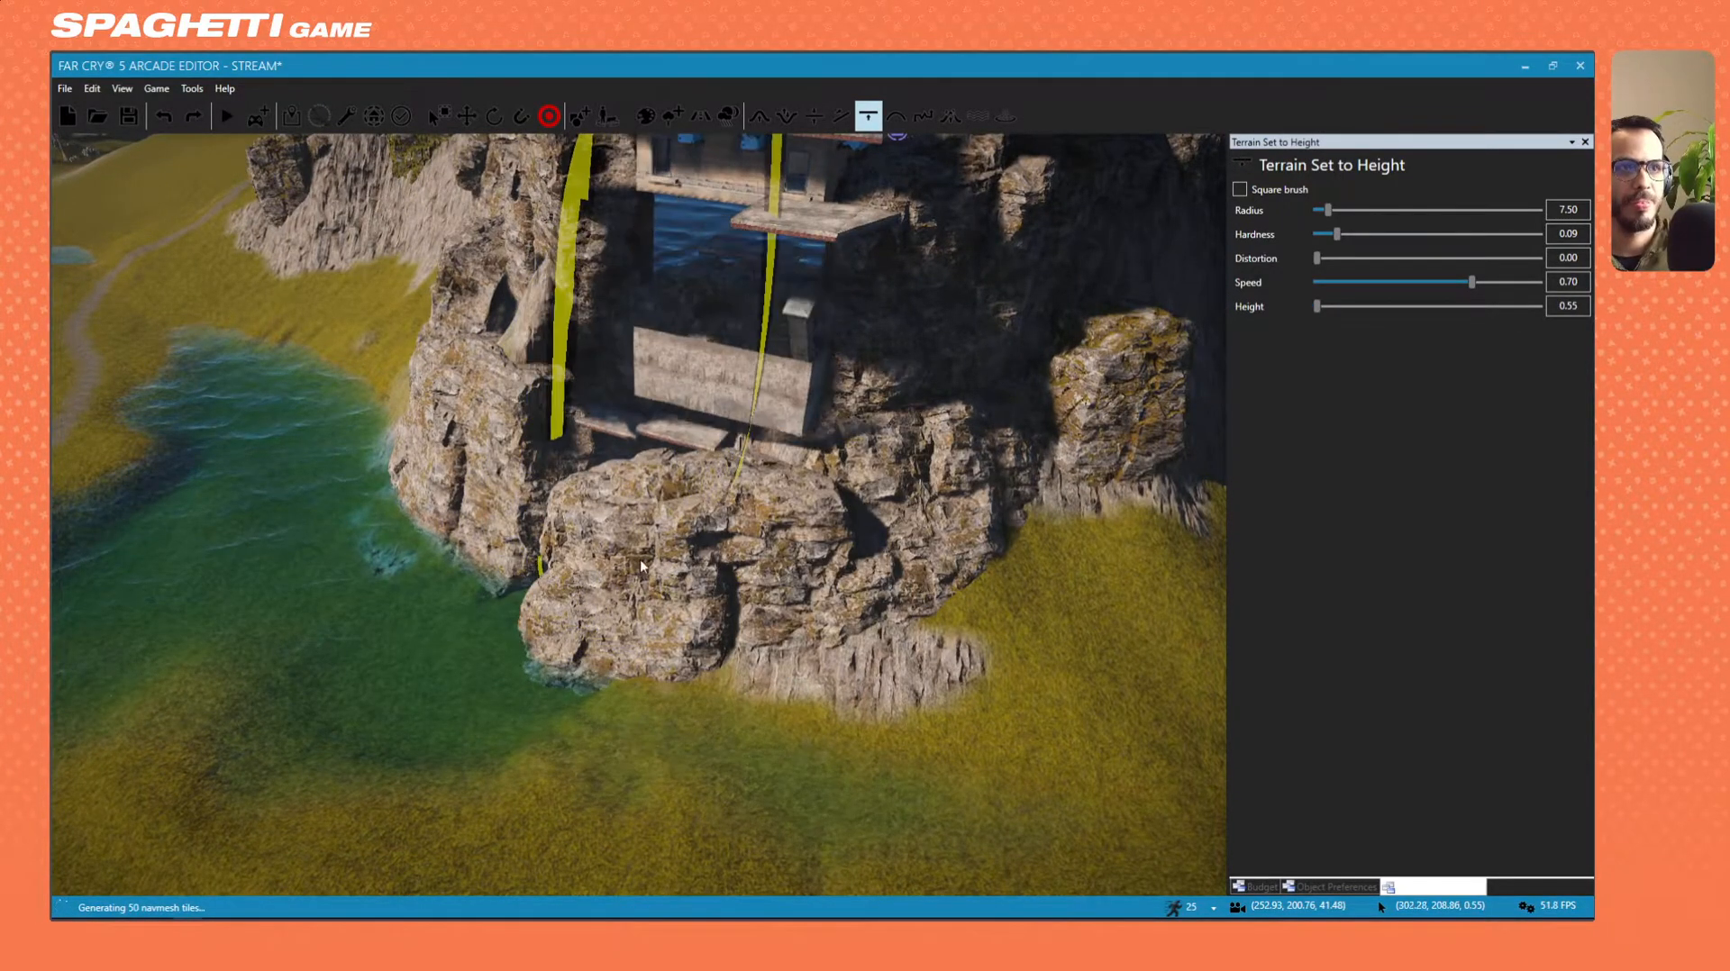
key(ctrl+z)
Leave terrain sculpting and examine the pillar supports and surrounding cliff up close and from a distance.
key(d)
right_drag(683, 605, 631, 532)
key(w)
right_drag(747, 509, 948, 453)
key(w)
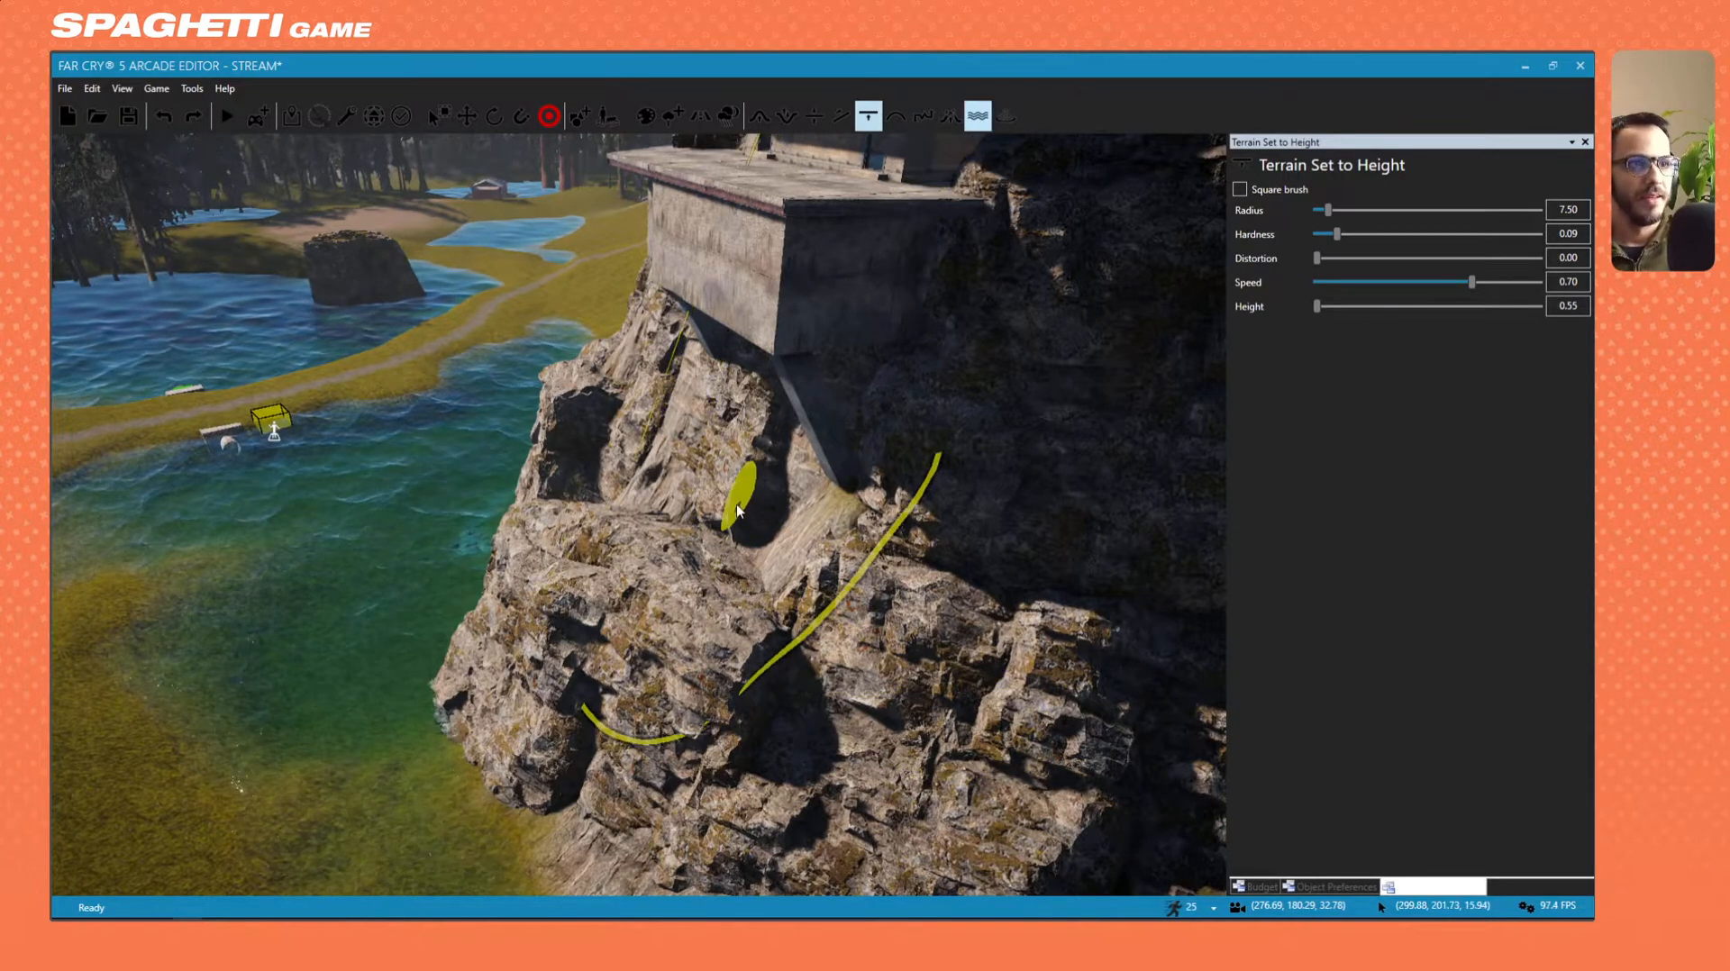
key(Escape)
key(s)
key(w)
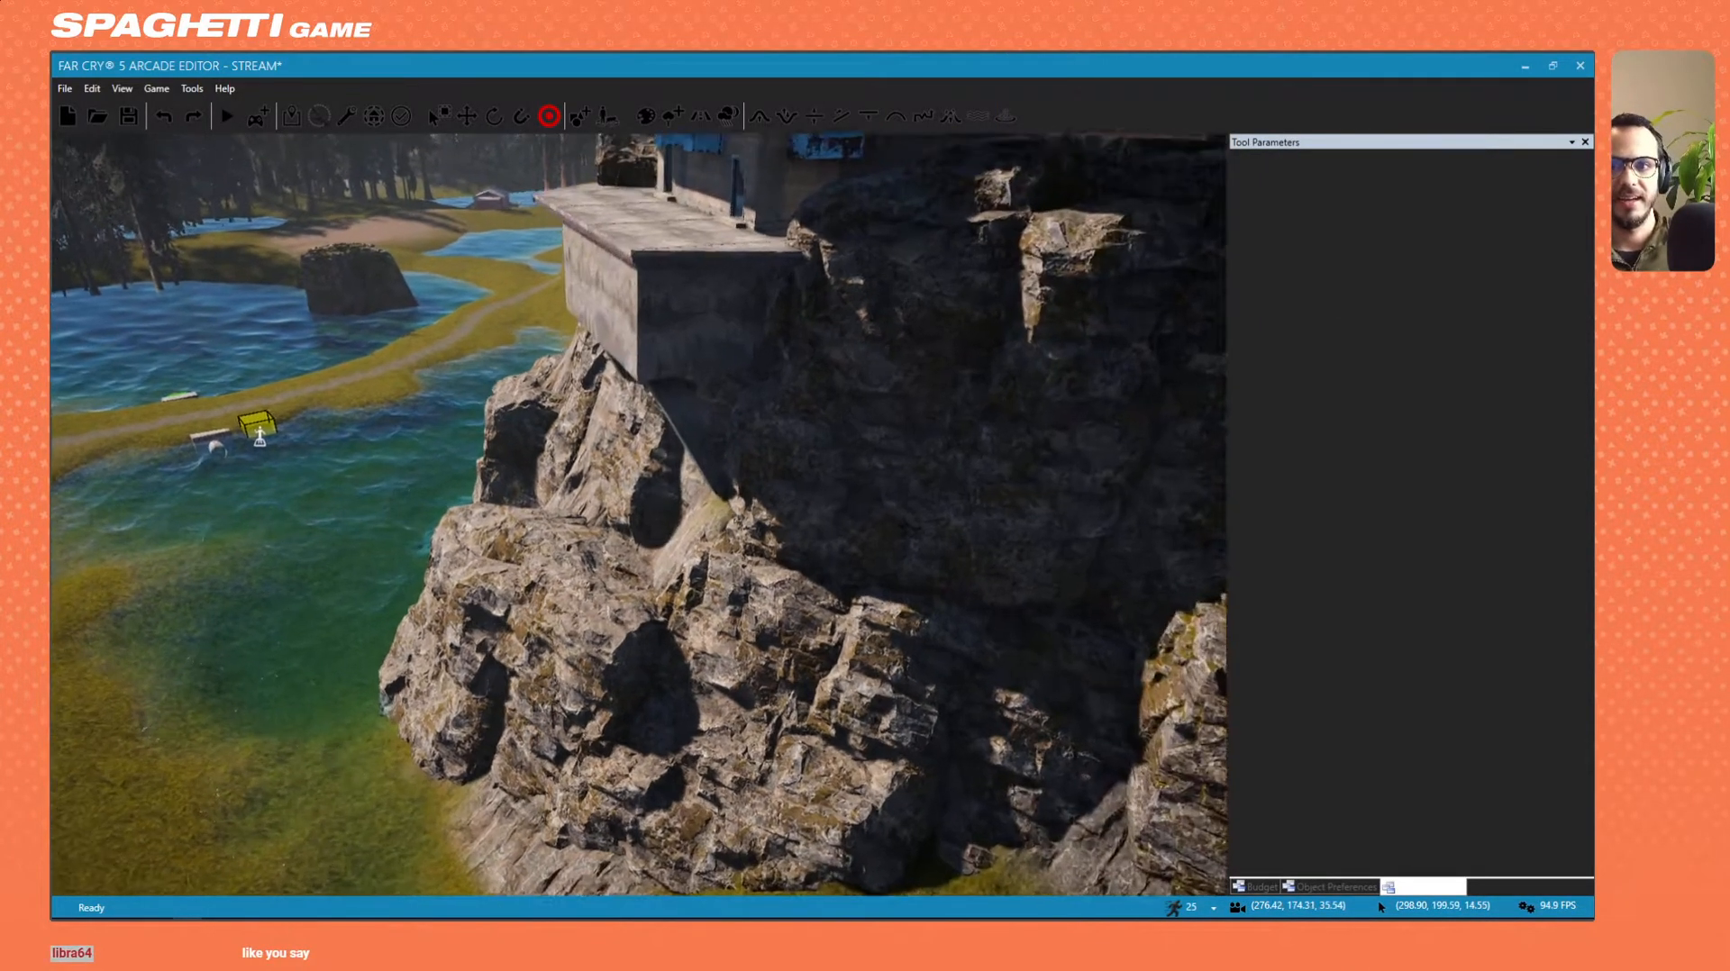
key(w)
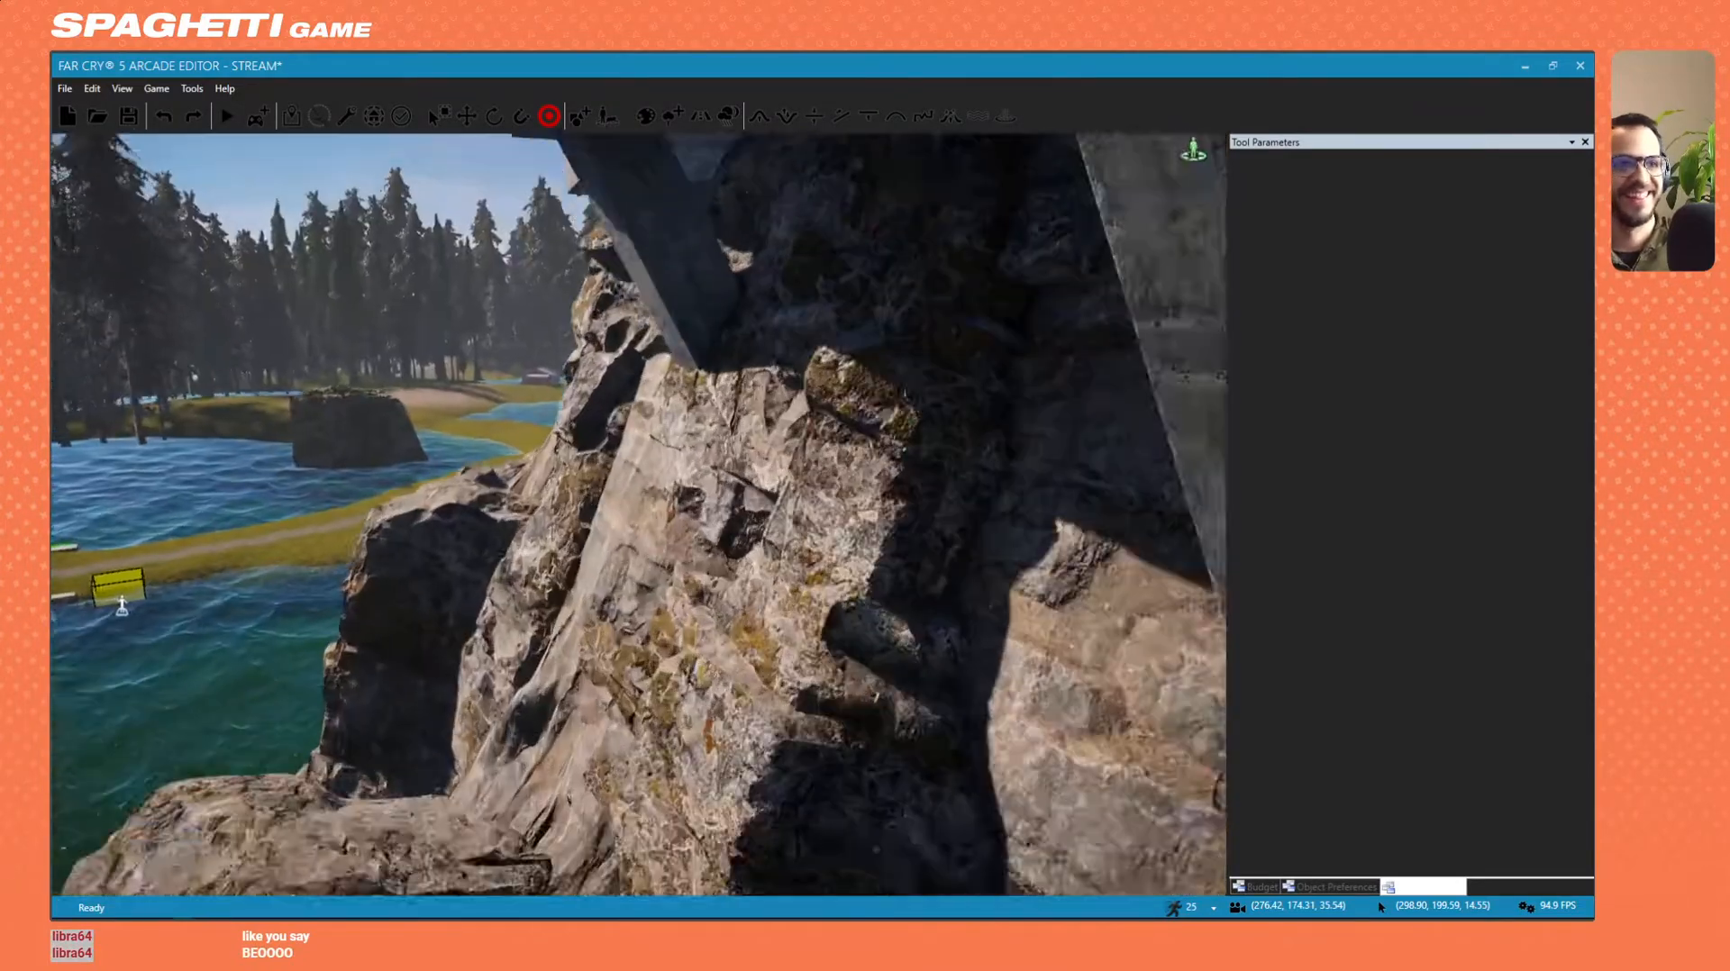
key(s)
key(s)
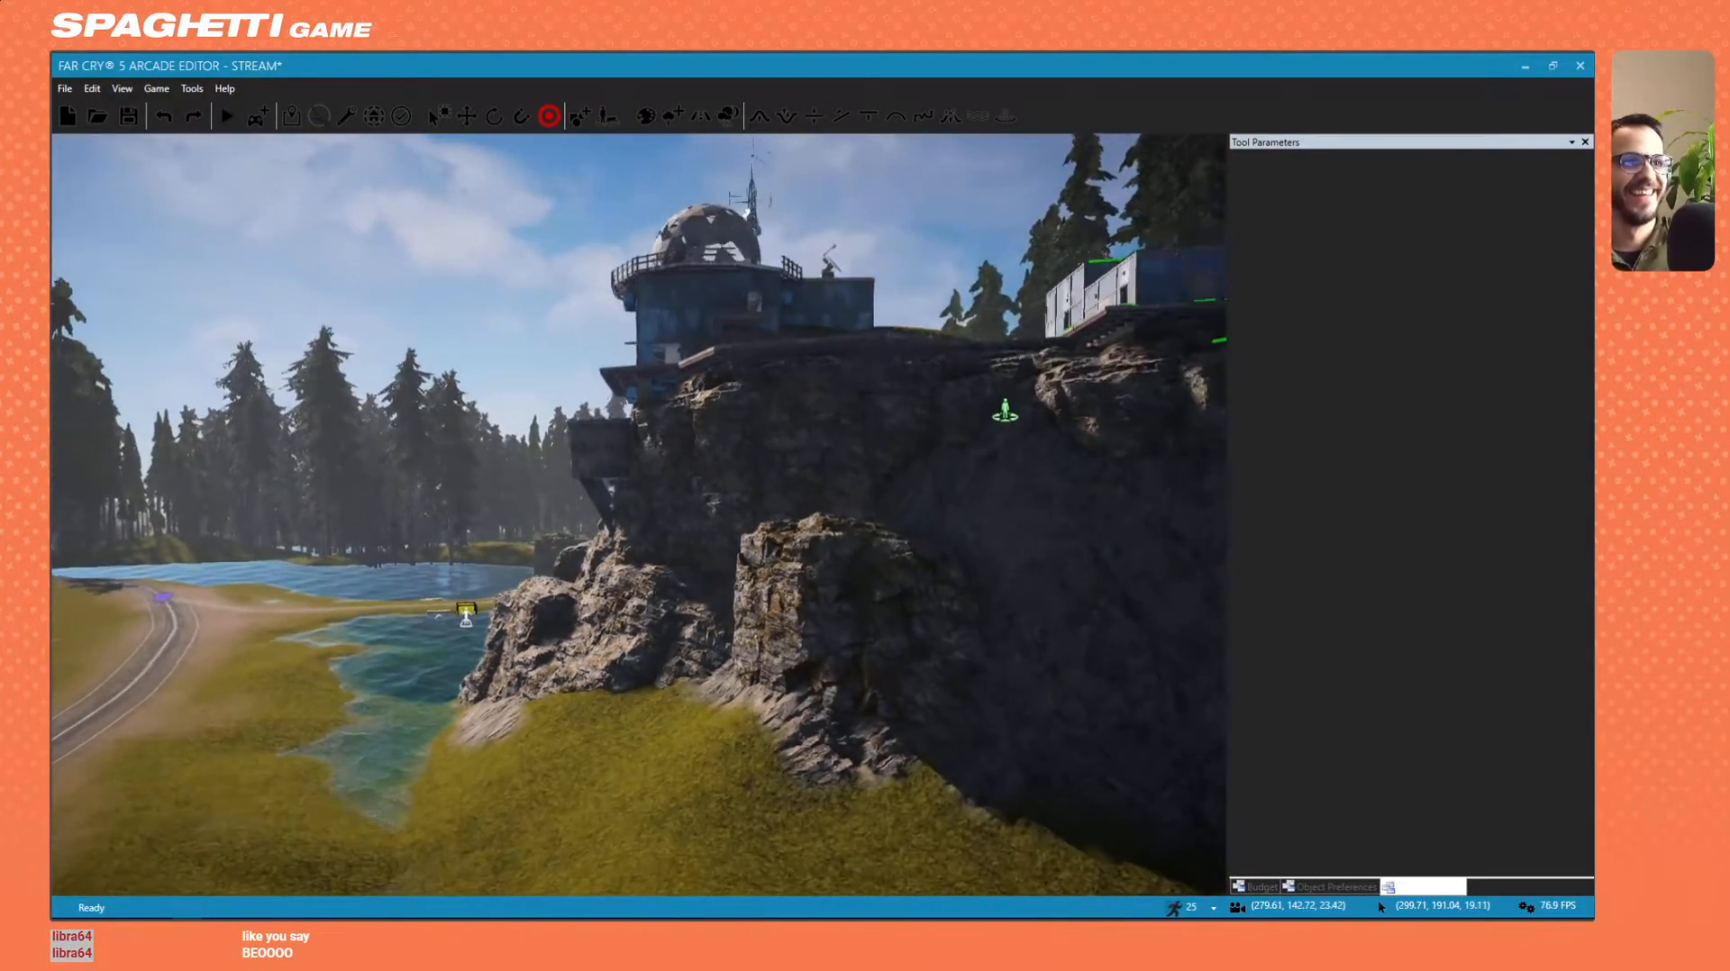
key(w)
key(w)
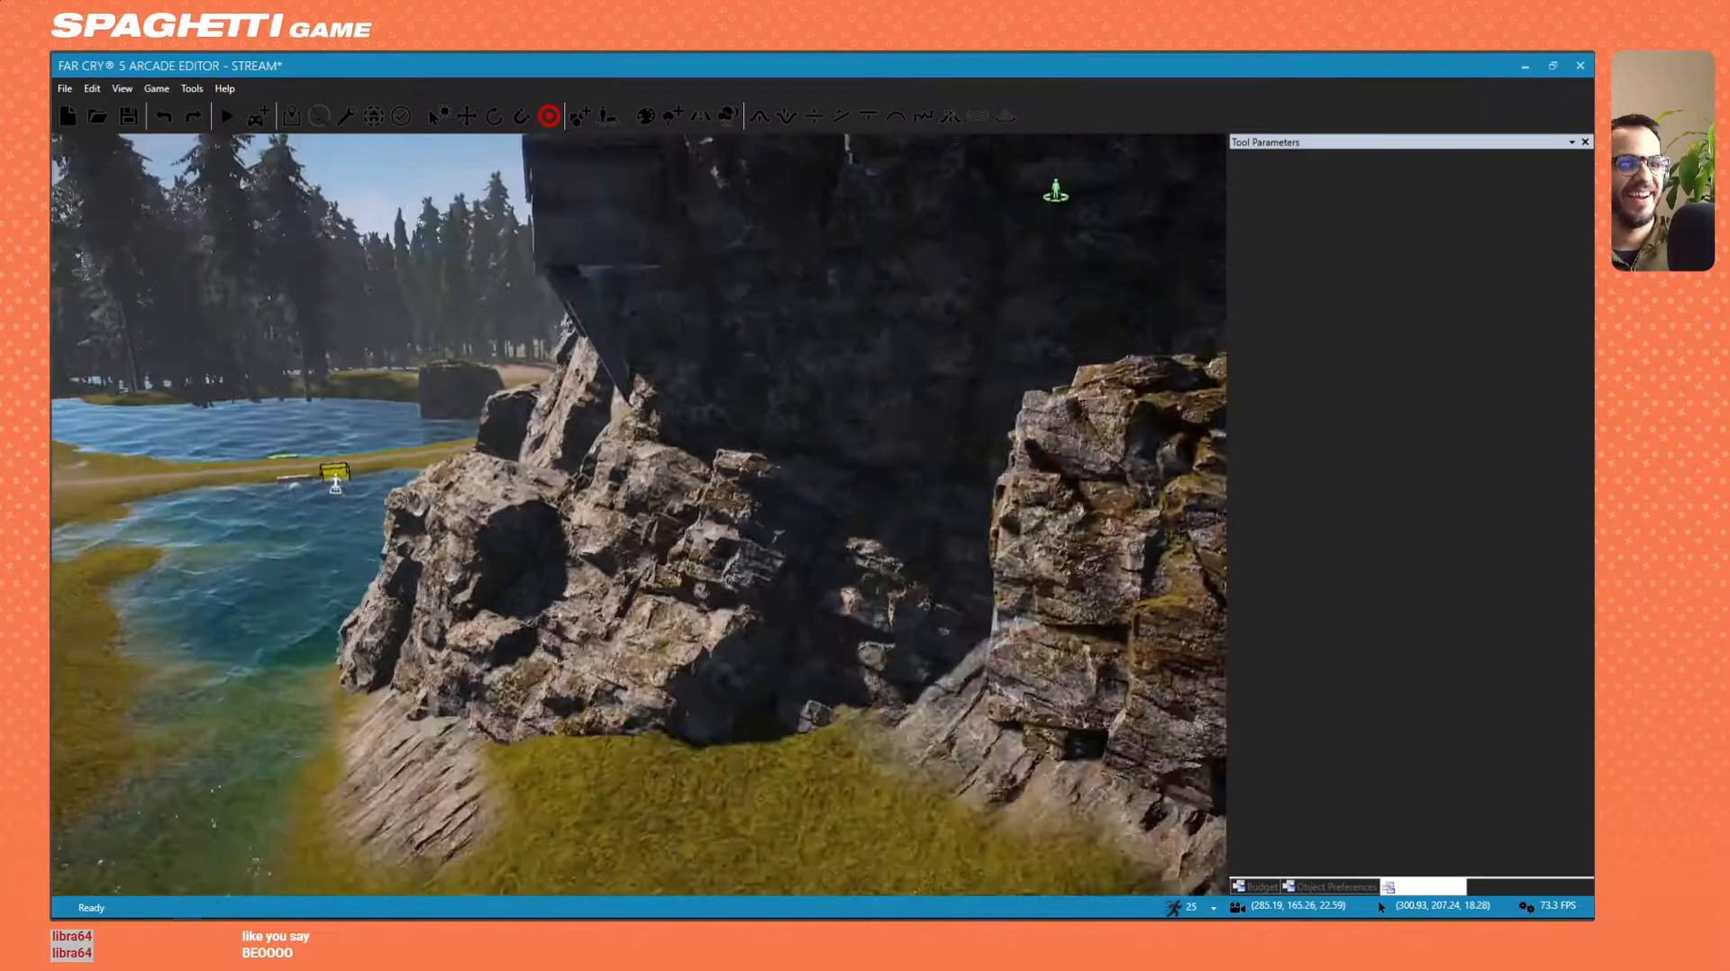
key(s)
key(w)
key(w)
key(a)
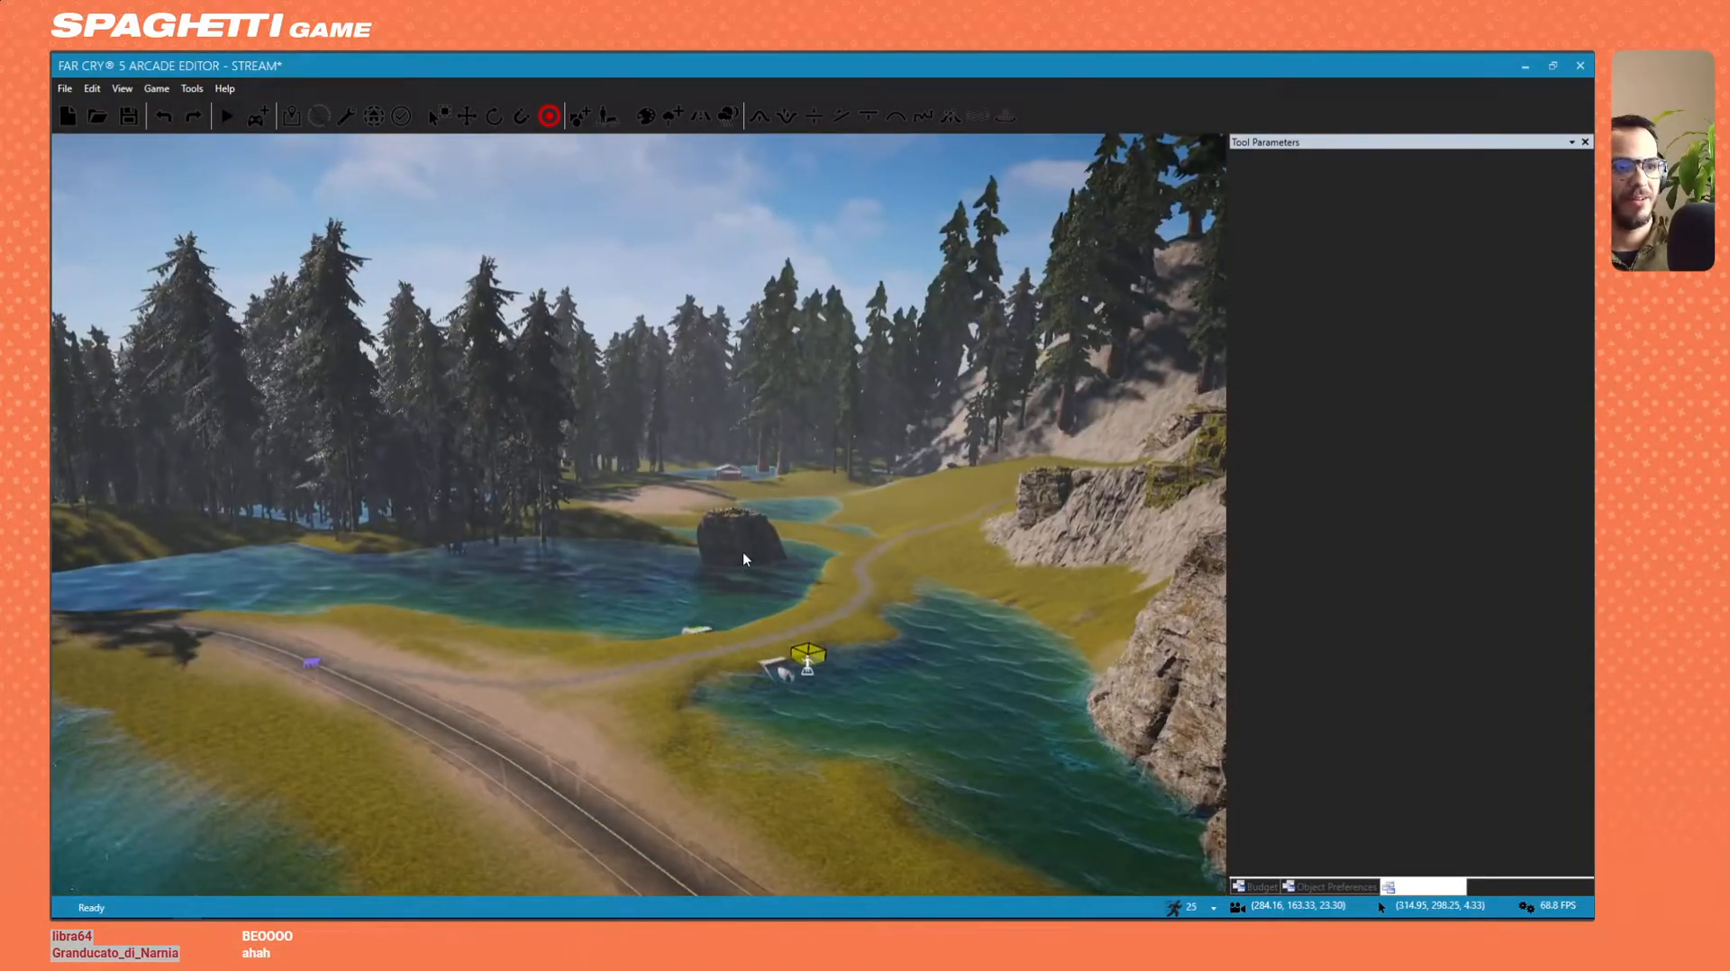
Move the Rock Large Alpine Forest 02 out of the lake to the foot of the cliff beneath the outpost.
key(w)
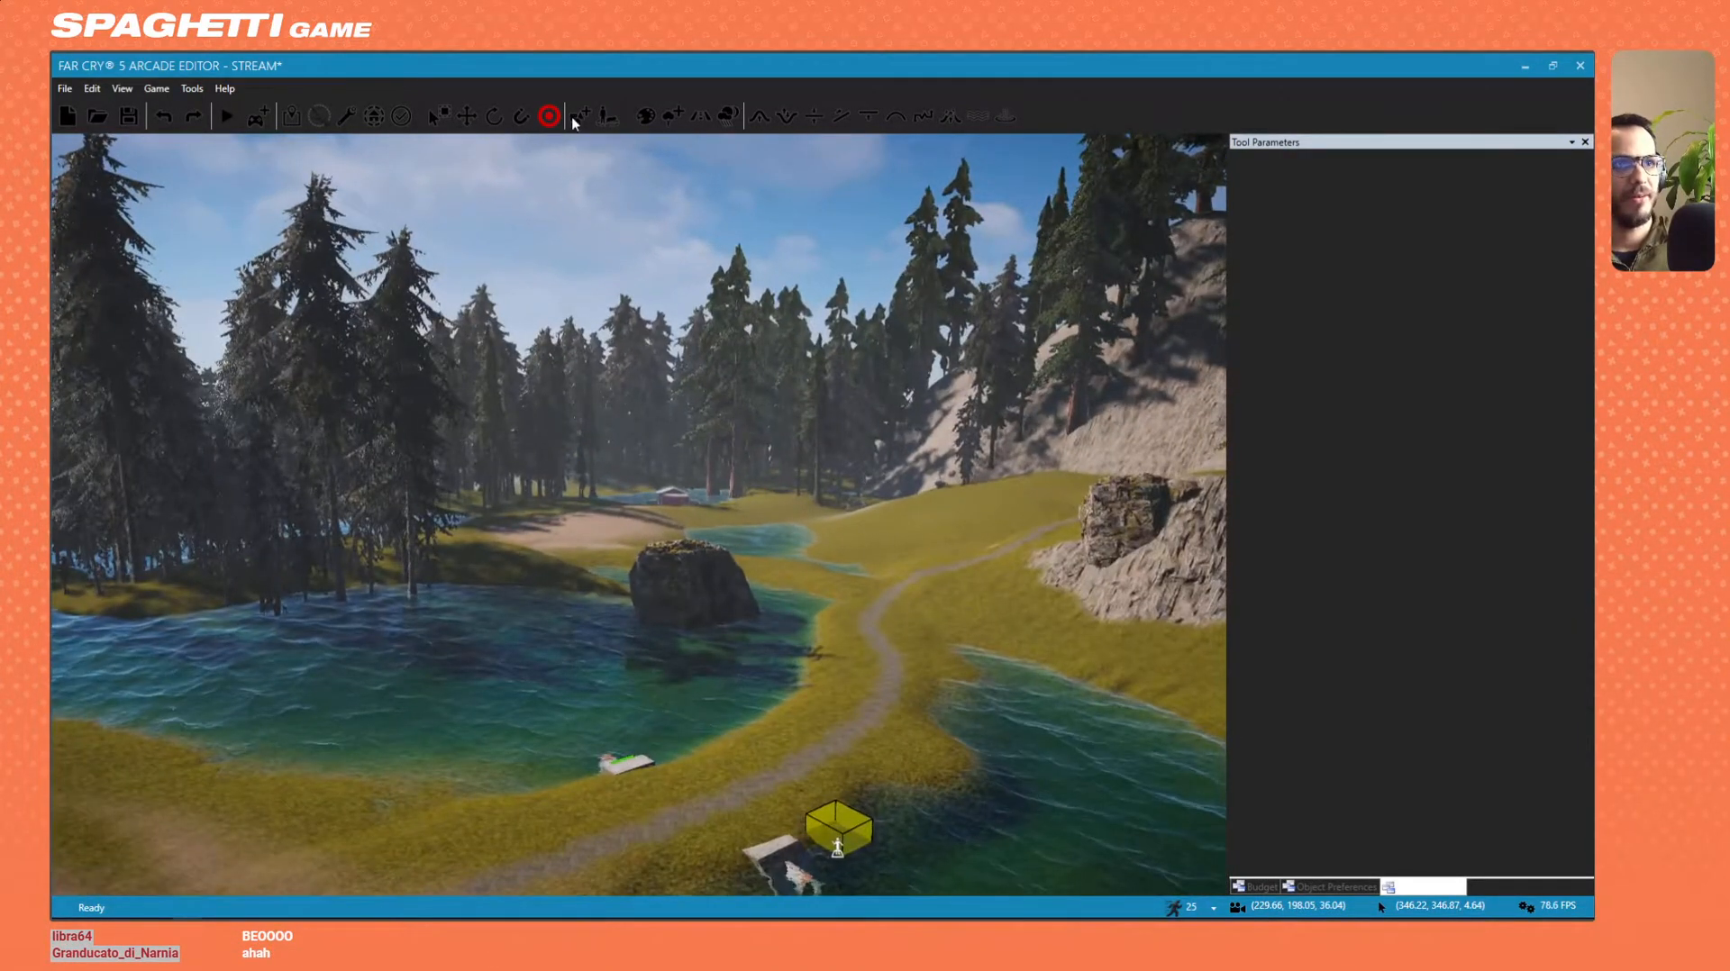
click(575, 122)
click(650, 560)
key(w)
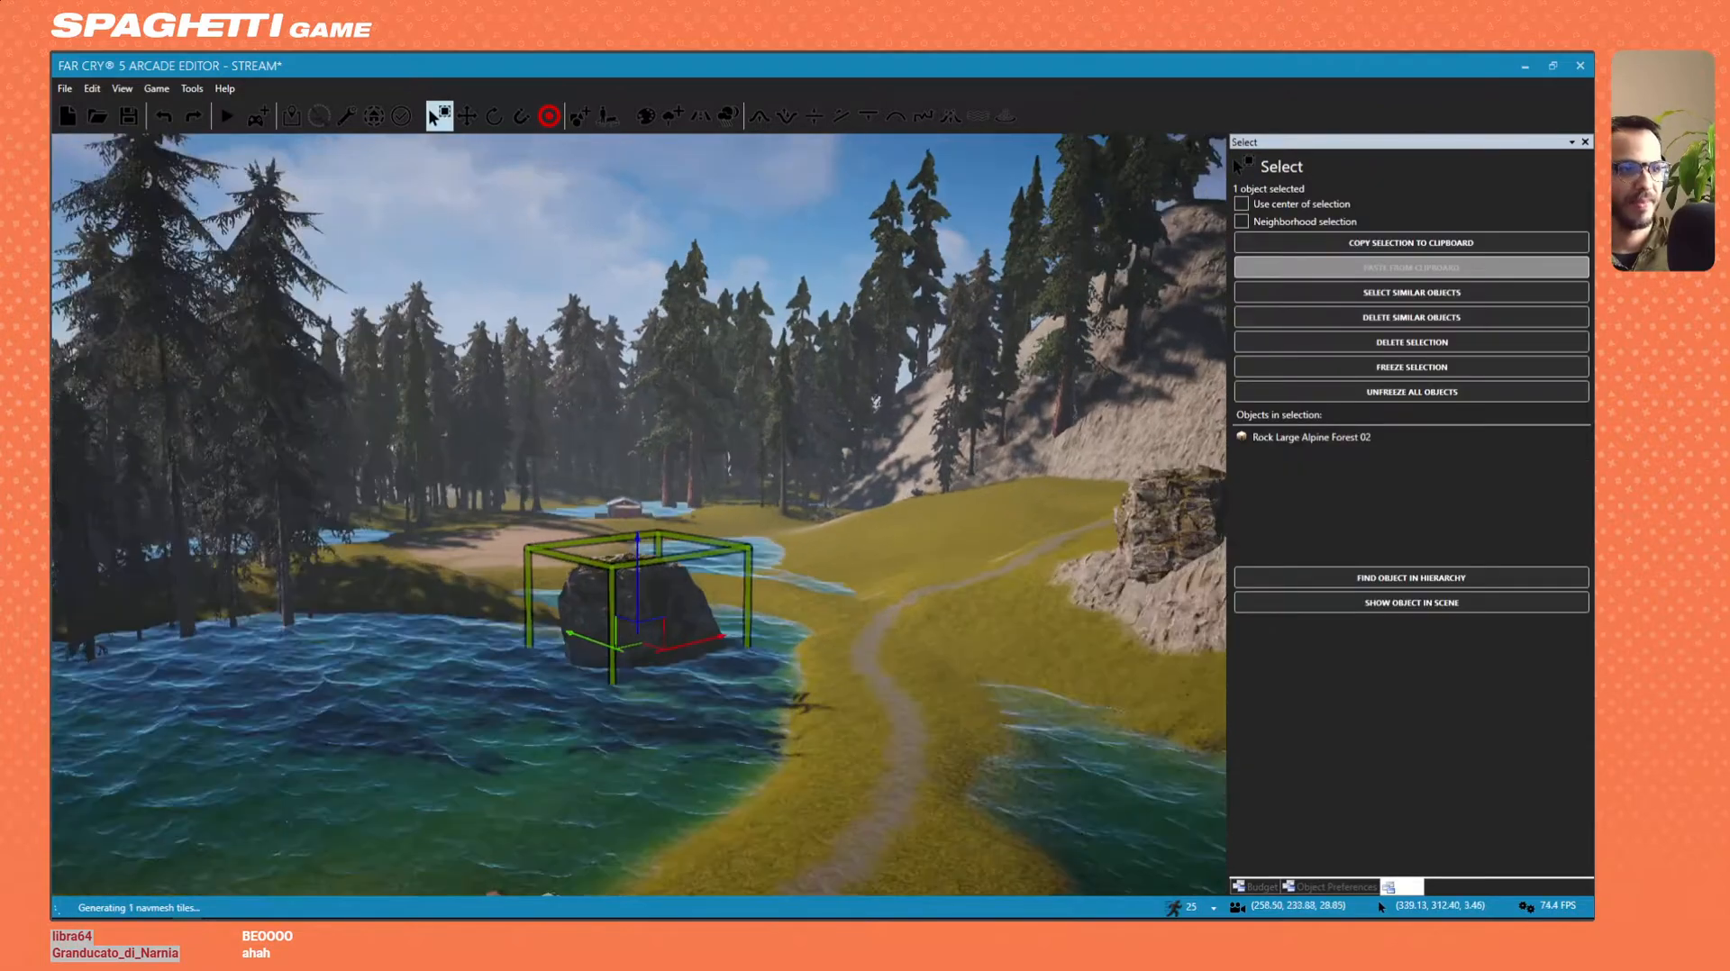
right_drag(852, 689, 753, 689)
key(w)
drag(698, 718, 560, 657)
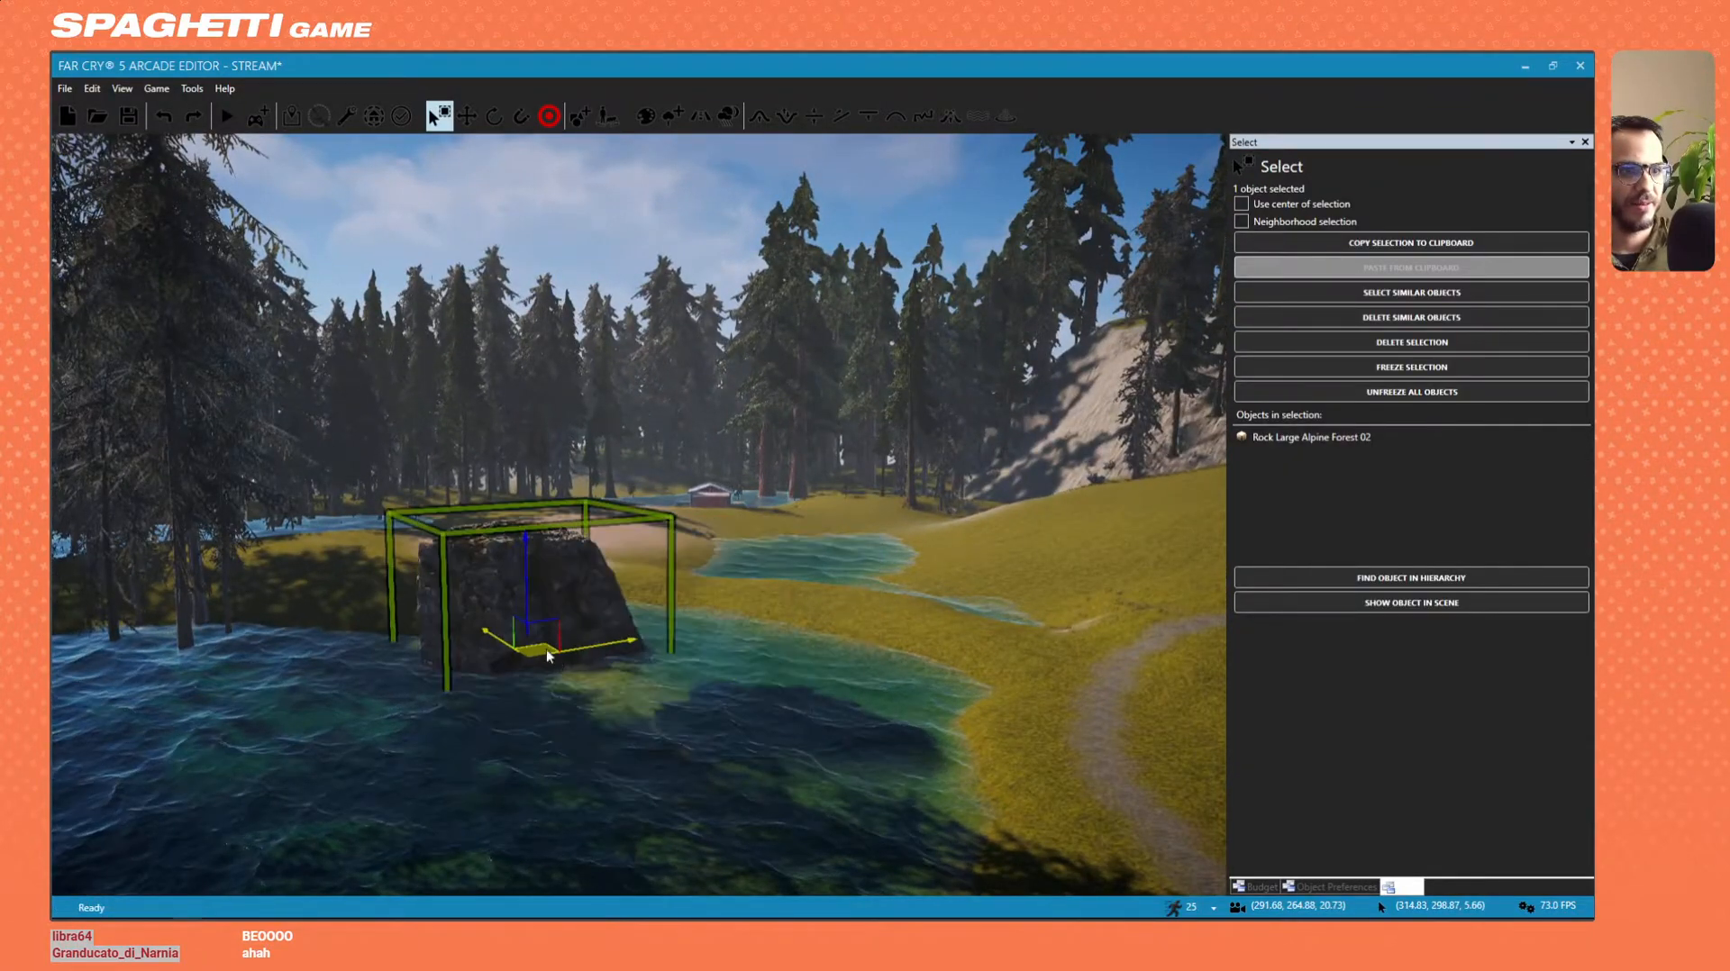
right_drag(560, 658, 775, 477)
key(s)
key(w)
key(s)
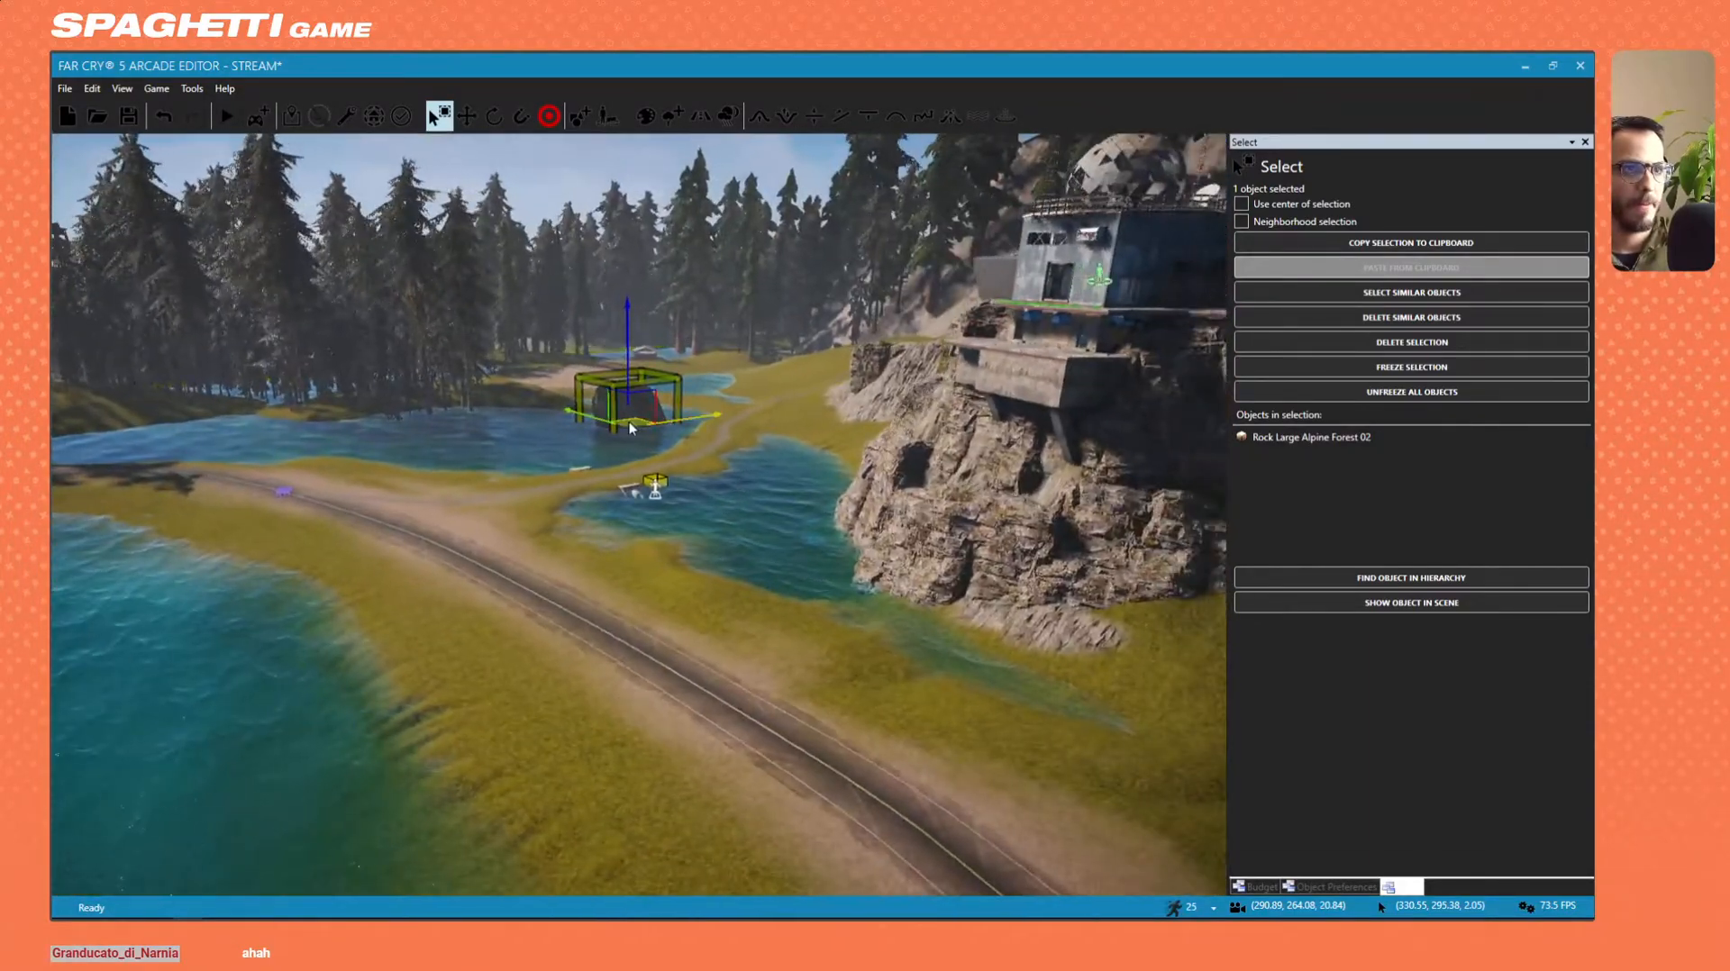
right_drag(635, 419, 838, 450)
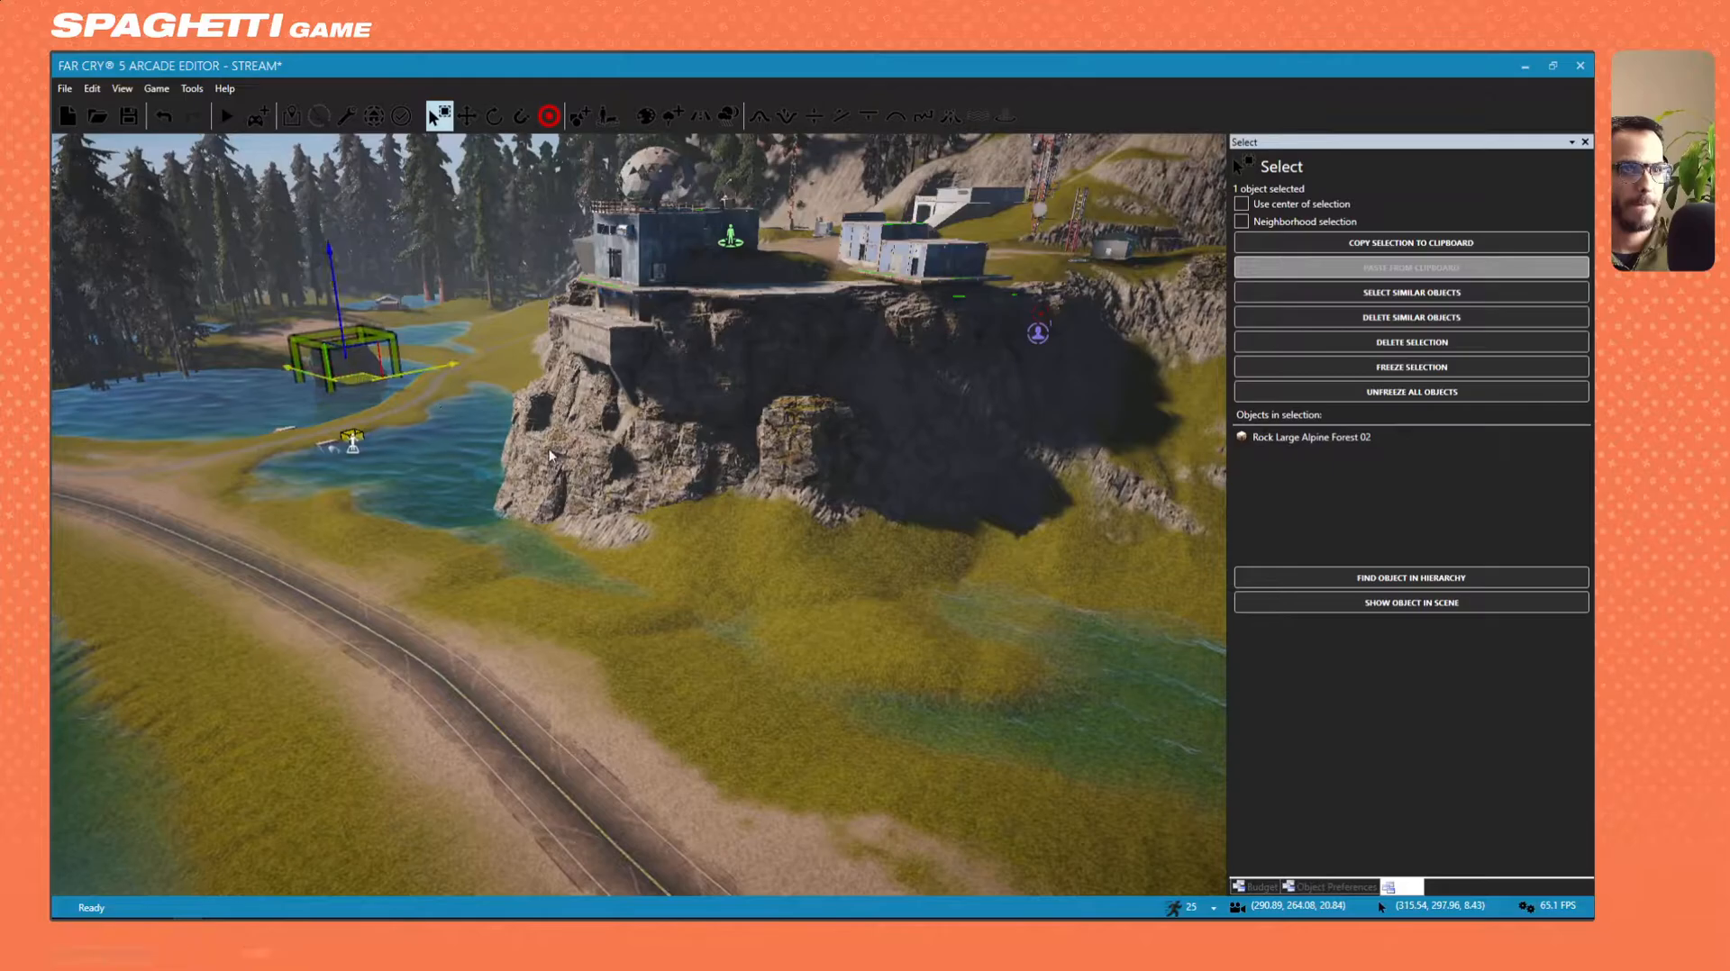
drag(552, 456, 752, 546)
key(w)
right_drag(752, 545, 1072, 581)
key(w)
key(w)
key(s)
click(387, 487)
Examine the outpost's platform edge, the Cliff Alpine 01 rocks and the hillside bunker area.
right_drag(387, 487, 487, 446)
key(w)
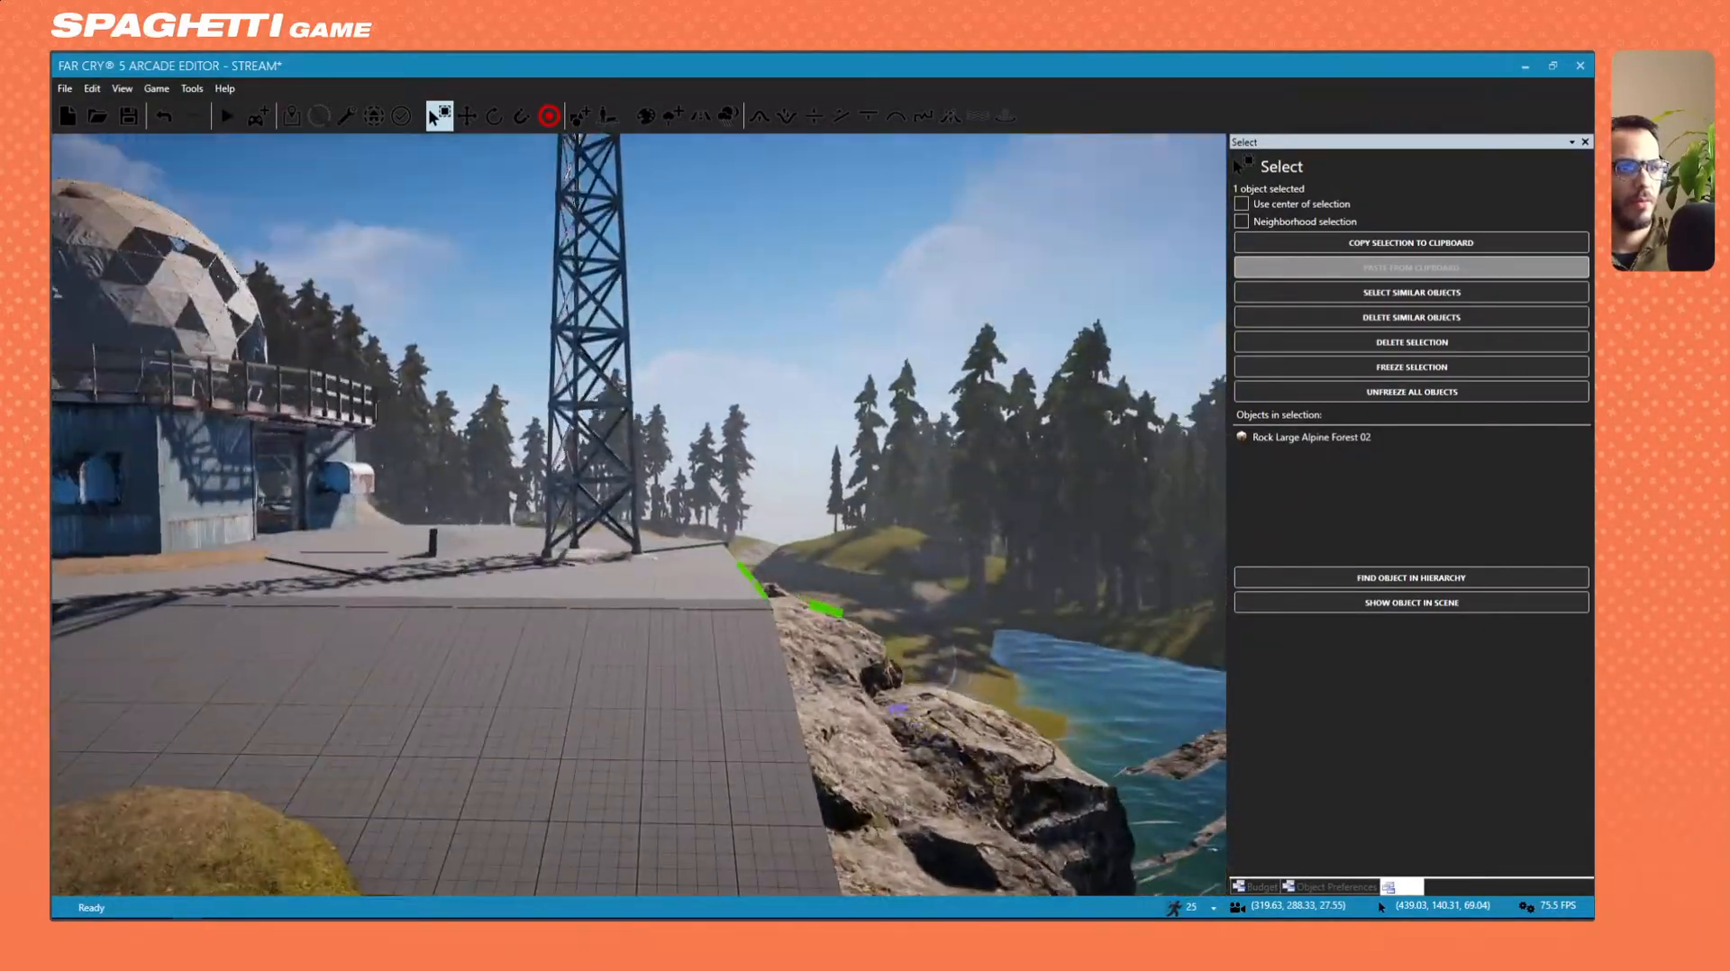
key(w)
right_drag(585, 501, 649, 540)
key(s)
key(d)
click(648, 435)
right_drag(649, 434, 595, 446)
key(w)
drag(718, 474, 546, 520)
key(d)
right_drag(546, 521, 270, 442)
key(a)
key(d)
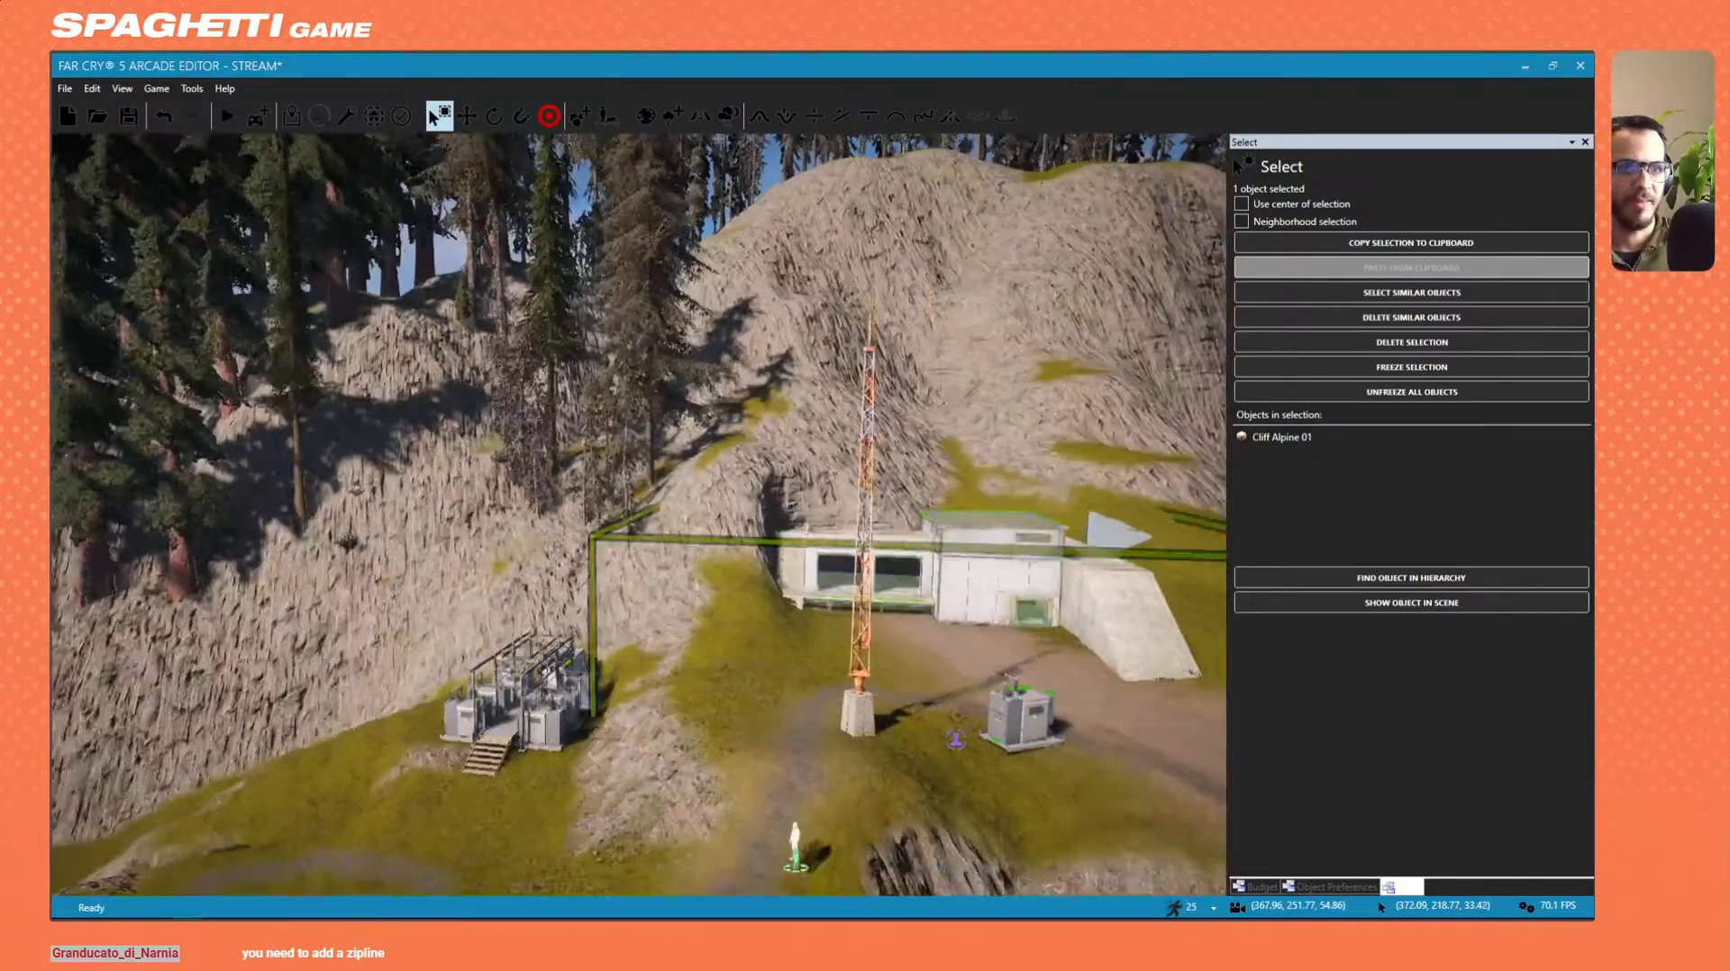
Survey the whole outpost from the hillside beyond the helipad and the cliff face from the road.
right_drag(865, 586, 732, 650)
key(a)
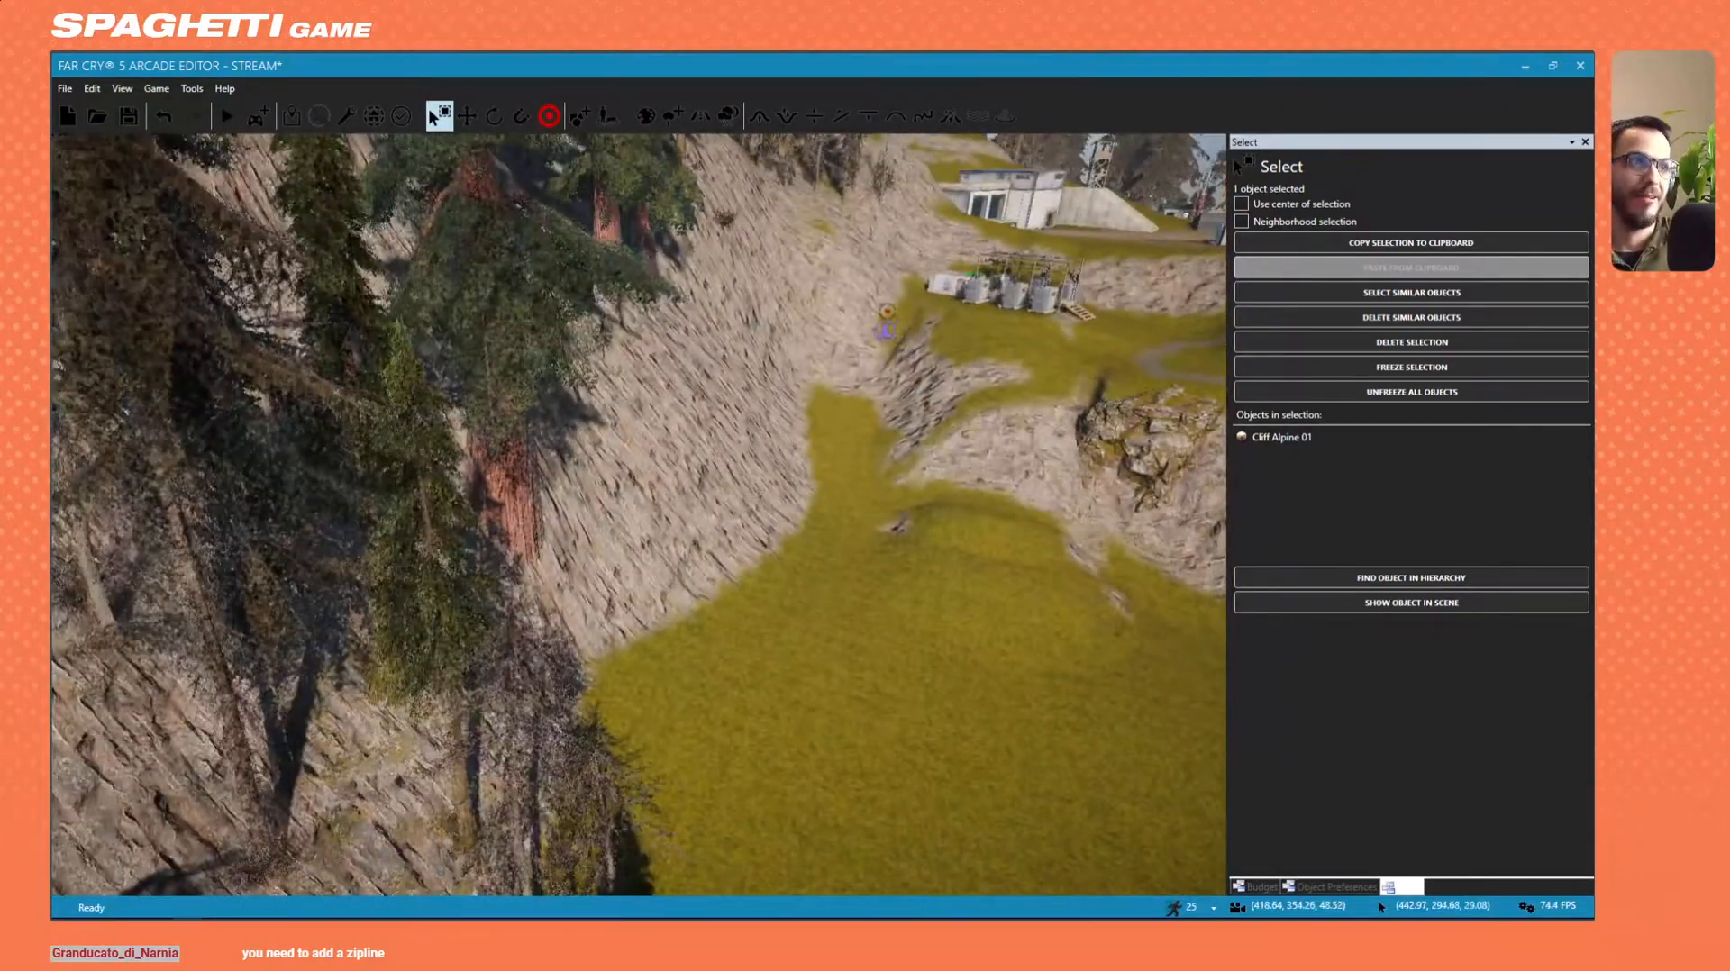
right_drag(551, 579, 629, 482)
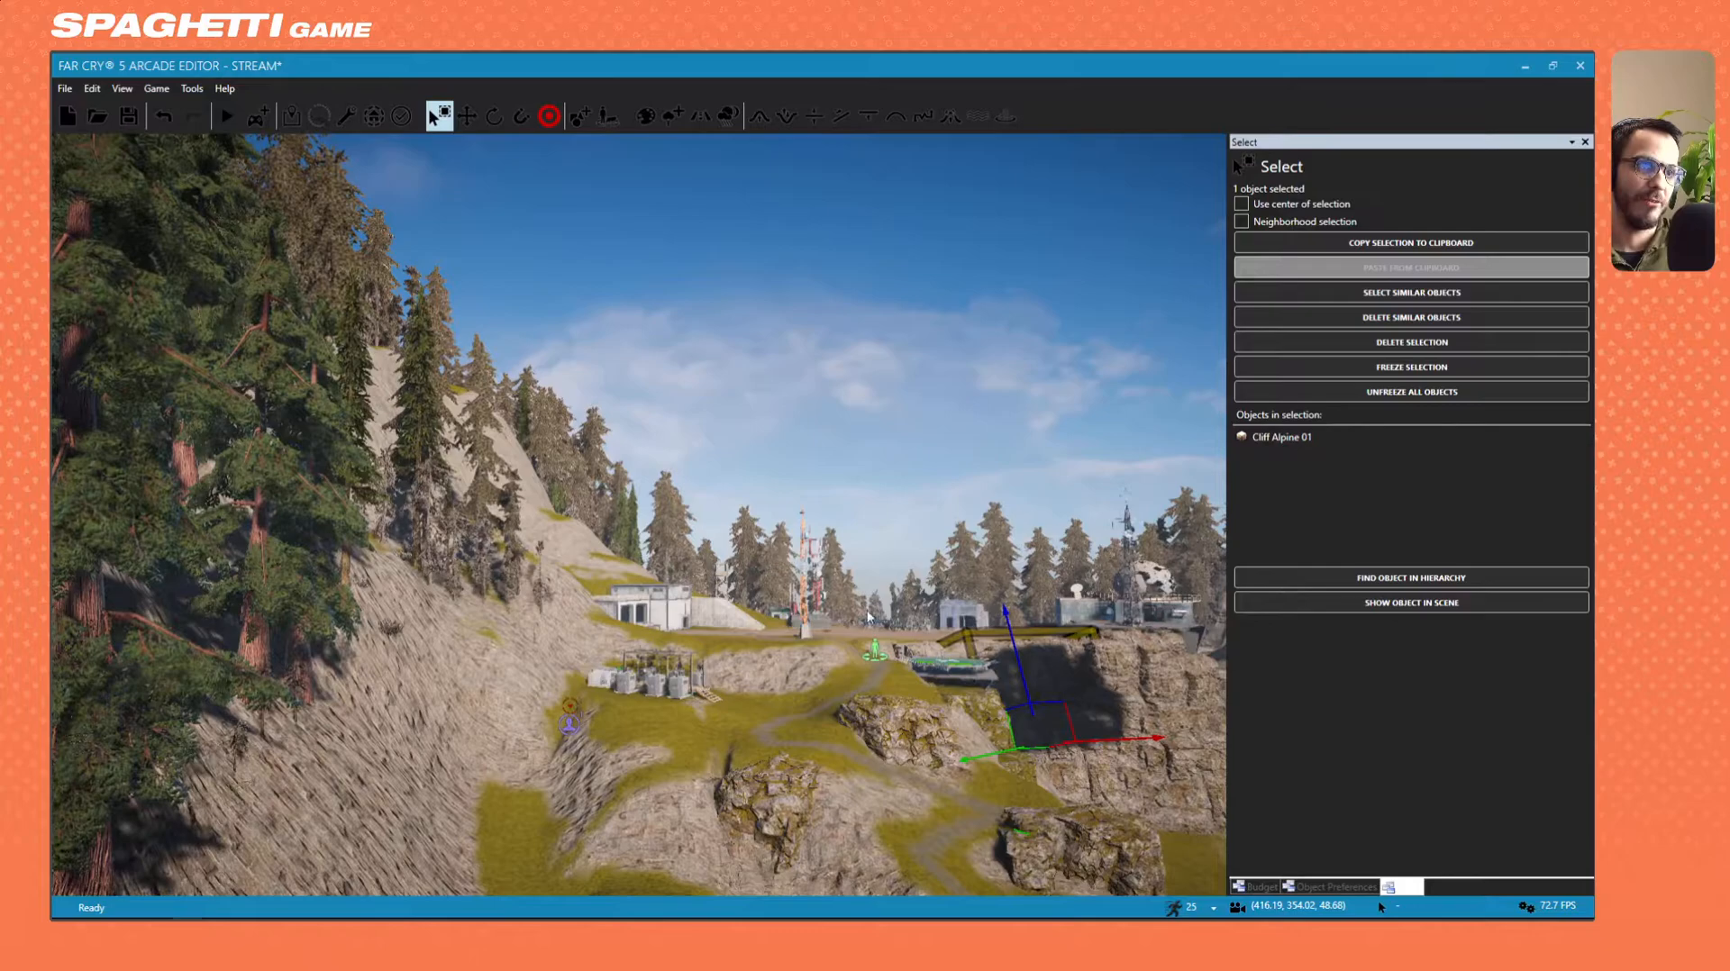
key(s)
right_drag(735, 595, 797, 599)
key(d)
key(w)
right_drag(698, 545, 714, 609)
key(s)
right_drag(528, 577, 528, 611)
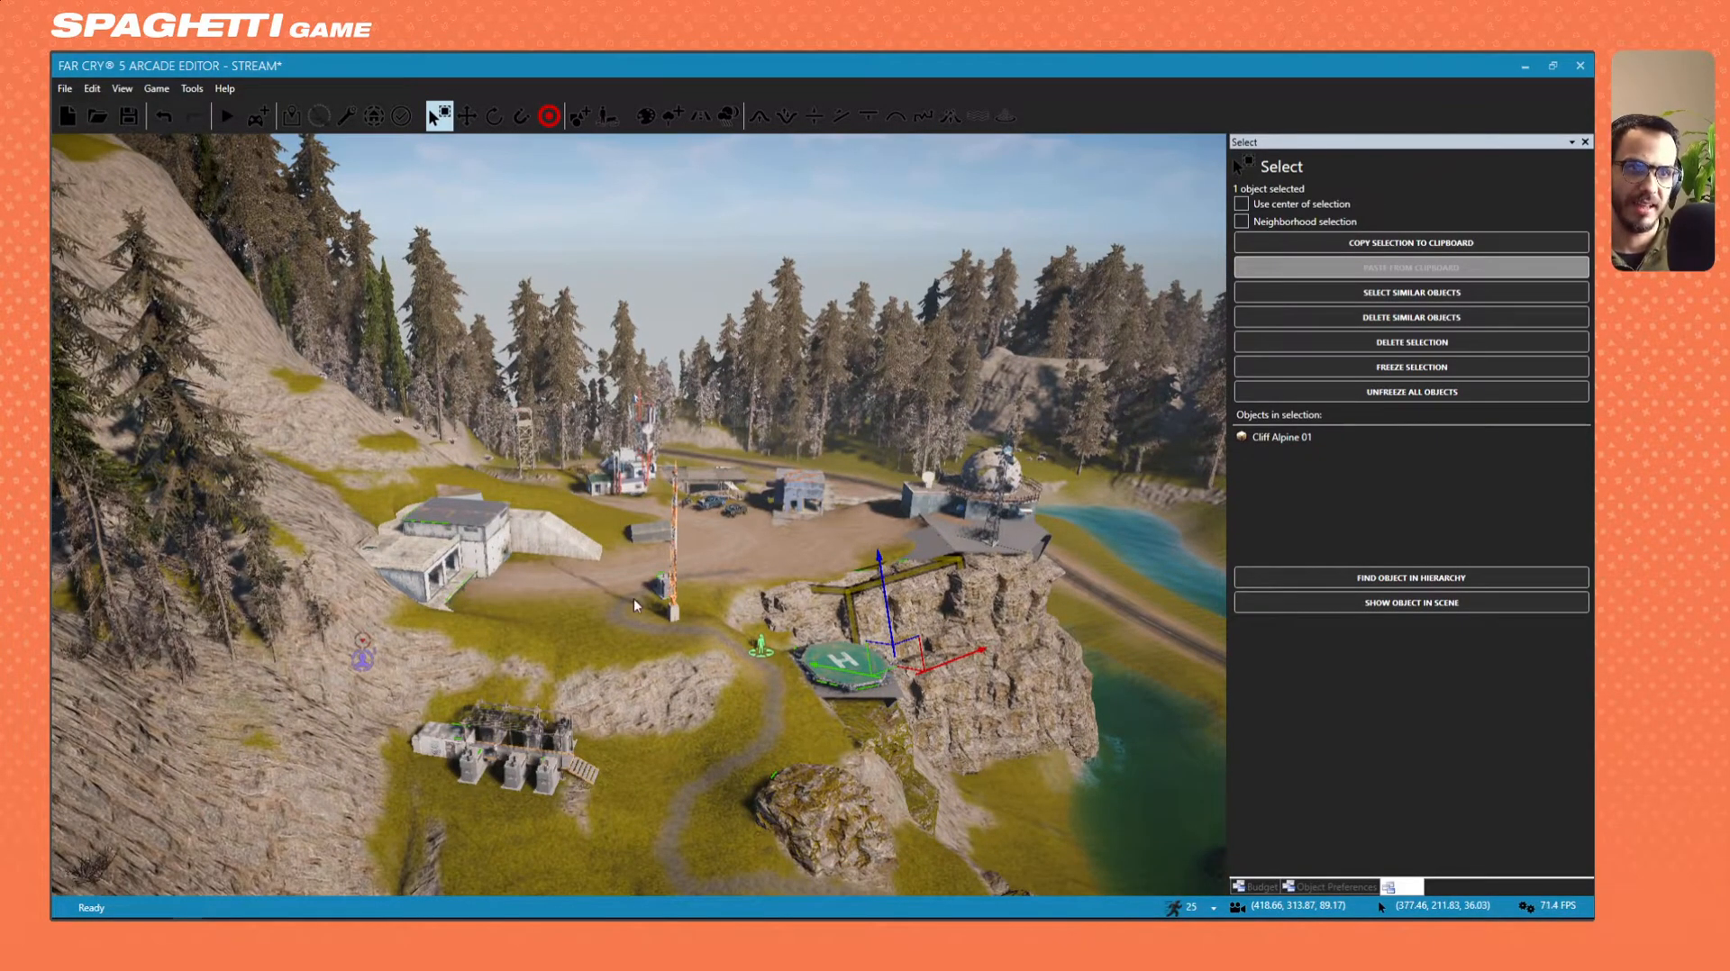
right_drag(634, 600, 328, 176)
key(w)
key(w)
key(s)
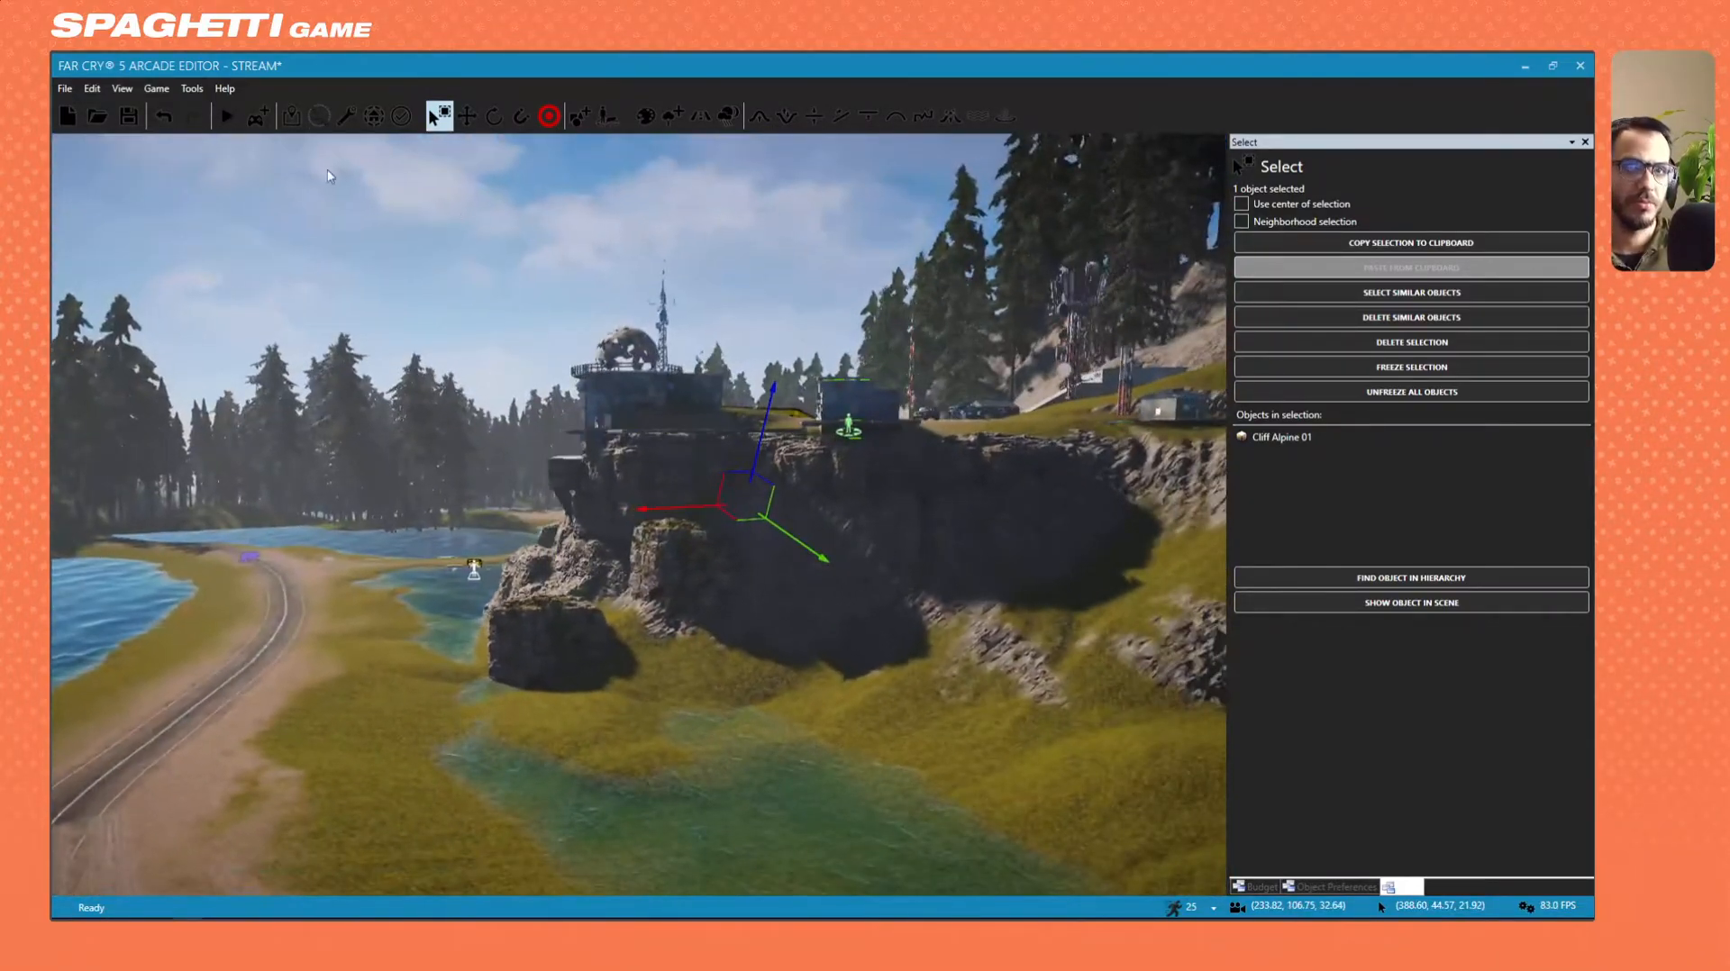
Save the map and start a playtest from the dirt ground beside the dome building.
click(128, 116)
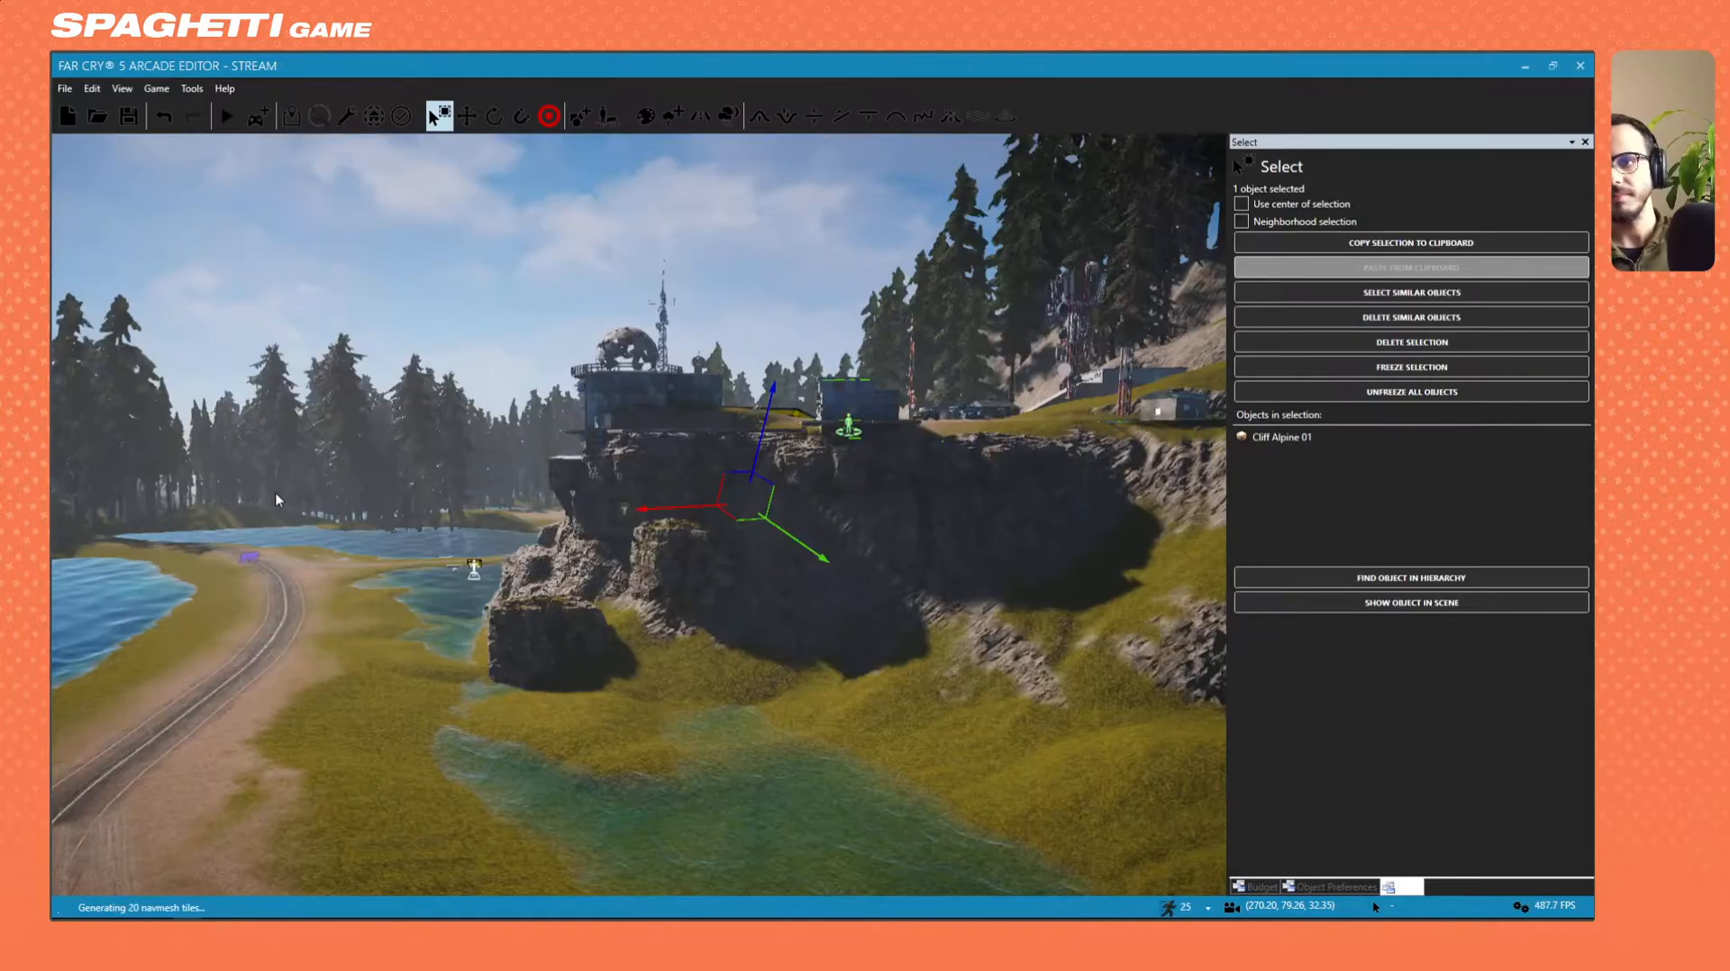
key(w)
right_drag(274, 492, 207, 527)
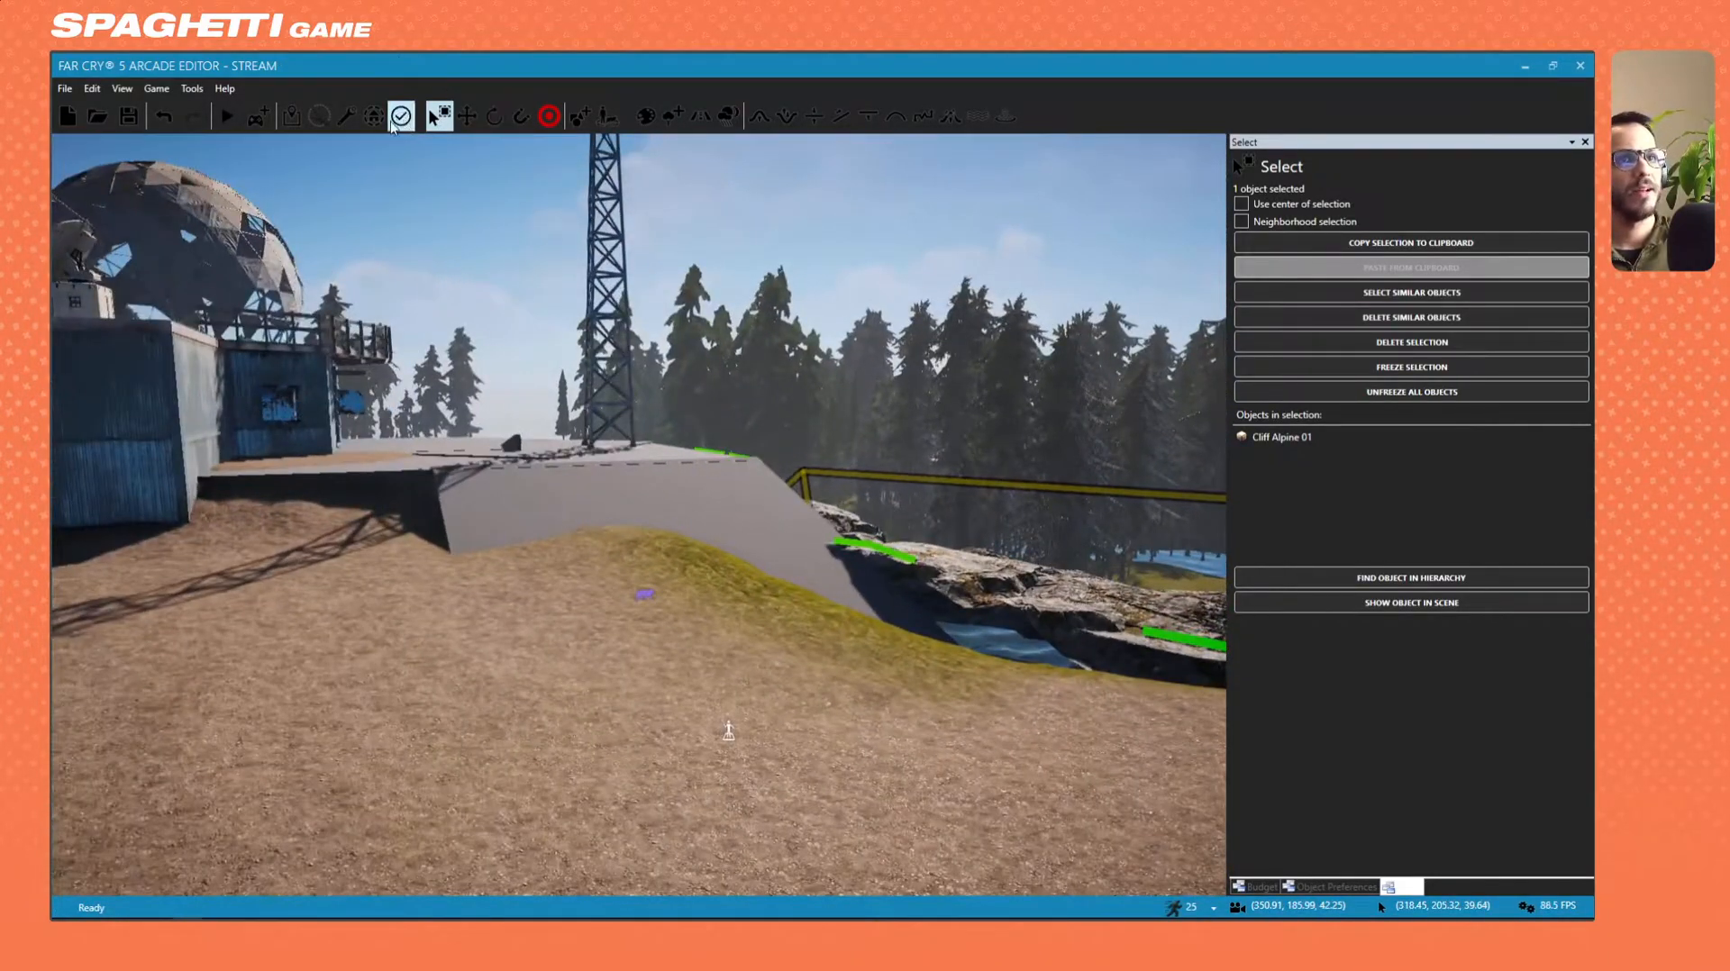
click(257, 117)
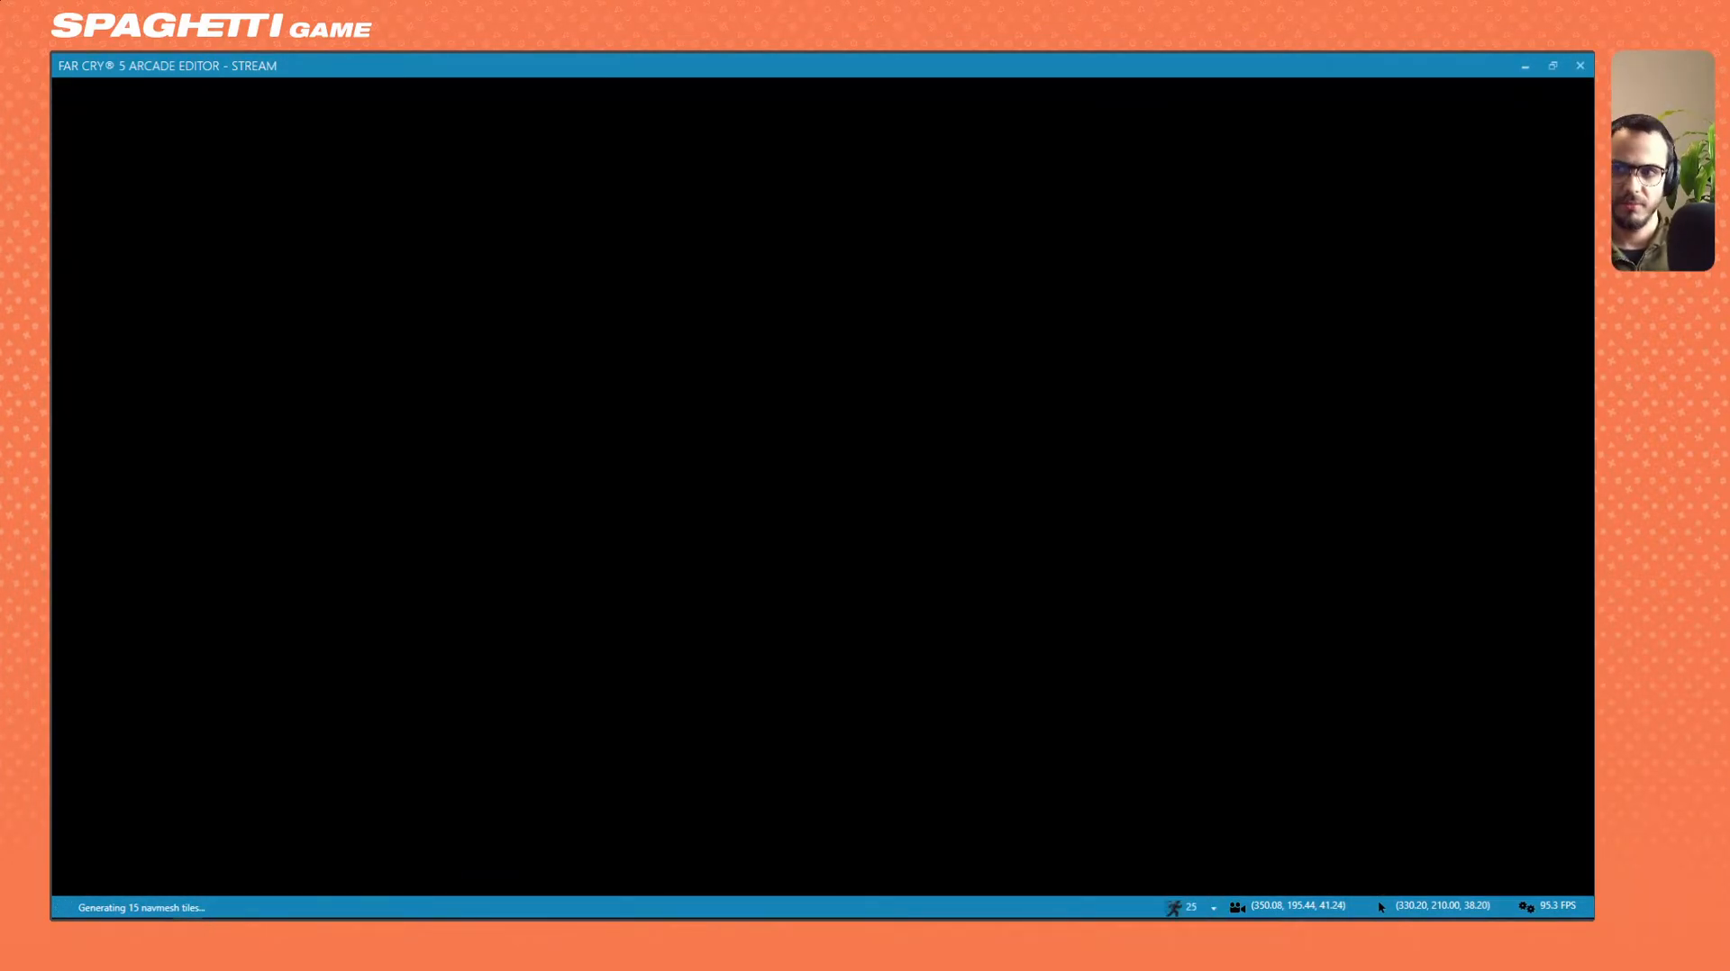
Walk across the concrete platform and through the dome building's interior in the playtest.
key(w)
key(1)
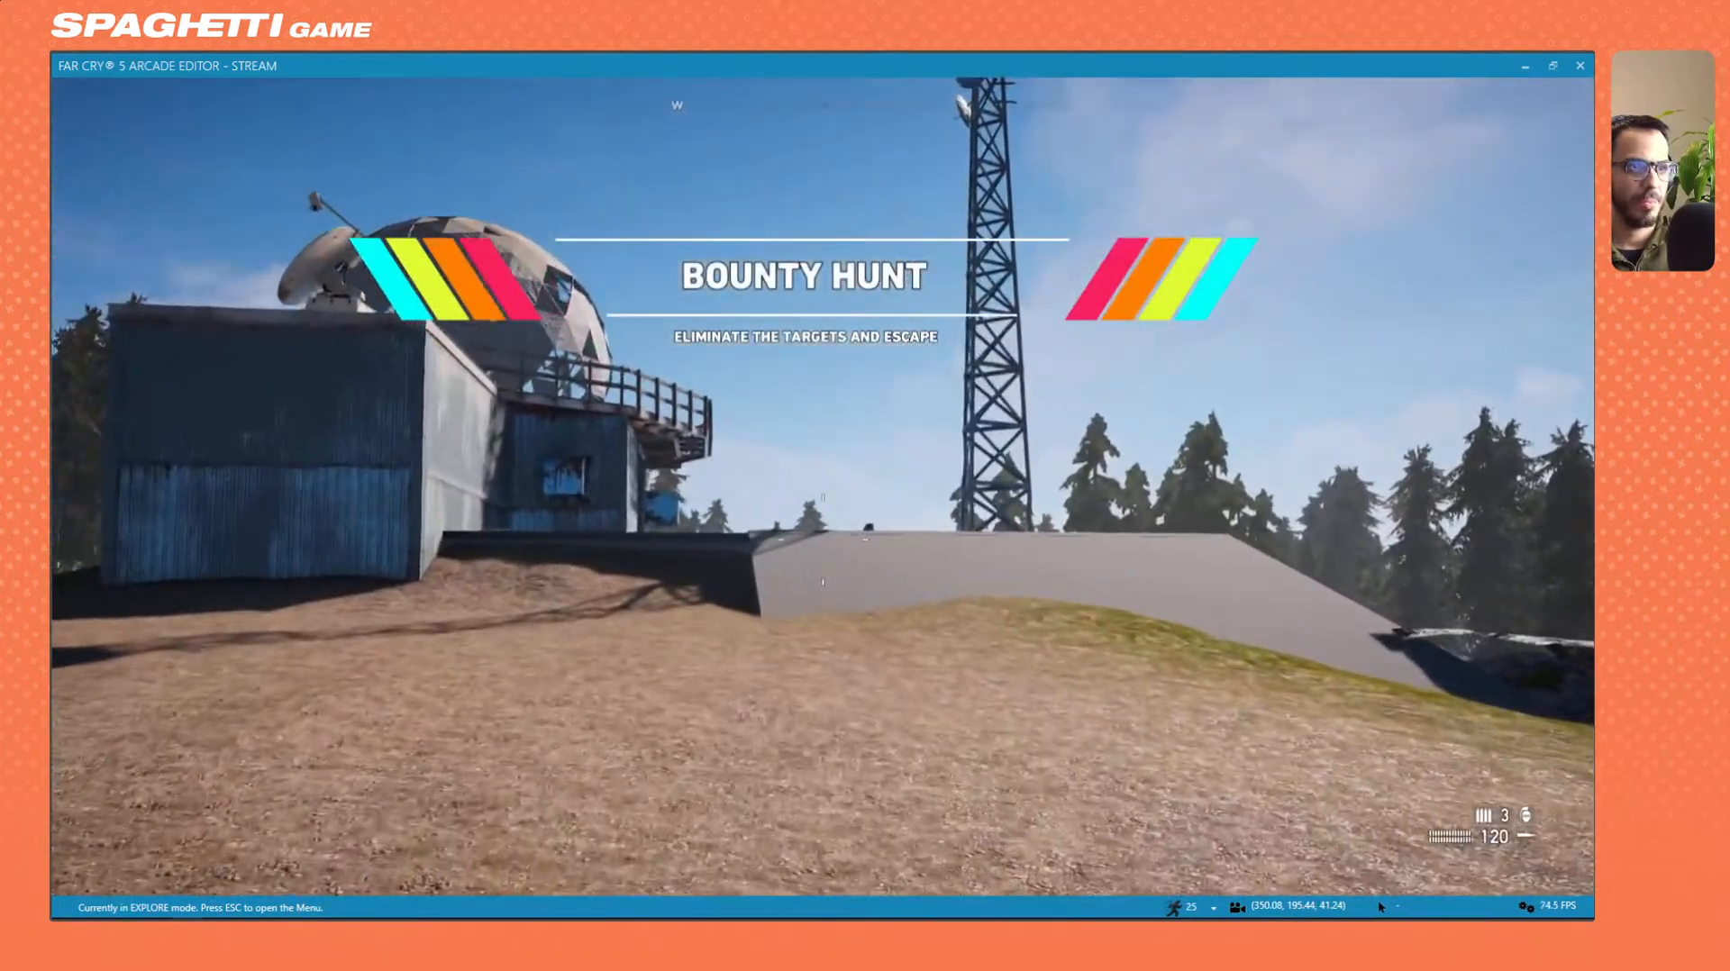
key(w)
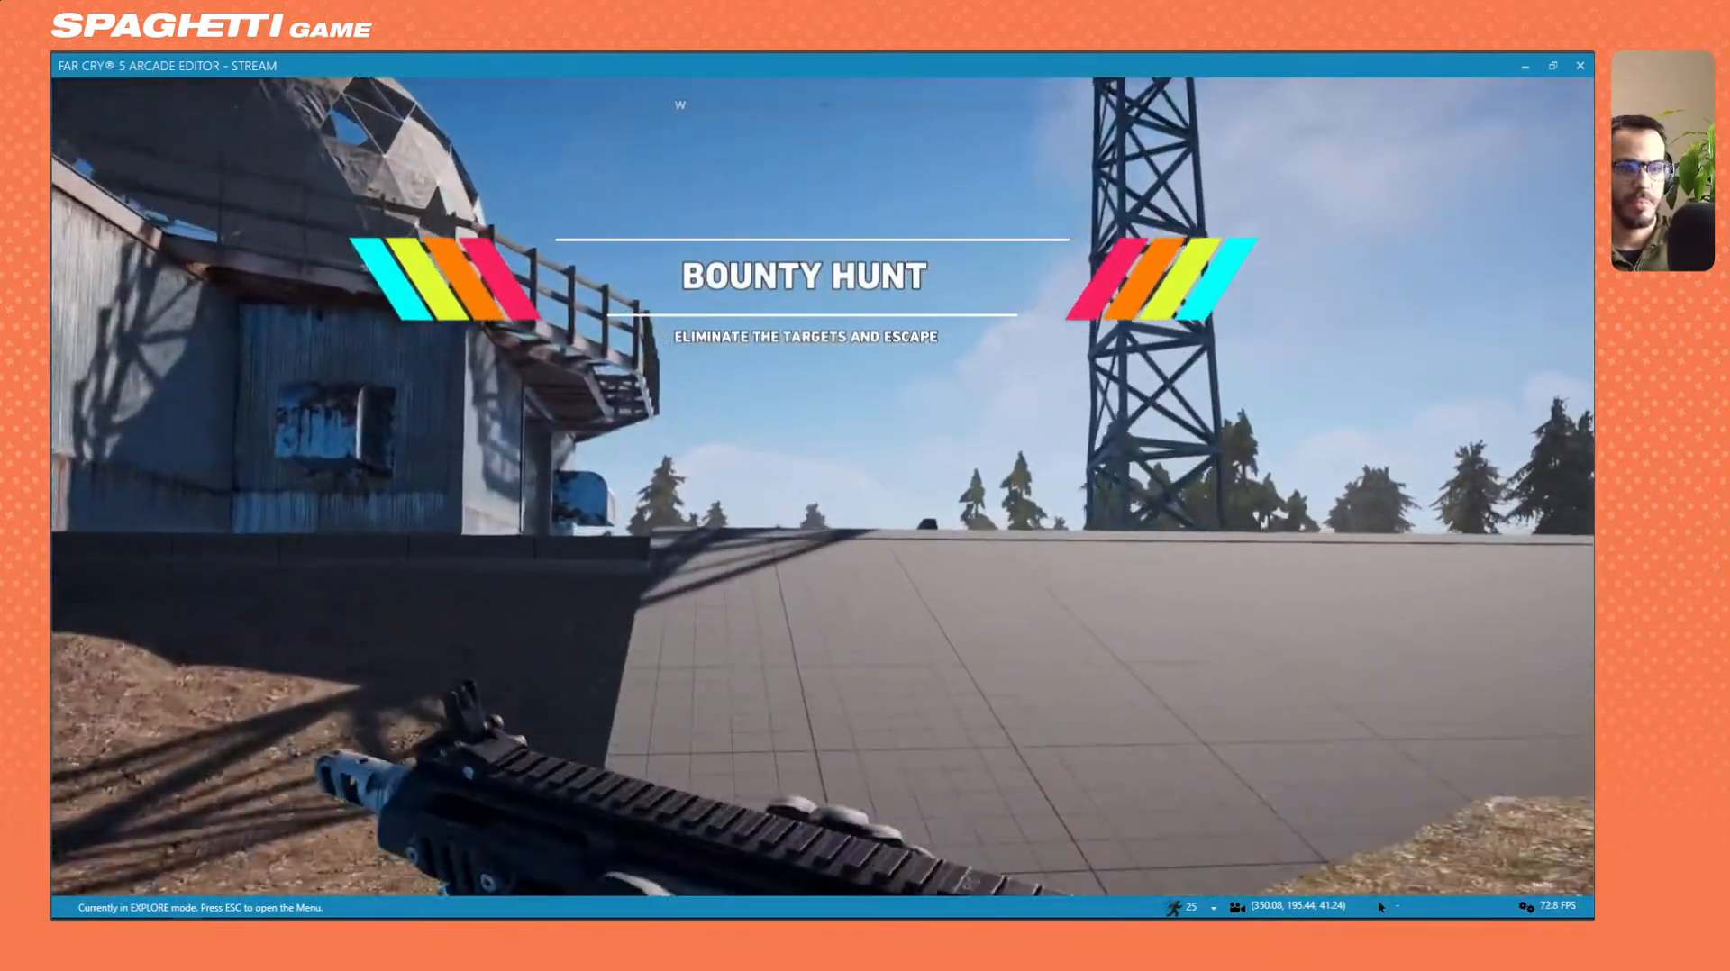
key(w)
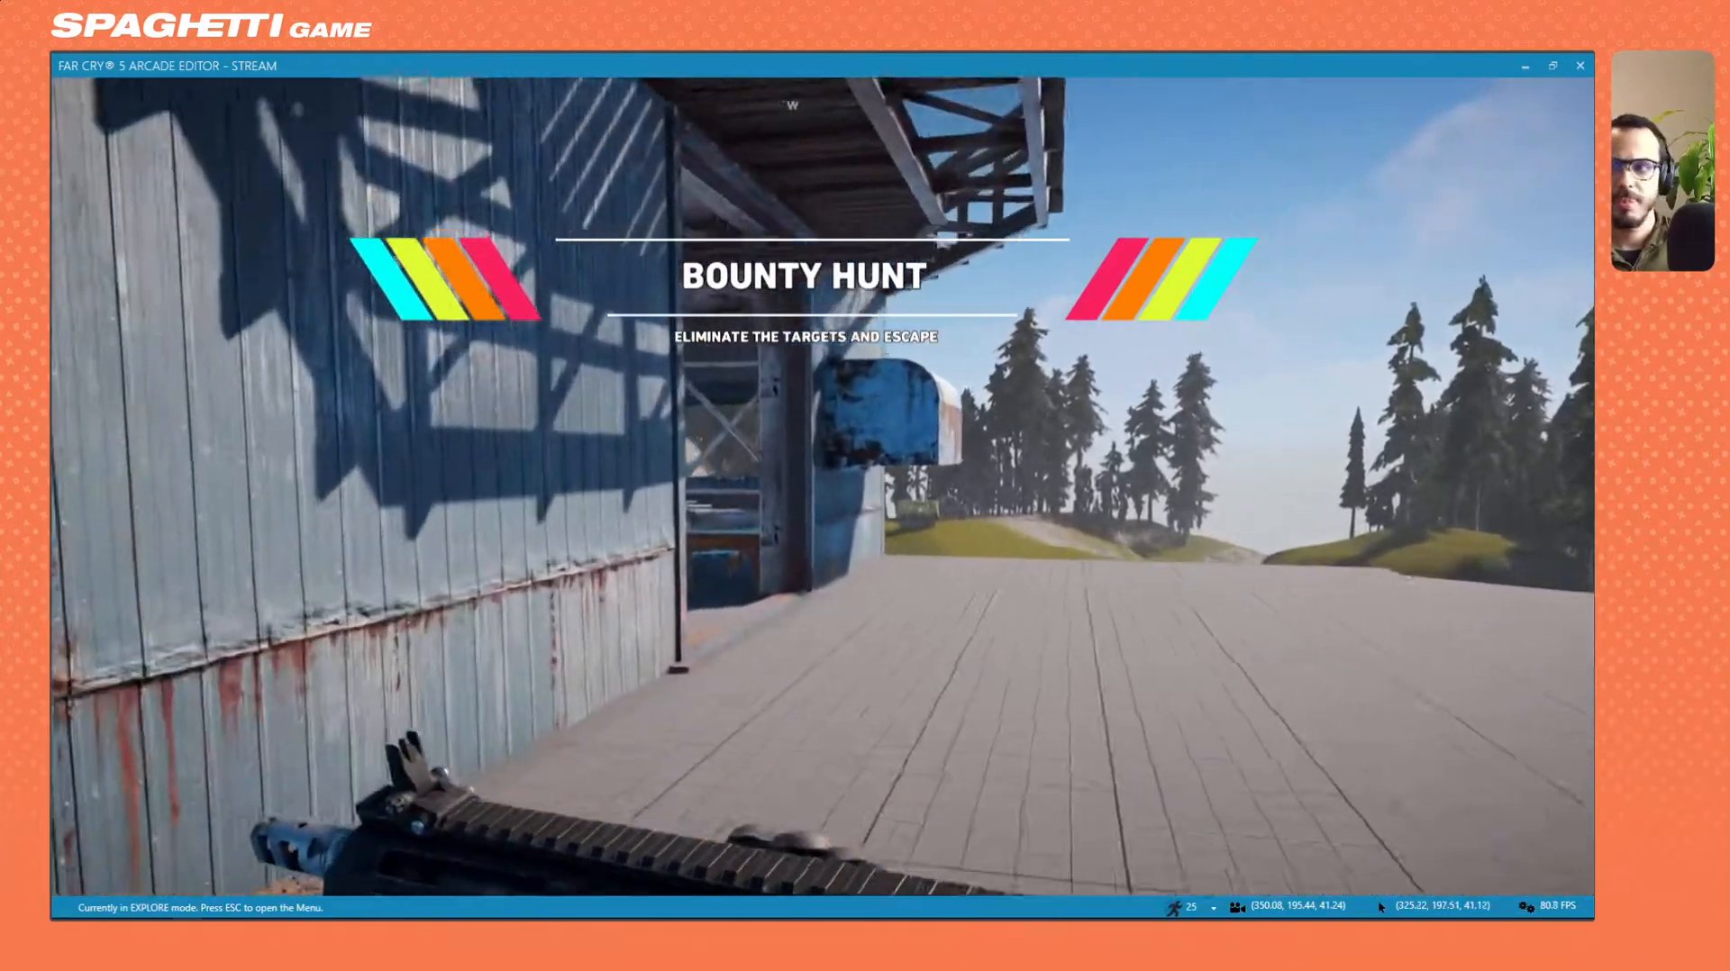
key(w)
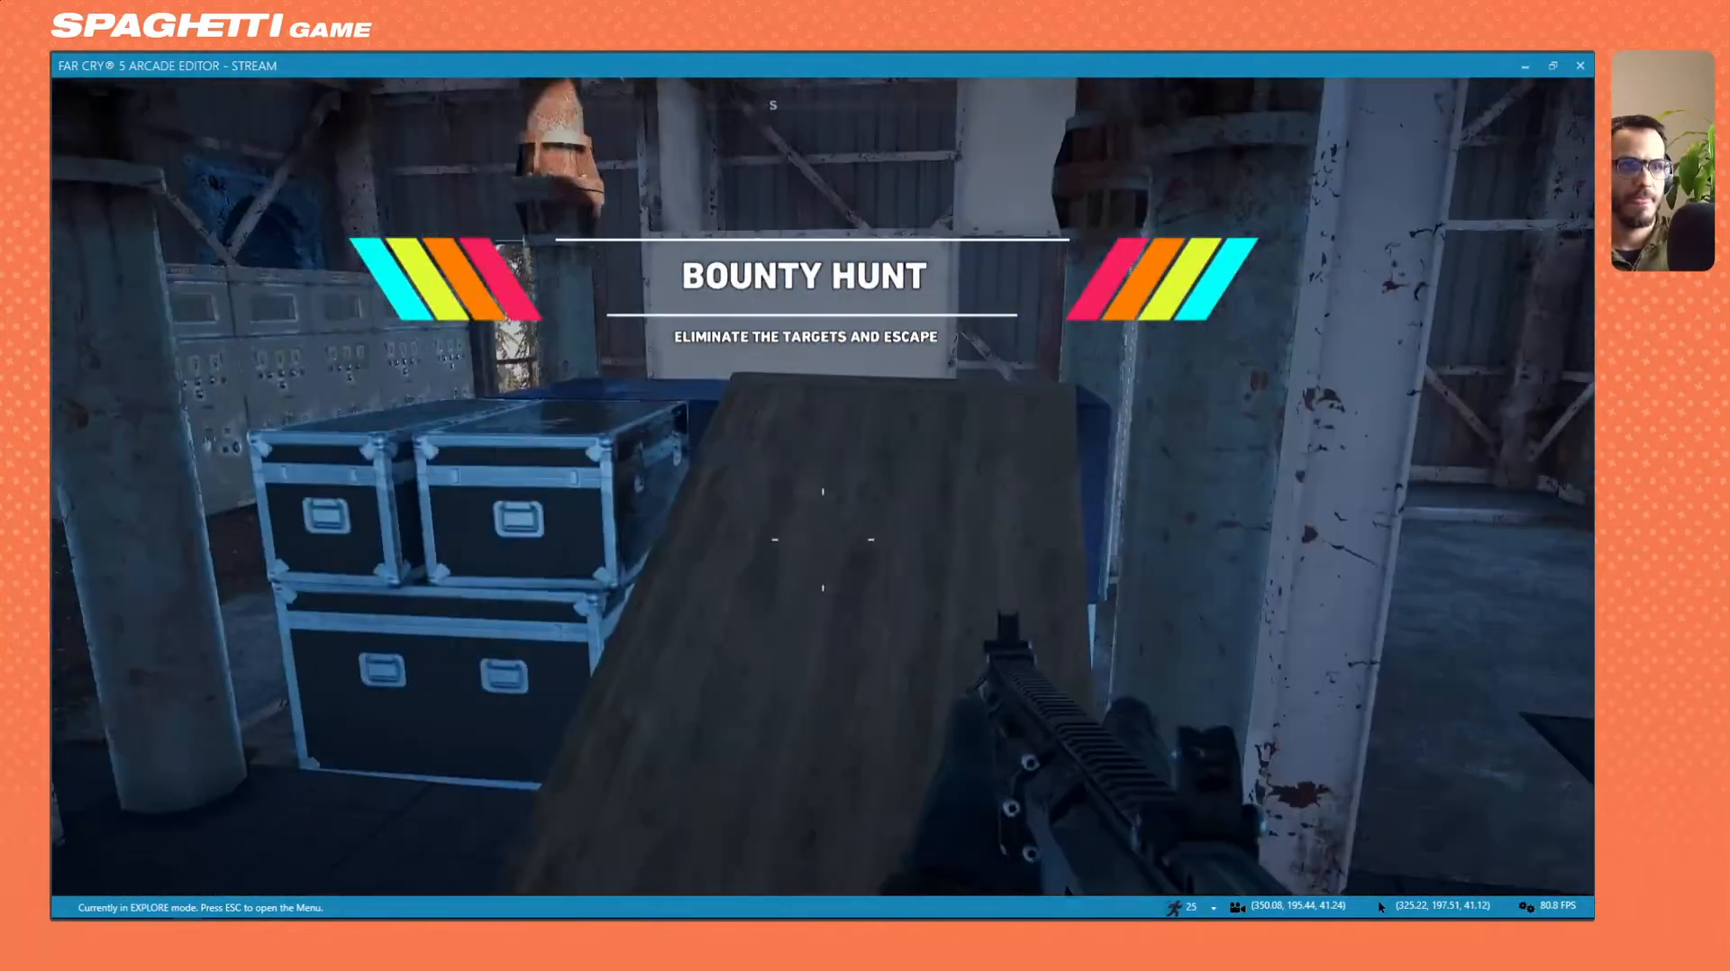
key(w)
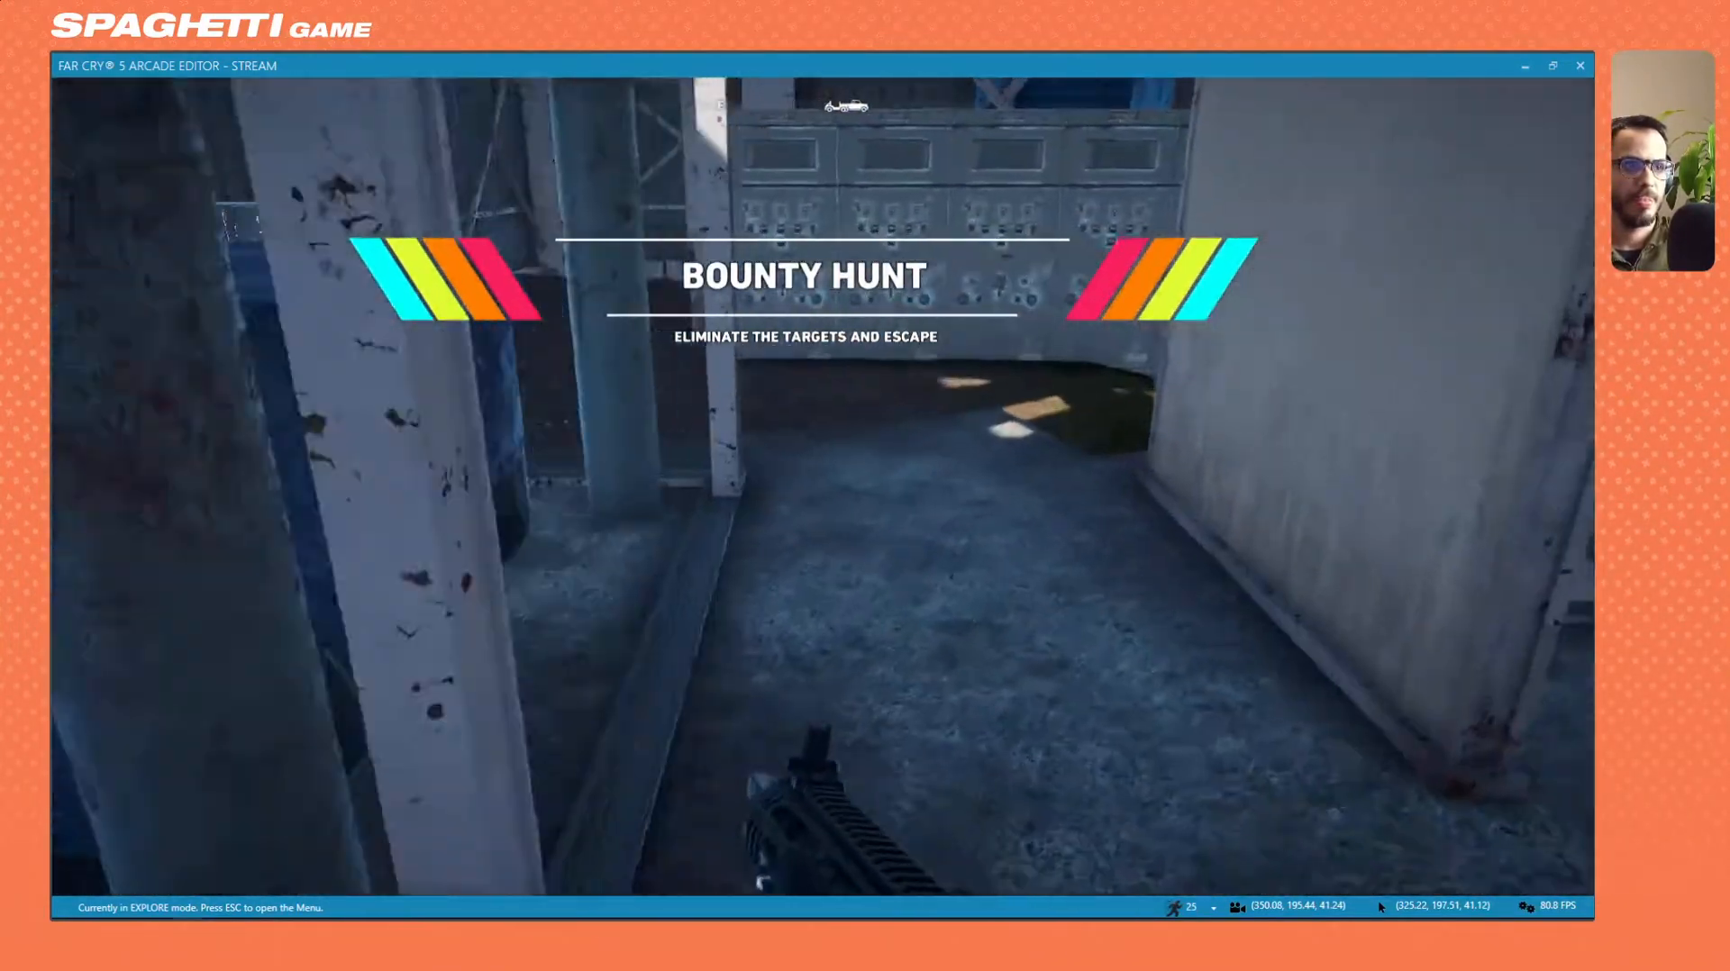
key(w)
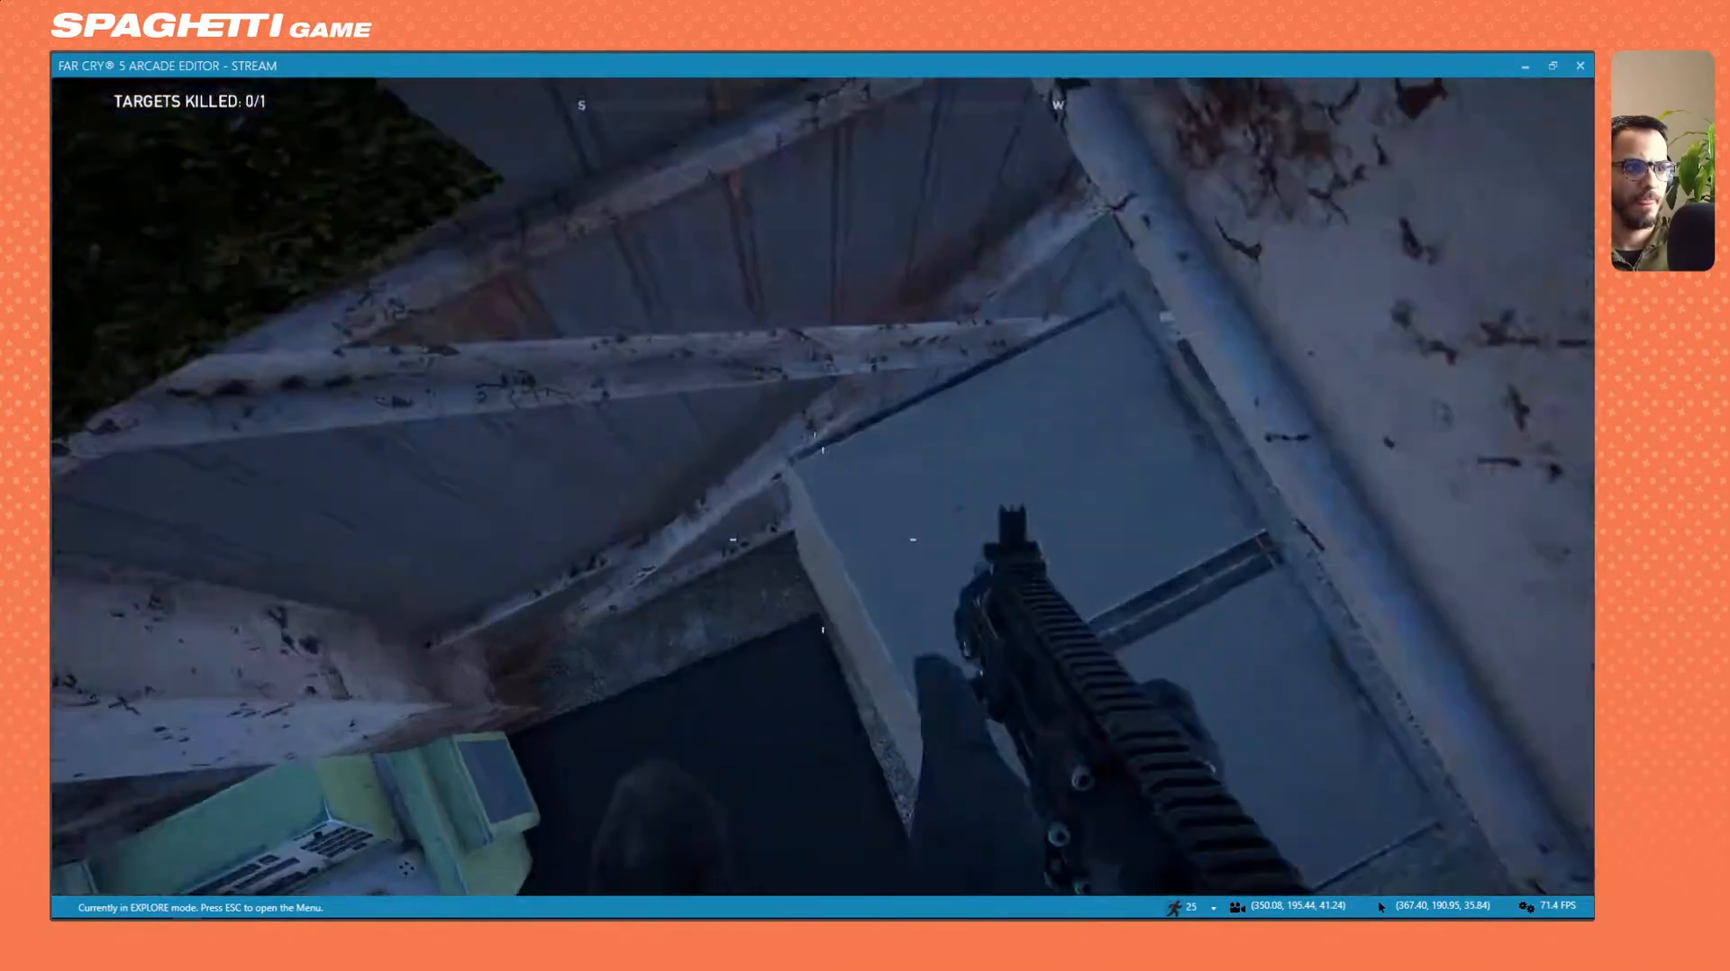
Examine the cliffside outpost and its relocated rock from the ground across the water, and return to the editor.
key(w)
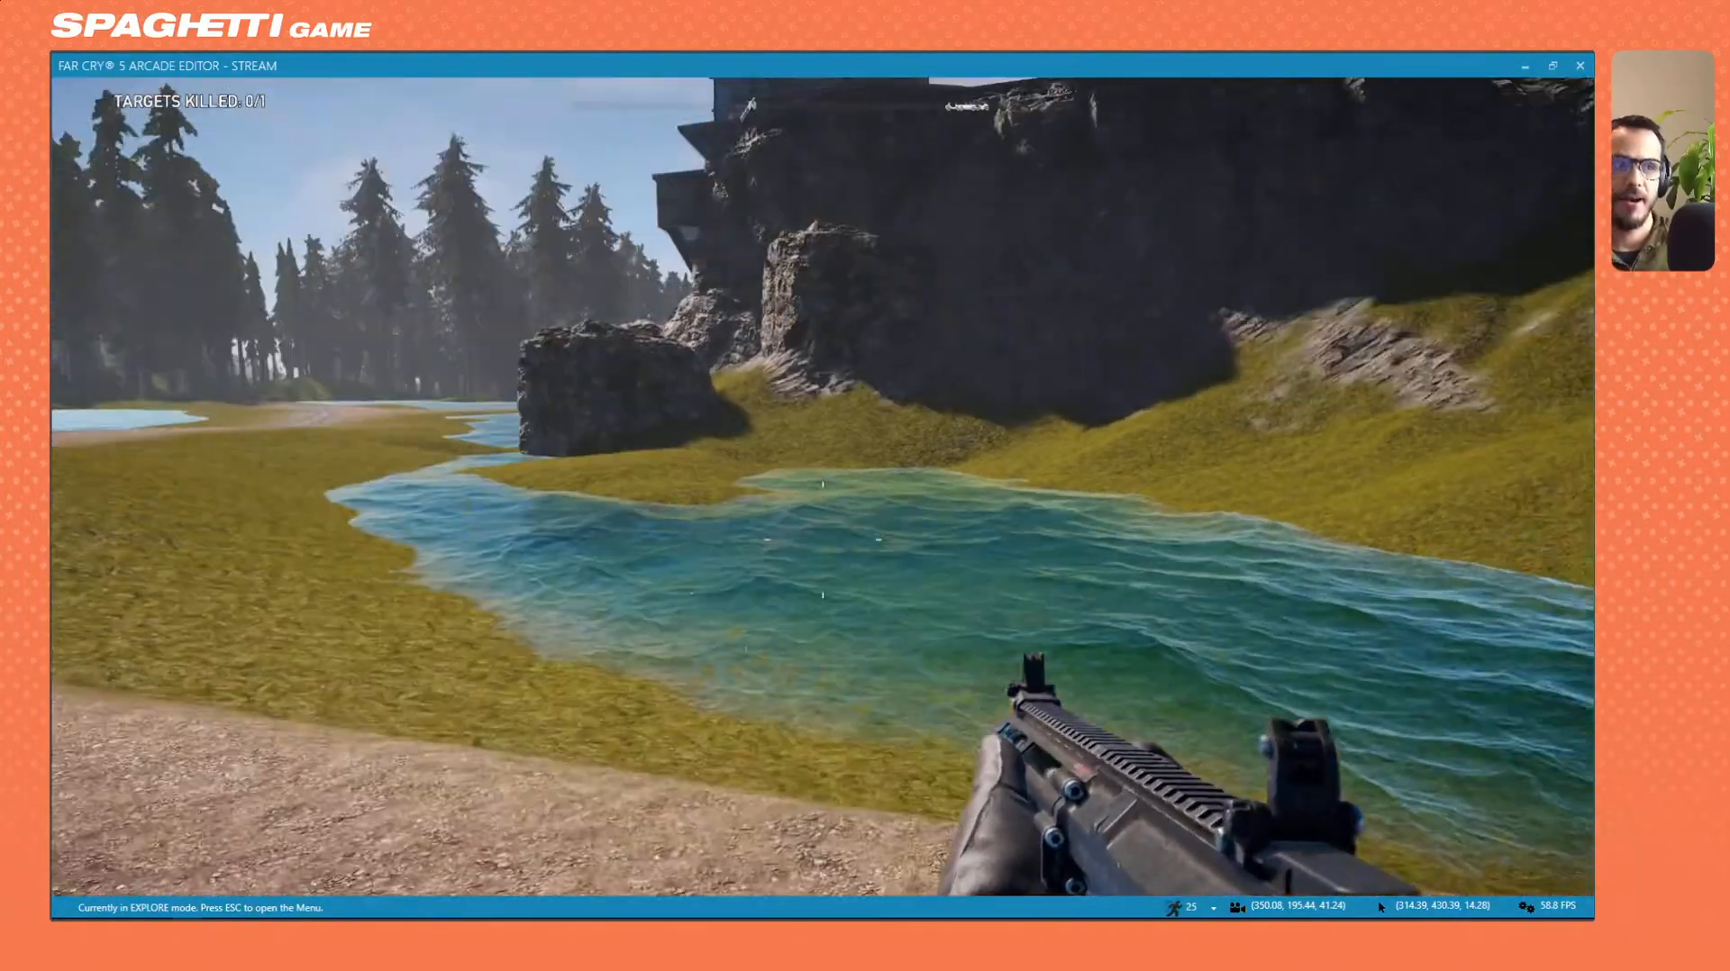
key(w)
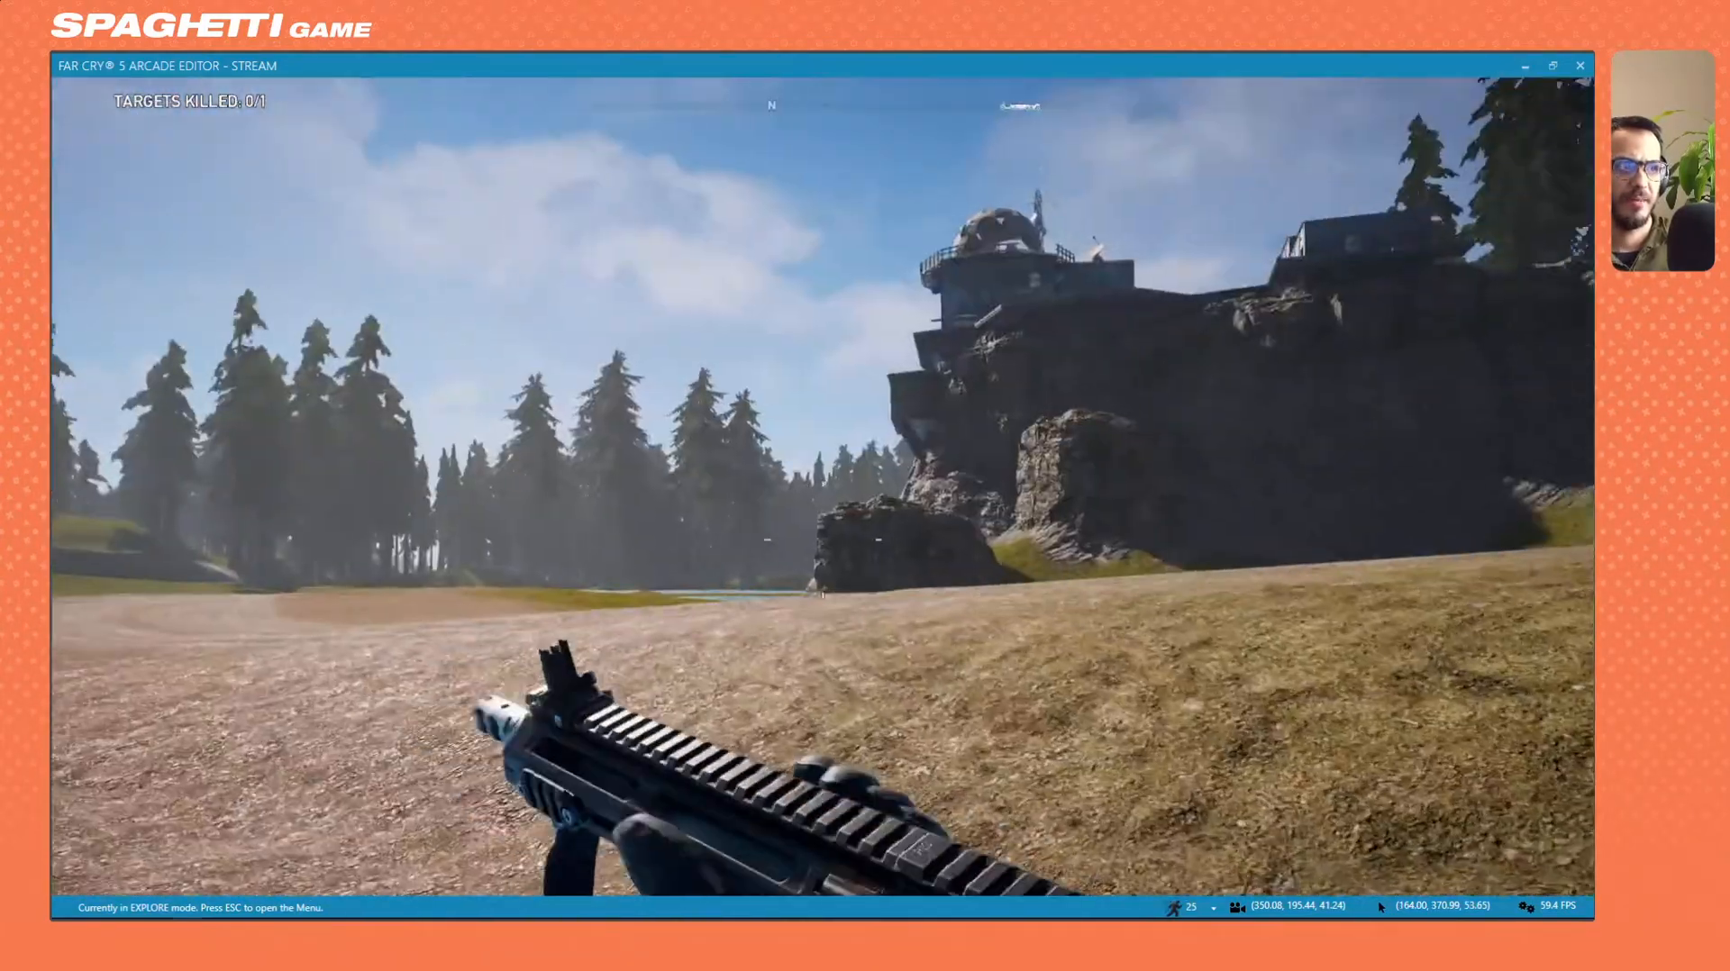
key(w)
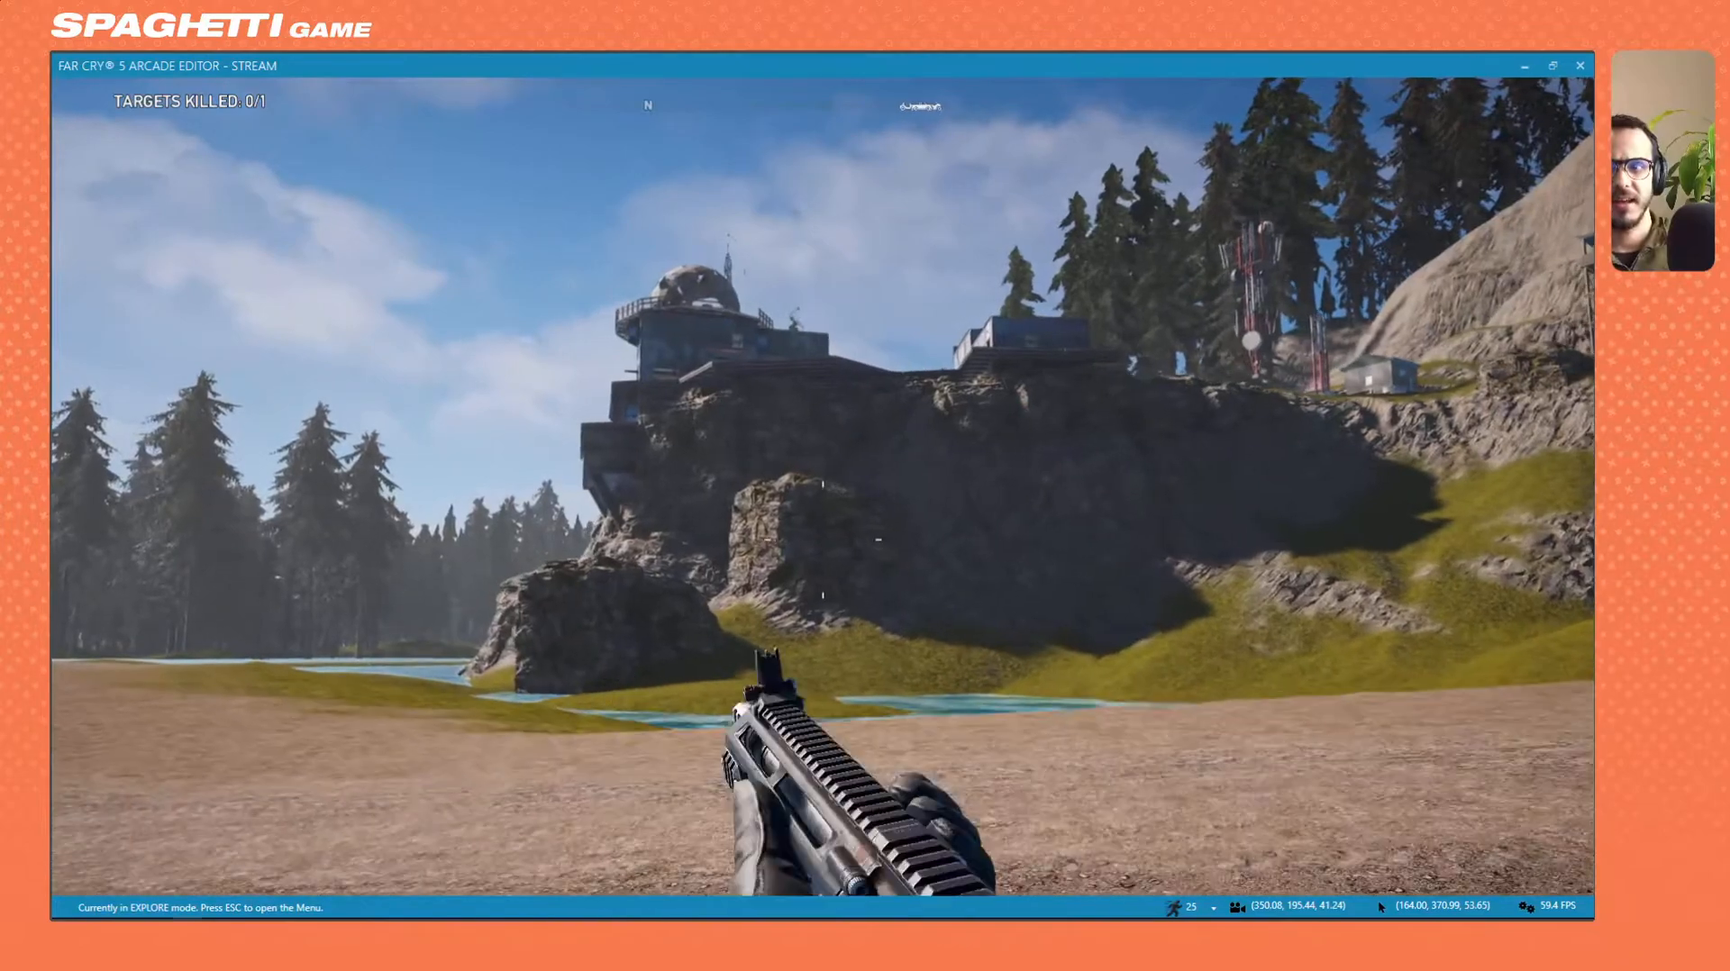
key(a)
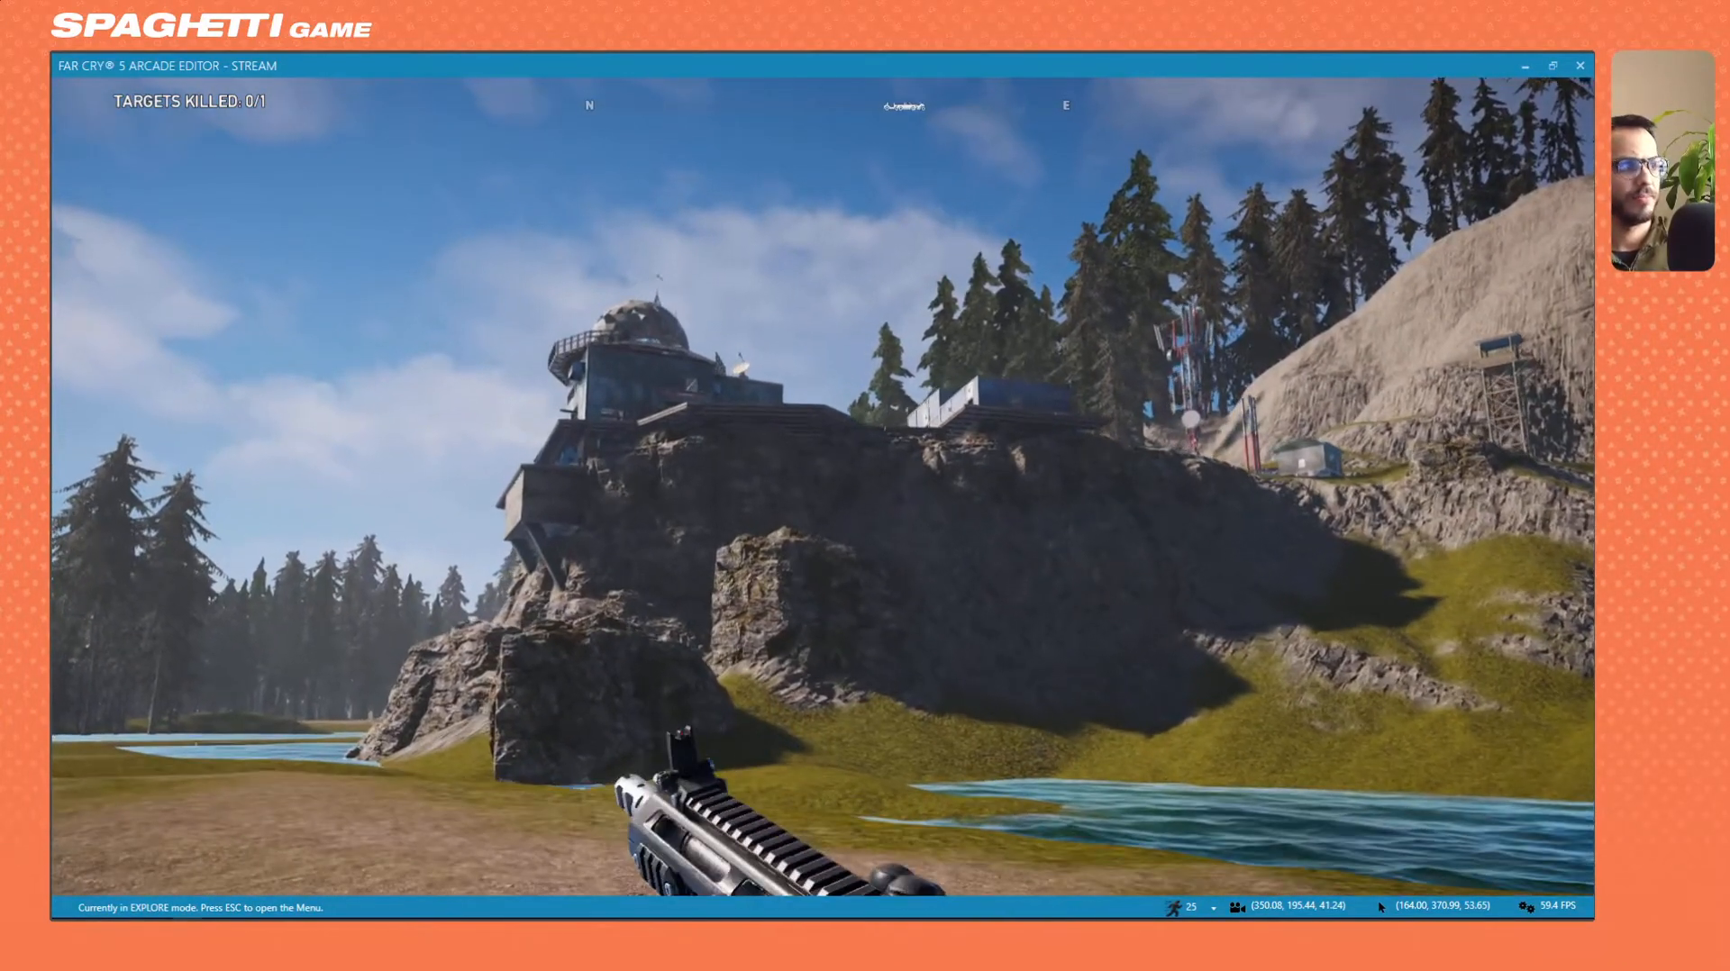
key(Escape)
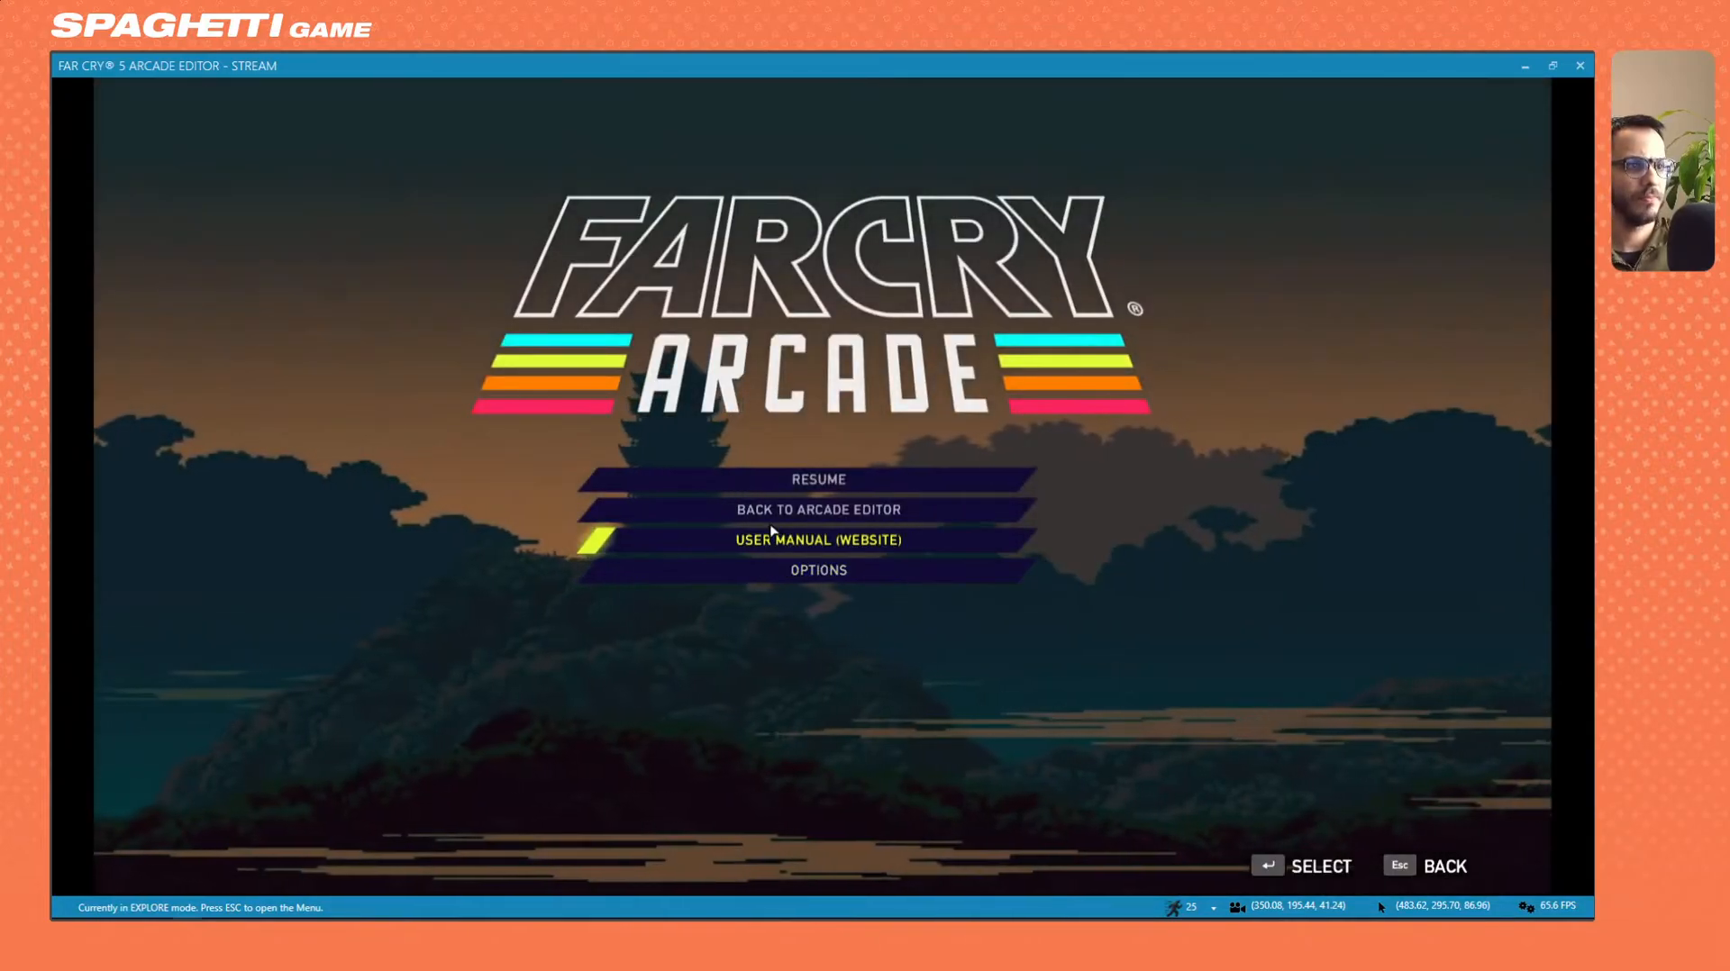
key(Escape)
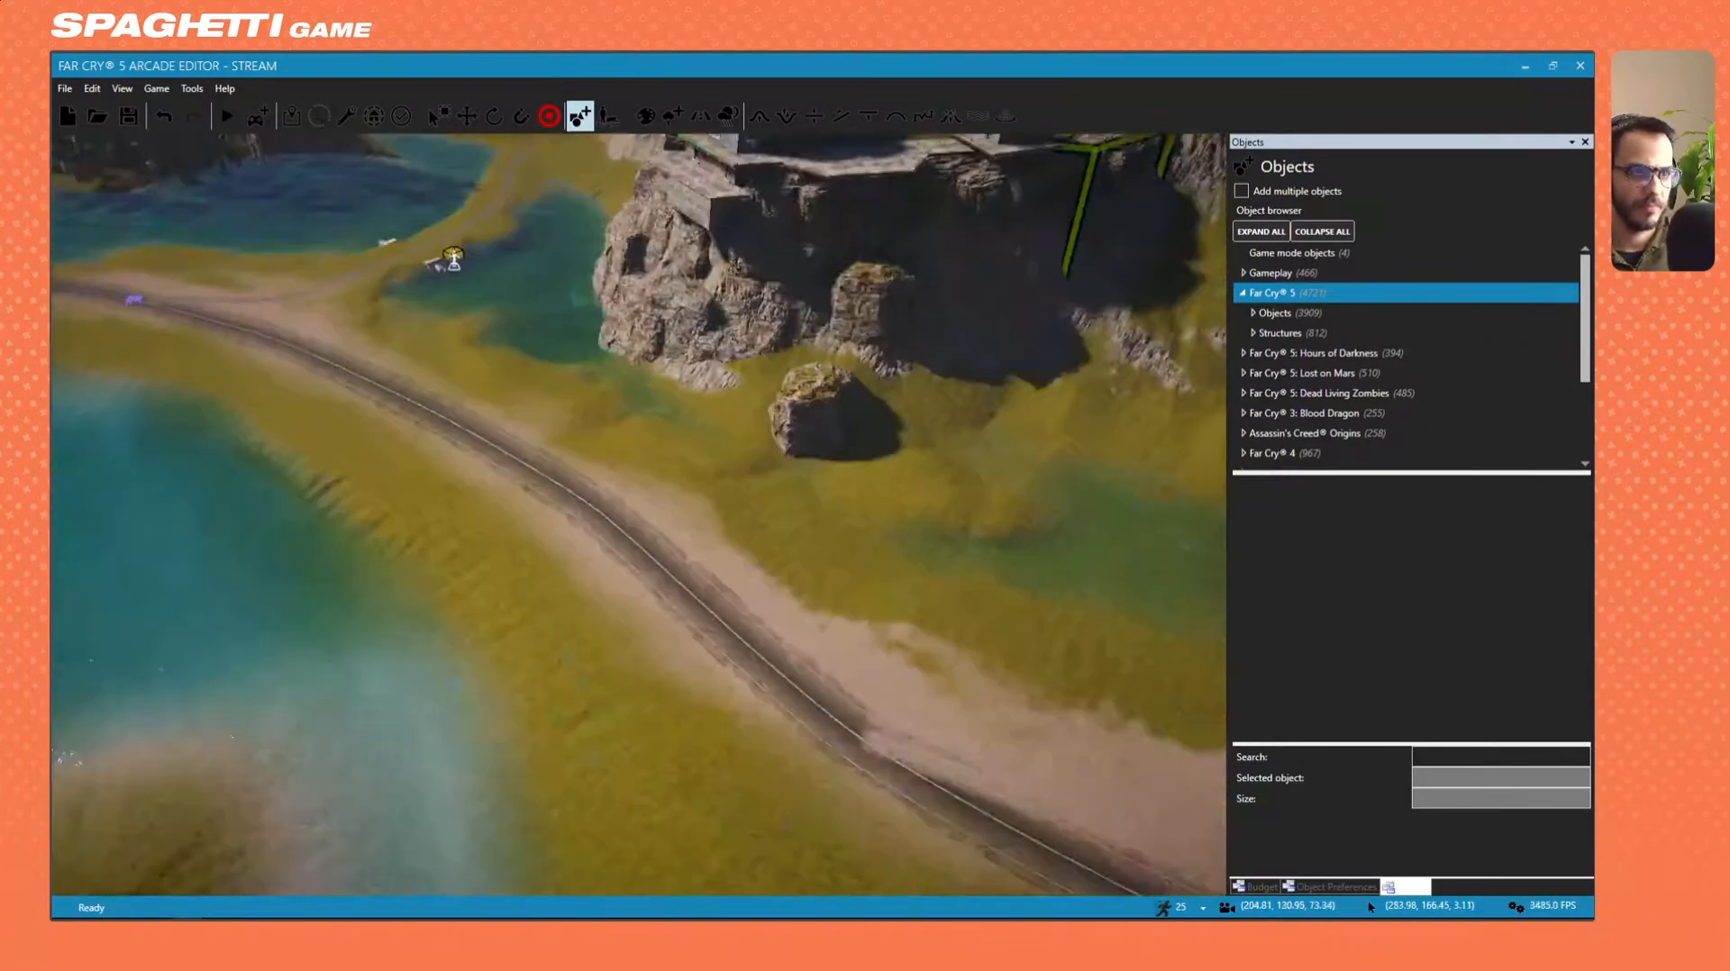
Try rotating the Admin Building alone around its vertical axis on the cliff-edge platform, using the 10-degree snap.
right_drag(638, 514, 640, 432)
key(w)
key(w)
key(d)
key(s)
click(851, 549)
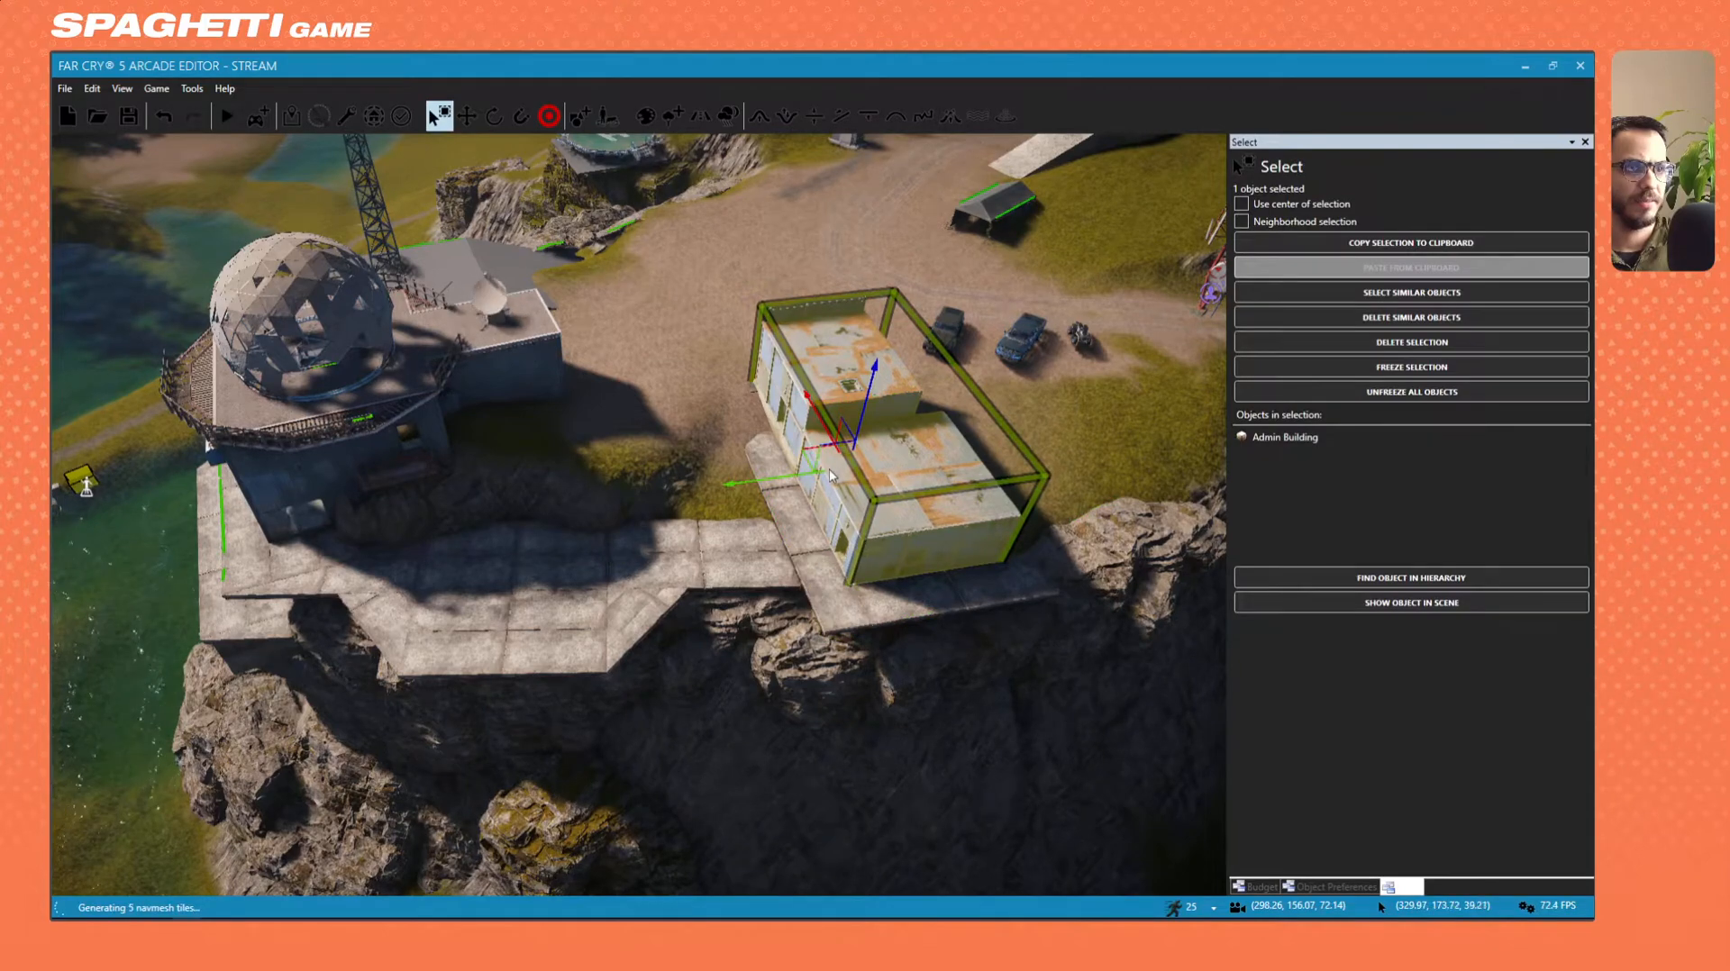
click(494, 117)
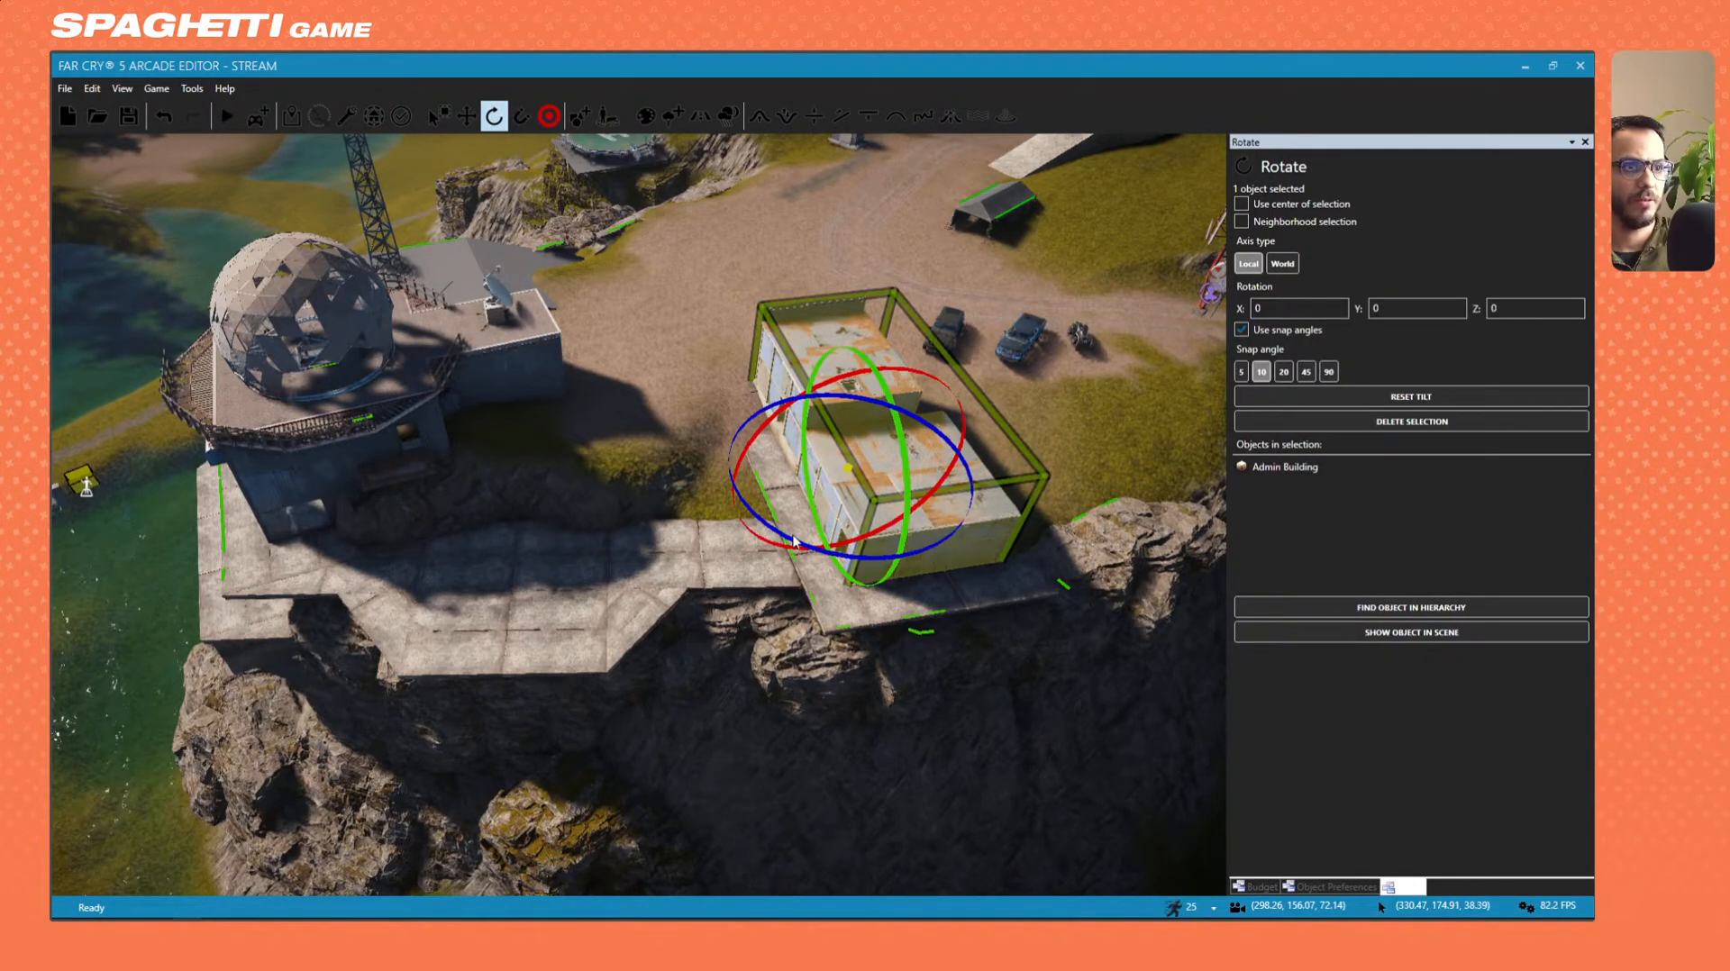
drag(968, 478, 944, 539)
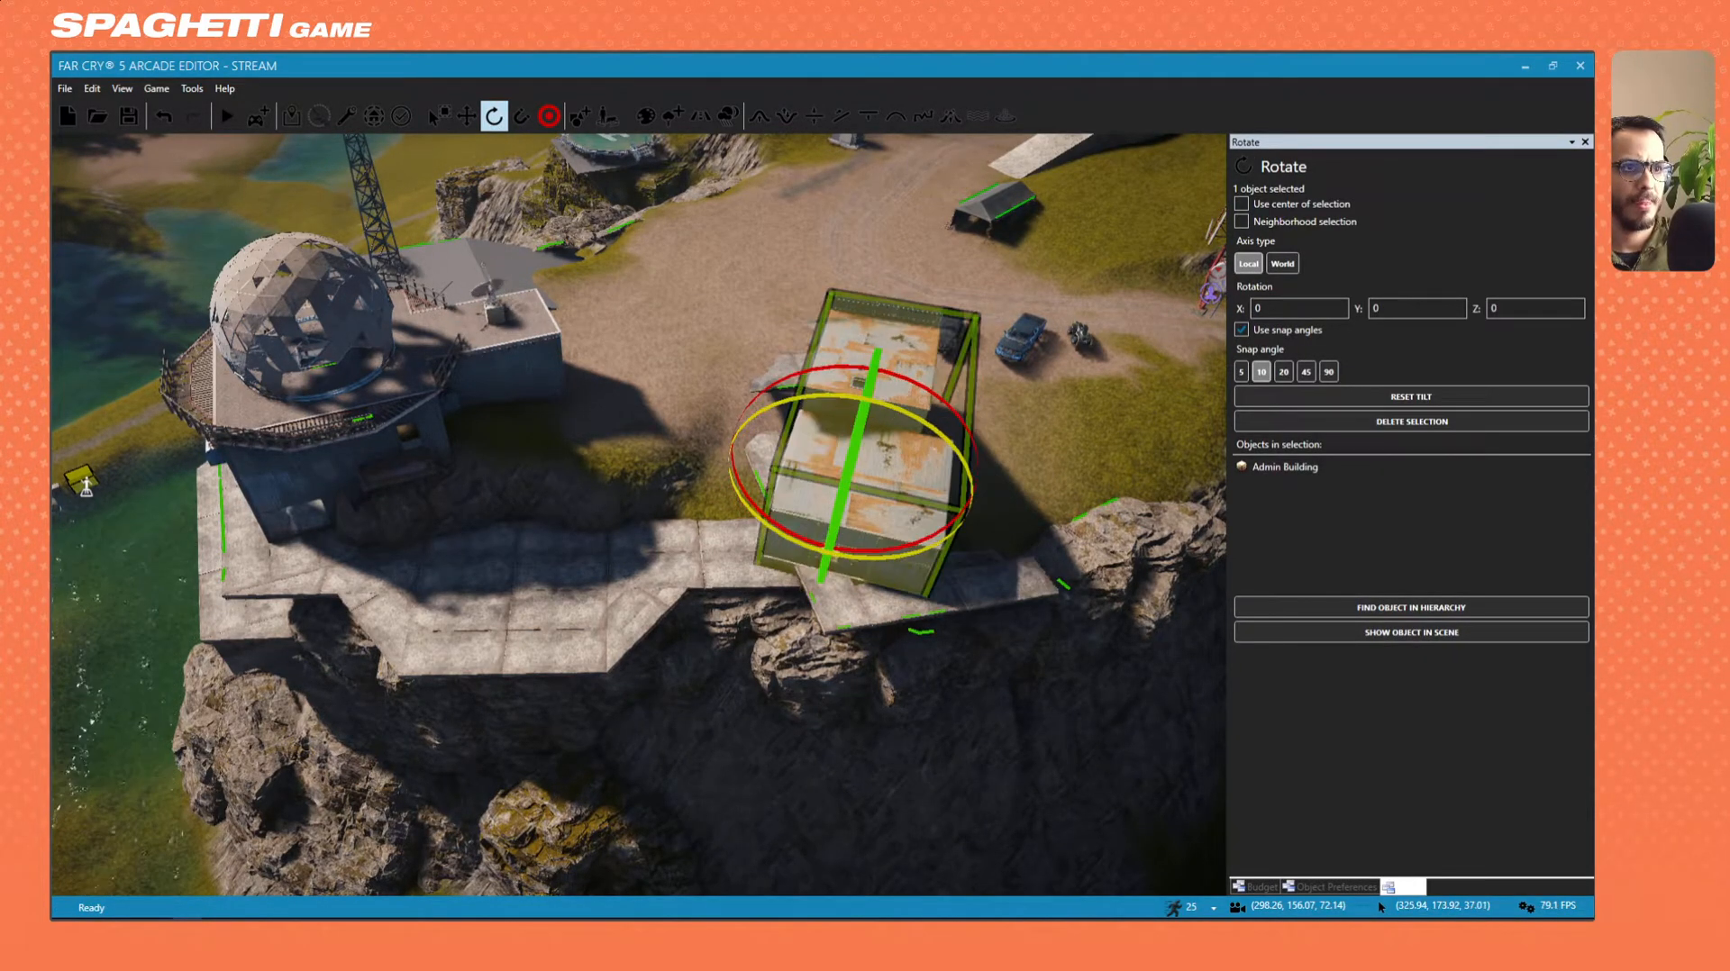
Check how the rotated Admin Building sits on its concrete platform, and undo the rotation.
right_drag(768, 568, 722, 588)
key(w)
key(d)
key(a)
key(s)
key(d)
key(s)
key(w)
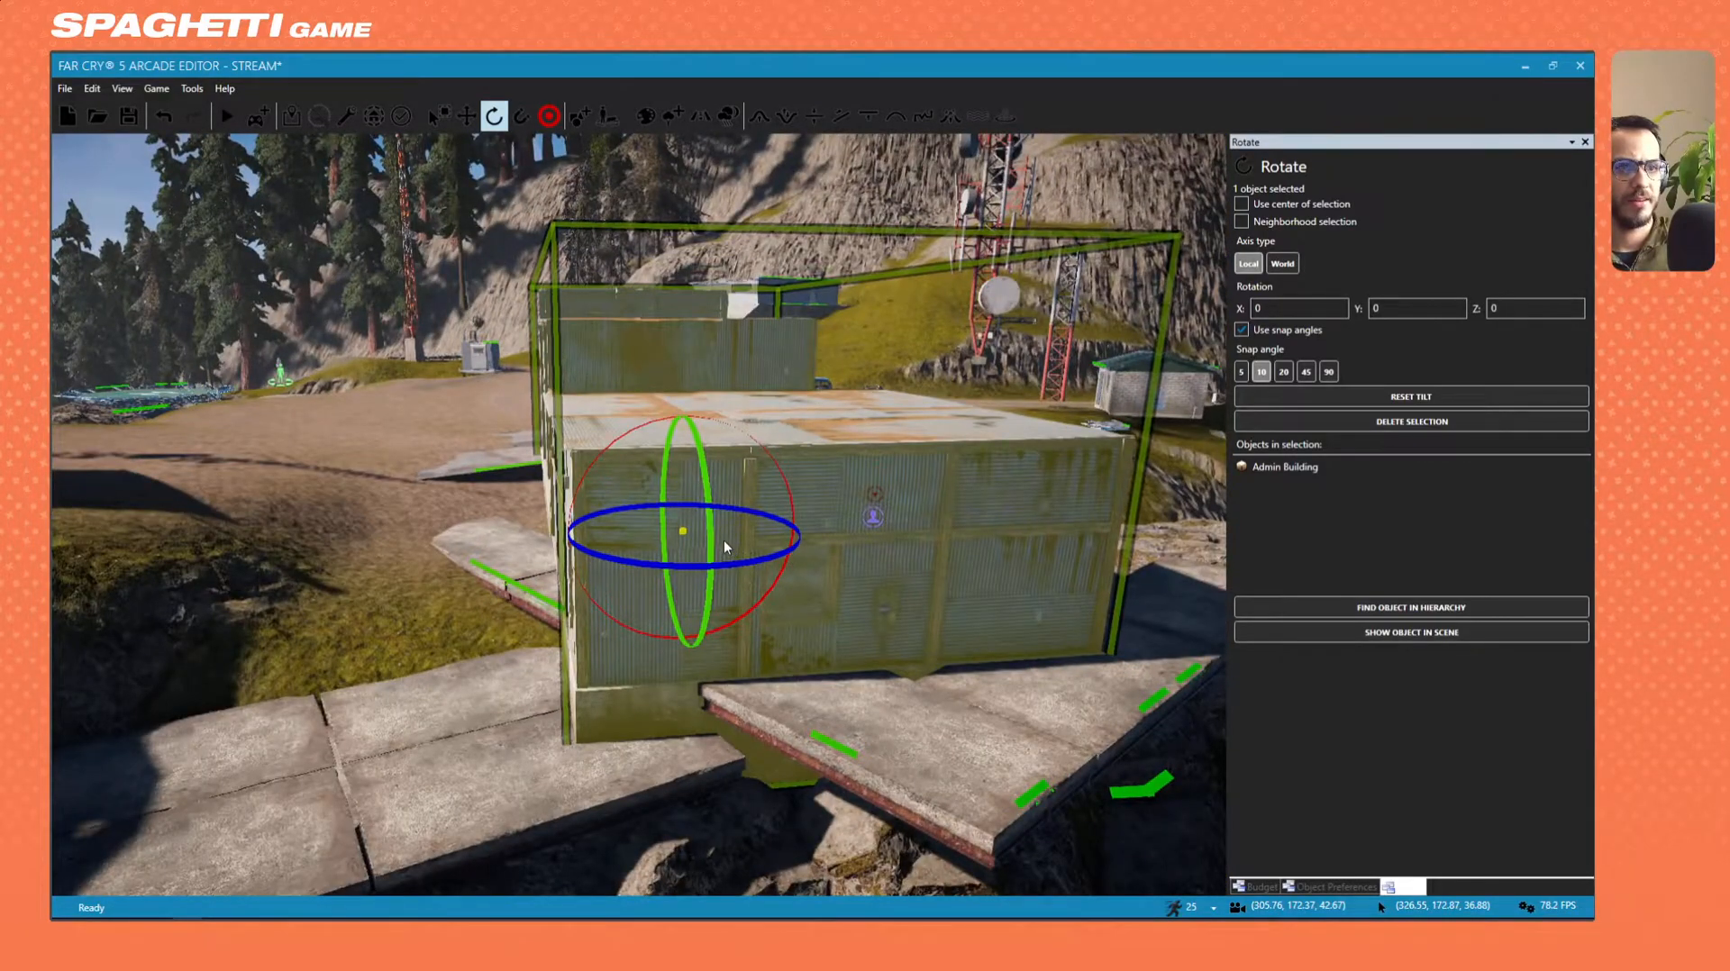
key(ctrl+z)
Rotate the Admin Building around the vertical axis together with its five surrounding Catwalk Concrete Platform 01 pieces.
ctrl+click(642, 645)
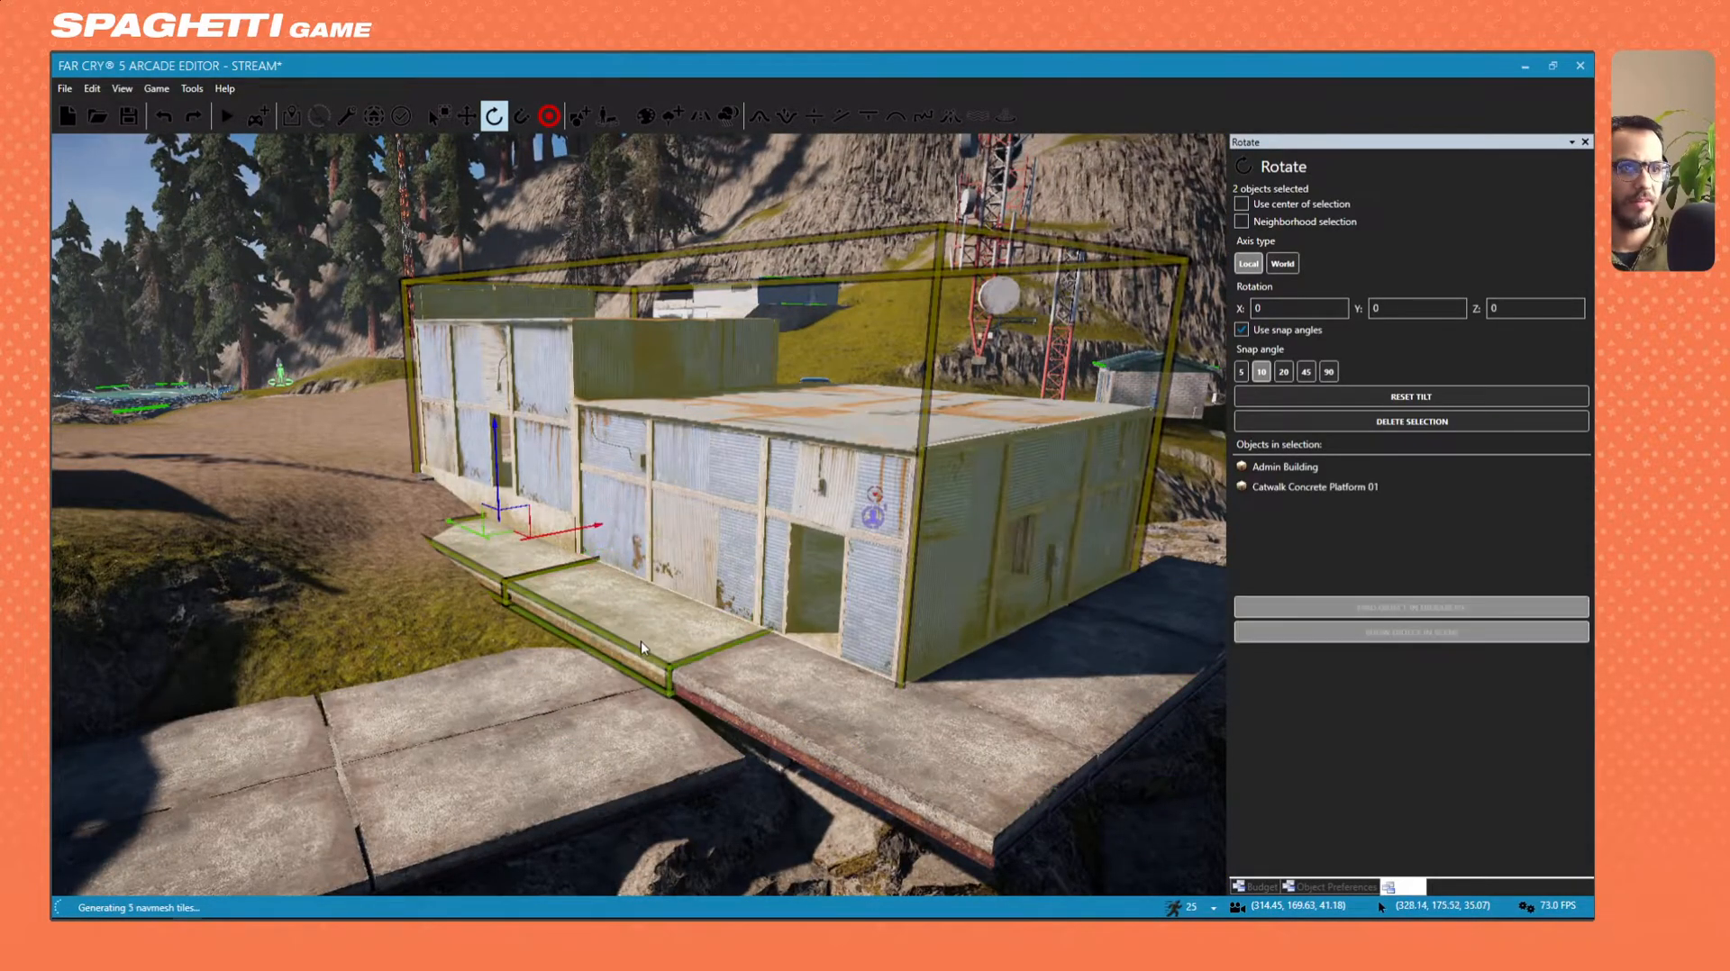
ctrl+click(642, 645)
ctrl+click(847, 711)
ctrl+click(1126, 703)
ctrl+click(1142, 615)
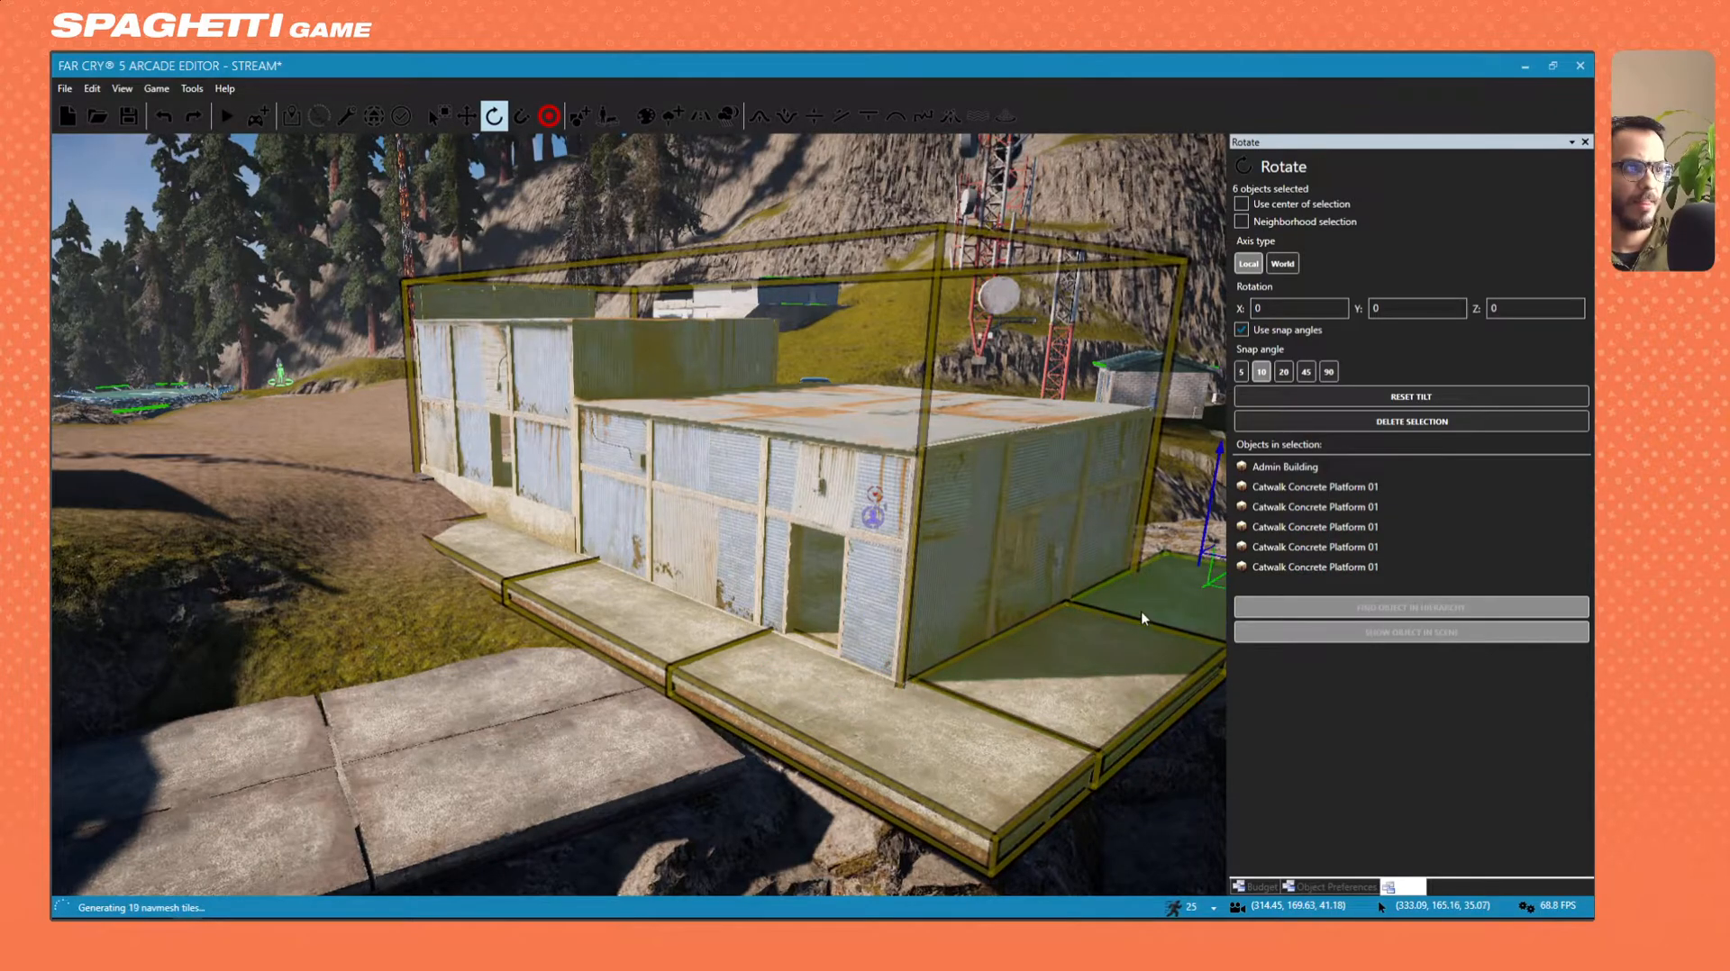
key(d)
drag(921, 632, 629, 665)
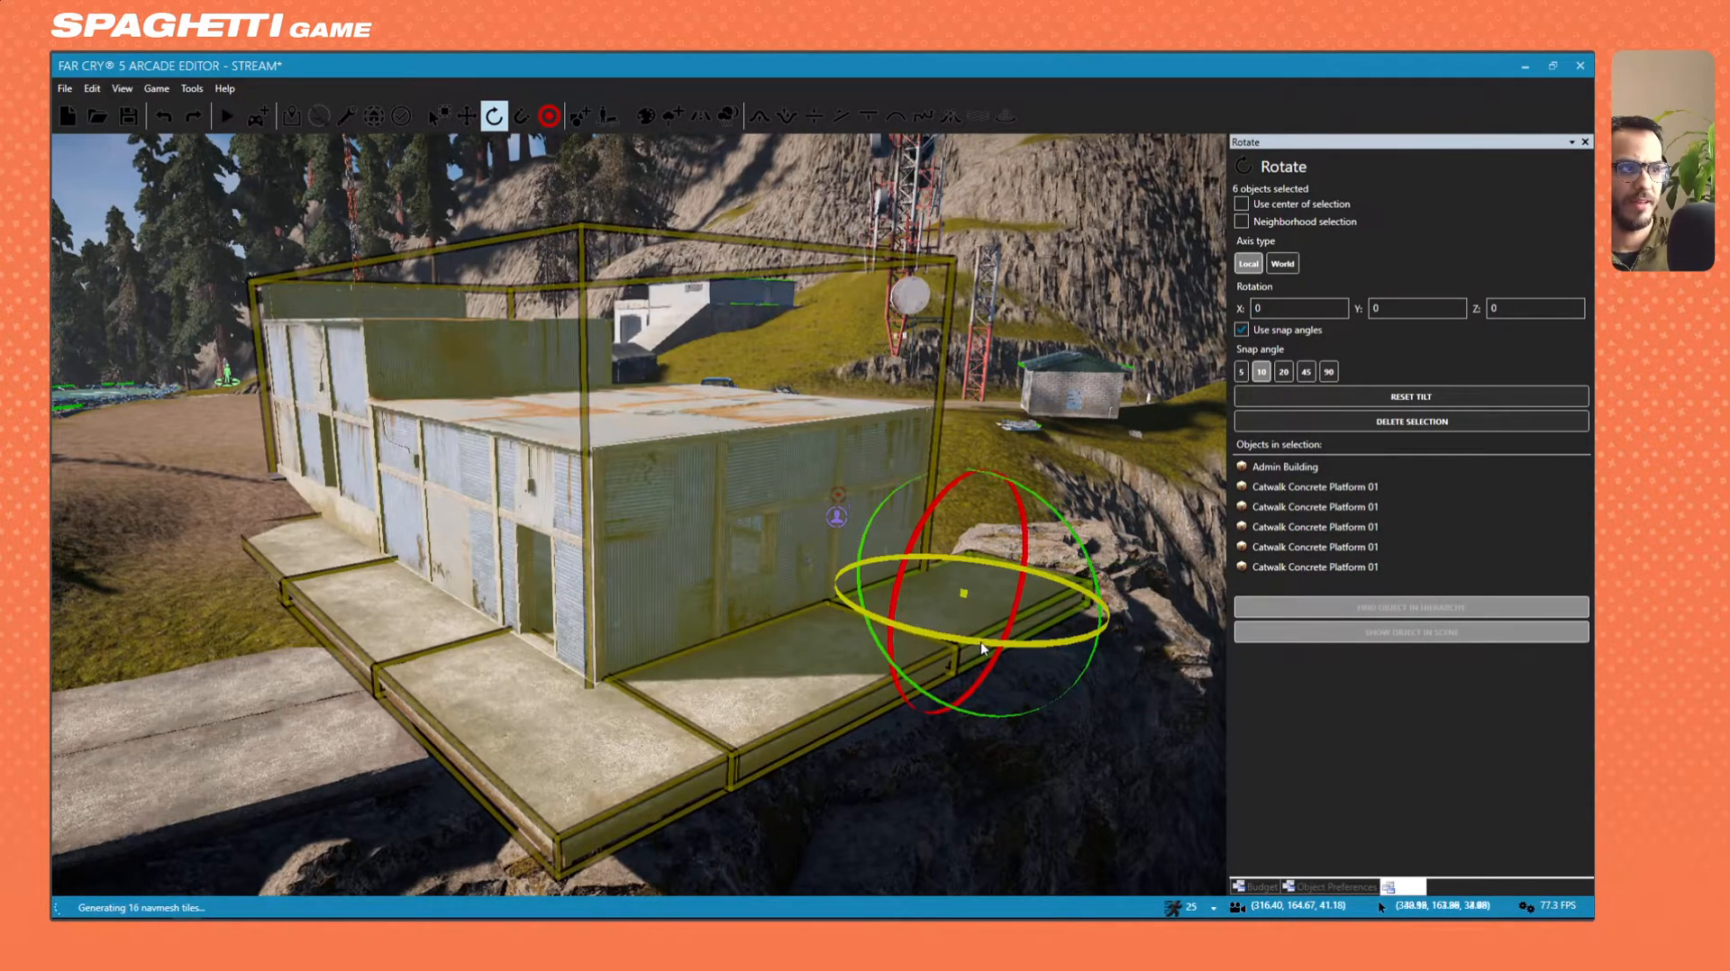
drag(981, 647, 941, 638)
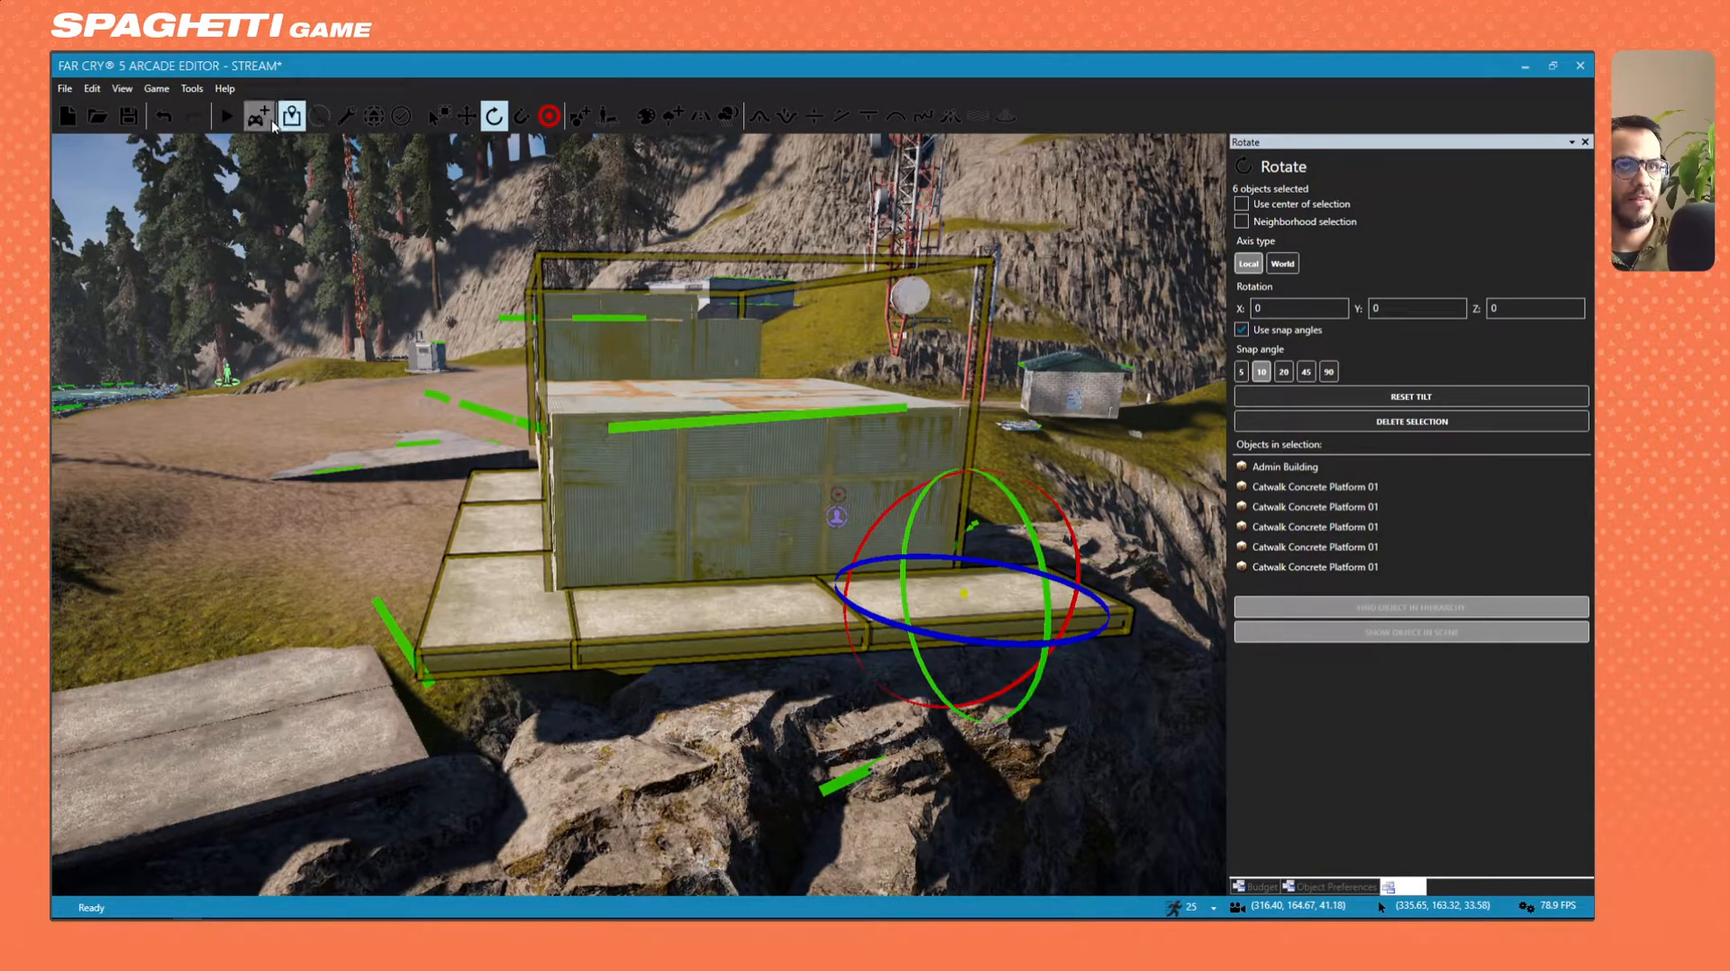
key(s)
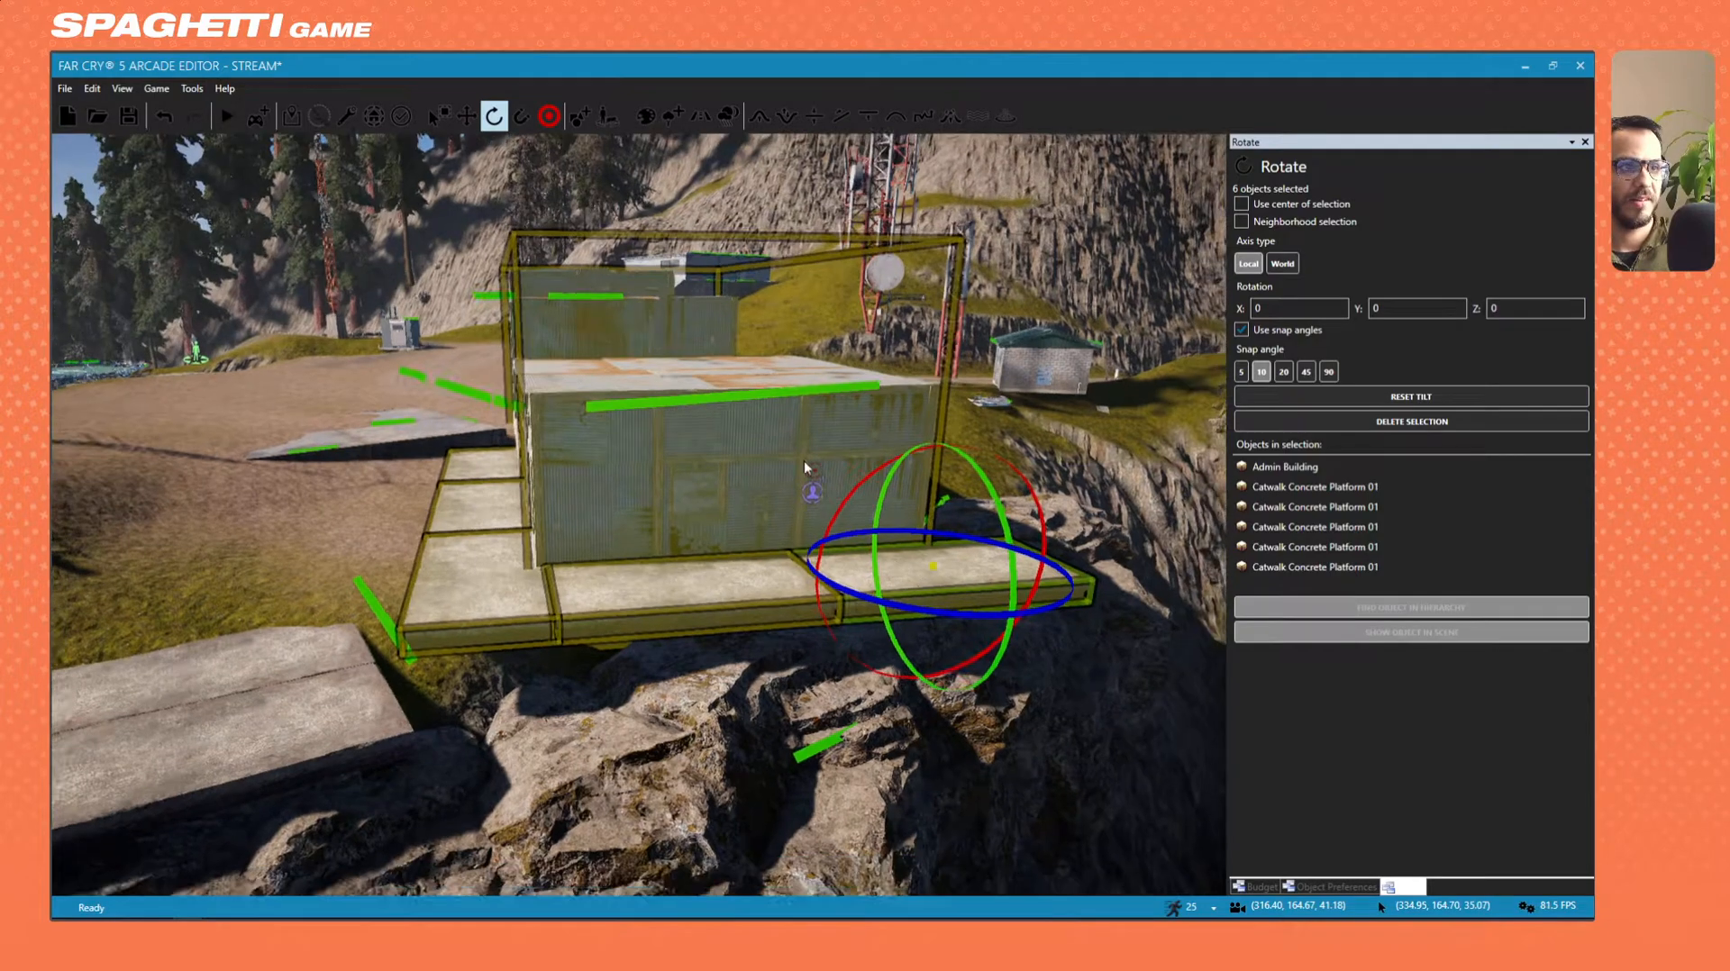
Move the Admin Building and its five Catwalk Concrete Platform 01 pieces horizontally along the cliff edge.
key(a)
click(467, 116)
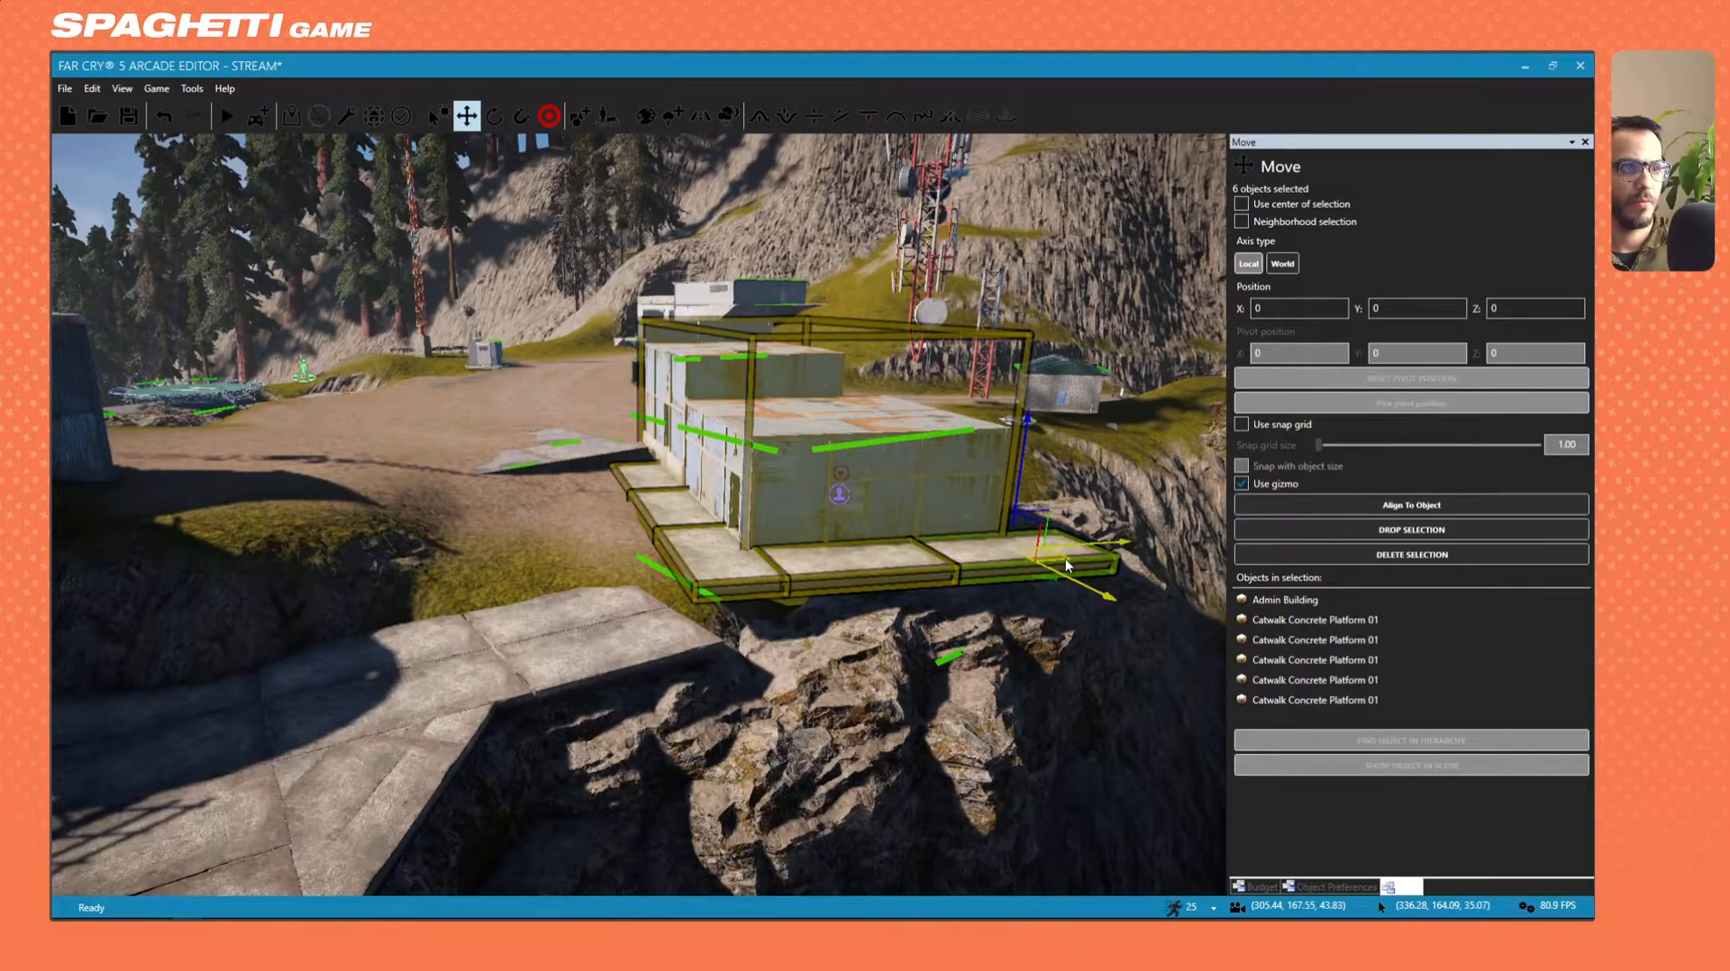
drag(1065, 559, 995, 634)
Examine from several sides how the moved building and its concrete platforms sit on the cliff rocks.
key(a)
mouse_move(995, 634)
right_down()
mouse_move(910, 672)
mouse_move(982, 576)
mouse_move(969, 631)
right_up()
key(w)
key(s)
key(w)
right_drag(856, 838, 692, 563)
key(w)
key(w)
key(w)
key(s)
key(w)
key(s)
key(s)
key(w)
right_drag(581, 497, 559, 441)
key(d)
right_drag(991, 531, 881, 509)
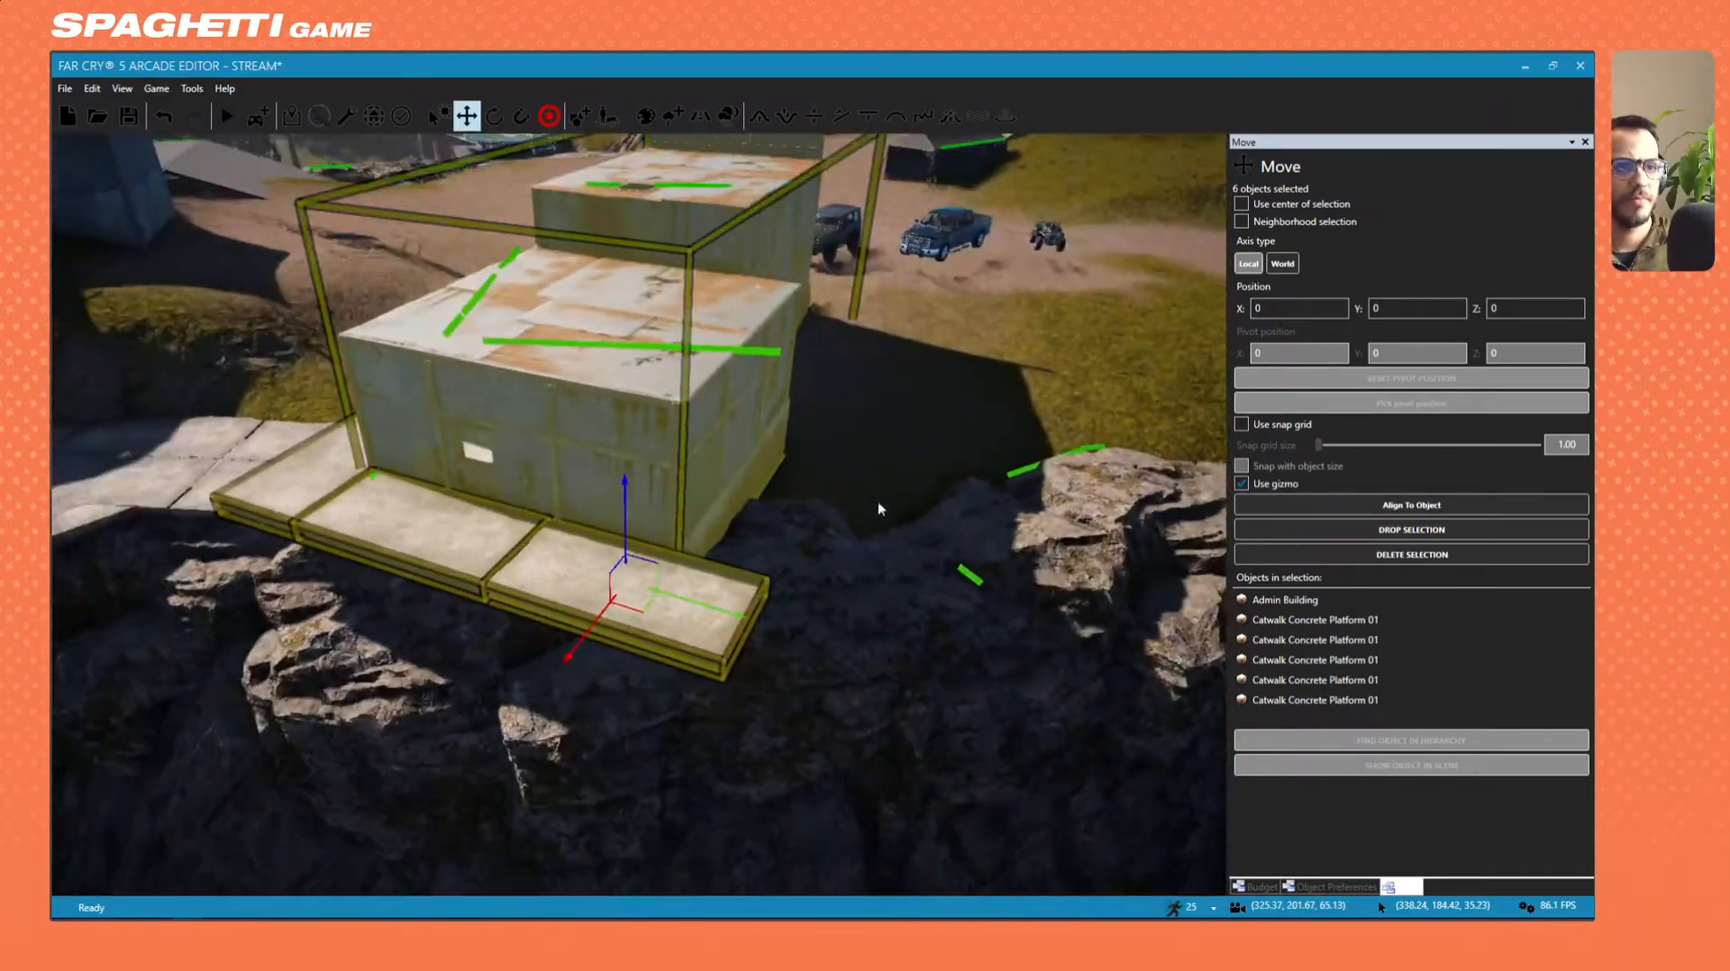
Shift the Admin Building and its platforms slightly farther out over the cliff edge and check their position from above.
drag(633, 612, 619, 662)
key(w)
right_drag(619, 662, 734, 537)
key(a)
key(d)
right_drag(592, 636, 505, 613)
key(s)
right_drag(821, 508, 787, 533)
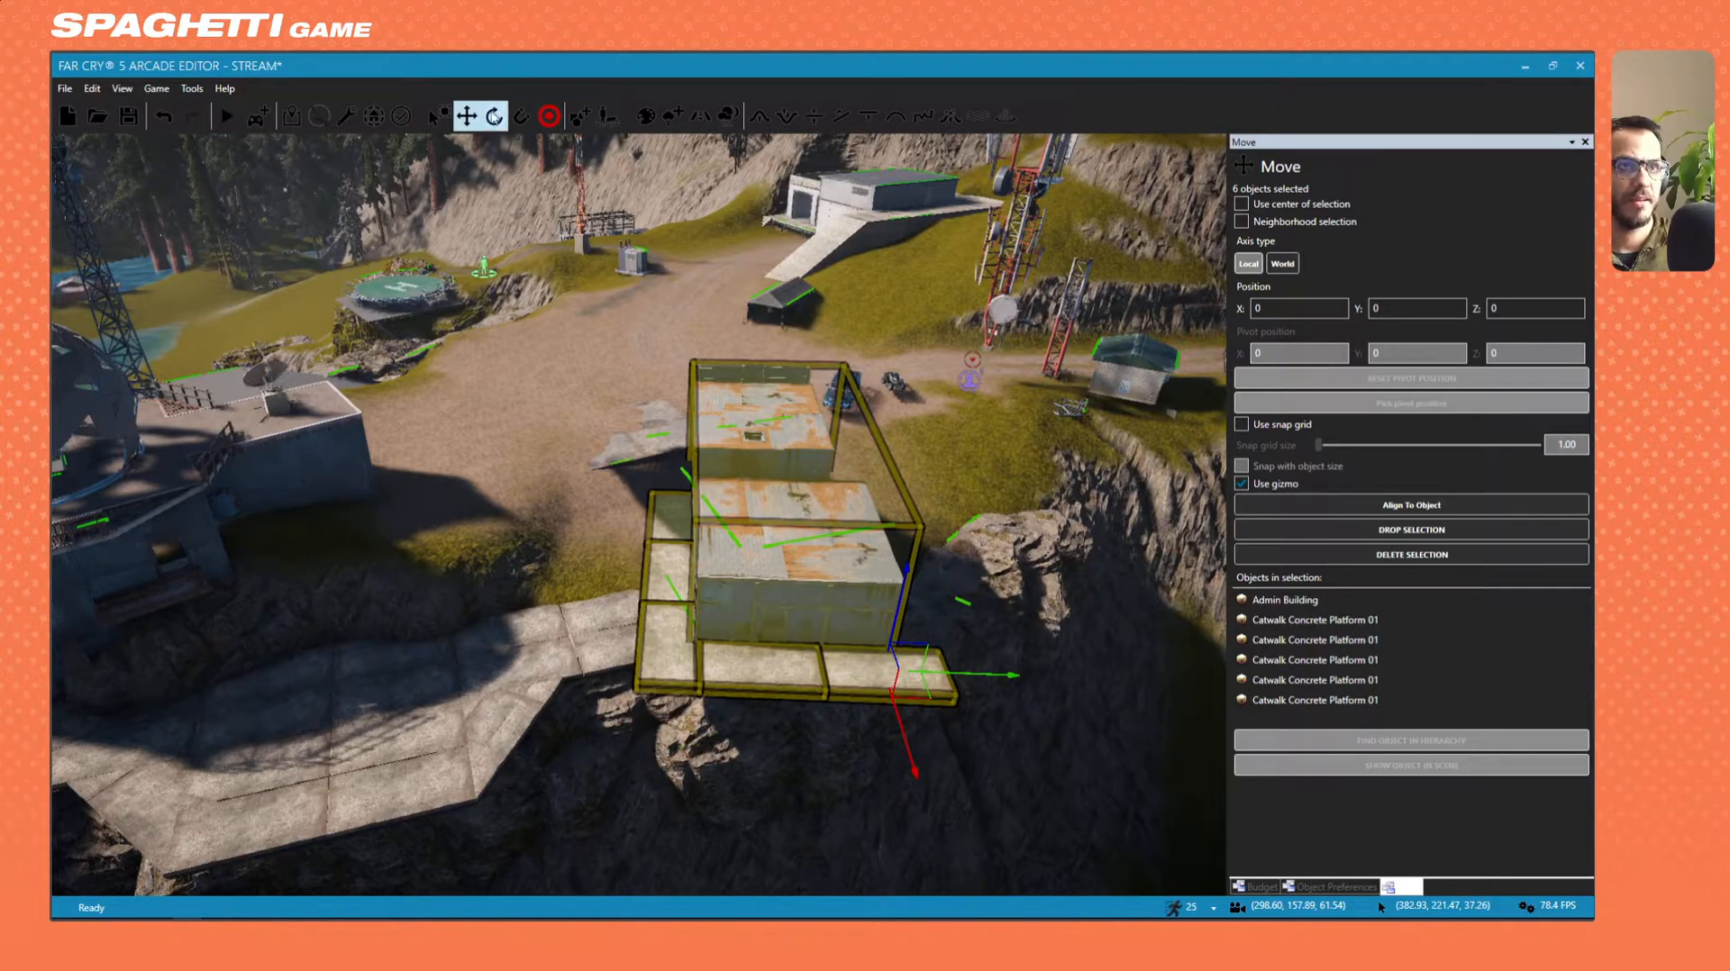
Rotate the building and platform group around the vertical axis with the 10-degree snap, and shift it horizontally on the cliff.
key(r)
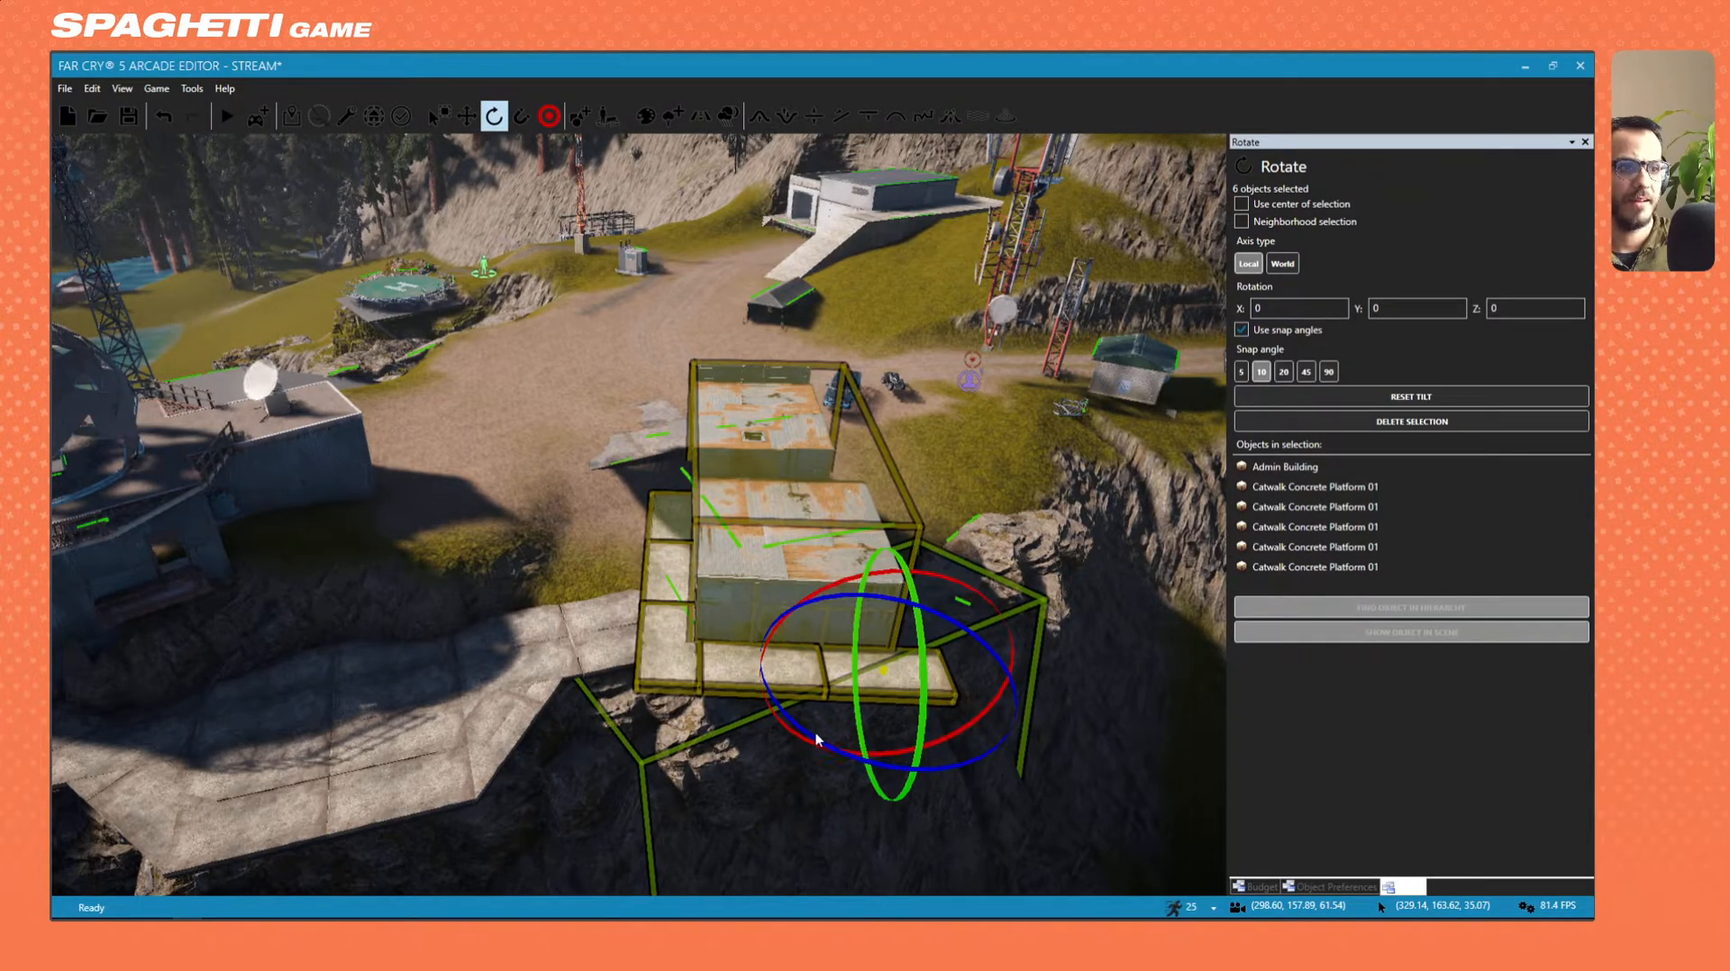
drag(933, 773, 936, 777)
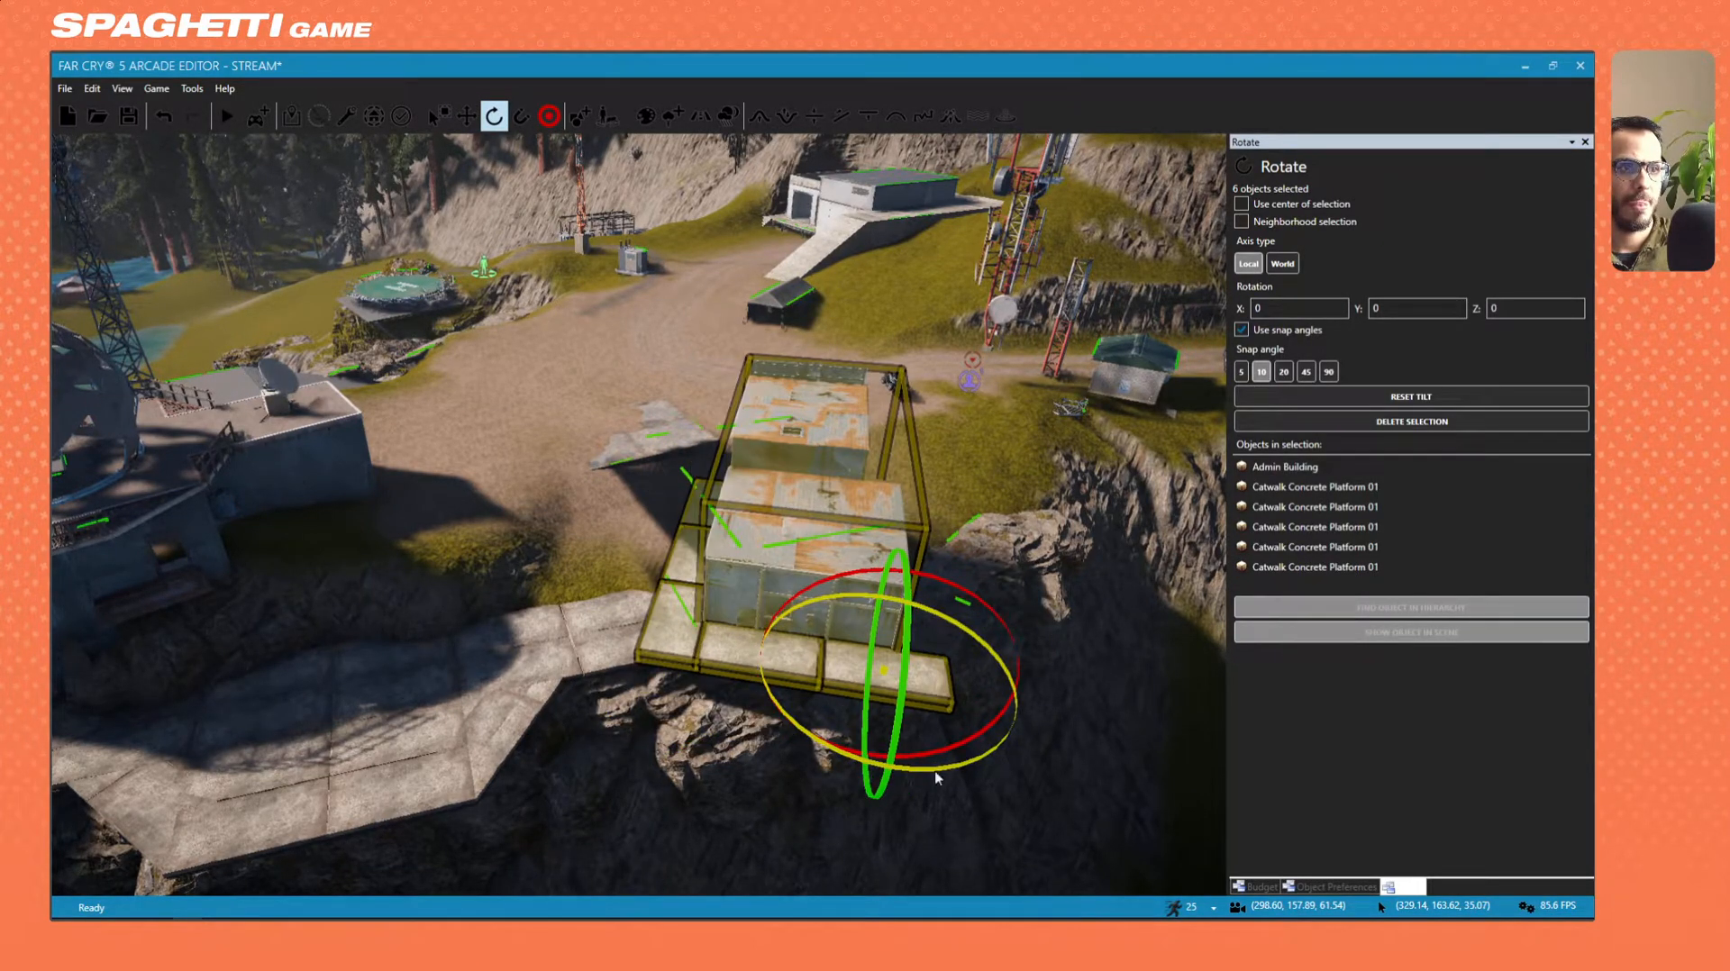
click(466, 121)
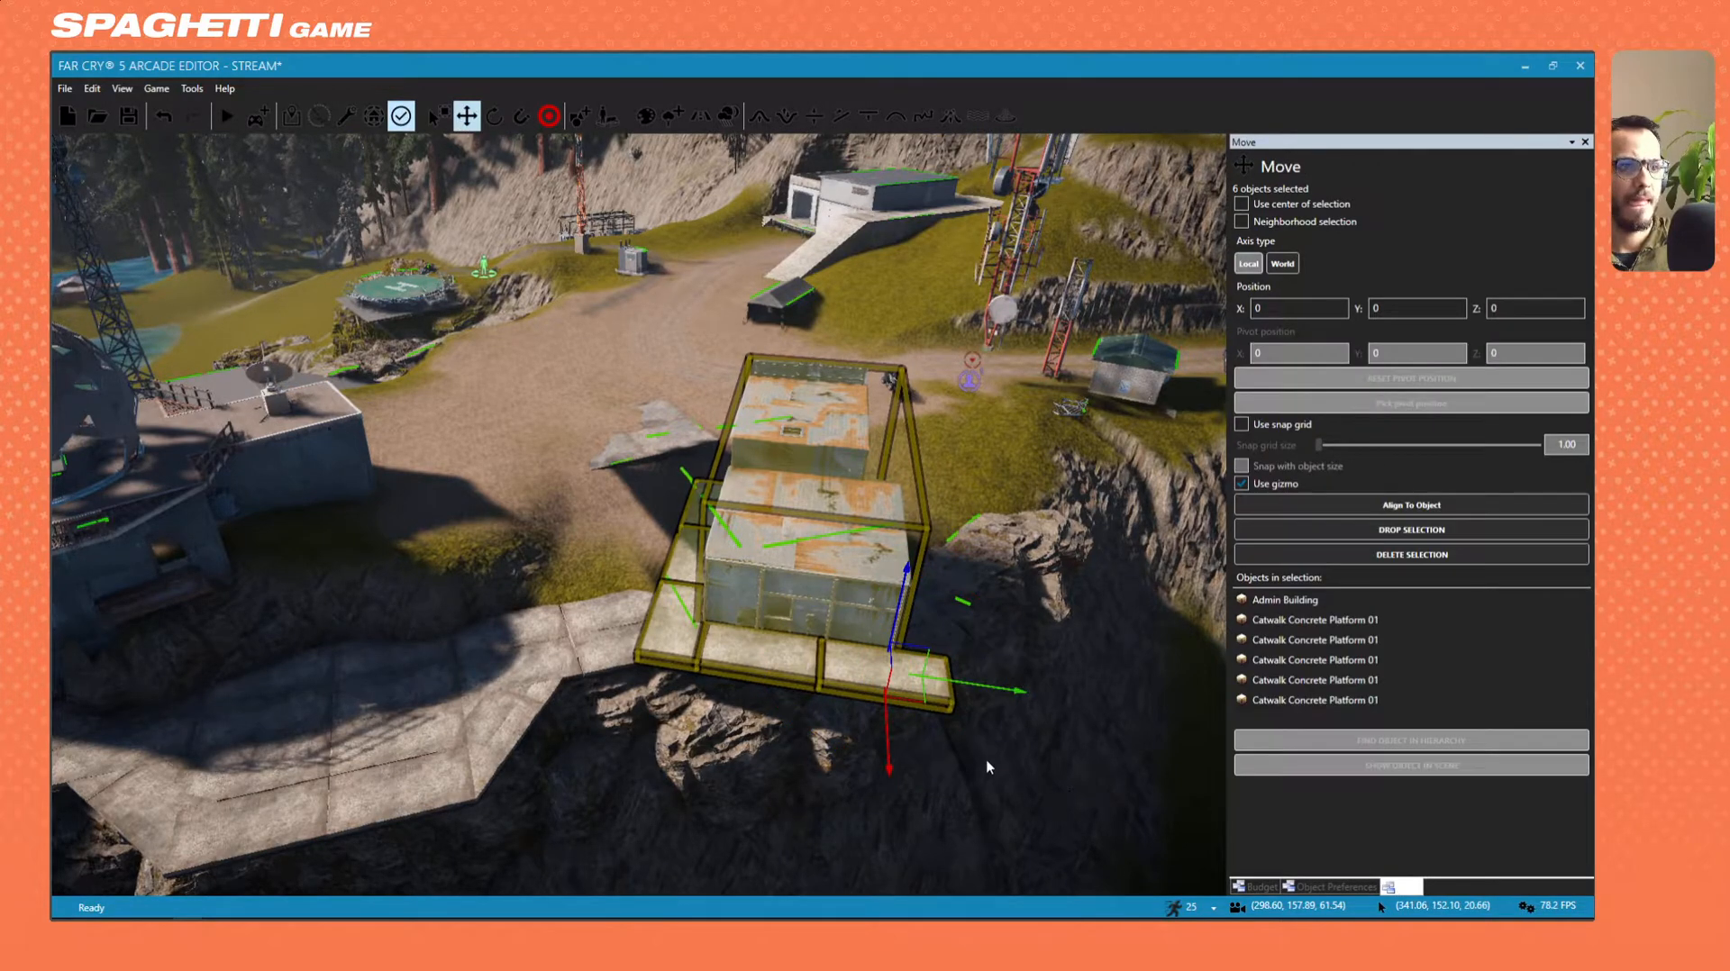
drag(933, 713, 899, 719)
Fine-tune the horizontal position of the Admin Building and its platforms relative to the stone walkway.
key(w)
right_drag(899, 719, 622, 631)
key(w)
key(s)
key(d)
key(w)
key(w)
key(s)
right_drag(448, 622, 293, 630)
key(w)
key(w)
key(s)
key(w)
key(d)
drag(293, 631, 329, 635)
Examine up close where the building's concrete platforms meet the stone walkway and overhang the rocks.
mouse_move(329, 634)
right_down()
mouse_move(194, 625)
mouse_move(343, 629)
right_up()
key(s)
key(w)
right_drag(801, 622, 676, 689)
key(s)
right_drag(721, 631, 878, 698)
key(w)
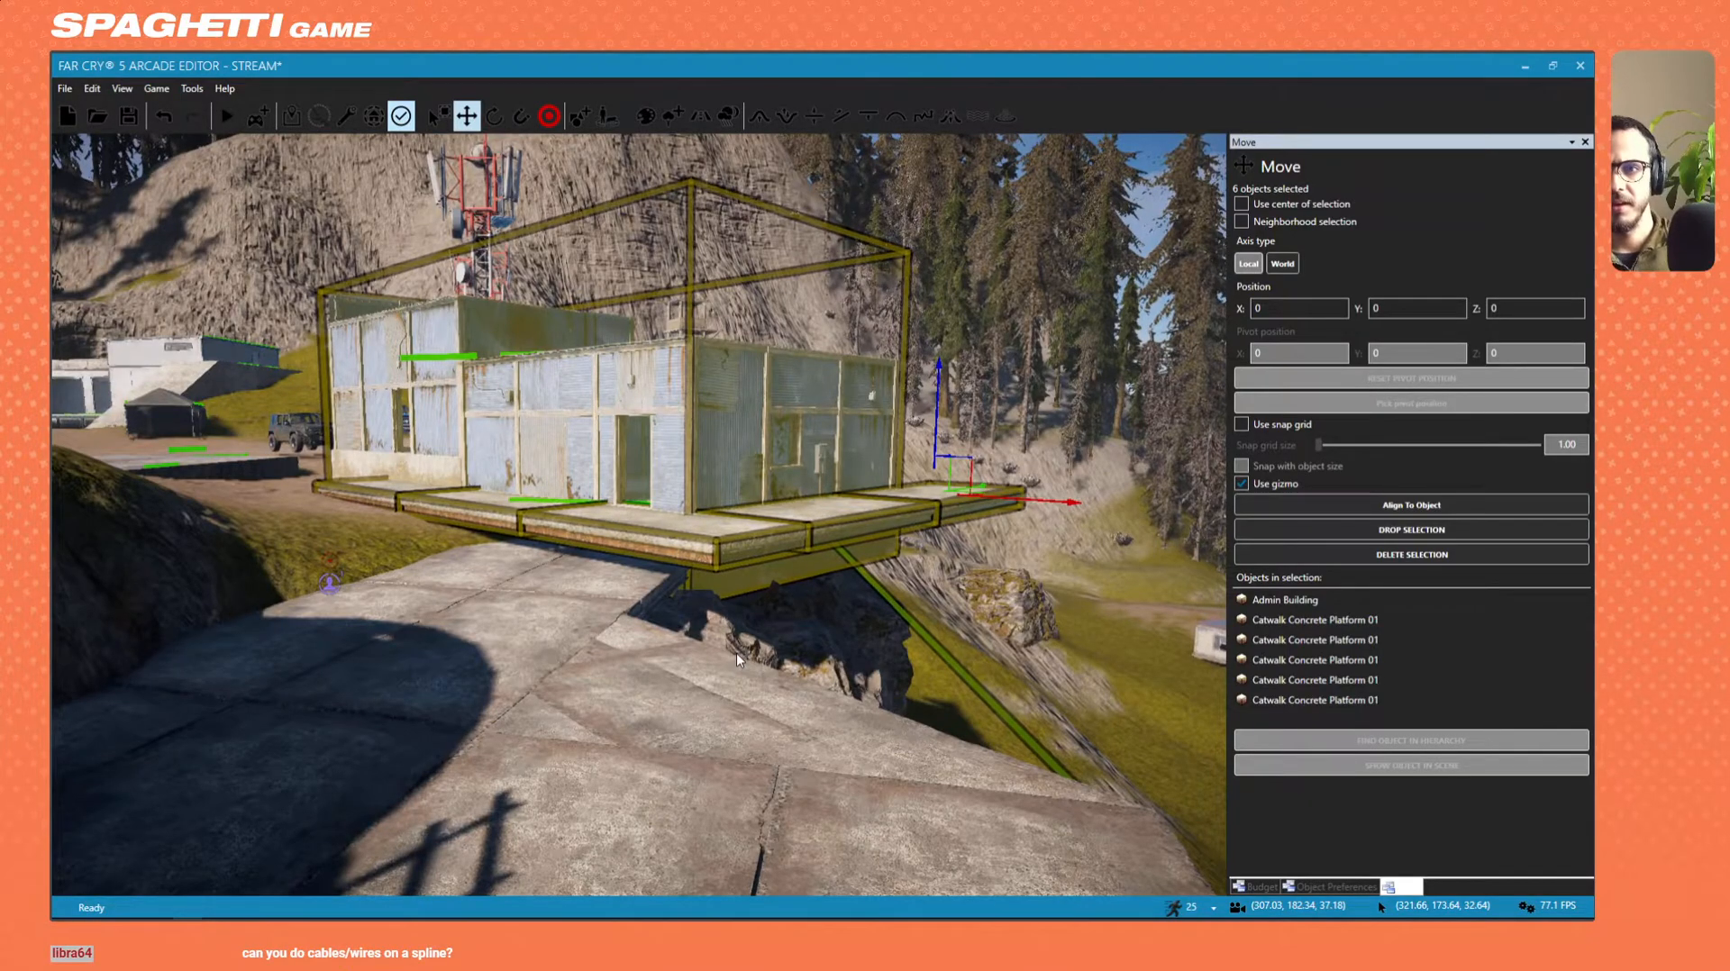
key(w)
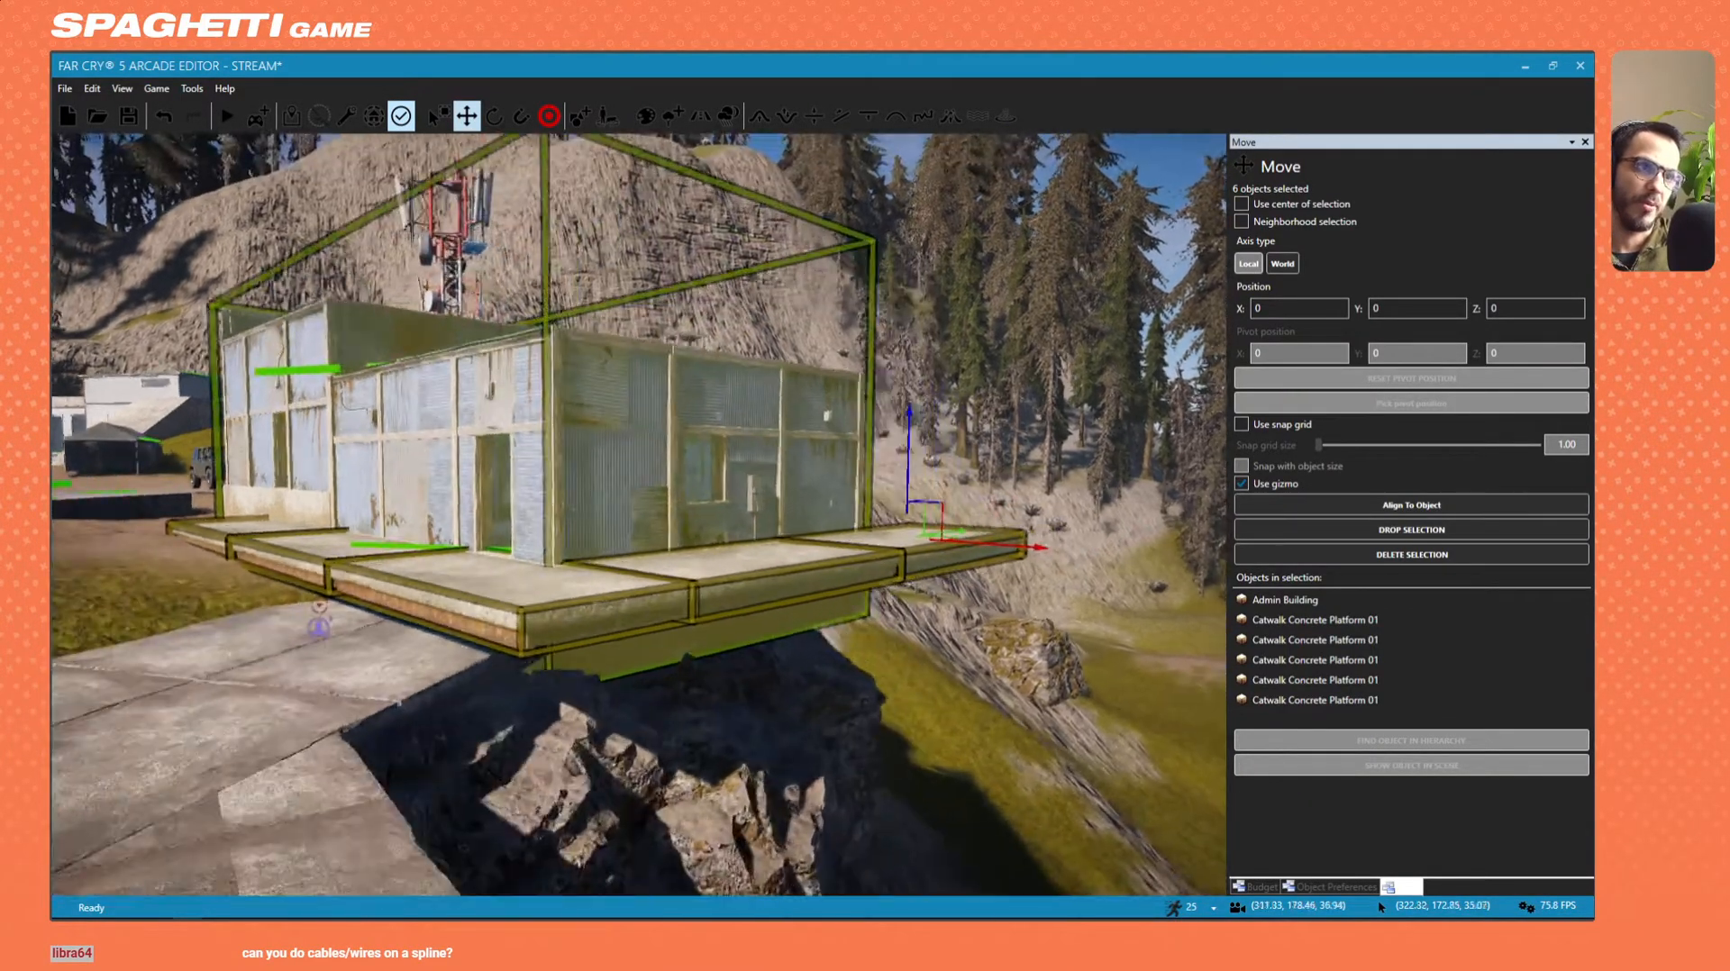
key(w)
right_drag(878, 698, 699, 587)
key(s)
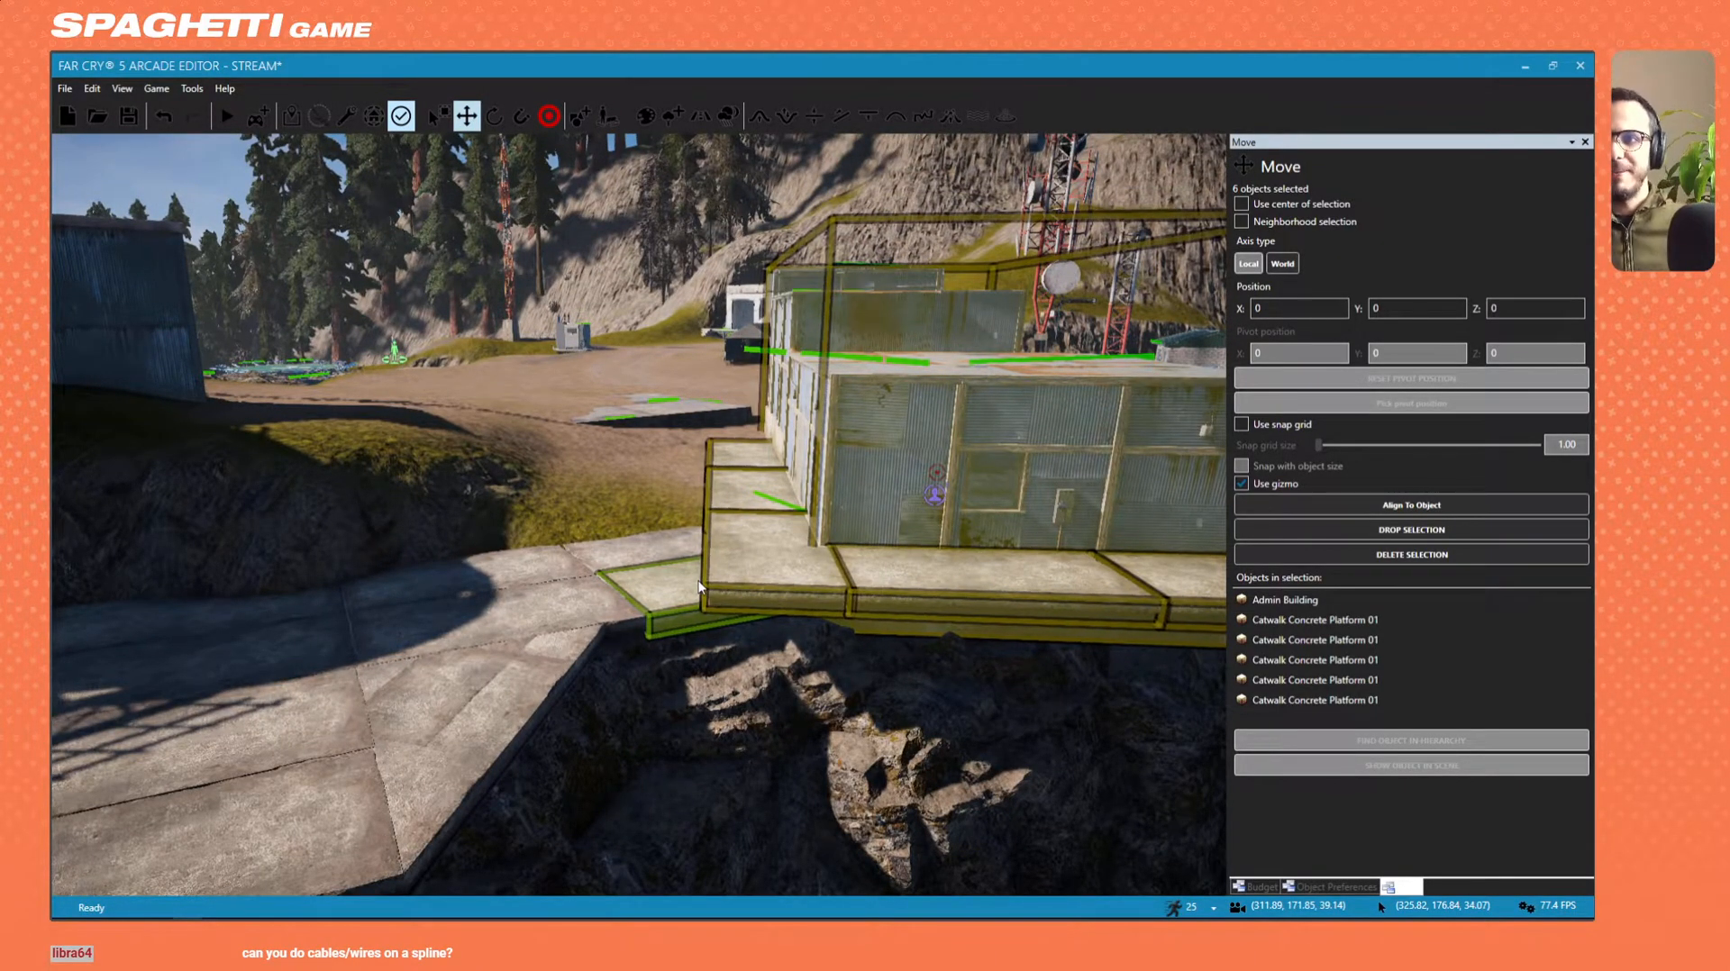
key(s)
right_drag(635, 554, 579, 463)
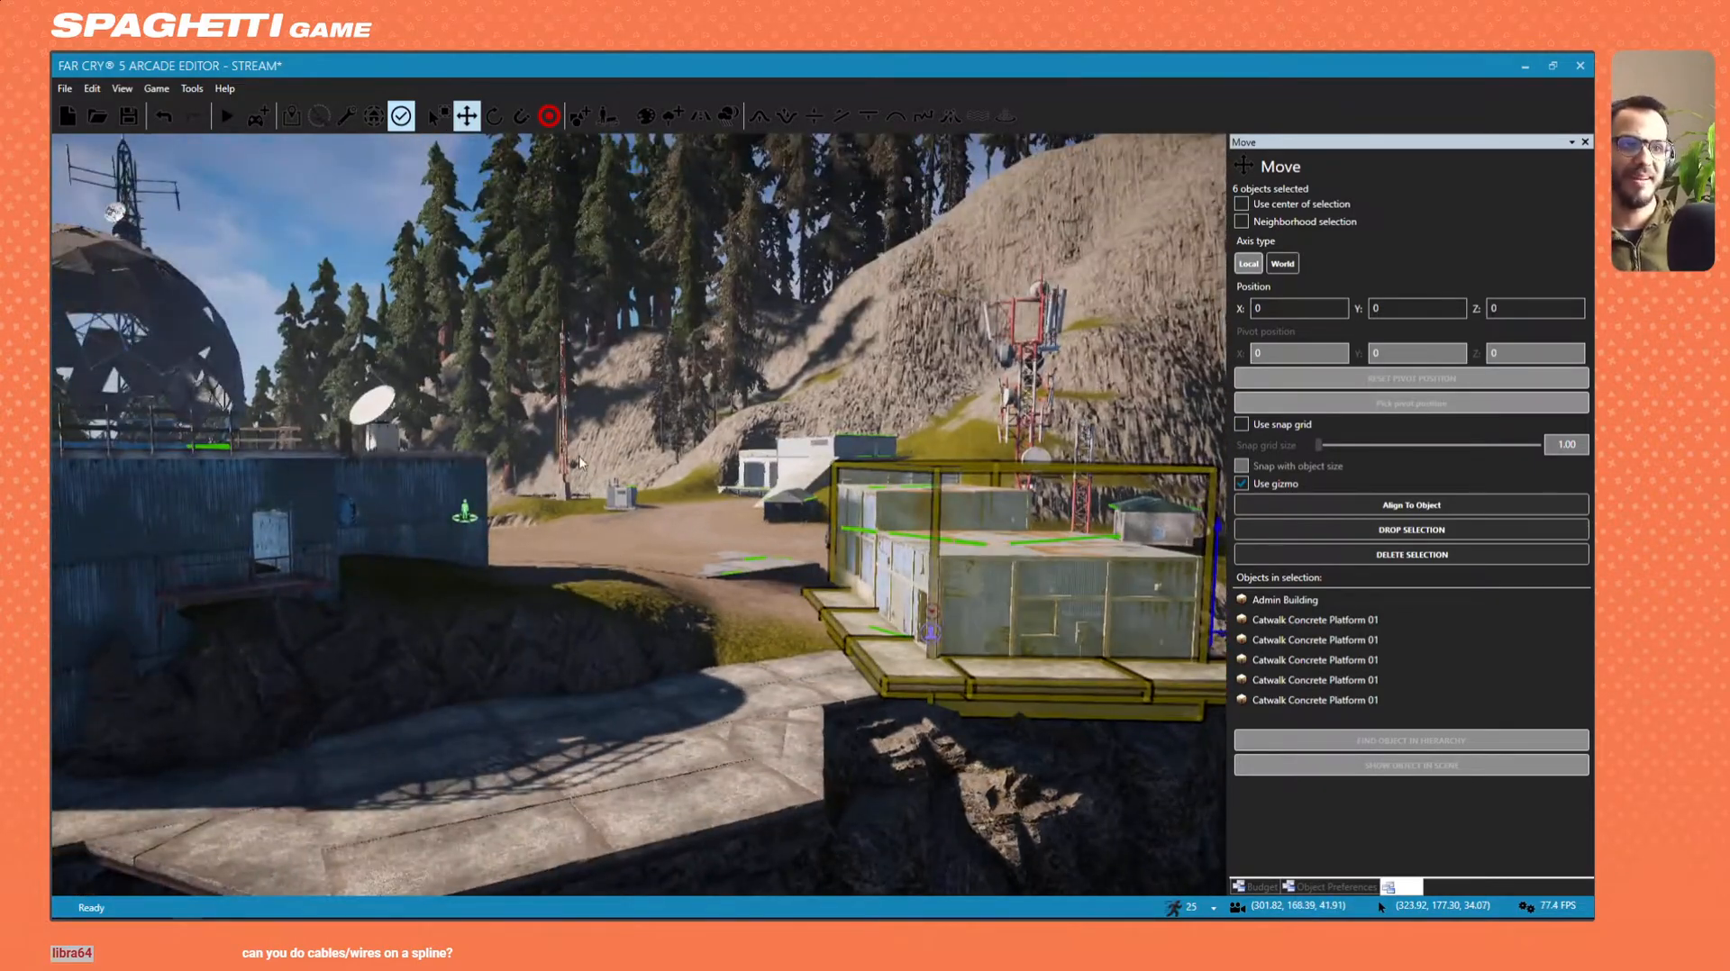
Examine the whole cliffside outpost from high above, including the dome building and the repositioned Admin Building.
right_drag(522, 383, 671, 708)
key(w)
key(s)
key(s)
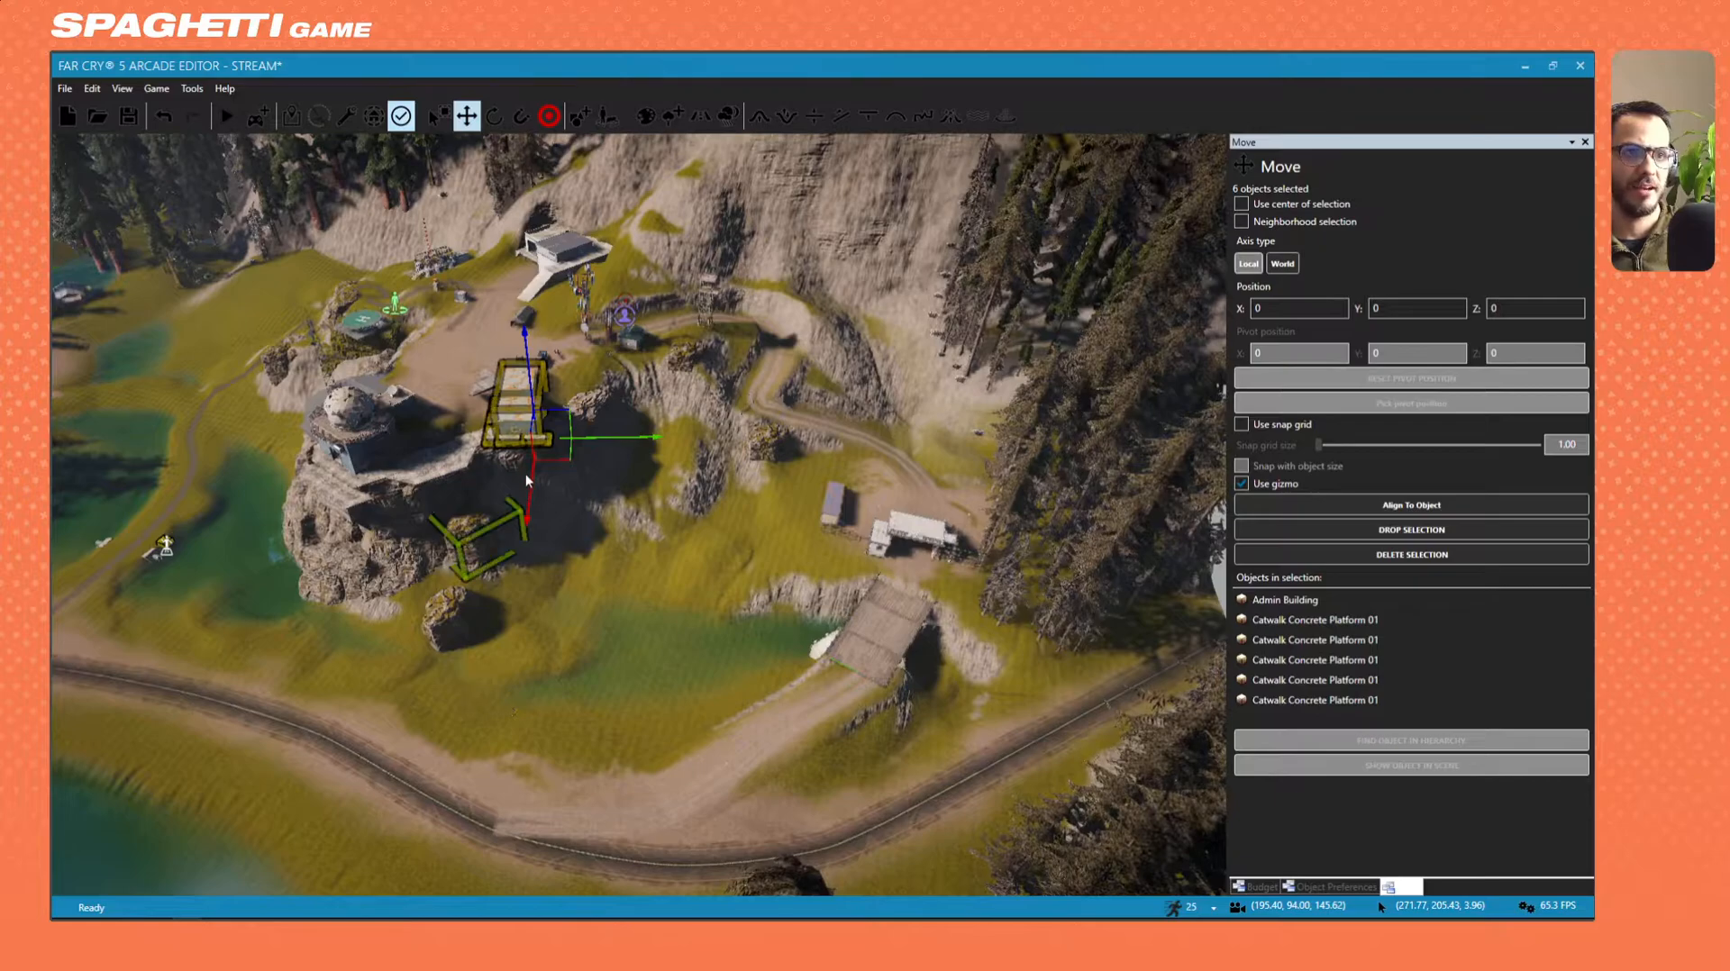
key(w)
key(a)
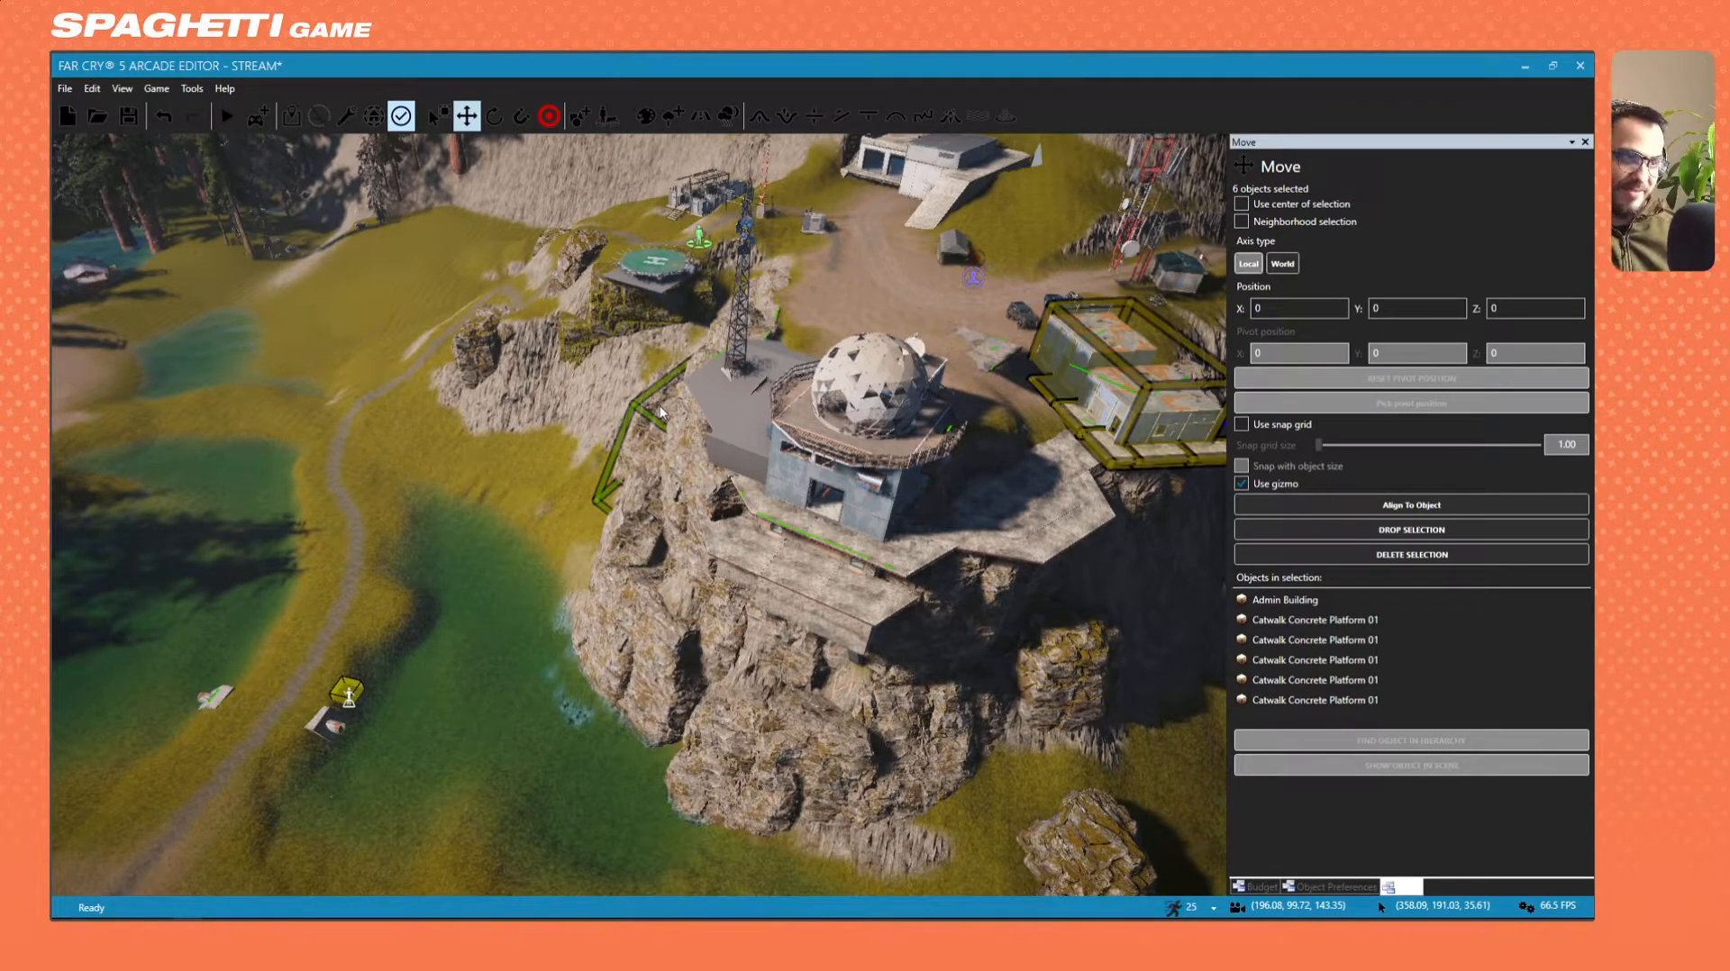
key(w)
right_drag(380, 690, 517, 683)
key(s)
key(w)
key(s)
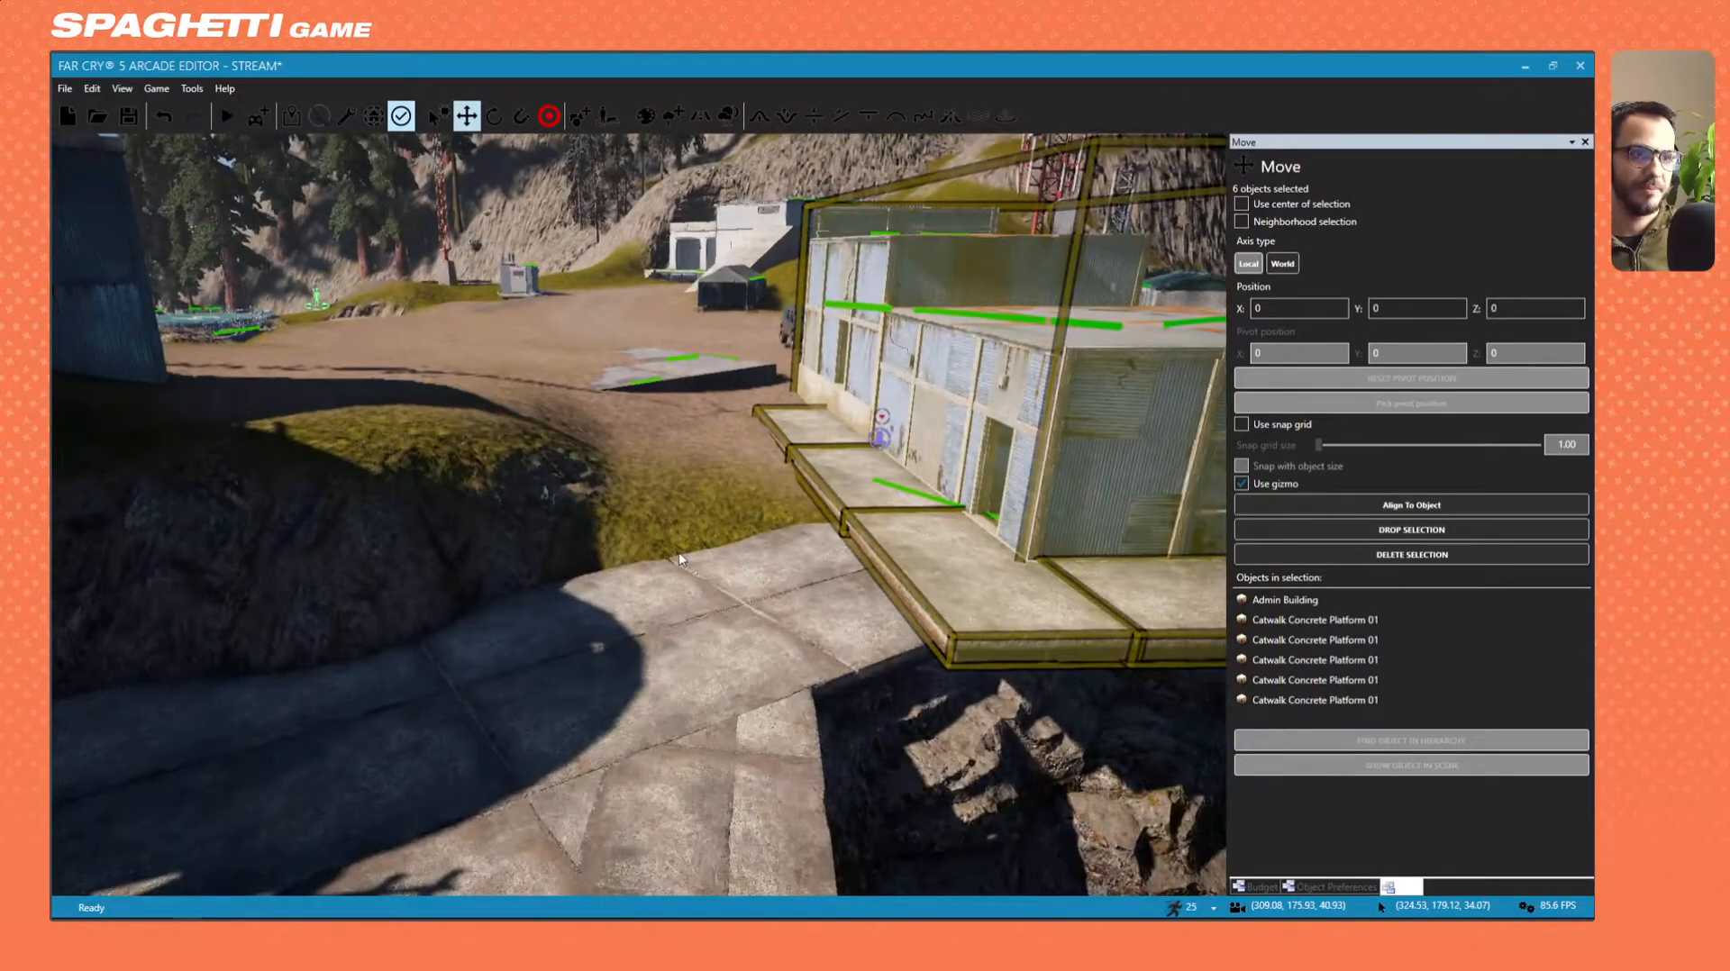
Deselect the building group, look over the walkway edge, and search the object library for "railing".
key(a)
click(808, 546)
key(d)
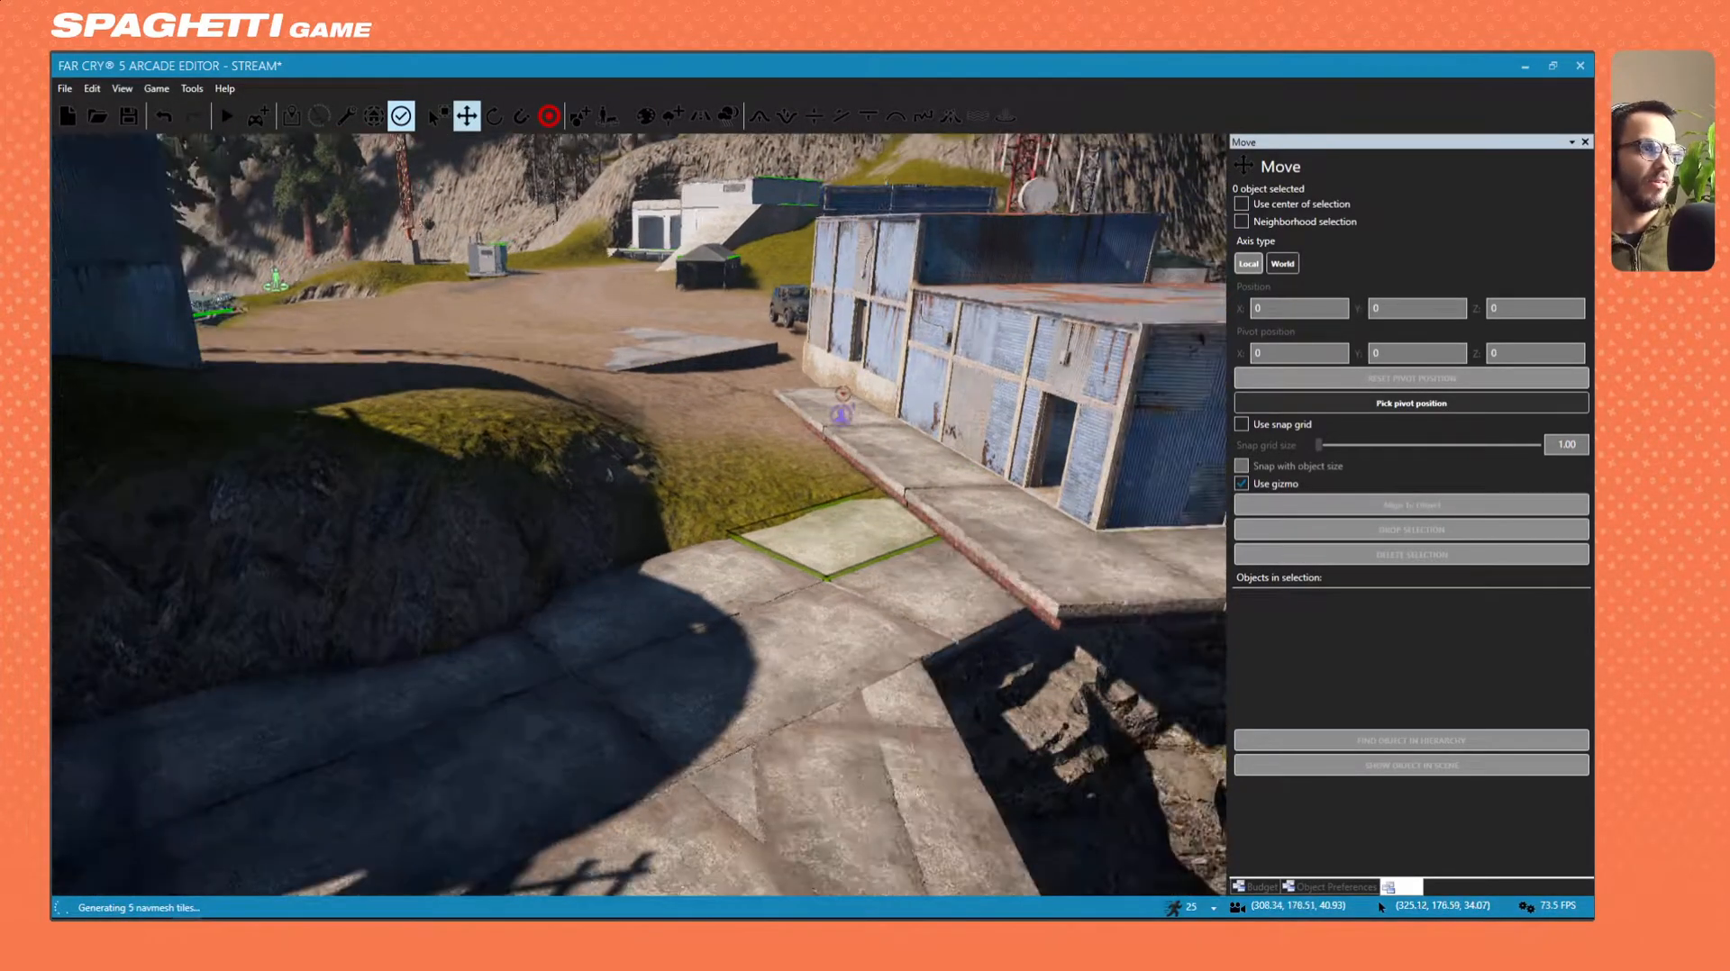
right_drag(883, 527, 982, 565)
key(s)
right_drag(479, 339, 463, 390)
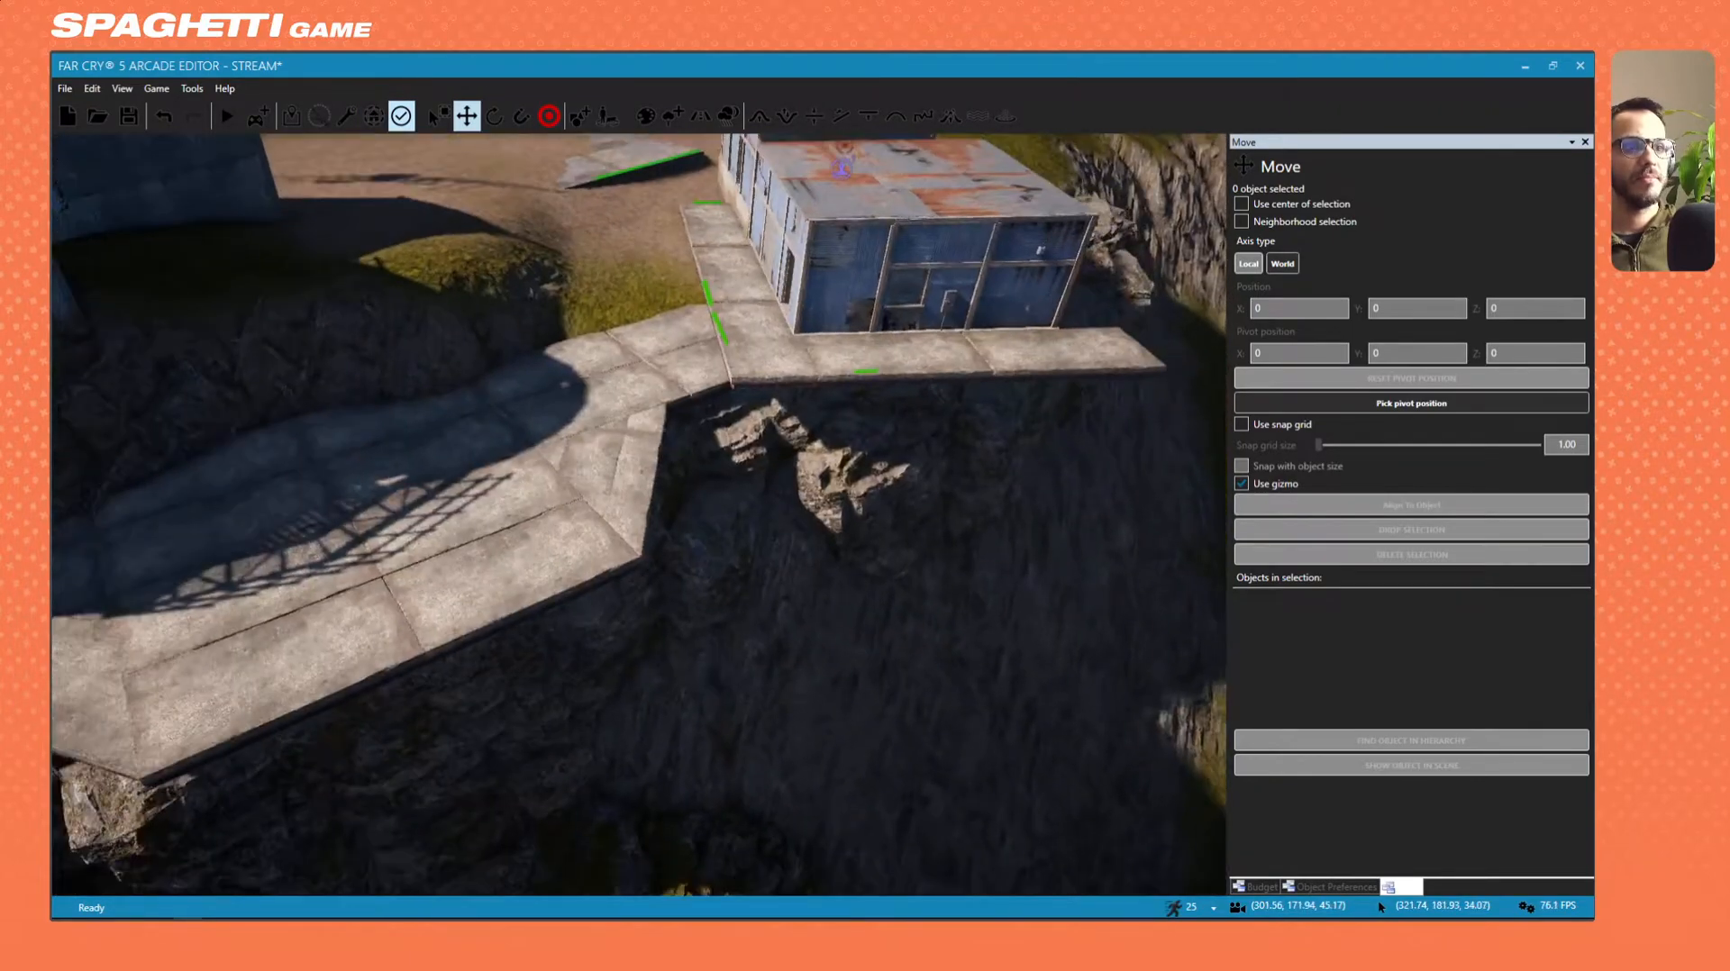
key(a)
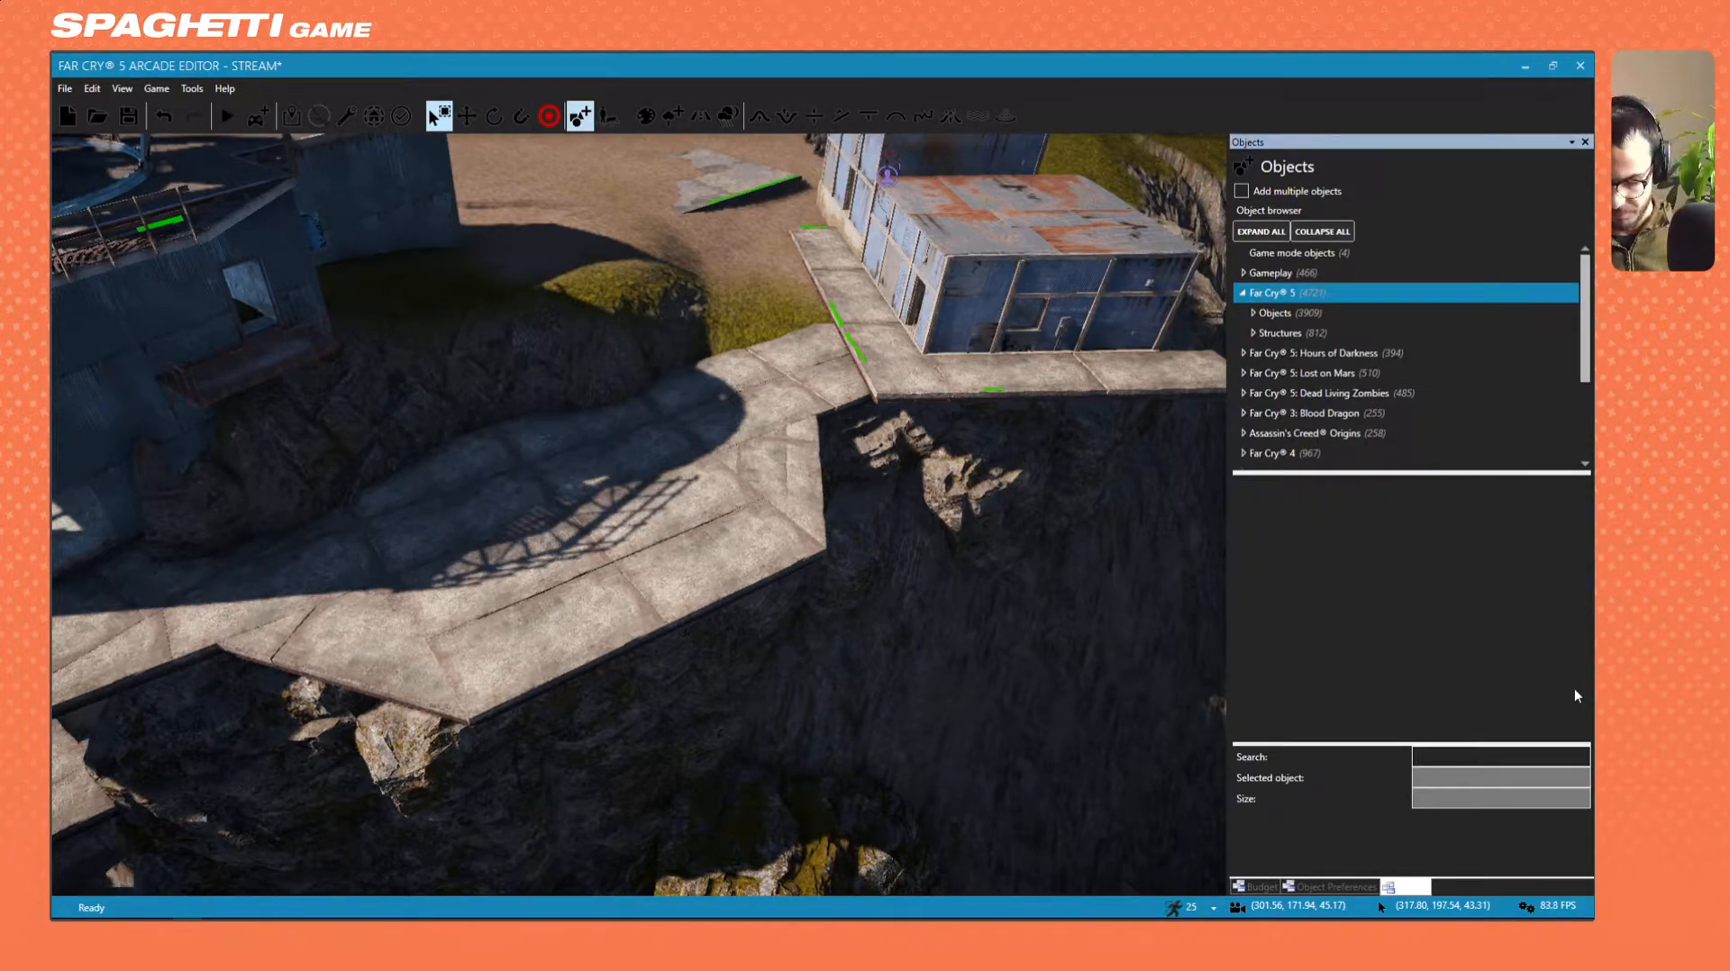
text(railing)
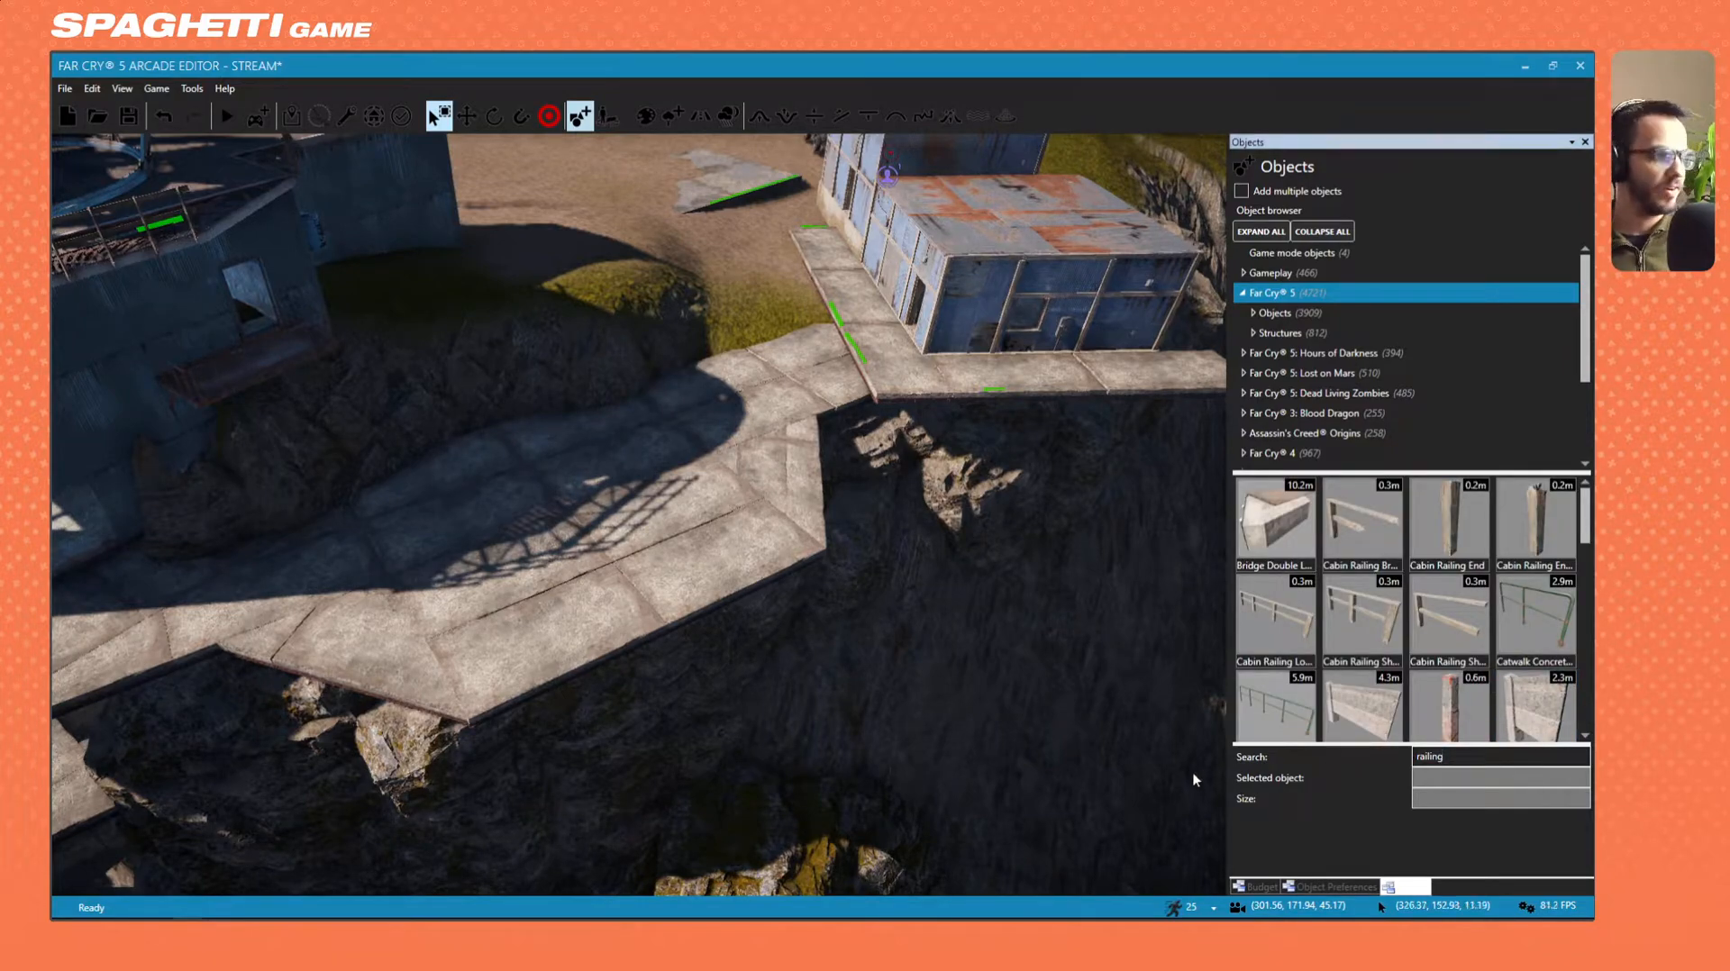
Search the object library for "catwalk" and place a Catwalk Red Stairs on the walkway beside the Admin Building's platform.
text(atwalk)
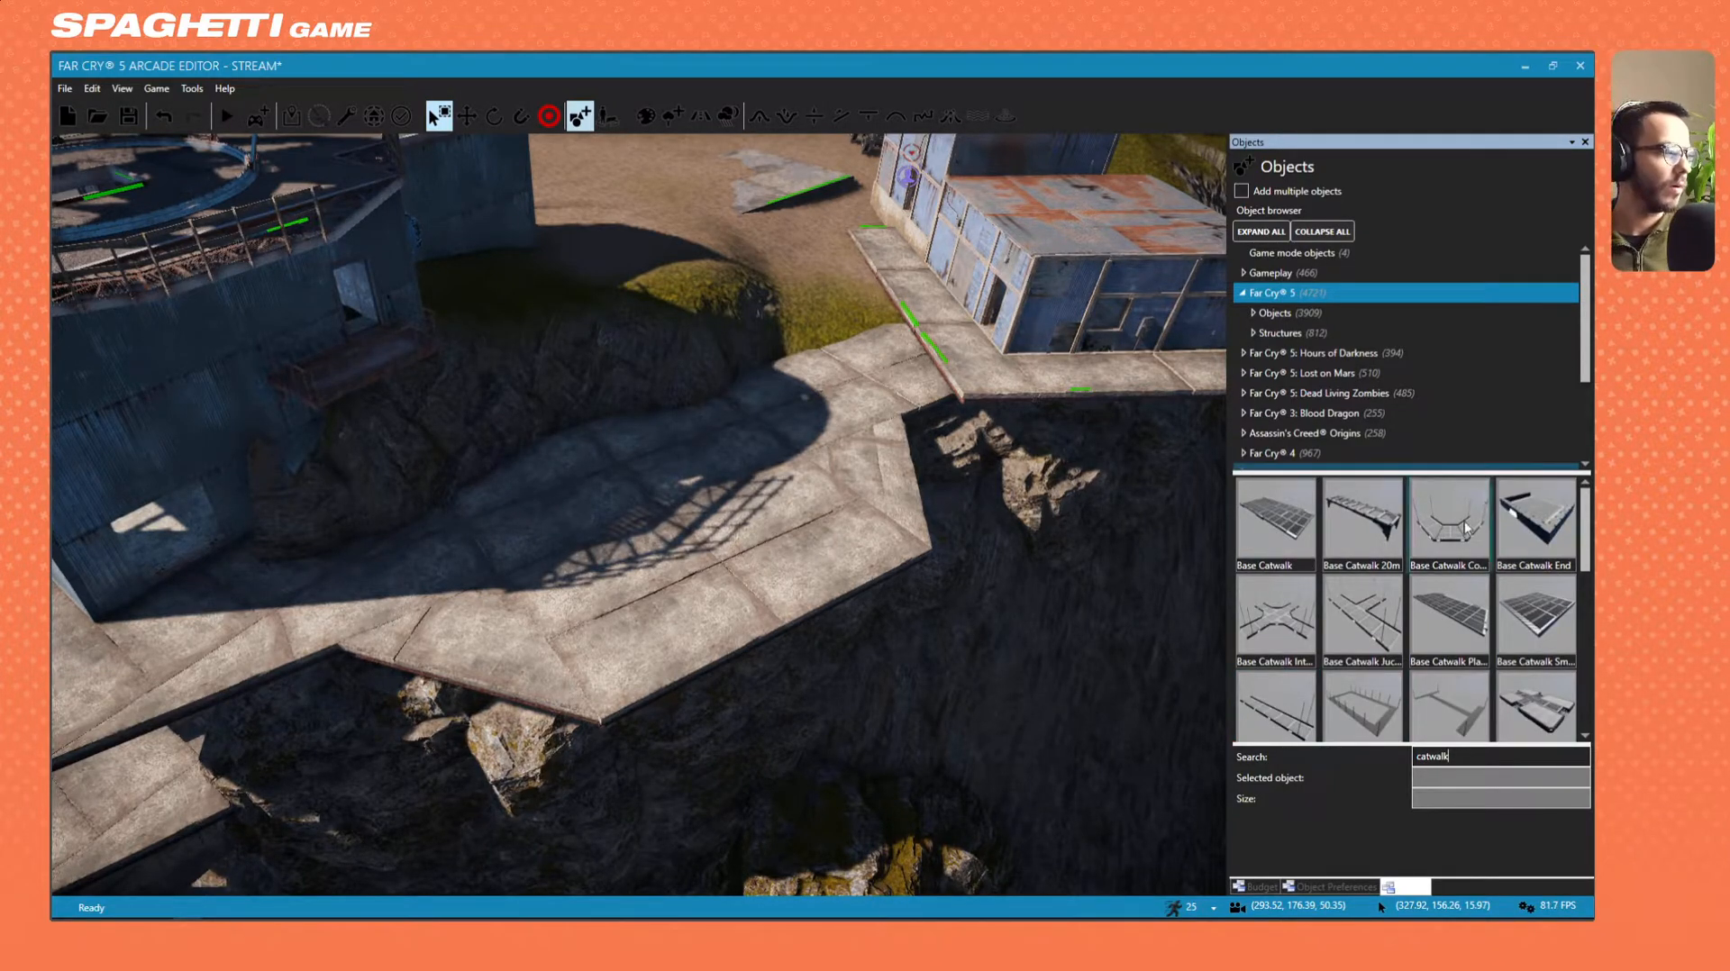
scroll(1466, 529, down, 10)
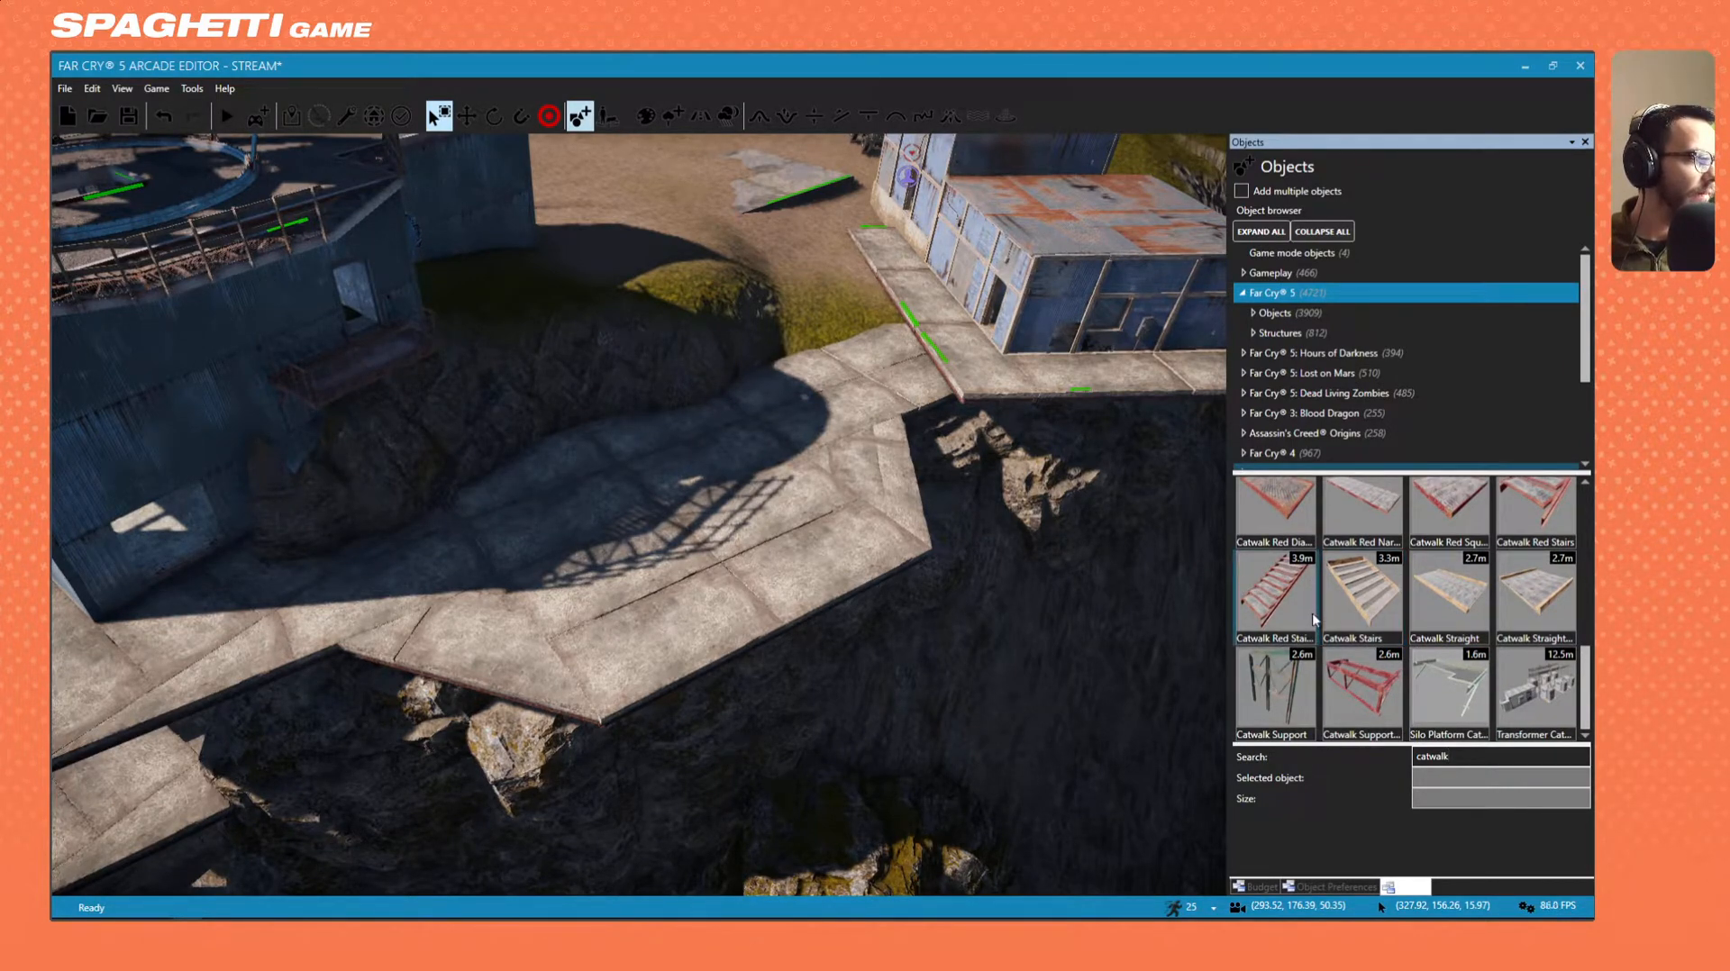
scroll(1312, 612, up, 1)
click(1522, 609)
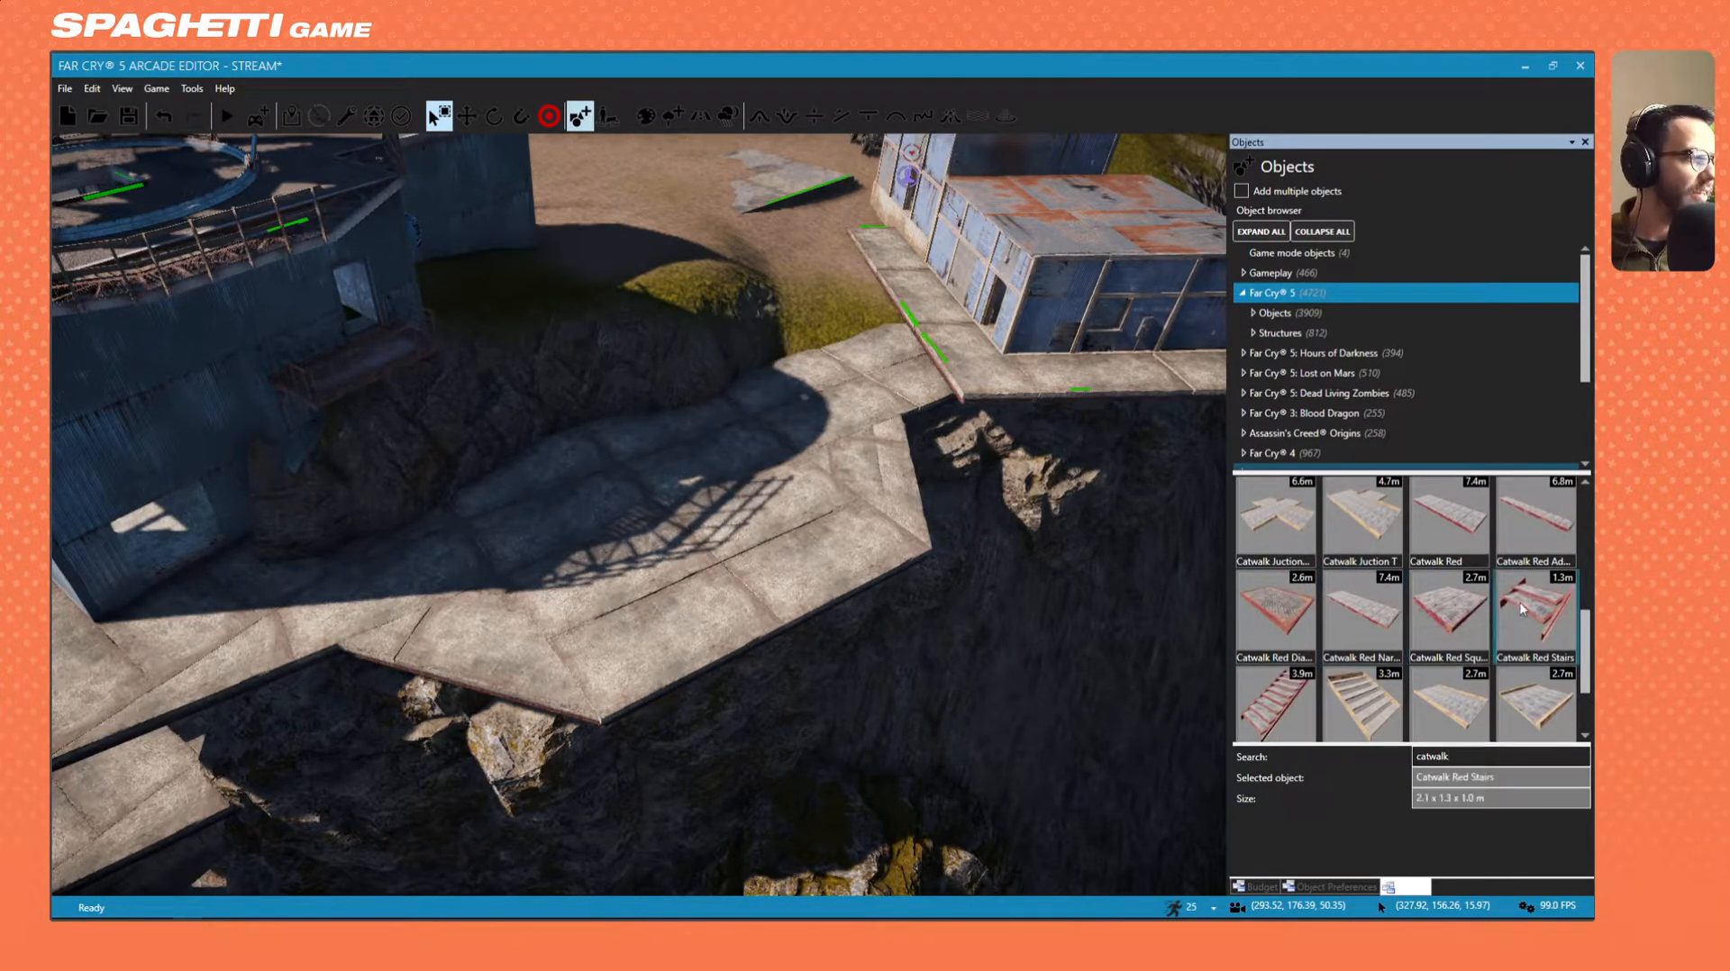
click(889, 367)
right_drag(889, 368, 973, 335)
key(w)
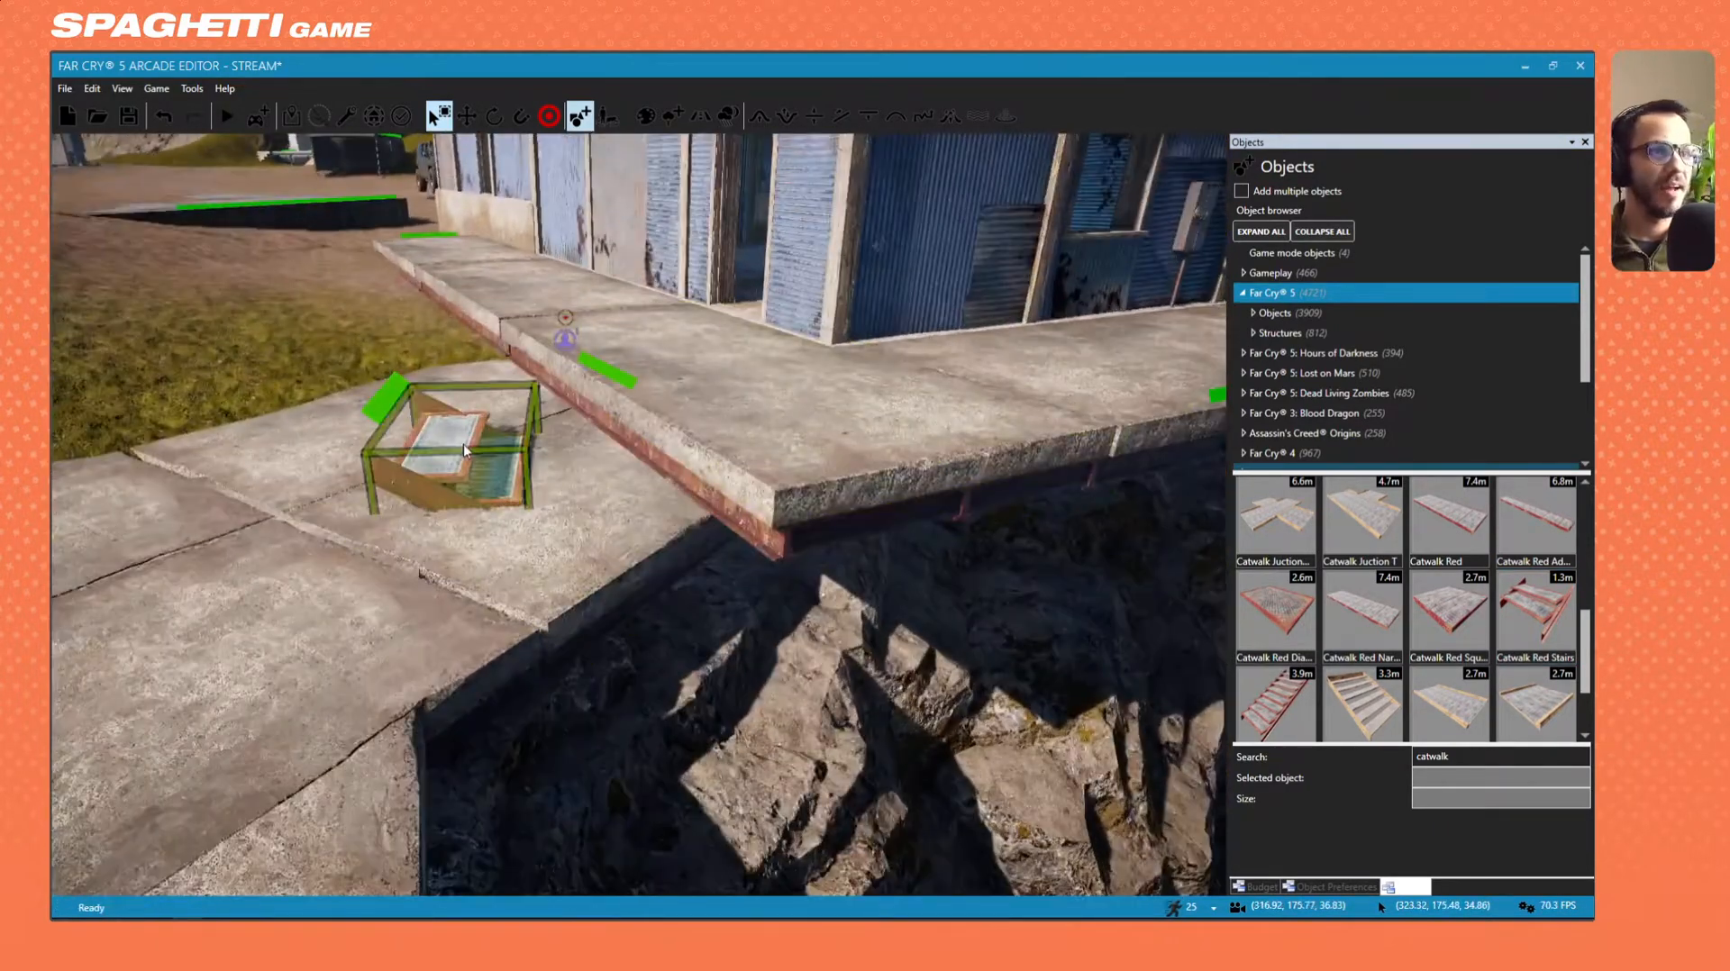
click(478, 397)
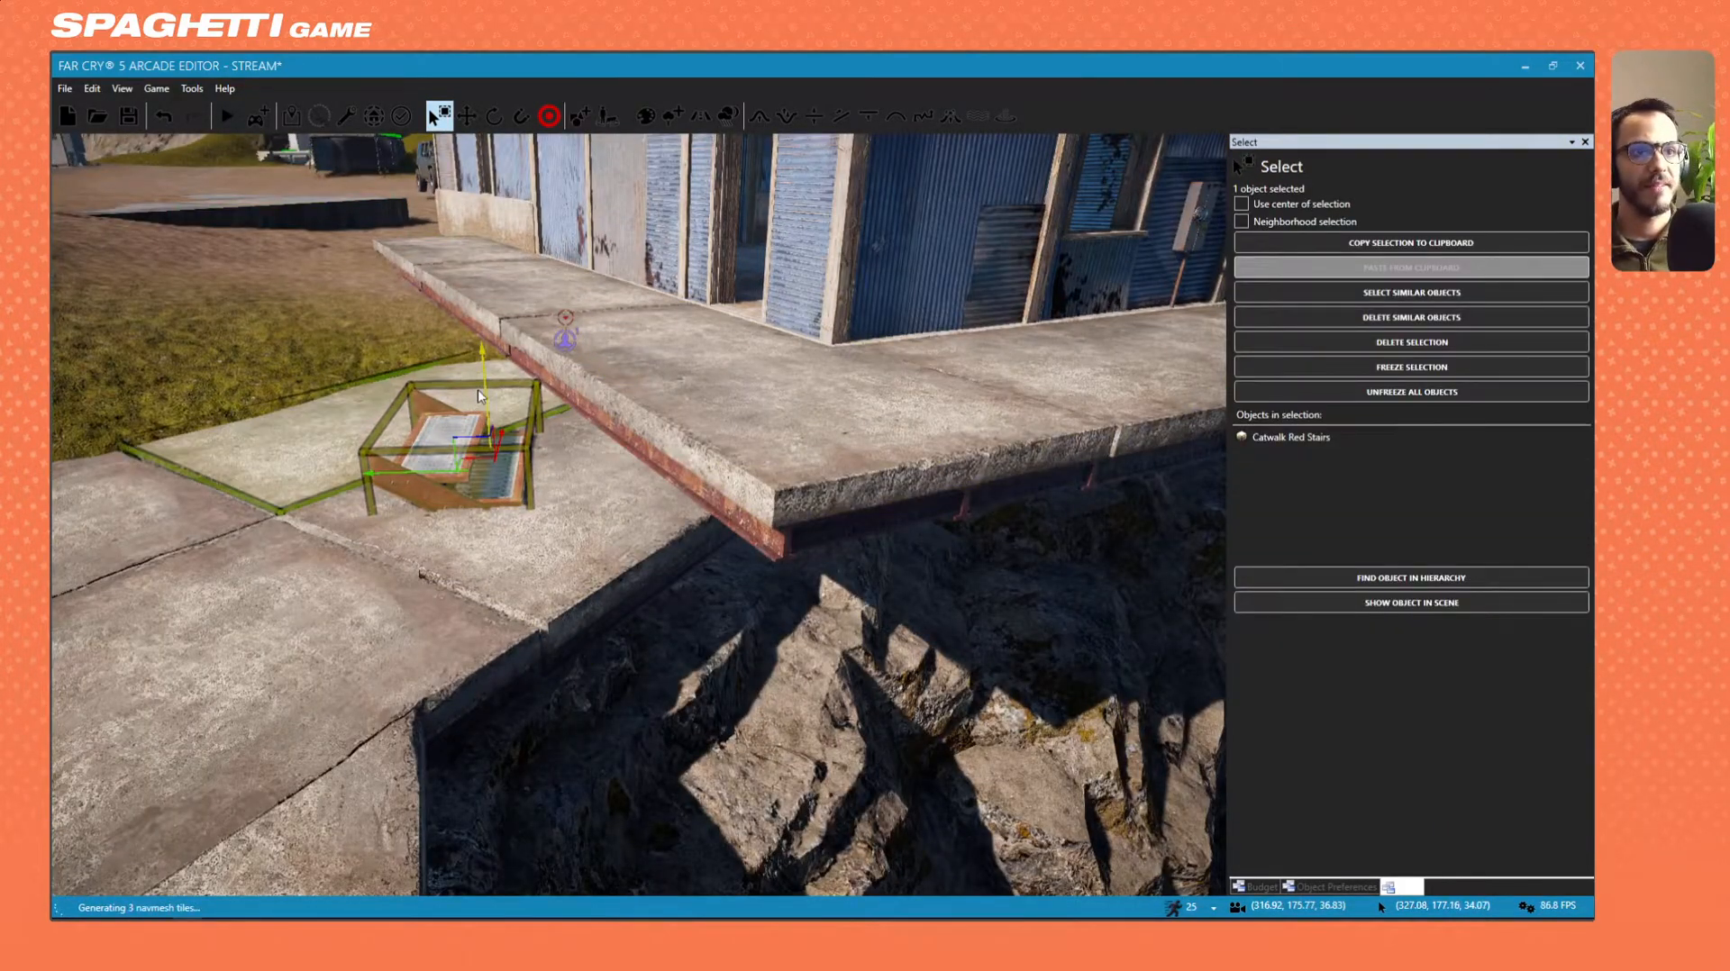
Raise the Catwalk Red Stairs out of the walkway and snap them to the edge of the building's platform.
drag(478, 396, 478, 358)
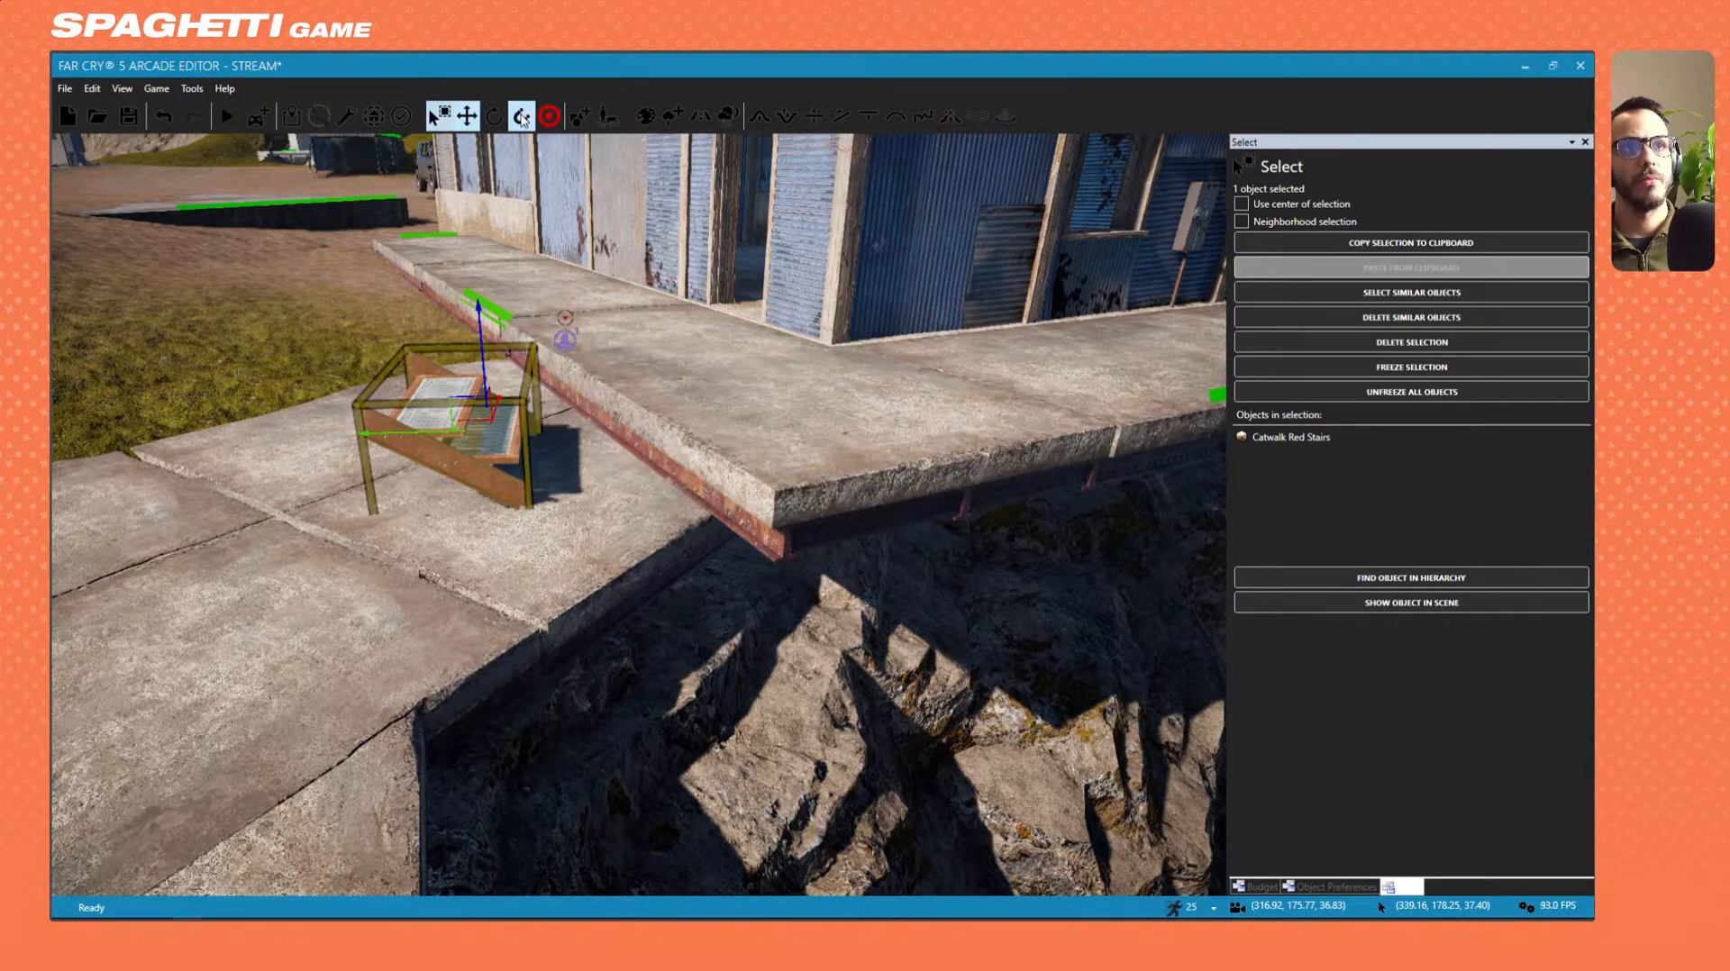
click(522, 117)
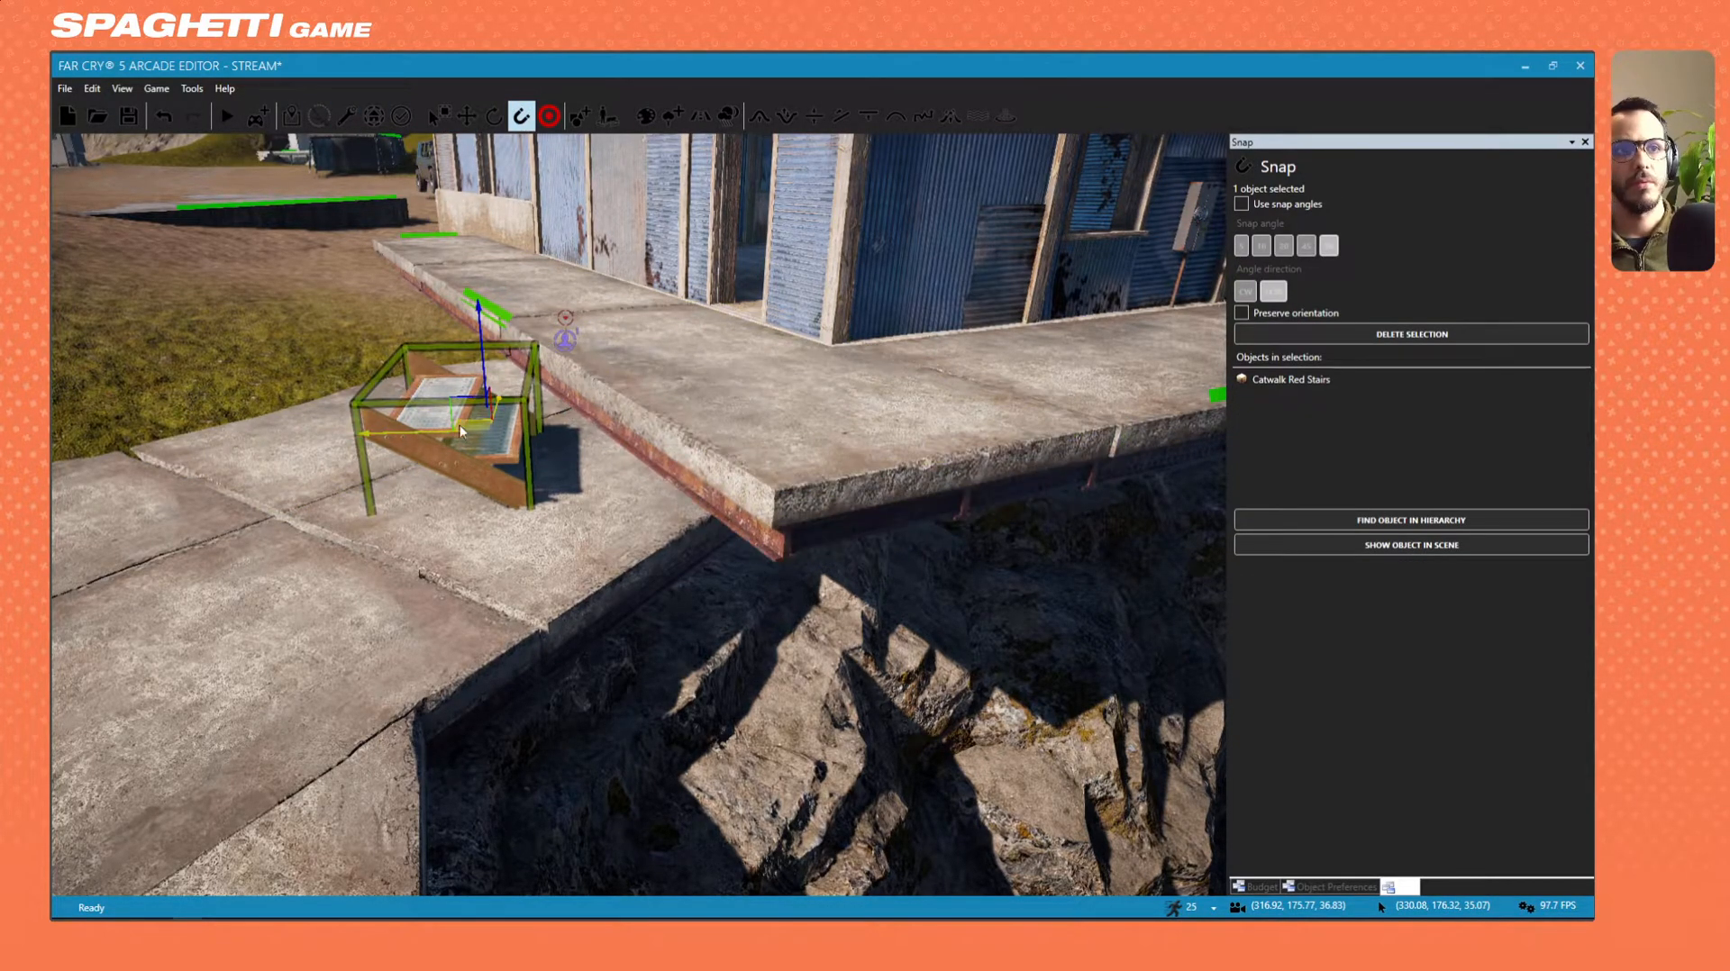
click(433, 448)
click(524, 337)
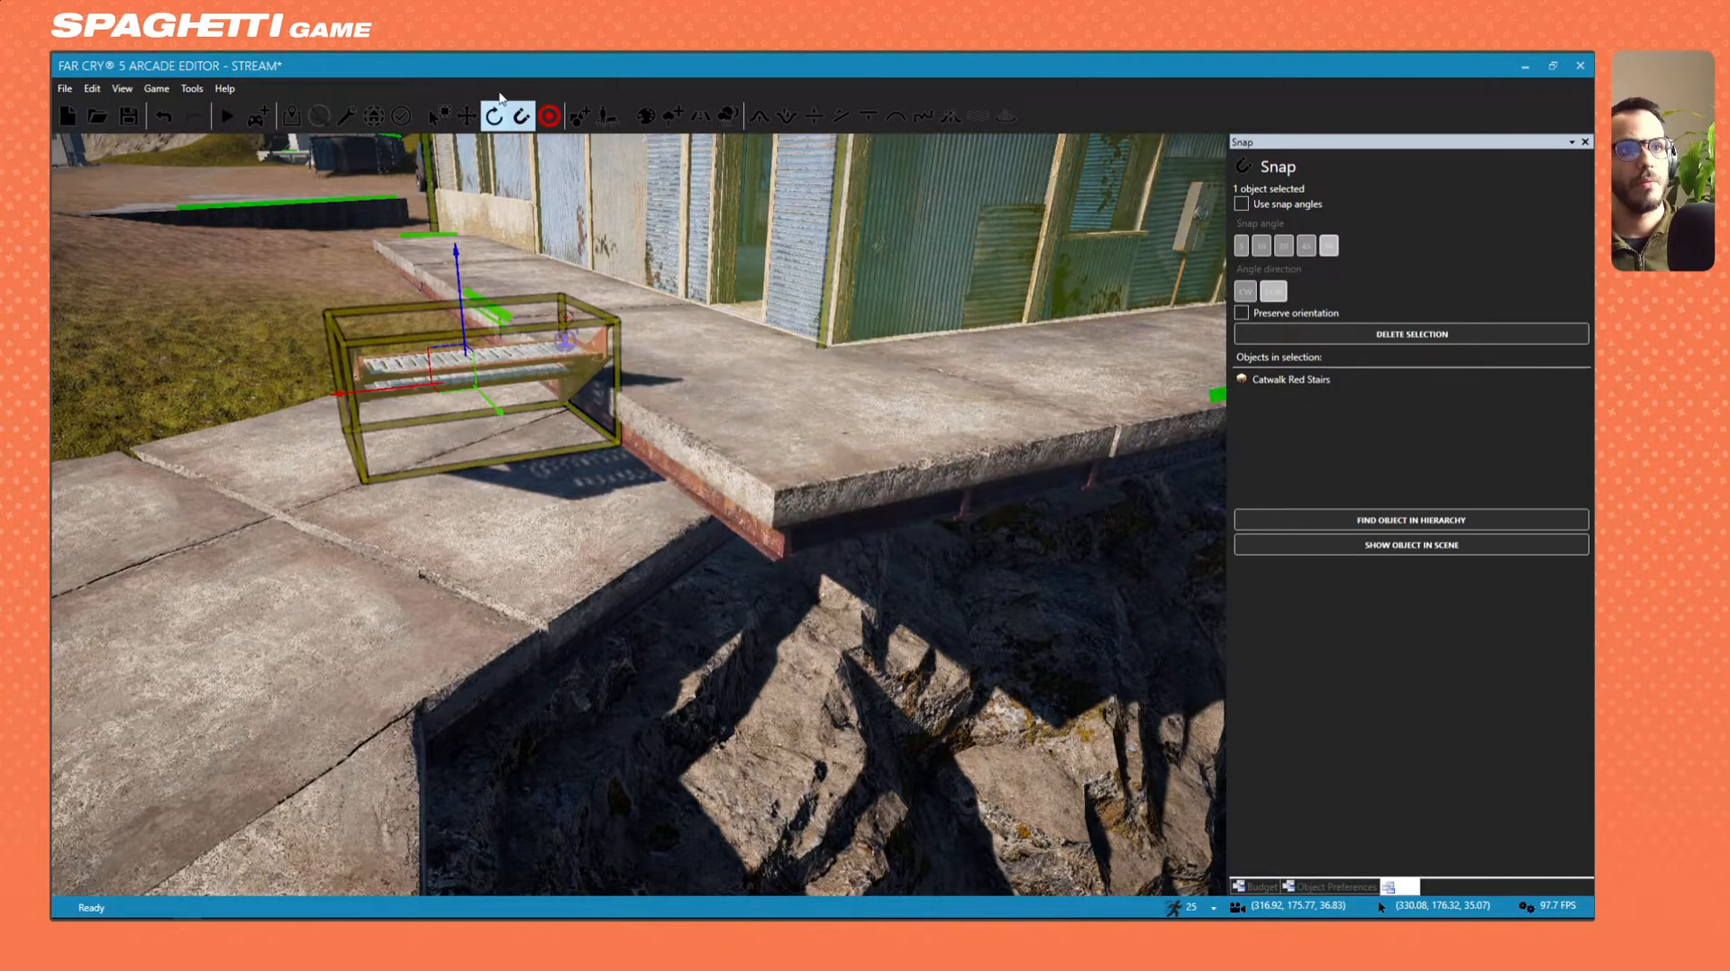
Rotate the stairs around the vertical axis to climb toward the platform, and move them down and against its edge.
click(493, 115)
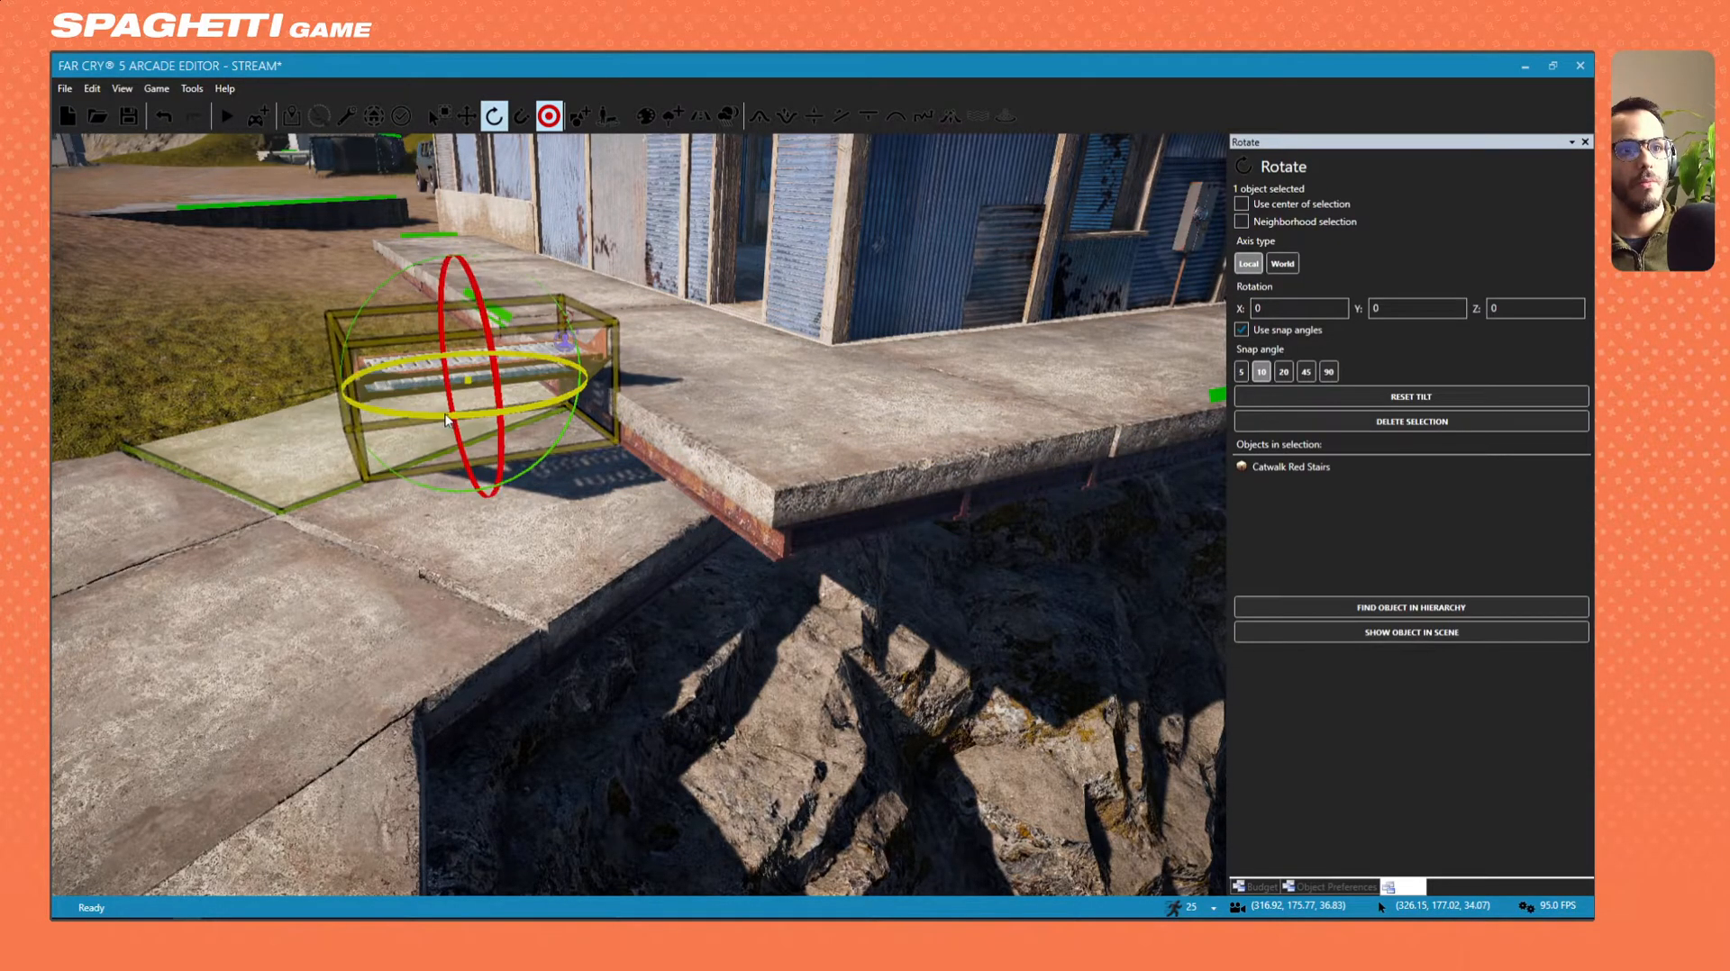
drag(446, 419, 518, 413)
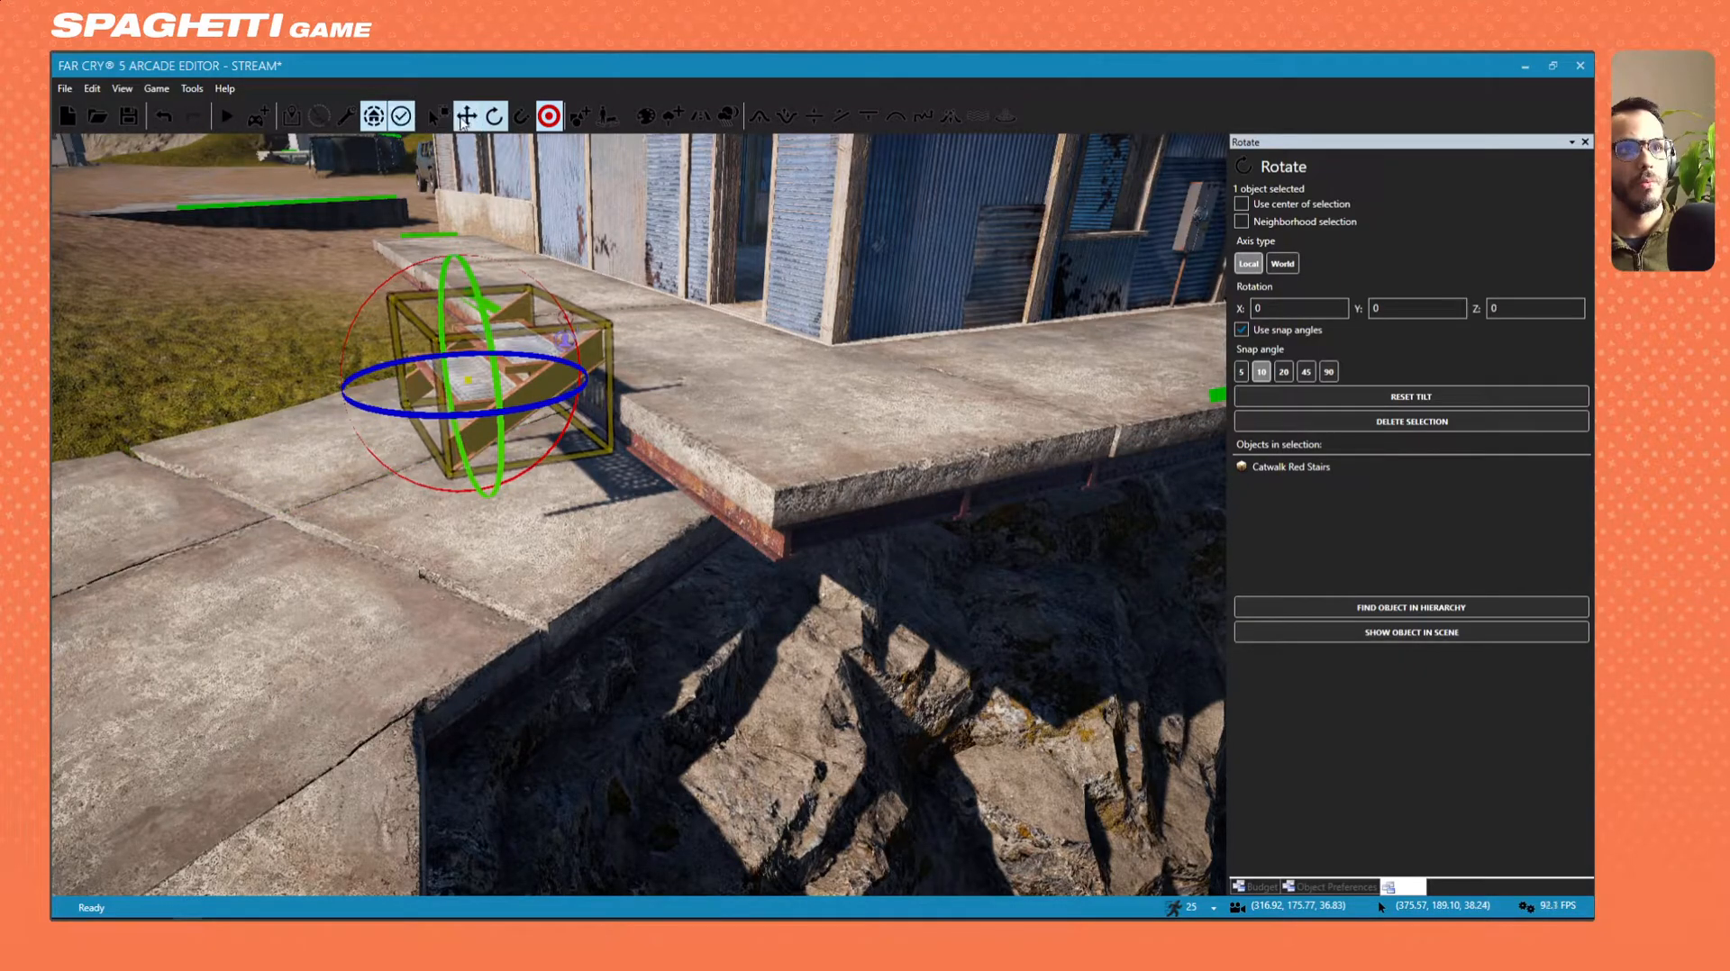
click(466, 115)
drag(465, 301, 465, 359)
right_drag(465, 359, 385, 335)
key(w)
key(w)
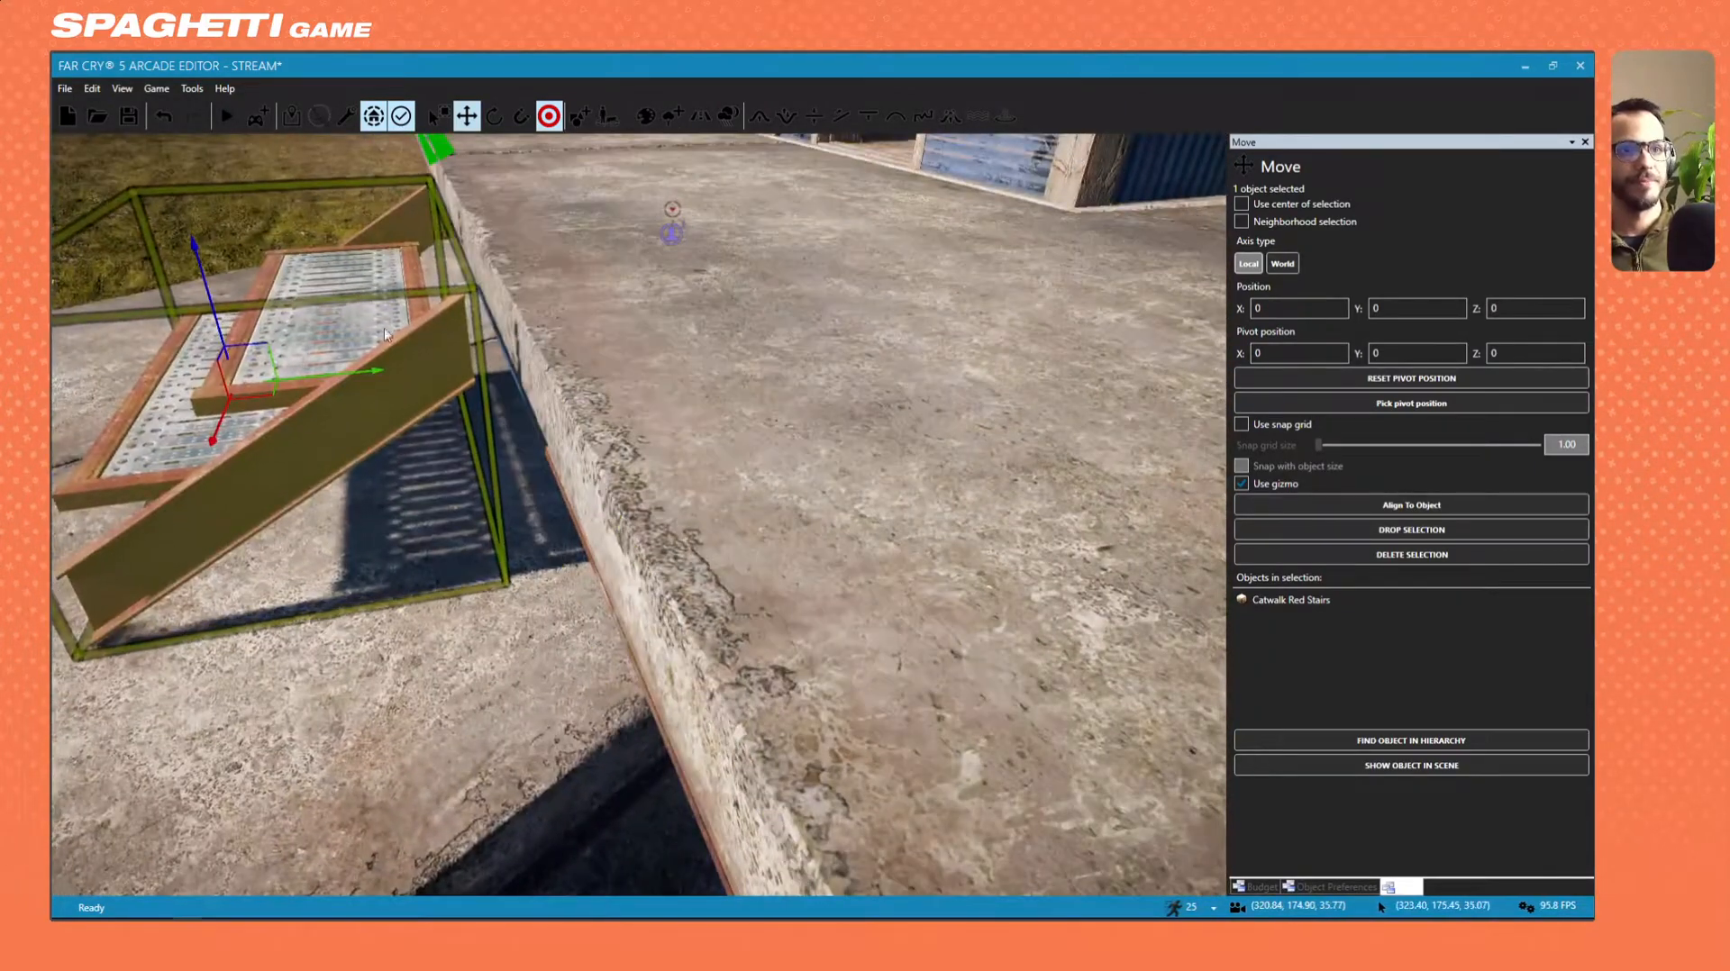
drag(330, 373, 374, 371)
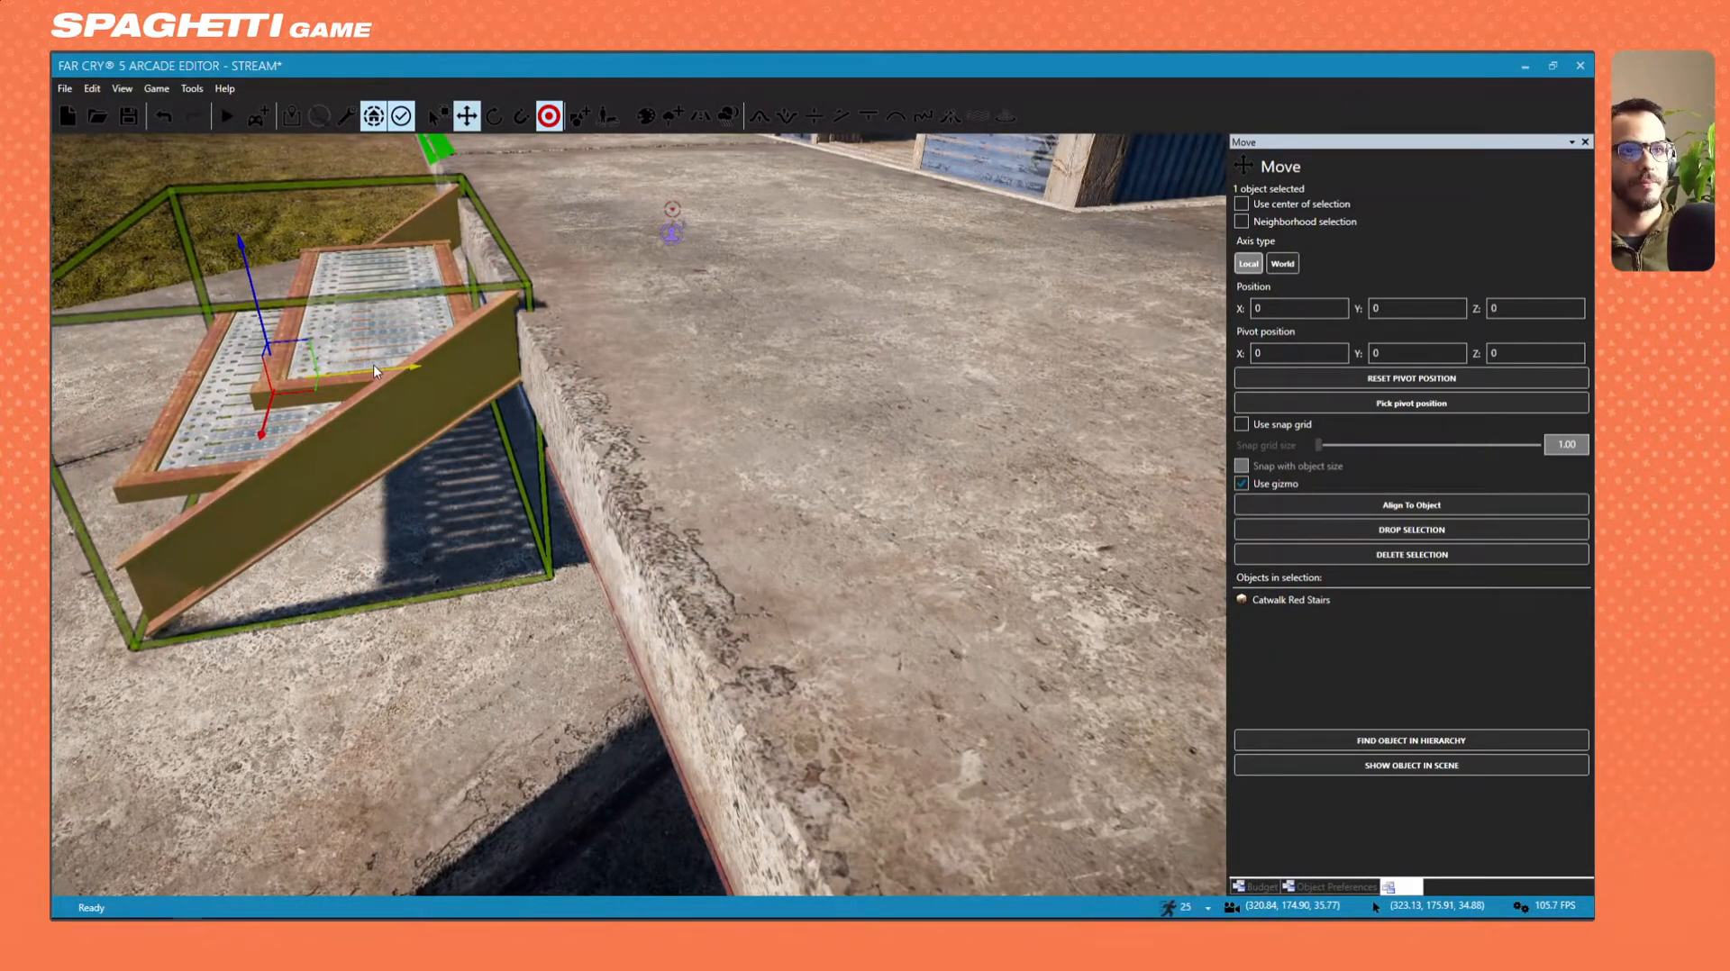
drag(252, 293, 256, 306)
Check from a low angle how the stairs join the walkway and platform, and clear the selection.
key(a)
right_drag(295, 299, 343, 257)
key(w)
key(d)
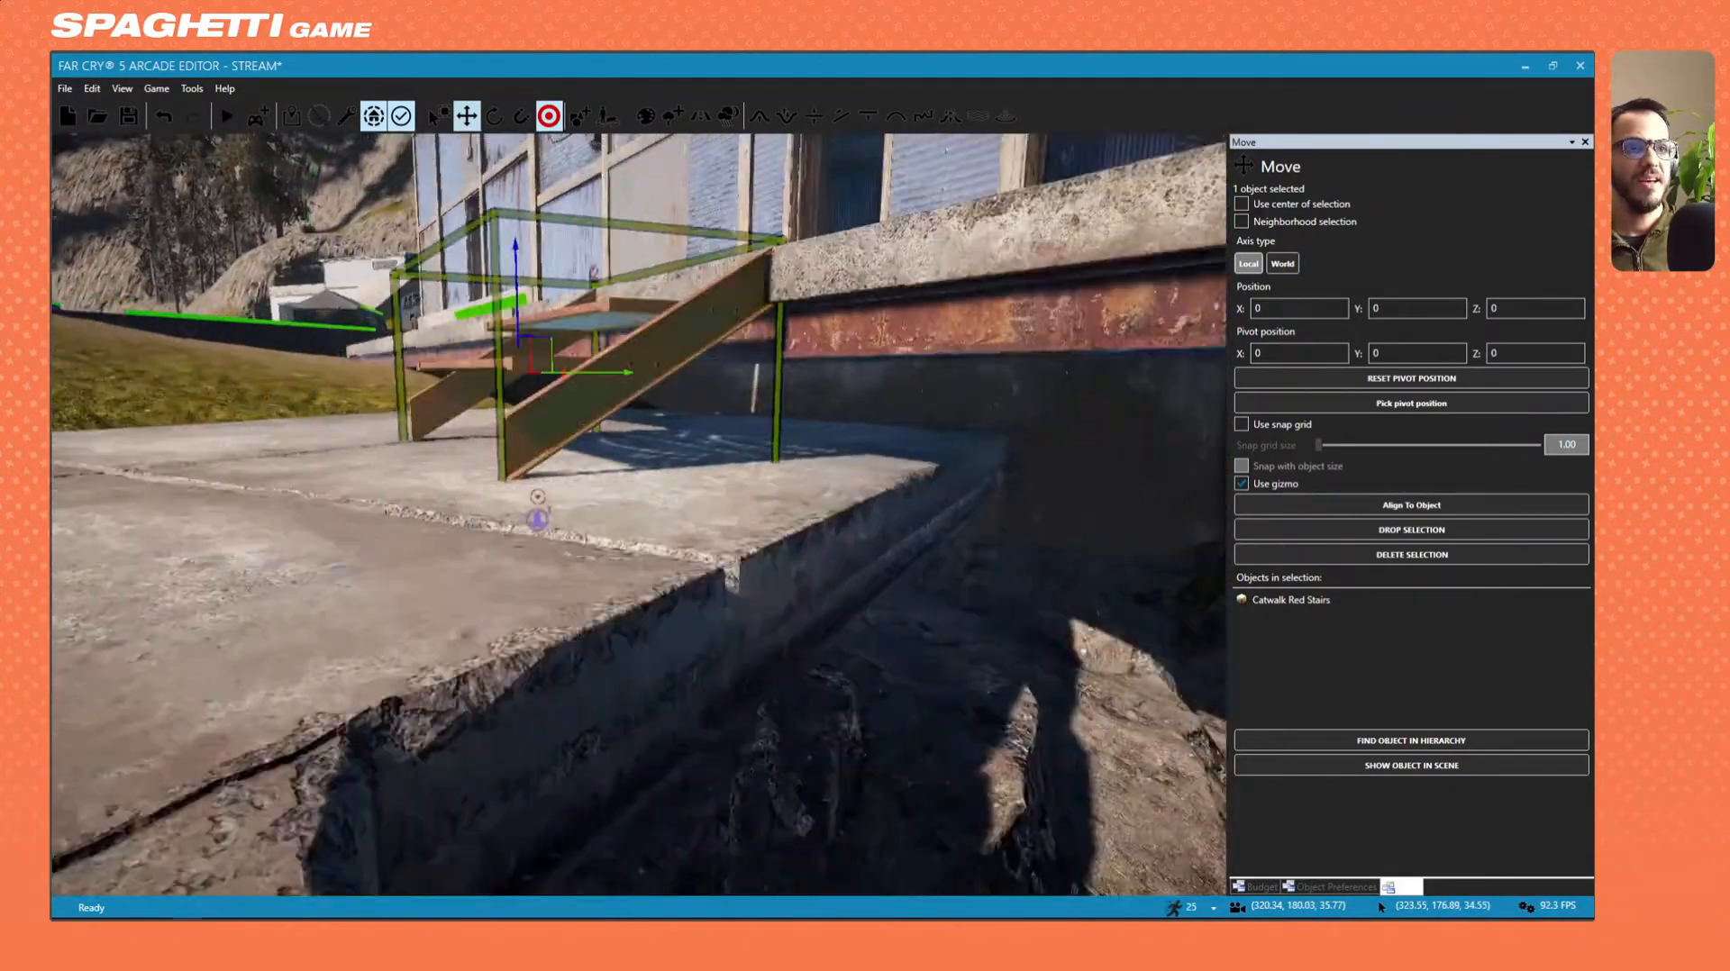
key(d)
mouse_move(418, 385)
right_down()
mouse_move(361, 385)
mouse_move(418, 386)
right_up()
click(418, 386)
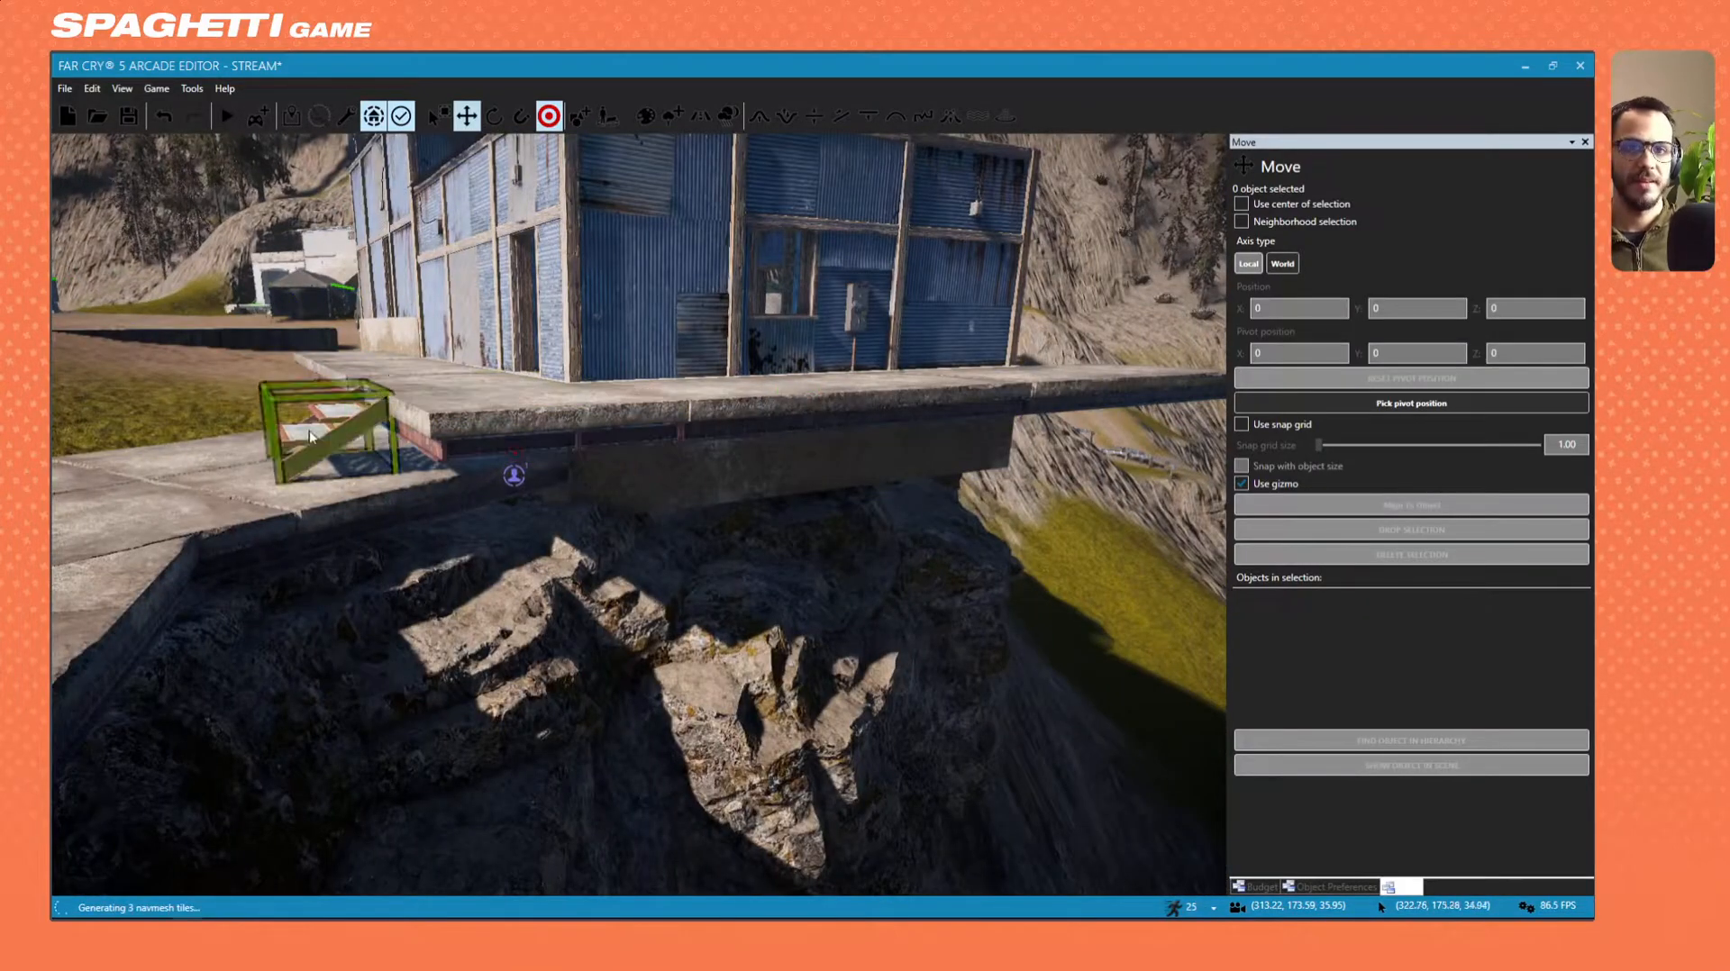
Look over the stairs and cliff from farther back, and pull out to an overview of the entire map.
right_drag(545, 455, 469, 522)
key(s)
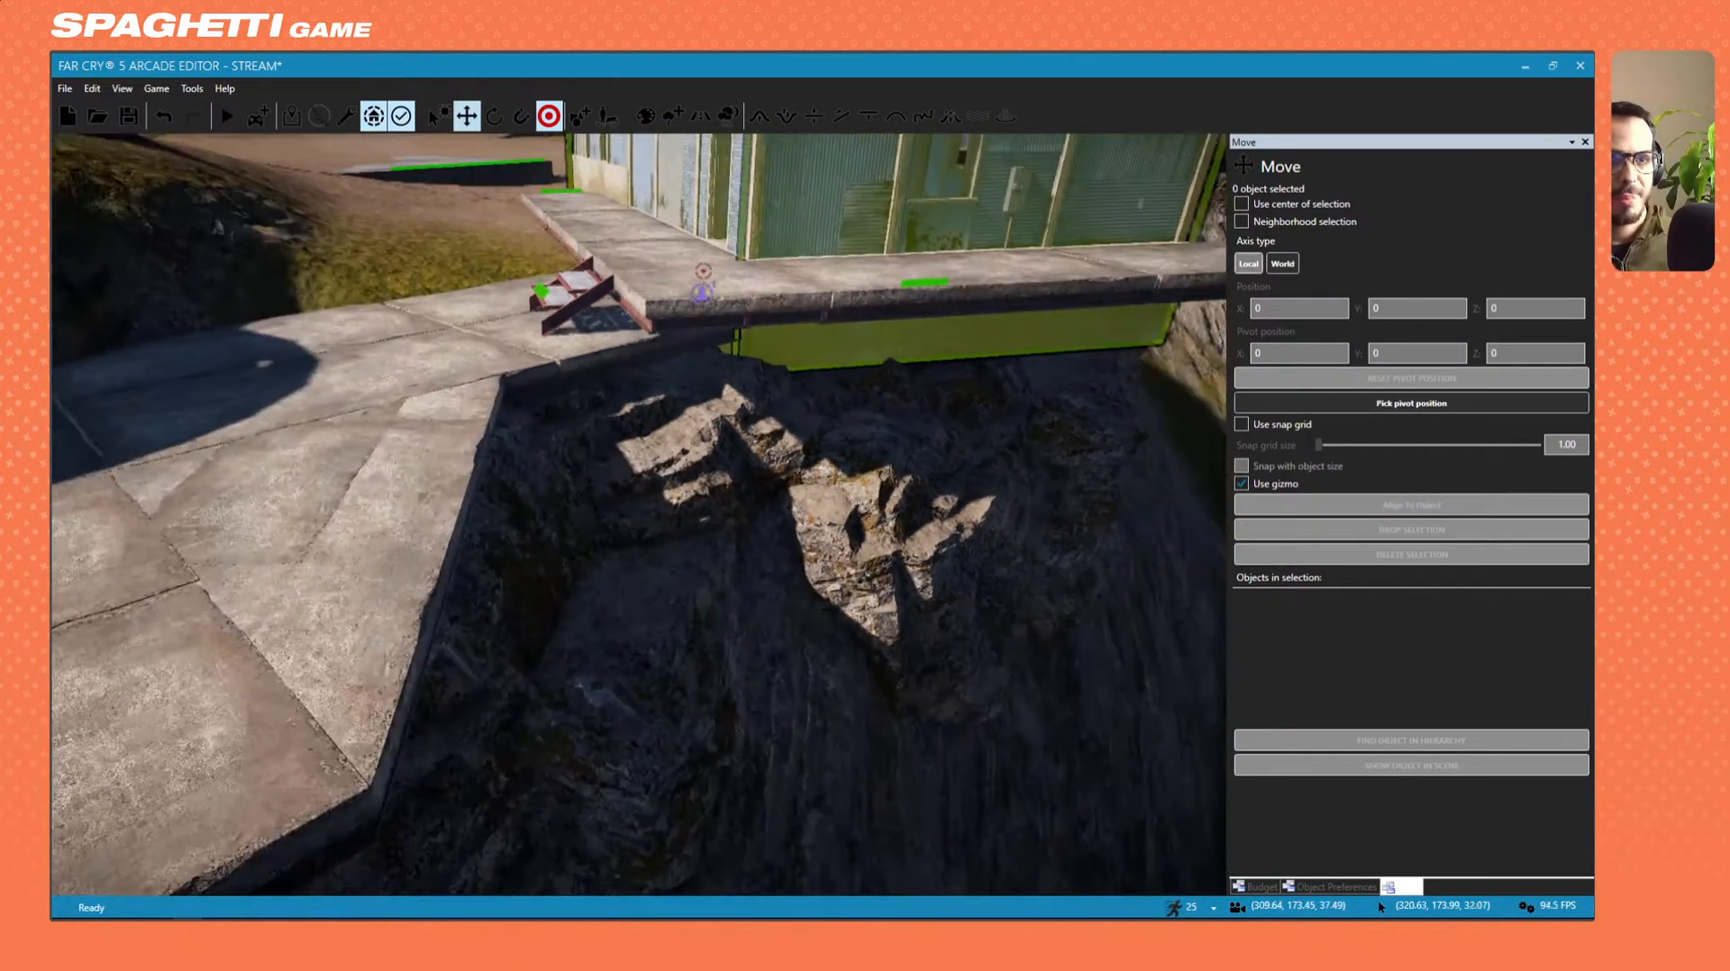
key(s)
right_drag(544, 455, 460, 451)
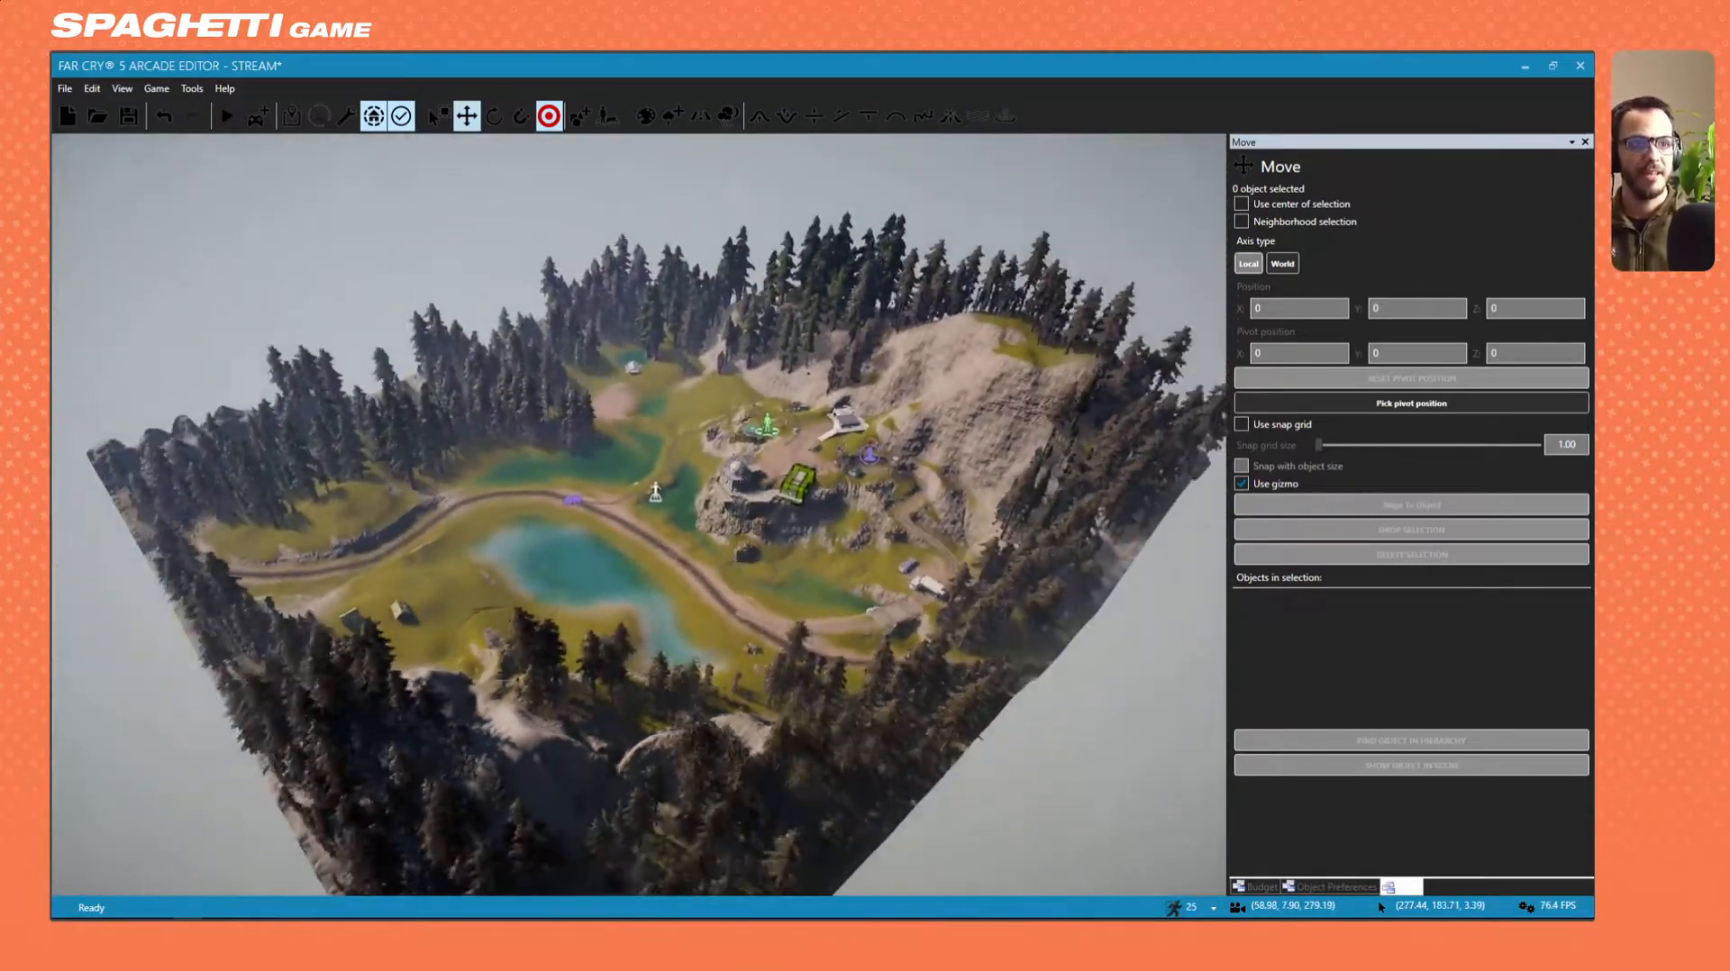
right_drag(683, 499, 682, 499)
key(s)
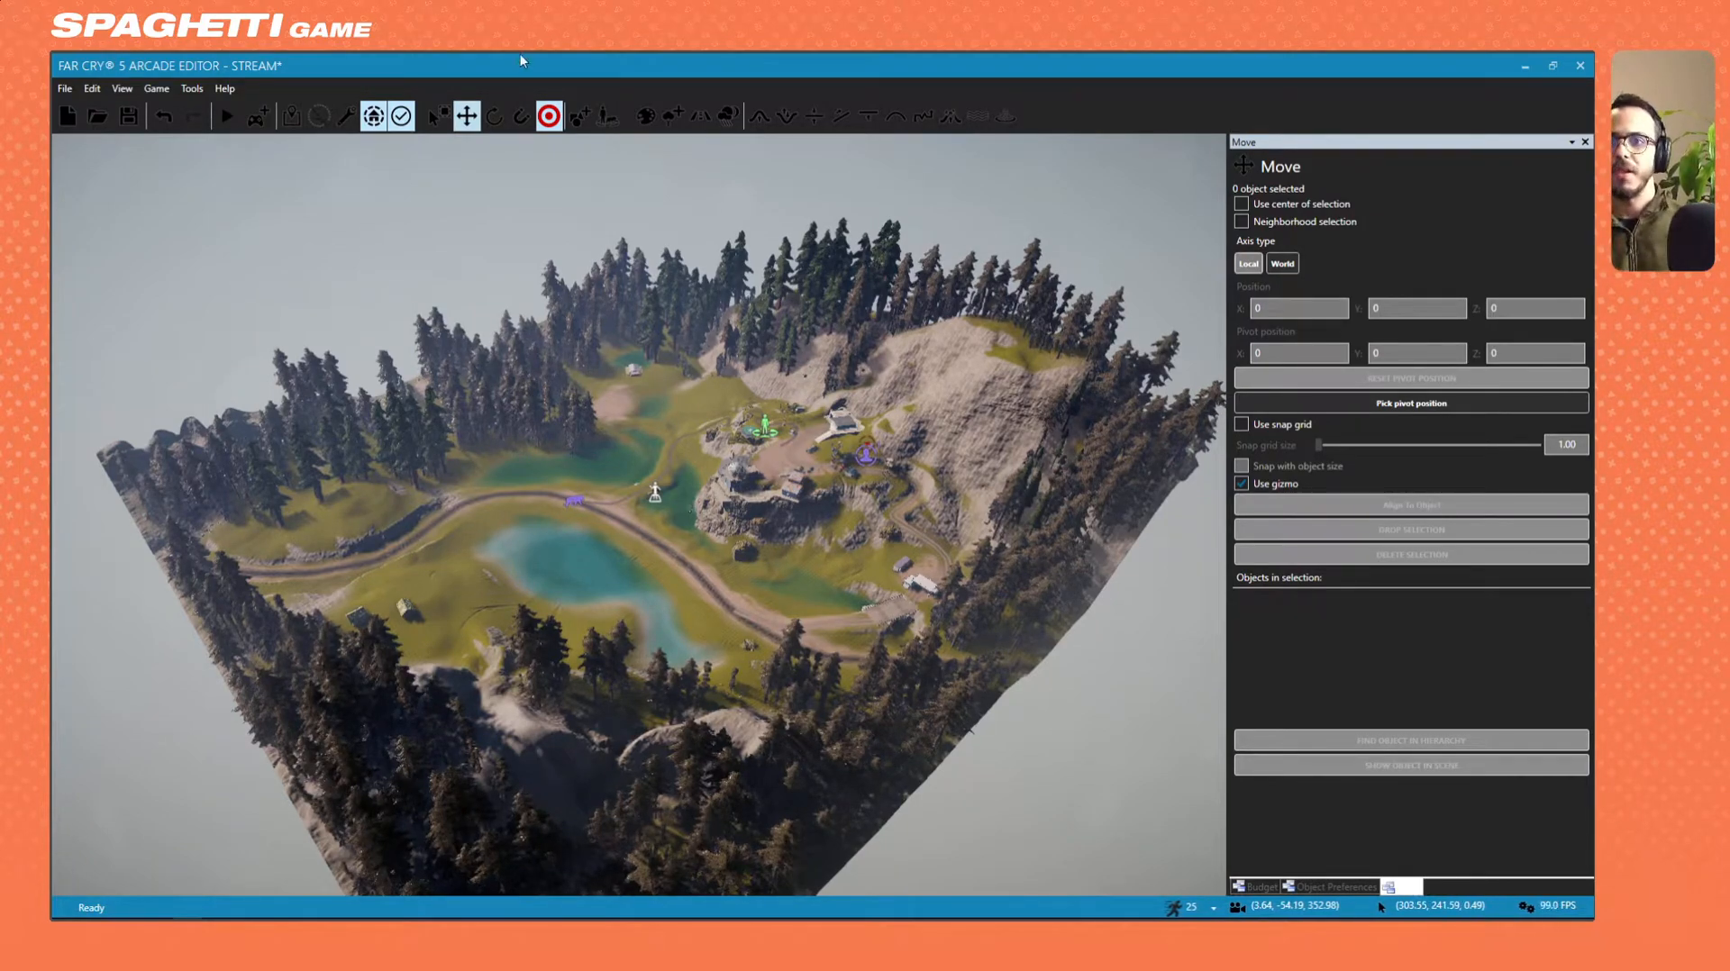
key(alt+Tab)
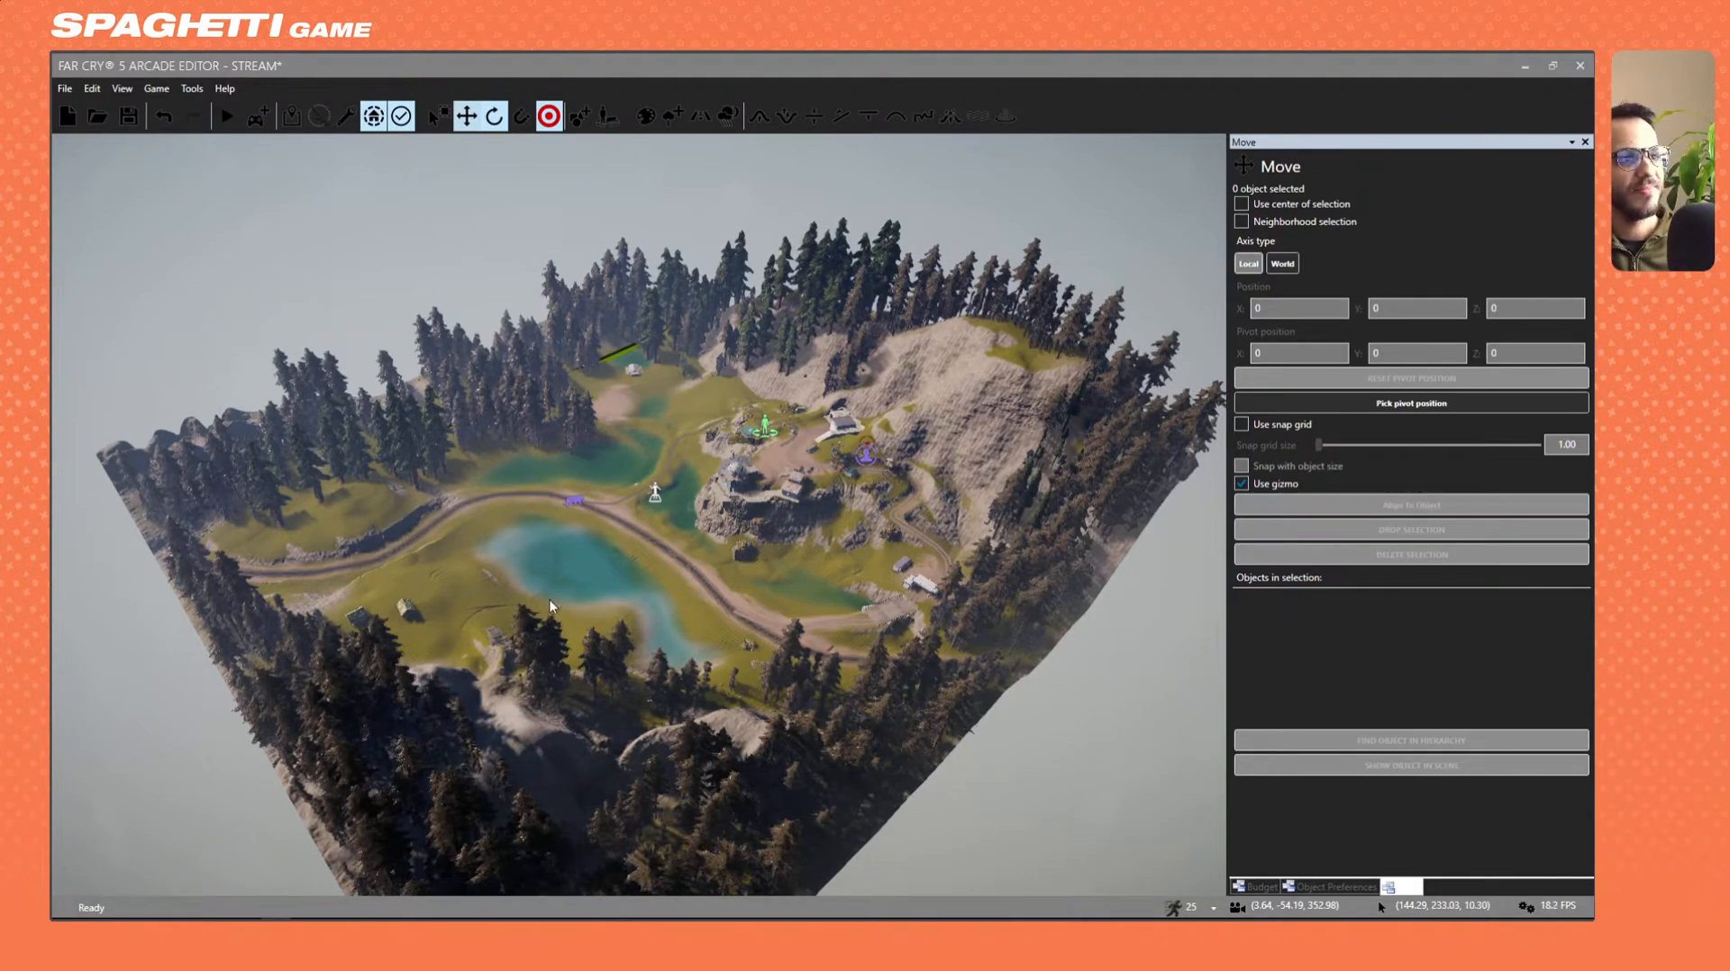
right_drag(695, 543, 724, 522)
key(w)
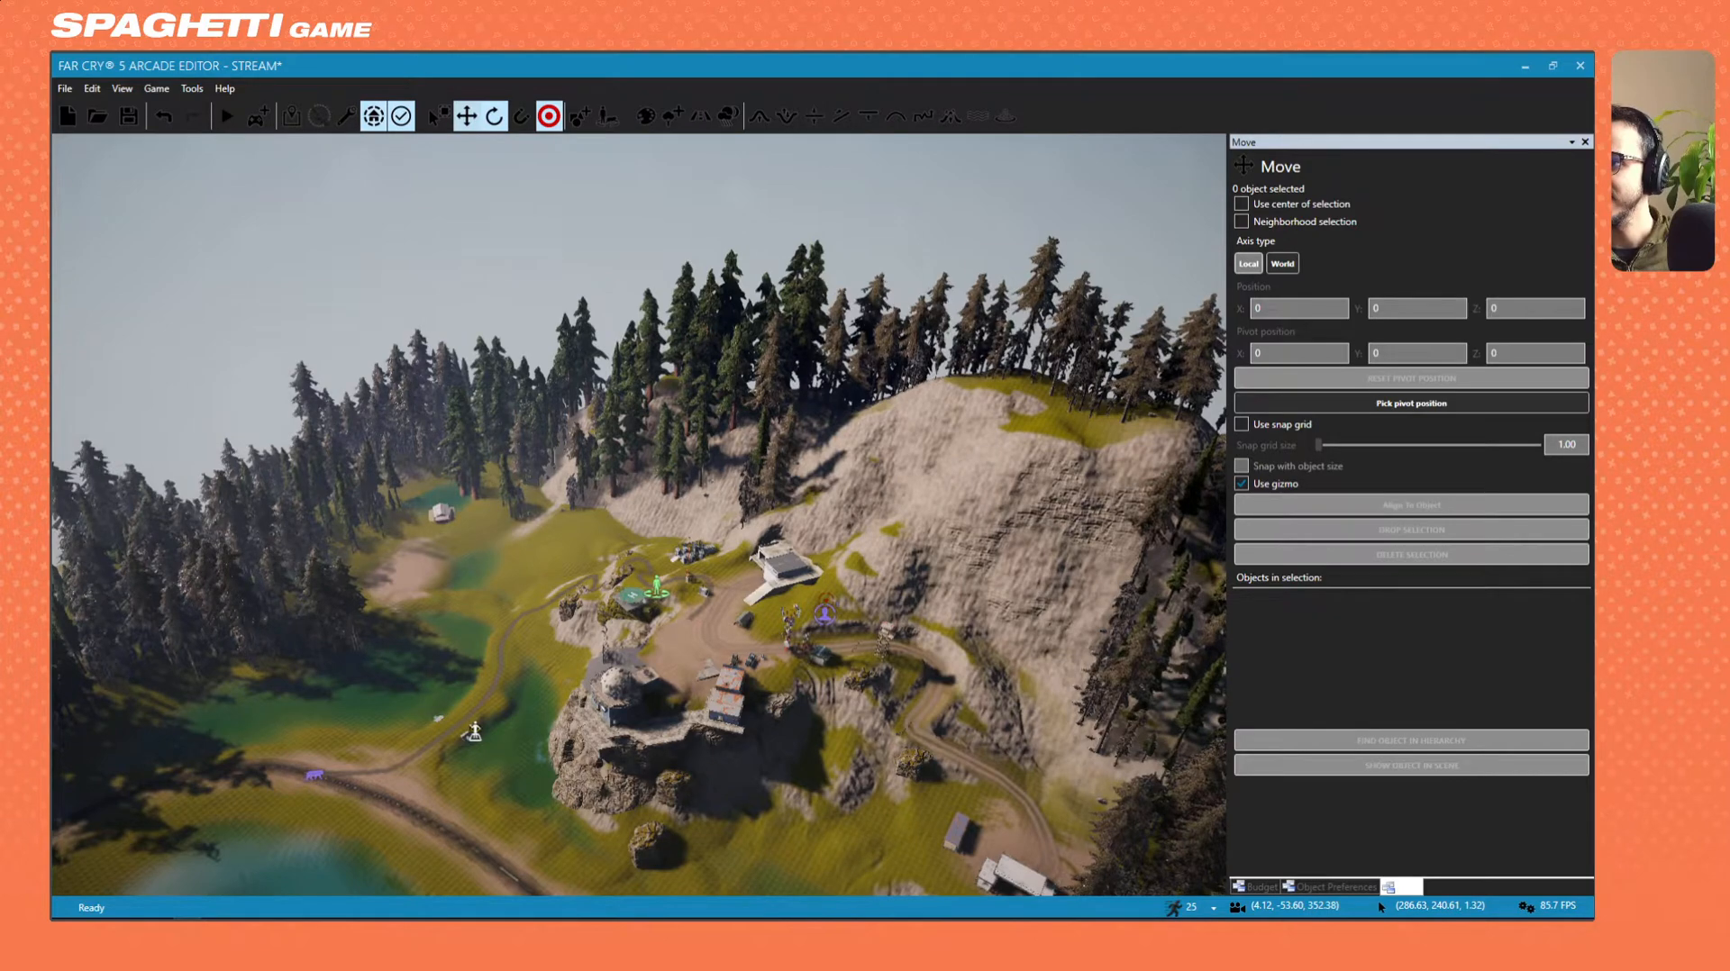
key(alt+Tab)
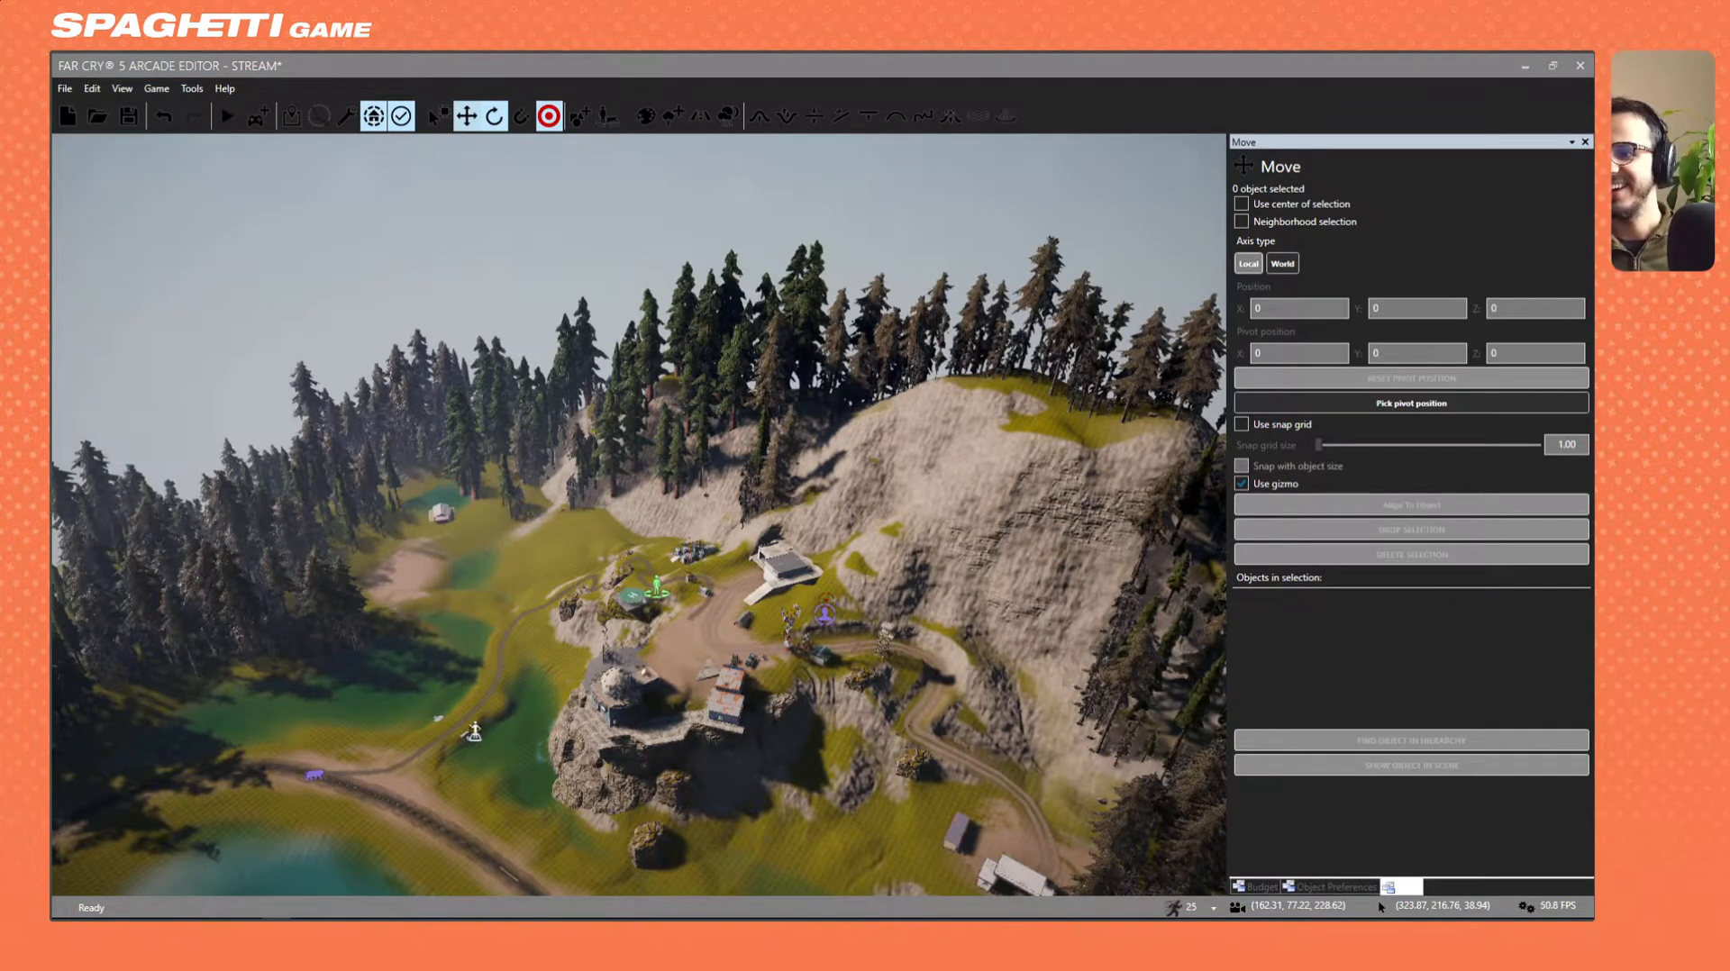
Duplicate the end Catwalk Concrete Platform 01 beside the blue building and place the copy in front of its end wall.
right_drag(595, 493, 792, 425)
key(w)
key(w)
click(674, 504)
key(w)
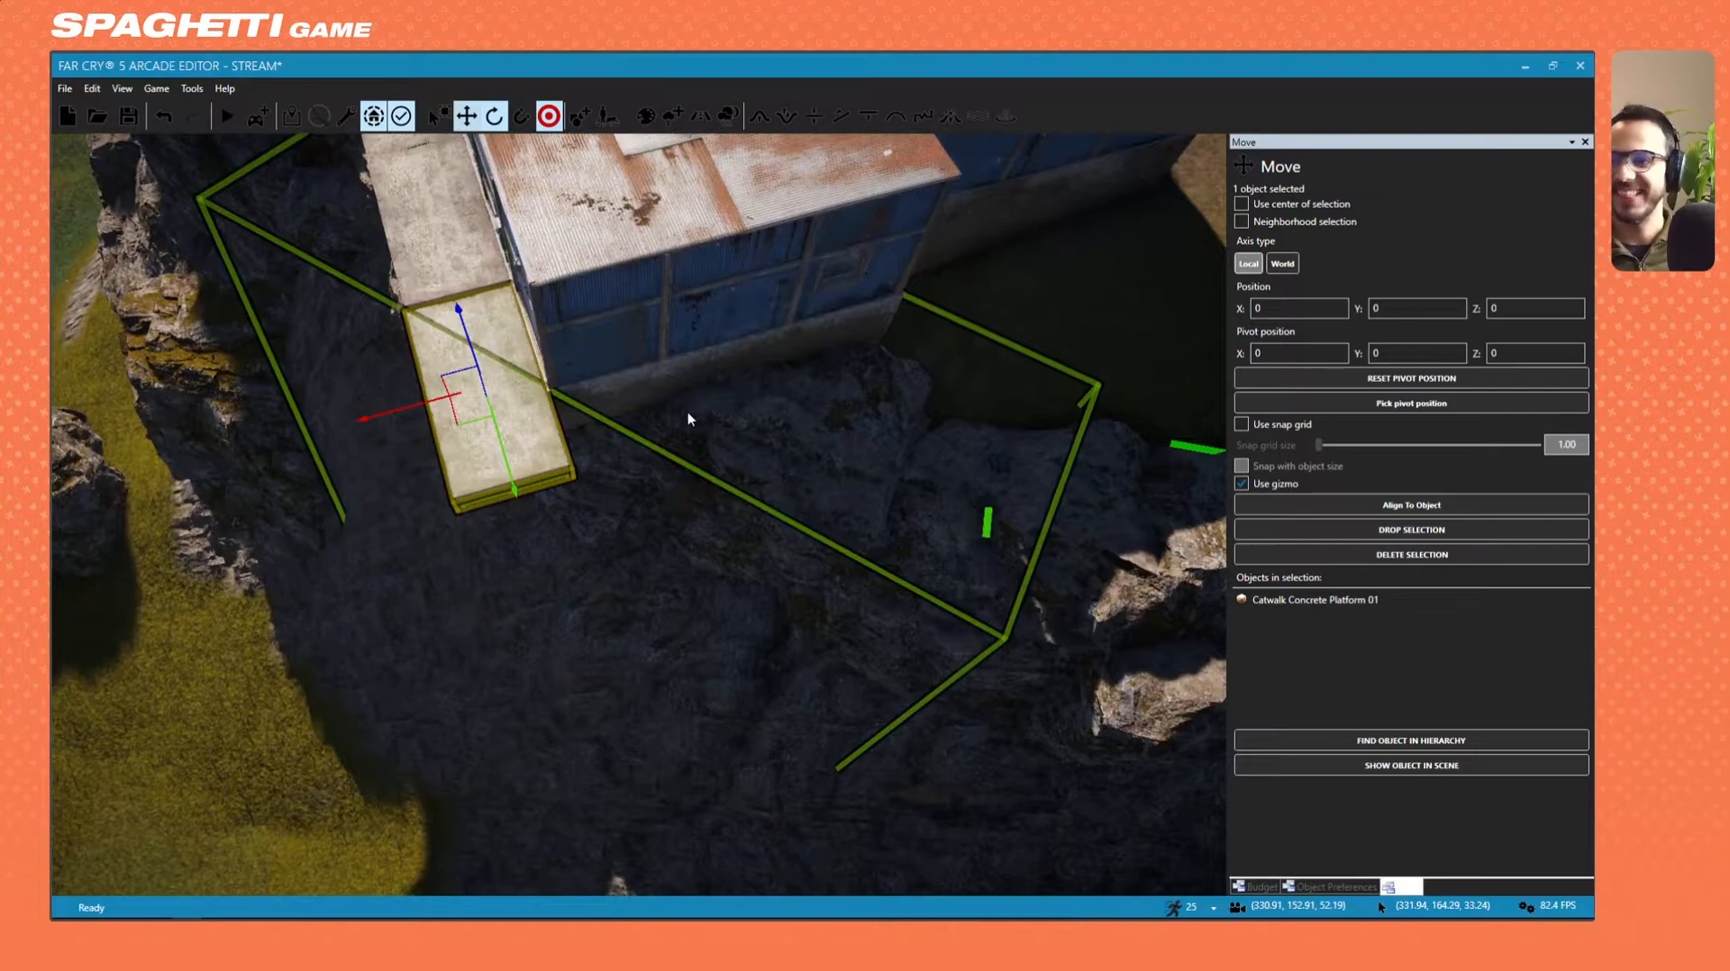
key(w)
key(d)
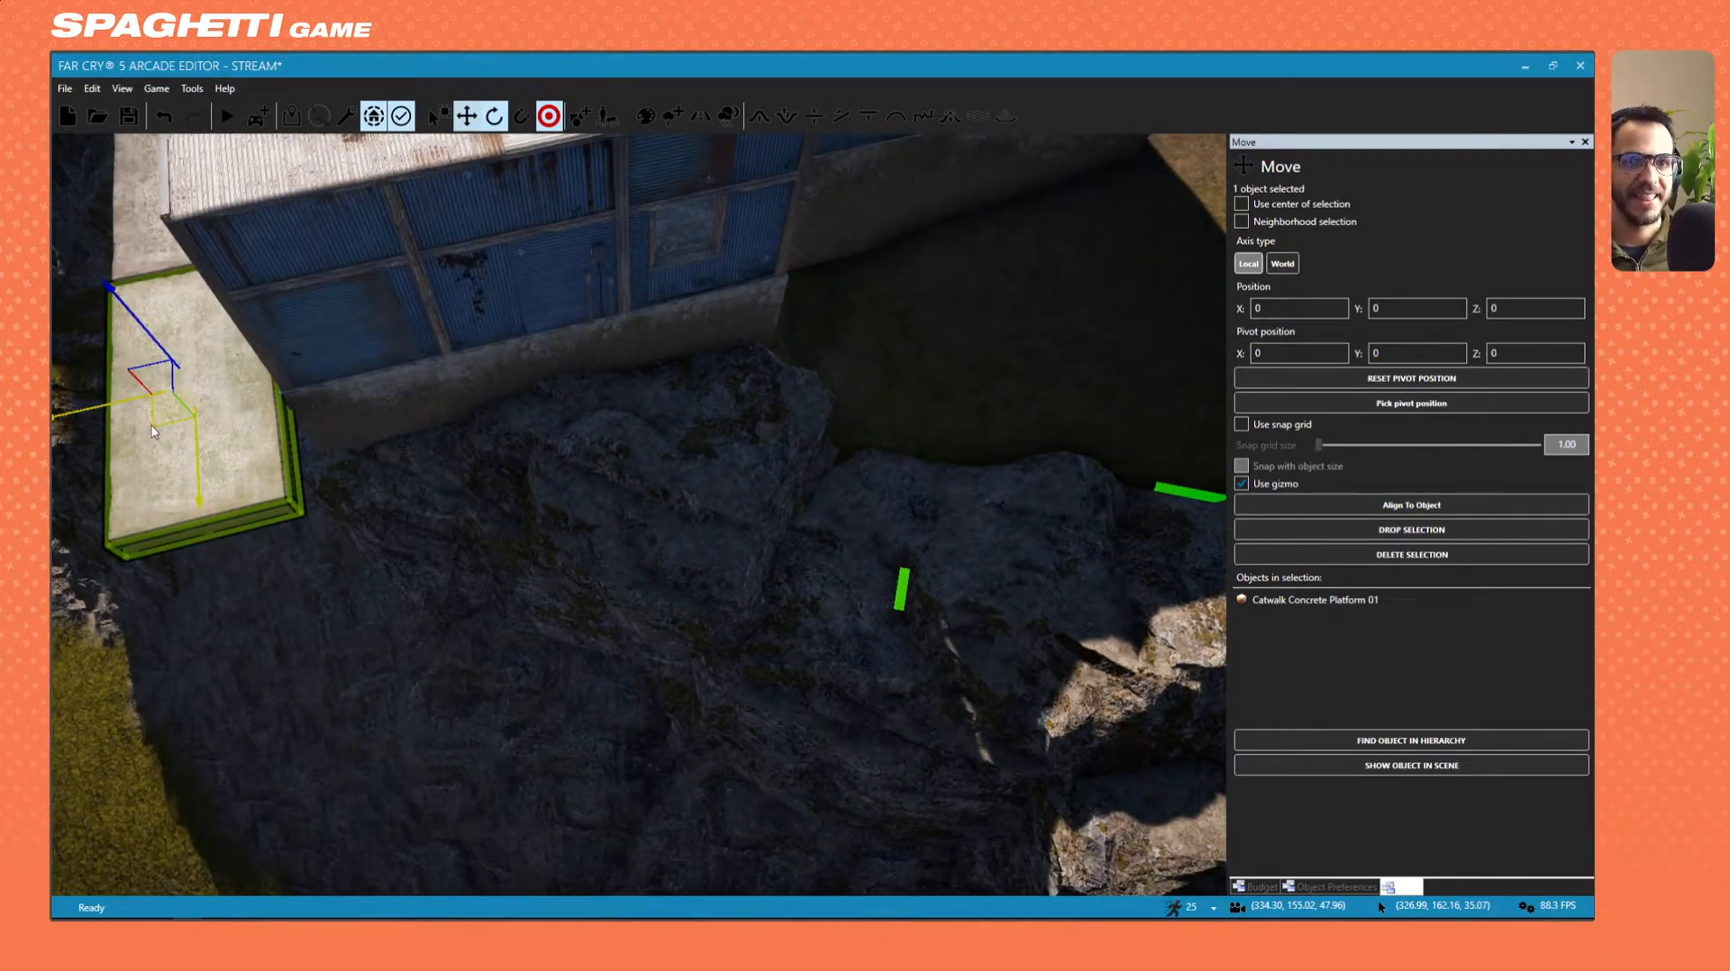
click(209, 441)
click(216, 443)
key(a)
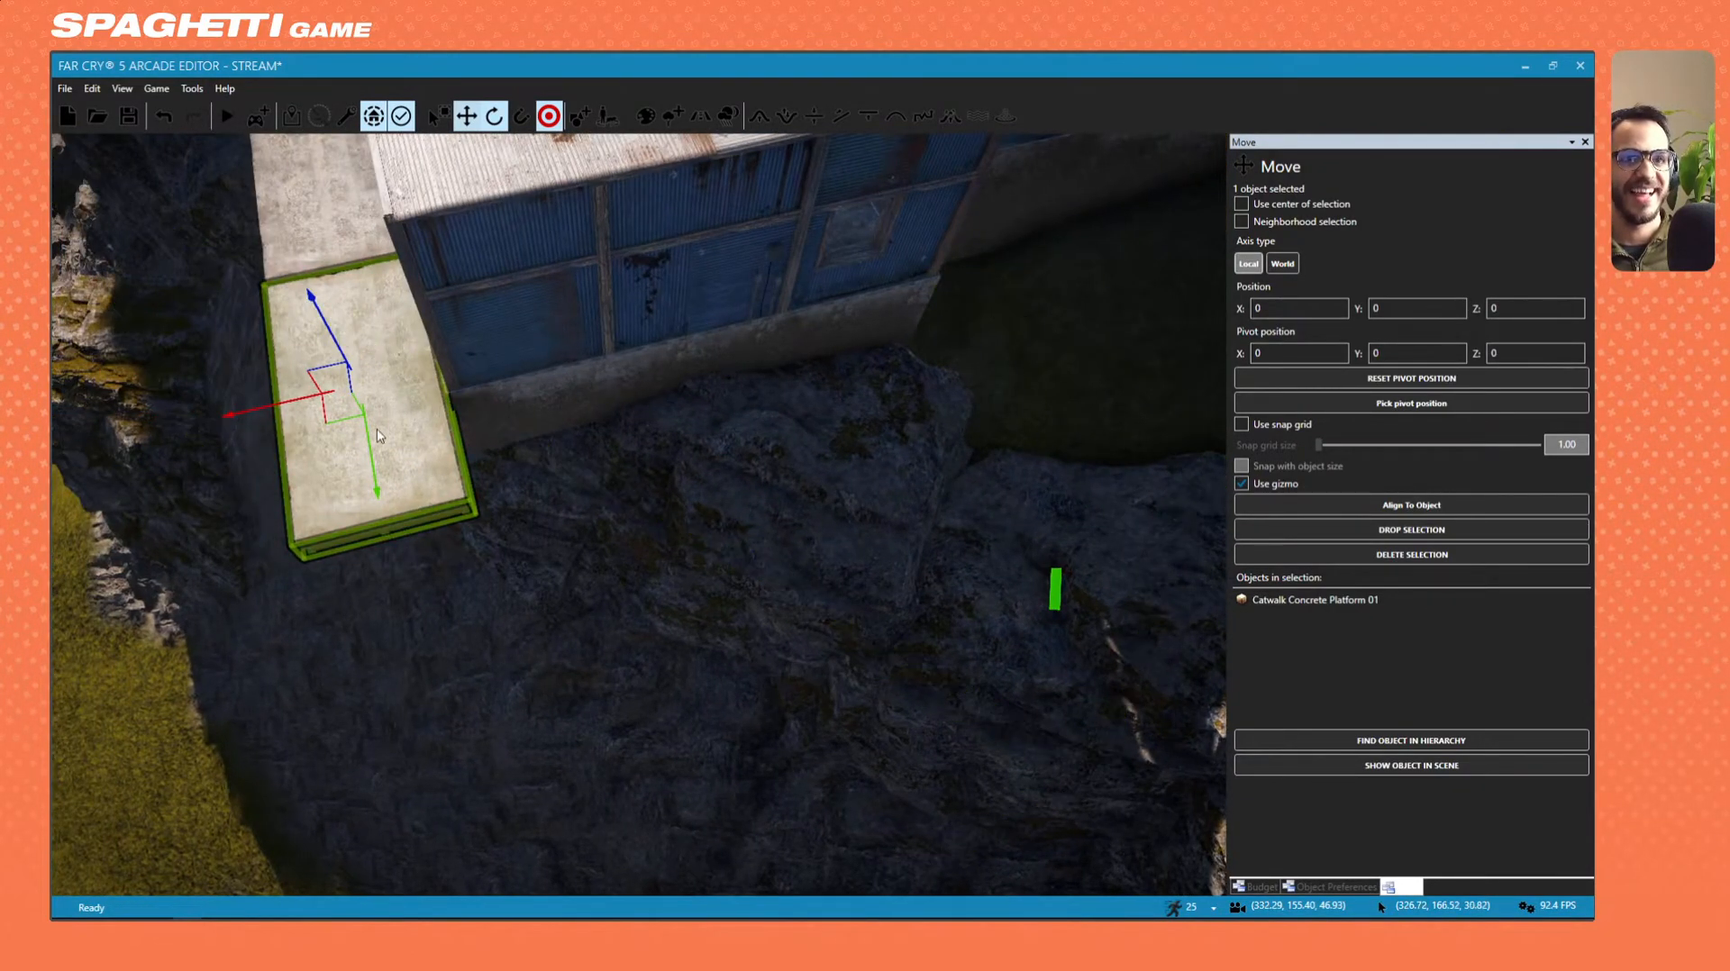
drag(379, 436, 518, 478)
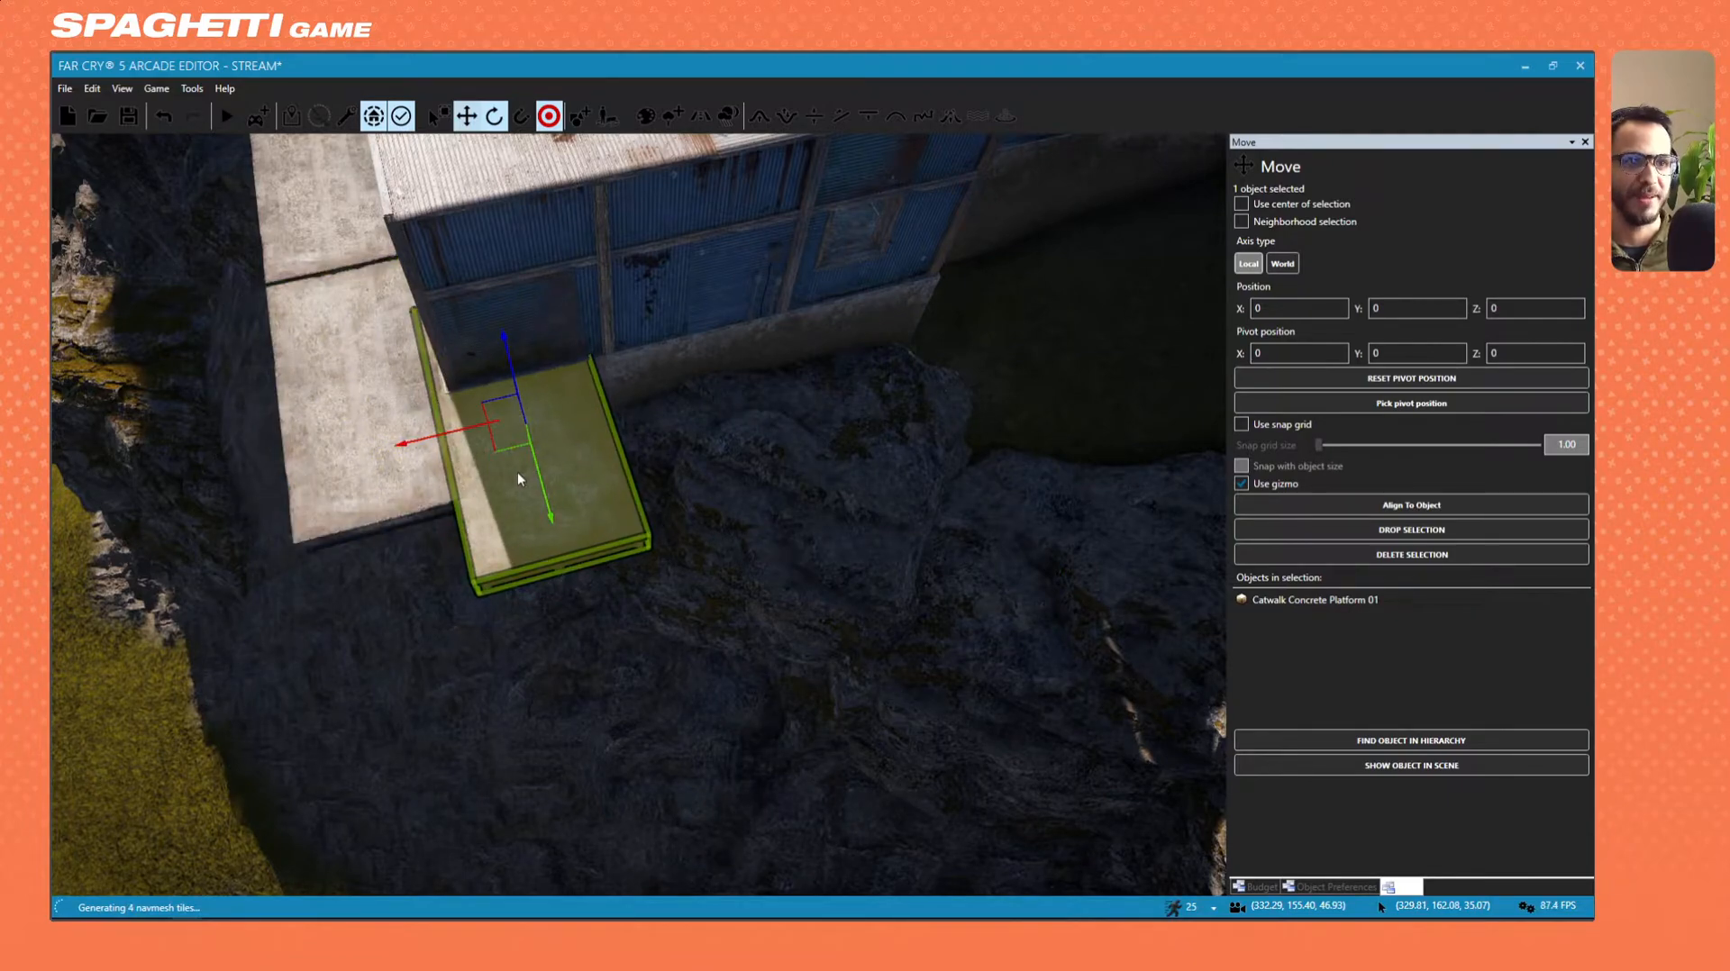
Rotate the copied platform about 90 degrees around the vertical axis so its long side follows the building's end wall.
right_drag(590, 151, 538, 150)
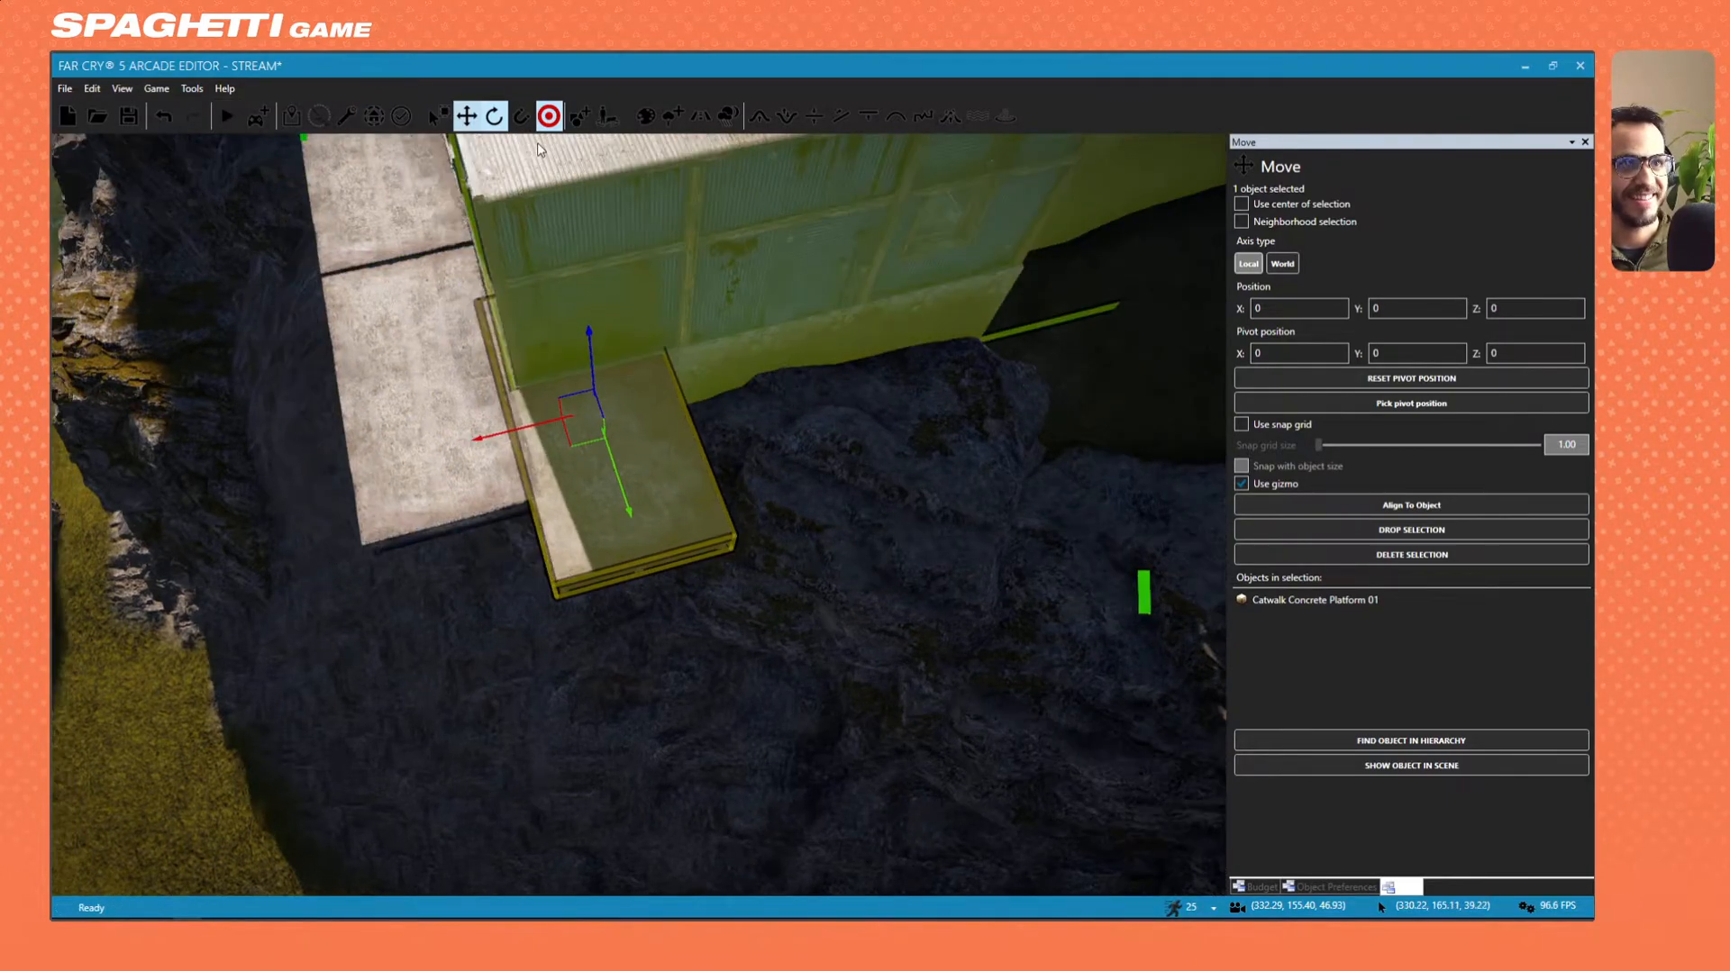
key(w)
key(a)
click(494, 116)
key(d)
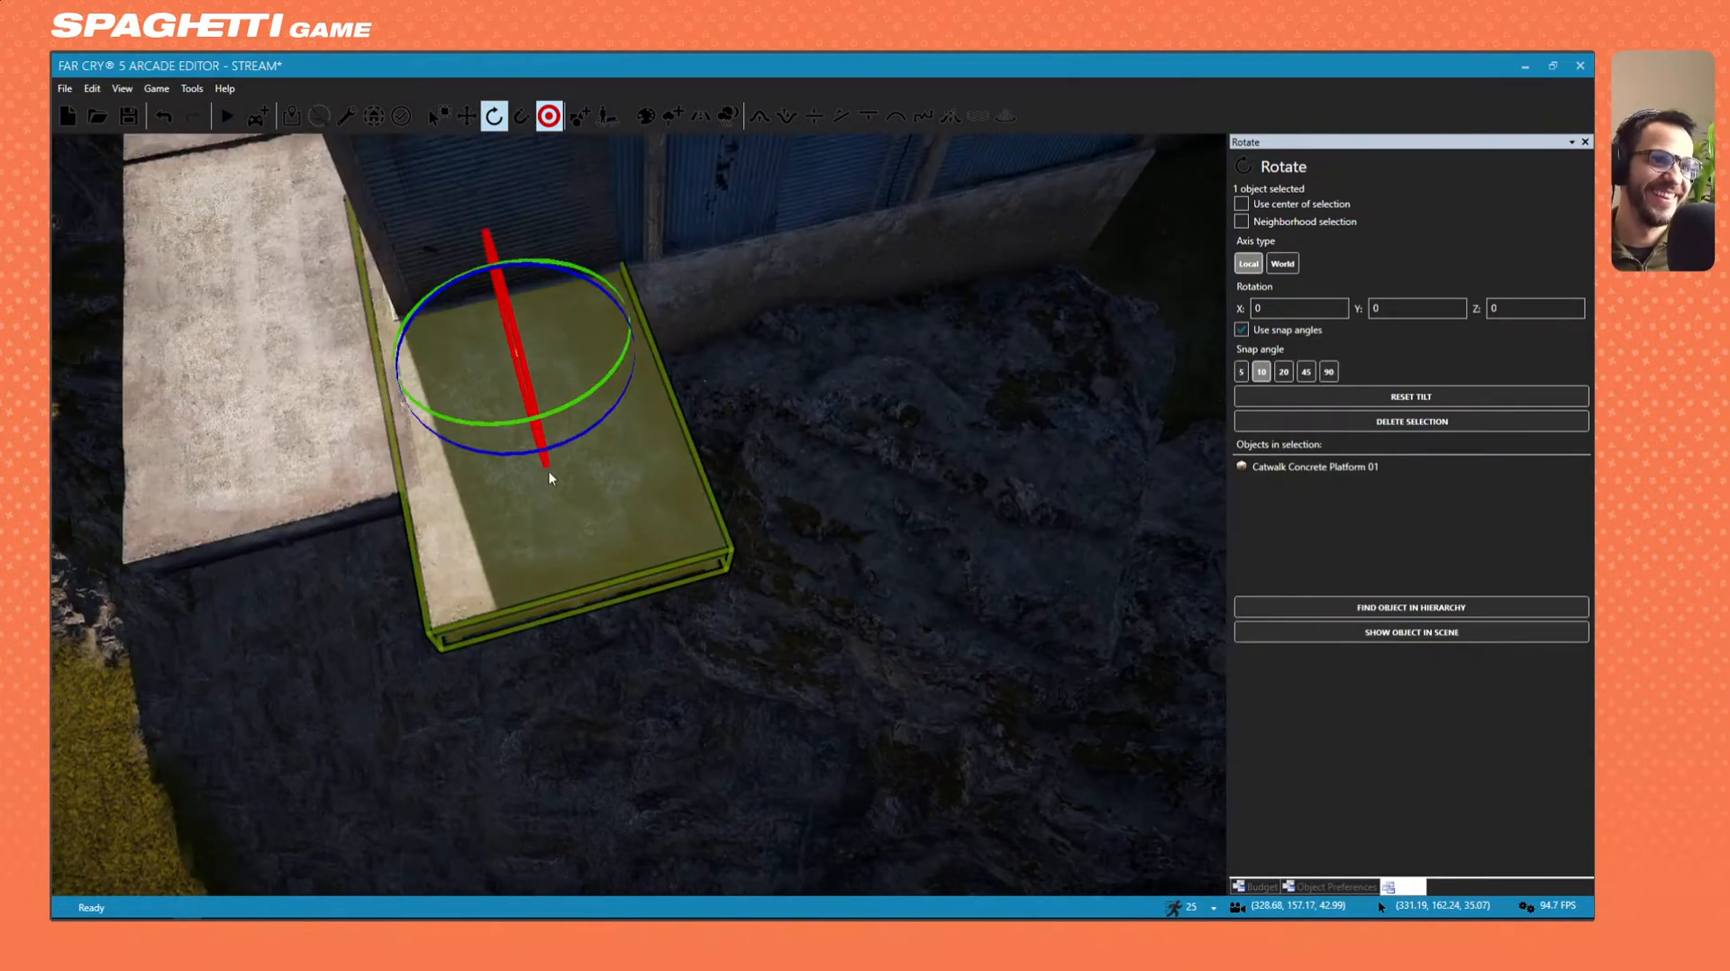
drag(514, 454, 407, 306)
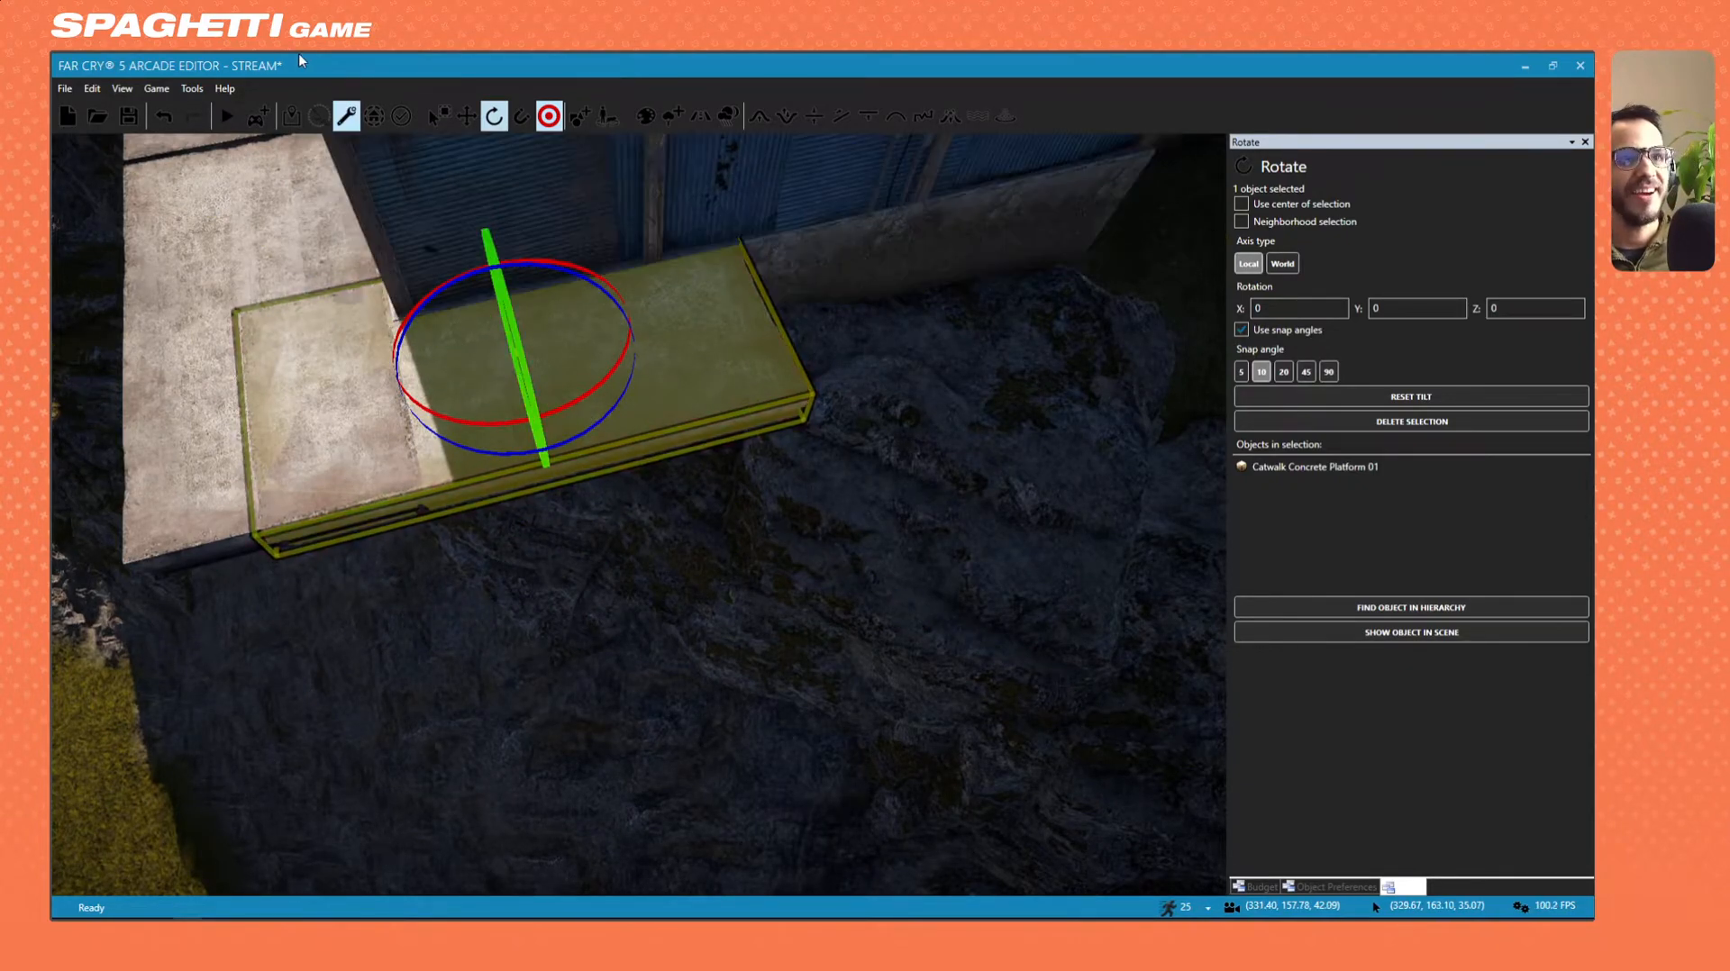
Move the rotated platform along the end wall until it meets the walkway and lines up with its outer edge.
click(467, 118)
key(a)
right_drag(544, 359, 803, 452)
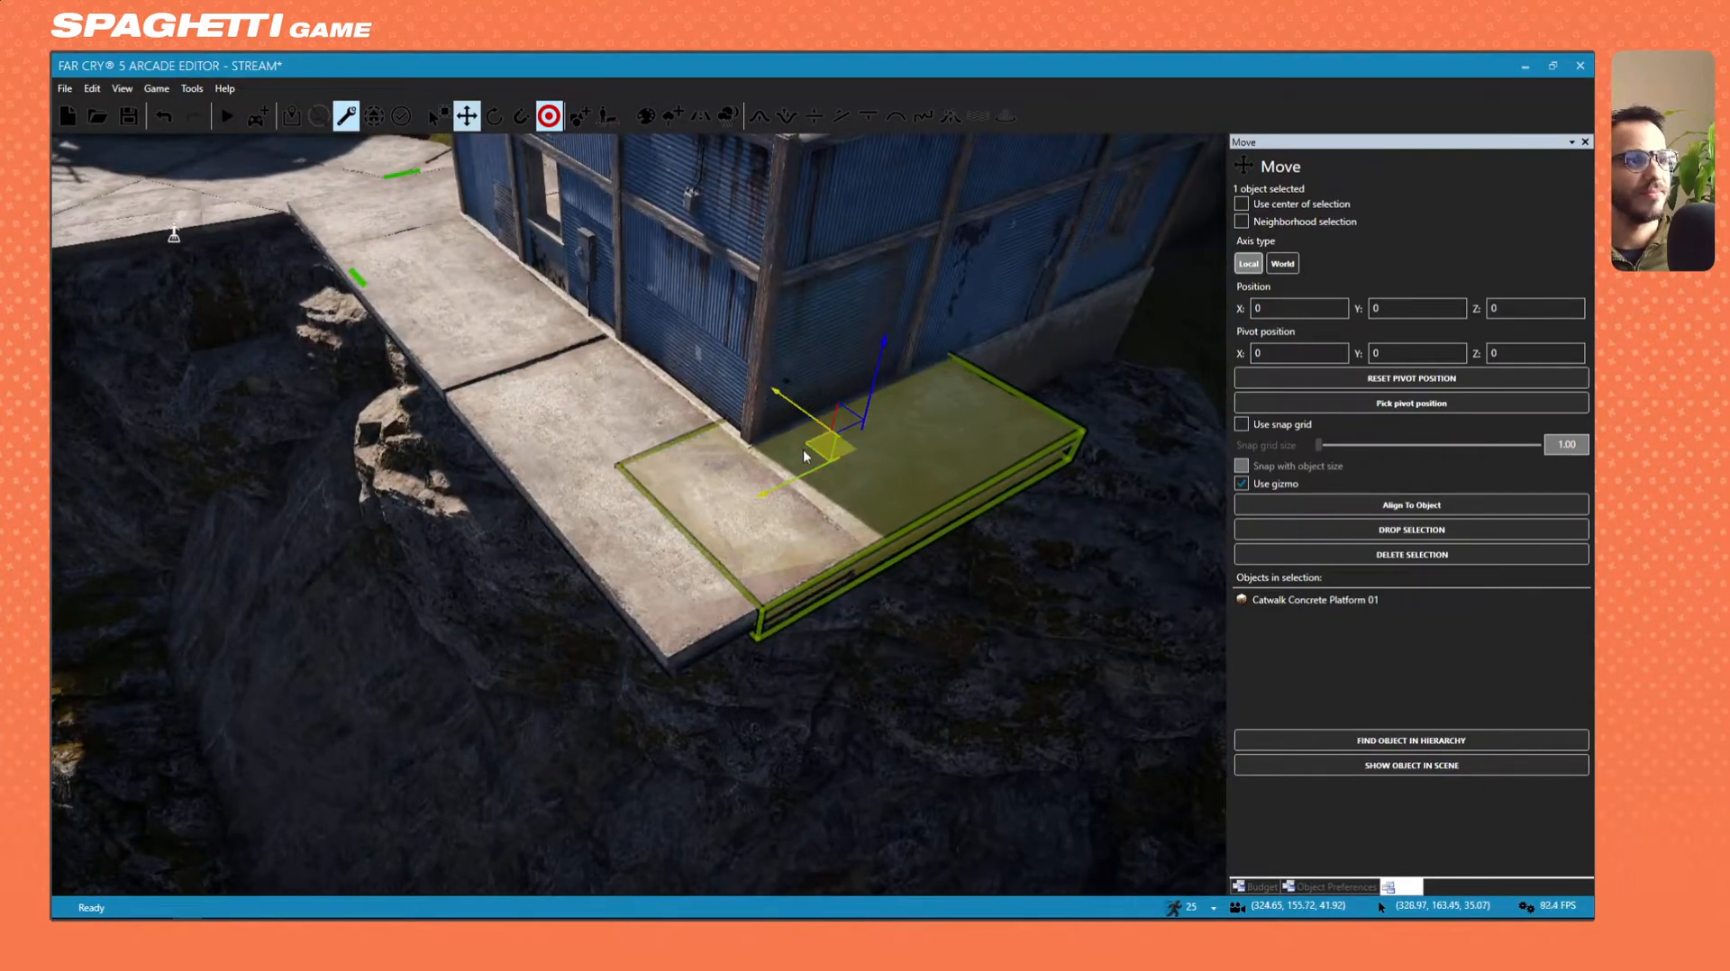
drag(805, 455, 896, 413)
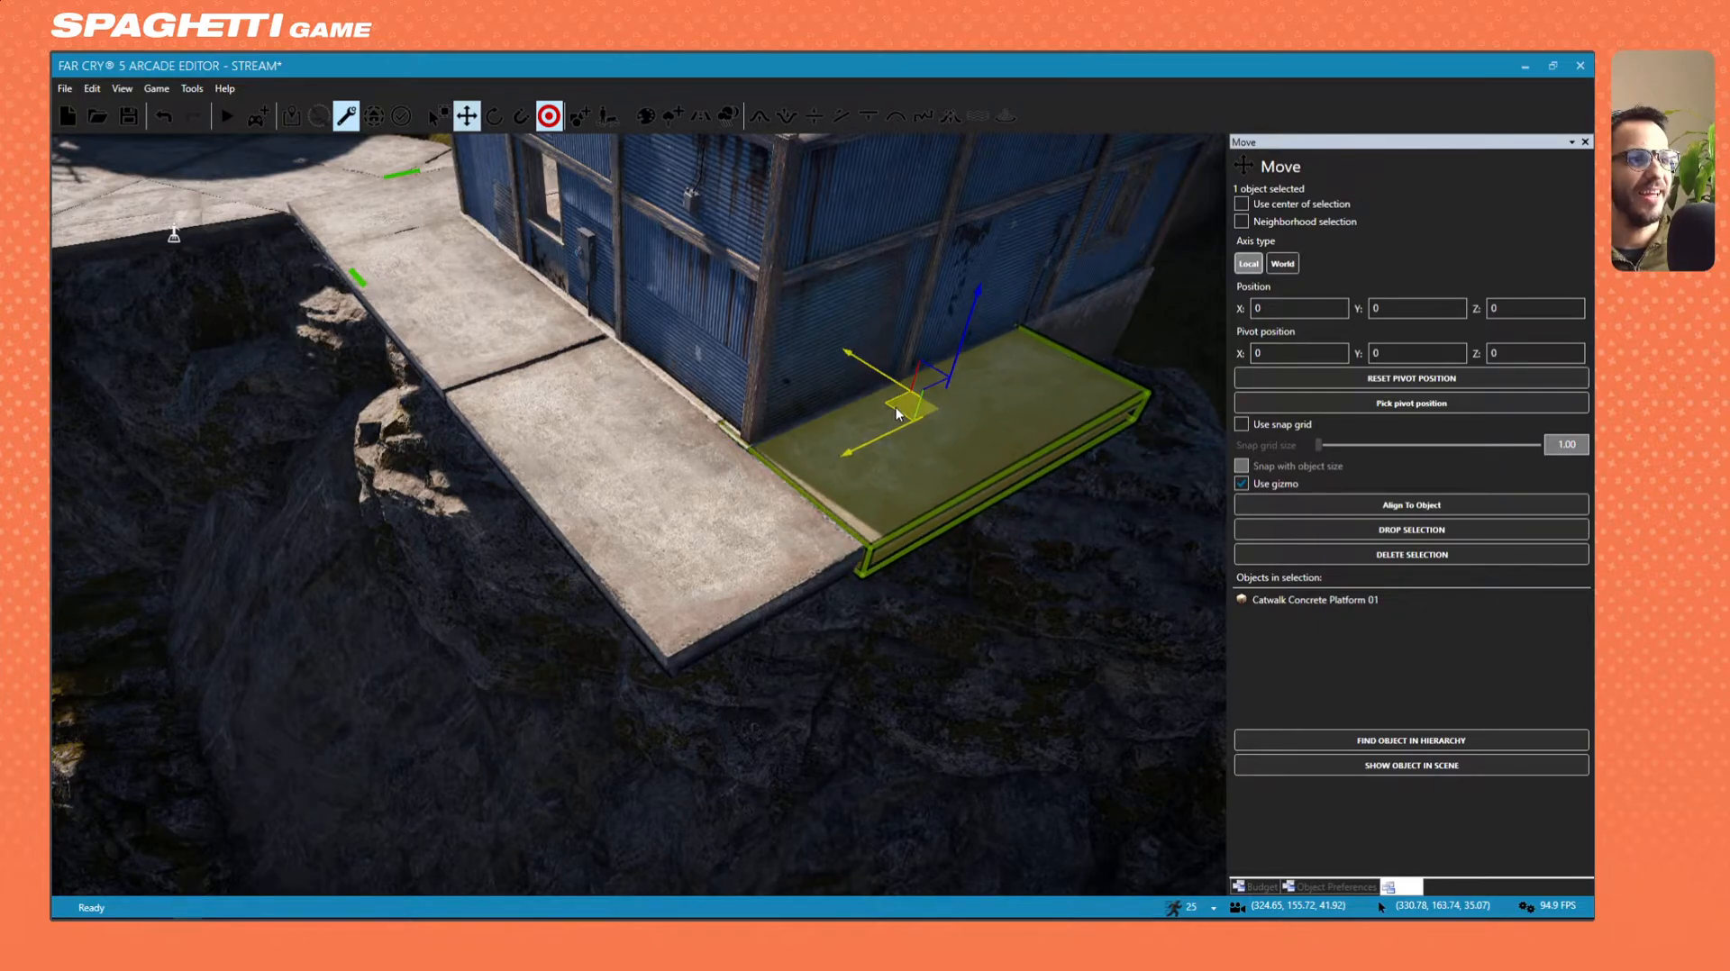
right_drag(896, 413, 961, 439)
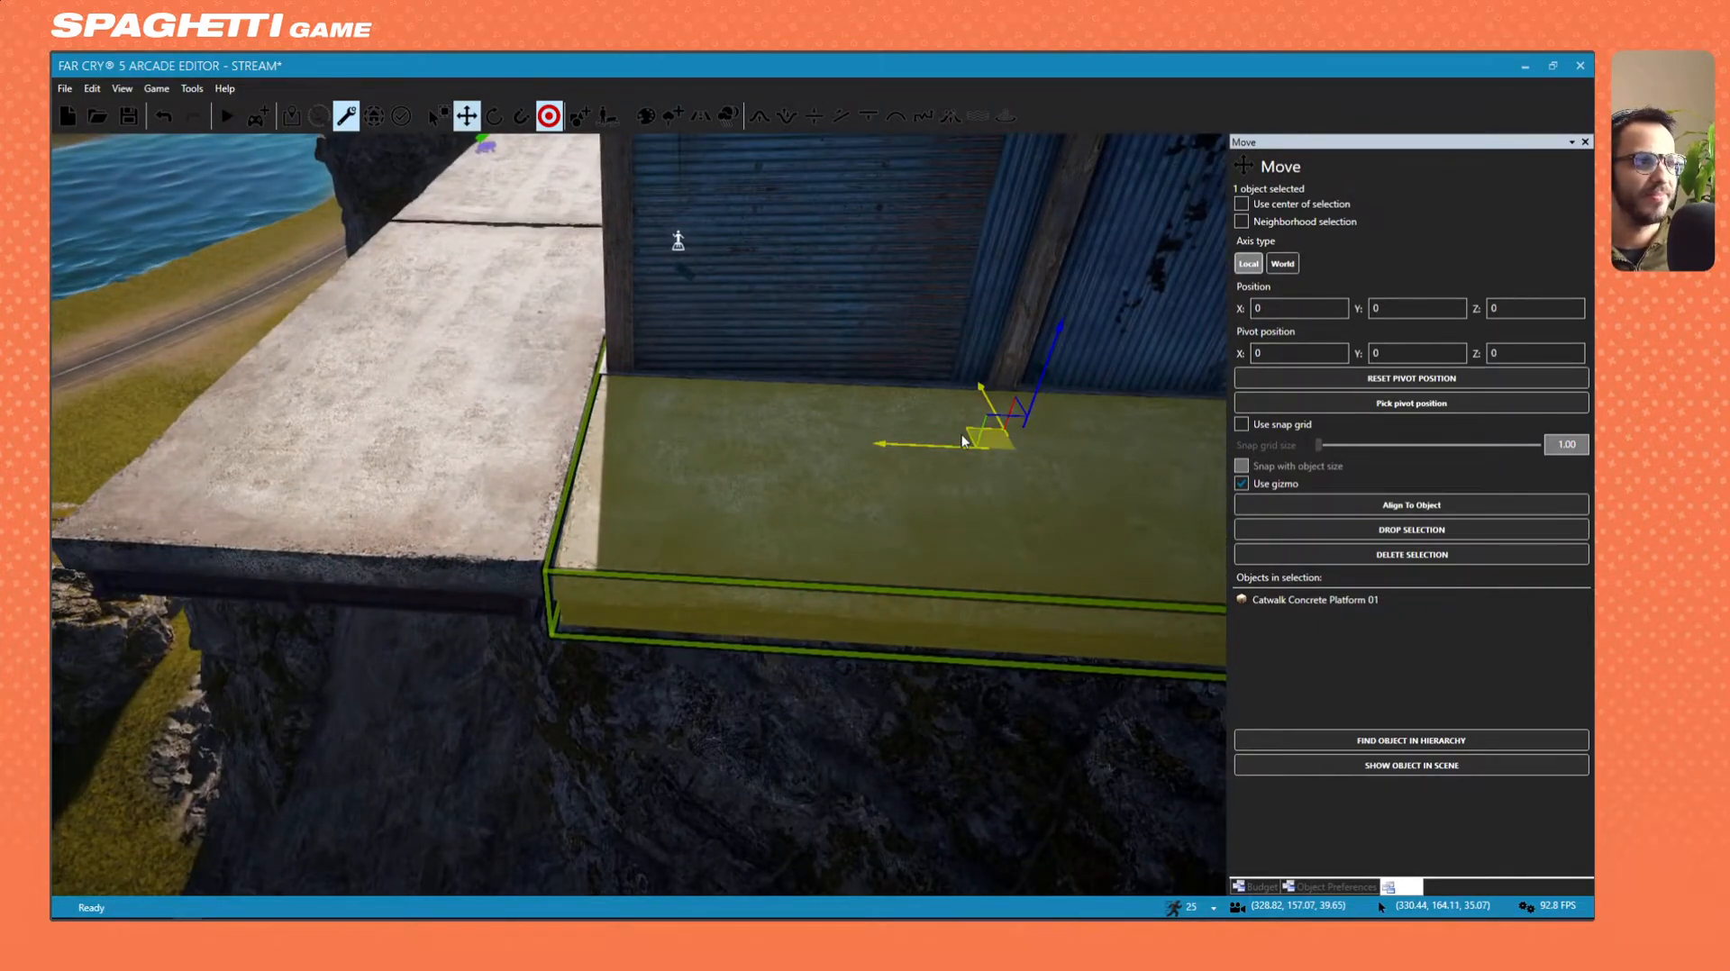
drag(961, 442, 957, 431)
Duplicate the platform farther along the blue building's end wall to extend the walkway to the next corner.
right_drag(956, 431, 439, 467)
key(d)
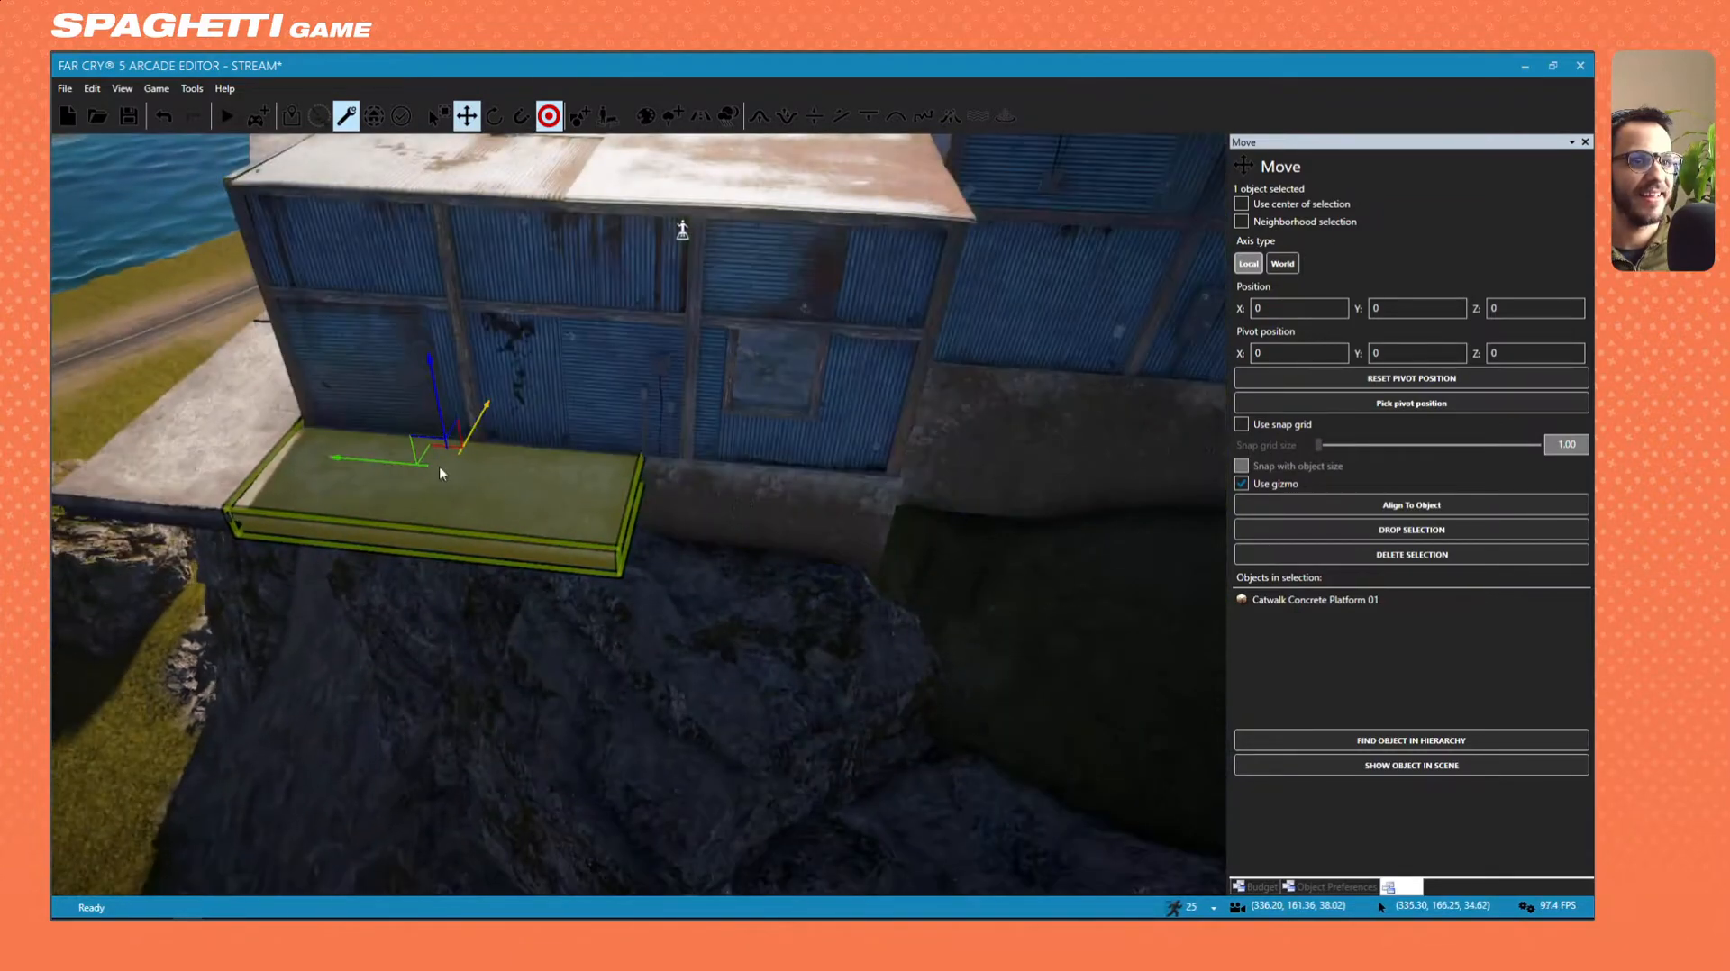
shift+drag(367, 462, 737, 521)
key(d)
right_drag(705, 522, 432, 523)
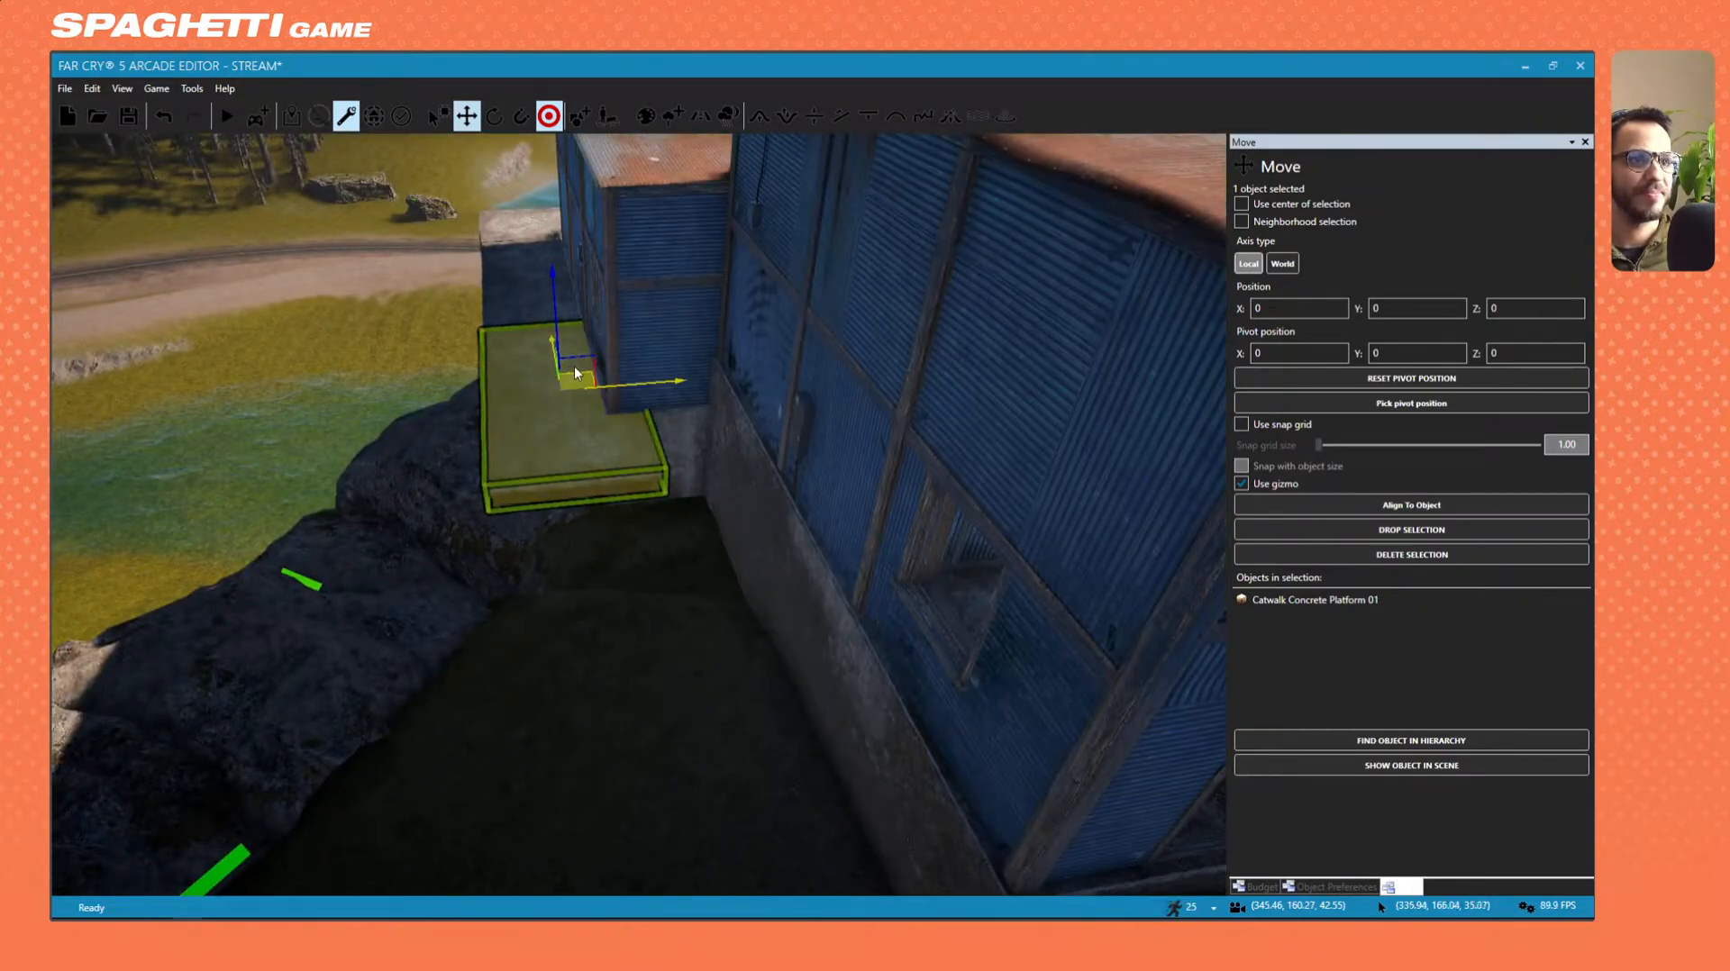
drag(575, 368, 576, 368)
Duplicate the Catwalk Red Stairs sideways along the platform edge so the two stair pieces stand side by side.
key(d)
right_drag(577, 367, 1135, 353)
key(s)
key(a)
right_drag(490, 413, 1054, 432)
key(s)
key(w)
key(w)
key(d)
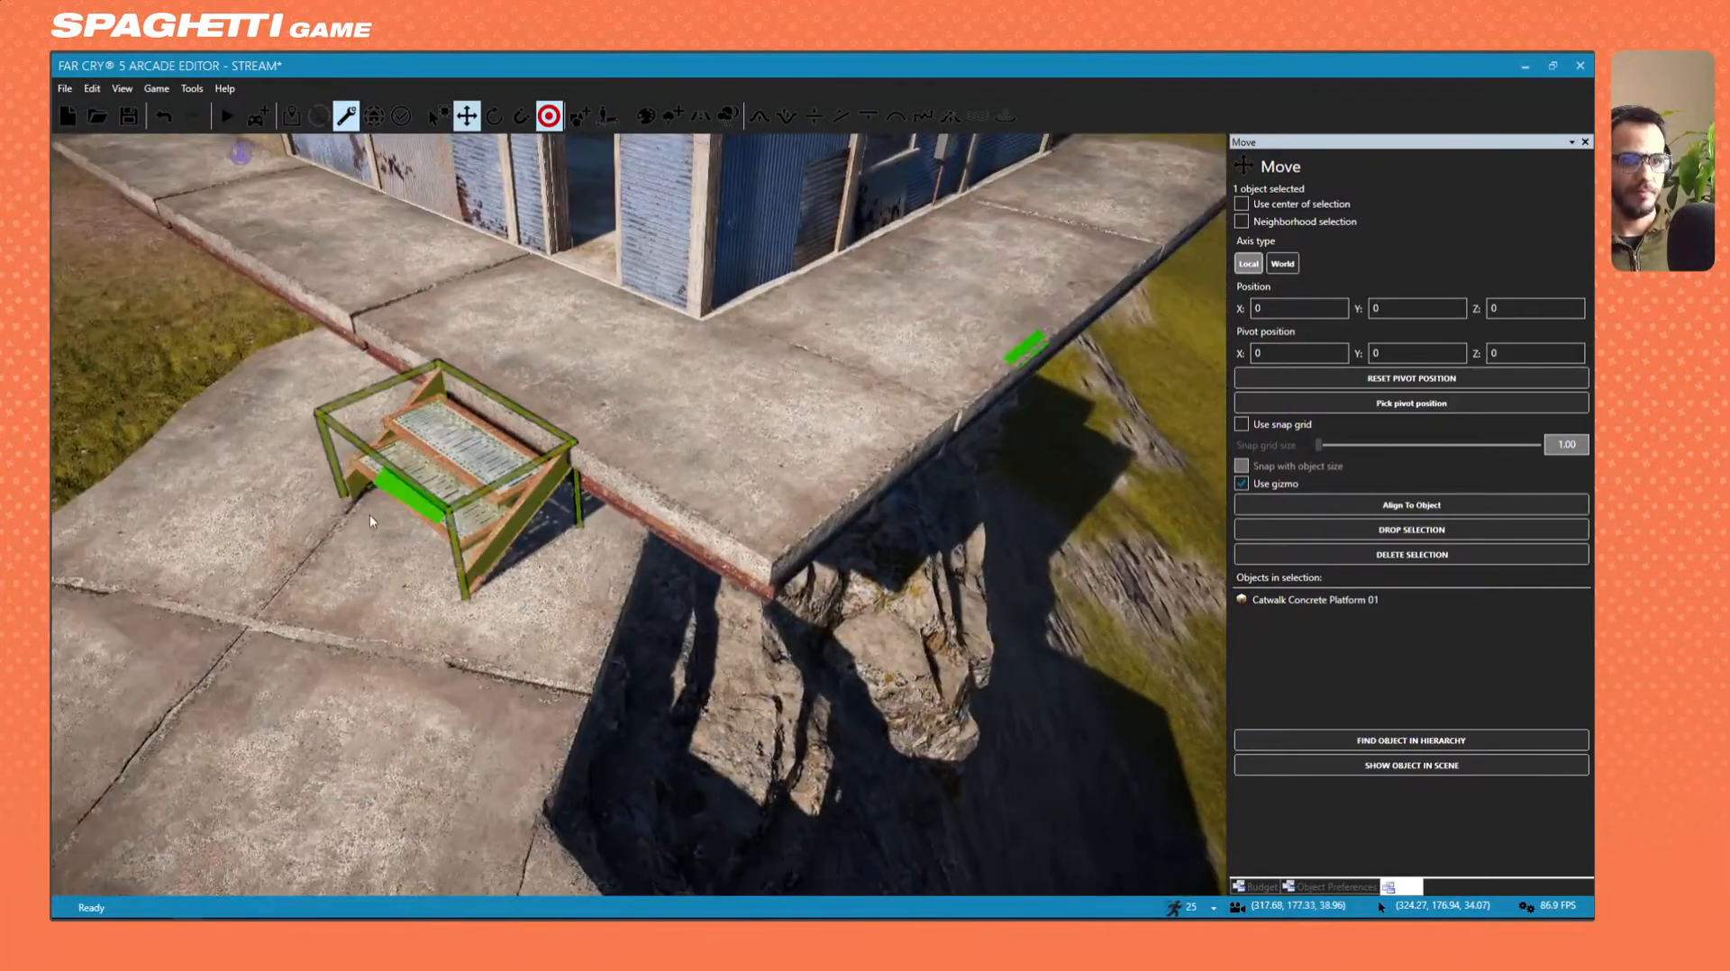
click(468, 489)
right_drag(577, 522, 766, 463)
key(a)
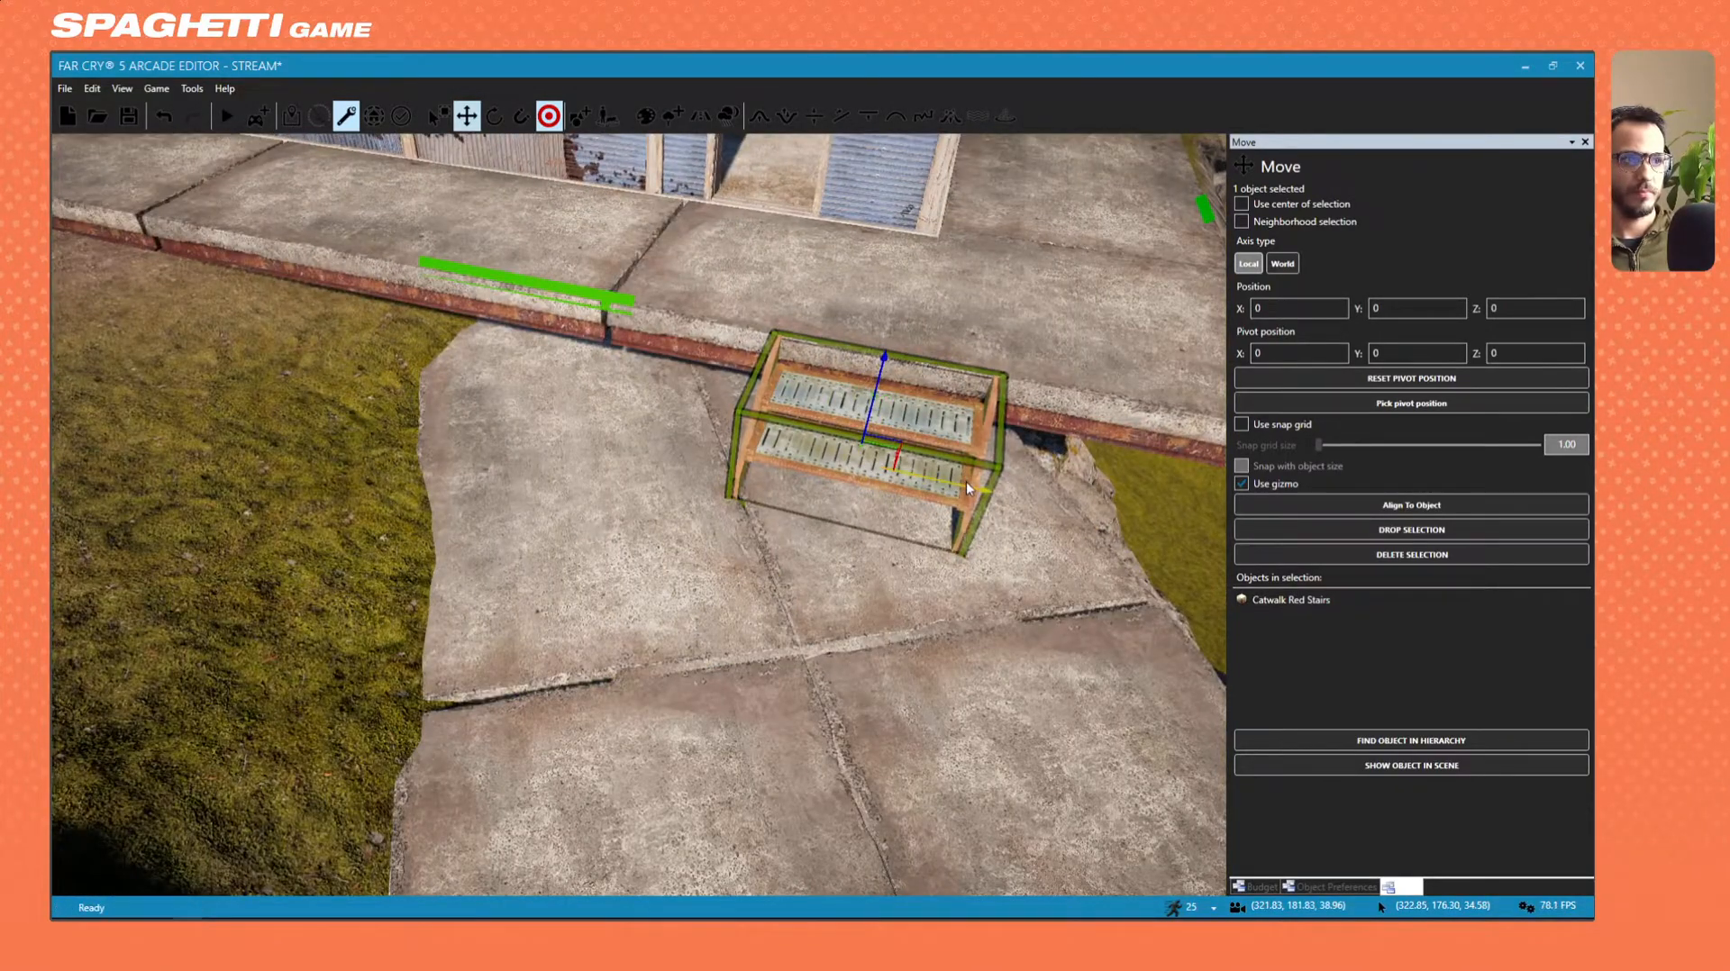
shift+drag(967, 487, 740, 427)
key(d)
right_drag(740, 427, 432, 414)
Select both Catwalk Red Stairs, shift them together along the platform edge, and clear the selection.
ctrl+click(707, 502)
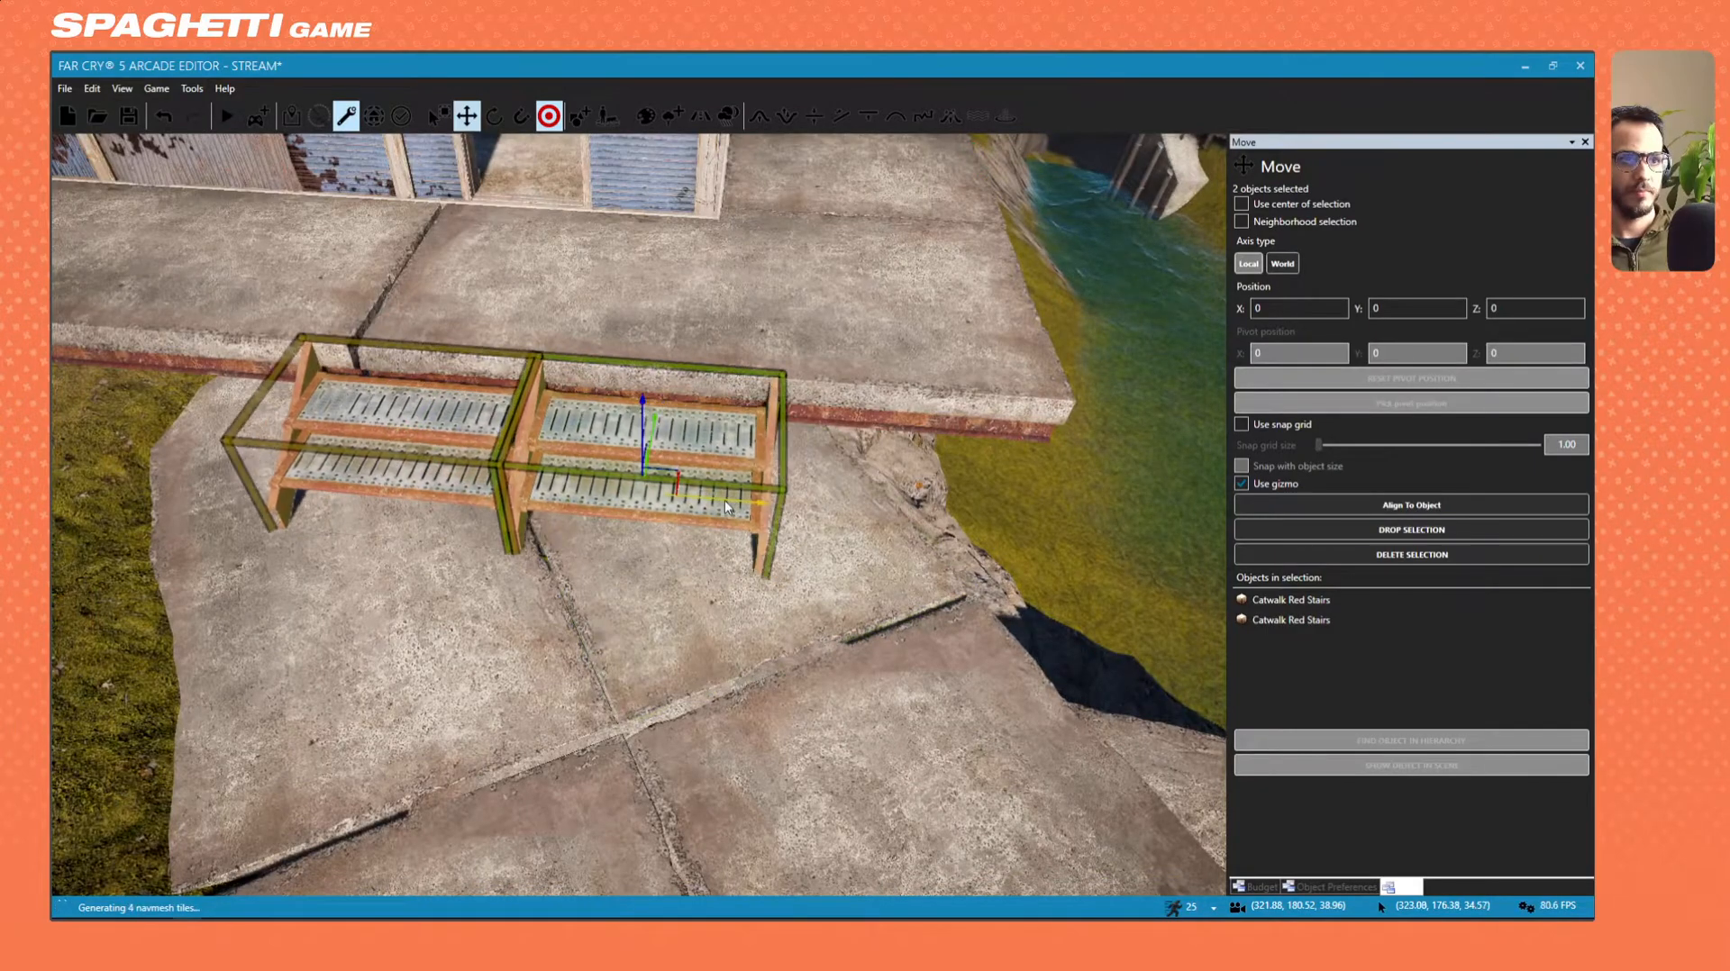
drag(724, 507, 665, 496)
key(s)
key(d)
right_drag(692, 490, 613, 494)
click(865, 495)
Look over the metal building and the concrete platforms below it from the front, and check the map's budget usage.
right_drag(865, 496, 701, 507)
key(s)
key(w)
key(w)
key(a)
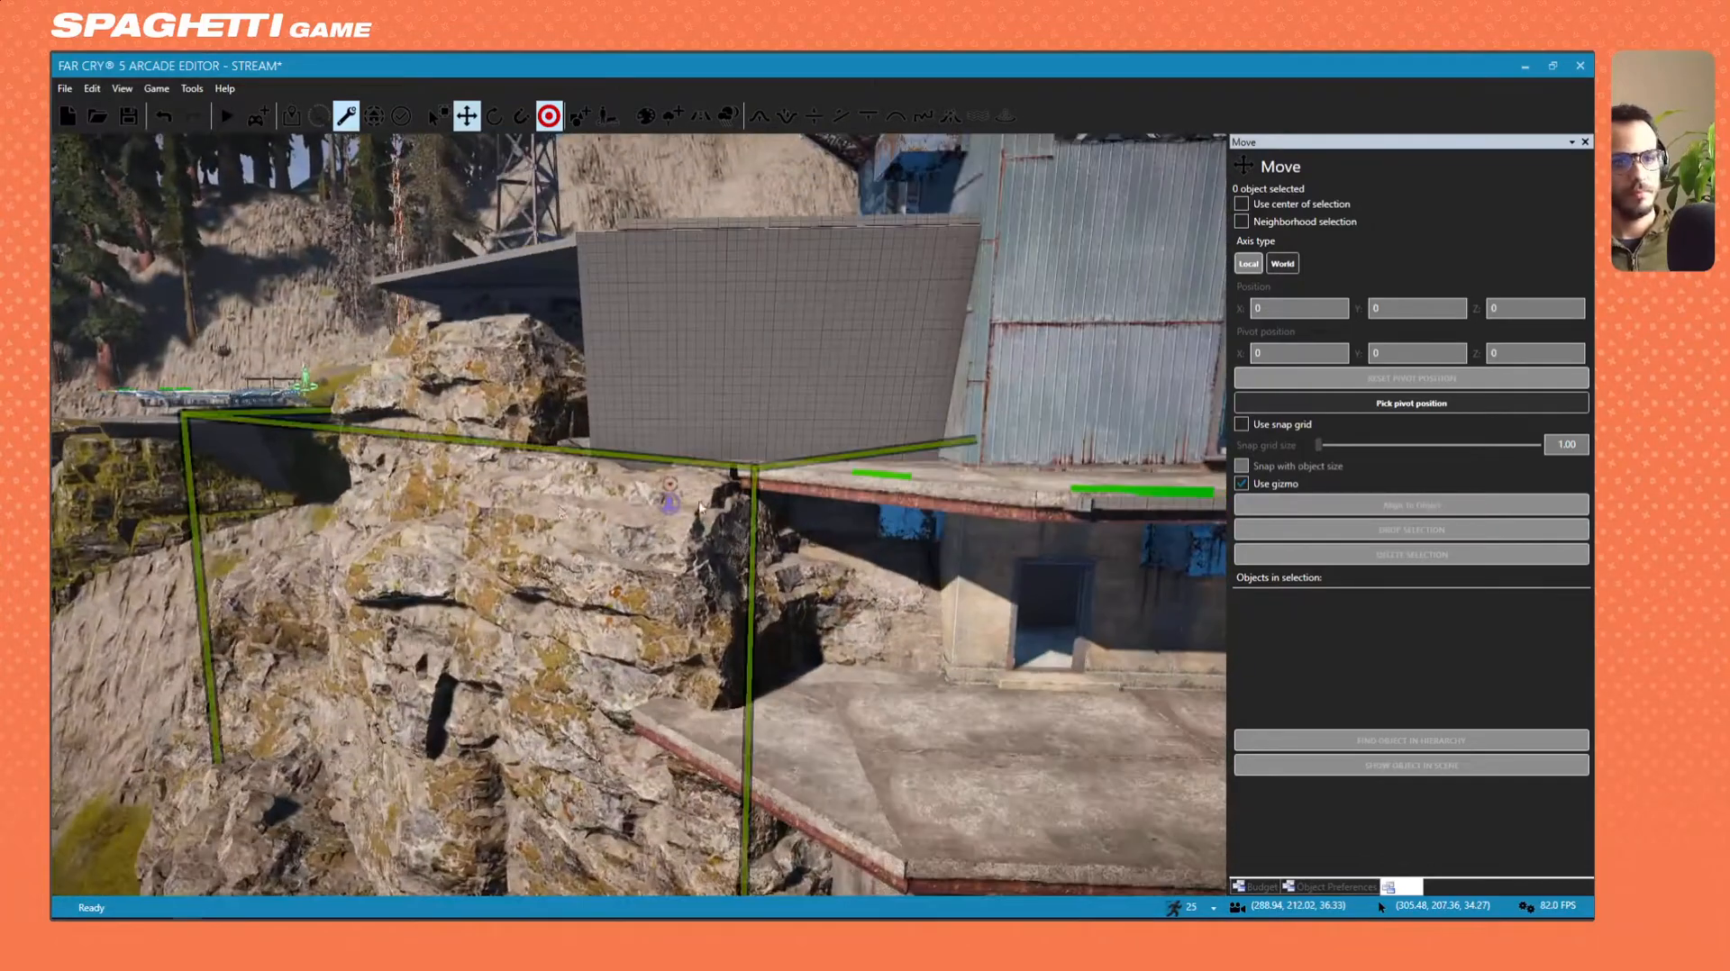
key(d)
mouse_move(512, 516)
right_down()
mouse_move(604, 521)
mouse_move(512, 515)
right_up()
key(s)
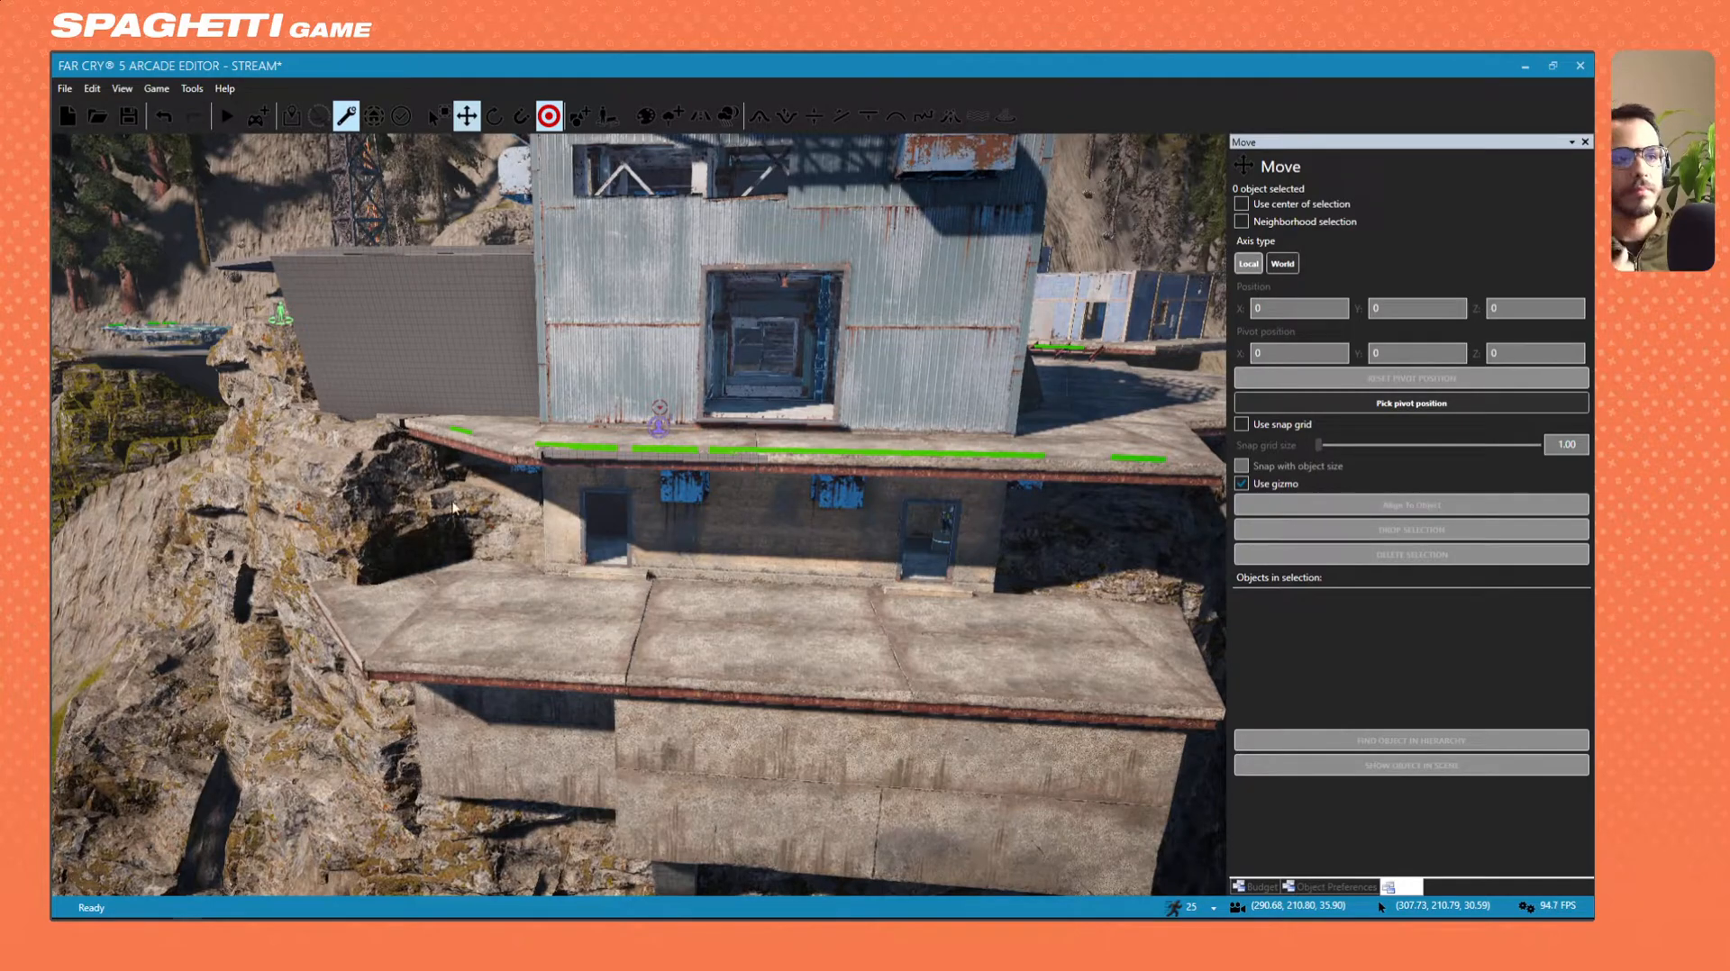
click(1270, 888)
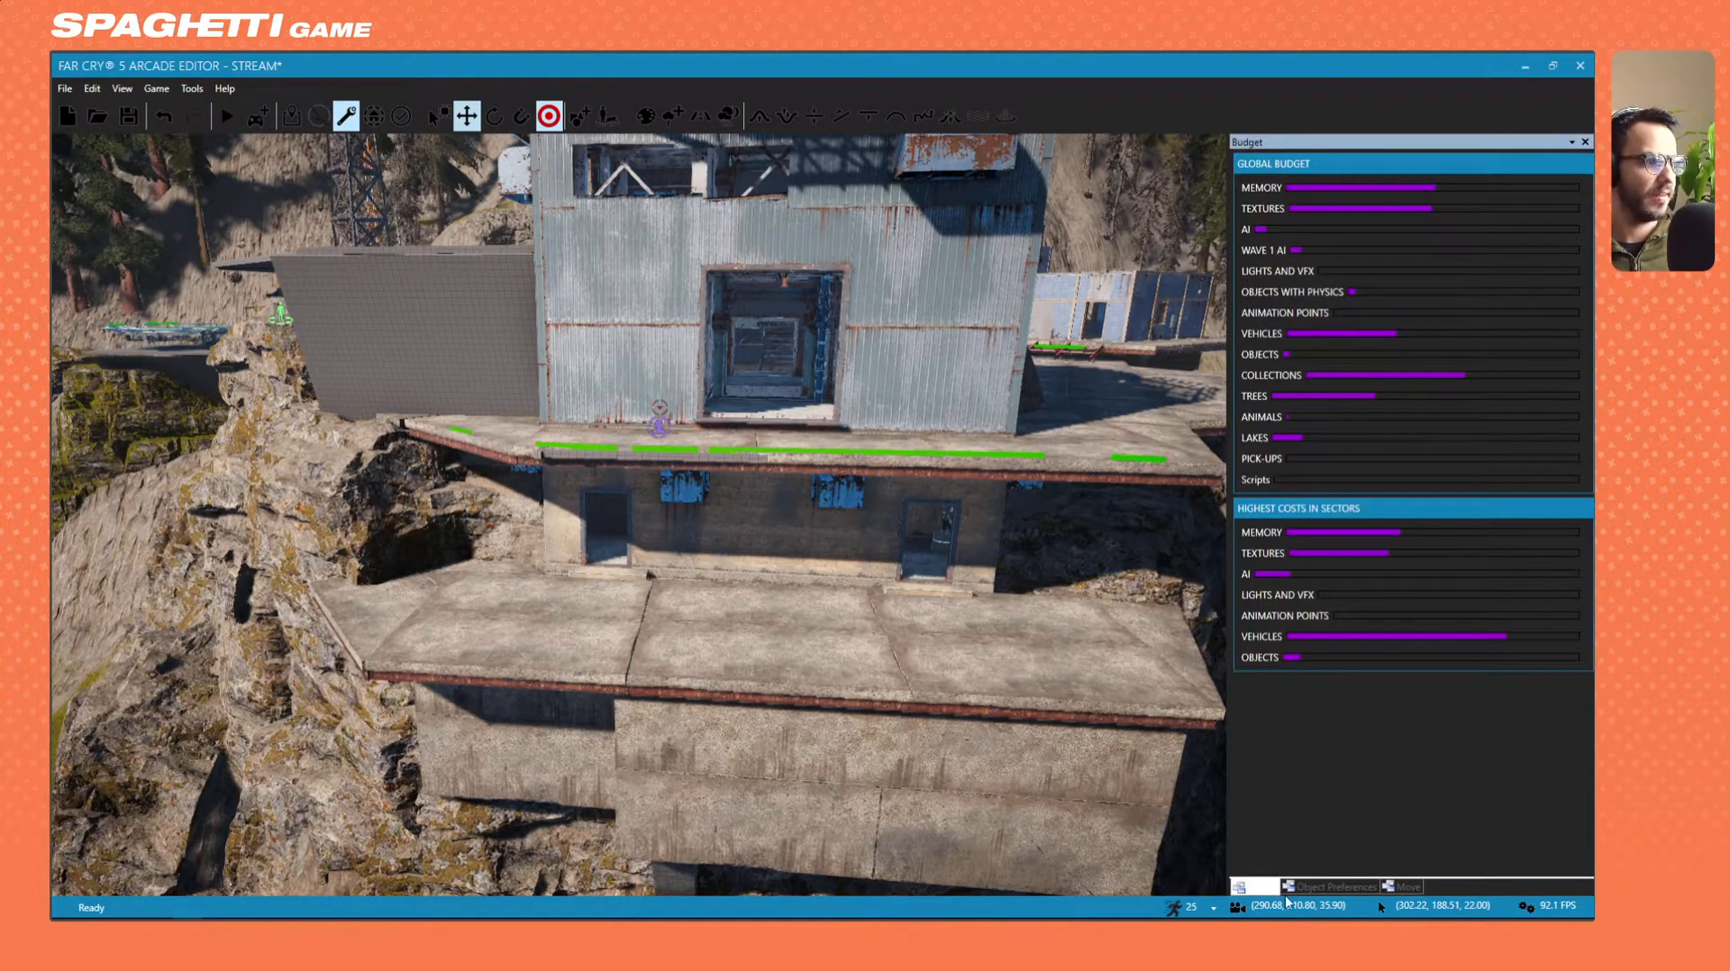
click(1303, 888)
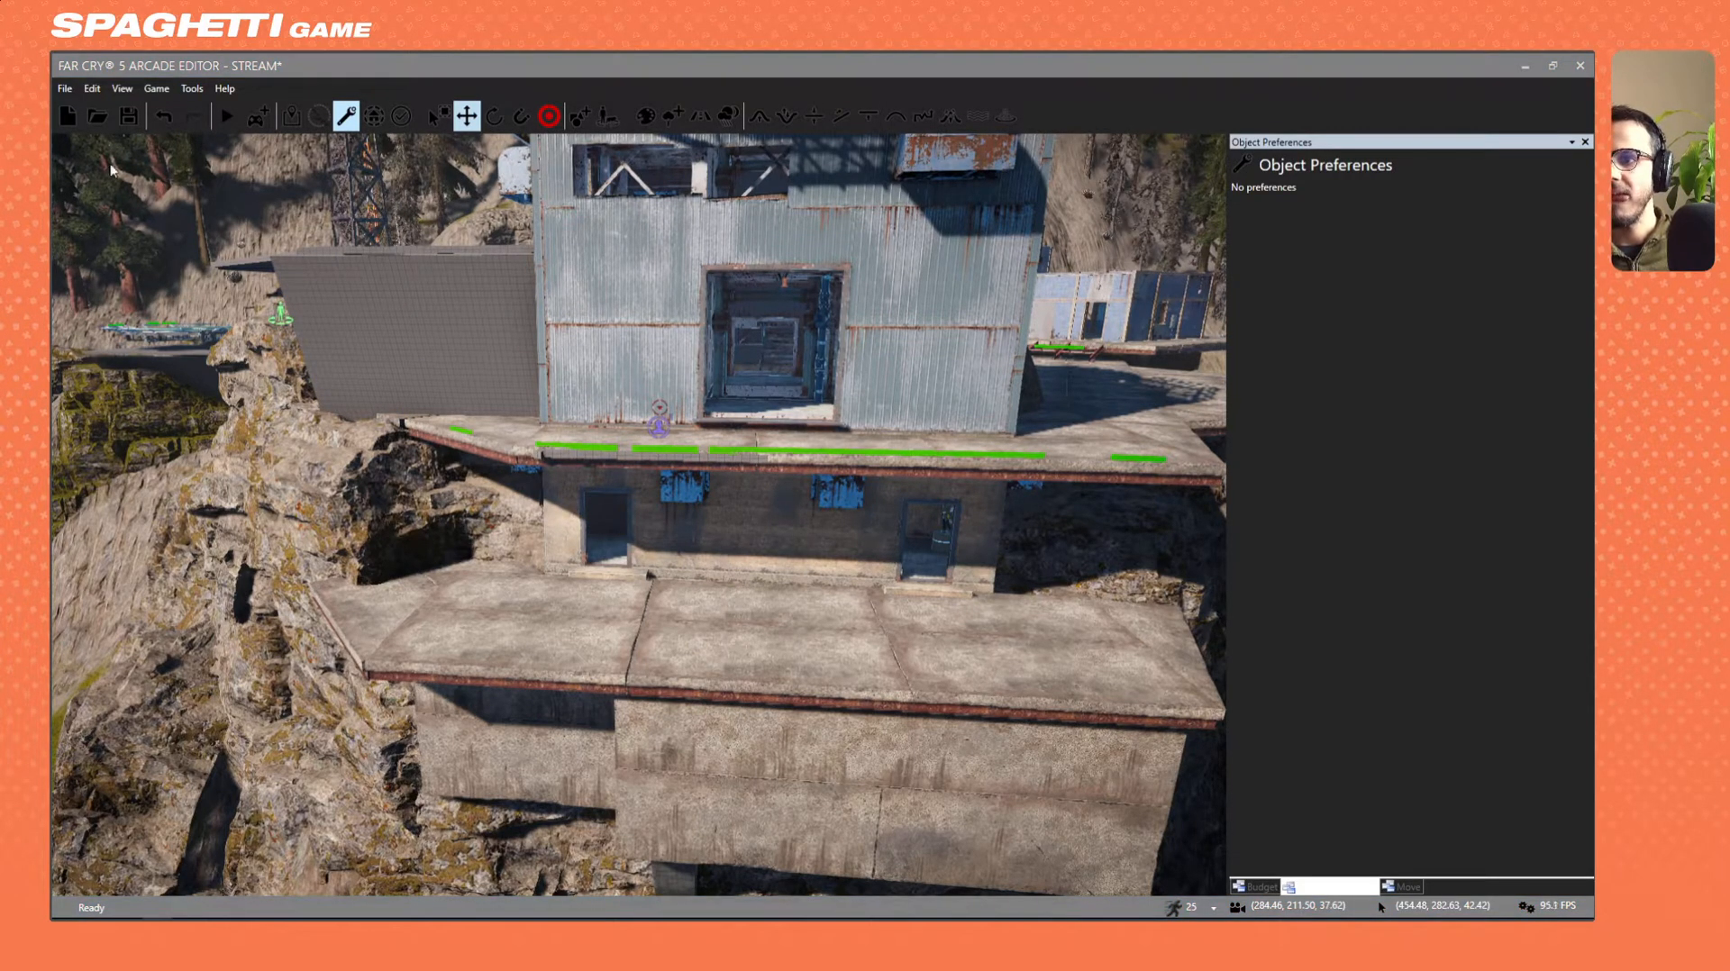
Find the Railing Long object by searching for "railing", and place one near the front edge of the lower concrete platform.
right_drag(599, 446, 622, 446)
key(w)
key(d)
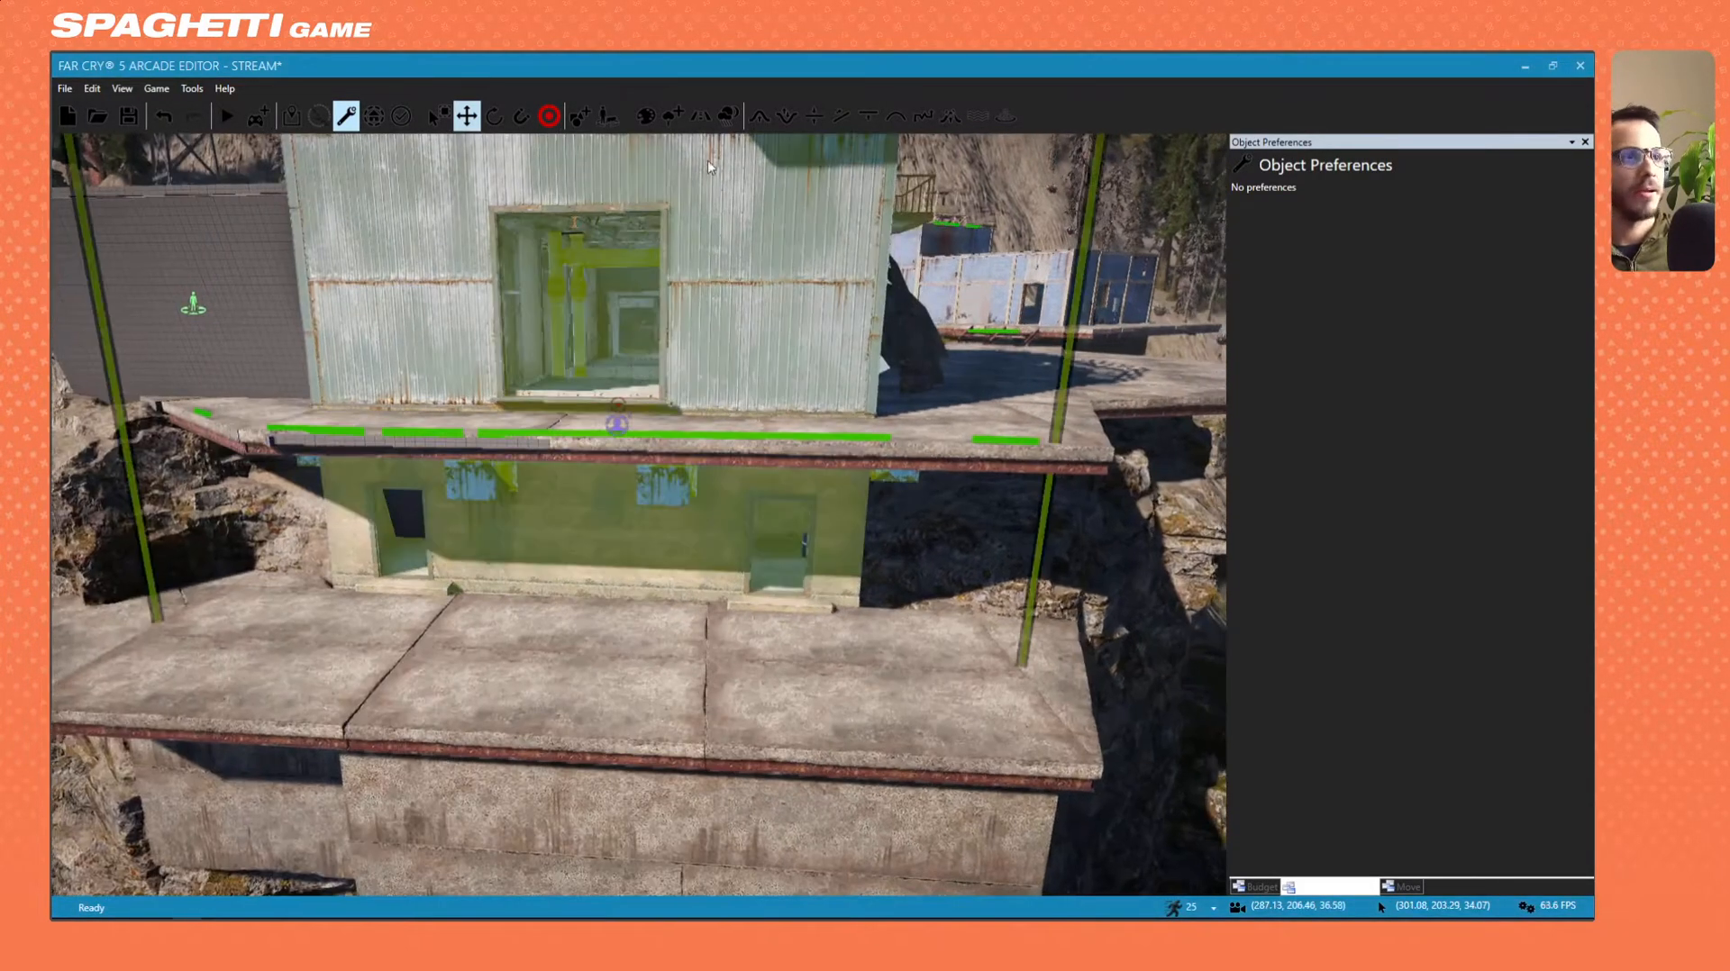
click(580, 123)
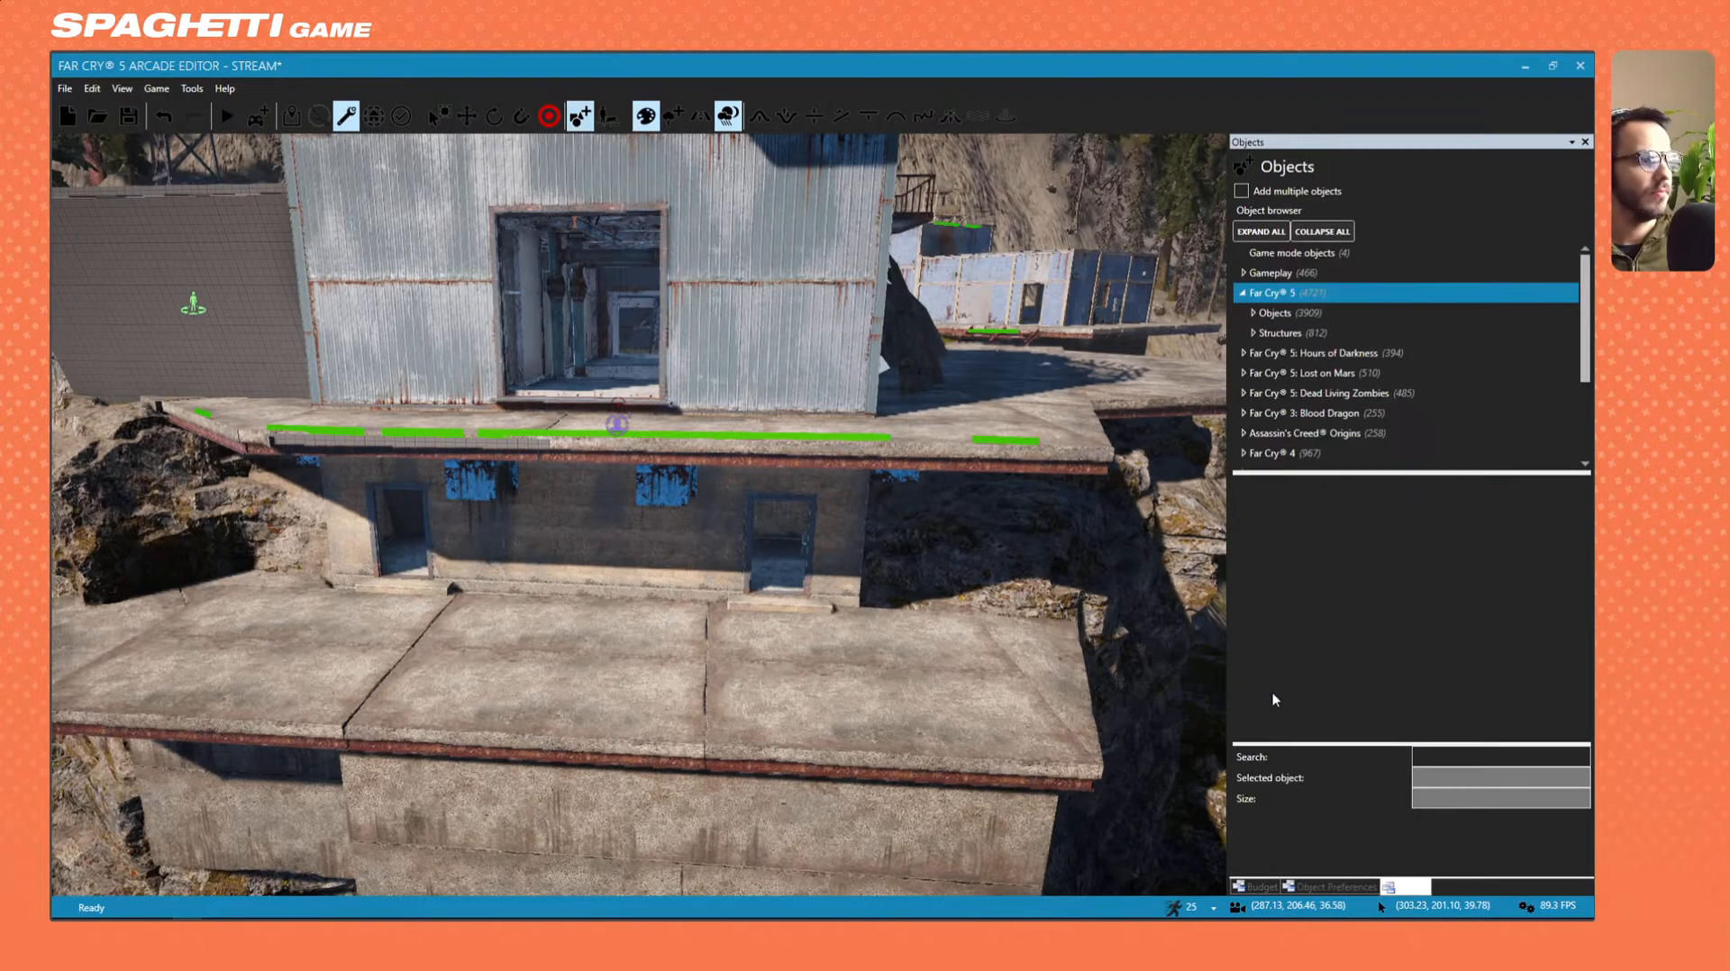
click(1451, 754)
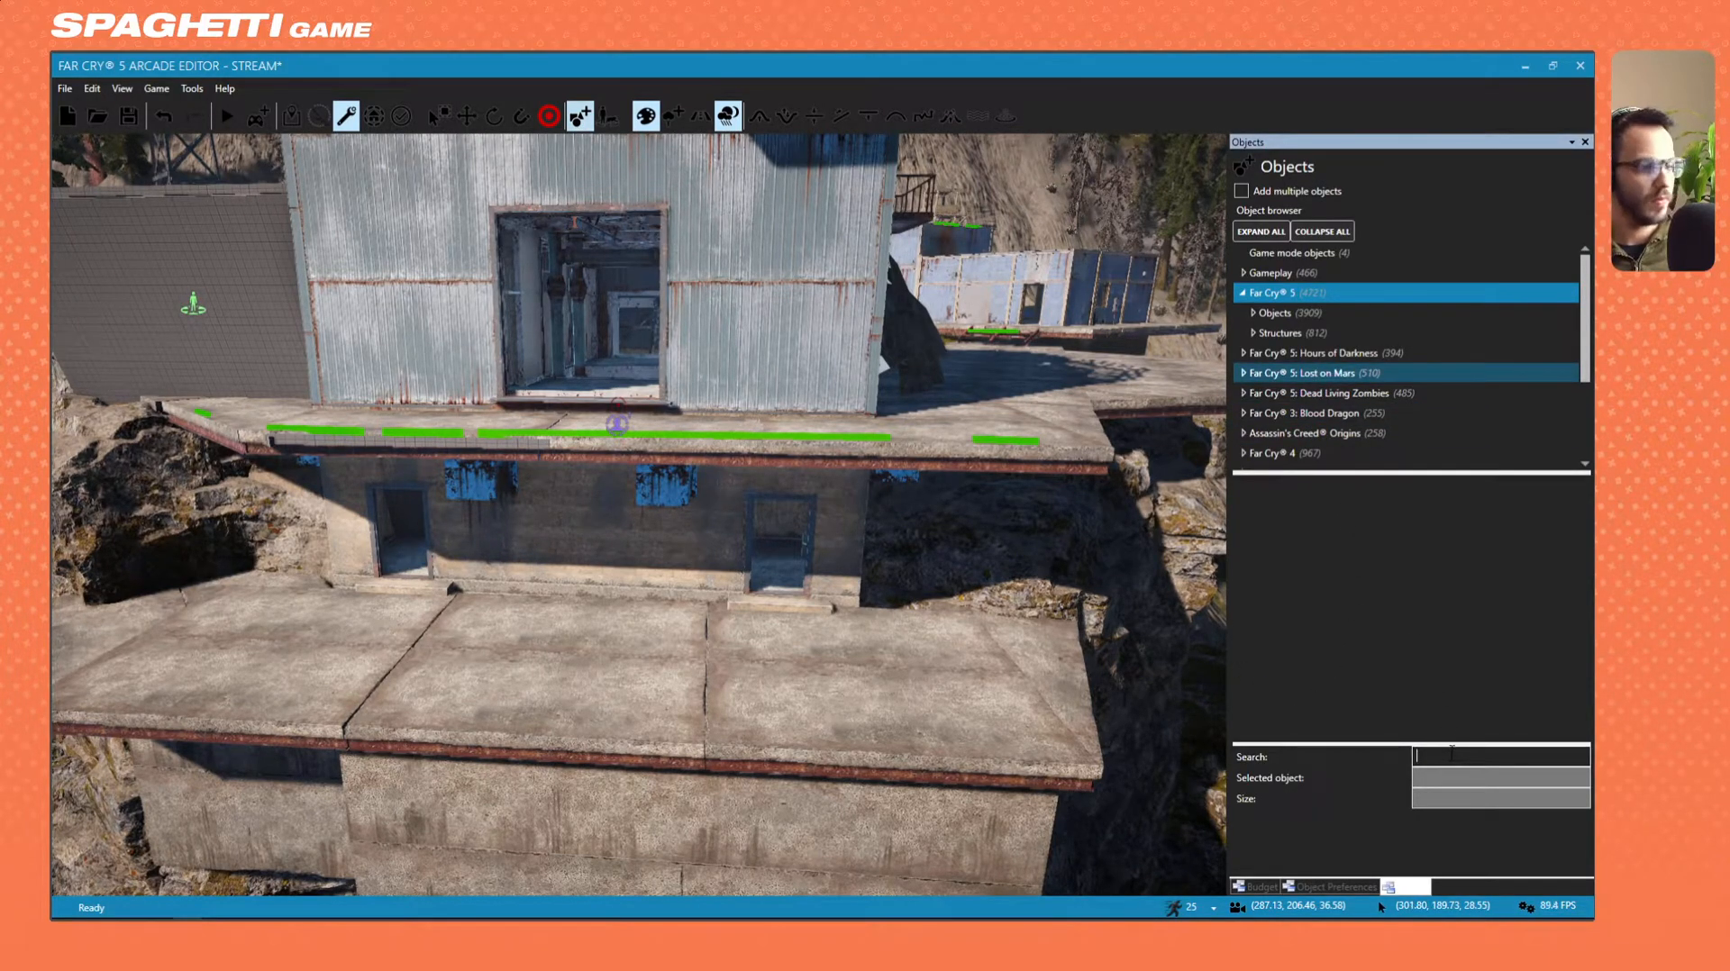
text(railing)
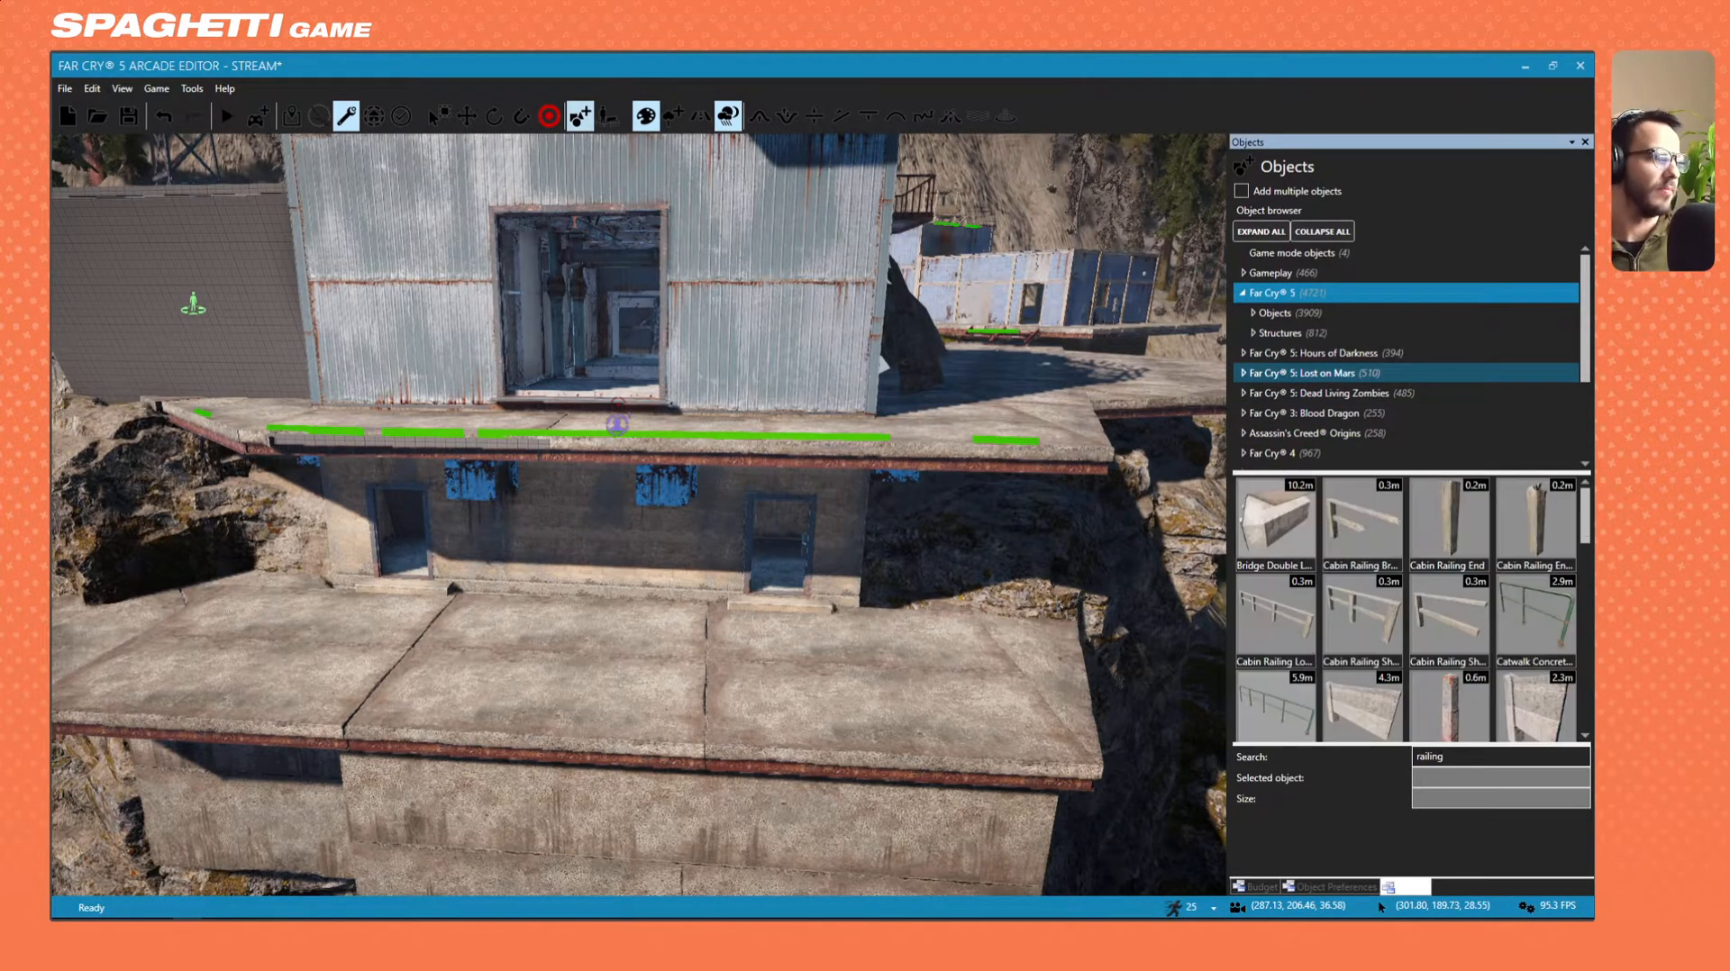
scroll(1464, 696, down, 5)
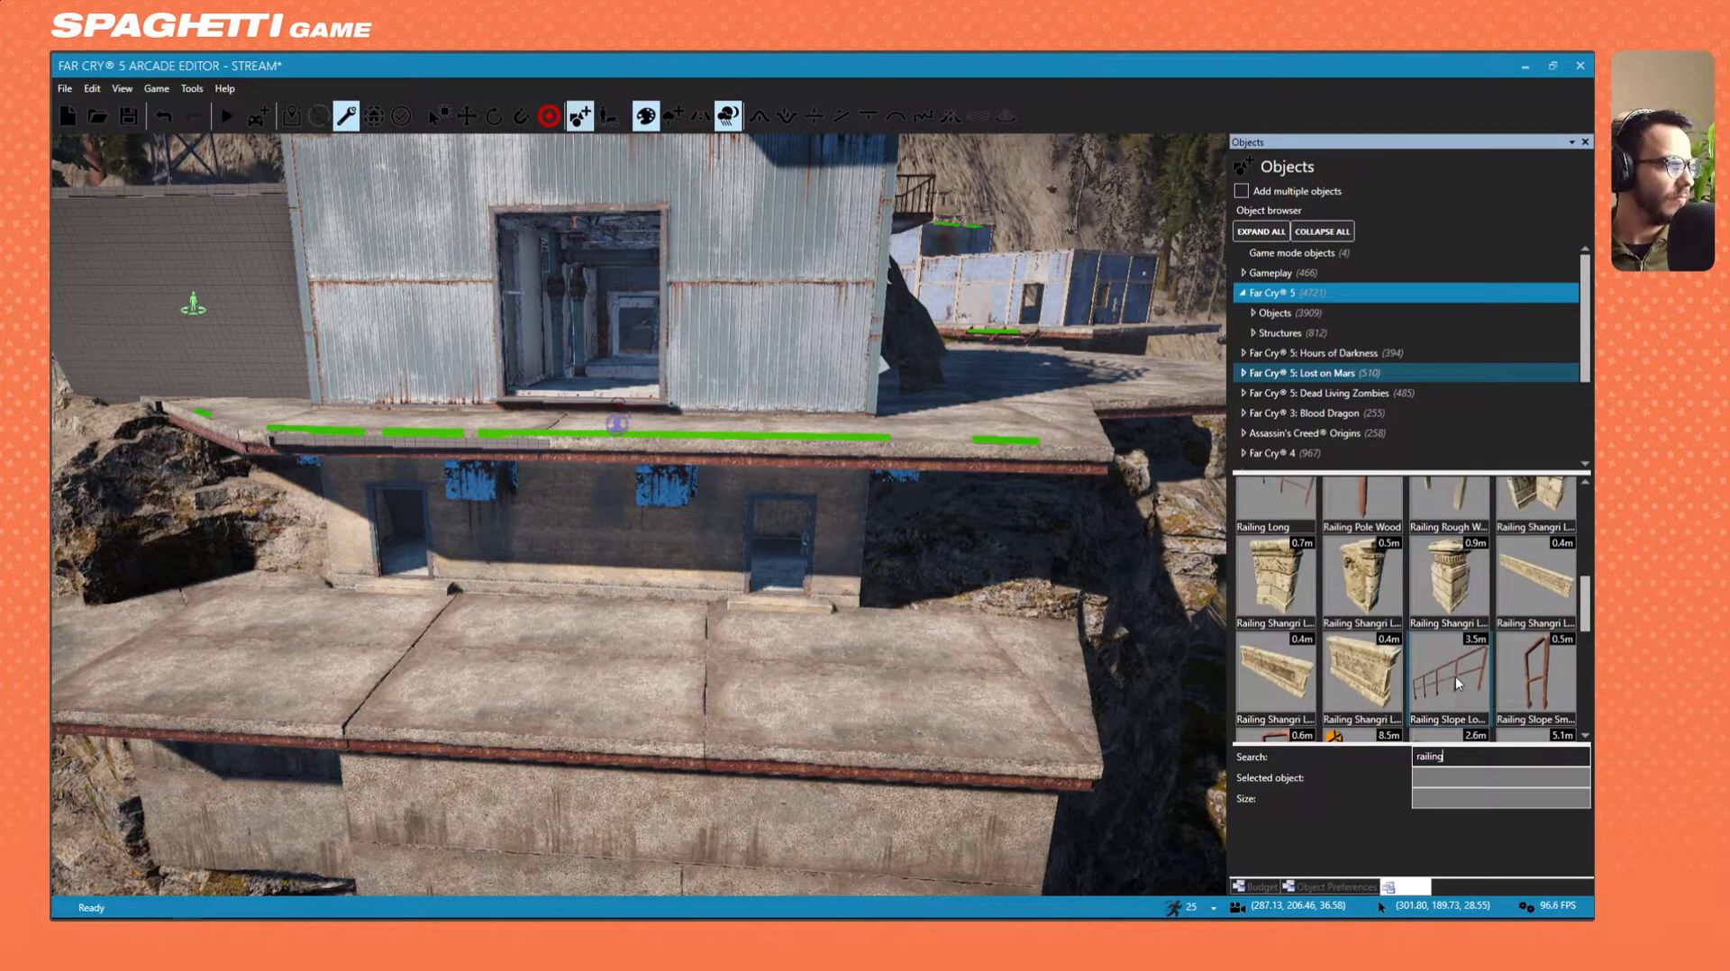
scroll(1461, 696, up, 1)
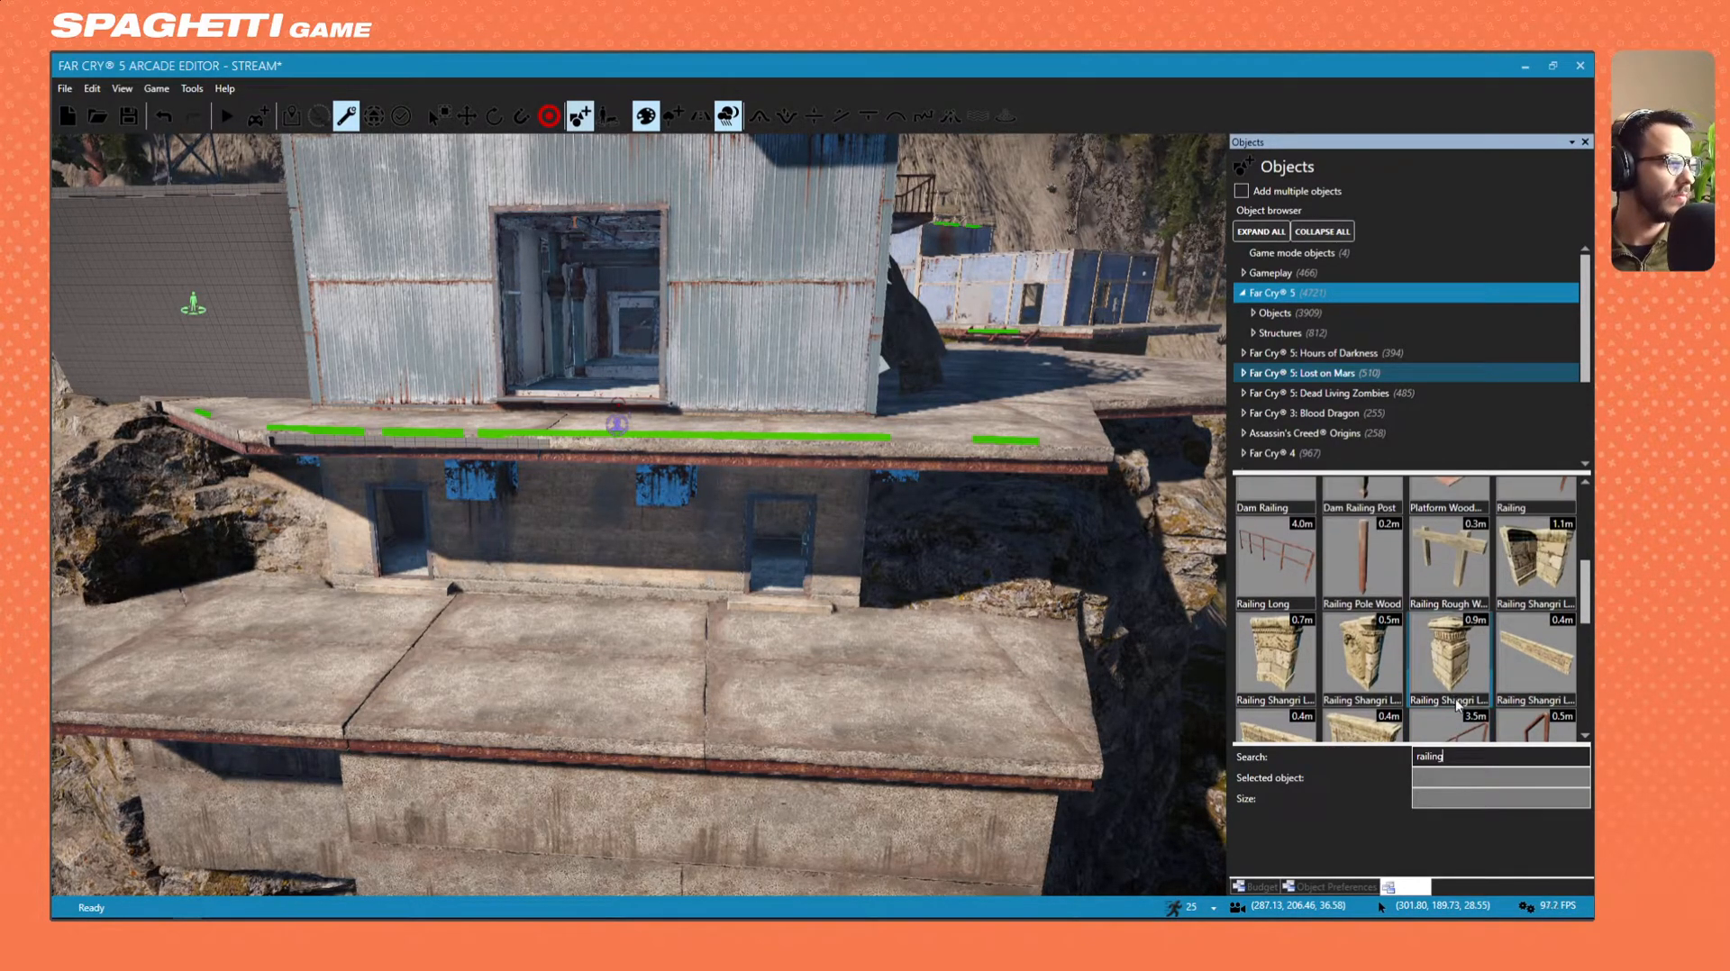
click(1255, 598)
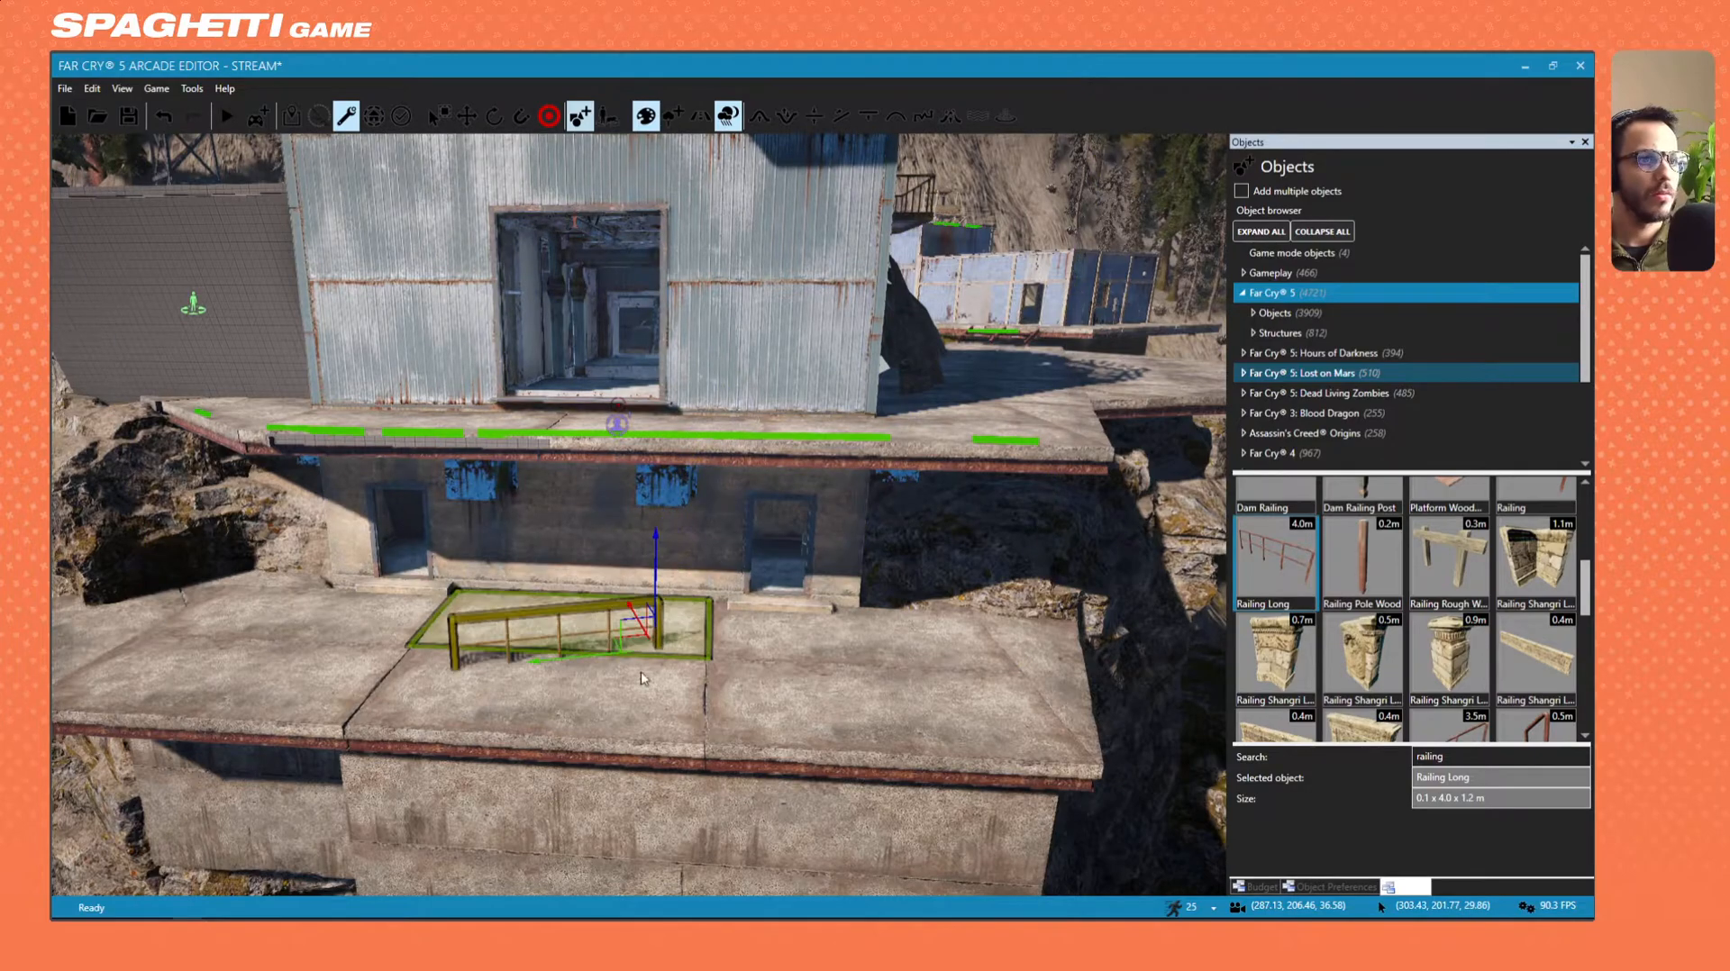
click(618, 712)
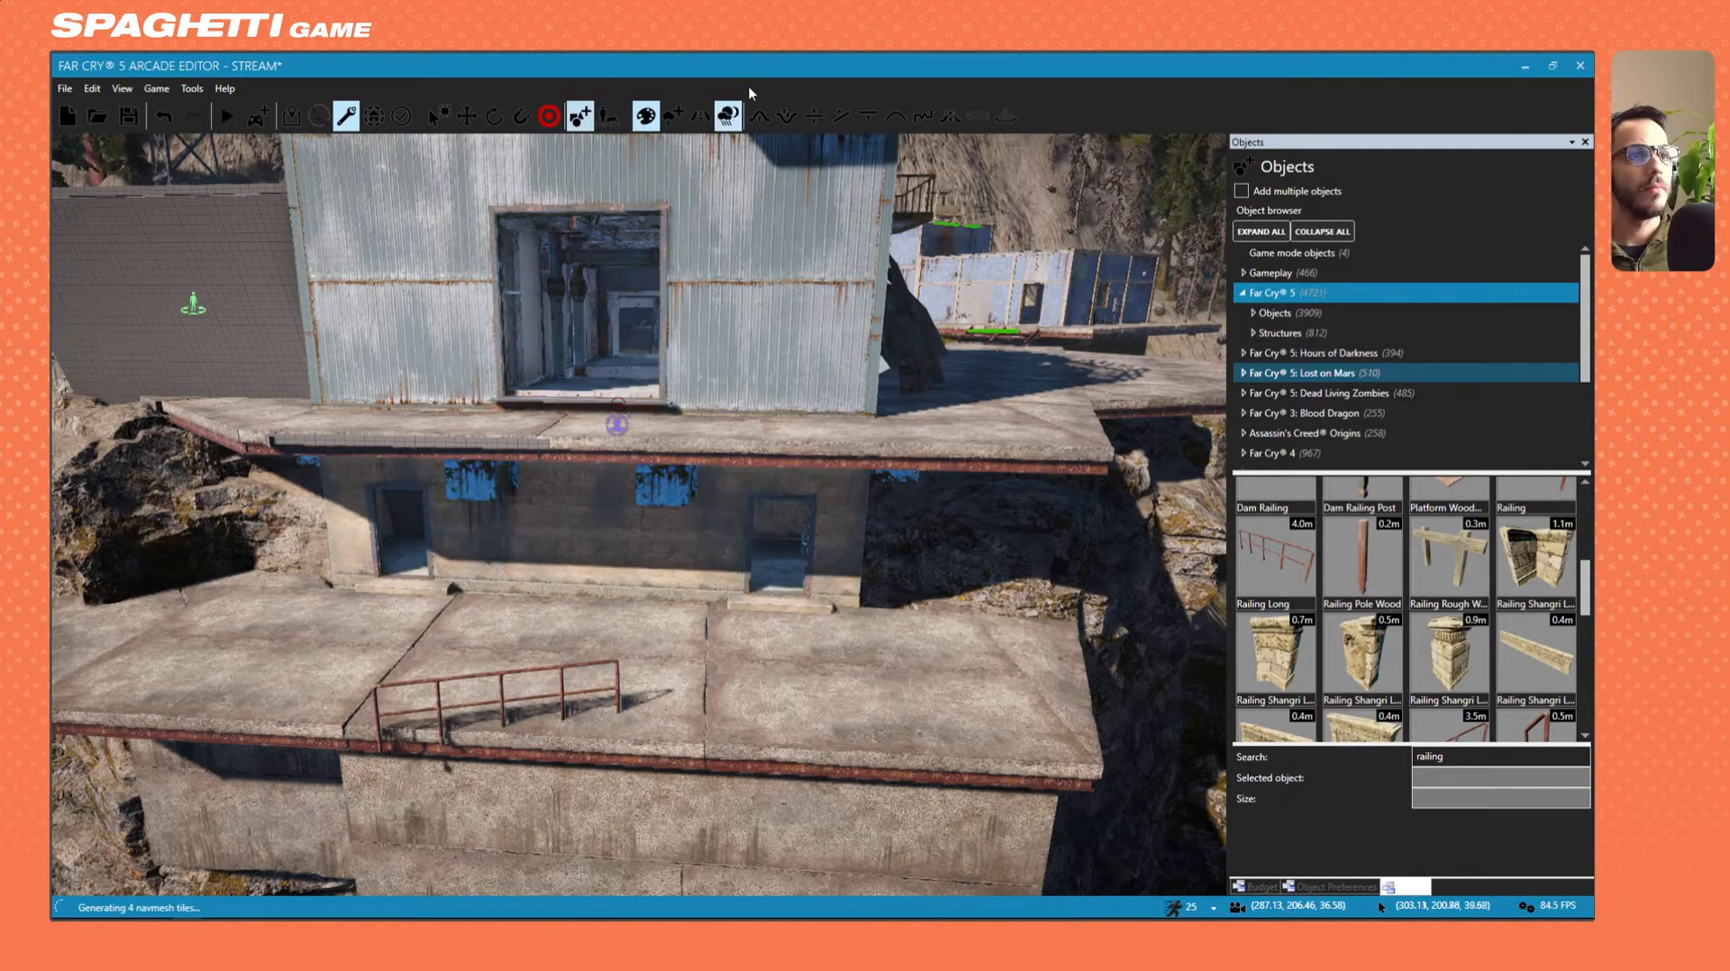
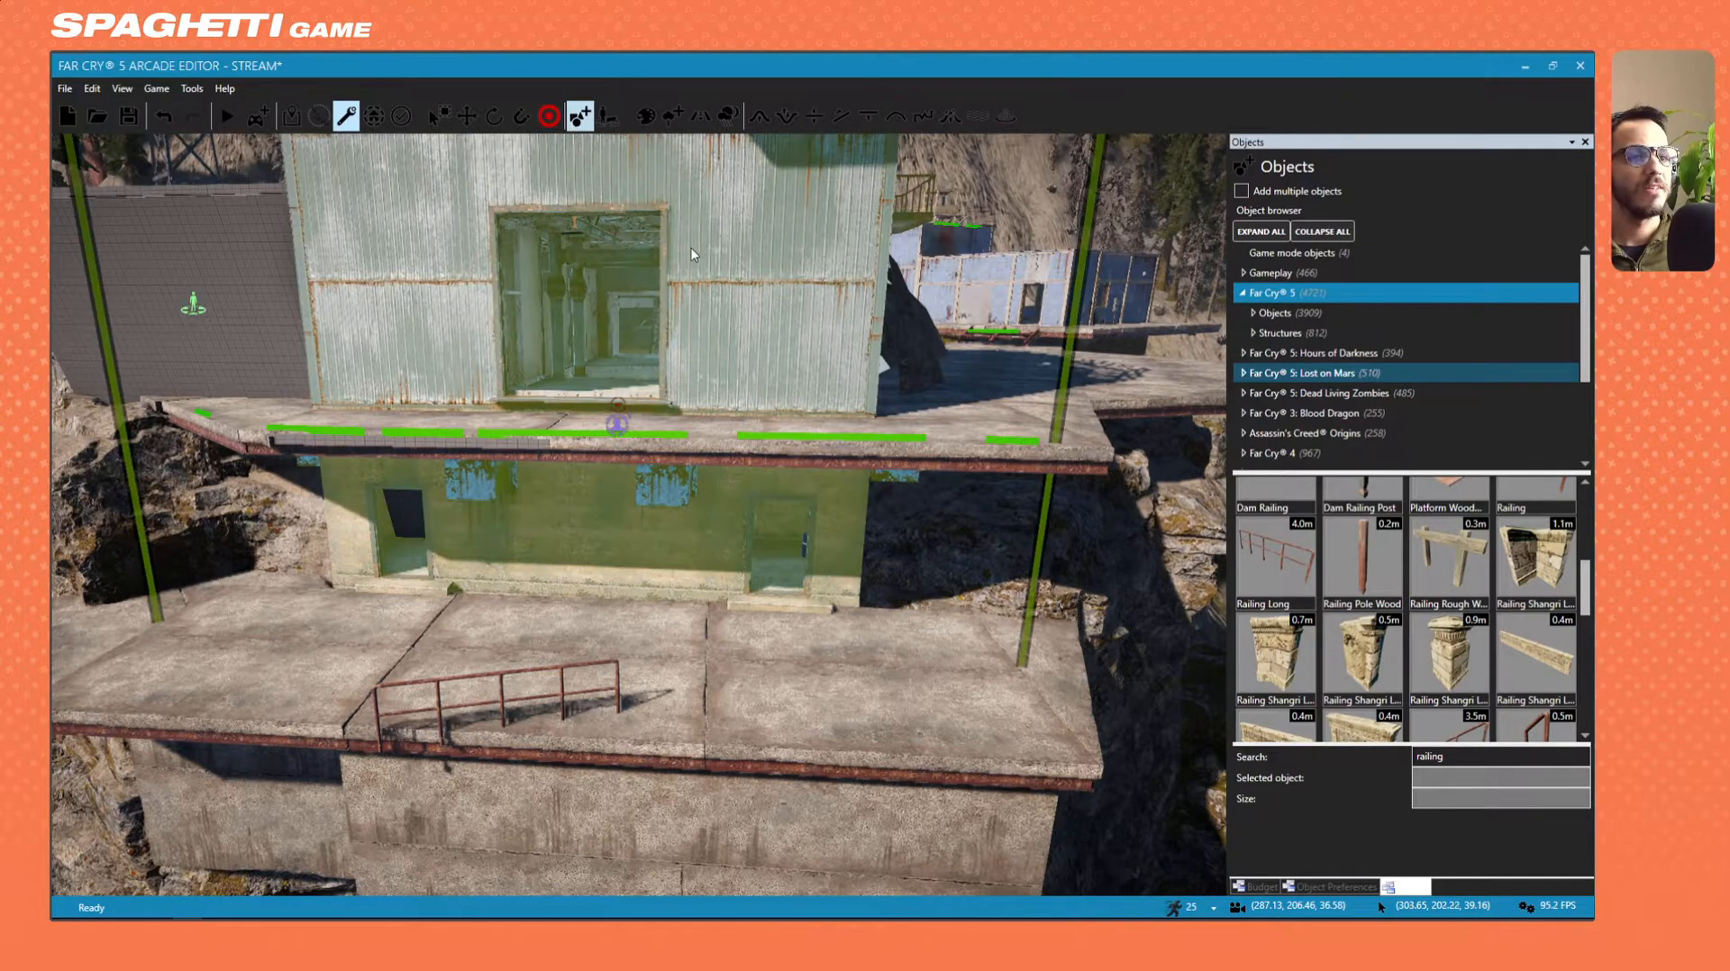
Select the Railing Long near the front edge of the lower concrete platform.
click(543, 712)
click(522, 681)
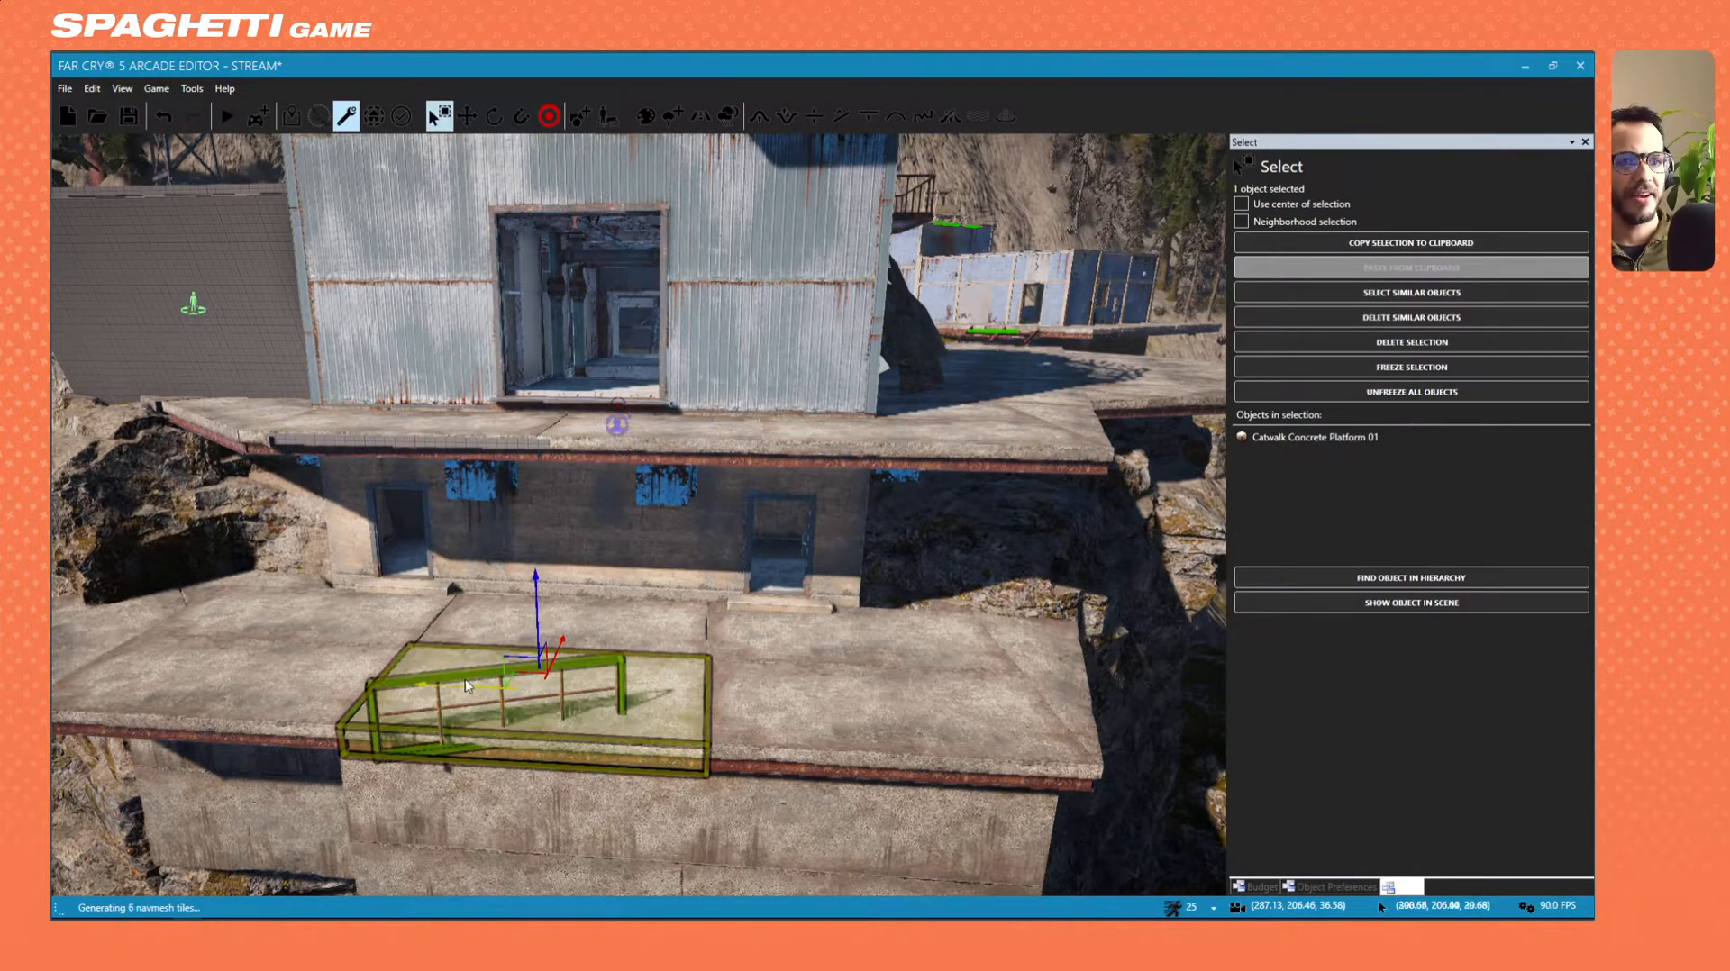
key(w)
right_drag(841, 469, 836, 432)
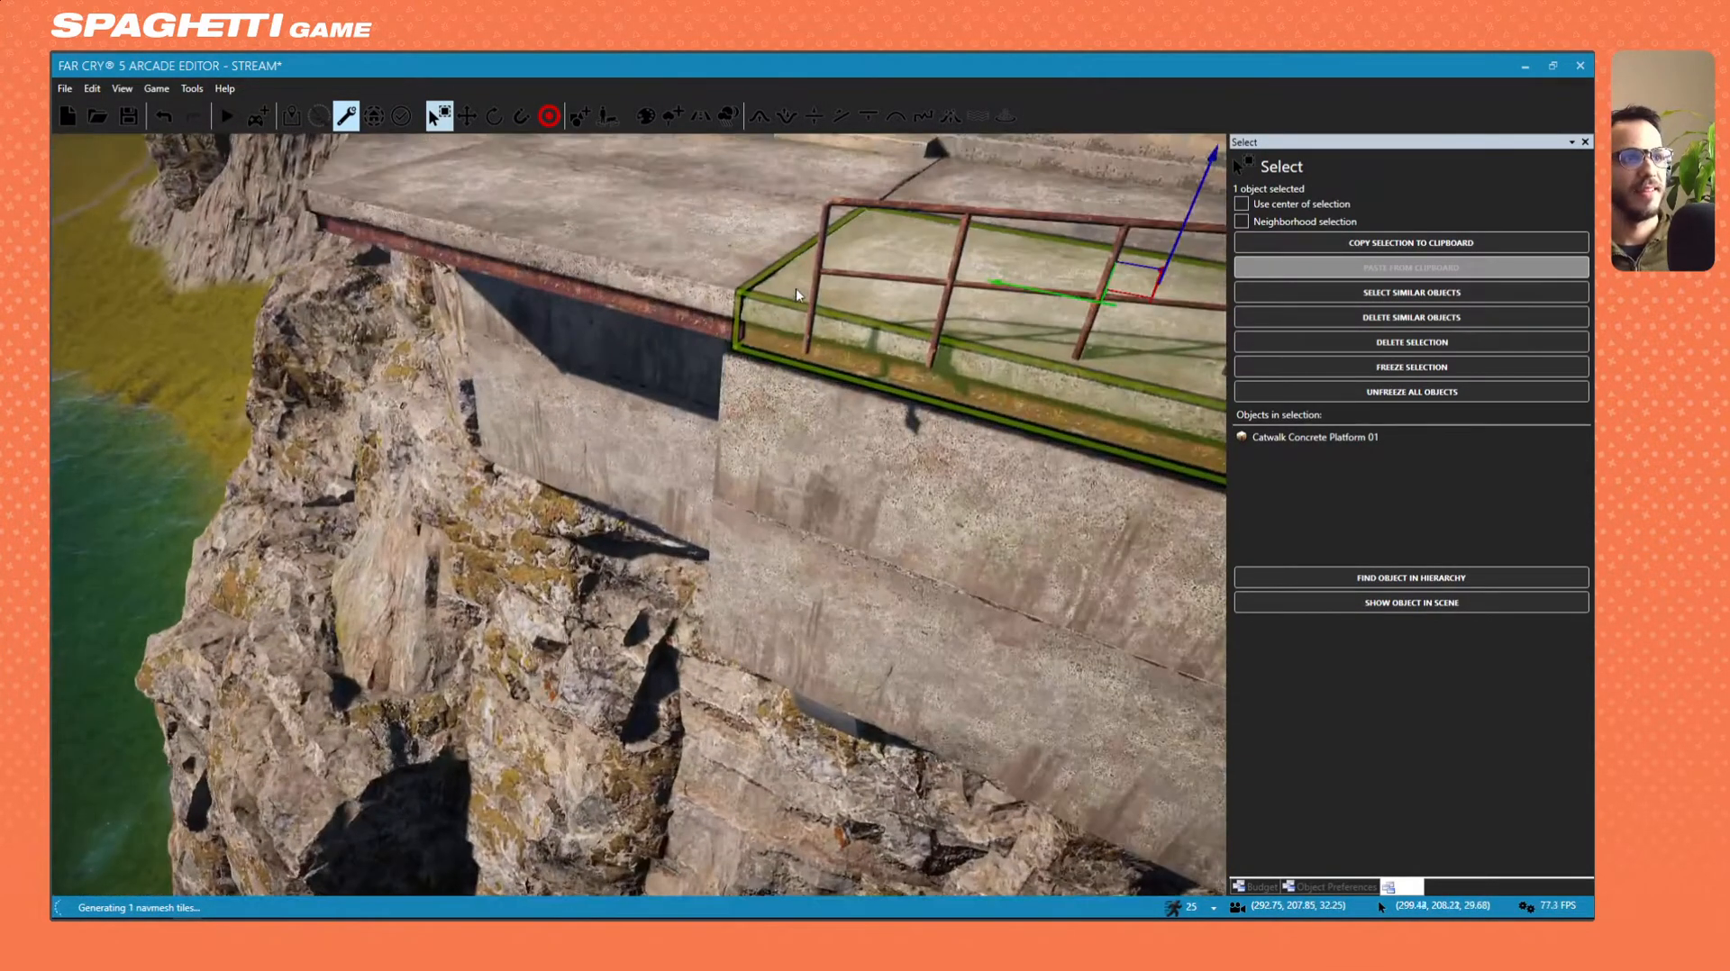
click(815, 287)
key(s)
key(d)
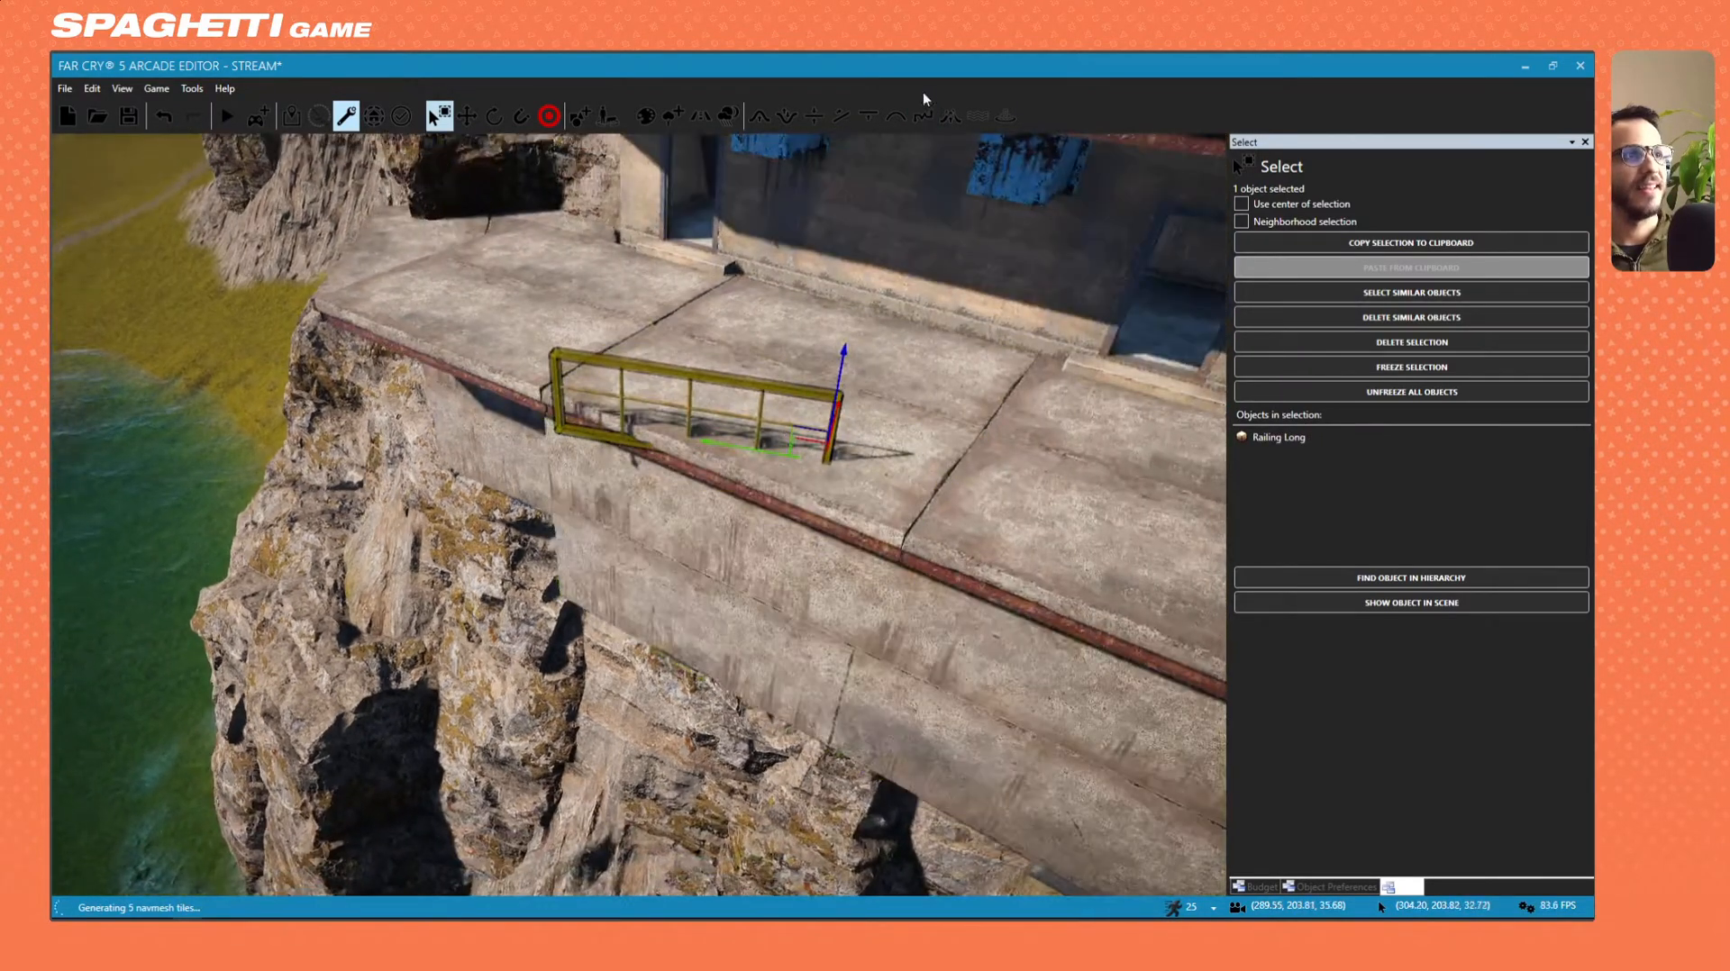
key(d)
Try to snap the Railing Long onto the front edge of the concrete slab and inspect how its end meets the slab.
click(521, 116)
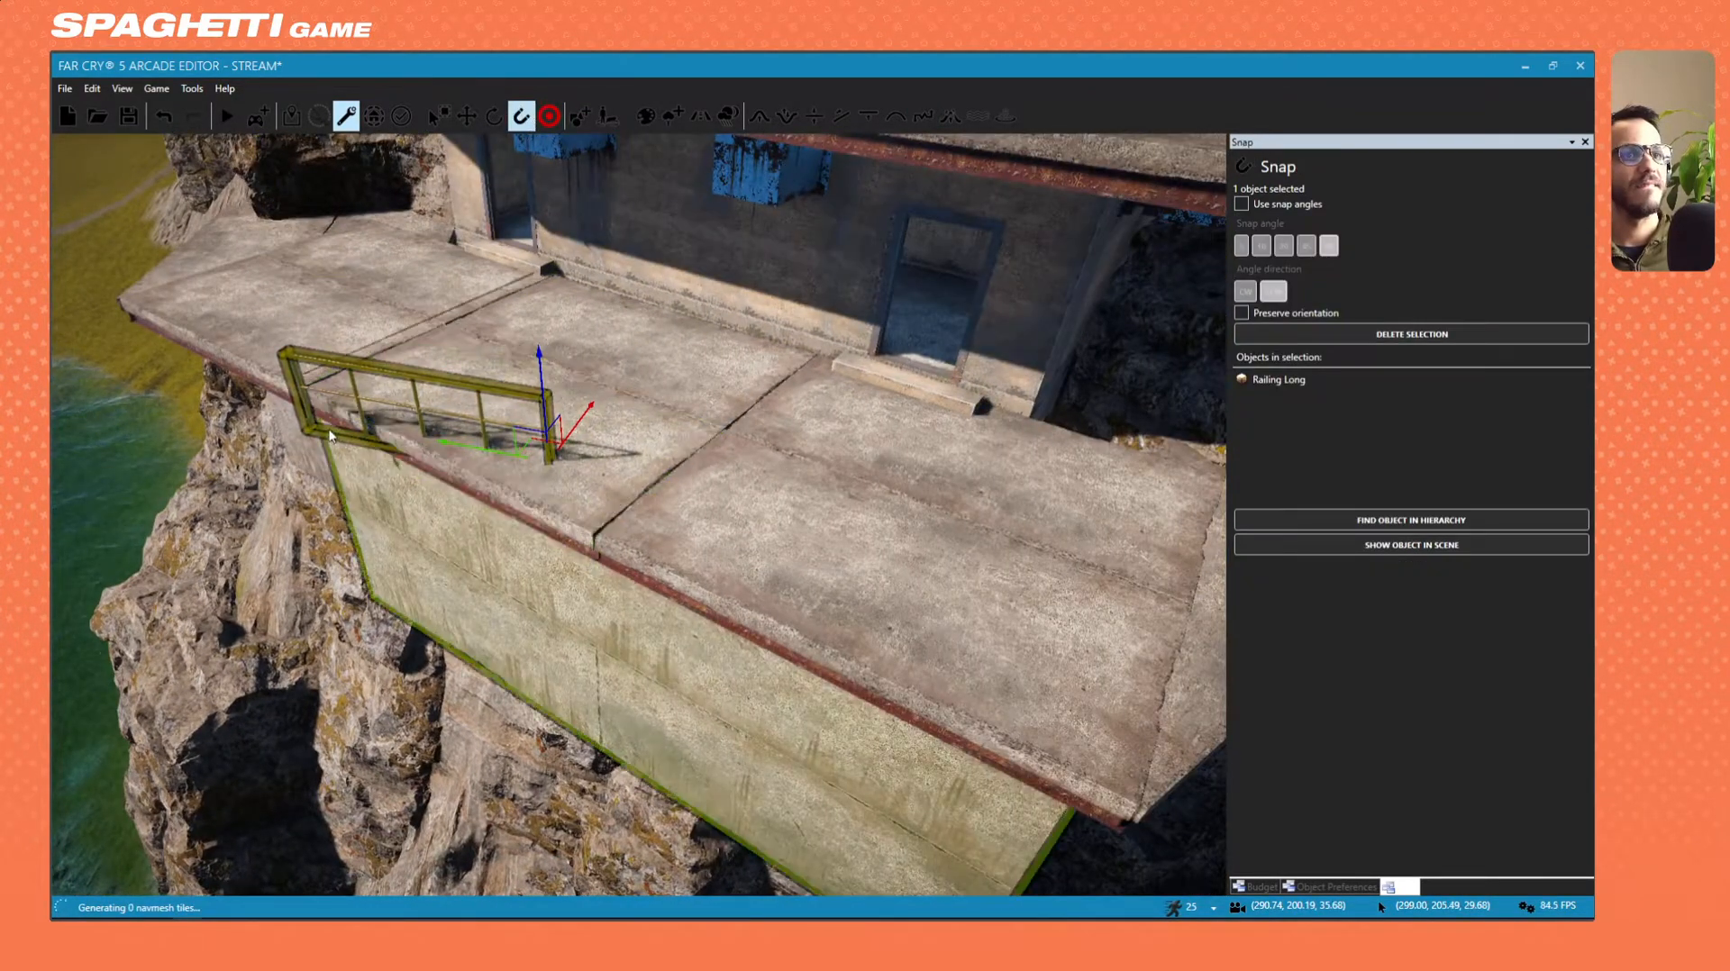
drag(307, 427, 413, 447)
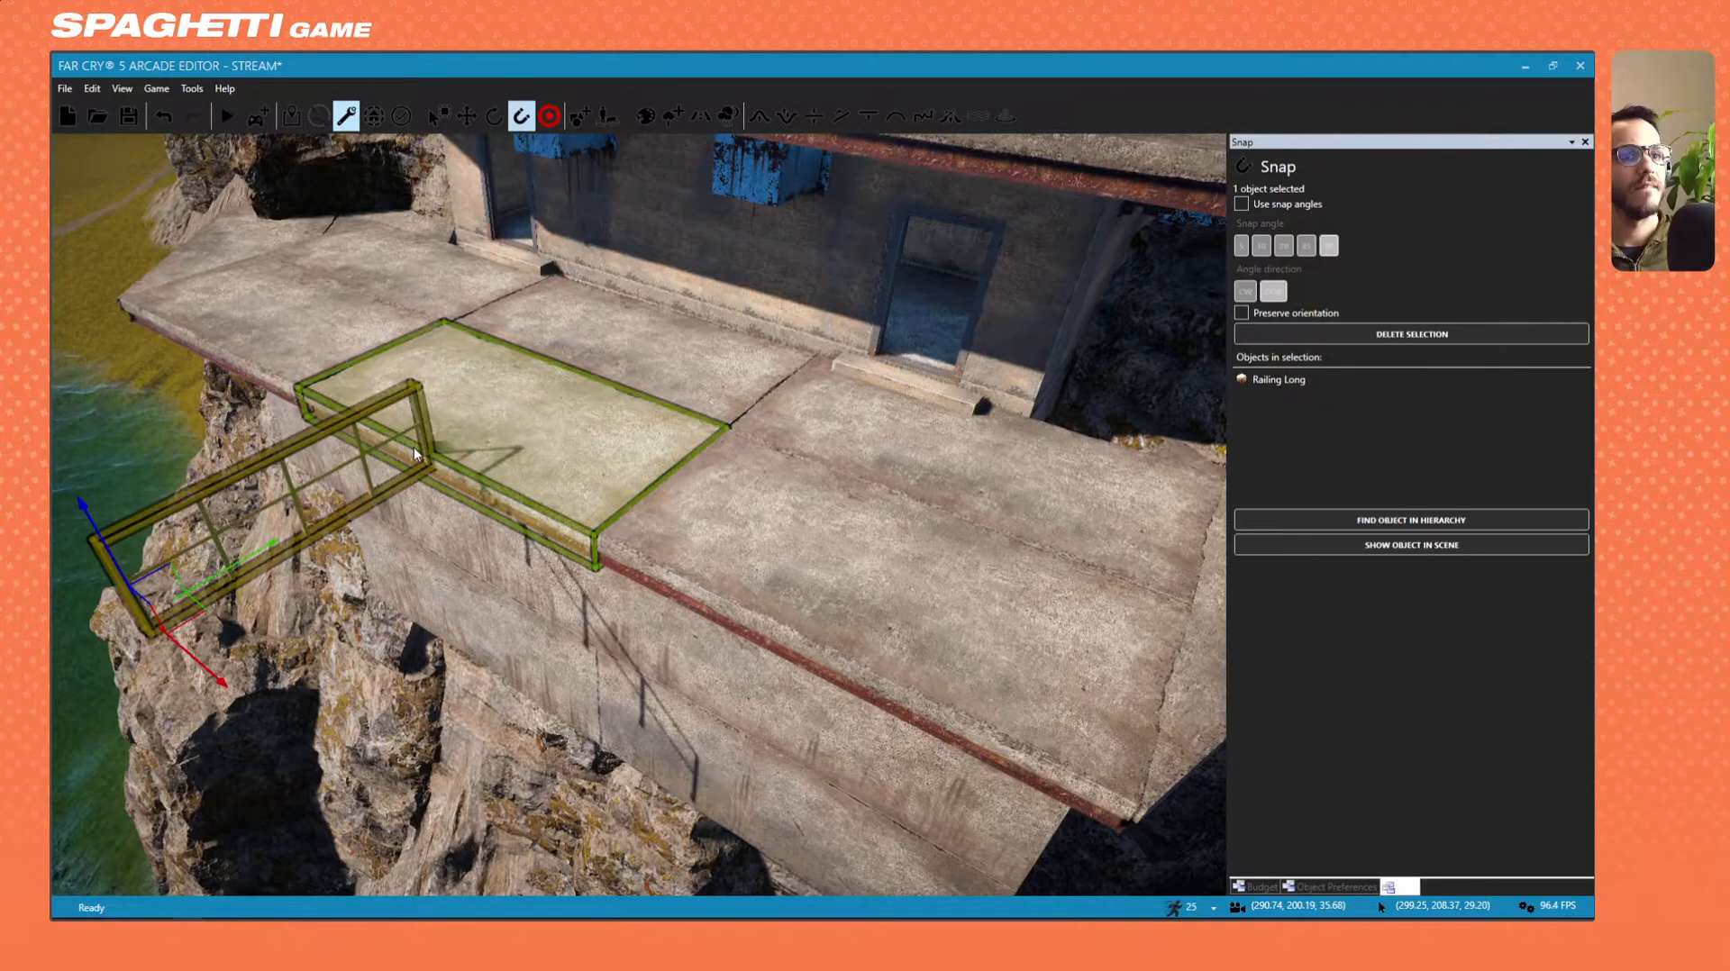
right_drag(580, 470, 144, 524)
key(w)
key(d)
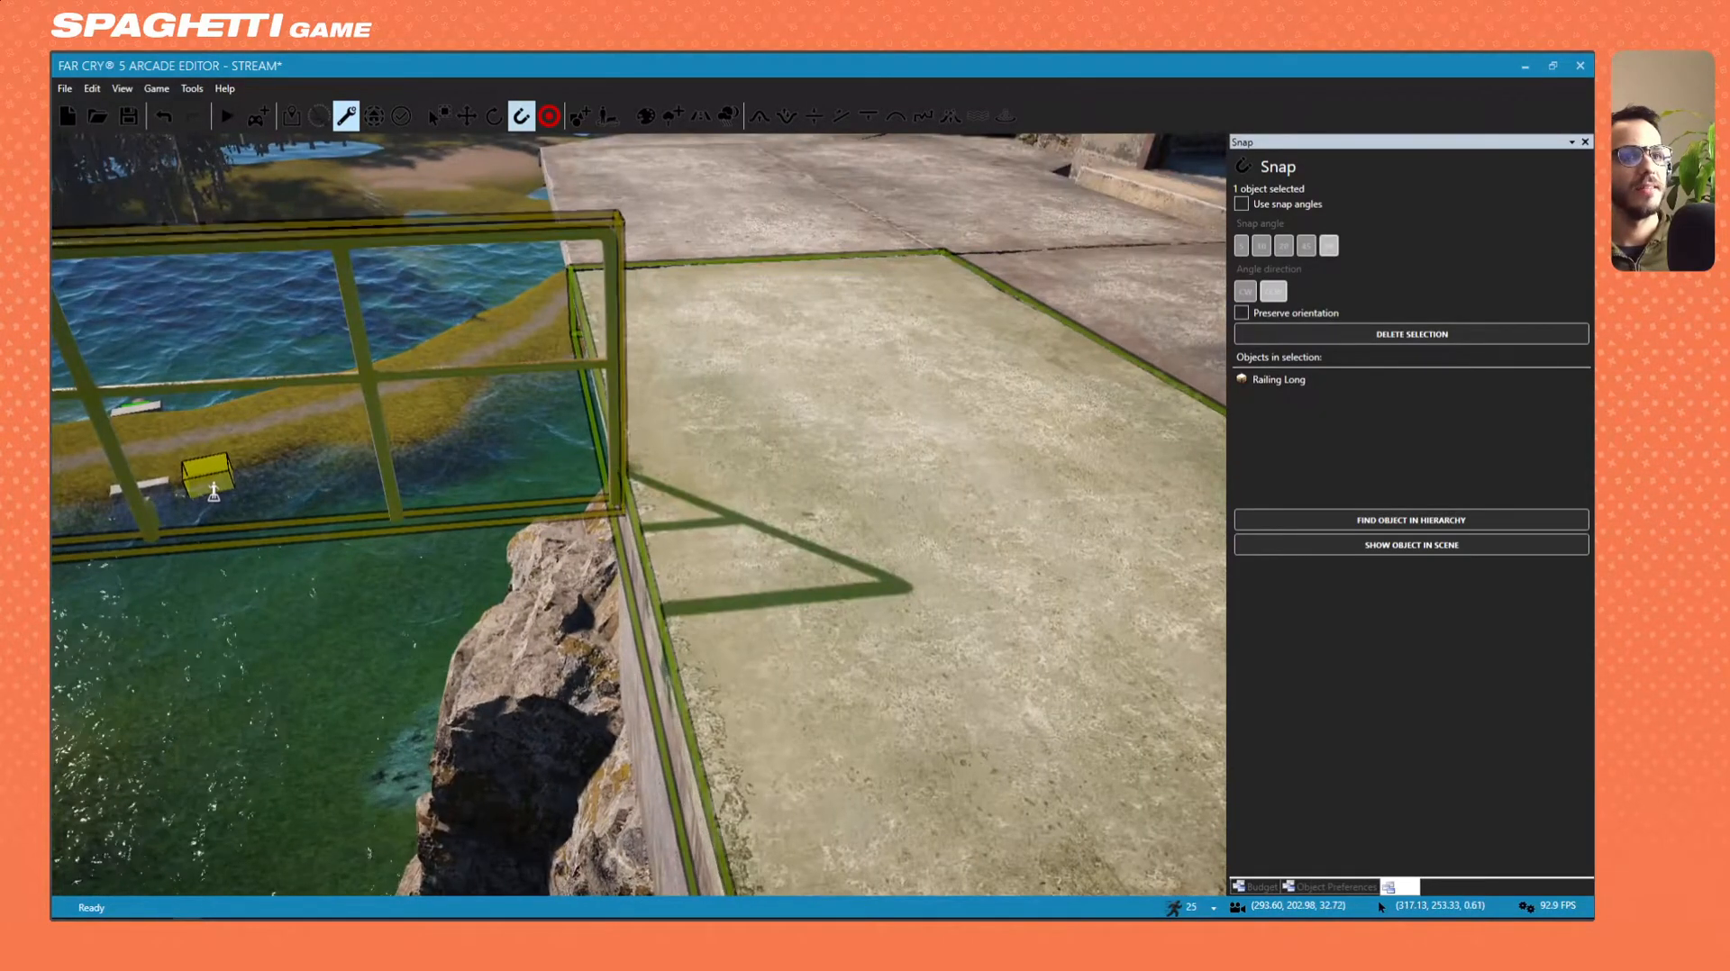
key(s)
key(w)
key(w)
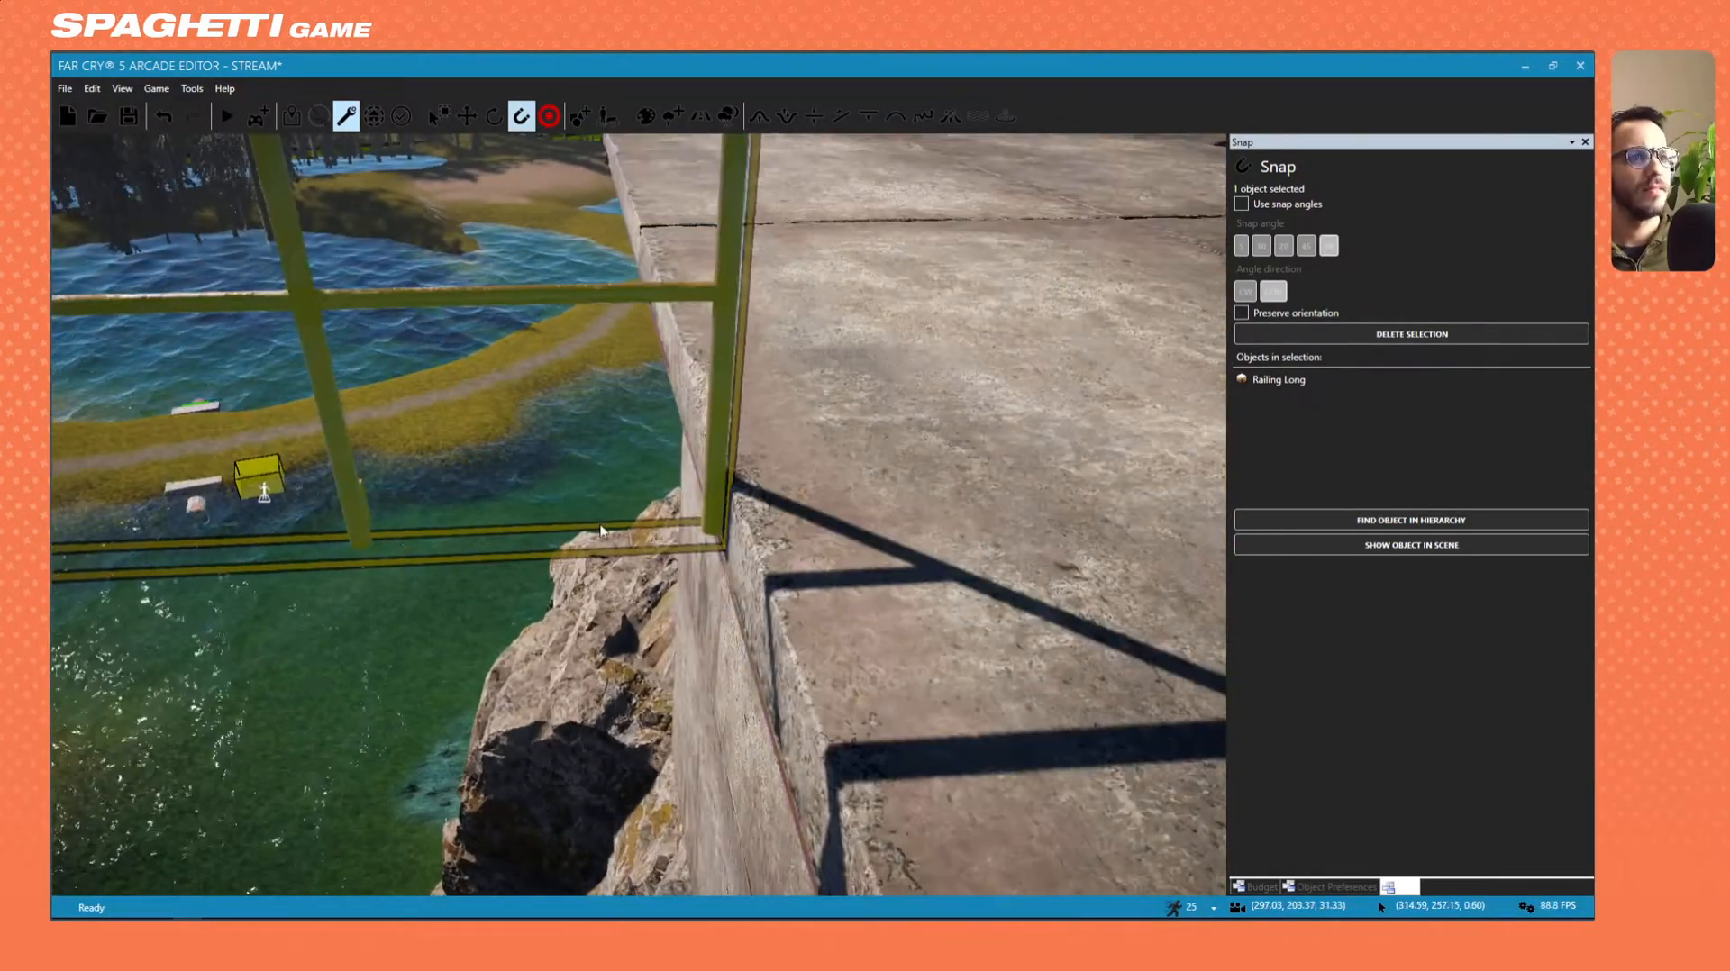
key(w)
key(s)
right_drag(583, 468, 431, 326)
key(s)
key(s)
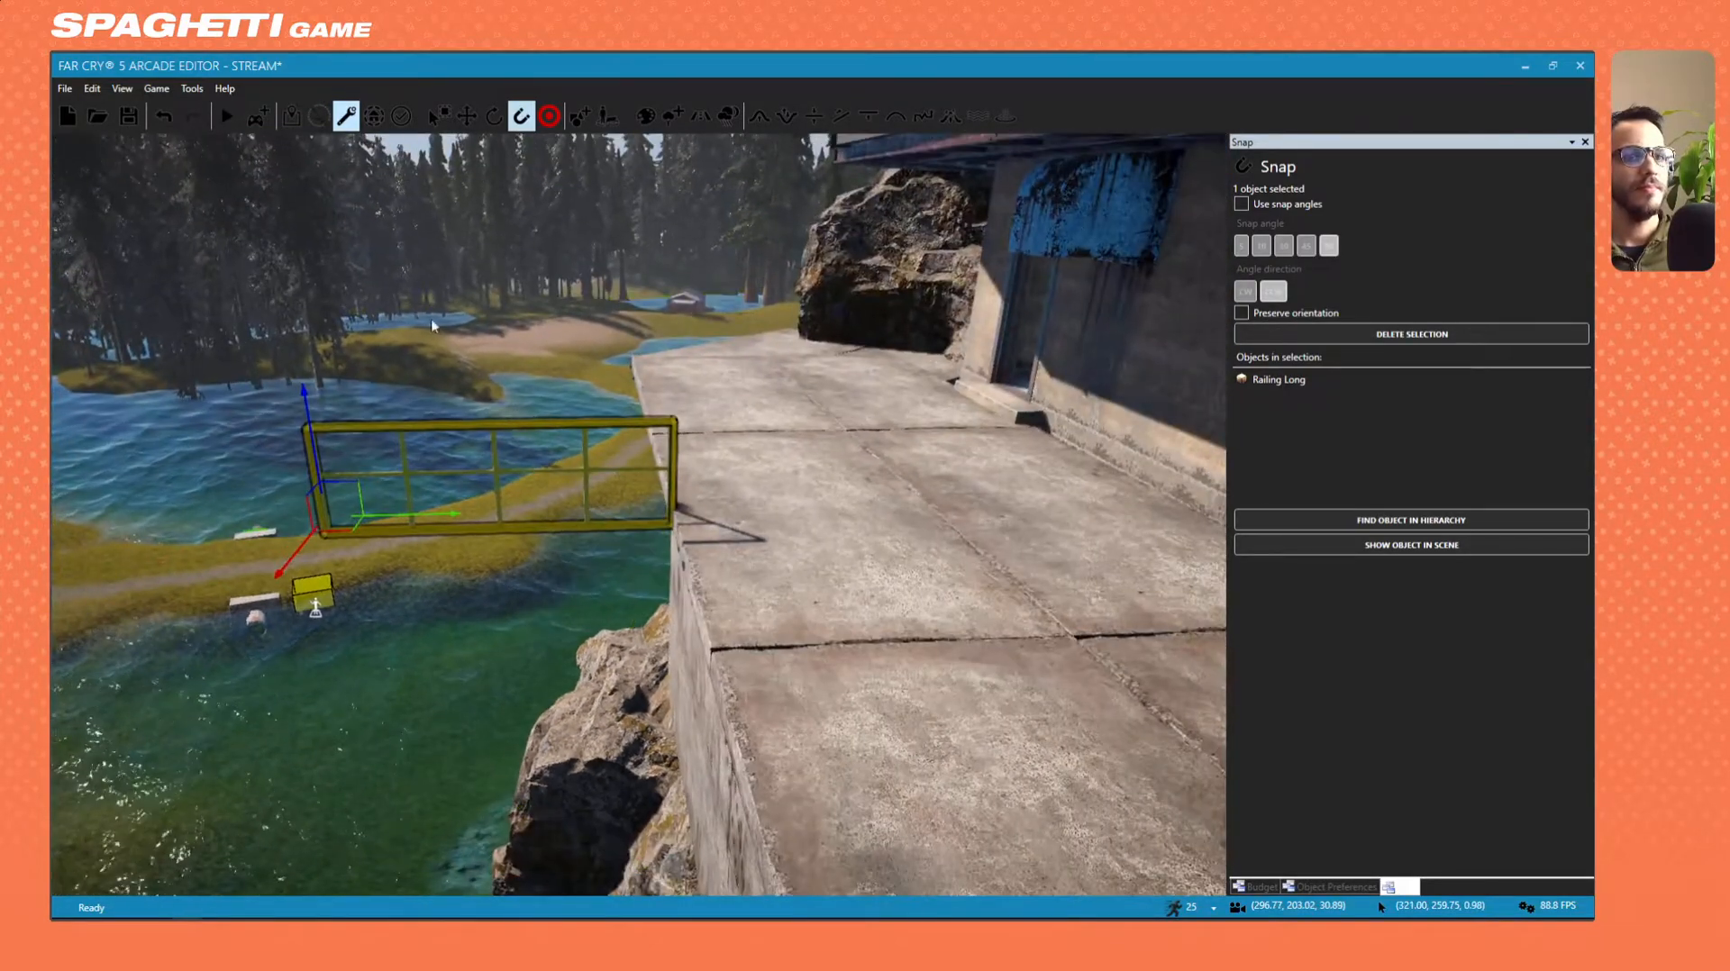
Move the Railing Long onto the lower platform and rotate it parallel to the front edge.
click(494, 118)
scroll(498, 591, down, 3)
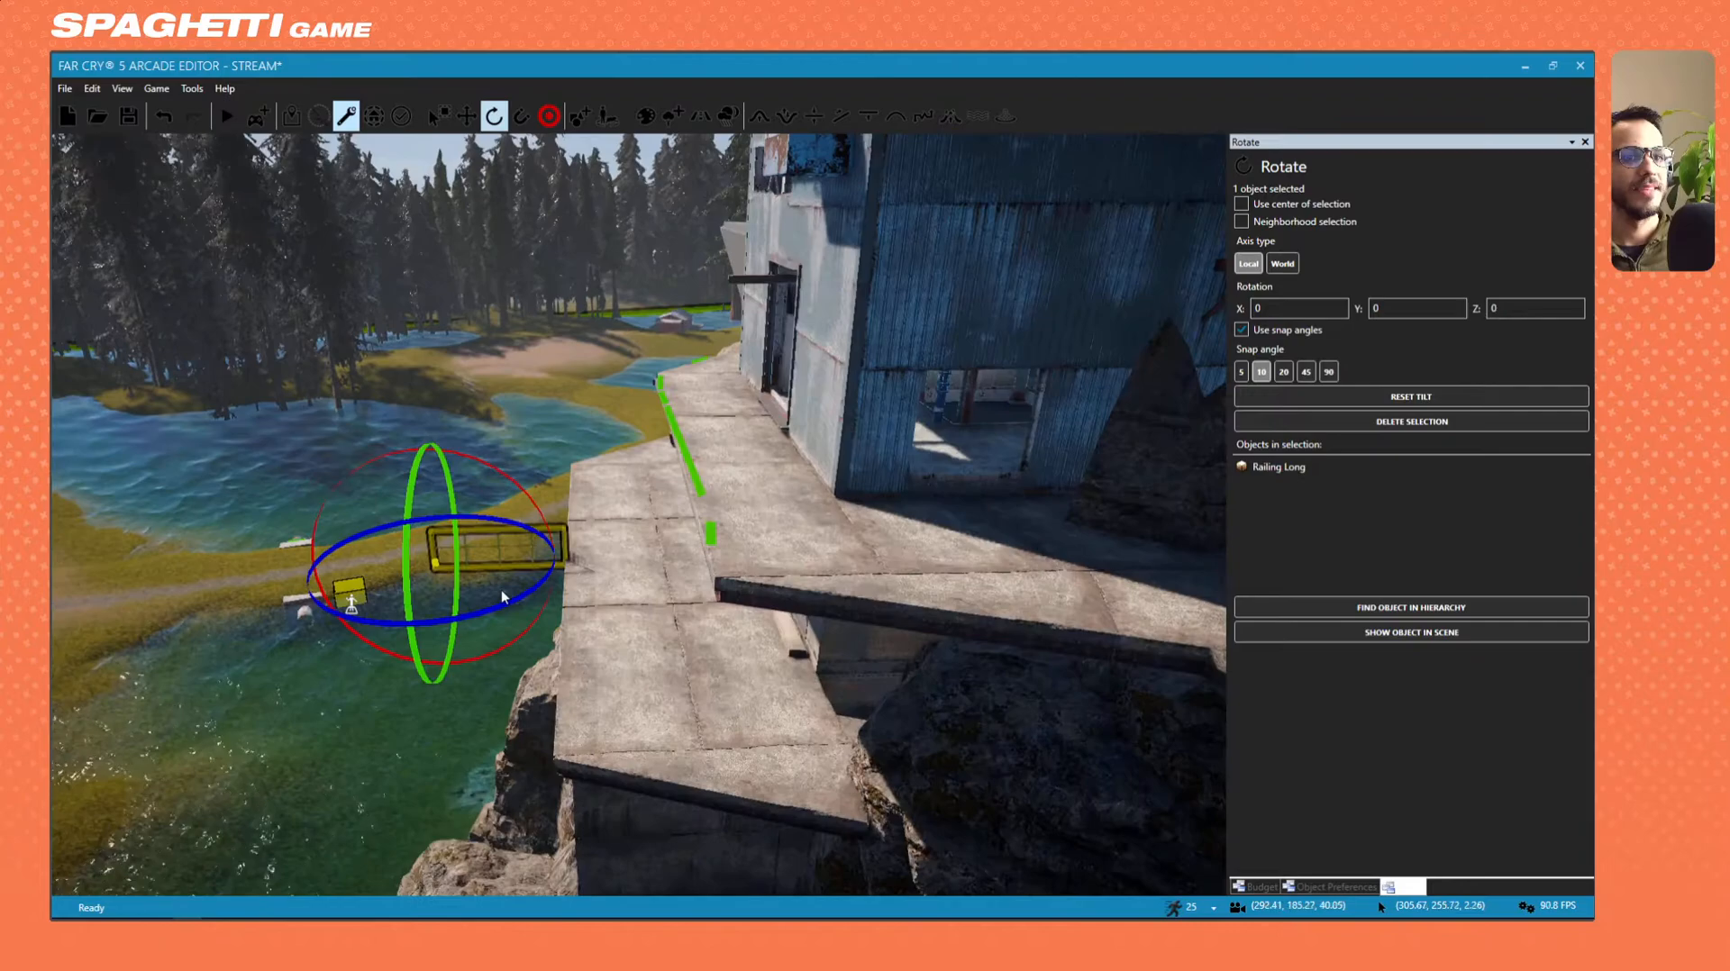
scroll(501, 591, up, 3)
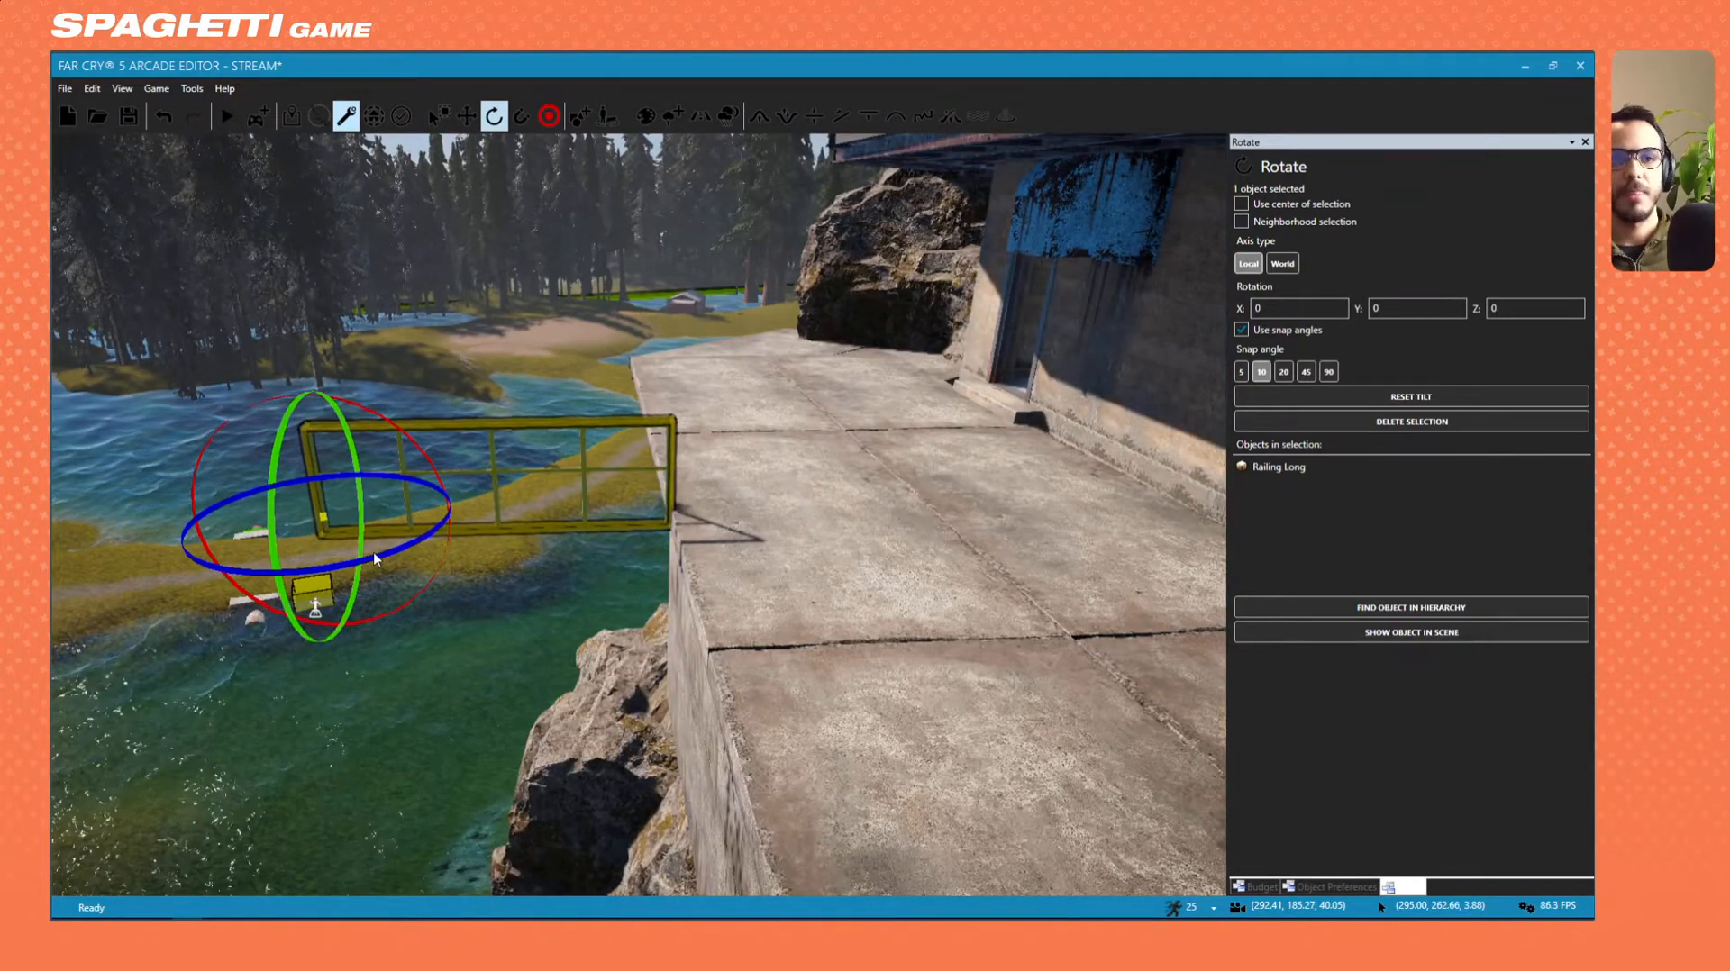
mouse_move(376, 557)
mouse_down()
mouse_move(451, 560)
mouse_move(374, 557)
mouse_up()
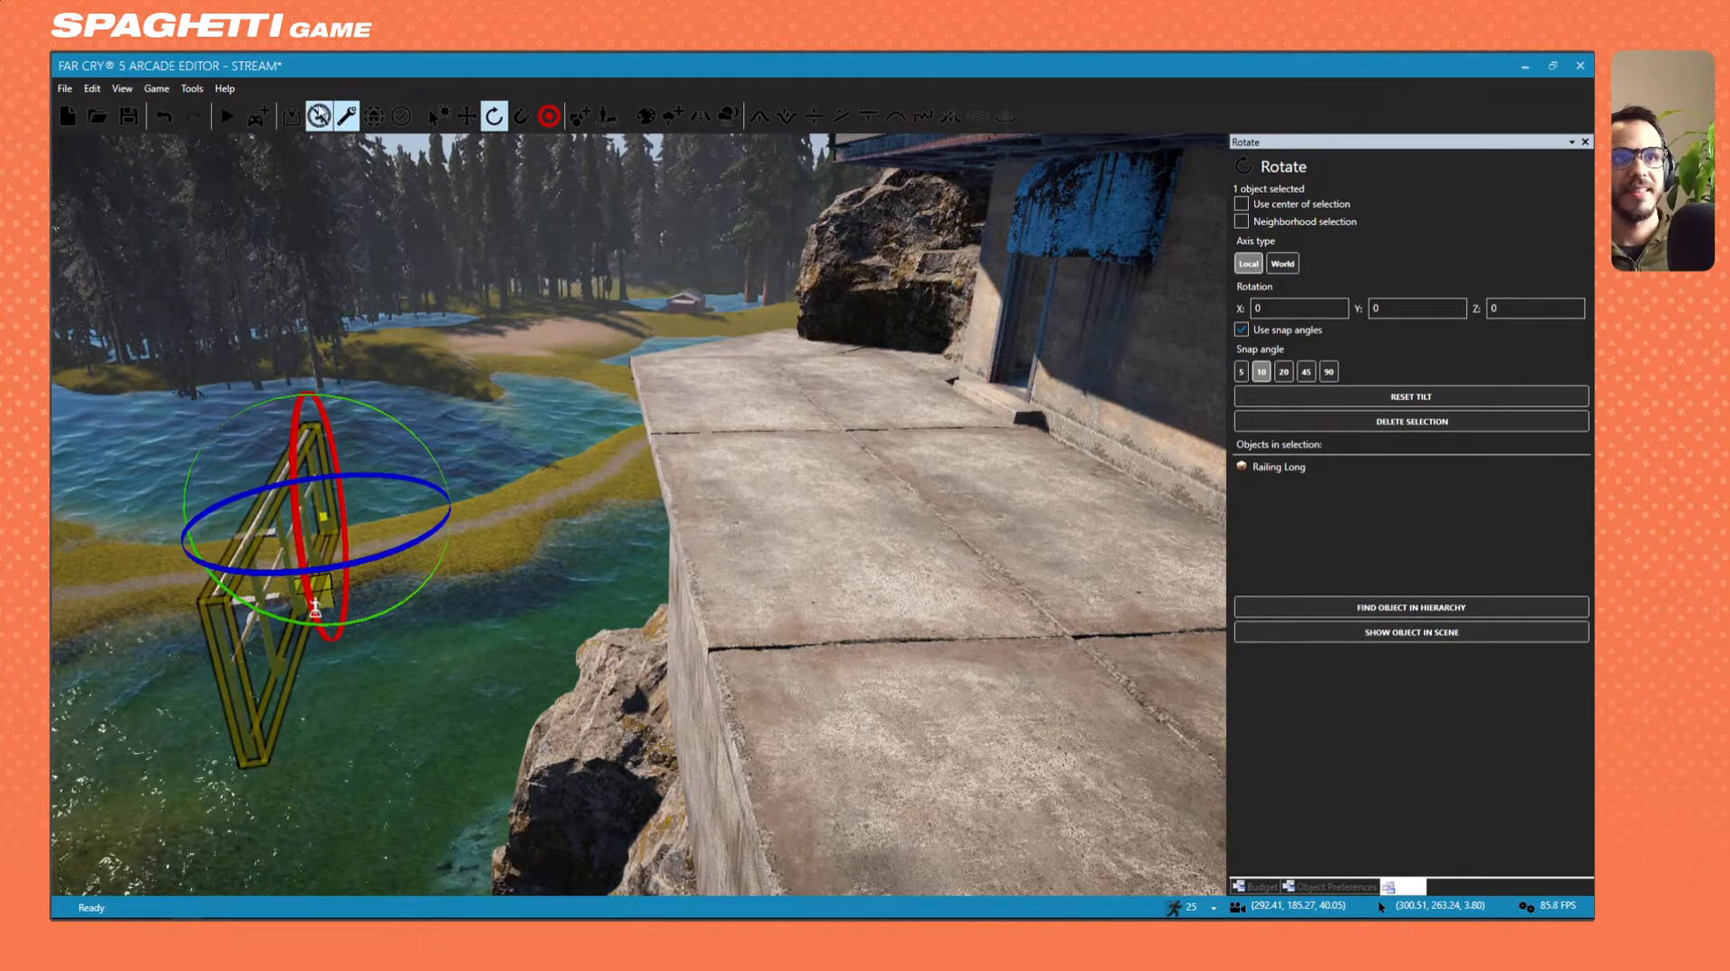
click(466, 115)
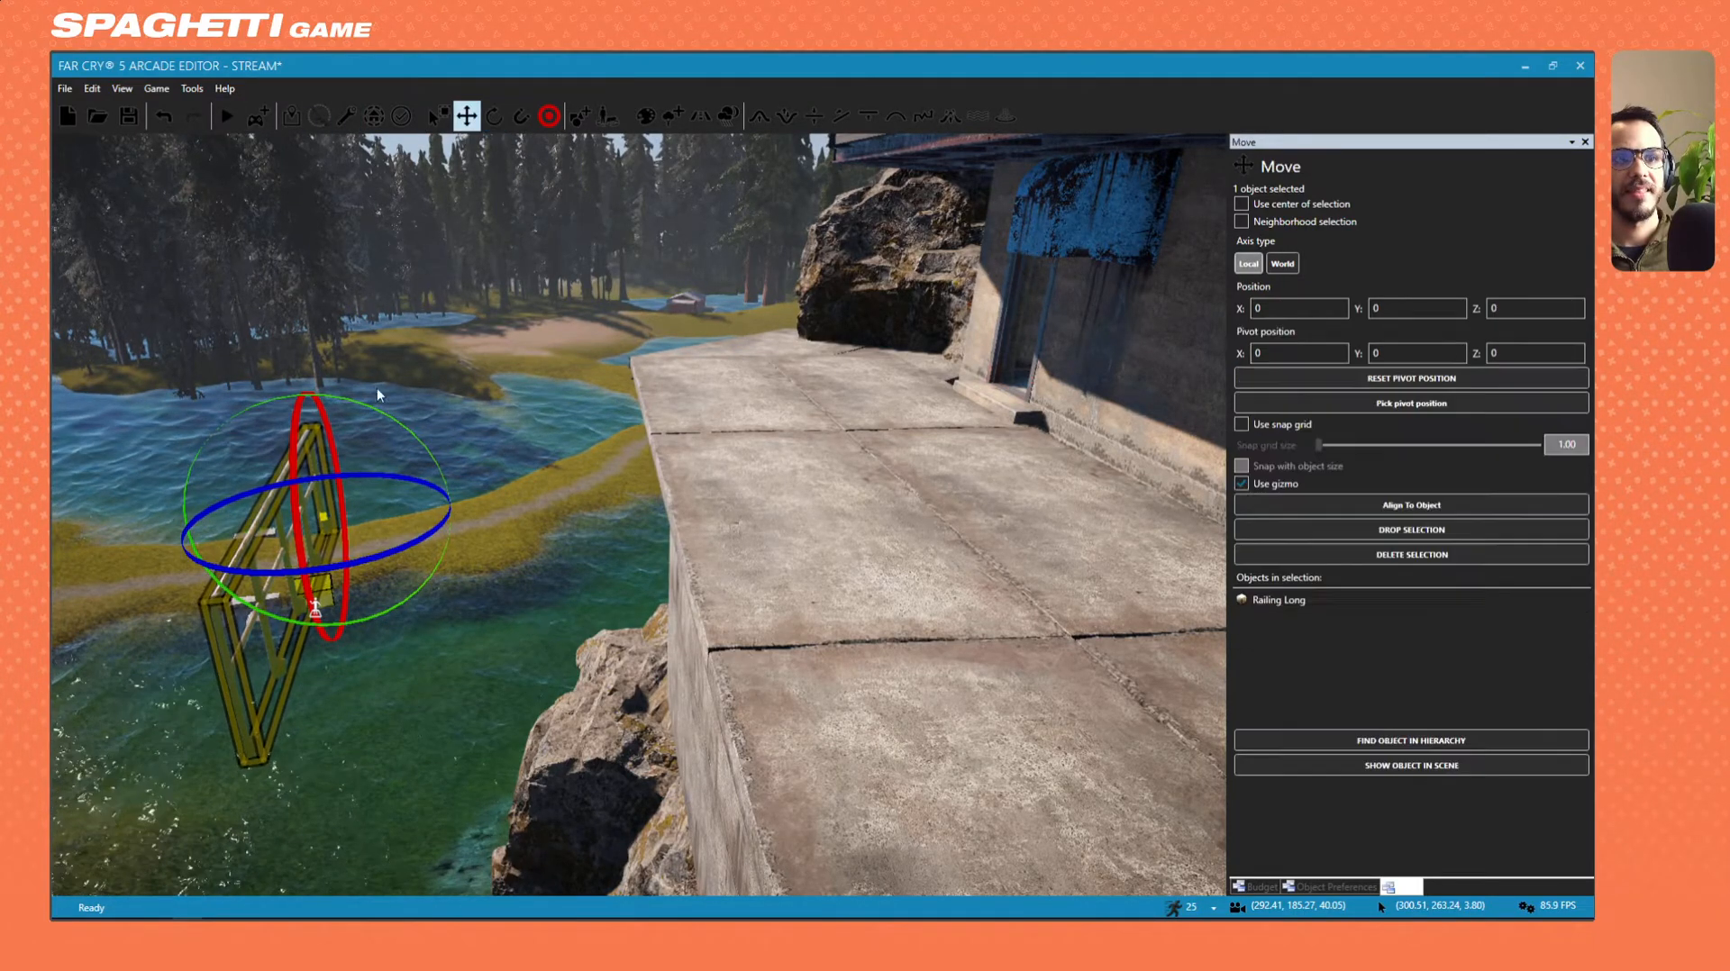
drag(286, 531, 637, 468)
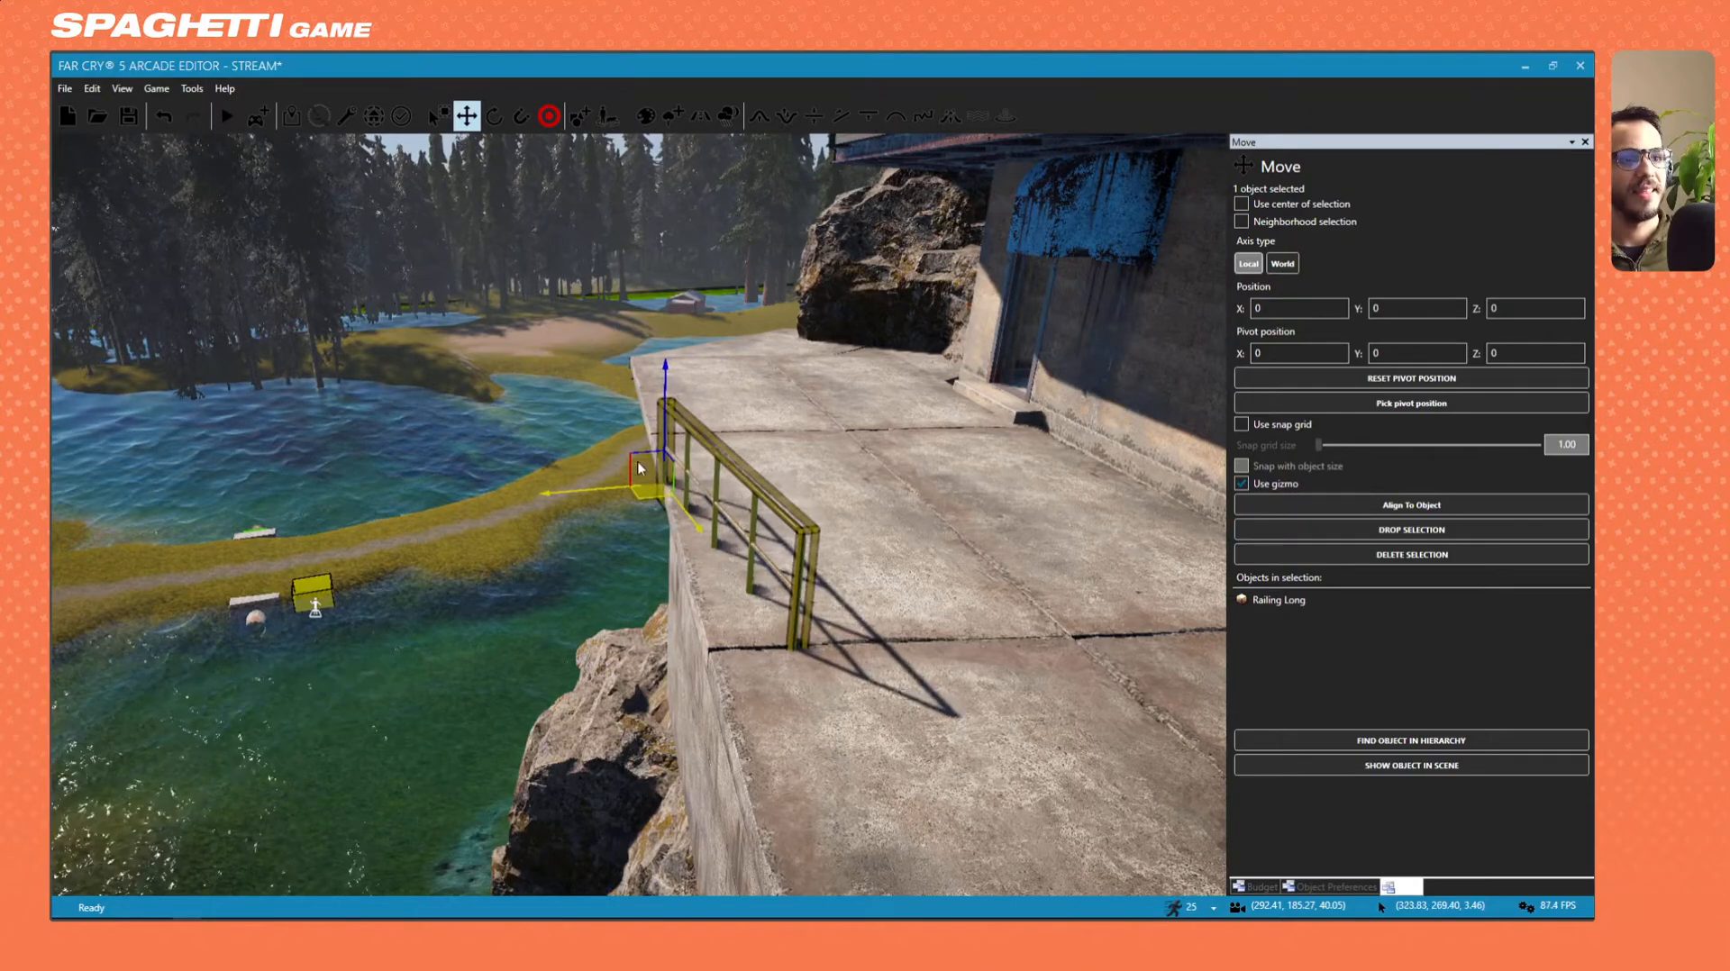
click(500, 118)
drag(689, 529, 645, 529)
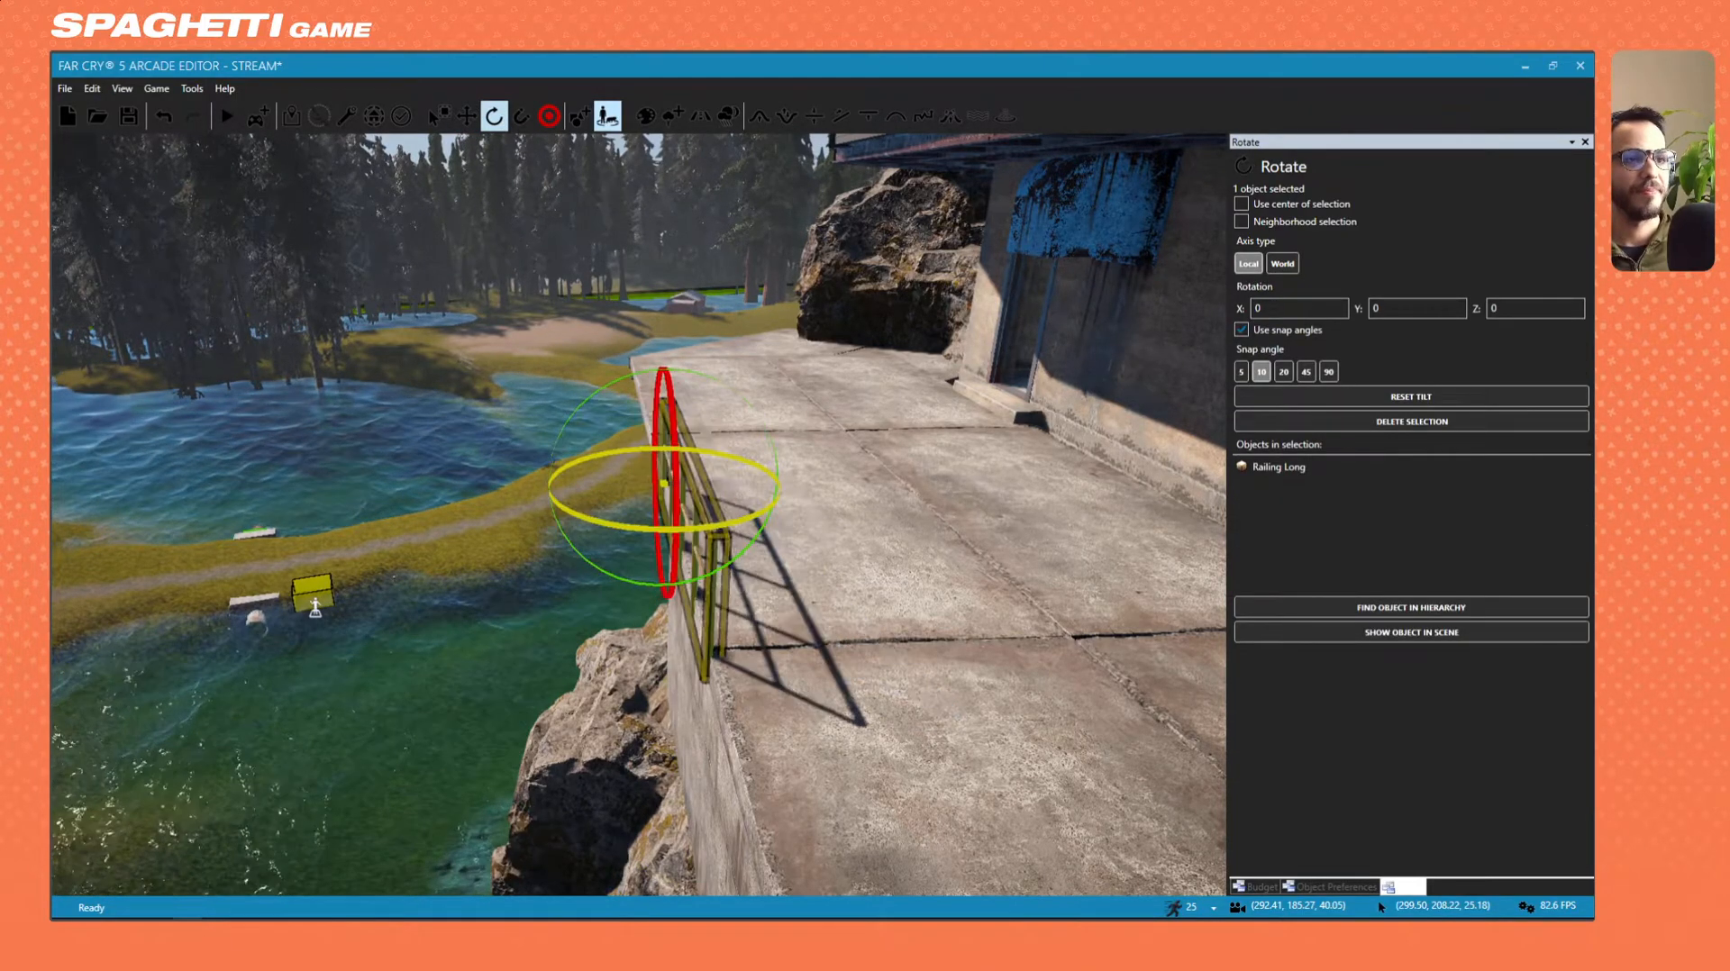
Move the Railing Long along the front edge so that it starts at the corner of the first straight slab.
click(467, 115)
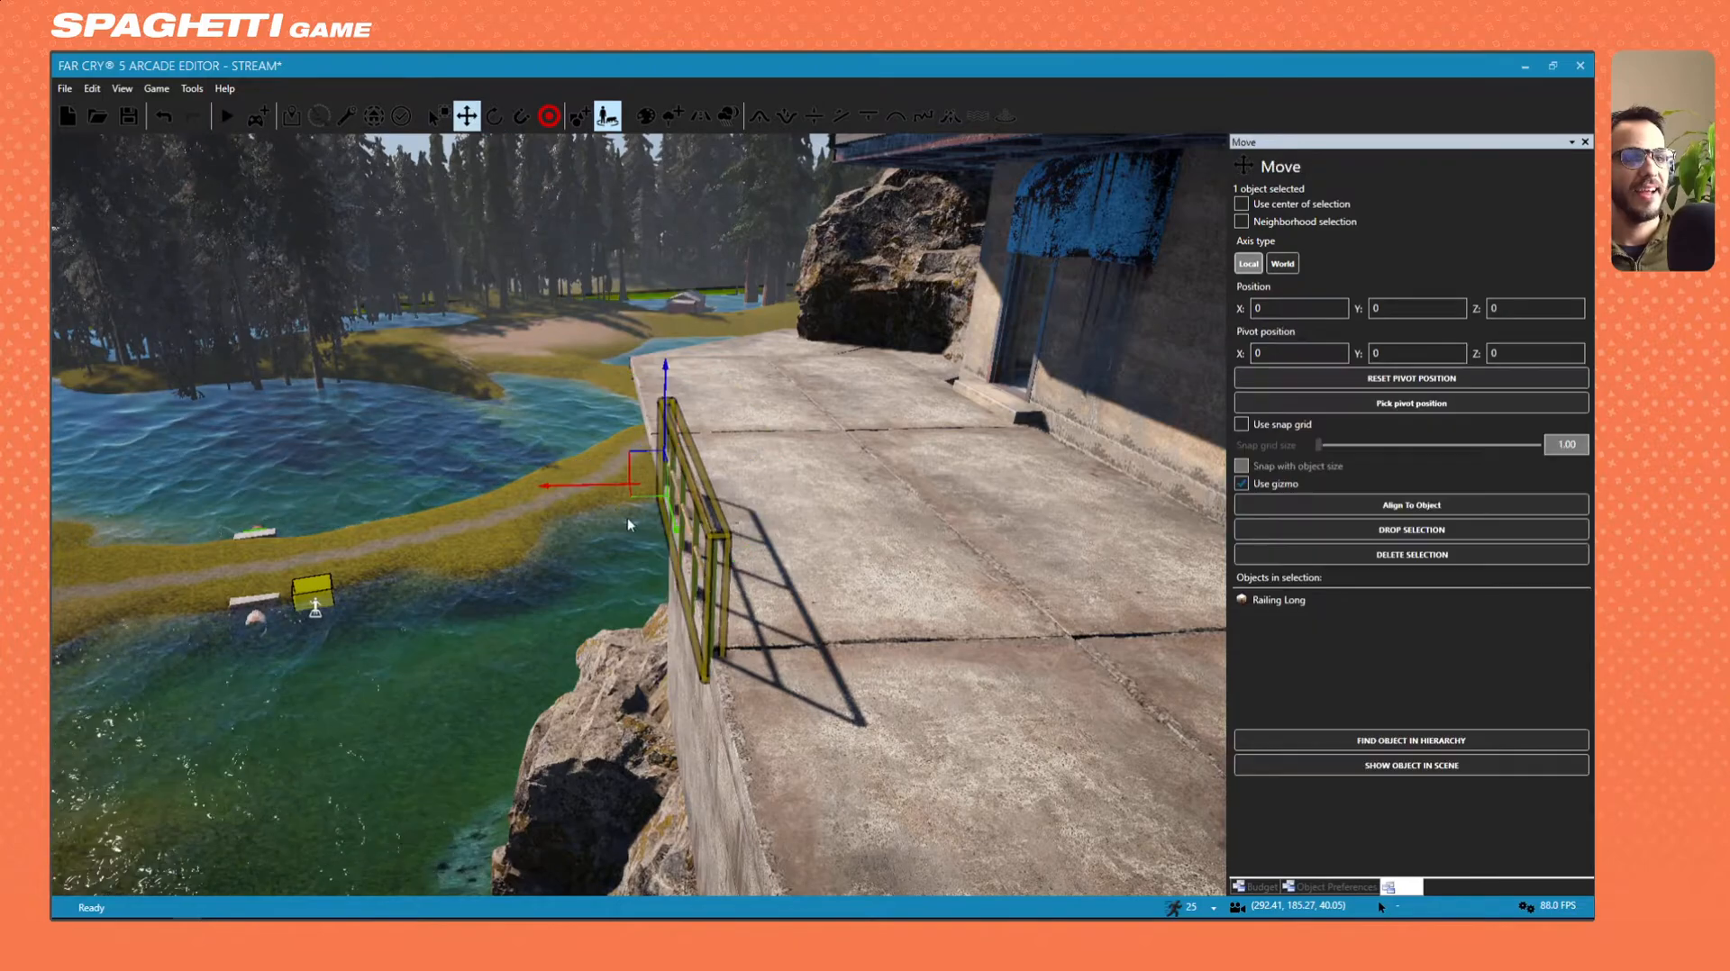
right_drag(627, 517, 604, 528)
key(a)
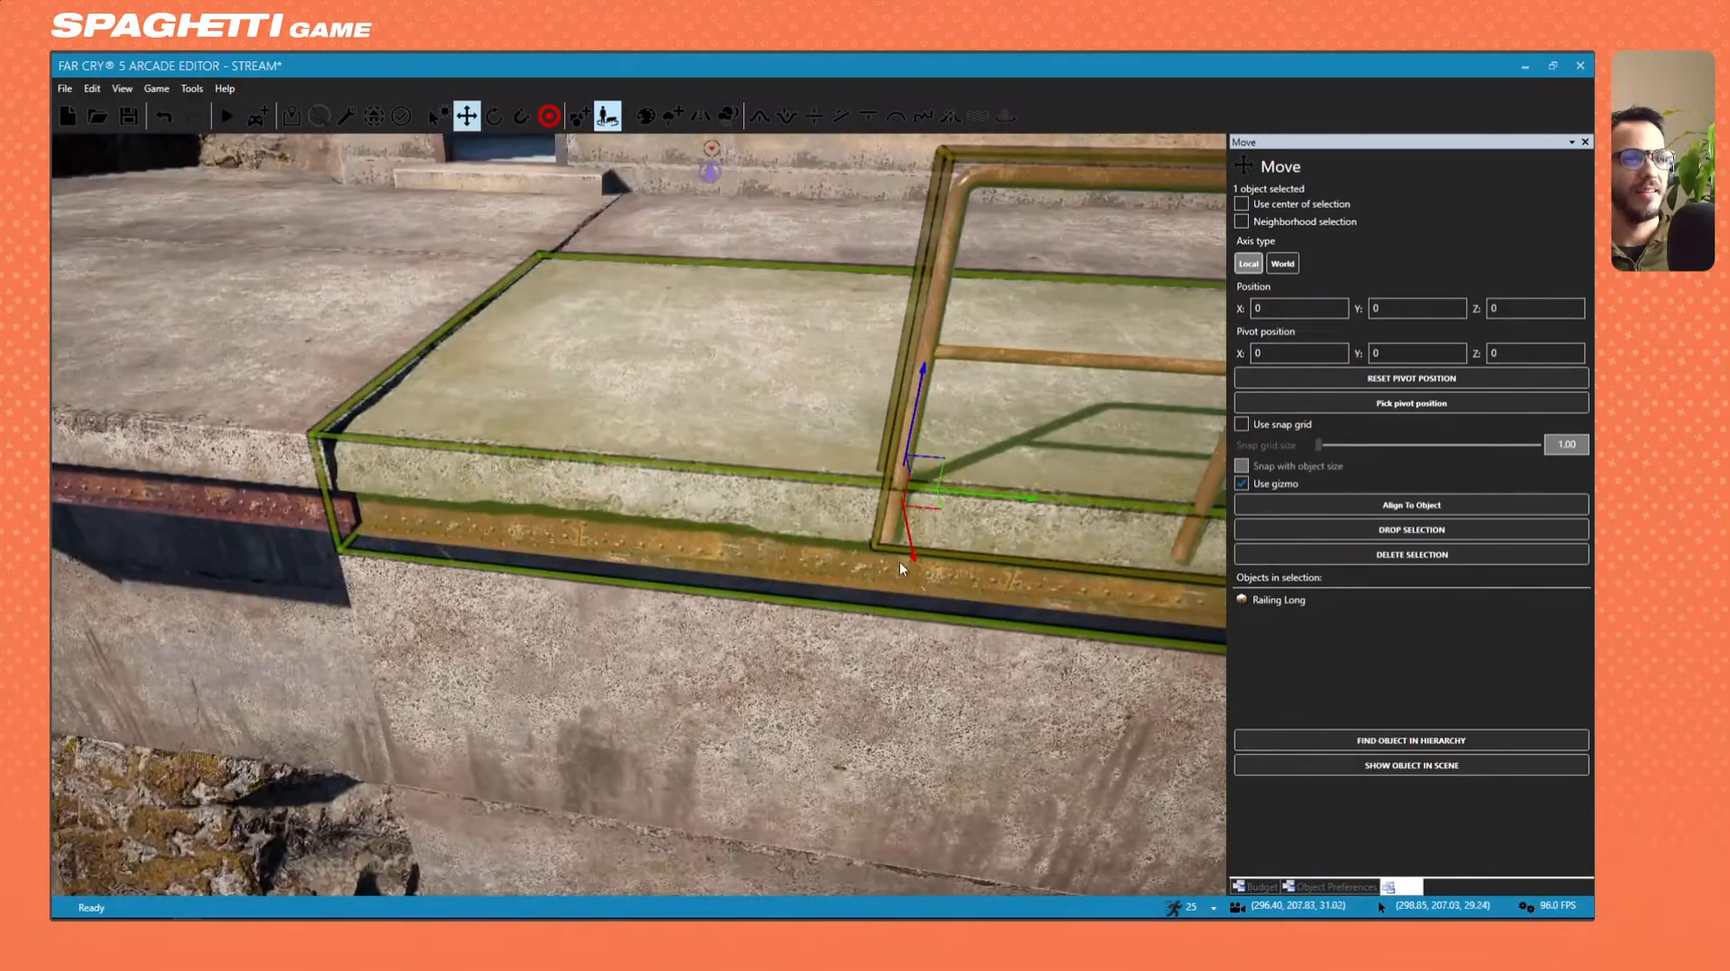
drag(921, 517, 409, 416)
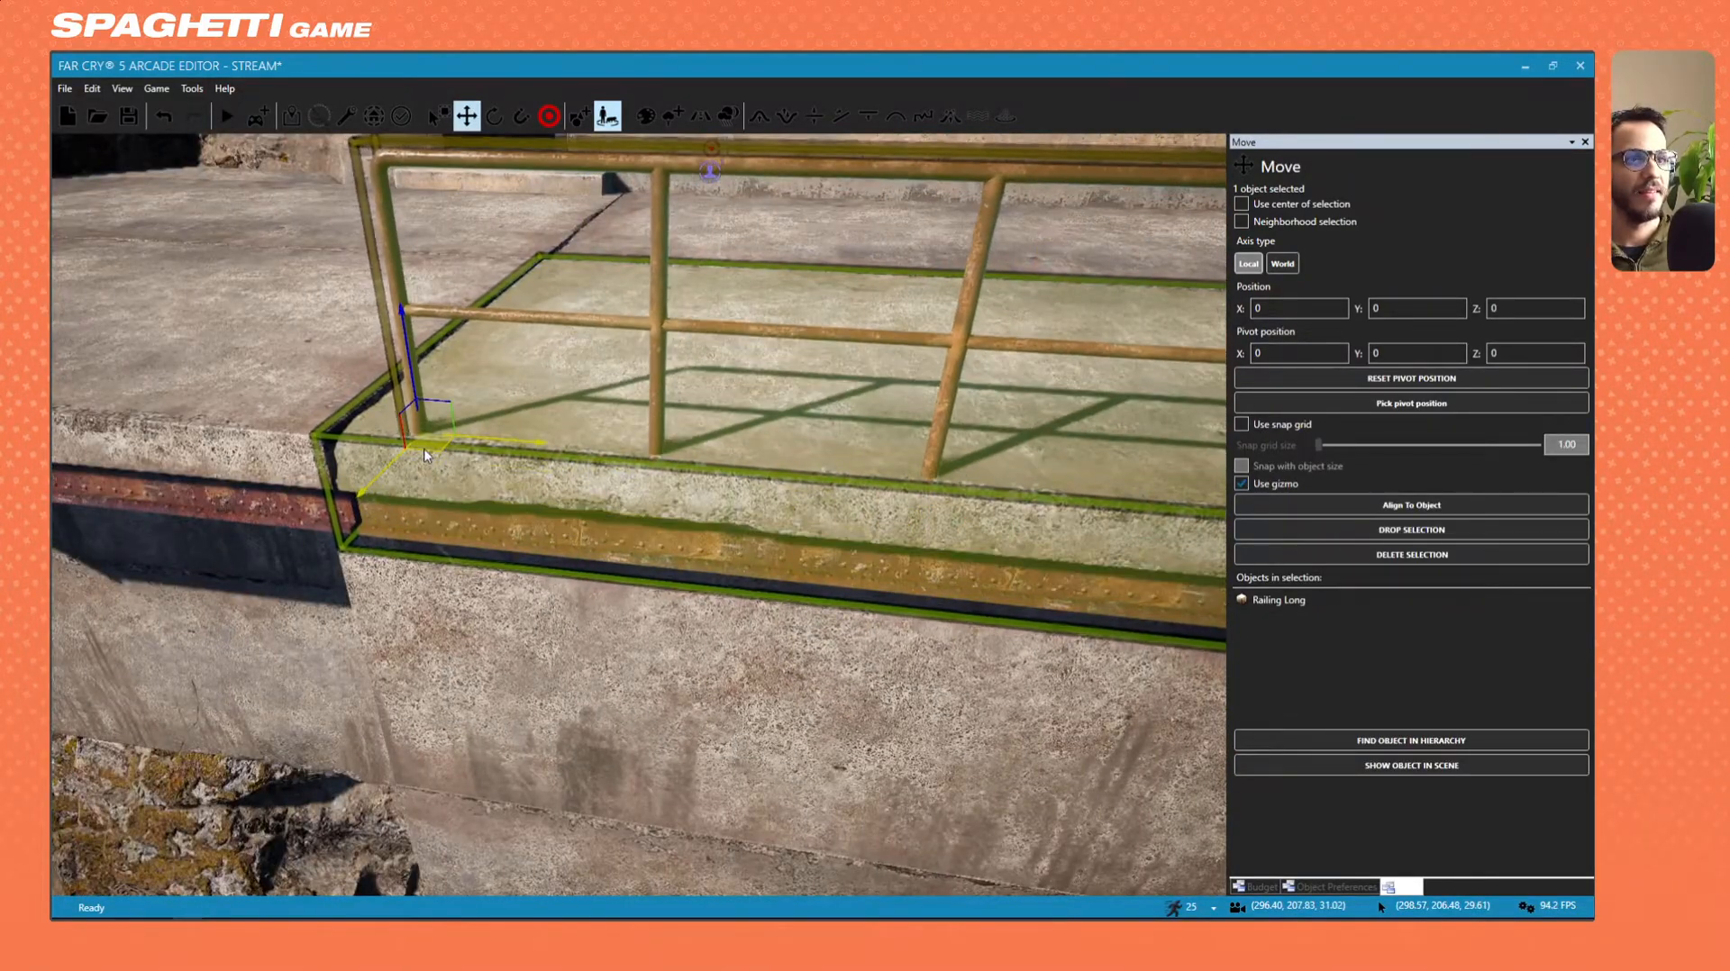
Duplicate the Railing Long beside the first one along the lower platform's front edge.
key(s)
key(d)
key(s)
key(a)
right_drag(323, 468, 541, 486)
drag(817, 469, 454, 520)
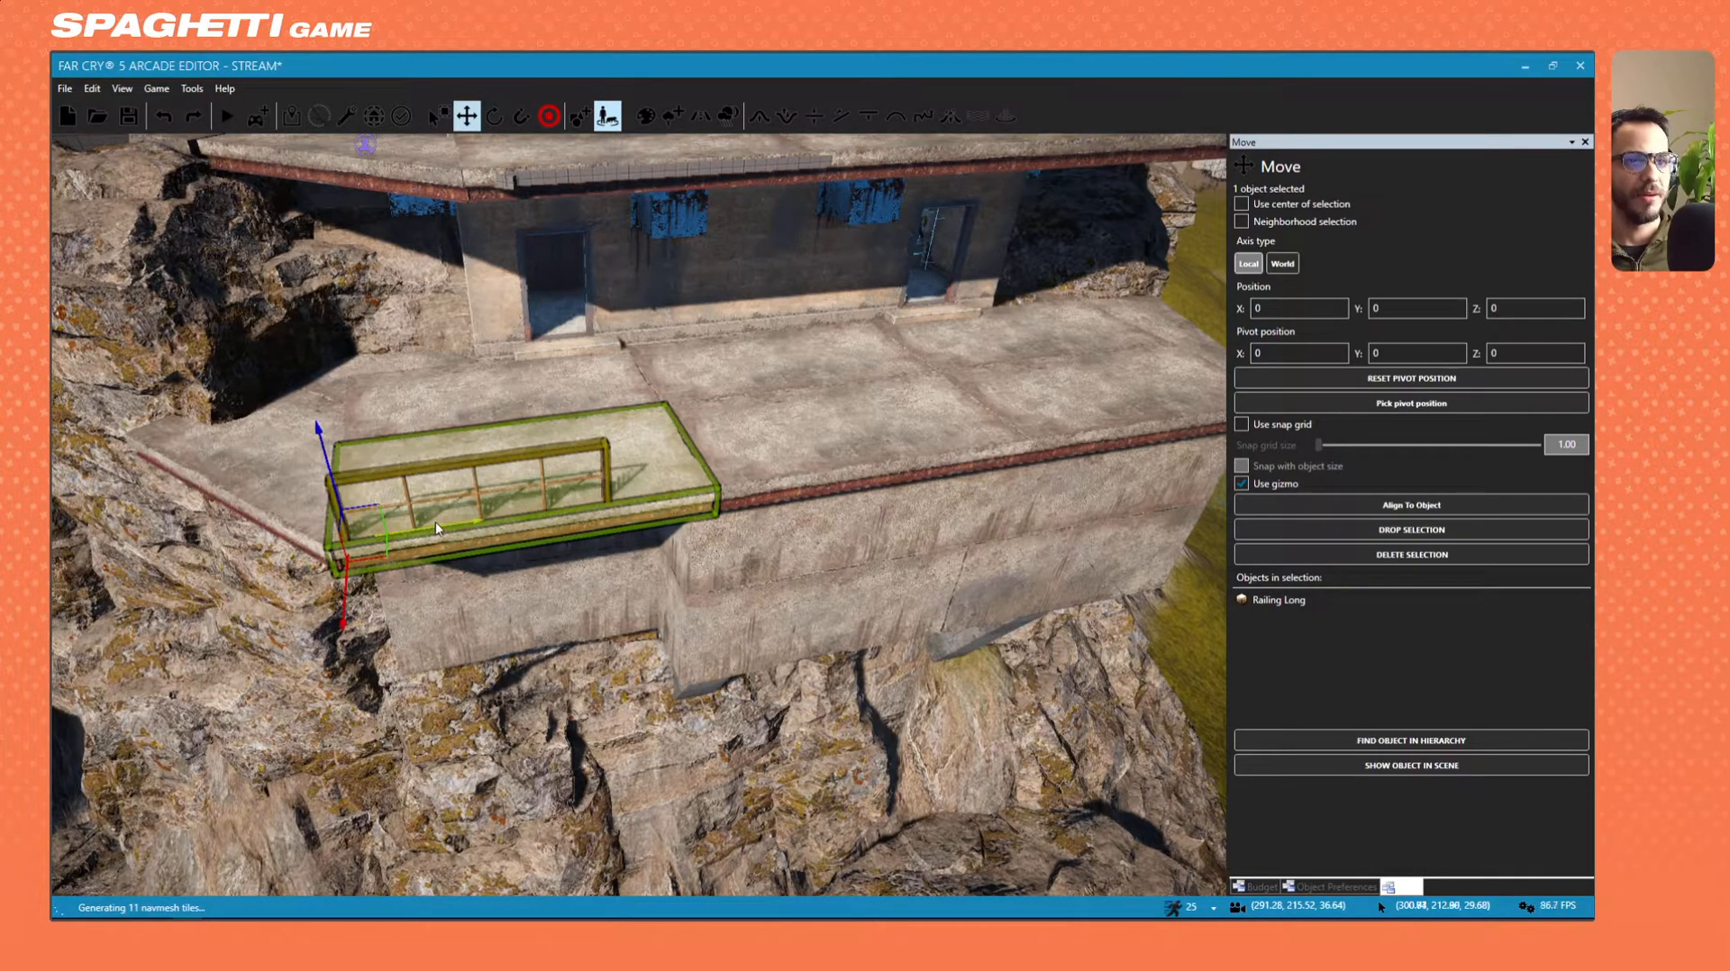
key(ctrl+z)
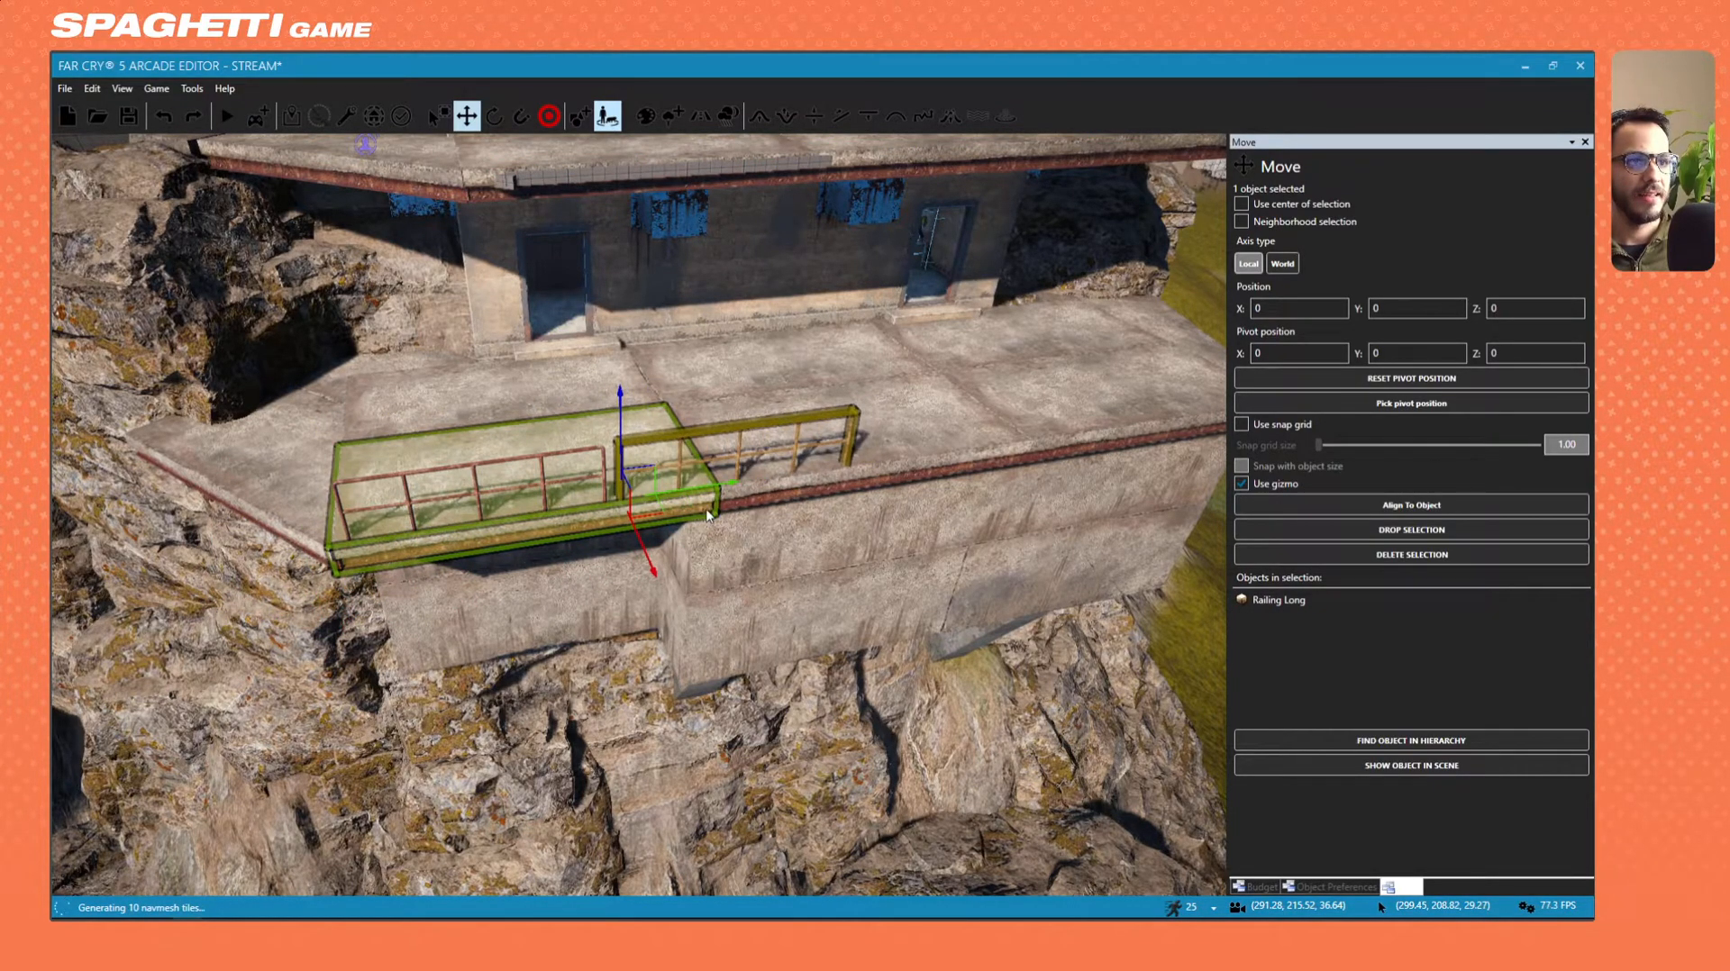
Continue the railing with further Railing Long copies, end to end, toward the far end of the front edge.
key(d)
right_drag(707, 515, 558, 512)
shift+drag(215, 459, 700, 436)
key(d)
right_drag(700, 436, 621, 478)
key(w)
key(s)
key(w)
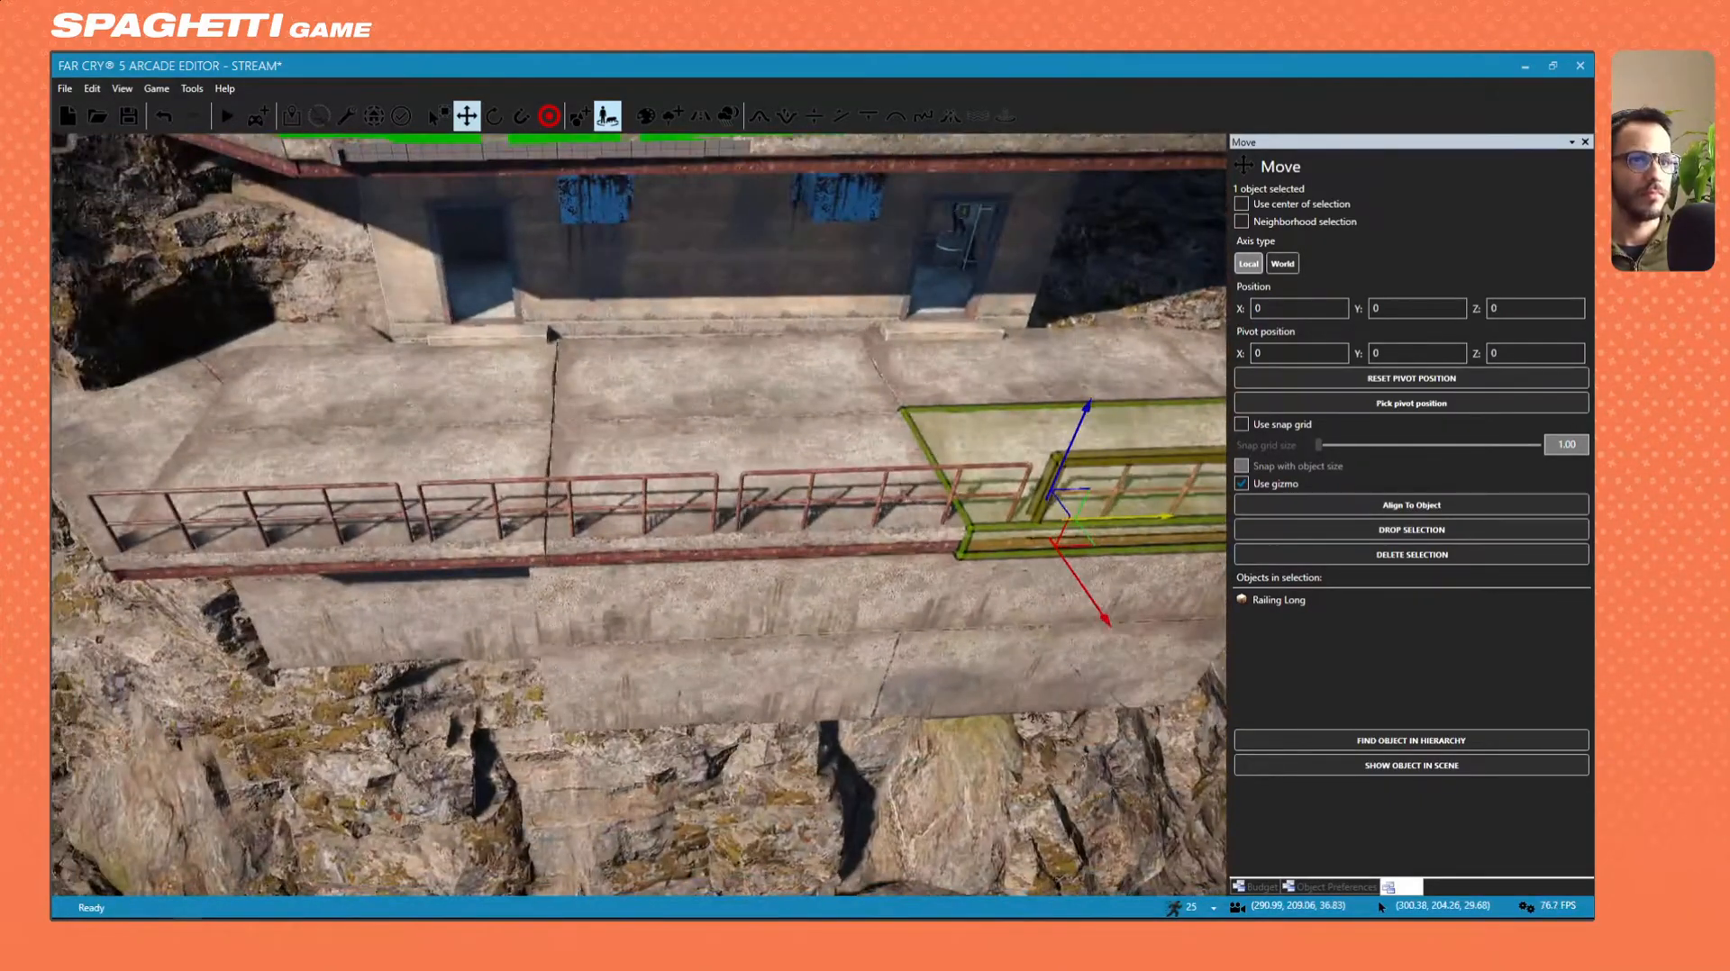
Put a Railing Long copy on the angled slab beside the rock, rotate it parallel to the outer edge, and shift it to meet the front railing.
key(a)
right_drag(405, 478, 419, 554)
click(516, 526)
key(s)
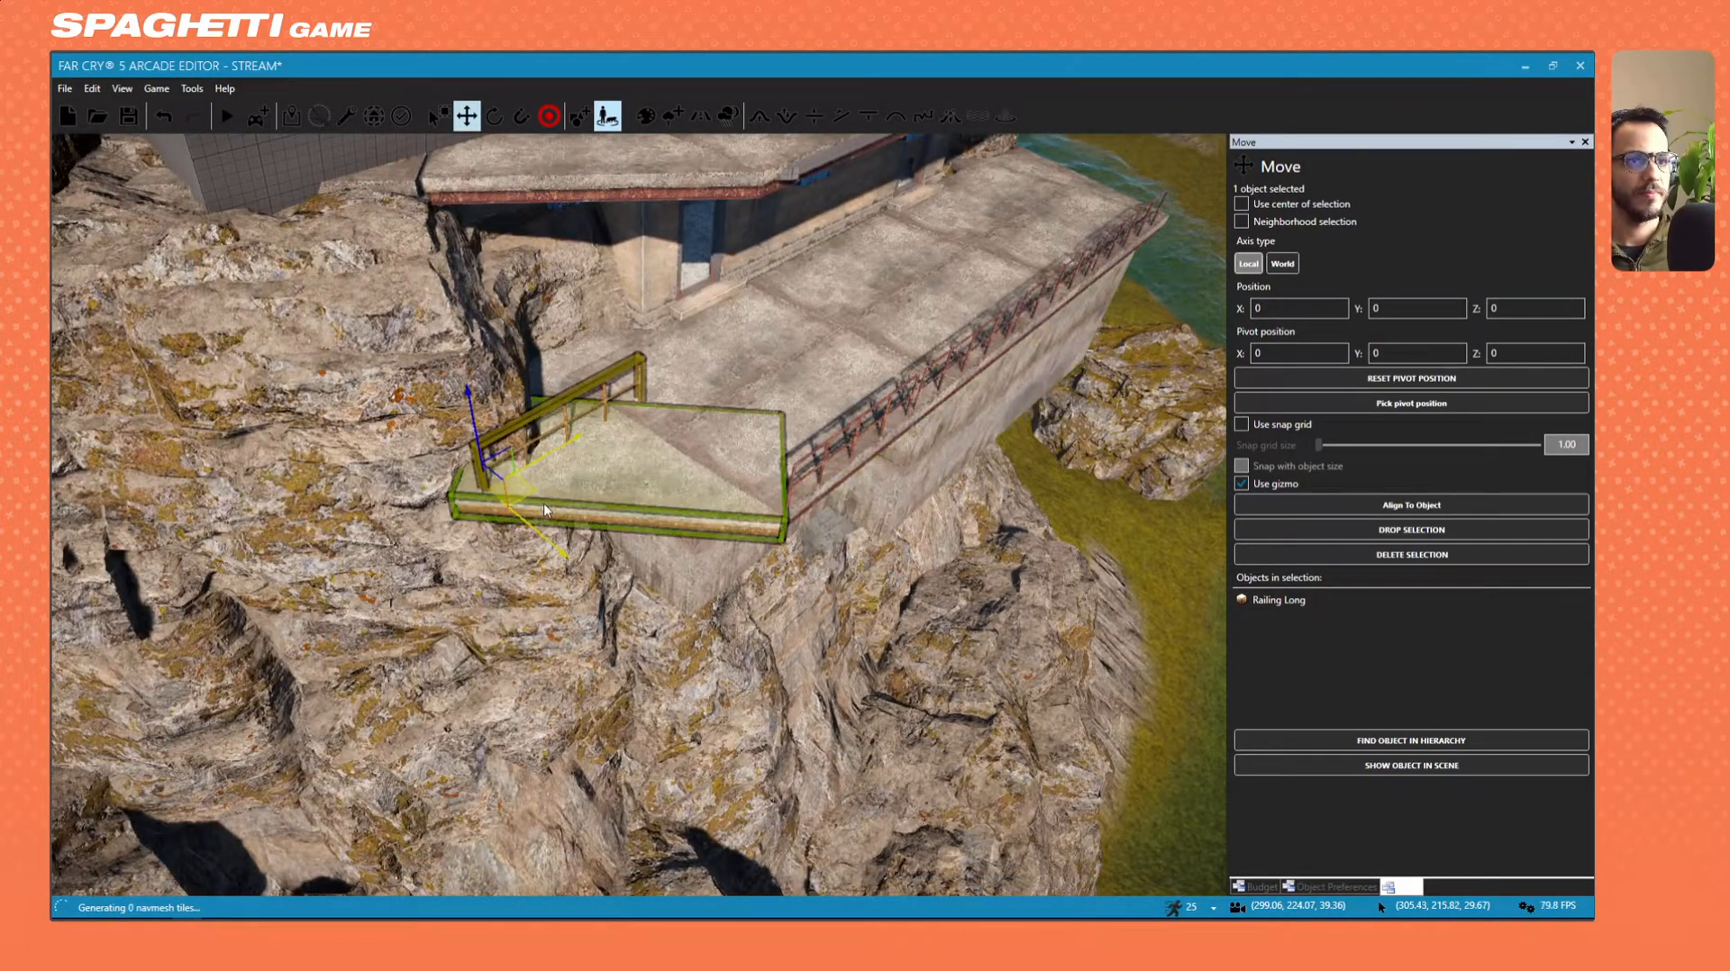
click(494, 117)
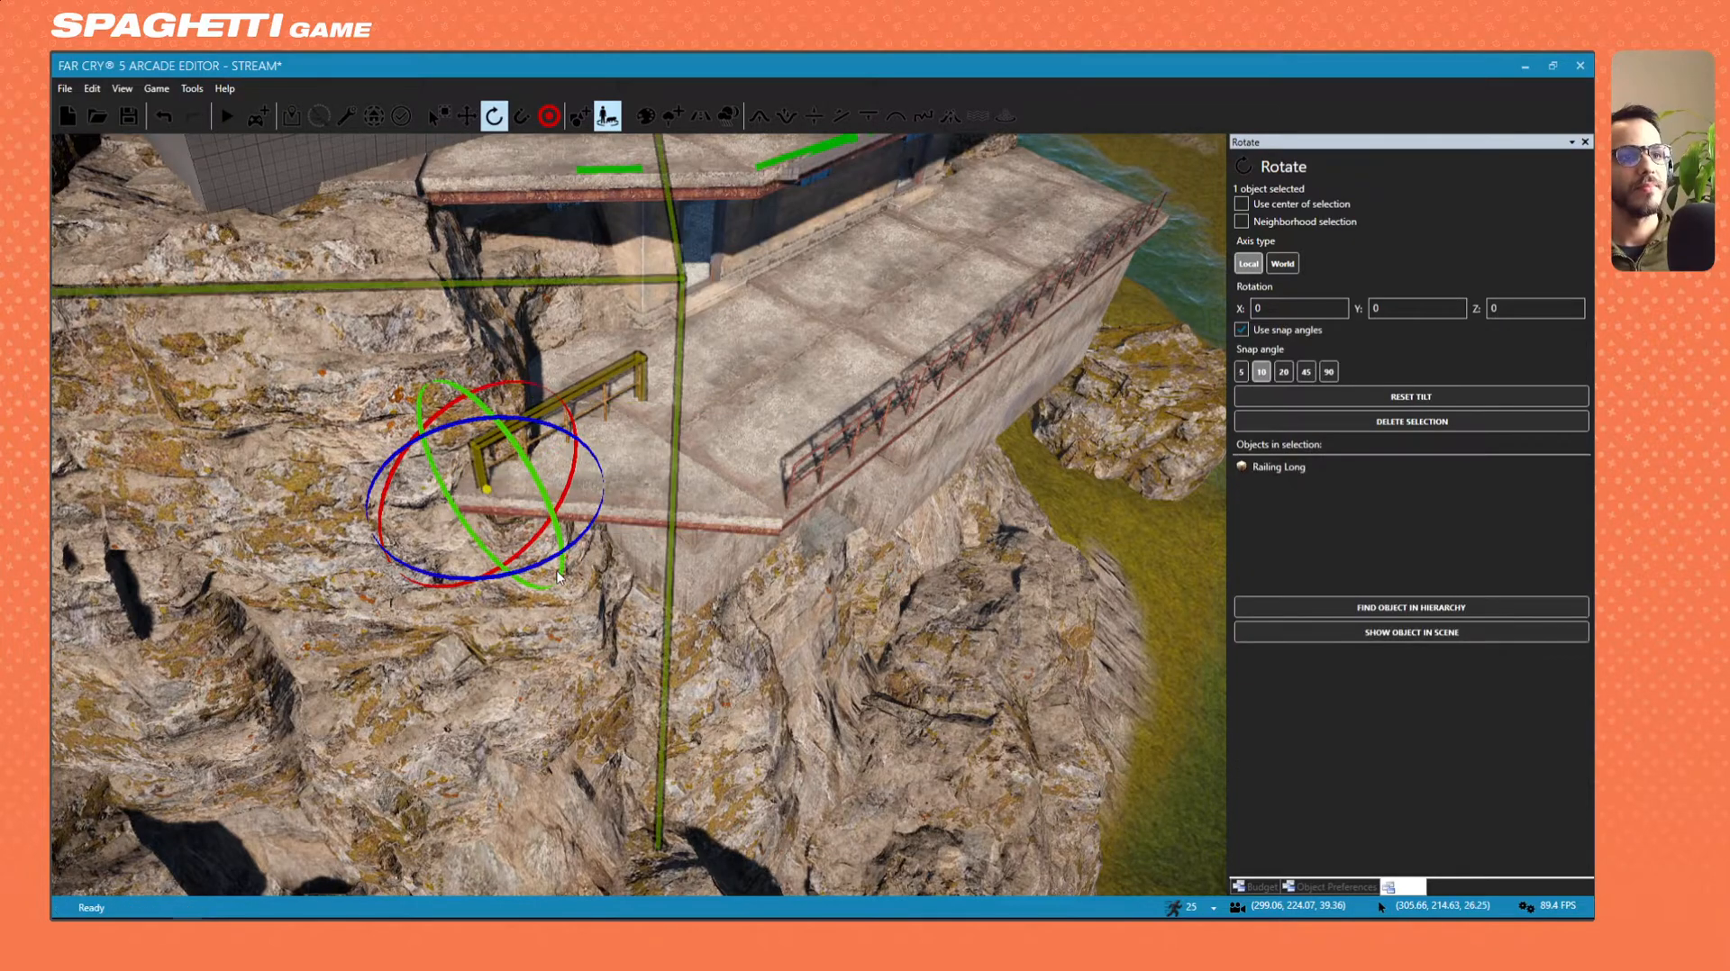
drag(510, 417, 584, 446)
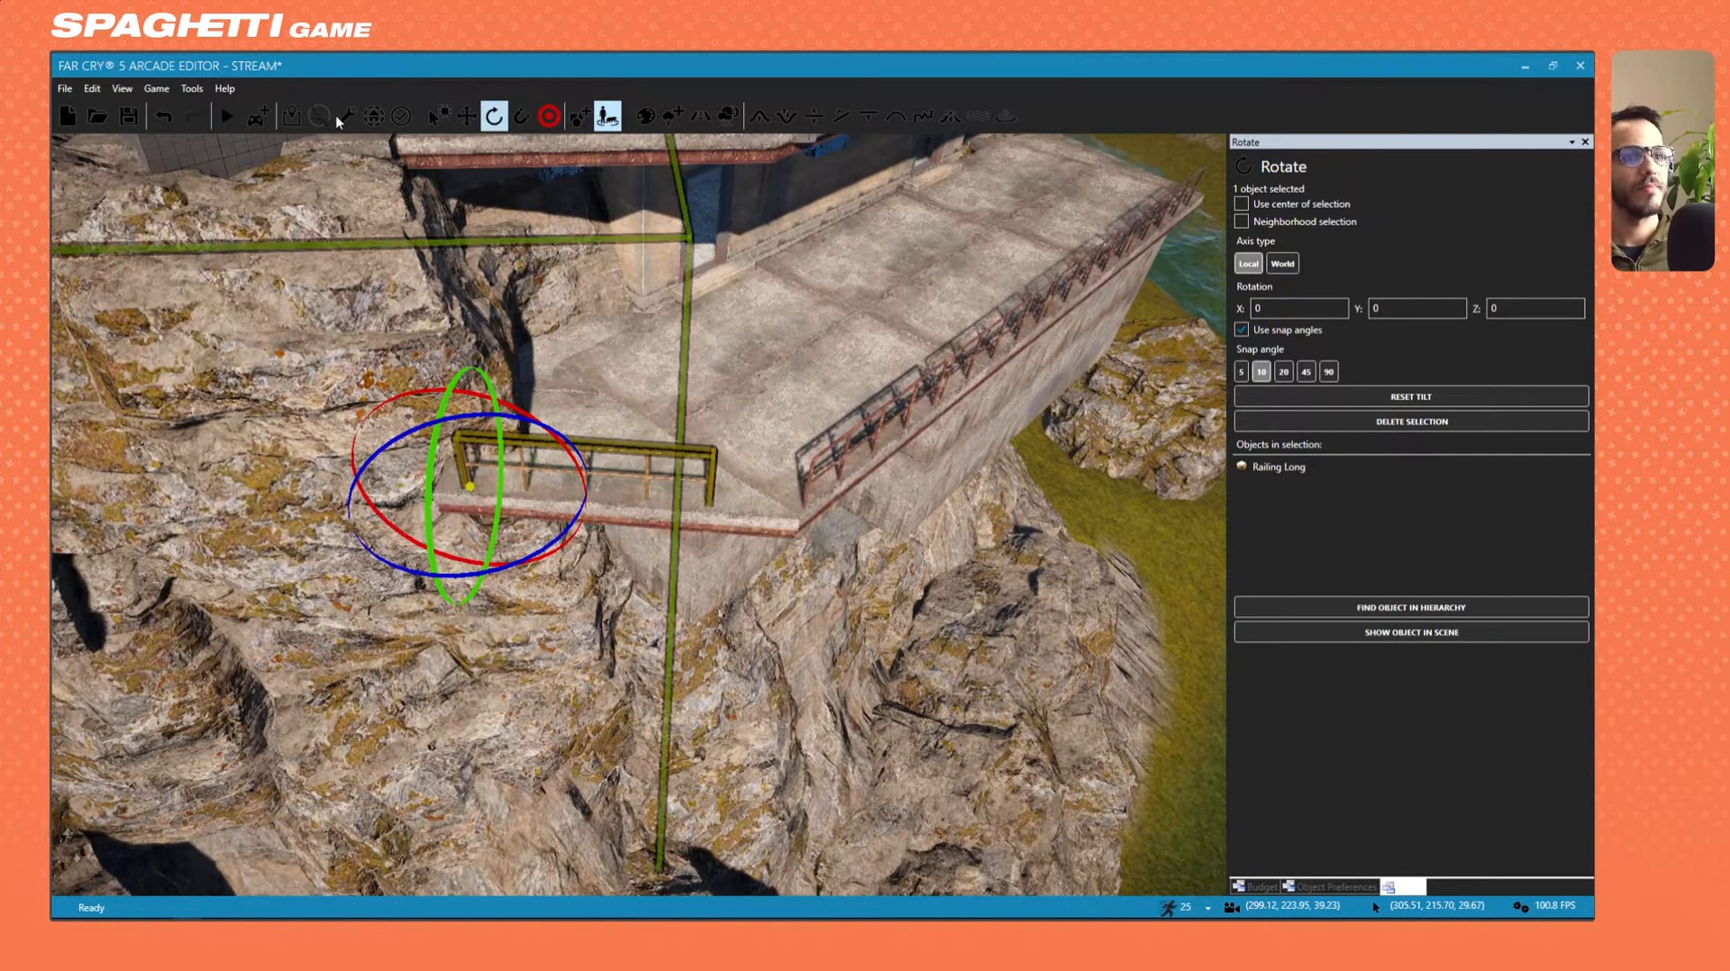
click(346, 116)
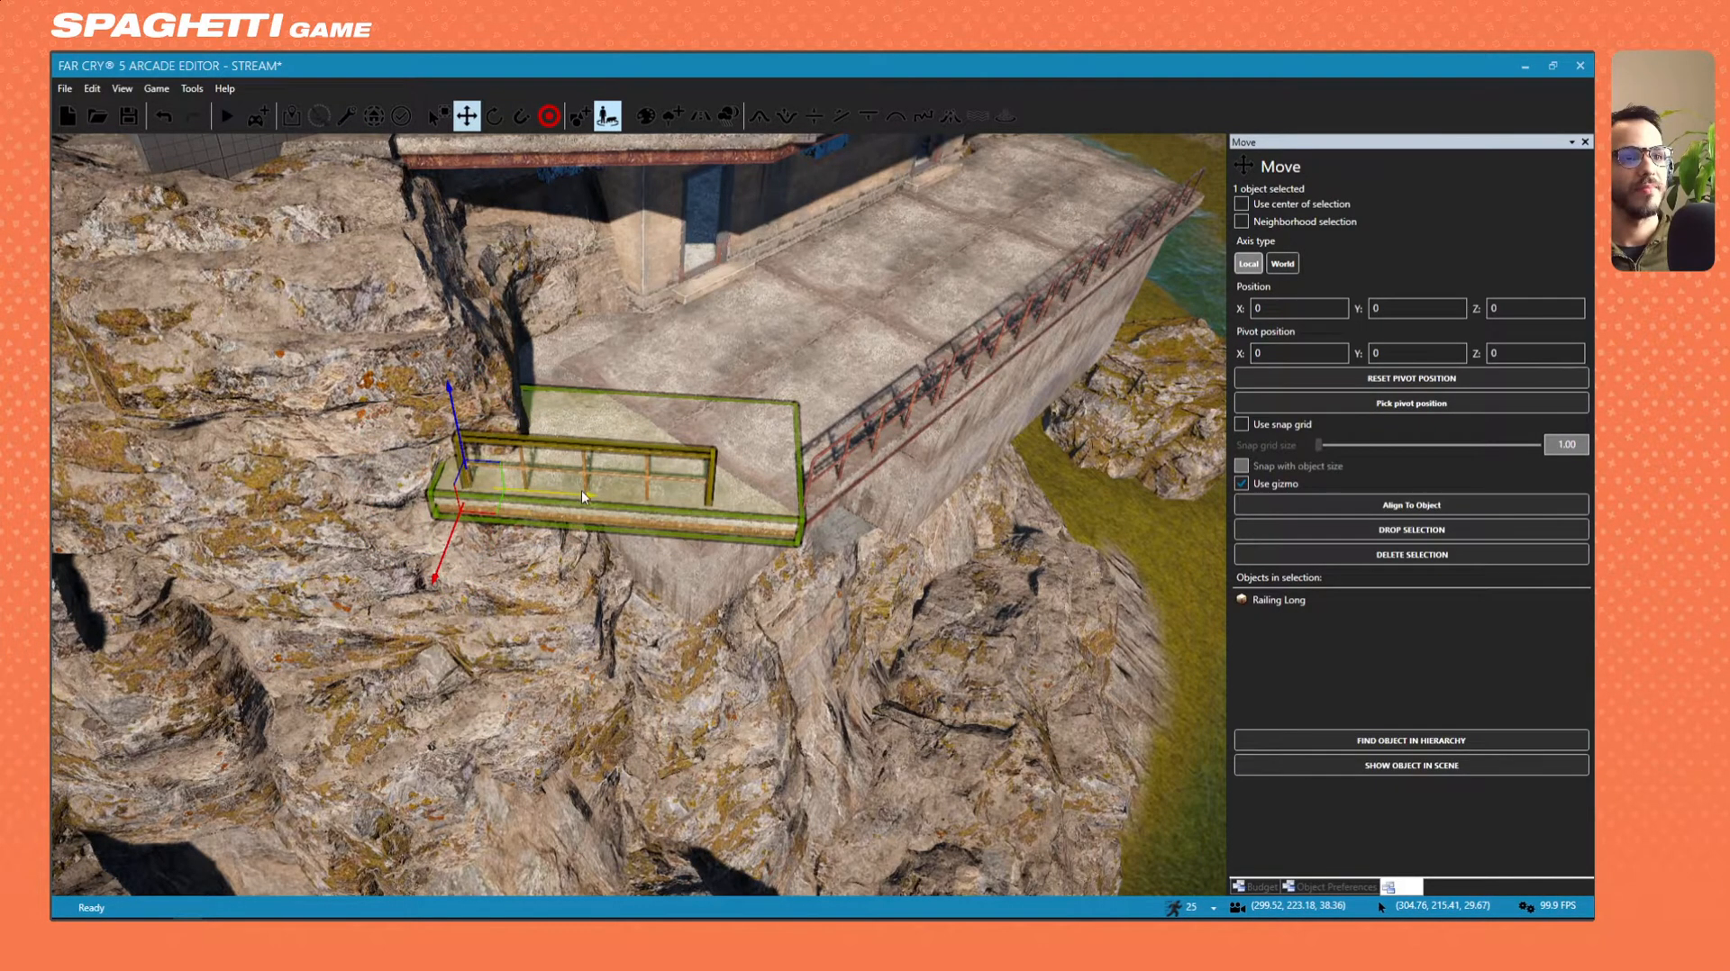
drag(581, 490, 653, 494)
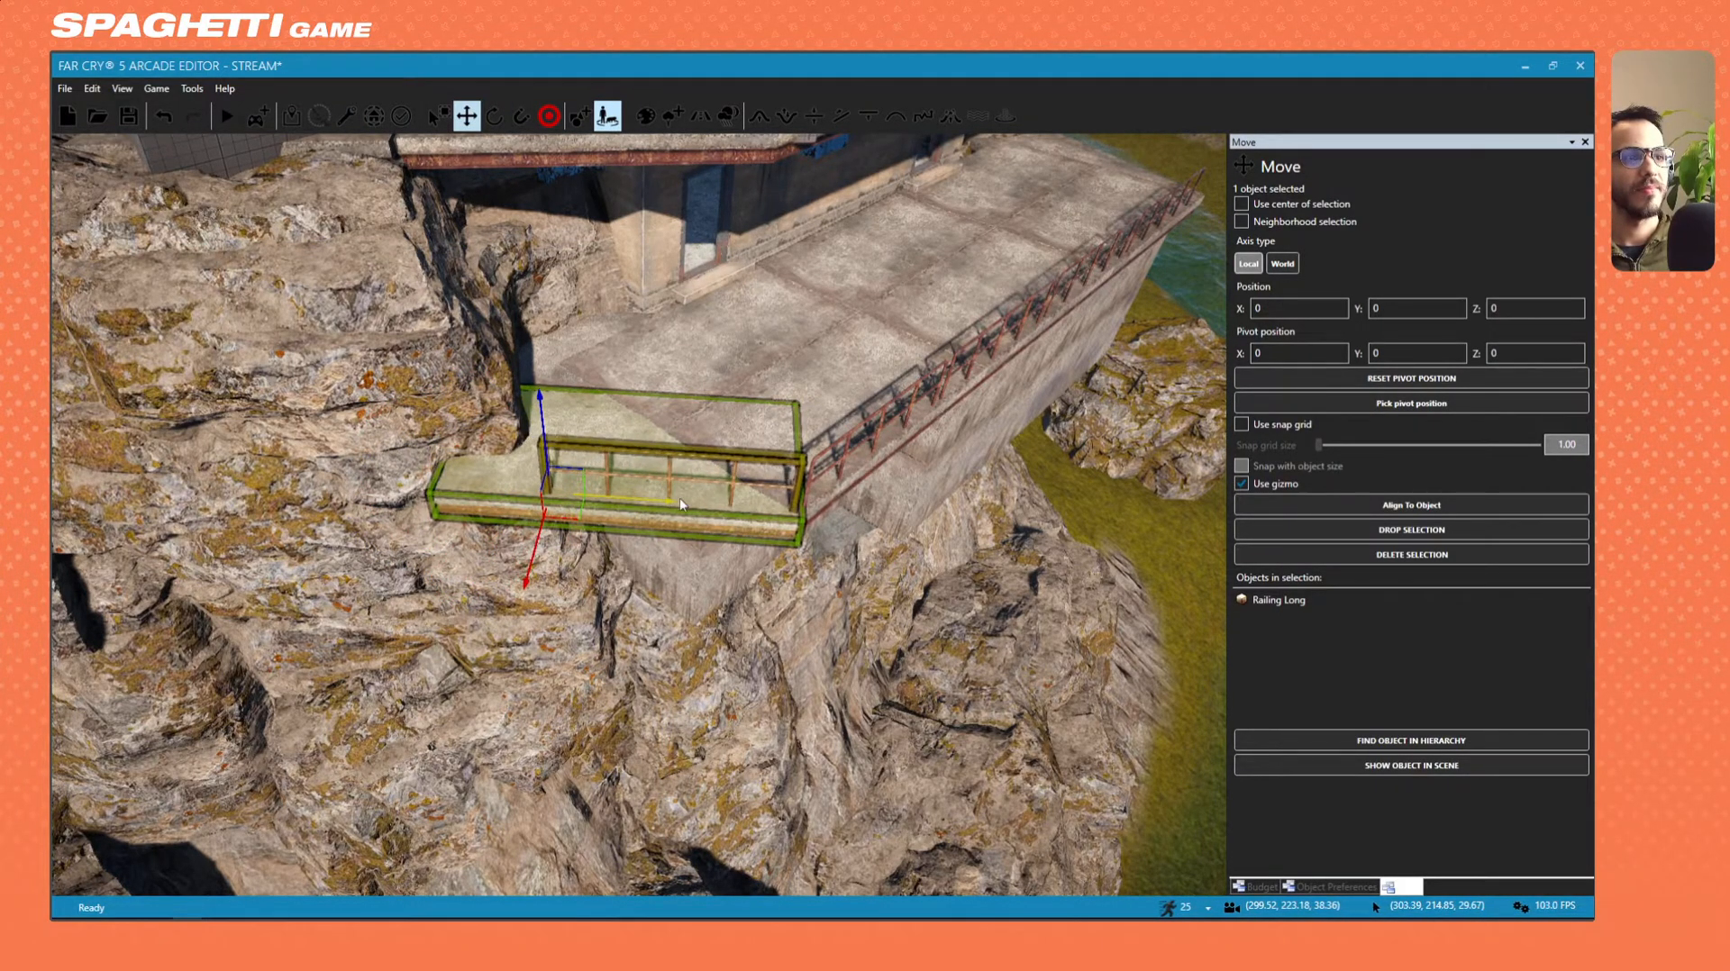
Copy the angled end railing to the opposite front corner of the lower platform.
key(d)
right_drag(679, 504, 640, 505)
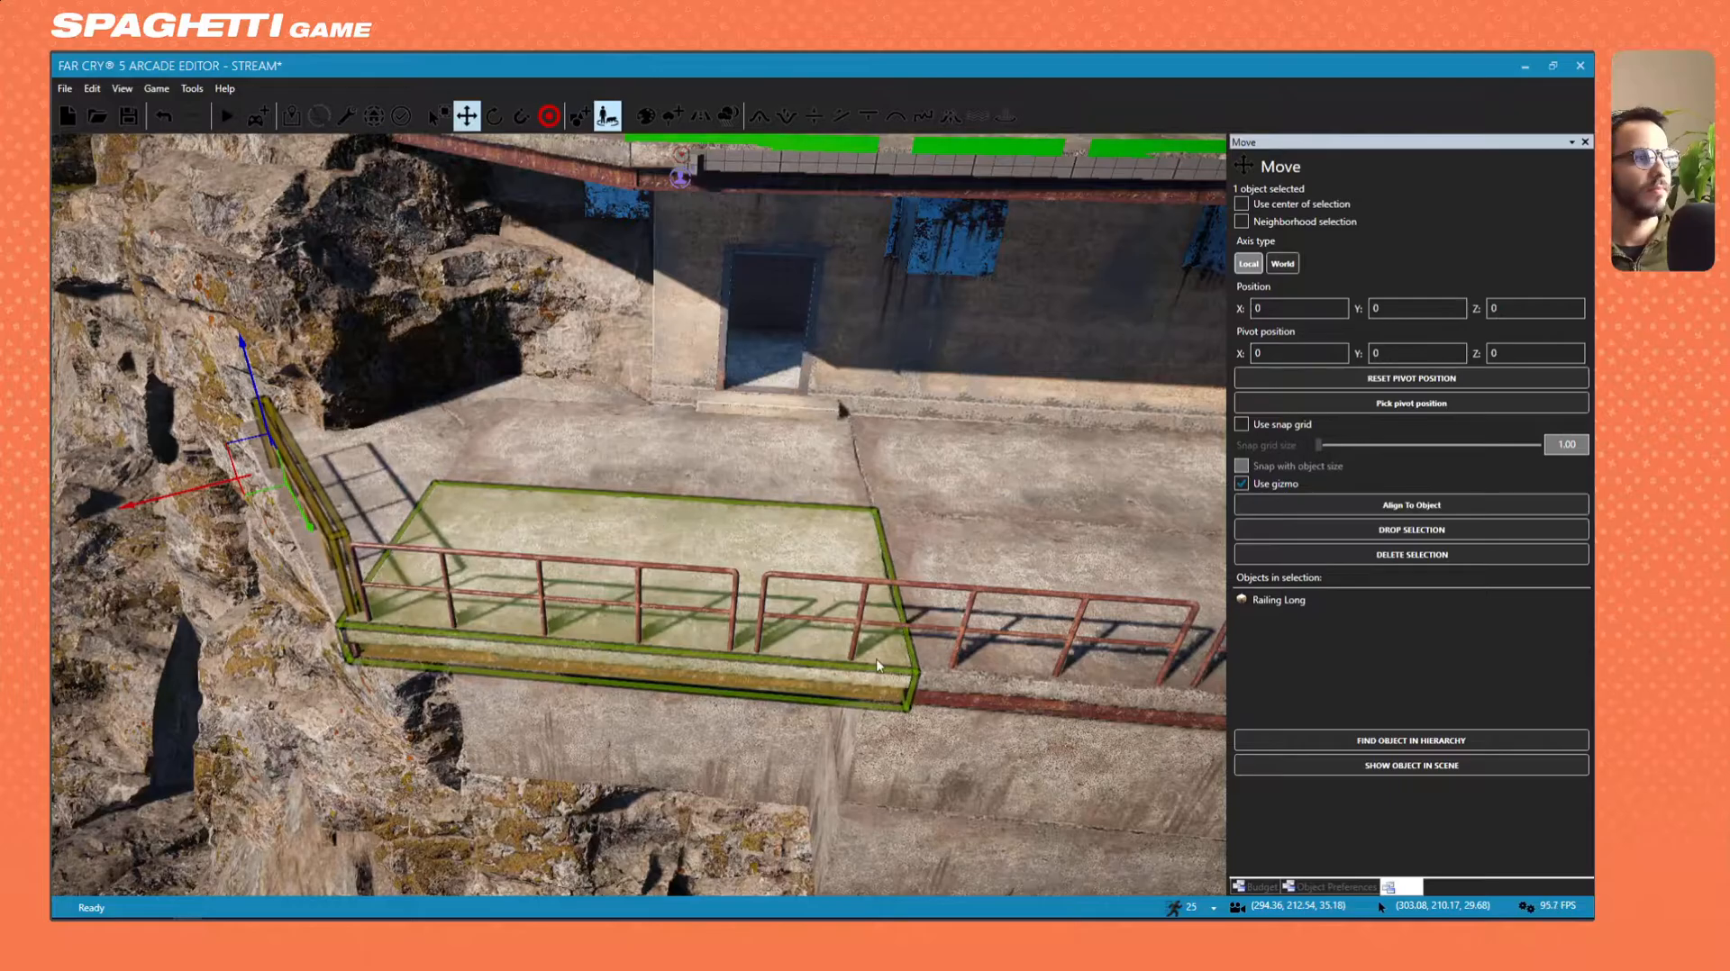
click(1356, 886)
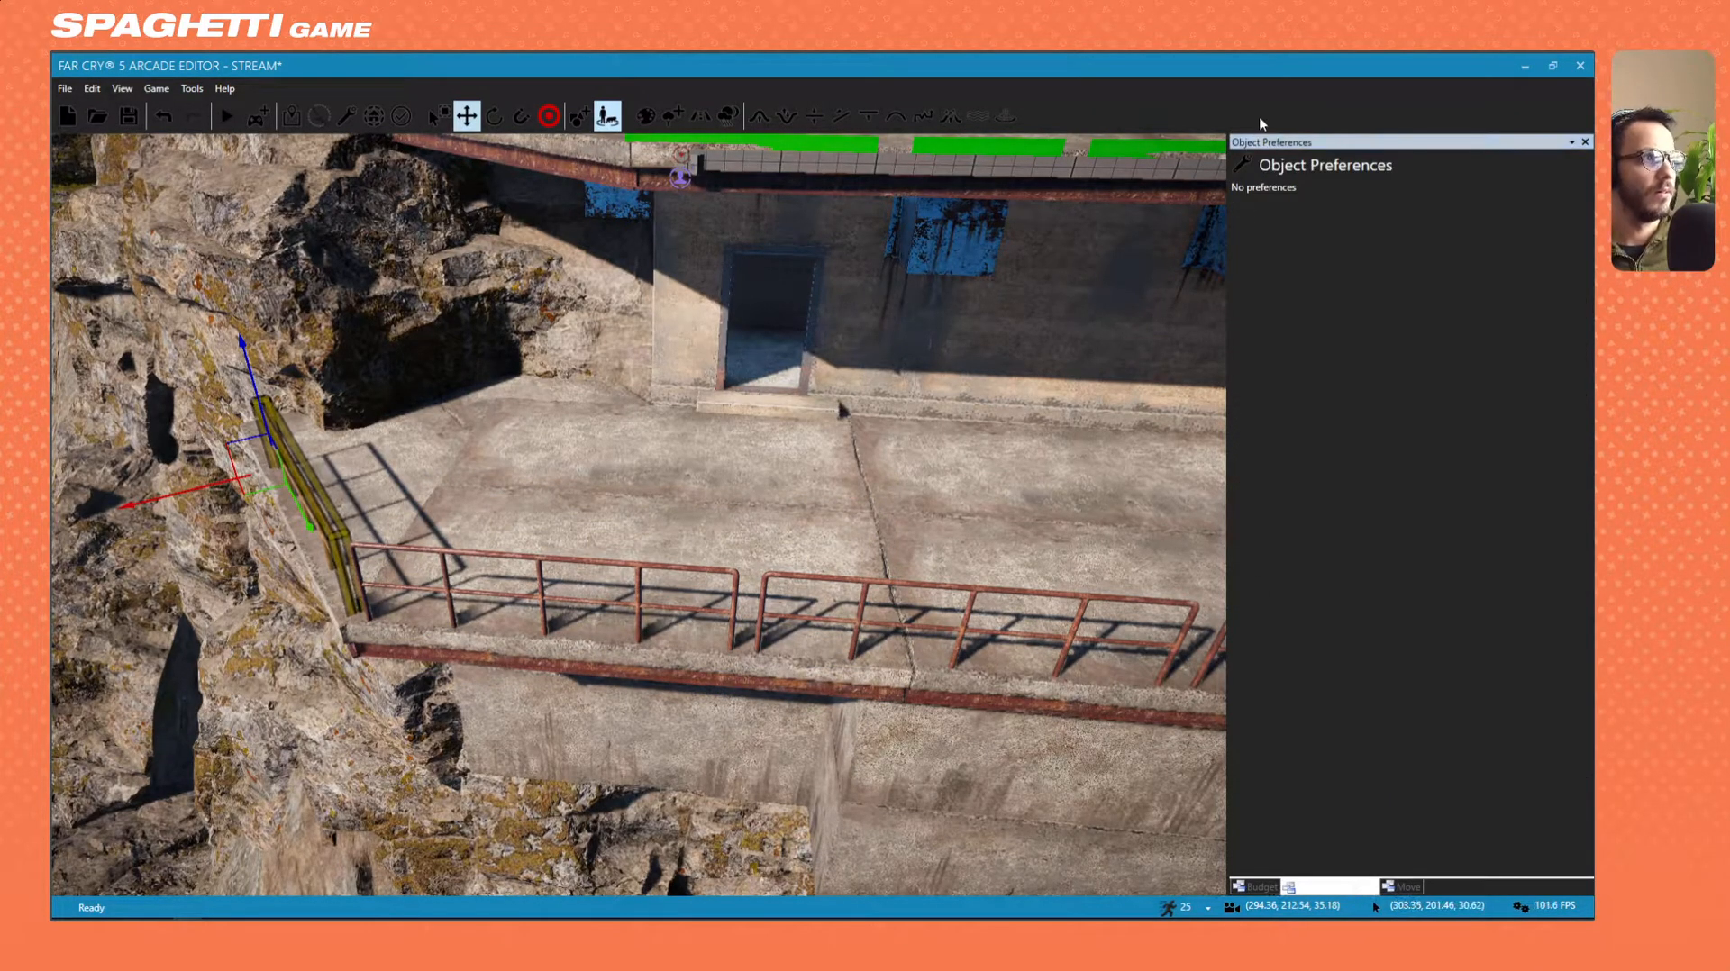
key(a)
right_drag(599, 471, 554, 459)
key(s)
key(d)
key(s)
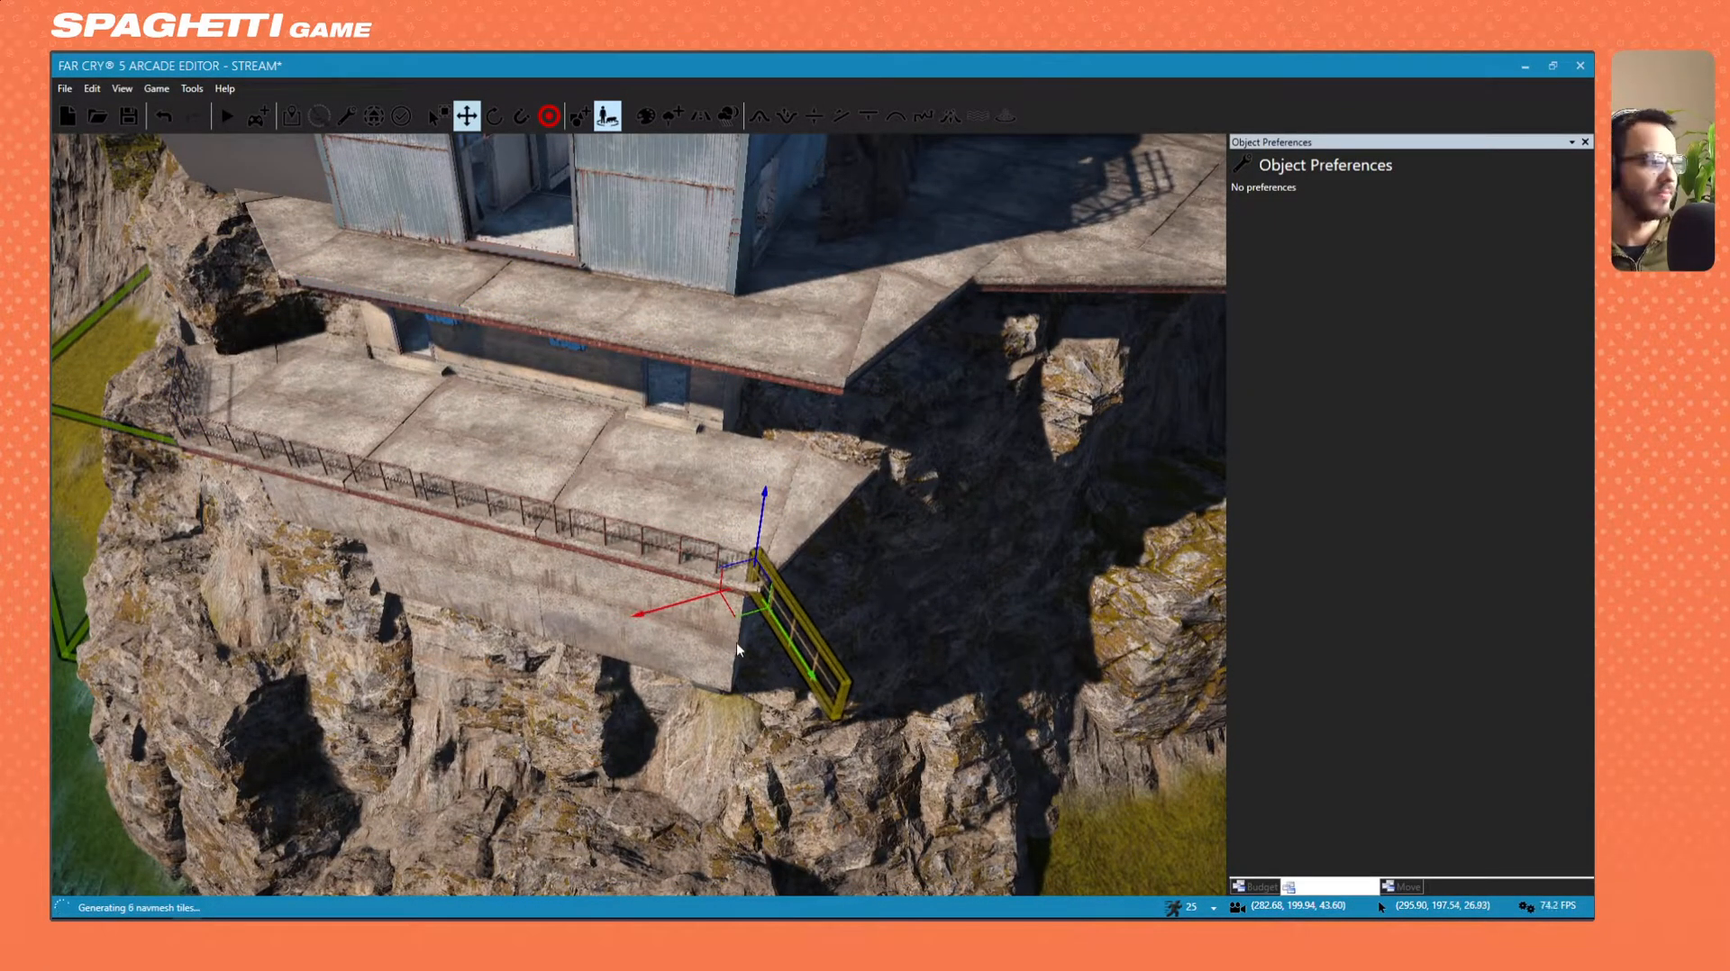
right_drag(702, 588, 726, 597)
key(w)
key(d)
Rotate the copied Railing Long at the opposite corner so it runs along the outer edge of the angled slab.
click(585, 117)
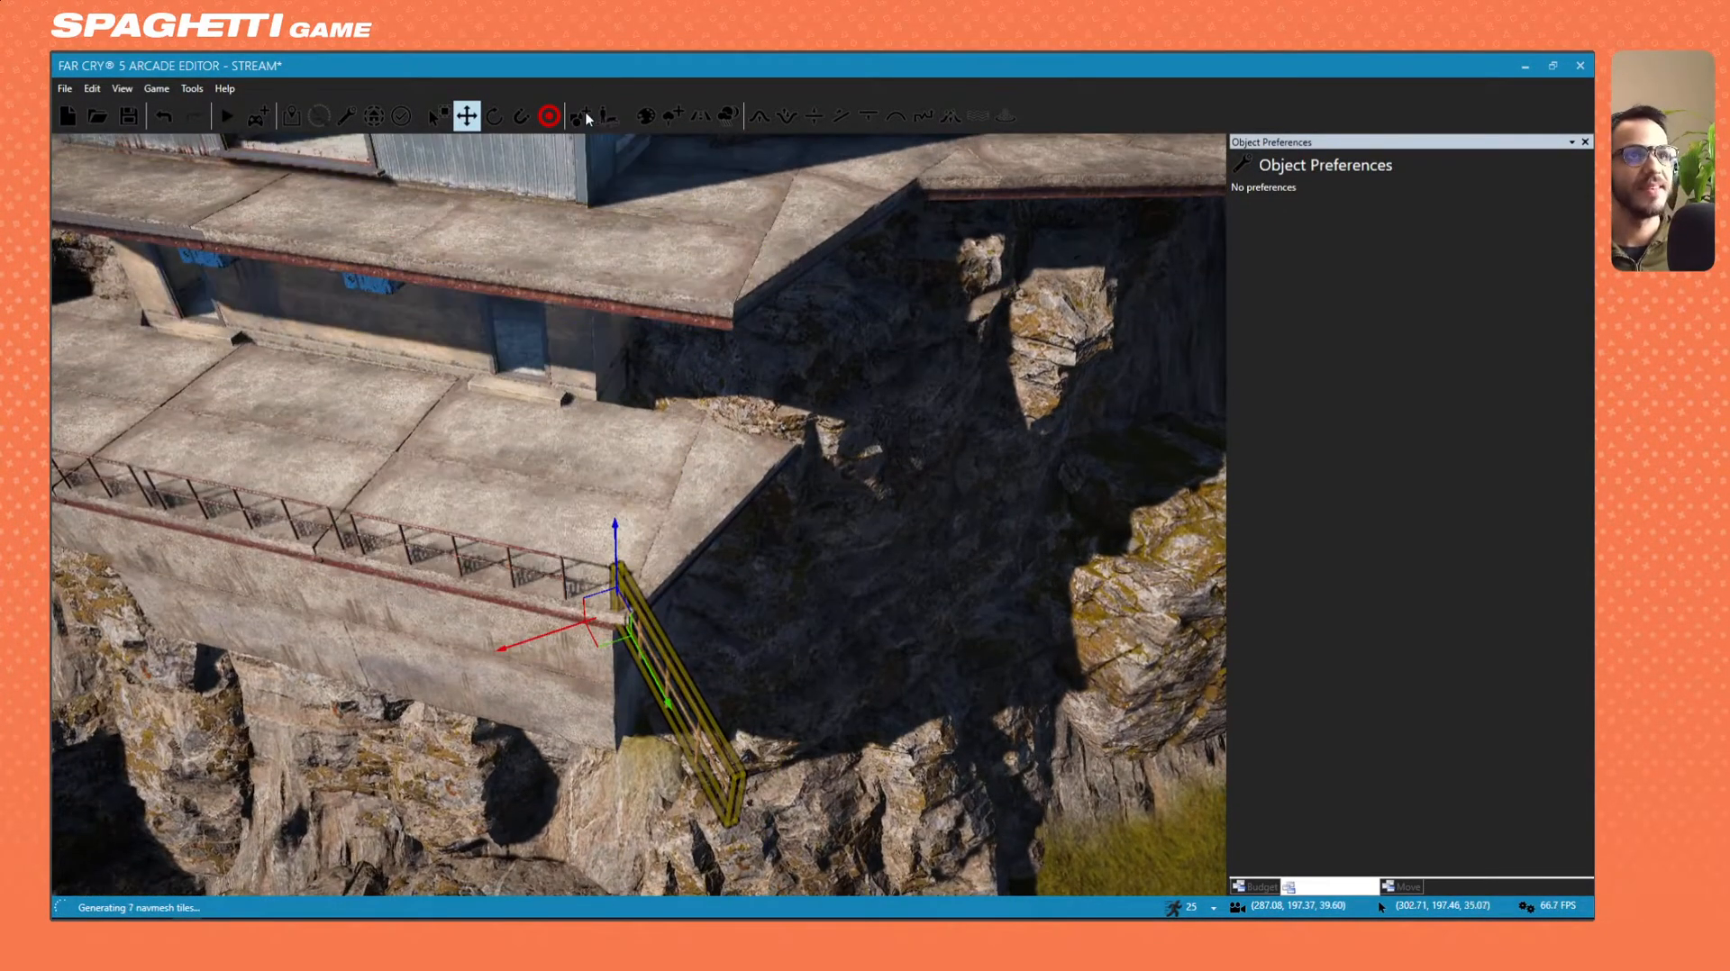
click(501, 120)
click(587, 712)
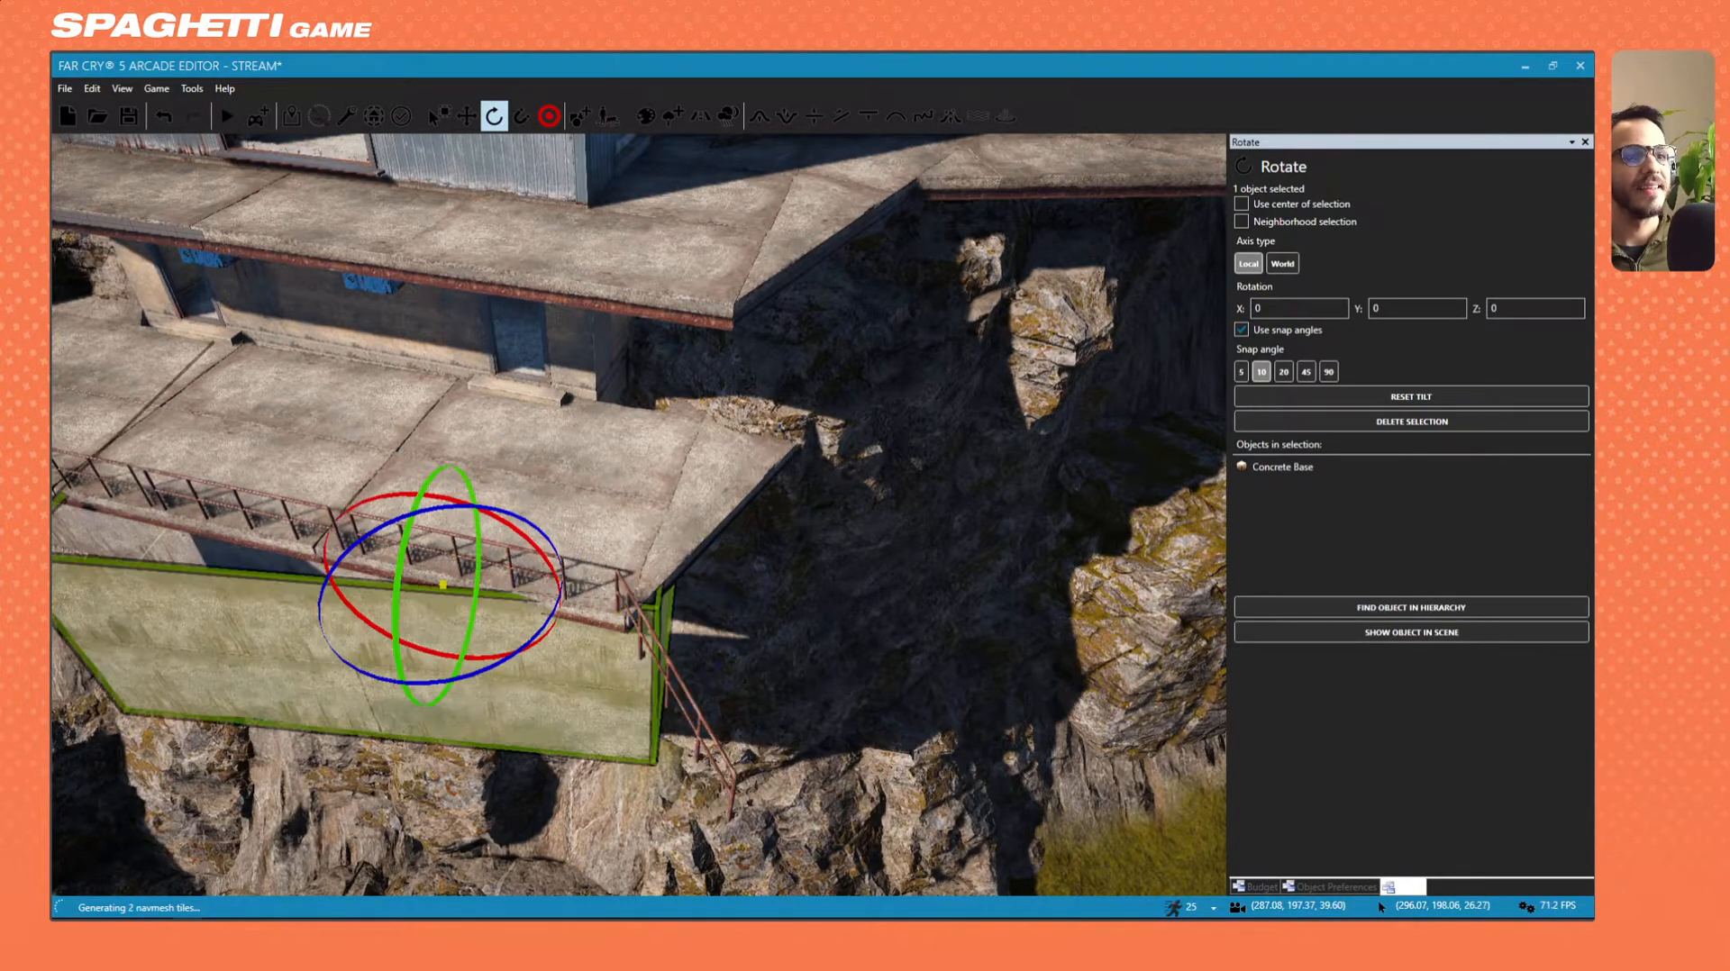
click(672, 666)
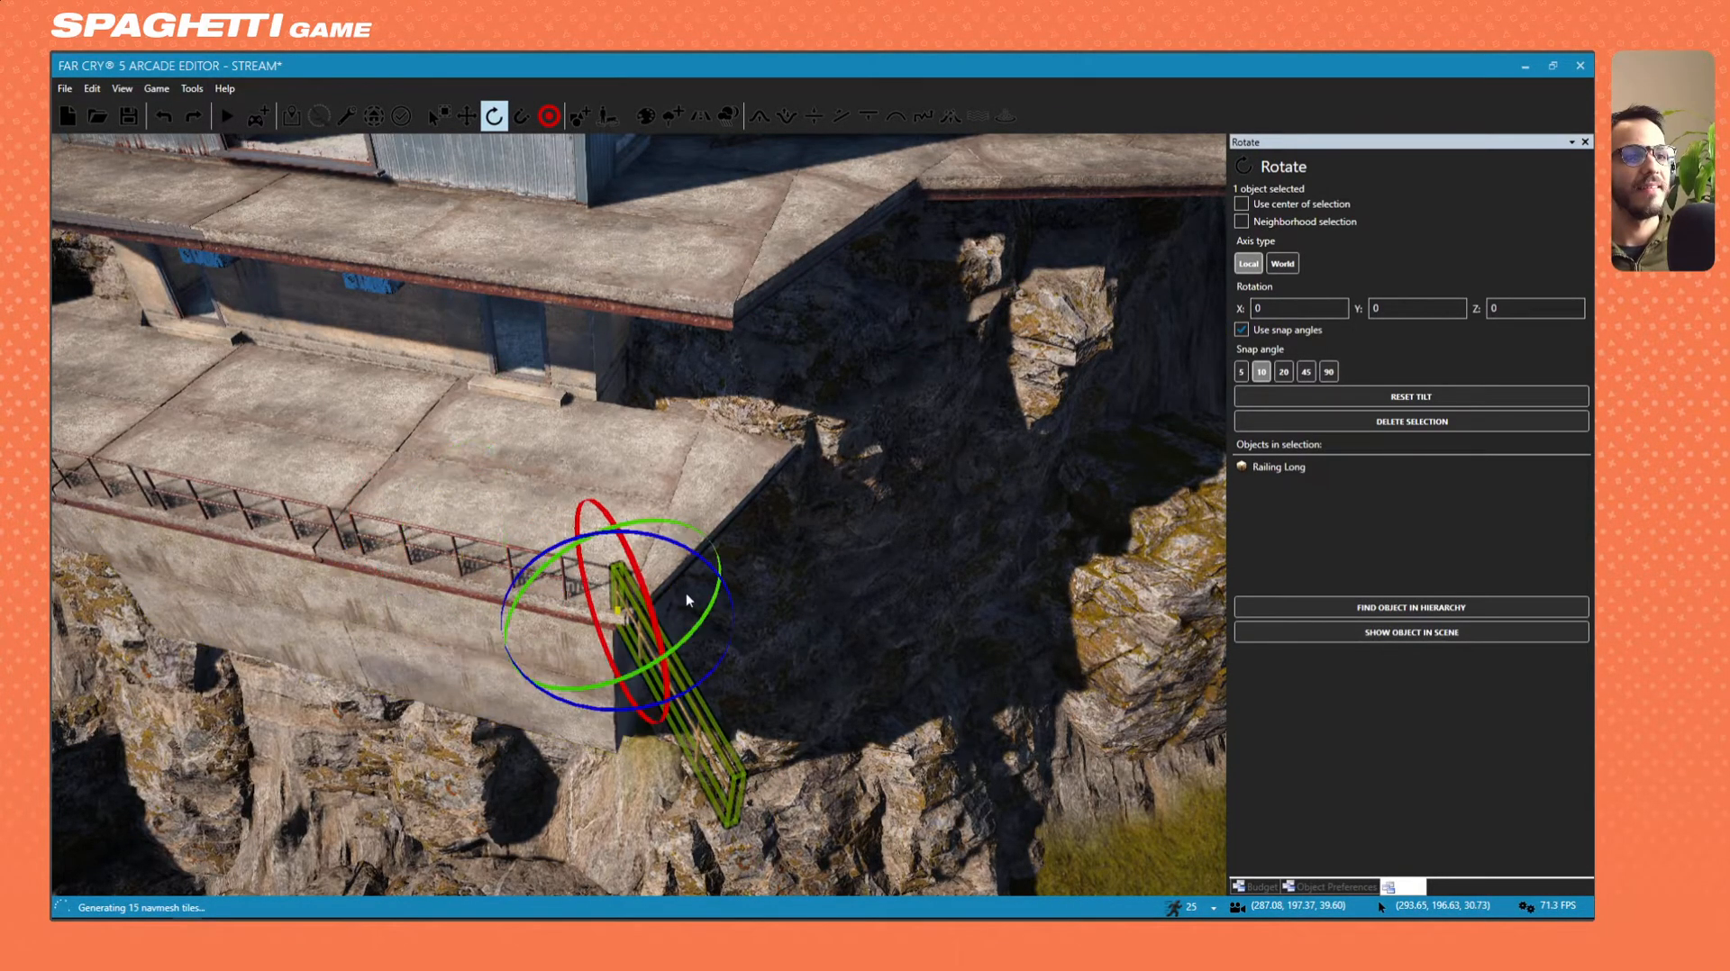
right_drag(685, 592, 667, 664)
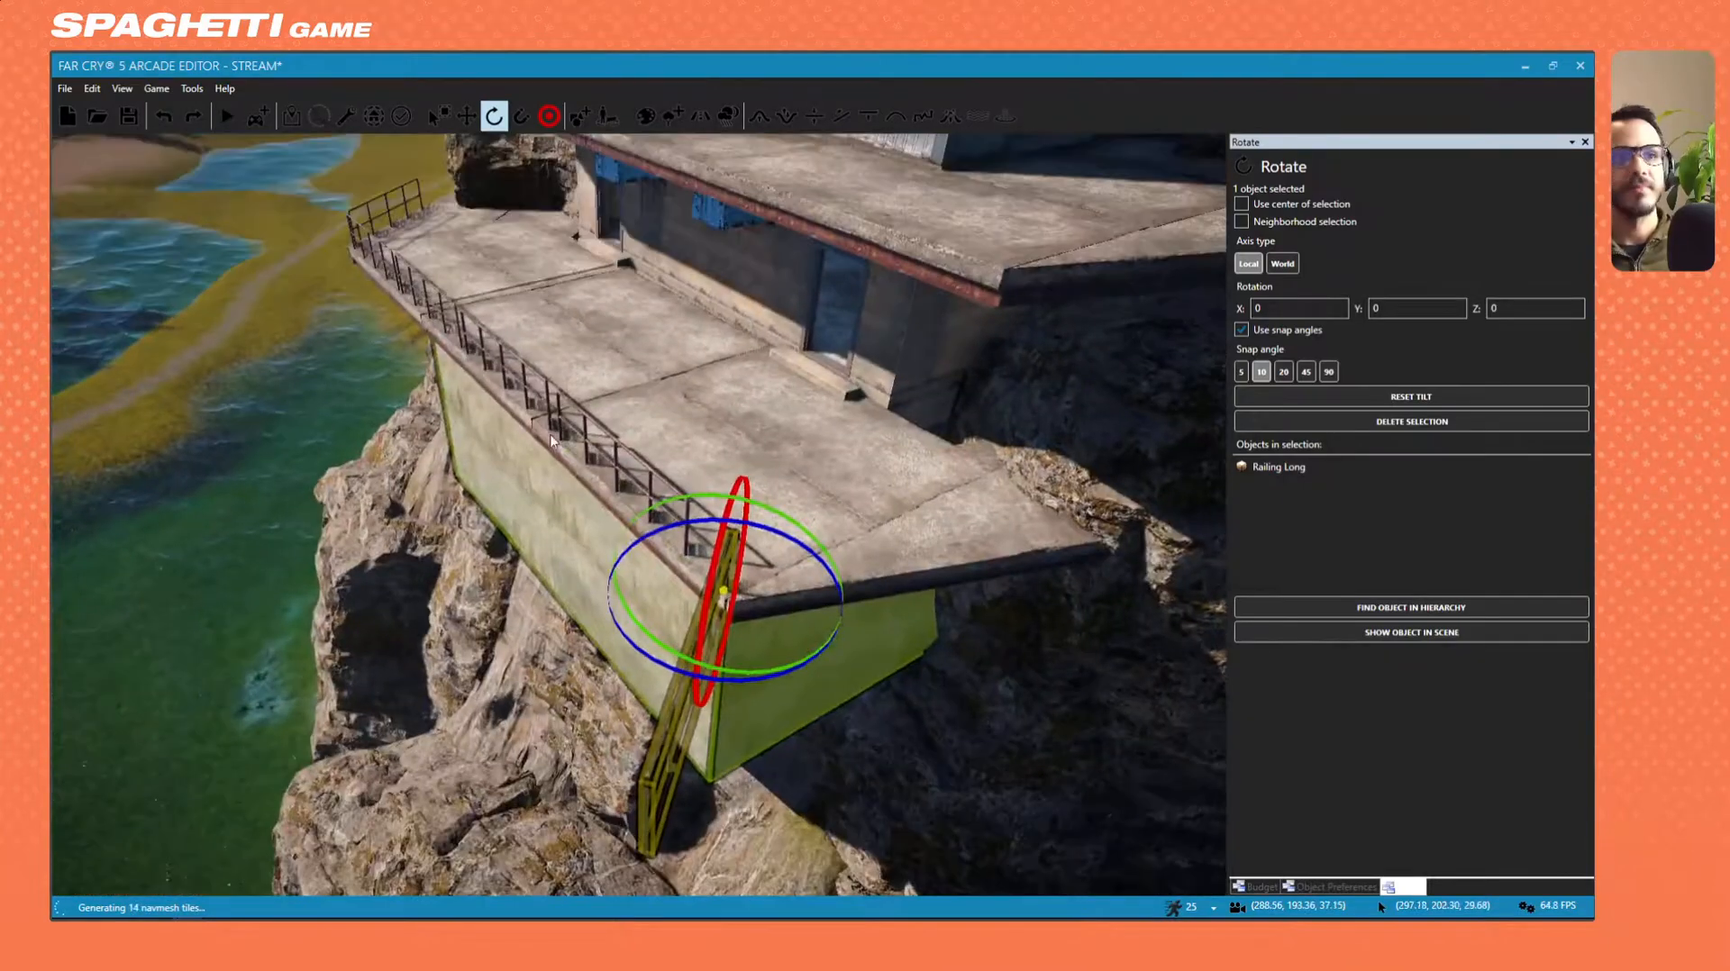
click(689, 659)
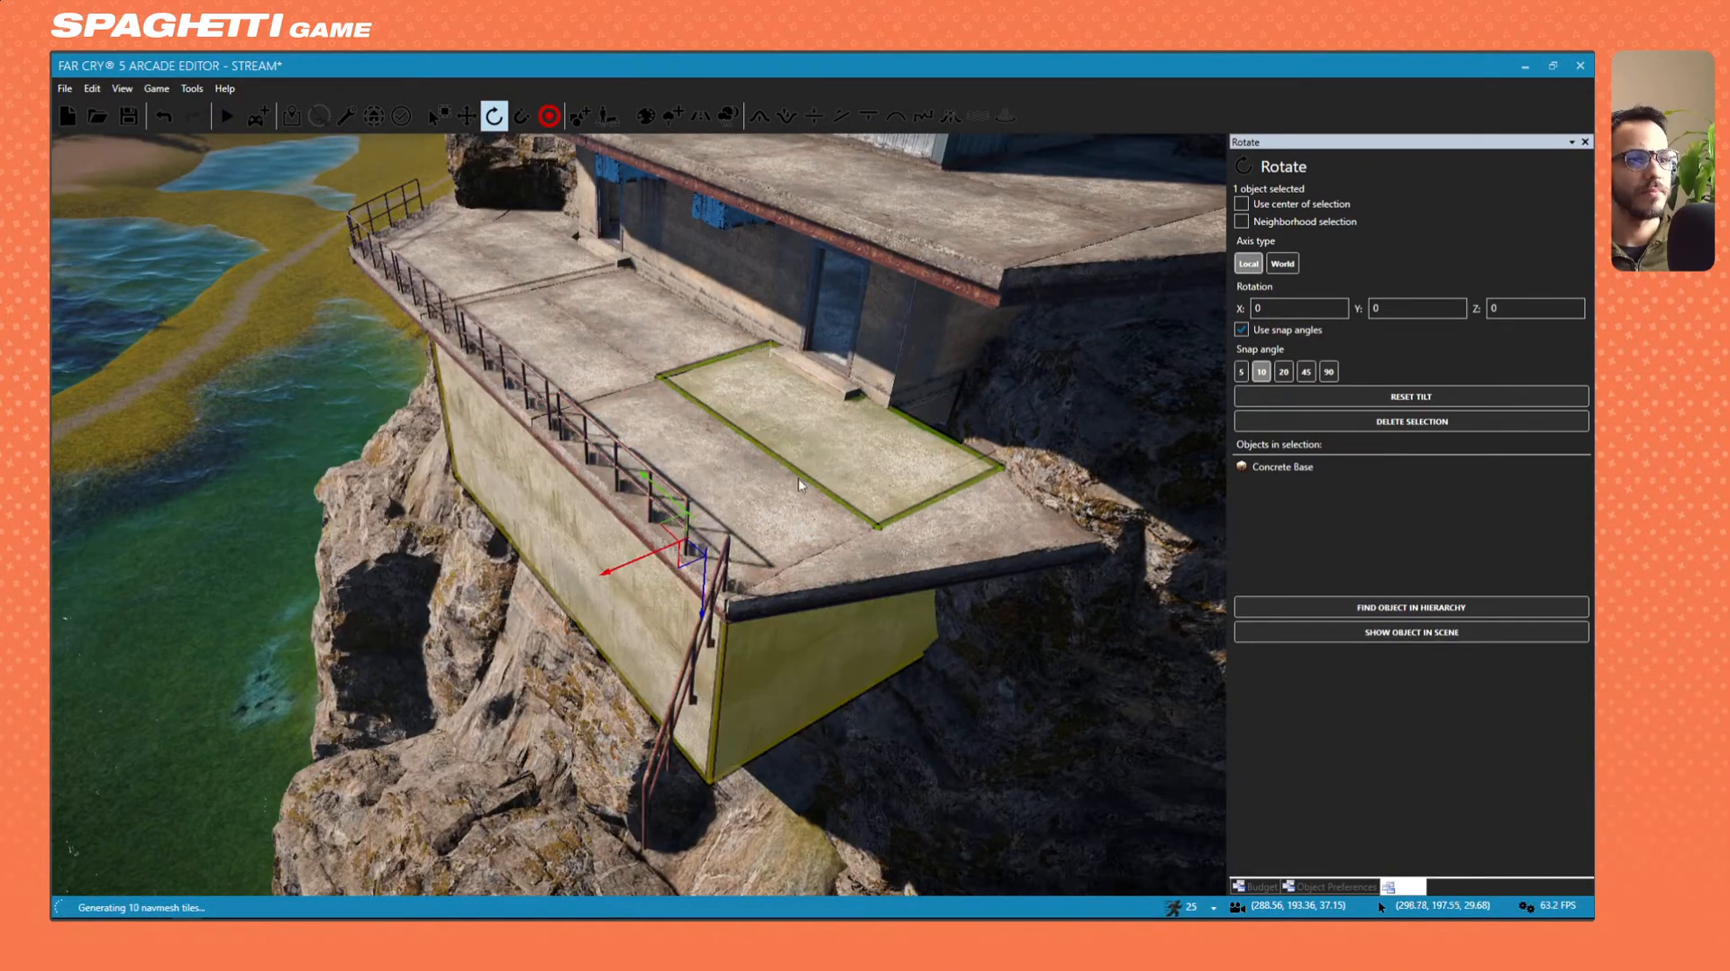
click(693, 650)
right_drag(694, 649, 451, 464)
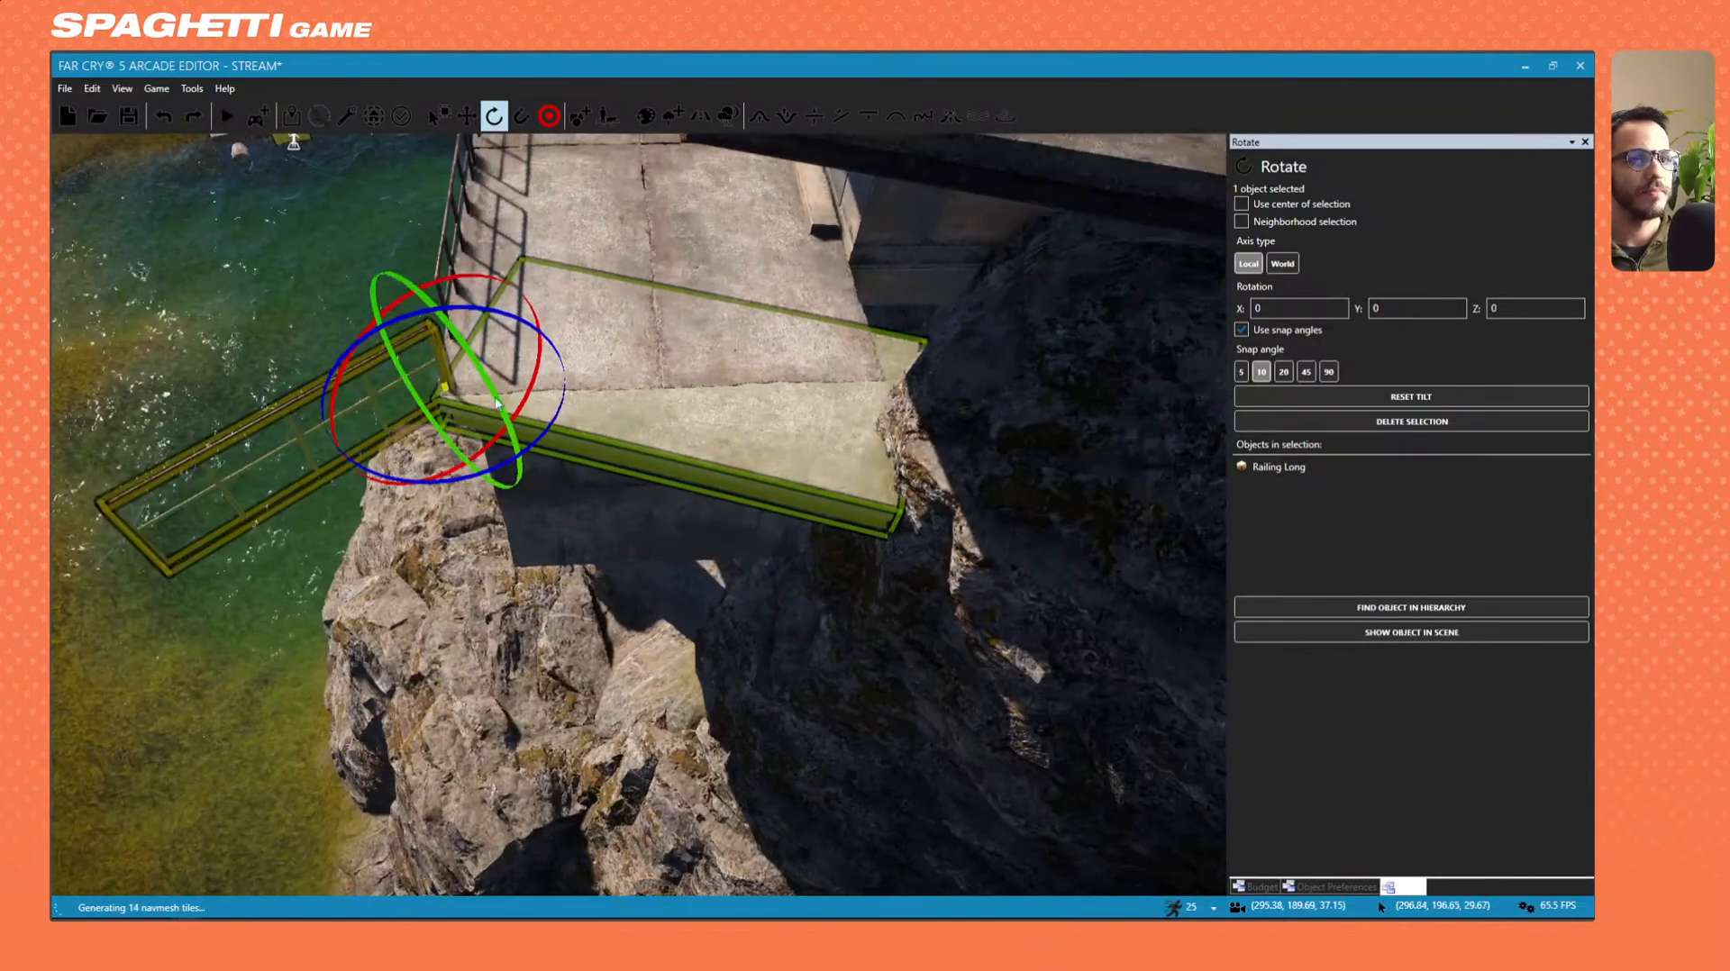
drag(379, 467, 556, 419)
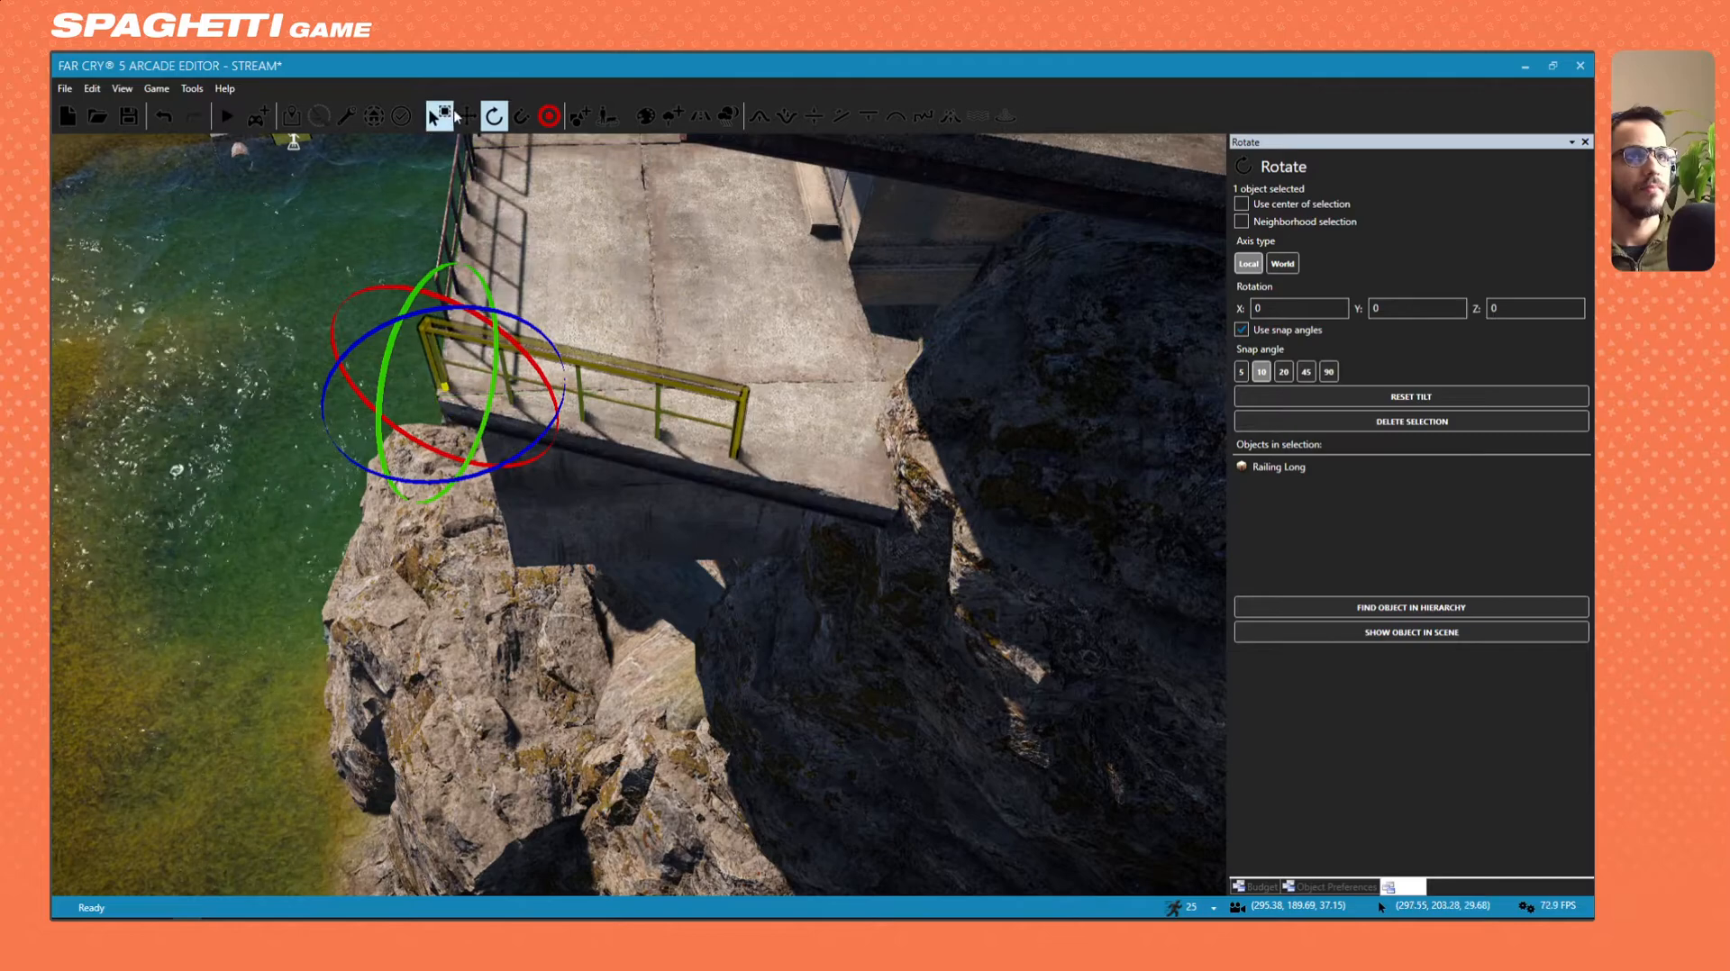
Copy the rotated Railing Long along the outer edge of the angled slab, end to end with the first piece.
click(465, 115)
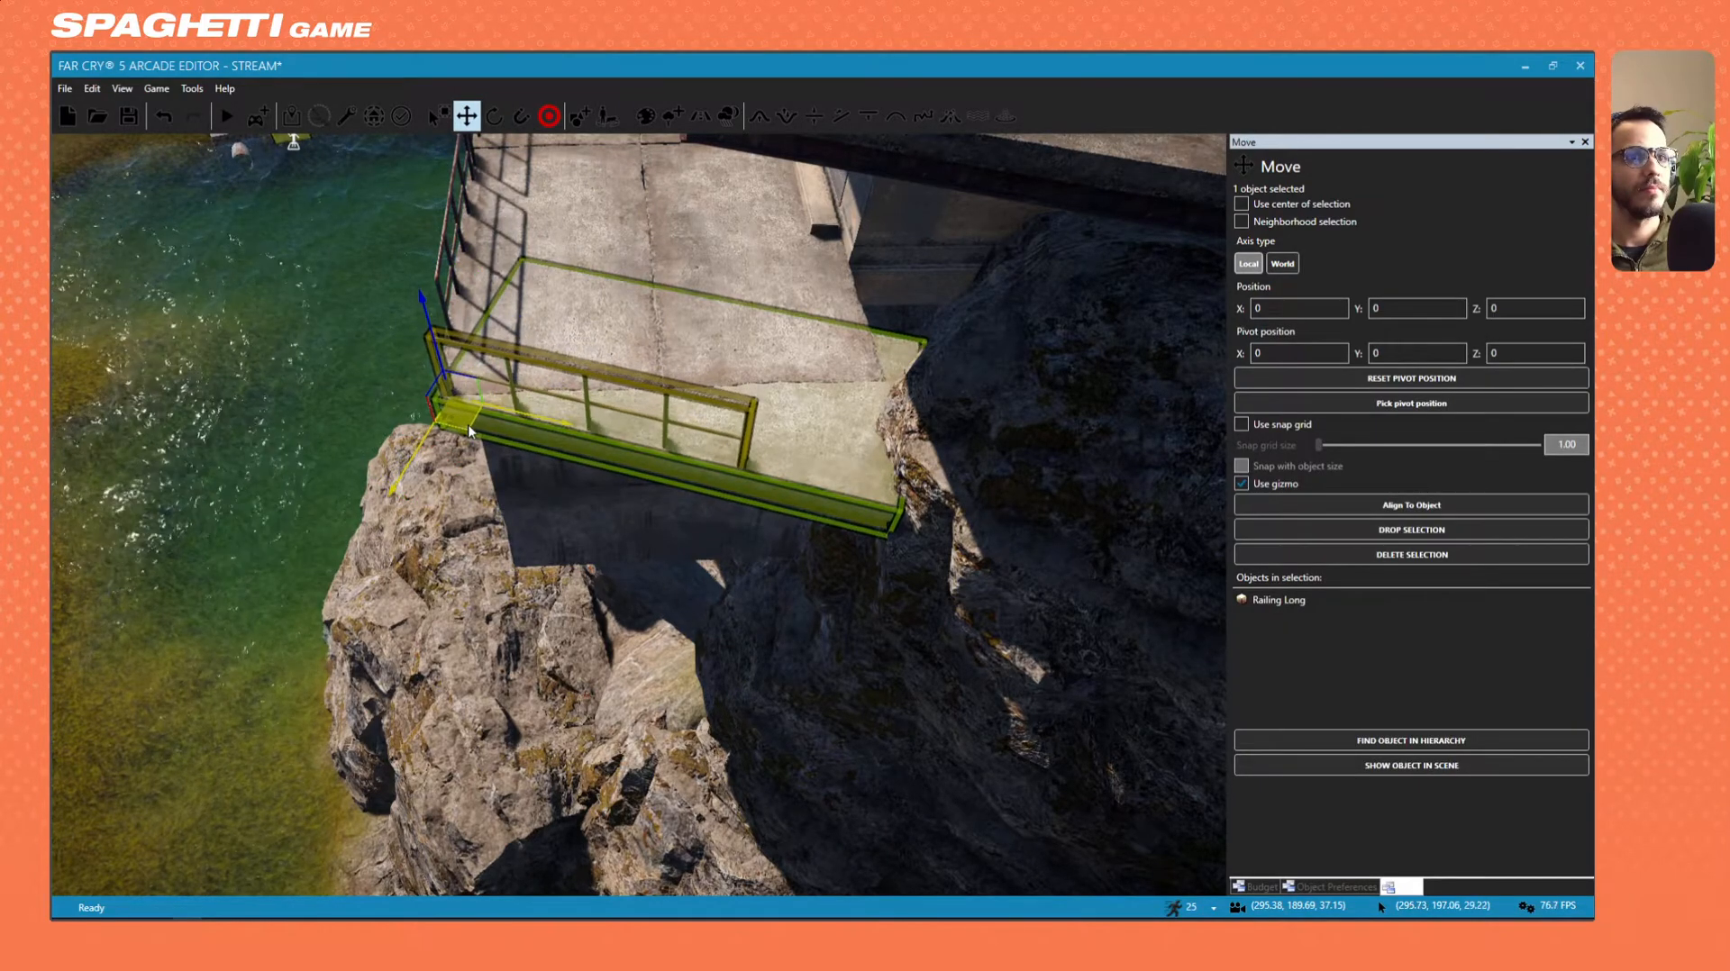
drag(468, 425, 817, 495)
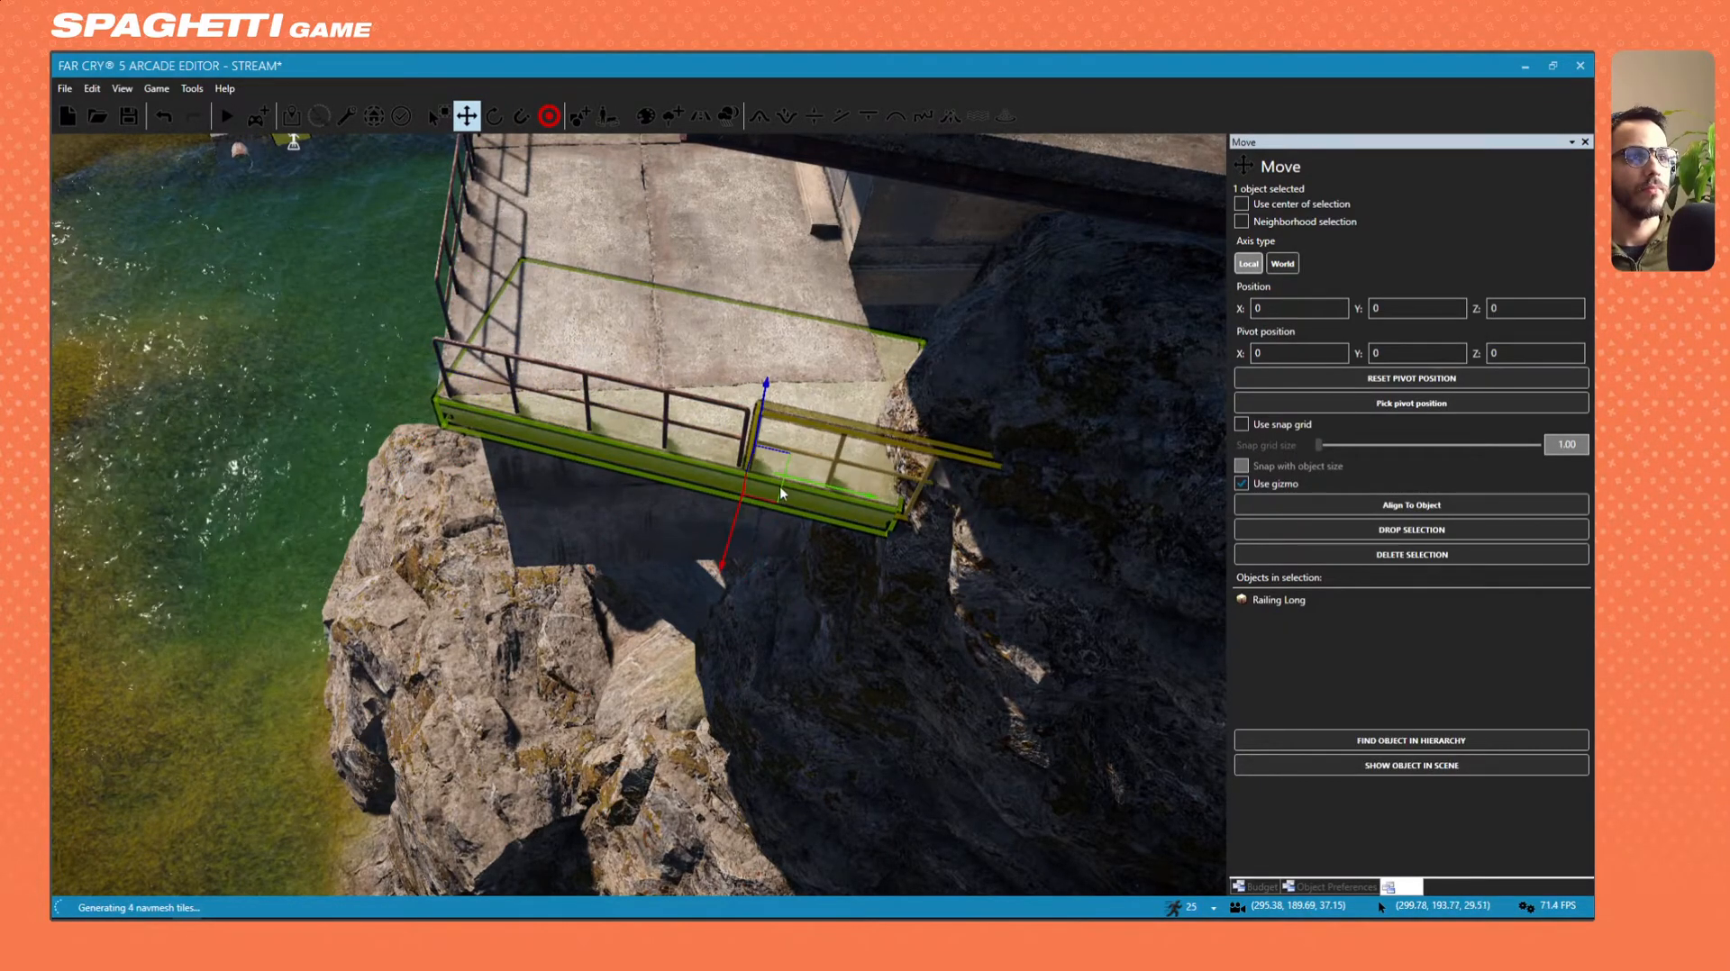
right_drag(782, 494, 505, 424)
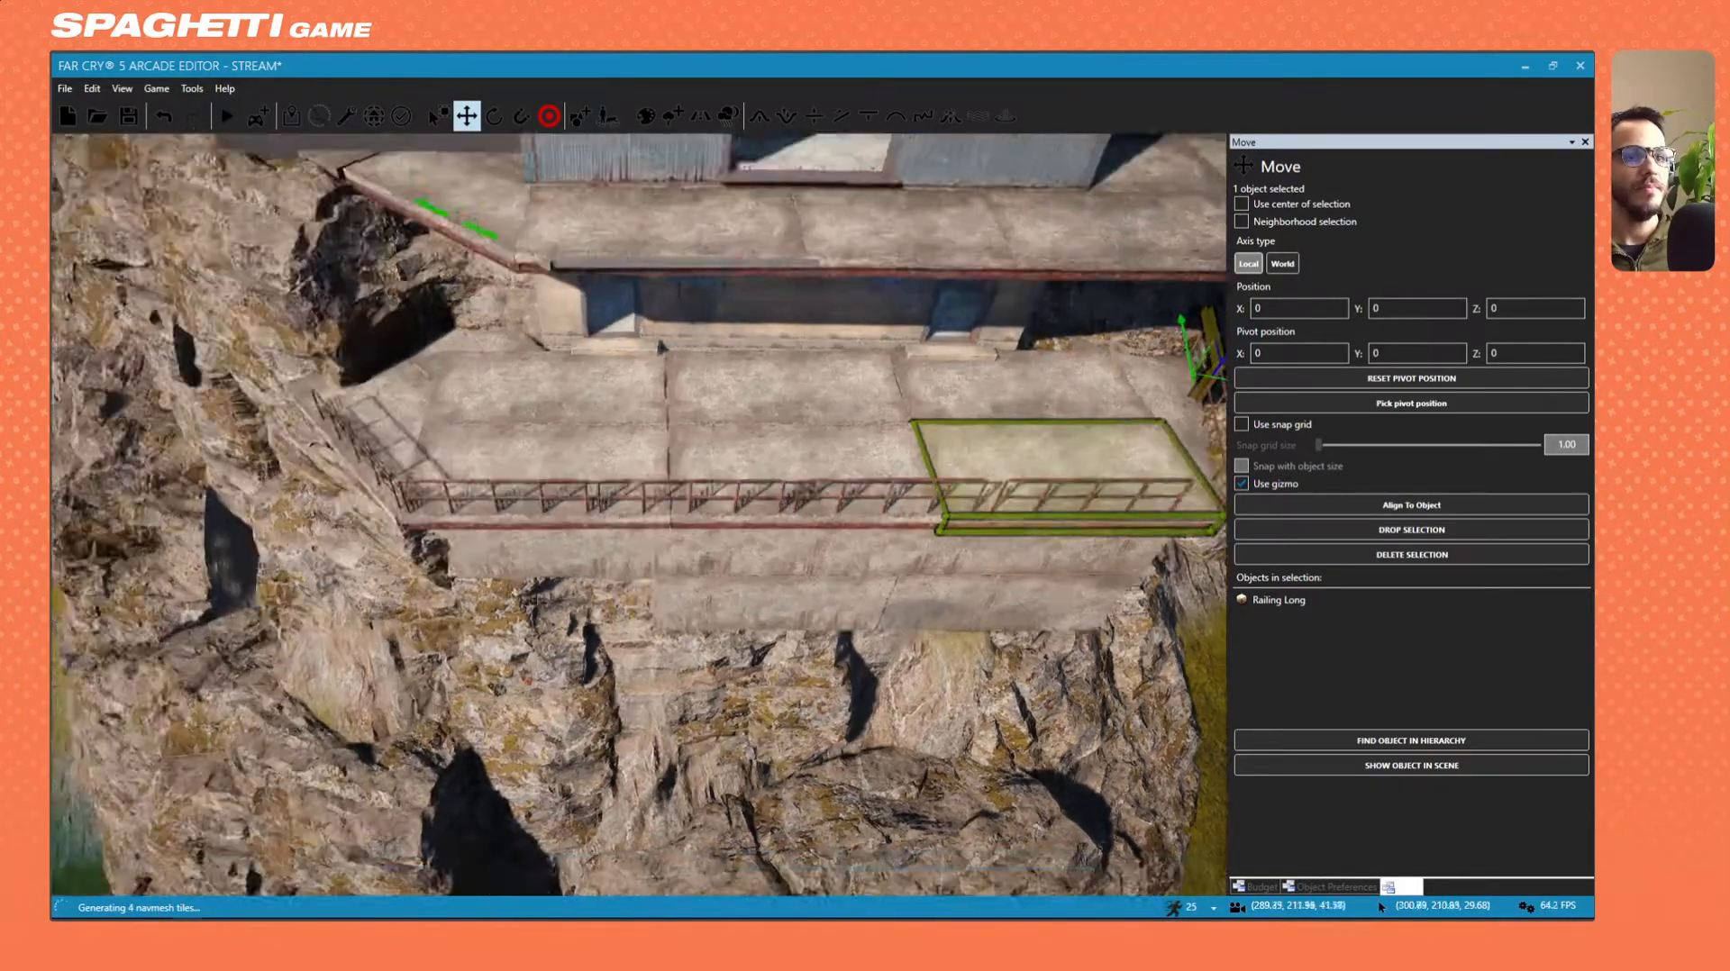
Copy the angled end railing beside the opposite rock wall so the railing continues along the slab edge toward the rock.
right_drag(720, 486, 654, 541)
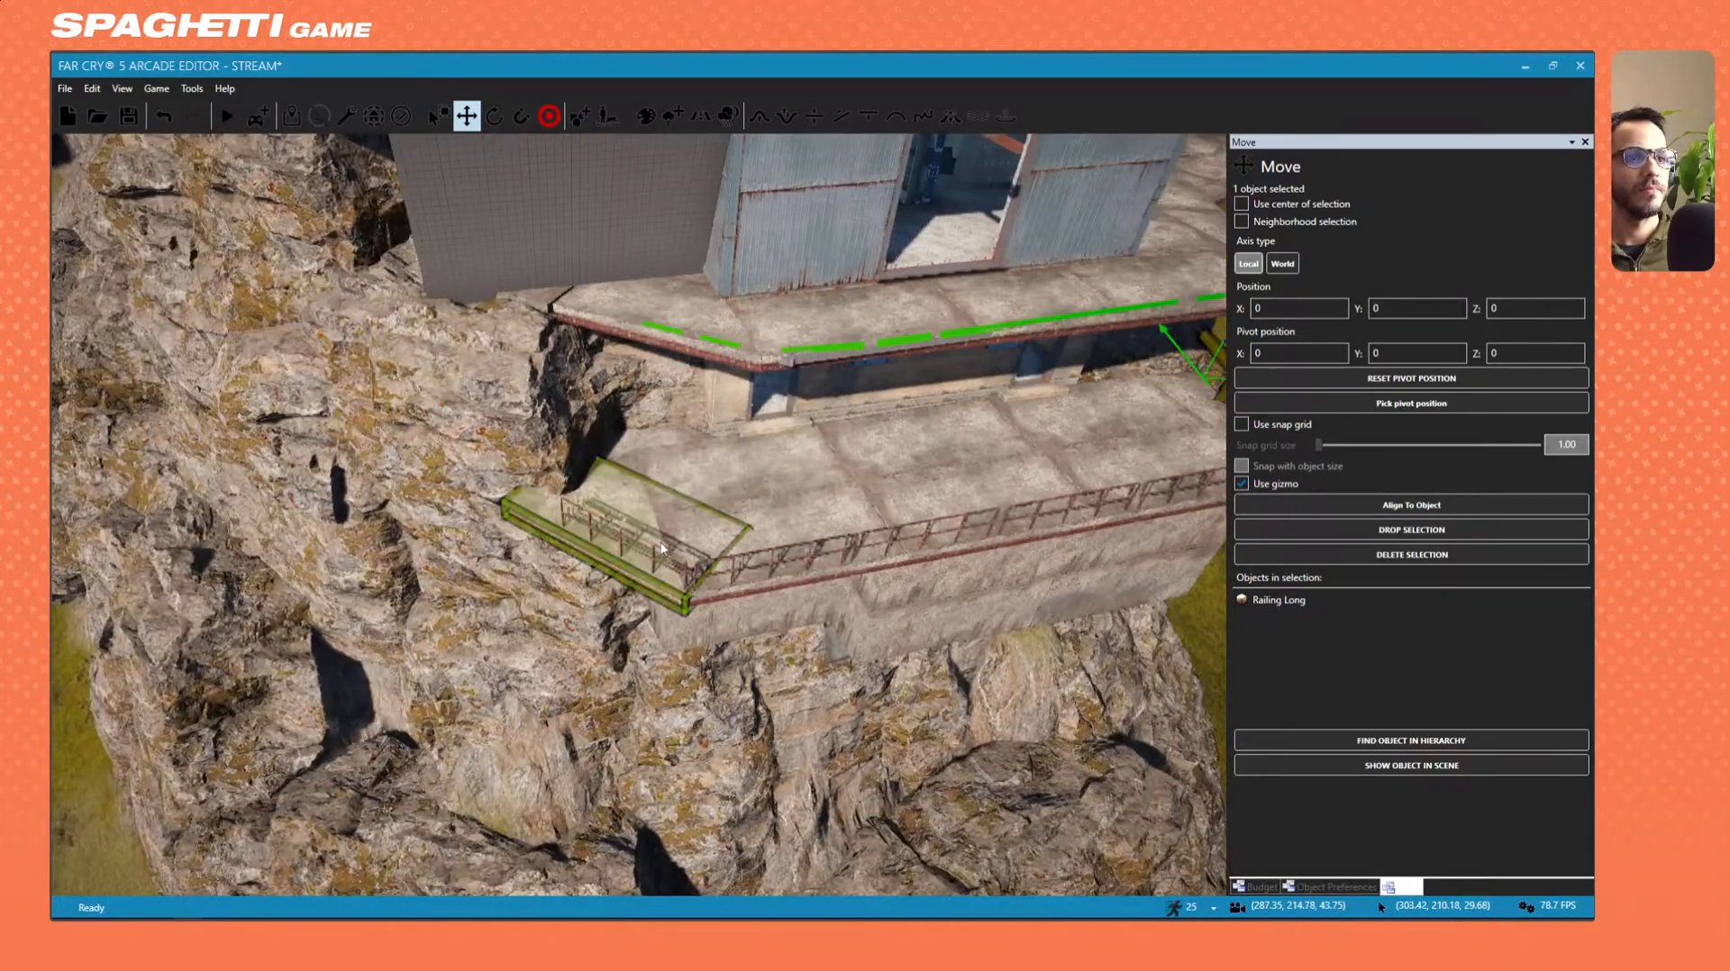
click(661, 551)
click(662, 547)
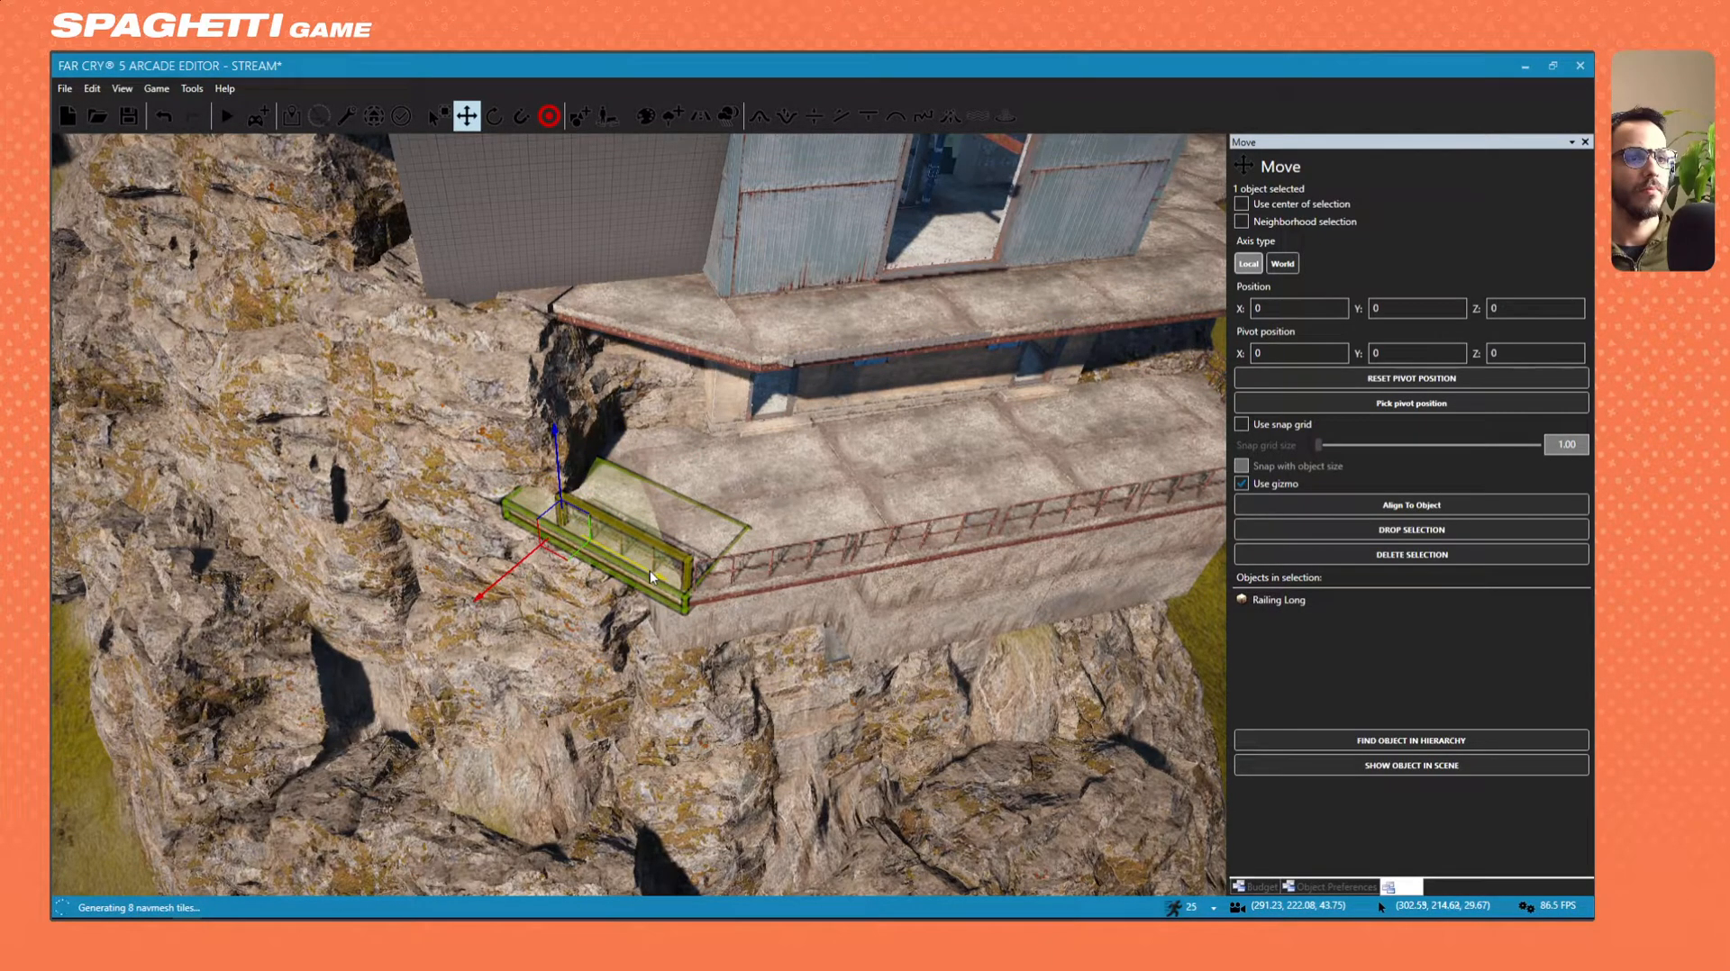
shift+drag(640, 552, 515, 497)
Select the four Railing Long pieces on the lower platform's front edge and copy them toward the upper platform.
key(d)
right_drag(834, 505, 770, 491)
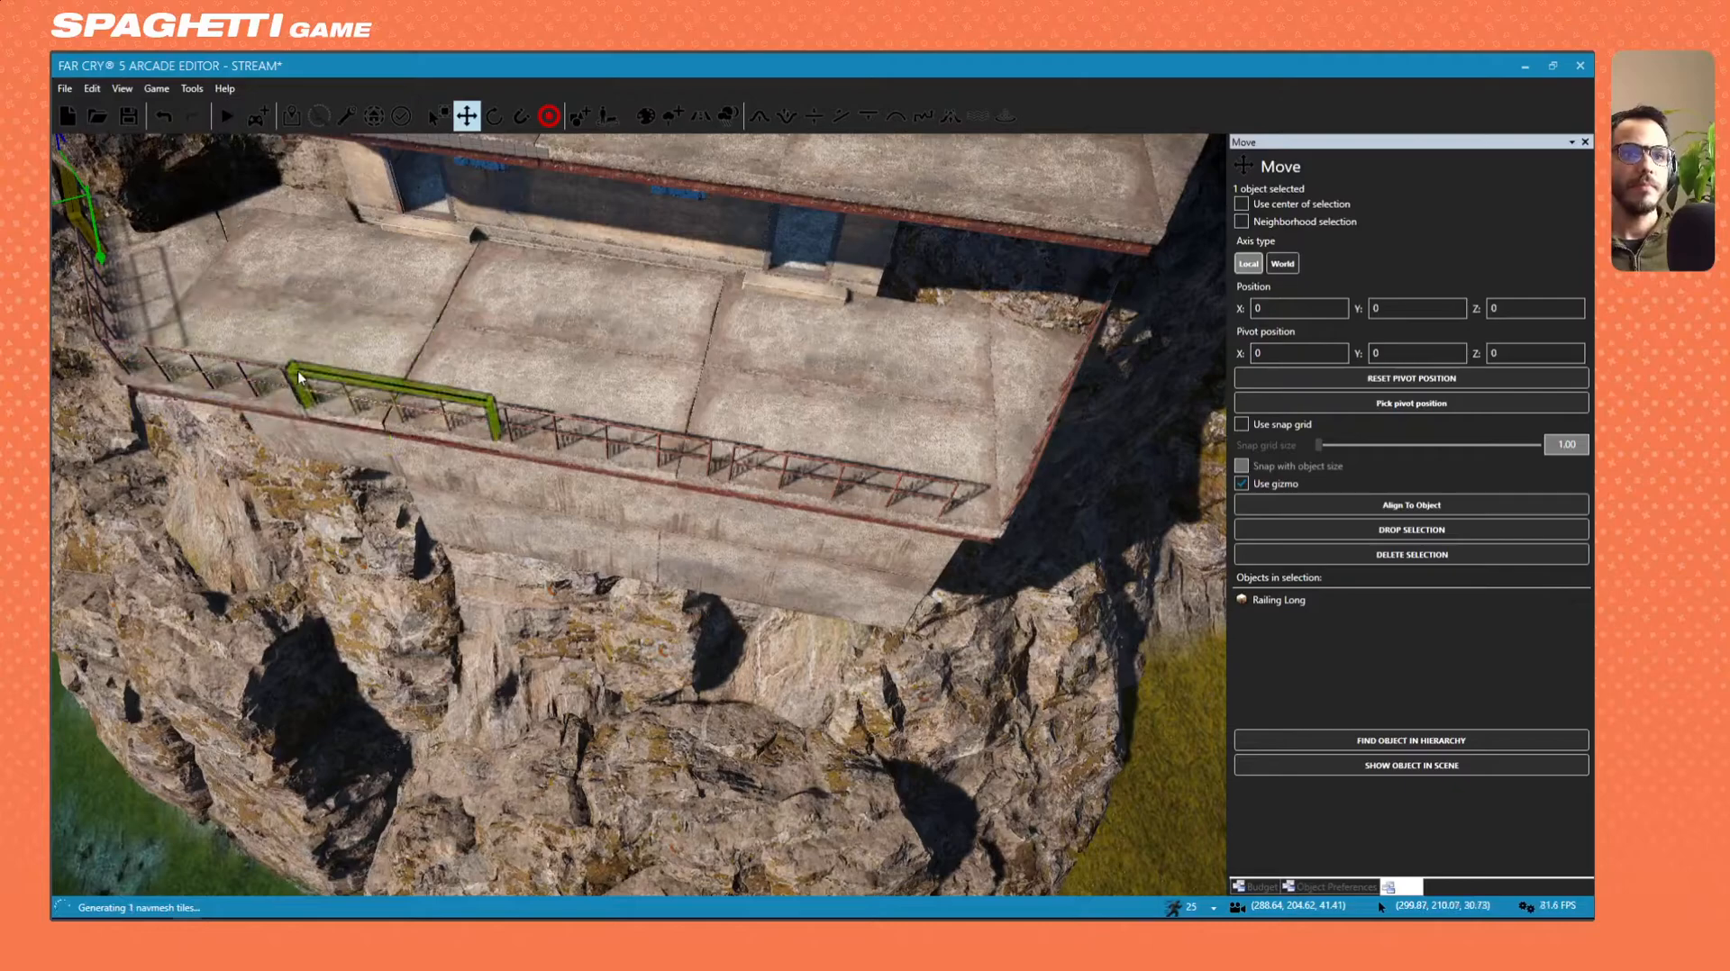
ctrl+click(572, 418)
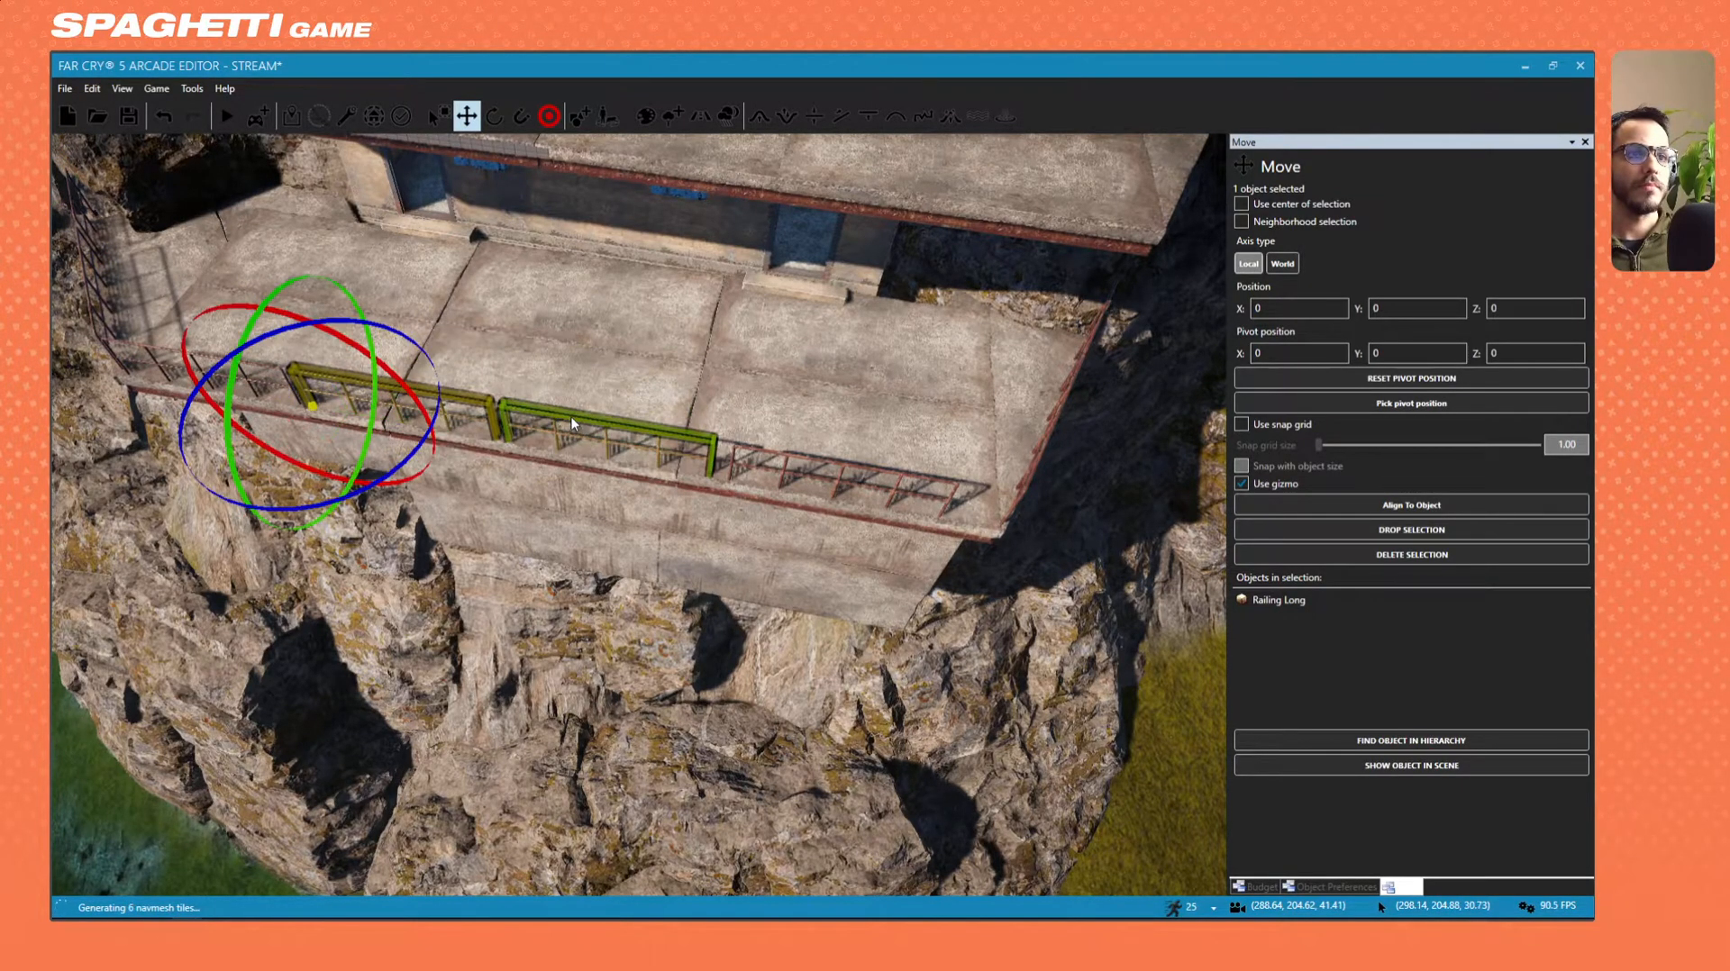
ctrl+click(806, 462)
key(a)
right_drag(807, 461, 842, 446)
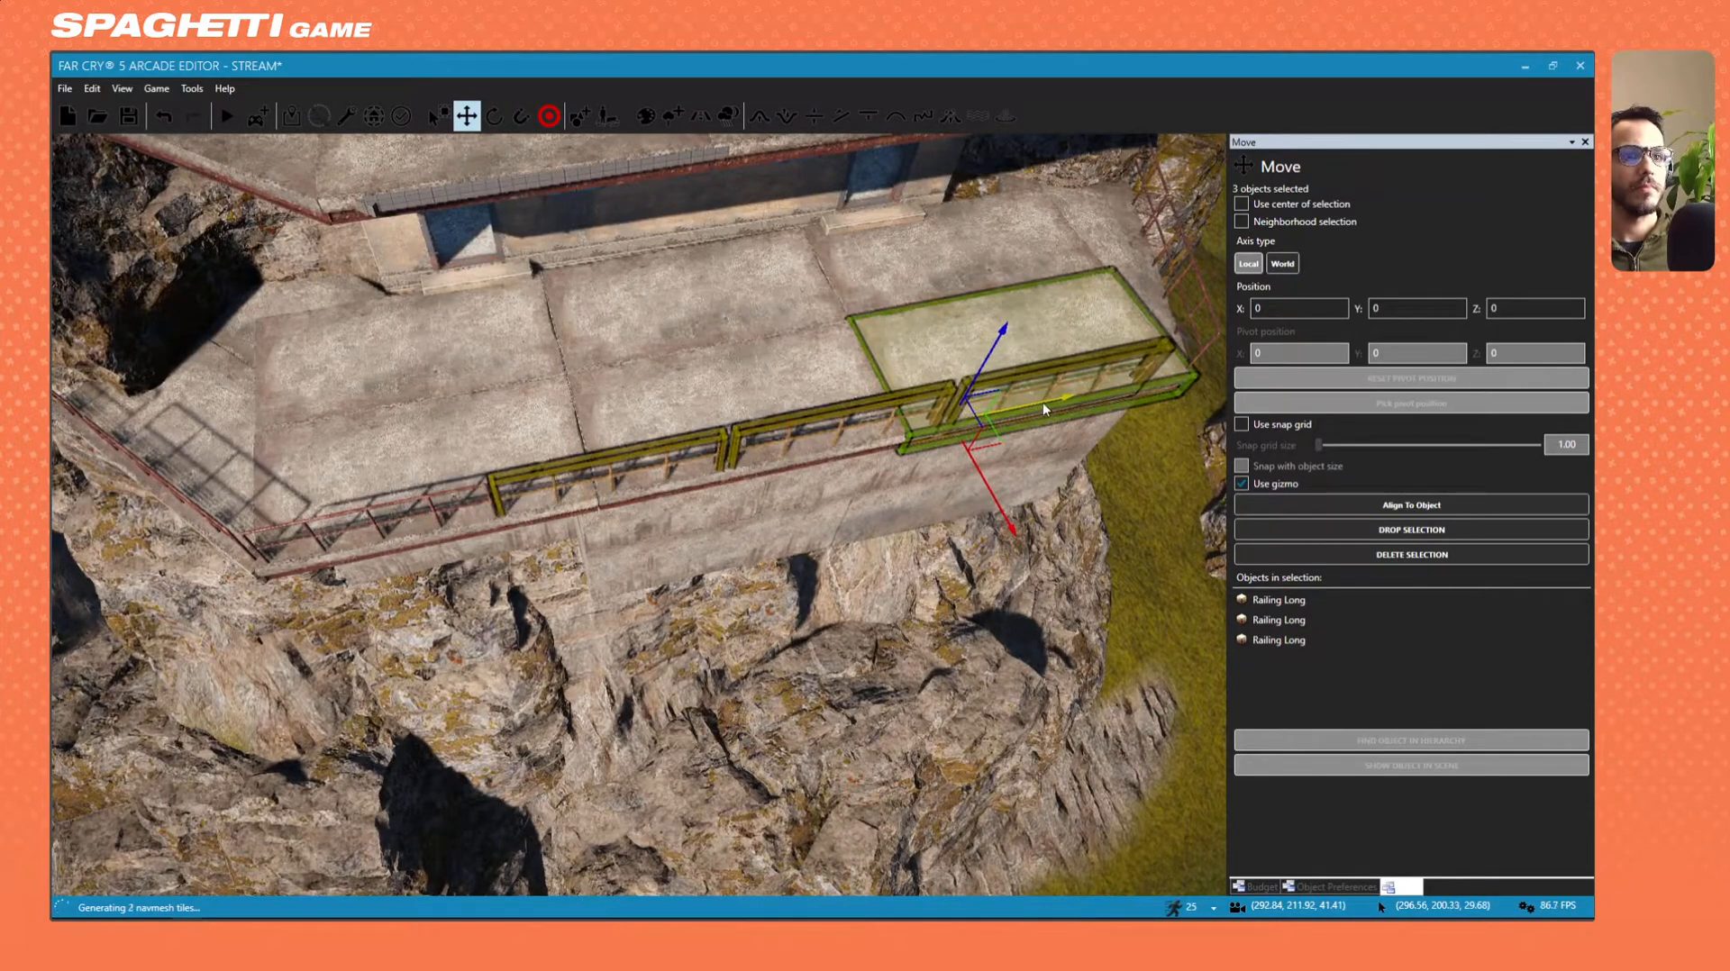
ctrl+click(467, 494)
key(s)
right_drag(679, 489, 747, 477)
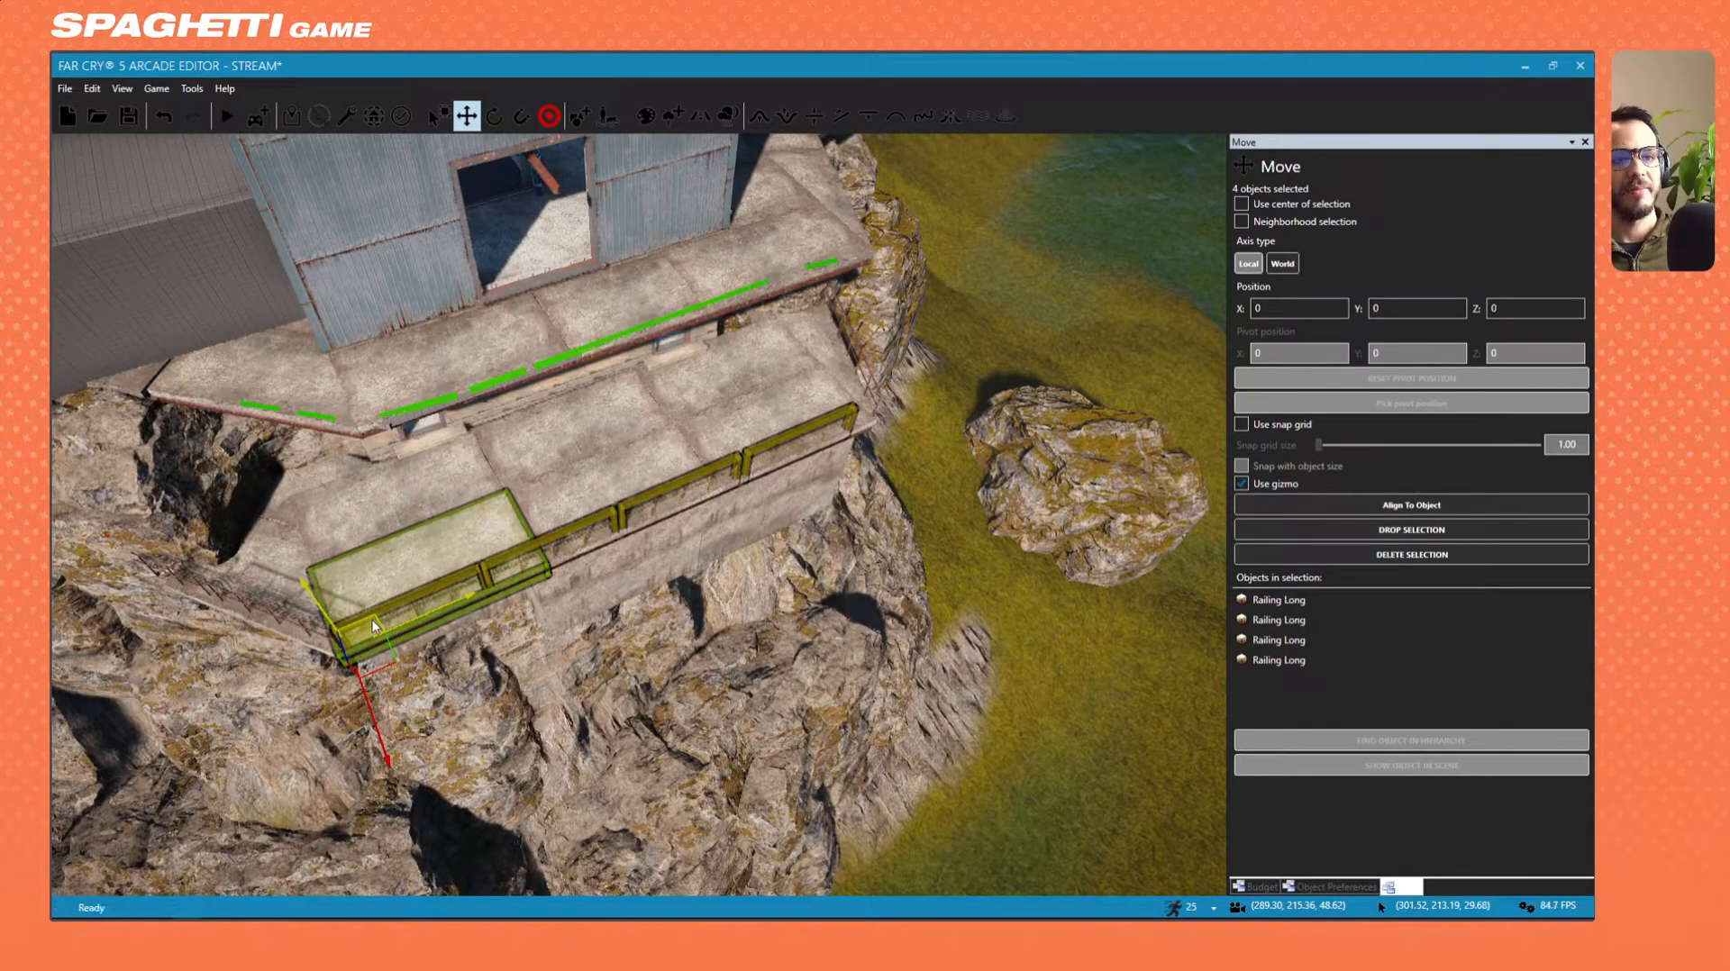
drag(374, 625, 397, 463)
Raise the four copied railings to the upper platform's floor and shift them onto its front edge.
key(w)
right_drag(396, 463, 449, 442)
drag(395, 520, 418, 407)
key(d)
right_drag(418, 407, 554, 391)
drag(461, 327, 434, 324)
Try to rotate the four copied railings slightly with snap angles turned off, then undo the last rotation.
right_drag(434, 323, 514, 315)
key(a)
key(s)
key(a)
key(w)
key(a)
right_drag(550, 576, 504, 360)
key(s)
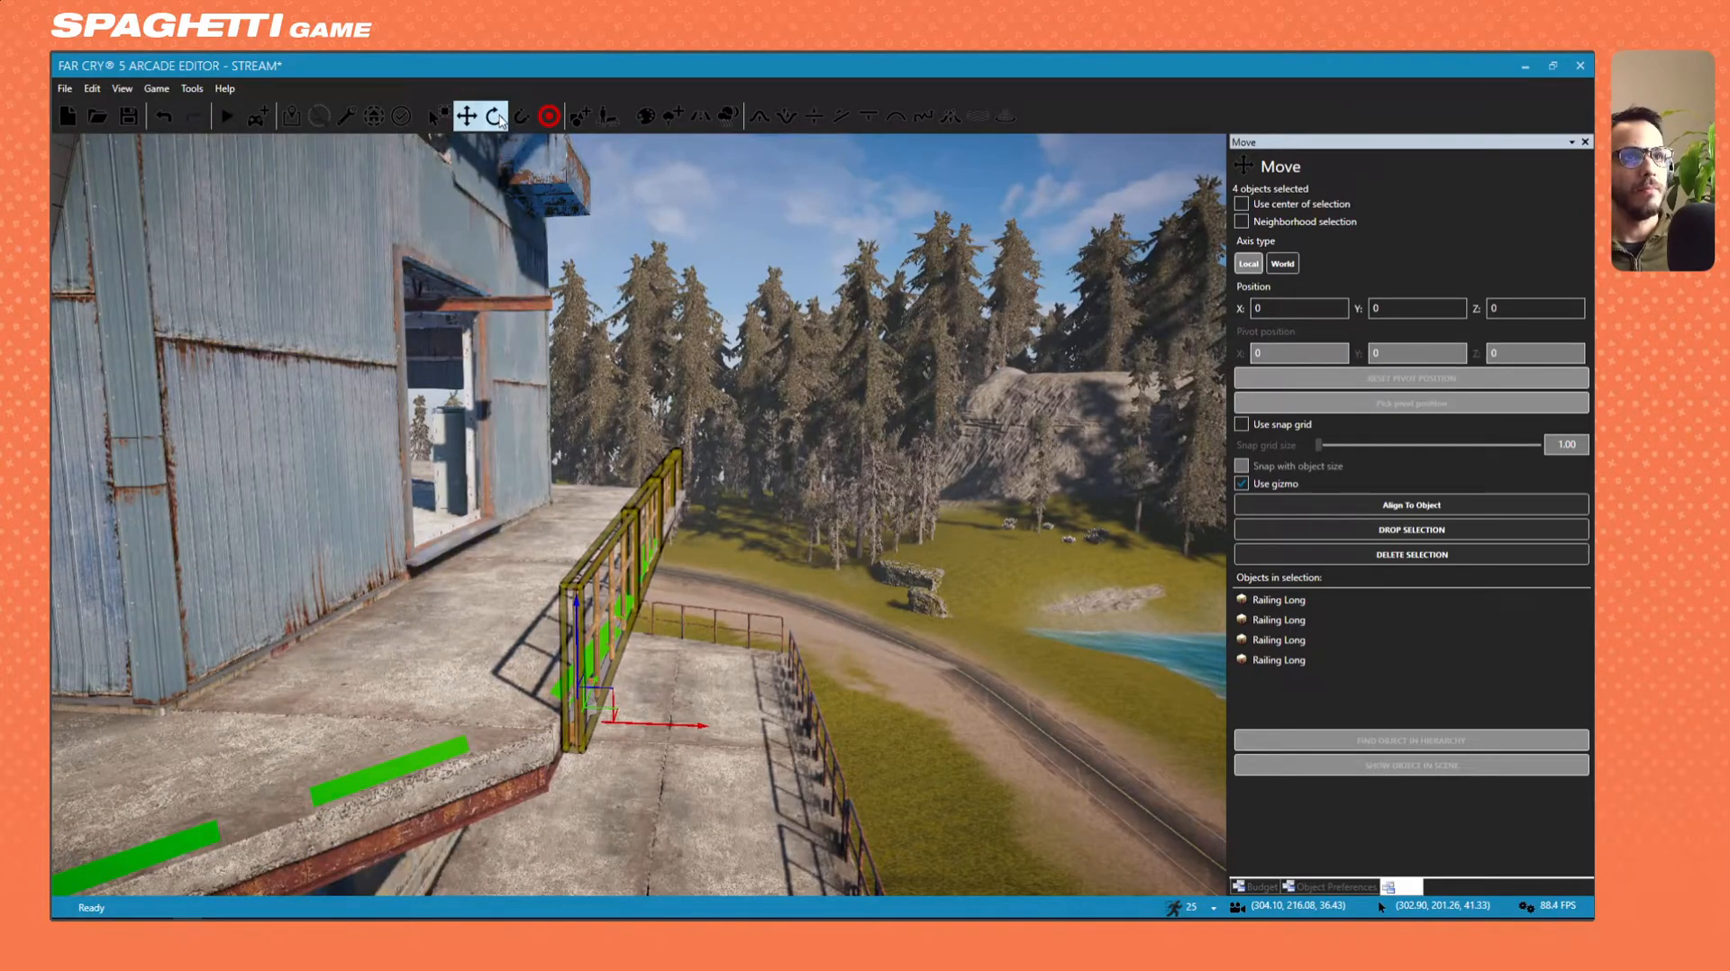
click(494, 117)
right_drag(694, 753, 656, 750)
key(w)
mouse_move(638, 762)
mouse_down()
mouse_move(702, 758)
mouse_move(659, 759)
mouse_up()
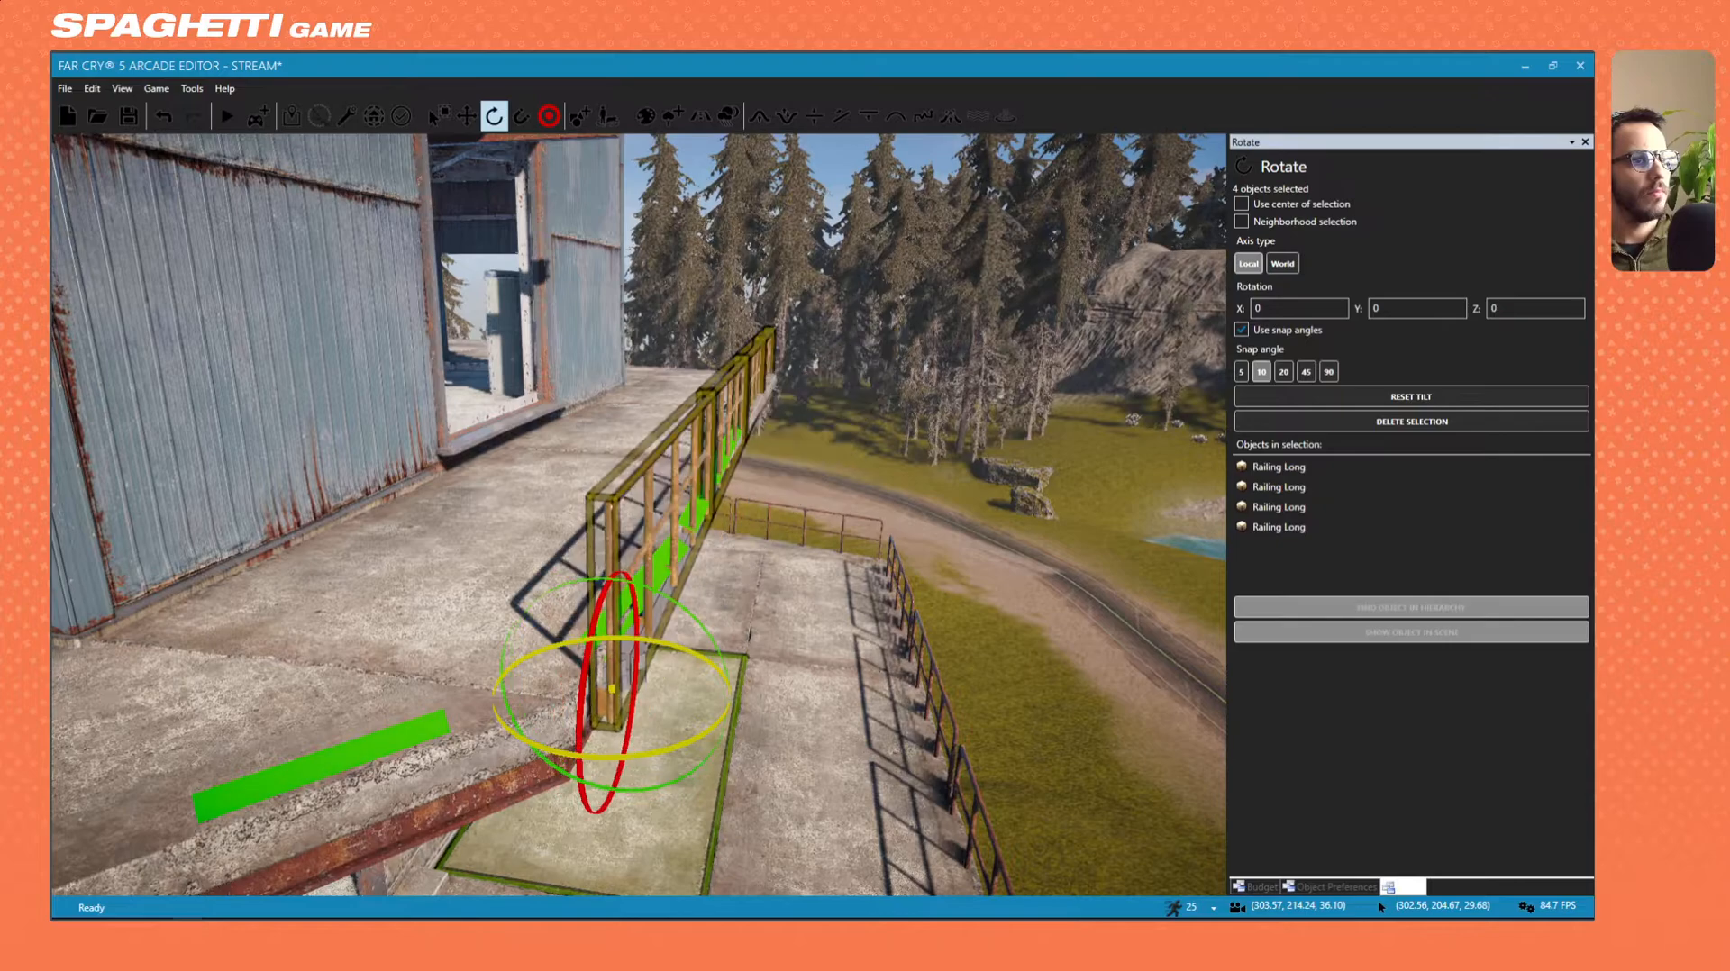
click(1243, 331)
drag(628, 763, 672, 759)
key(ctrl+z)
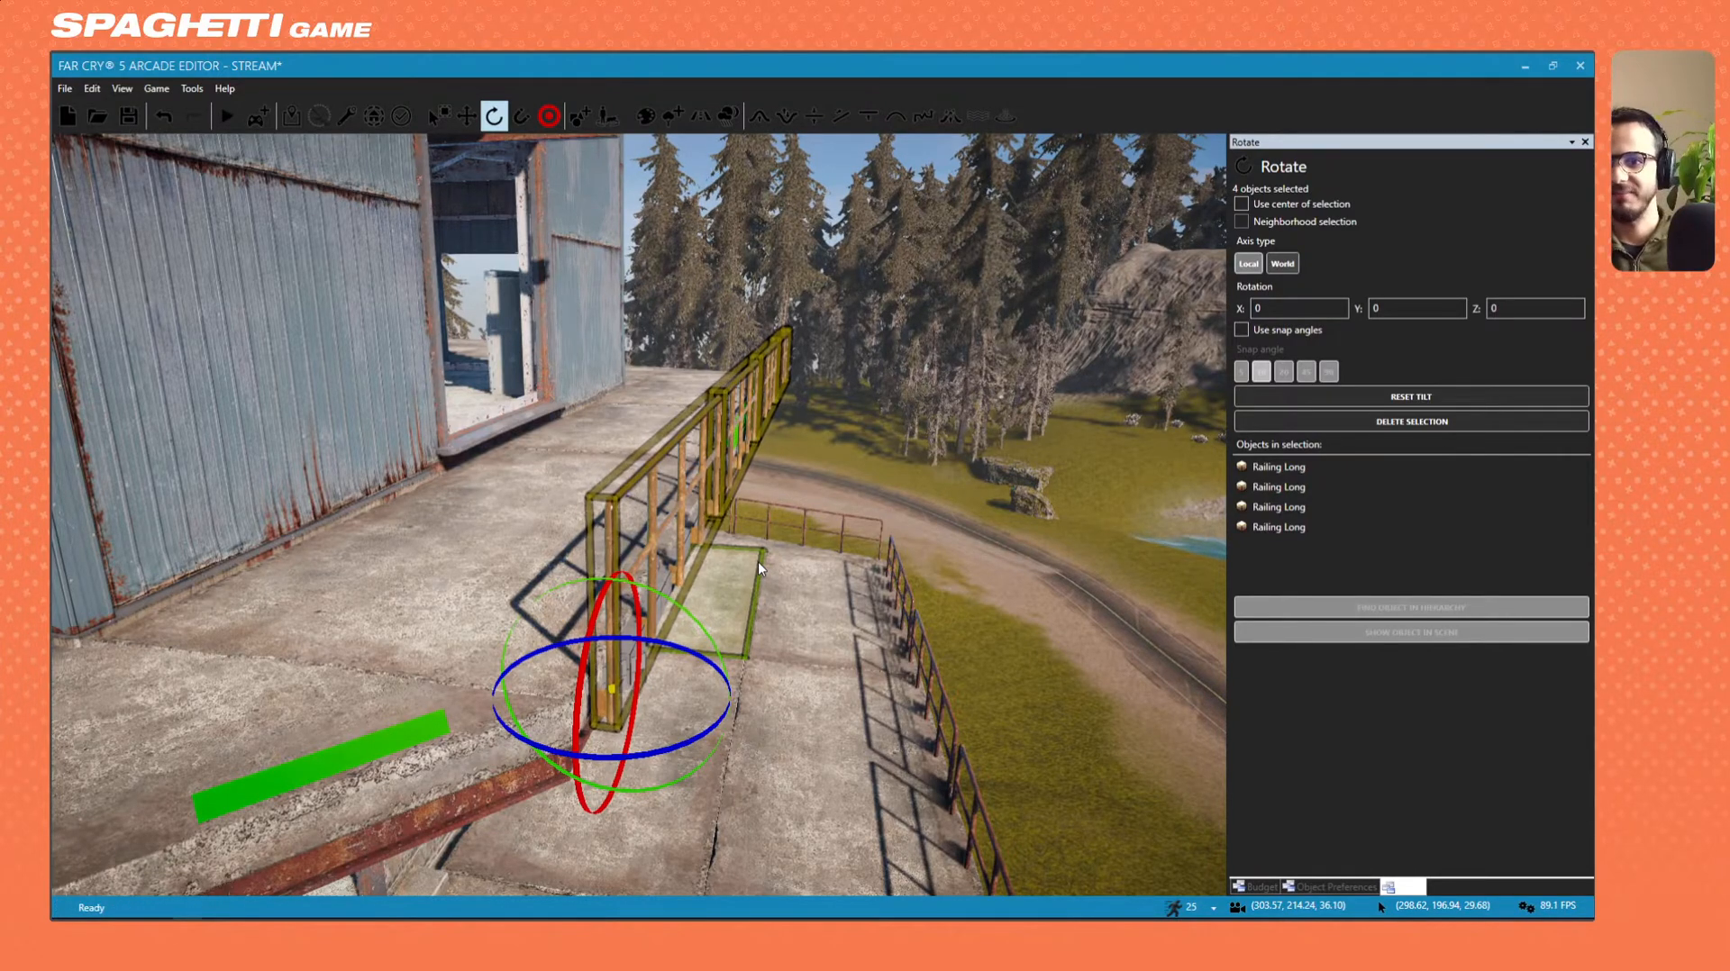
Move the four copied railings slightly inward from the upper platform's front edge.
key(d)
right_drag(842, 517, 451, 558)
key(d)
right_drag(869, 442, 1009, 442)
key(a)
key(a)
key(a)
key(s)
right_drag(504, 468, 678, 545)
key(w)
key(a)
right_drag(775, 477, 920, 457)
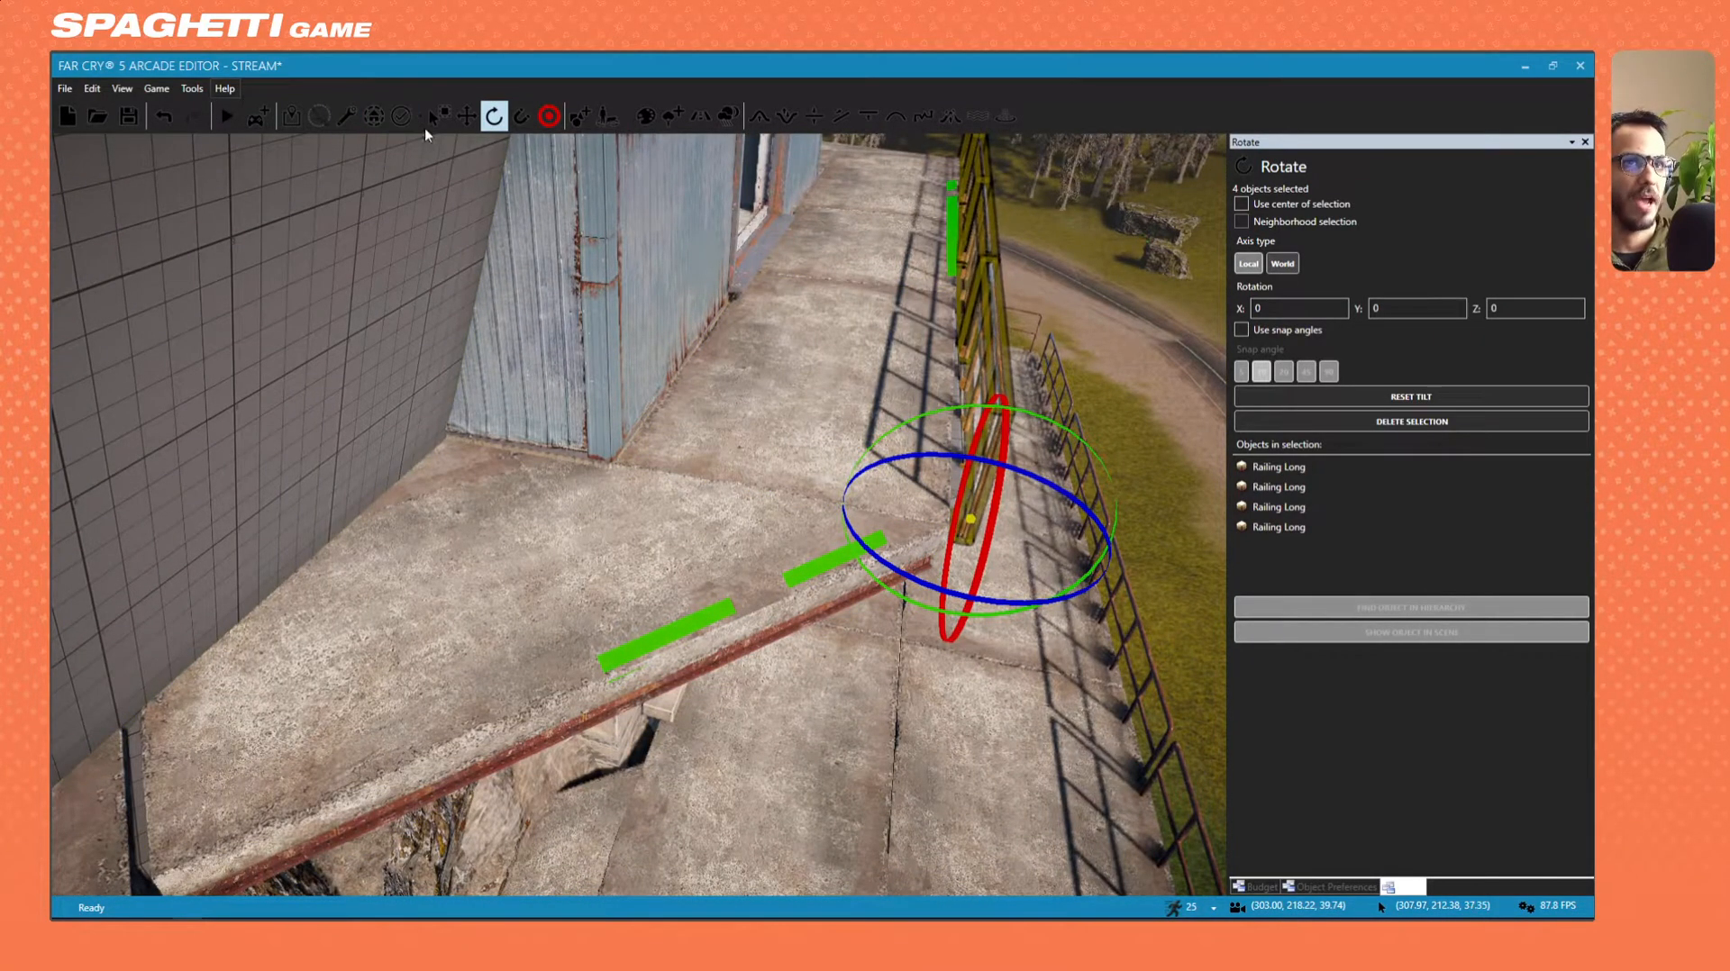
click(463, 116)
right_drag(662, 406, 707, 442)
key(w)
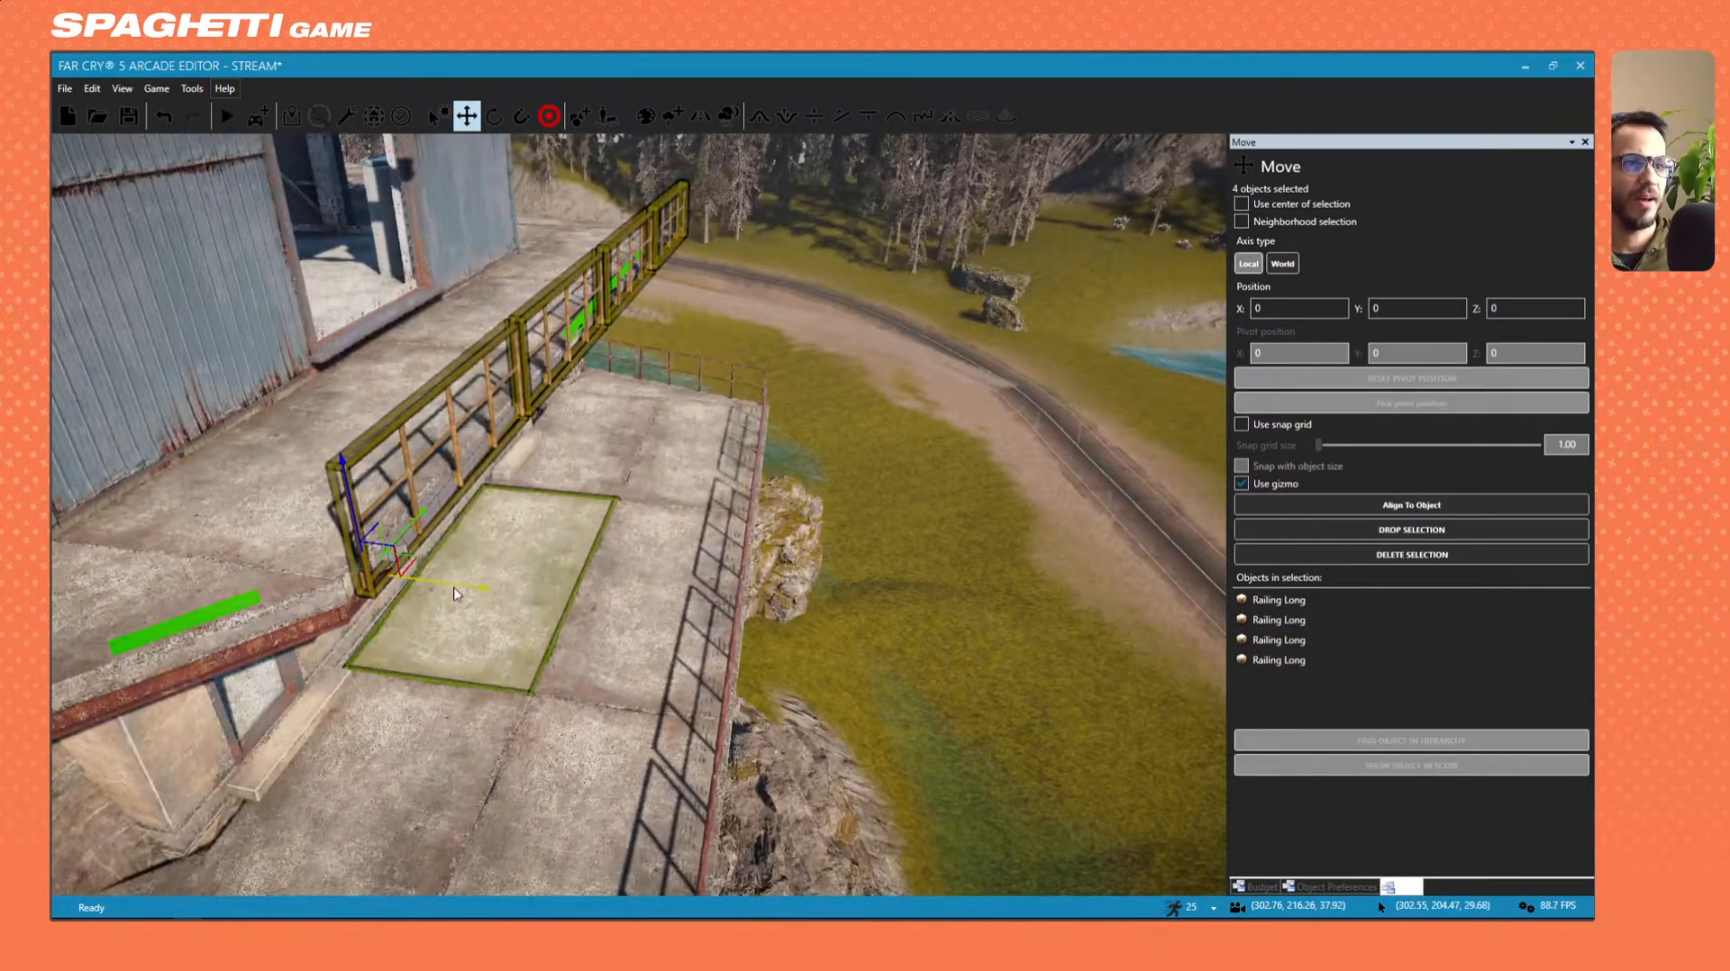
drag(448, 595, 423, 586)
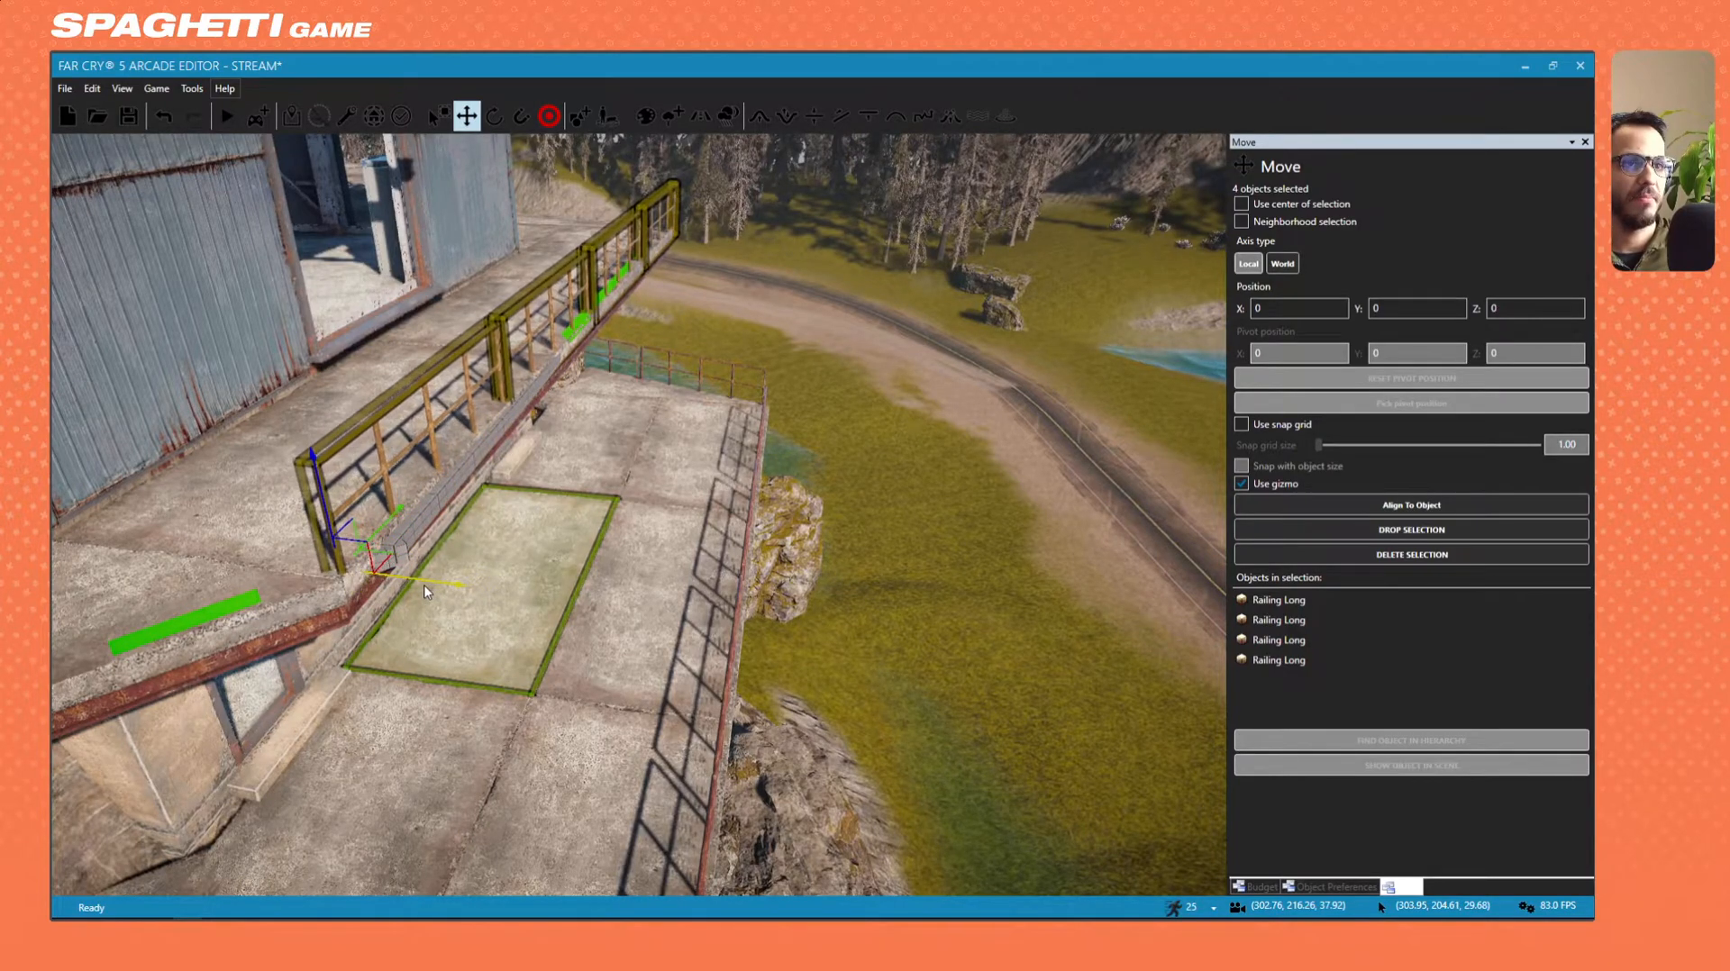
Nudge the railing row along the upper platform's front edge so its end lines up with the angled corner.
right_drag(478, 565, 108, 464)
key(w)
key(s)
key(w)
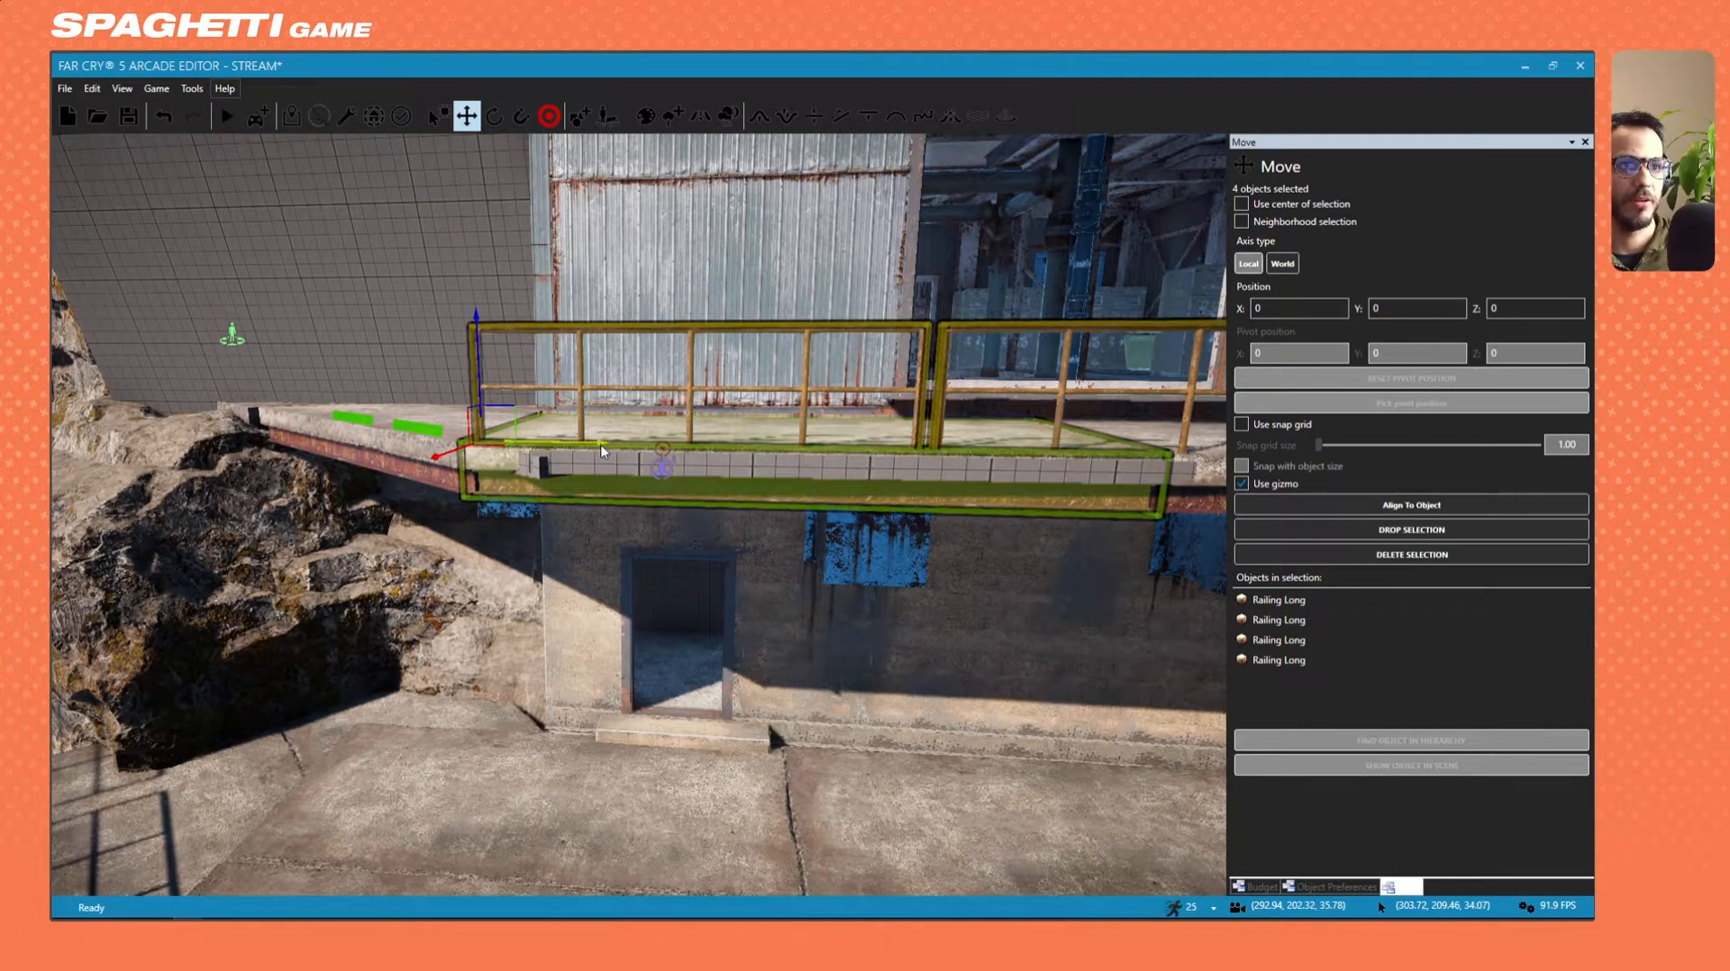
drag(601, 446, 594, 446)
Delete the thin floor strip and the small leftover piece protruding along the upper platform's front edge.
right_drag(594, 446, 684, 450)
key(d)
key(a)
key(s)
key(w)
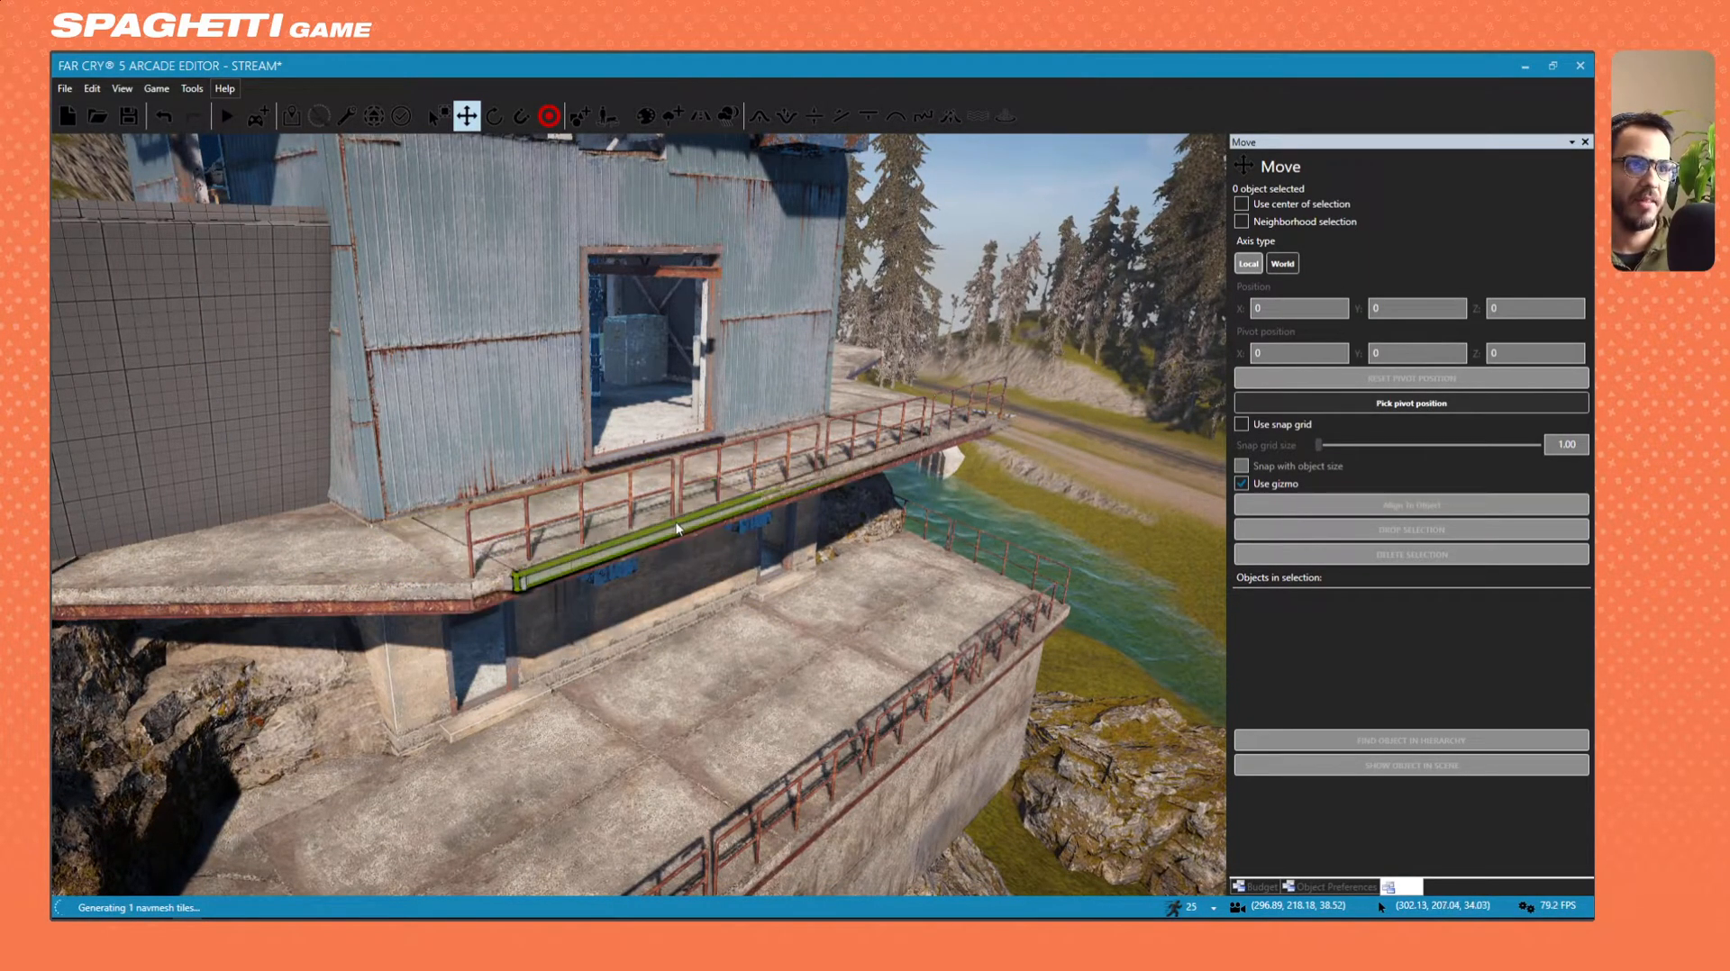
click(667, 544)
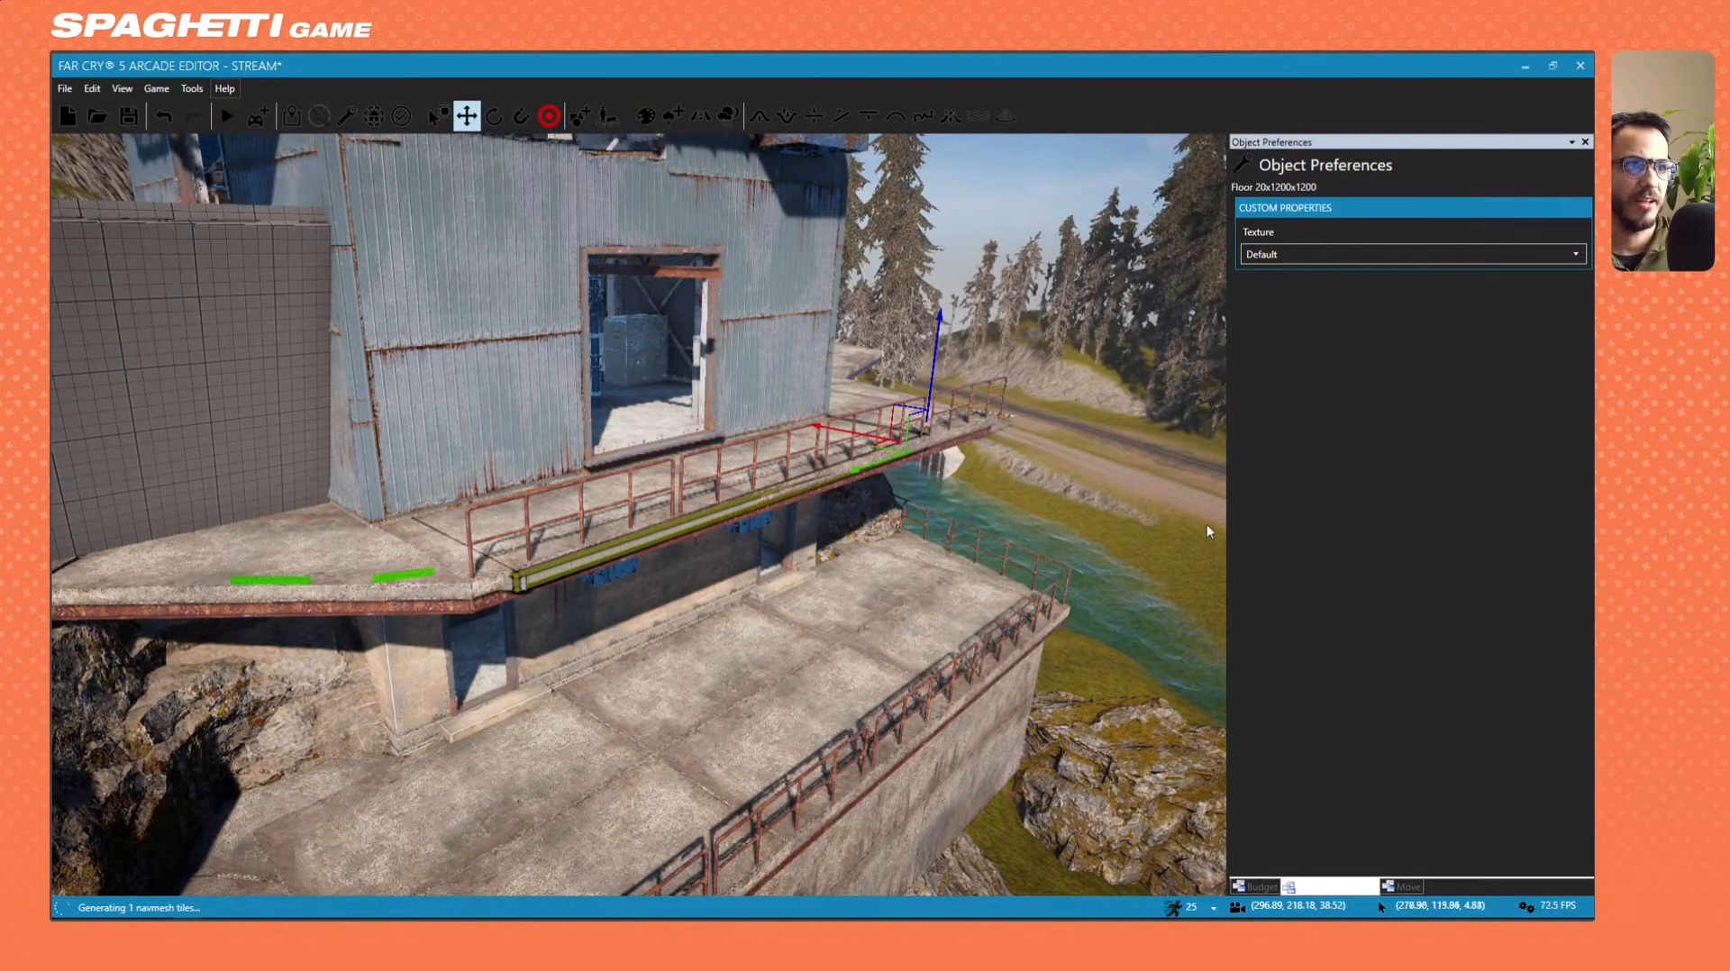
click(1207, 523)
click(604, 557)
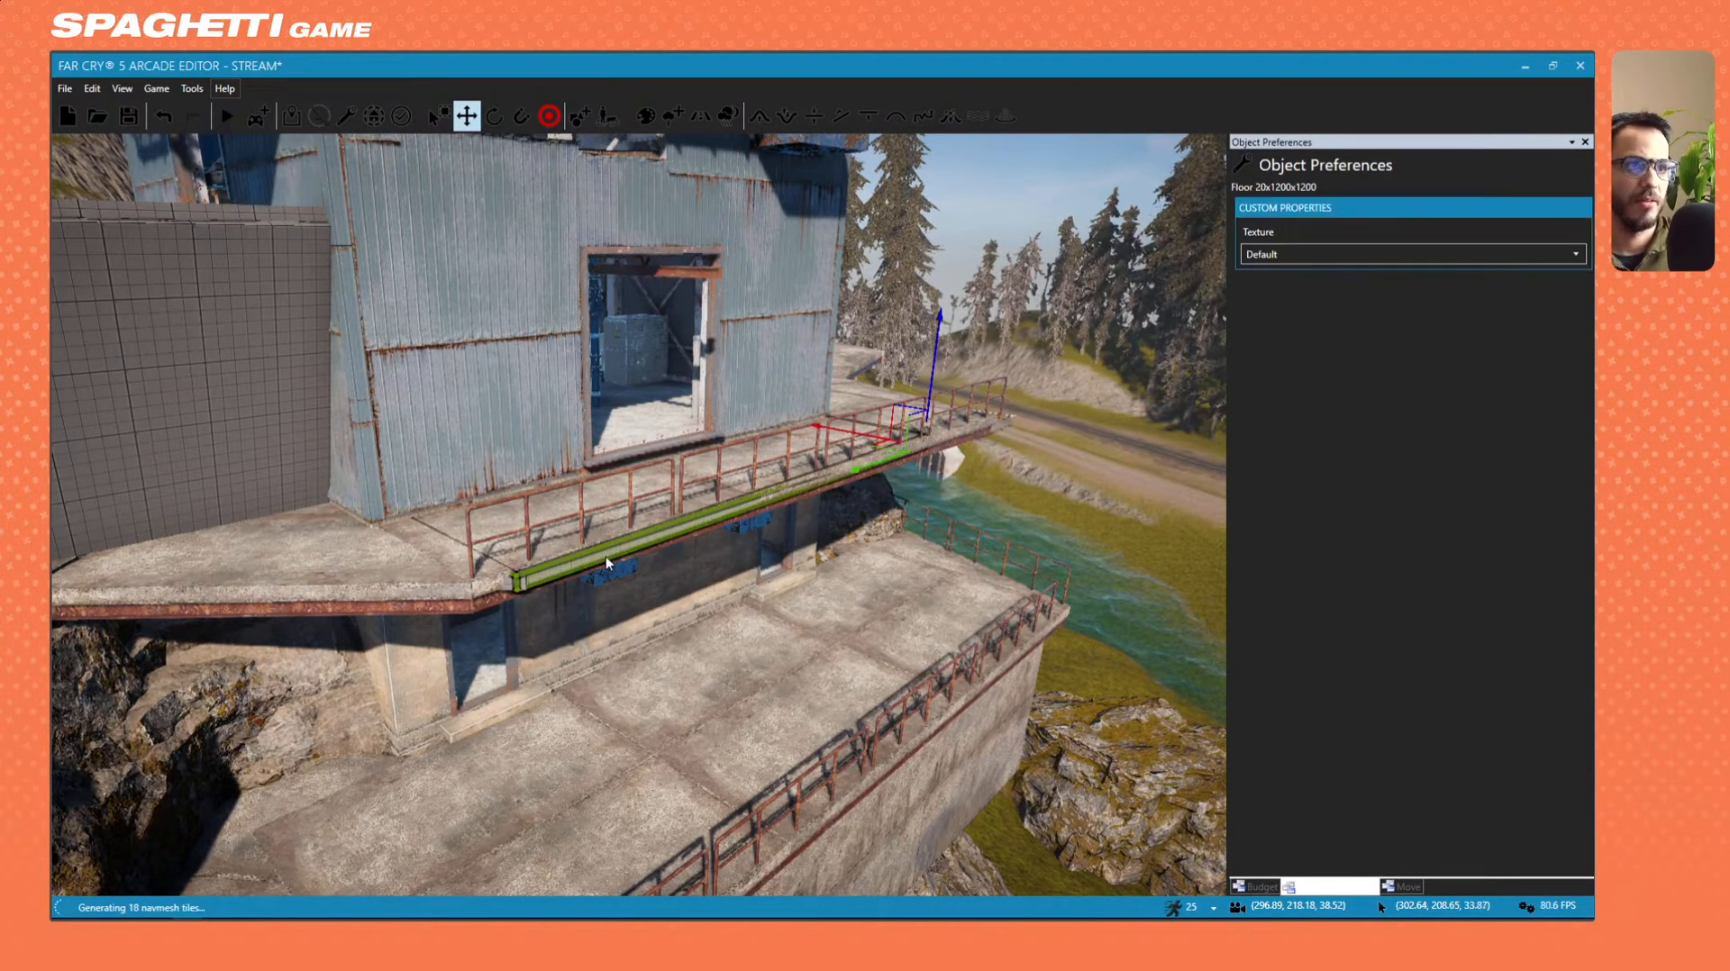
click(806, 608)
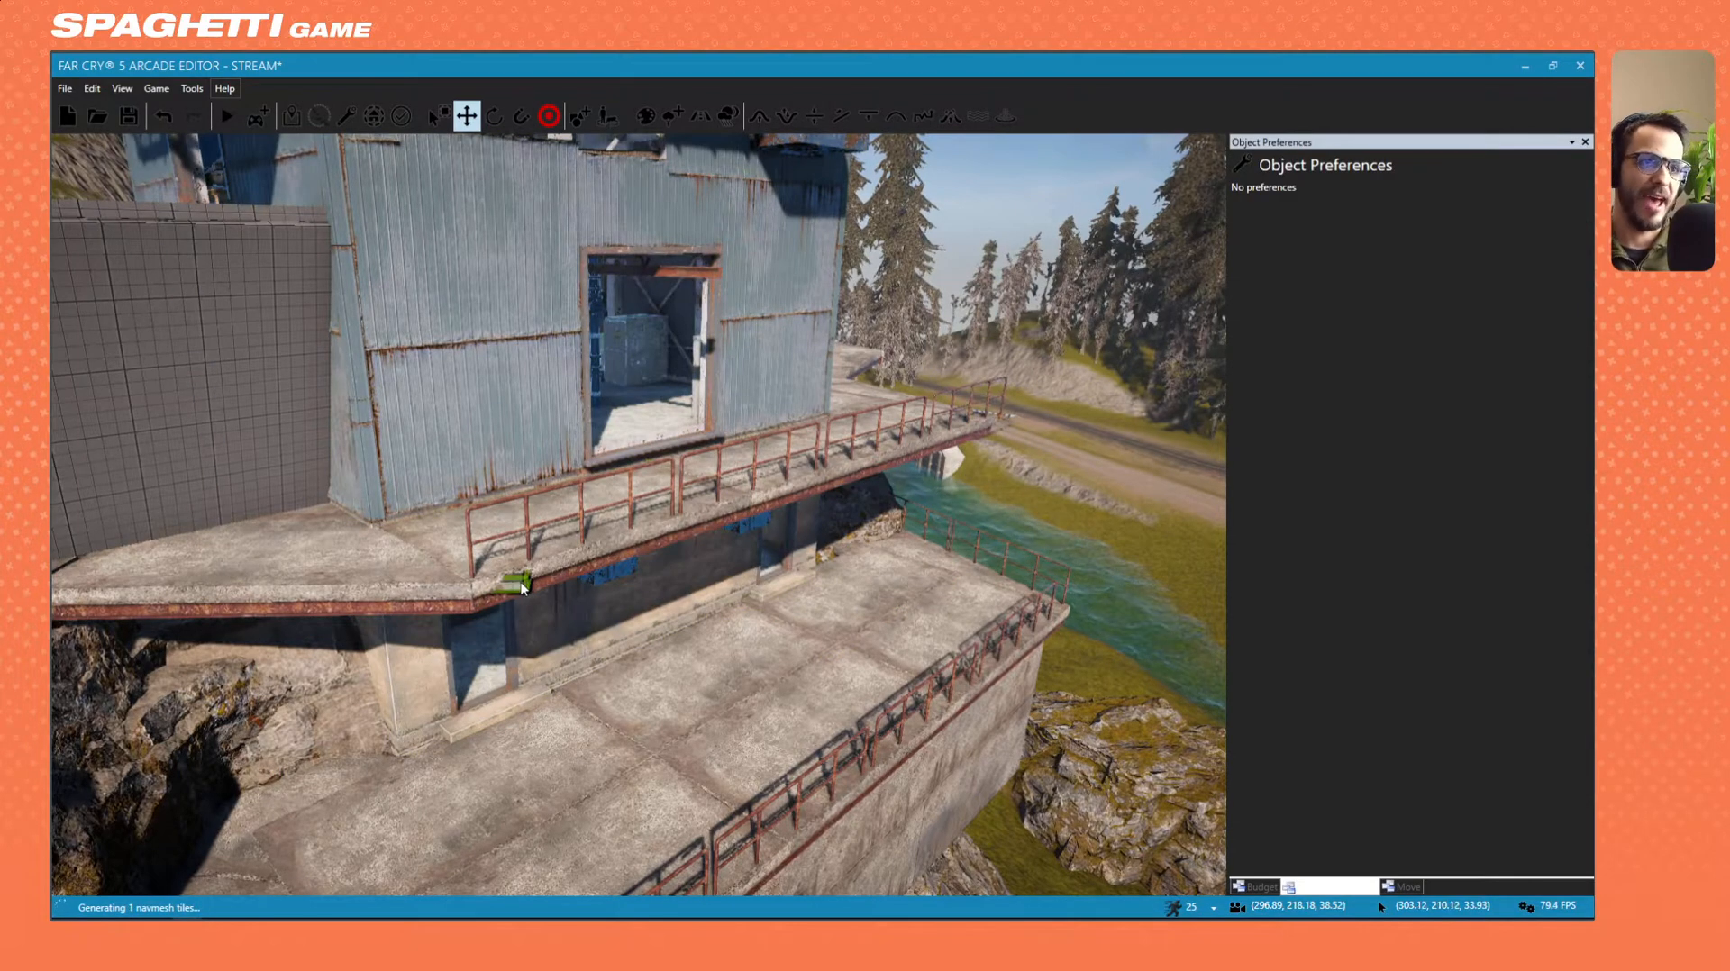
click(518, 585)
key(Delete)
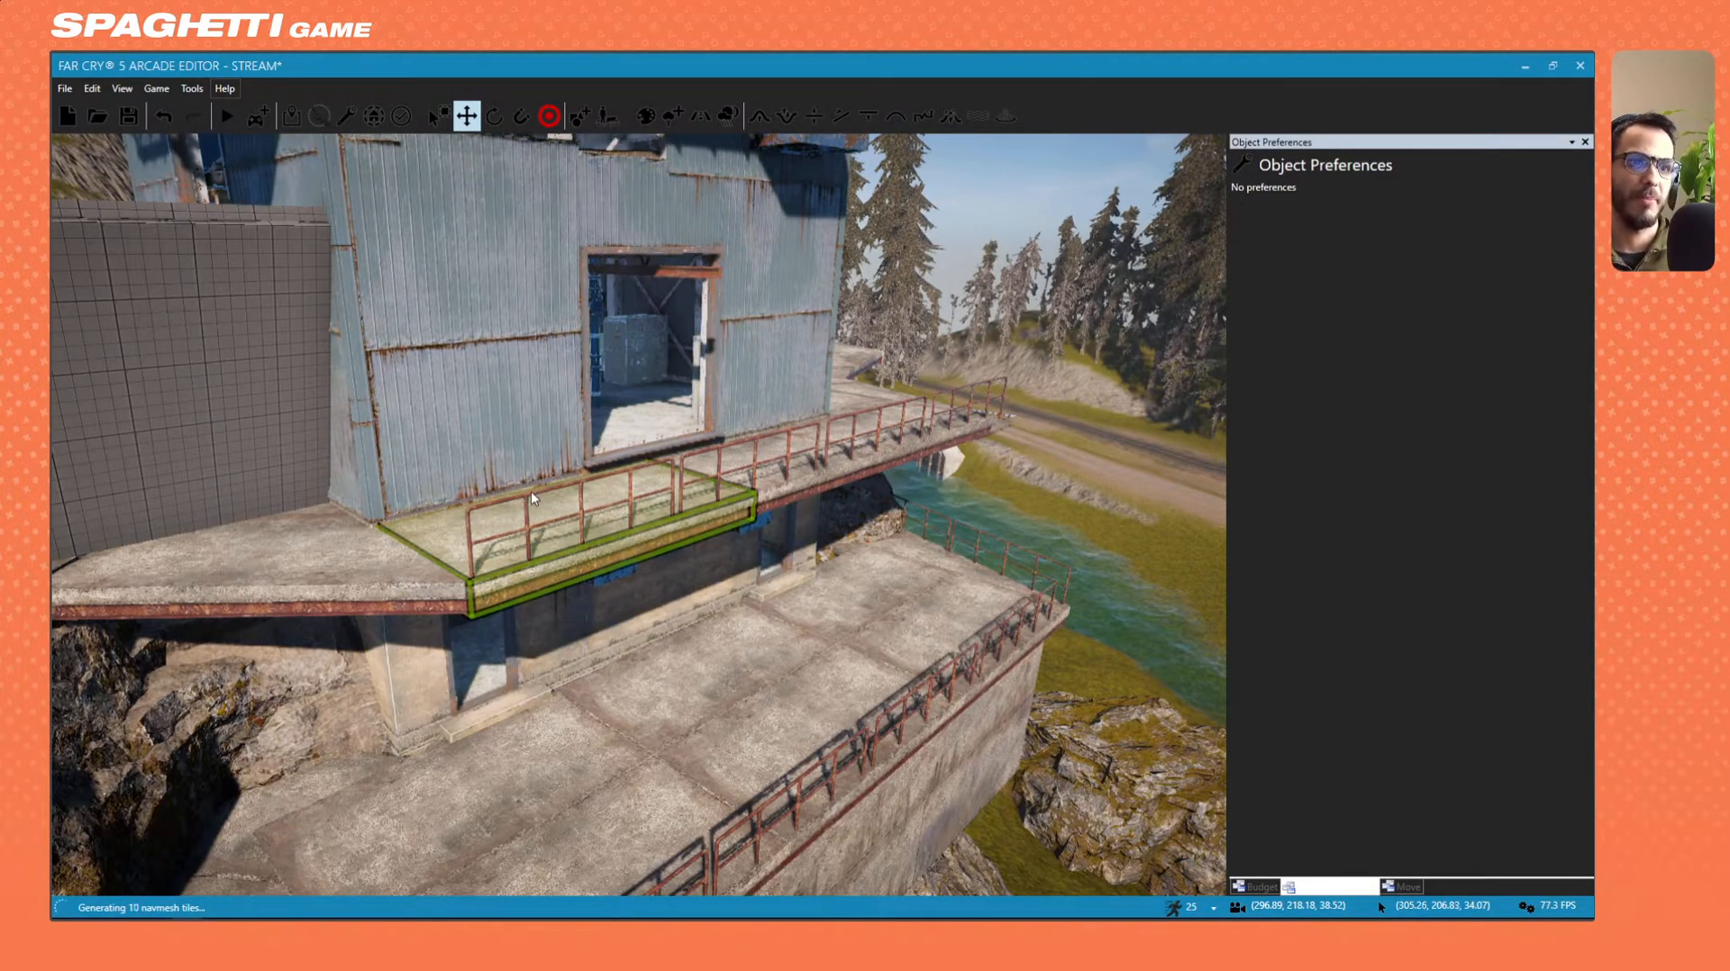
Copy the end railing of the upper row onto the adjoining angled slab beside the rock.
click(526, 500)
key(w)
right_drag(732, 516, 603, 509)
key(s)
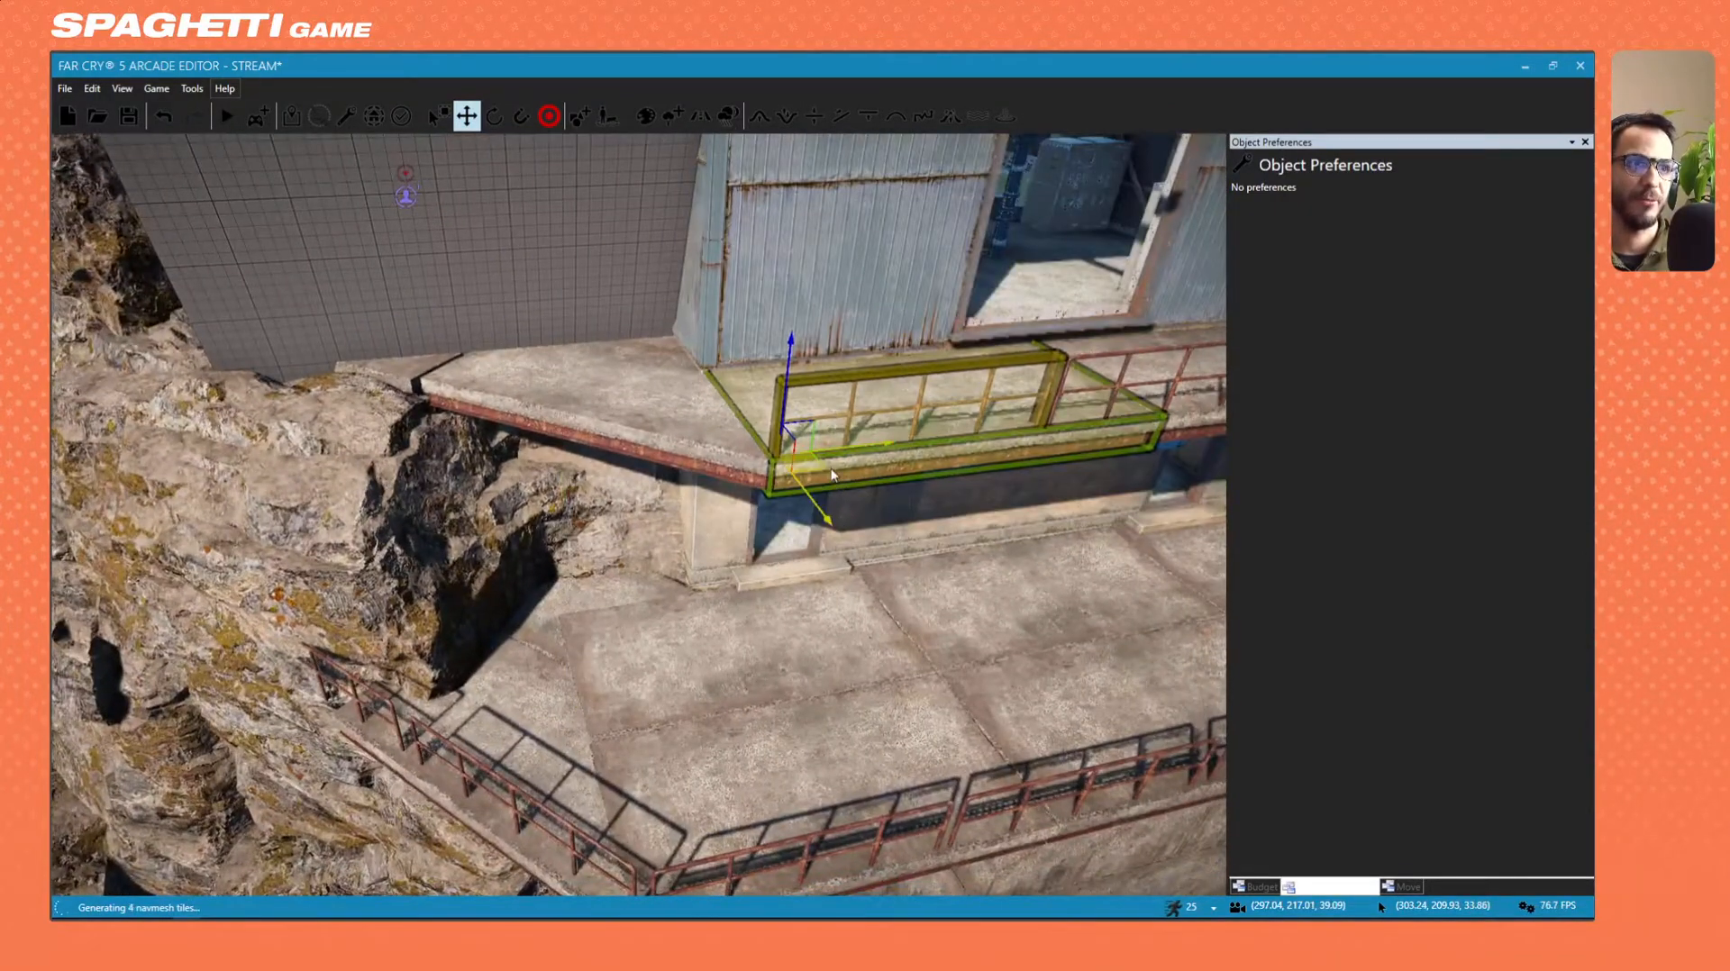
right_drag(852, 328, 852, 379)
key(w)
key(s)
key(d)
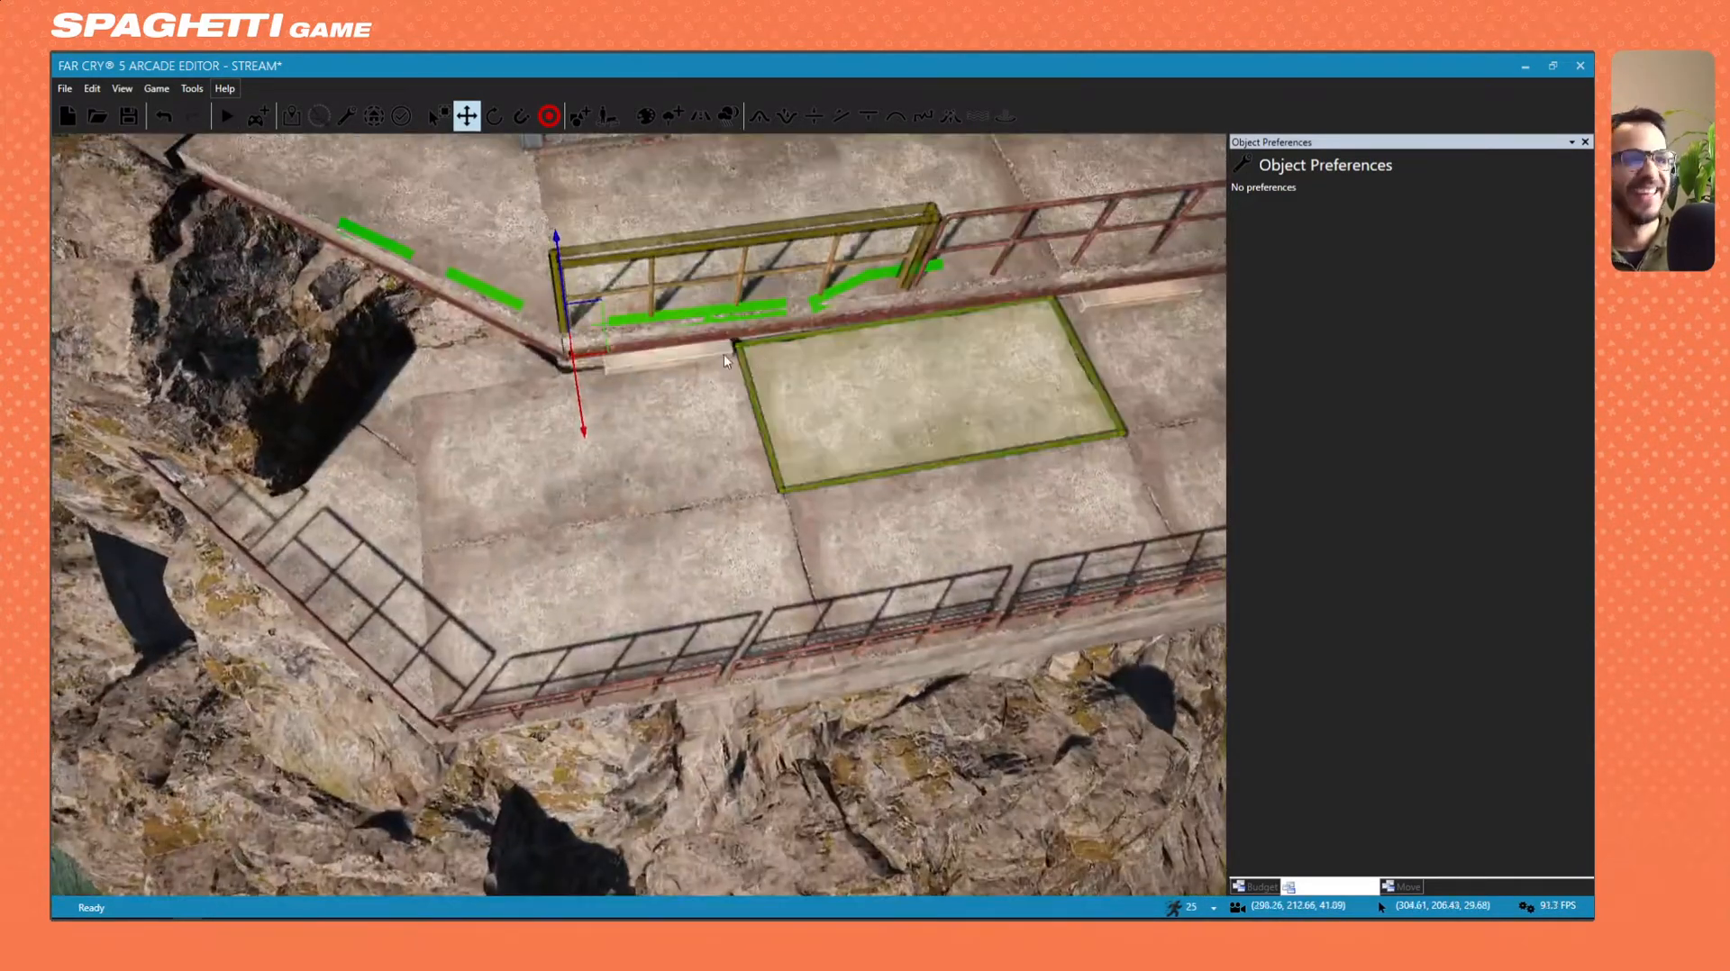
right_drag(601, 361, 775, 410)
key(a)
key(s)
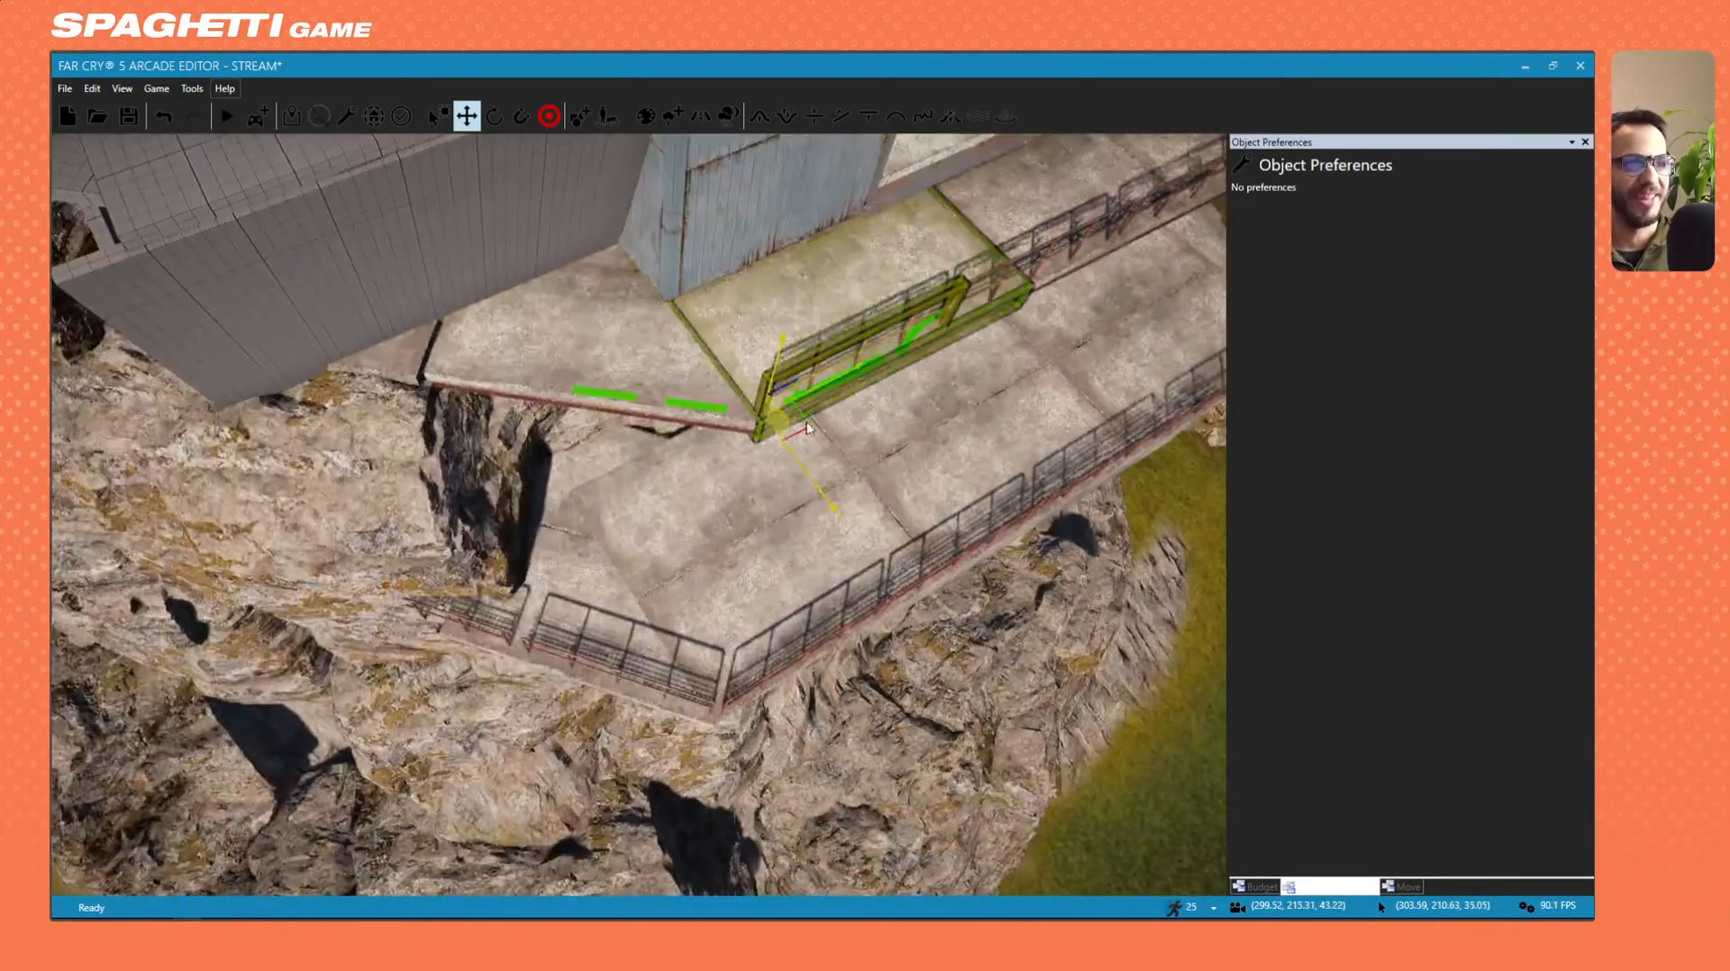
drag(784, 435, 537, 435)
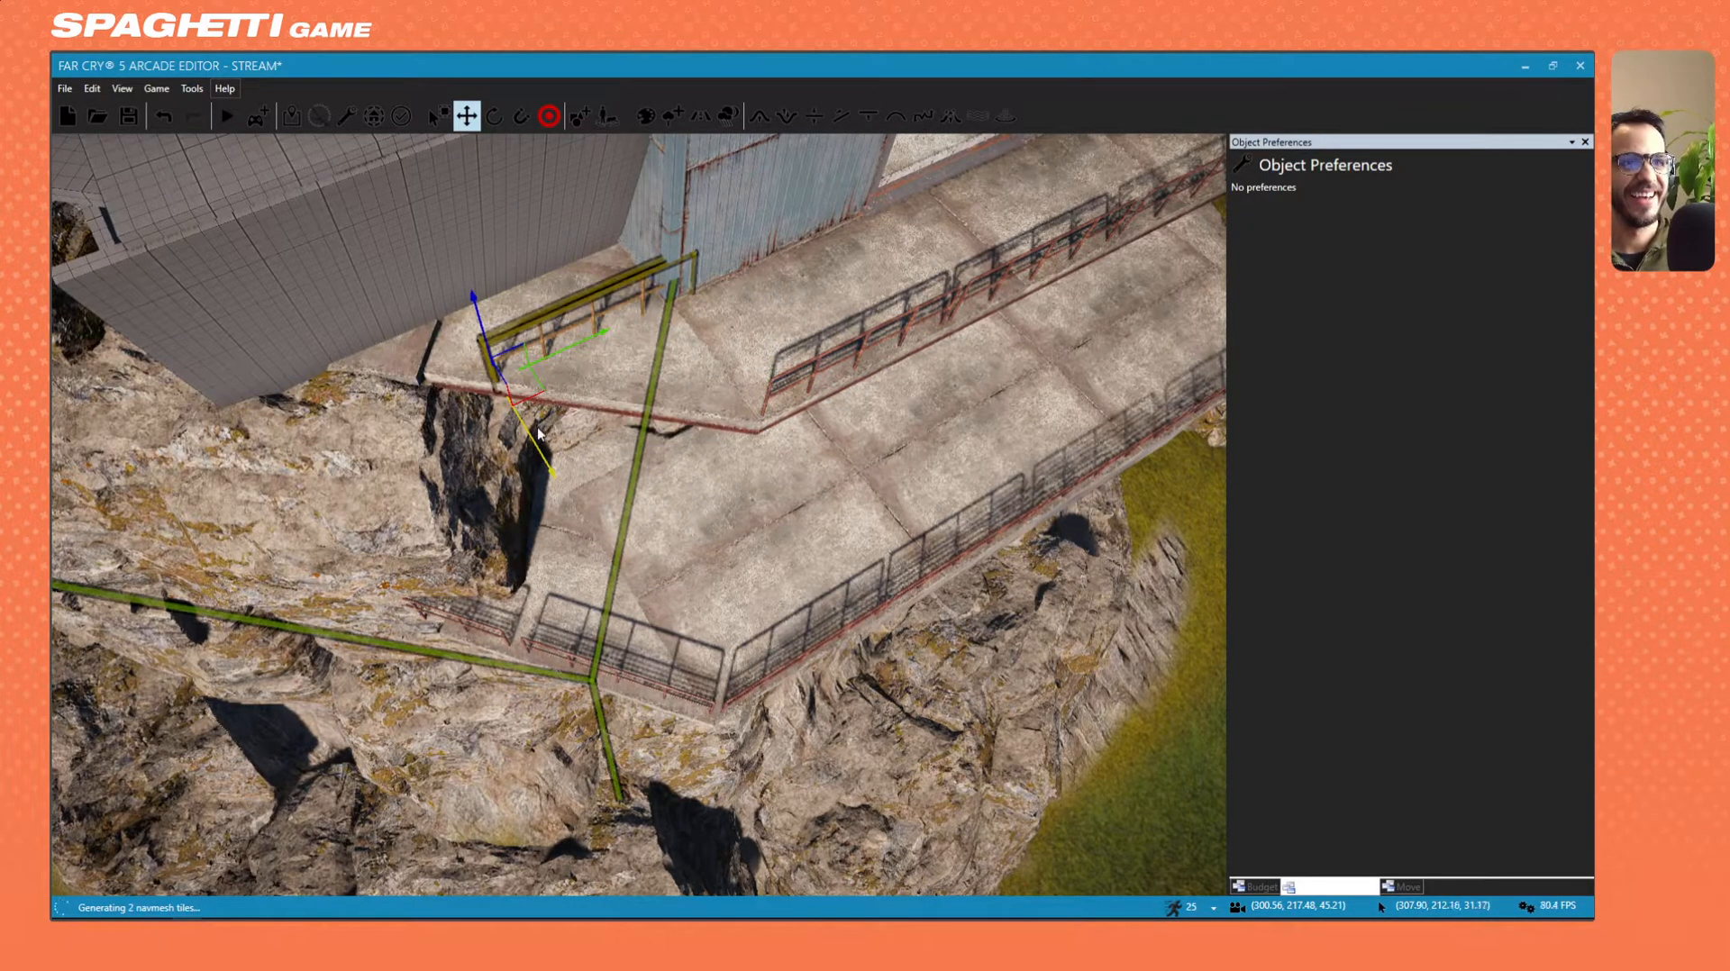
Rotate the copied railing parallel to the angled slab's outer edge, using snap angles of 10.
click(319, 115)
click(494, 121)
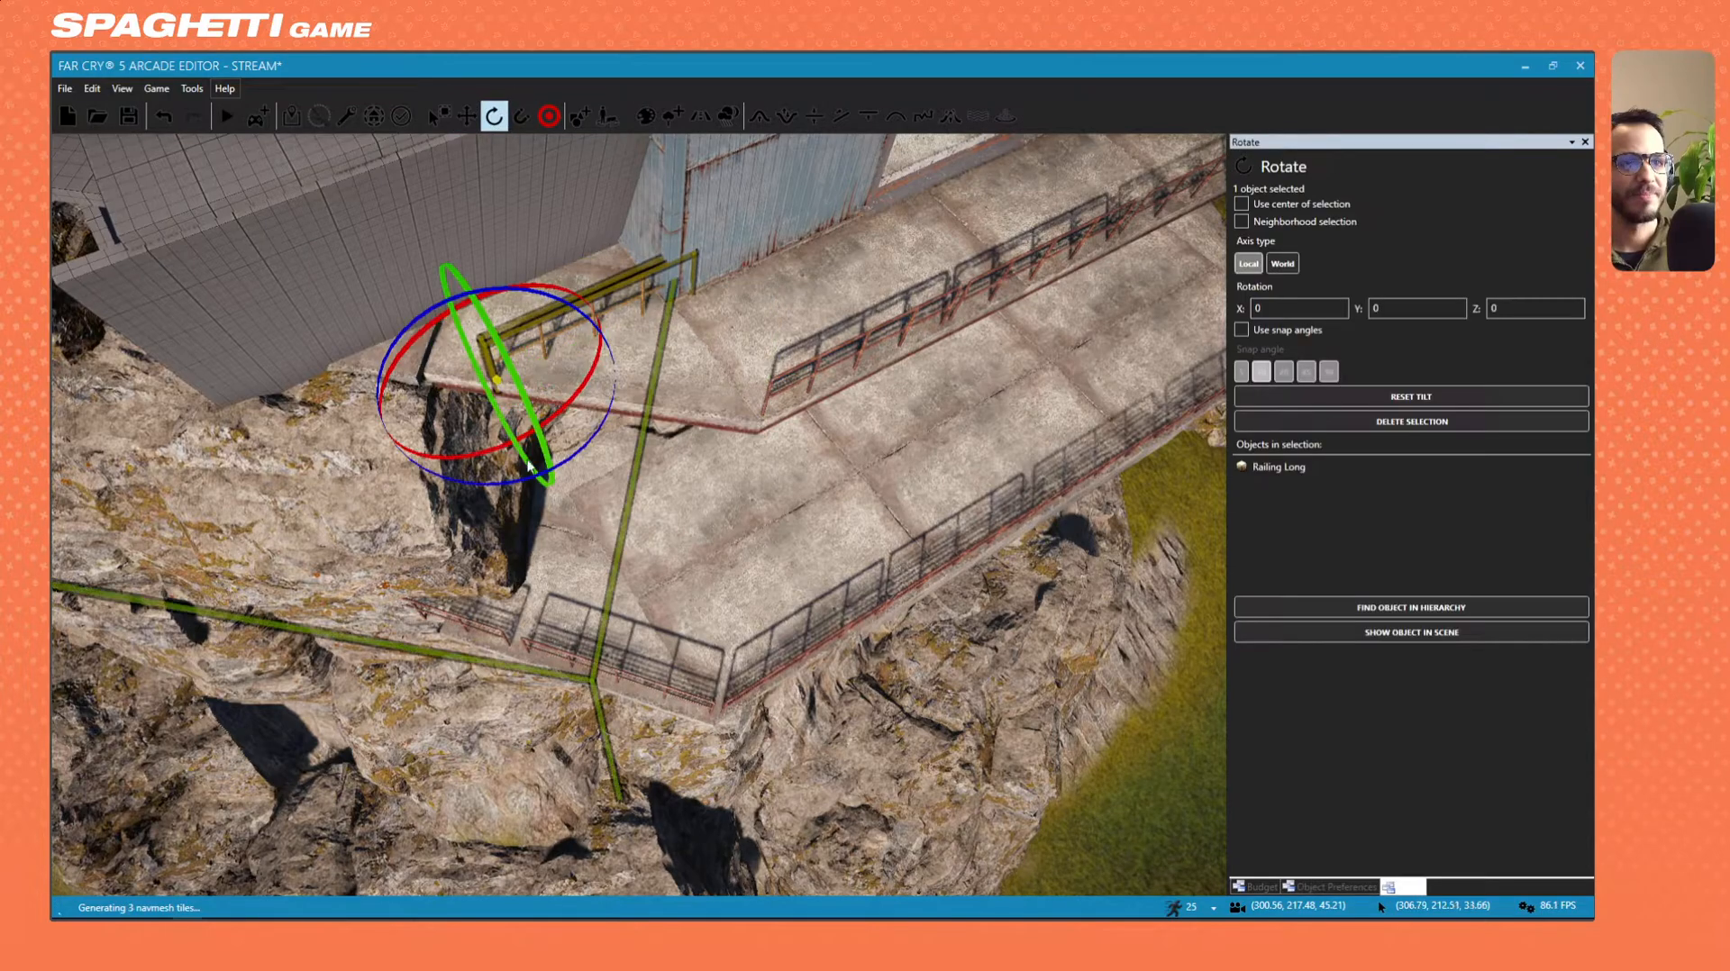
drag(477, 486, 590, 486)
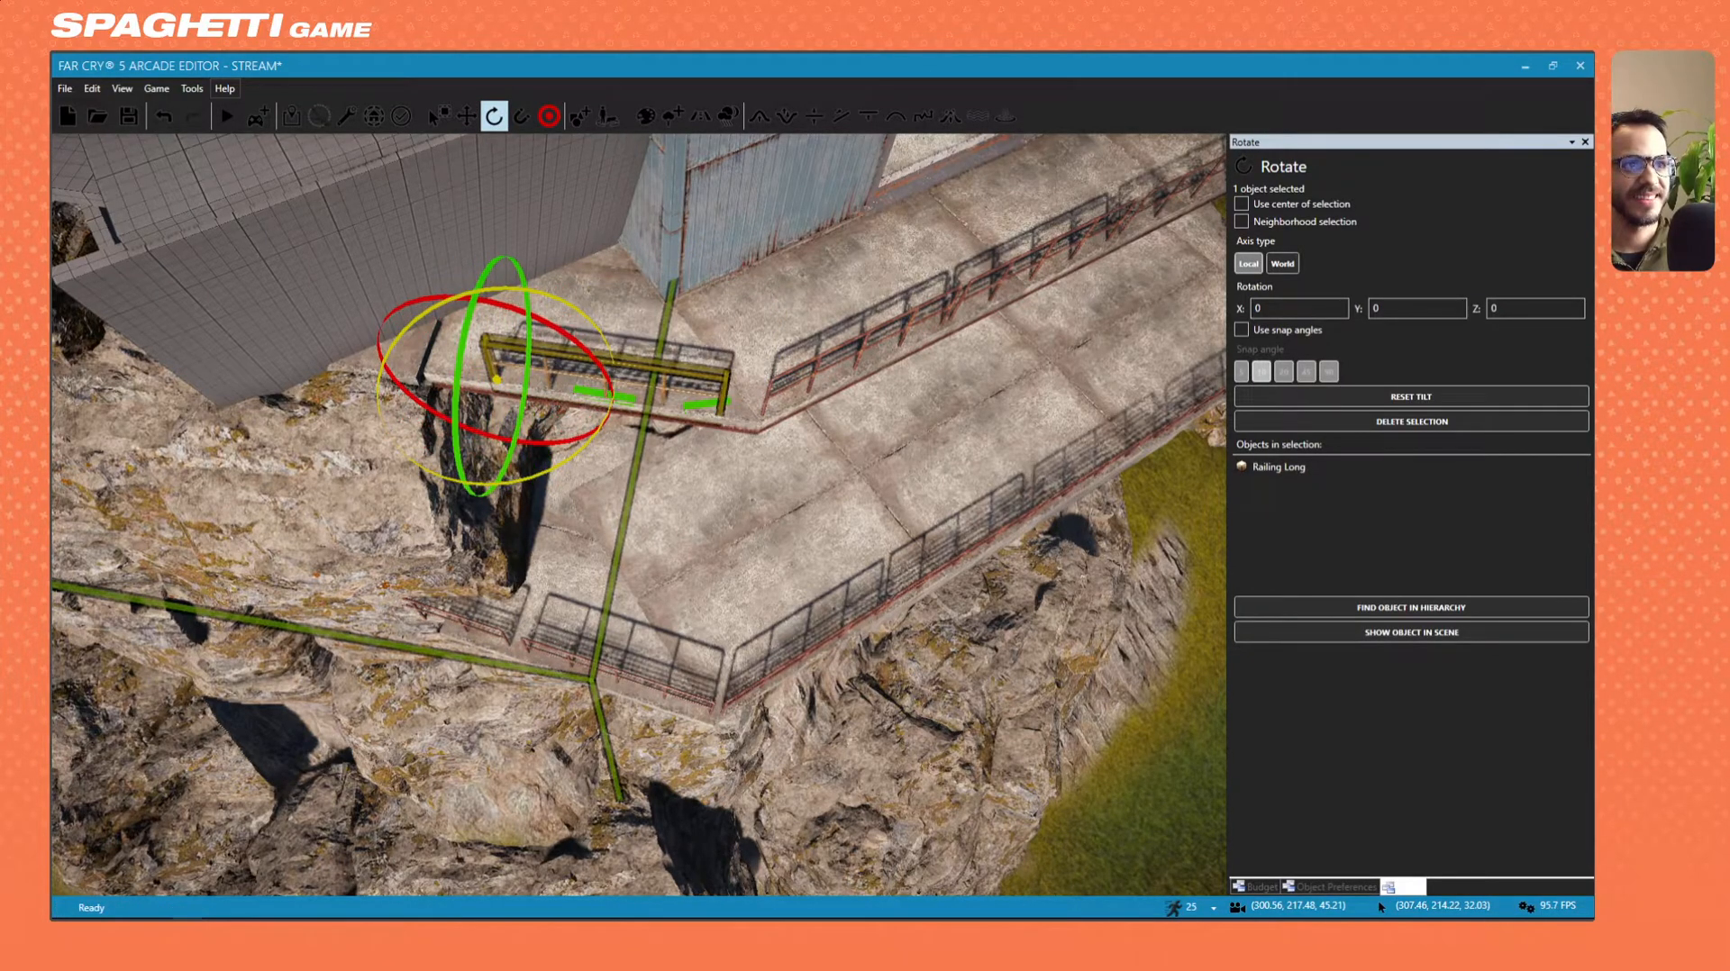
key(ctrl+z)
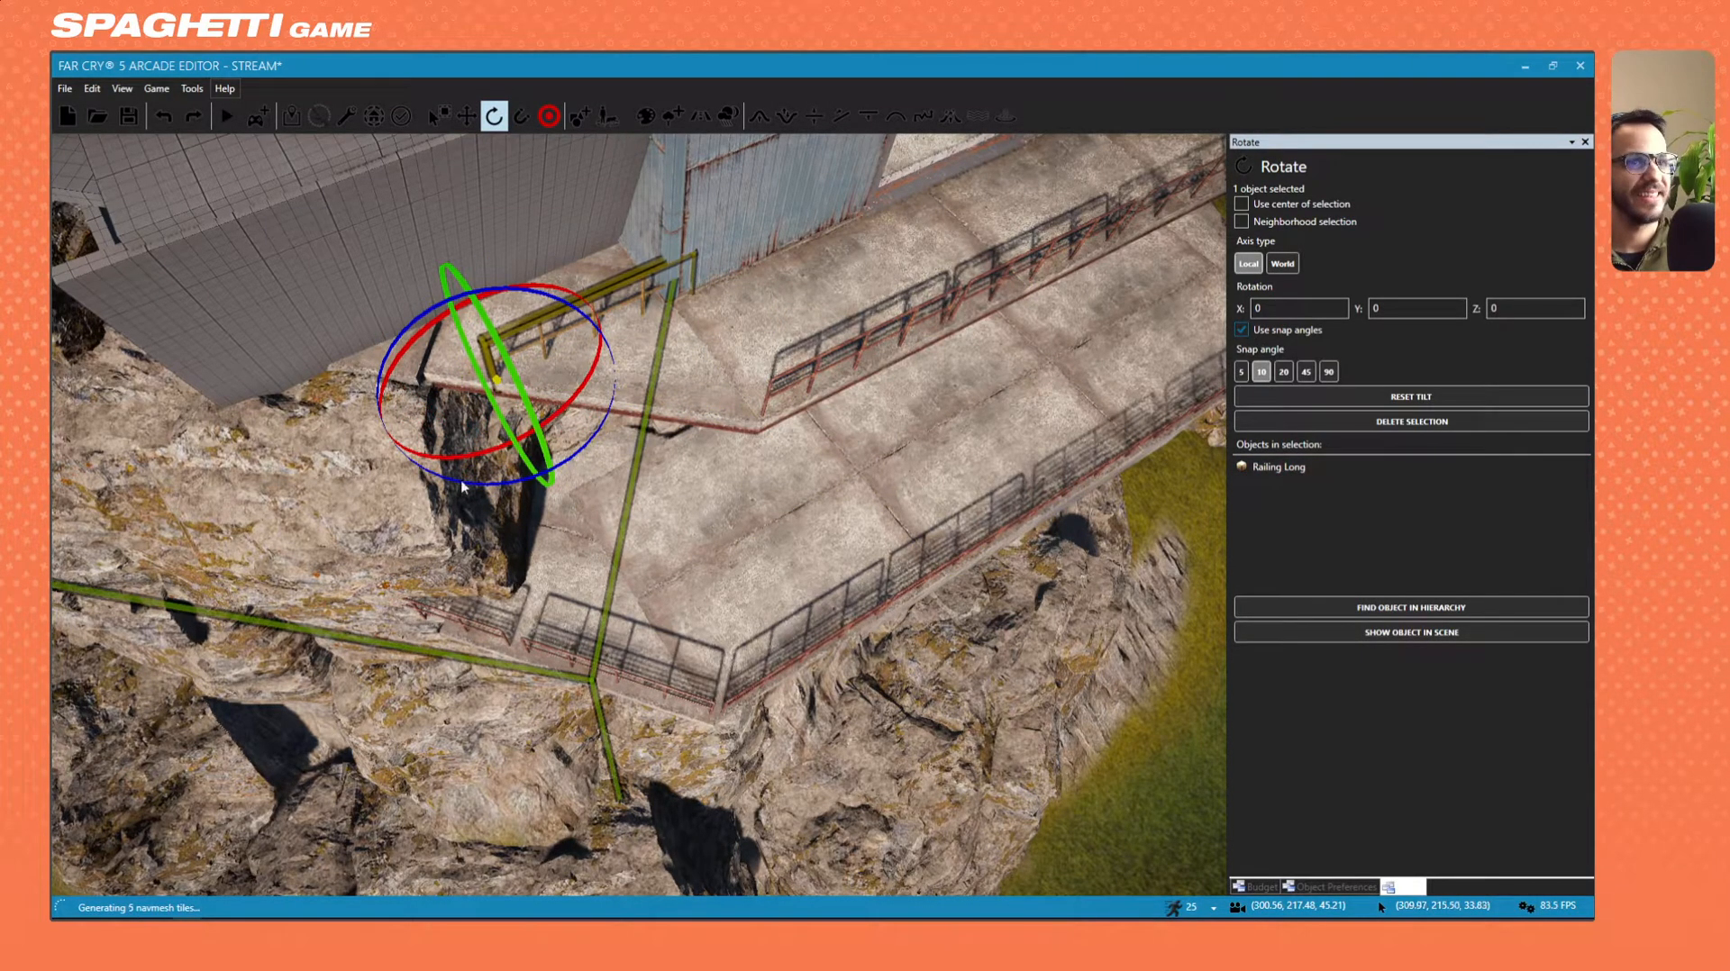
drag(578, 396, 634, 397)
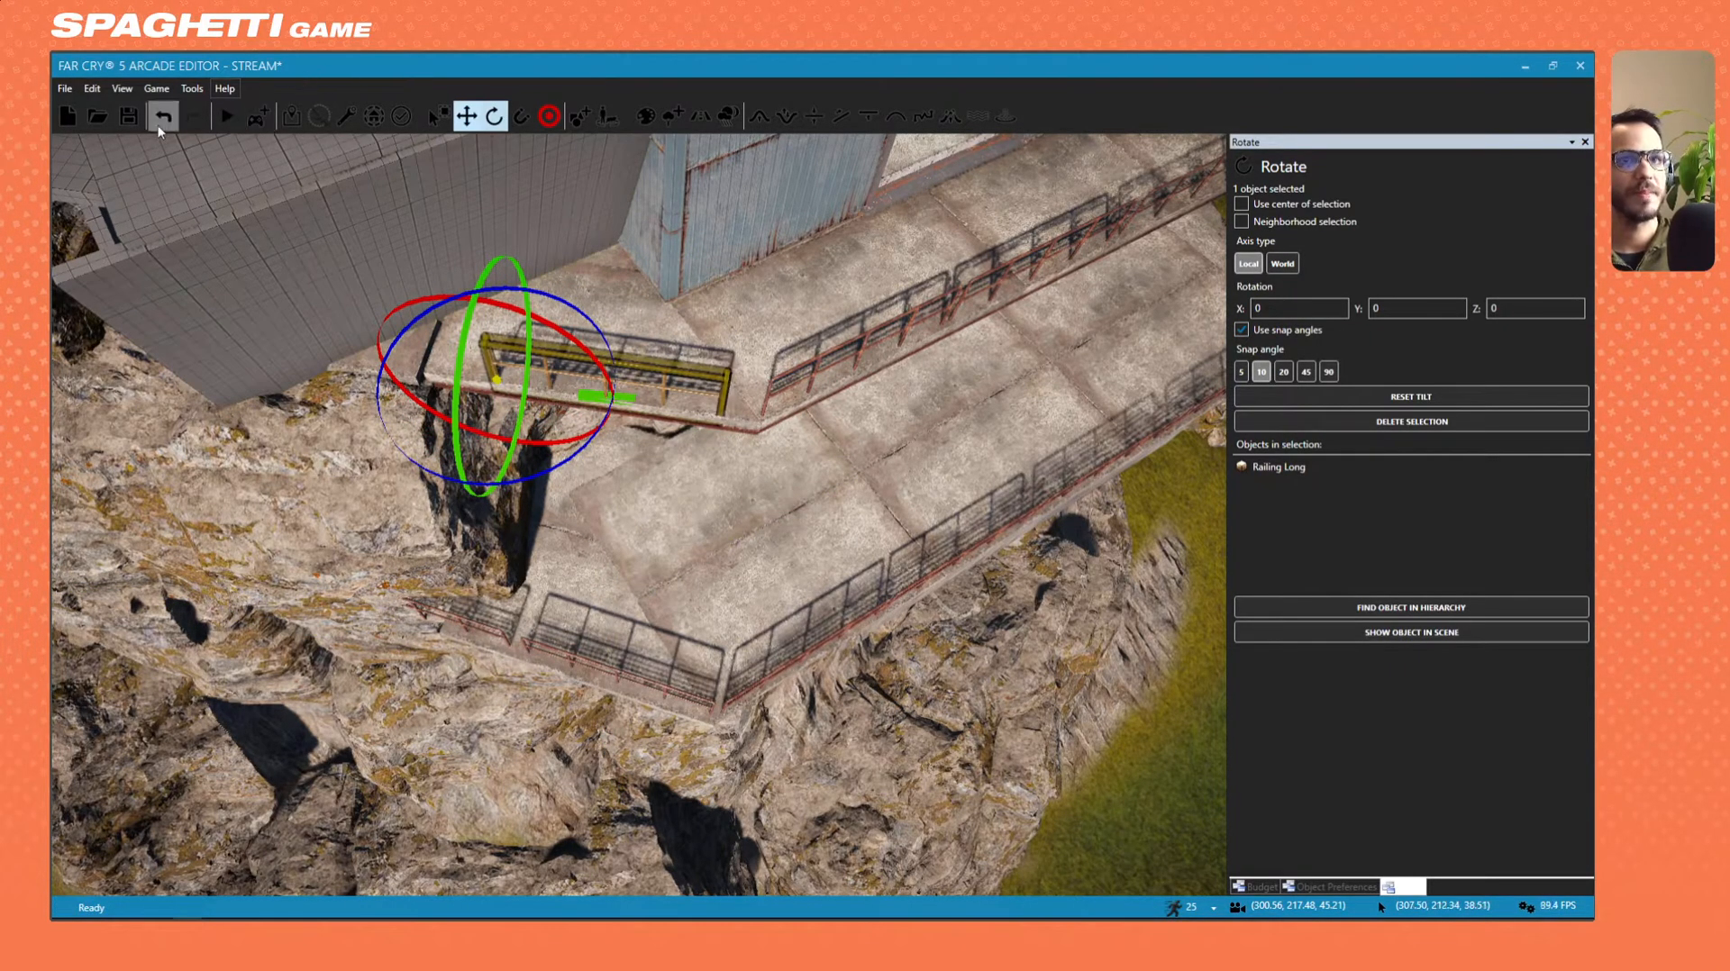
Move the rotated railing along the outer edge of the upper platform's angled slab.
click(478, 120)
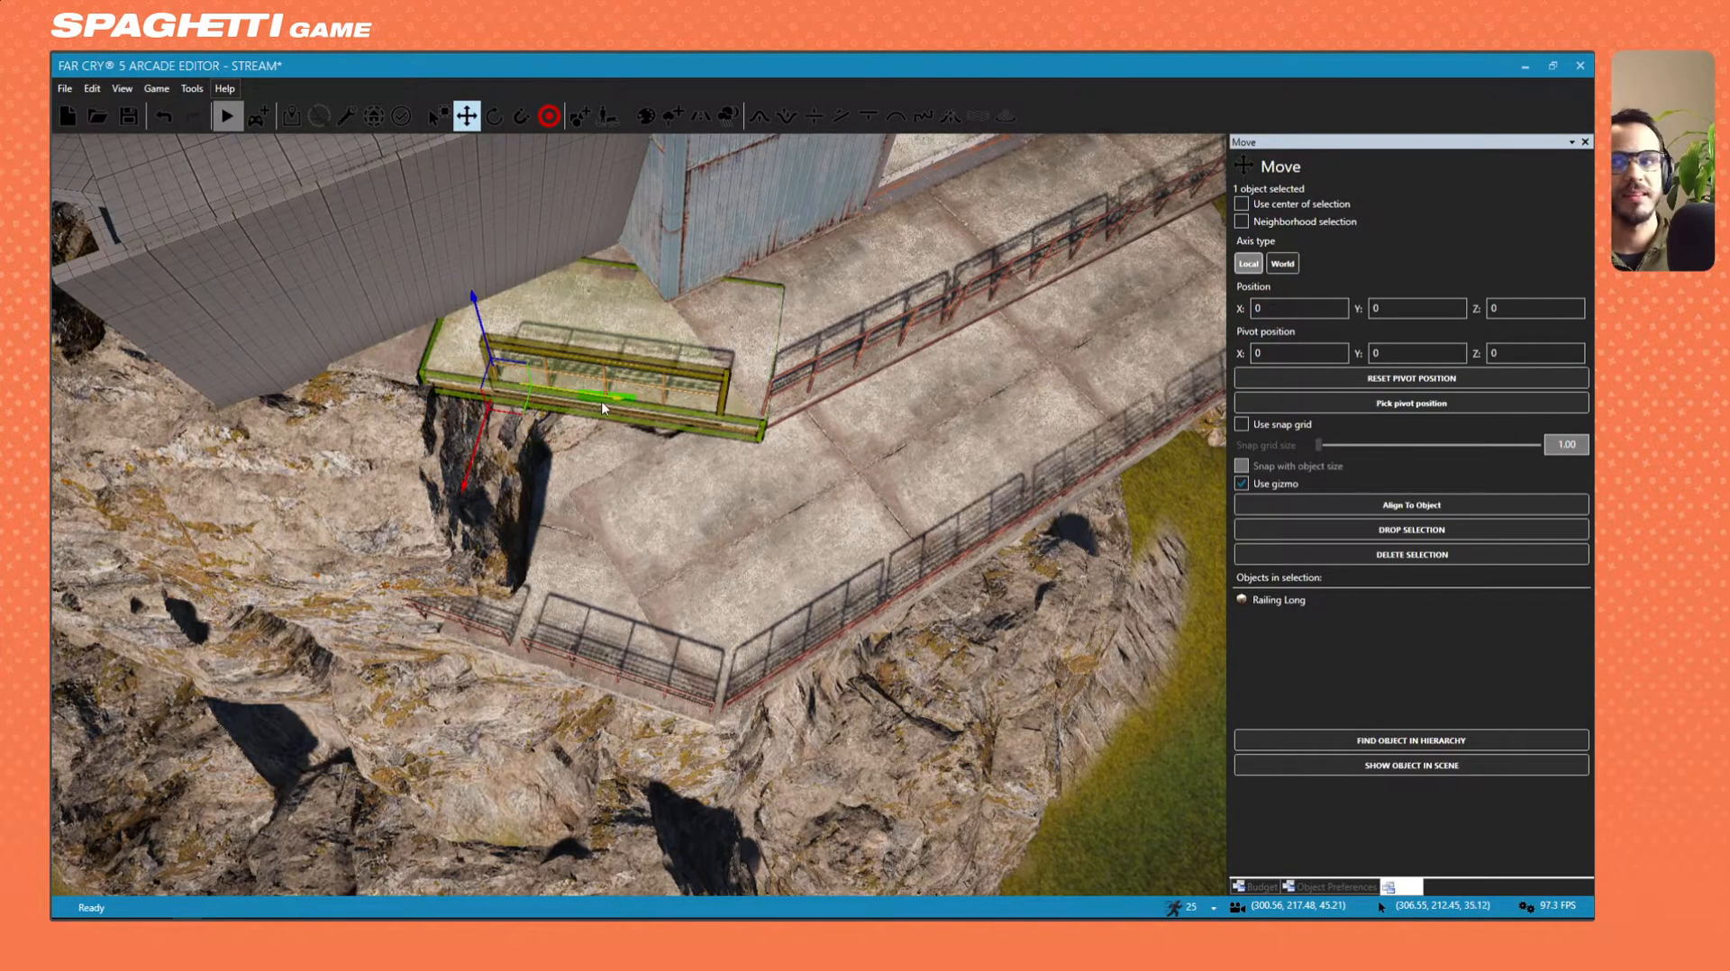
key(w)
right_drag(604, 408, 604, 373)
drag(489, 478, 327, 419)
Select the last two Railing Long pieces at the far end of the upper row and shift them toward the neighbouring railing.
key(d)
right_drag(1149, 236, 1067, 219)
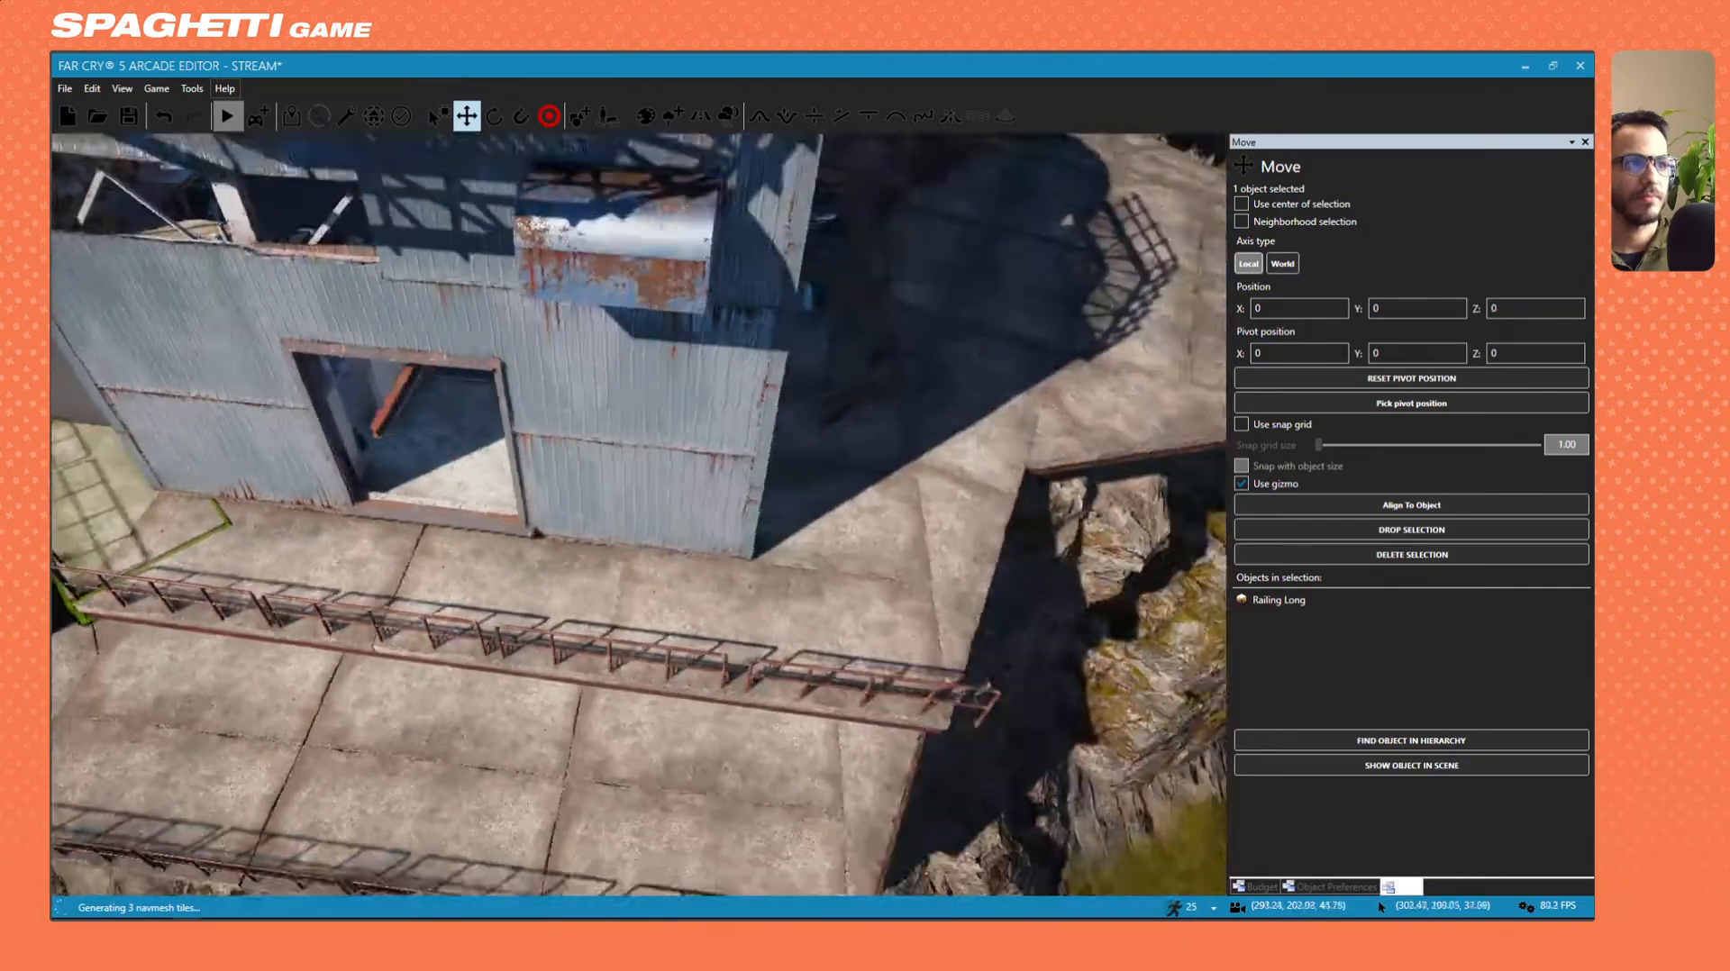
right_drag(611, 387, 611, 393)
key(s)
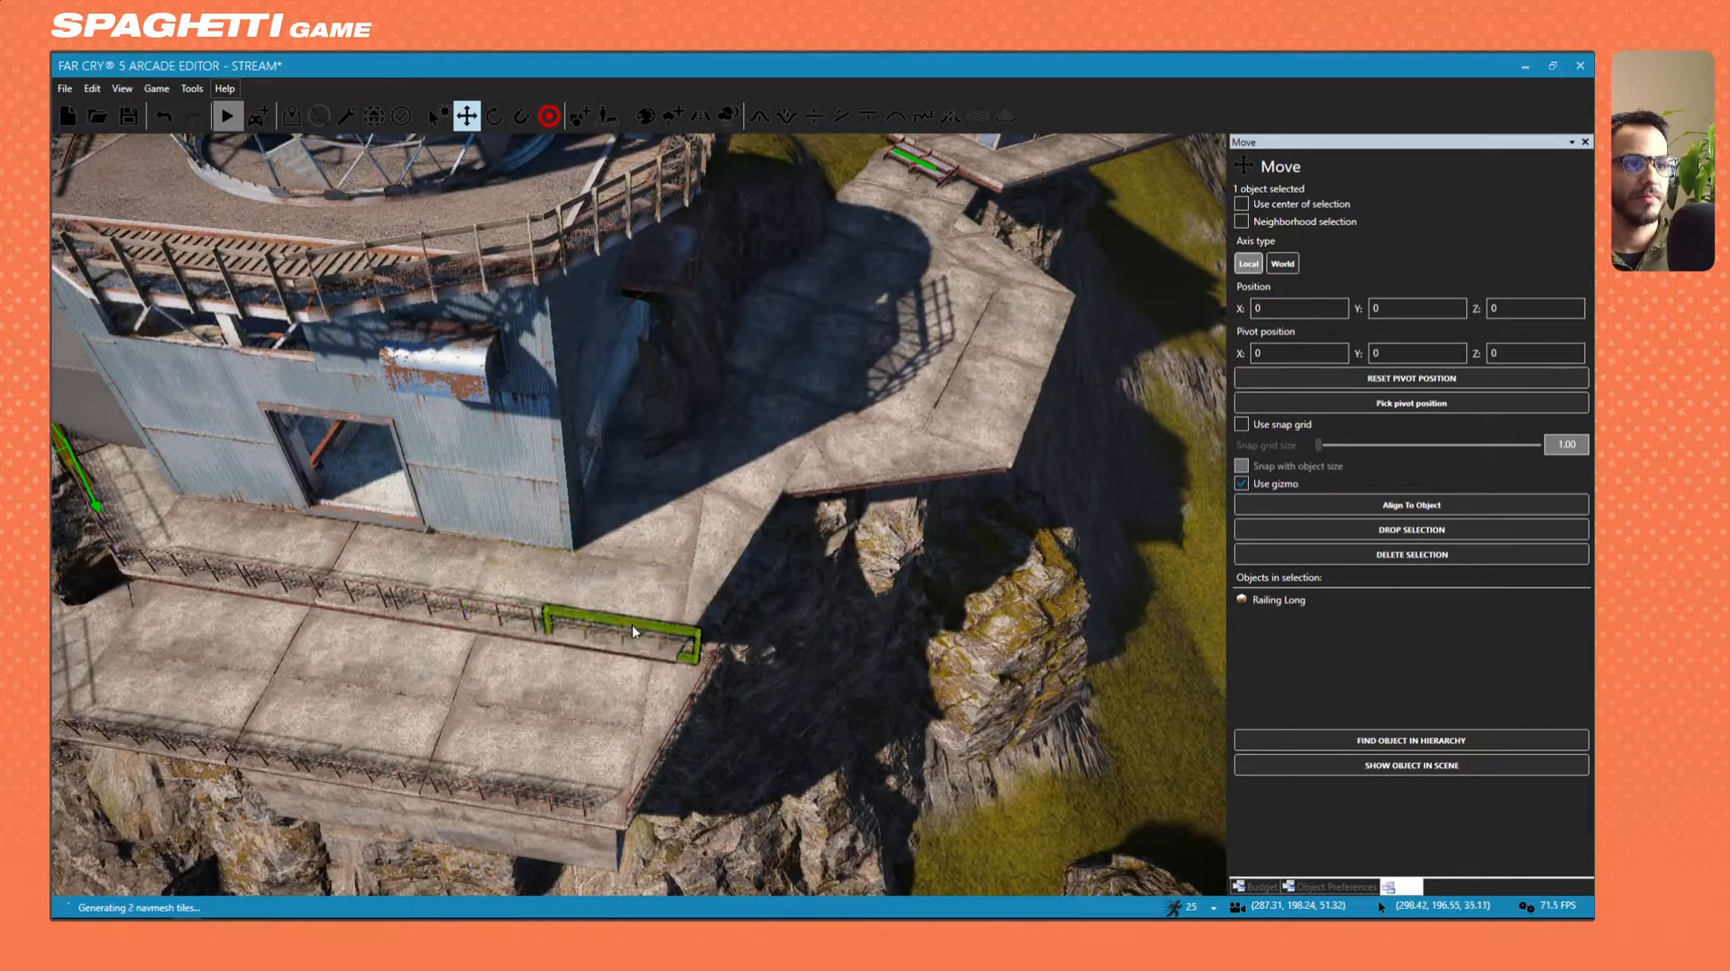
click(631, 624)
right_drag(656, 576, 650, 665)
key(w)
key(a)
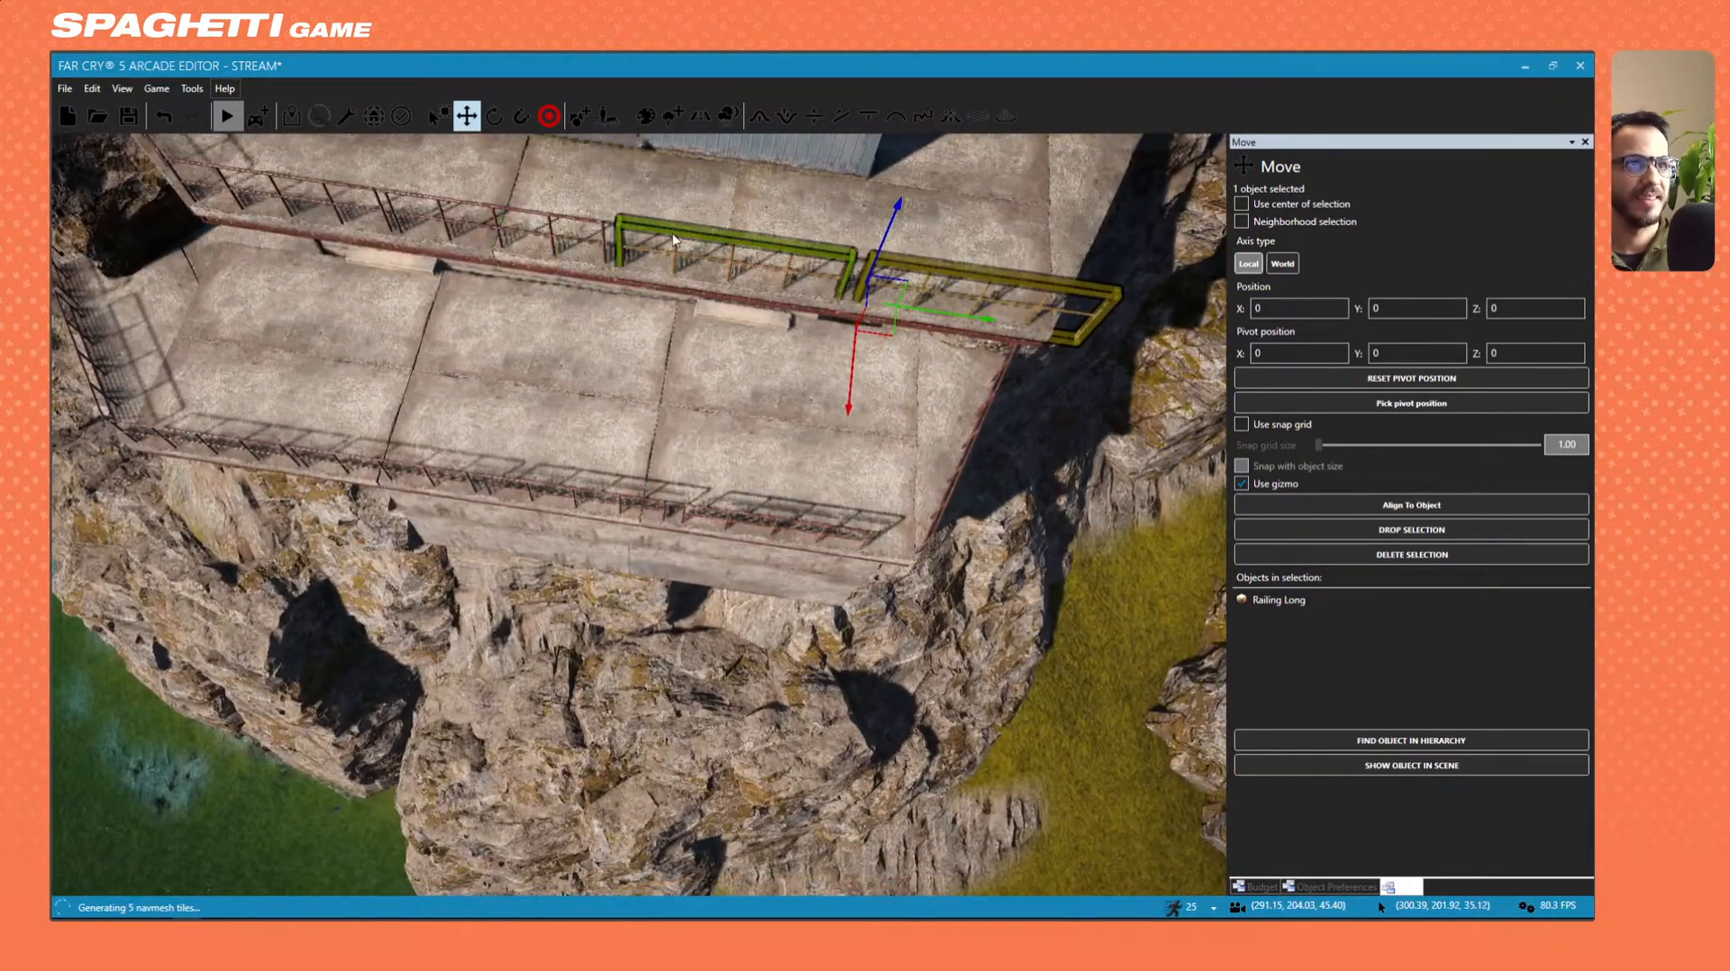
ctrl+click(706, 248)
right_drag(765, 266, 775, 225)
key(w)
right_drag(682, 316, 683, 317)
key(w)
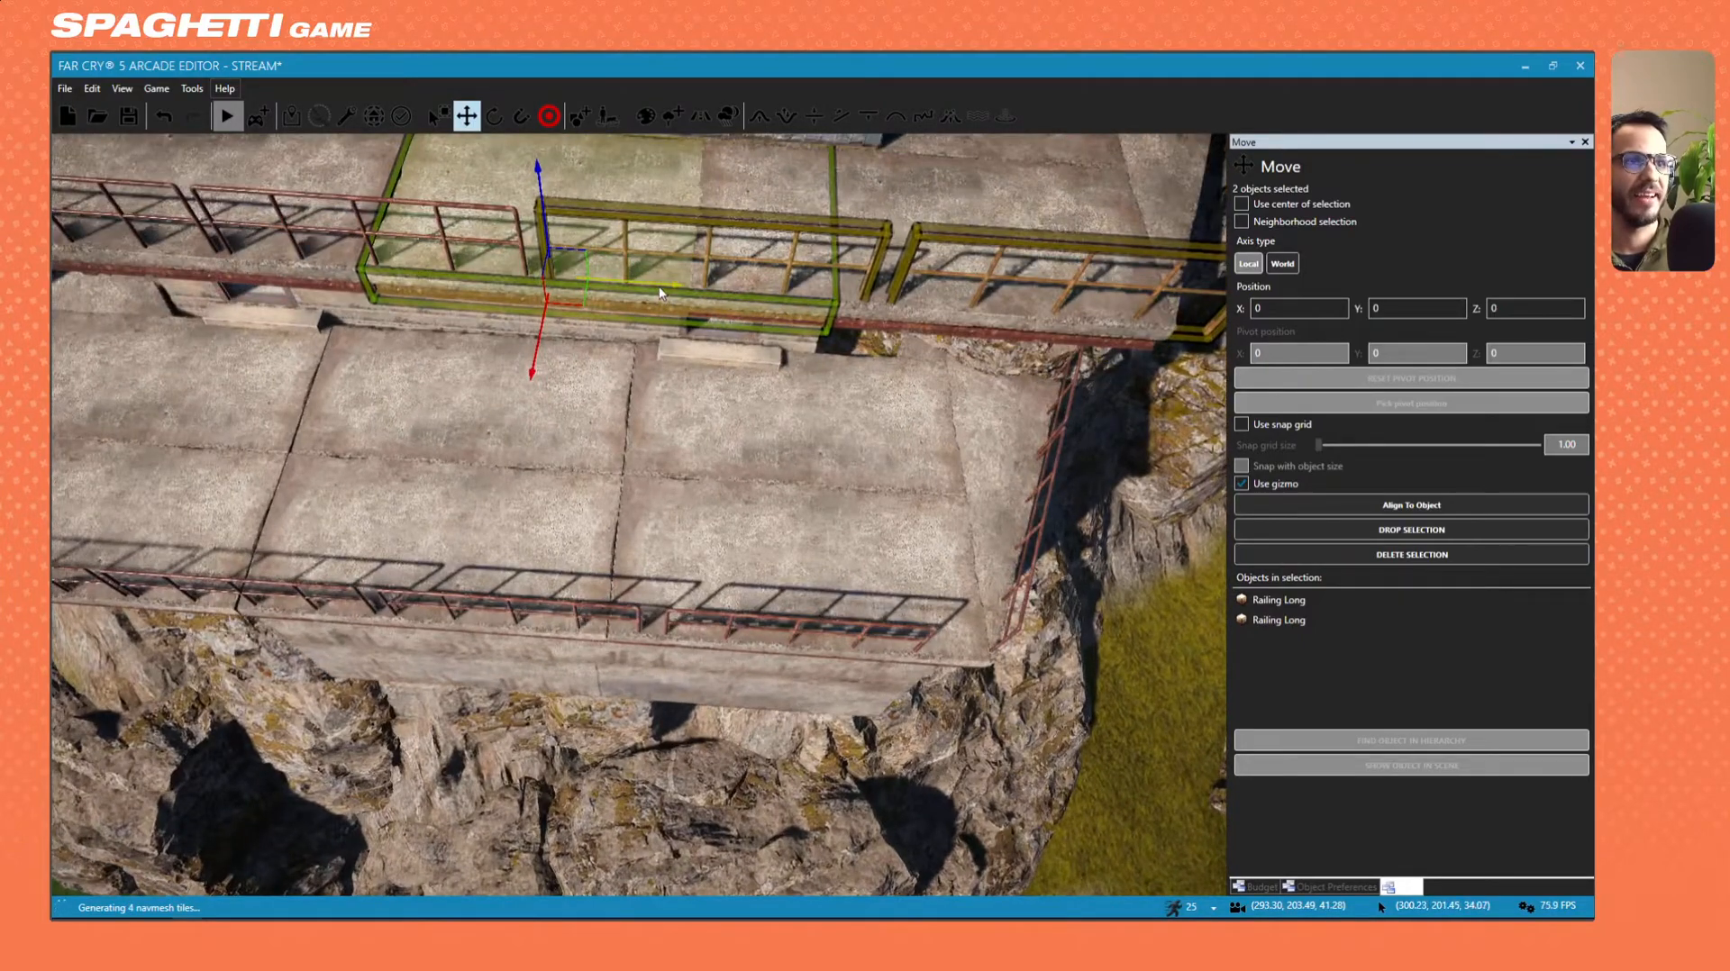
drag(658, 285, 647, 286)
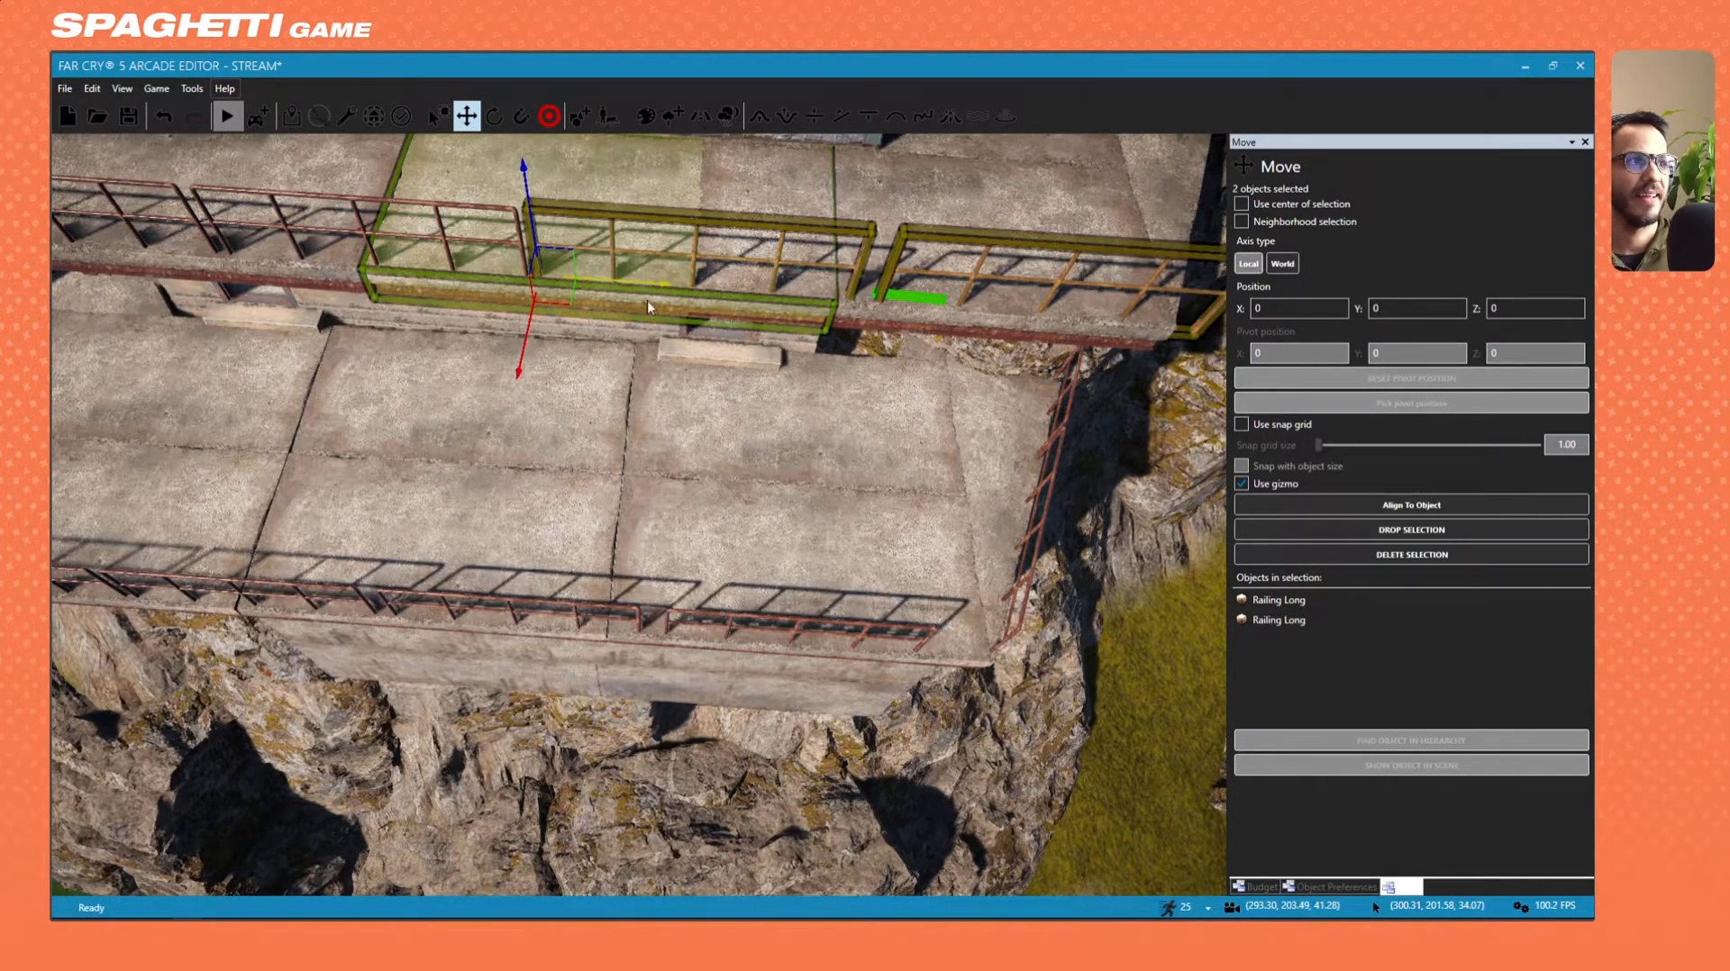
Shift the end Railing Long of the upper front row along the edge toward its neighbouring railing.
ctrl+click(478, 249)
right_drag(486, 249, 461, 250)
key(s)
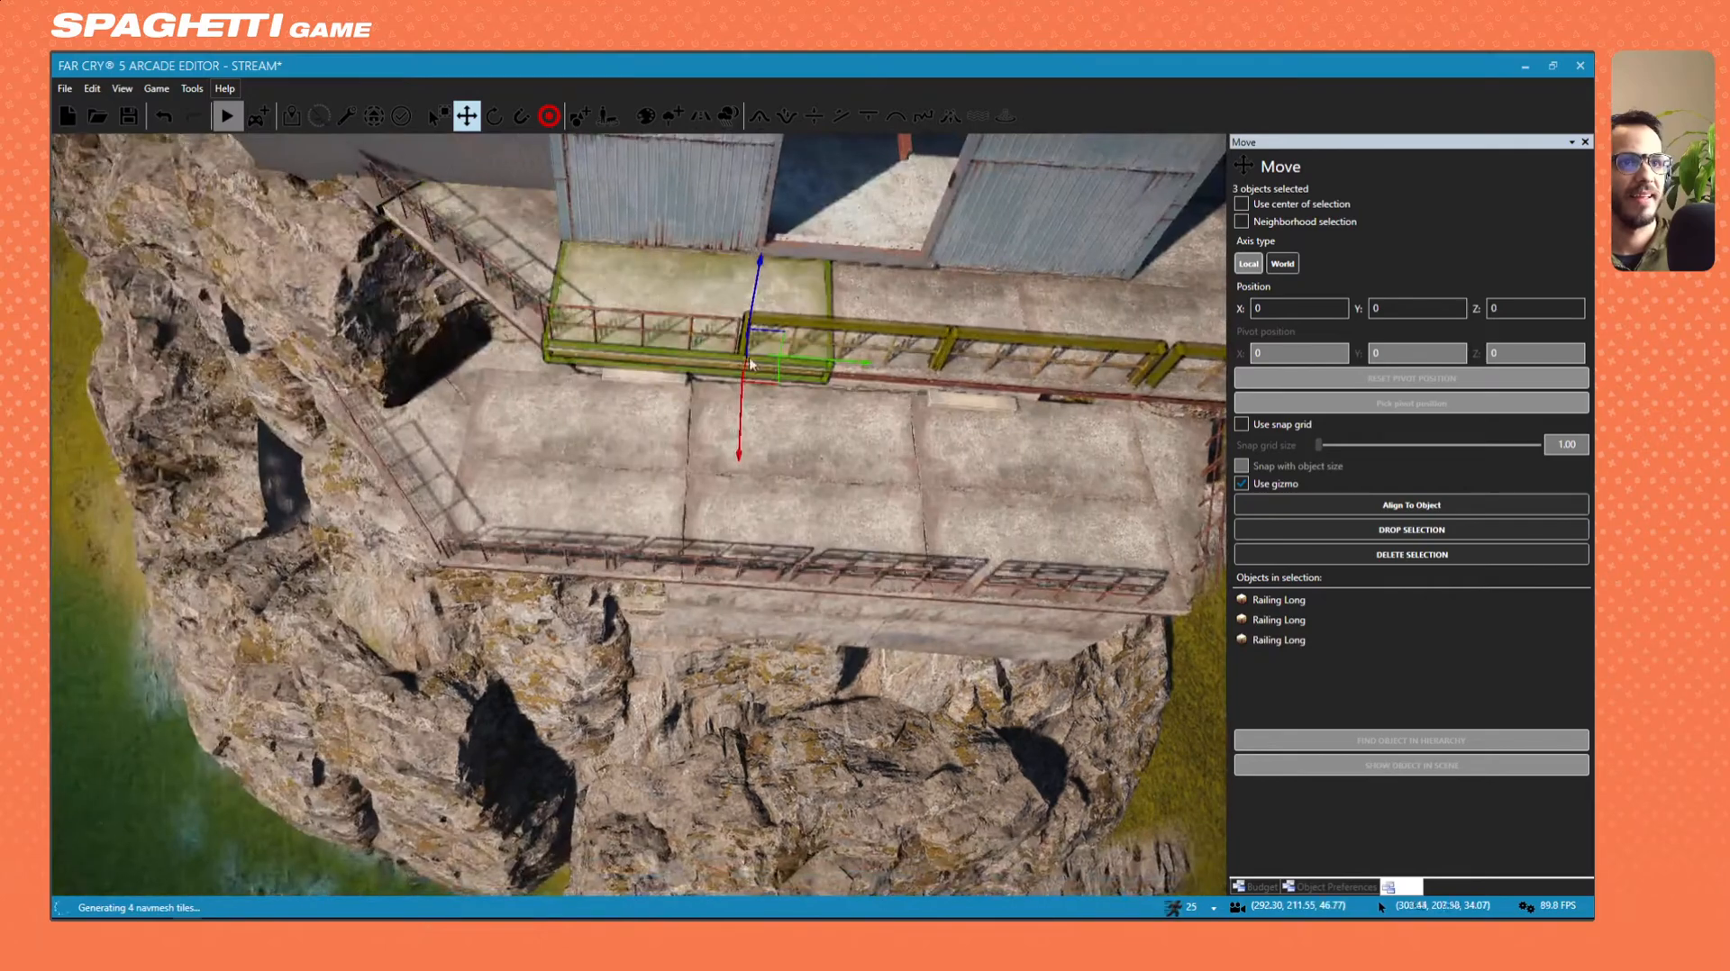
key(d)
right_drag(798, 357, 841, 358)
key(w)
click(842, 358)
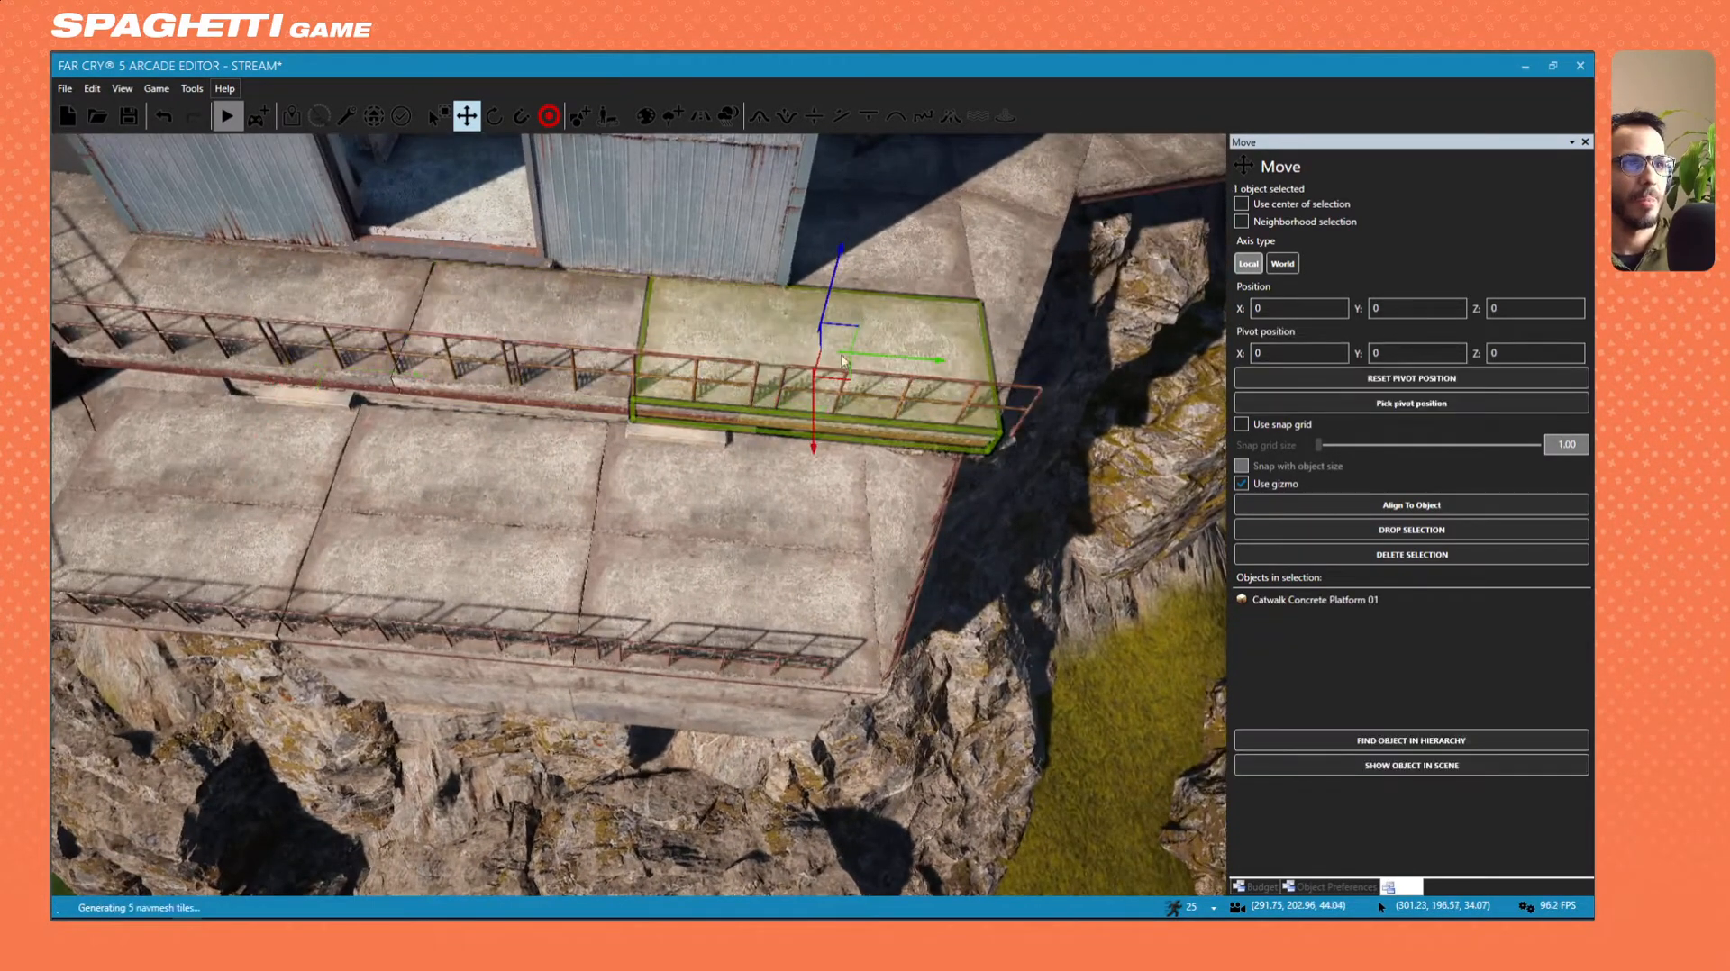
click(783, 382)
drag(889, 418, 876, 414)
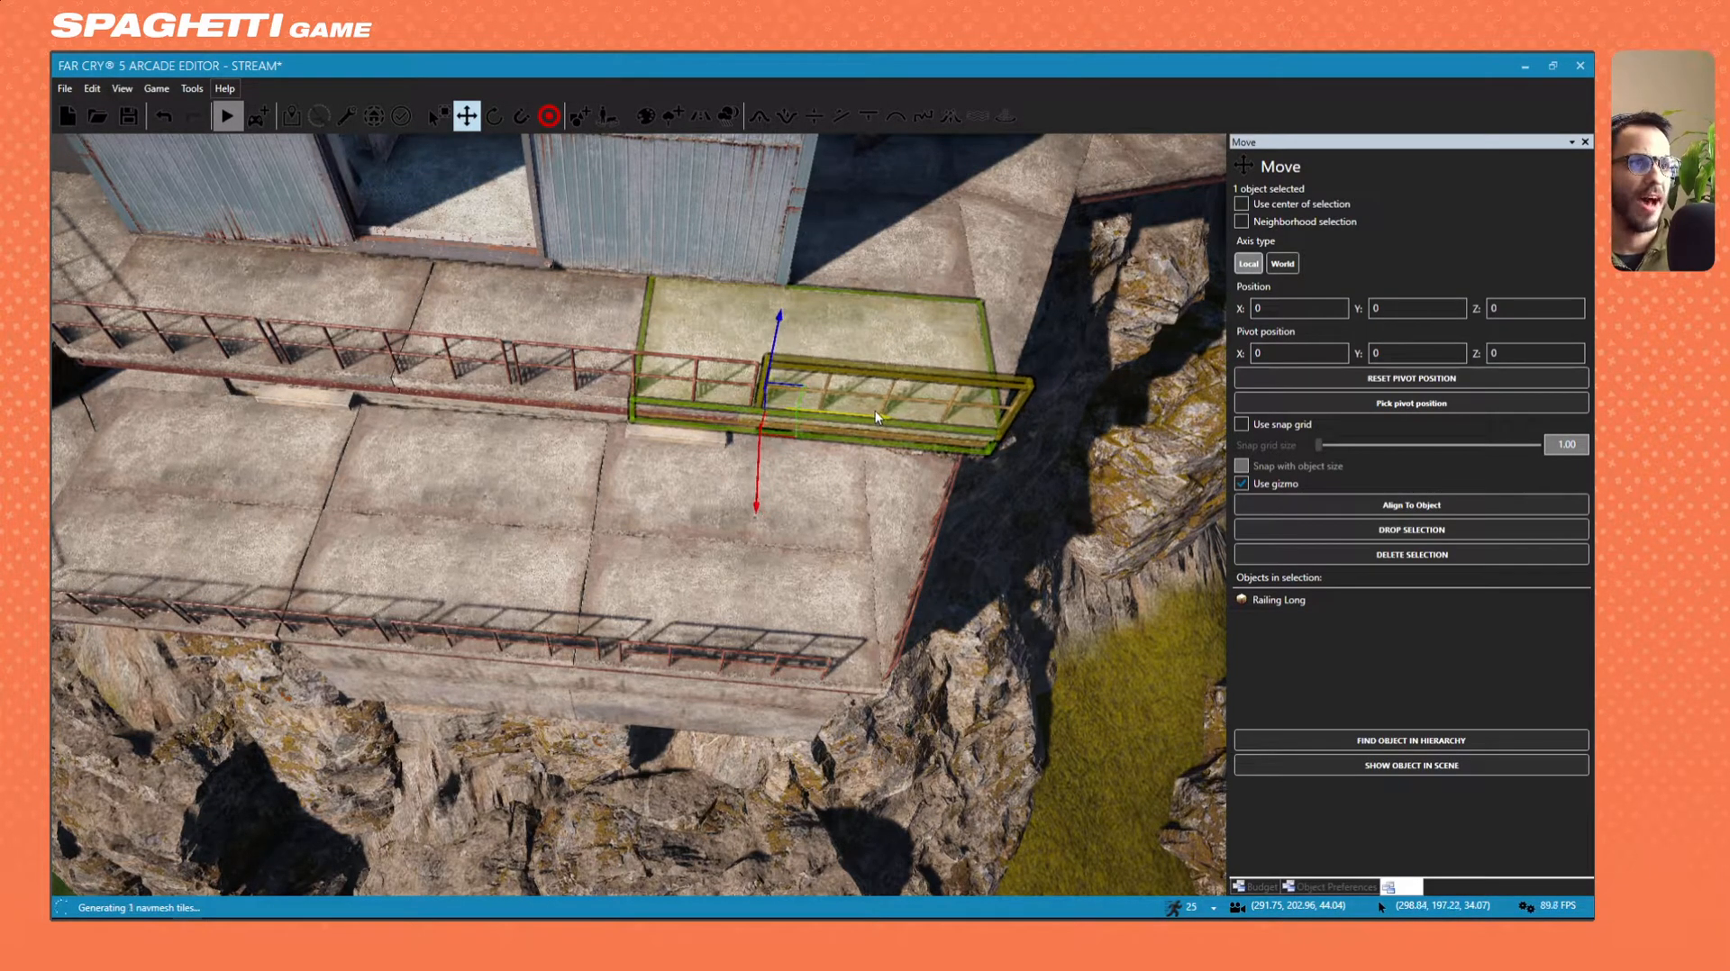
Add the next two Railing Long pieces of the upper row to the selection and shift the group toward the adjoining angled railing.
key(w)
right_drag(728, 430, 738, 385)
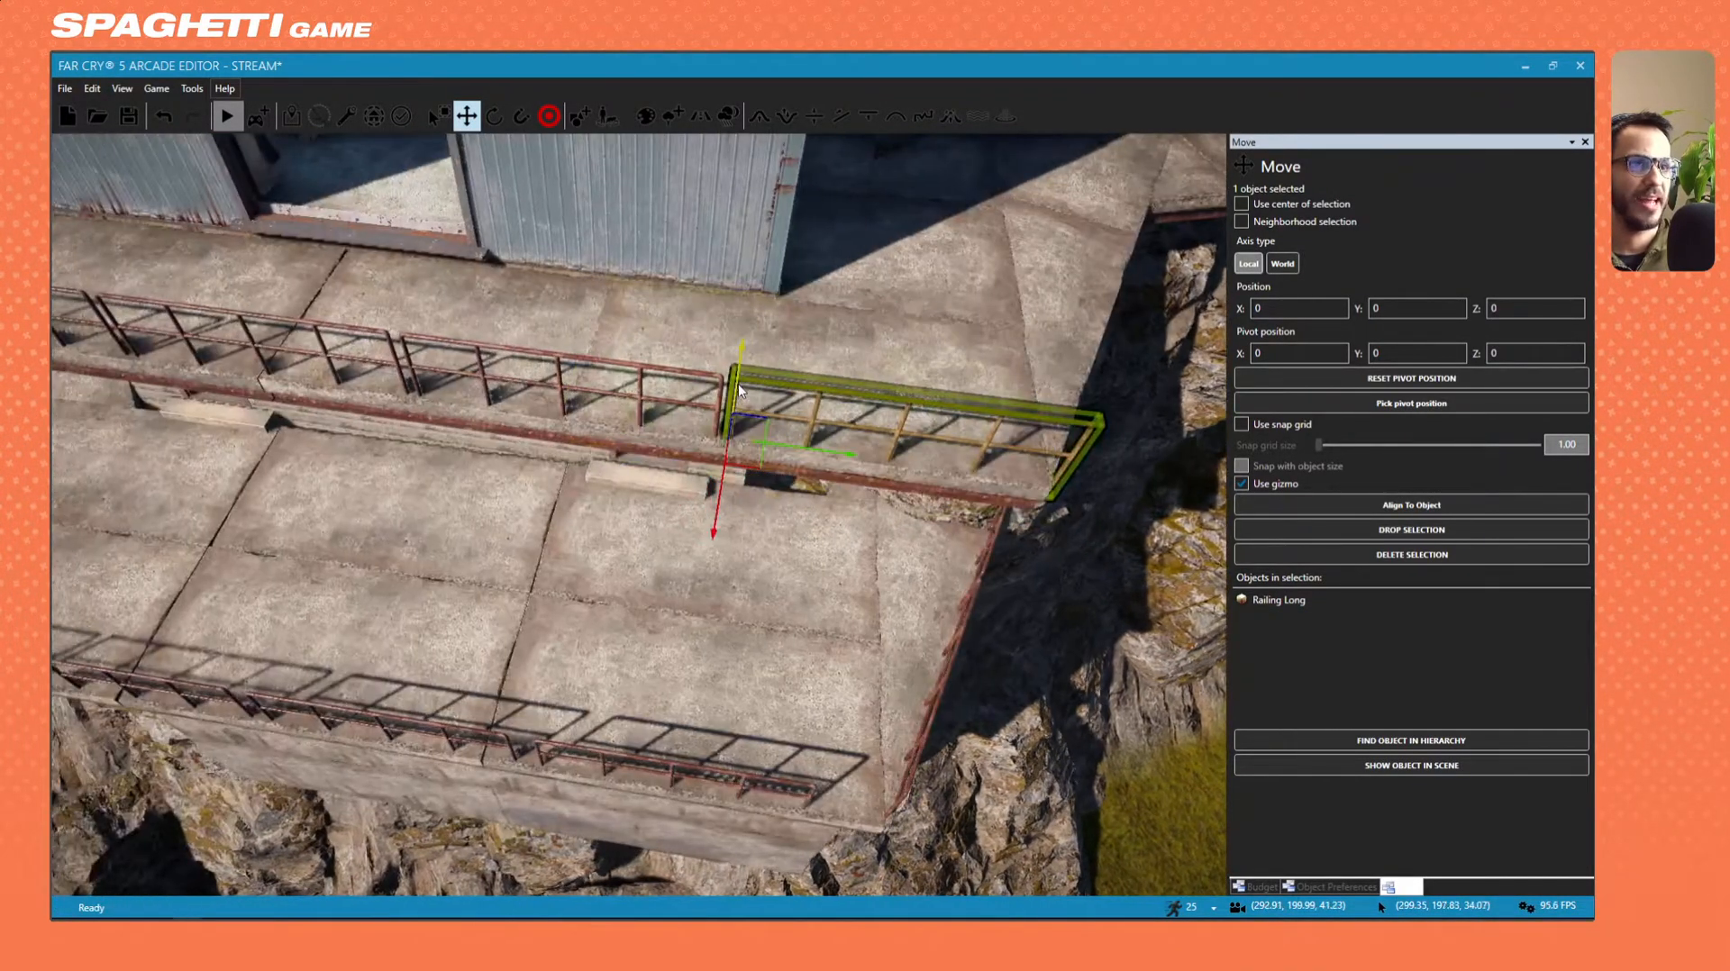
ctrl+click(665, 382)
key(a)
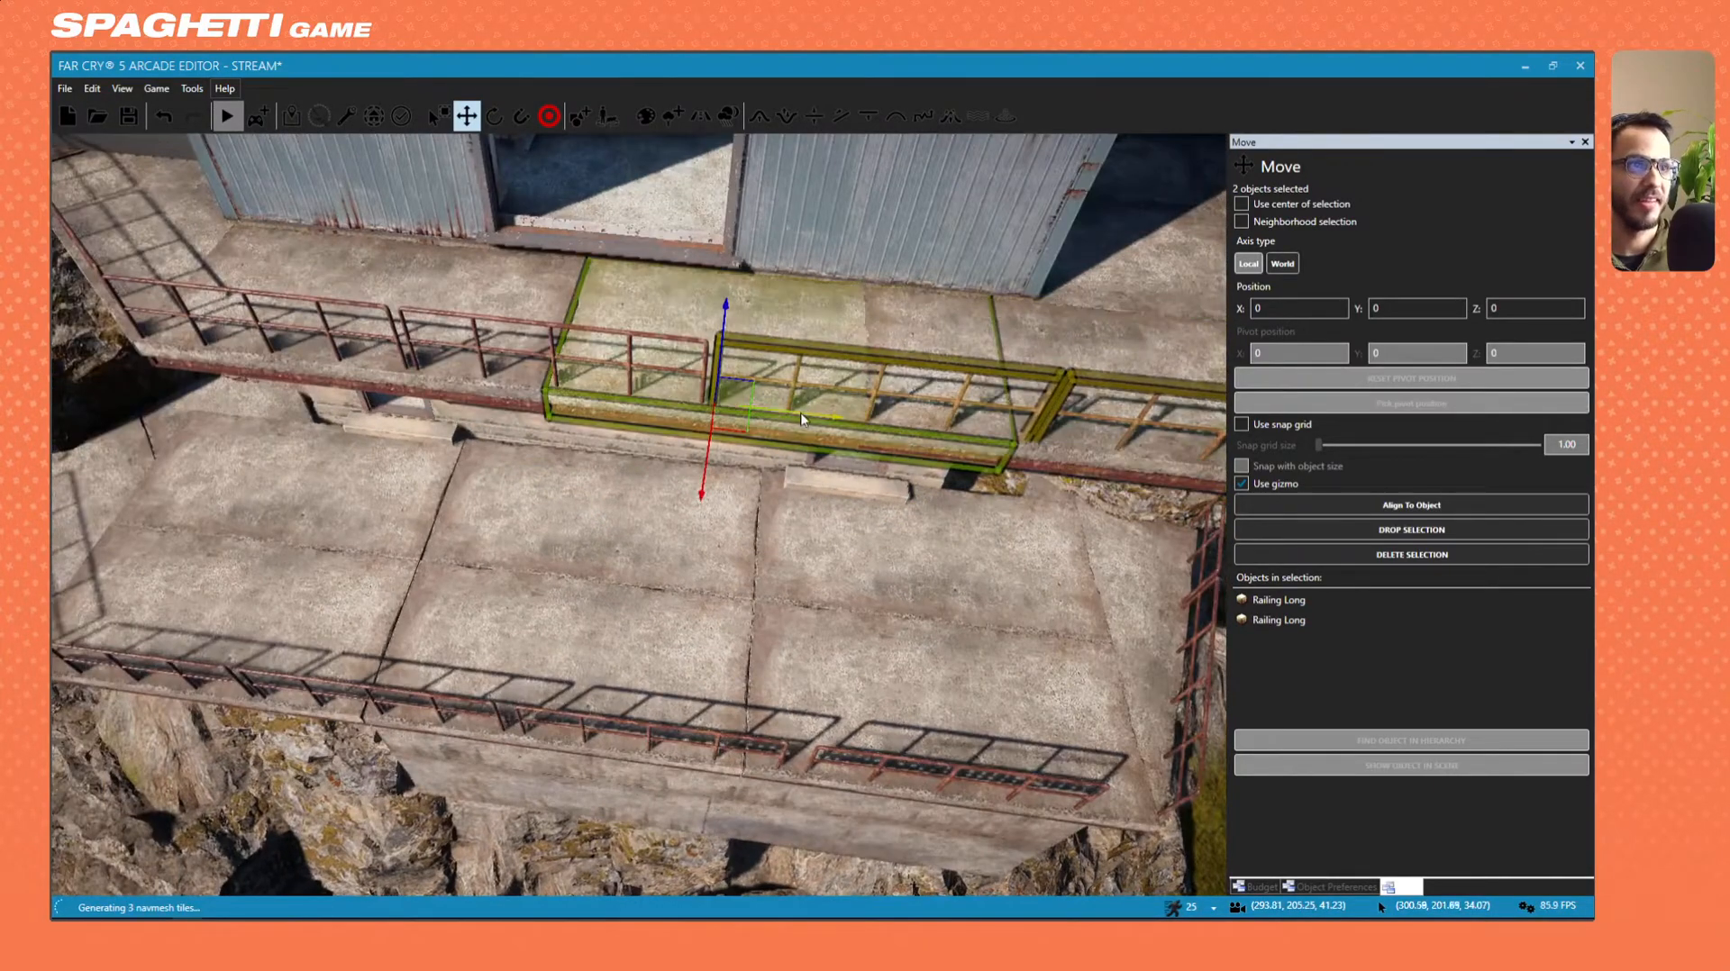
key(a)
key(3)
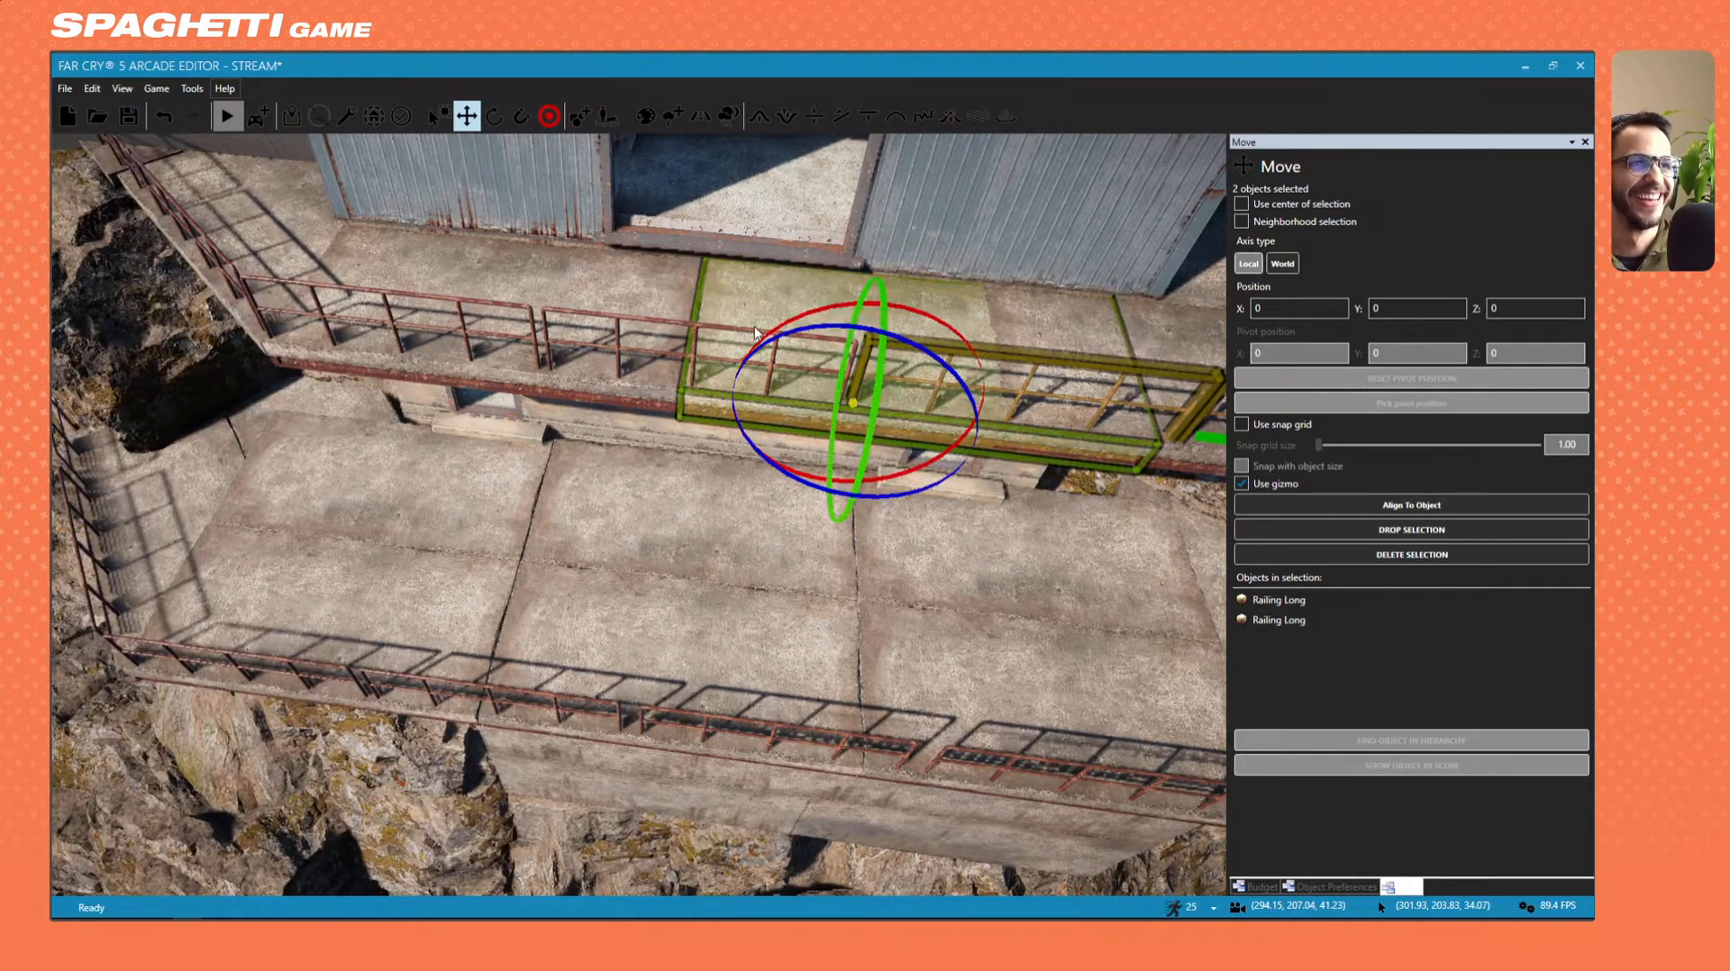
ctrl+click(742, 327)
right_drag(786, 355, 800, 340)
key(w)
key(a)
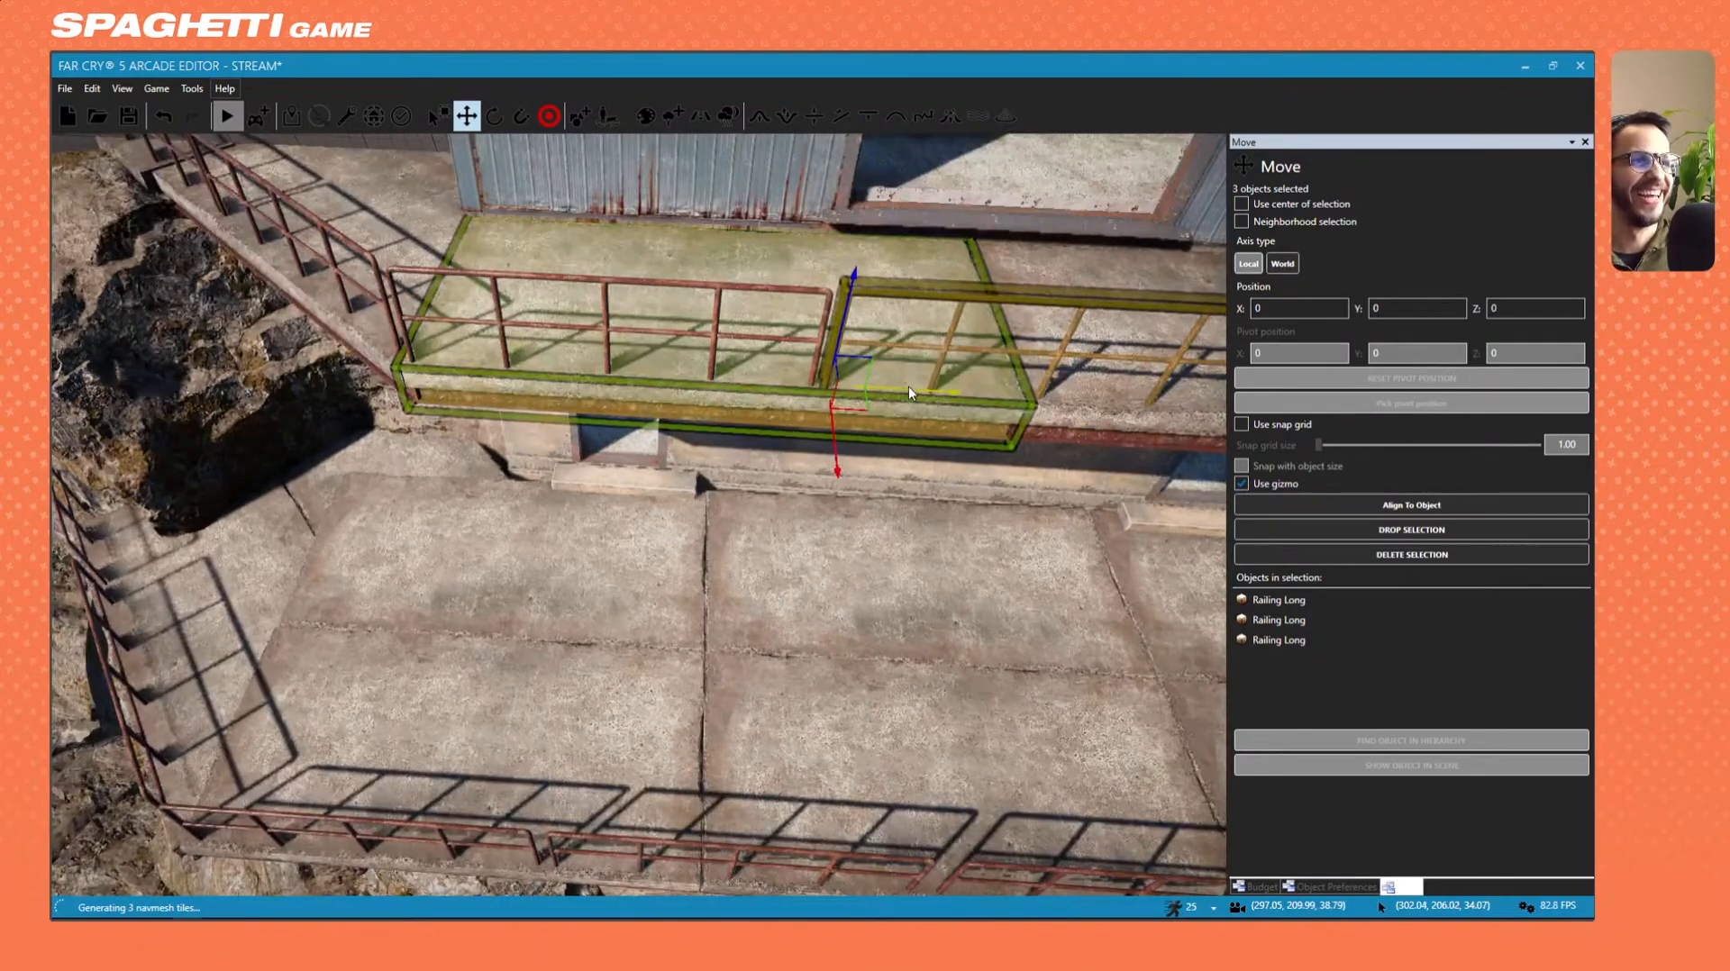
drag(910, 393, 900, 391)
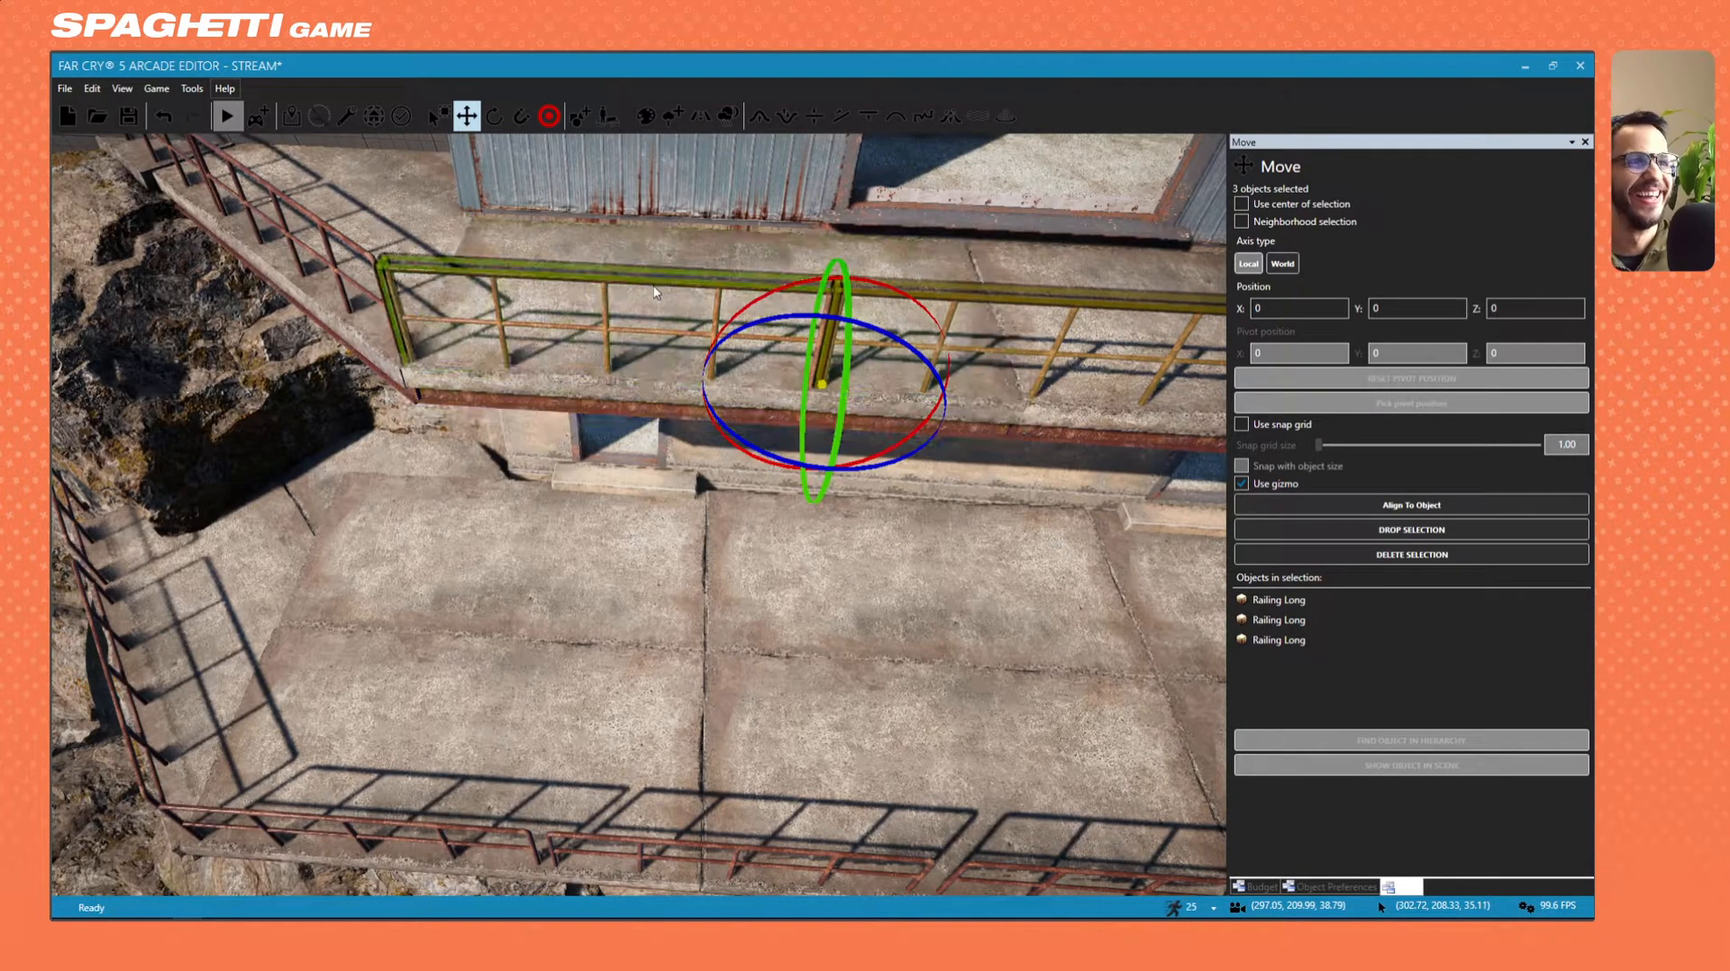
Copy the end railing of the upper front row past the platform's corner by the side edge.
ctrl+click(656, 287)
key(a)
right_drag(748, 370, 796, 389)
key(d)
click(851, 411)
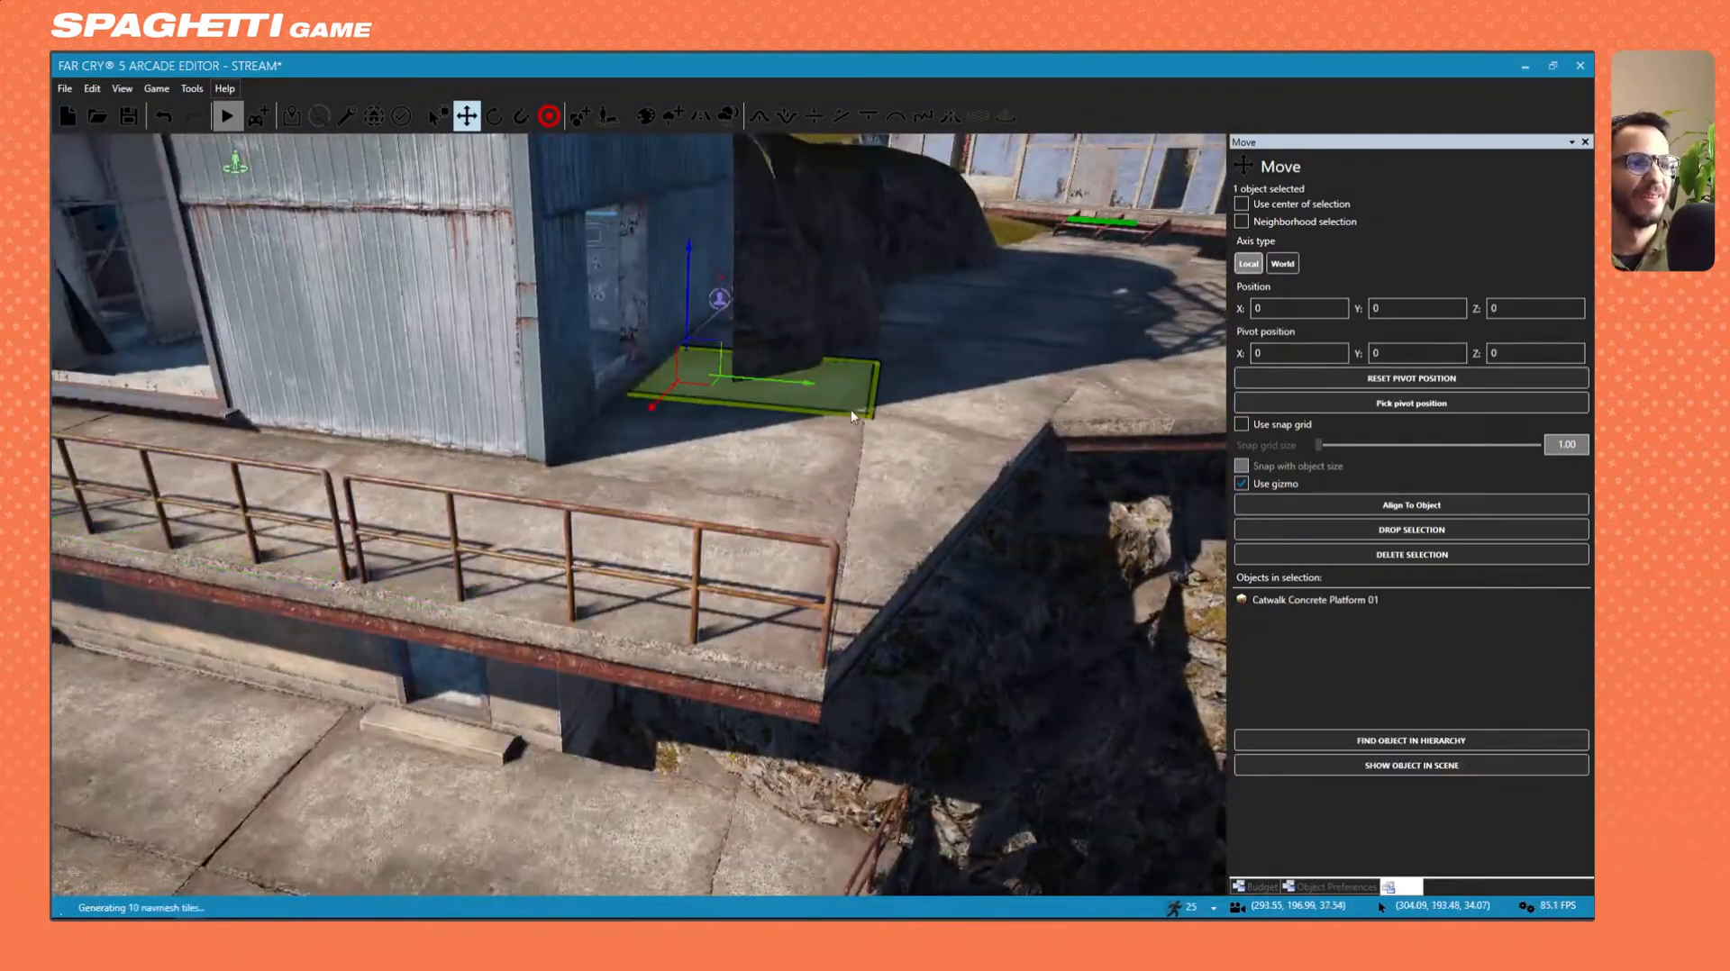
click(833, 559)
key(s)
right_drag(834, 559, 689, 479)
key(d)
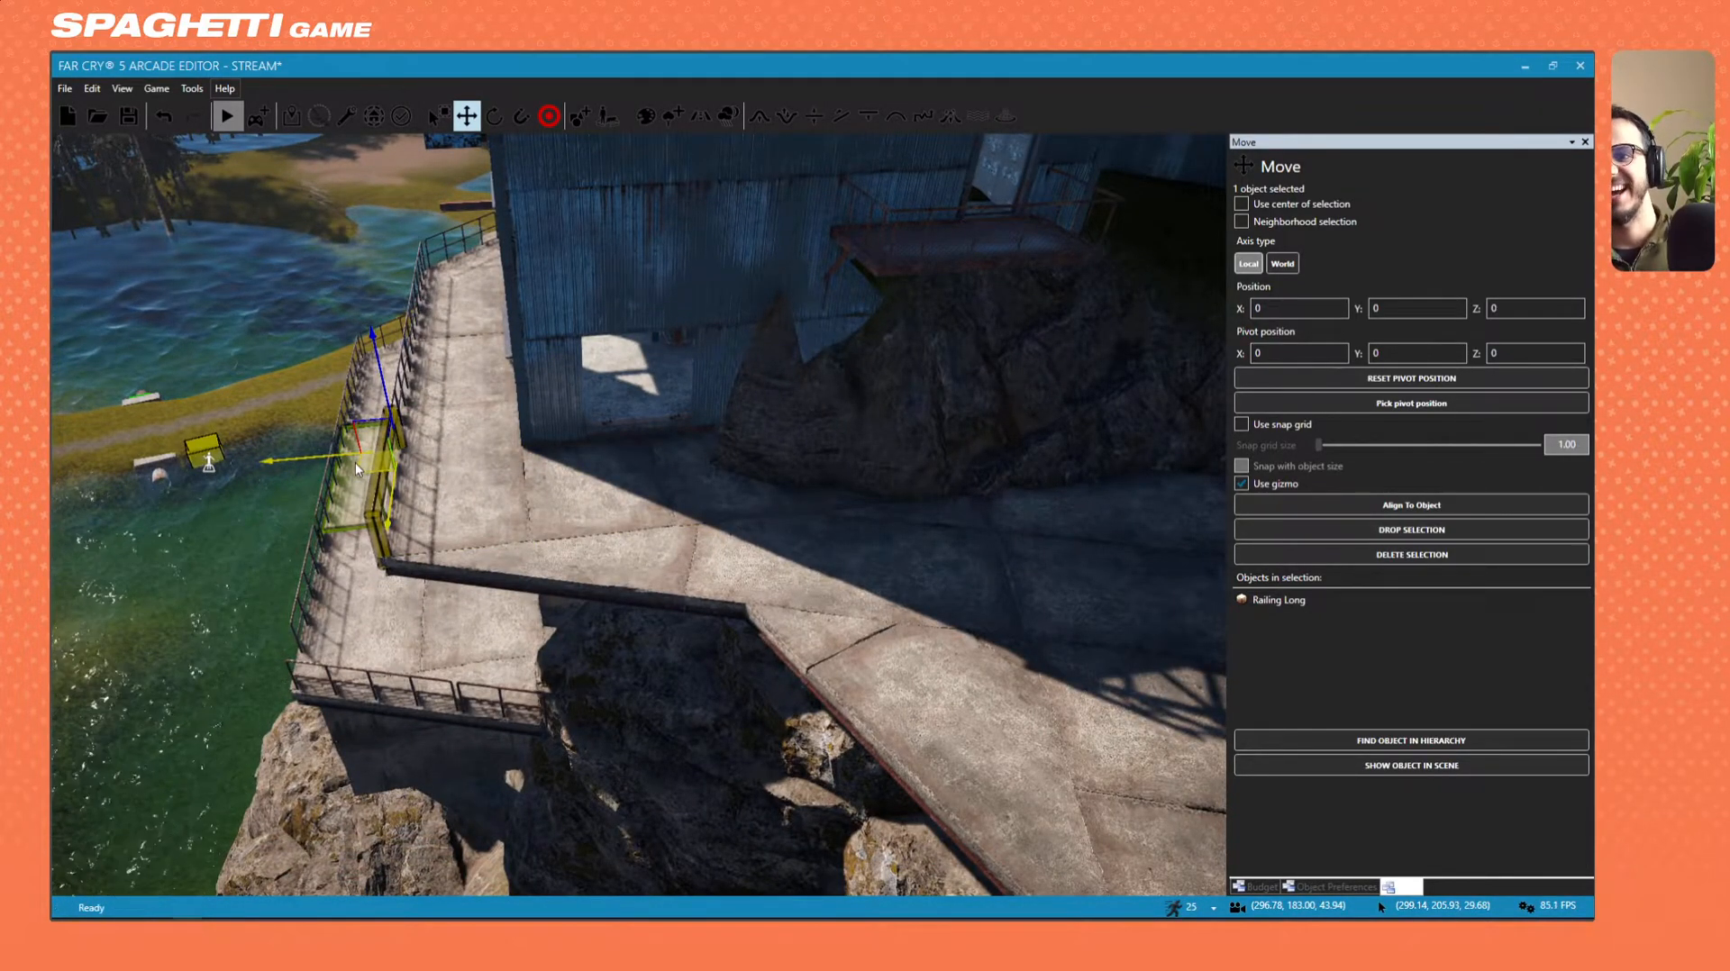
key(a)
key(w)
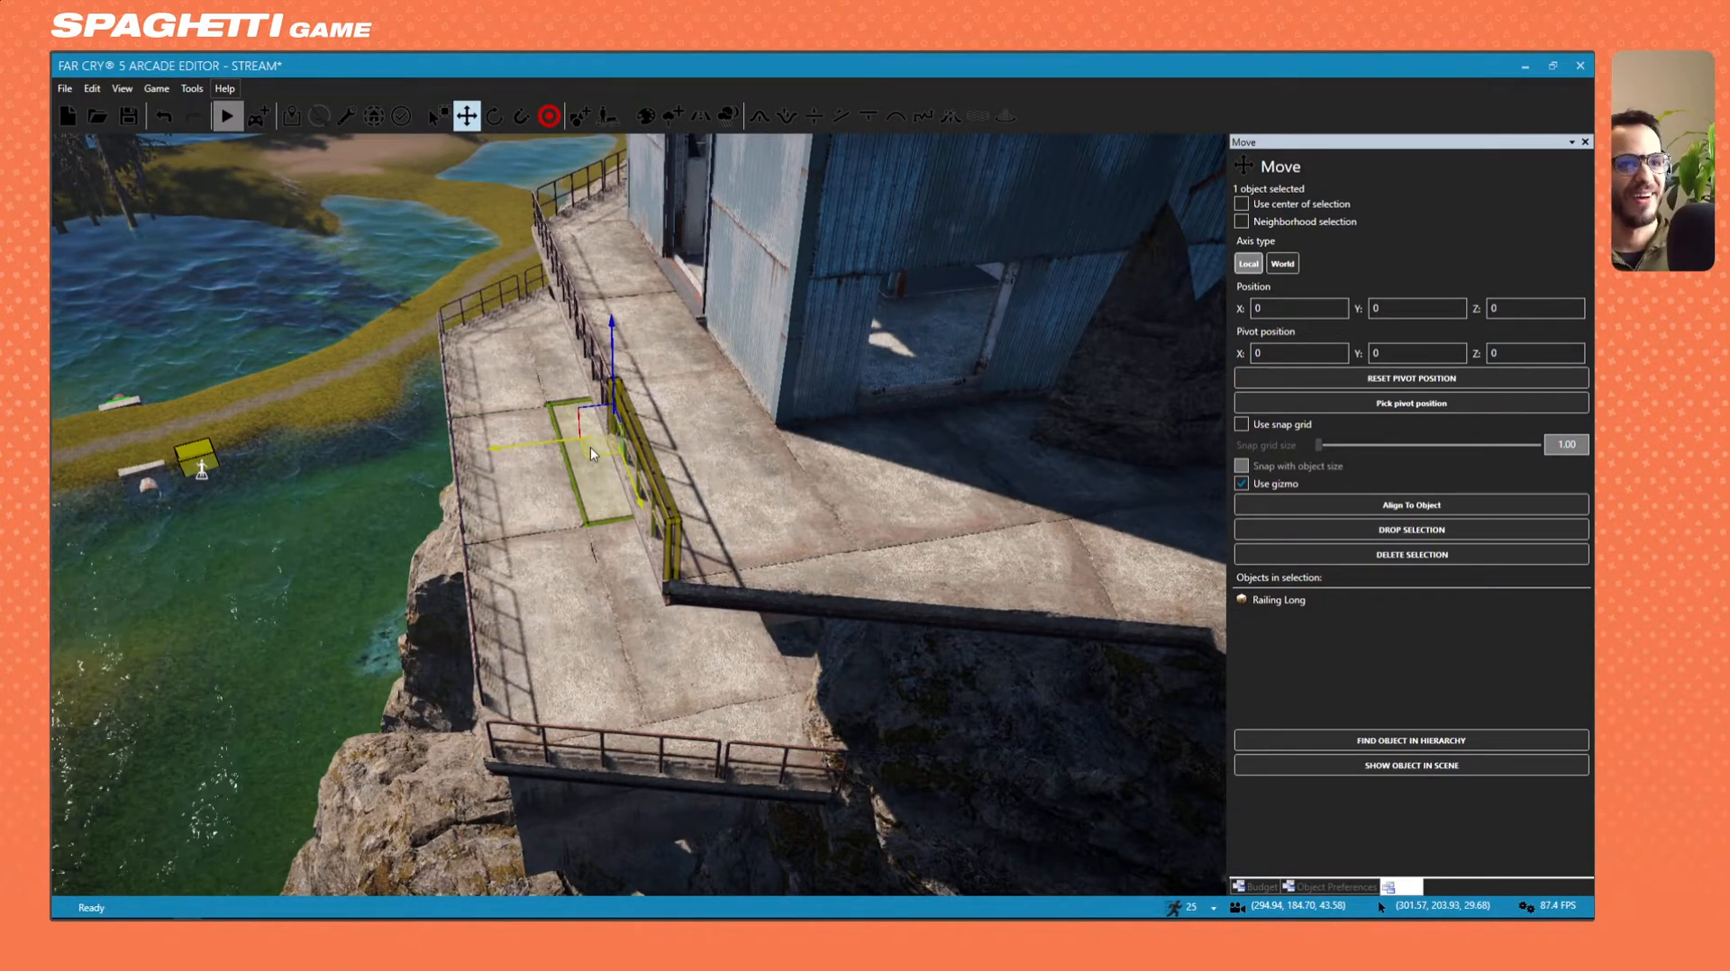
drag(591, 447, 658, 618)
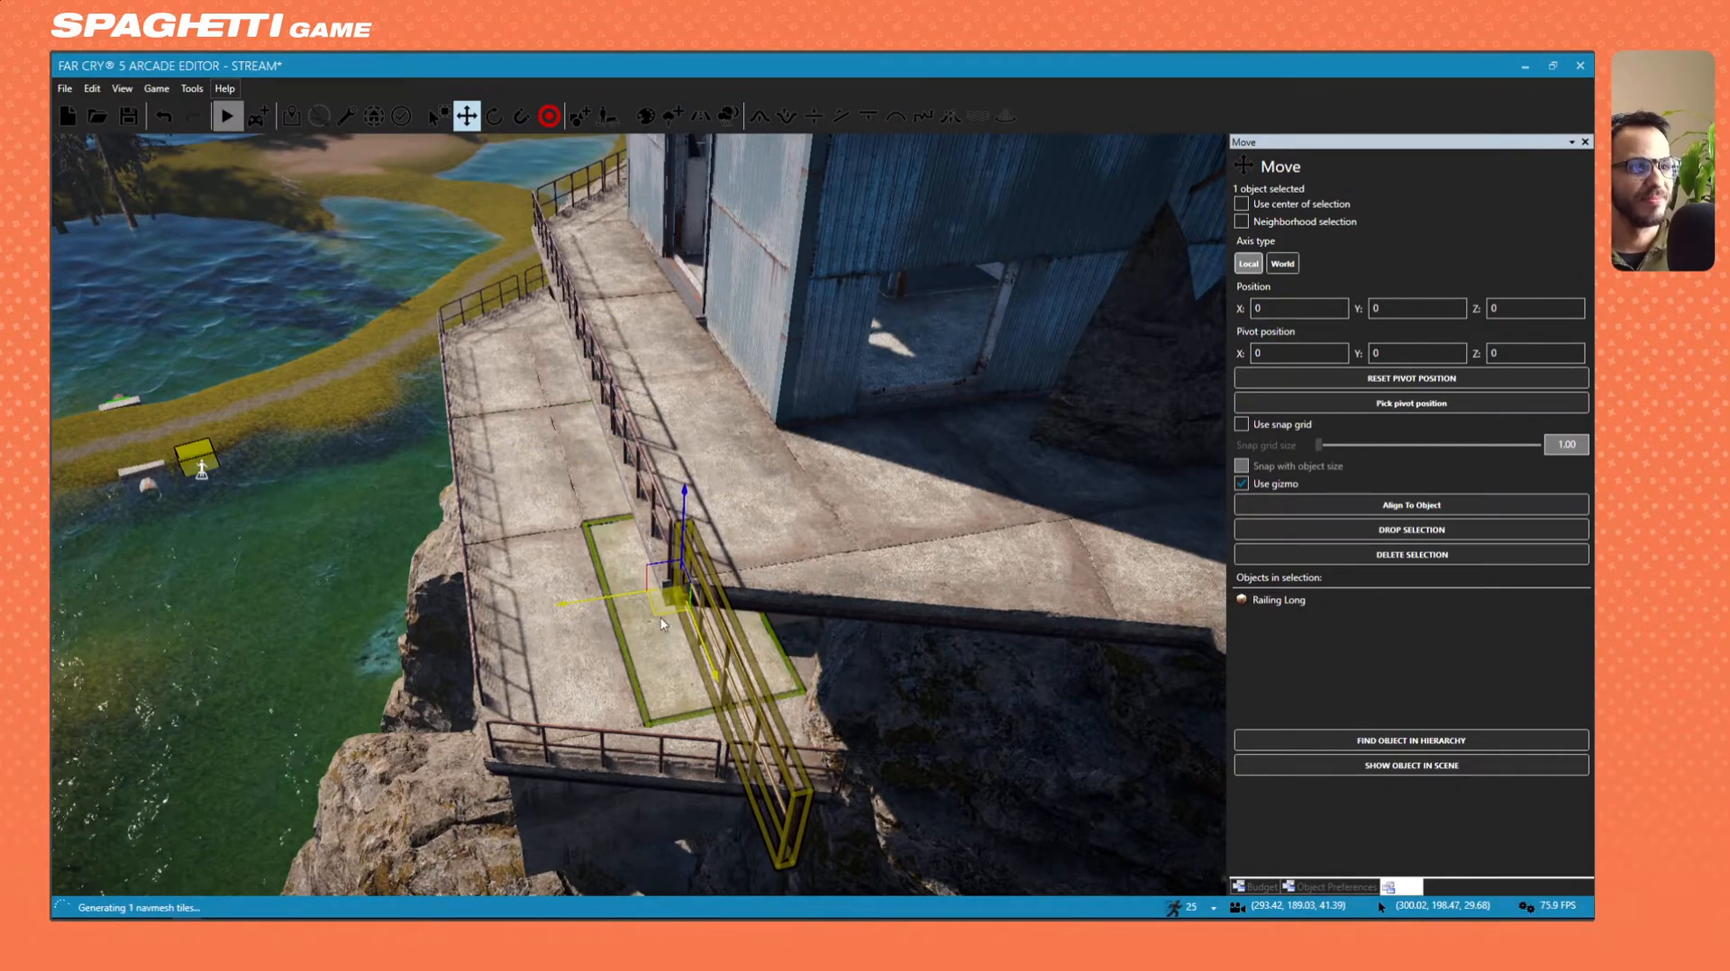
Rotate the copied railing parallel to the upper platform's side edge, using snap angles of 10.
click(494, 117)
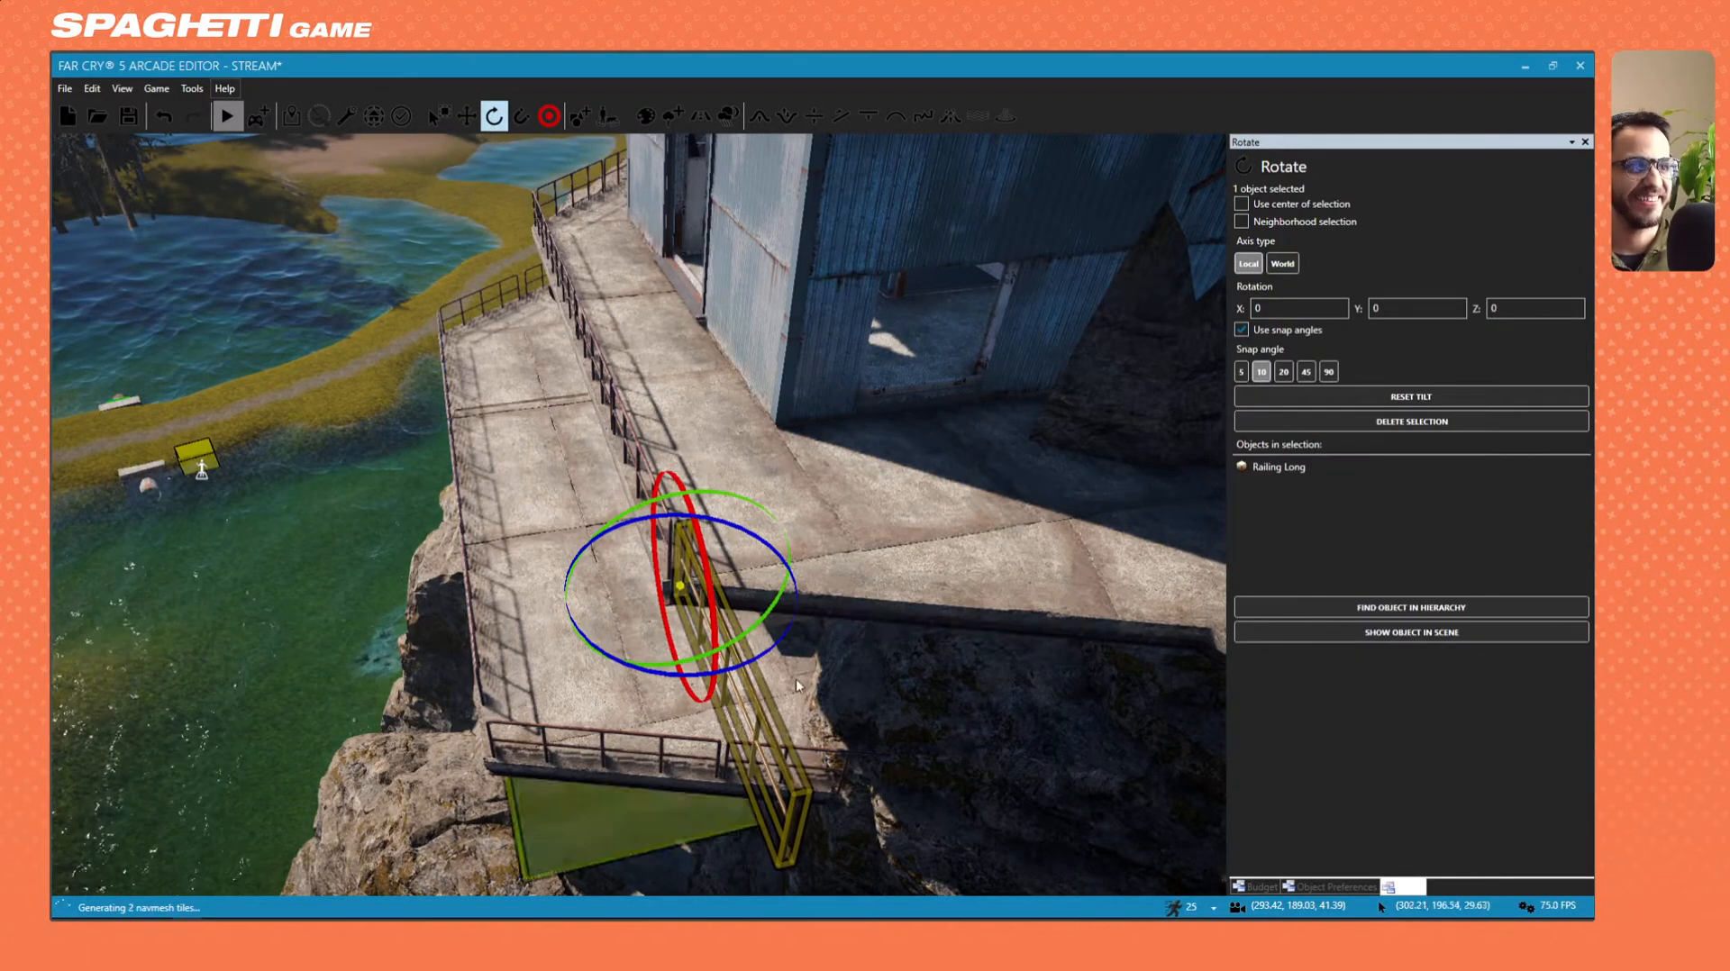
drag(734, 665, 795, 605)
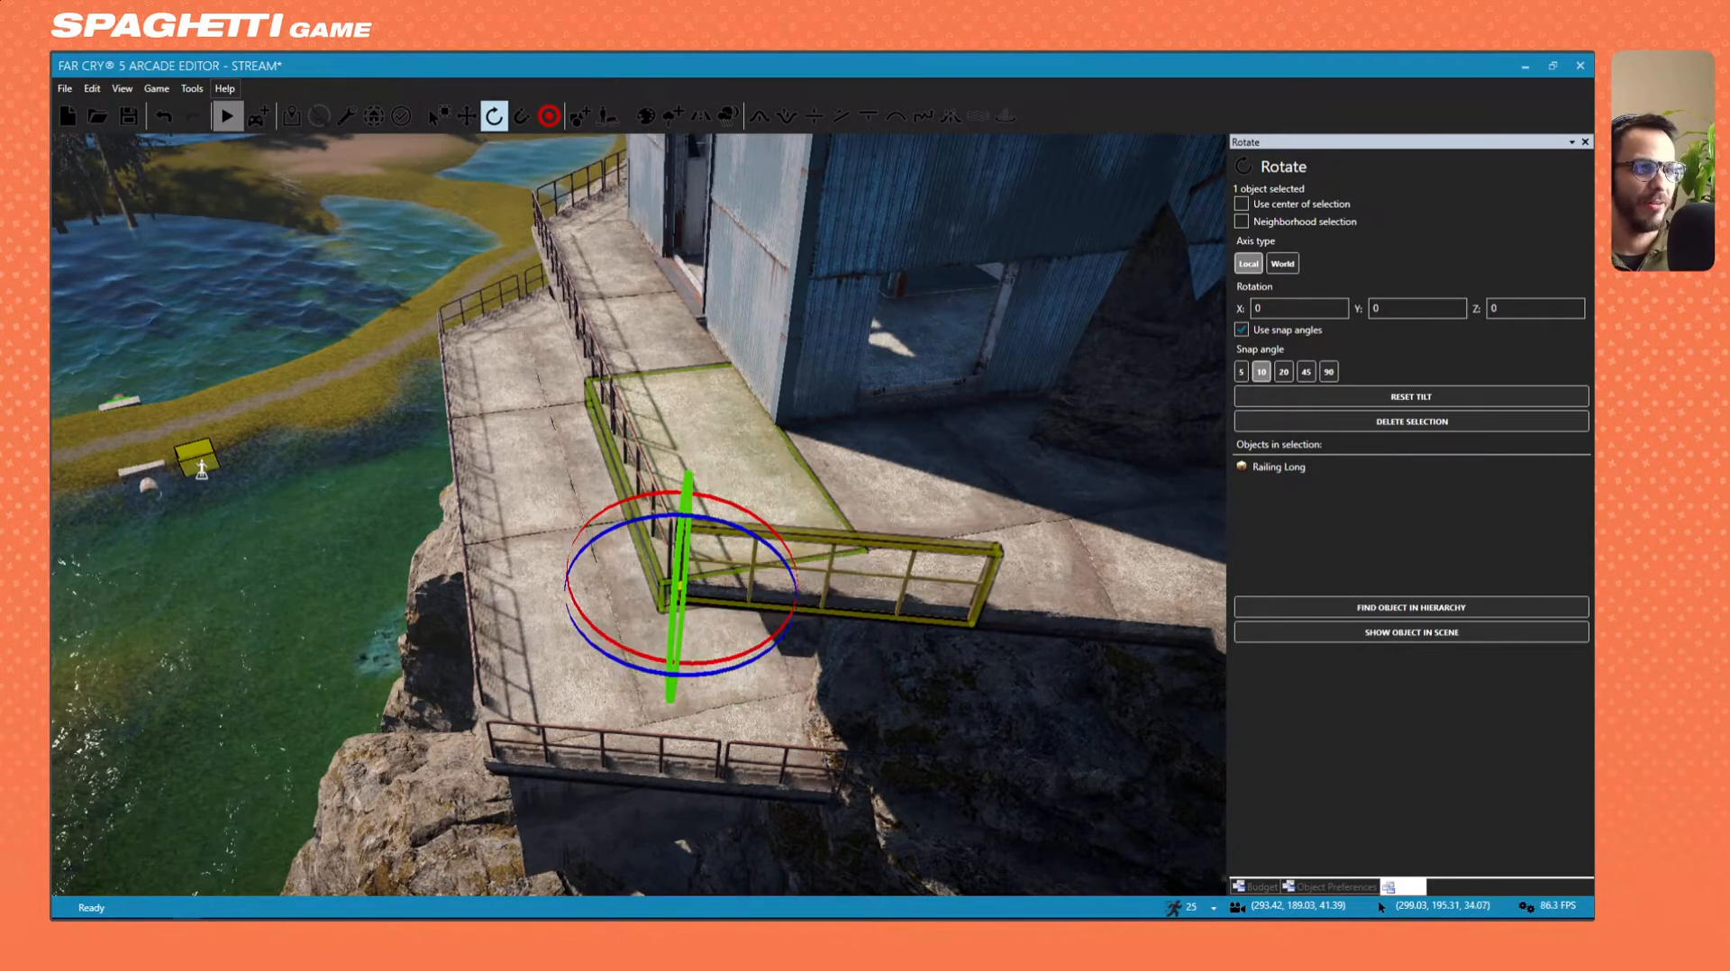
key(w)
mouse_move(670, 509)
right_down()
mouse_move(738, 599)
mouse_move(685, 504)
mouse_move(669, 509)
right_up()
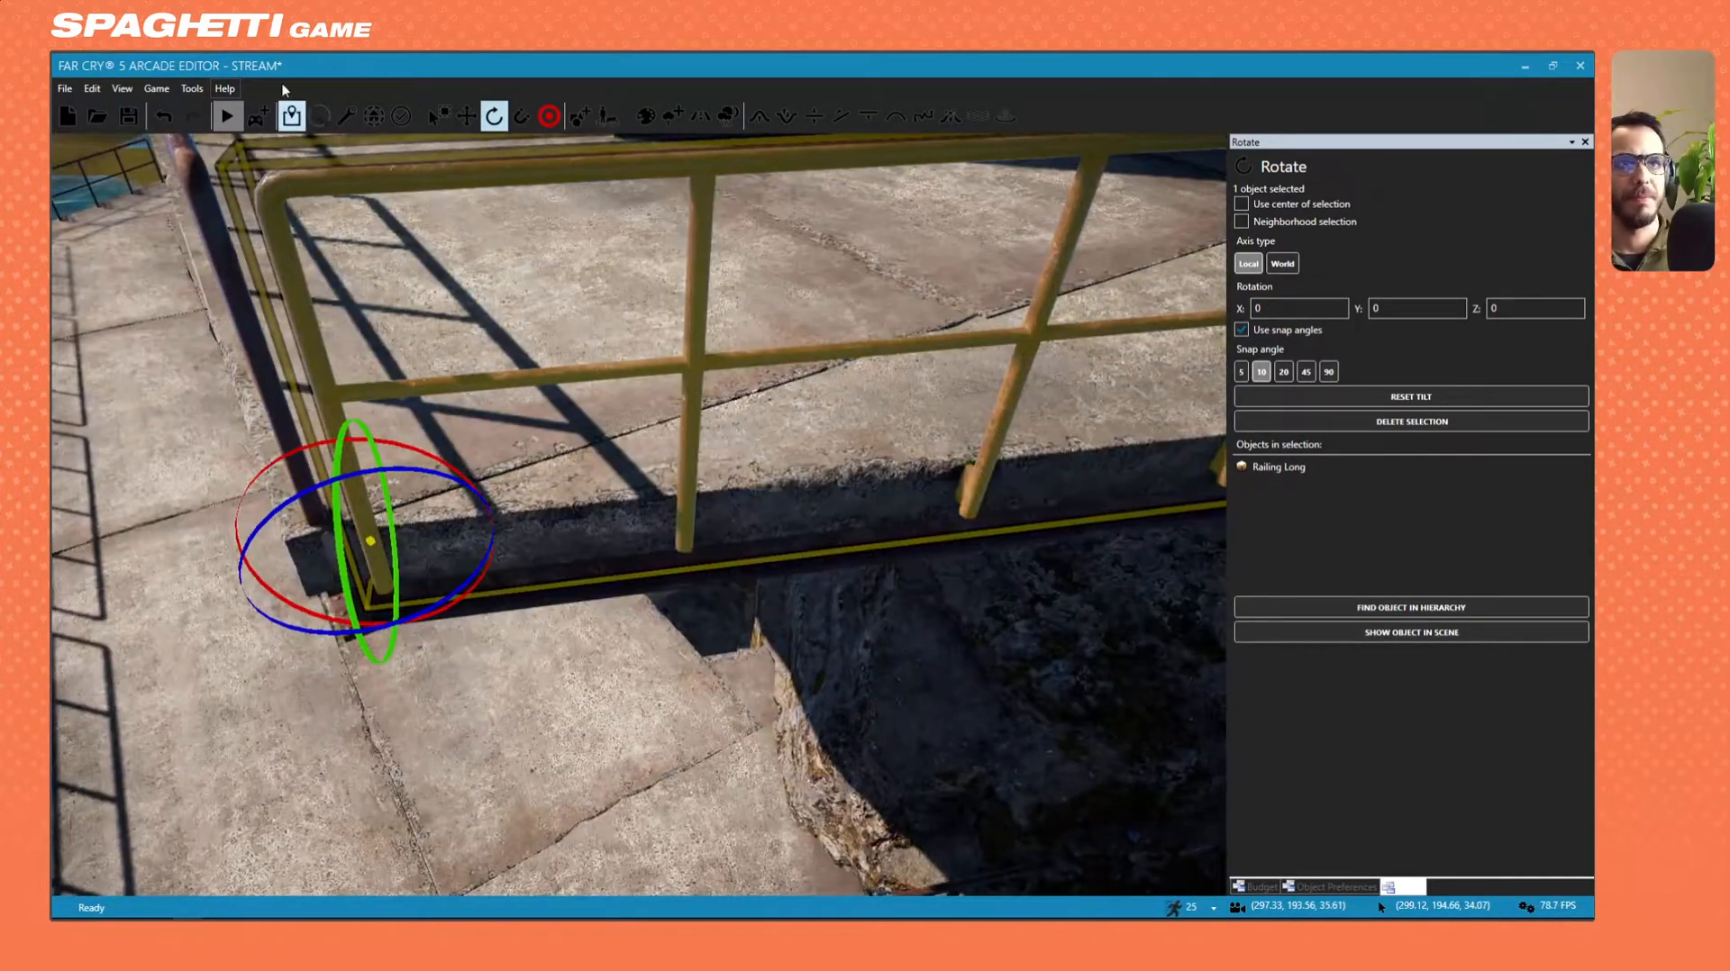
Move the rotated railing onto the side edge so it starts at the upper platform's corner.
click(467, 116)
drag(410, 502, 397, 538)
key(d)
right_drag(376, 455, 371, 447)
drag(120, 440, 126, 429)
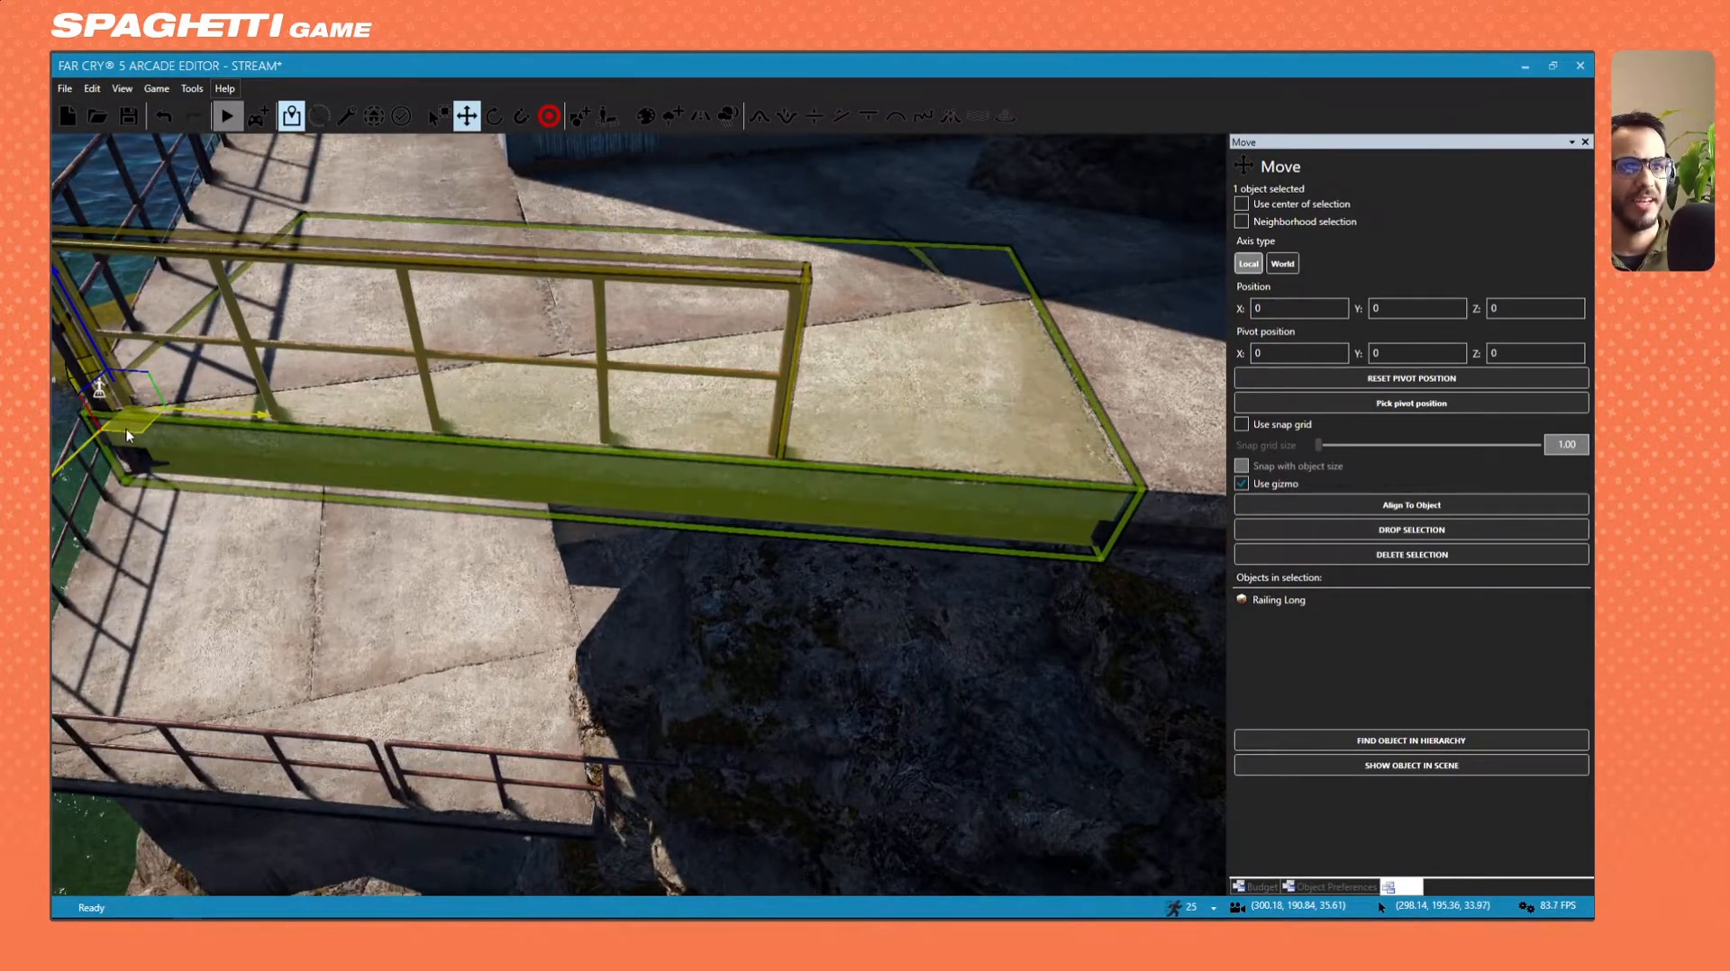
Copy the side-edge railing along the same edge, end to end with the first one.
right_drag(180, 454, 429, 542)
key(s)
key(s)
key(s)
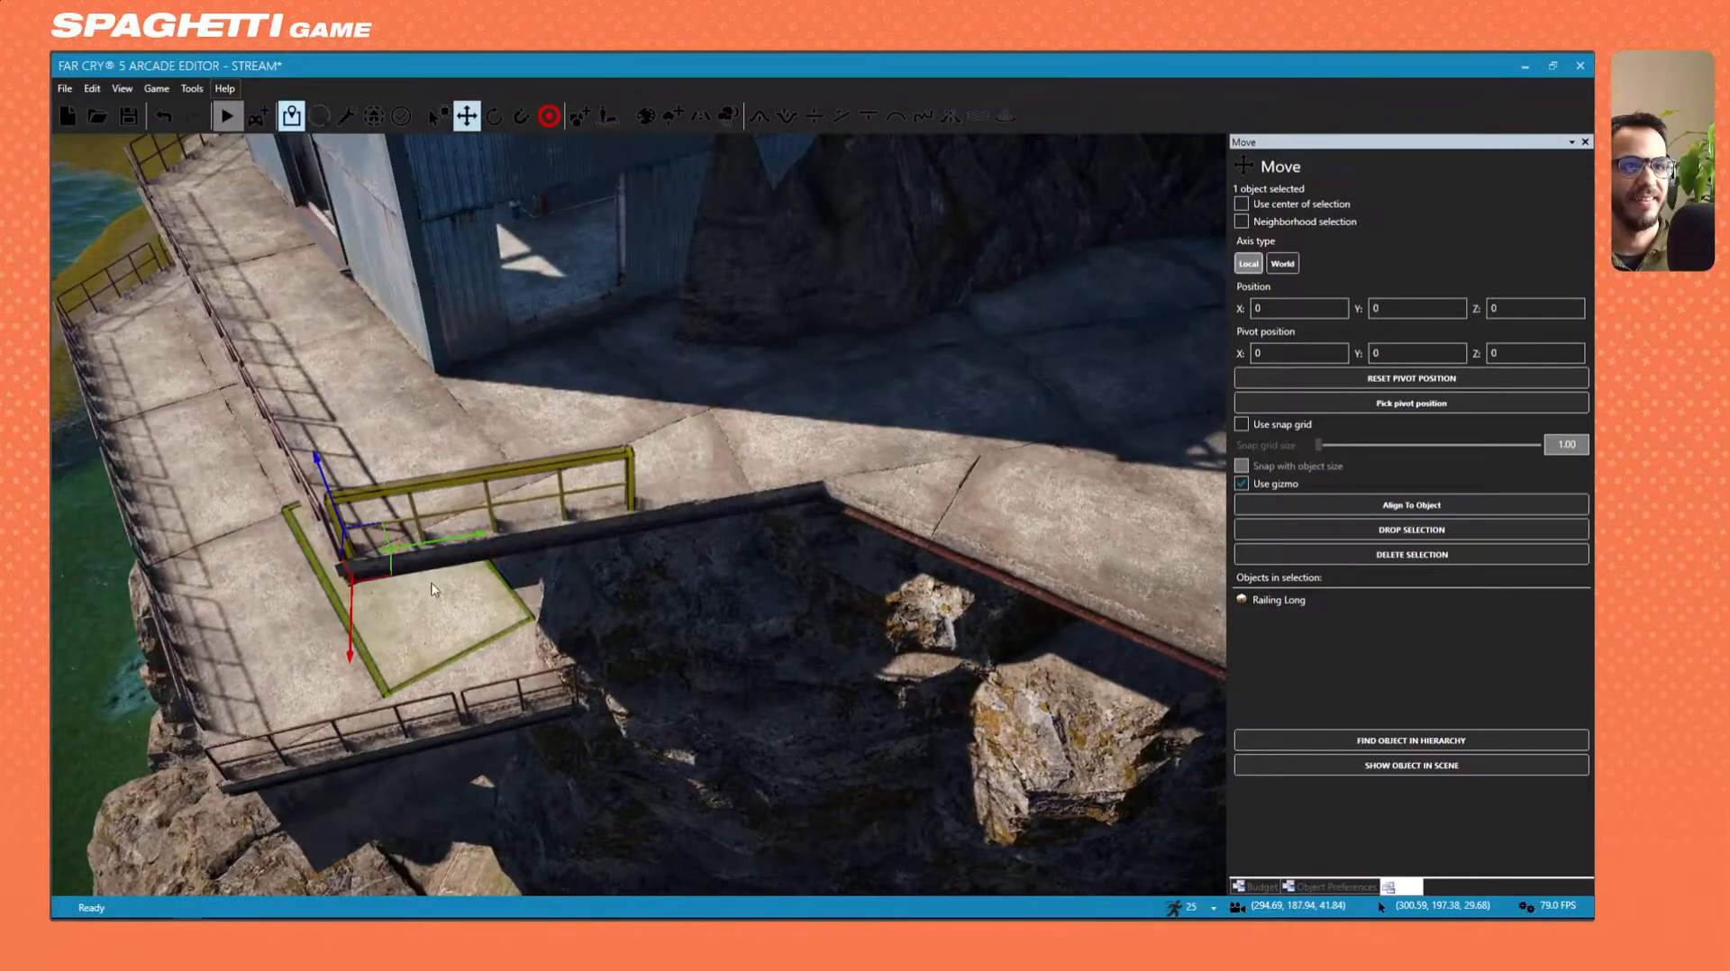
shift+drag(444, 538, 707, 505)
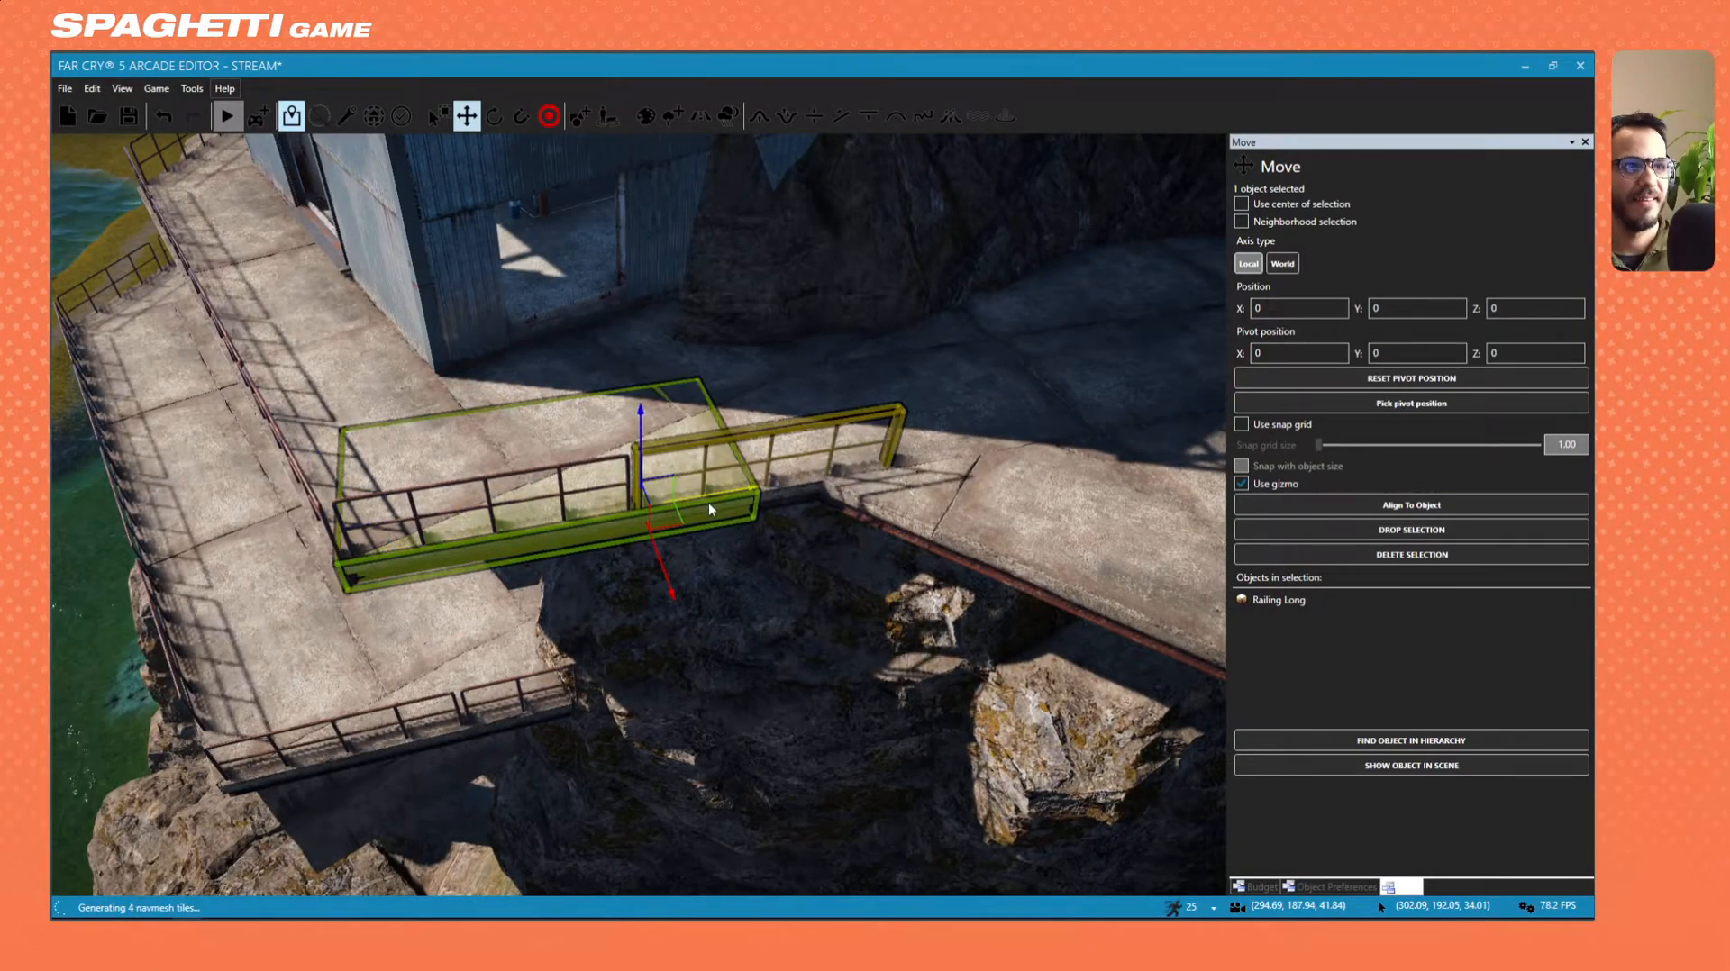
Fine-tune the second side-edge railing's position beside the first one.
right_drag(667, 516, 655, 517)
key(s)
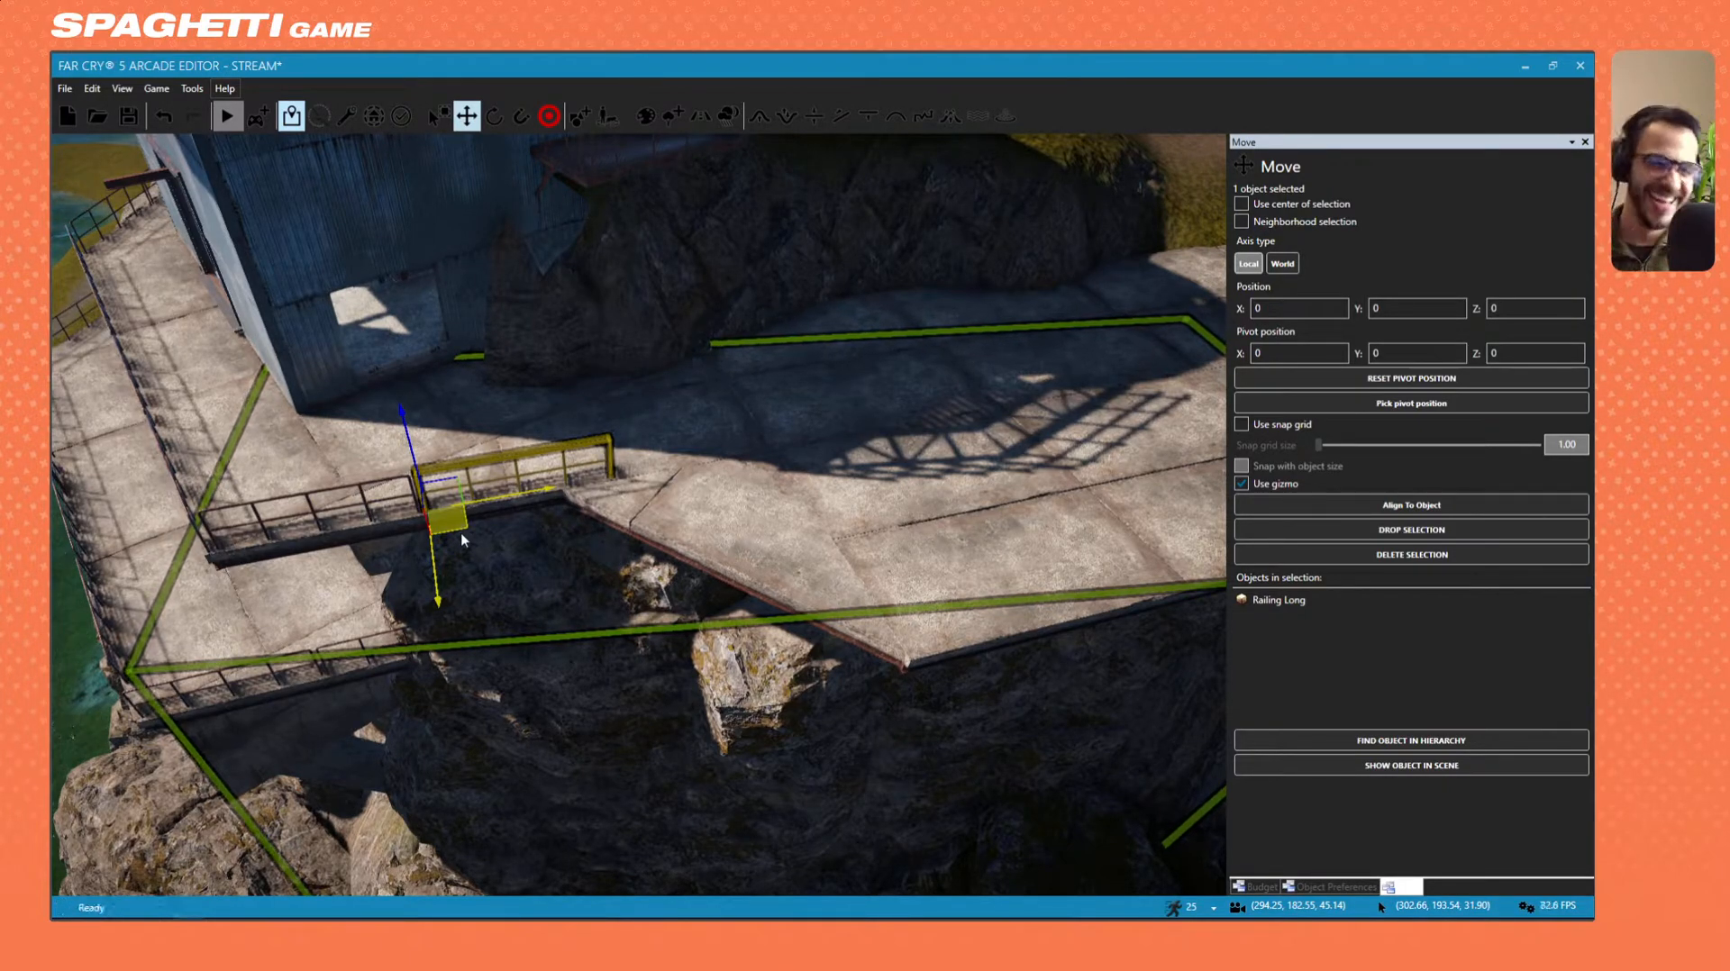
key(w)
right_drag(656, 517, 505, 510)
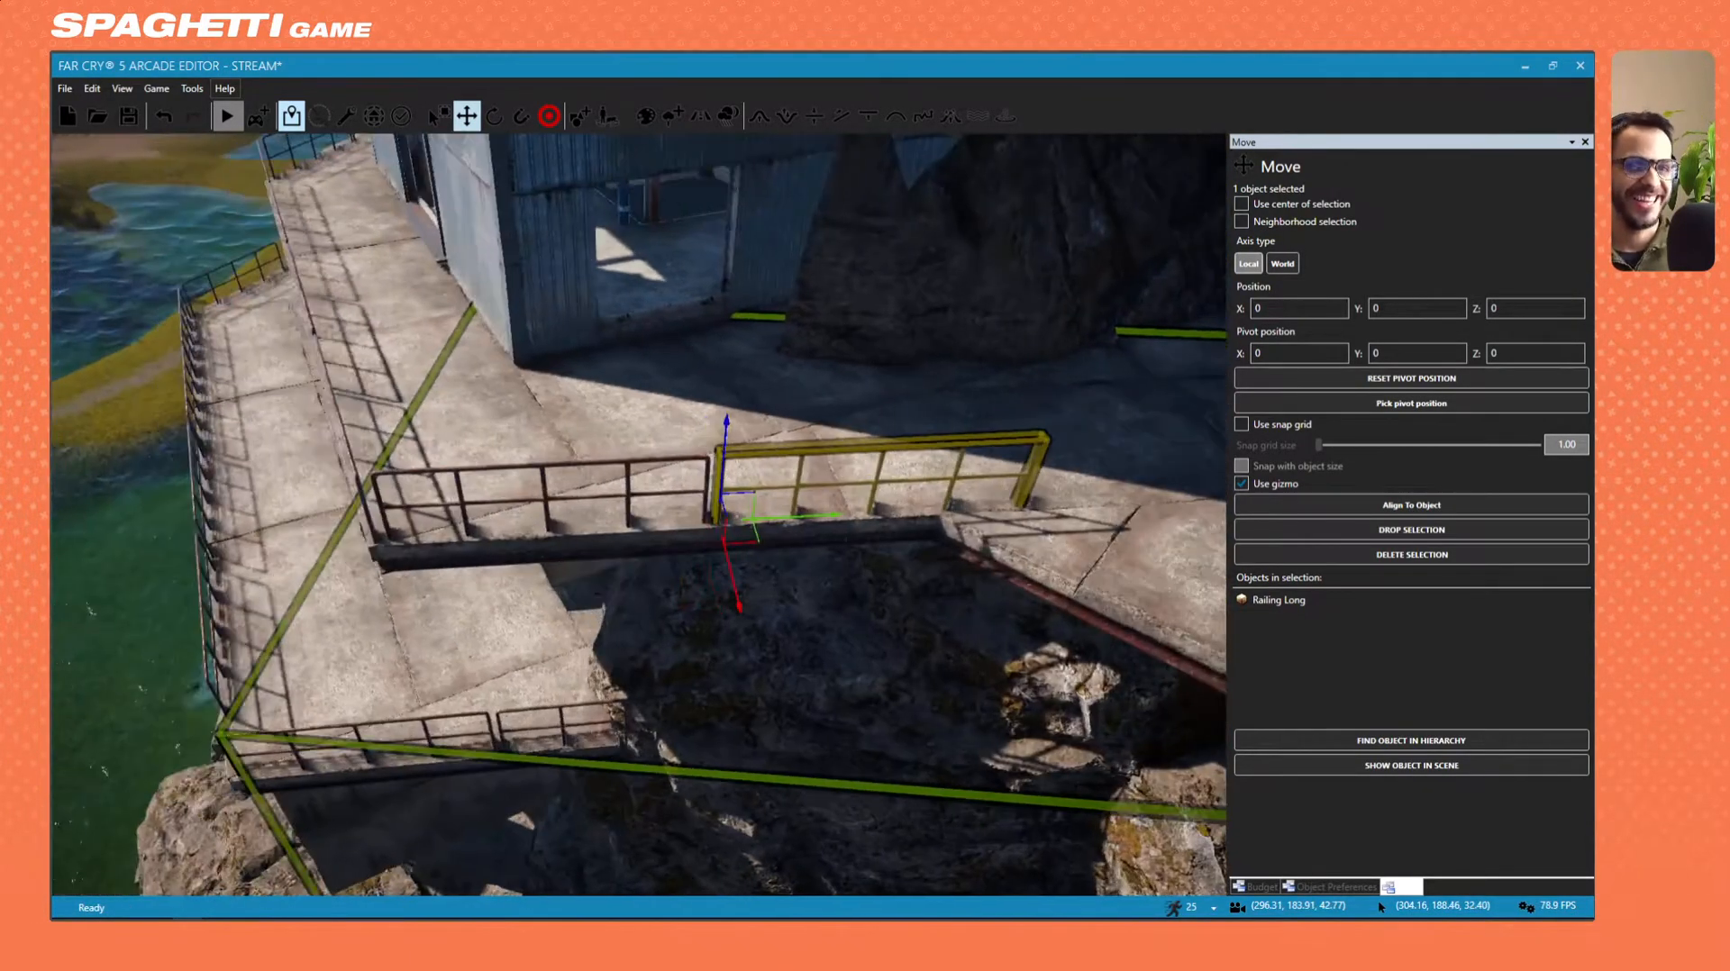
key(d)
right_drag(658, 583, 783, 576)
key(w)
key(a)
right_drag(361, 533, 333, 698)
key(s)
right_drag(469, 599, 685, 505)
key(w)
key(d)
key(w)
key(w)
drag(685, 505, 688, 507)
right_drag(688, 507, 505, 489)
key(s)
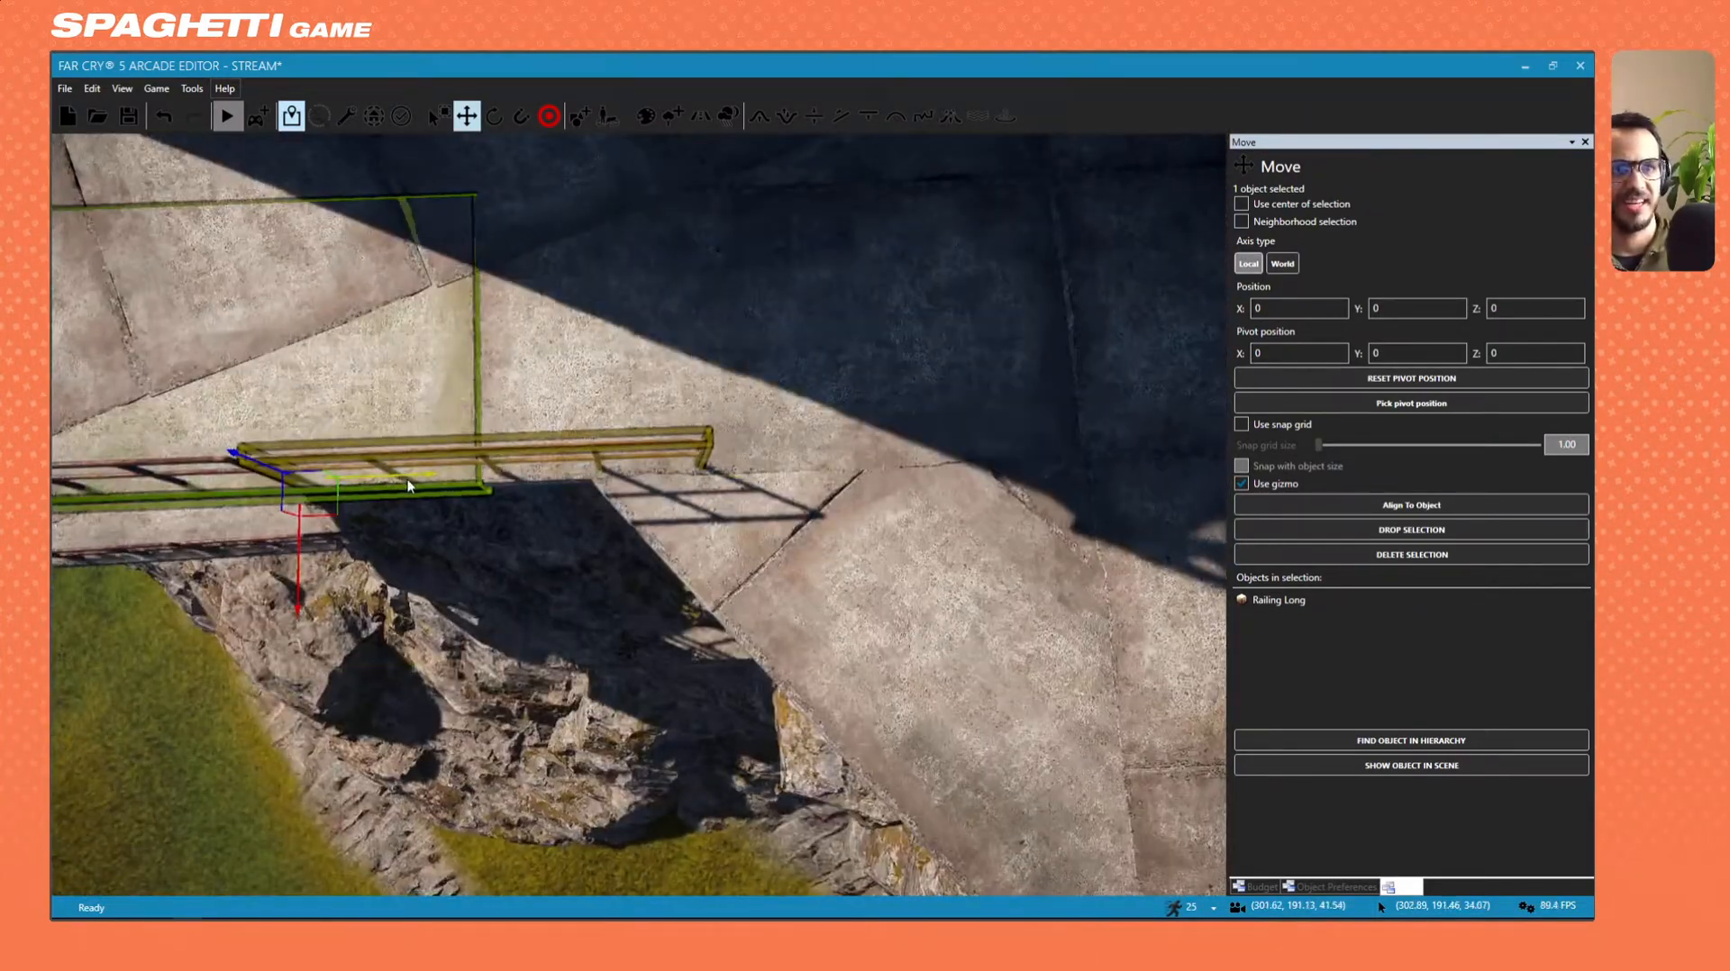
Copy the second side-edge railing to the inner corner and rotate it parallel to the adjoining angled edge, using snap angles of 10.
drag(405, 483, 663, 553)
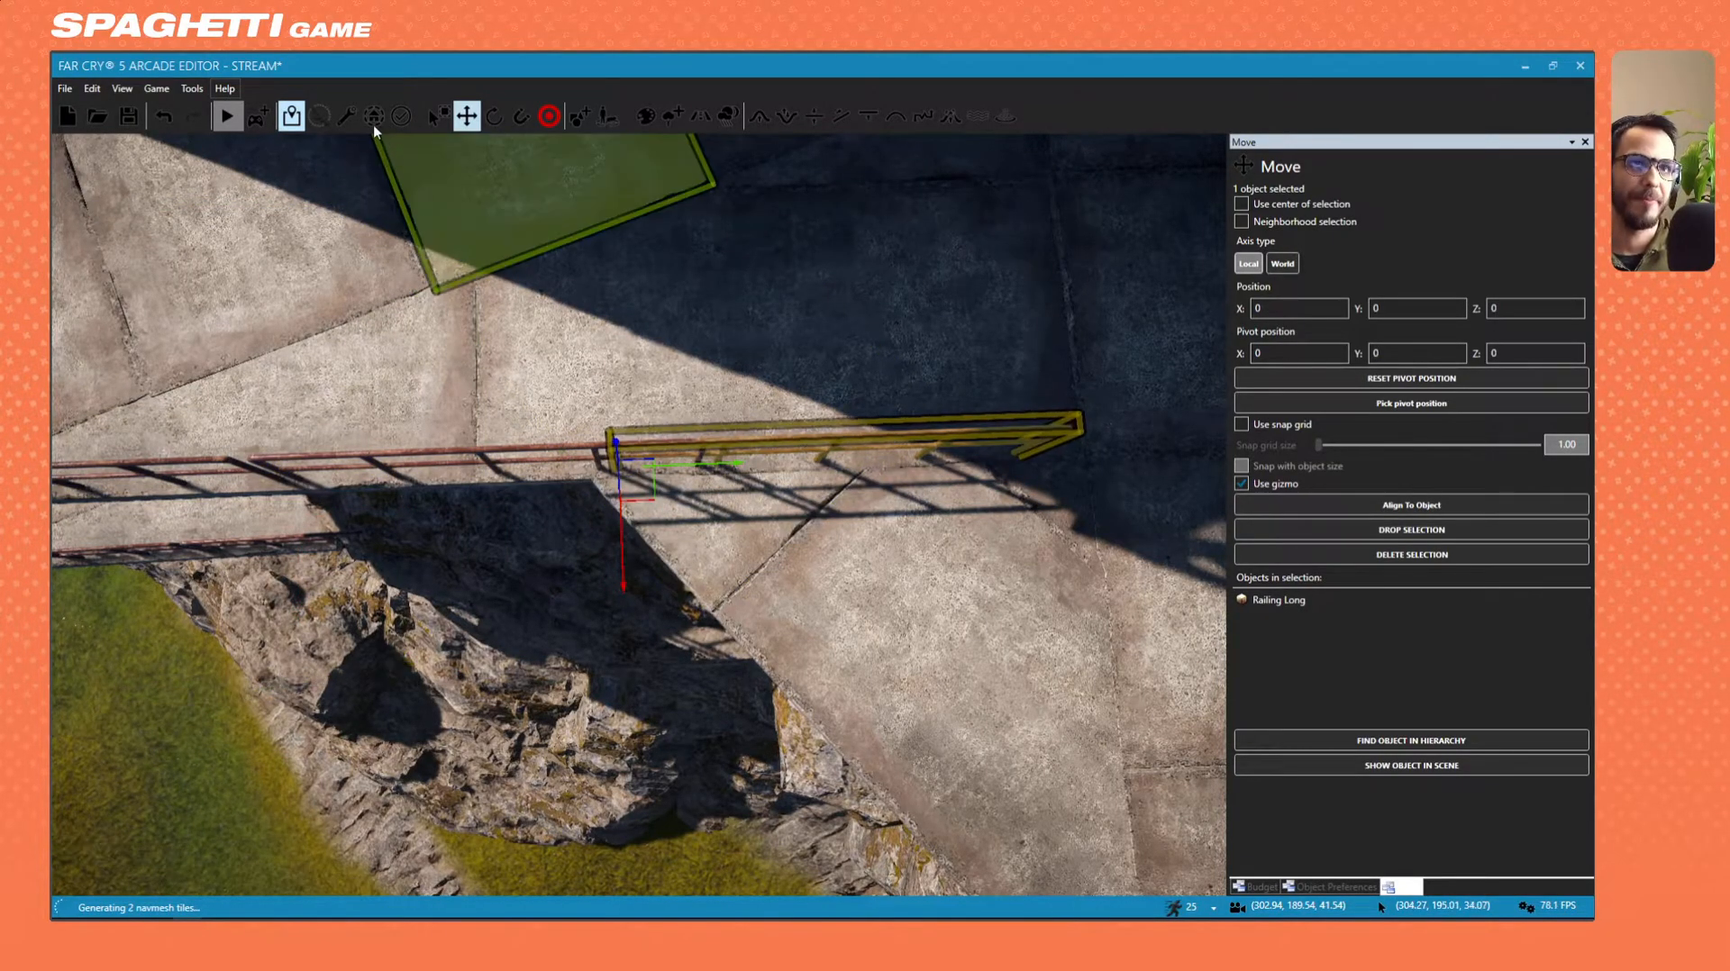
click(494, 115)
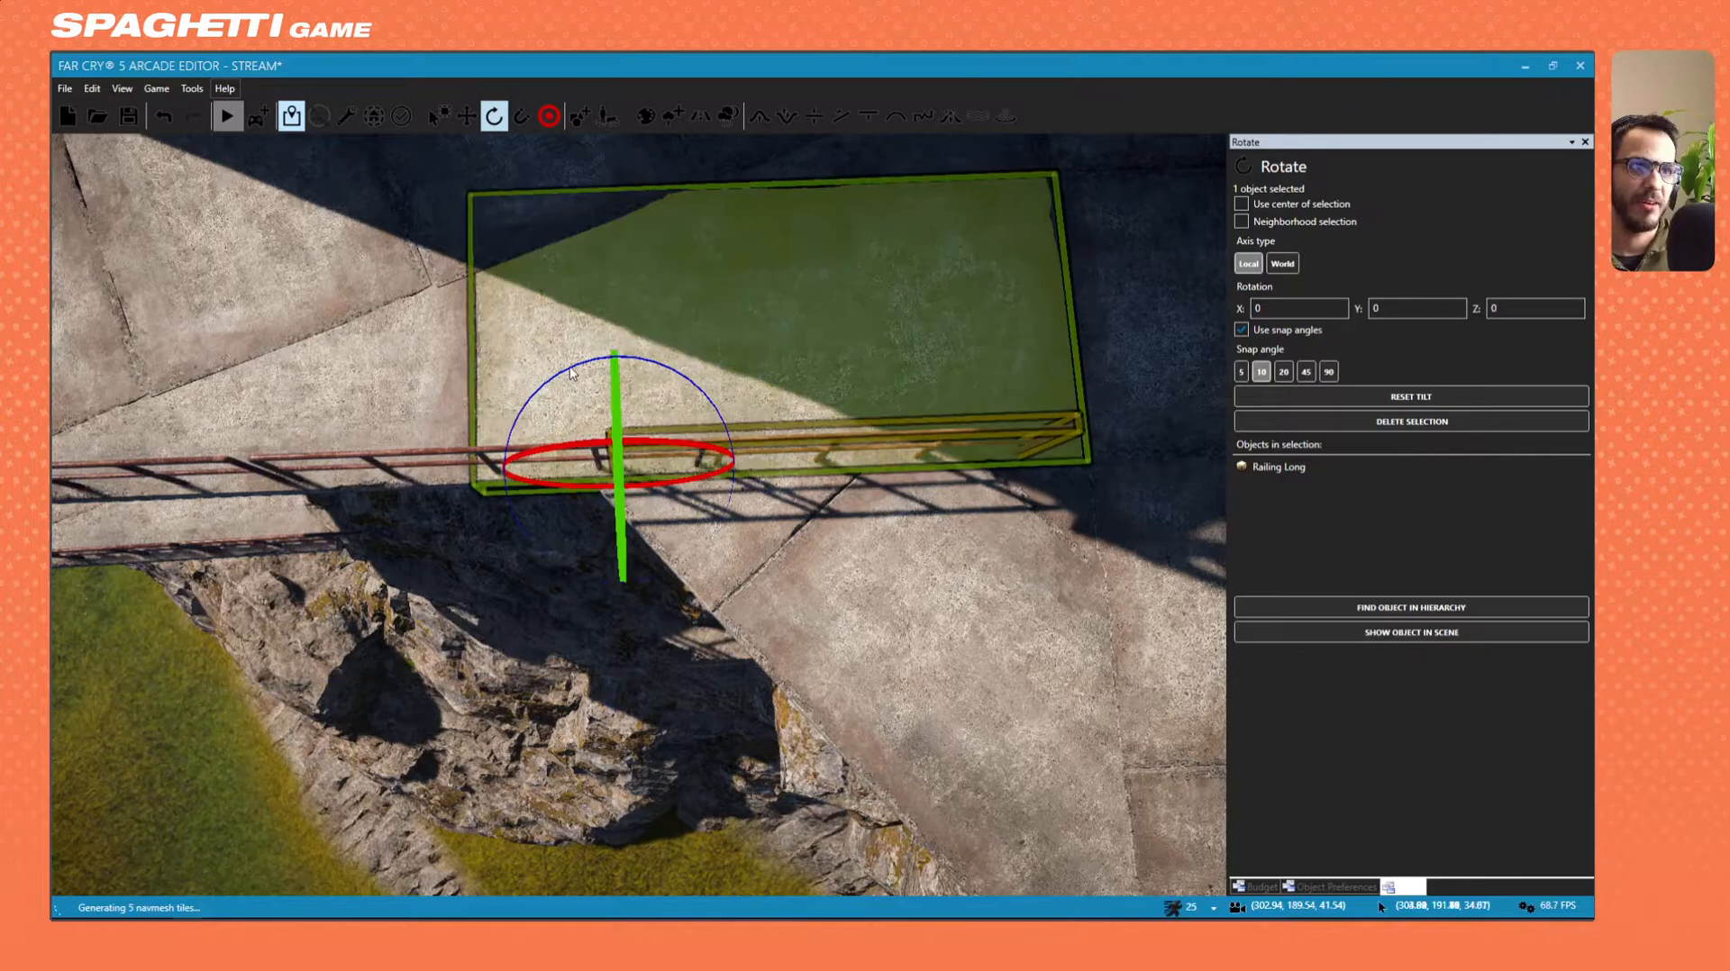
drag(730, 450, 695, 550)
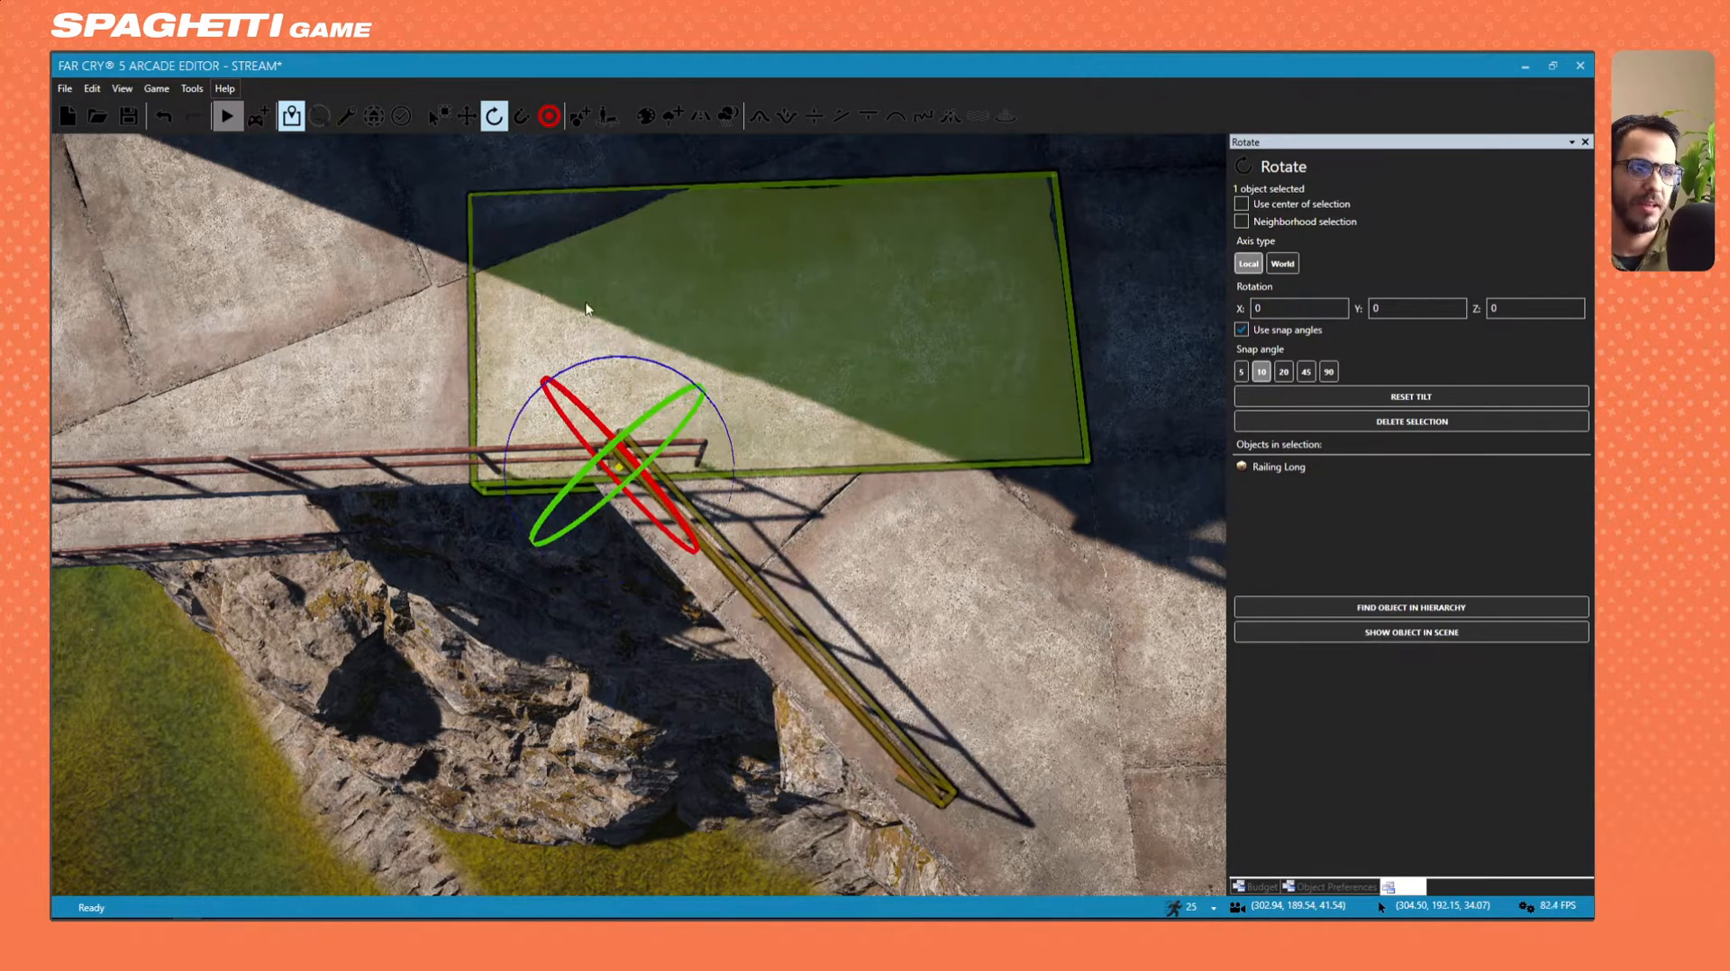
right_drag(584, 313, 581, 321)
key(s)
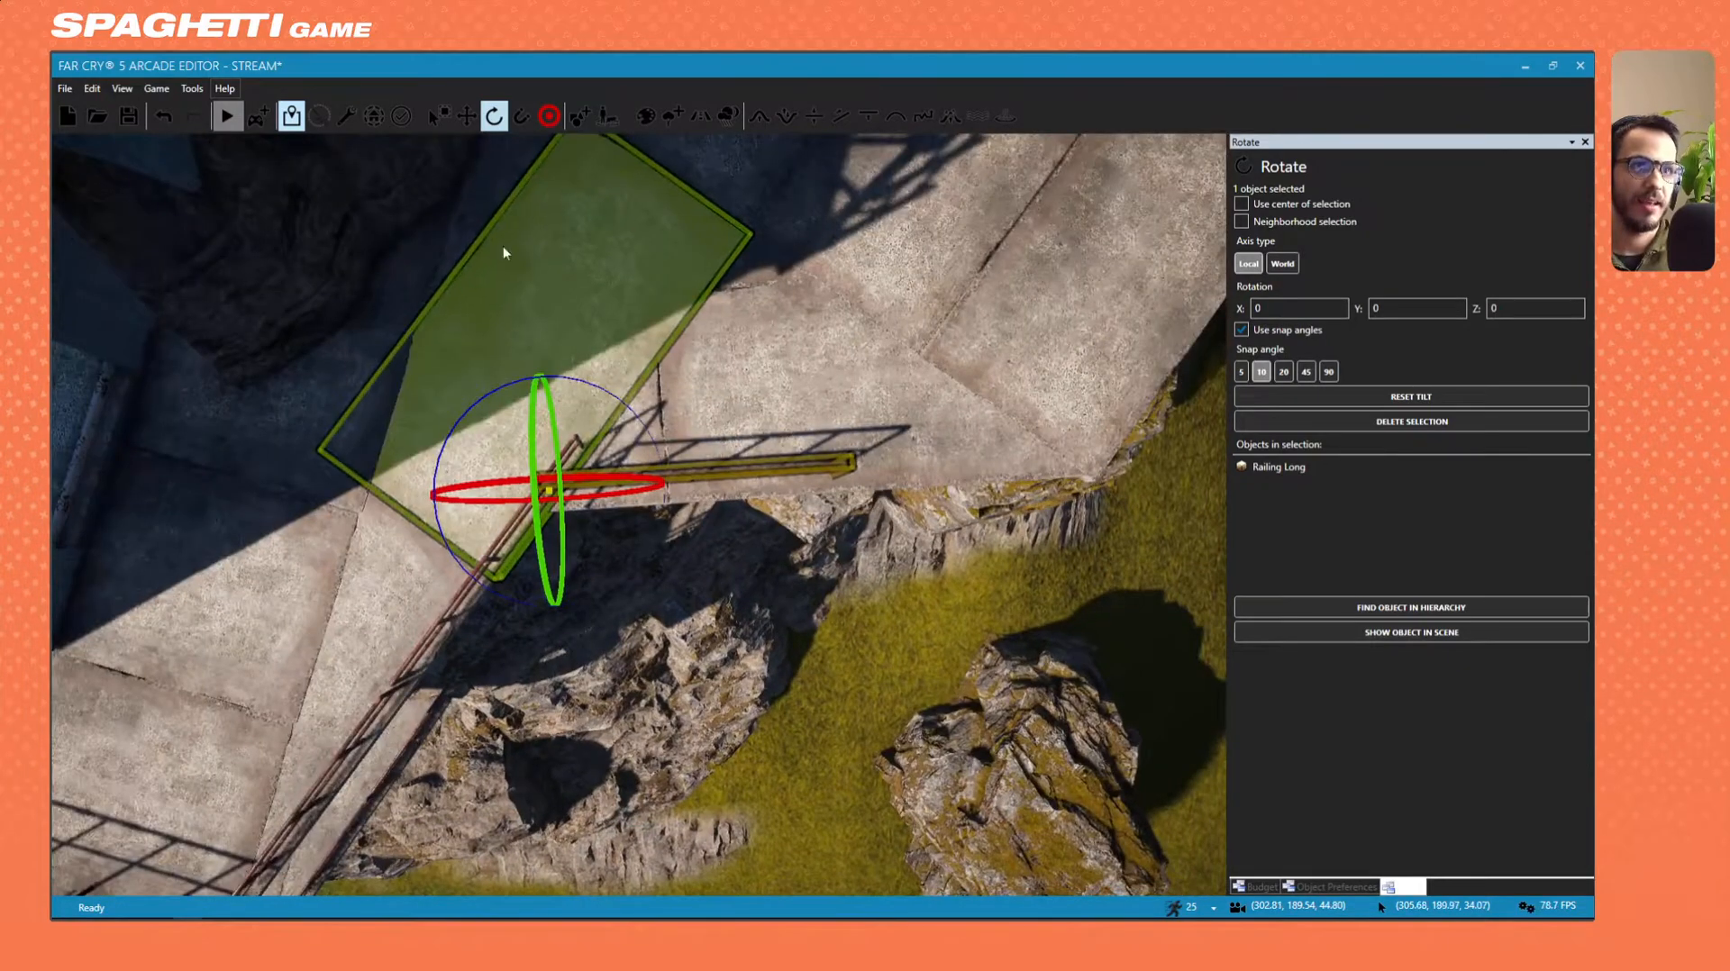
Move the rotated railing out to the angled slab's edge and copy it end to end along that edge.
click(466, 119)
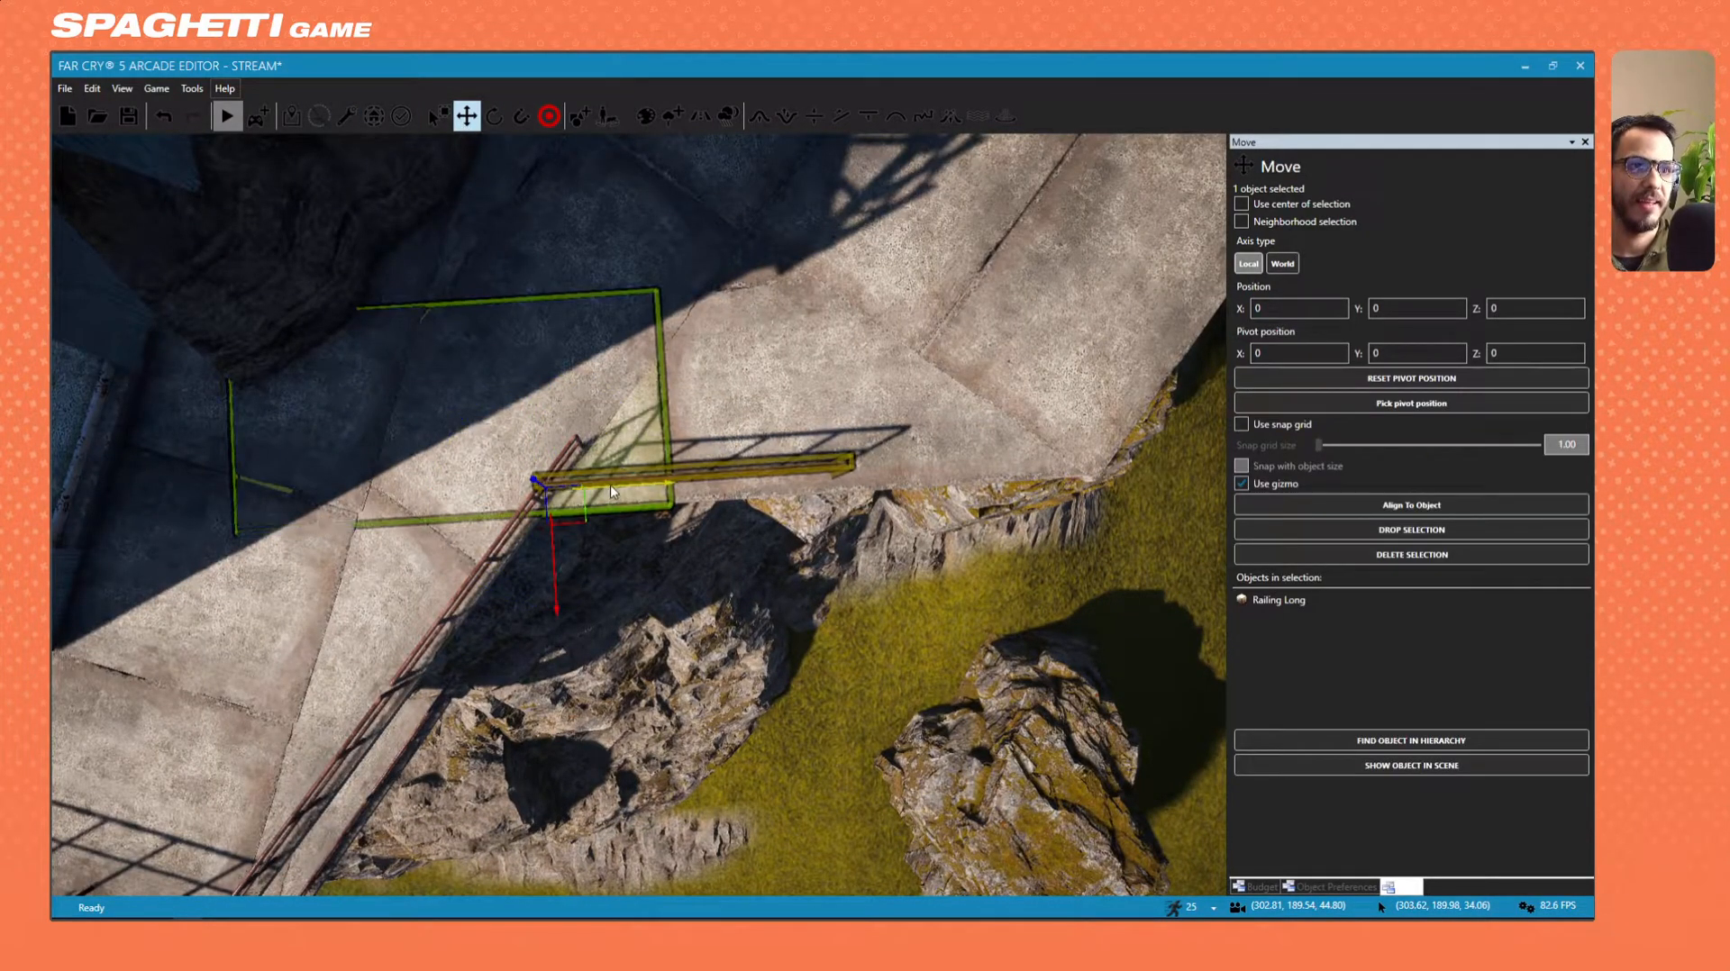
right_drag(627, 495, 532, 495)
key(d)
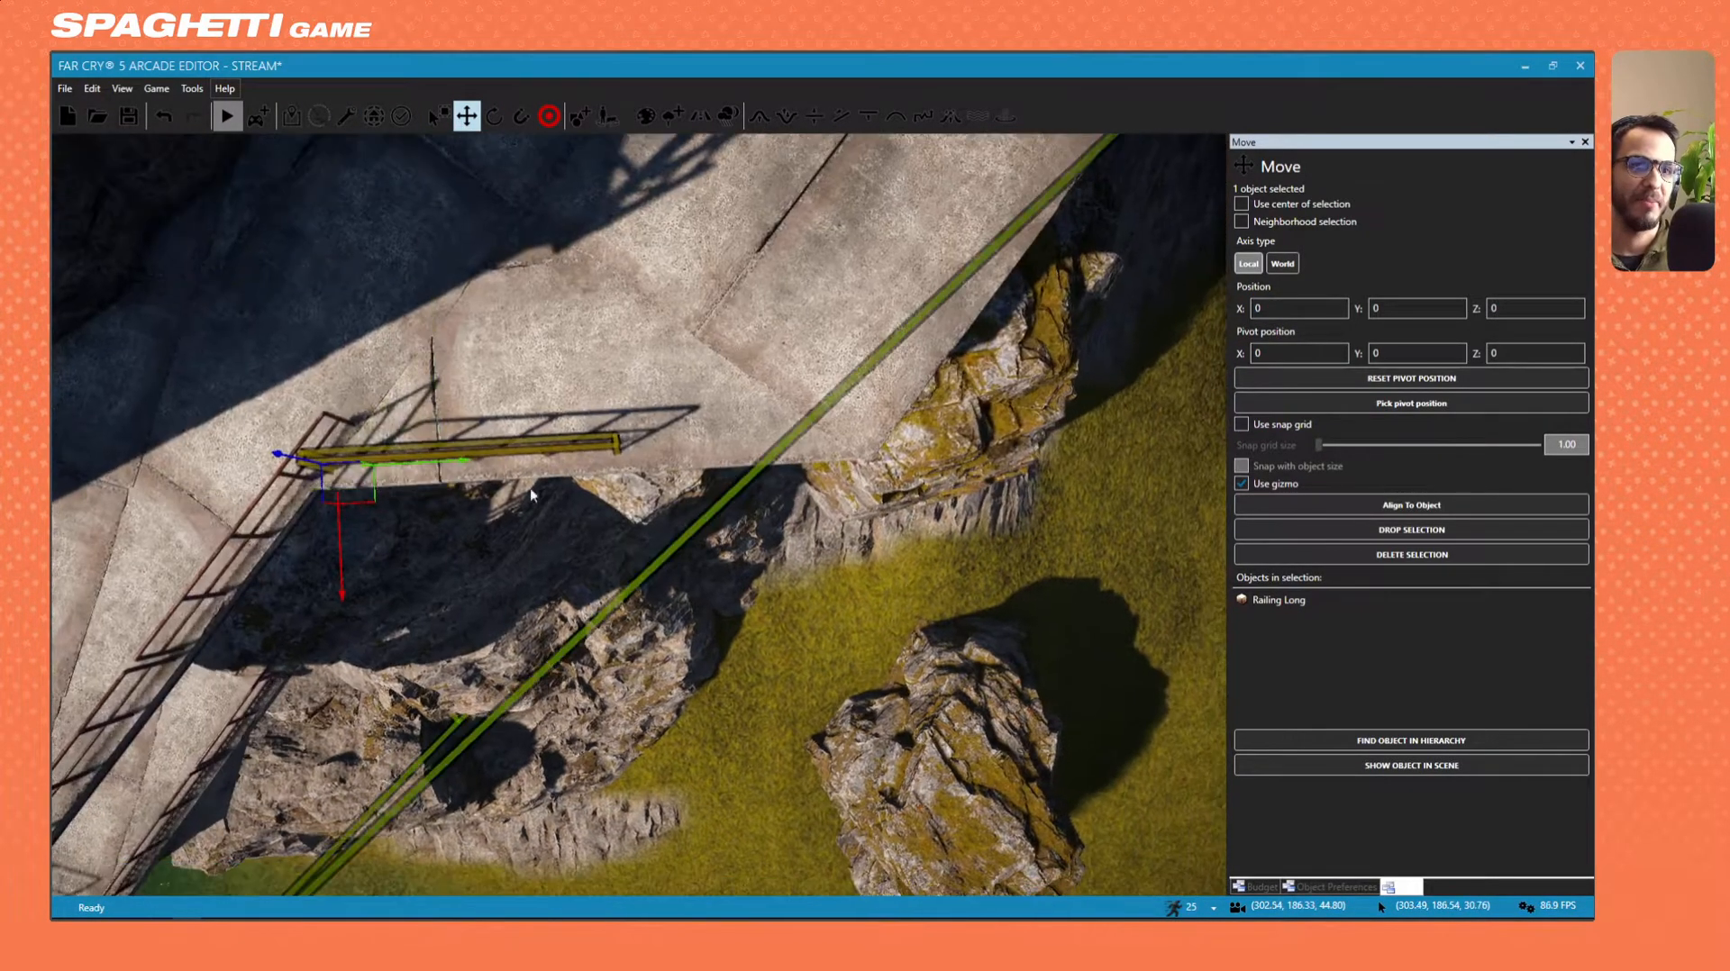
drag(341, 535, 342, 545)
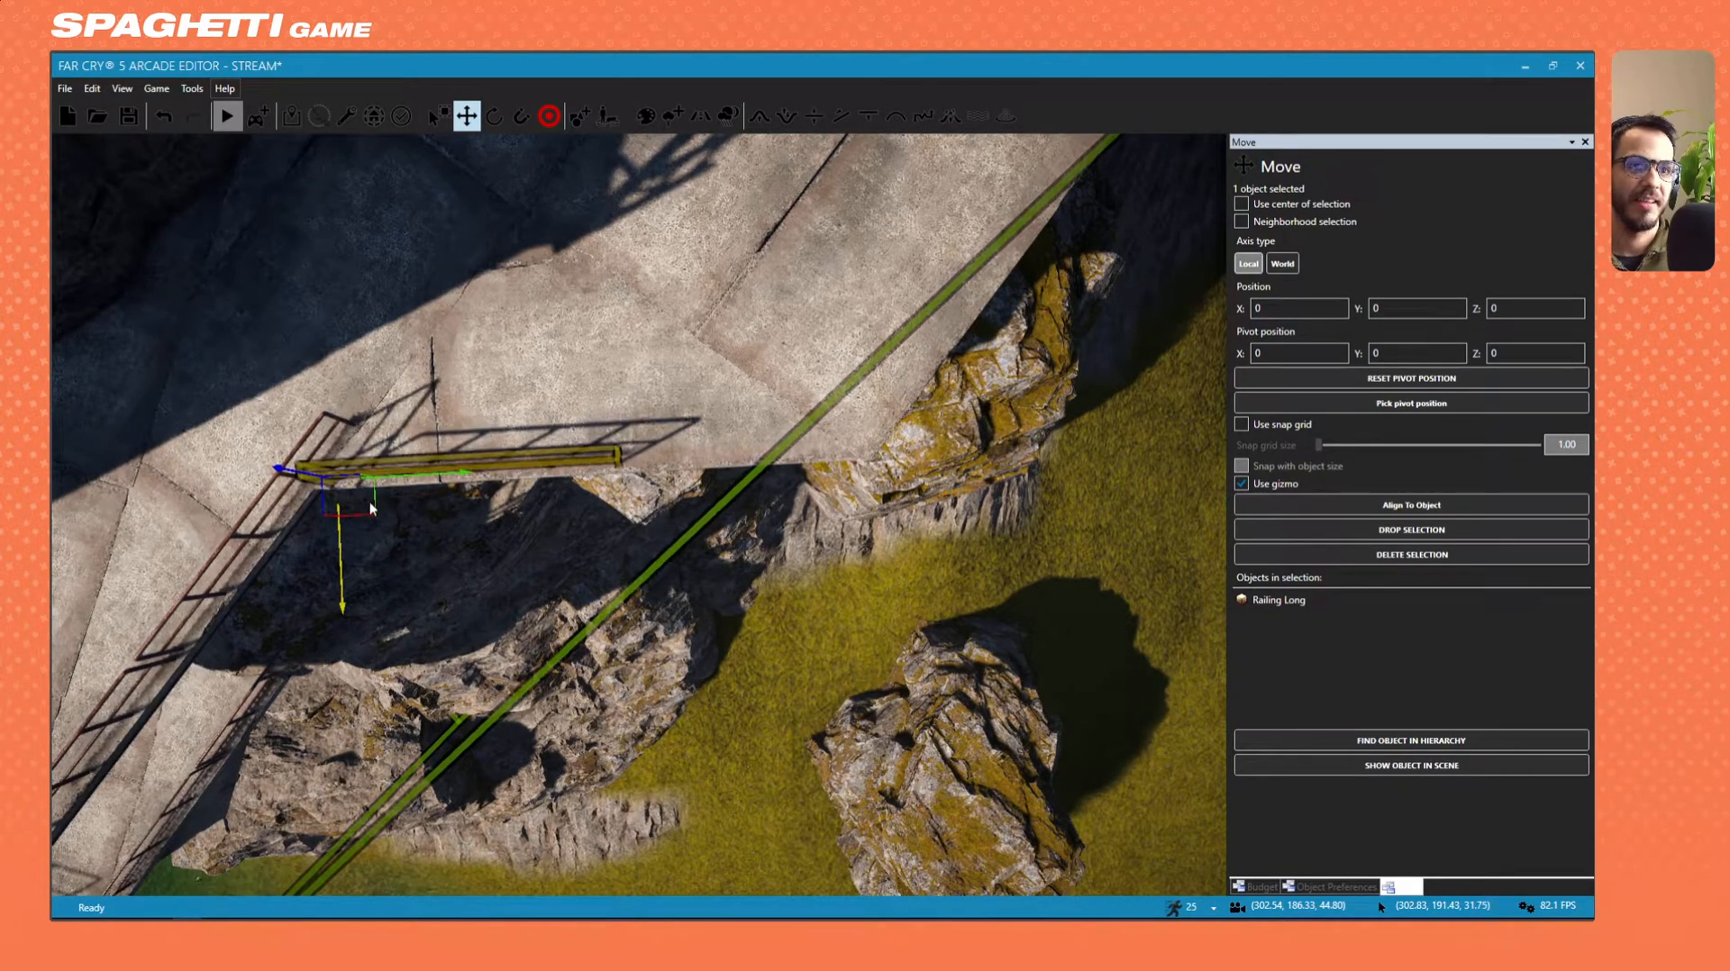
drag(418, 474, 709, 462)
key(w)
right_drag(709, 463, 720, 383)
key(a)
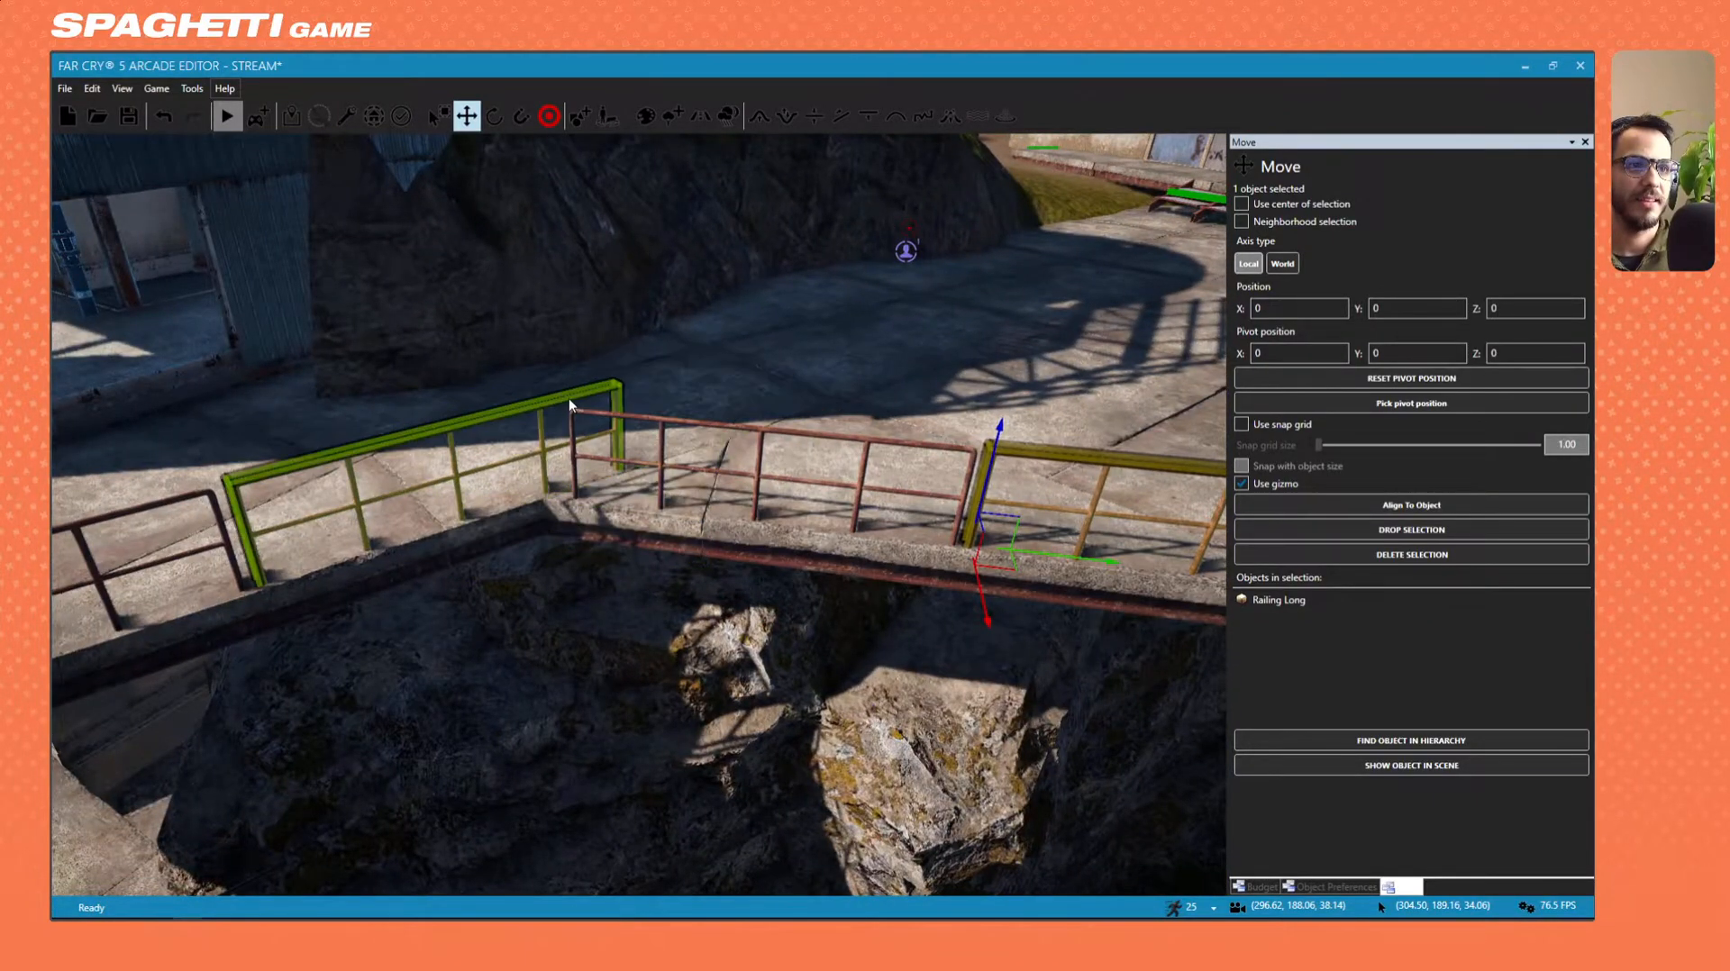
Shift the second side-edge railing back from the inner corner so it overlaps the first one.
click(569, 400)
right_drag(598, 445, 541, 477)
key(s)
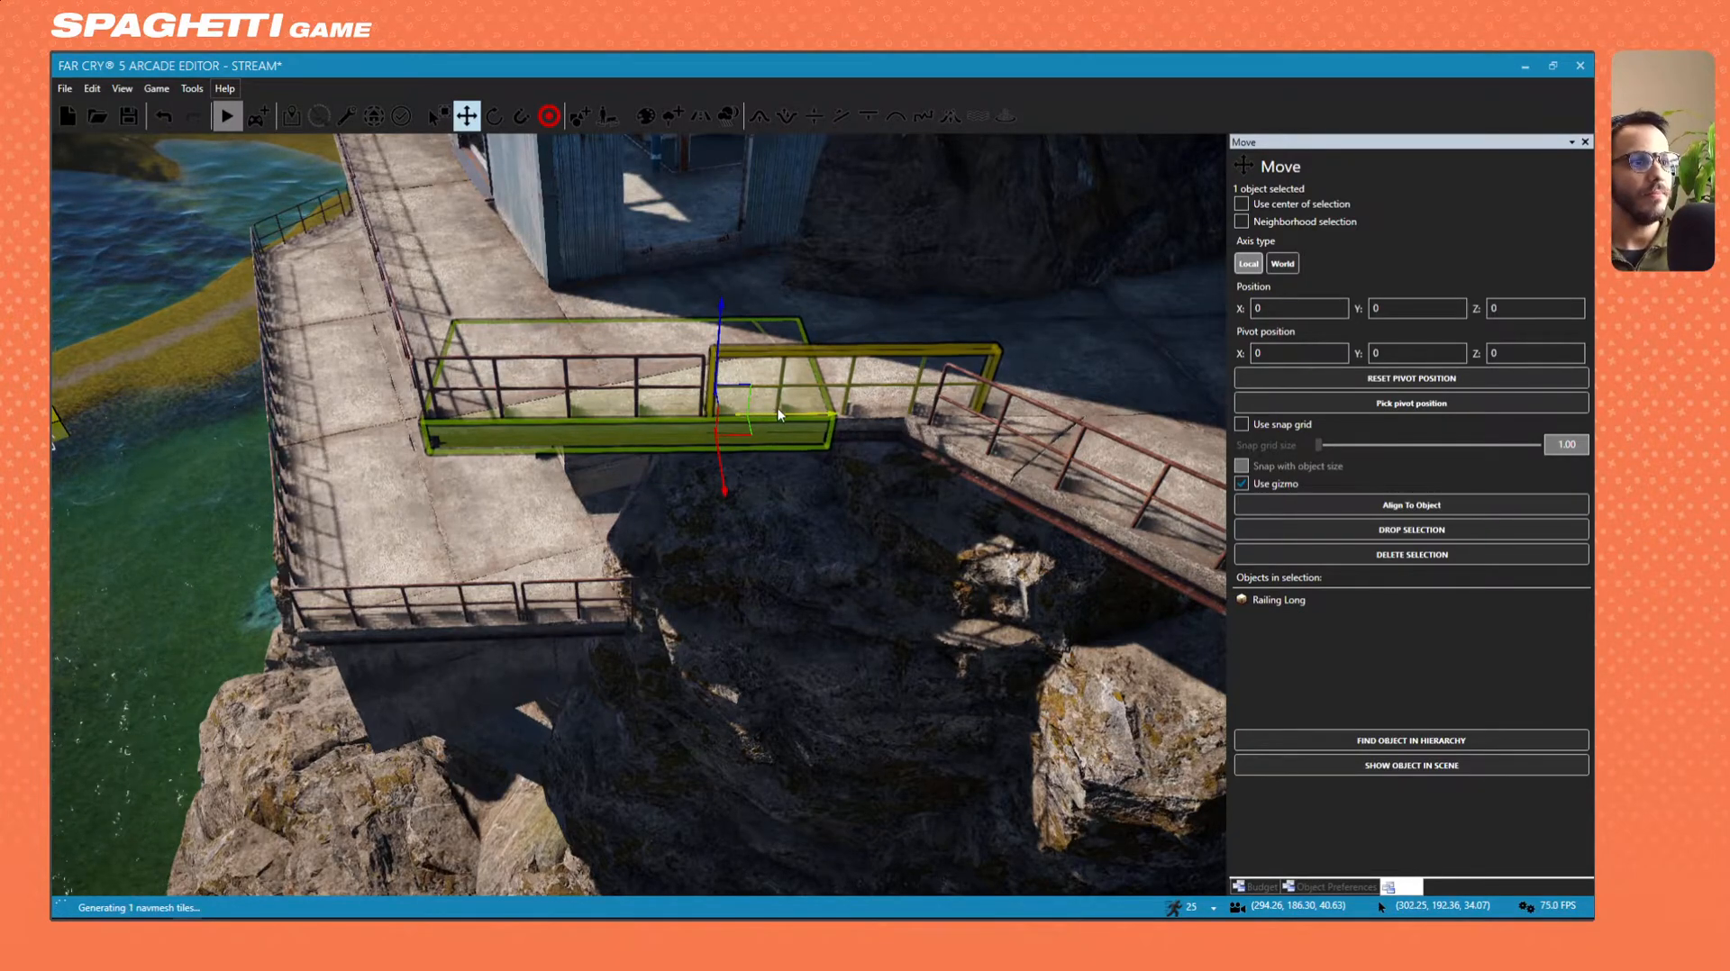
drag(777, 411, 728, 413)
key(w)
right_drag(728, 413, 726, 447)
click(726, 447)
Try nudging the side-edge railing outward, and undo the move.
key(w)
mouse_move(667, 498)
right_down()
mouse_move(665, 441)
mouse_move(663, 531)
right_up()
key(w)
key(s)
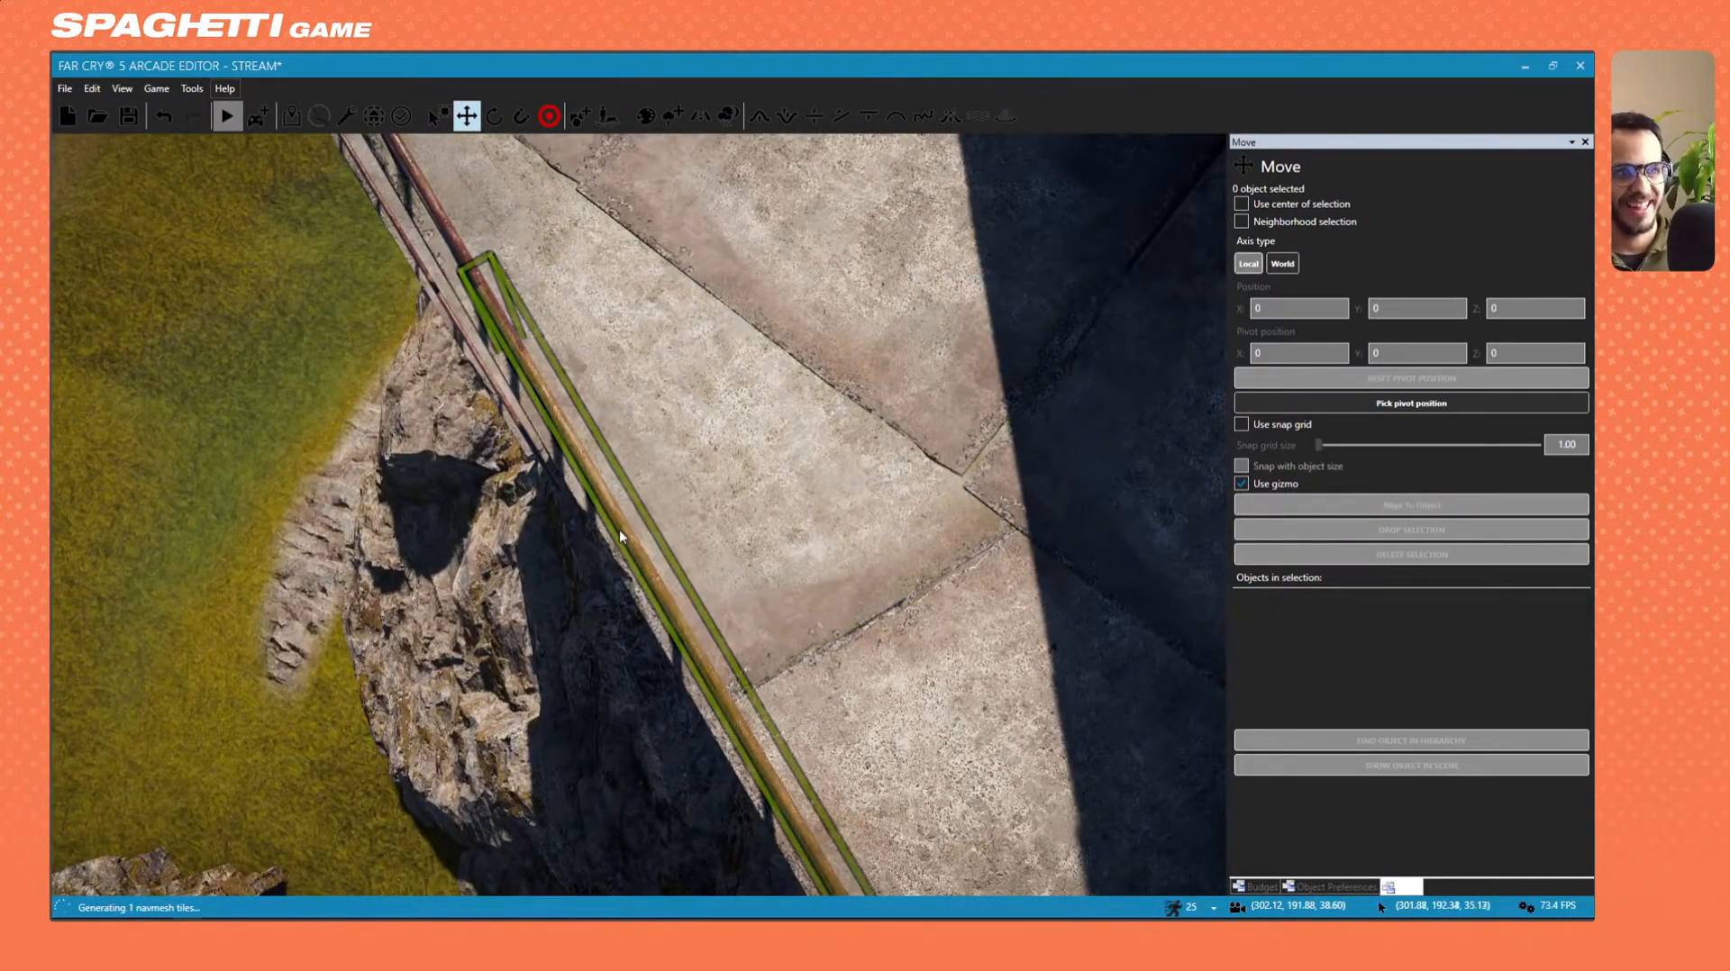
click(619, 534)
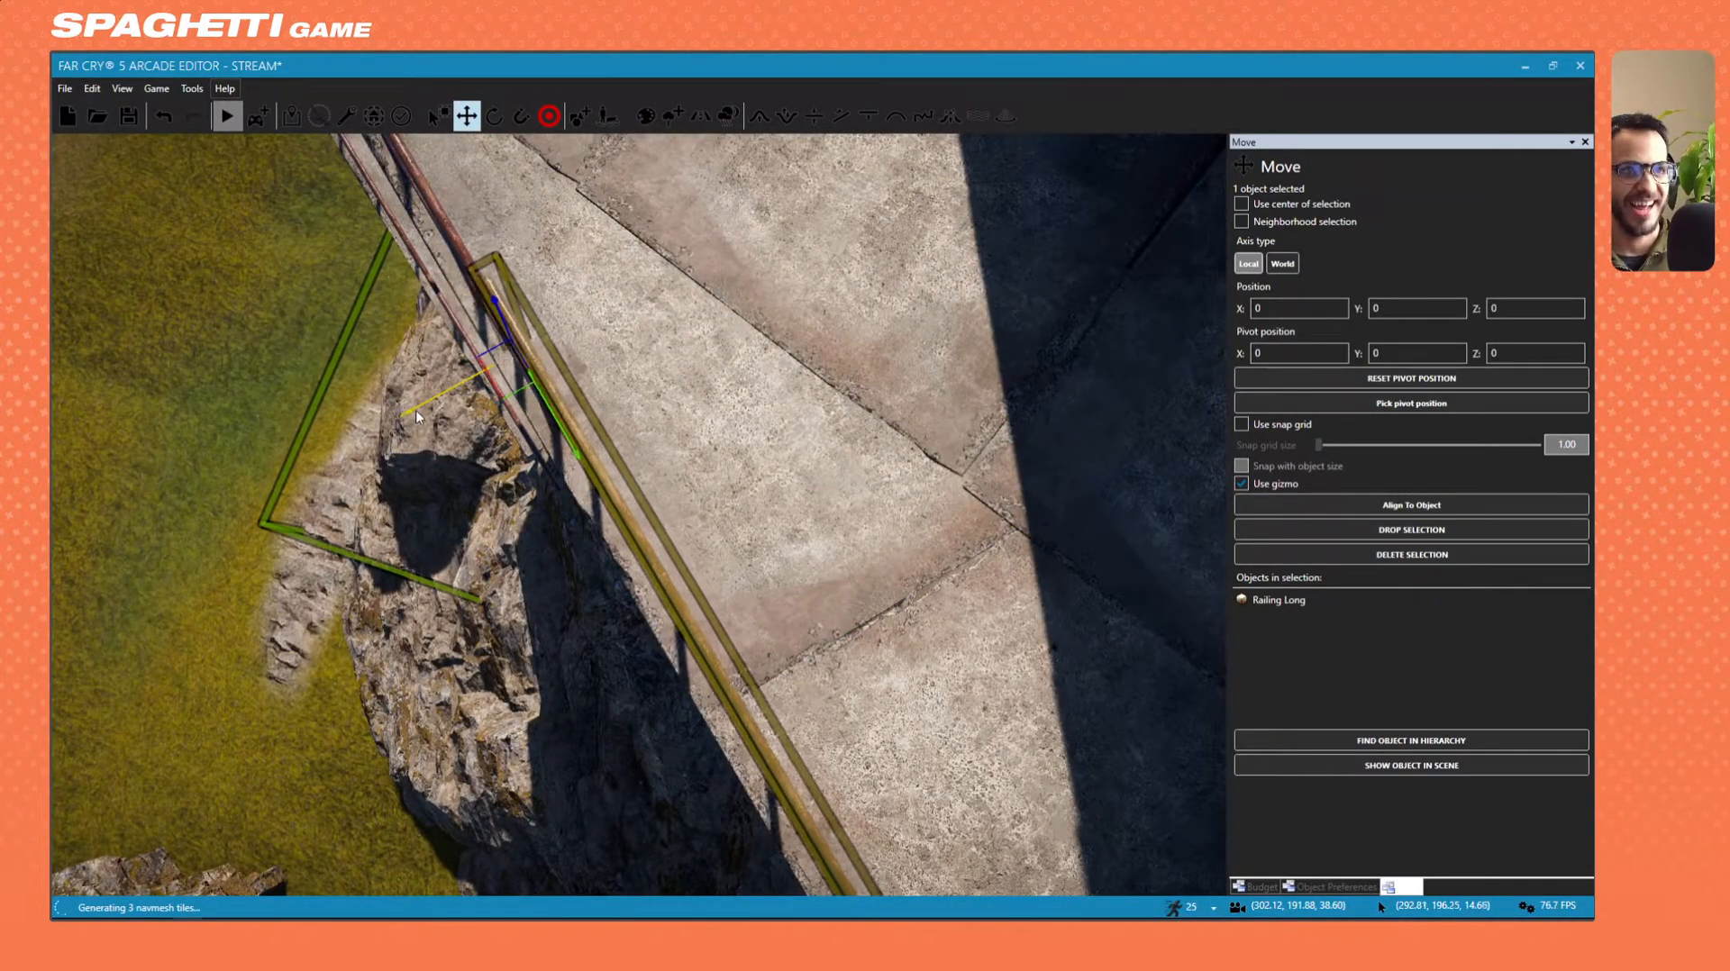
drag(416, 411, 429, 403)
key(ctrl+z)
Shift the last railing on the angled edge back toward its neighbour so it ends at the slab's outer corner.
key(a)
right_drag(429, 403, 739, 271)
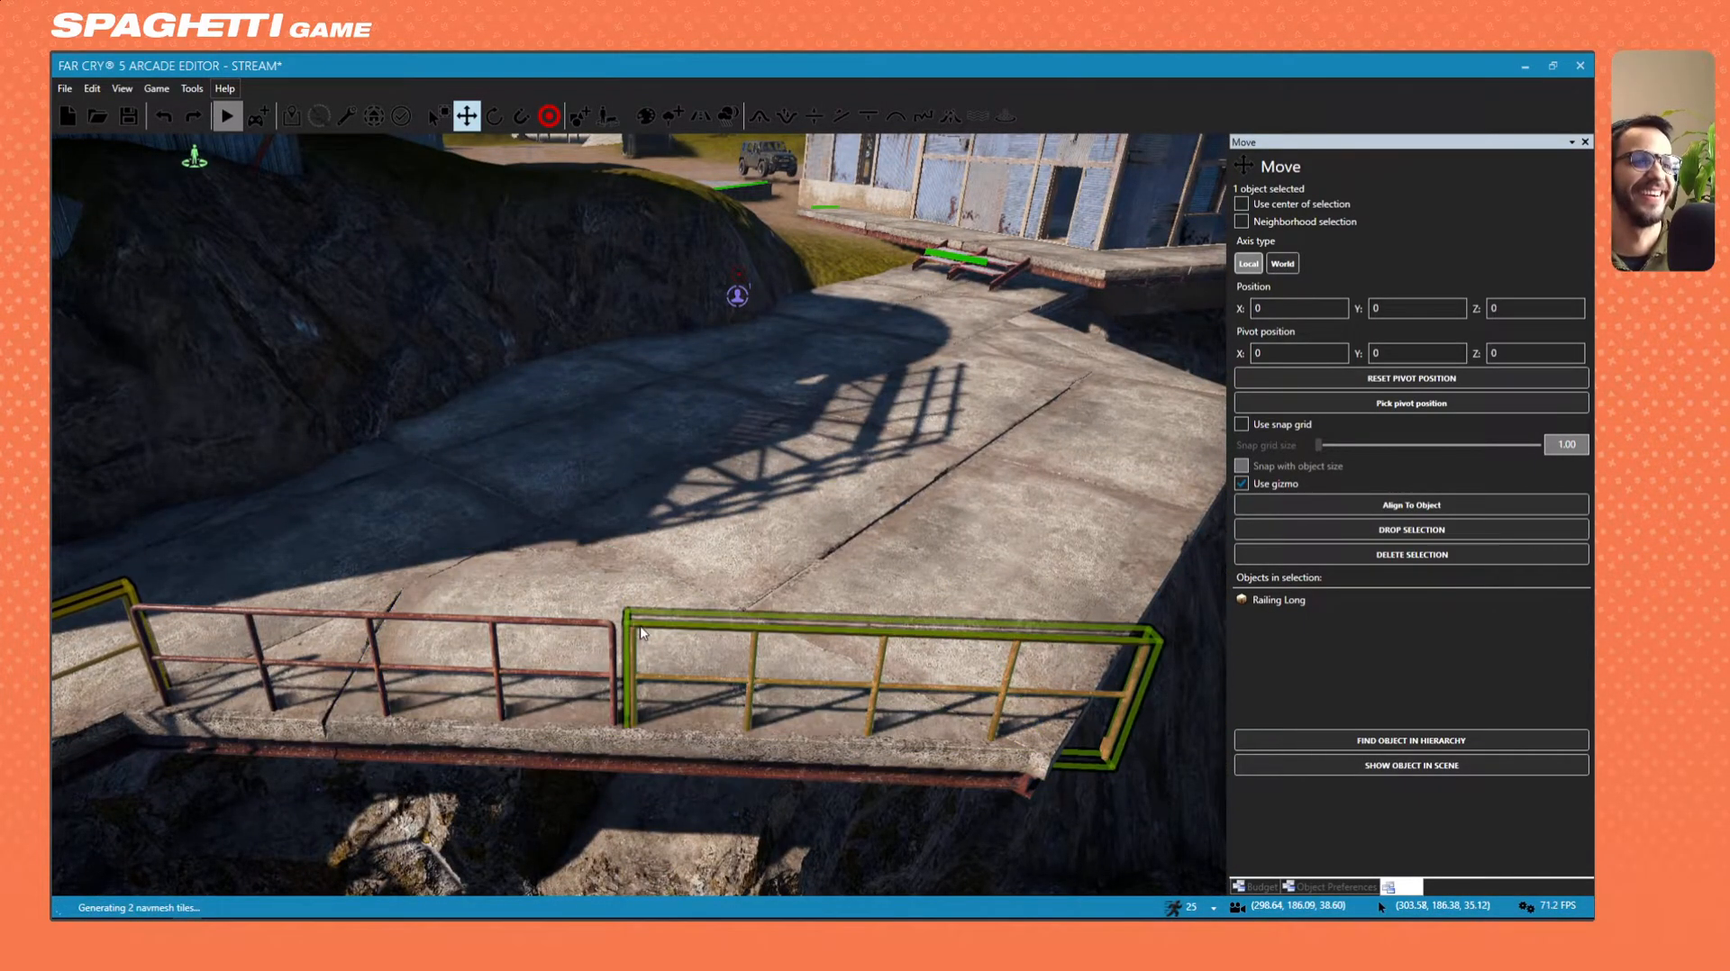
key(d)
right_drag(646, 669, 505, 748)
key(w)
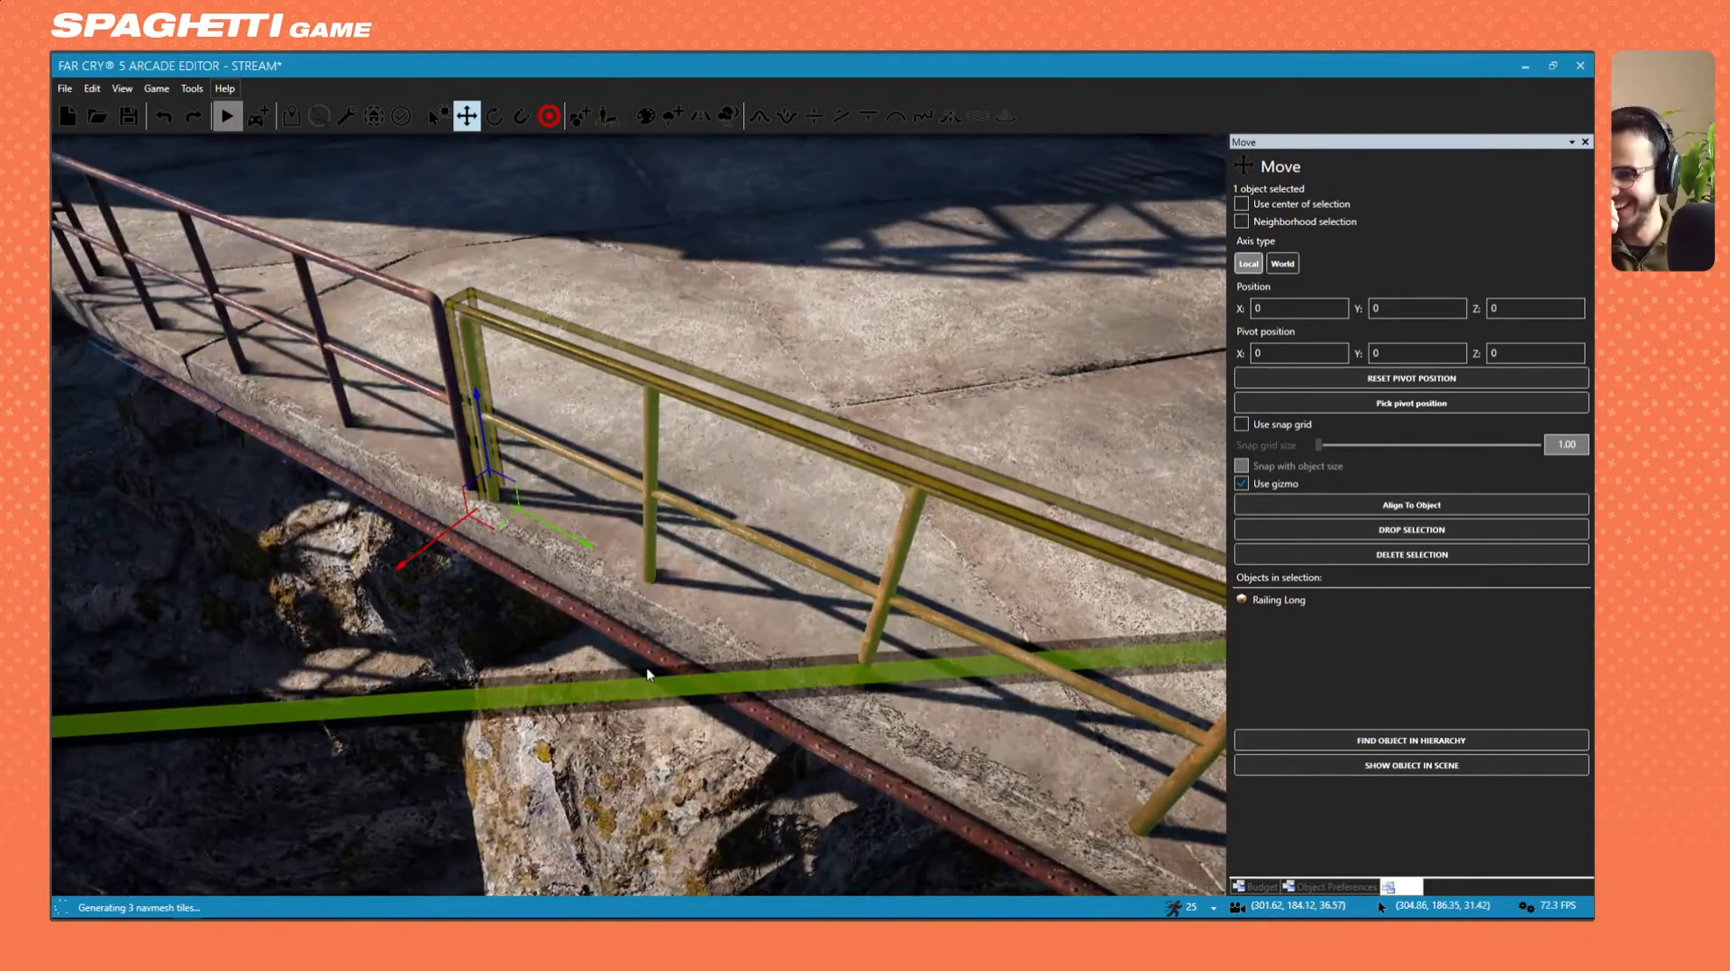
right_drag(621, 466, 747, 512)
key(a)
key(s)
drag(628, 456, 571, 450)
key(d)
right_drag(571, 451, 425, 444)
key(s)
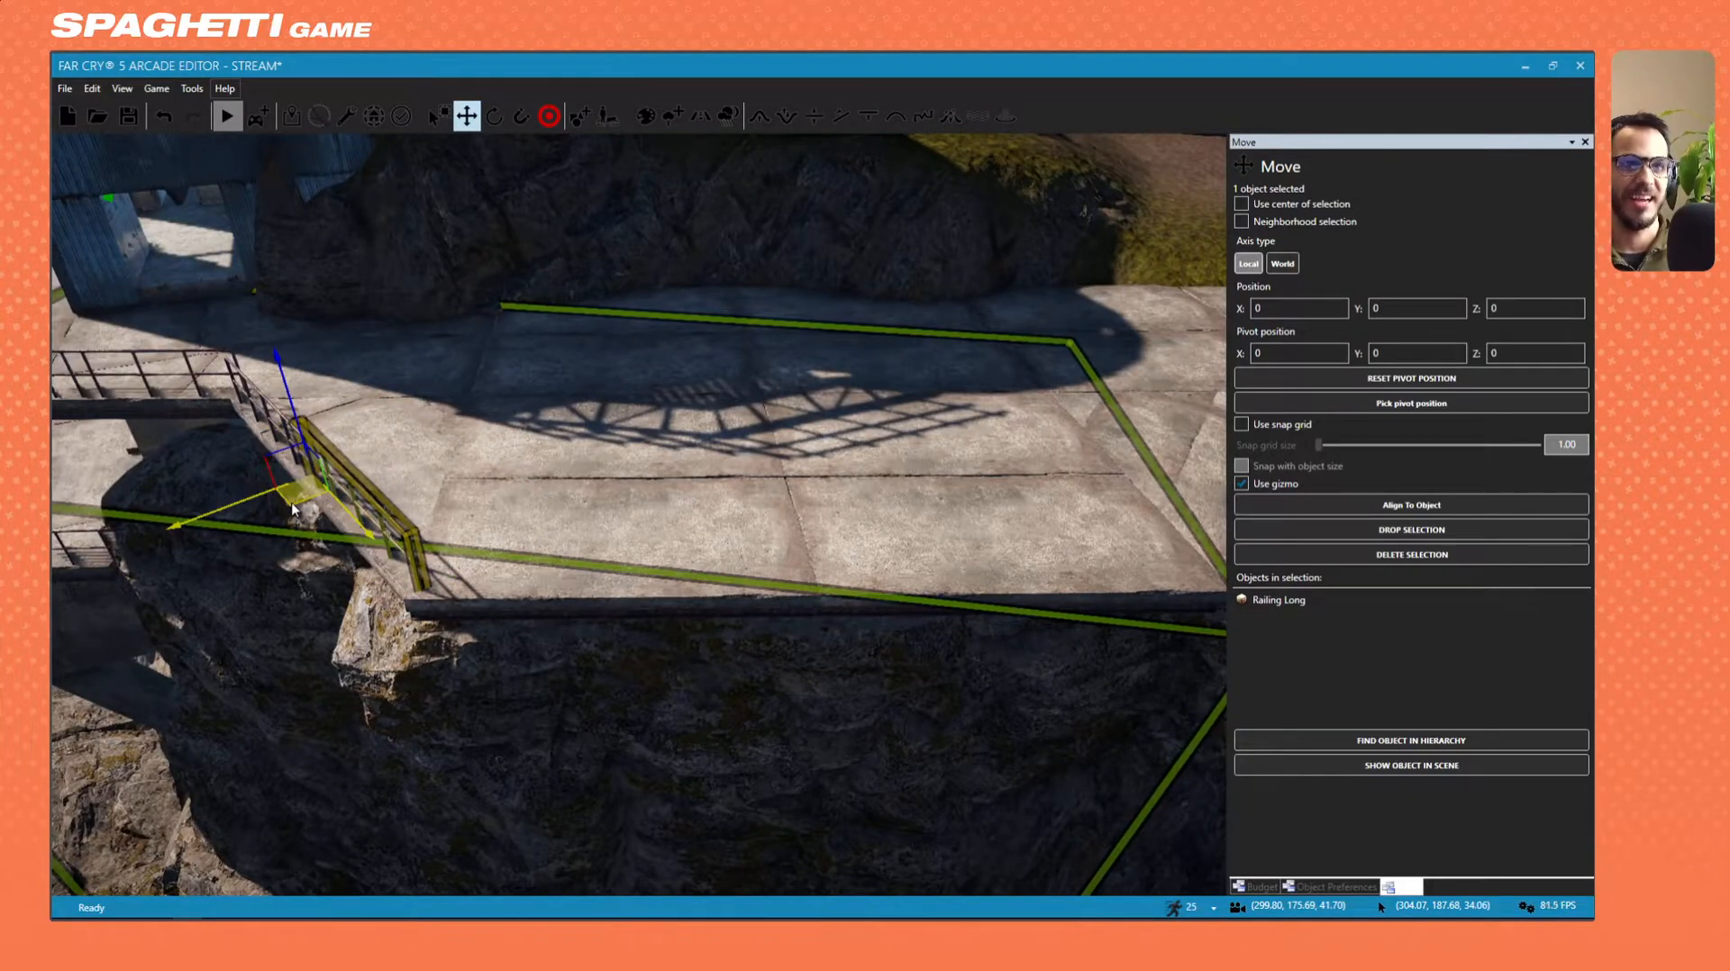
Place a copy of the long railing at the foot of the stairs and rotate it parallel to the concrete platform's cliff edge.
drag(290, 501, 415, 636)
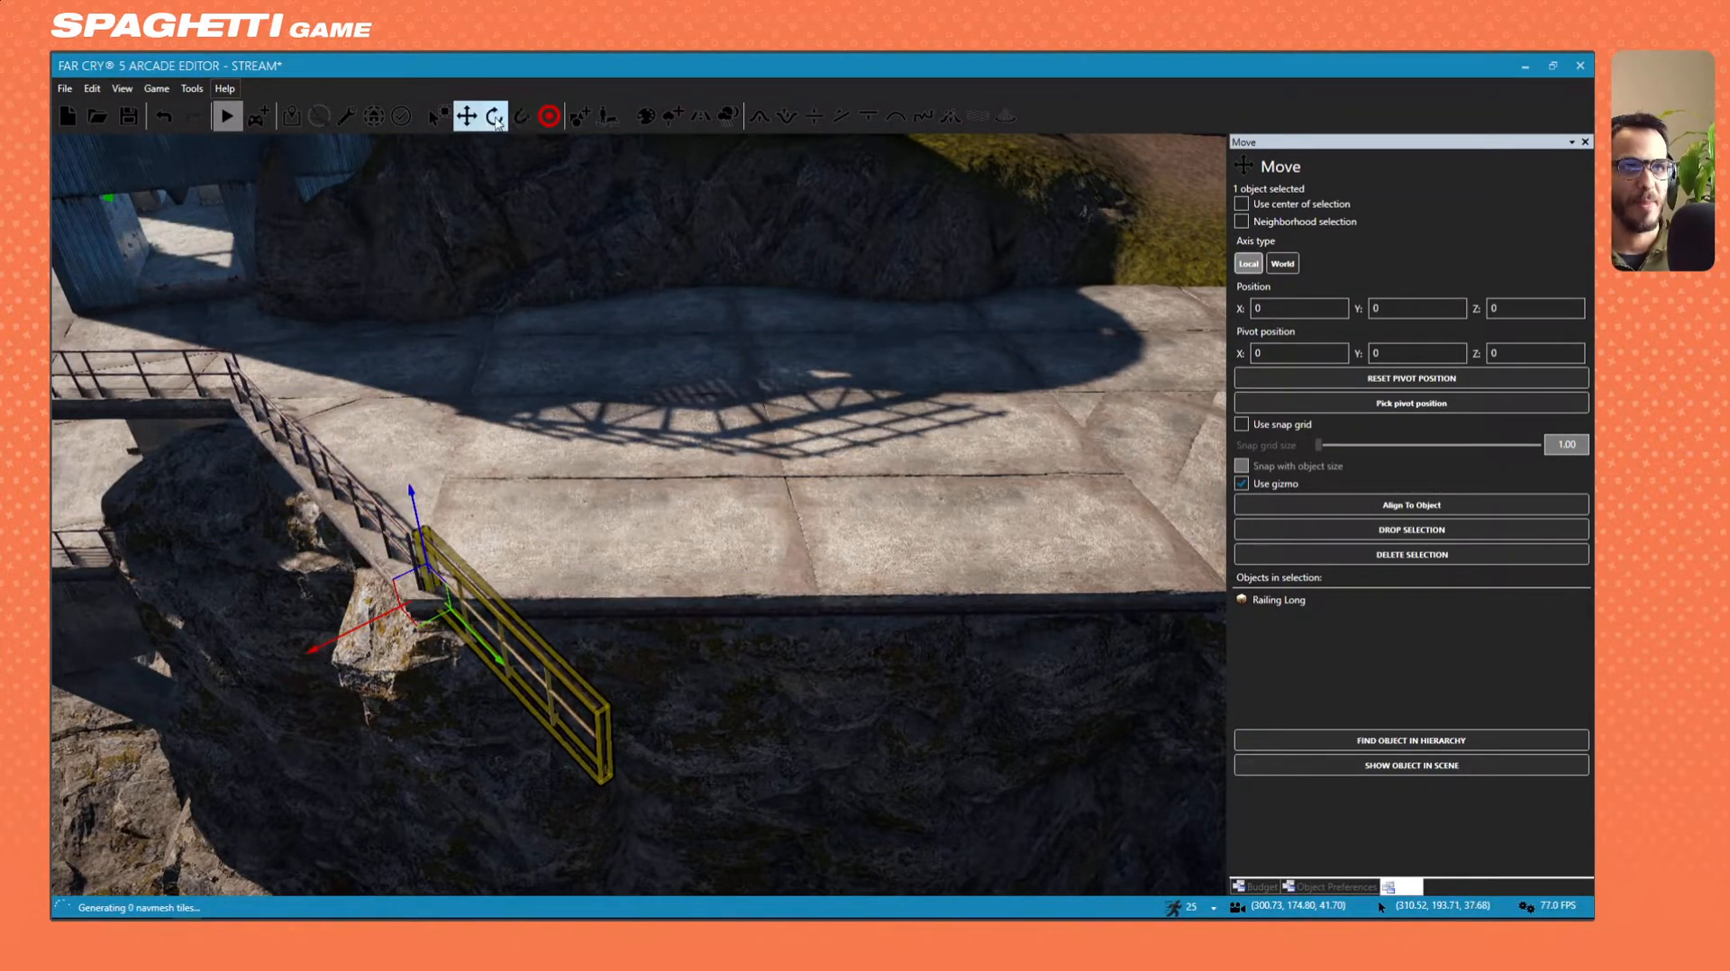
click(495, 118)
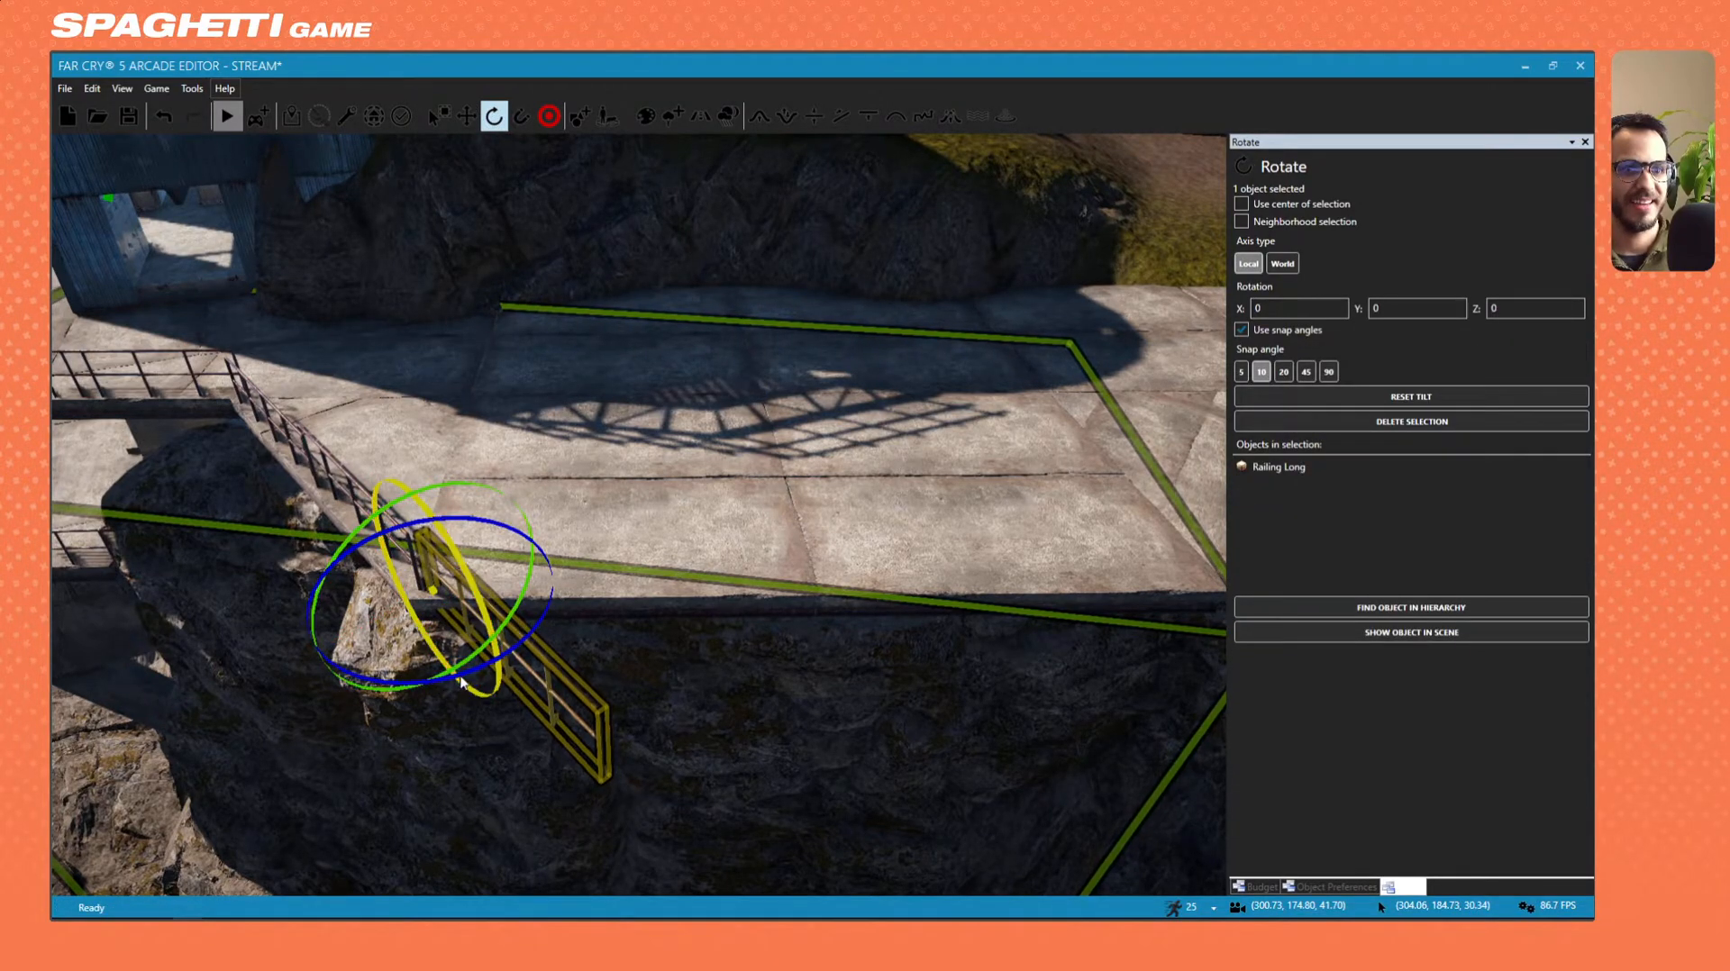
drag(501, 674, 537, 675)
key(ctrl+z)
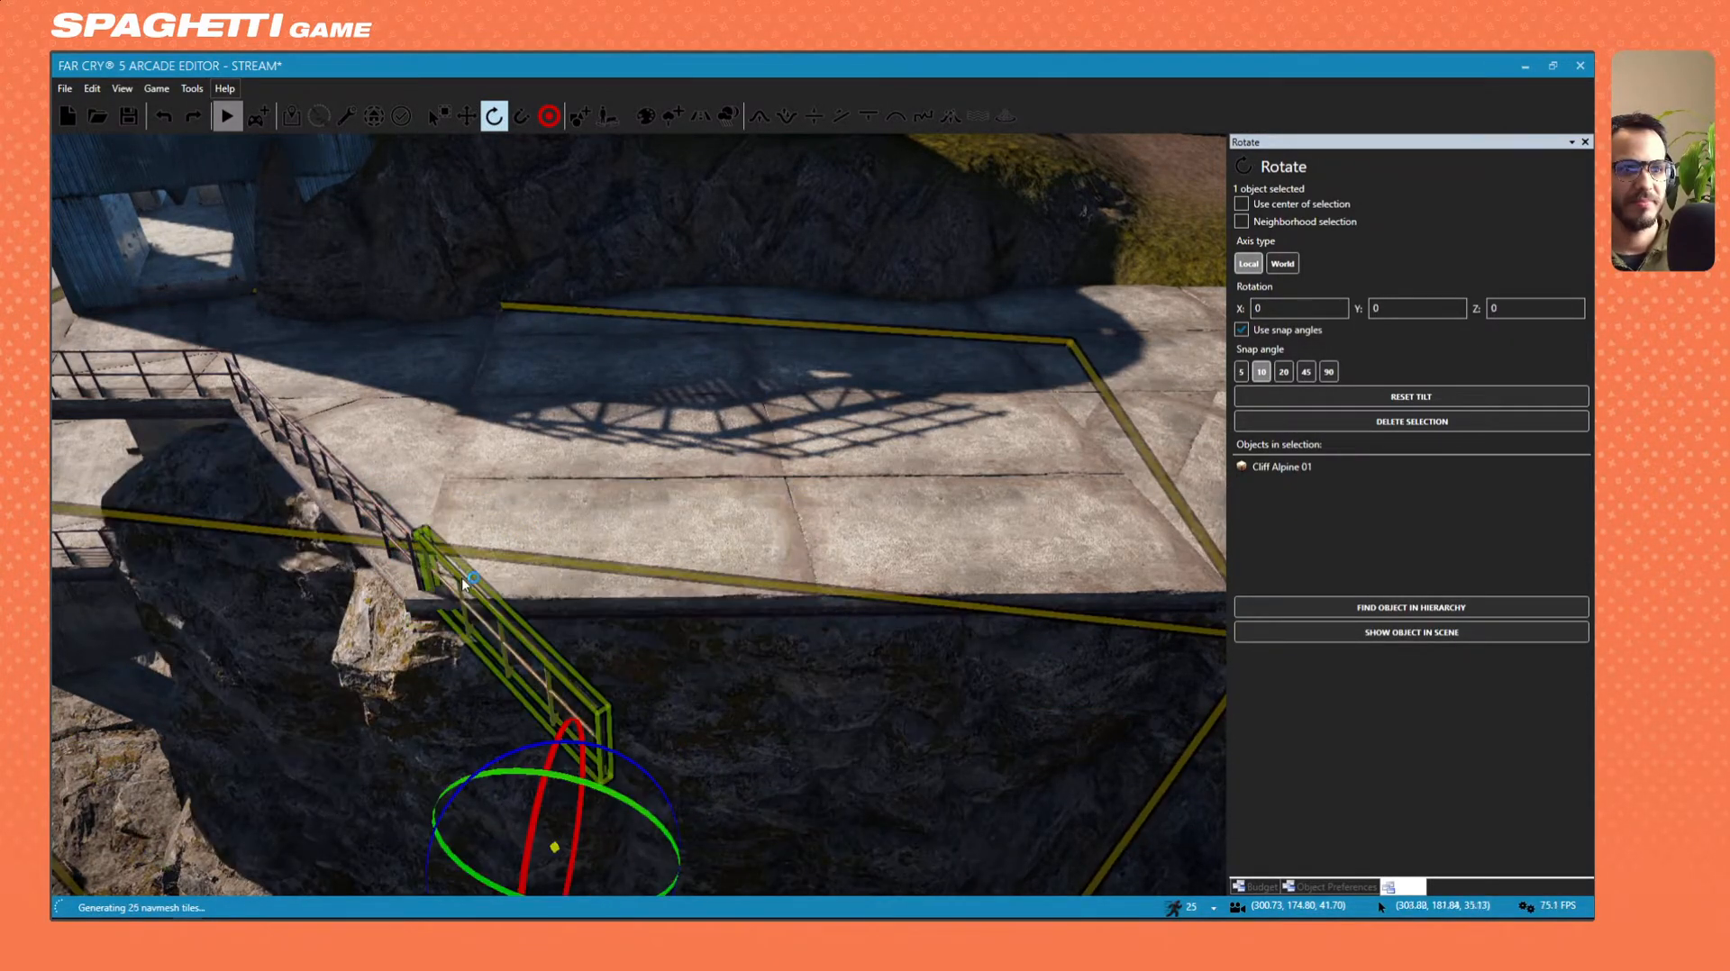
click(524, 633)
drag(522, 641, 571, 570)
drag(507, 653, 513, 650)
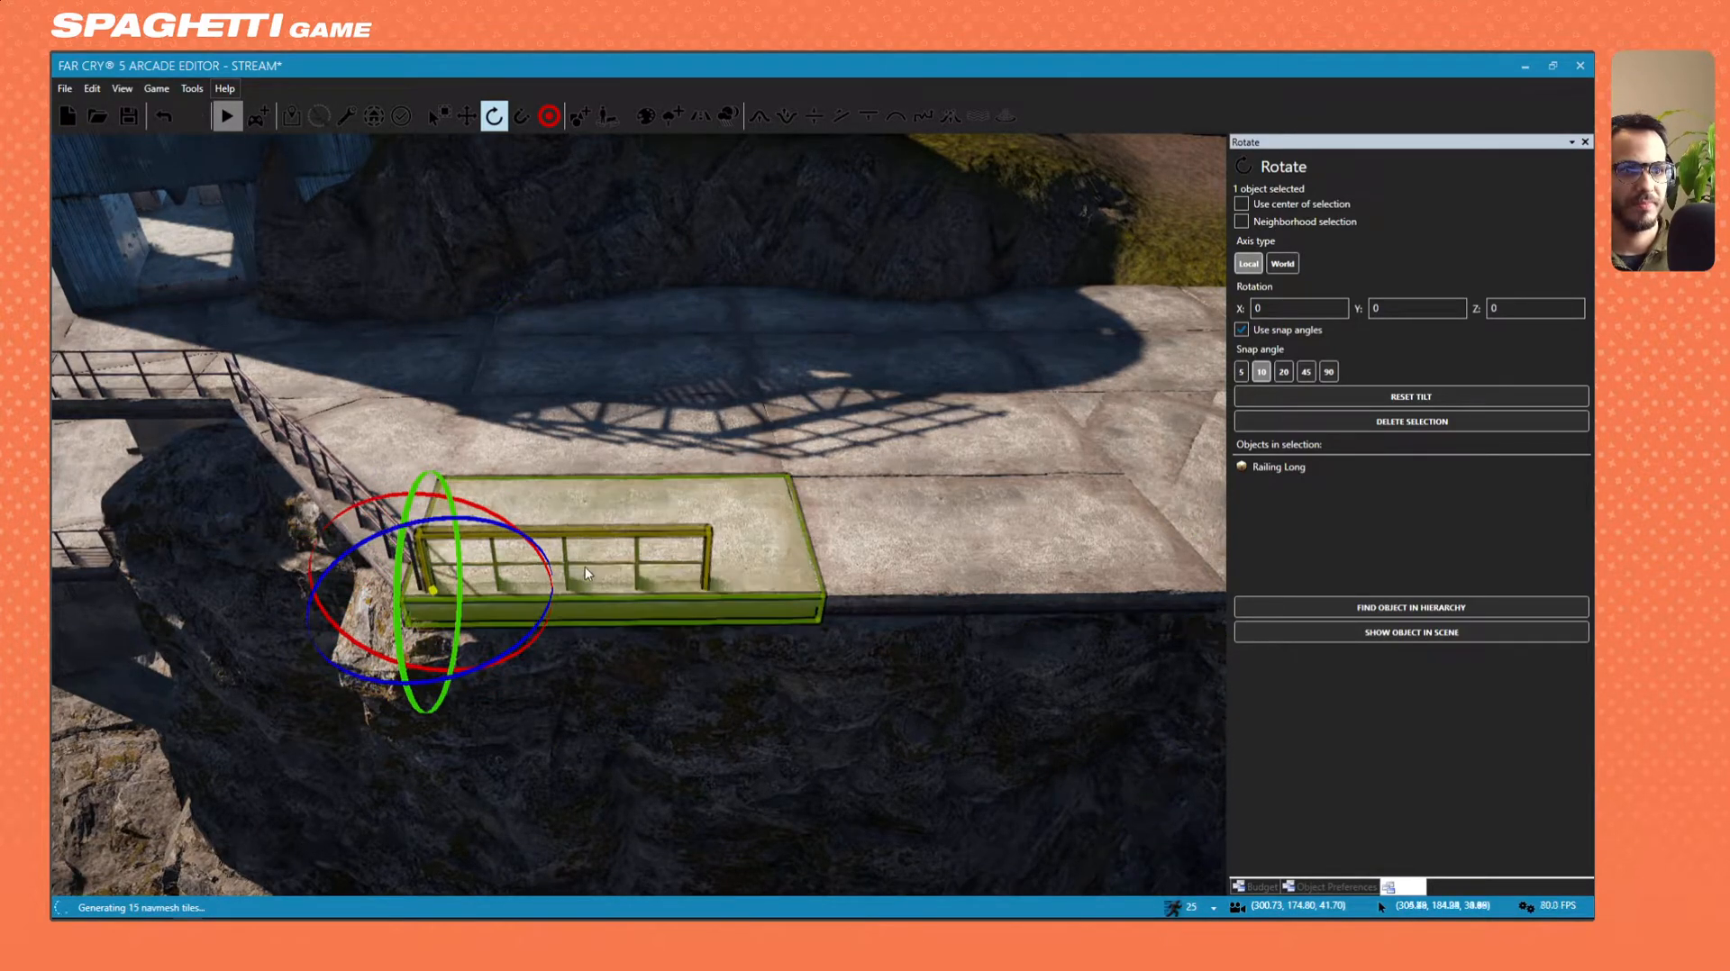
Duplicate the railing twice along the concrete platform's cliff edge, setting the copies end to end.
click(468, 117)
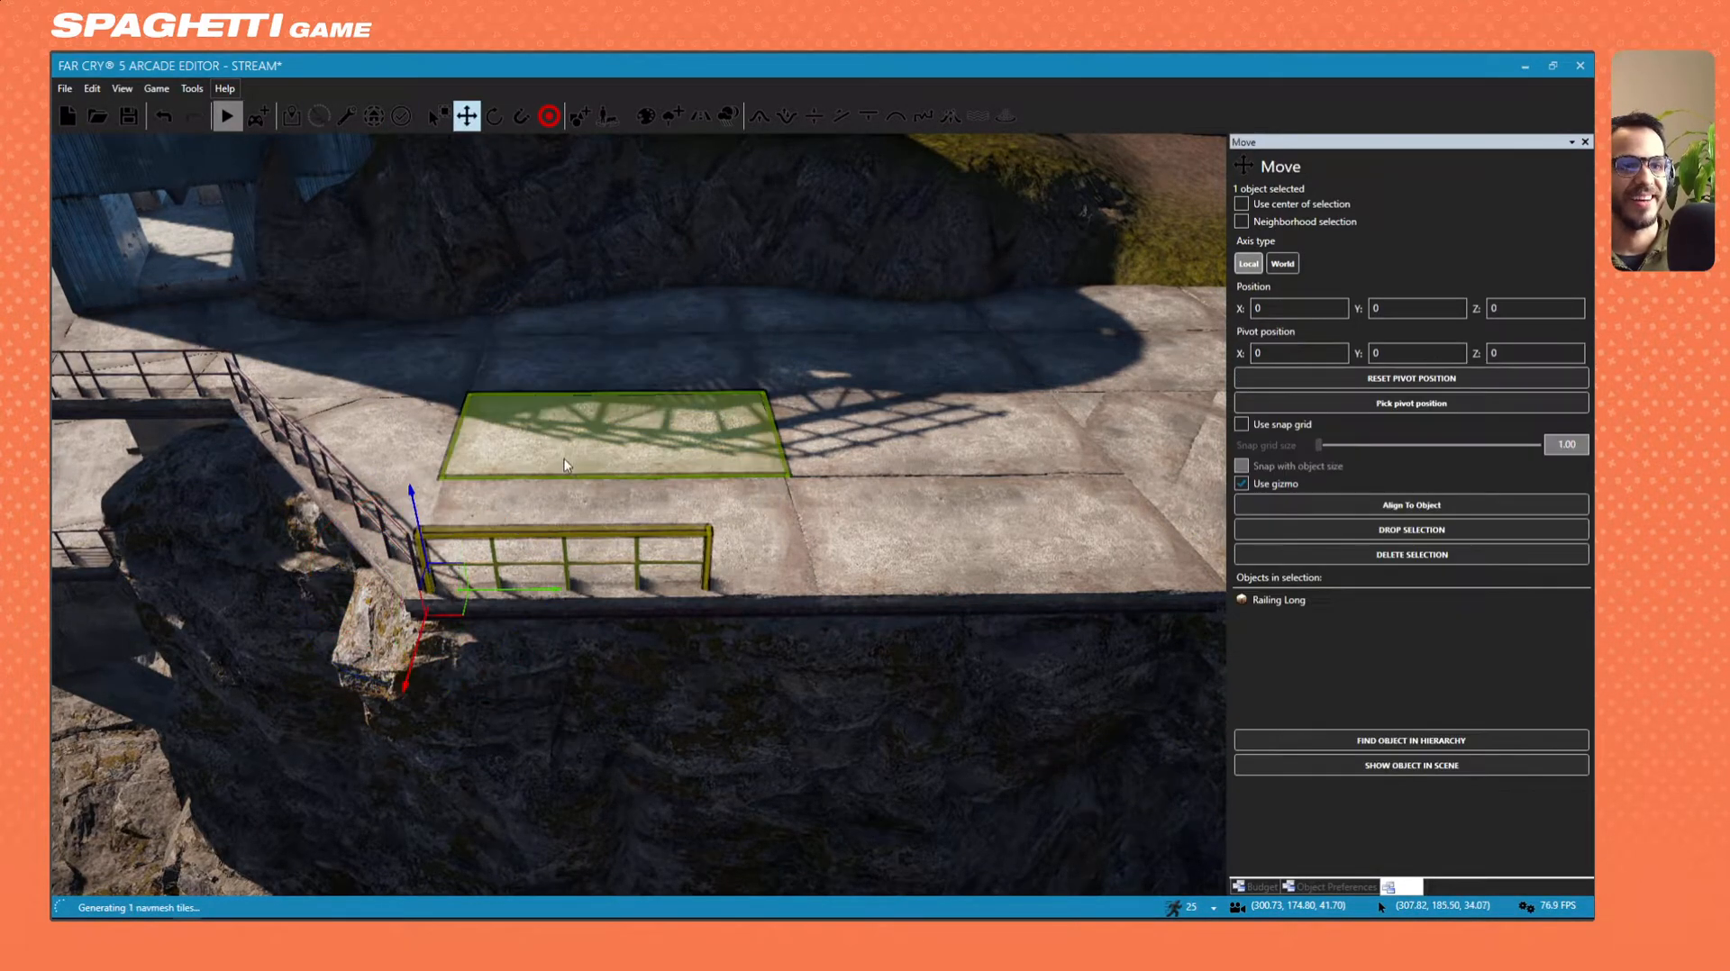
drag(550, 599, 830, 598)
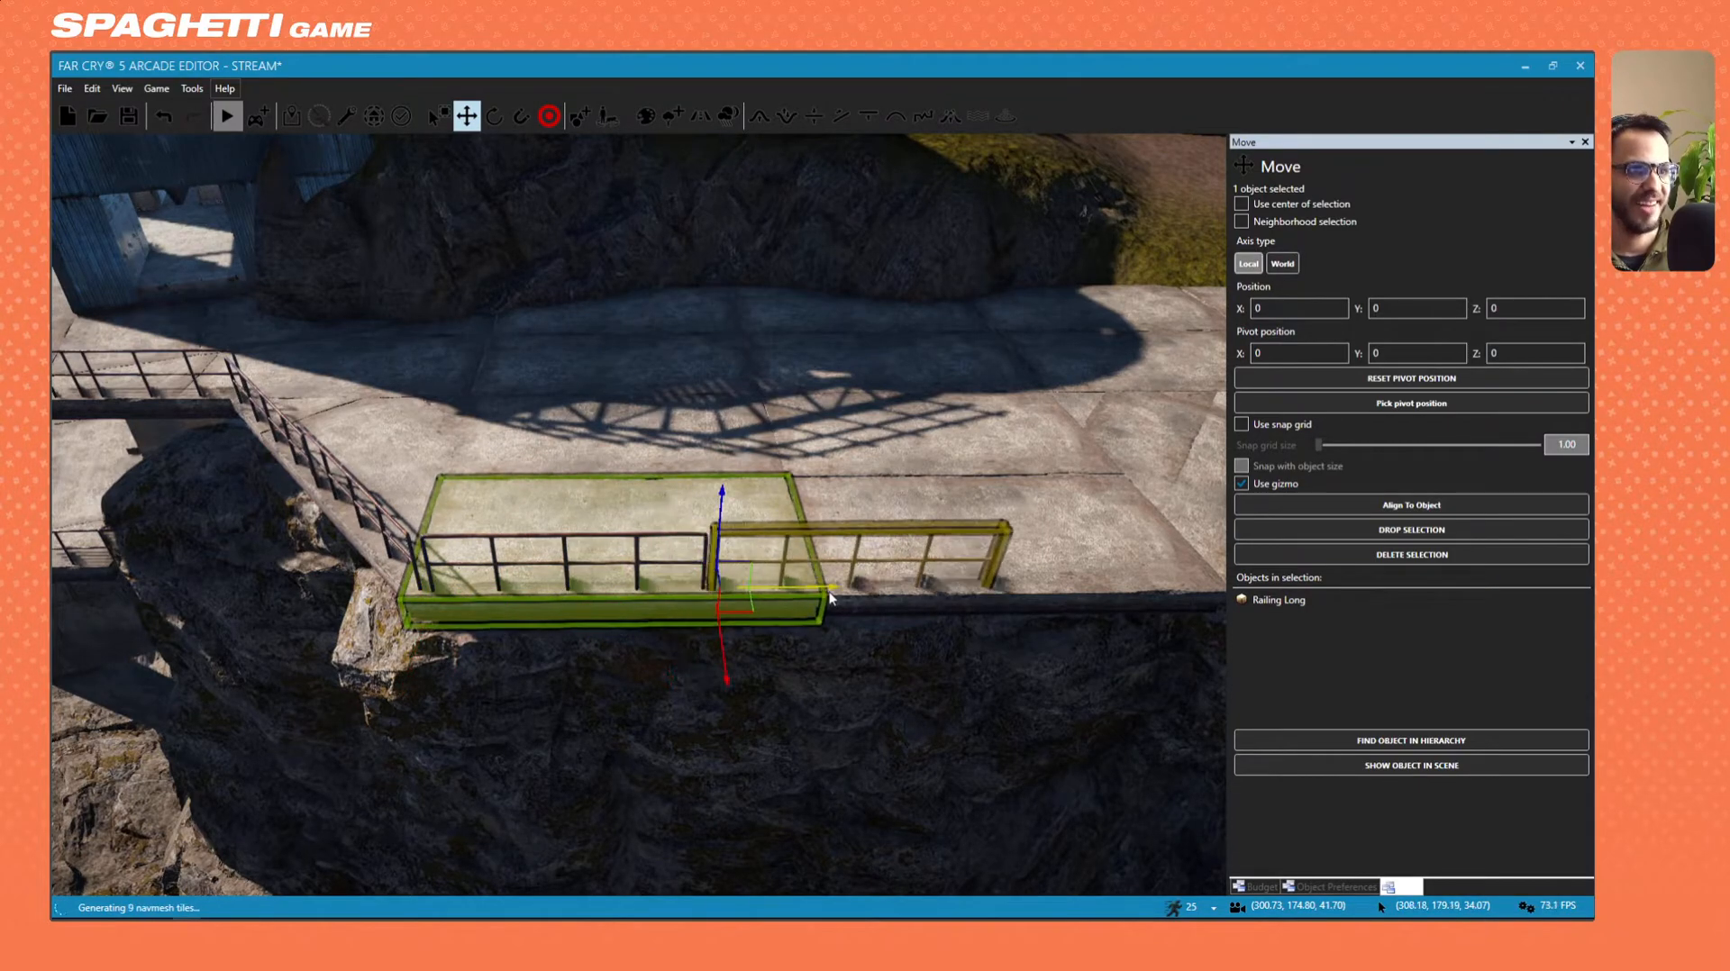
ctrl+click(559, 533)
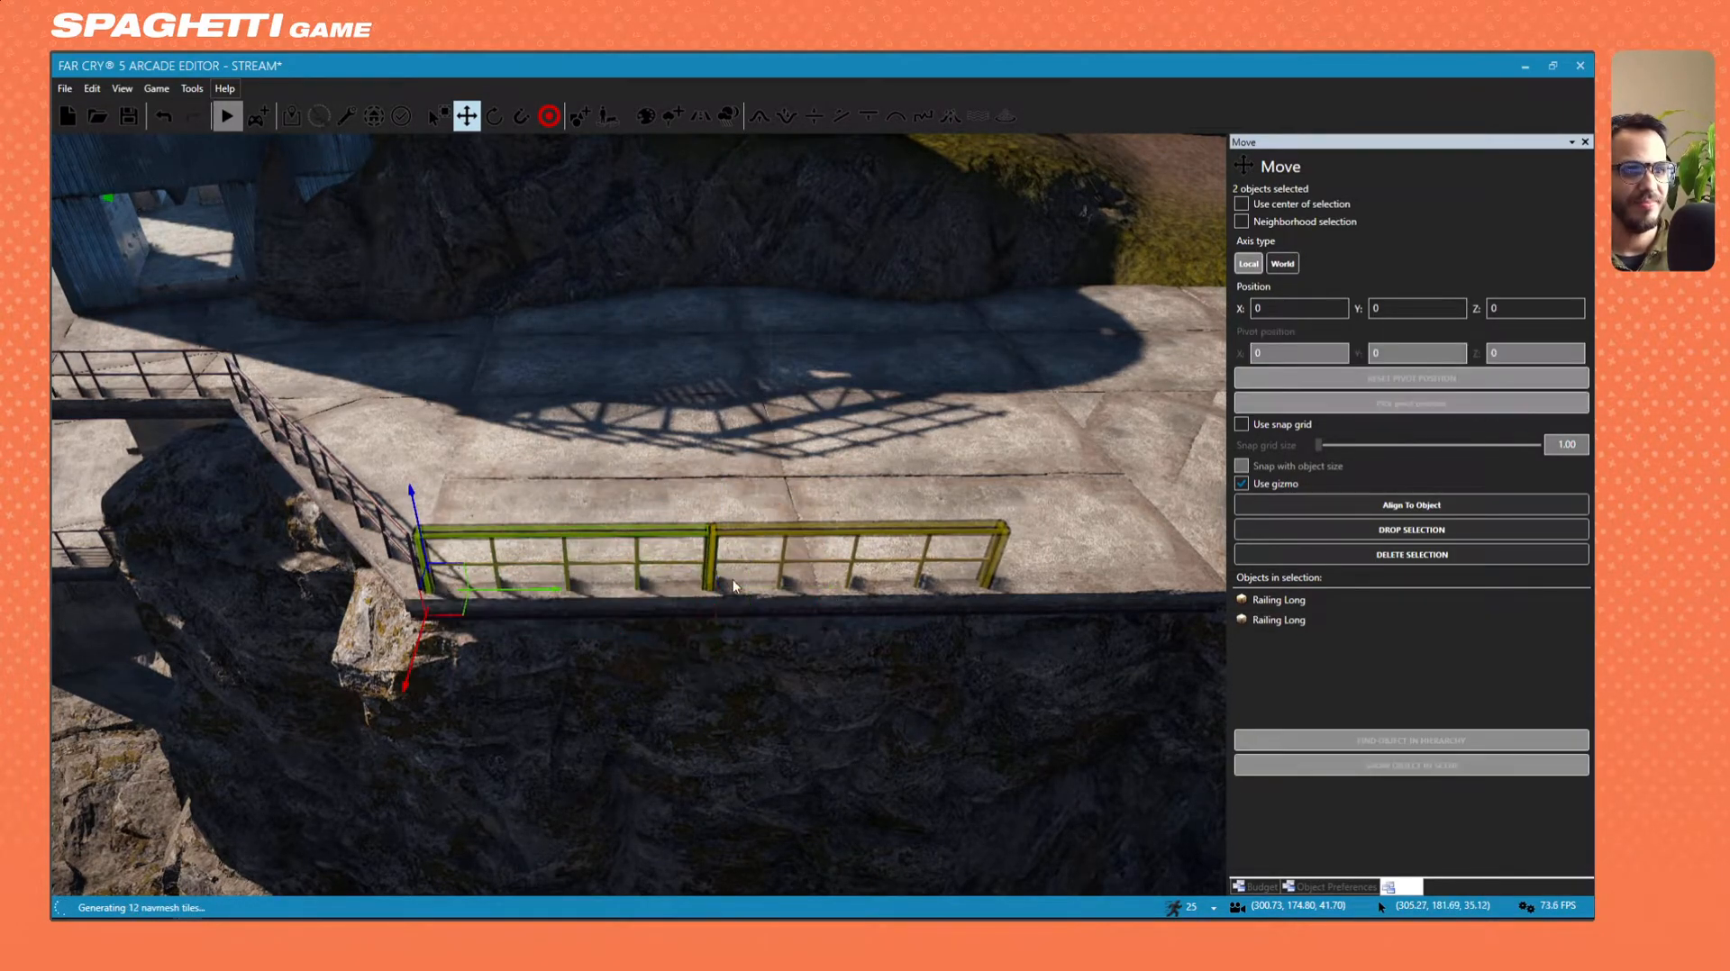
key(d)
right_drag(732, 580, 750, 587)
key(s)
click(573, 483)
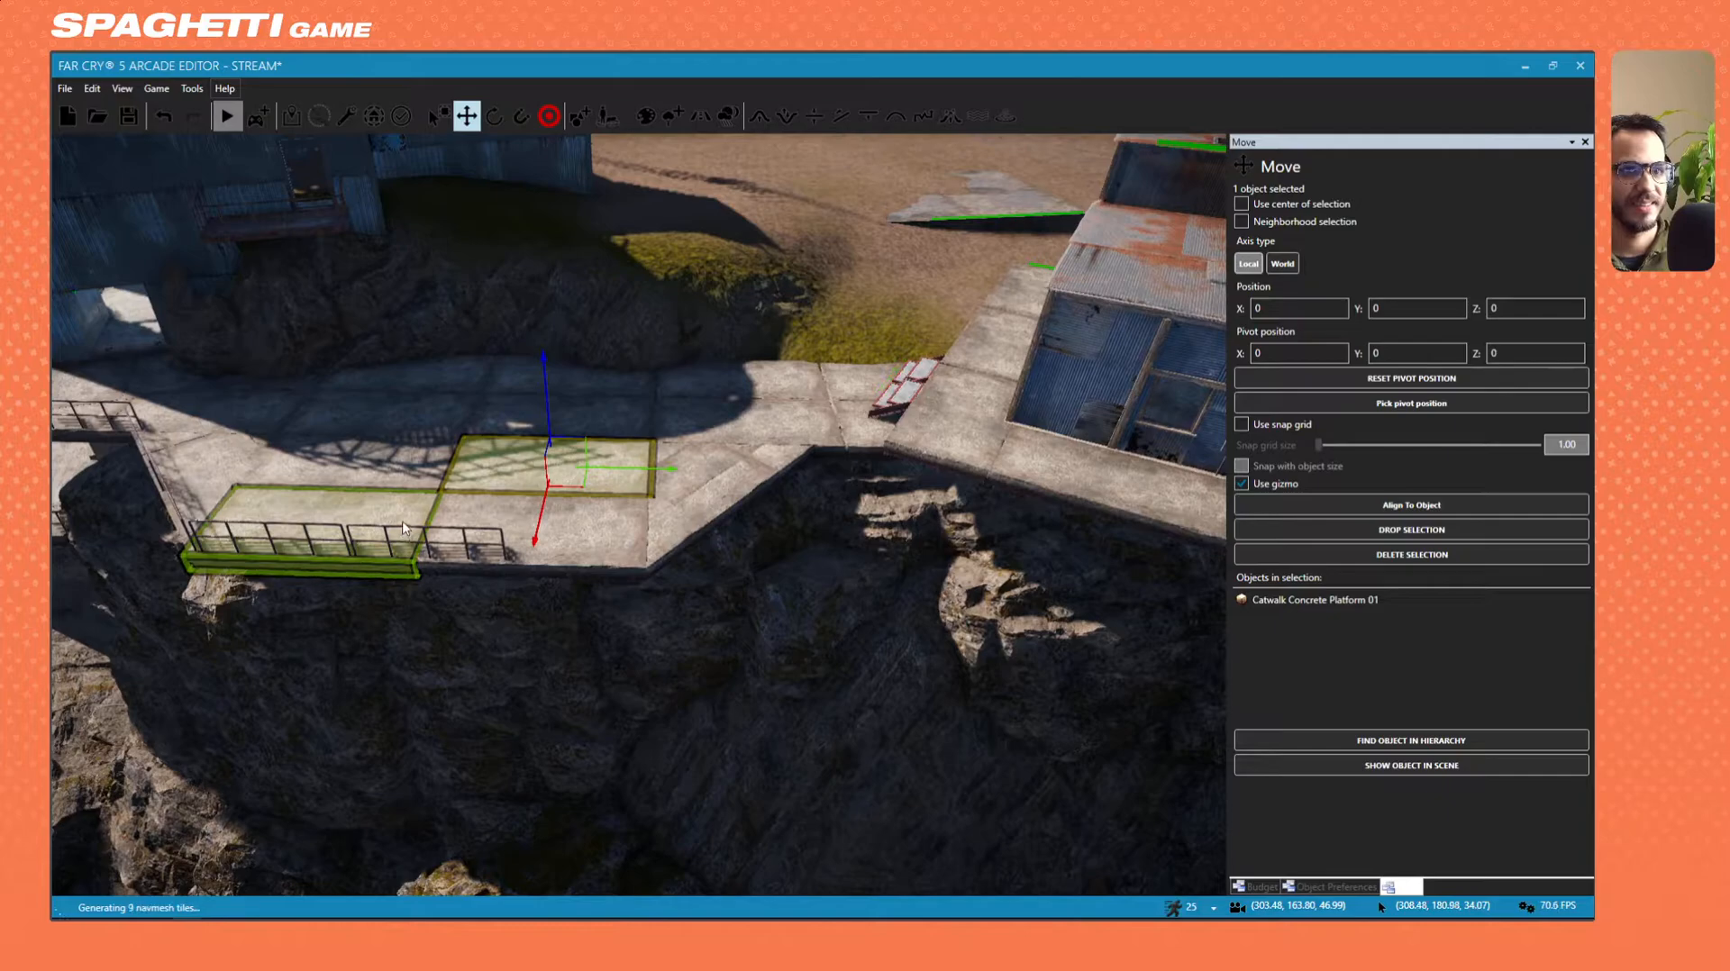
click(403, 529)
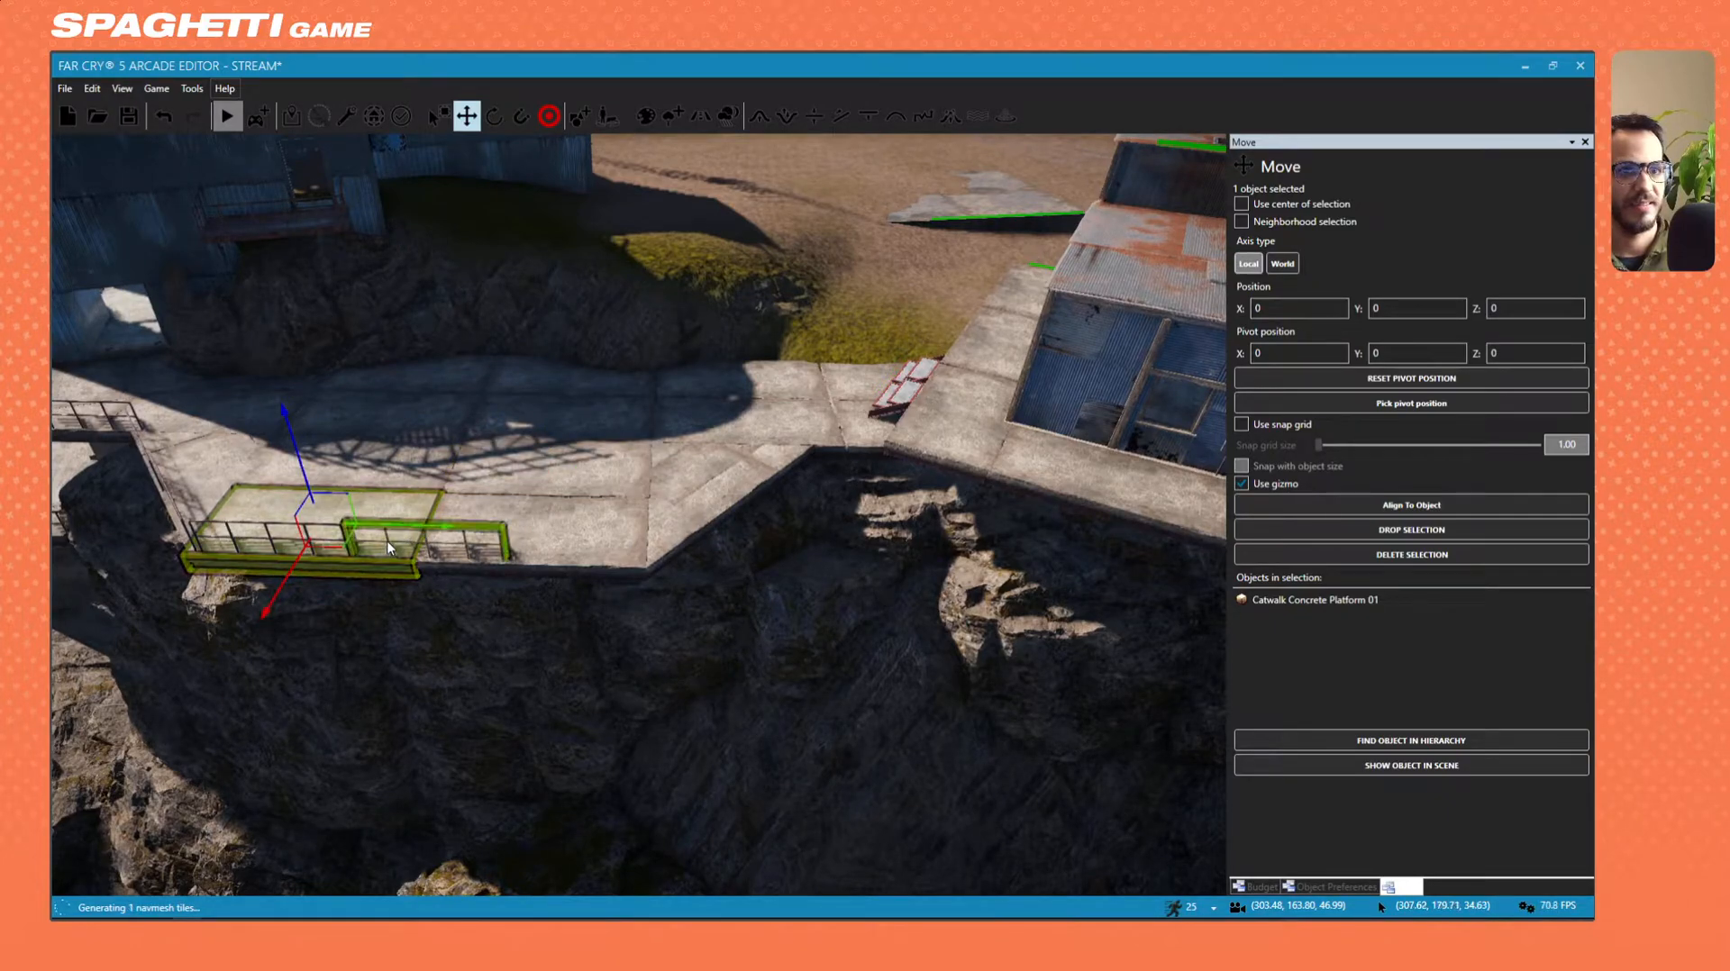
click(387, 543)
right_drag(669, 556, 659, 559)
key(w)
shift+drag(647, 484, 941, 543)
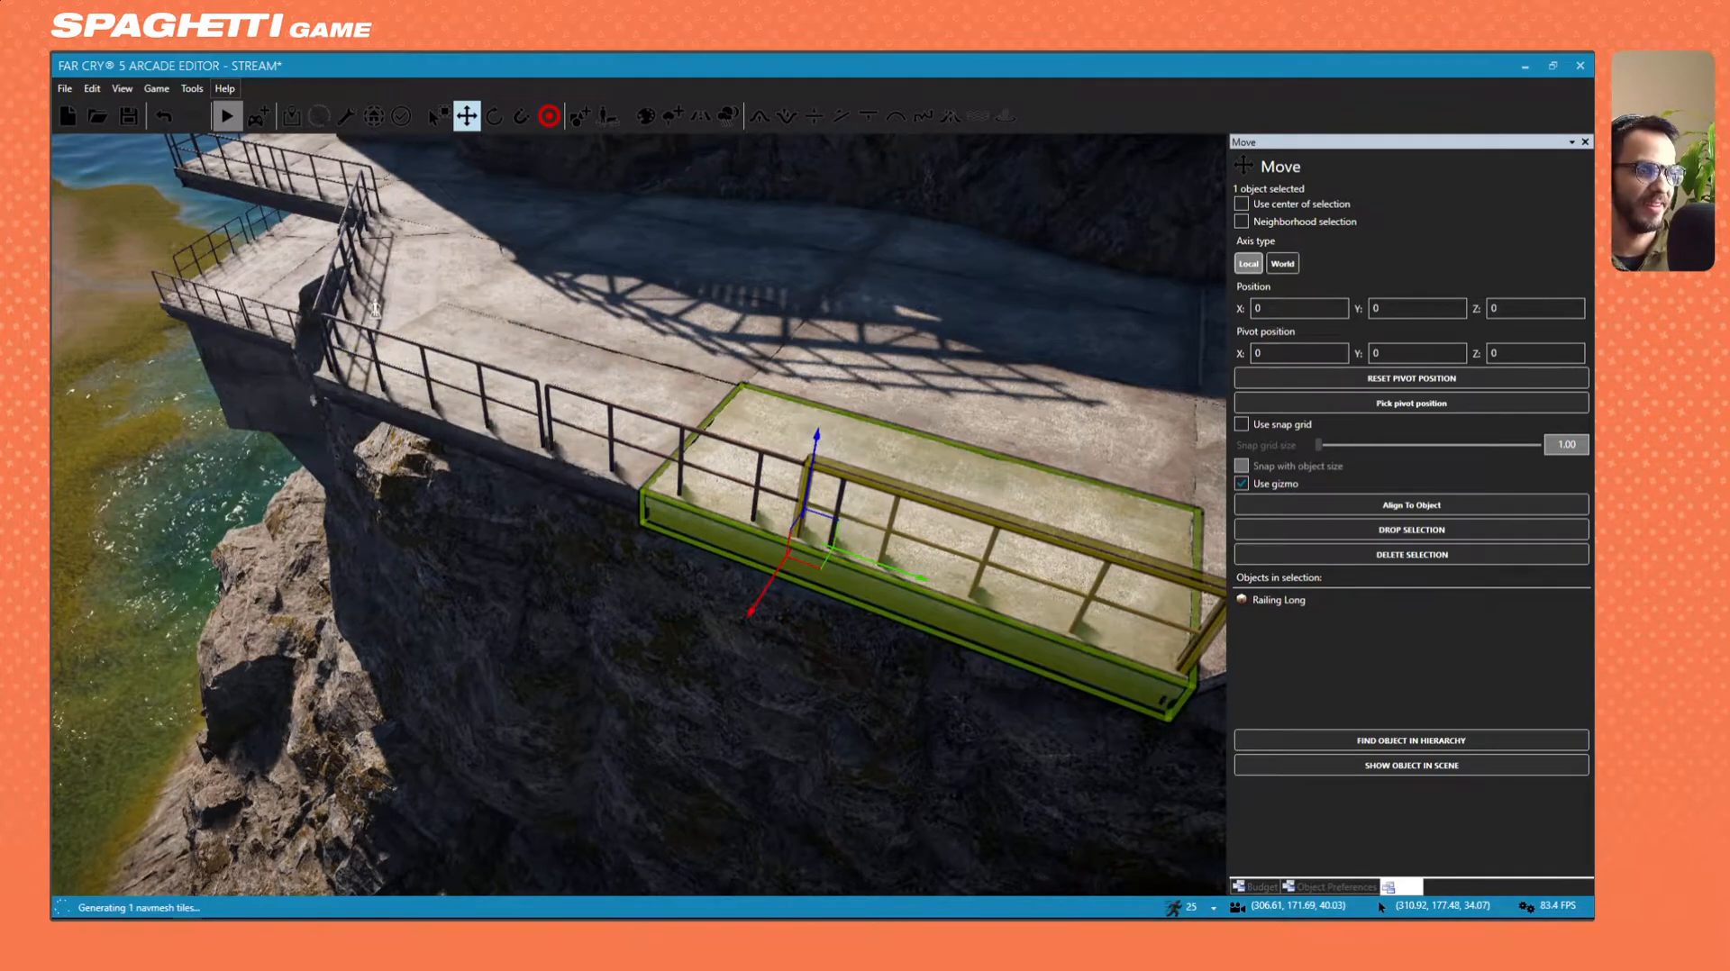
Place another railing copy at the platform corner where the cliff edge changes direction.
right_drag(941, 543, 775, 550)
key(d)
drag(460, 614, 474, 611)
key(s)
right_drag(474, 611, 478, 616)
drag(277, 483, 510, 593)
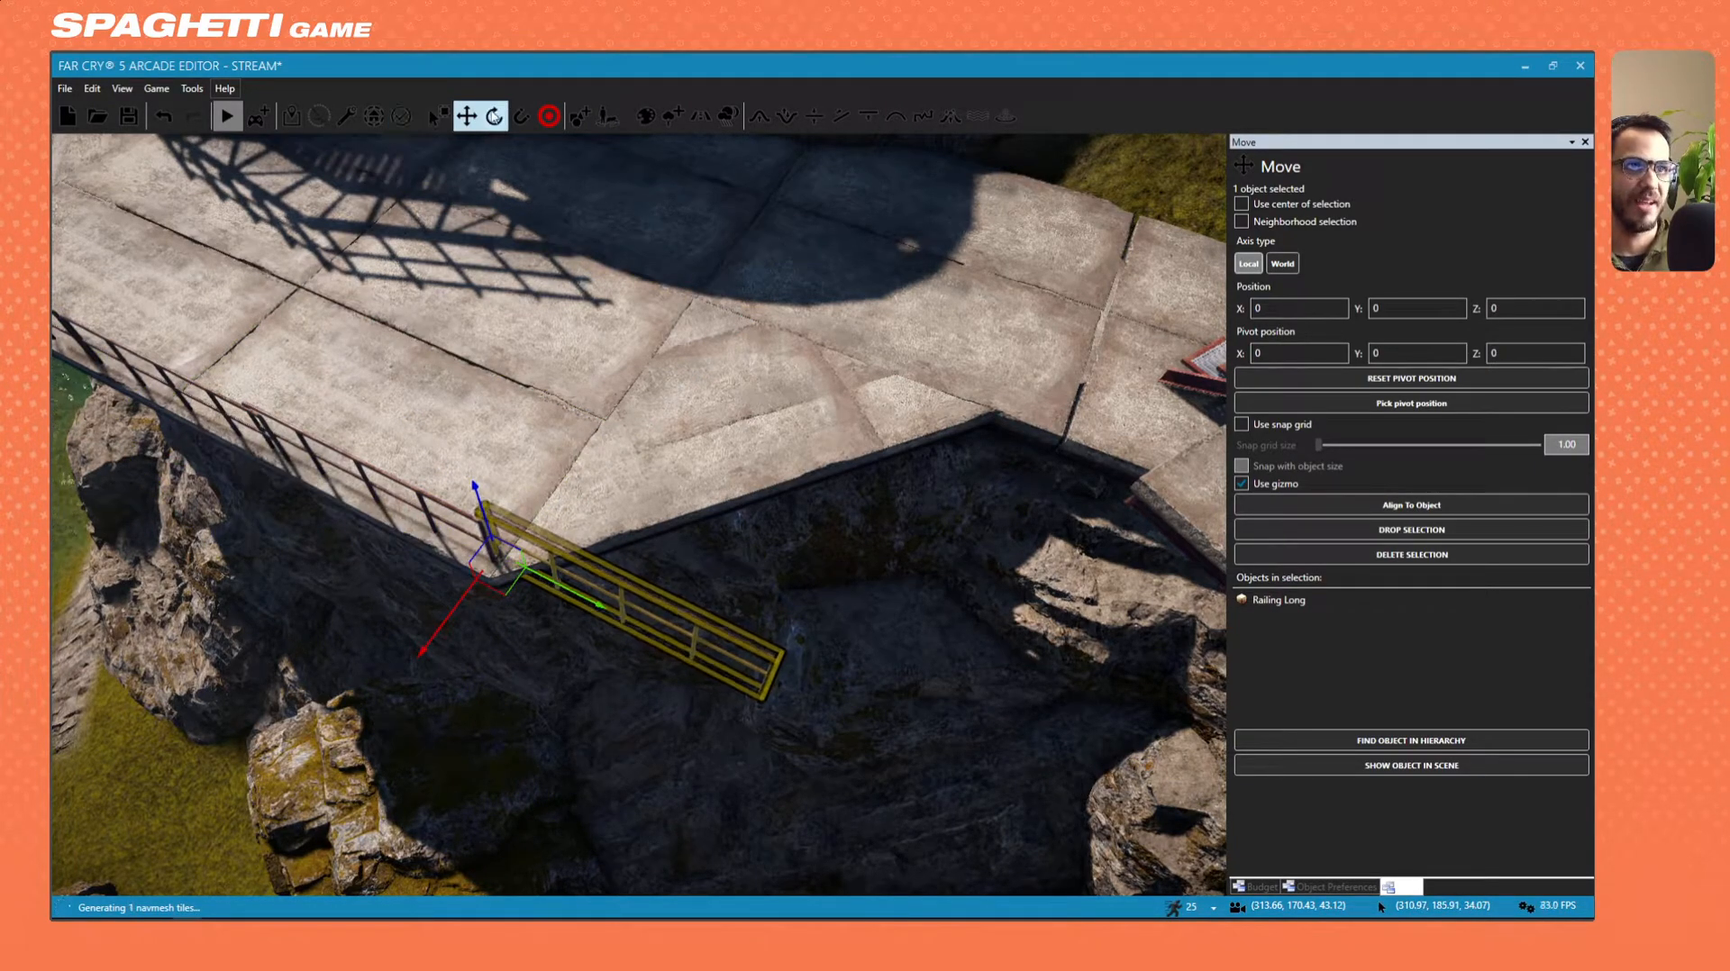
Rotate the corner railing to follow the angled platform edge and shift its end post onto the corner.
click(493, 117)
drag(440, 645, 566, 557)
mouse_move(566, 557)
right_down()
mouse_move(588, 555)
mouse_move(587, 577)
right_up()
key(w)
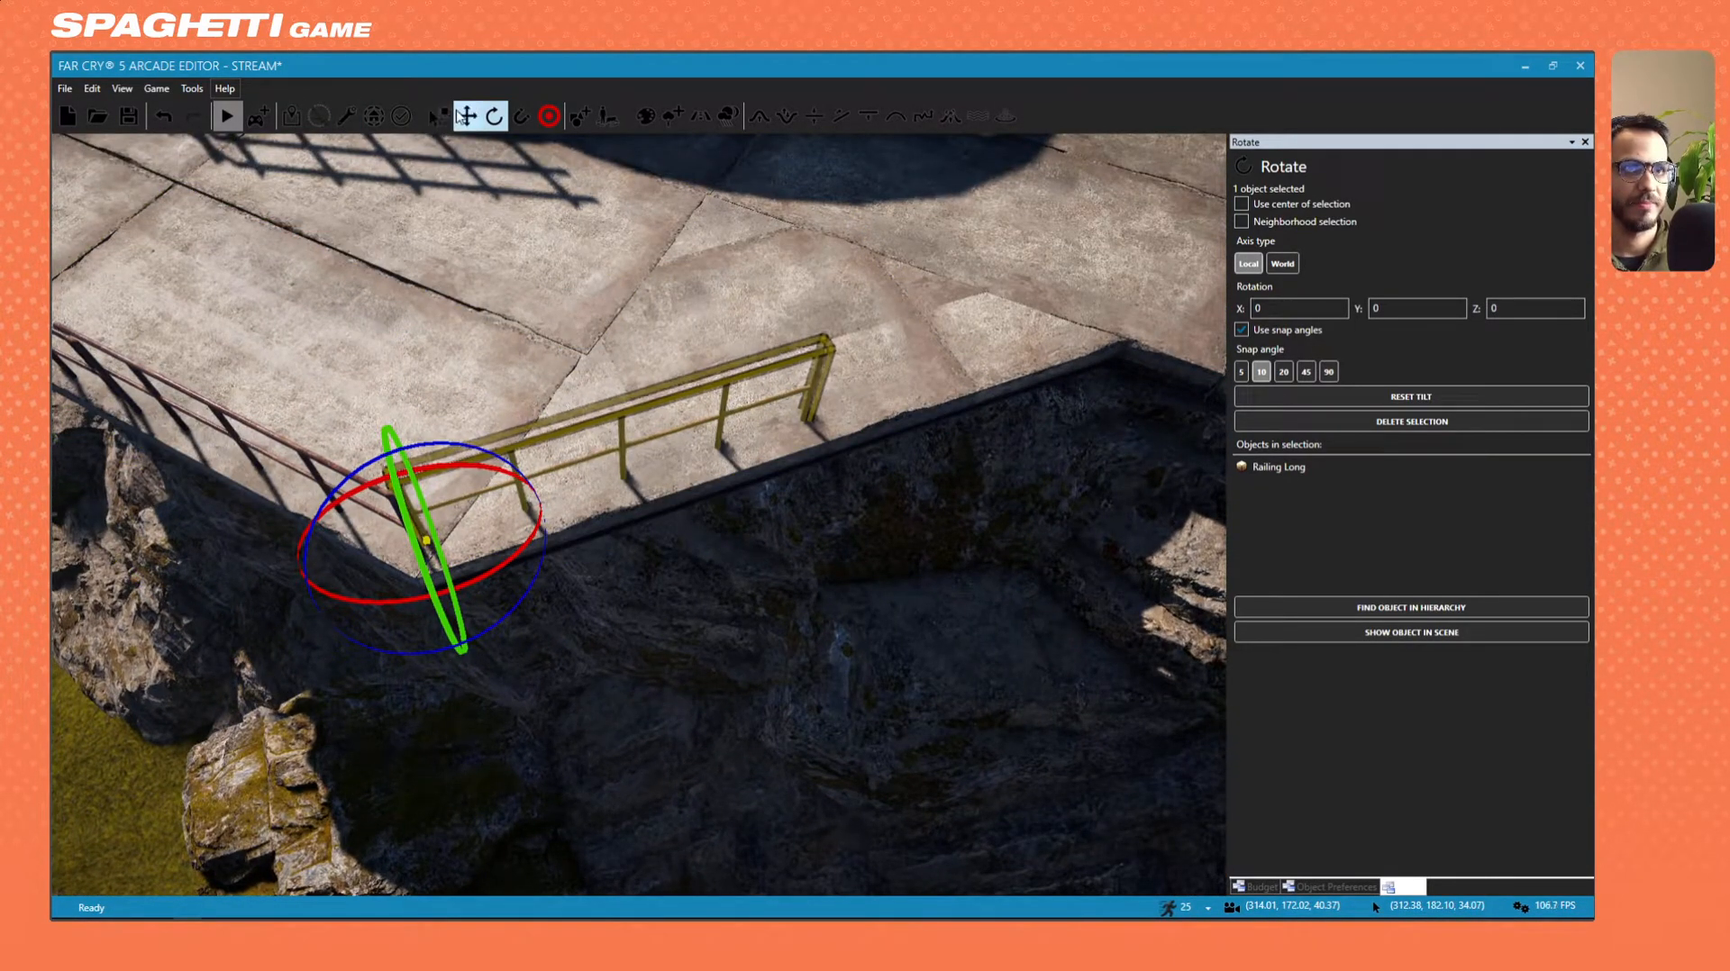
click(466, 116)
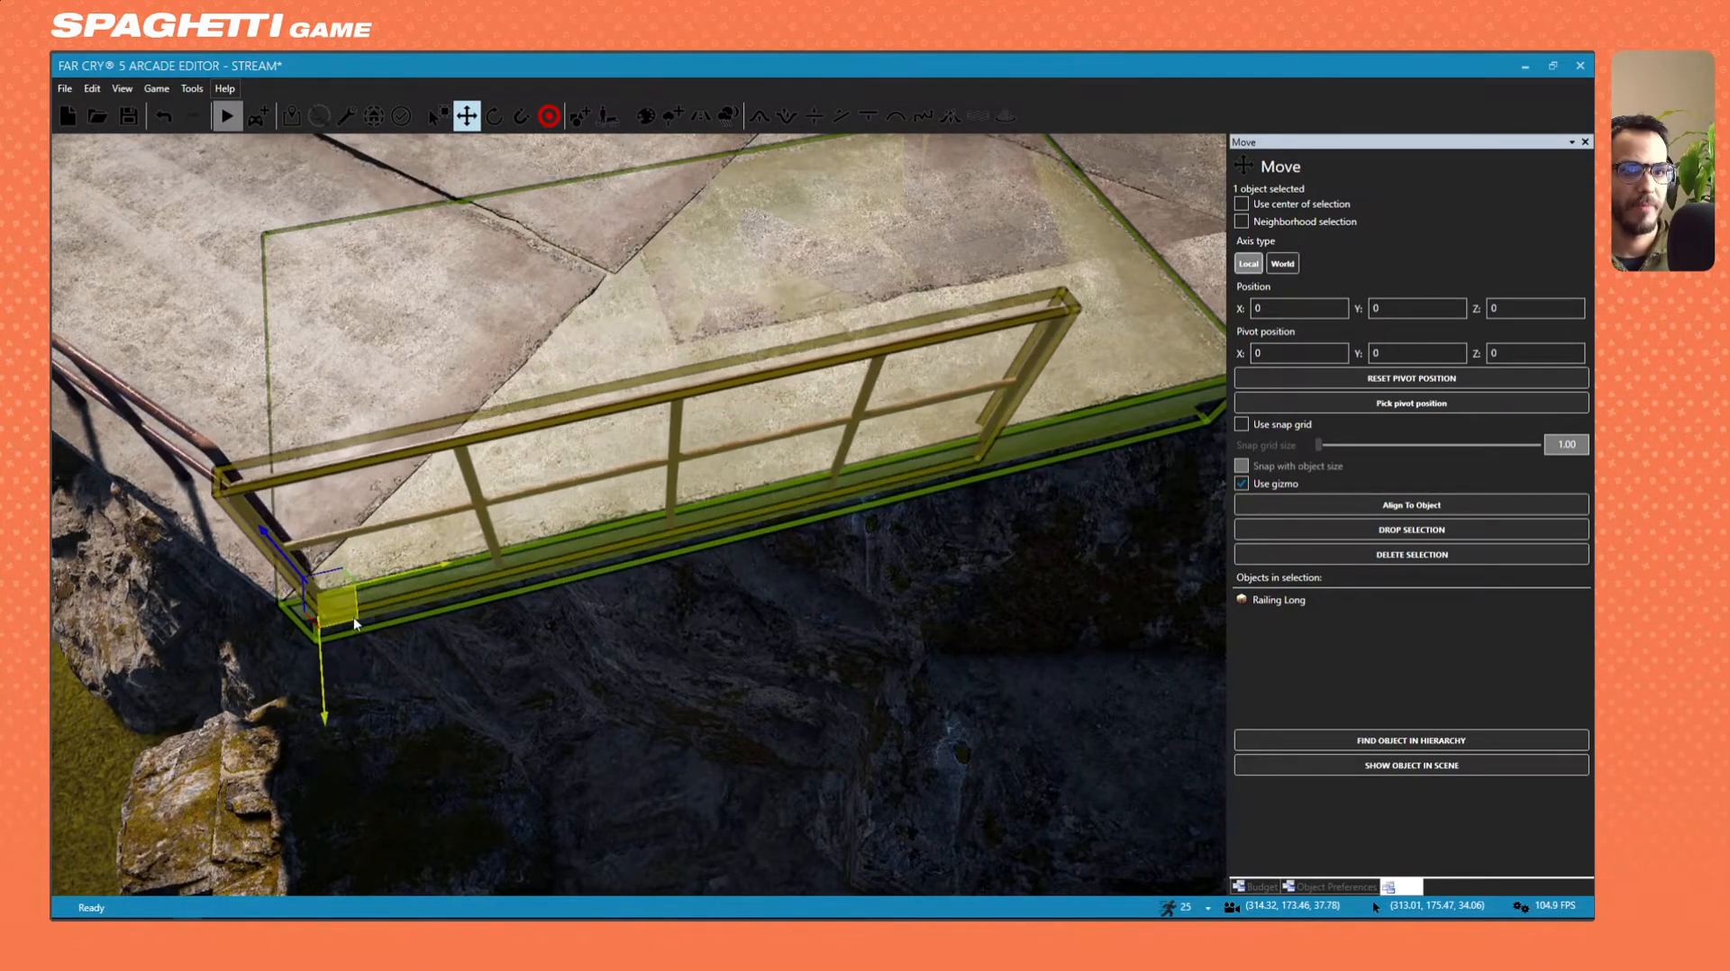
drag(353, 618, 353, 594)
Duplicate the corner railing farther along the angled platform edge.
right_drag(353, 595, 425, 581)
key(s)
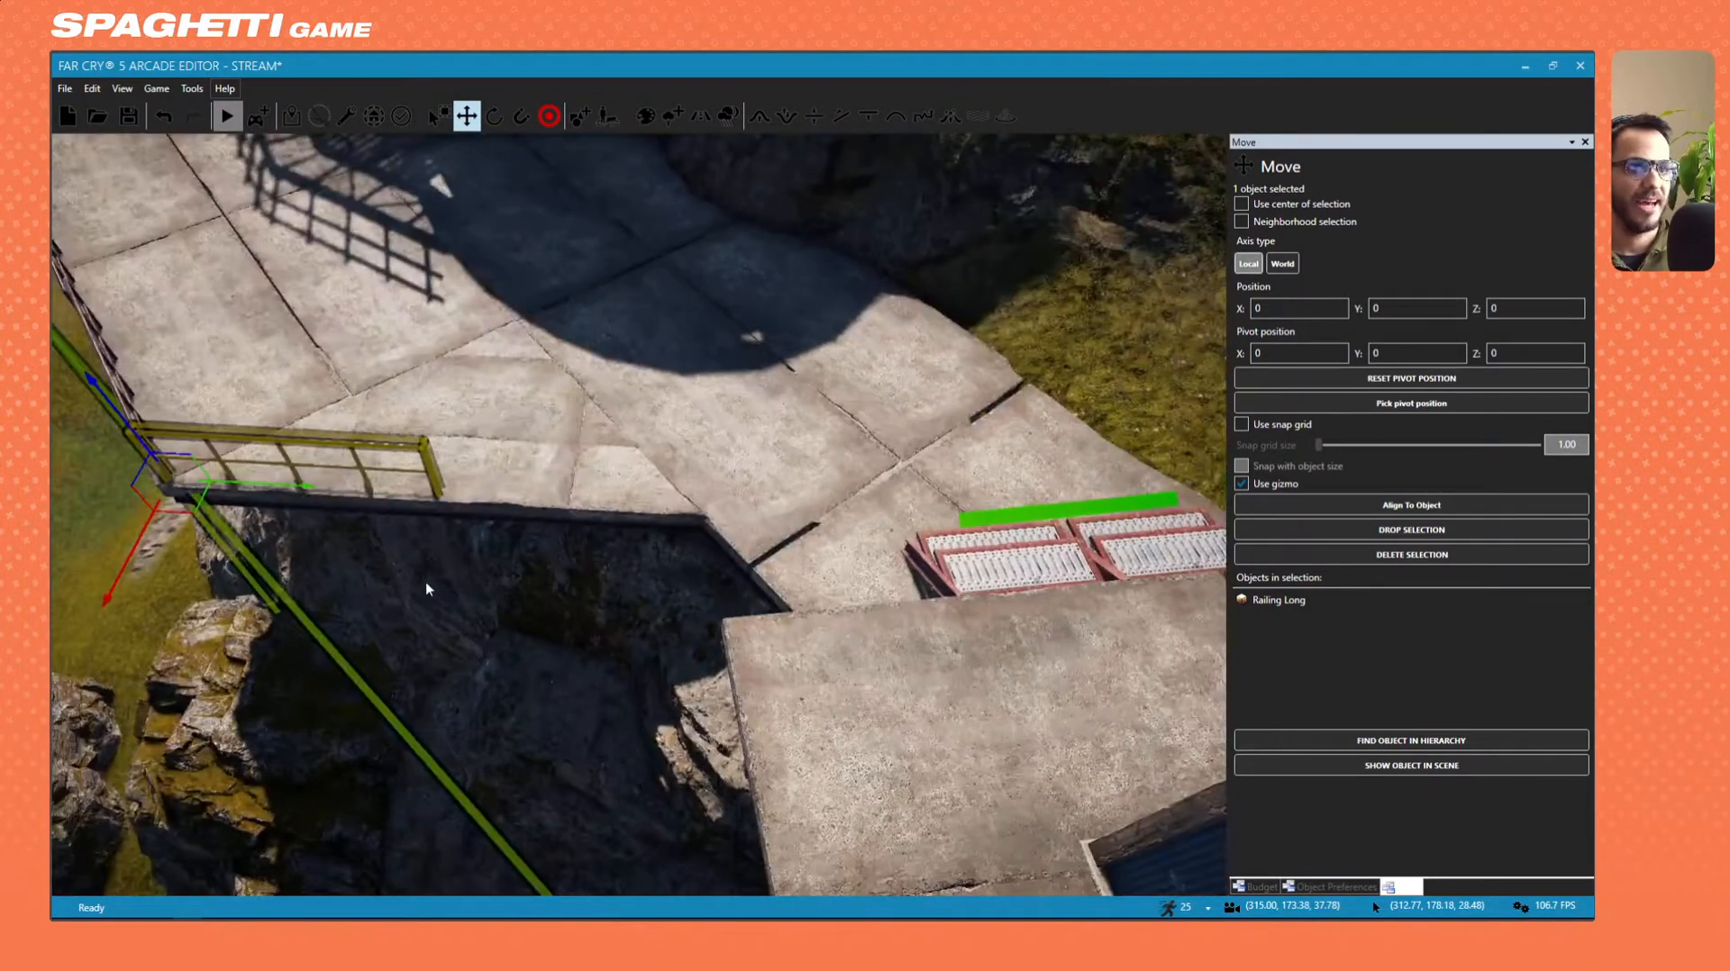
drag(282, 492, 677, 533)
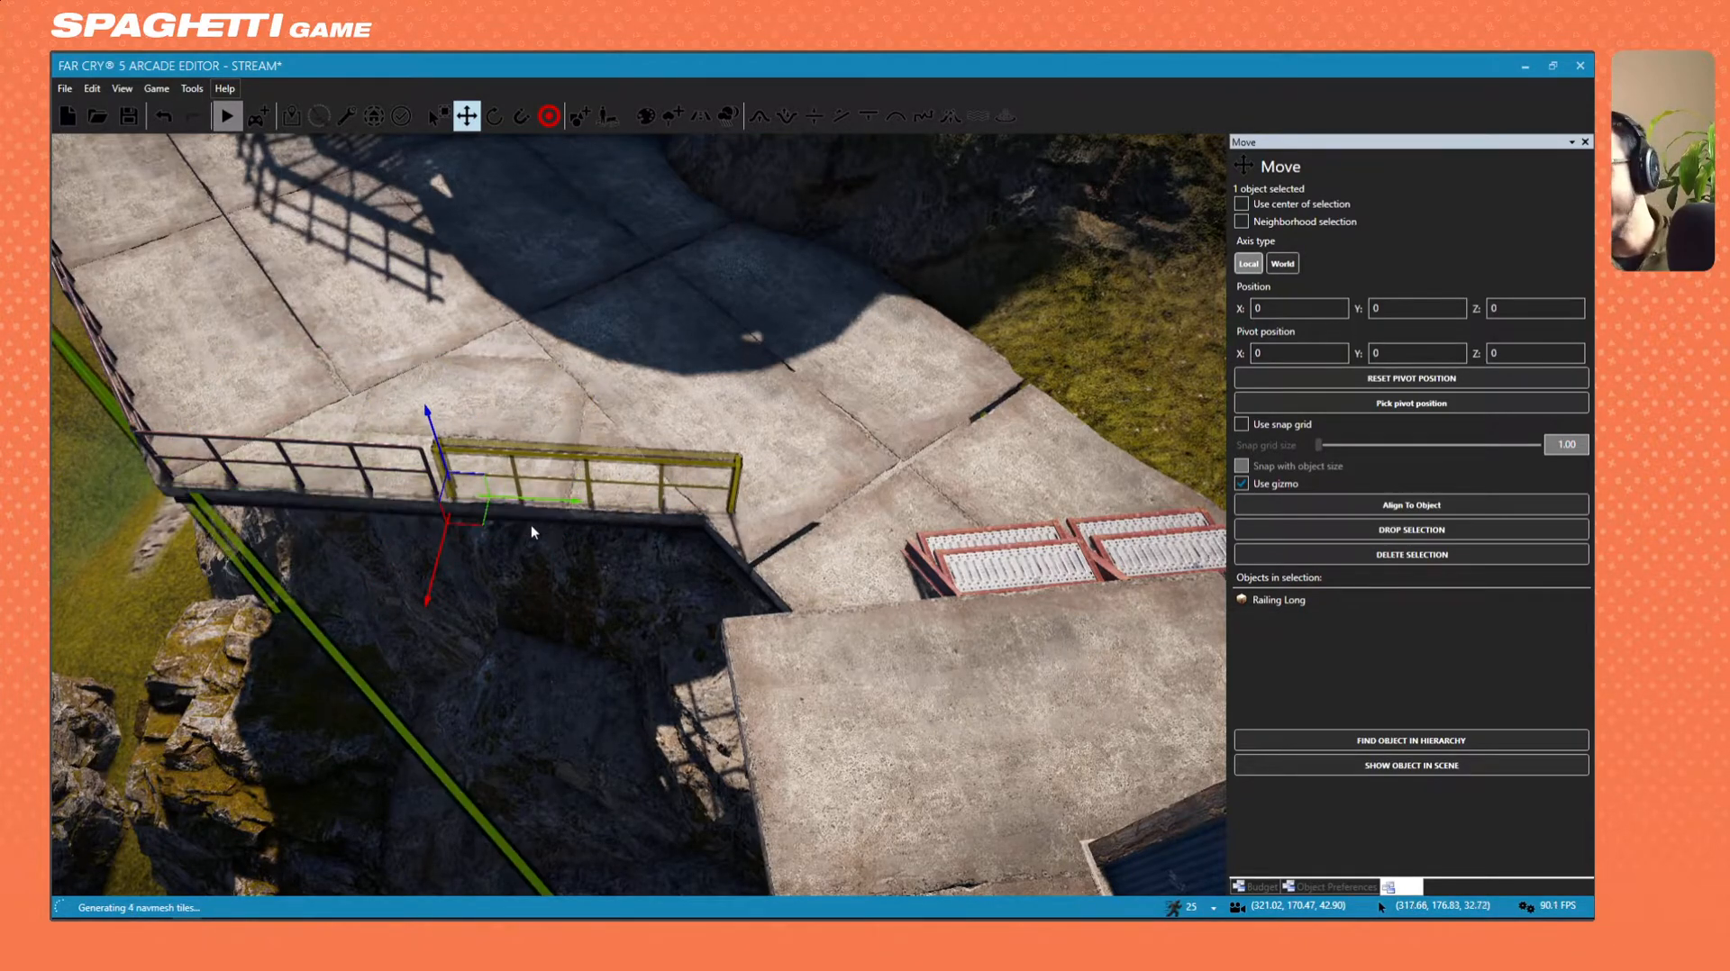
Nudge the new railing toward the previous one to close the gap between their end posts.
key(w)
key(a)
right_drag(532, 524, 677, 521)
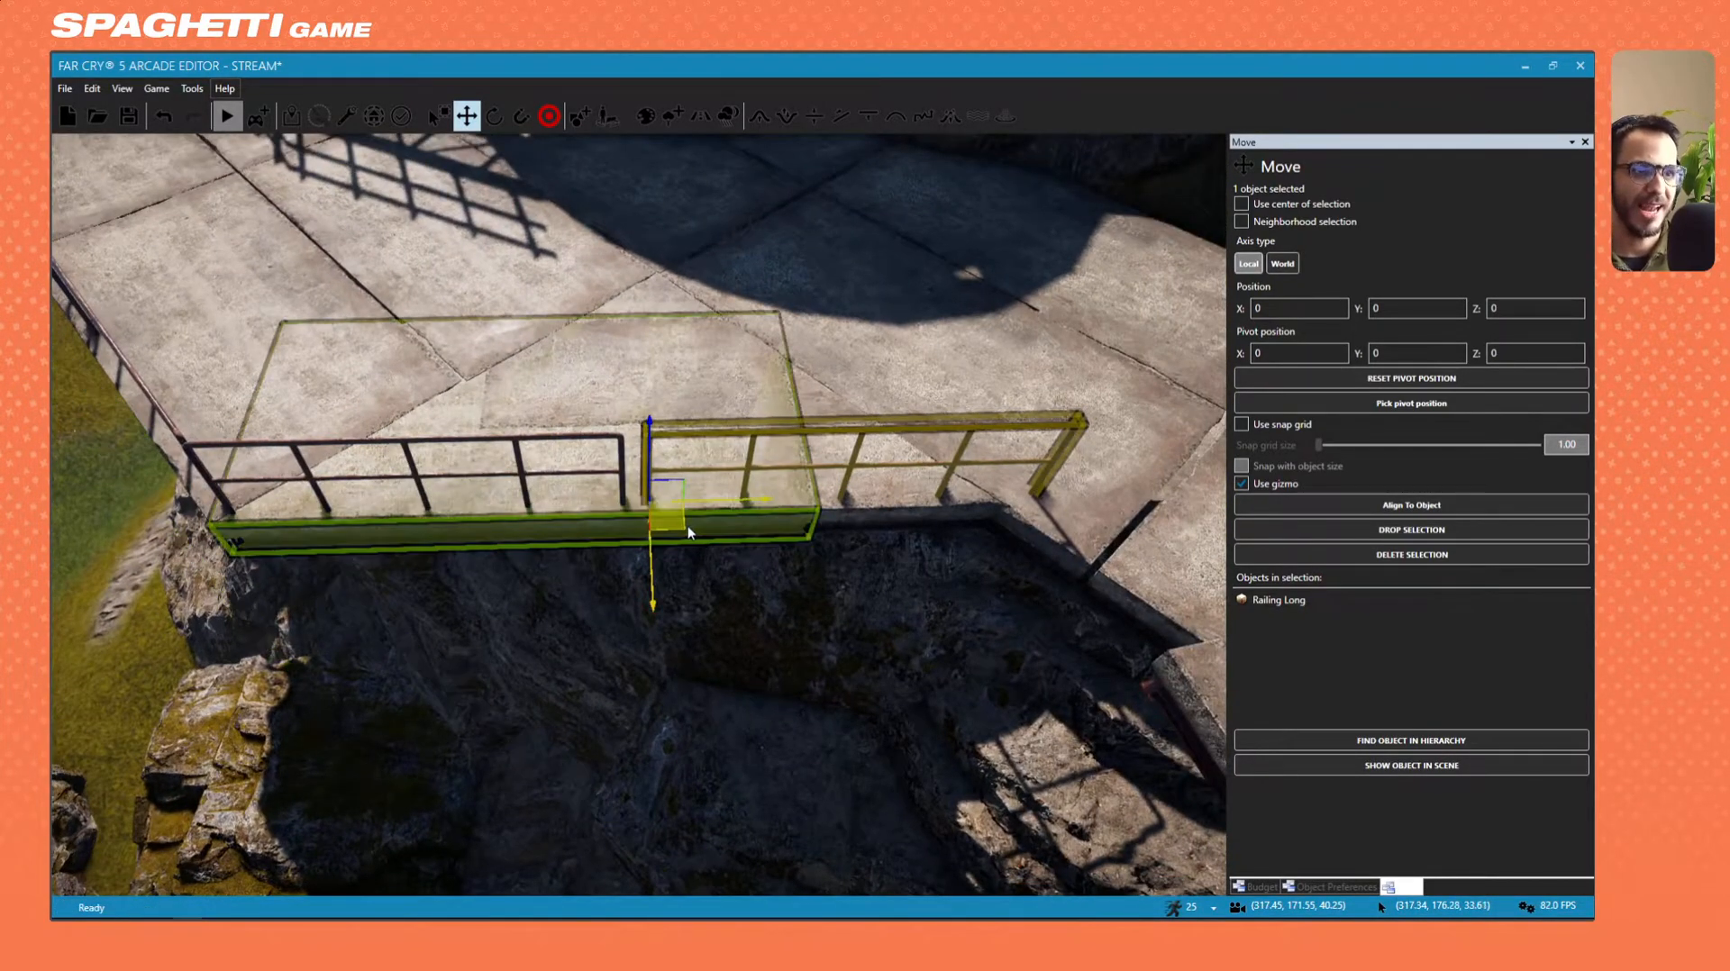
key(d)
key(w)
key(a)
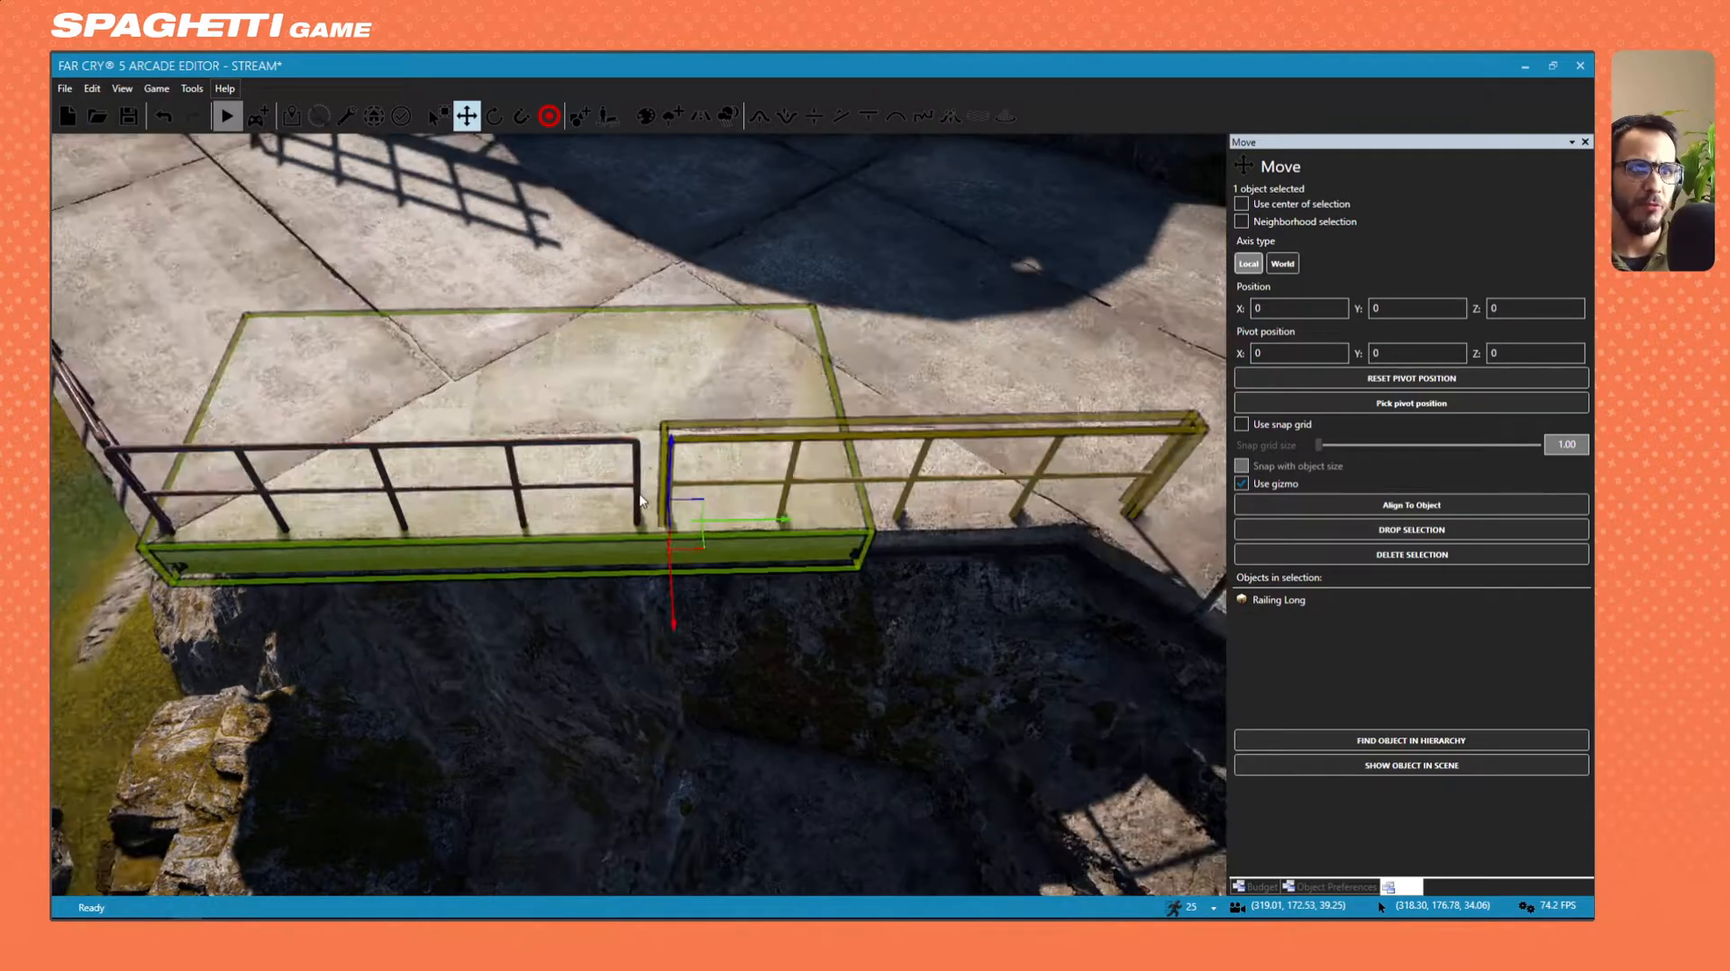
key(w)
right_drag(631, 500, 633, 468)
key(s)
key(w)
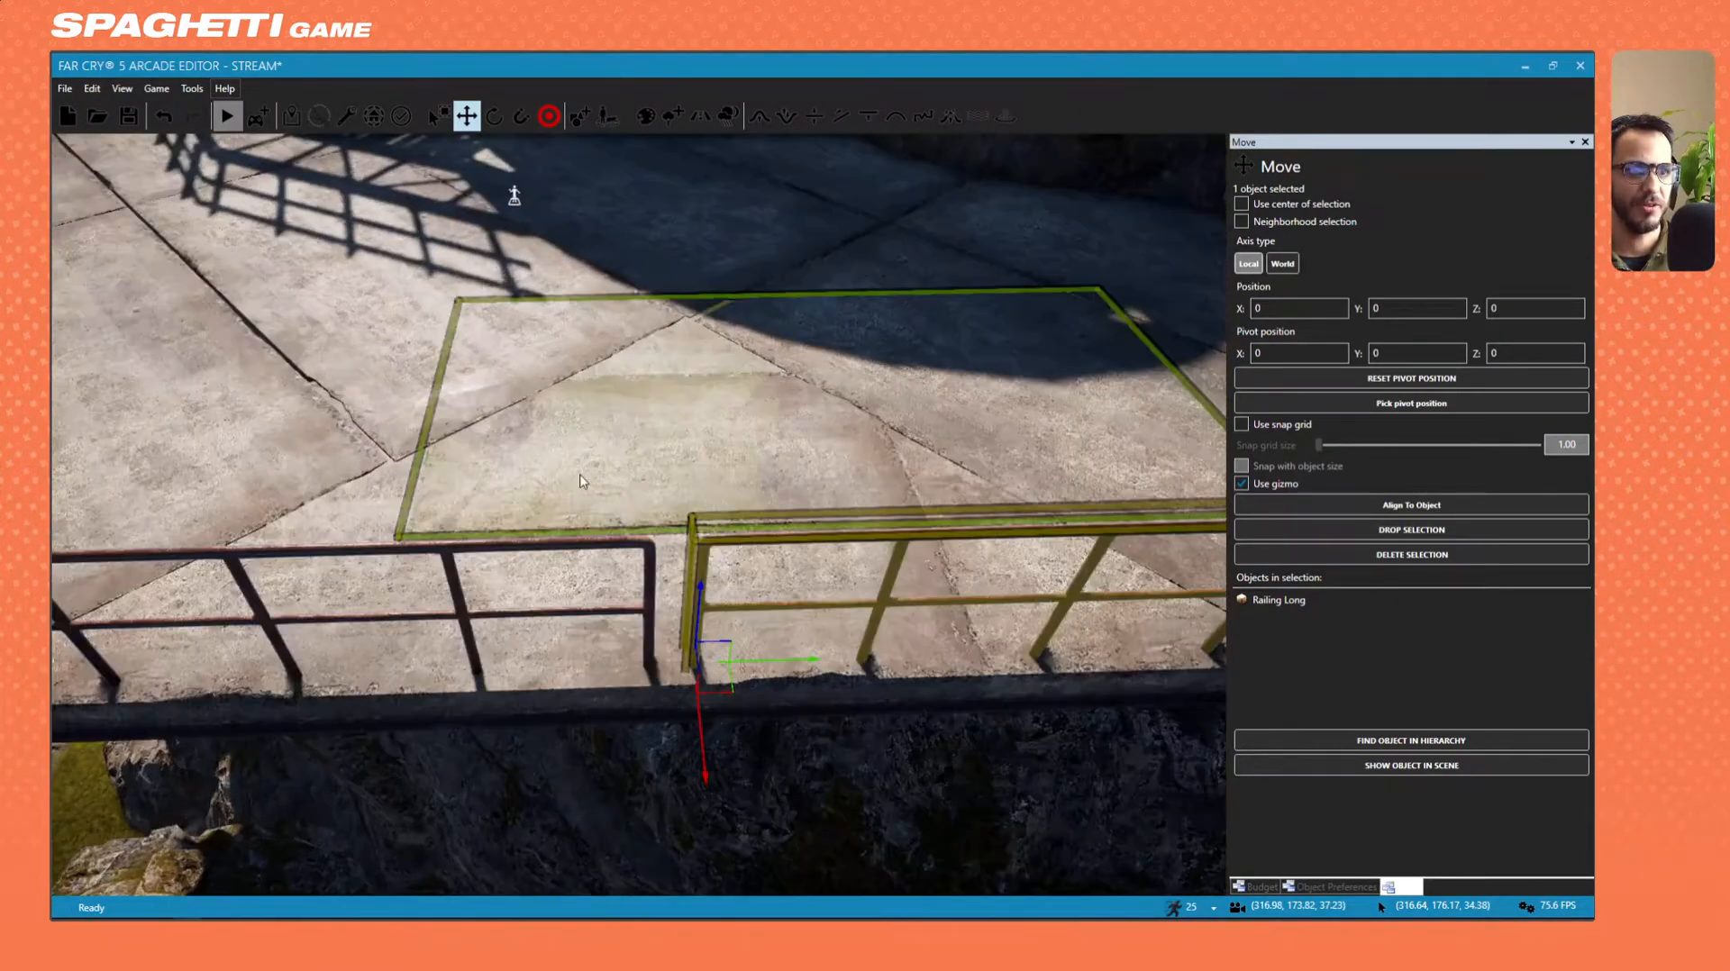
key(d)
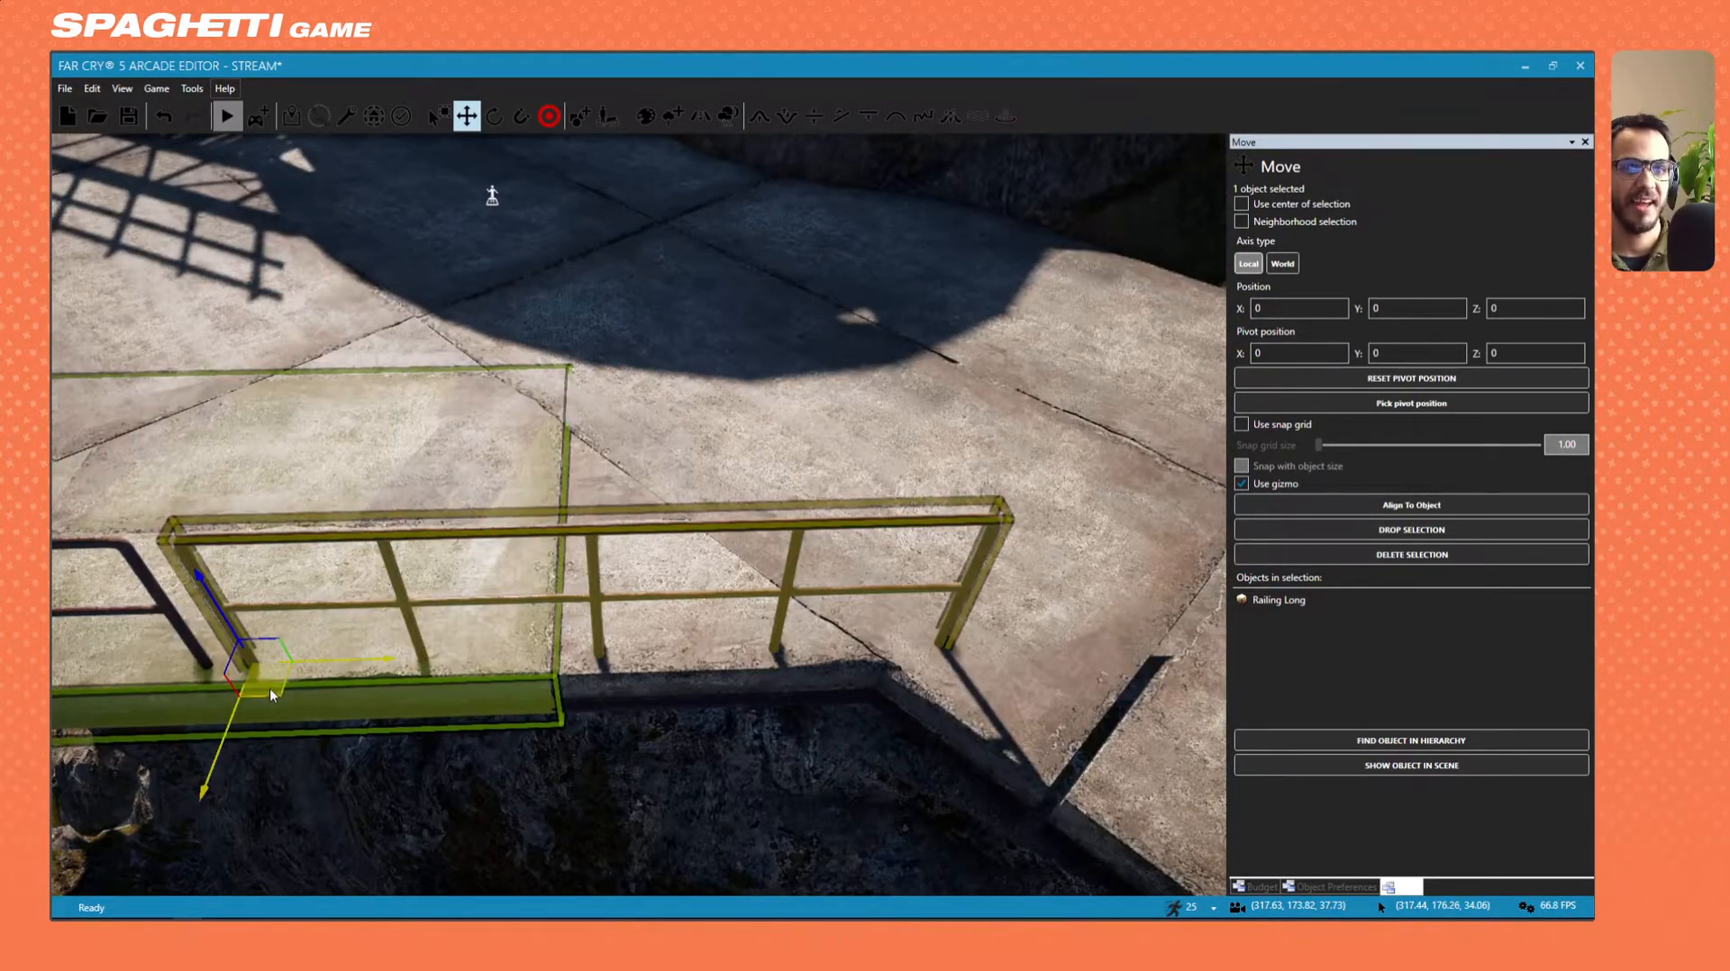
drag(273, 690, 257, 691)
Duplicate the railing once more to start at the far end of the angled edge, near the metal steps.
key(s)
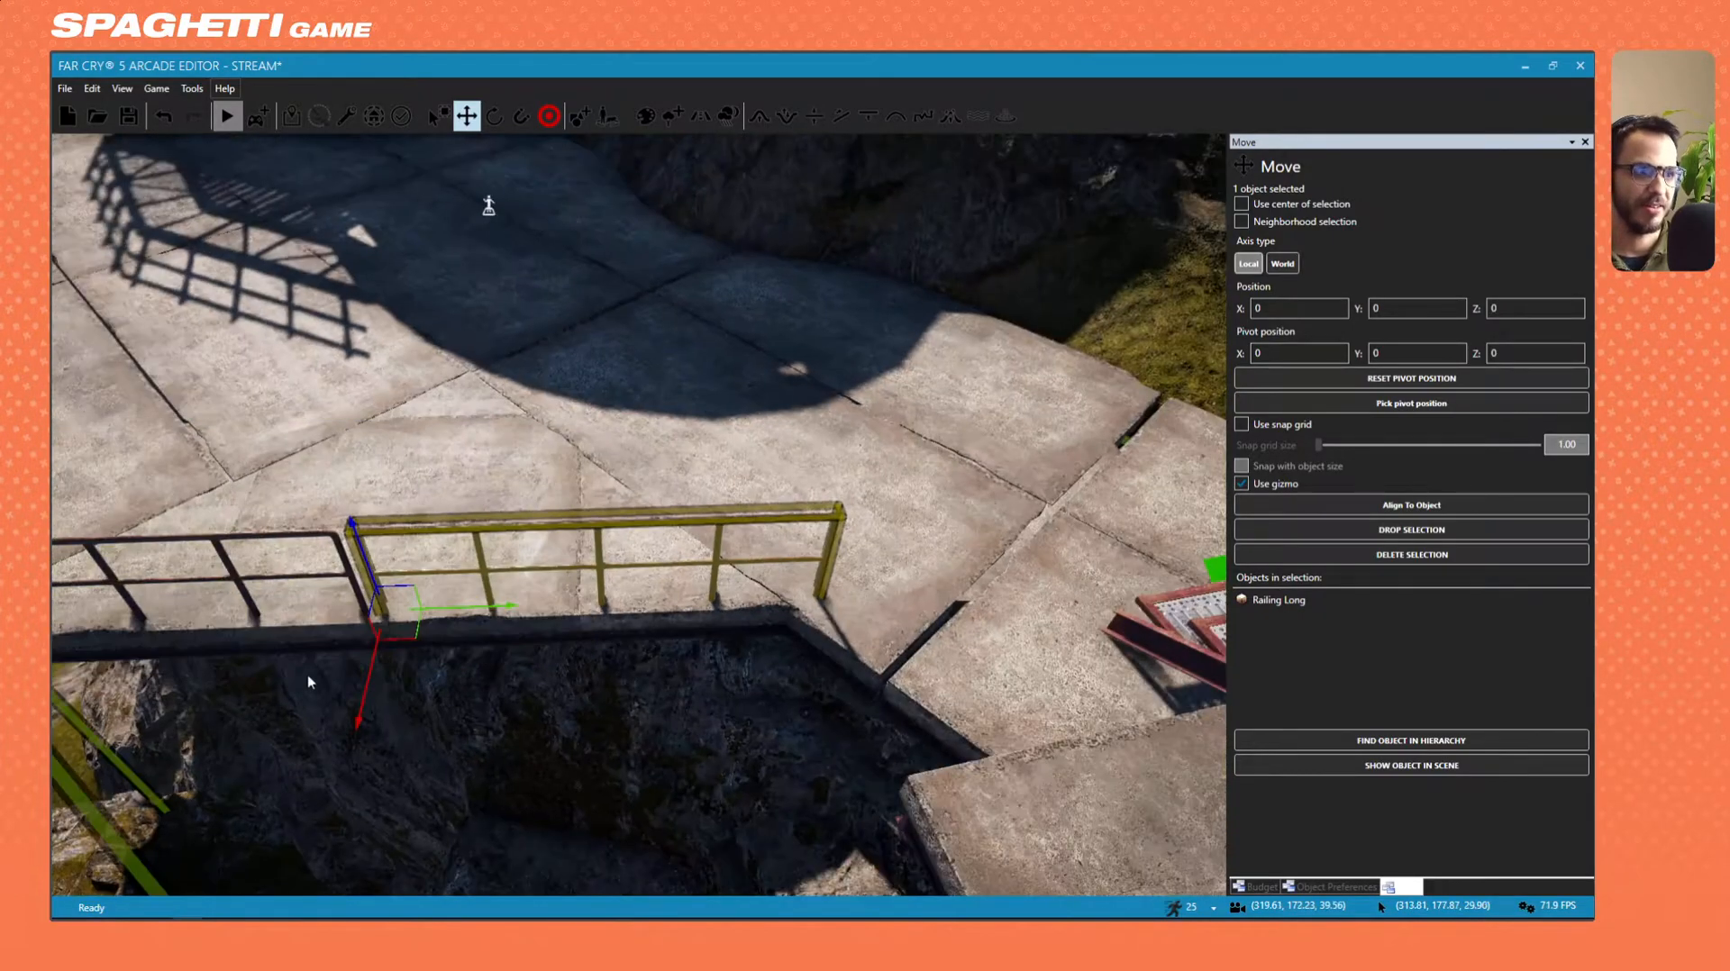
key(a)
right_drag(306, 674, 942, 689)
drag(787, 462, 537, 573)
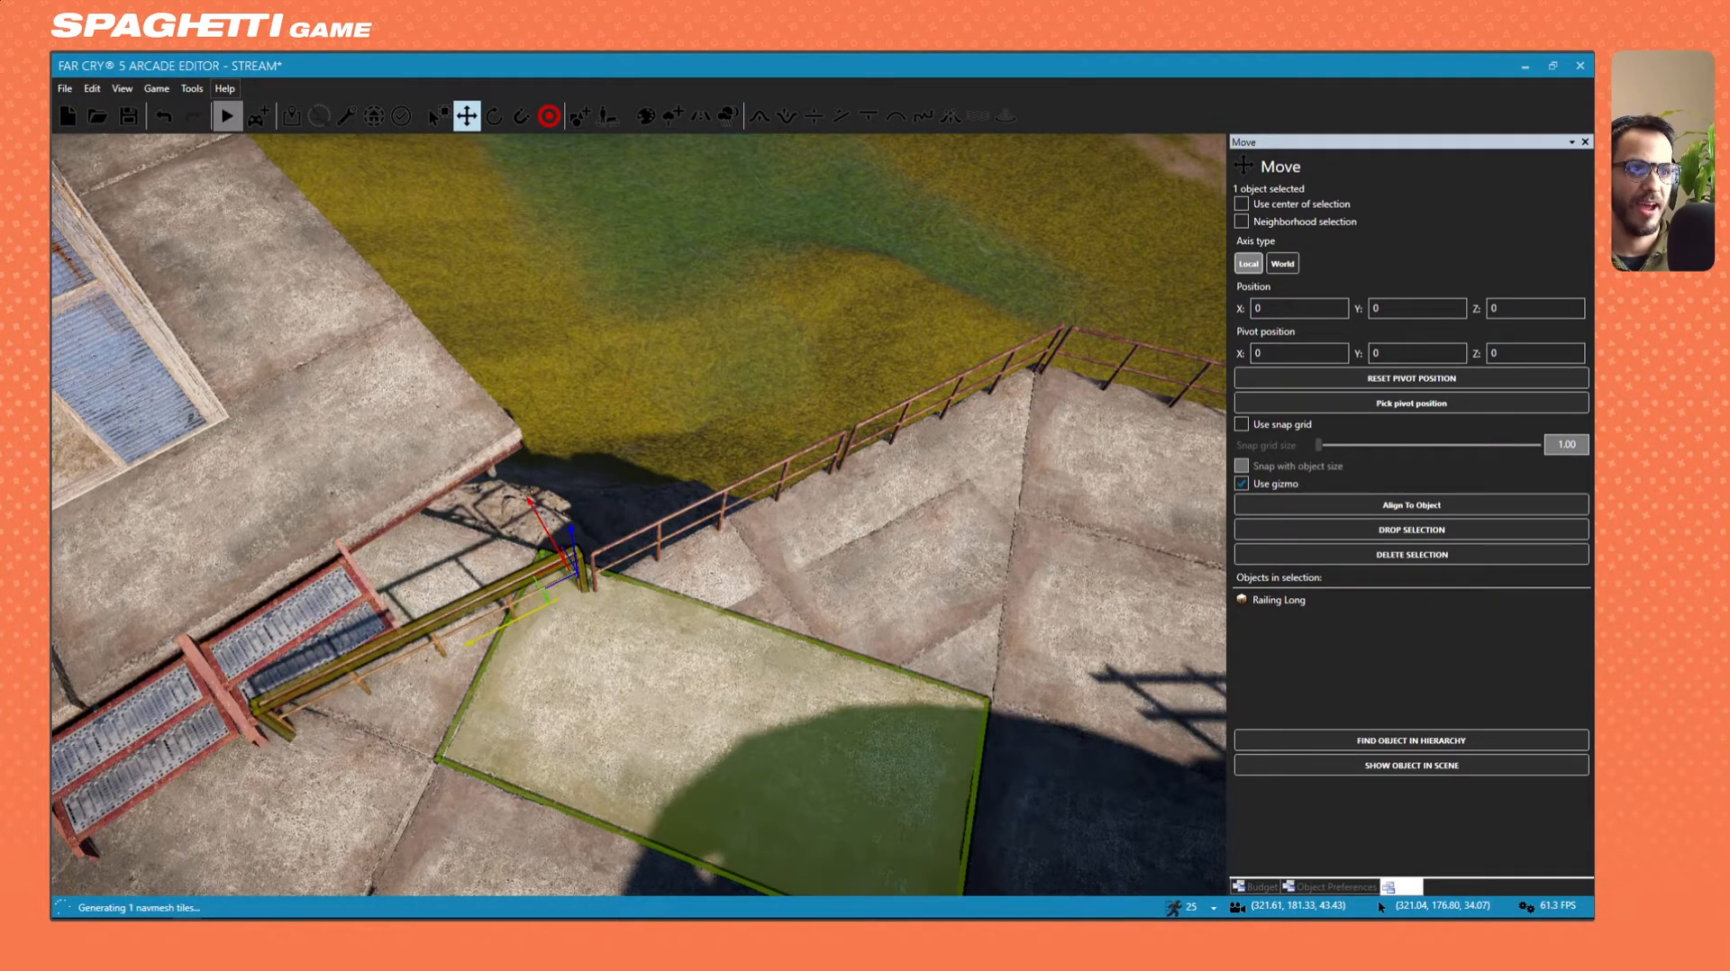
Rotate the railing copy near the metal steps to follow the short edge leading under the raised platform.
key(w)
key(d)
right_drag(865, 685, 703, 593)
right_drag(738, 516, 722, 493)
key(s)
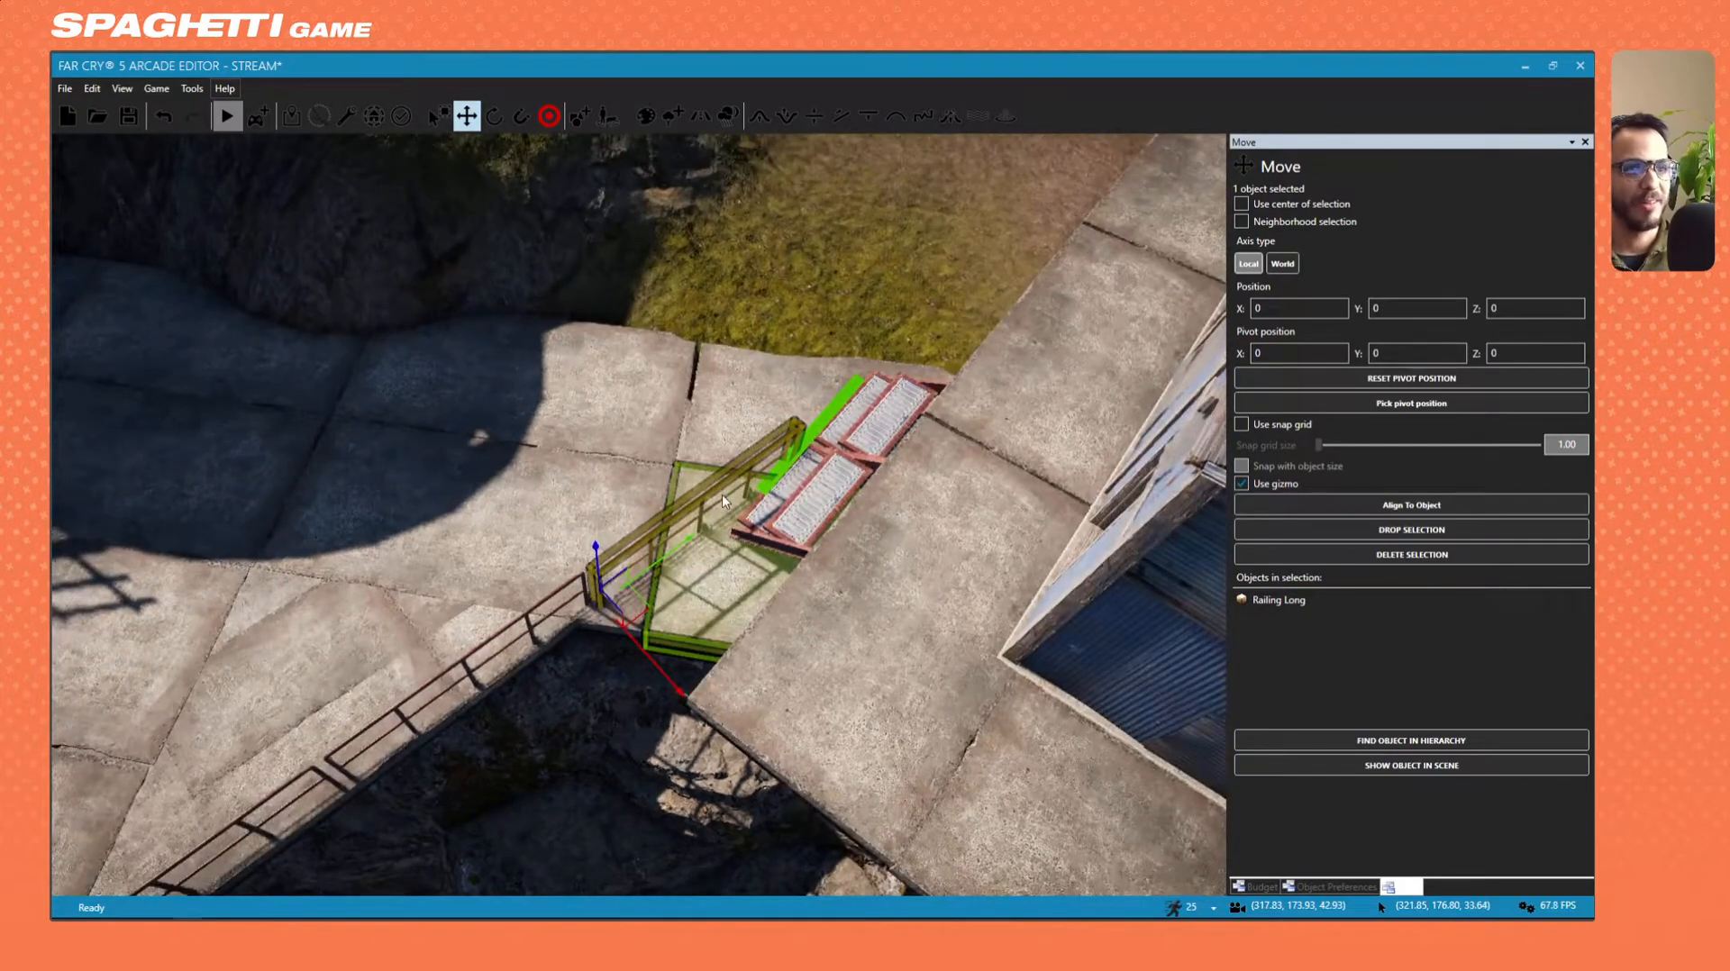
click(493, 116)
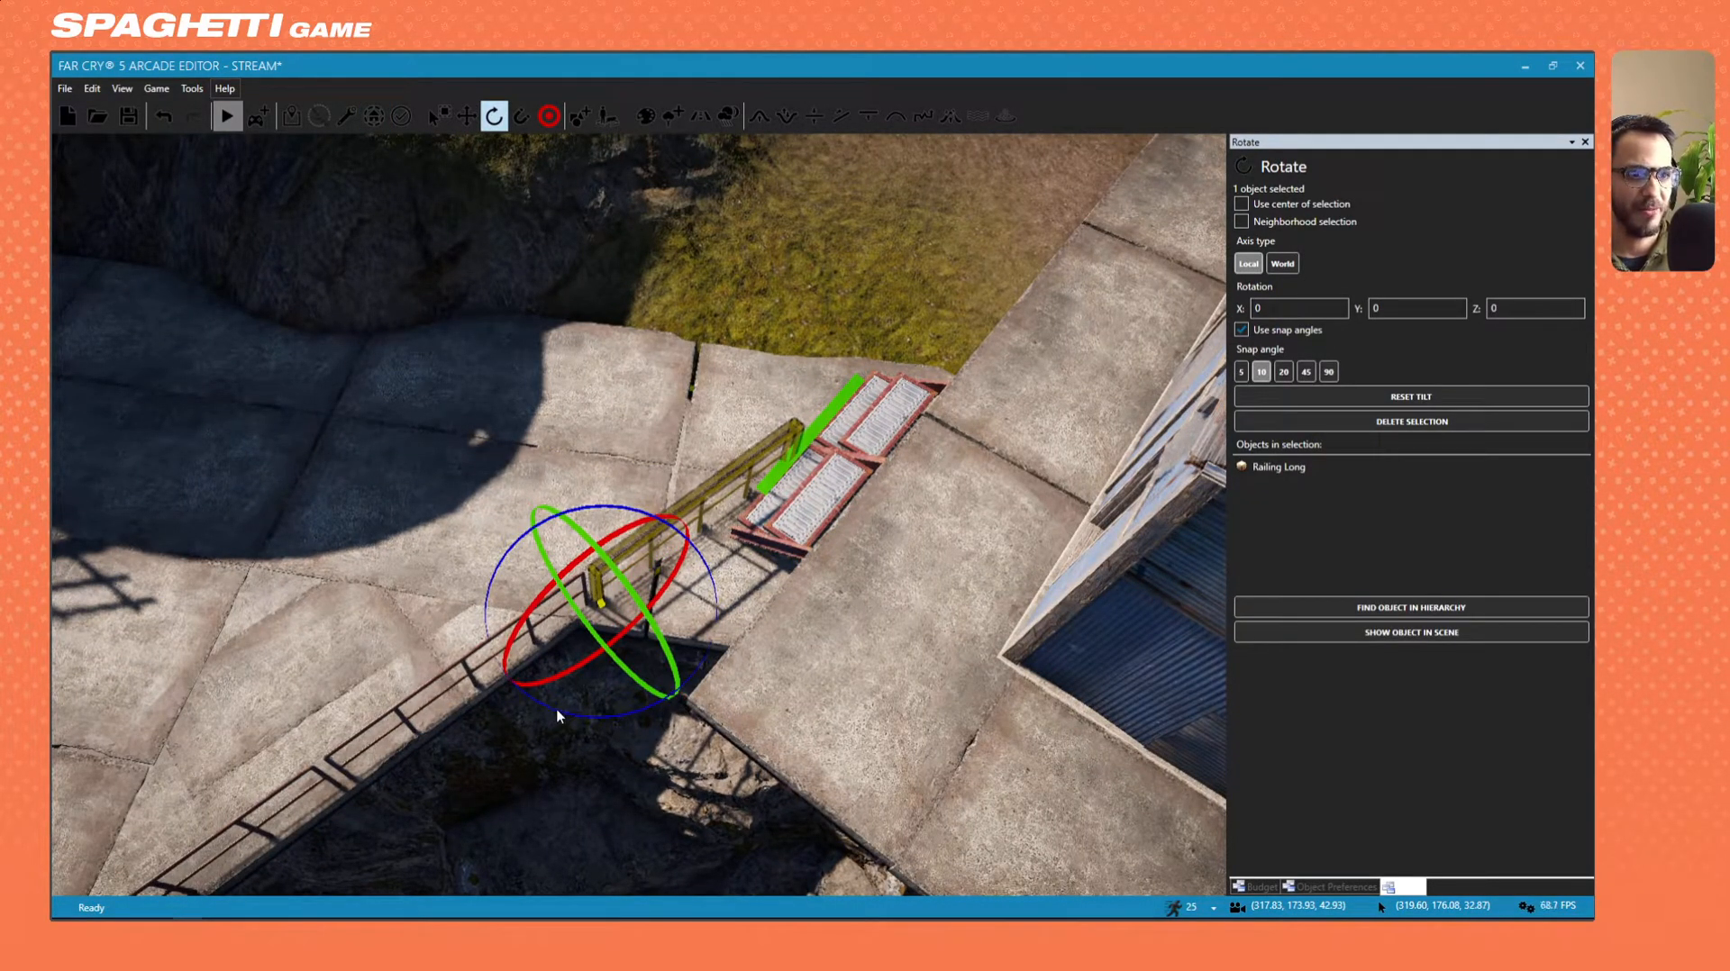
drag(629, 714, 539, 698)
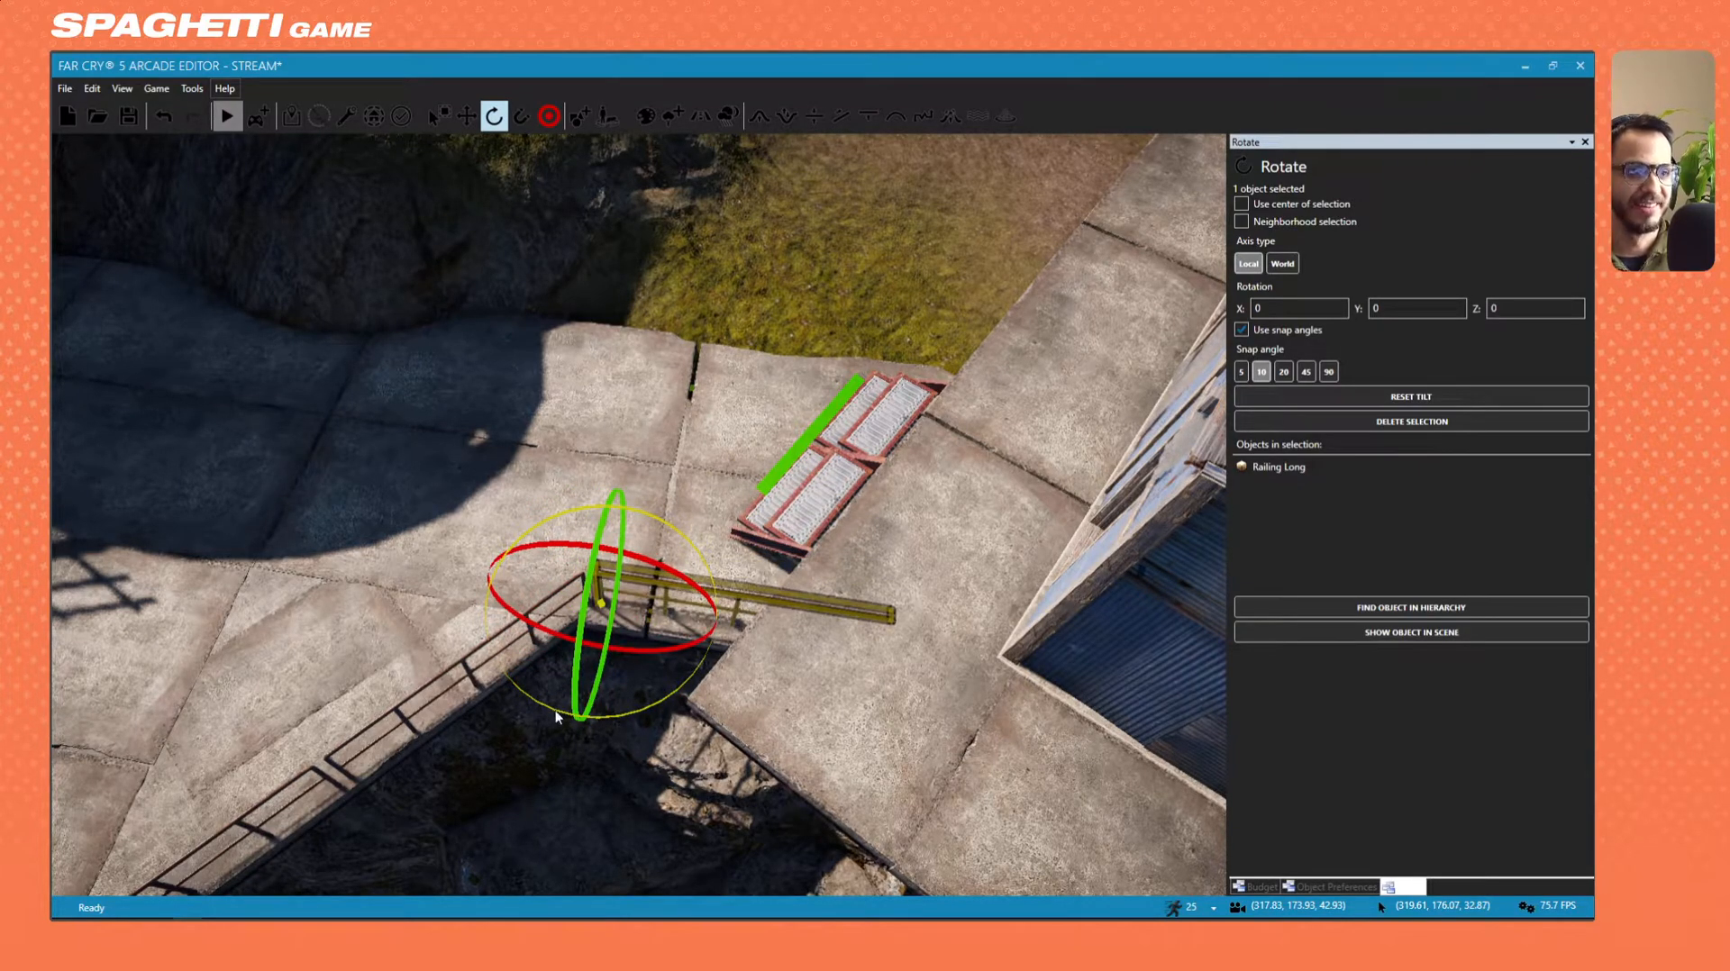
Shift the rotated railing slightly so its end post lines up with the adjoining railing.
right_drag(555, 710, 722, 715)
key(w)
key(s)
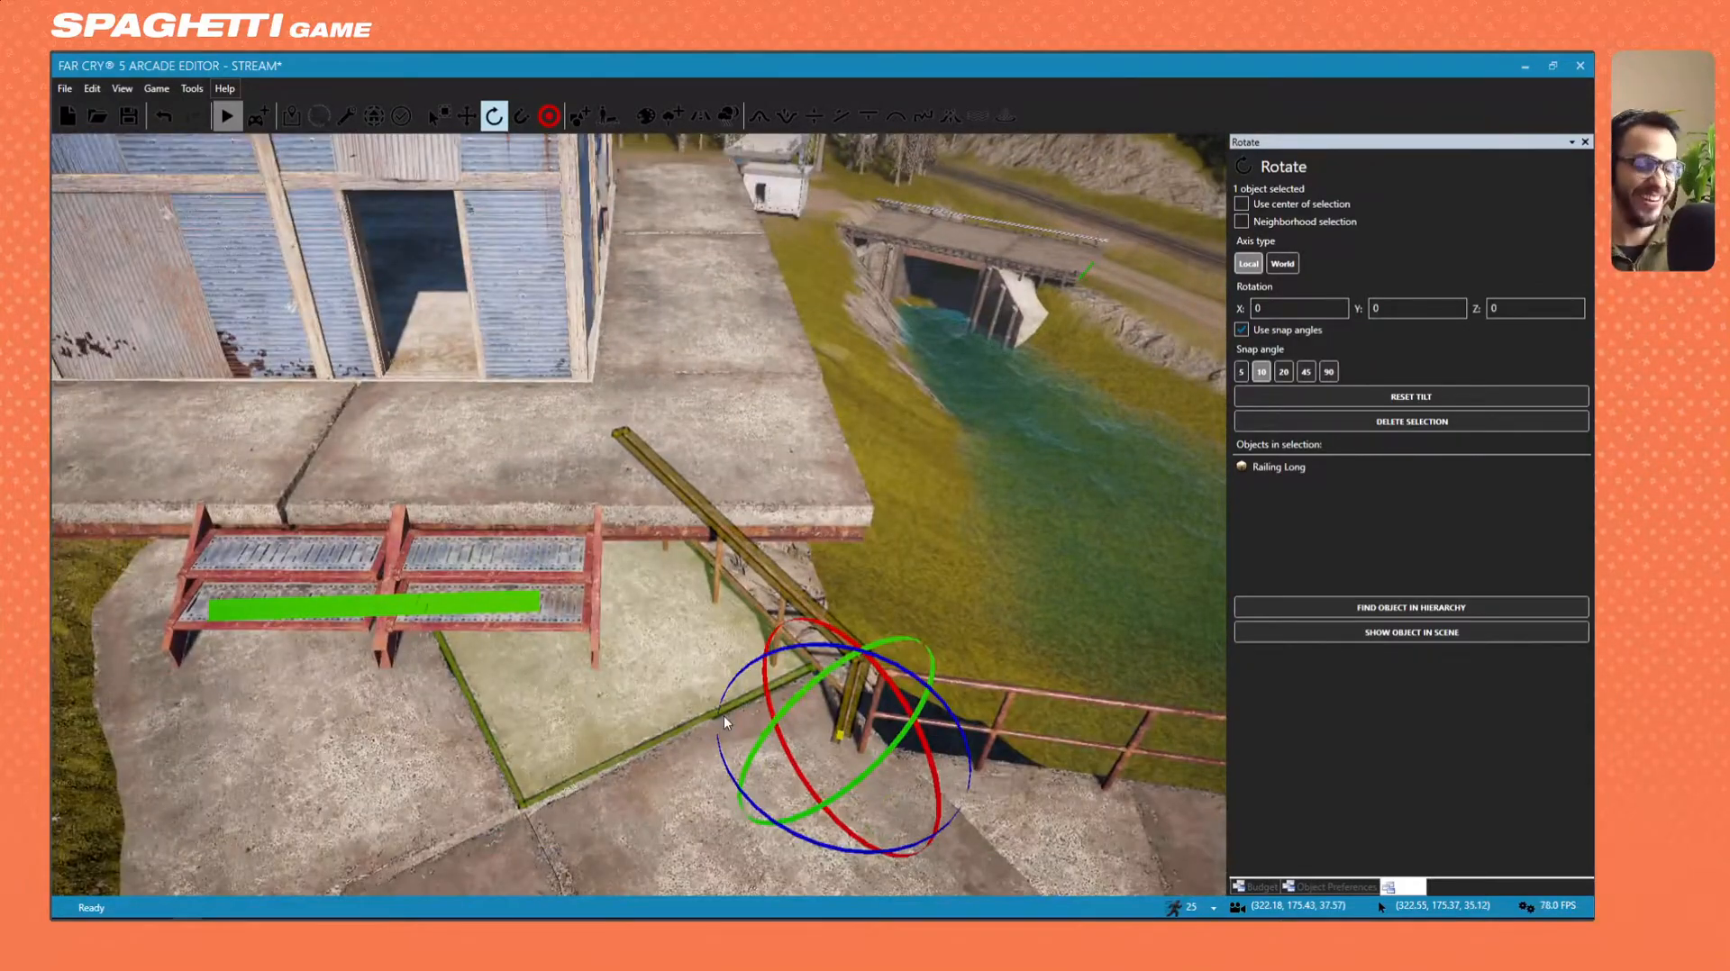
right_drag(810, 477, 928, 559)
key(w)
key(a)
key(w)
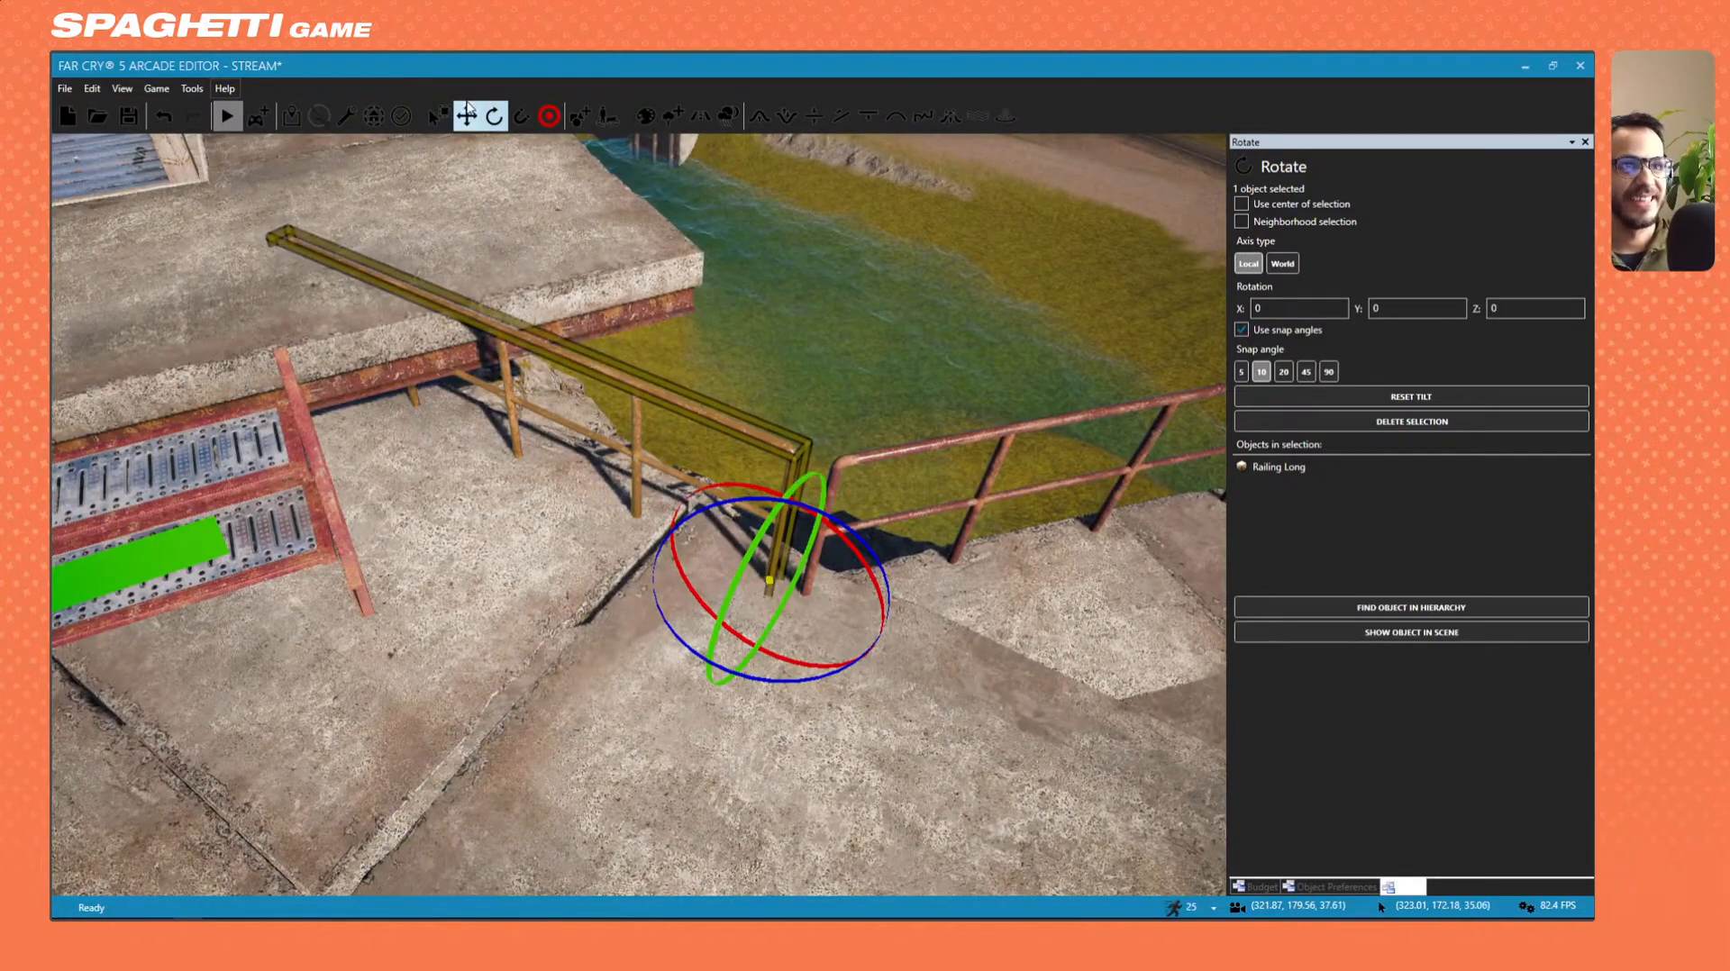
click(467, 116)
drag(751, 545, 759, 548)
key(d)
right_drag(759, 548, 567, 528)
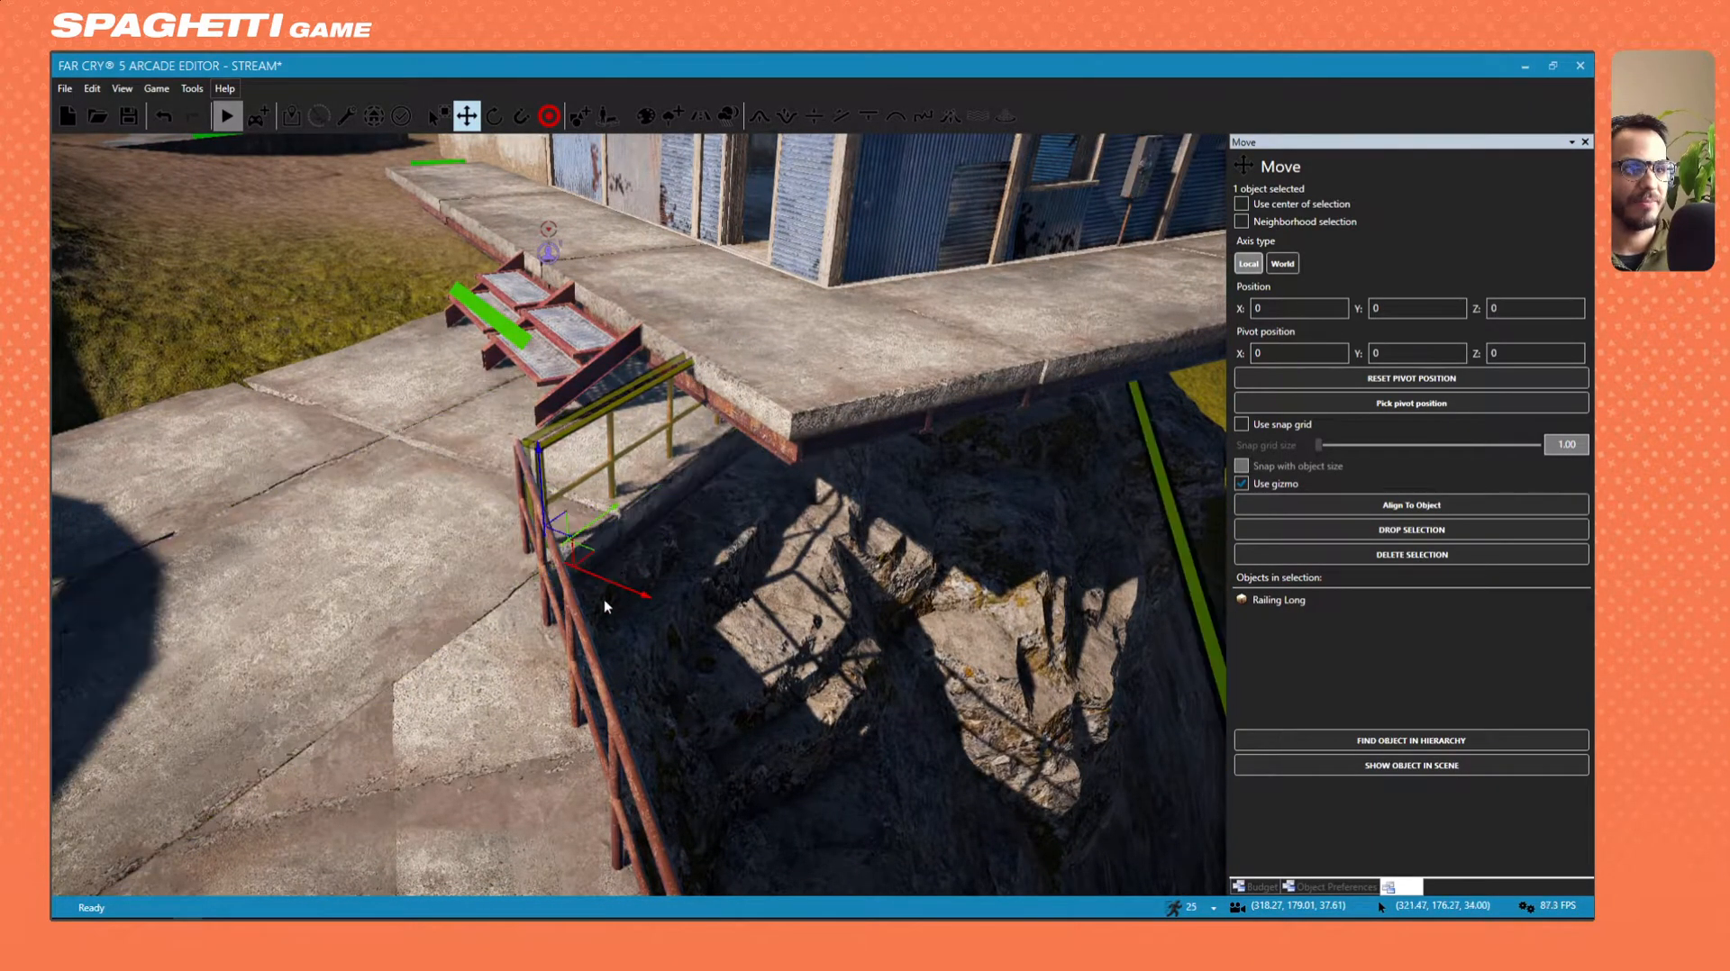
Select the last railing on the angled edge and place a duplicate of it freestanding on the lower platform.
click(587, 640)
key(d)
right_drag(587, 640, 493, 611)
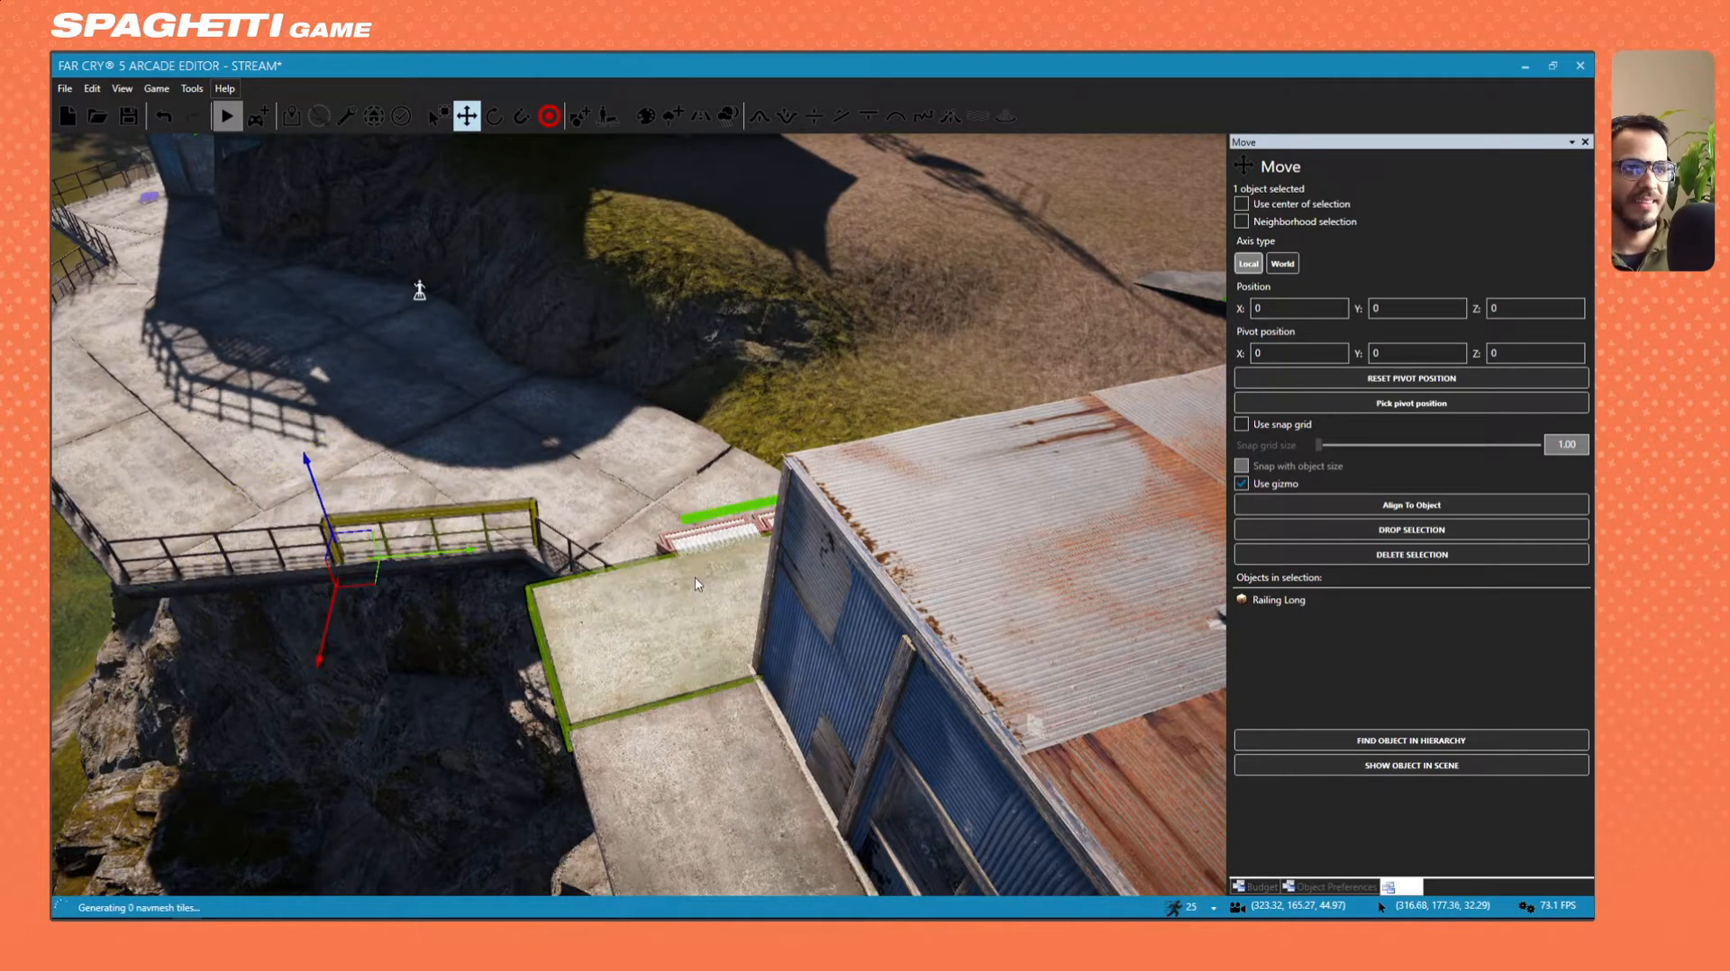
shift+drag(362, 583, 501, 530)
Snap the freestanding railing onto the edge of the raised concrete platform beside the blue building.
key(s)
mouse_move(501, 530)
right_down()
mouse_move(468, 548)
mouse_move(540, 554)
mouse_move(468, 531)
right_up()
key(w)
key(a)
right_drag(666, 505, 603, 576)
key(s)
key(d)
key(w)
key(s)
key(w)
key(s)
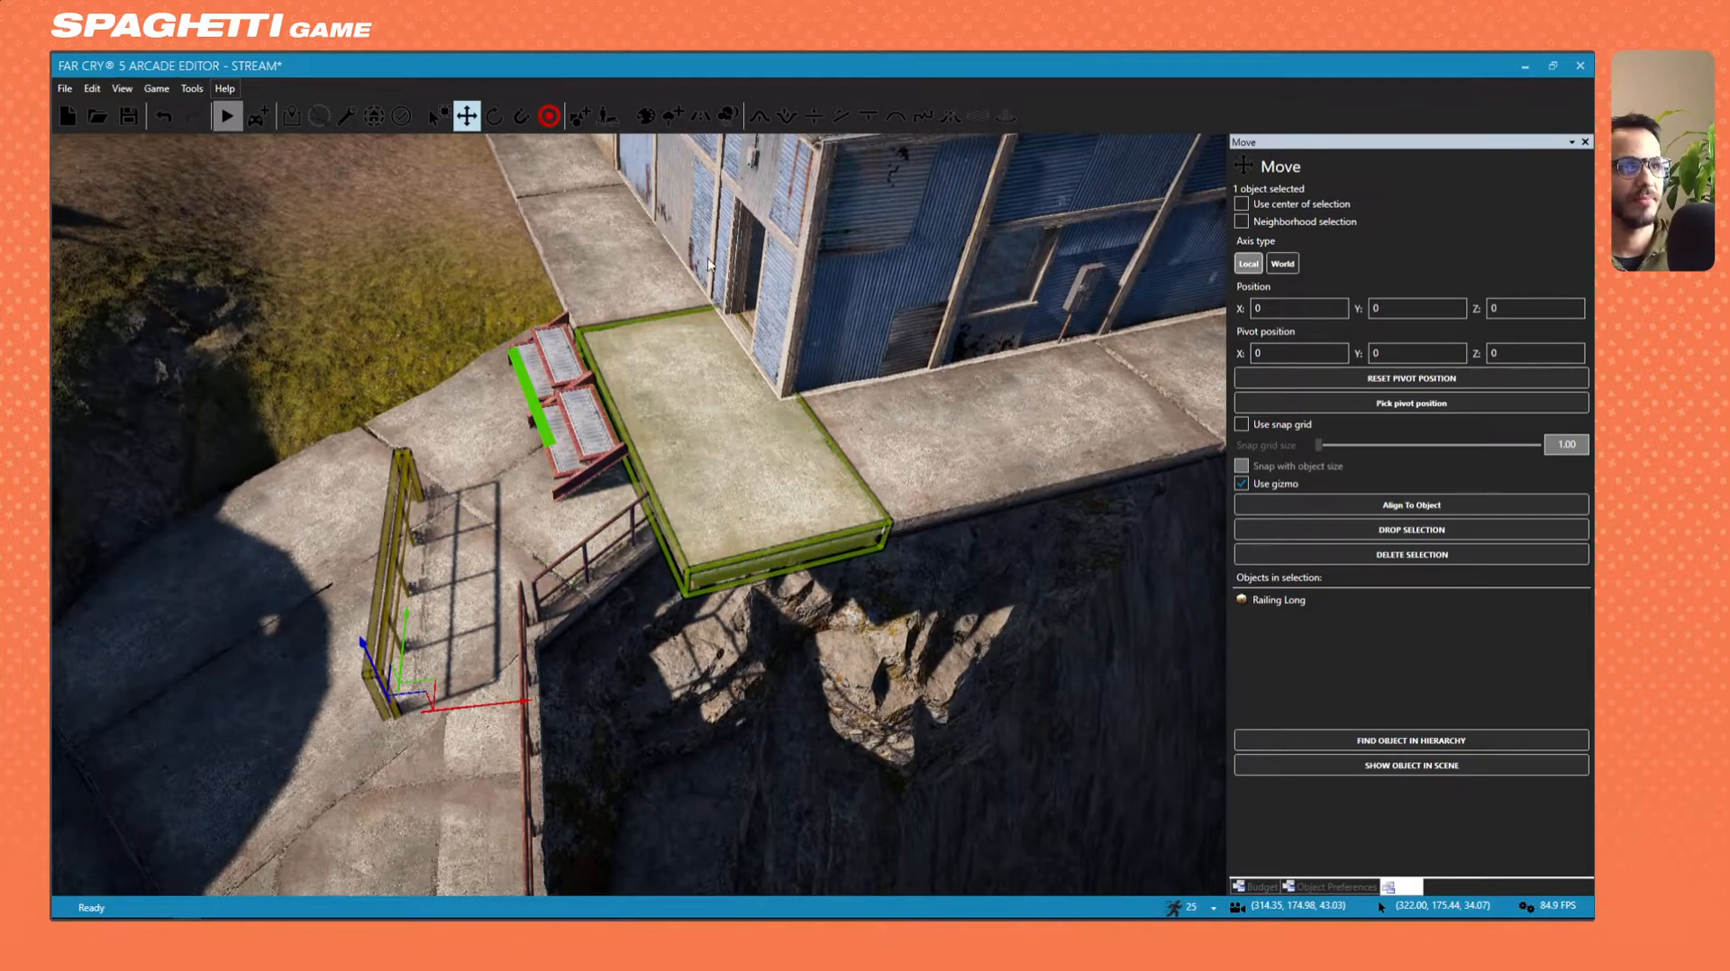
click(523, 120)
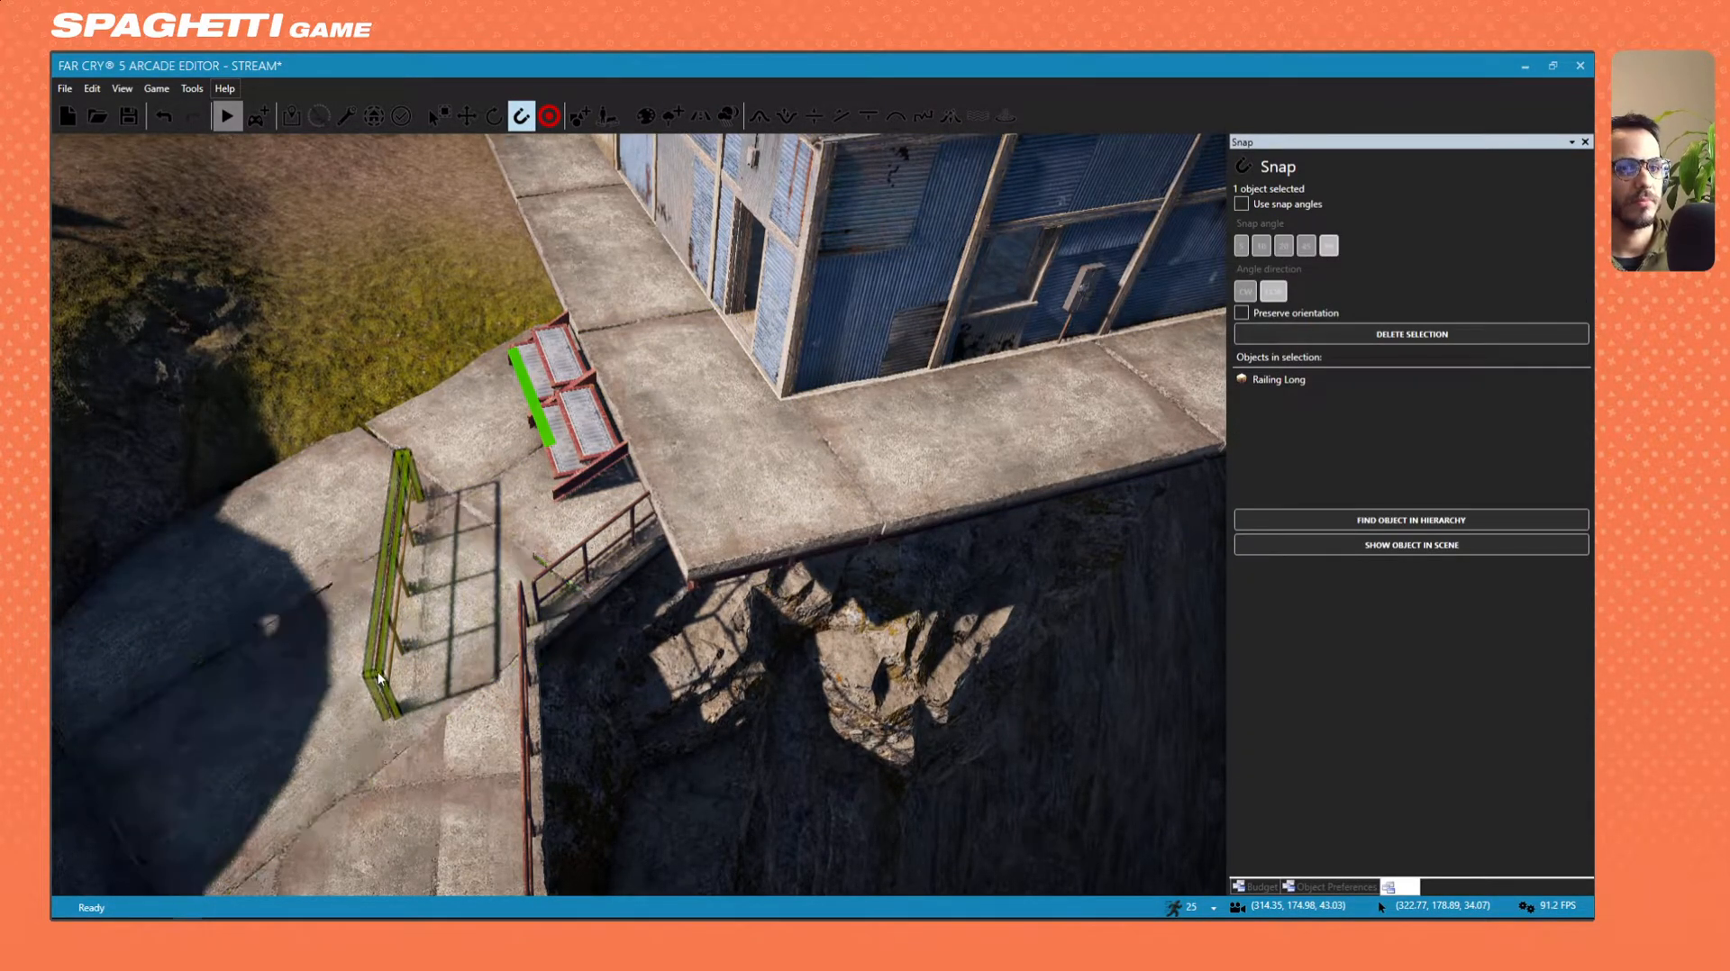
click(754, 550)
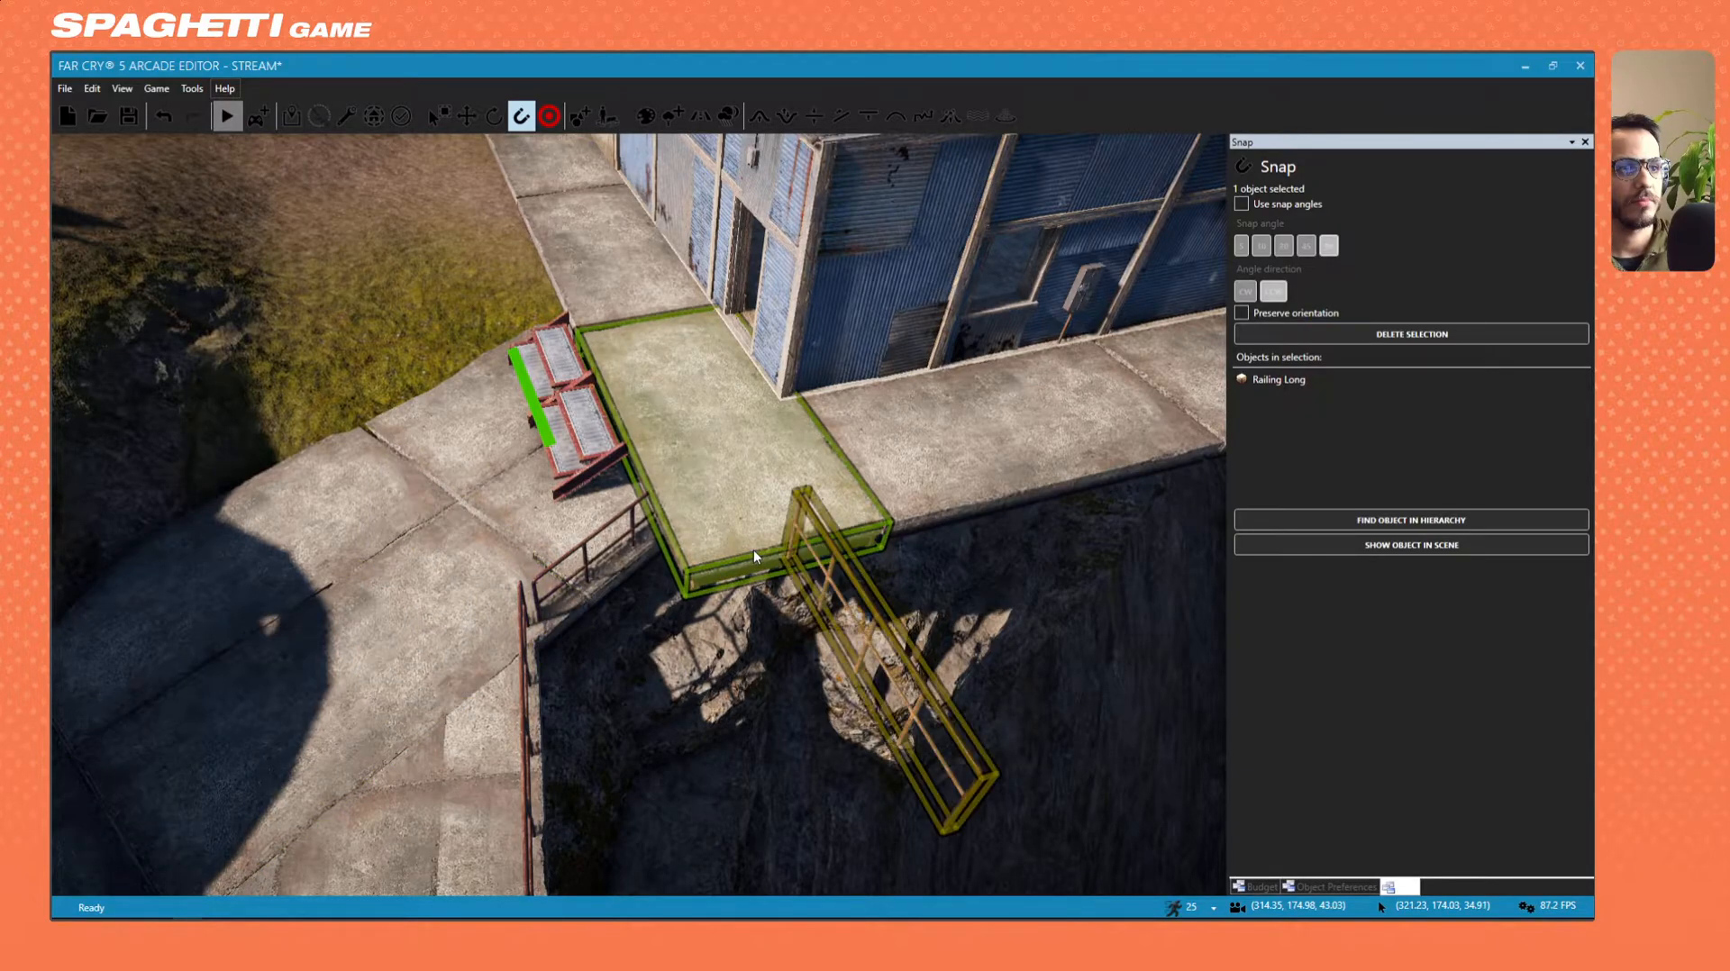
Move the snapped railing to the raised platform's near corner and rotate it to run along the cliff-side edge.
click(466, 116)
scroll(782, 622, up, 3)
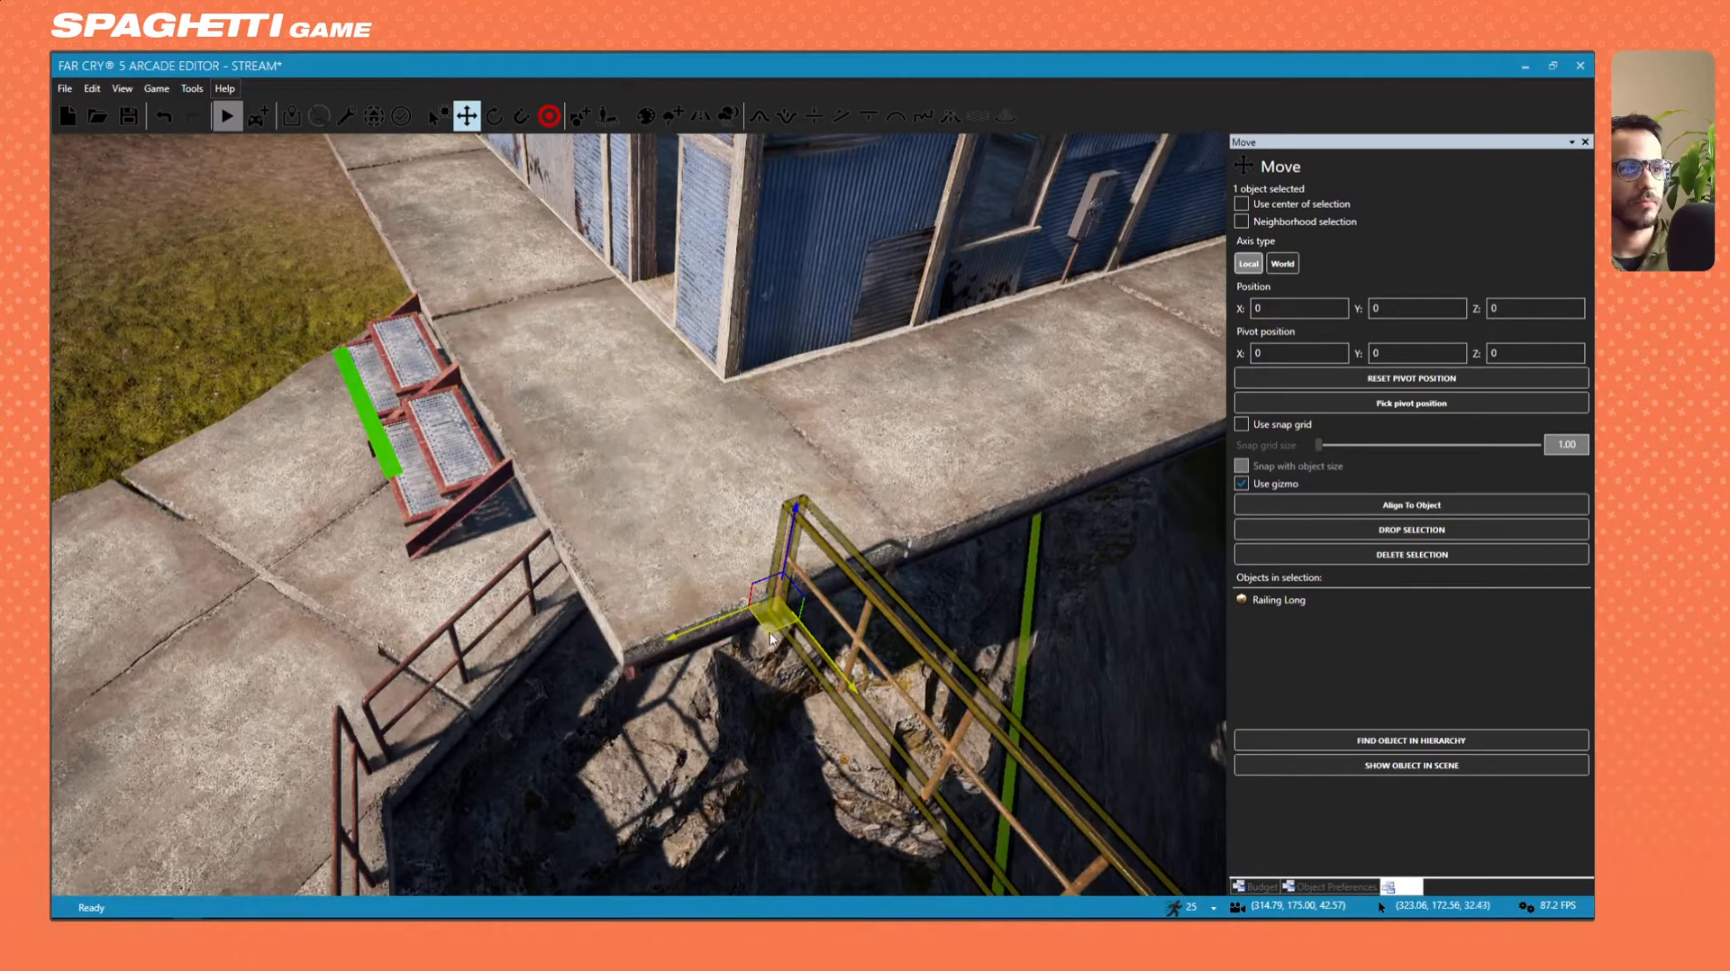
drag(771, 638, 630, 656)
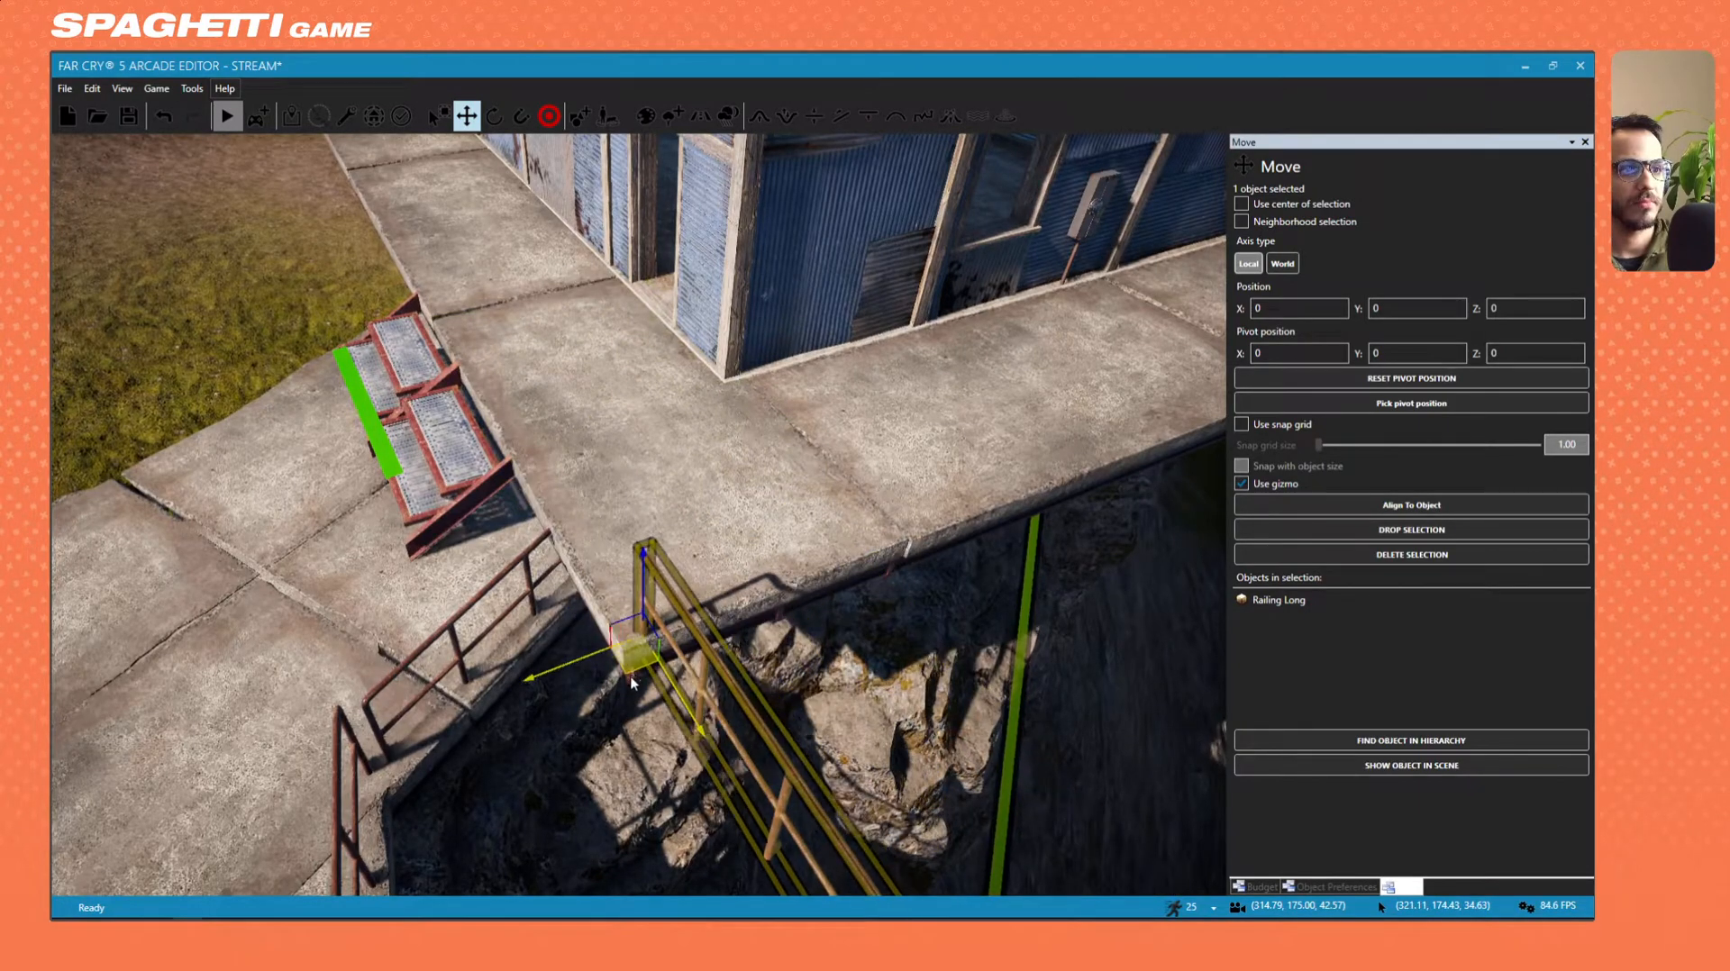
click(494, 117)
drag(587, 737, 717, 730)
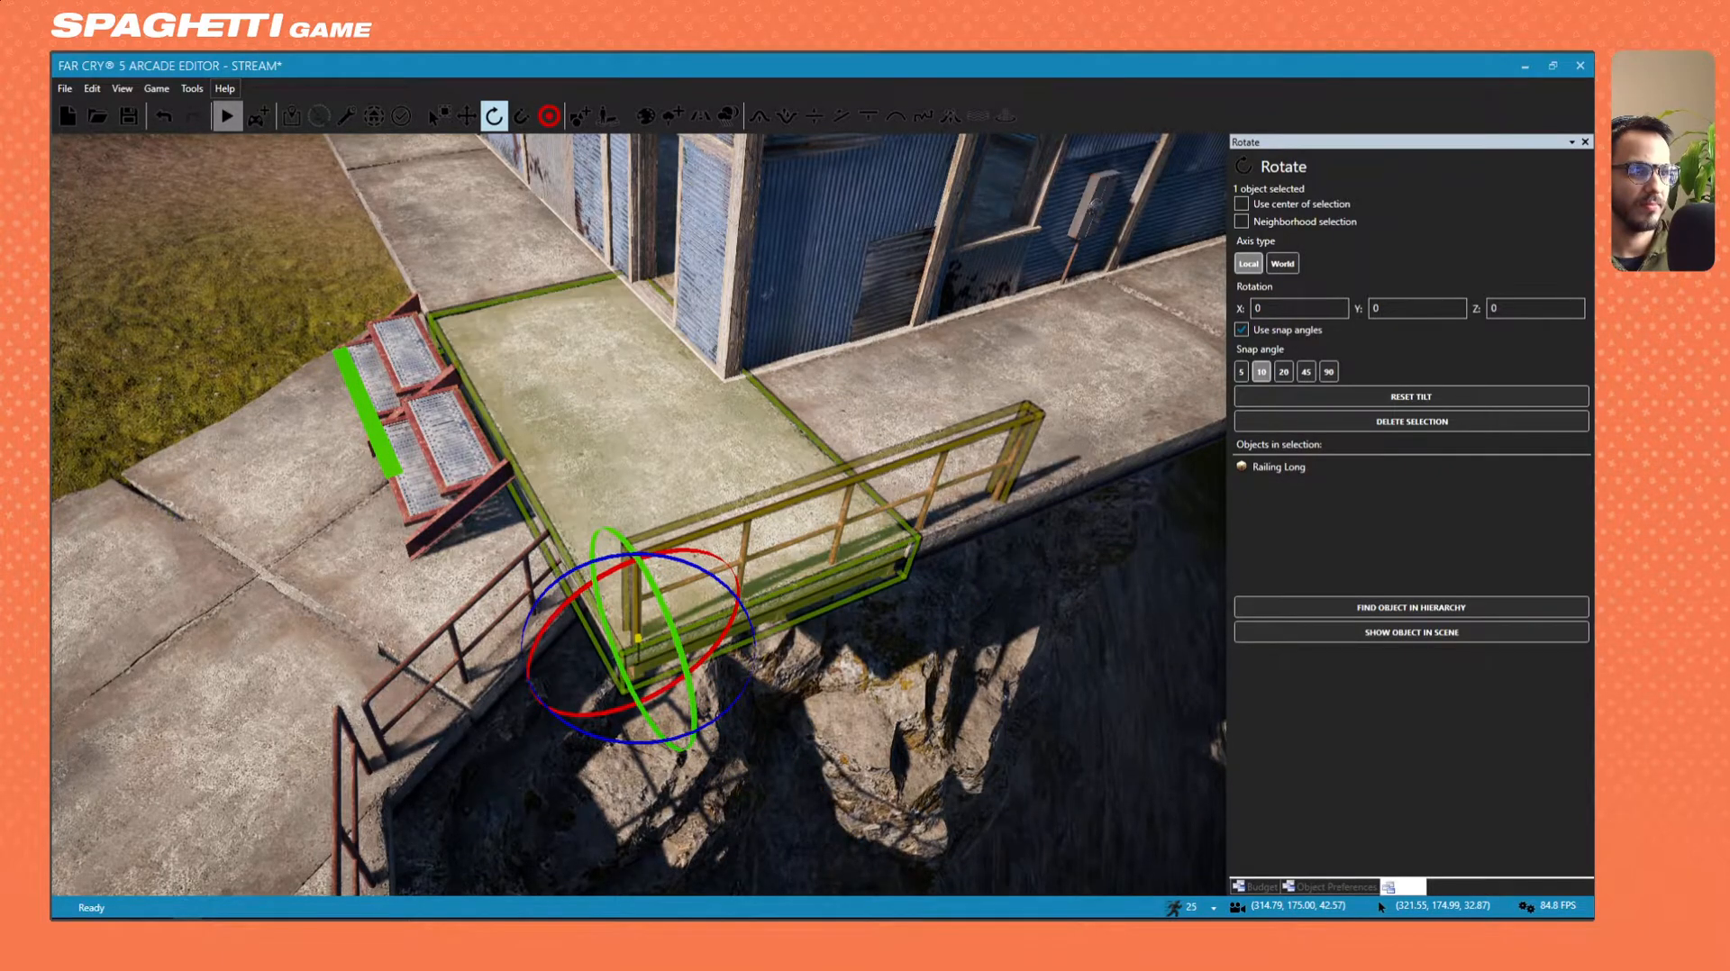
right_drag(576, 576, 630, 641)
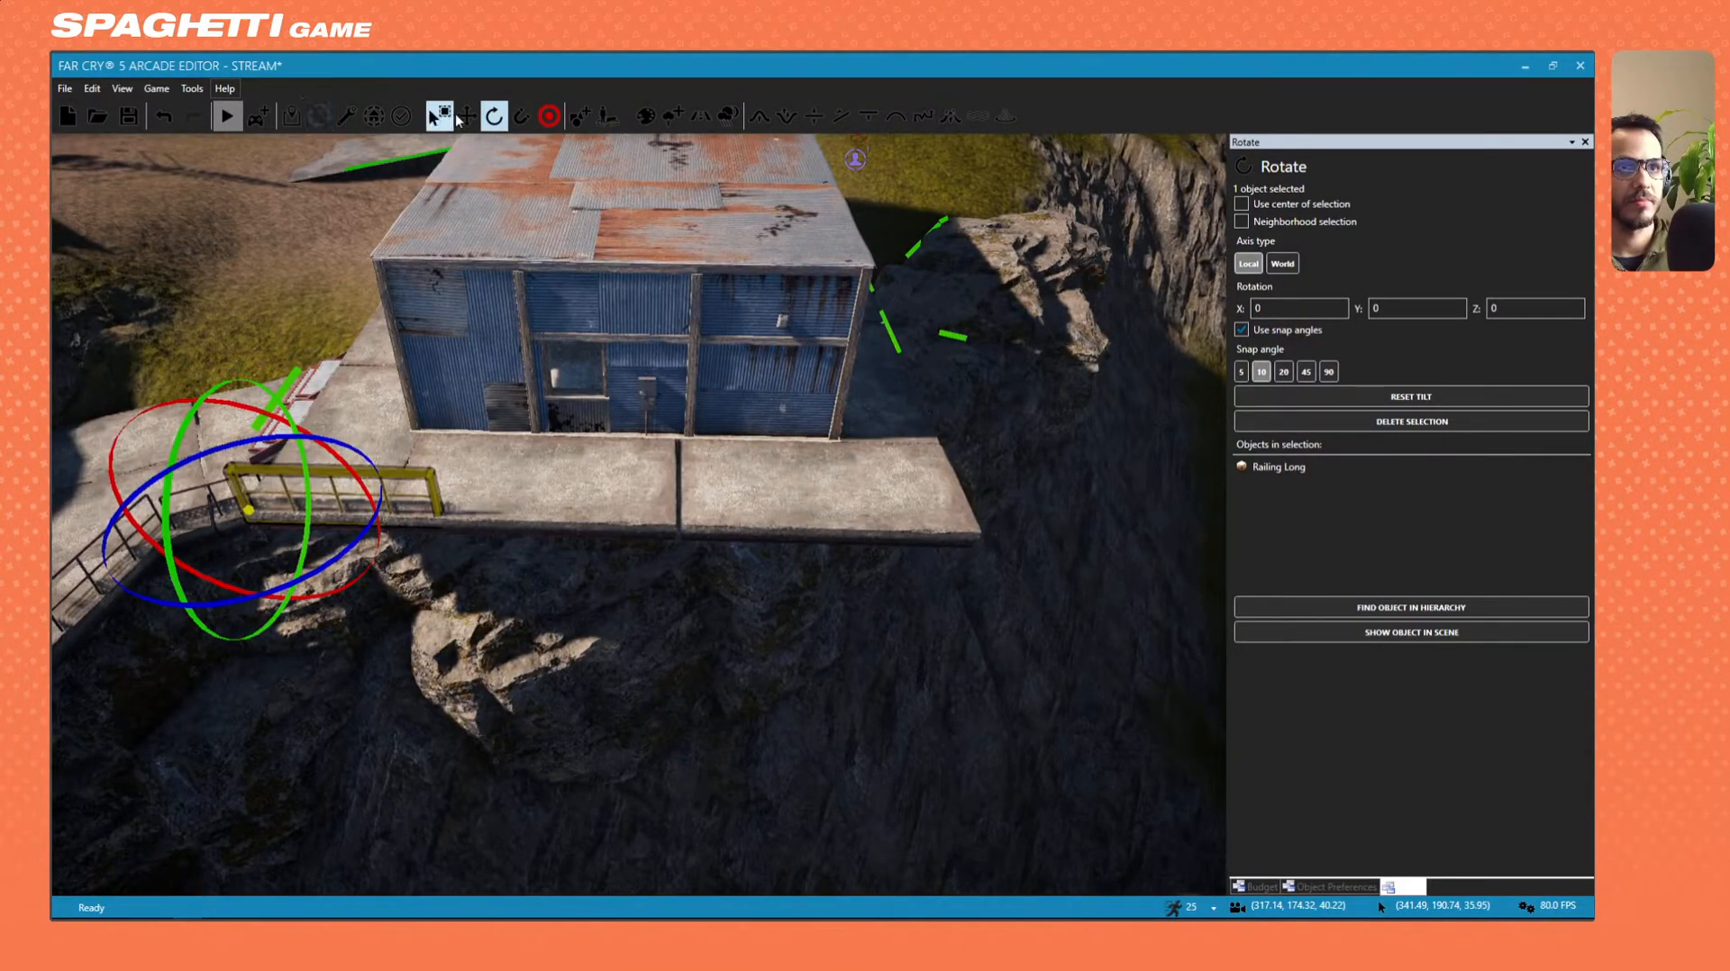
Extend the railing line with duplicates along the cliff-side edge in front of the blue building, aligning the last copy end to end.
shift+drag(355, 516, 556, 529)
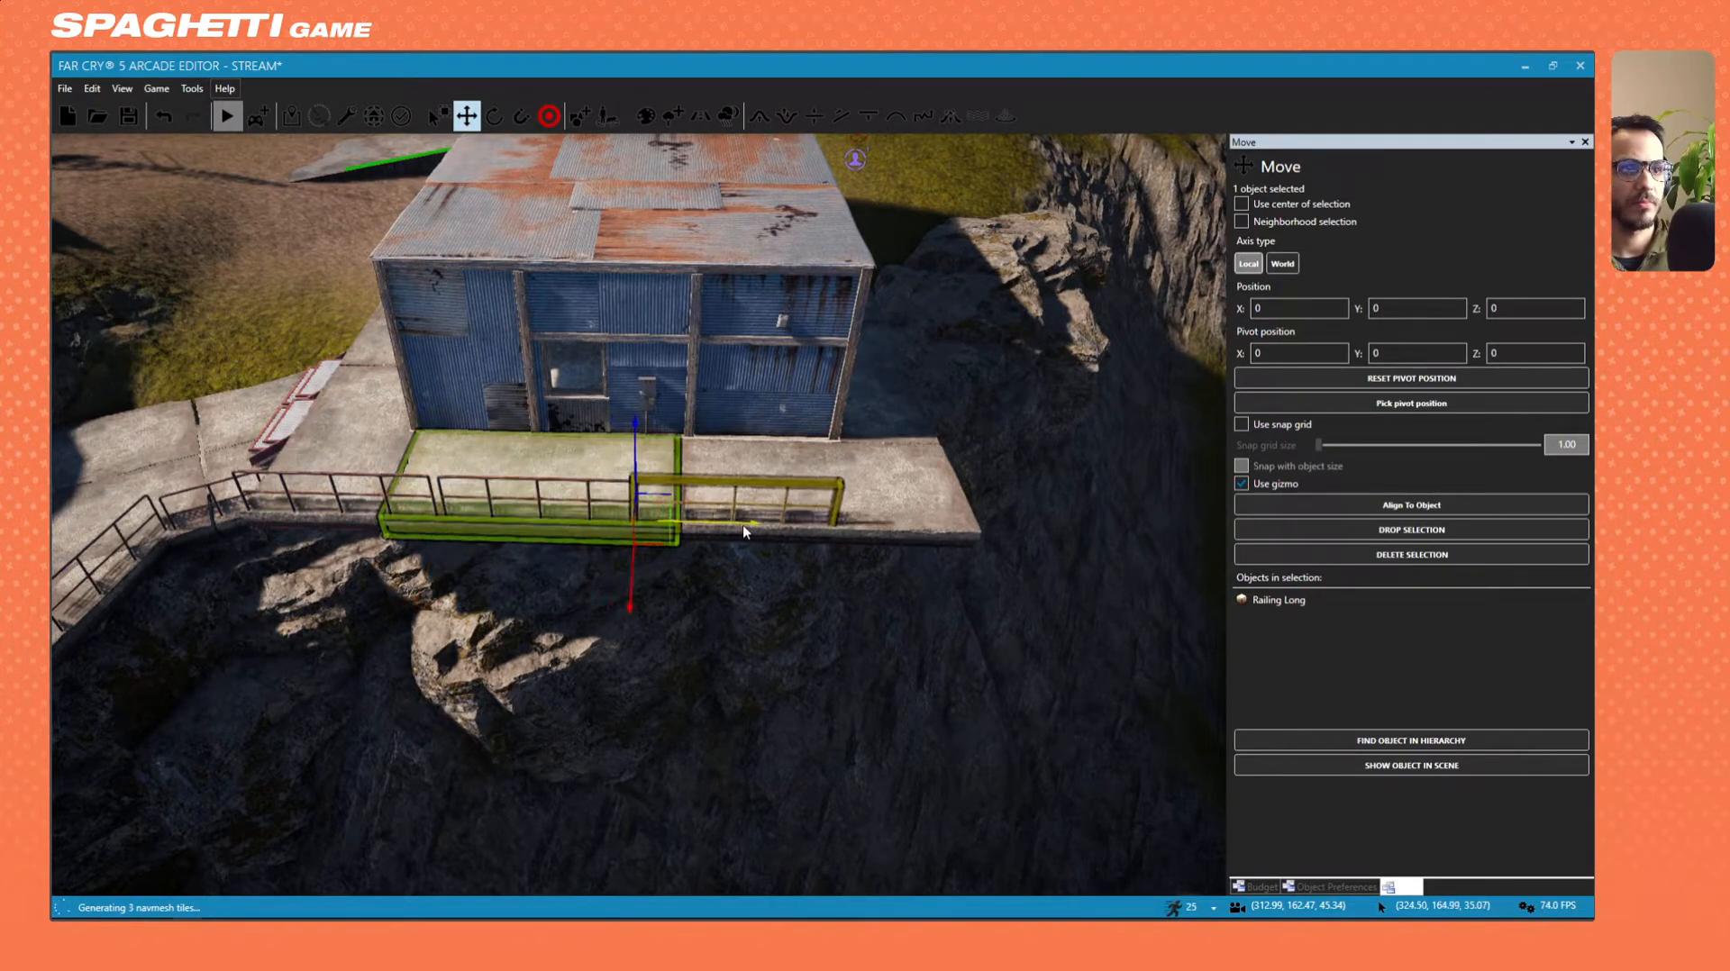
drag(743, 524, 749, 524)
mouse_move(750, 524)
right_down()
mouse_move(703, 514)
mouse_move(810, 509)
mouse_move(612, 504)
mouse_move(522, 532)
right_up()
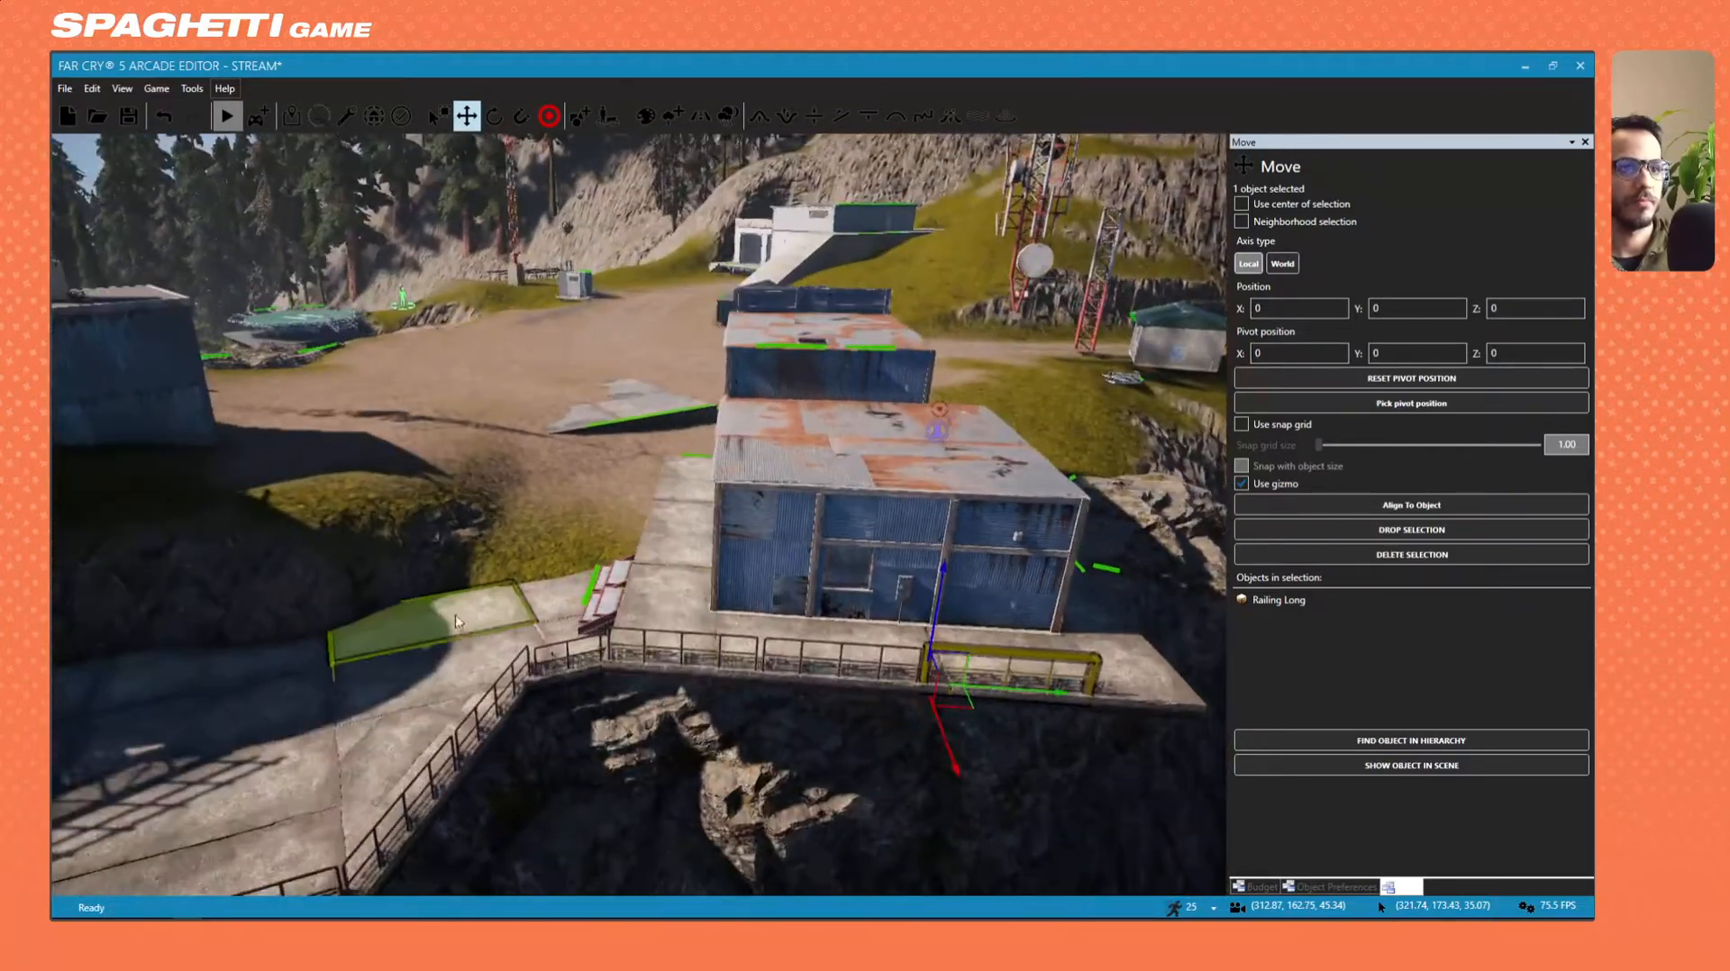
Select the railing at the raised platform's corner and duplicate it onto the walkway along the blue building's side.
click(655, 637)
key(w)
mouse_move(655, 637)
right_down()
mouse_move(680, 649)
mouse_move(662, 662)
right_up()
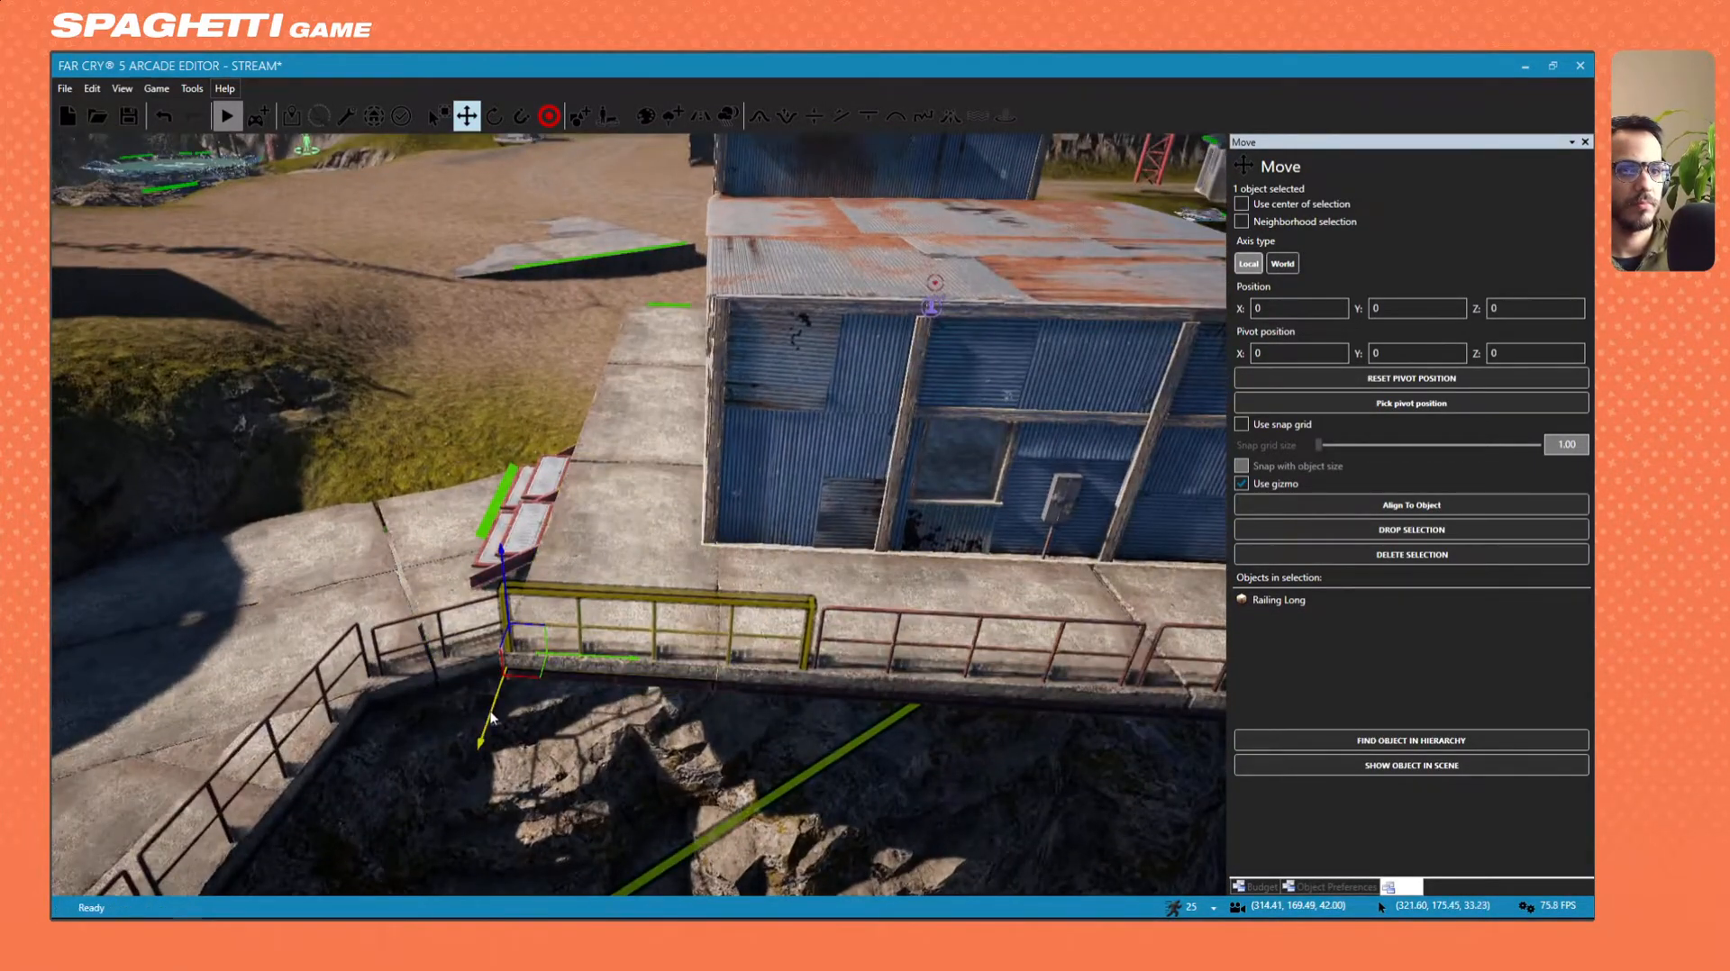
drag(491, 717, 562, 511)
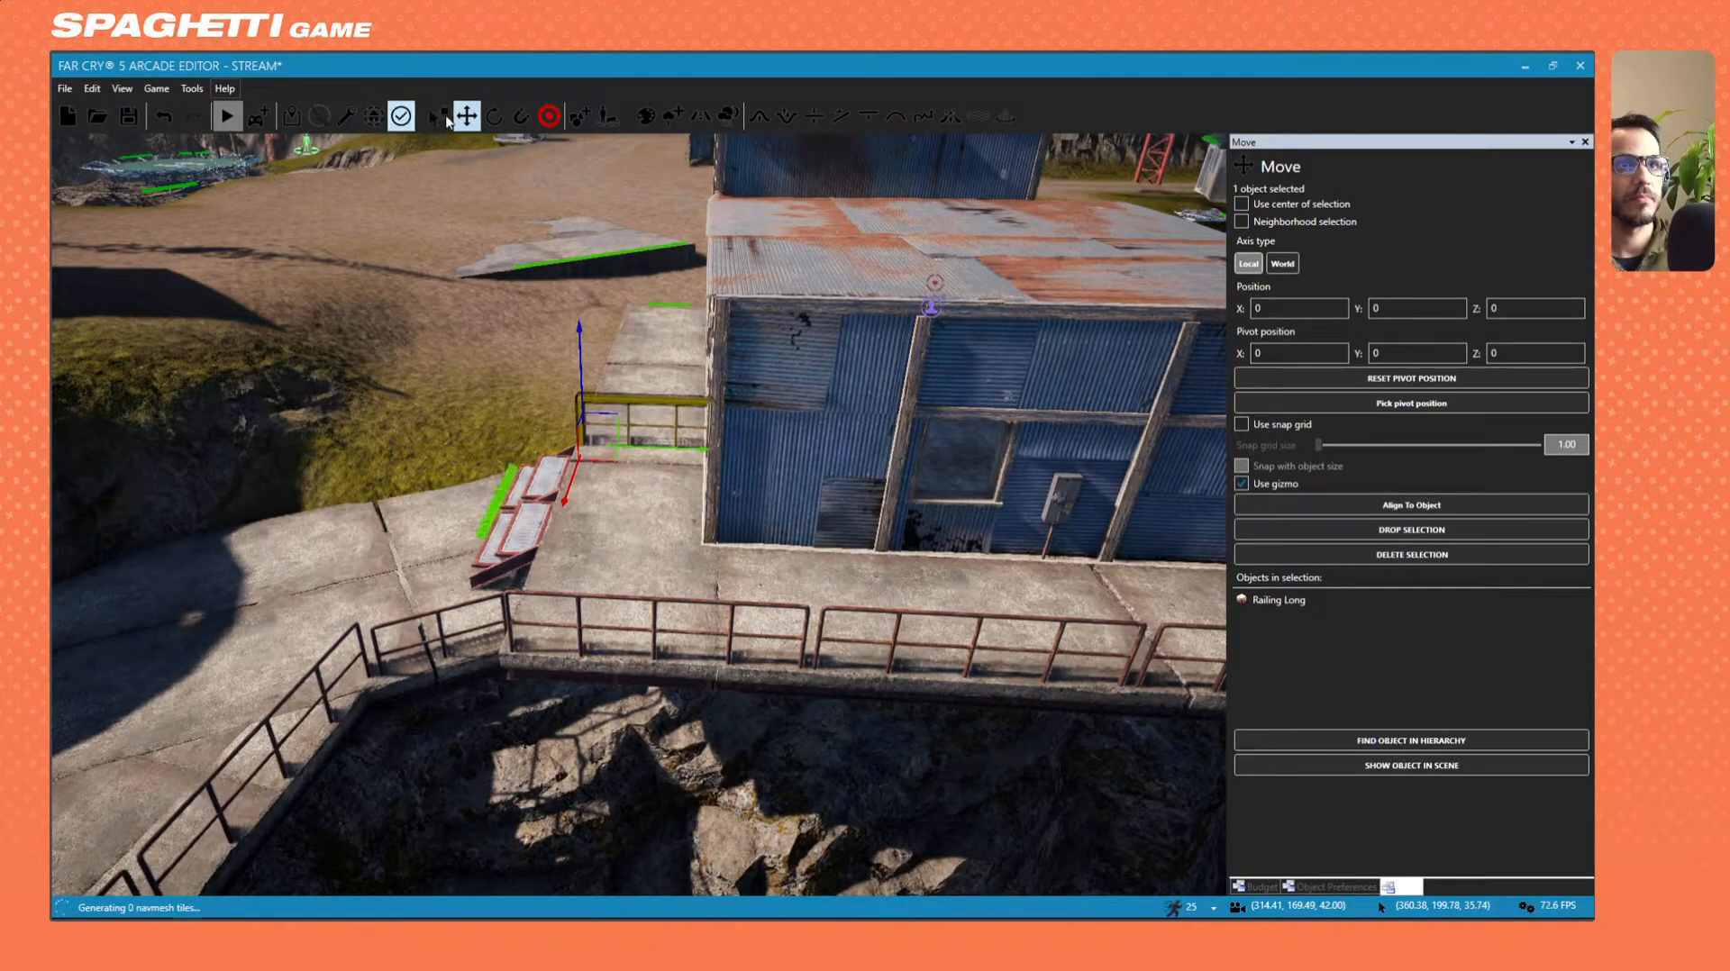
Rotate the copied railing so it runs along the outer edge of the side walkway.
click(501, 119)
key(w)
mouse_move(564, 533)
right_down()
mouse_move(576, 509)
mouse_move(564, 533)
right_up()
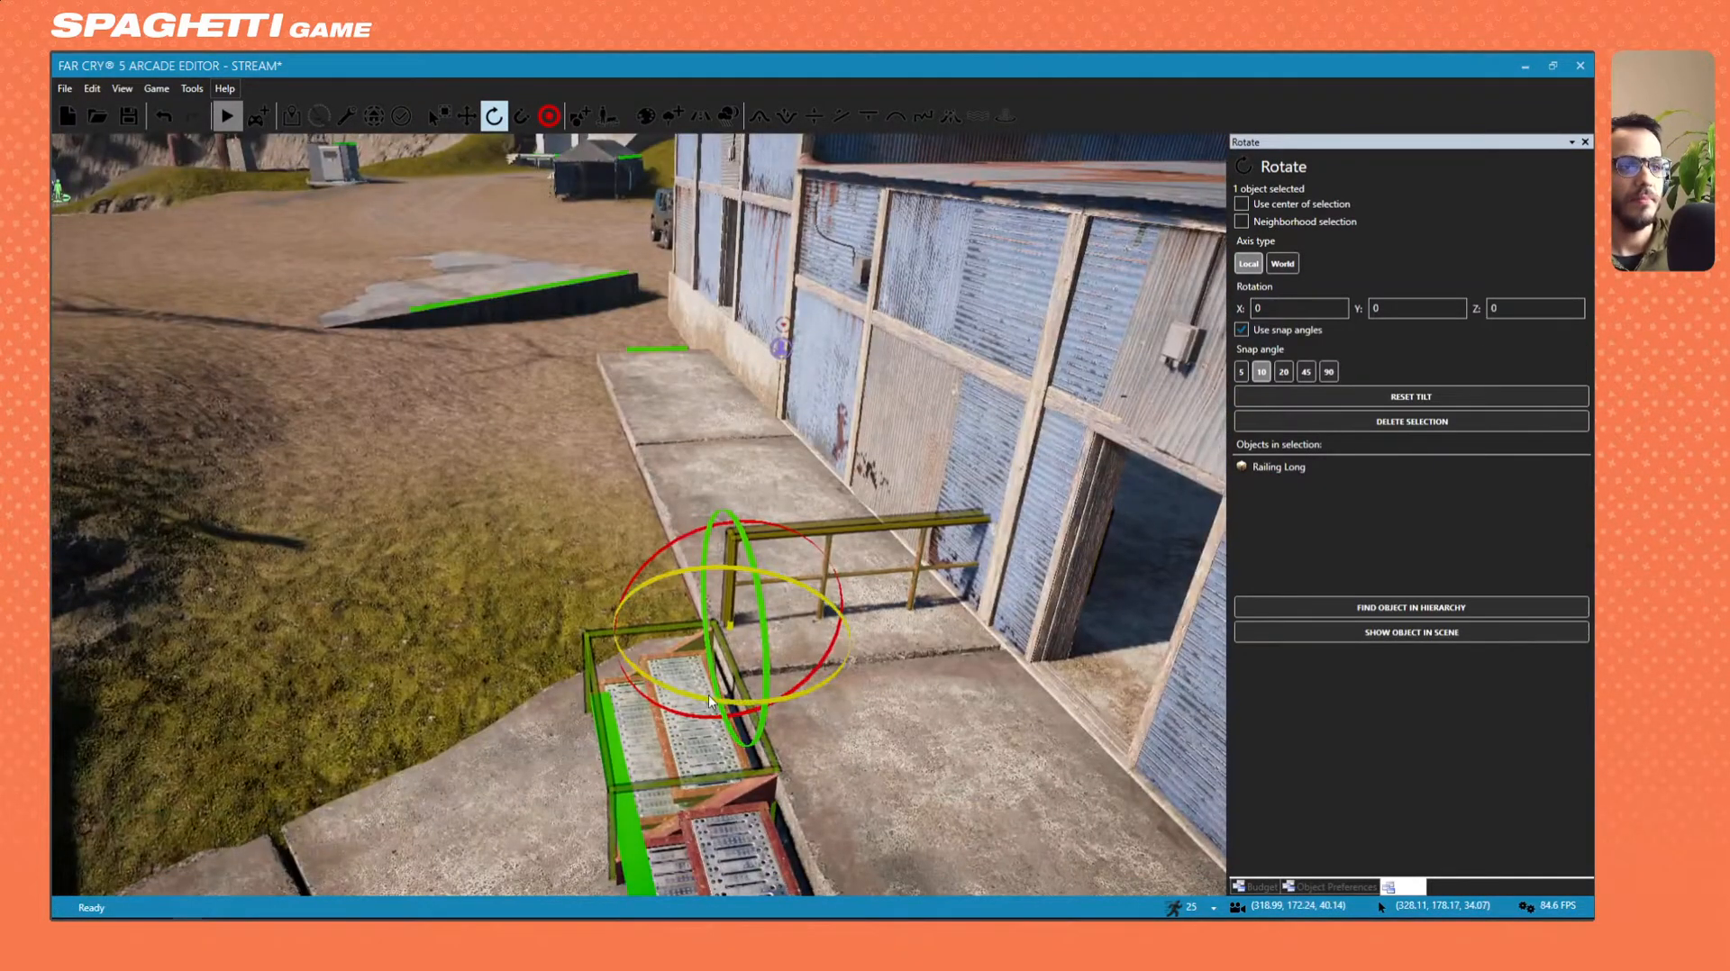
drag(695, 693, 780, 701)
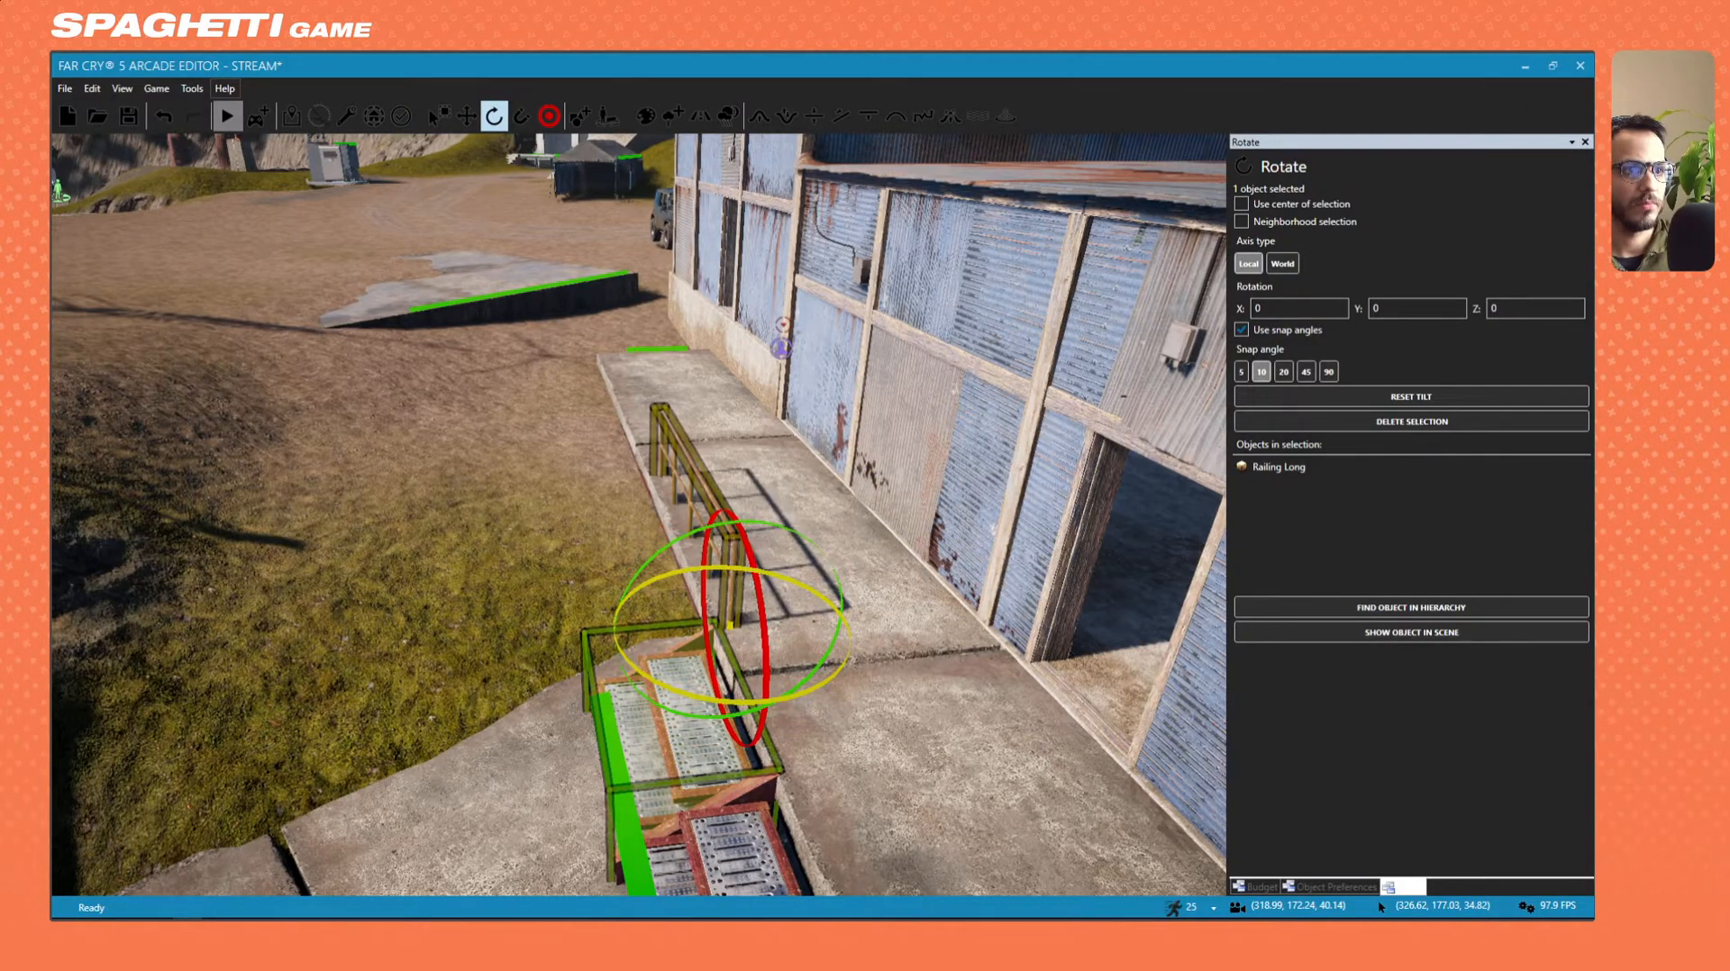
Shift the railing along the side walkway's edge and place a duplicate on the adjoining concrete slab.
key(a)
right_drag(721, 541, 864, 541)
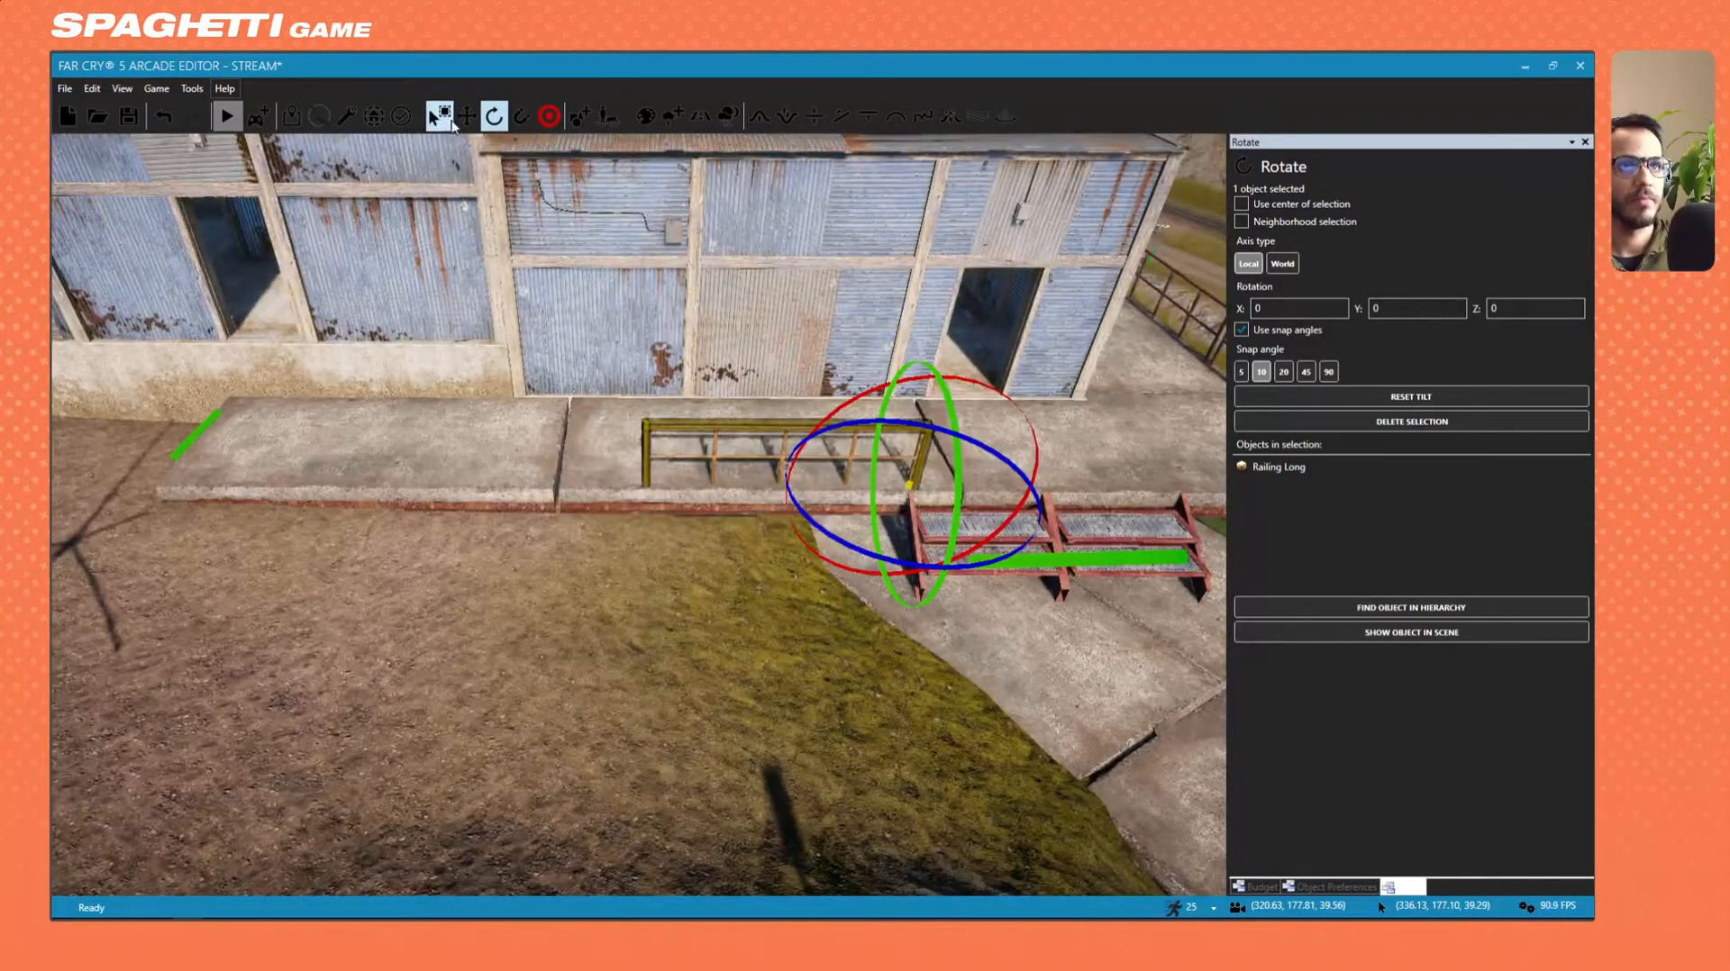
click(466, 116)
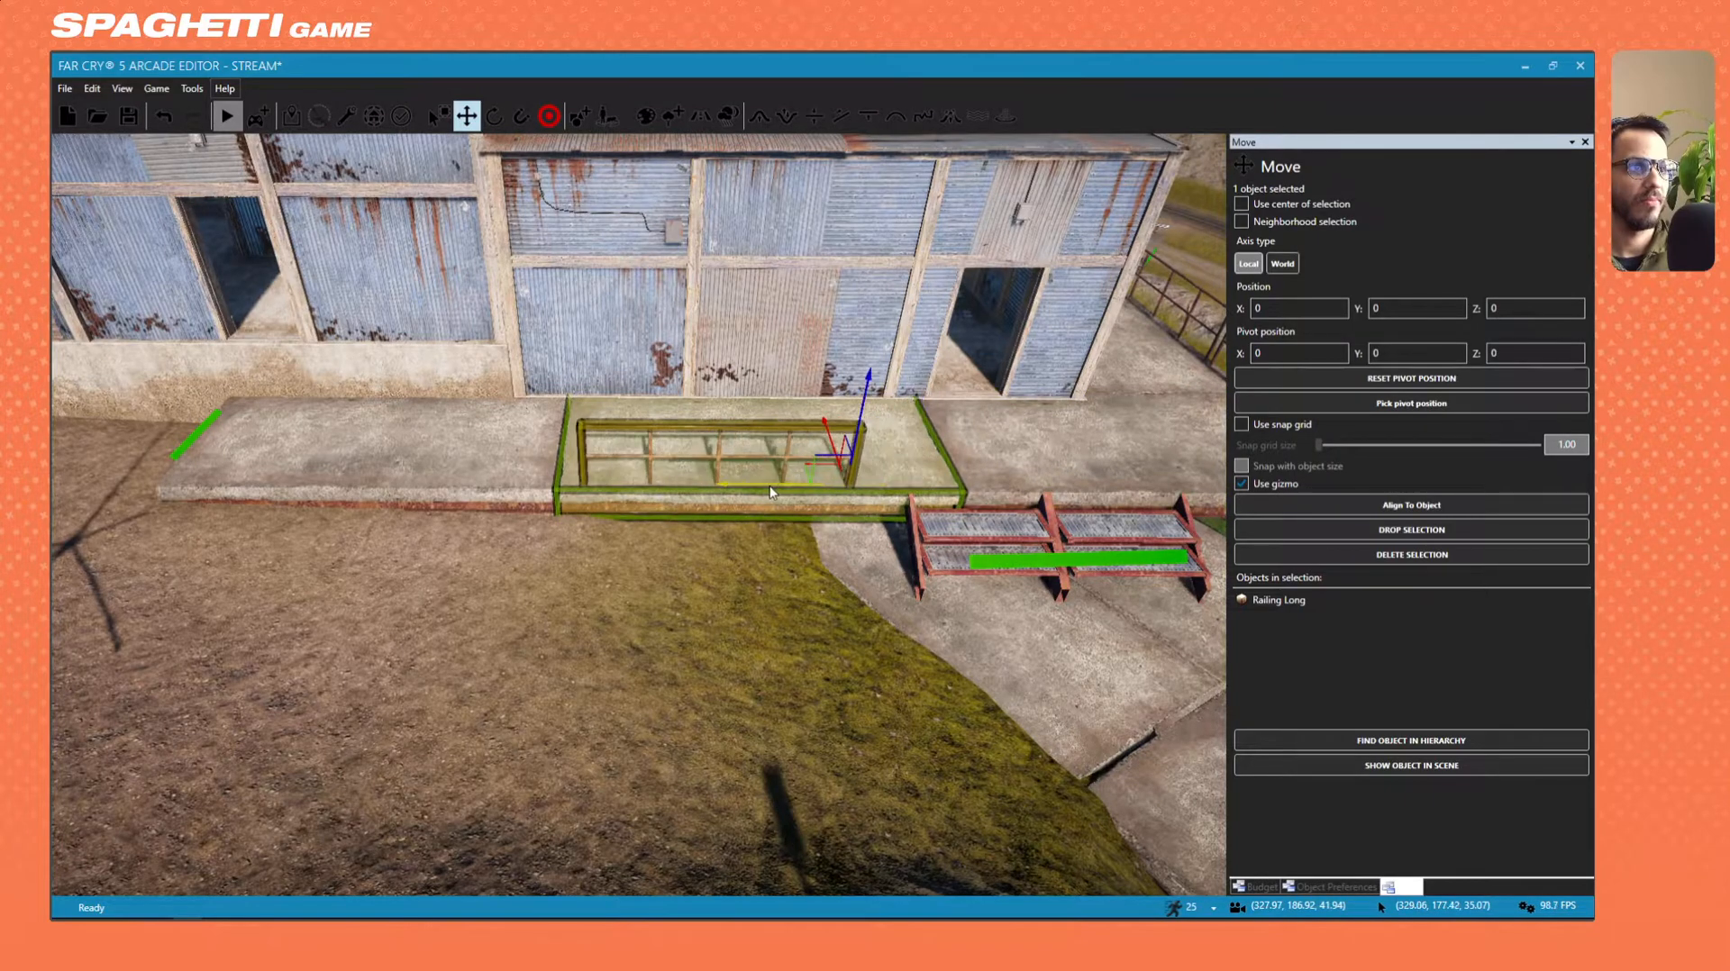
drag(767, 491, 494, 478)
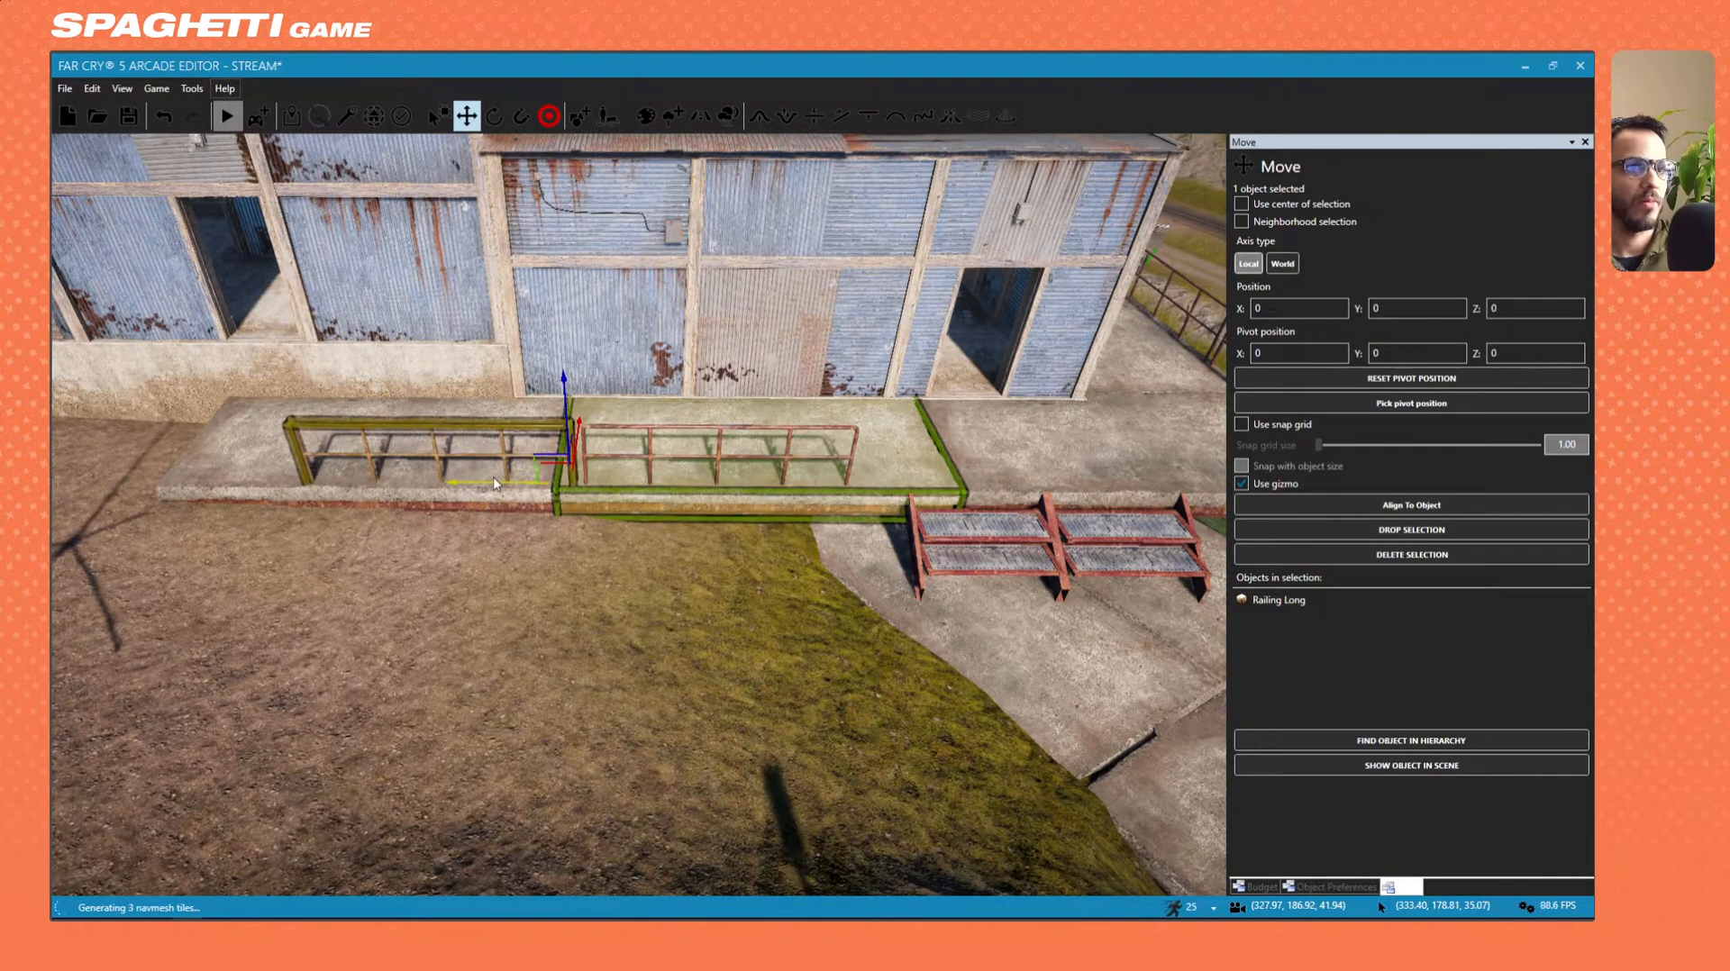
right_drag(494, 477, 557, 482)
key(d)
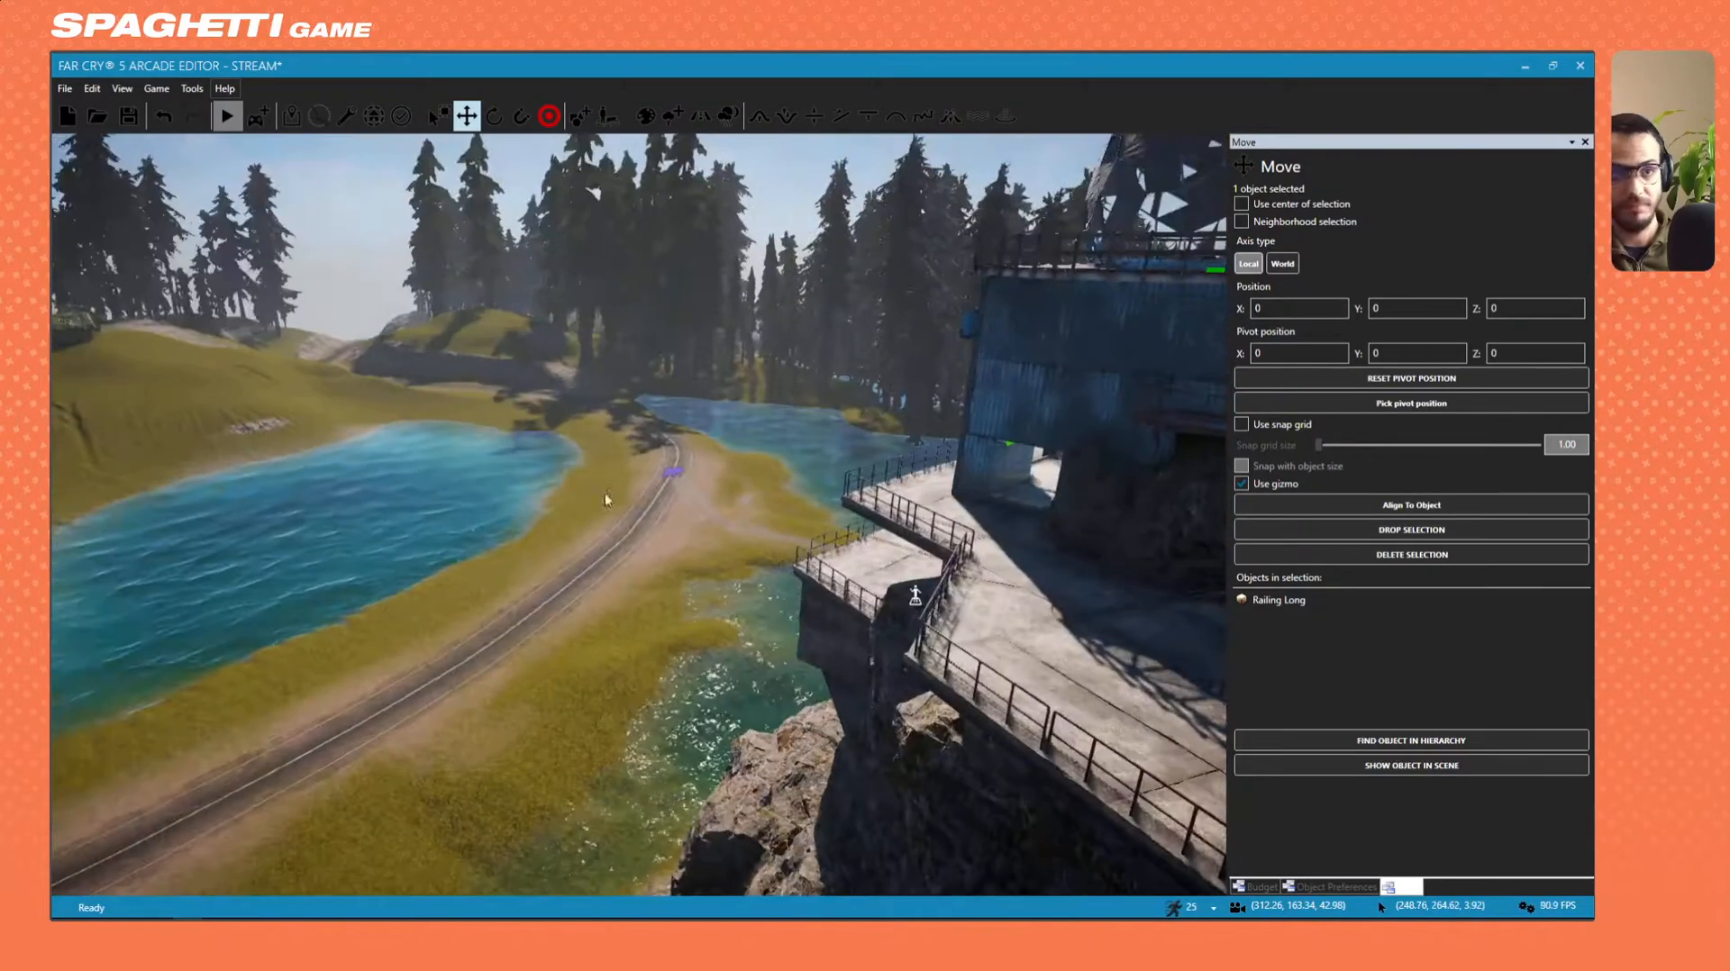
Save the map.
right_drag(606, 501, 748, 311)
key(w)
key(w)
key(s)
key(w)
key(w)
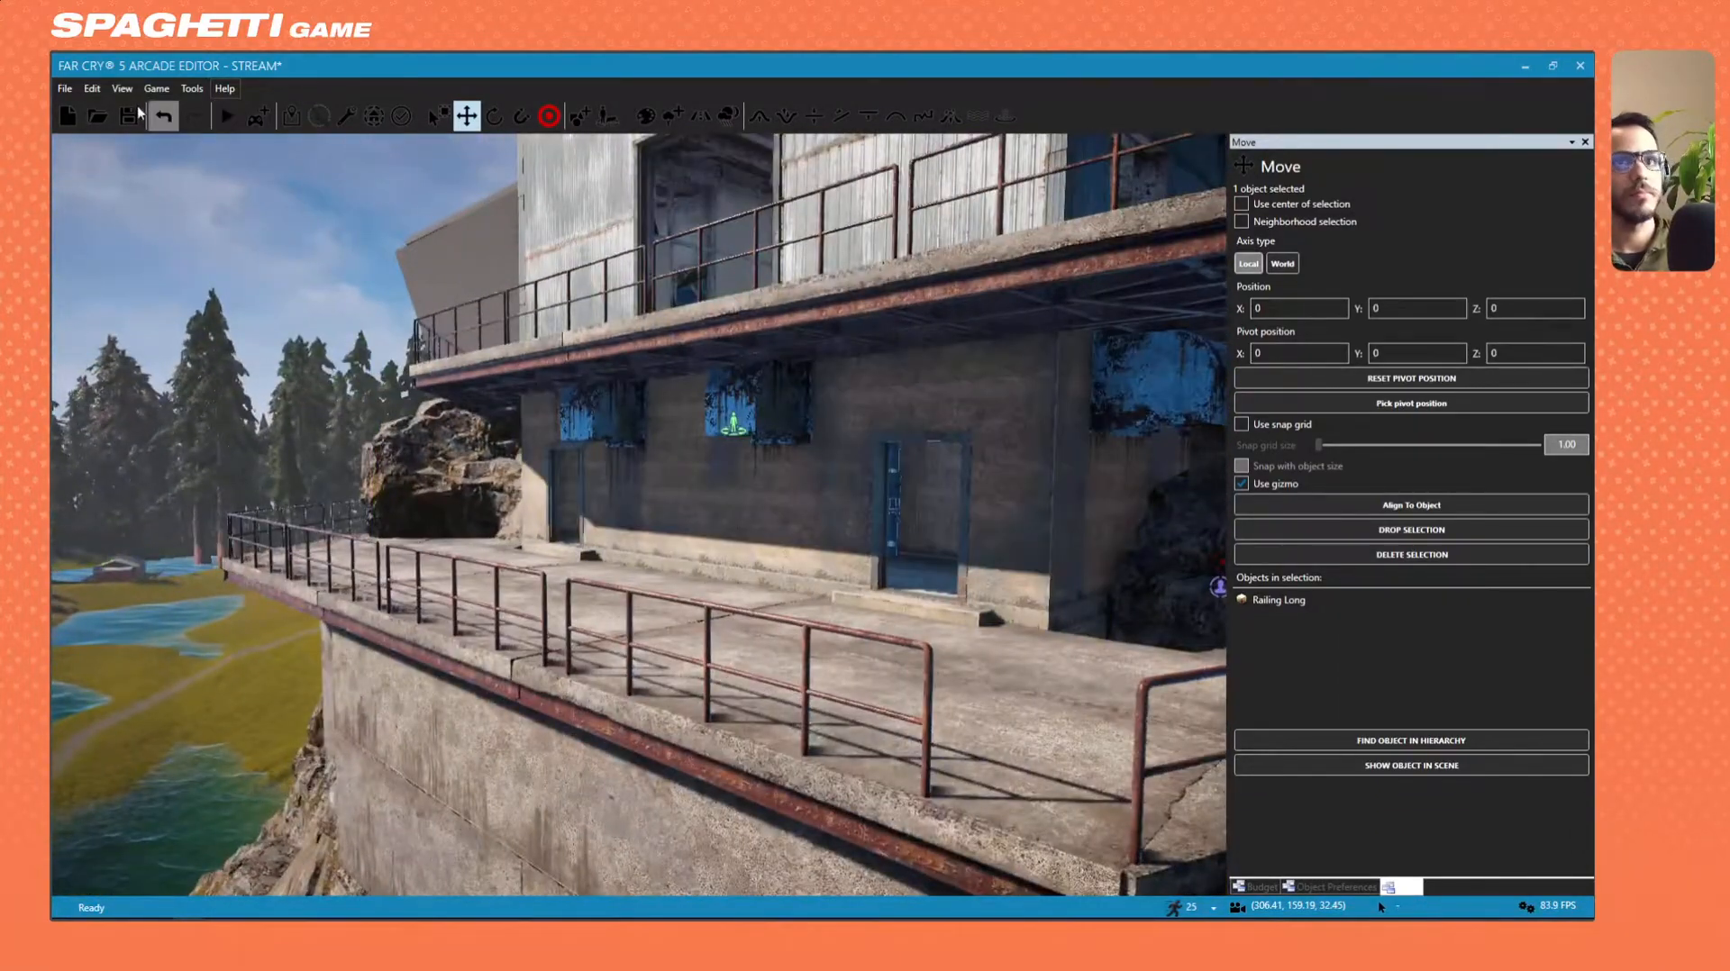
click(127, 117)
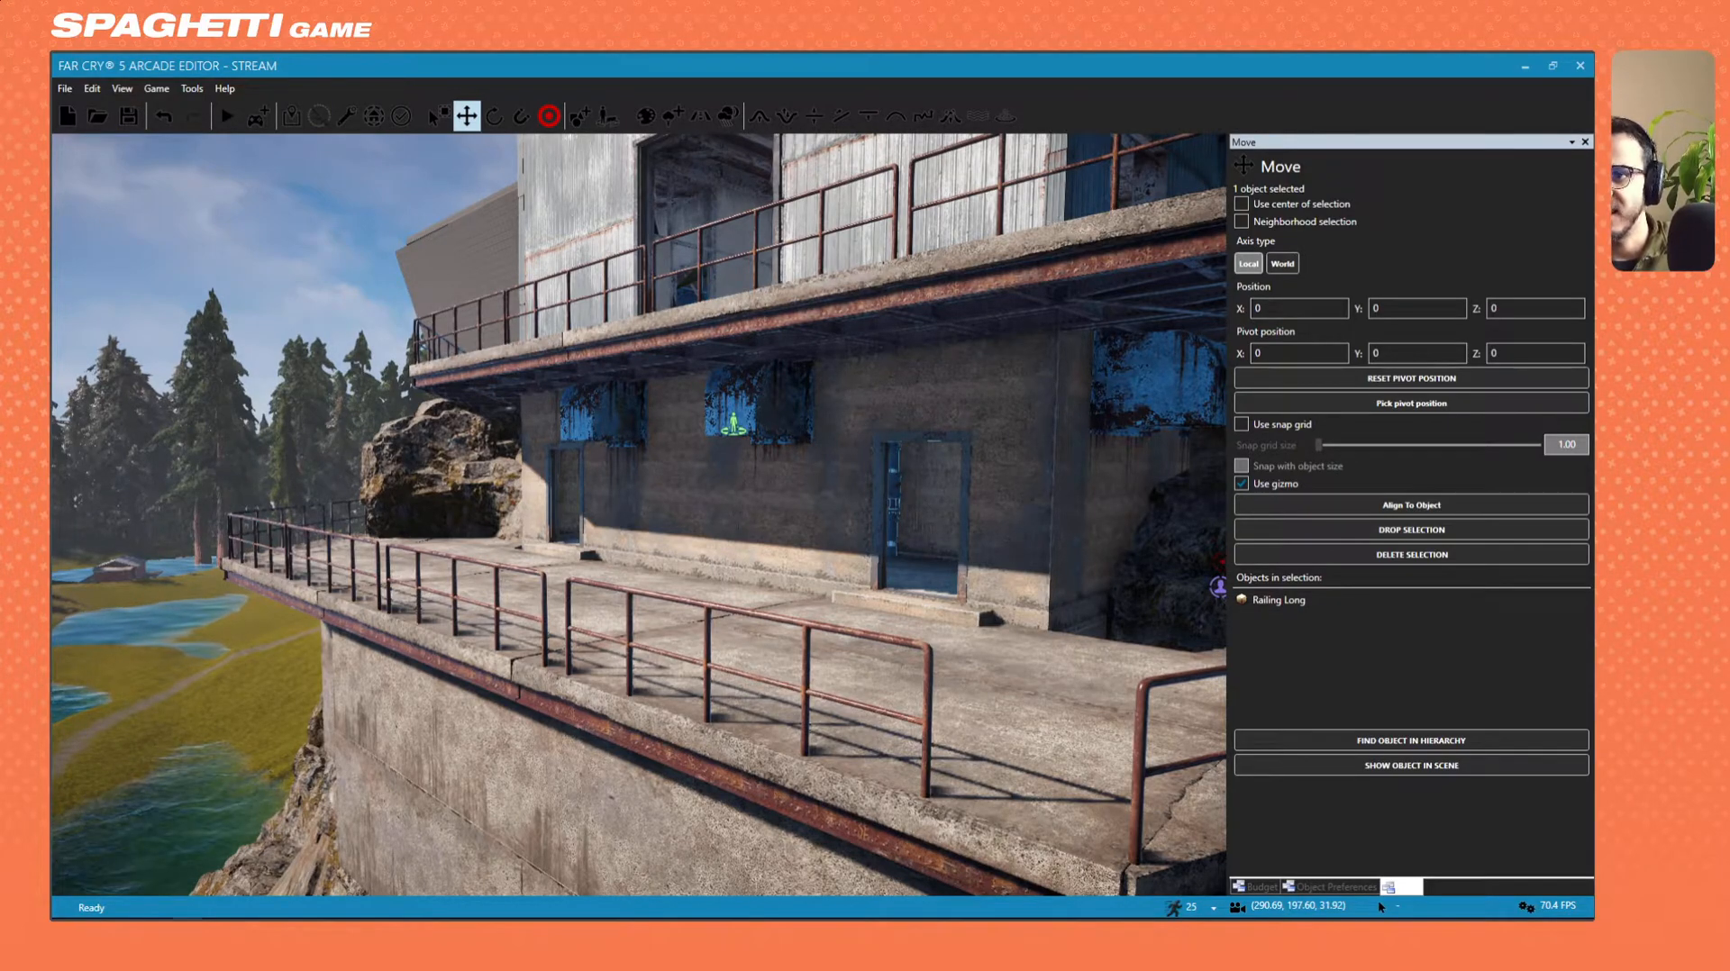
Examine the finished railings around the observatory's upper and lower platforms from several angles.
right_drag(434, 654, 496, 631)
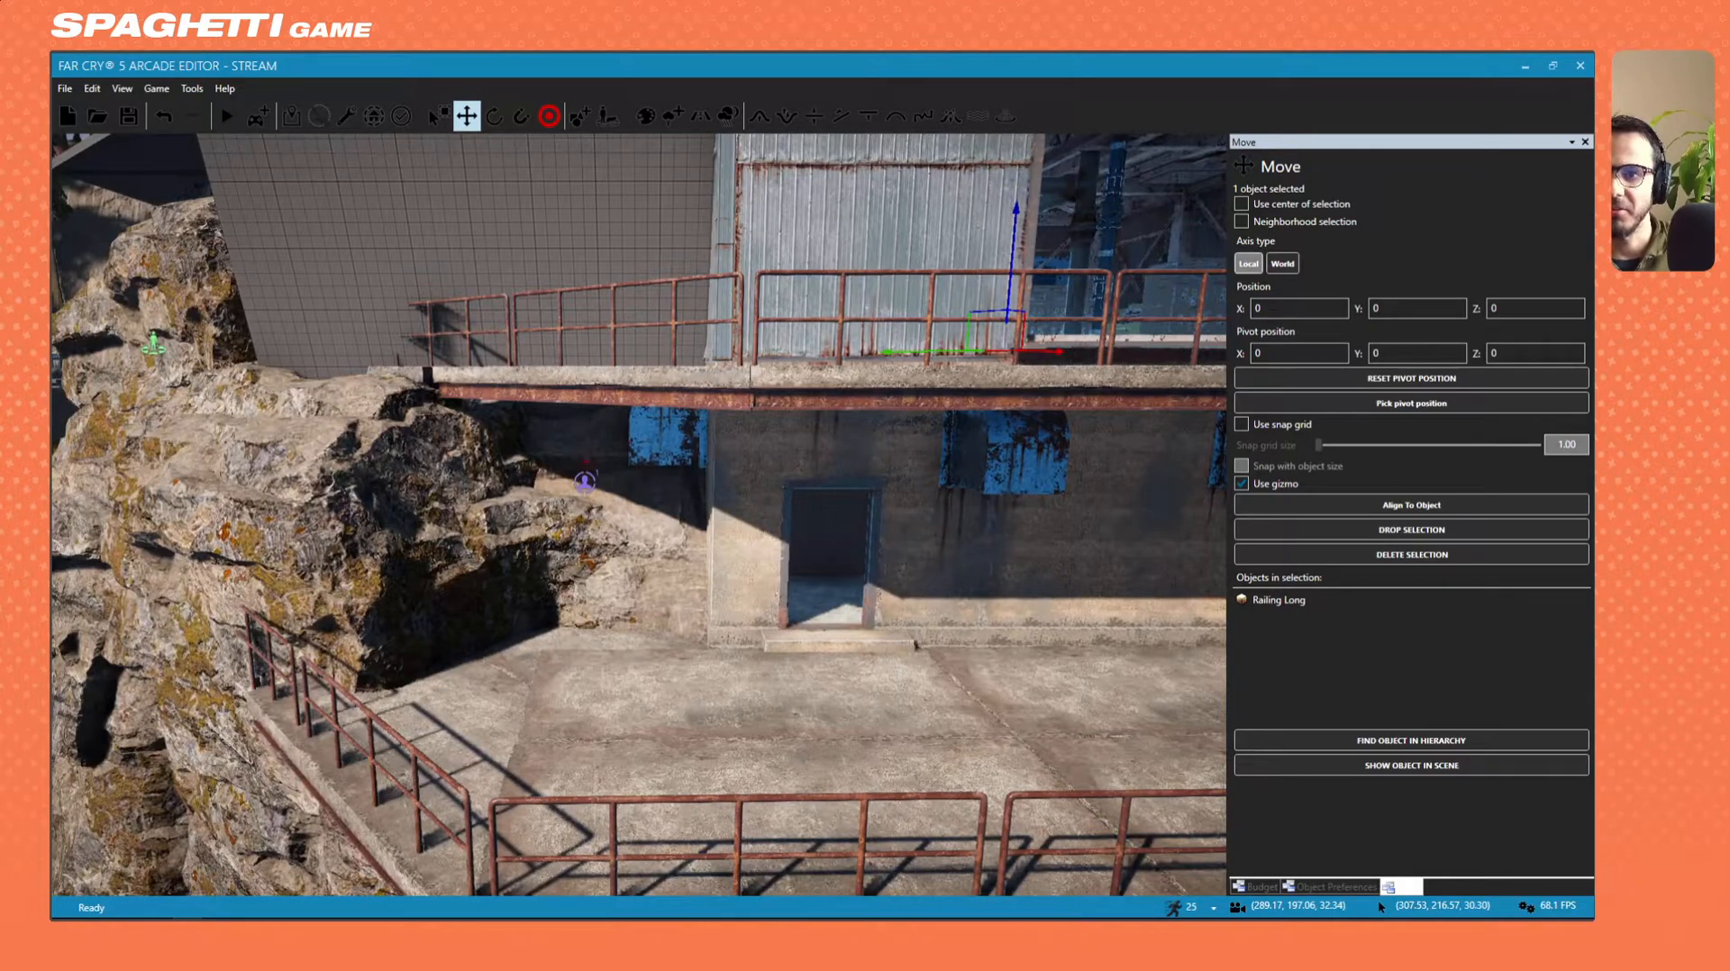
key(s)
right_drag(568, 497, 642, 477)
key(w)
key(w)
key(s)
key(d)
key(w)
key(s)
key(w)
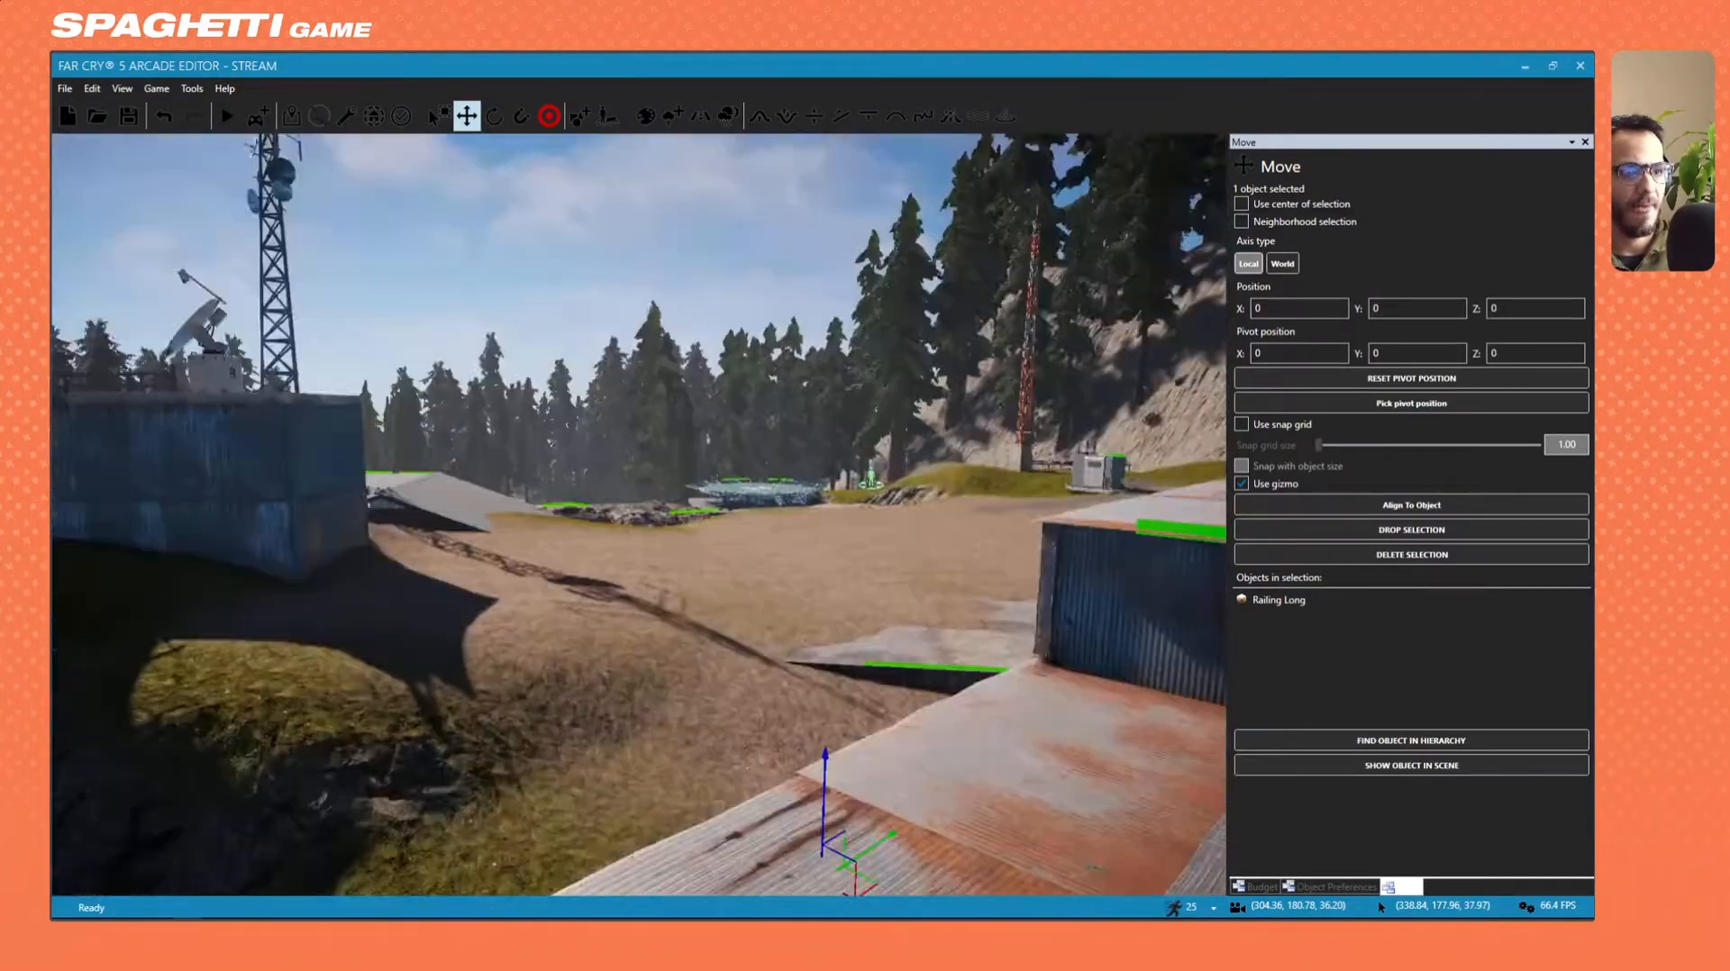
Select the concrete platform under the metal steps and nudge it slightly.
right_drag(793, 397, 740, 437)
key(s)
key(w)
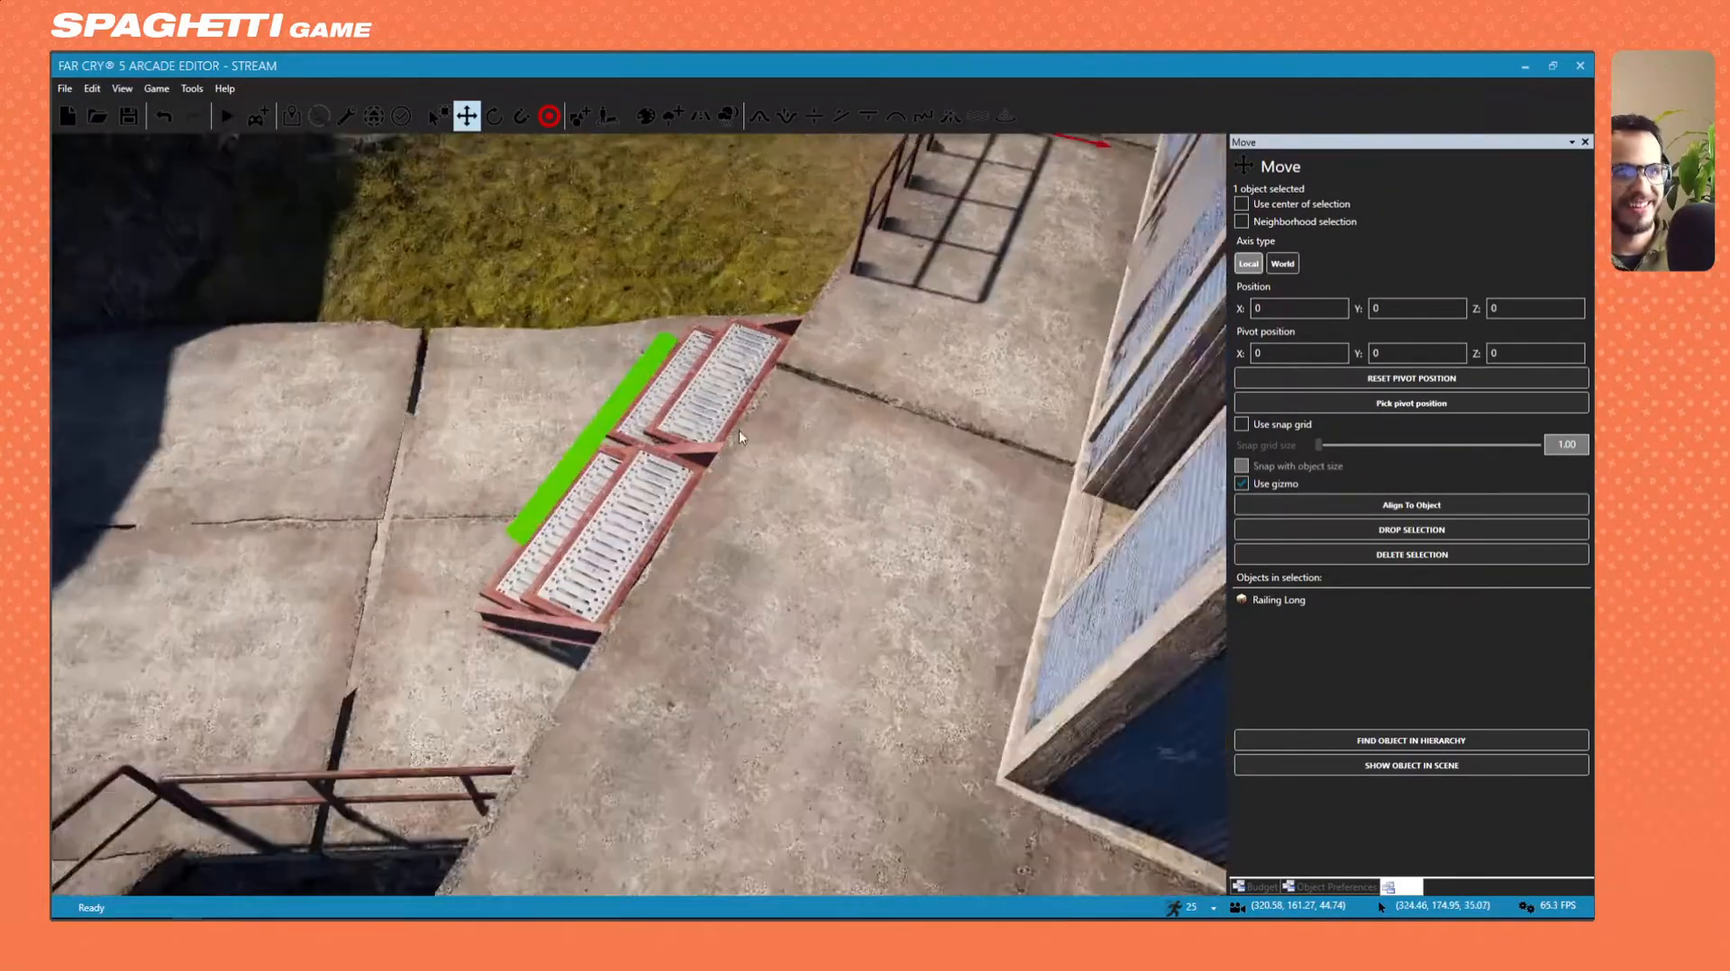
key(w)
key(a)
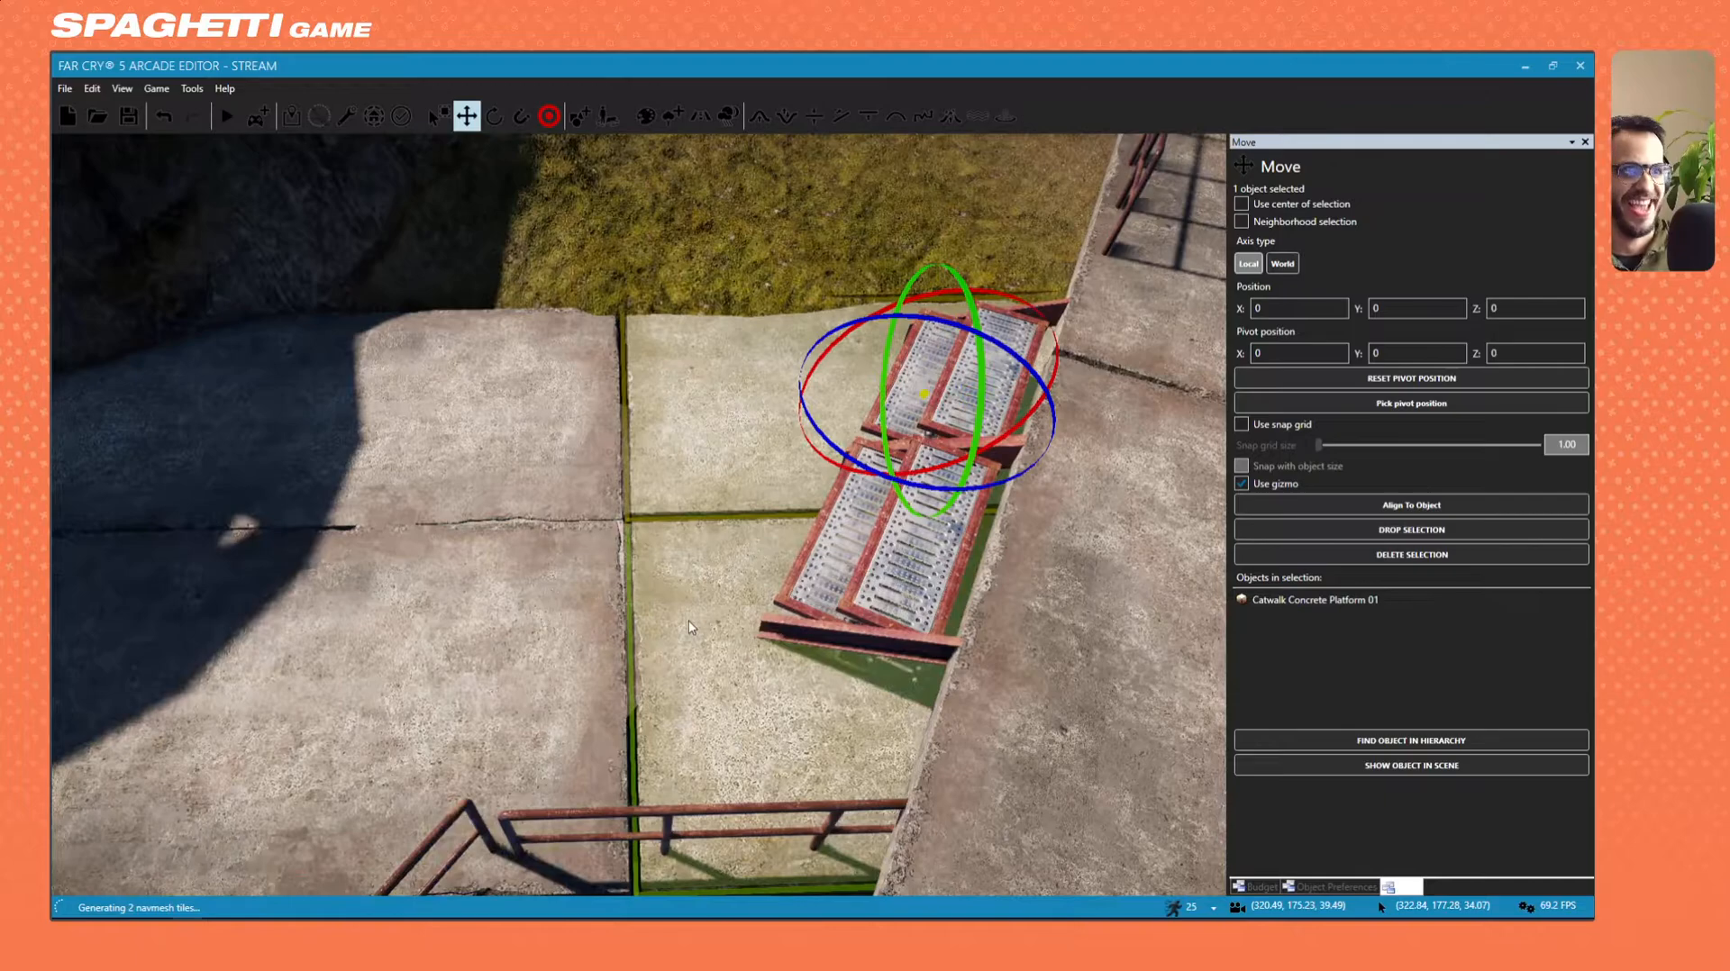
ctrl+click(688, 620)
drag(1132, 662, 1123, 661)
Select the large floor panels that form the wall beside the observatory tower.
key(a)
right_drag(1123, 661, 1009, 657)
key(s)
key(s)
key(a)
key(w)
key(w)
right_drag(261, 248, 477, 555)
key(w)
key(s)
right_drag(866, 543, 634, 521)
click(591, 549)
key(s)
key(a)
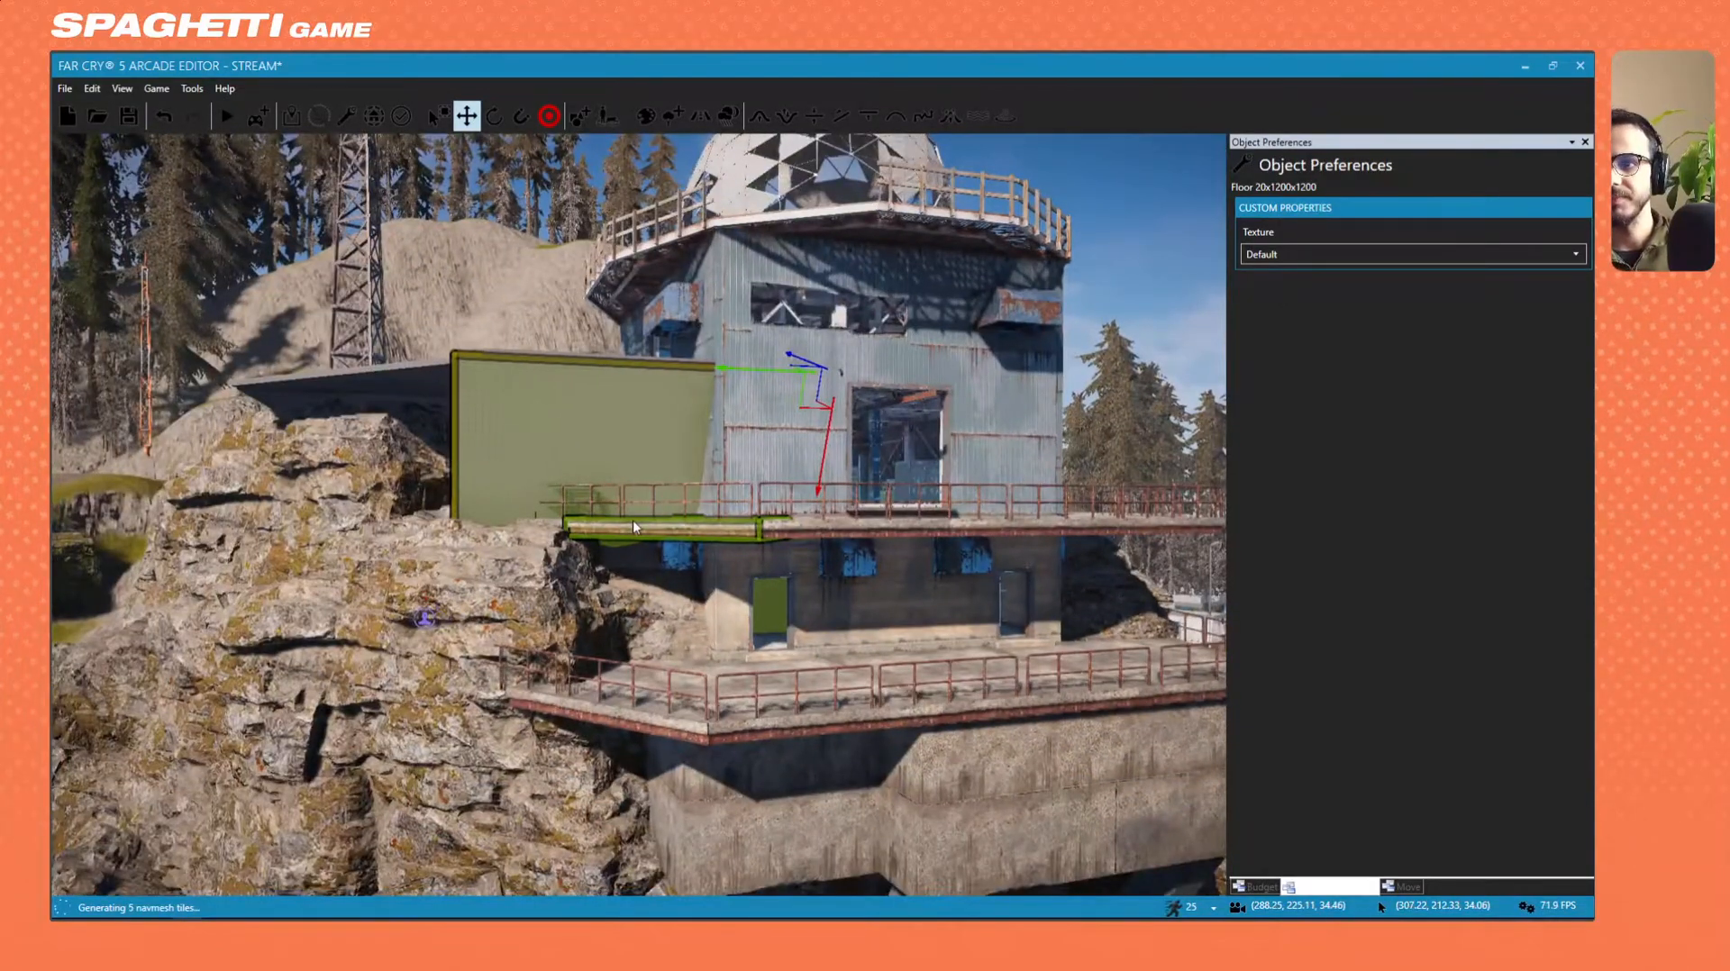
right_drag(429, 422, 496, 421)
key(s)
ctrl+click(261, 428)
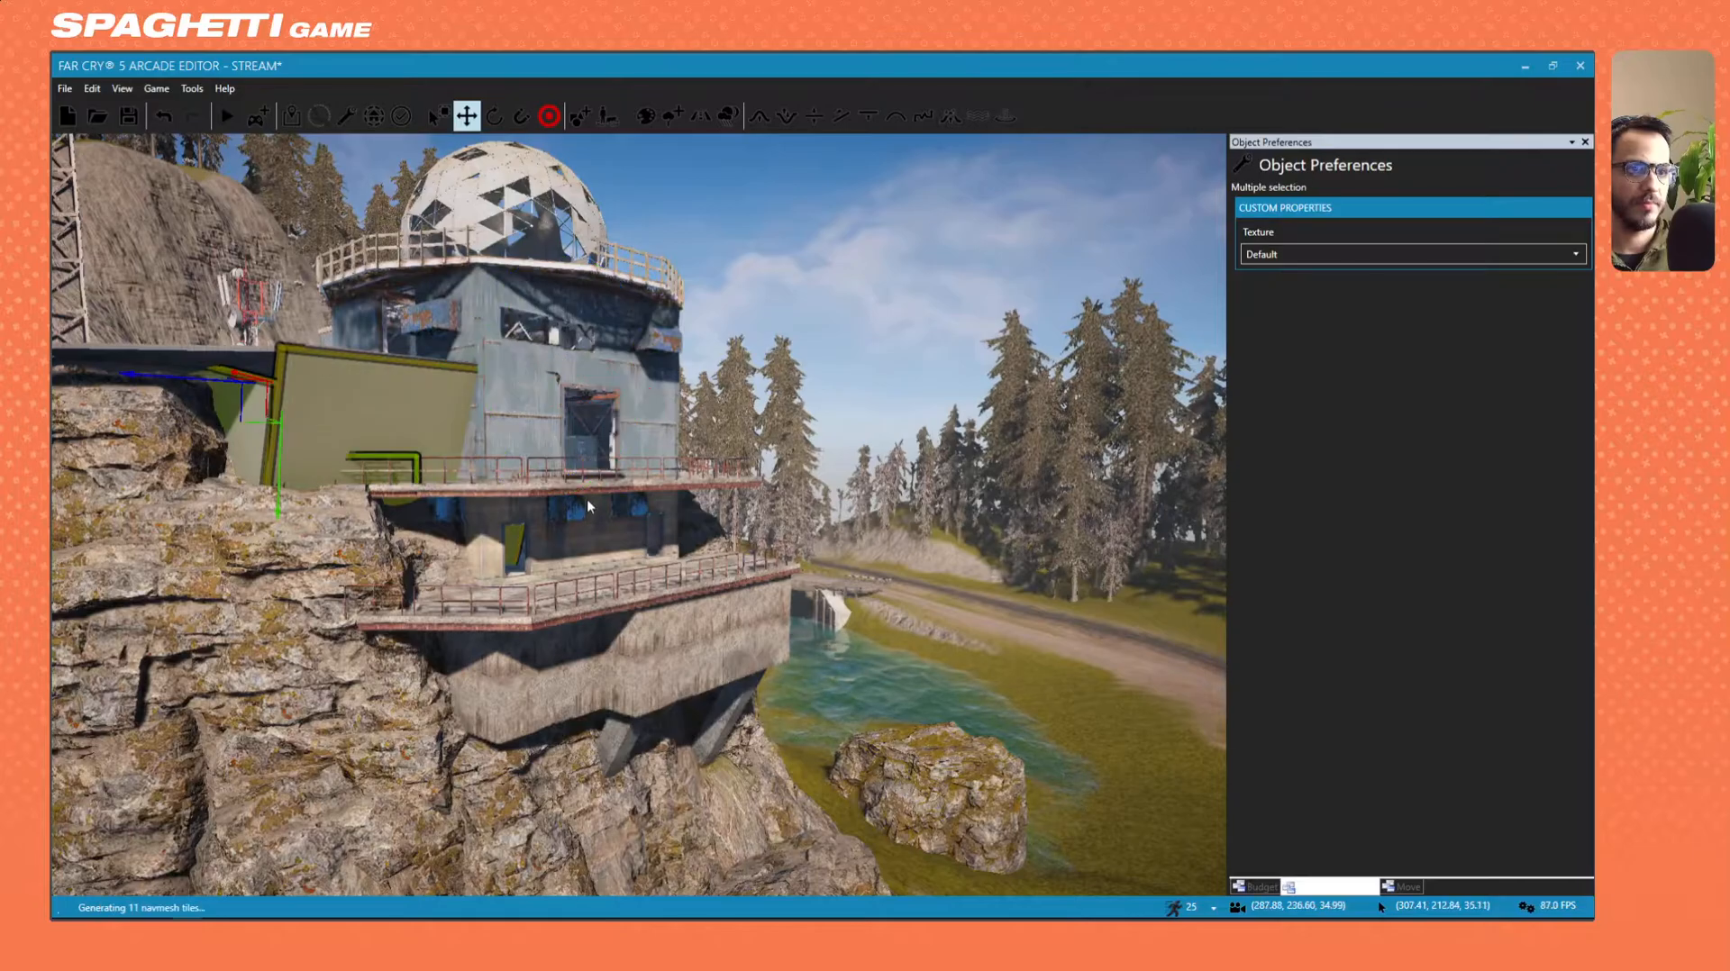
Select the large rock by the lake below the observatory and place a duplicate of it beside the bridge abutment near the road.
key(w)
right_drag(587, 500, 441, 316)
key(d)
key(s)
key(w)
click(863, 493)
mouse_move(863, 494)
right_down()
mouse_move(865, 630)
mouse_move(860, 577)
mouse_move(802, 545)
mouse_move(856, 486)
mouse_move(865, 595)
mouse_move(811, 473)
mouse_move(848, 581)
mouse_move(885, 473)
right_up()
key(s)
key(w)
key(s)
key(w)
key(s)
key(w)
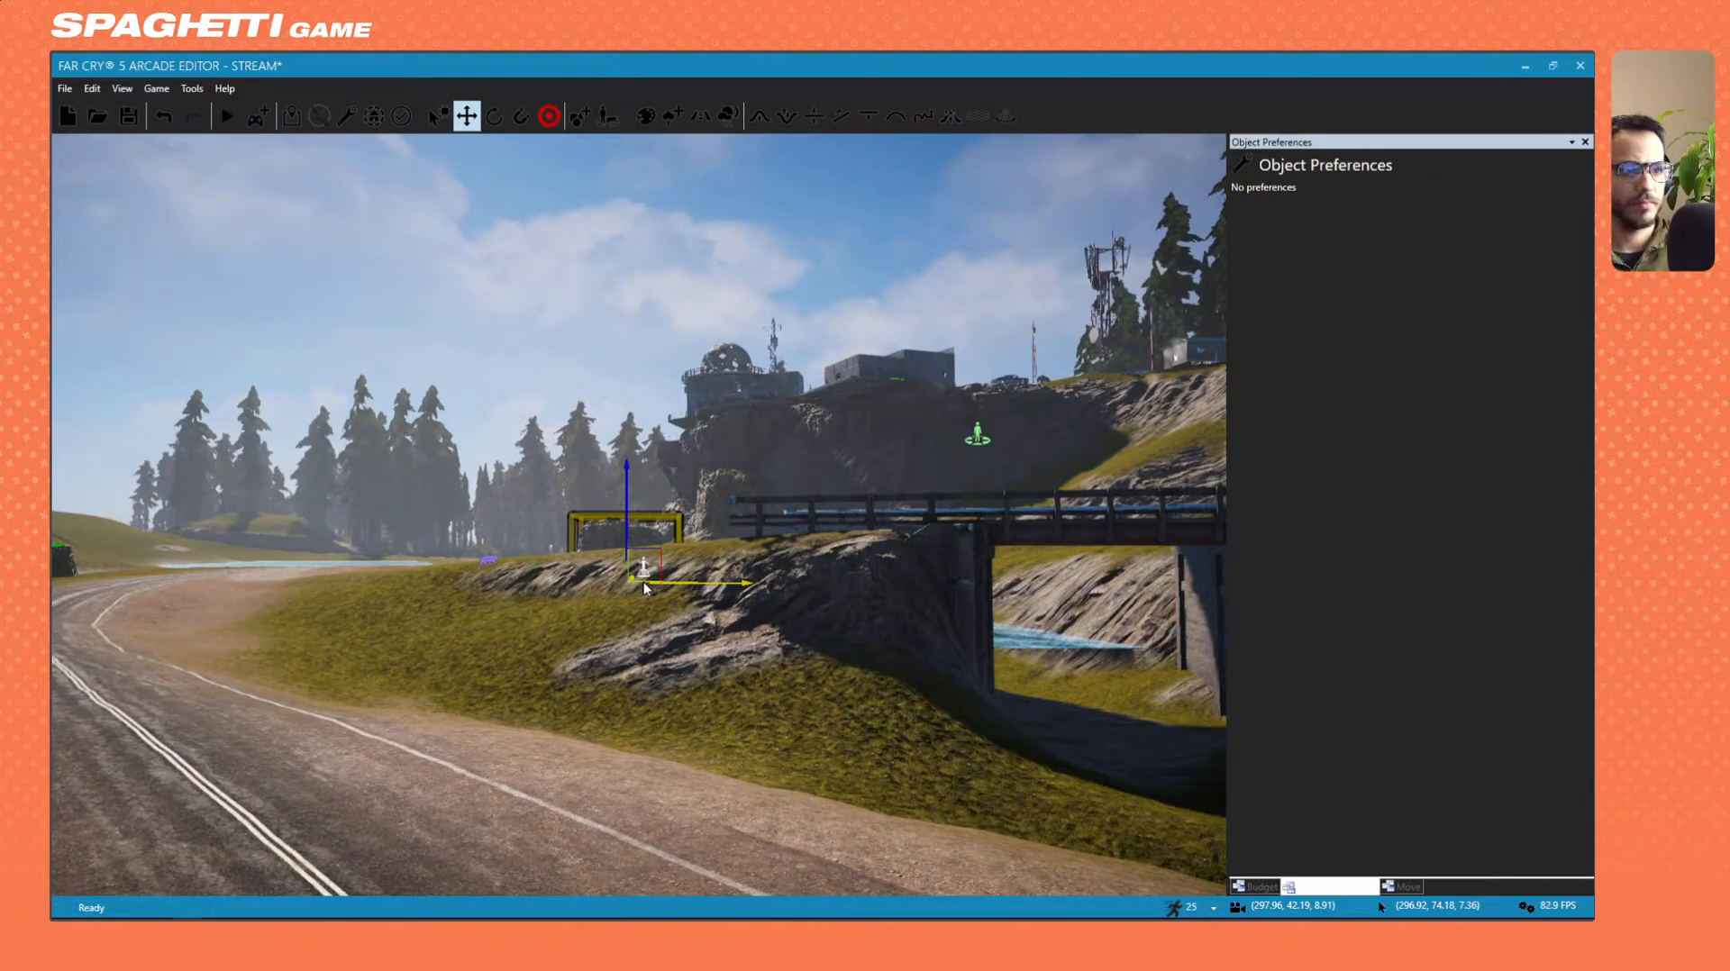
drag(650, 580, 775, 695)
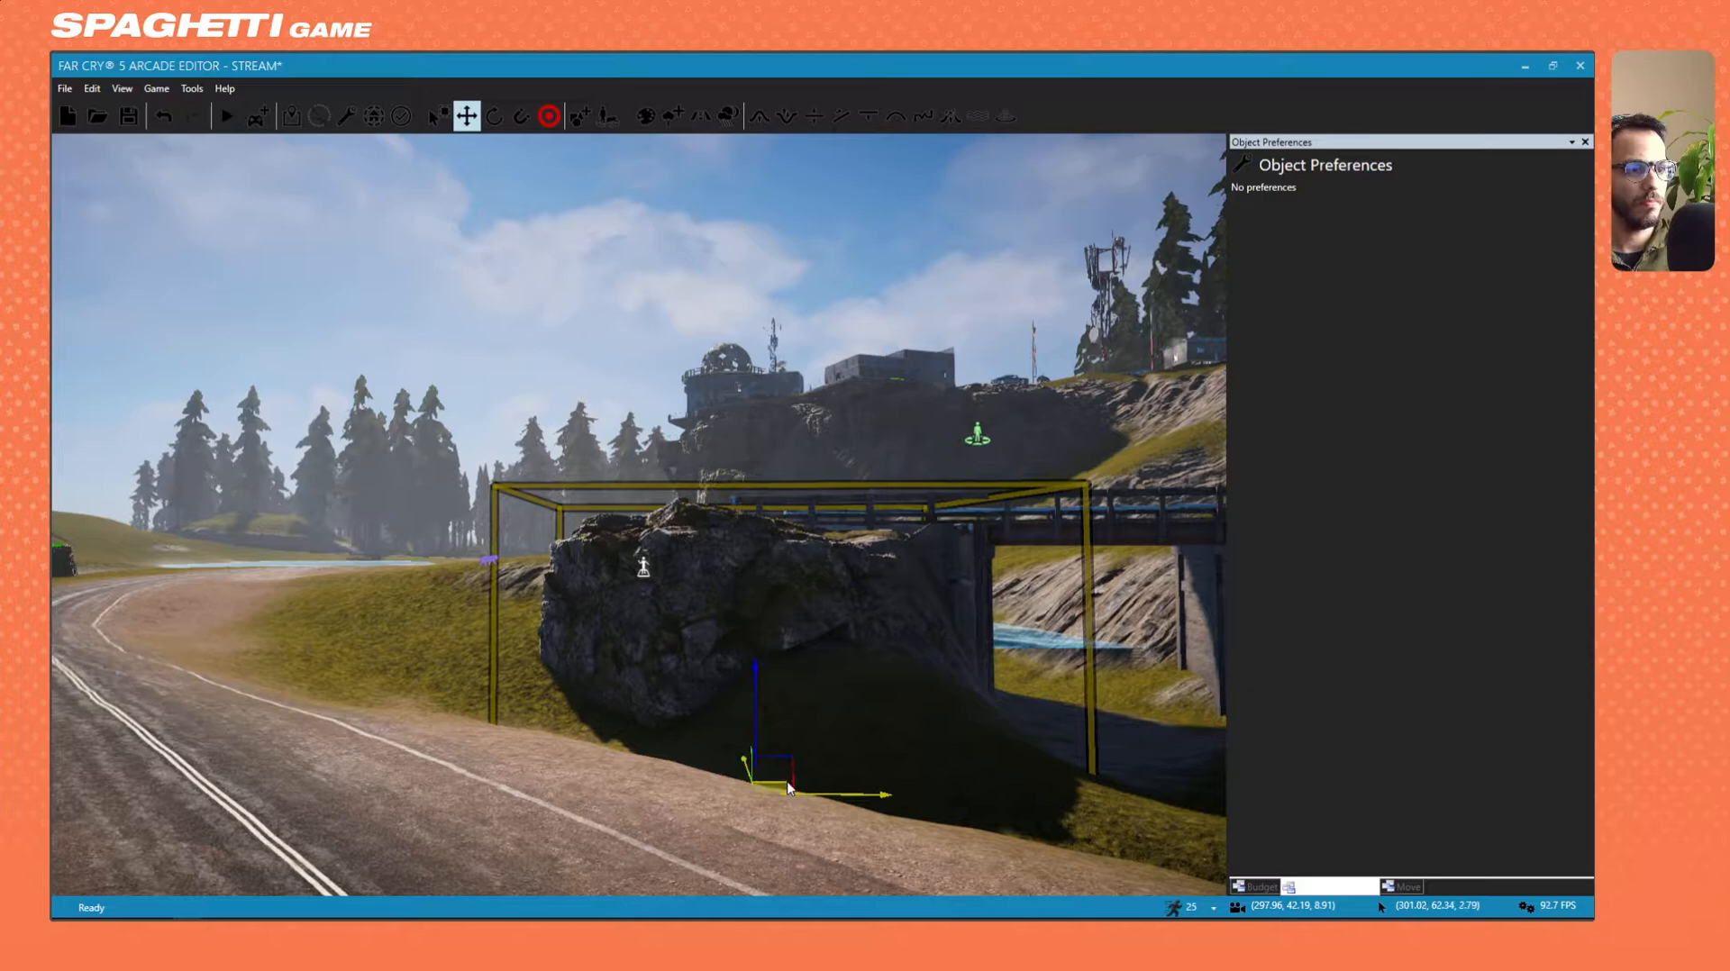
drag(787, 787, 868, 810)
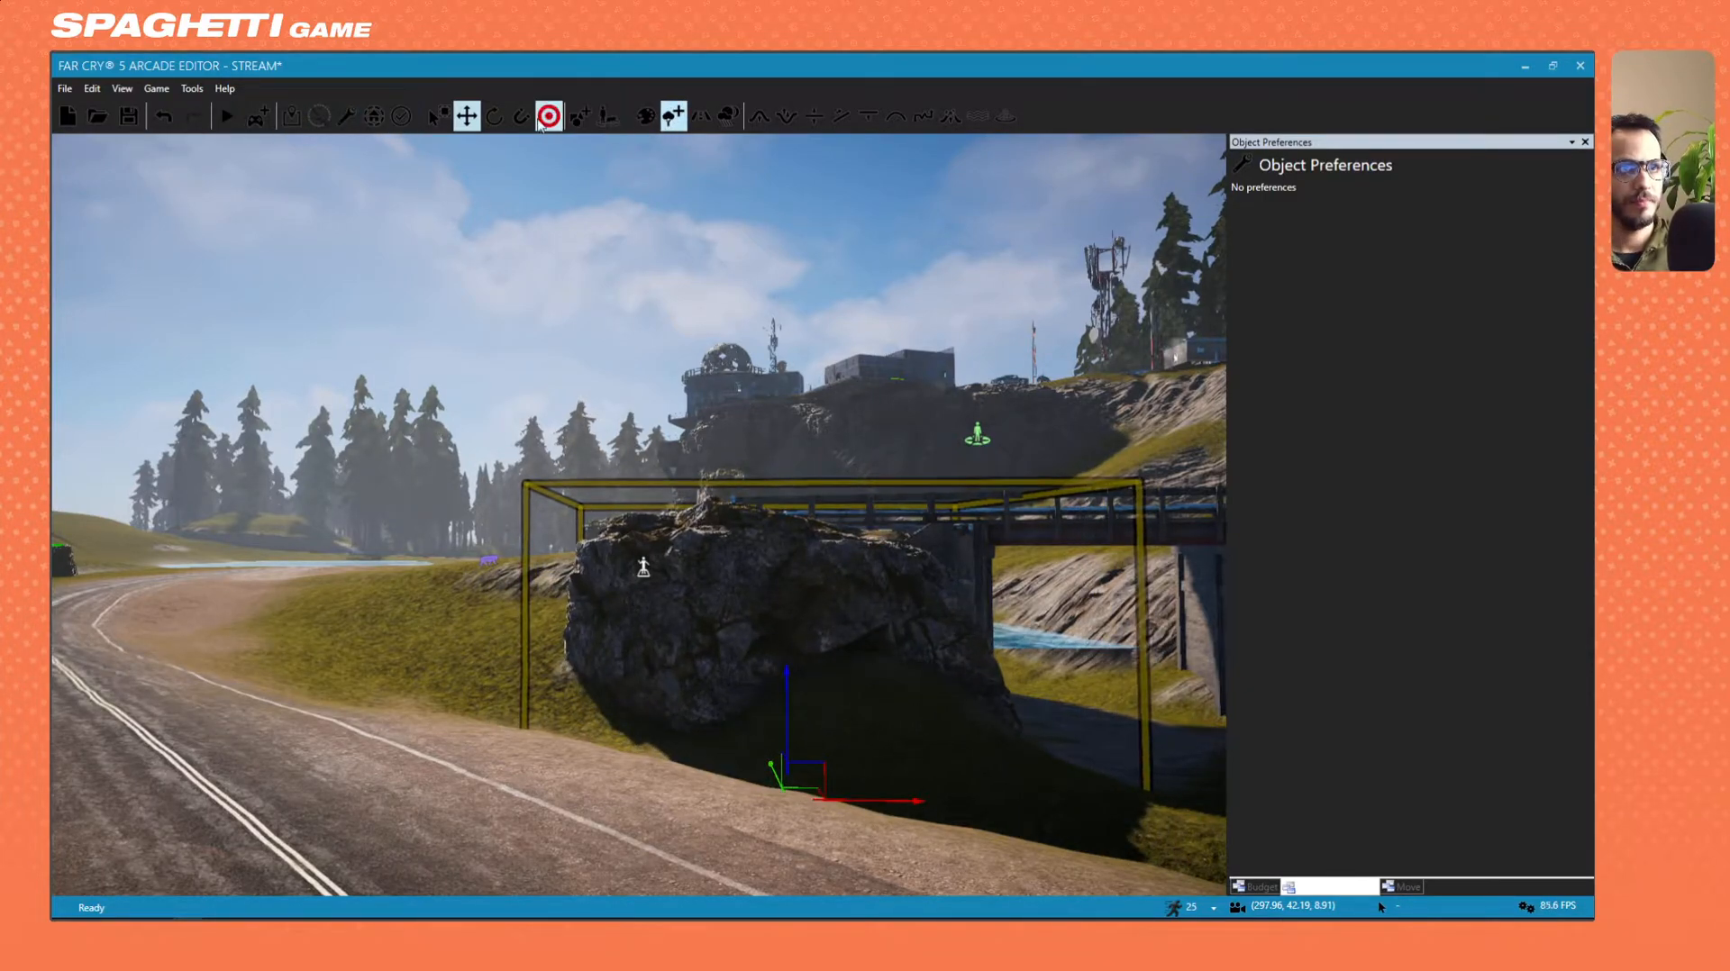
Rotate the rock by the bridge and adjust its position so it sits against the abutment.
click(494, 115)
drag(801, 852, 935, 852)
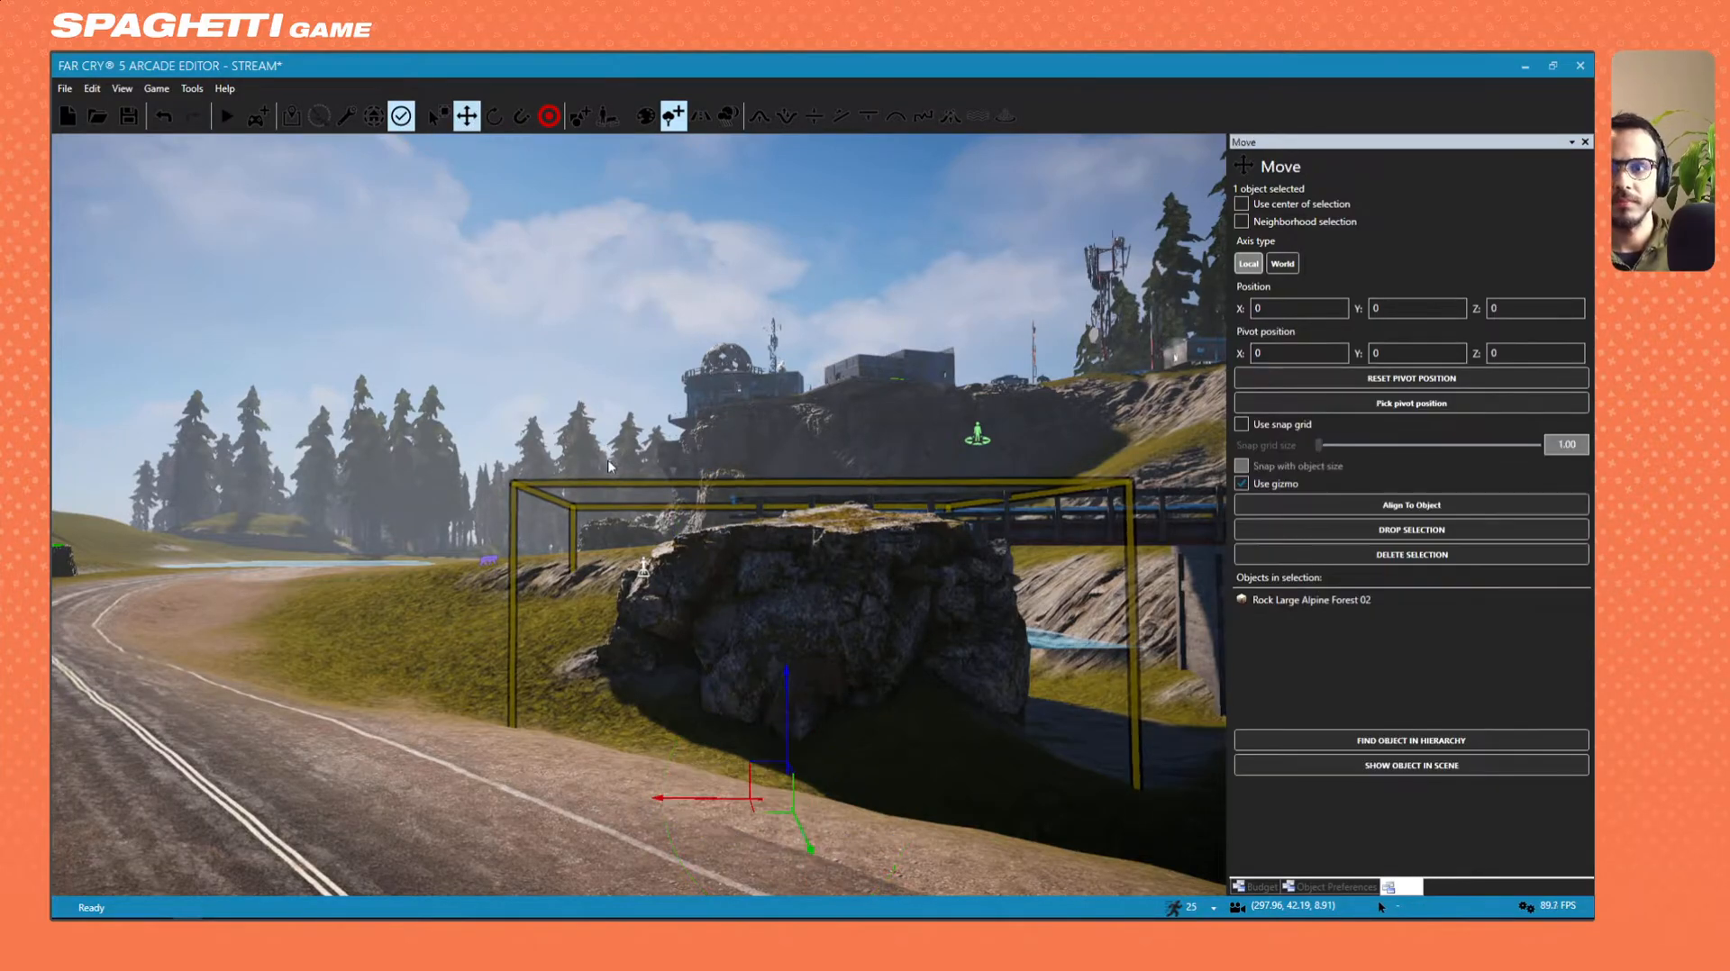
key(s)
mouse_move(649, 503)
right_down()
mouse_move(649, 622)
mouse_move(649, 503)
right_up()
drag(650, 609, 609, 602)
drag(647, 537, 652, 555)
right_drag(641, 529, 635, 410)
key(w)
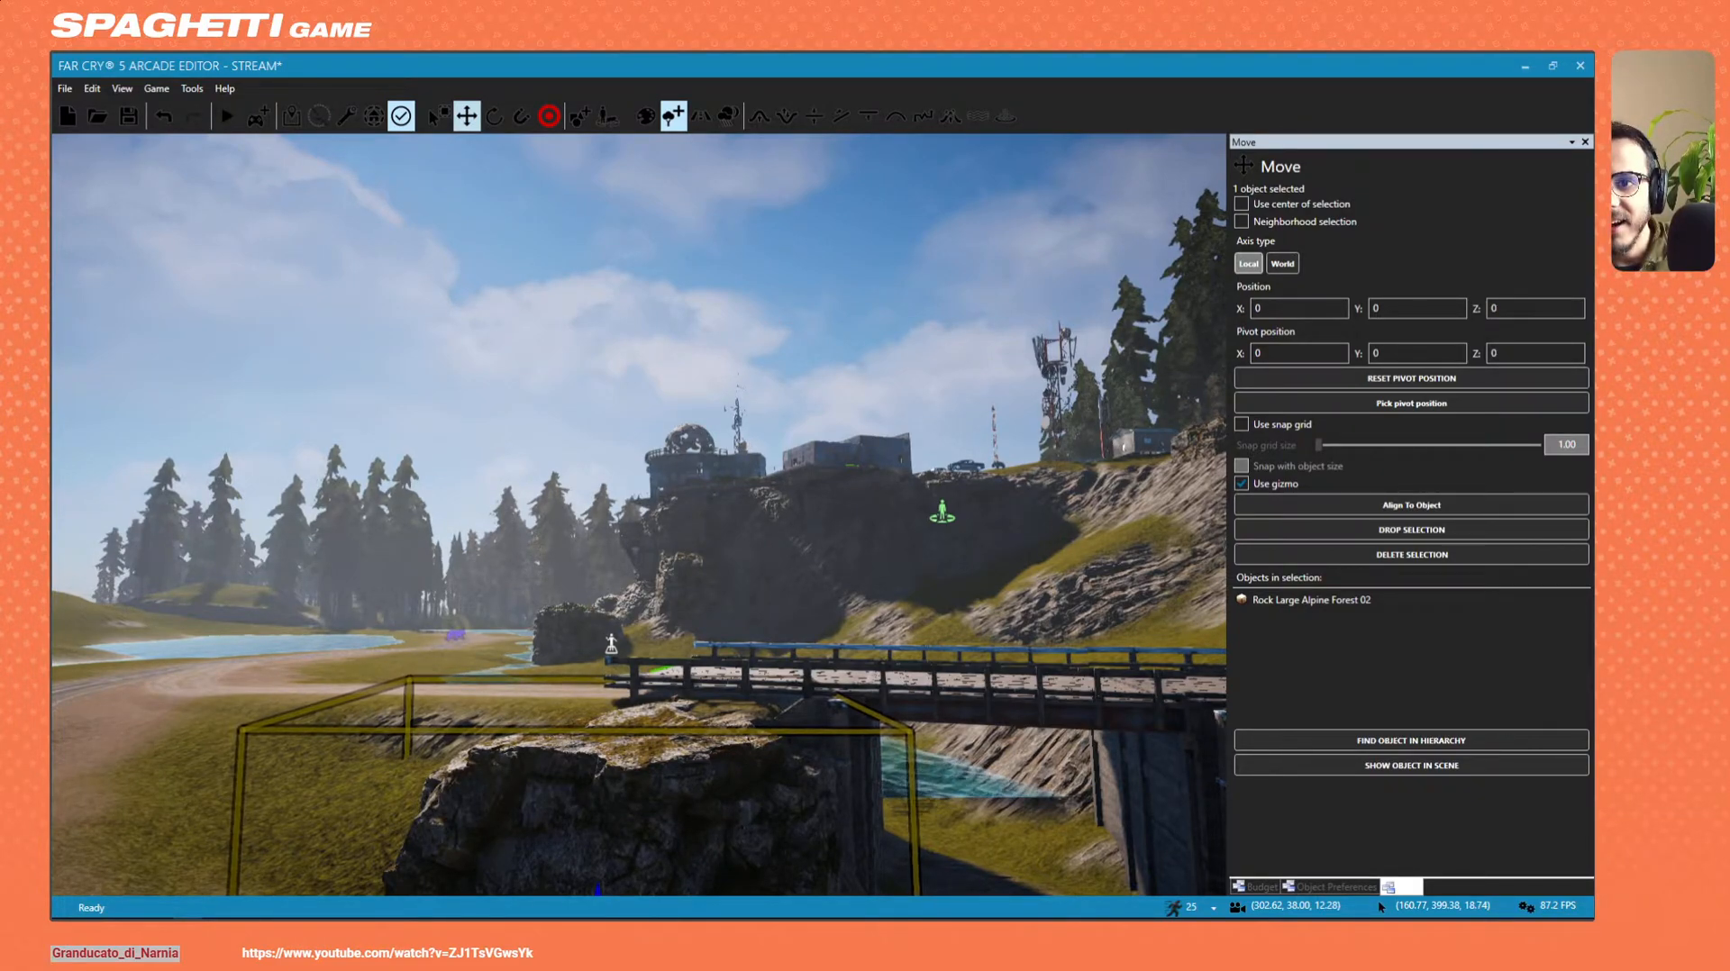
key(alt+Tab)
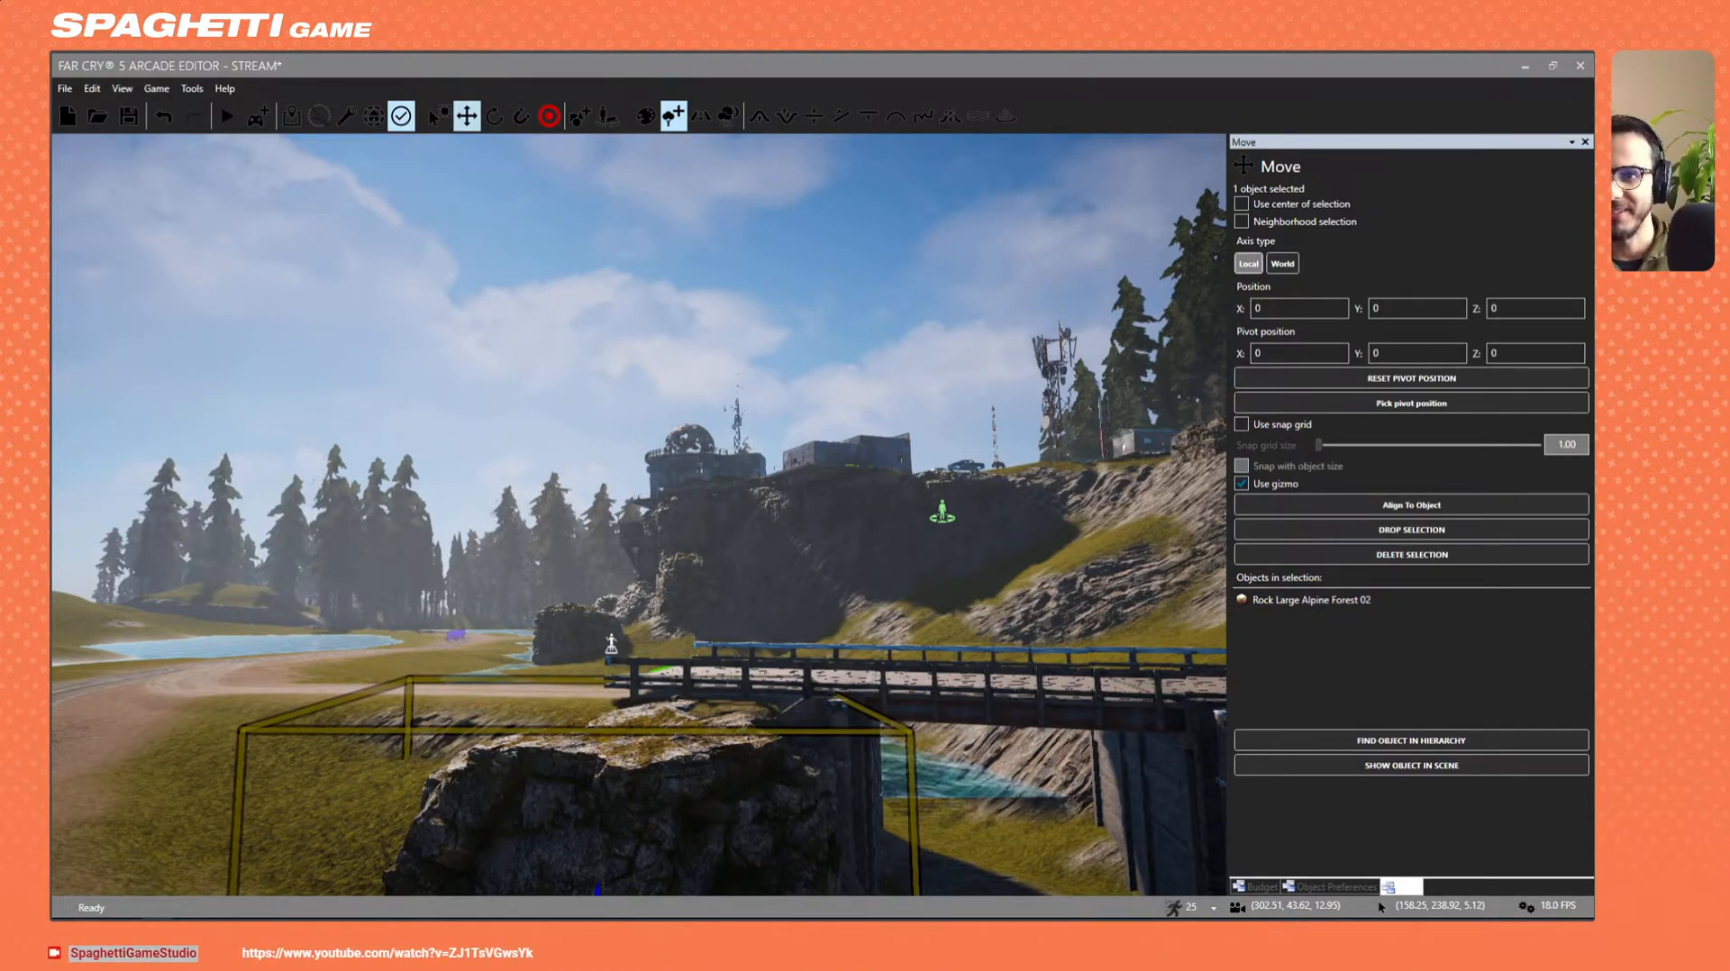
Duplicate the rock to the opposite end of the bridge on the same road-facing side.
key(s)
right_drag(710, 437, 629, 588)
key(s)
key(w)
key(space)
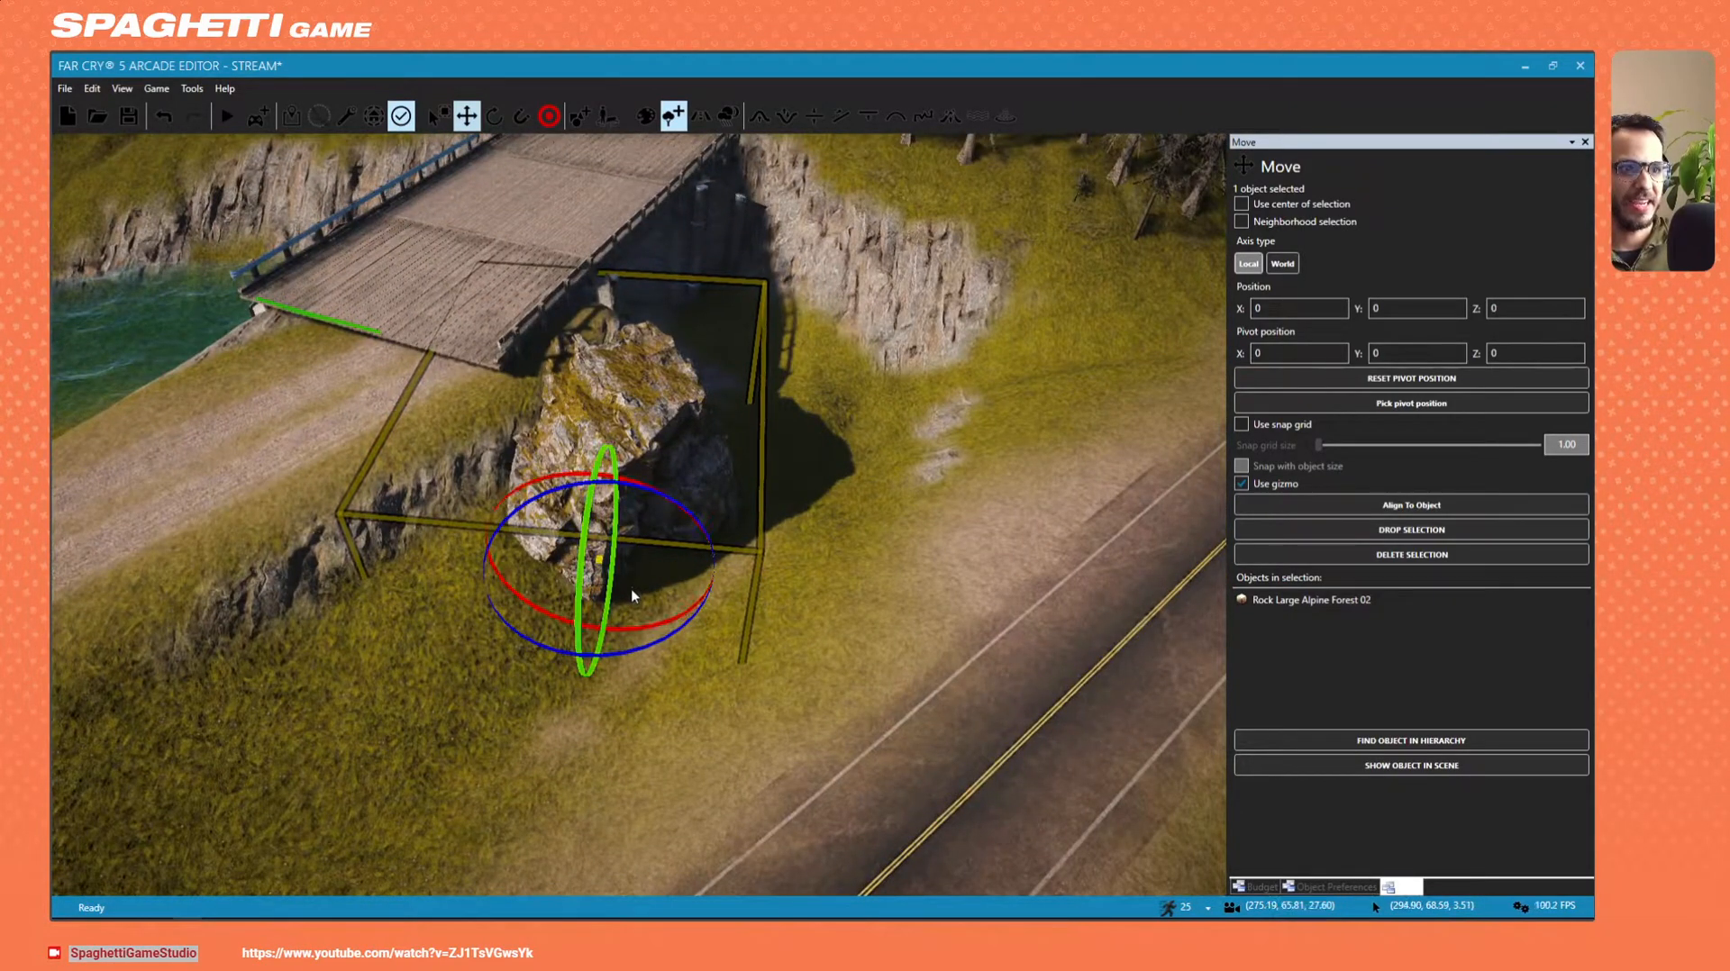
key(space)
mouse_move(629, 590)
shift+mouse_down()
mouse_move(821, 517)
mouse_move(928, 397)
shift+mouse_up()
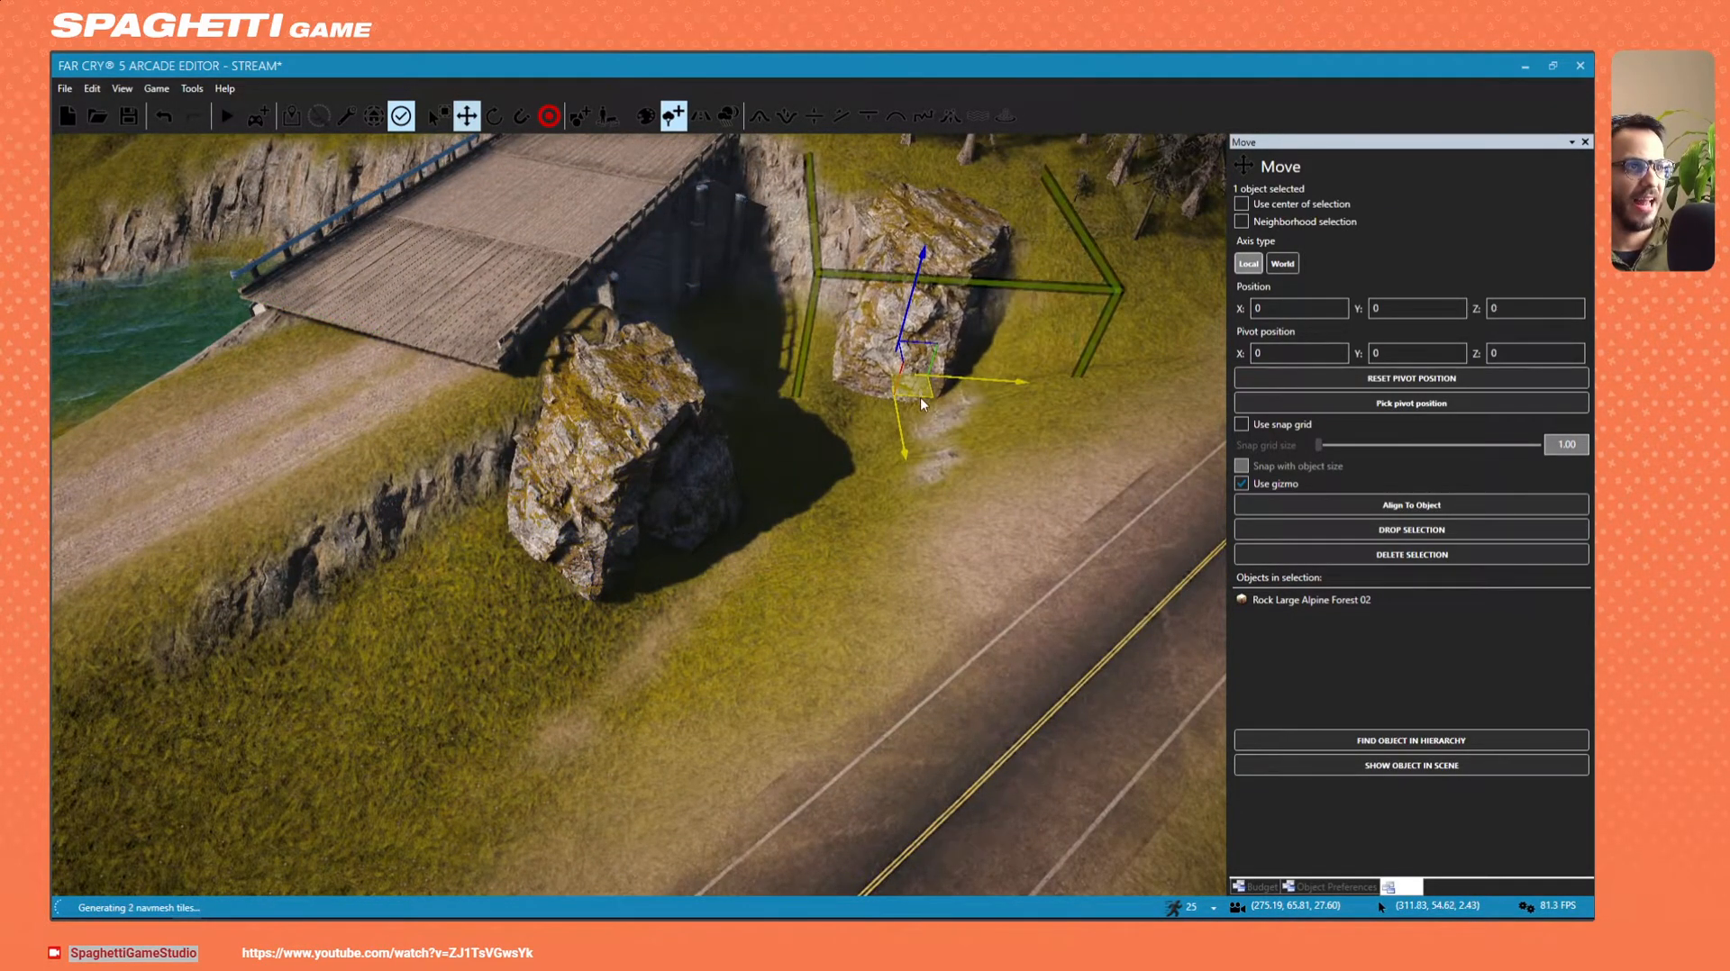
Rotate the second rock to vary its look and move it against the bridge abutment on the forest side.
key(w)
key(d)
mouse_move(928, 397)
right_down()
mouse_move(987, 338)
mouse_move(876, 432)
right_up()
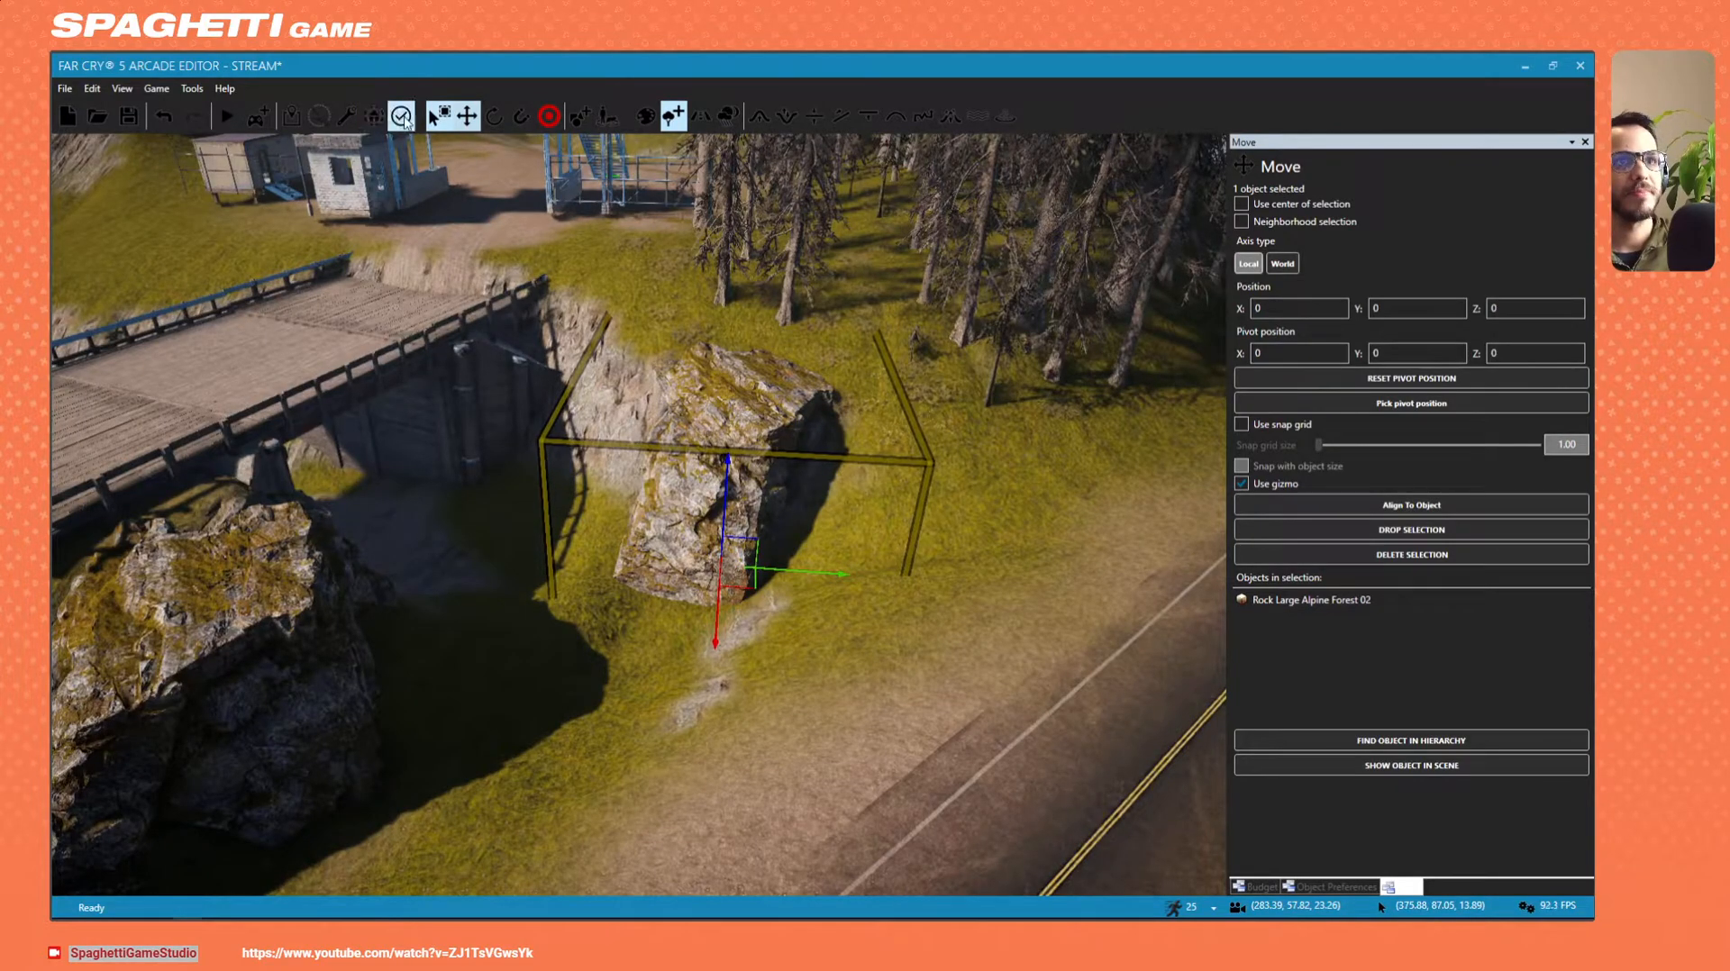
click(494, 115)
drag(729, 641, 946, 645)
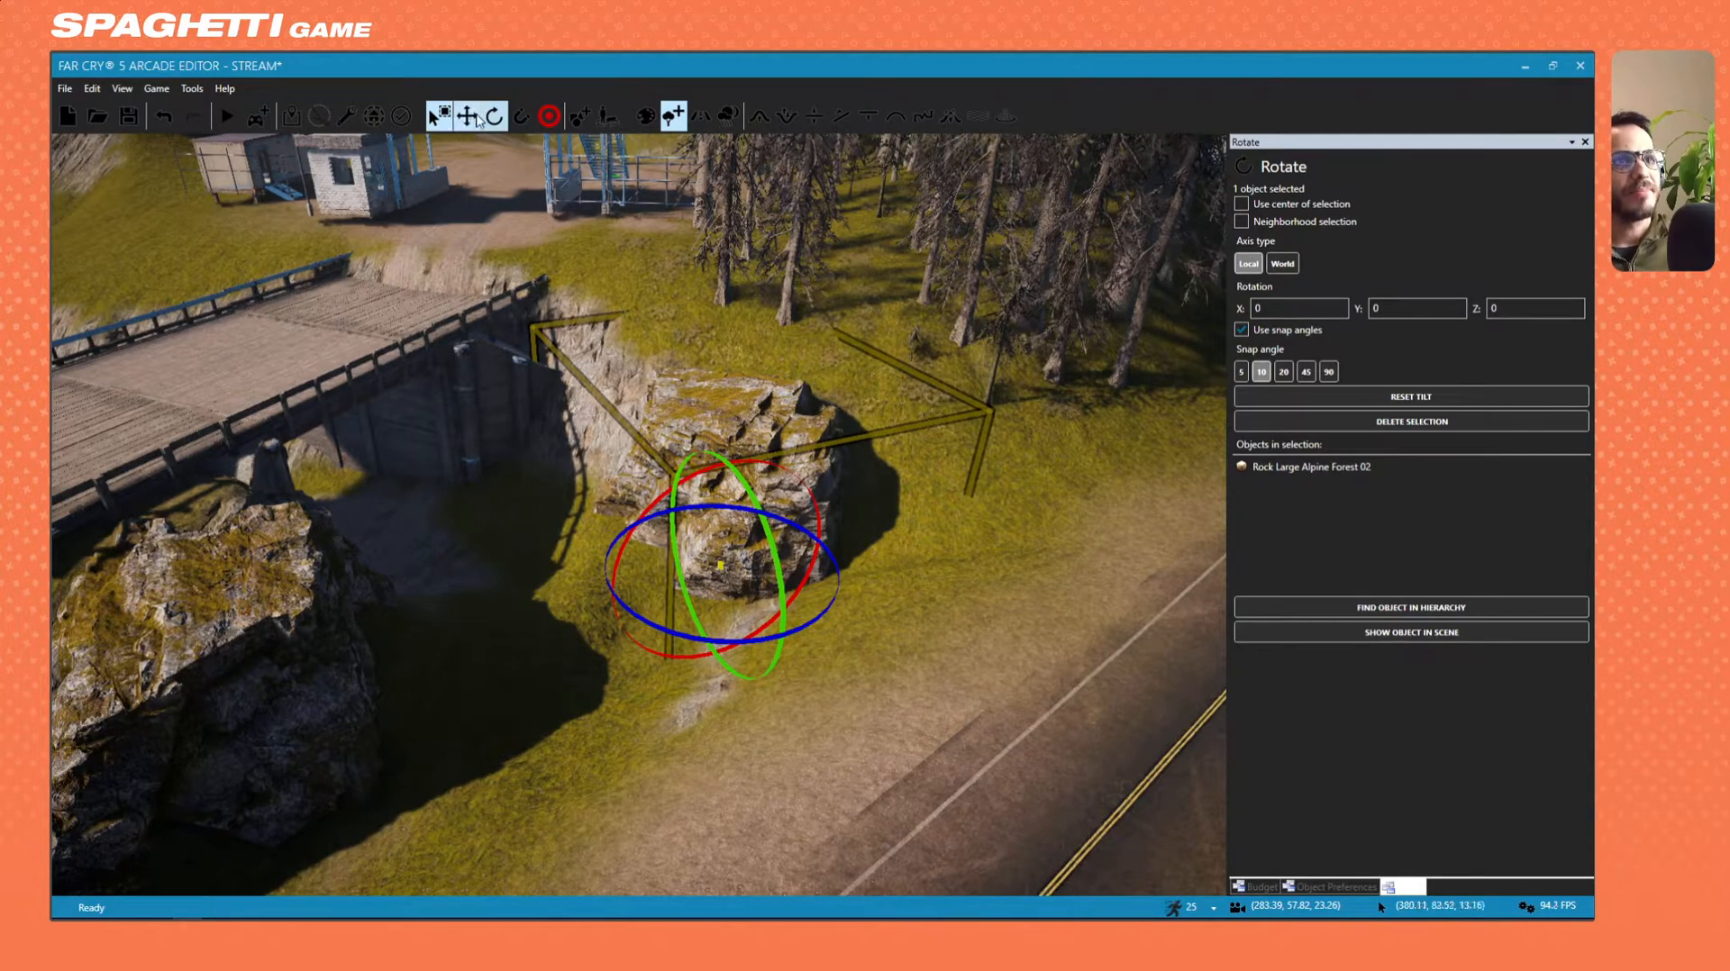
click(468, 116)
drag(692, 580, 582, 504)
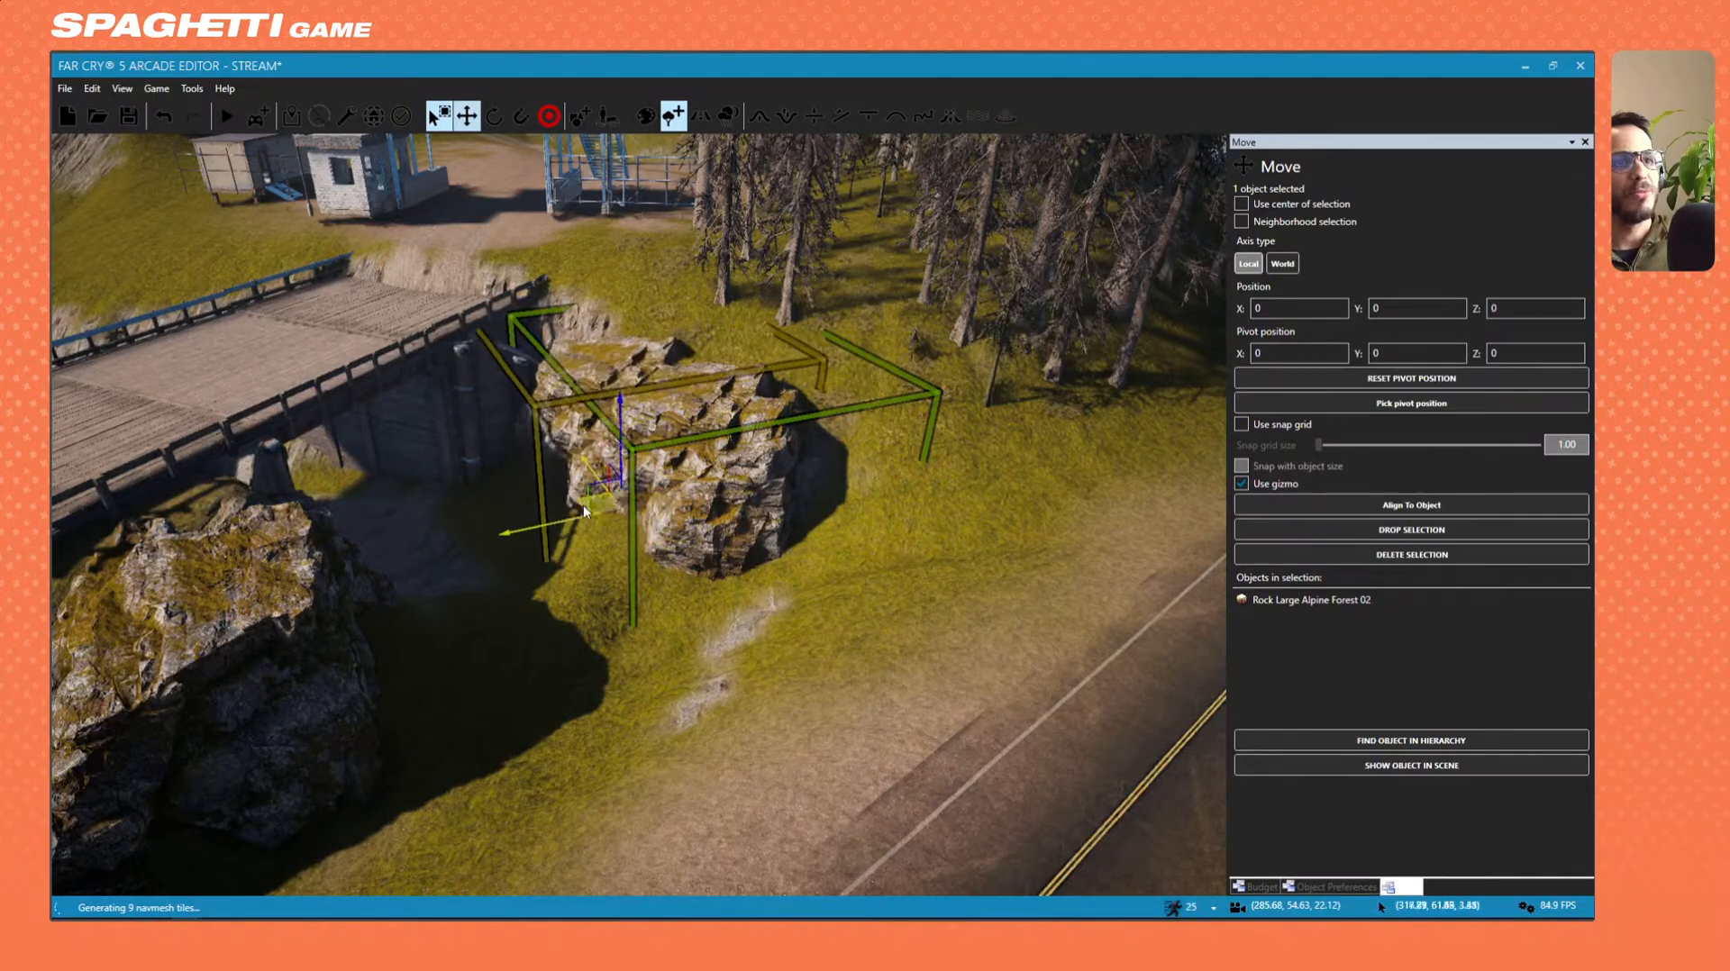
Duplicate the forest-side rock across the bridge onto the riverbank beside the same abutment.
right_drag(582, 505, 880, 405)
key(w)
key(s)
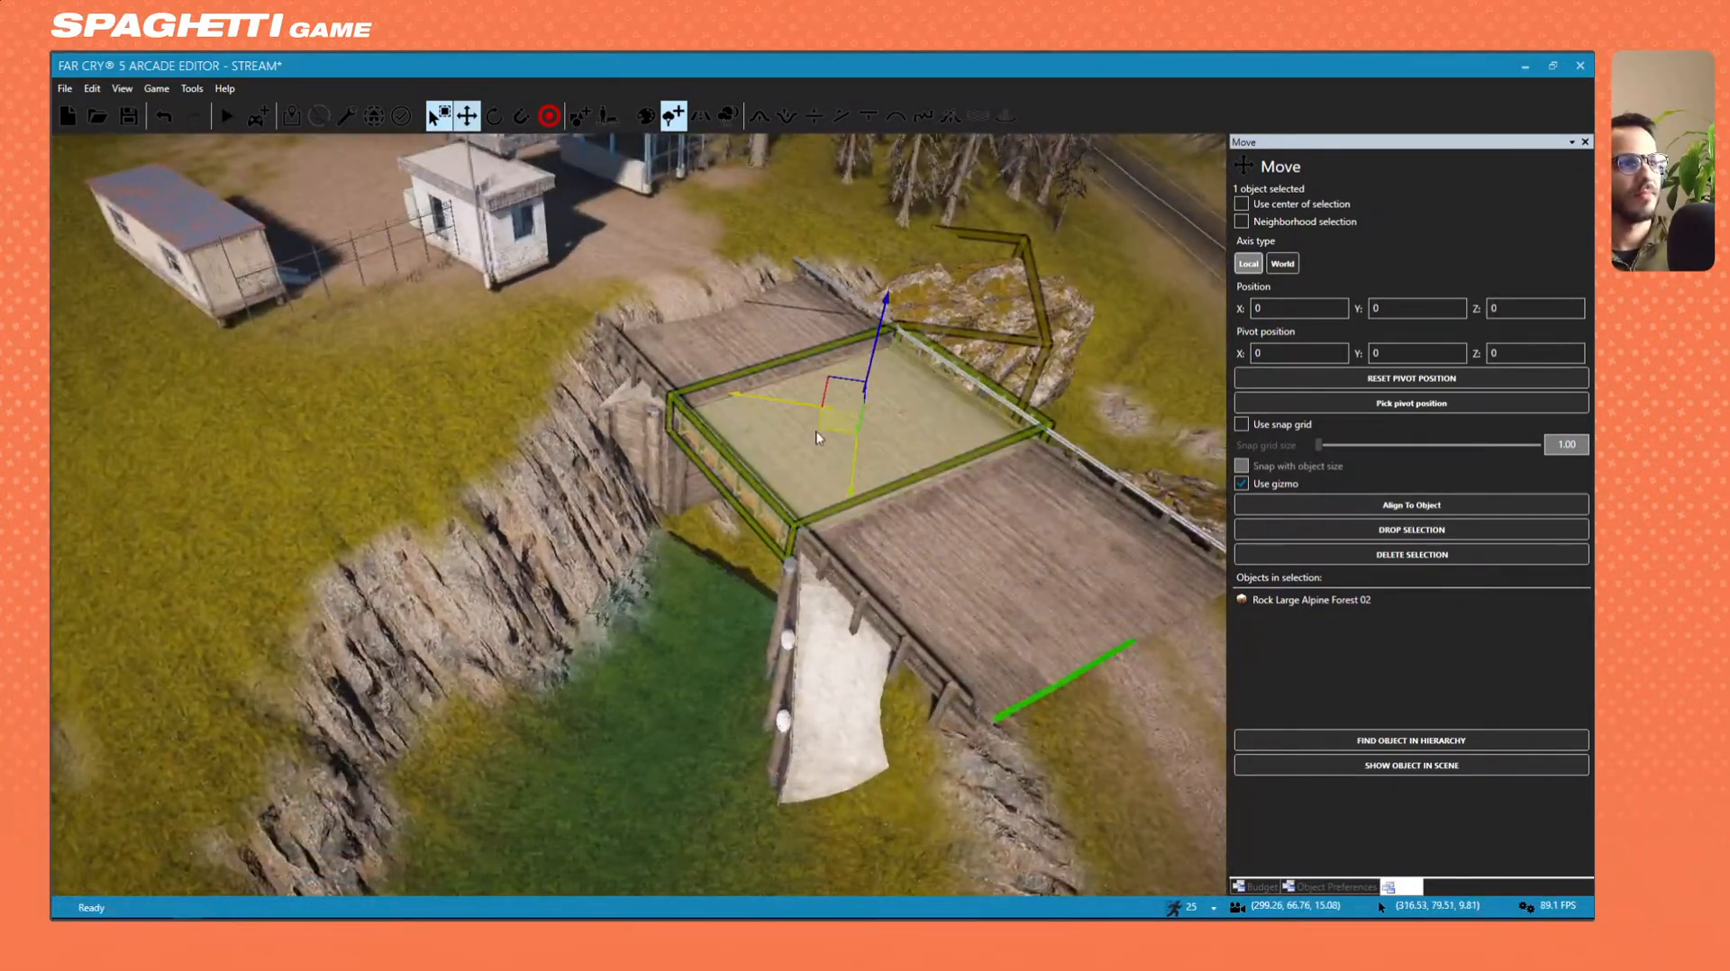
drag(816, 437, 498, 527)
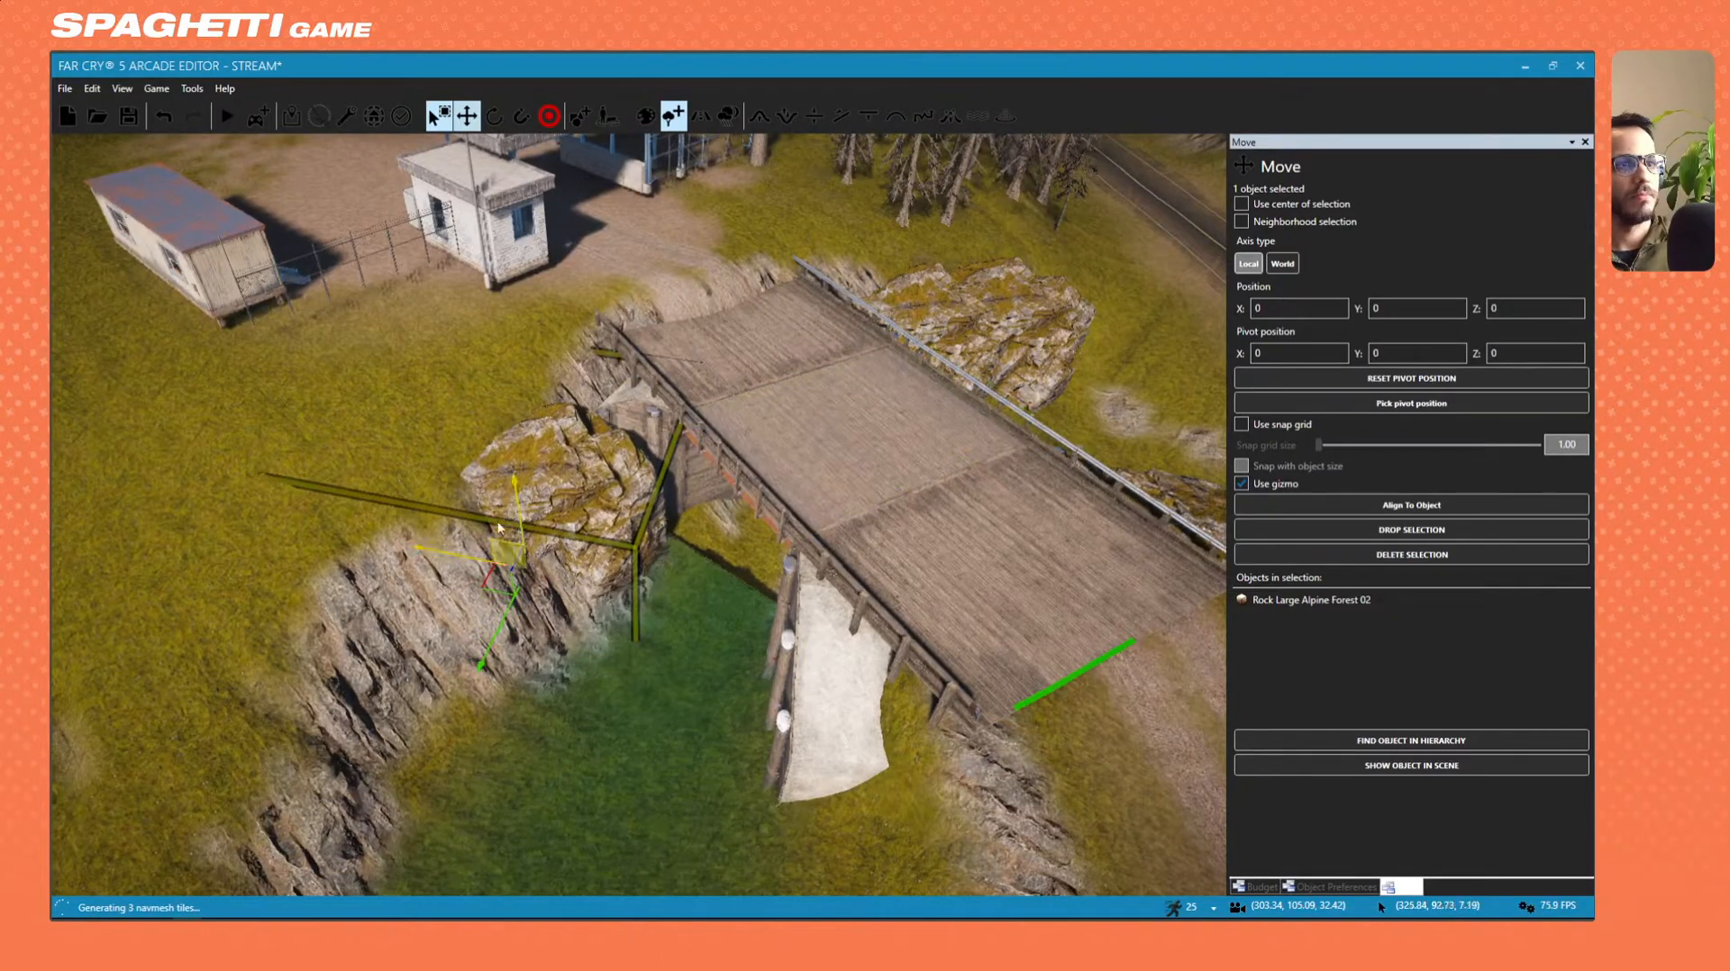
Duplicate the riverbank rock across the water to the bank at the other end of the bridge.
key(w)
right_drag(499, 528, 352, 487)
key(s)
key(w)
key(w)
key(s)
drag(305, 638, 566, 678)
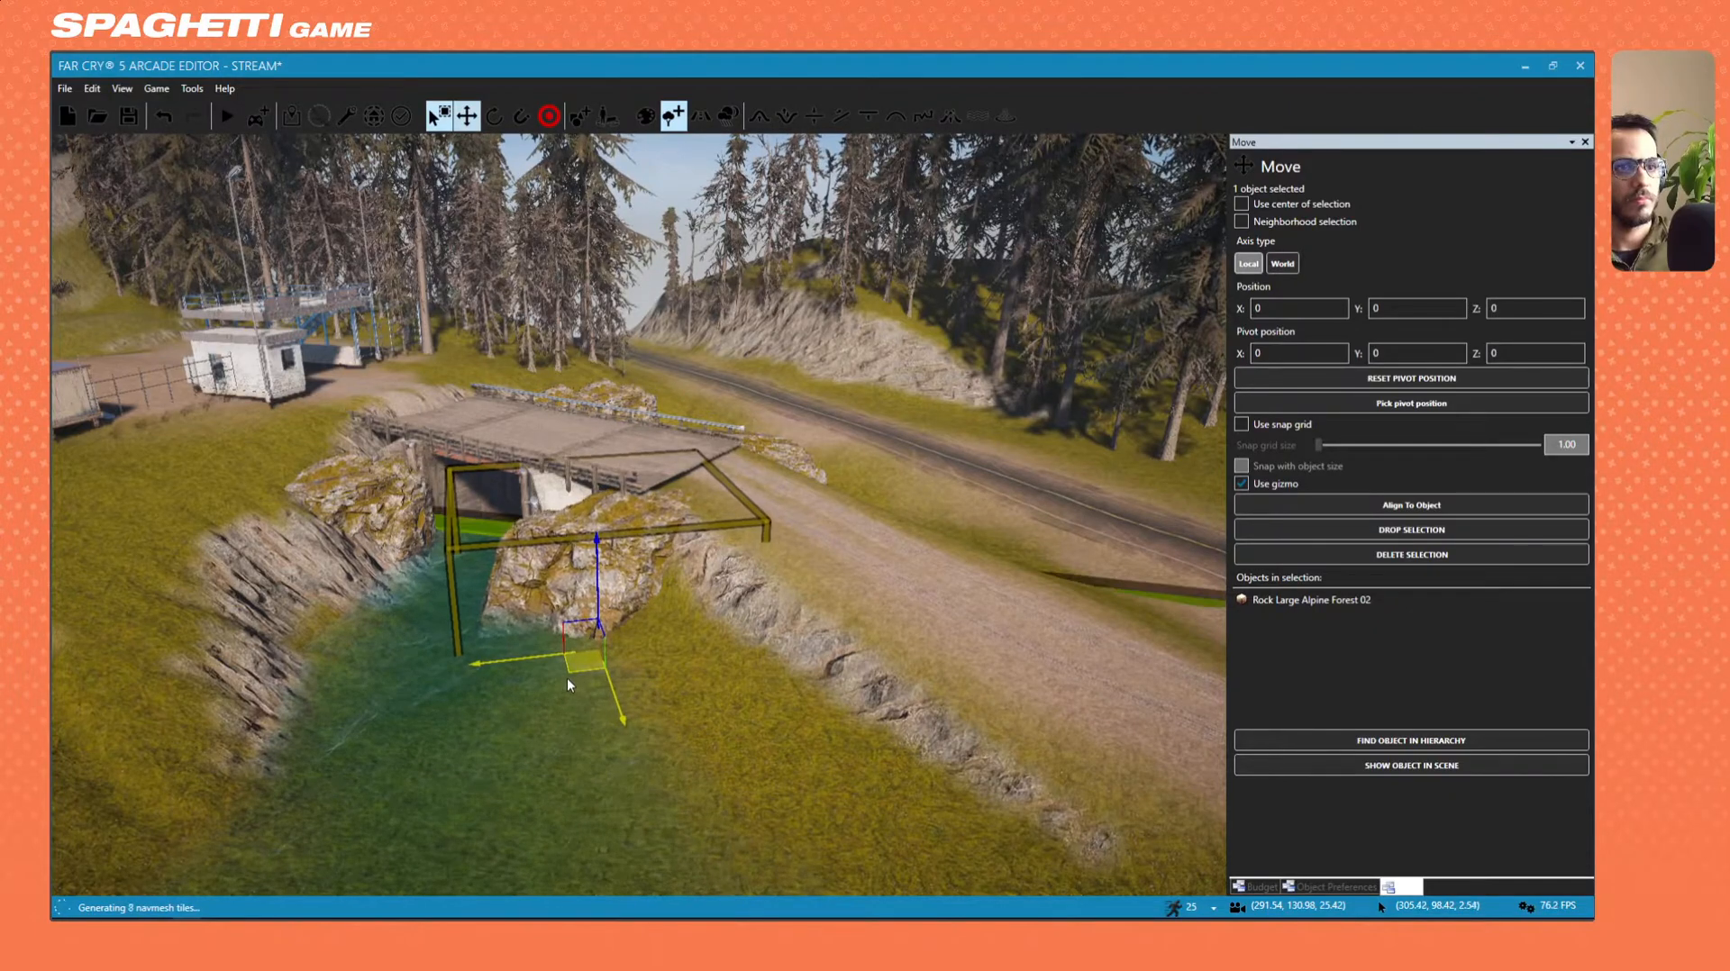
Rotate the rock at the road end of the bridge and move it out of the water onto the bank beside the abutment.
click(494, 115)
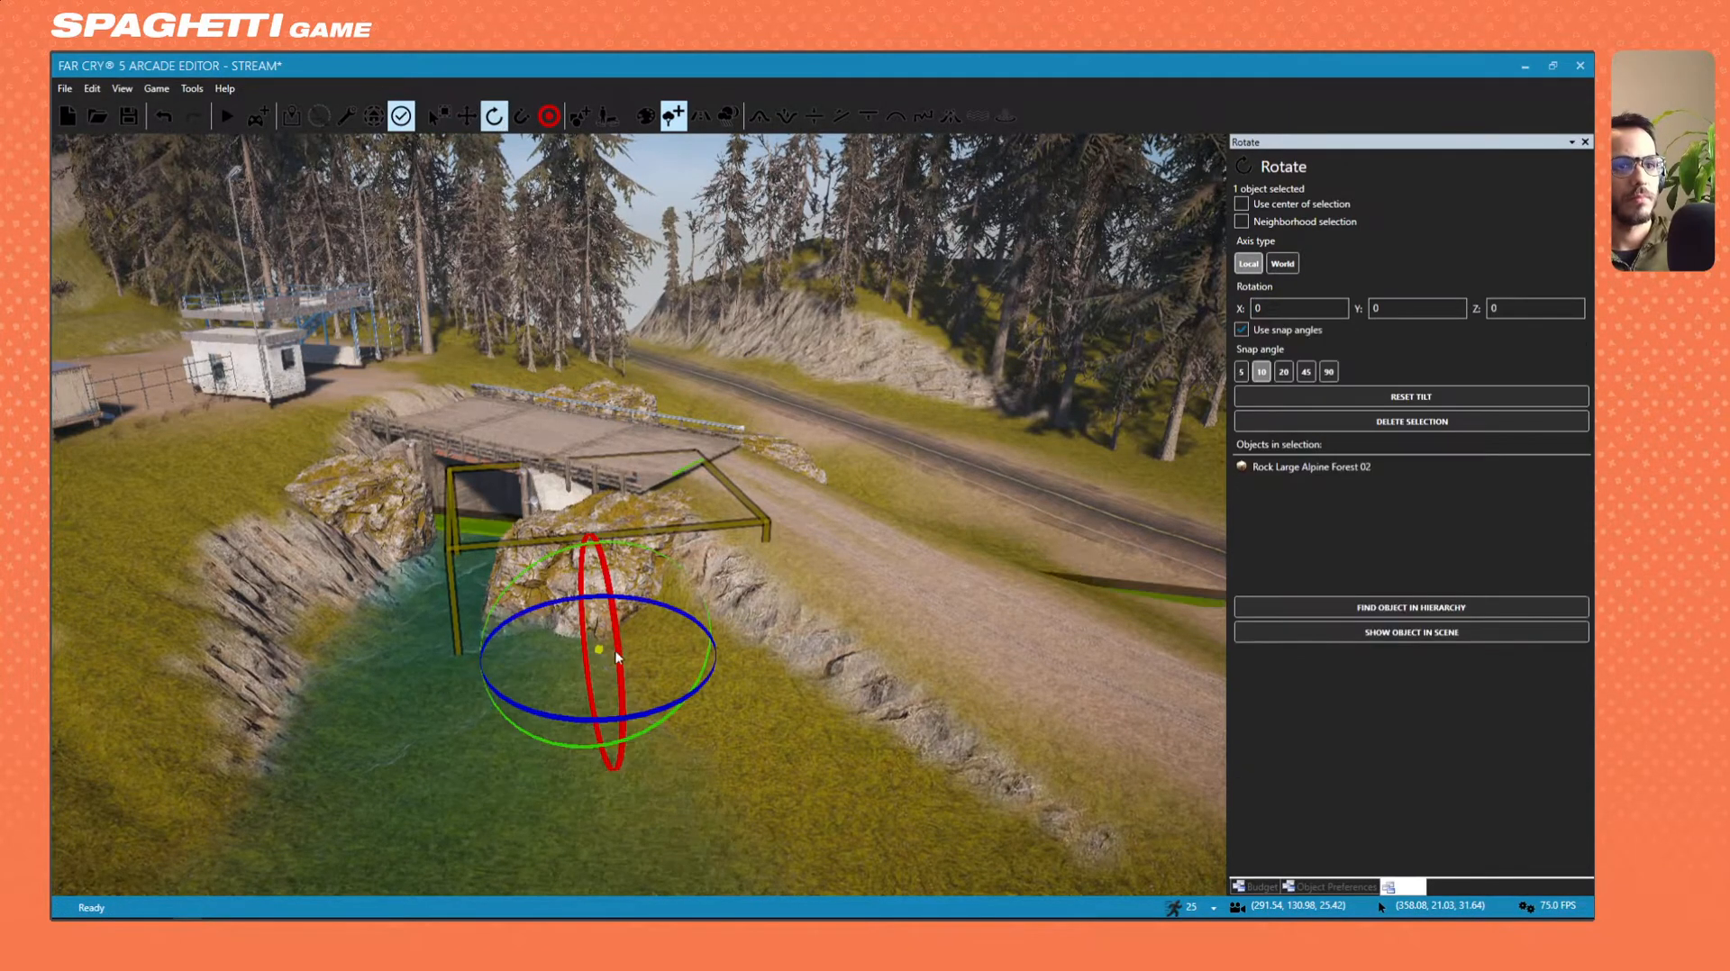
click(554, 713)
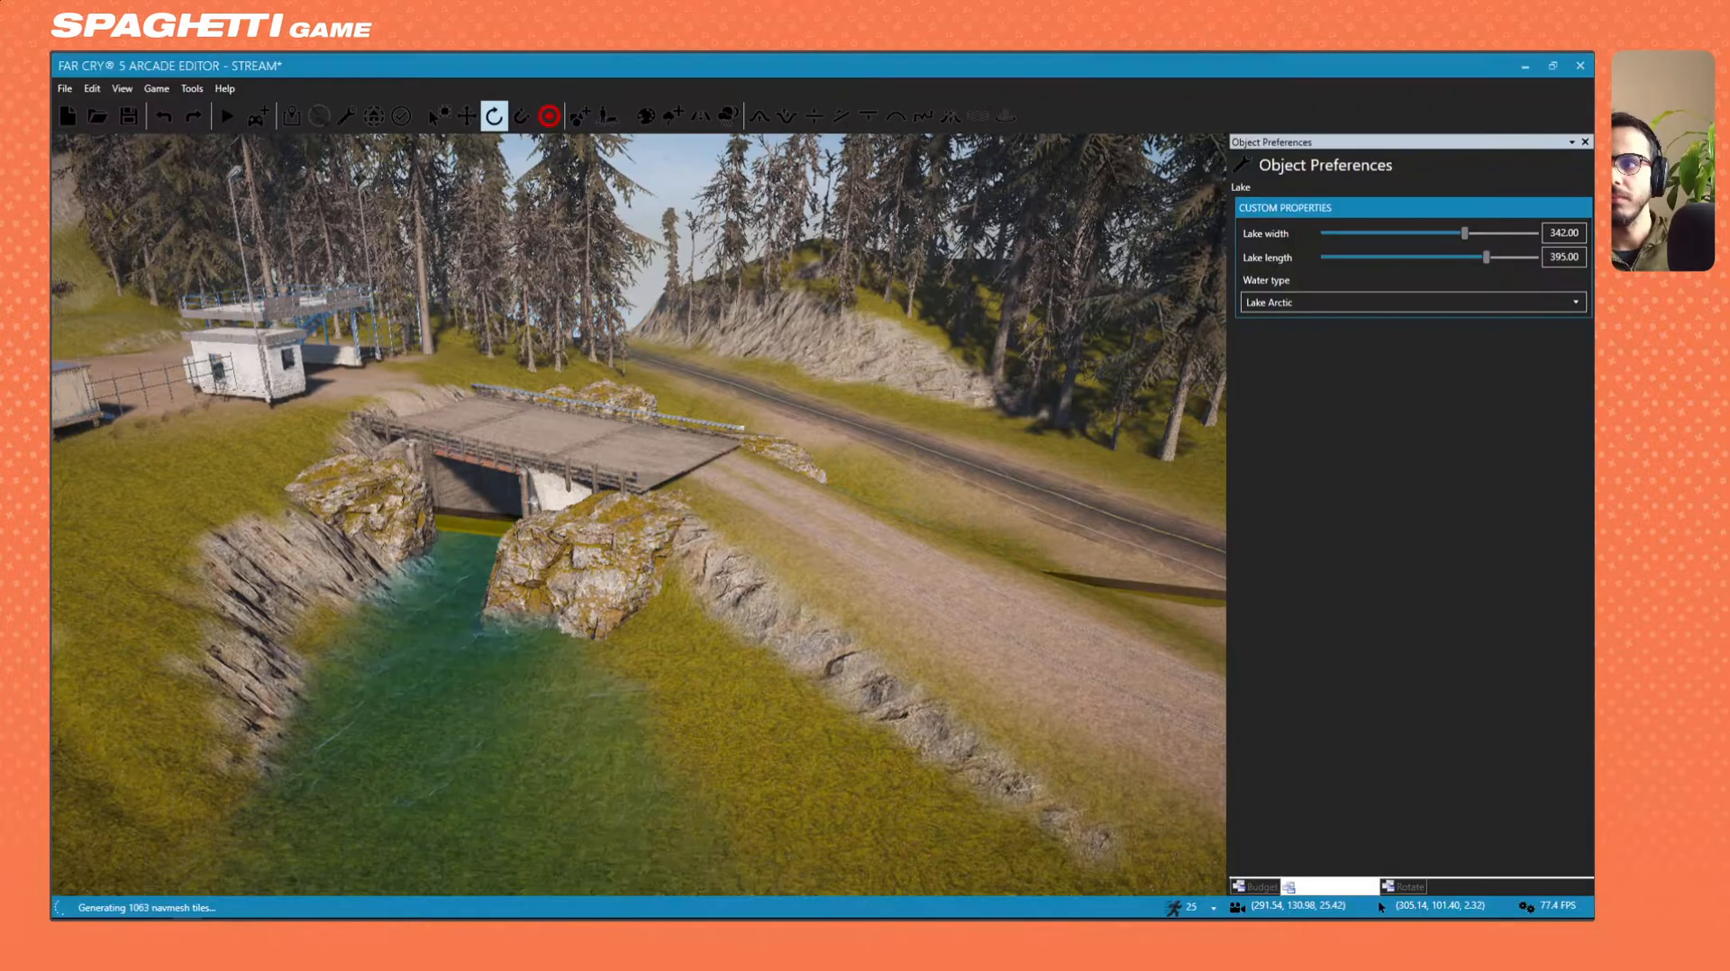
key(s)
right_drag(355, 624, 599, 577)
key(s)
key(w)
click(599, 576)
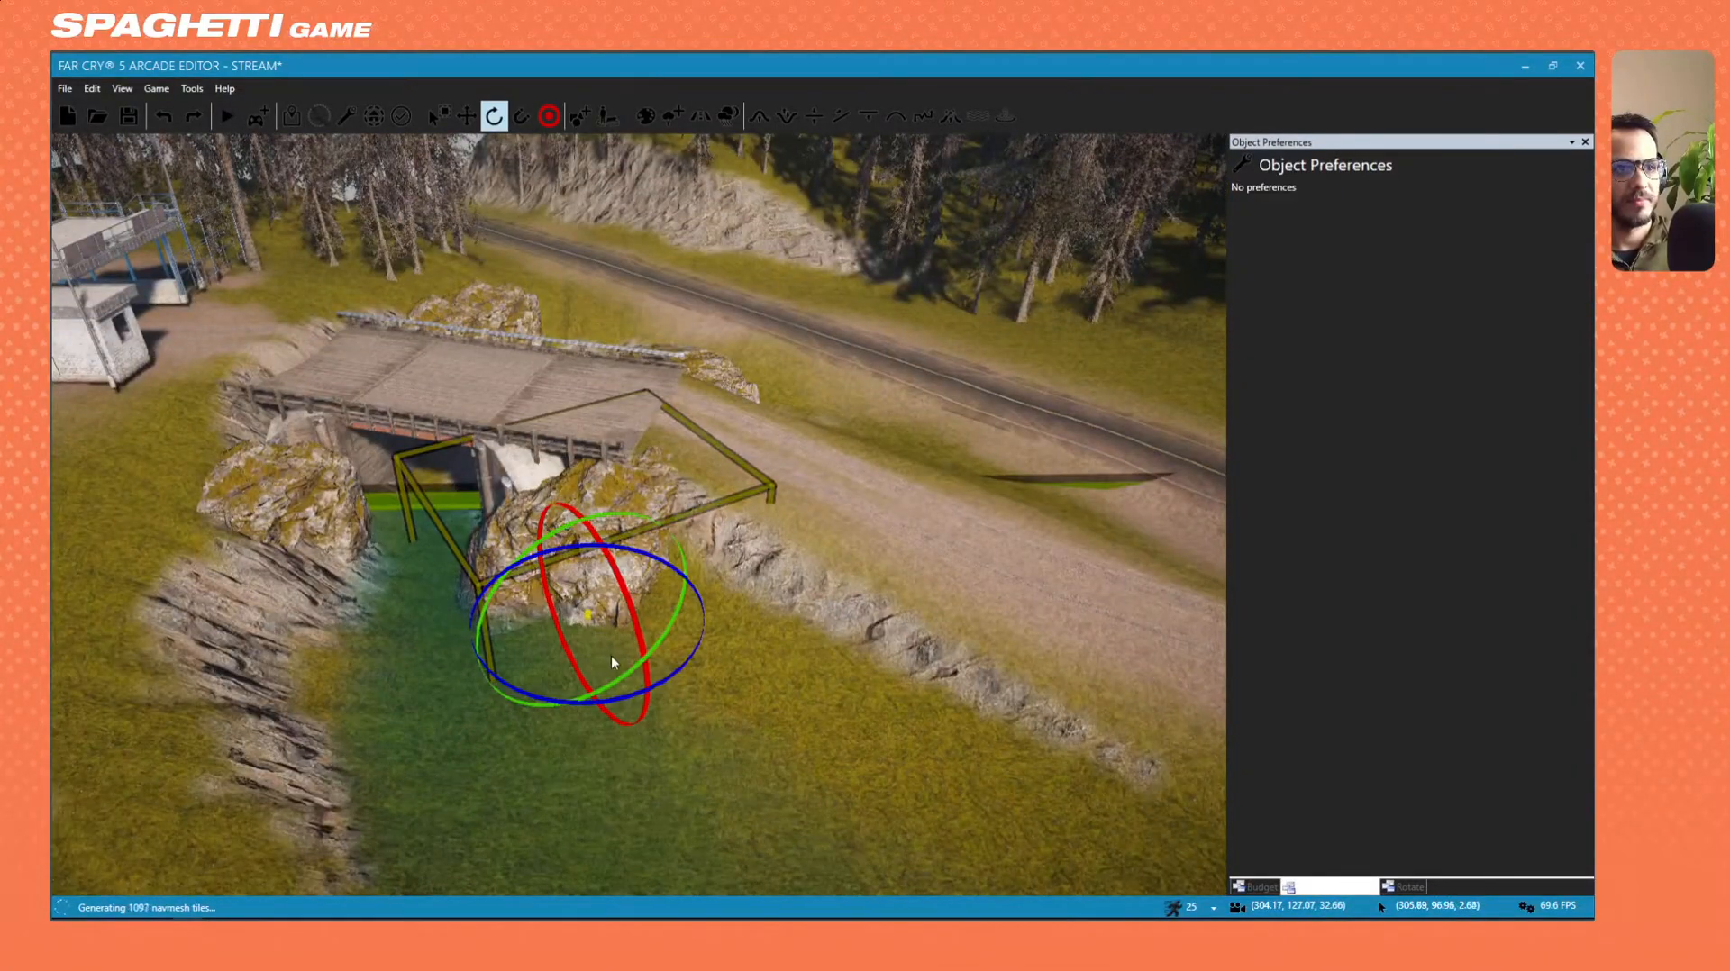
click(468, 118)
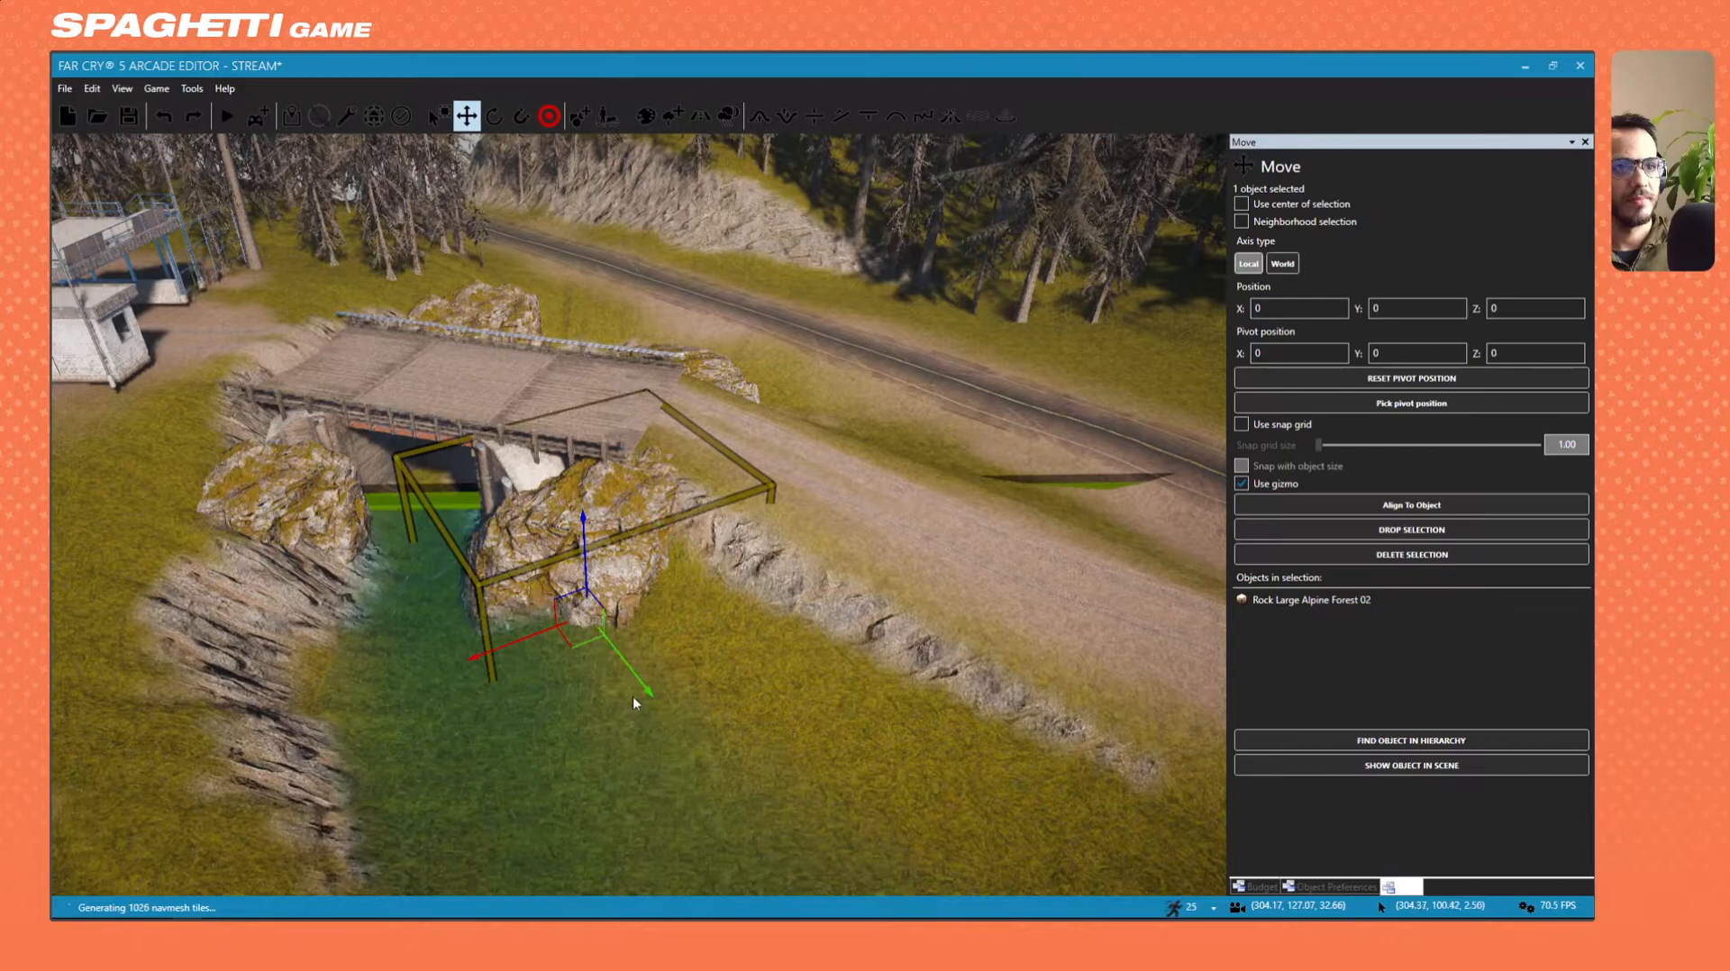
drag(582, 642, 650, 630)
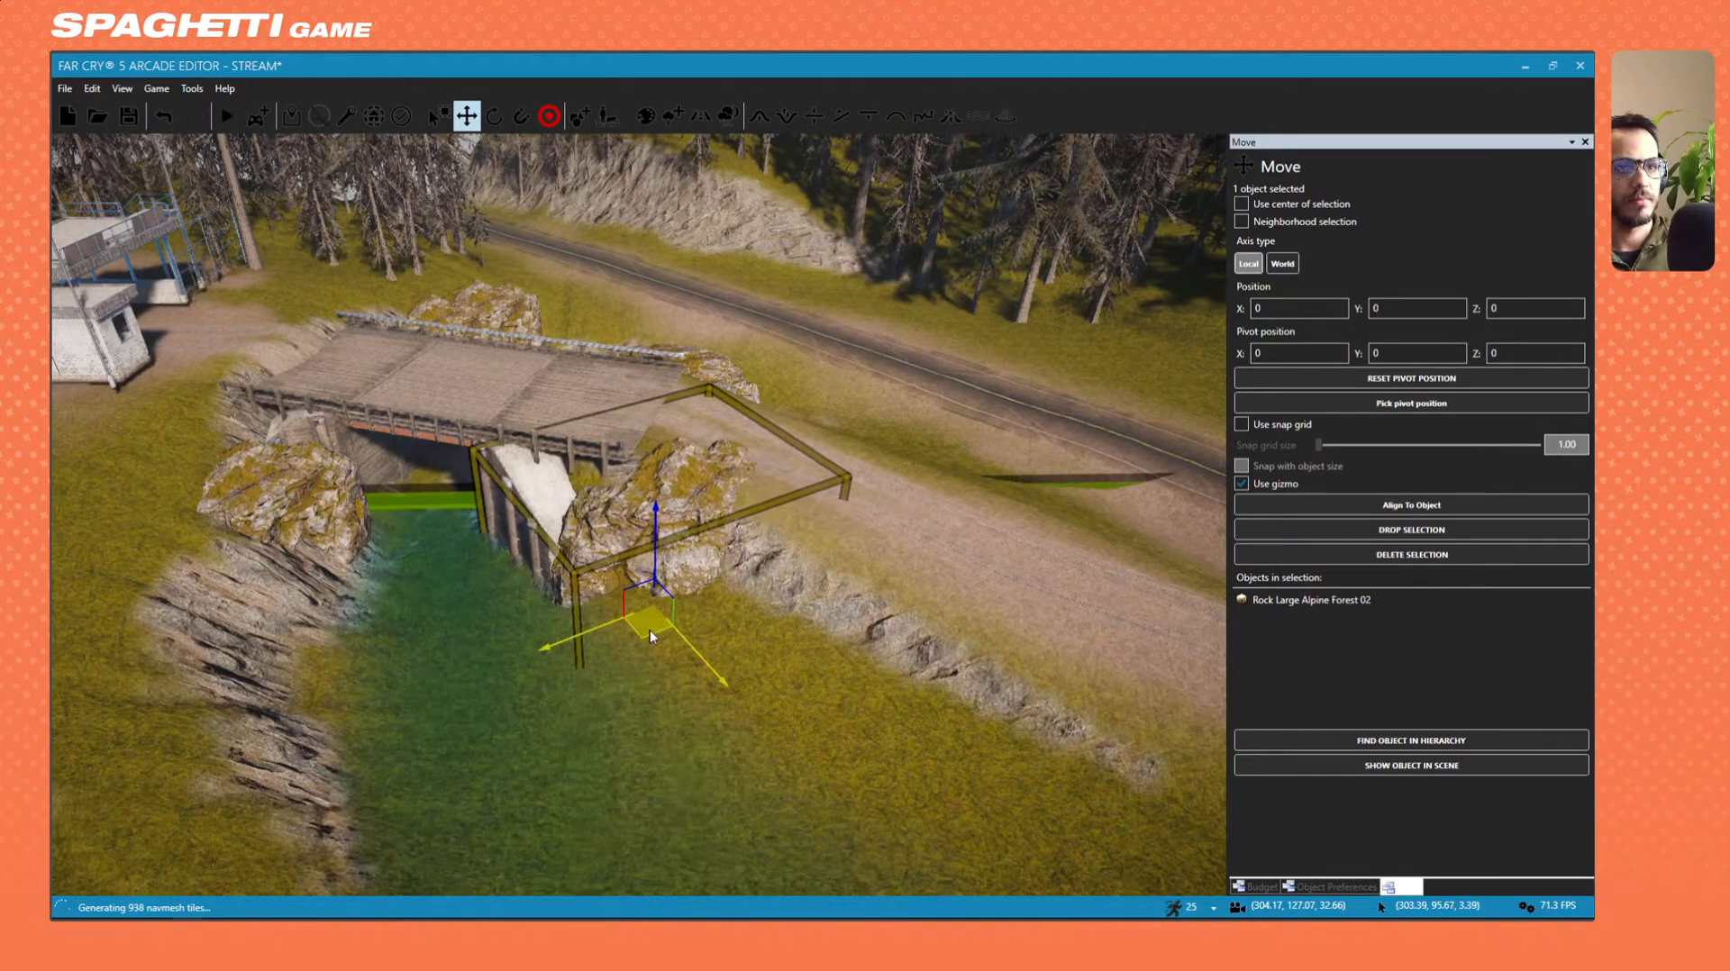
Duplicate the abutment rock along the riverbank, placing the copy just beyond it away from the bridge.
click(461, 605)
right_drag(598, 658, 1211, 496)
right_drag(540, 477, 696, 636)
click(696, 636)
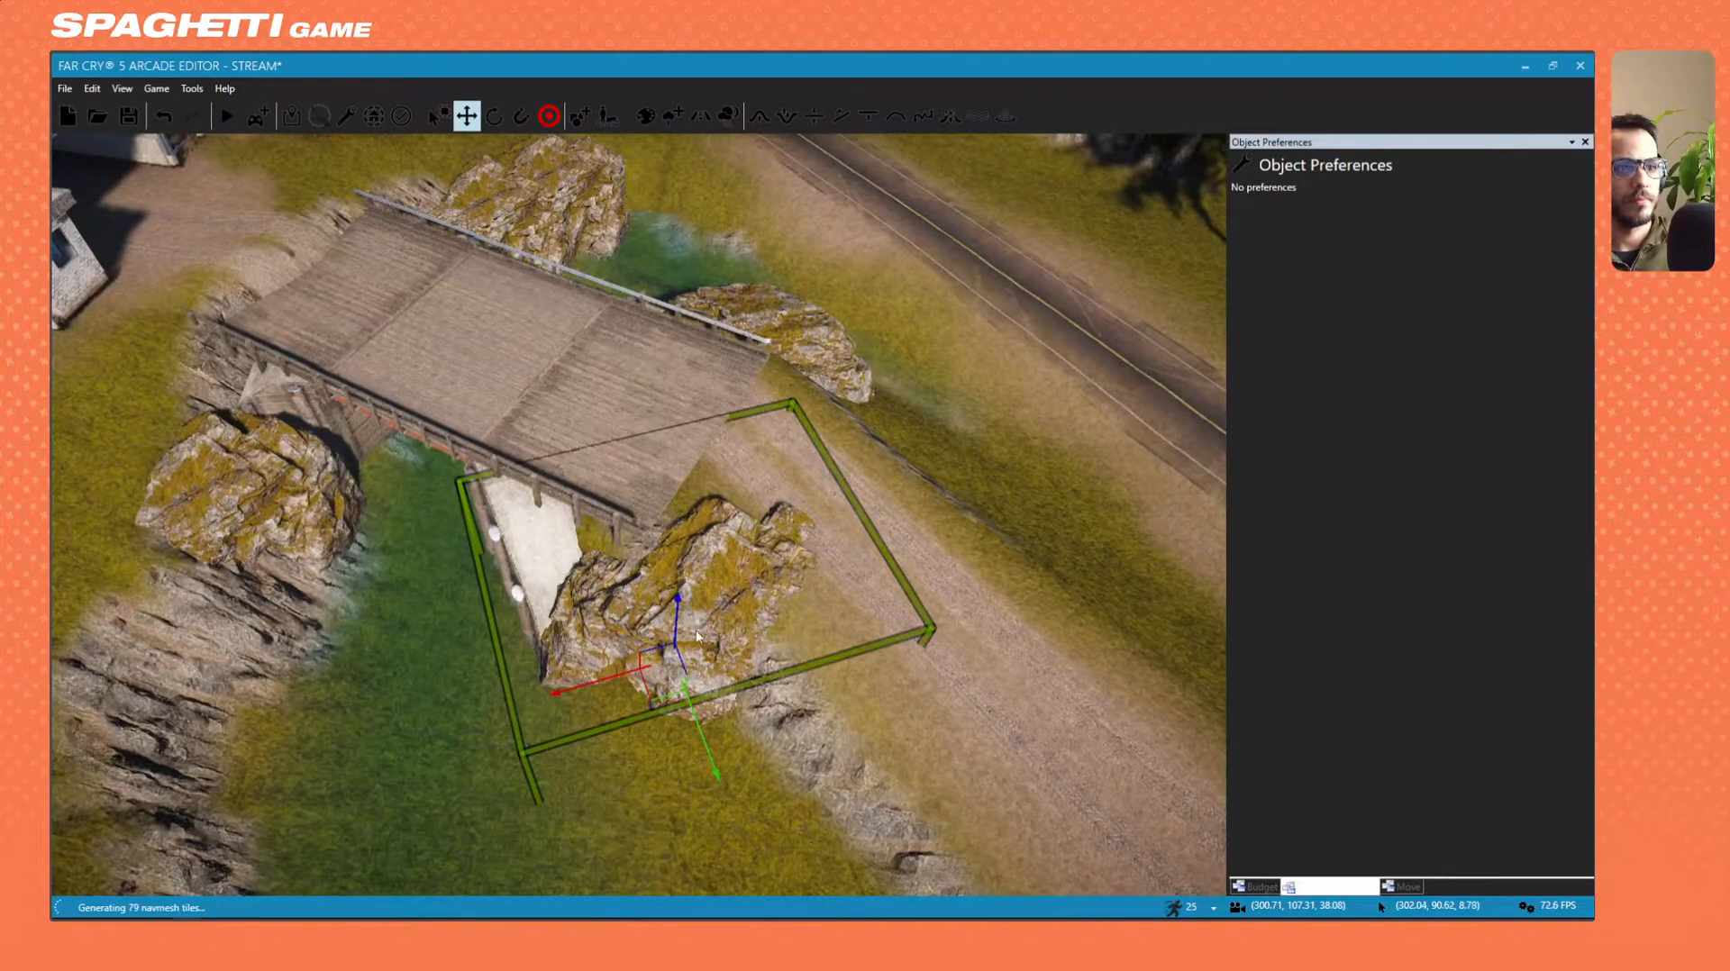
shift+drag(662, 704, 721, 833)
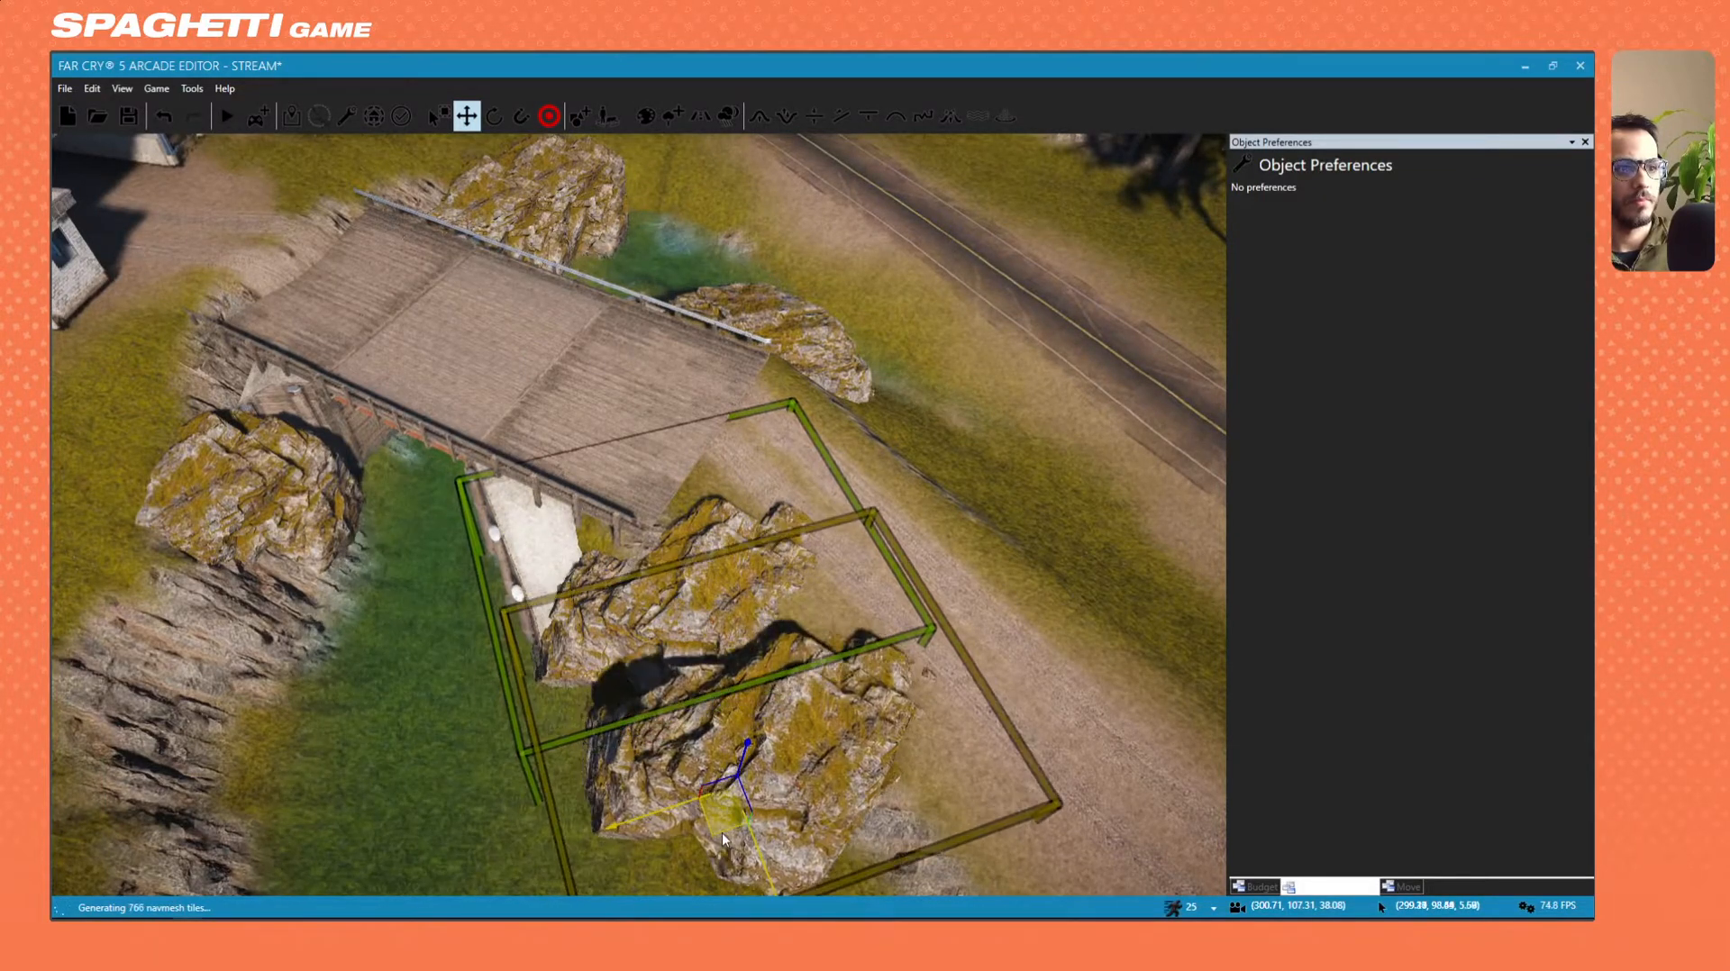
right_drag(722, 832, 433, 617)
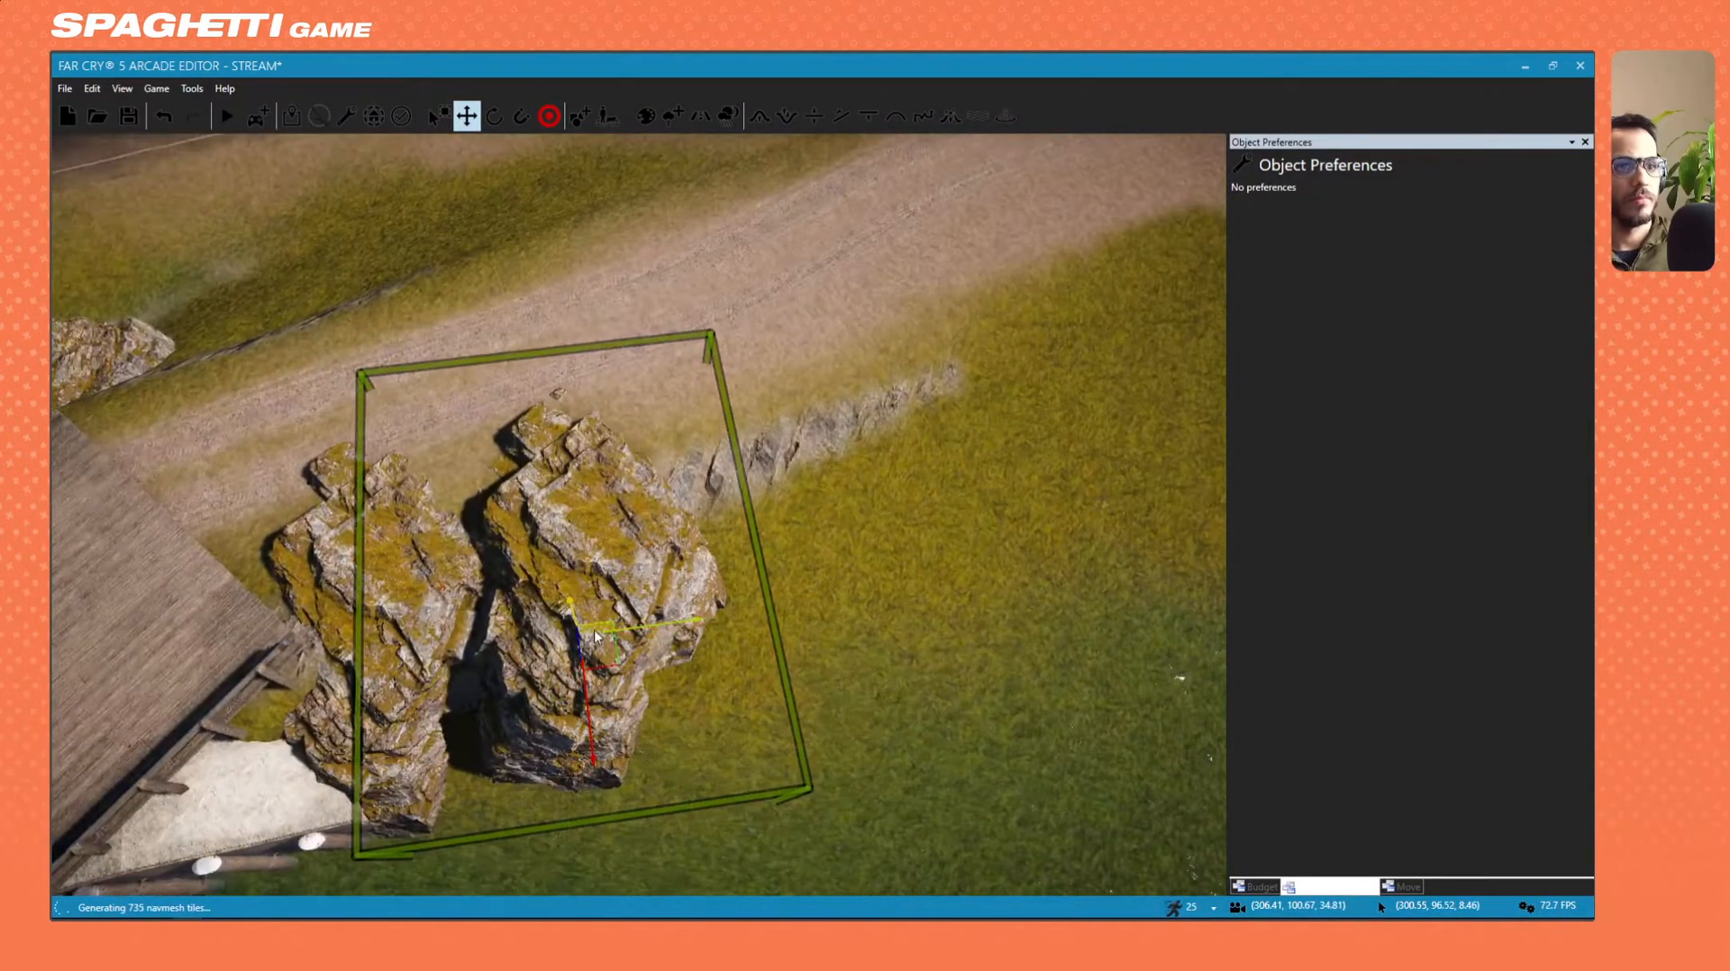
drag(658, 657, 649, 632)
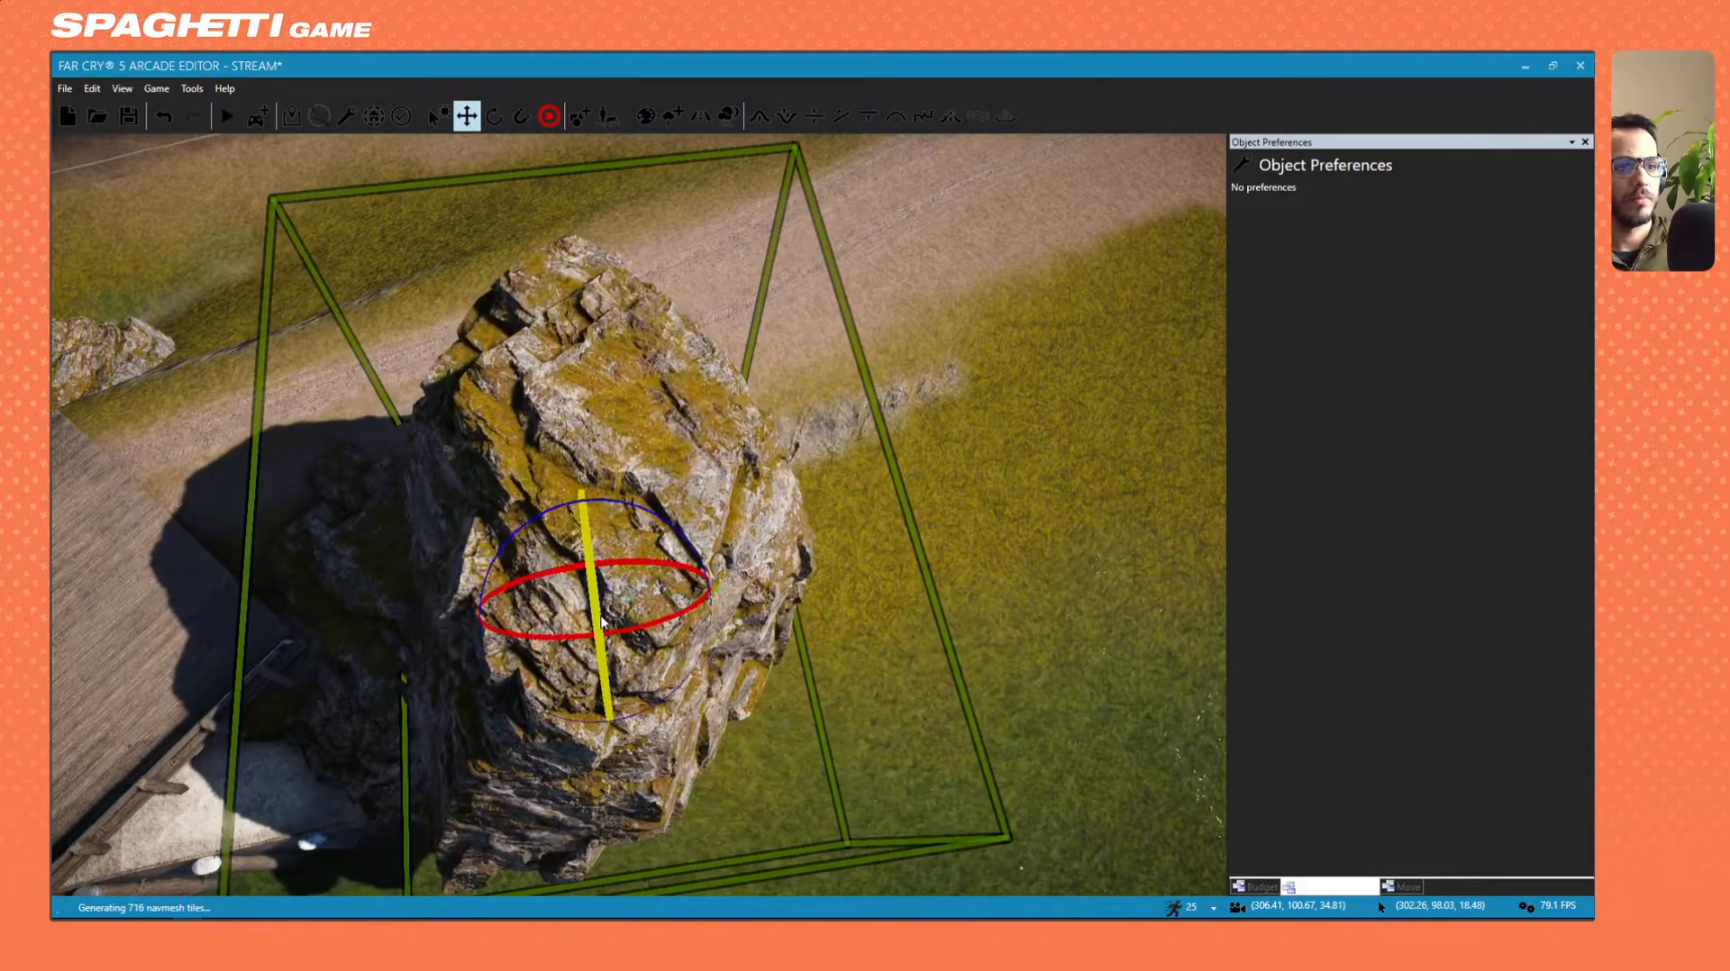
key(ctrl+z)
click(635, 629)
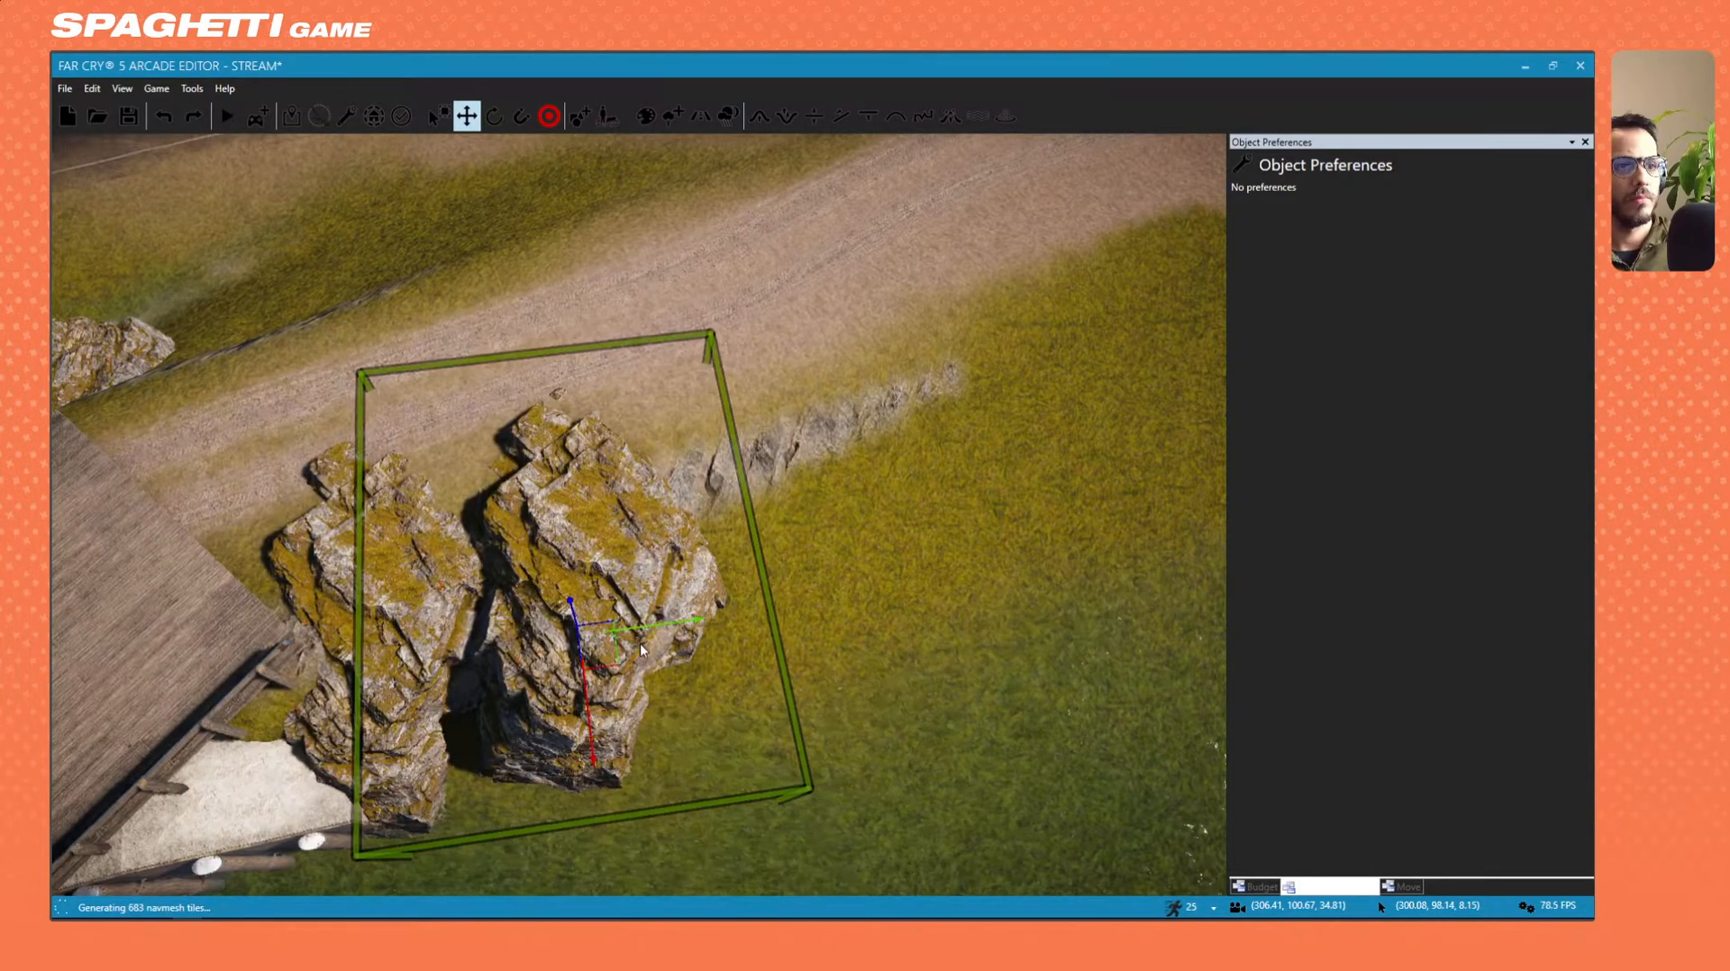
Rotate the duplicated rock for a different look and tuck it into the bank between the abutment rock and the dirt road.
key(d)
right_drag(641, 645, 656, 585)
key(w)
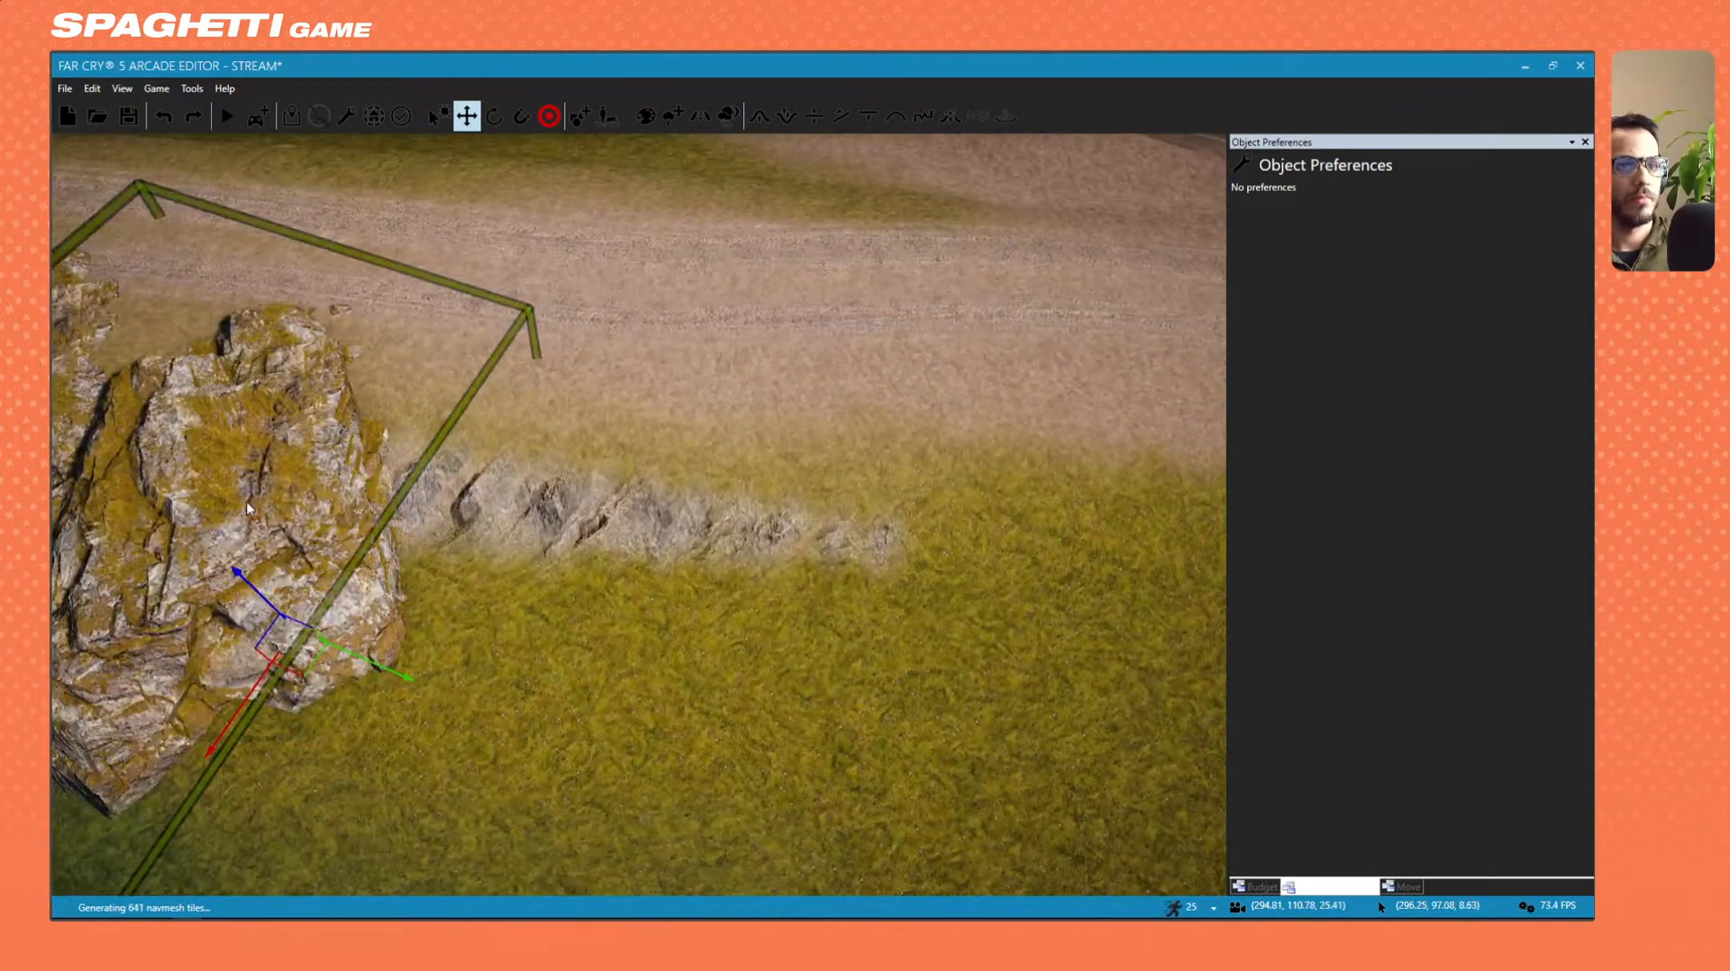
drag(302, 629, 361, 649)
click(782, 701)
right_drag(782, 701, 599, 602)
key(s)
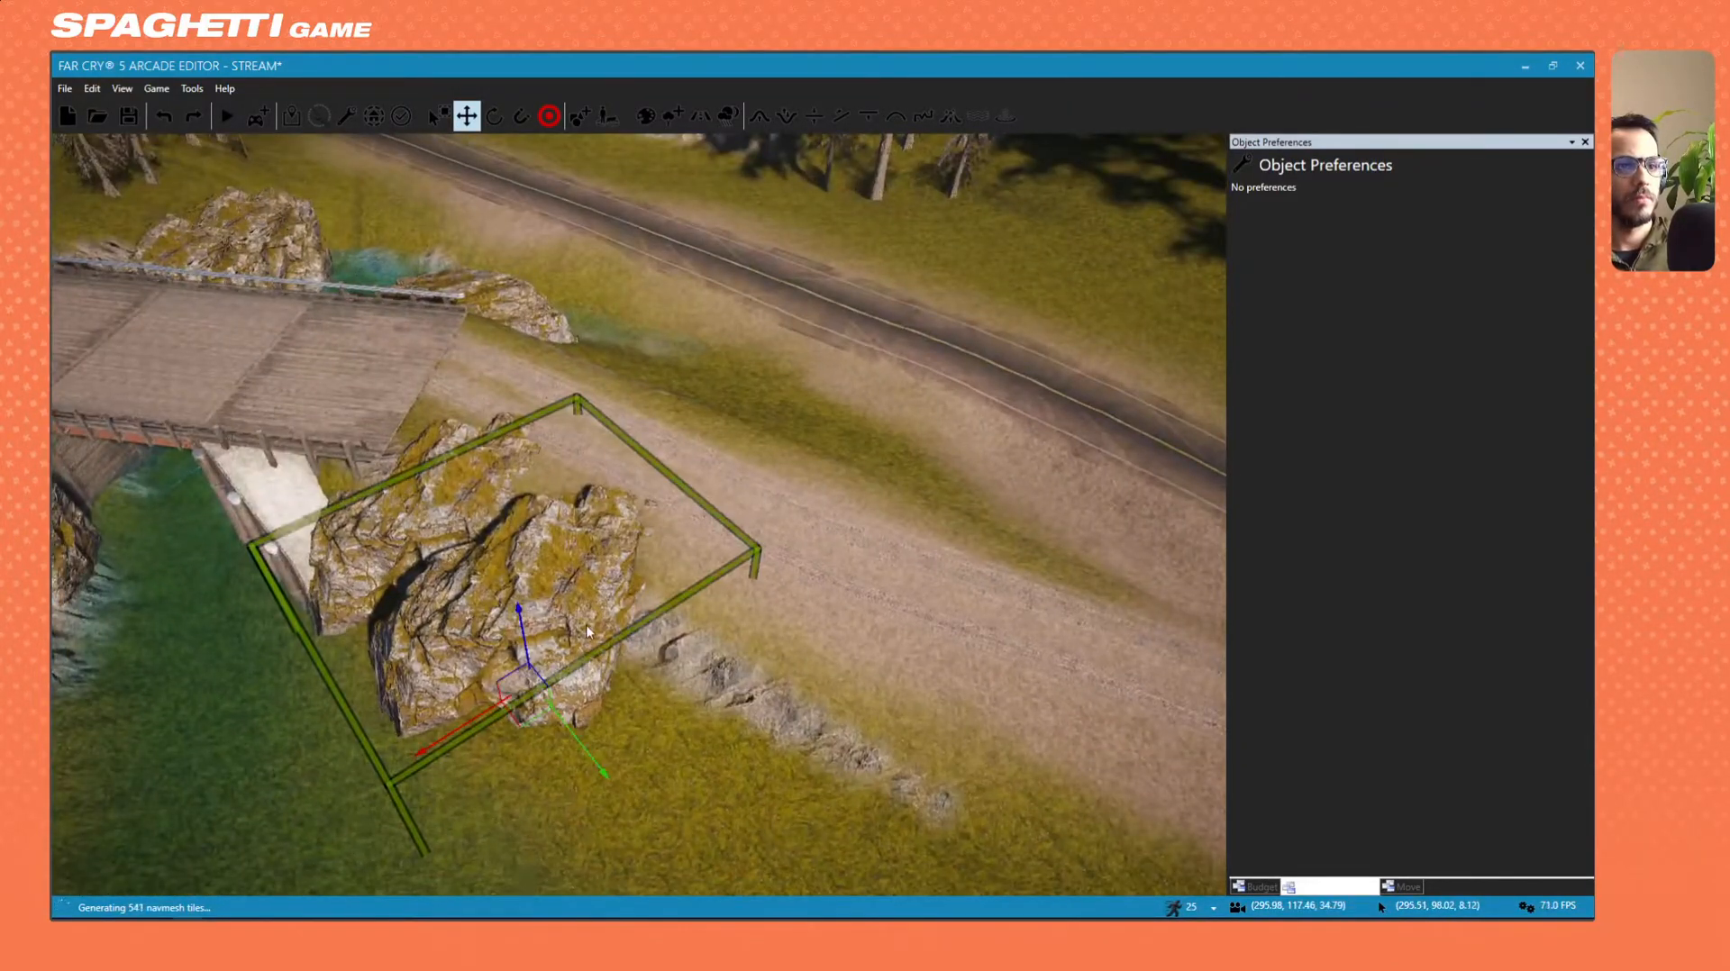
middle_drag(566, 648, 489, 653)
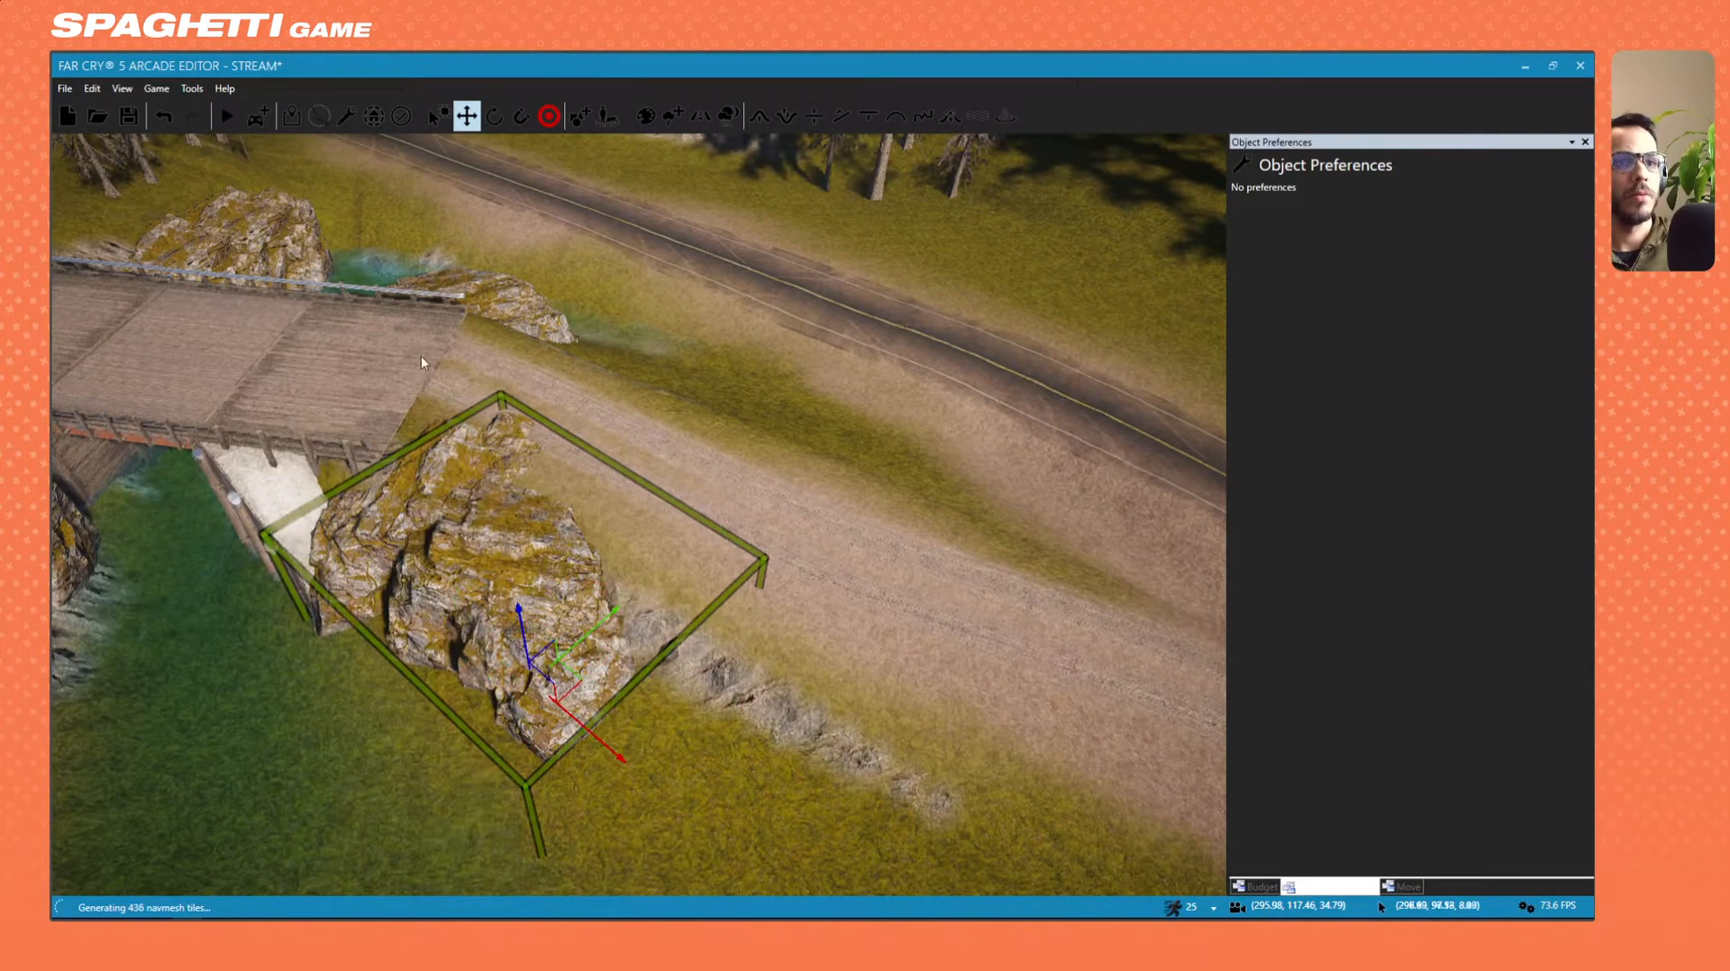
drag(592, 696, 629, 650)
drag(576, 573, 571, 598)
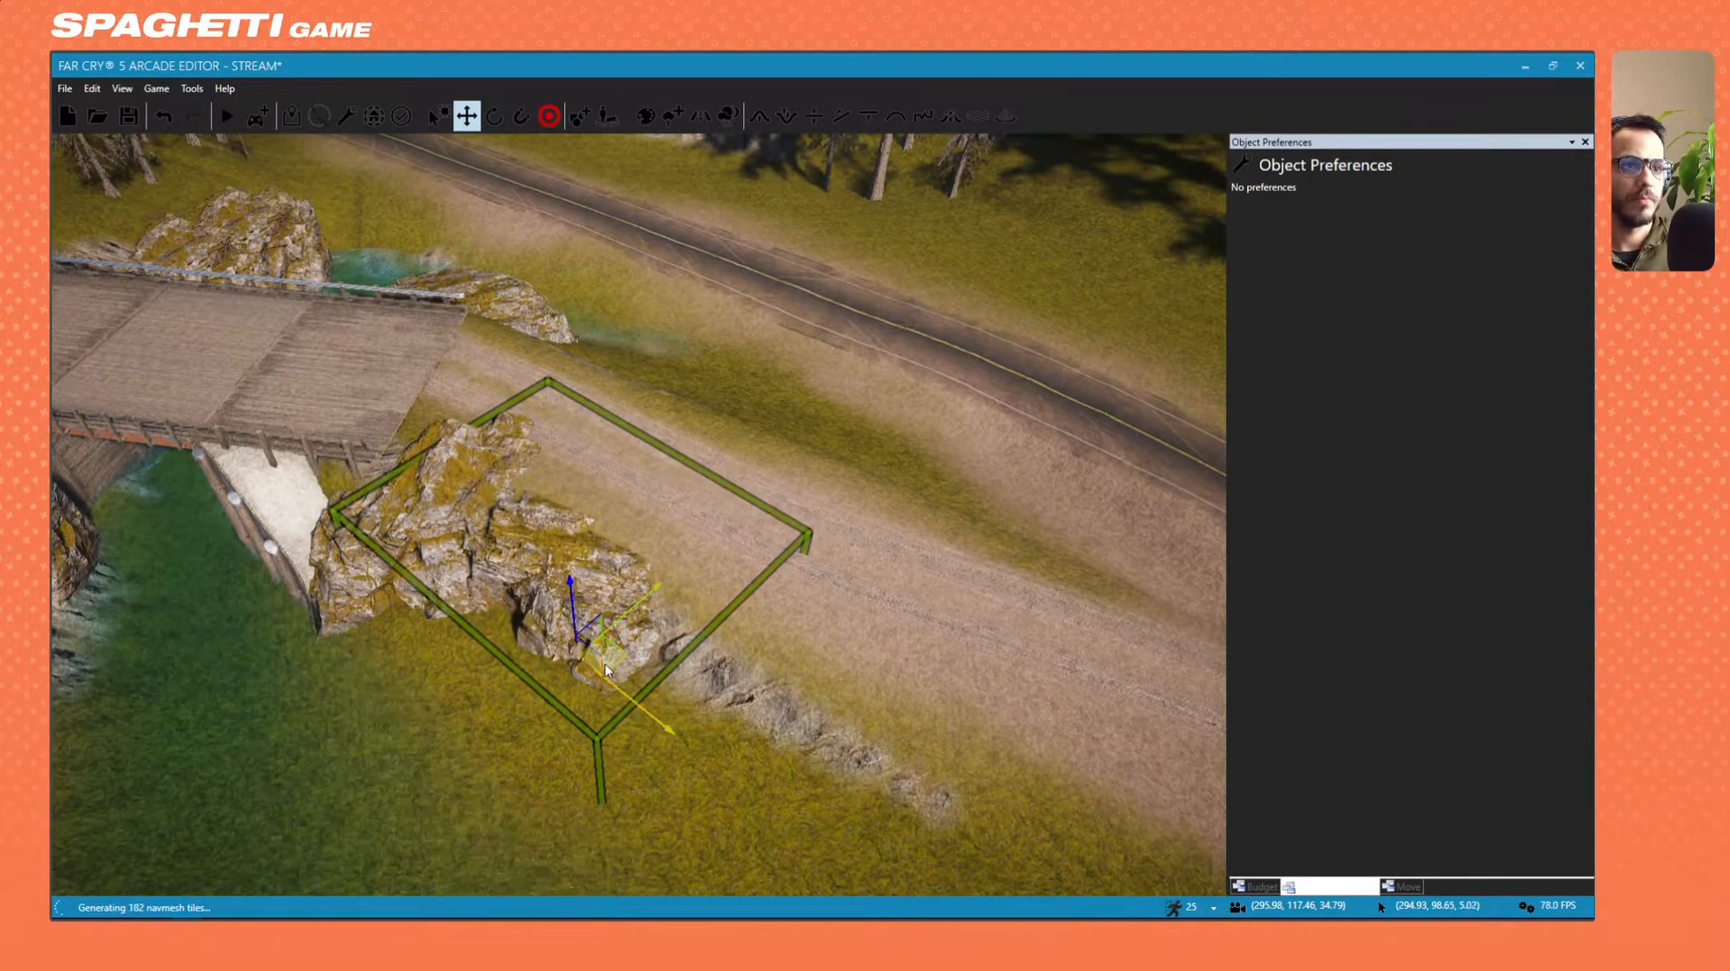
Lower the rock beside the near abutment, and adjust the placement of the riverbank rock at the guard-booth end of the bridge.
drag(607, 671, 442, 535)
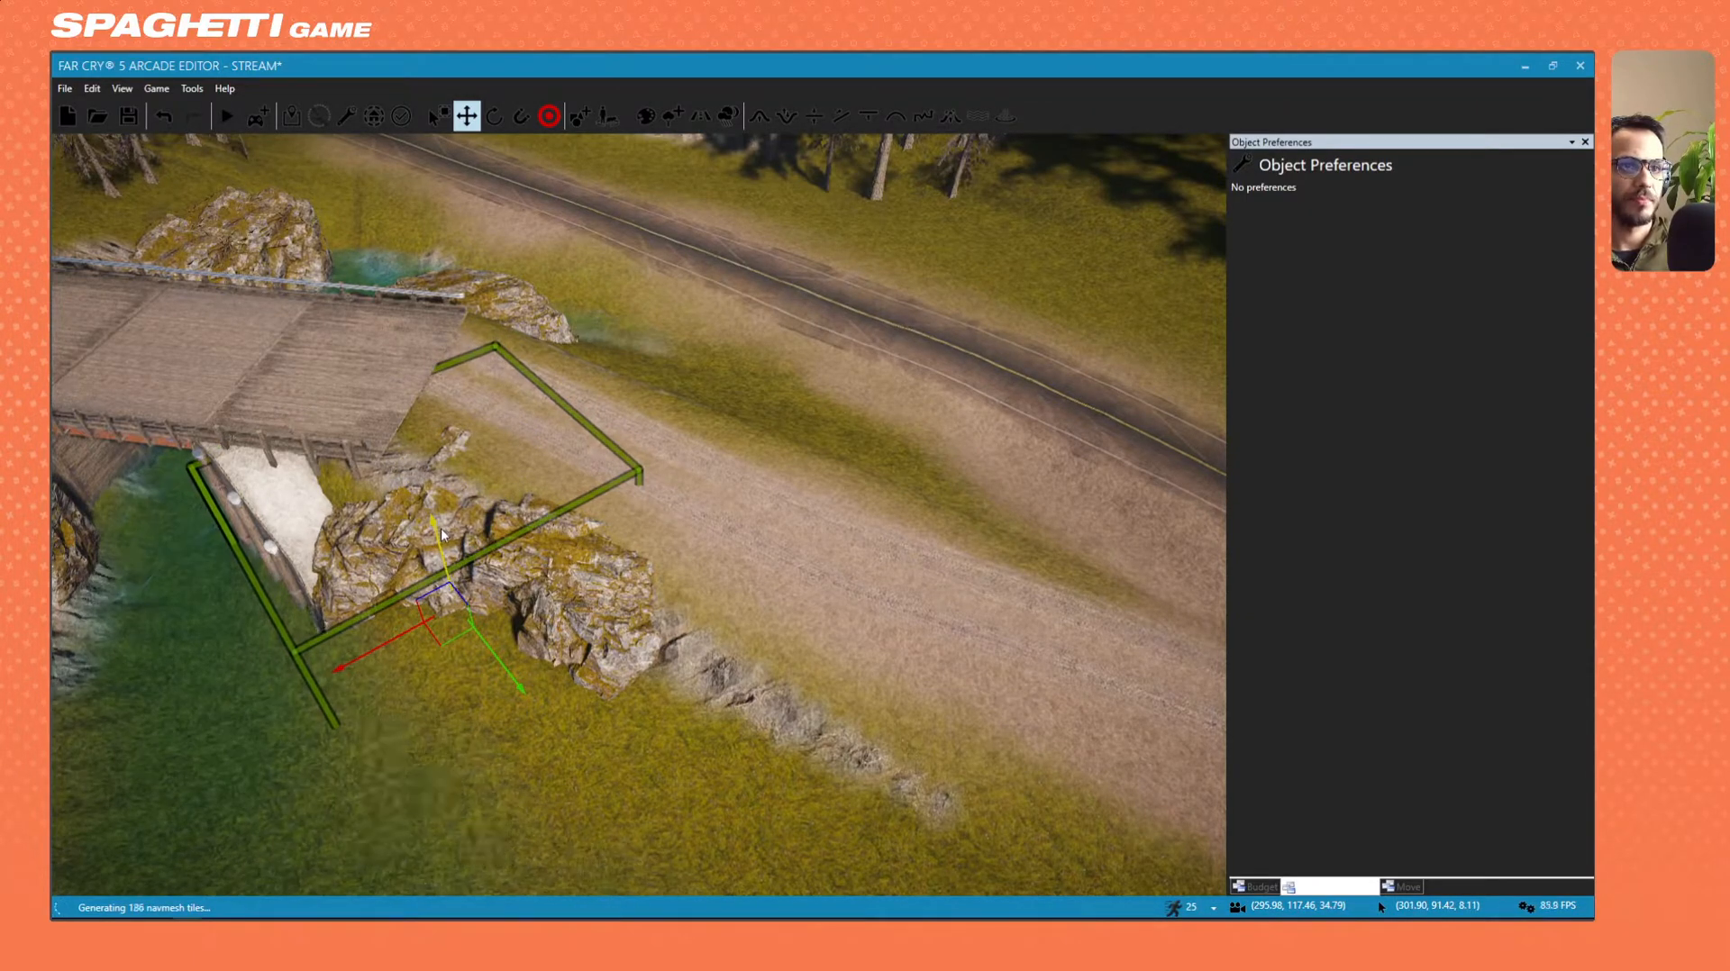
key(s)
key(d)
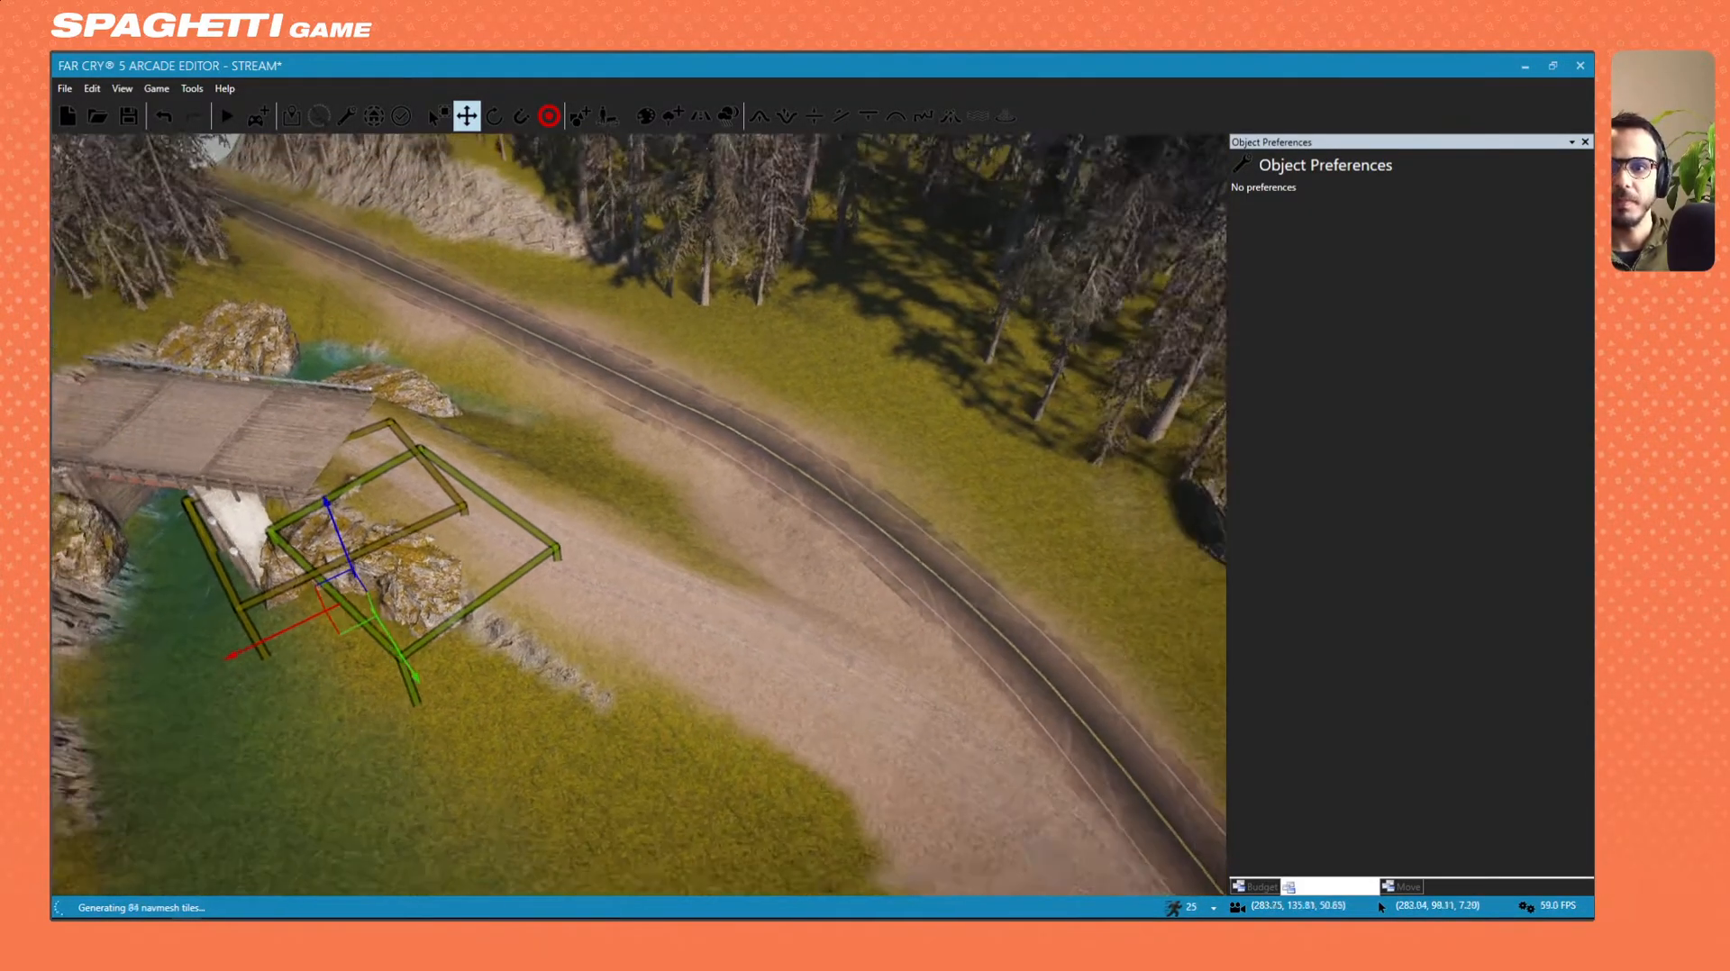
right_drag(720, 644, 577, 644)
key(d)
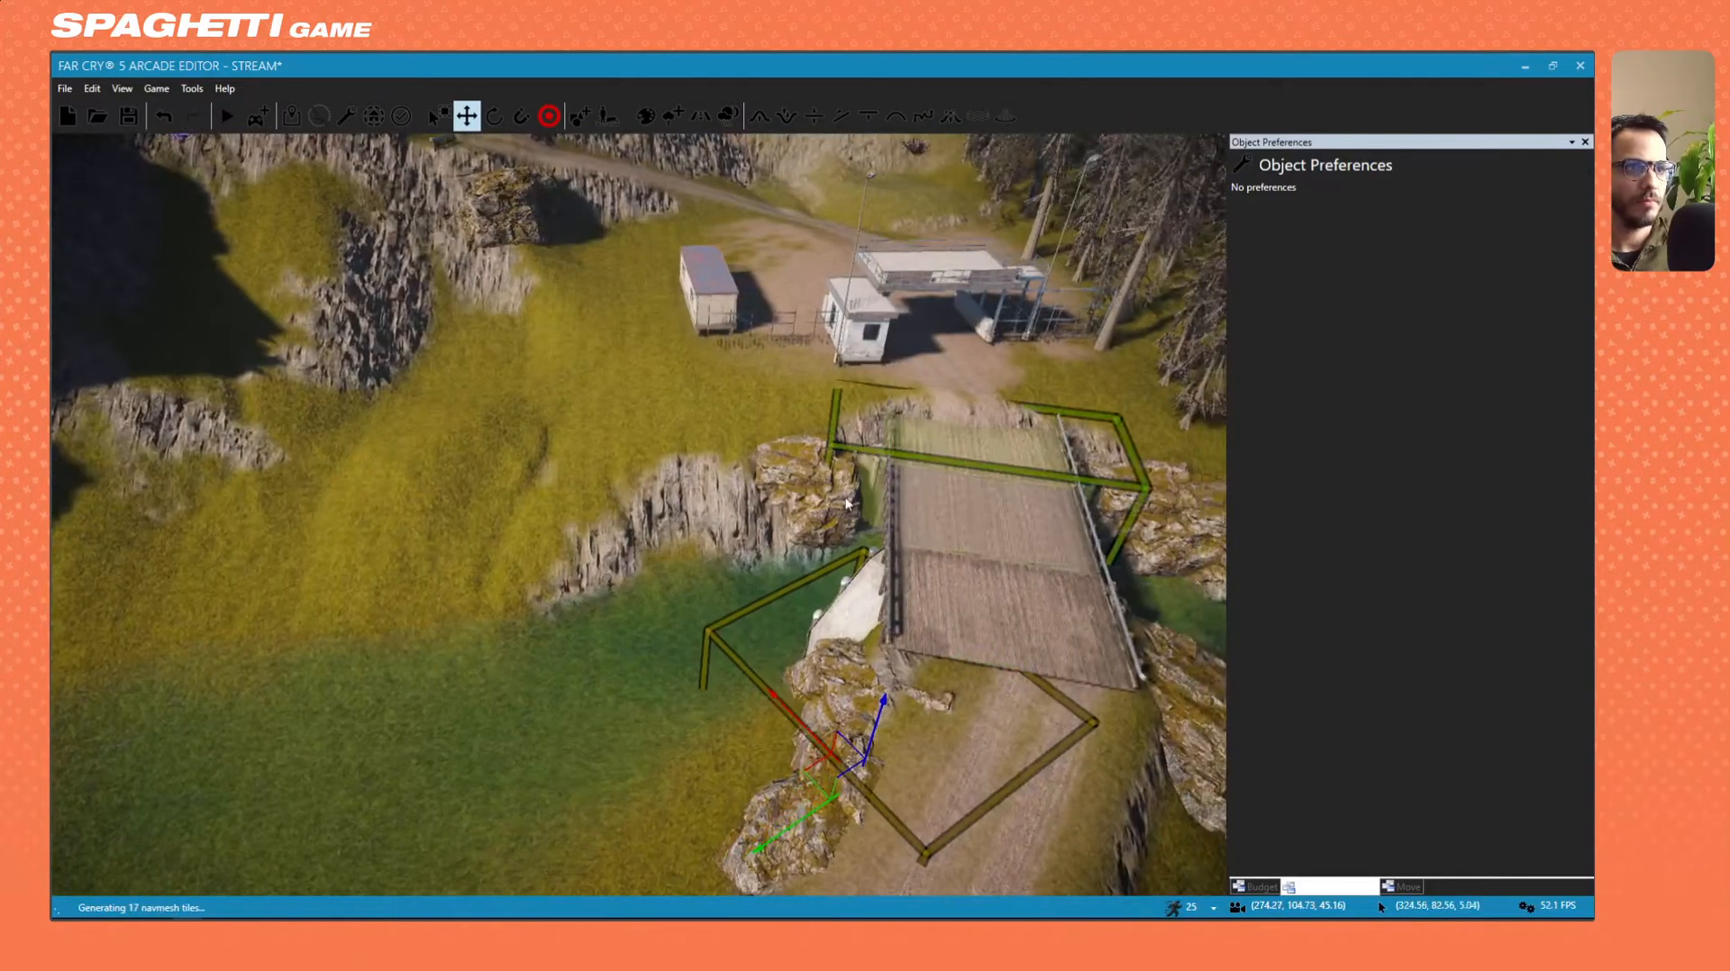
click(821, 535)
drag(740, 533, 658, 595)
key(3)
Rotate and reposition the large rock standing on the grass at the foot of the outpost cliff.
right_drag(597, 595, 521, 419)
key(w)
key(a)
key(s)
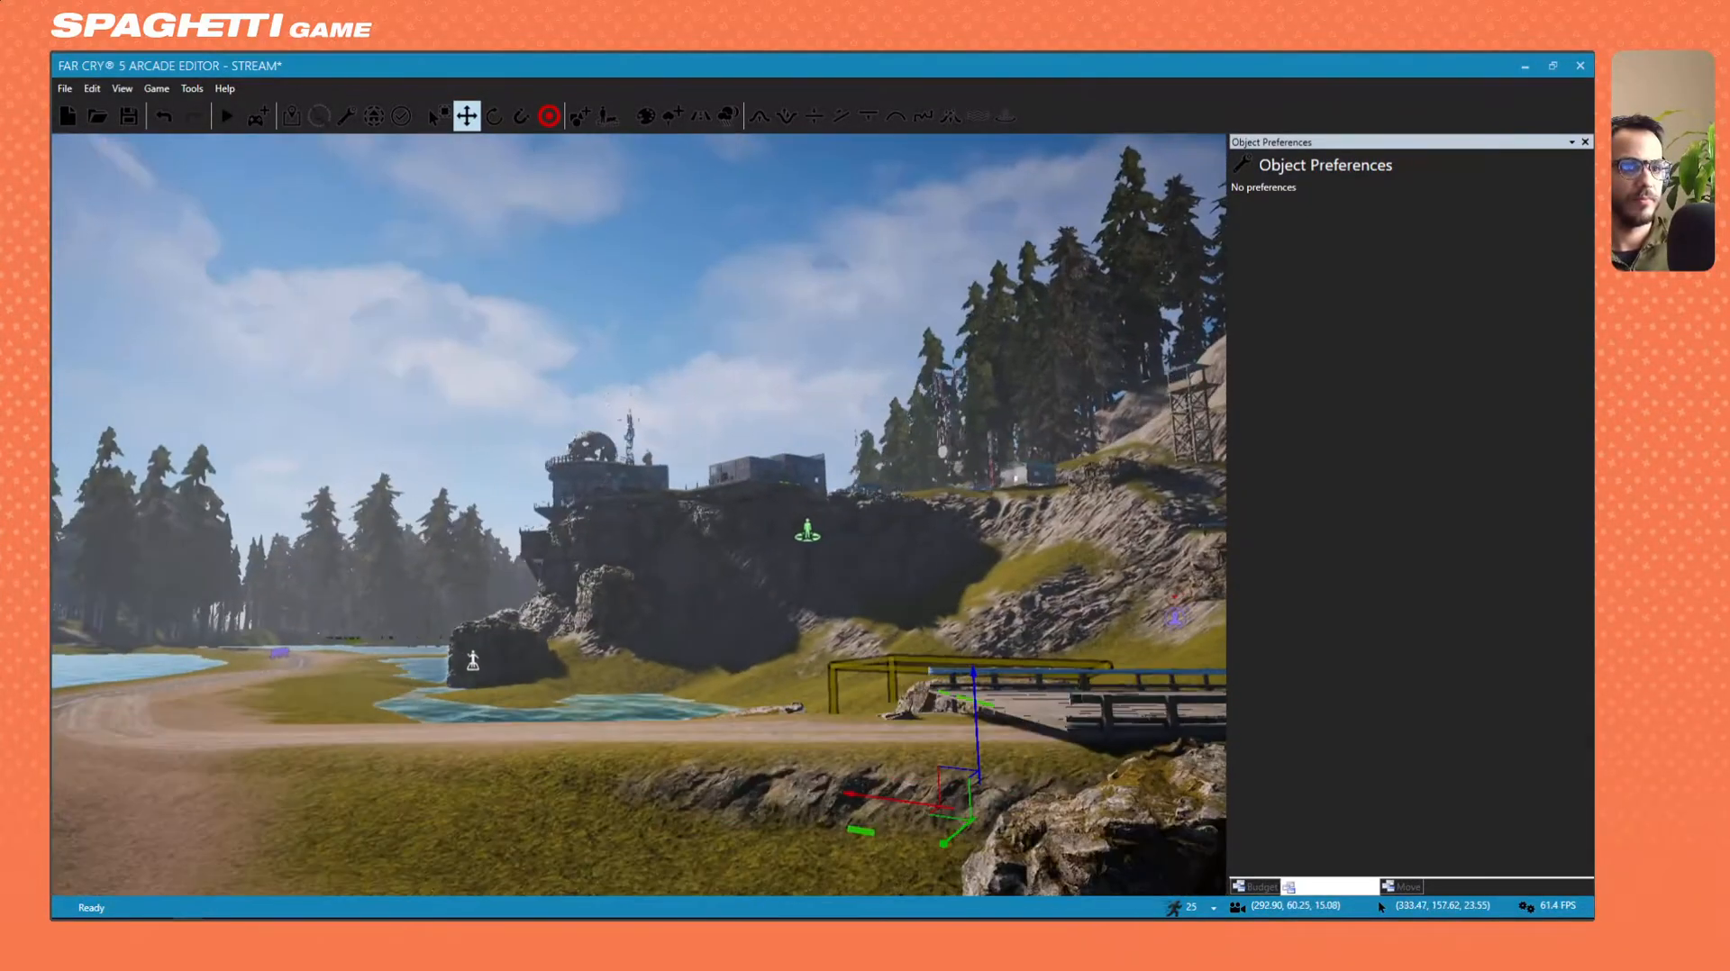
key(w)
click(594, 566)
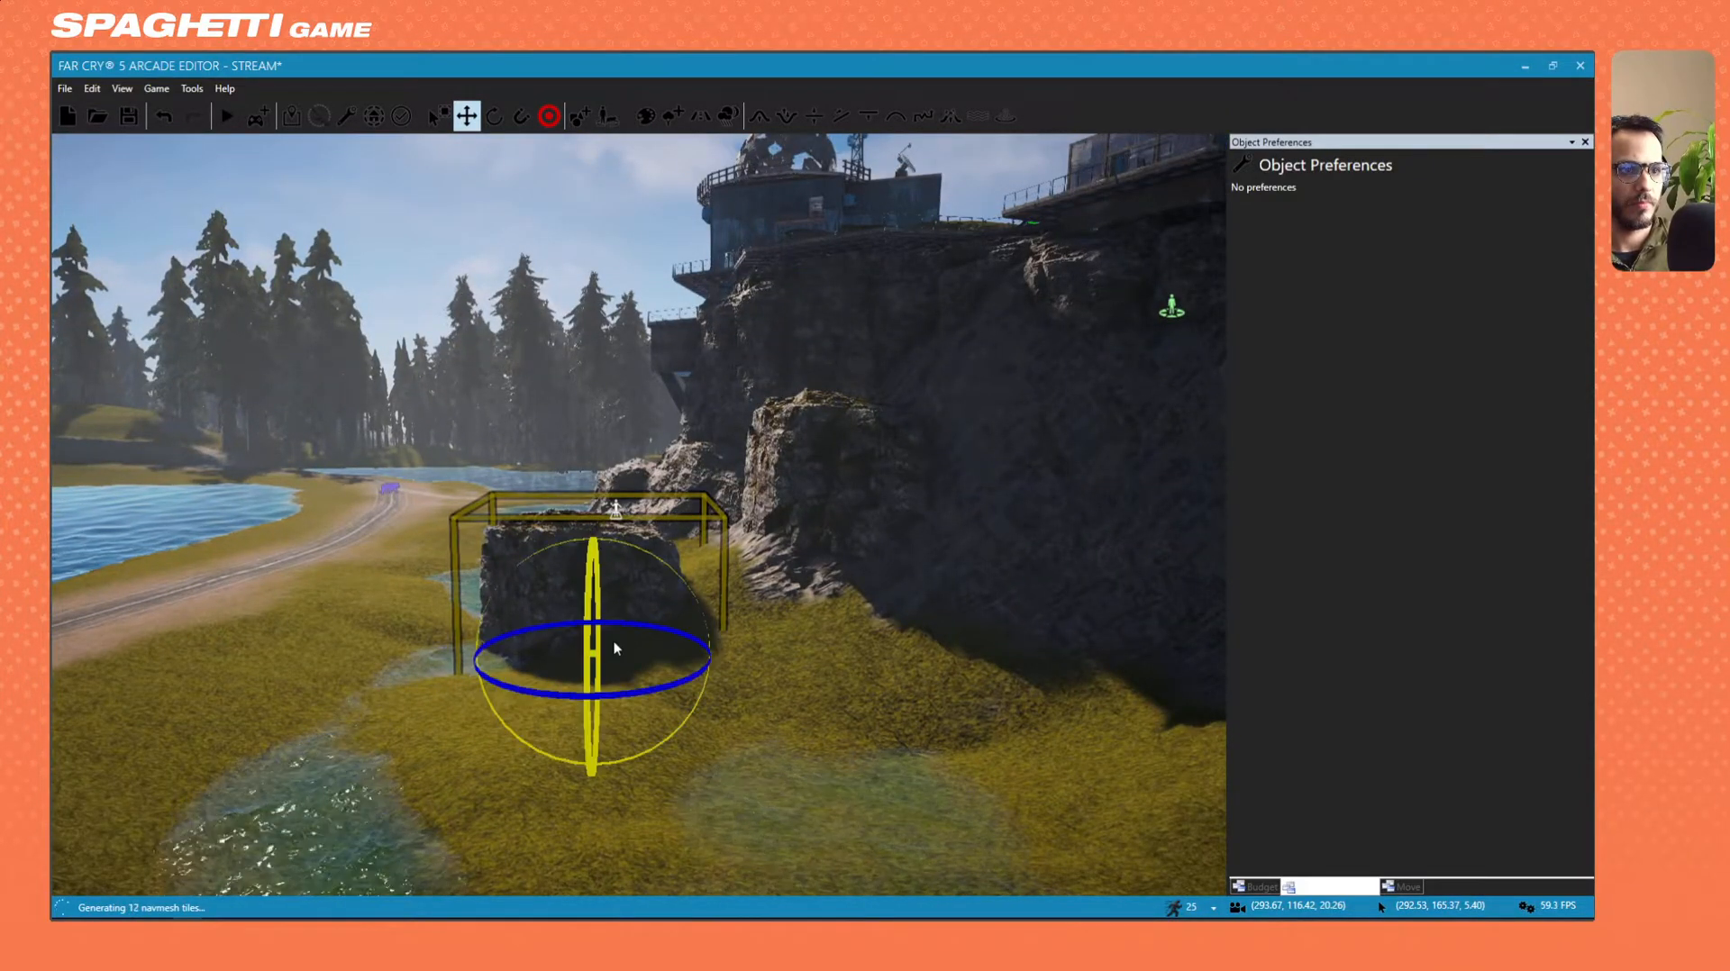
drag(617, 642, 708, 637)
key(3)
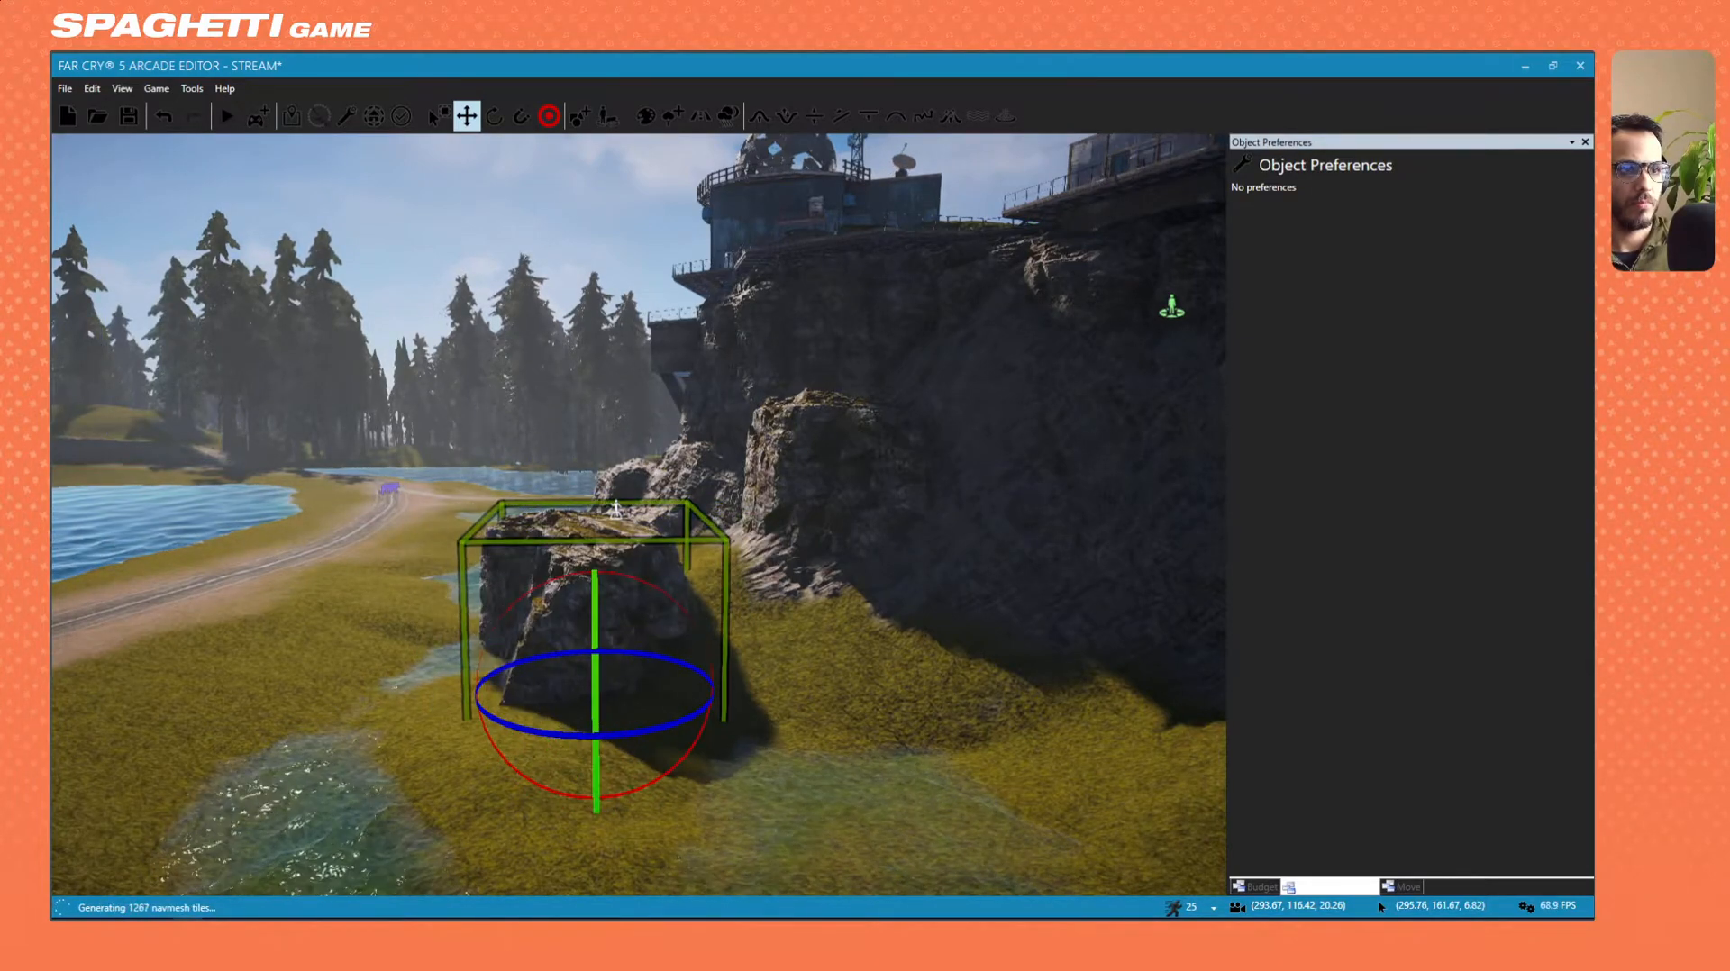
drag(594, 661, 595, 700)
right_drag(595, 700, 645, 667)
key(s)
key(a)
mouse_move(526, 701)
mouse_down()
mouse_move(479, 690)
mouse_move(515, 684)
mouse_move(497, 690)
mouse_up()
Duplicate the cliff-base rock into the water on the other side of the outpost cliff.
key(a)
key(w)
right_drag(497, 689, 826, 506)
key(ctrl)
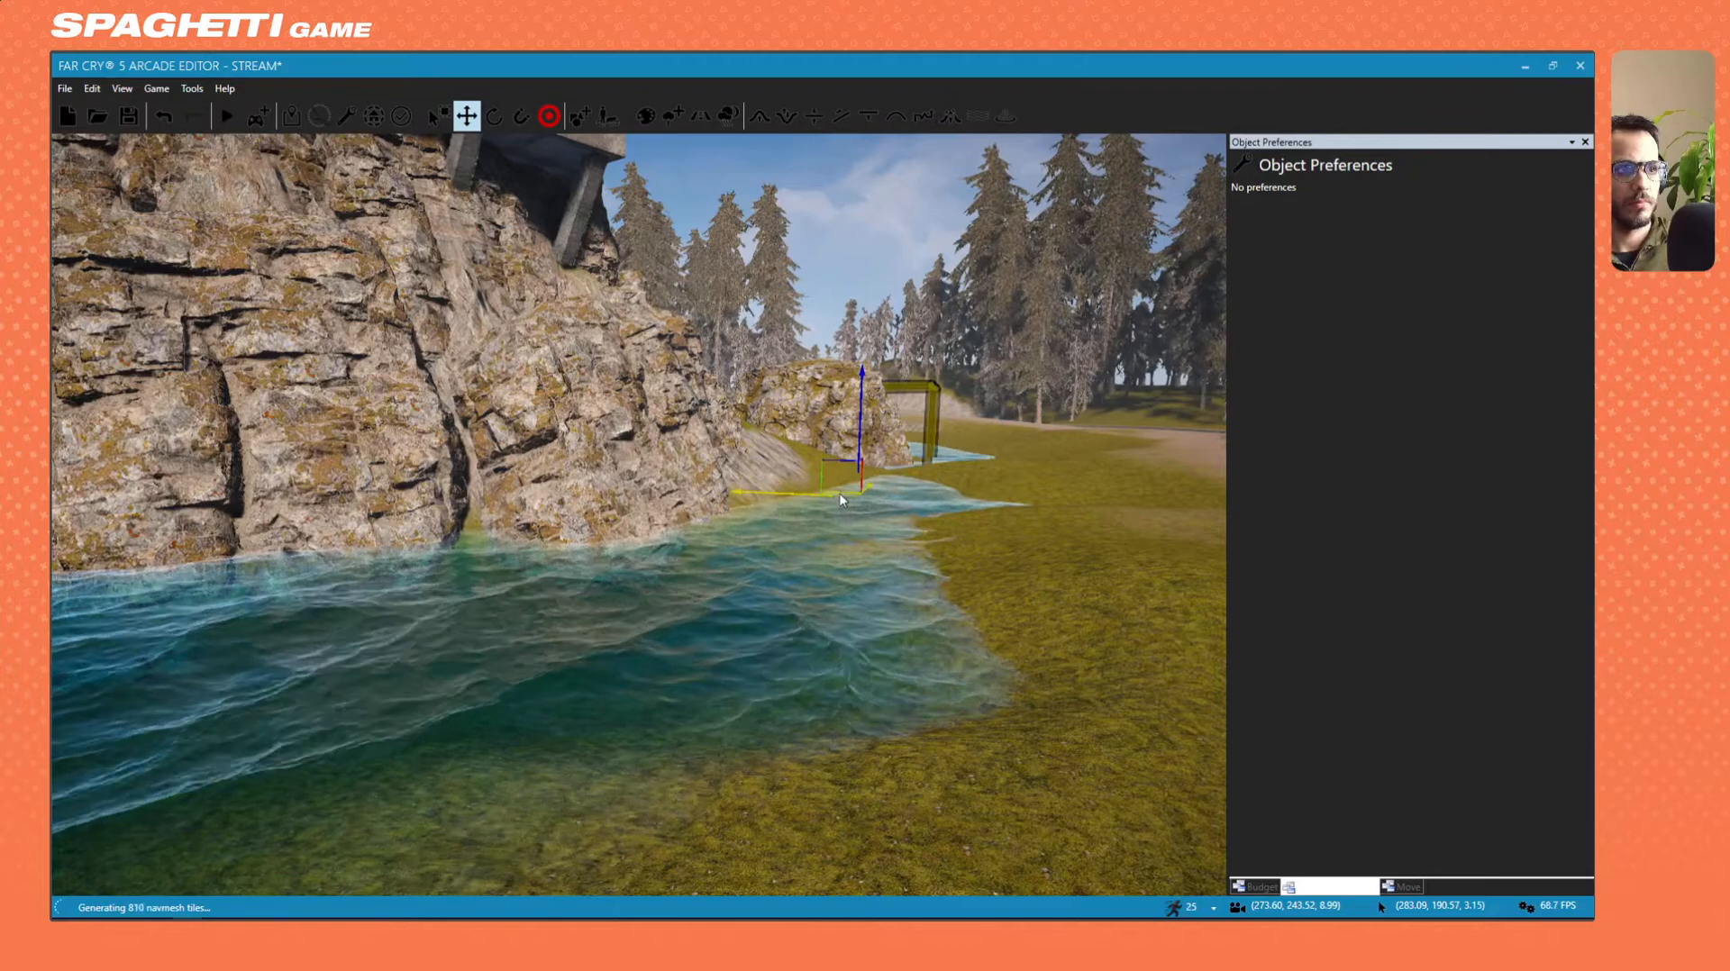
drag(841, 491, 375, 764)
key(s)
right_drag(375, 764, 397, 621)
key(s)
mouse_move(908, 452)
right_down()
mouse_move(865, 586)
mouse_move(909, 452)
right_up()
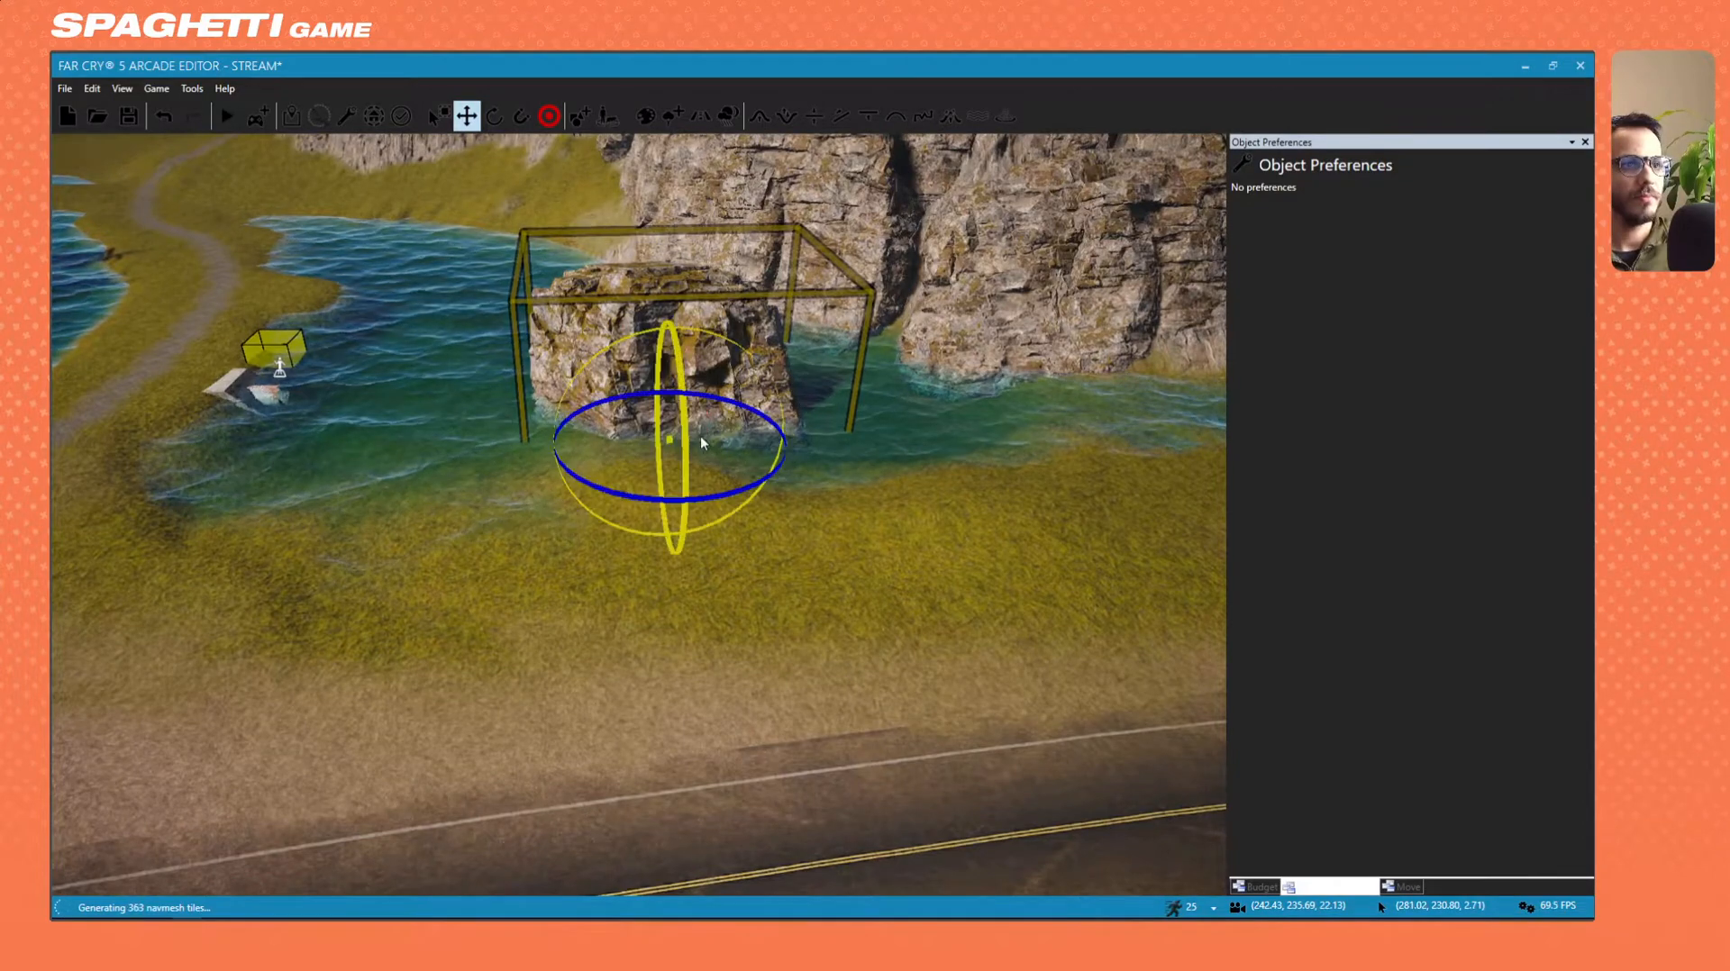
Rotate the duplicated rock in the water so it looks different from the original.
key(Delete)
key(ctrl+z)
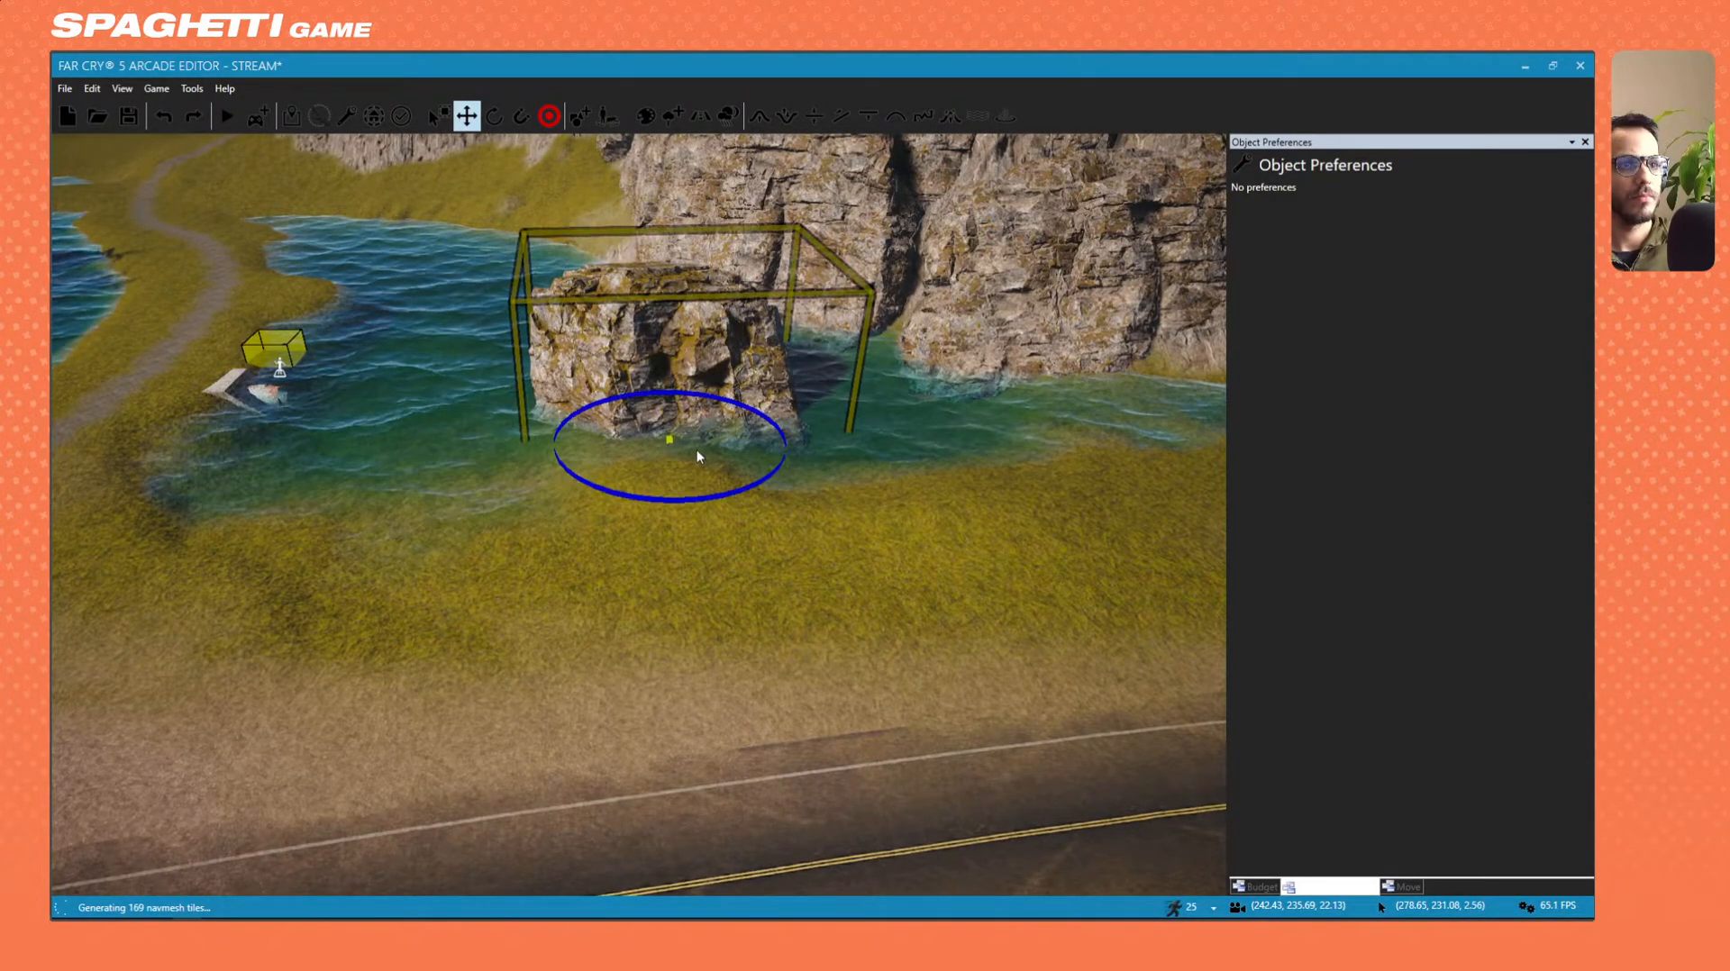
mouse_move(699, 397)
middle_down()
mouse_move(622, 397)
mouse_move(708, 391)
middle_up()
drag(682, 390, 683, 424)
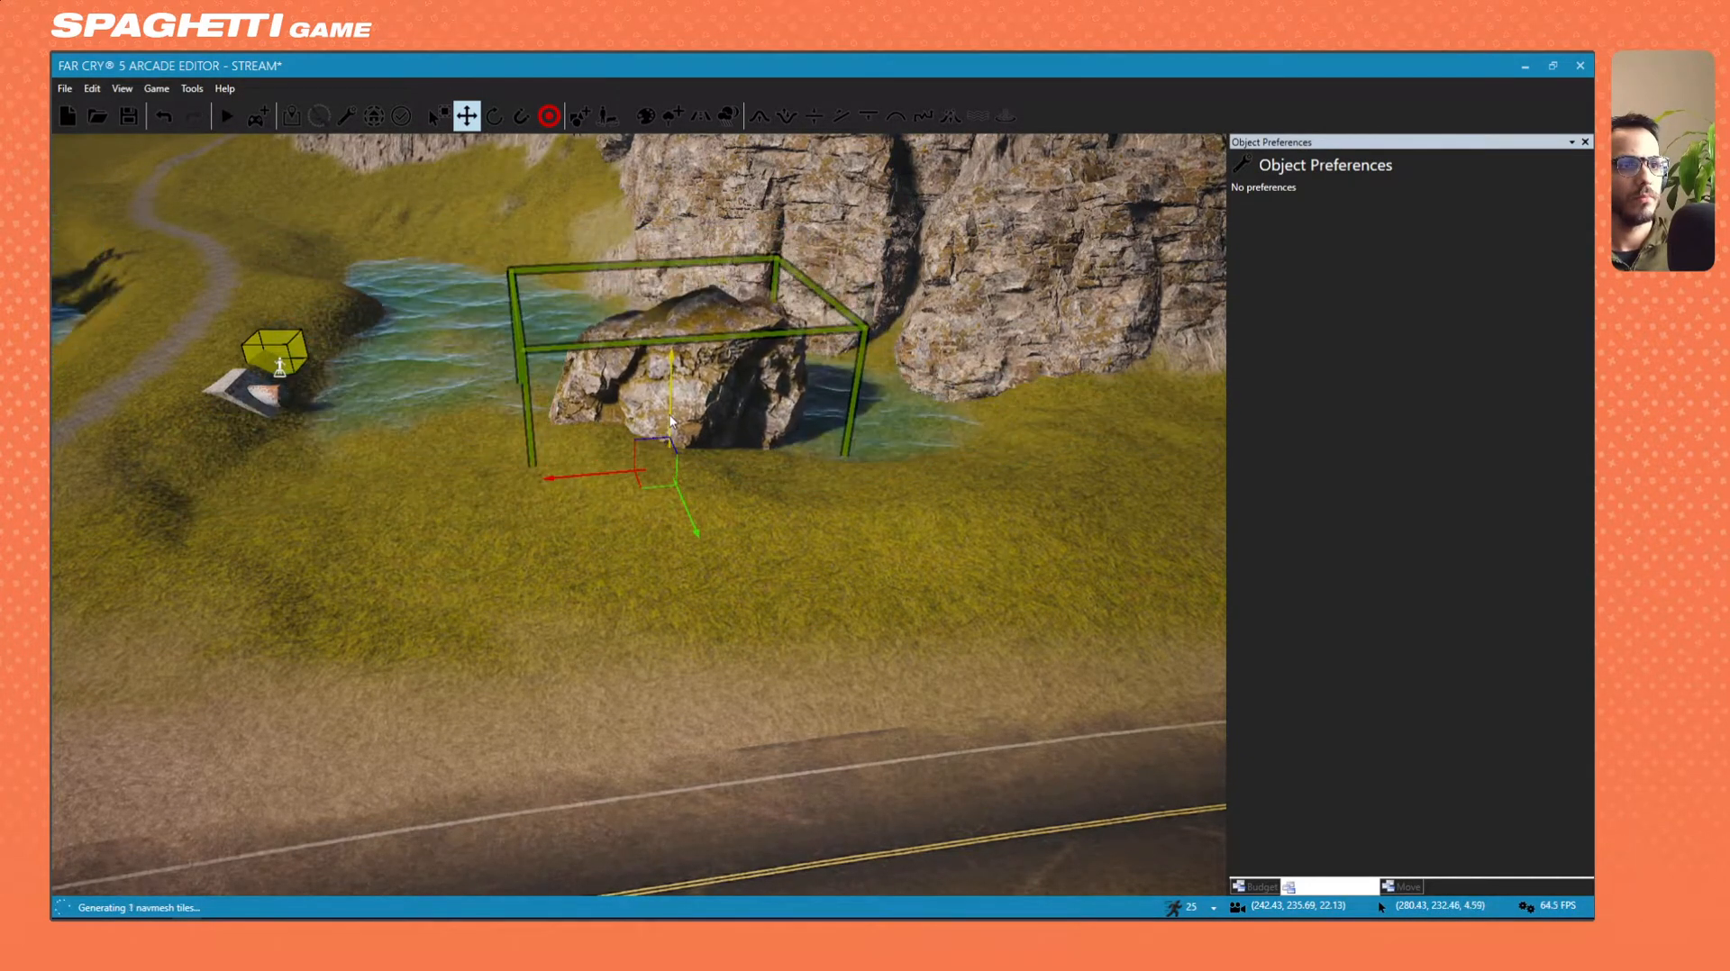
key(ctrl+z)
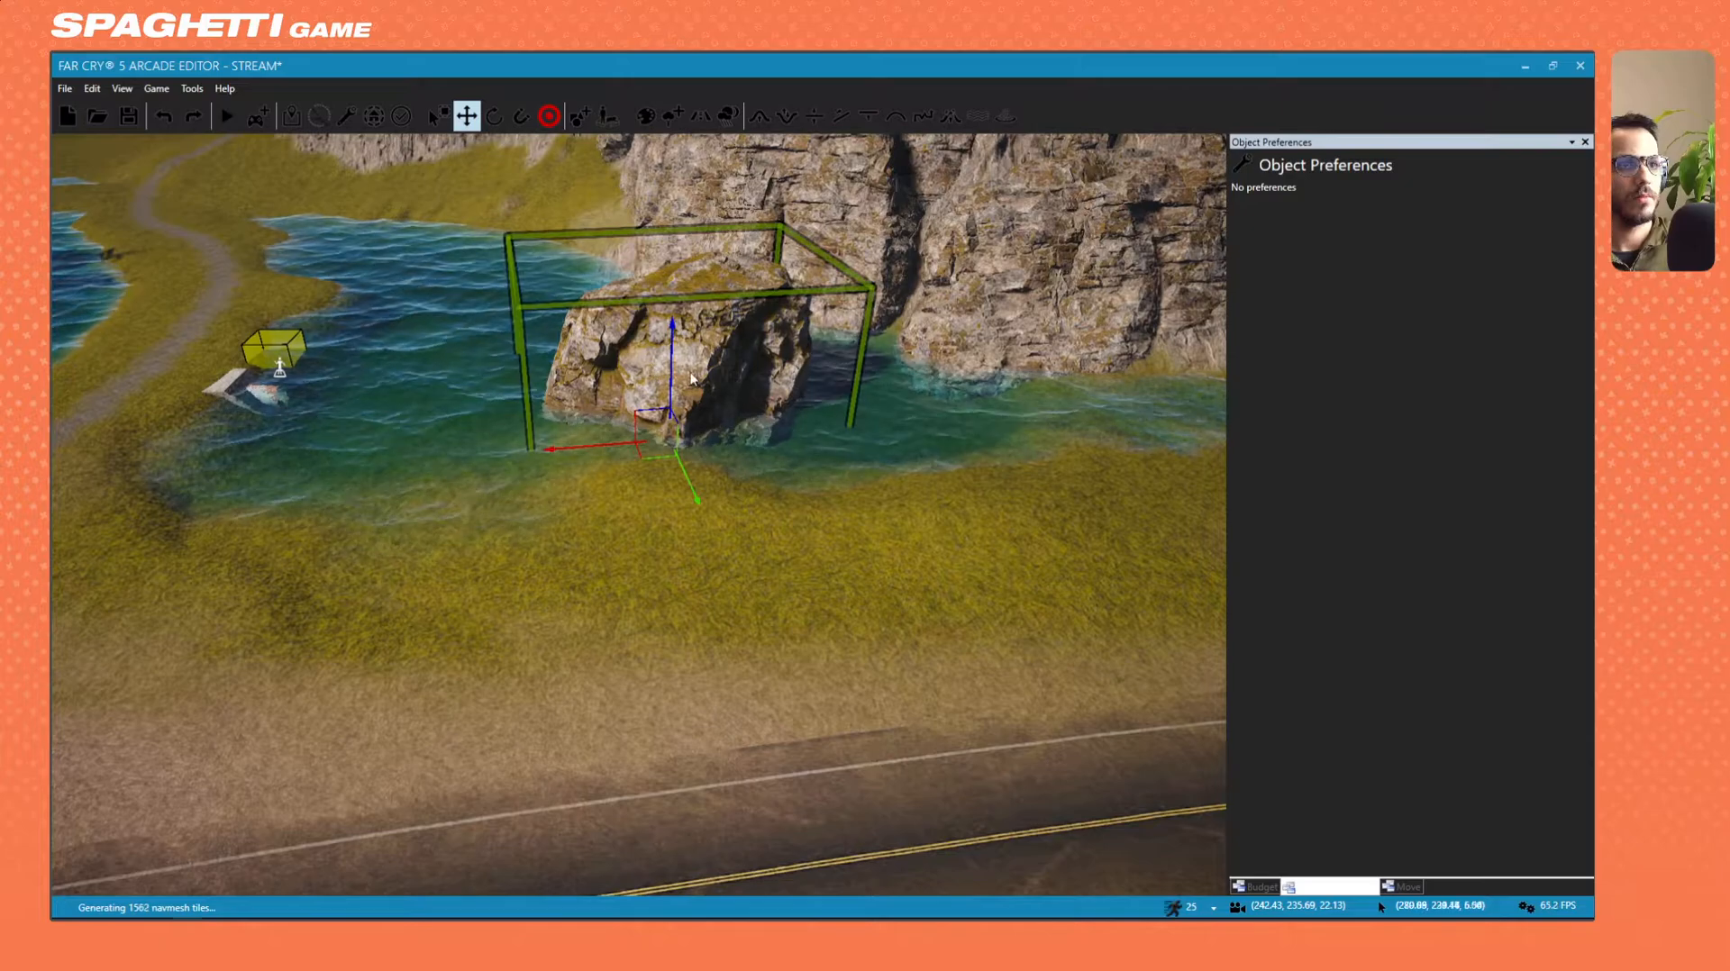
click(571, 536)
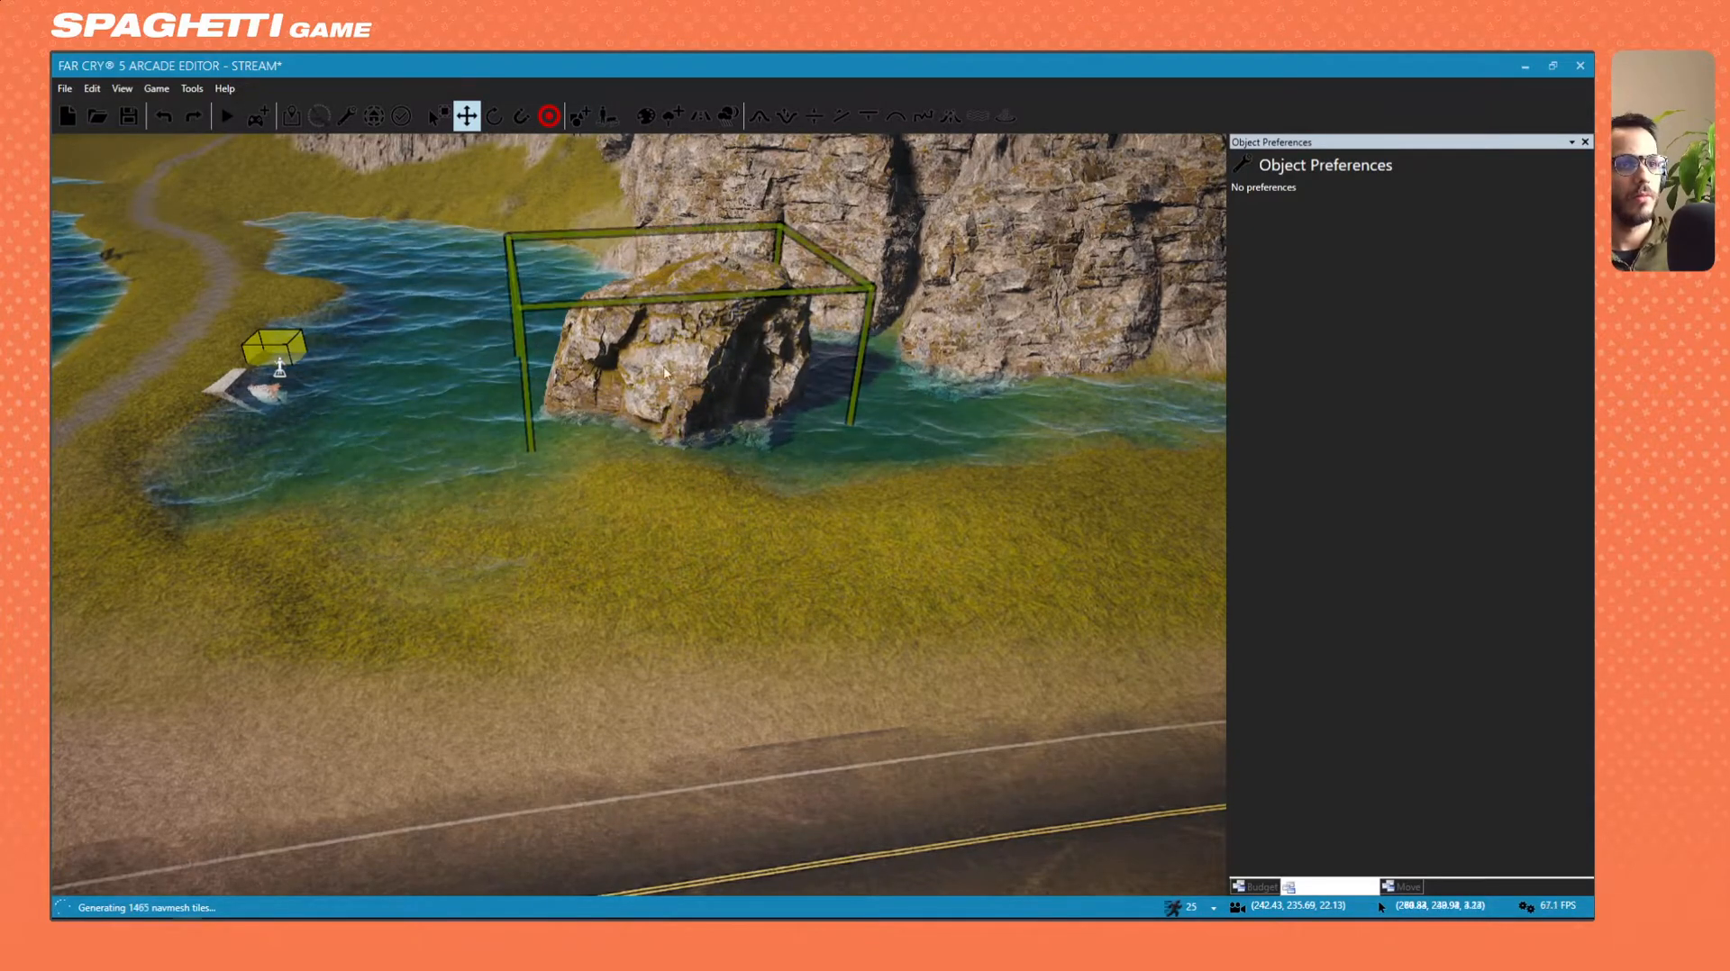
Lower the rock in front of the outpost cliff so it sits deeper in the water.
drag(679, 350, 679, 363)
key(s)
right_drag(652, 517, 500, 455)
key(s)
key(w)
click(980, 591)
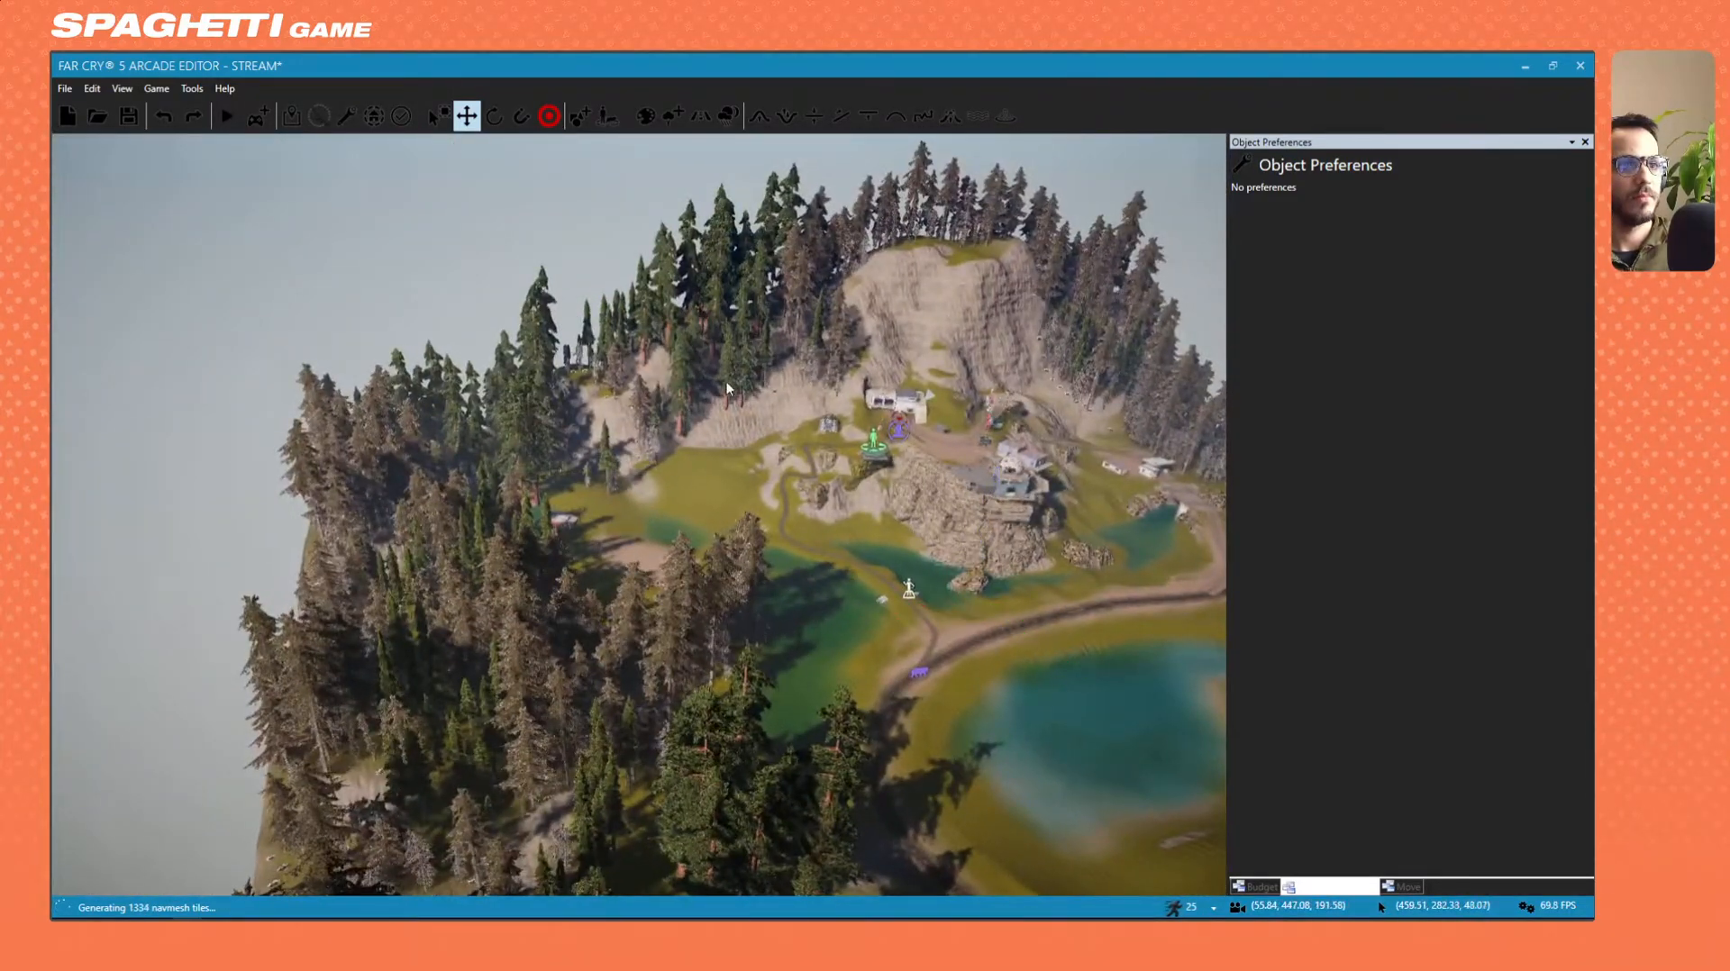
click(975, 580)
key(w)
right_drag(974, 580, 1162, 603)
key(w)
key(s)
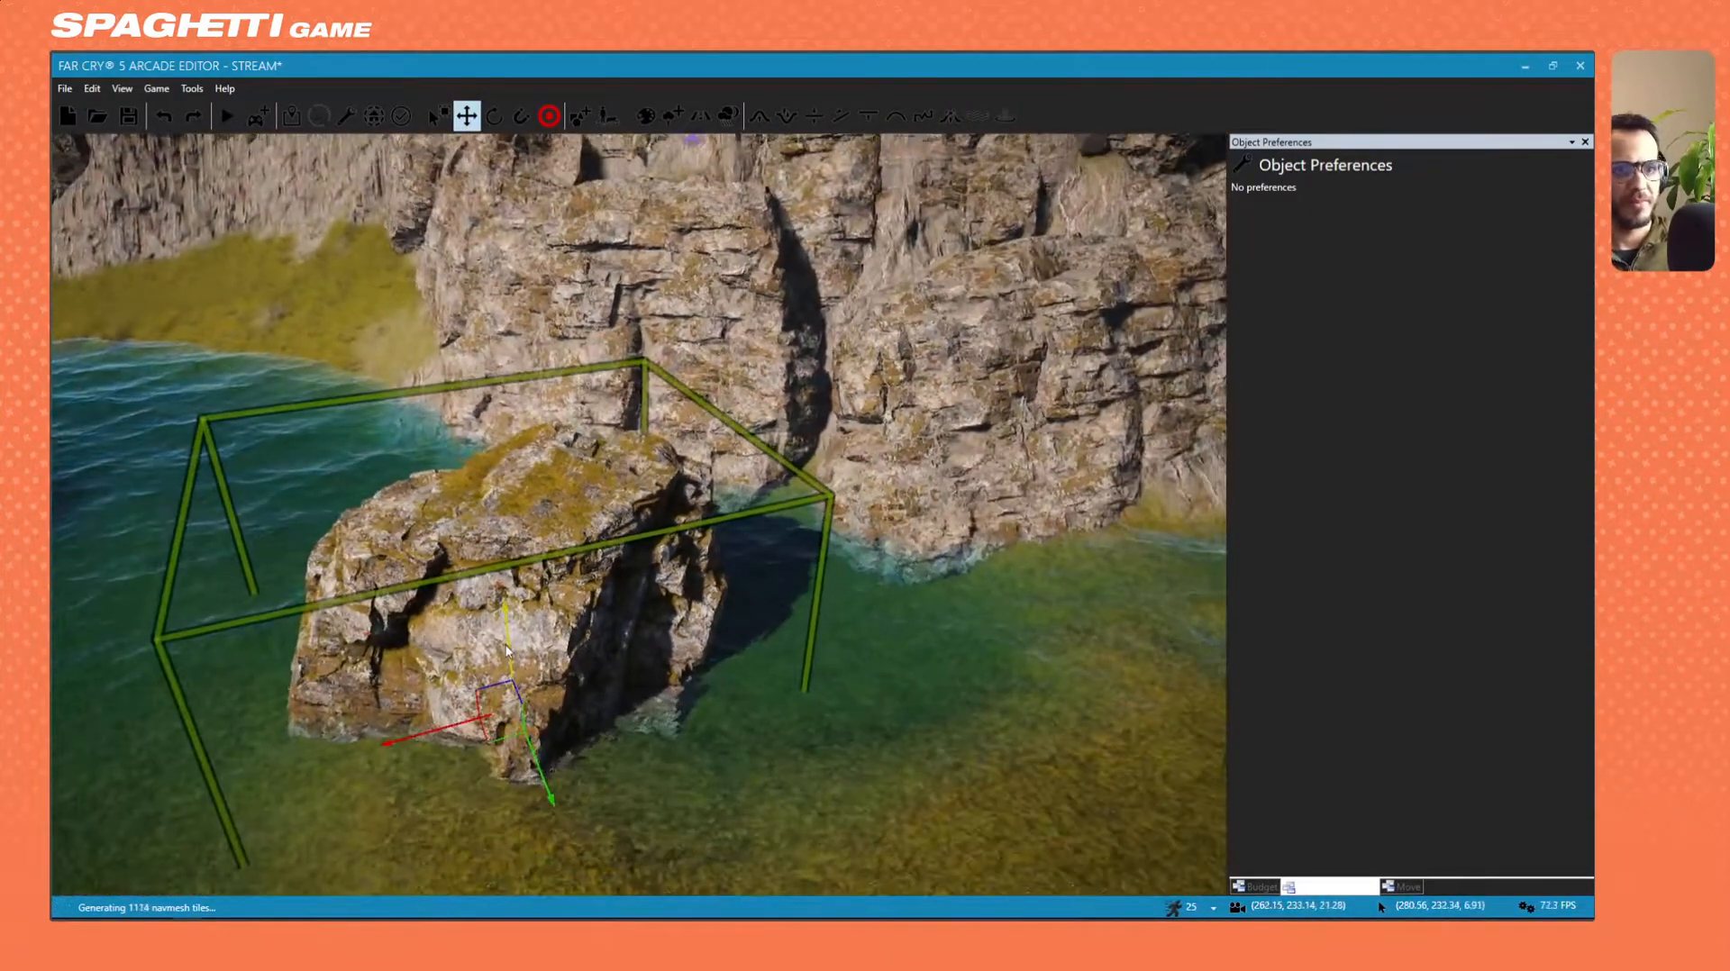
drag(506, 627, 512, 678)
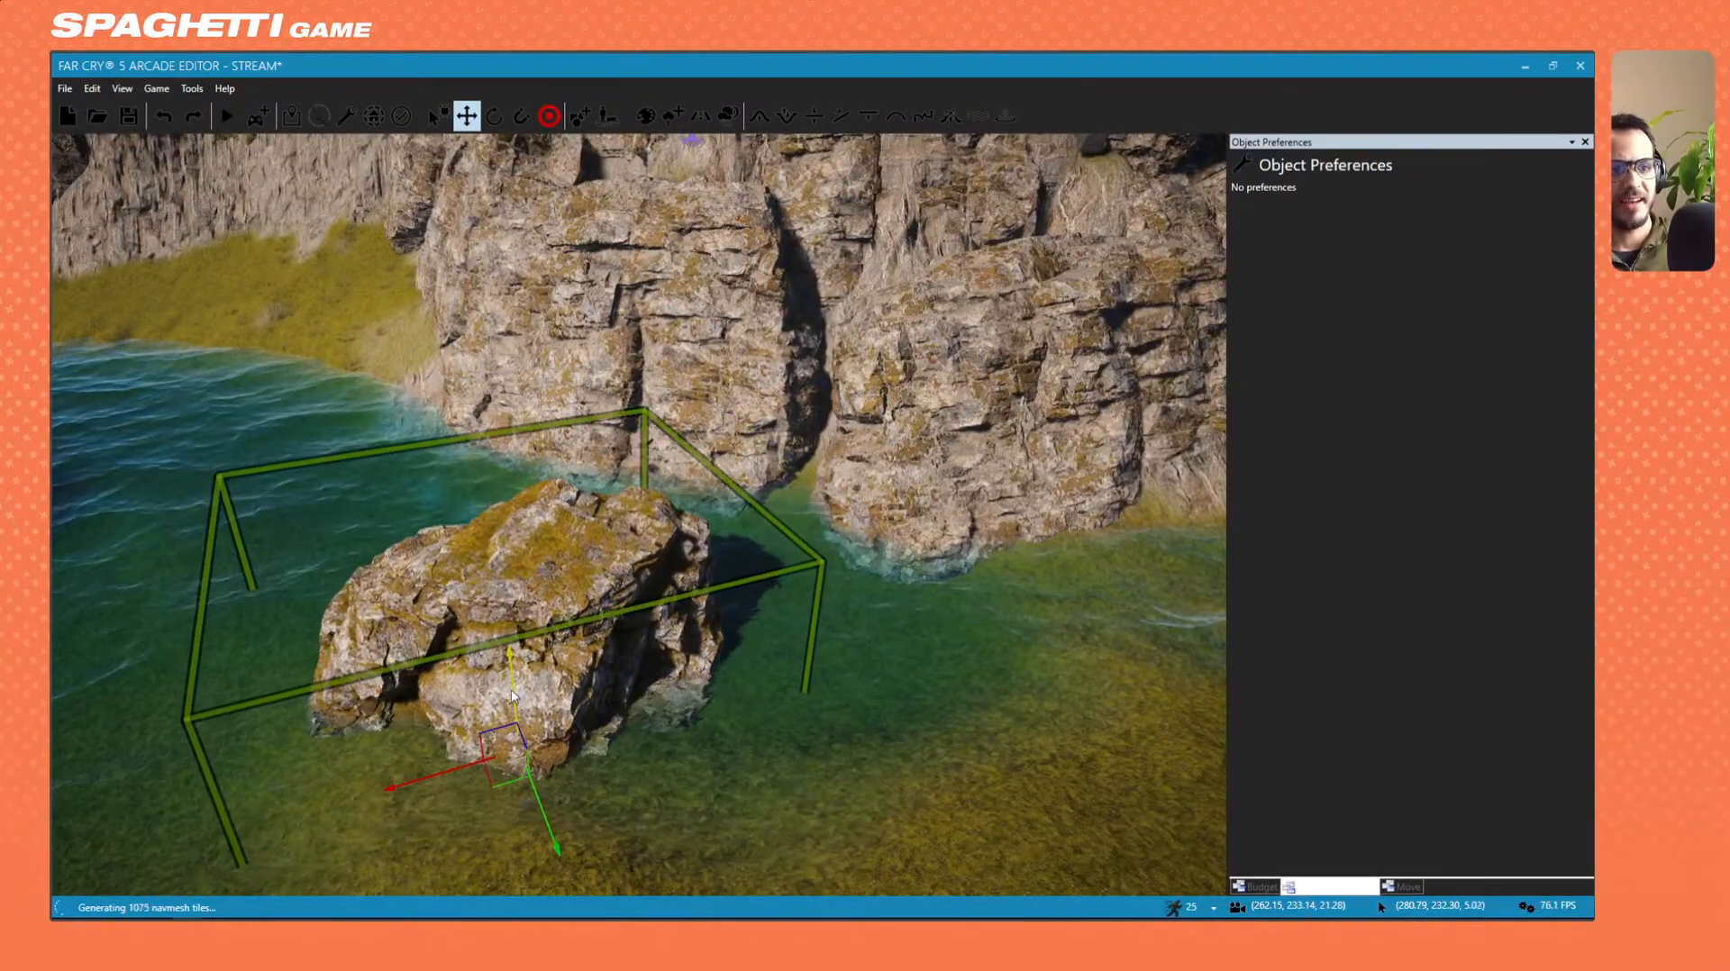
Duplicate the half-submerged rock across the water to the shore beside the footpath.
key(s)
right_drag(601, 614, 802, 617)
key(a)
key(a)
right_drag(666, 577, 671, 676)
key(s)
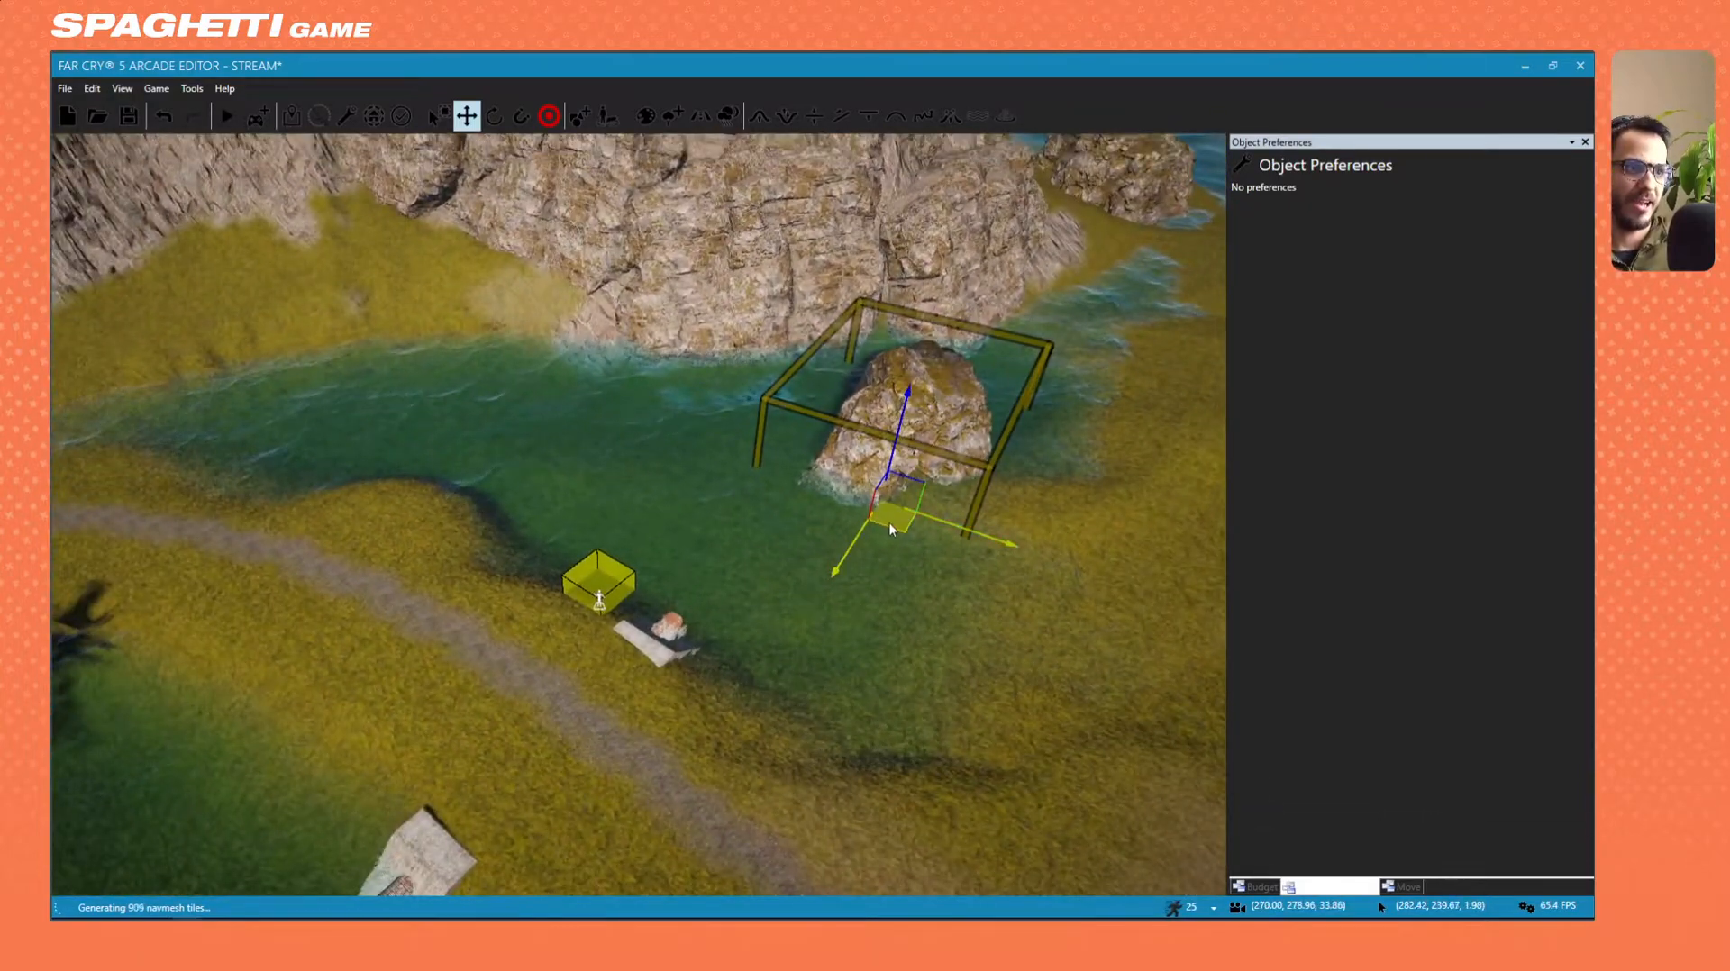
shift+drag(862, 543, 410, 600)
Rotate the shoreline rock near the ramp and sink it partly below the water surface.
key(d)
right_drag(410, 599, 297, 640)
key(w)
key(d)
right_drag(712, 720, 678, 609)
key(s)
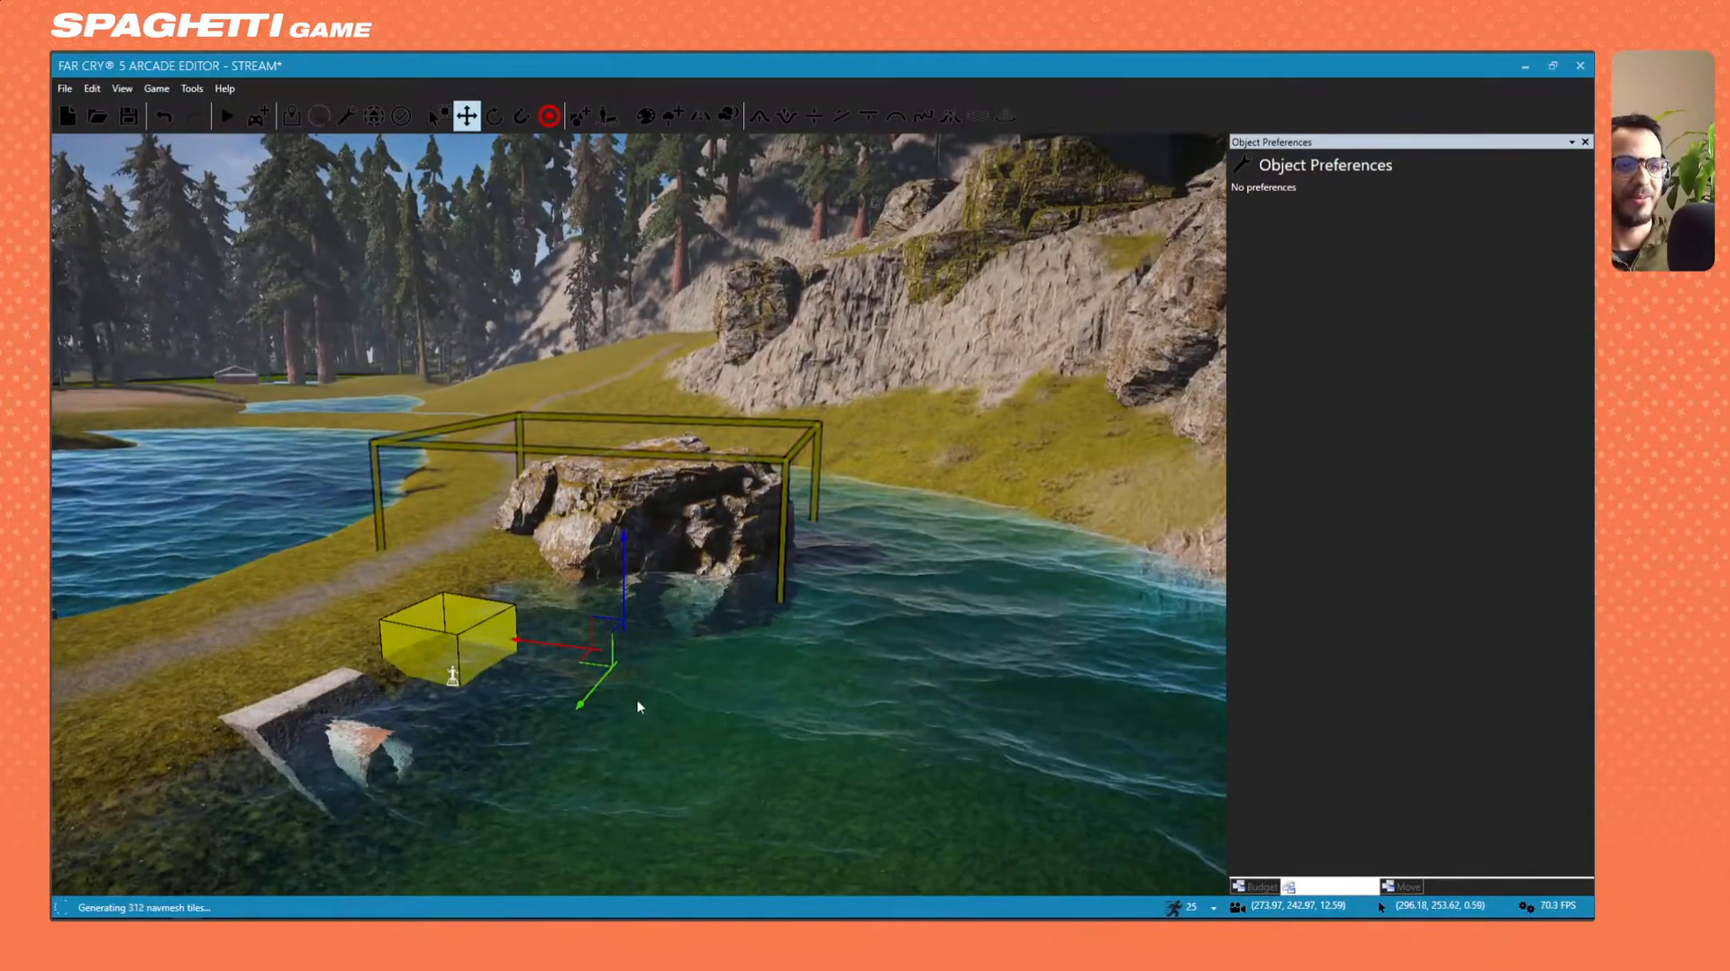
key(3)
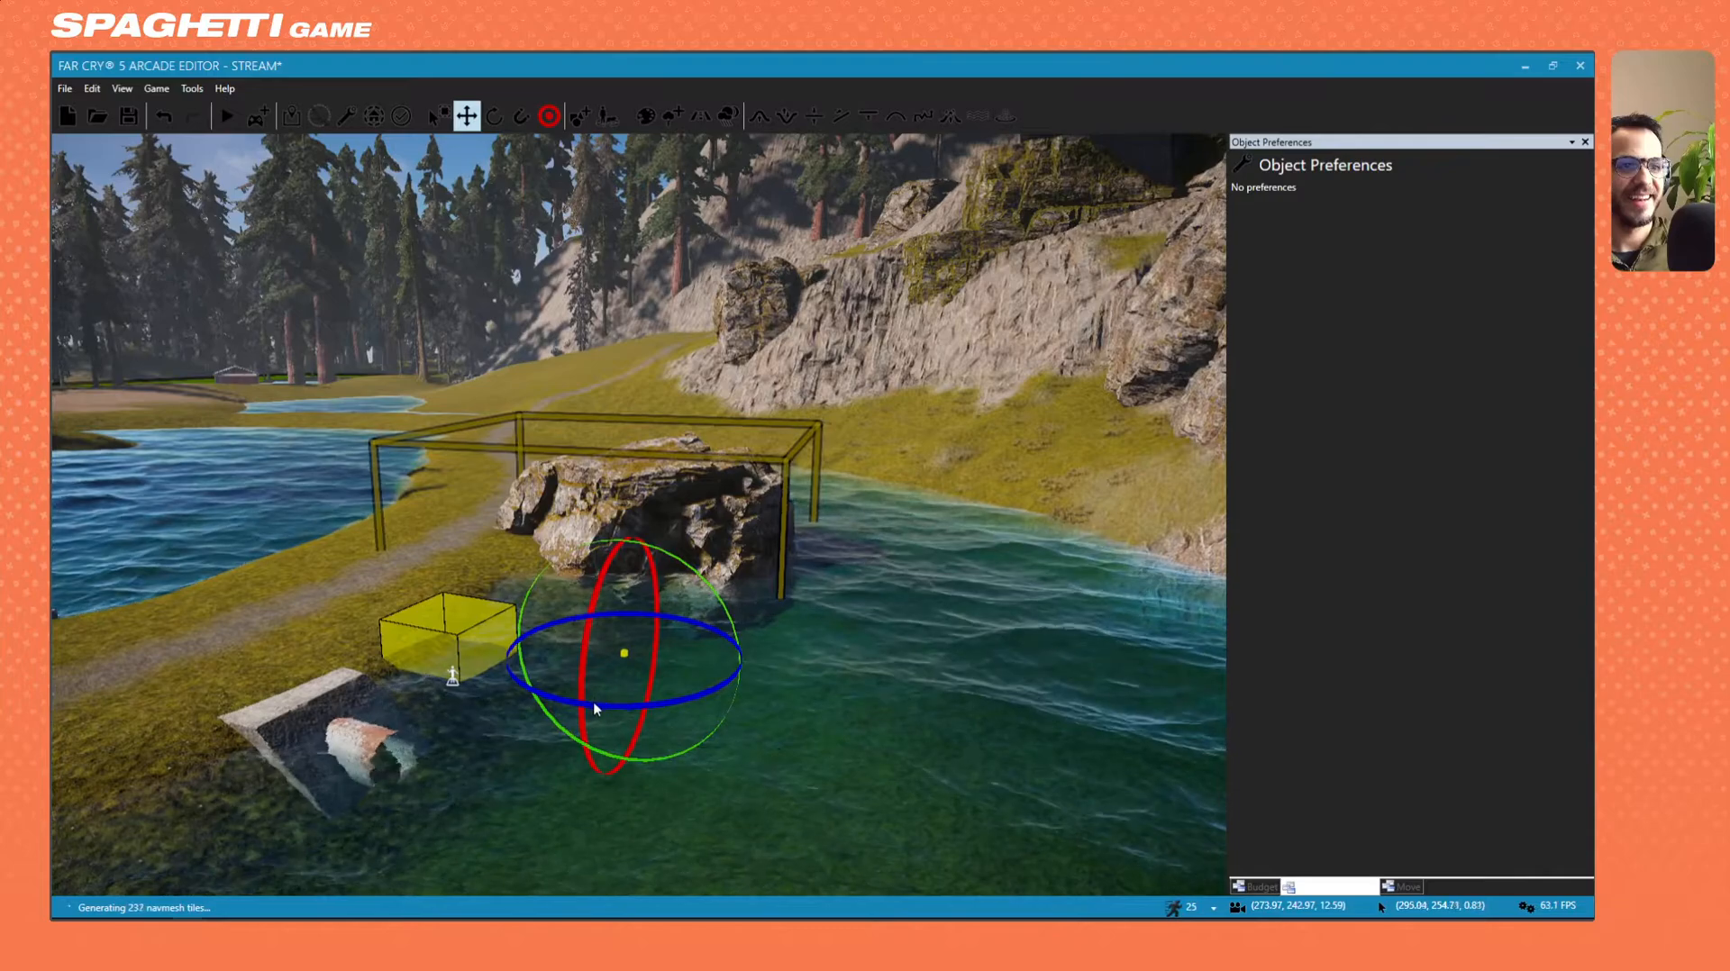
drag(660, 538, 679, 519)
key(2)
drag(628, 579, 624, 609)
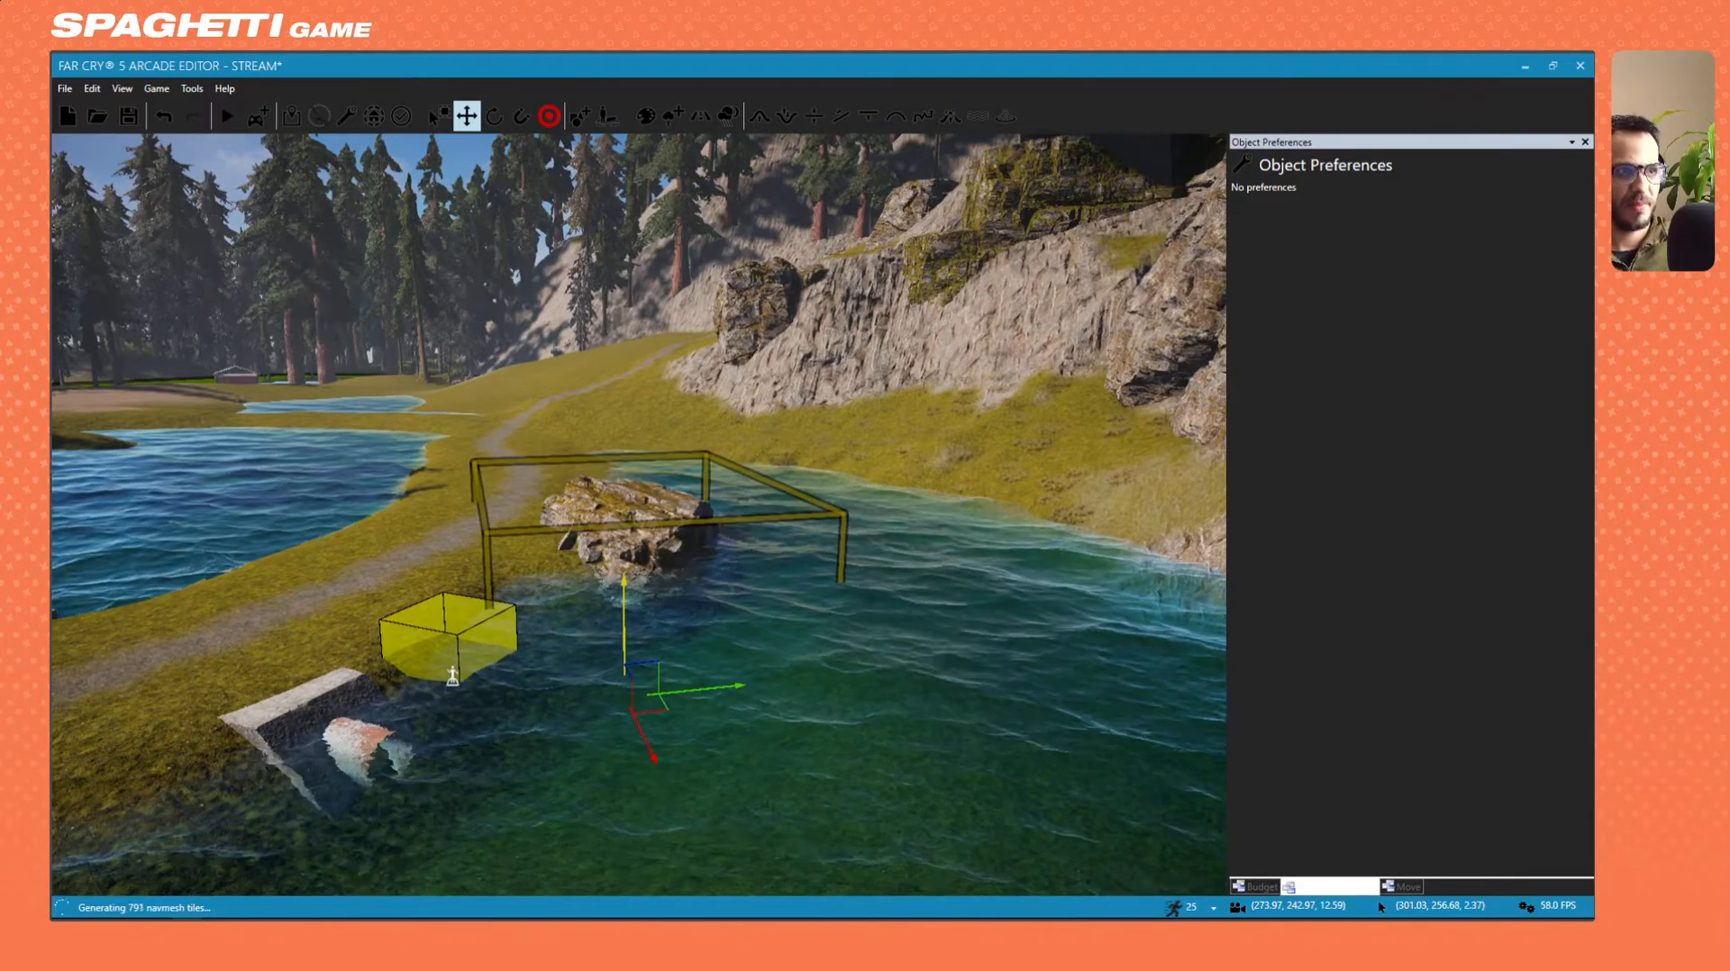
Duplicate the half-submerged rock beside the footpath across the cove onto the grassy bank below the outpost cliff.
key(a)
right_drag(624, 608, 857, 656)
key(w)
key(s)
key(s)
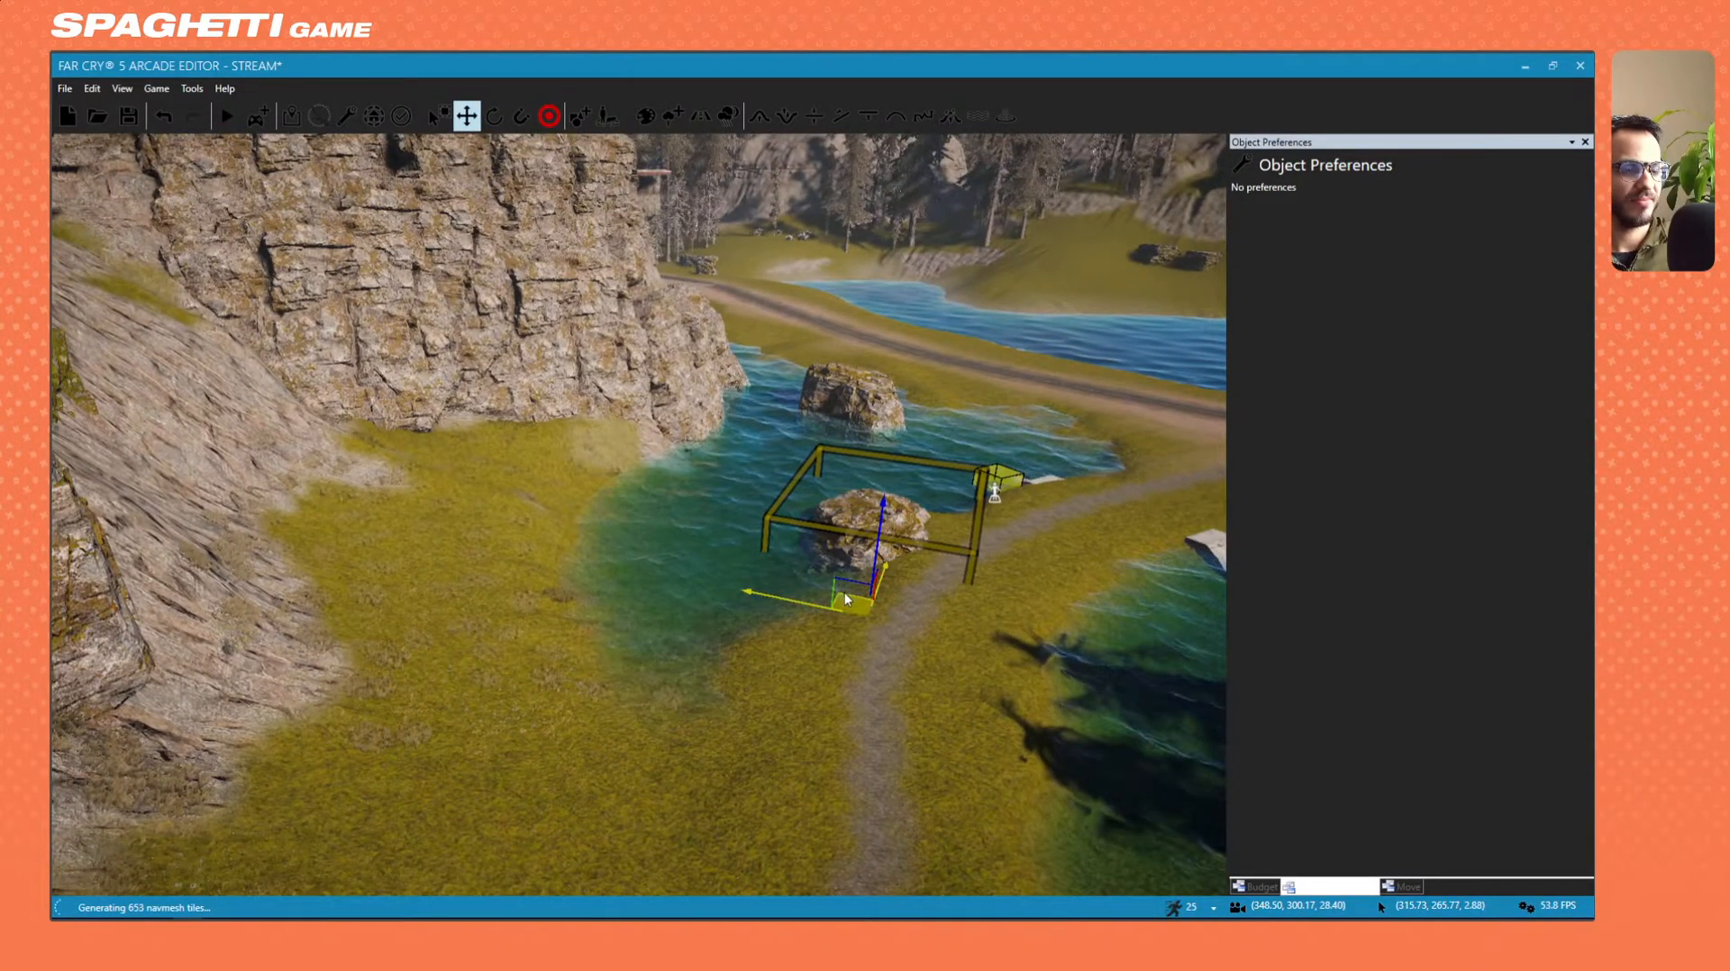
drag(845, 592, 472, 449)
key(ctrl+z)
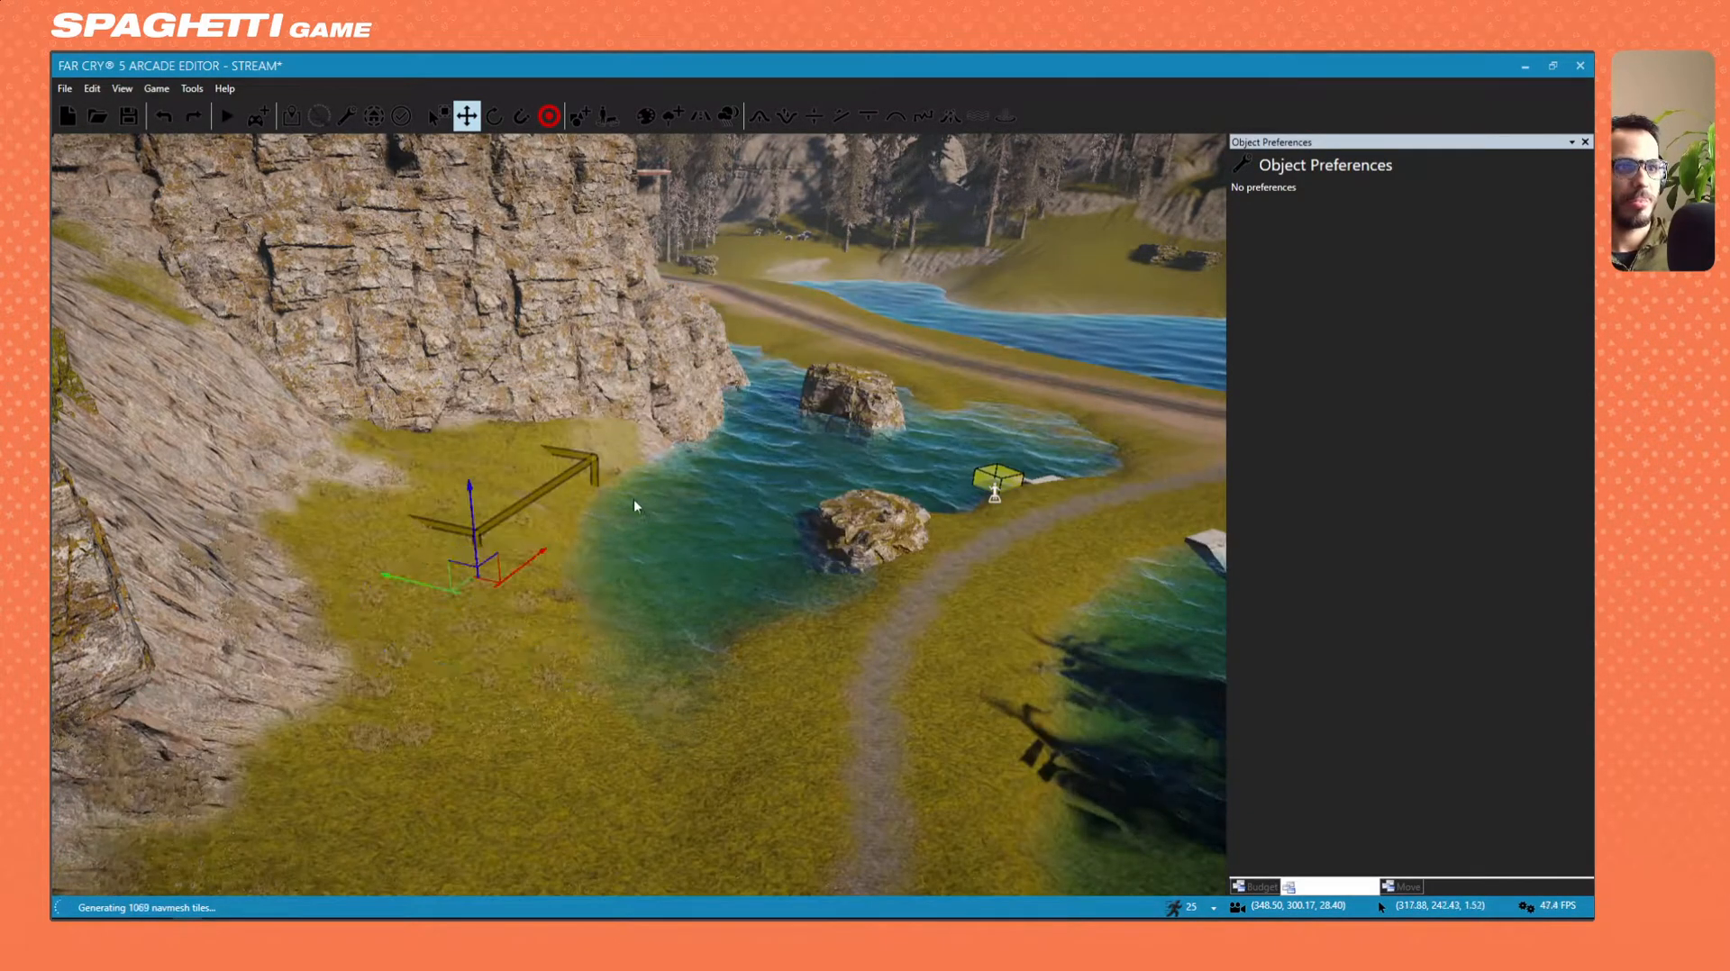
click(719, 526)
click(474, 530)
key(Delete)
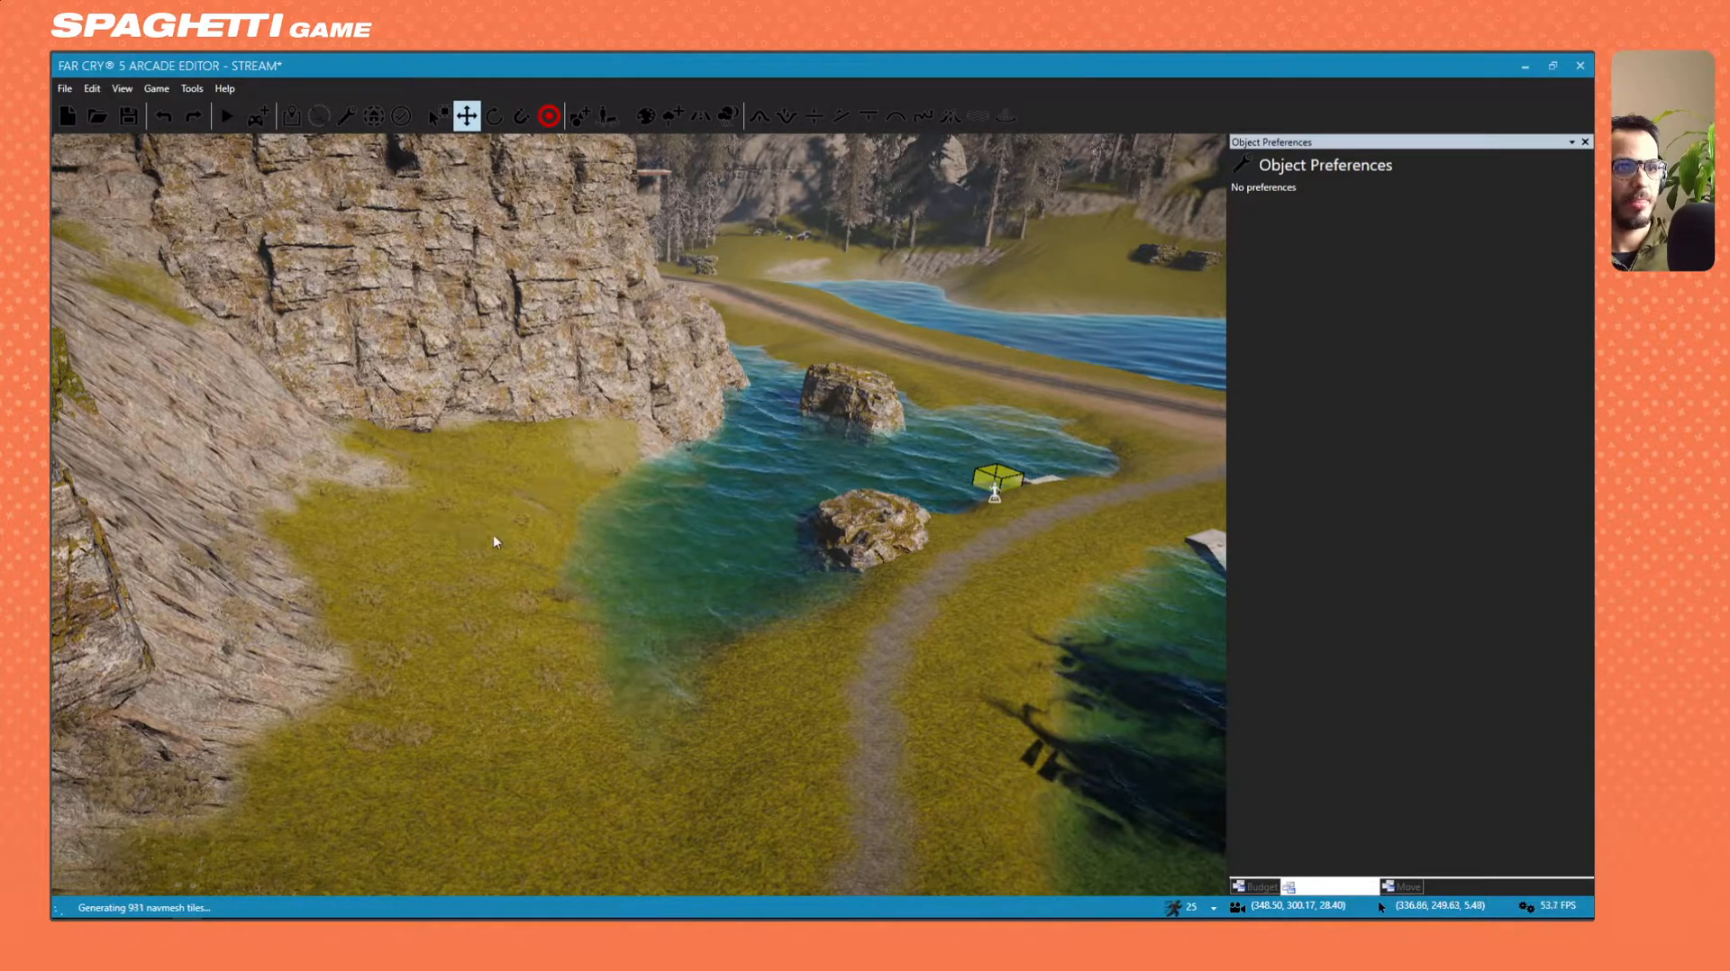
Select the duplicated rock buried beneath the terrain and raise it above the grassy bank.
key(w)
mouse_move(538, 576)
right_down()
mouse_move(491, 585)
mouse_move(538, 577)
right_up()
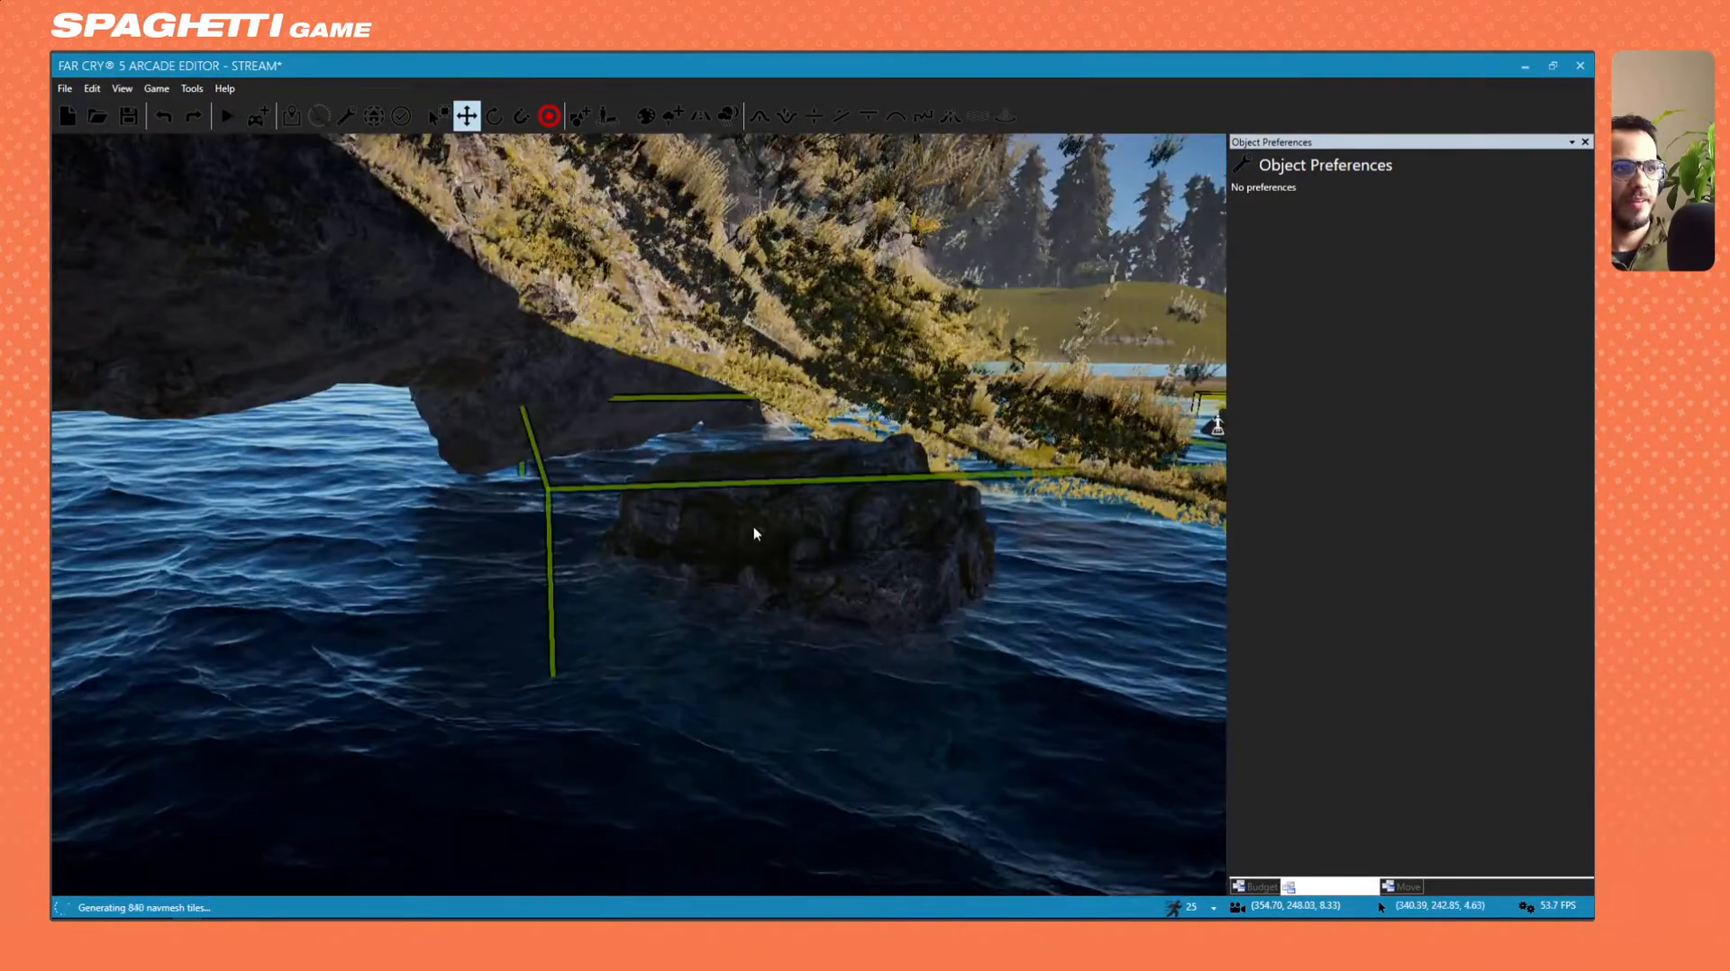
click(755, 531)
key(s)
right_drag(755, 532, 640, 613)
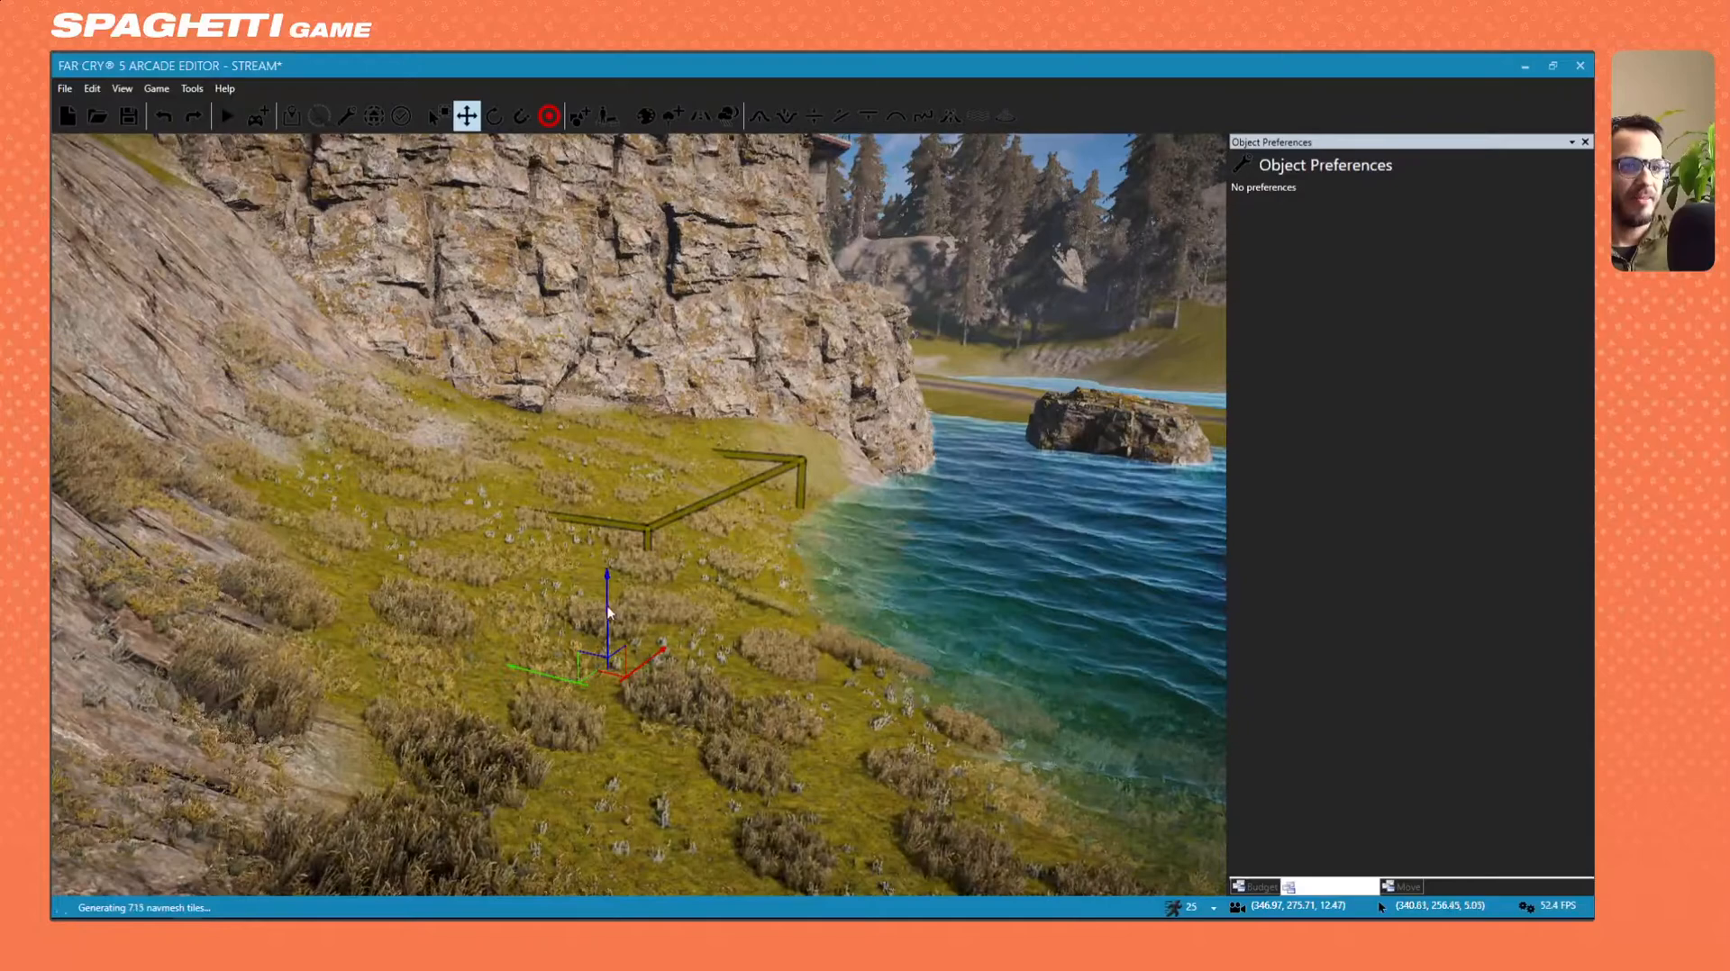
drag(609, 603, 609, 432)
Move the raised rock to the edge of the cove so it sits between the grass and the shallow water.
right_drag(609, 433, 648, 446)
key(s)
right_drag(663, 509, 672, 478)
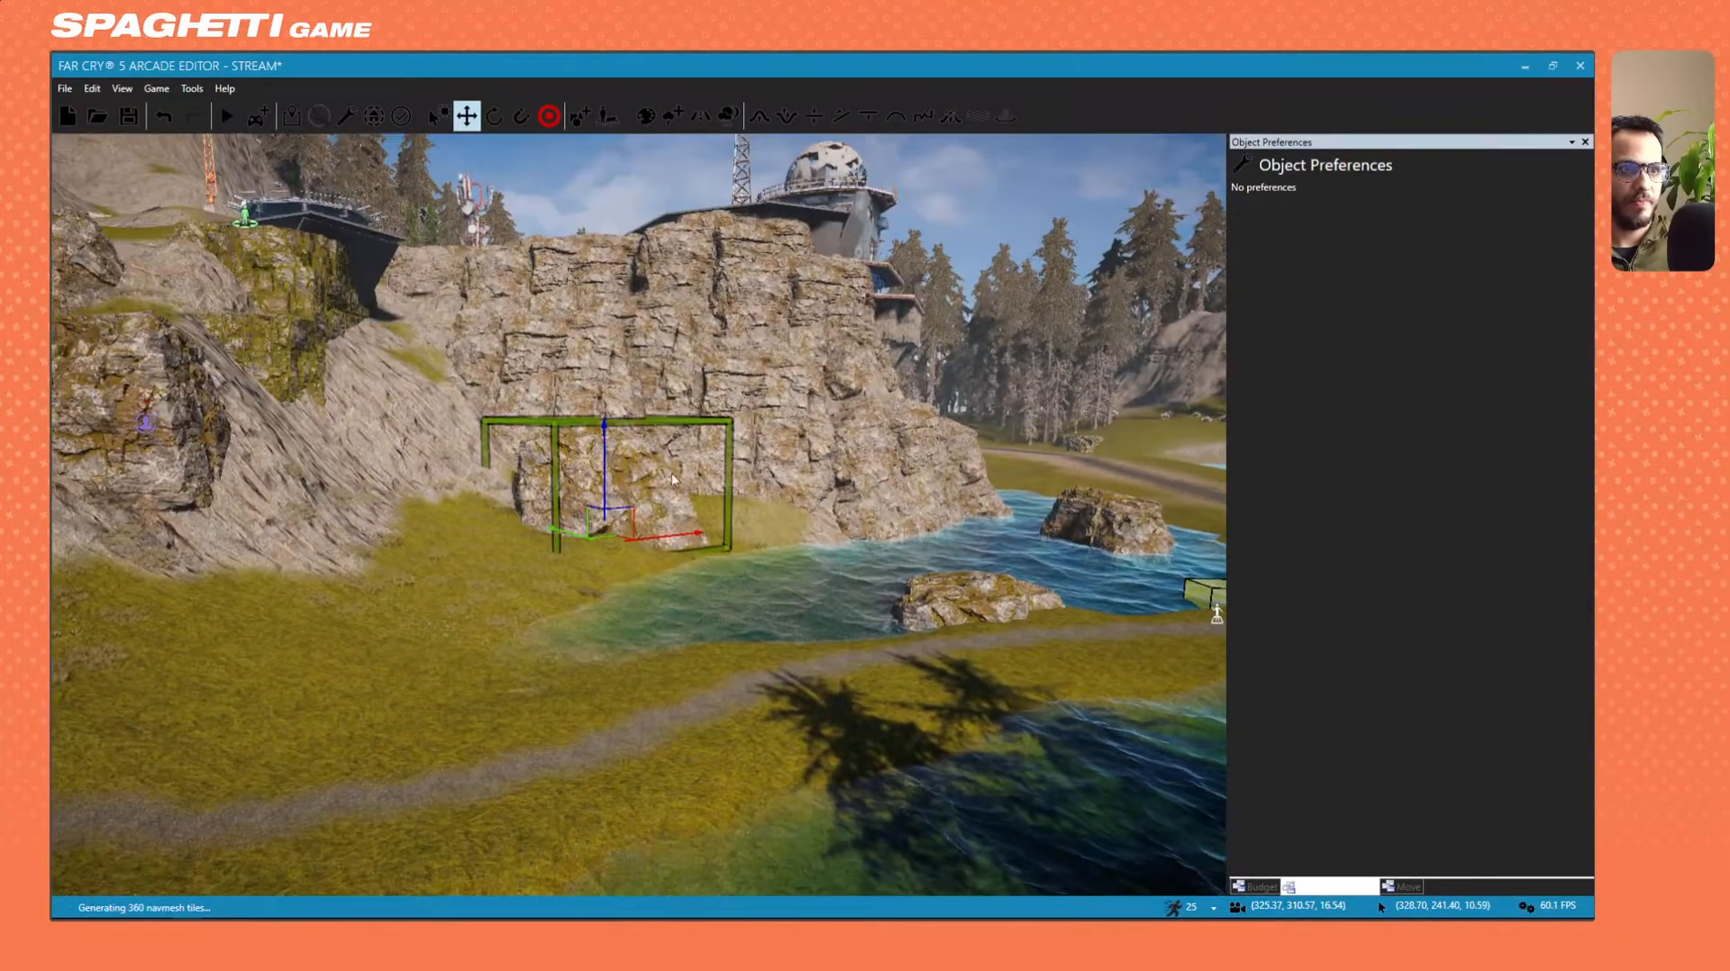
drag(608, 567, 628, 537)
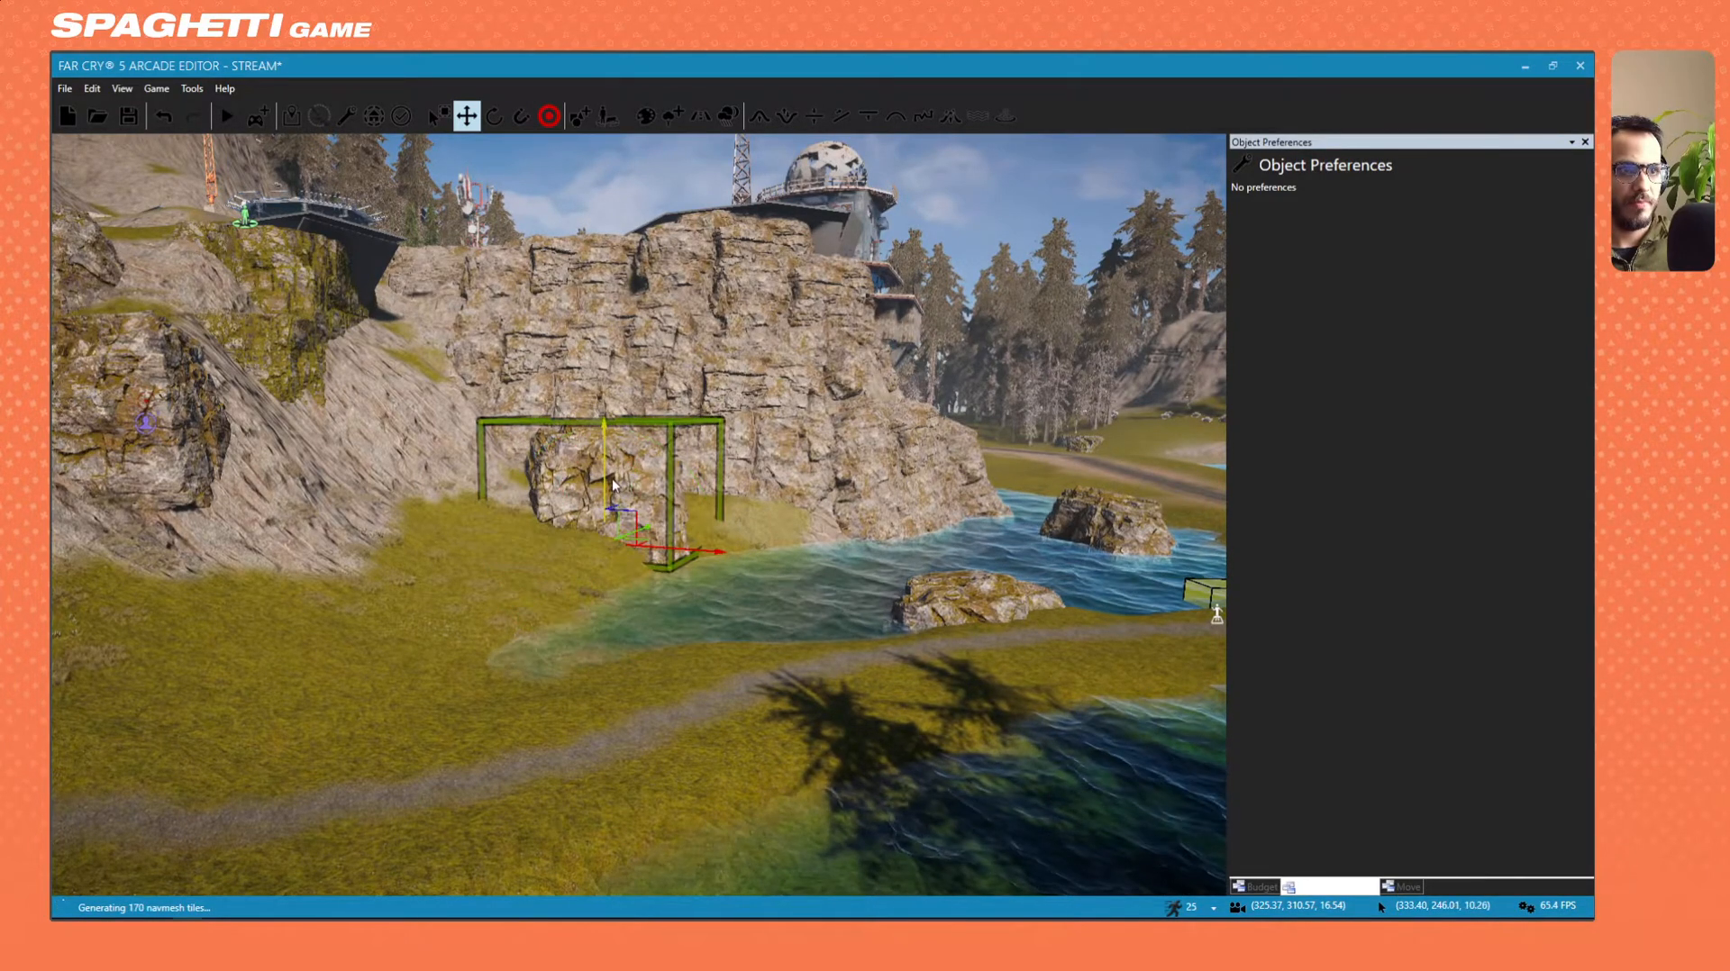
key(w)
right_drag(617, 515, 622, 371)
drag(586, 395, 619, 454)
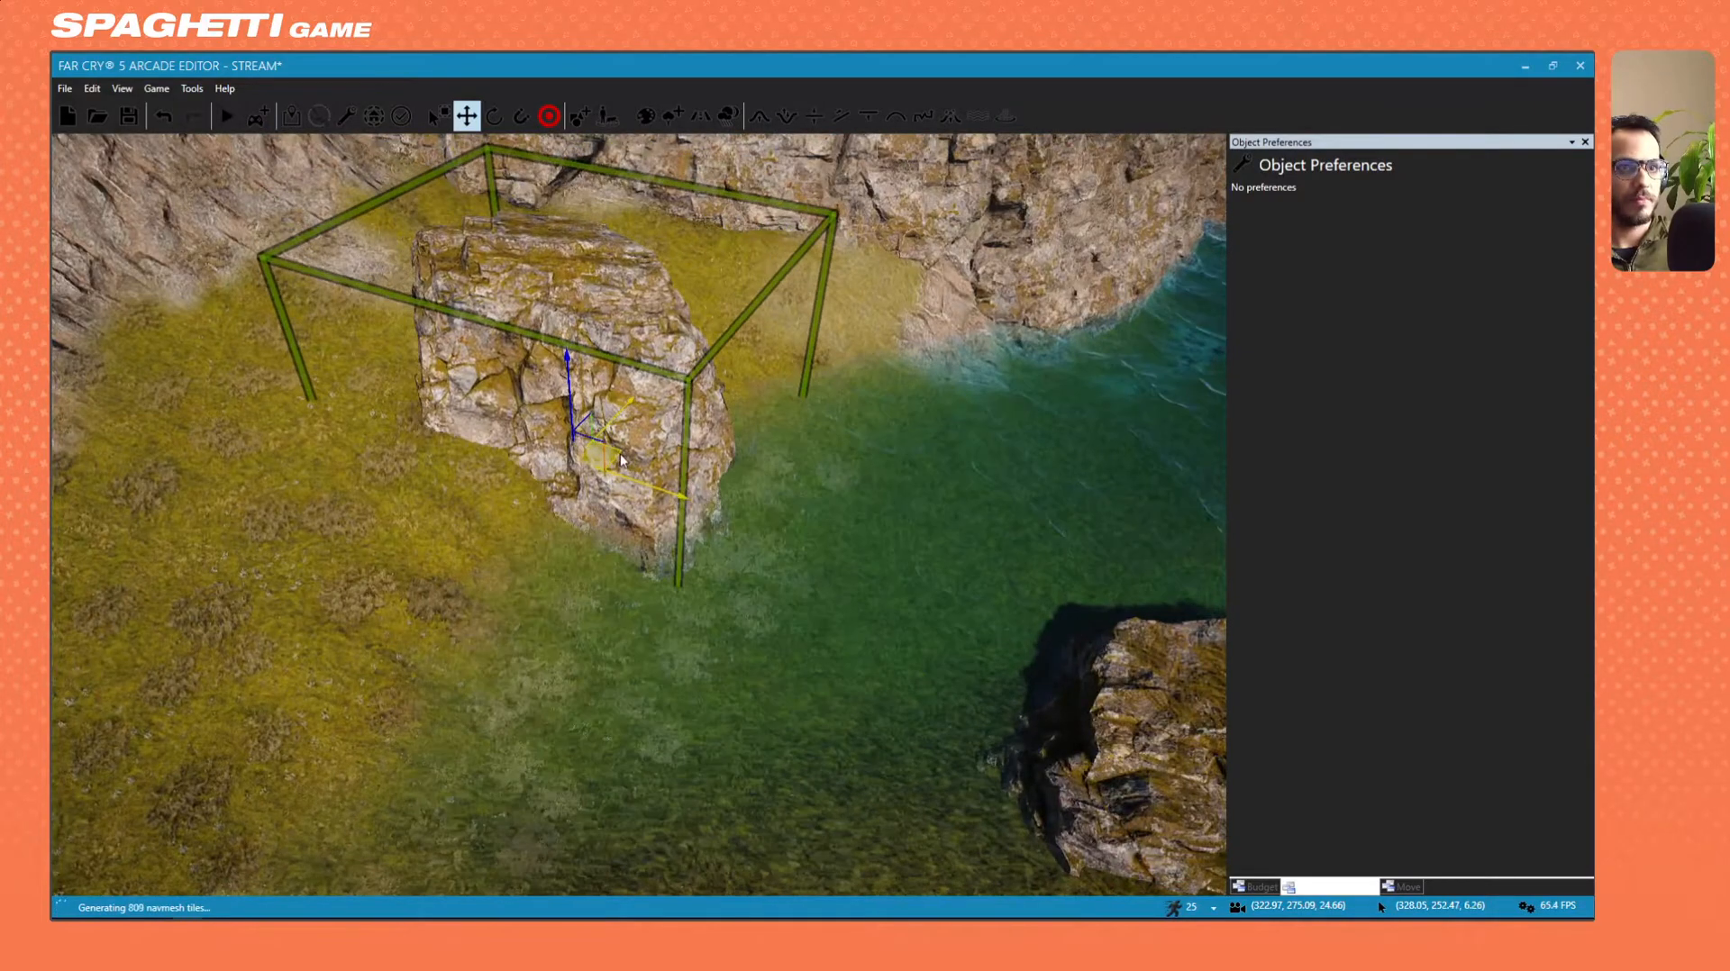
Duplicate the shoreline rock to the foot of the rocky slope by the footpath, then adjust its height, position and rotation.
key(s)
right_drag(620, 454, 560, 469)
key(a)
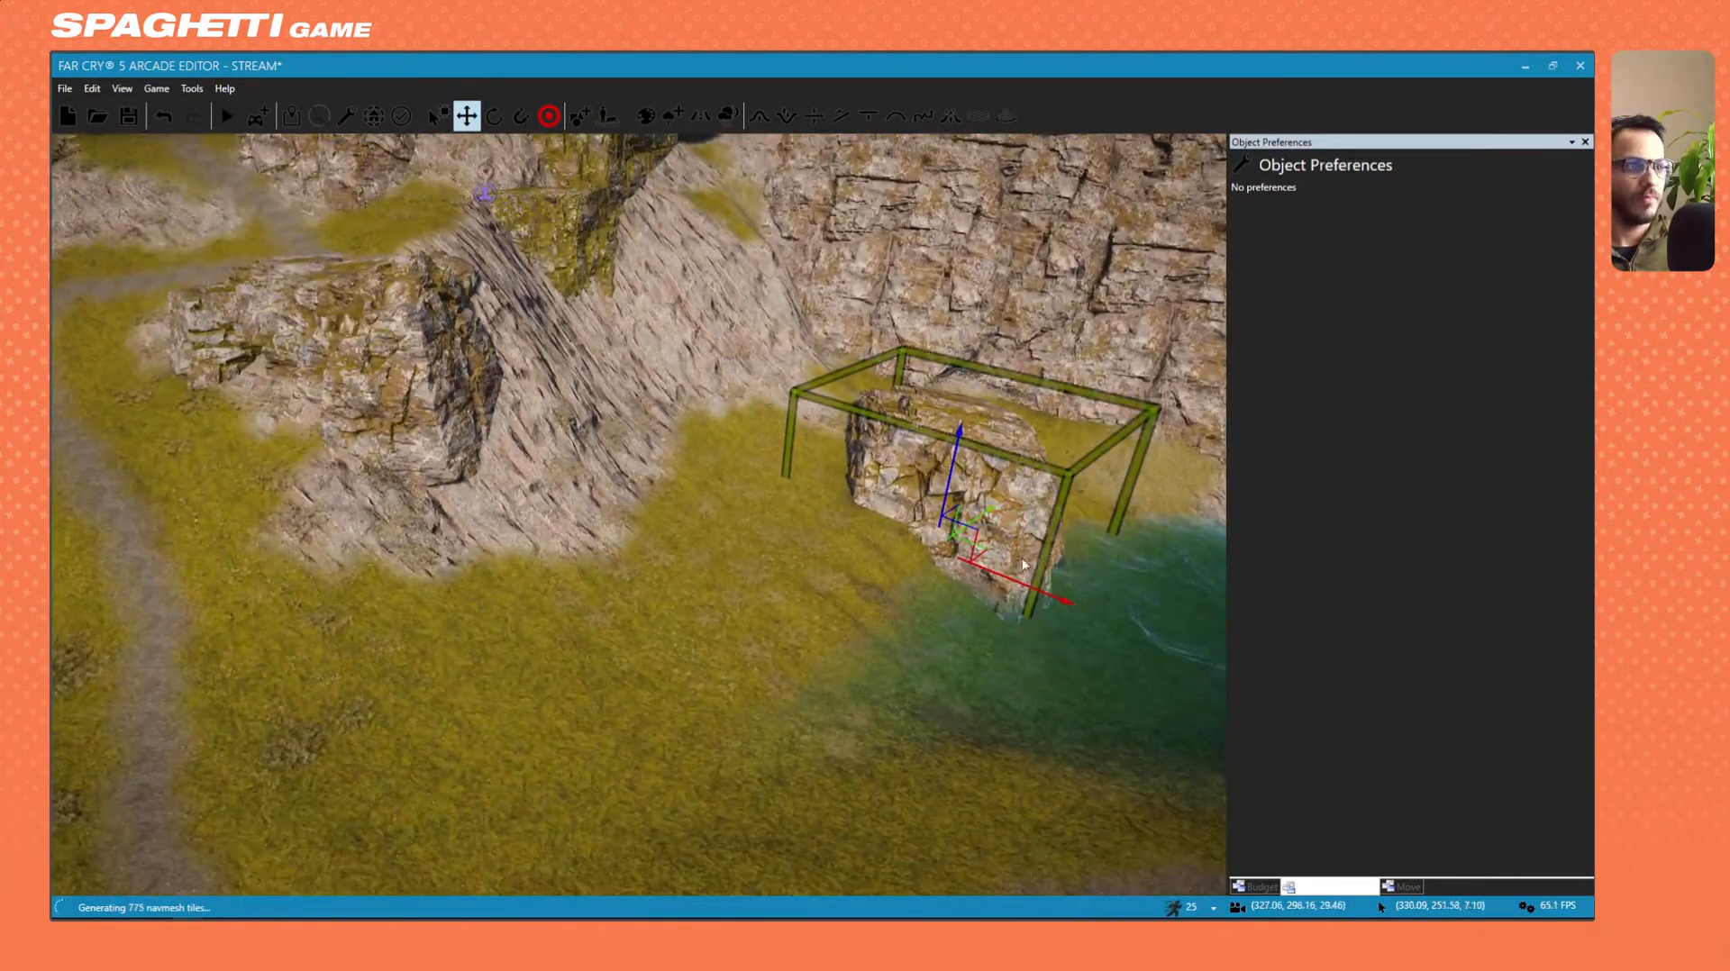
shift+drag(981, 558, 564, 615)
drag(512, 509, 509, 453)
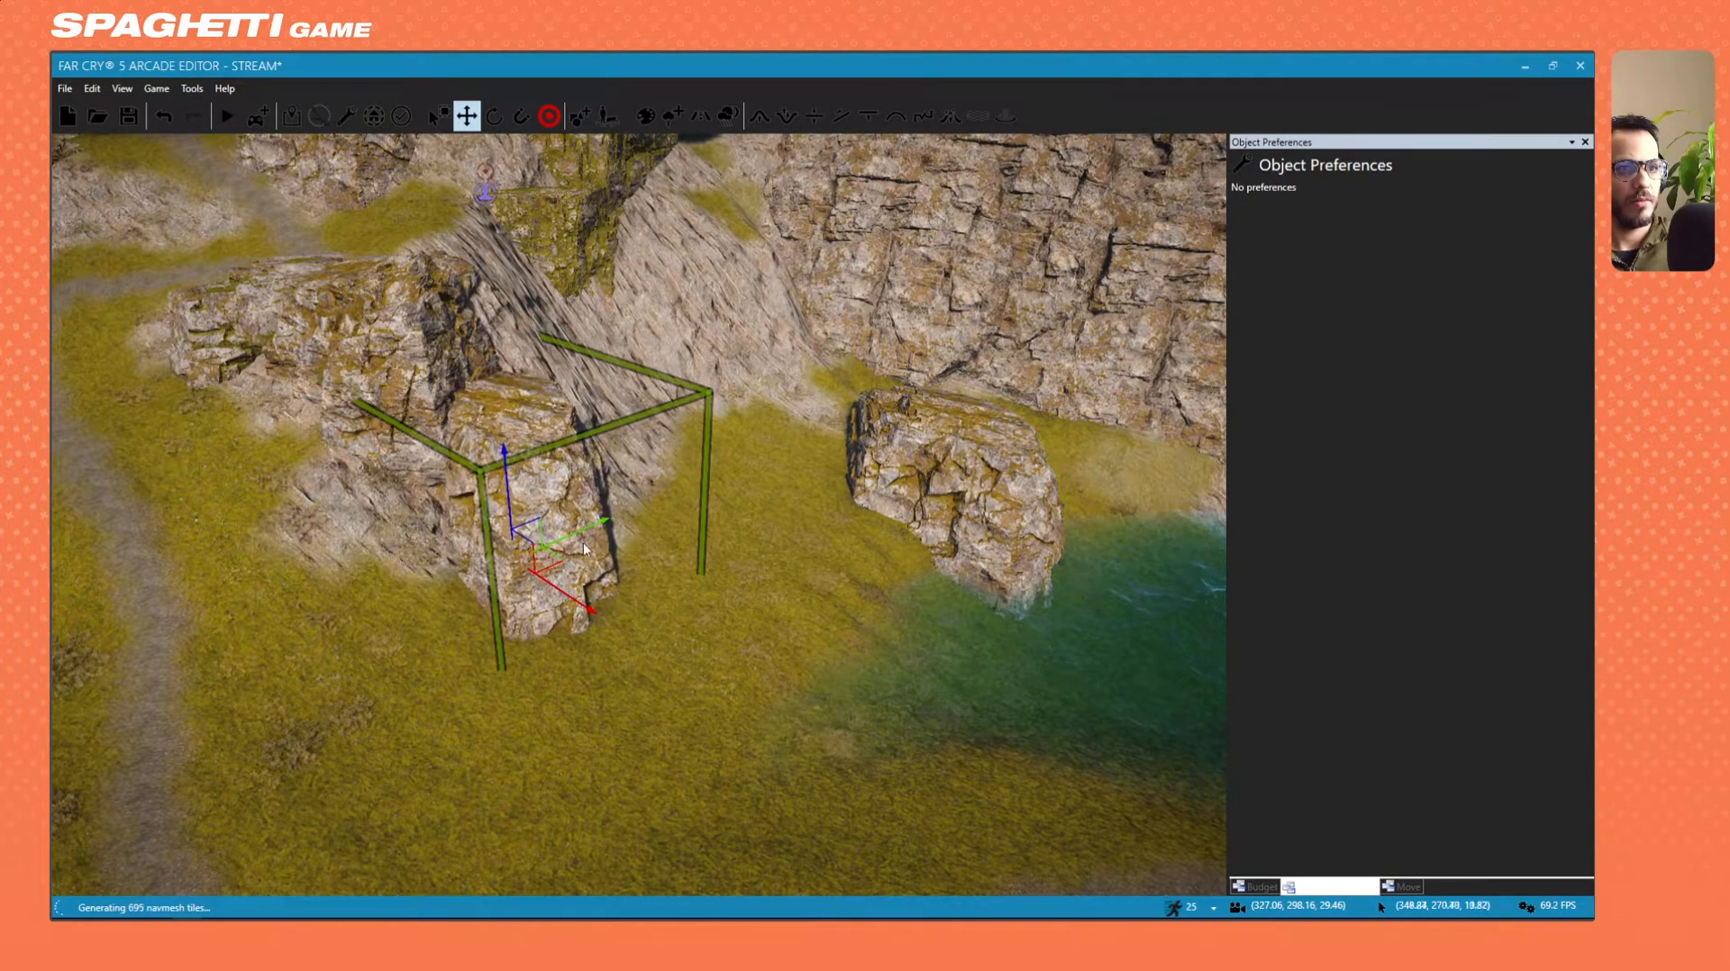
drag(559, 564, 666, 596)
key(space)
drag(536, 597, 572, 606)
key(space)
Select the larger rock behind the new duplicate and shift it closer to the rocky slope.
key(d)
right_drag(571, 606, 374, 520)
key(w)
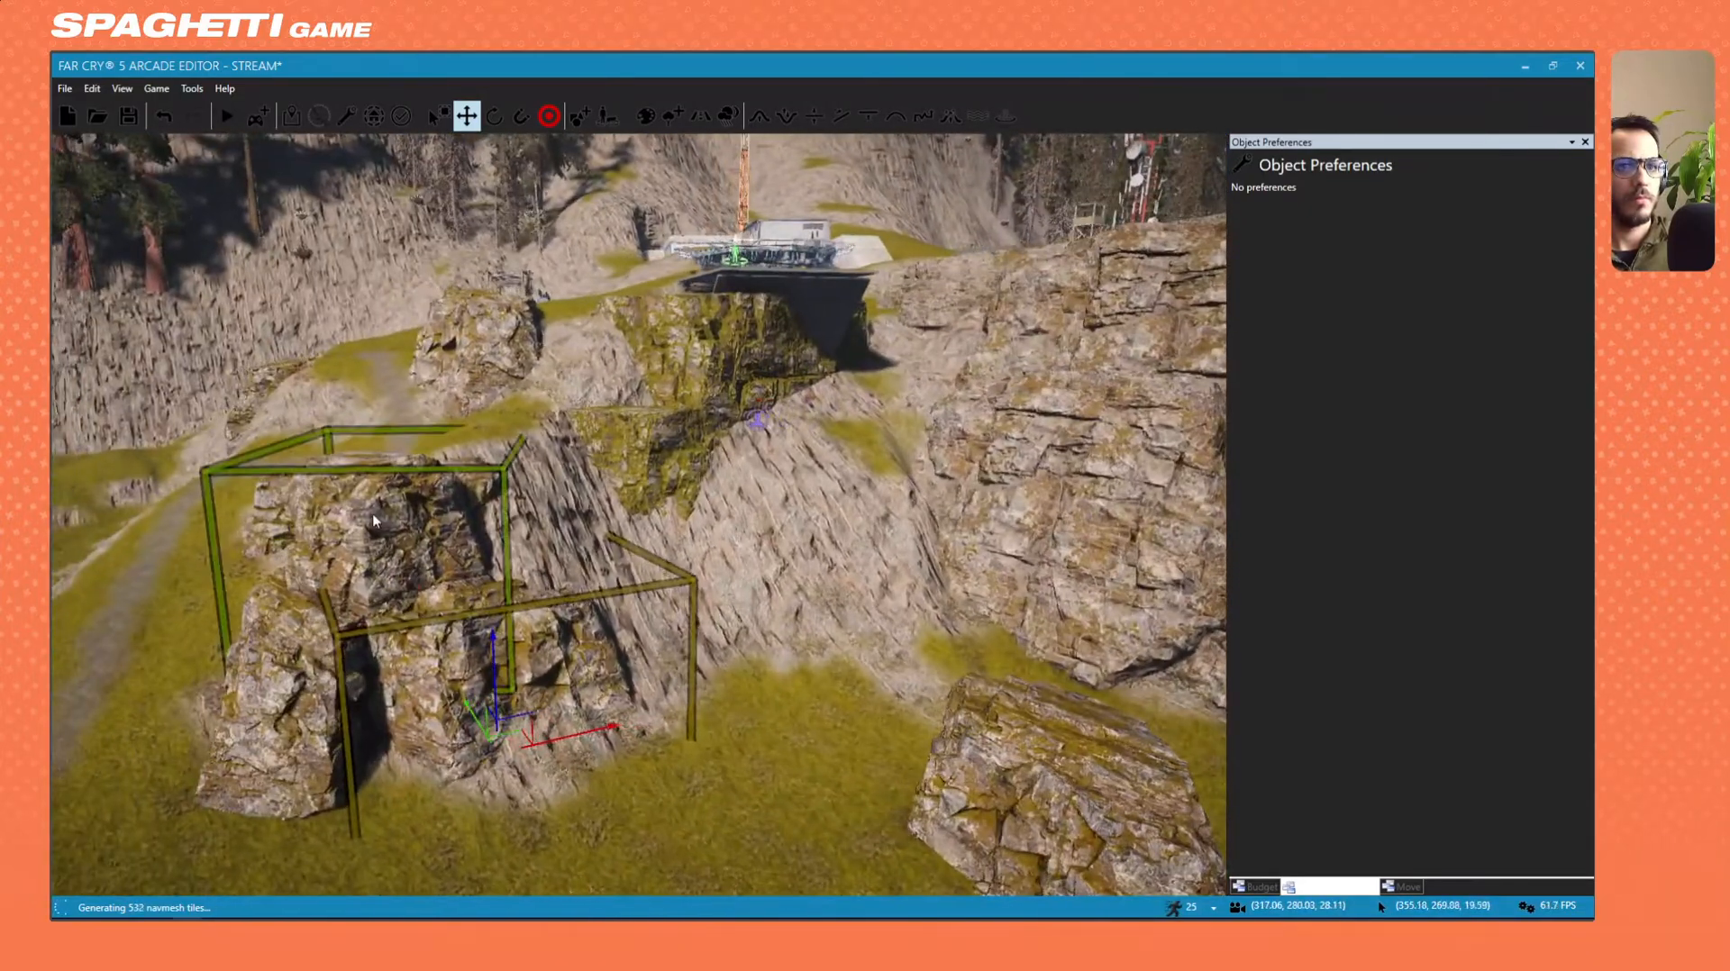
key(space)
key(space)
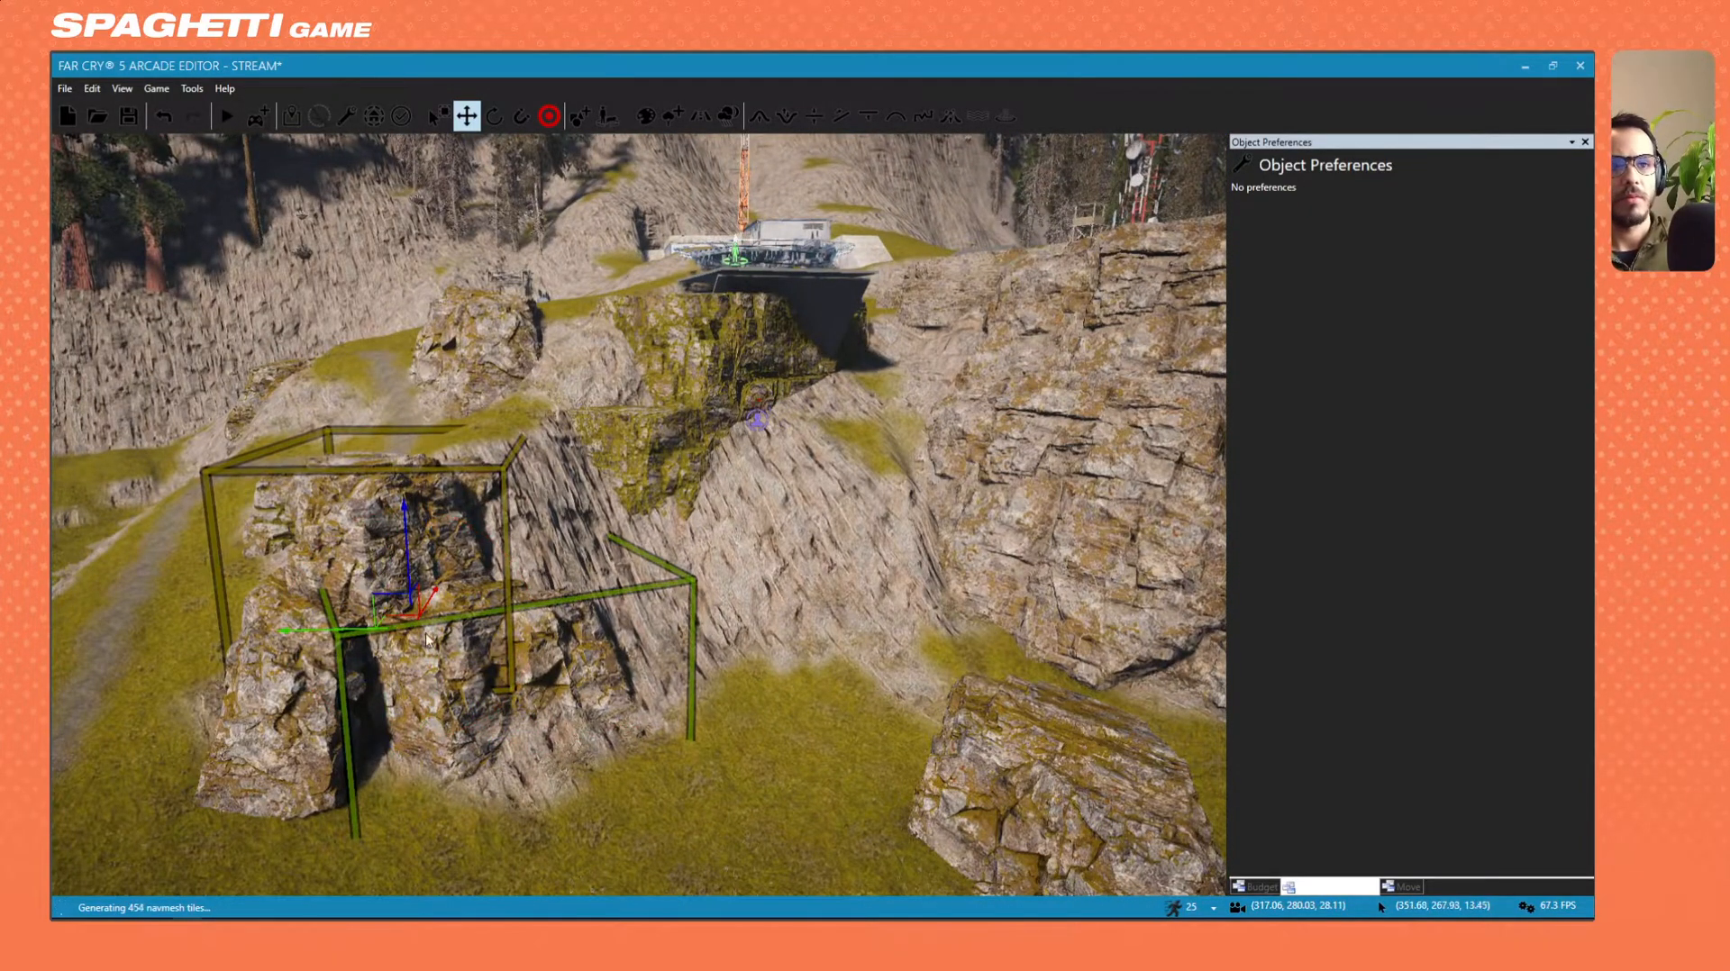
drag(392, 618, 535, 547)
Check the rock placement around the outpost cliff from above and from the bridge, and save the map.
key(w)
right_drag(530, 541, 634, 490)
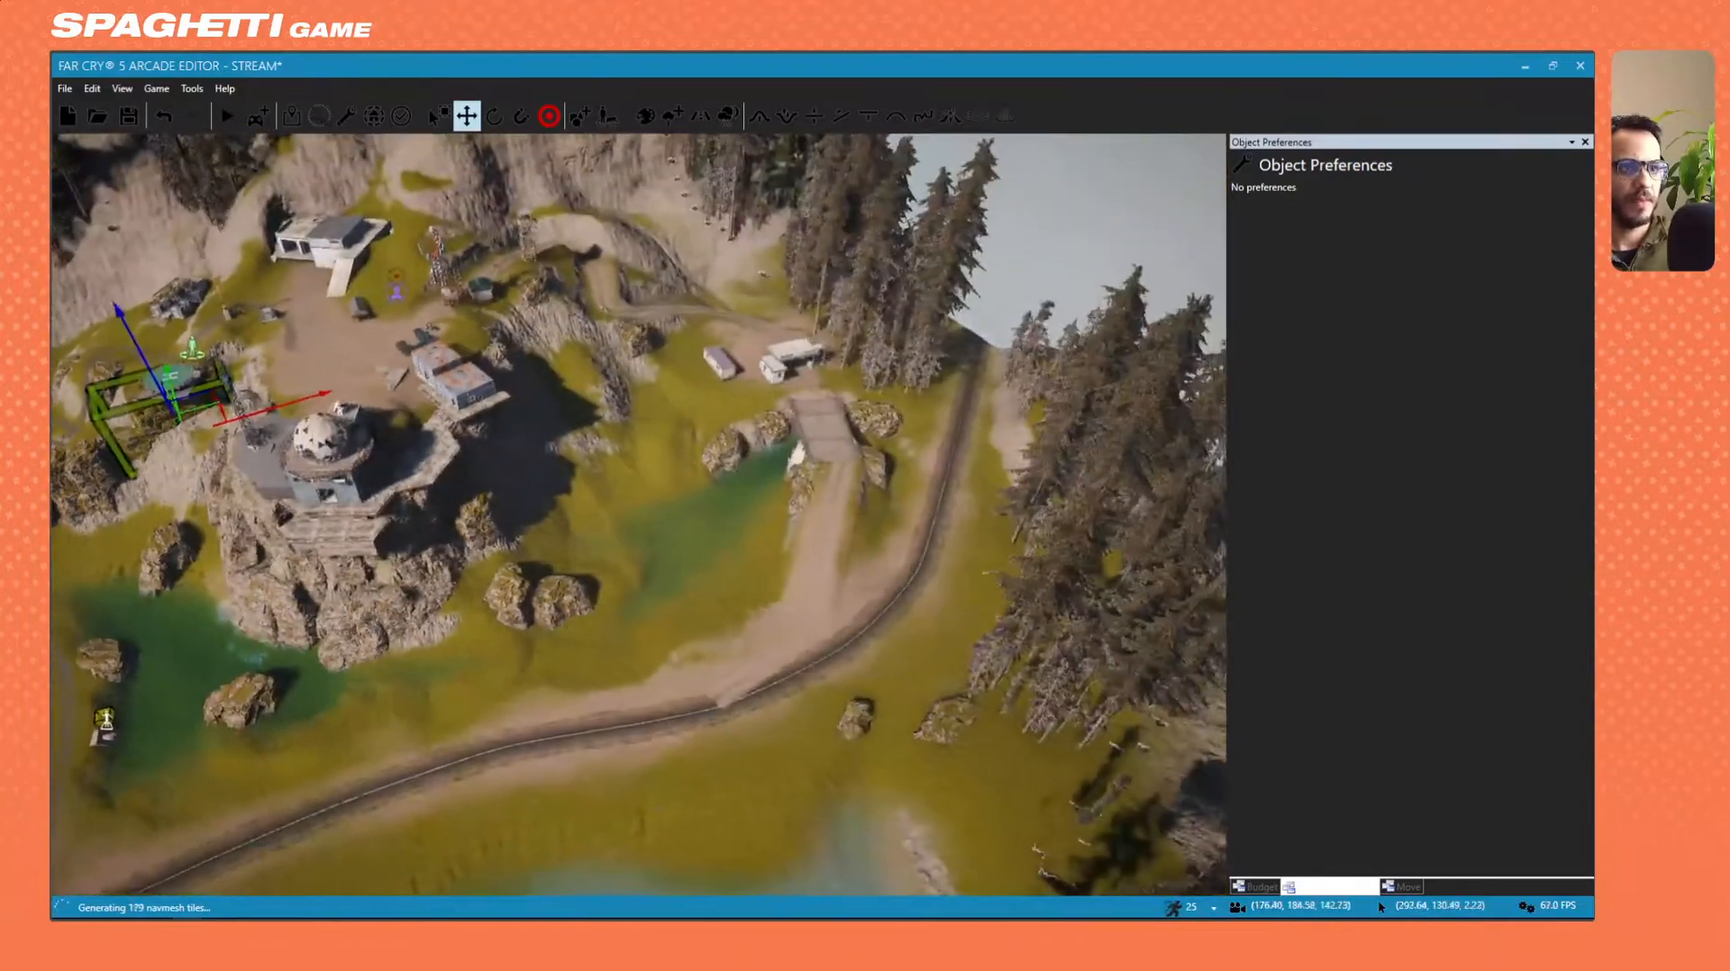
key(w)
right_drag(634, 489, 577, 518)
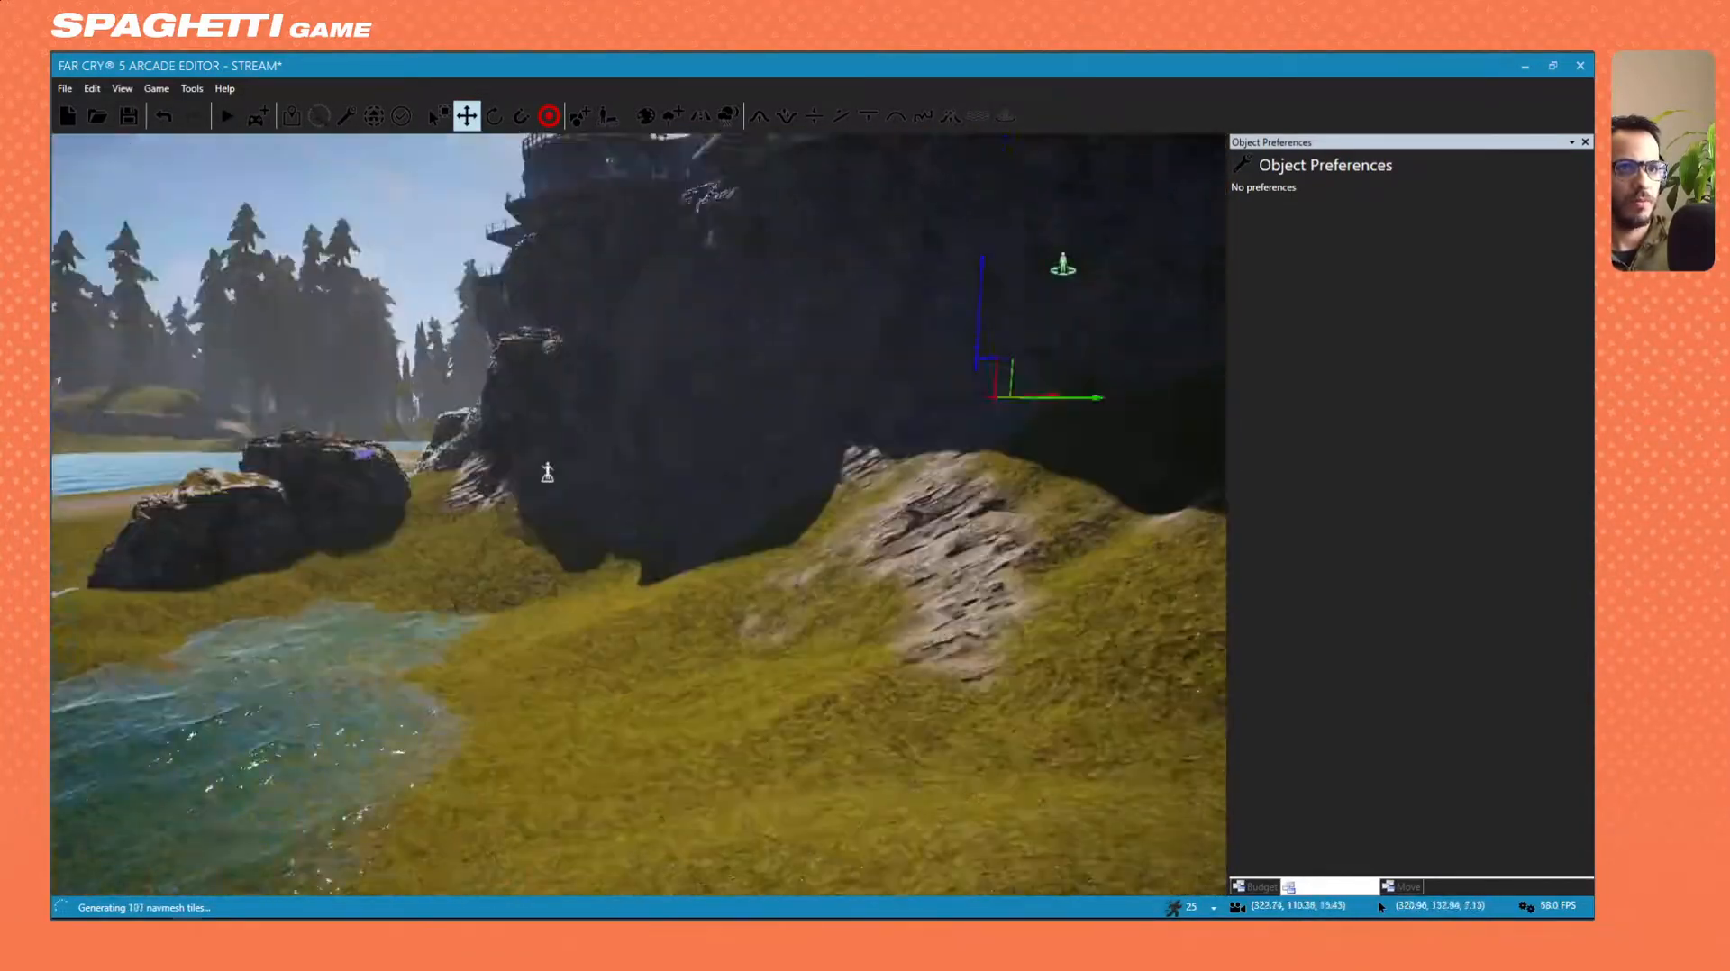
key(s)
key(a)
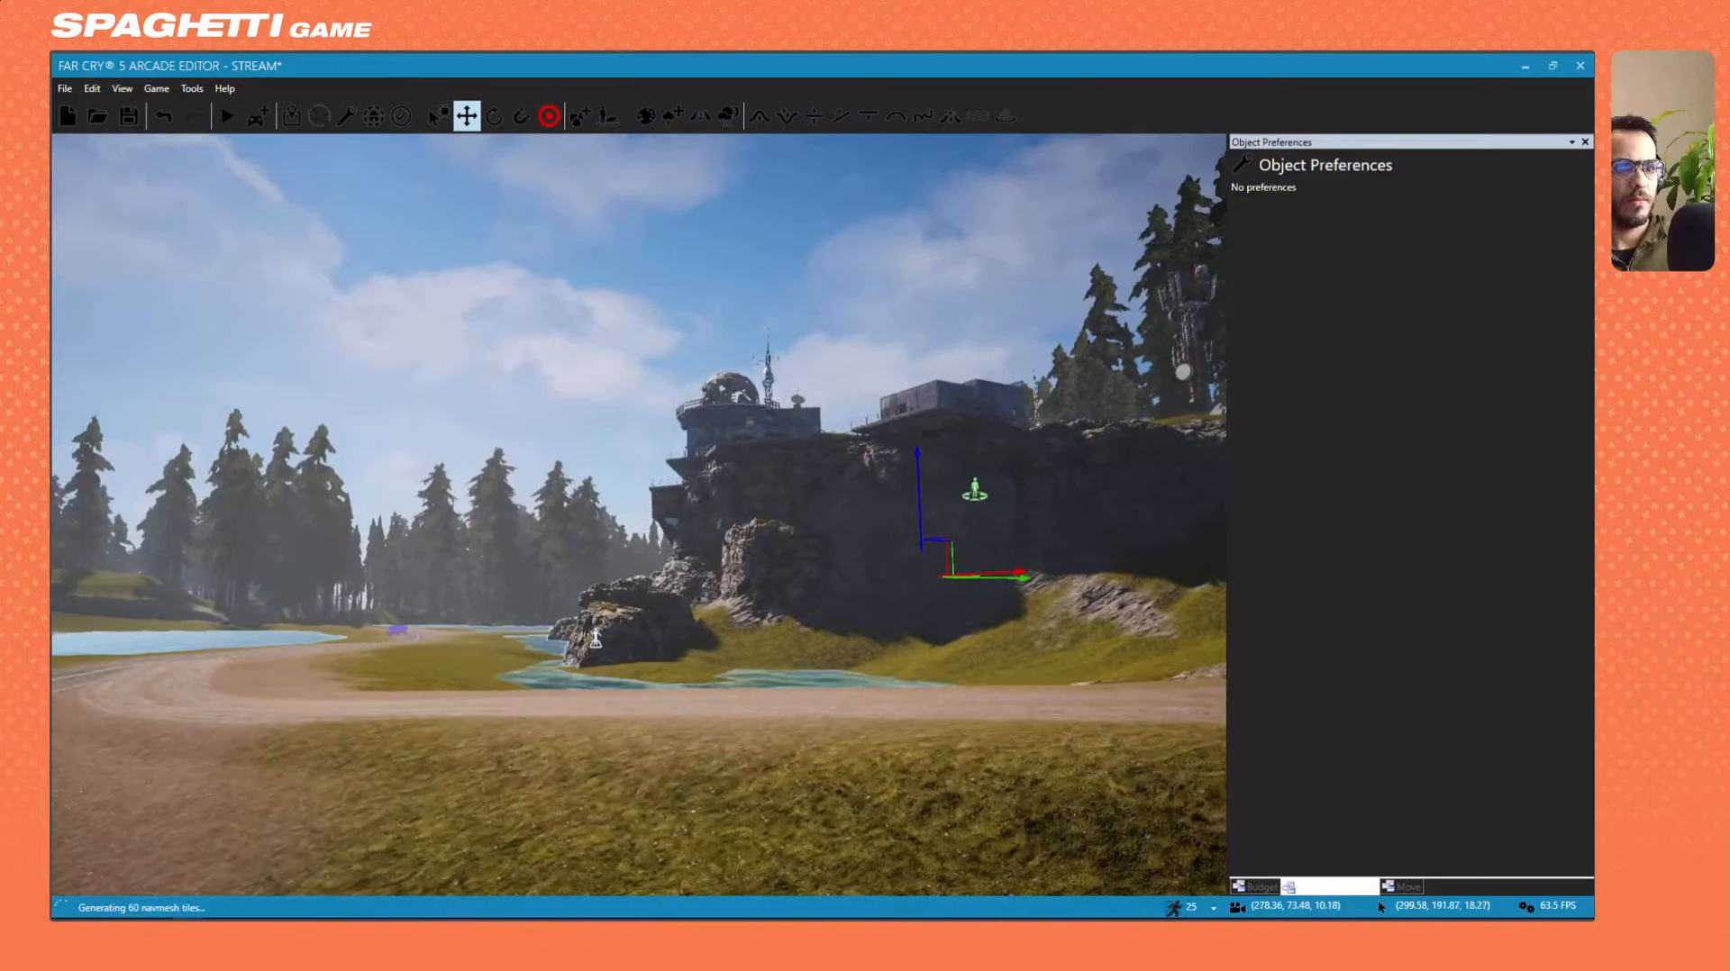
key(w)
mouse_move(635, 531)
right_down()
mouse_move(678, 555)
mouse_move(838, 549)
mouse_move(612, 552)
right_up()
key(w)
key(w)
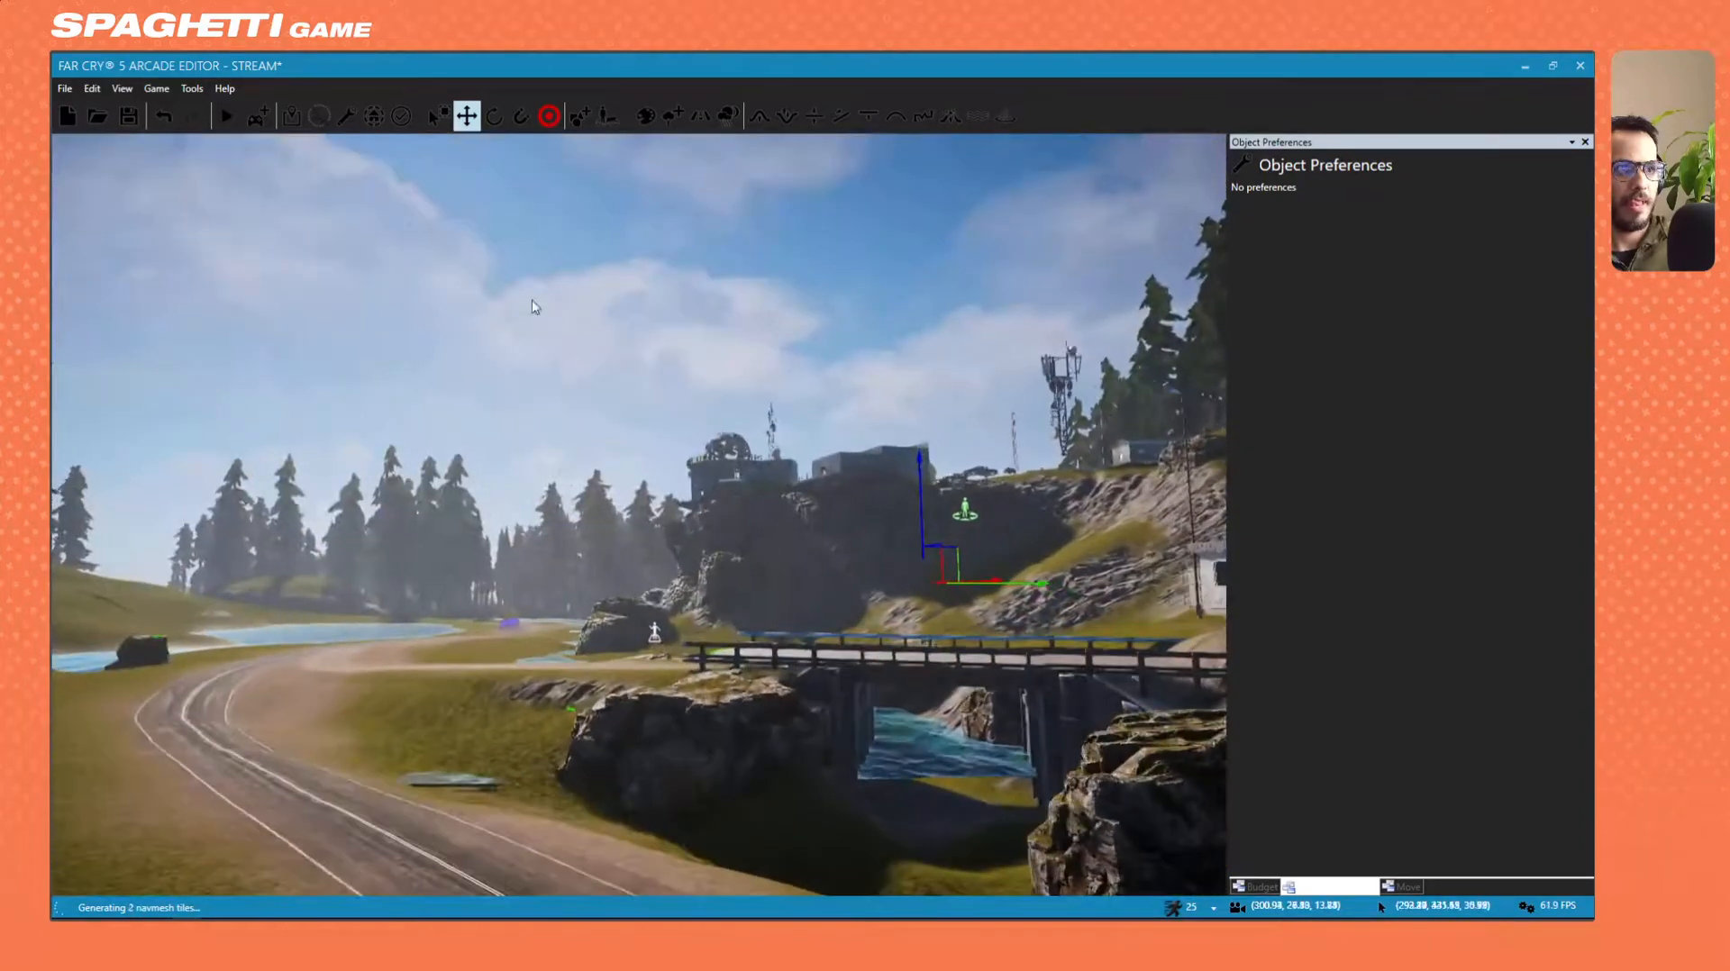
click(129, 116)
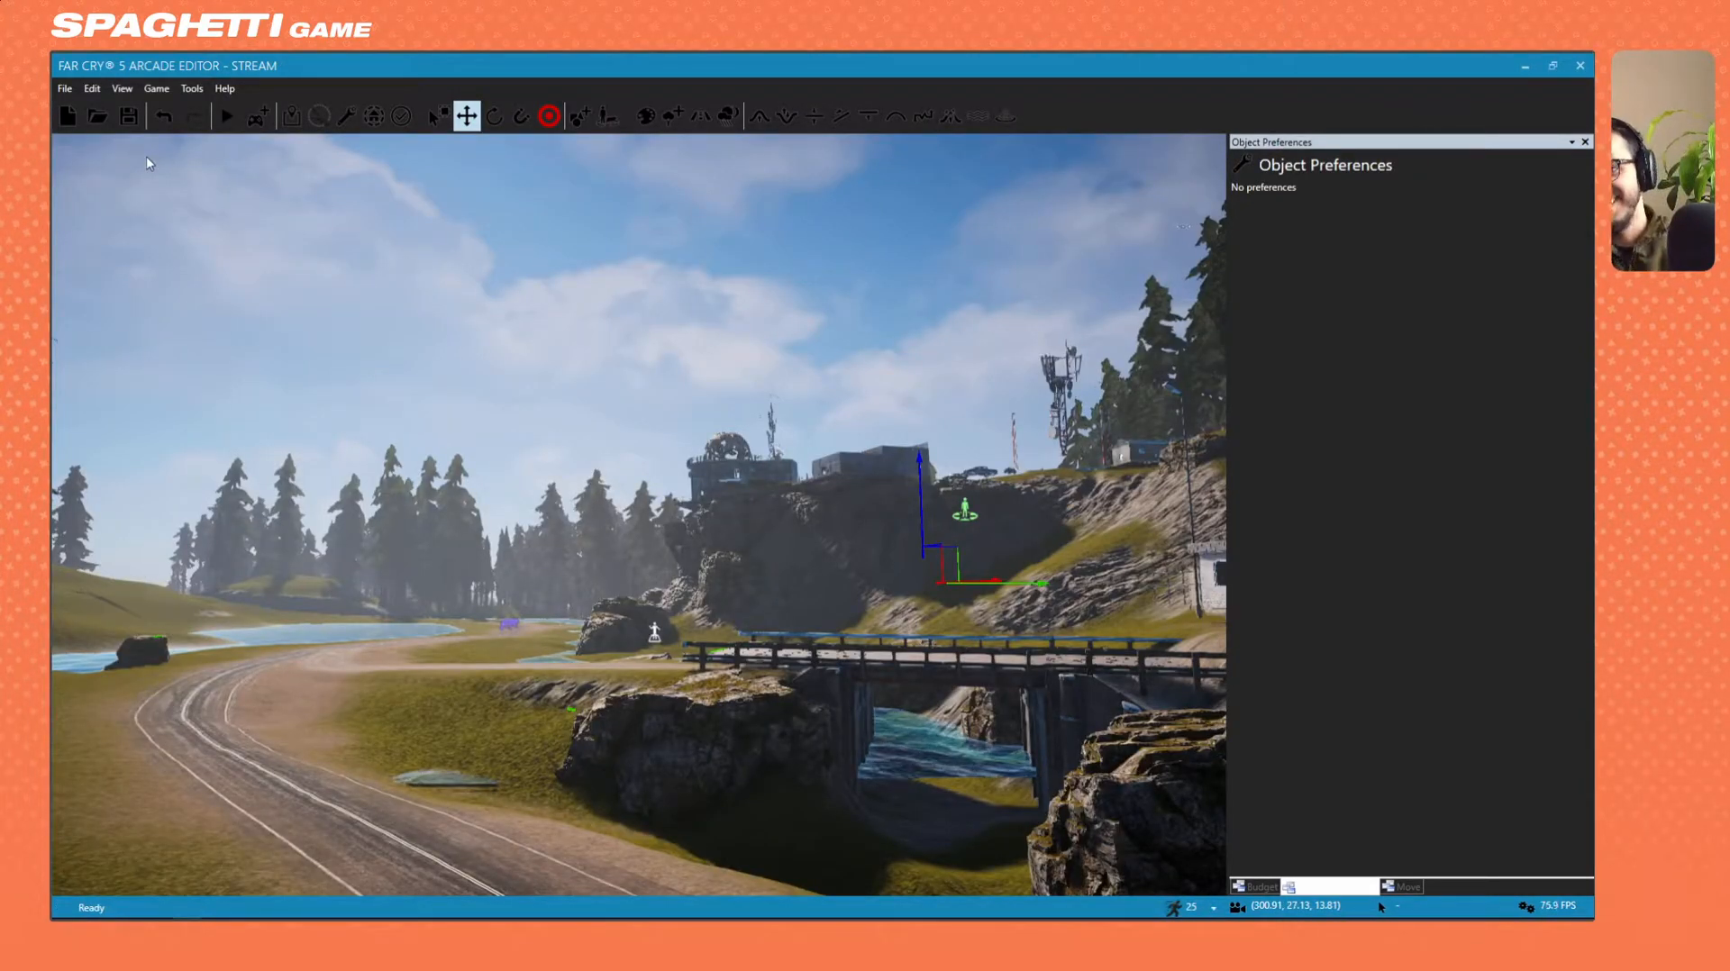
Duplicate a large rock of the outpost cliff along its shaded face, below the blue building.
right_drag(805, 560, 894, 526)
key(w)
key(w)
right_drag(749, 558, 283, 472)
key(w)
key(w)
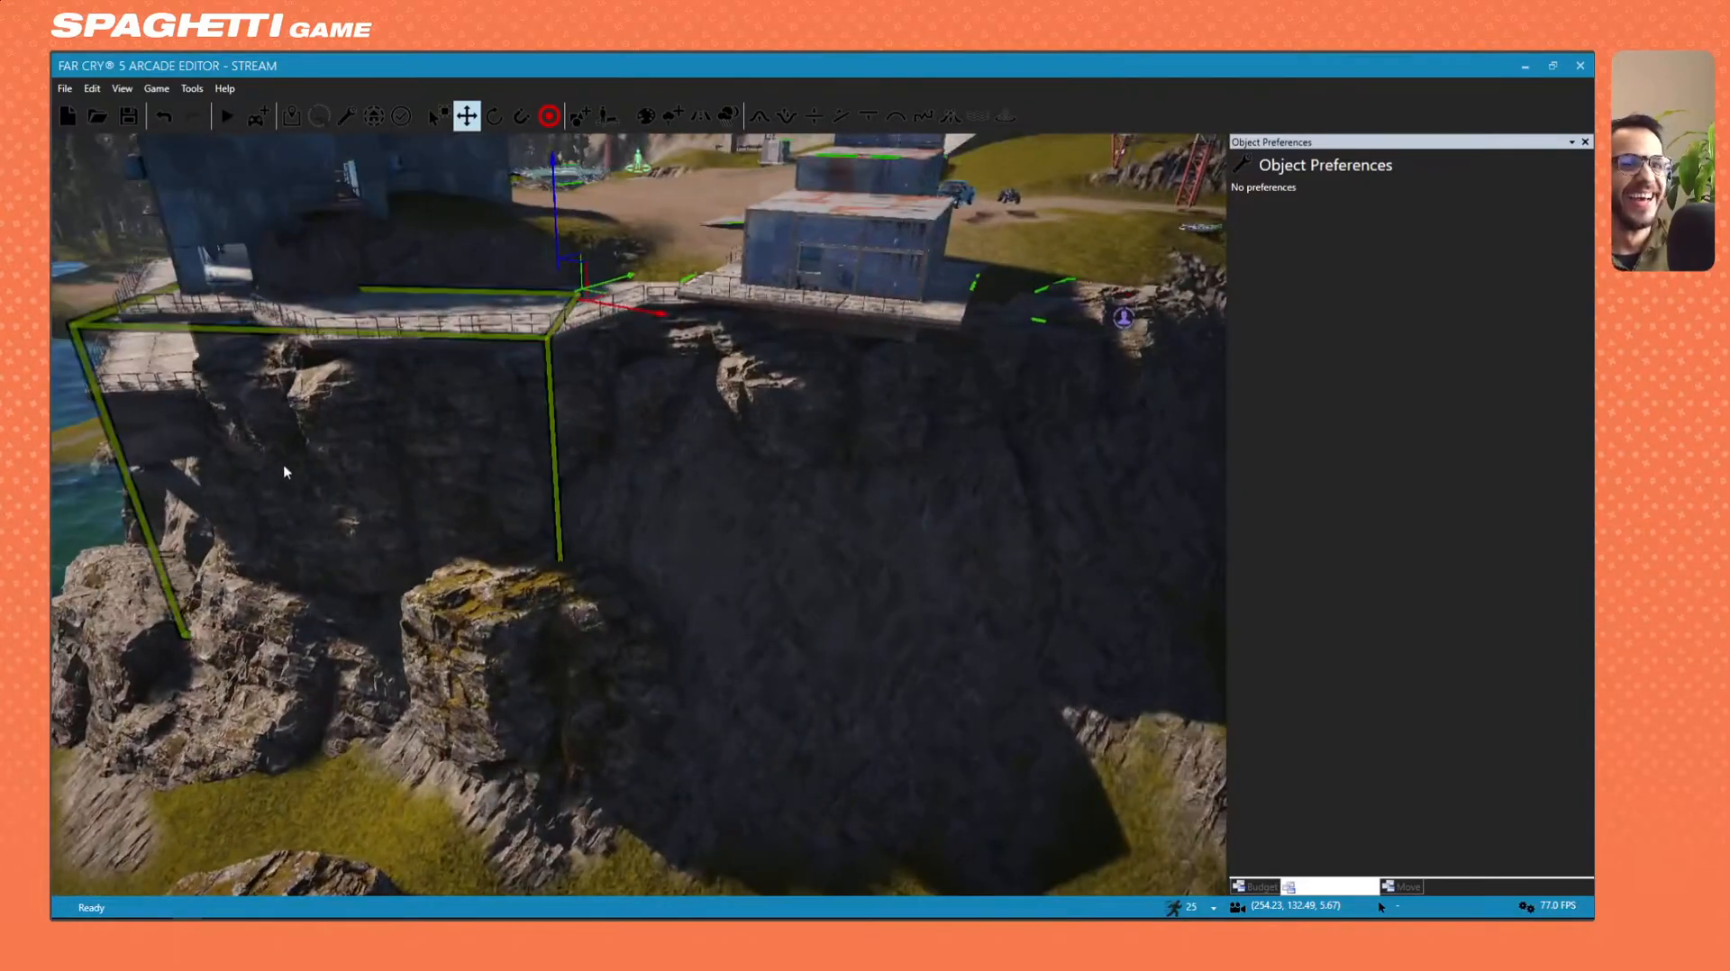
mouse_move(576, 607)
shift+mouse_down()
mouse_move(850, 667)
mouse_move(834, 595)
mouse_move(804, 584)
shift+mouse_up()
key(d)
right_drag(834, 592, 684, 564)
drag(745, 621, 683, 655)
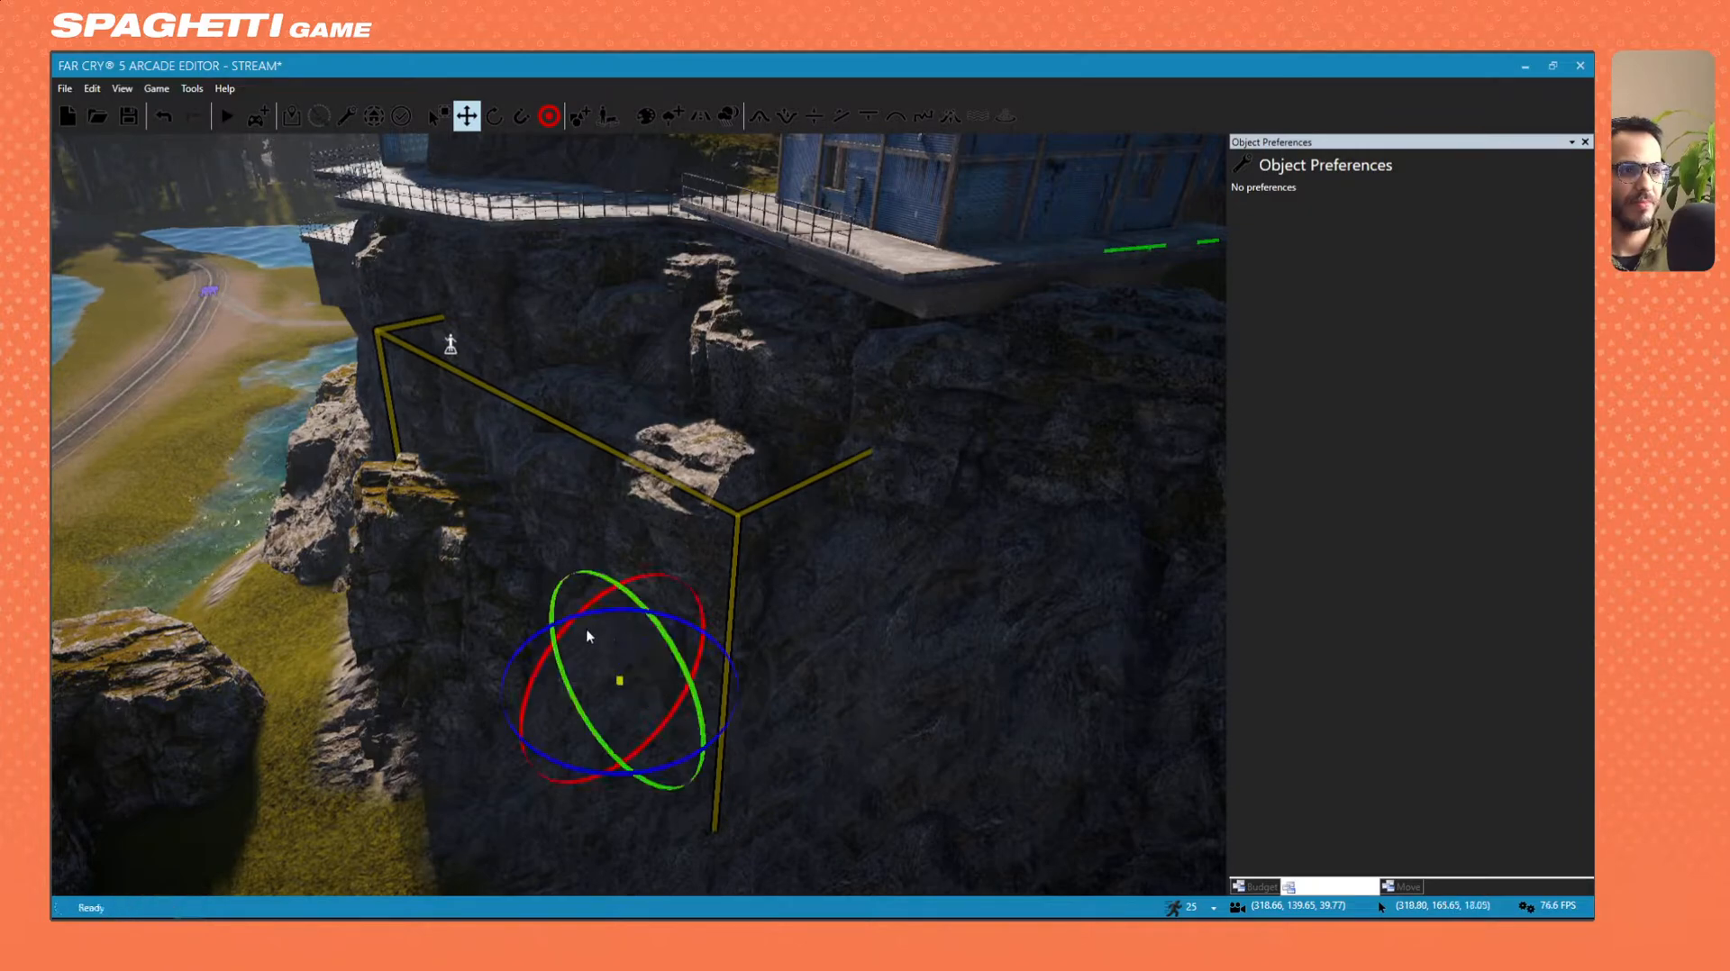
Tilt the duplicated cliff rock and lower it against the foot of the shaded cliff face.
drag(559, 645, 627, 705)
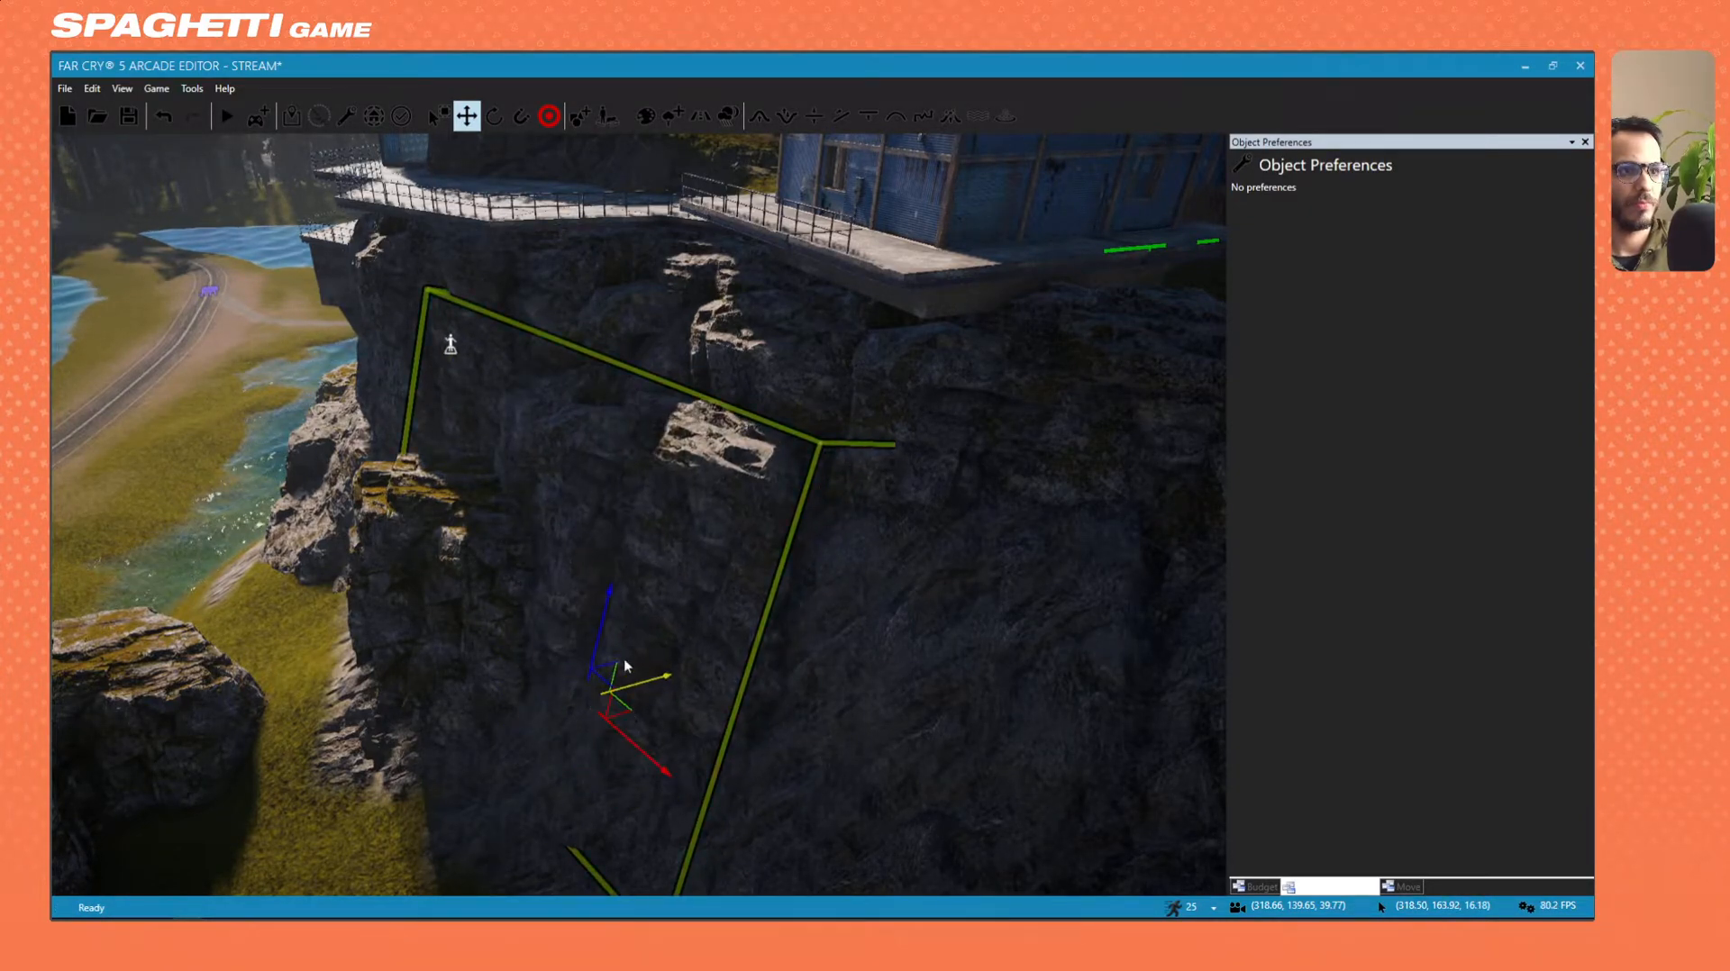
drag(602, 631, 608, 753)
key(s)
right_drag(607, 753, 689, 625)
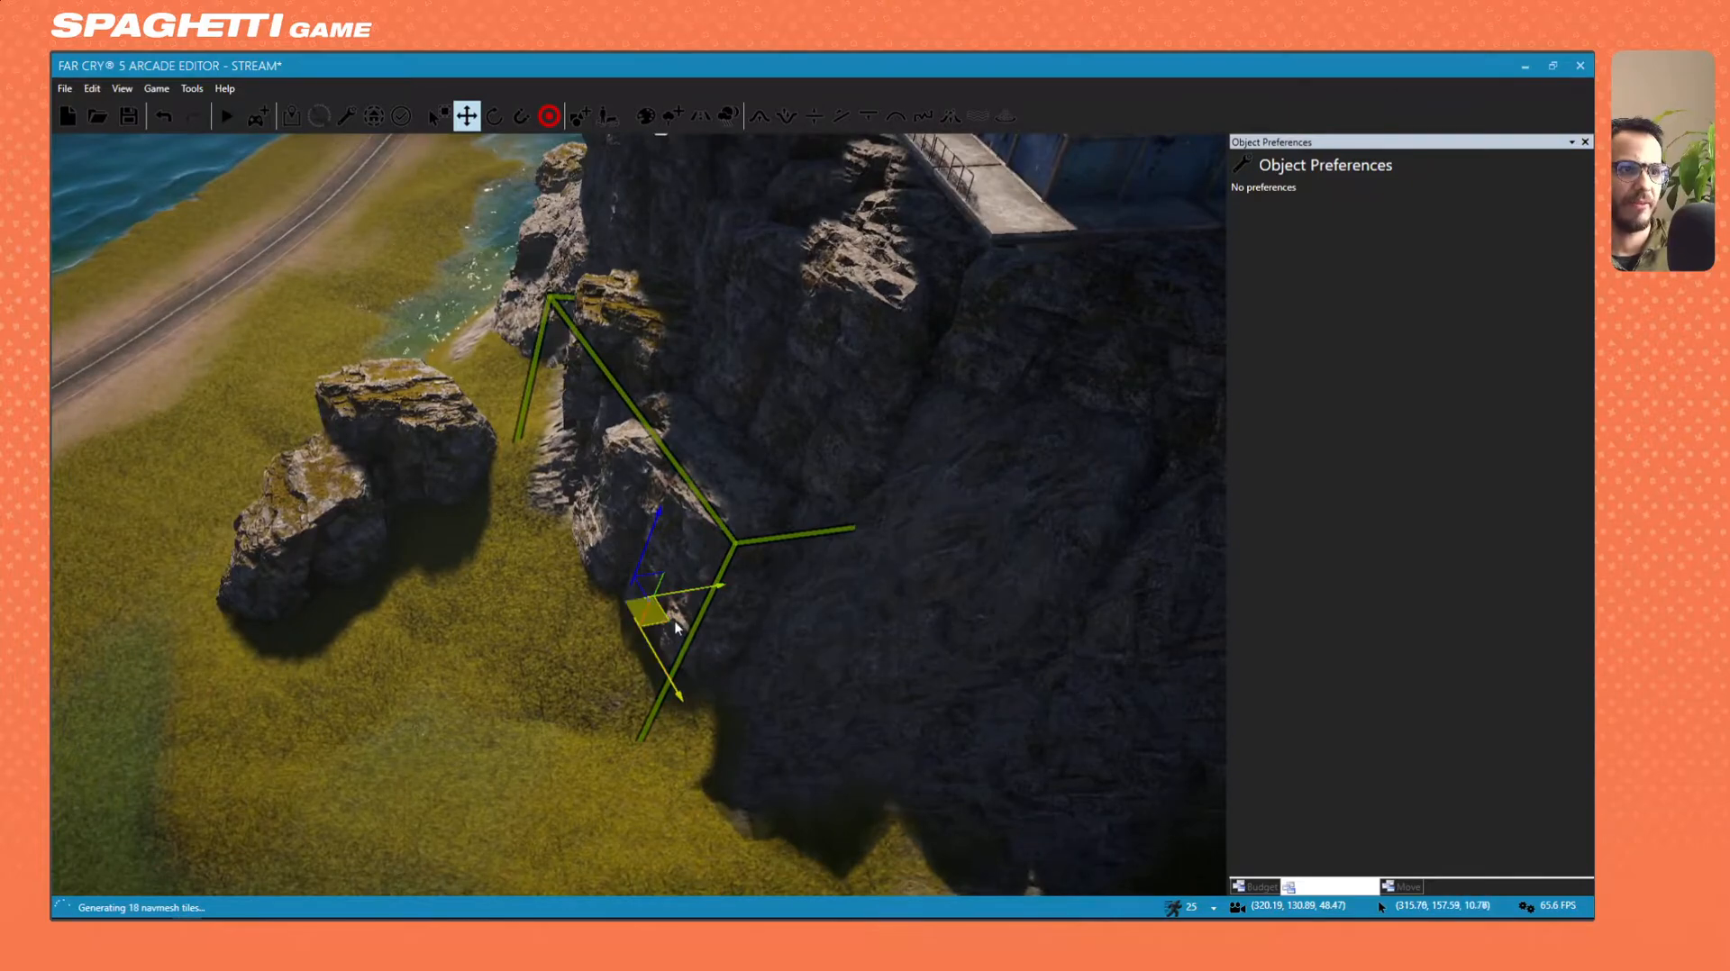
mouse_move(677, 620)
ctrl+mouse_down()
mouse_move(656, 602)
mouse_move(671, 612)
ctrl+mouse_up()
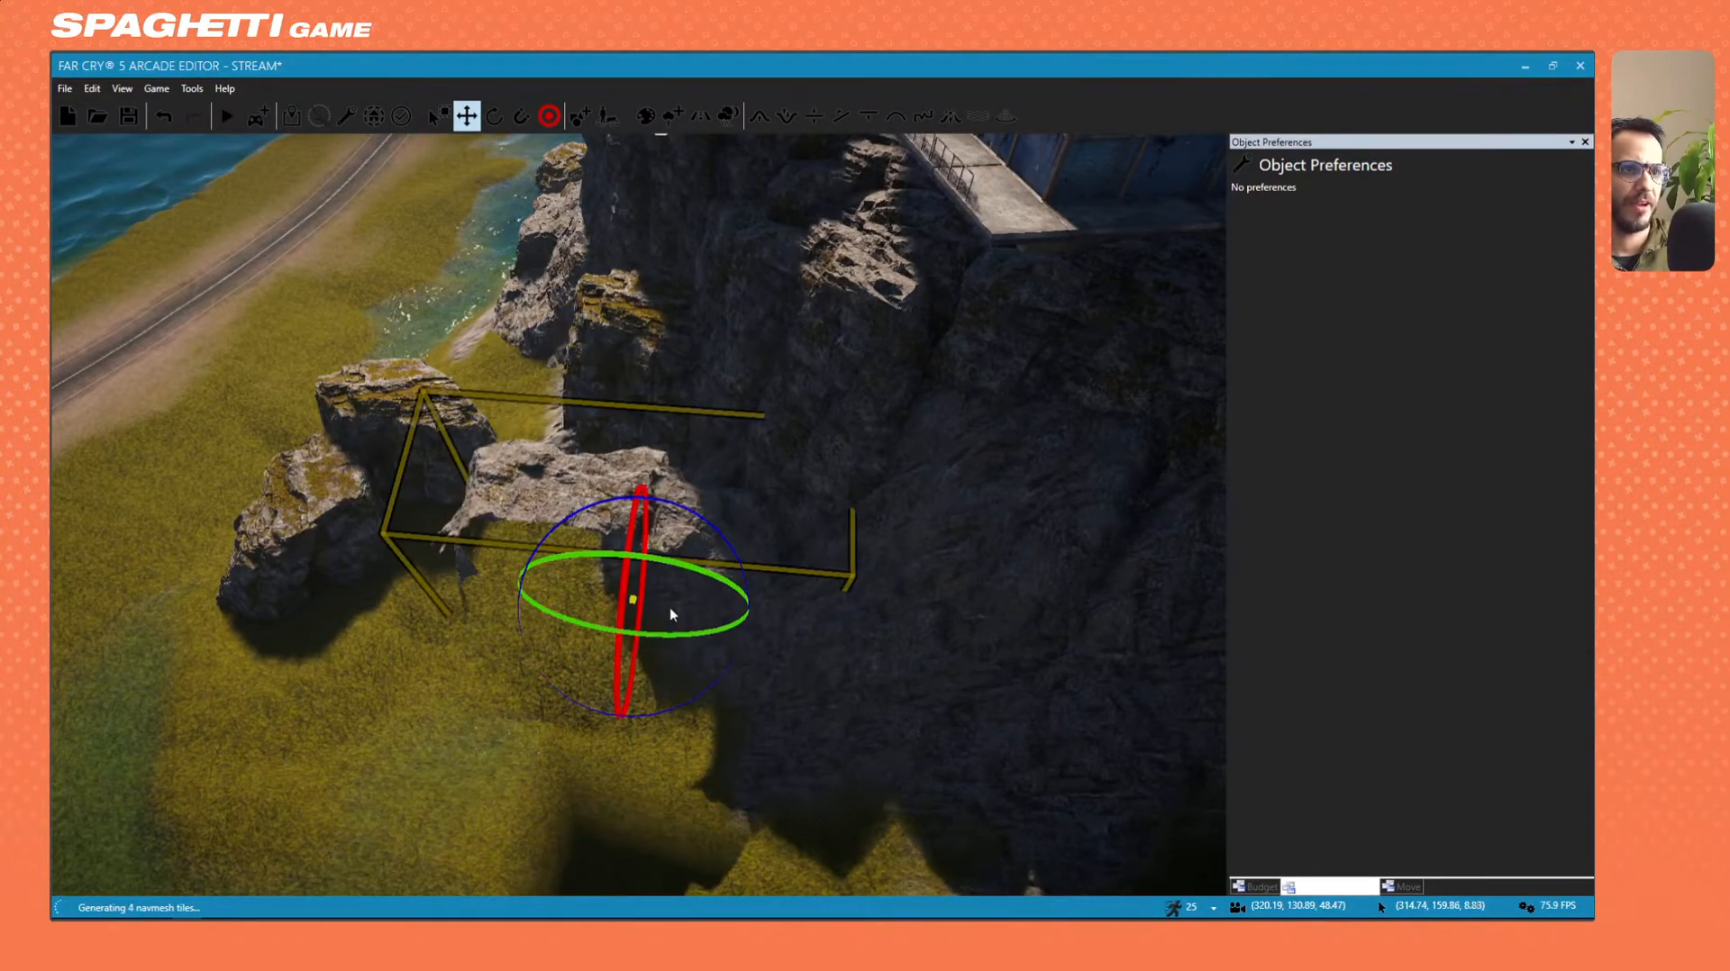
key(ctrl+z)
Duplicate the rock at the cliff's foot farther along the shaded face and raise the copy against the wall.
right_drag(662, 595, 561, 558)
key(s)
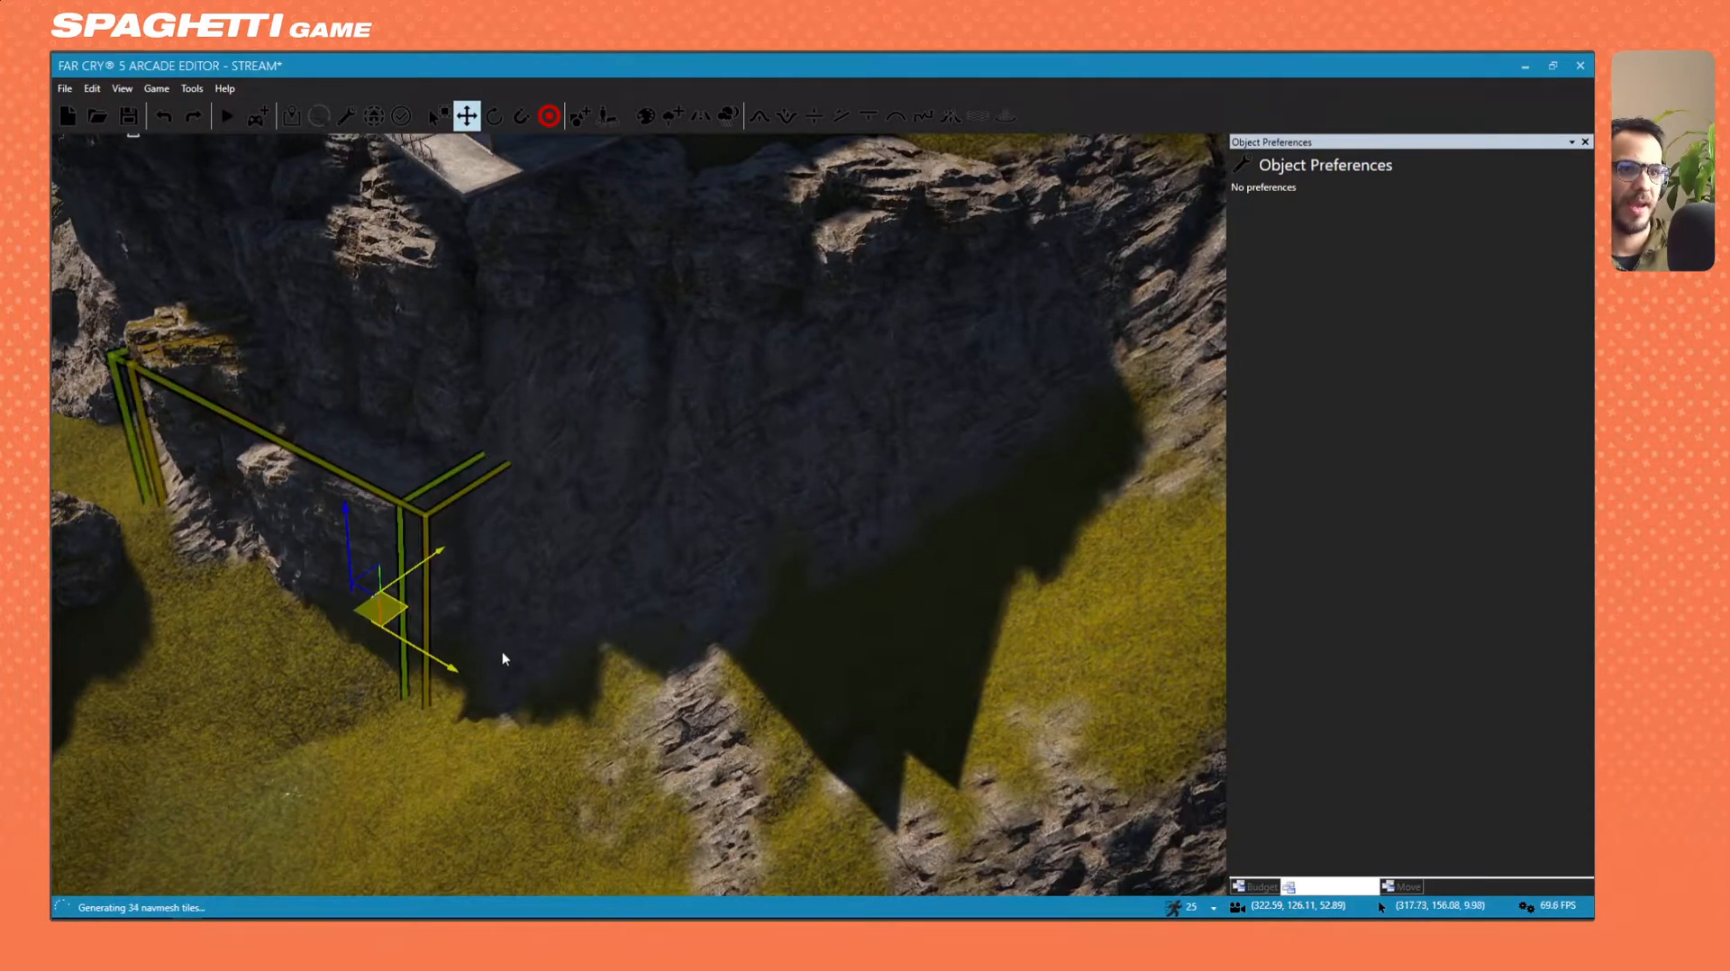
drag(502, 652, 572, 664)
key(d)
right_drag(572, 664, 433, 577)
key(w)
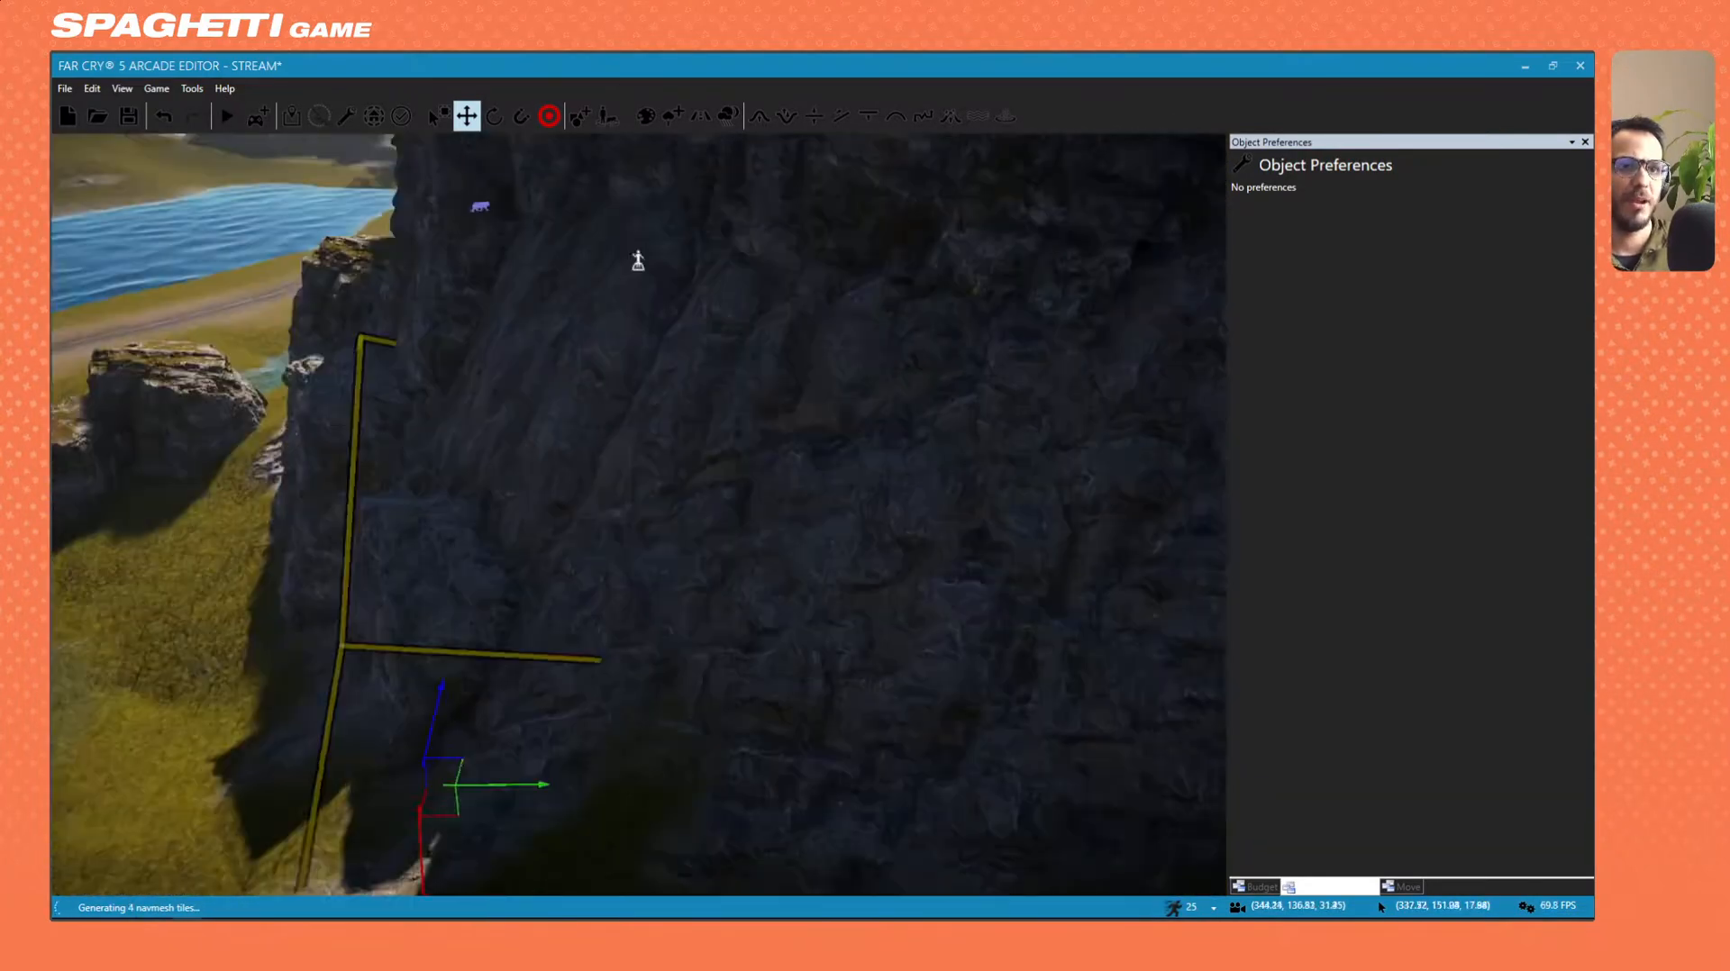
right_drag(662, 797, 617, 757)
key(s)
drag(504, 766, 609, 575)
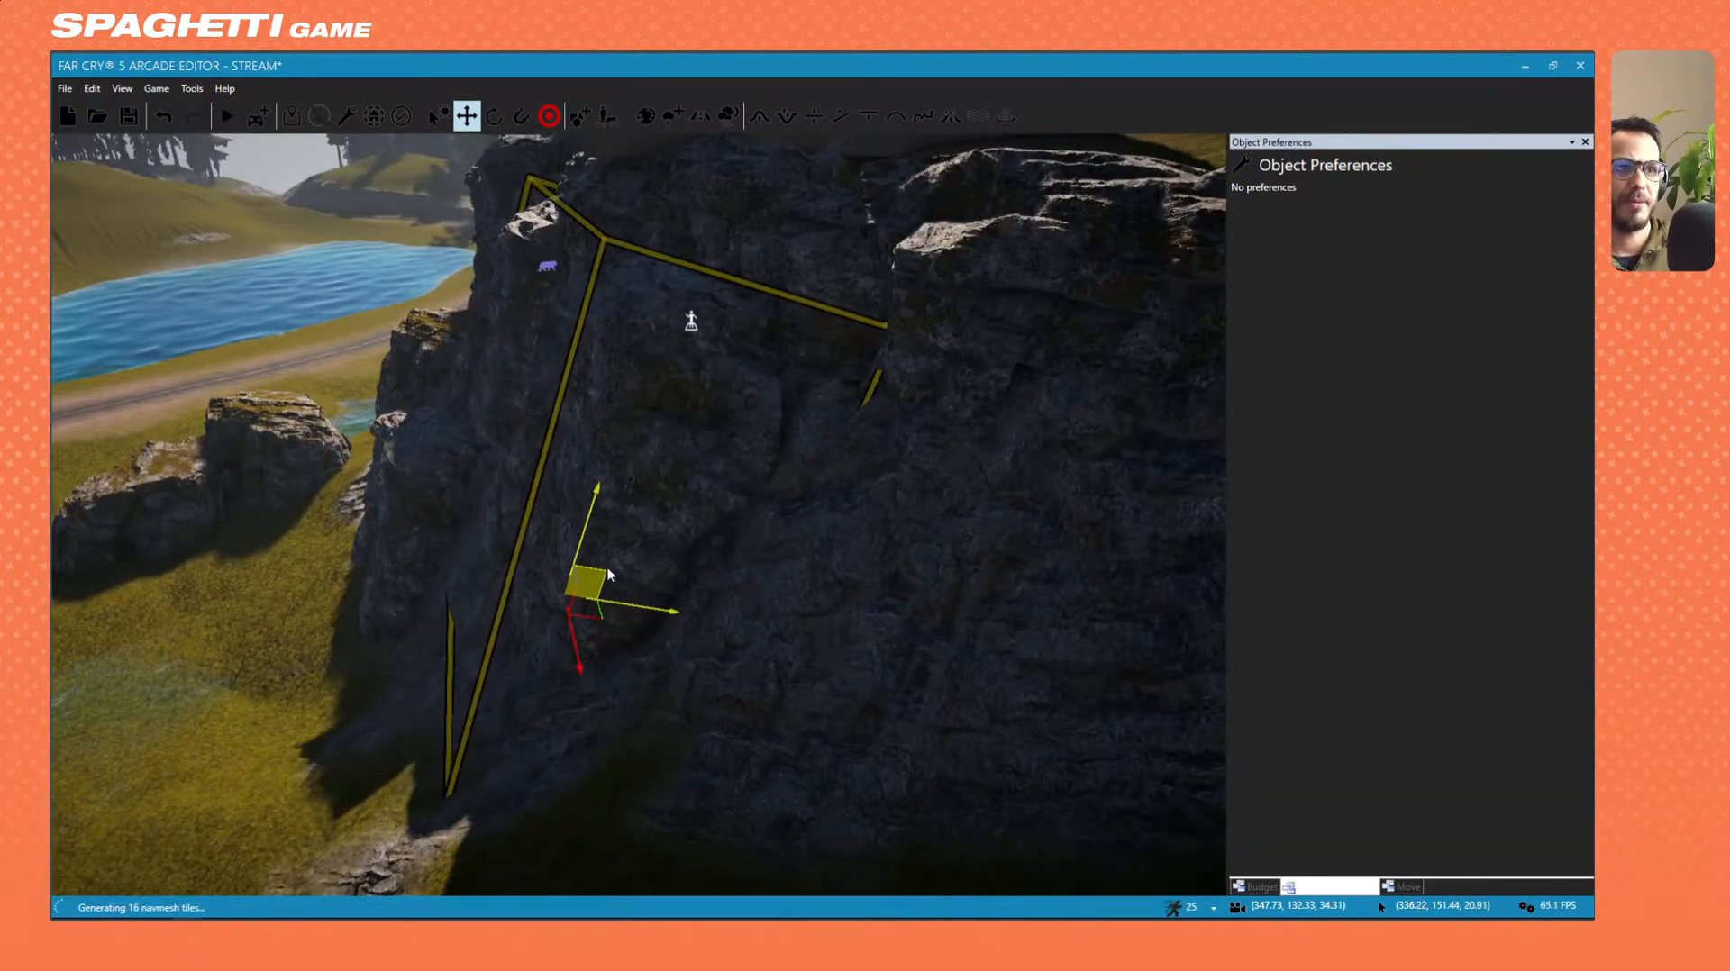
Rotate the new cliff-face rock so it blends into the wall differently from its neighbour.
right_drag(609, 575, 618, 582)
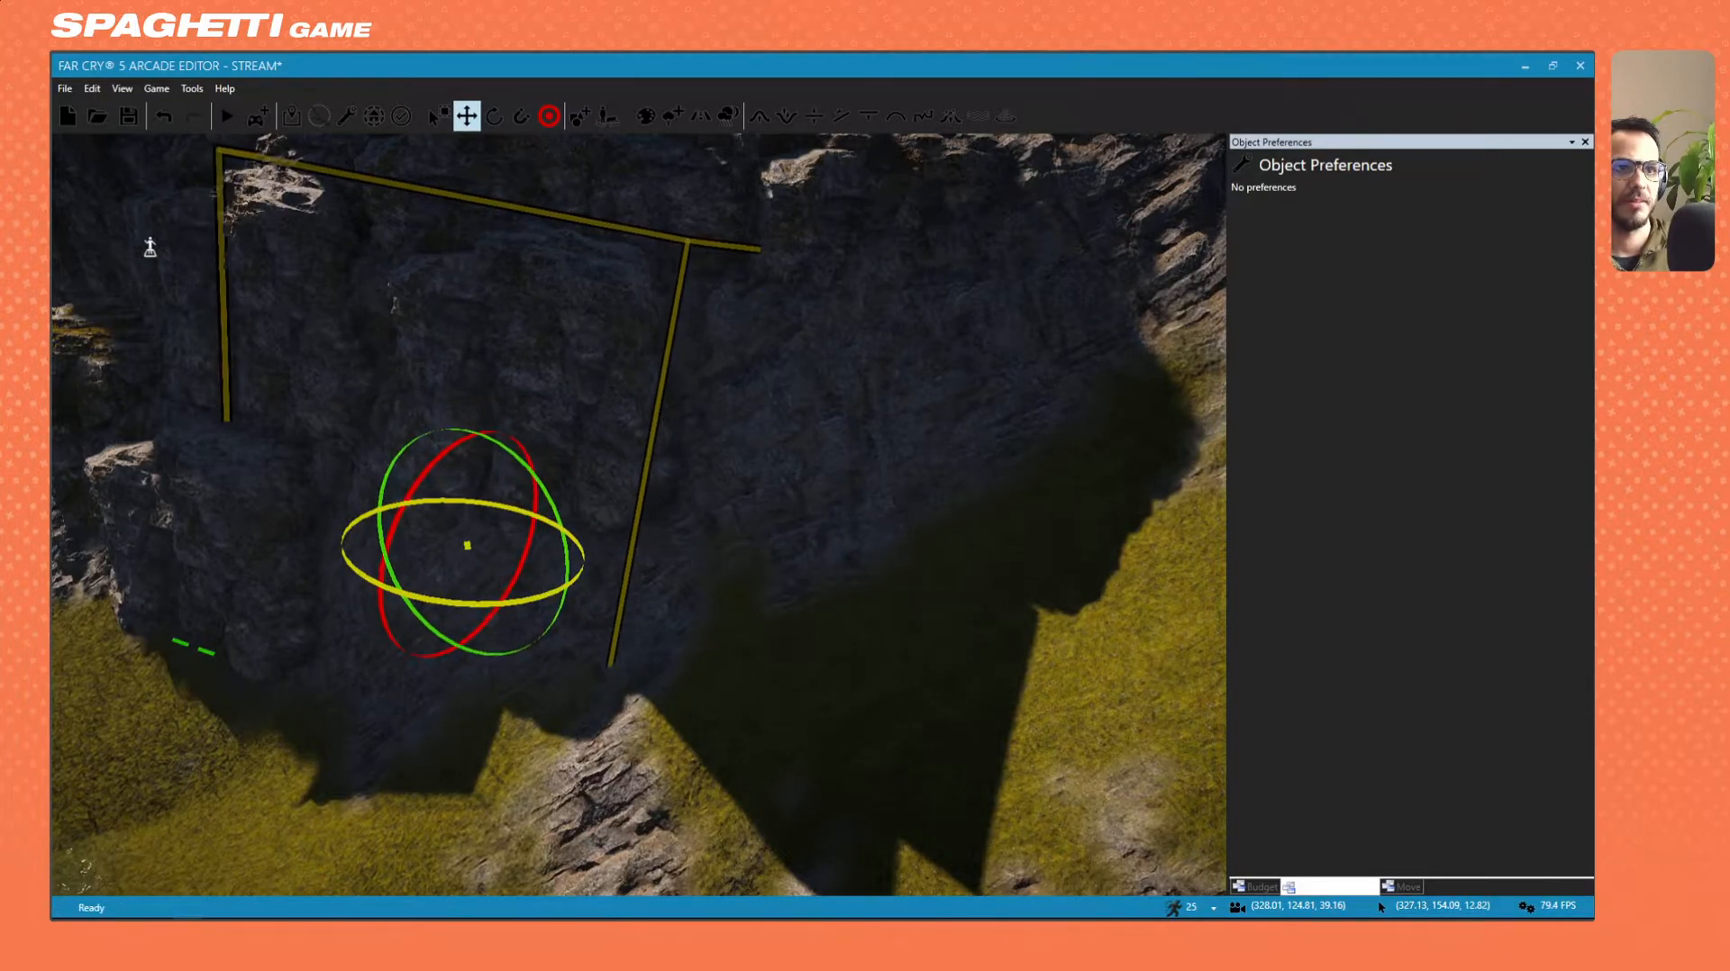
drag(496, 604, 546, 595)
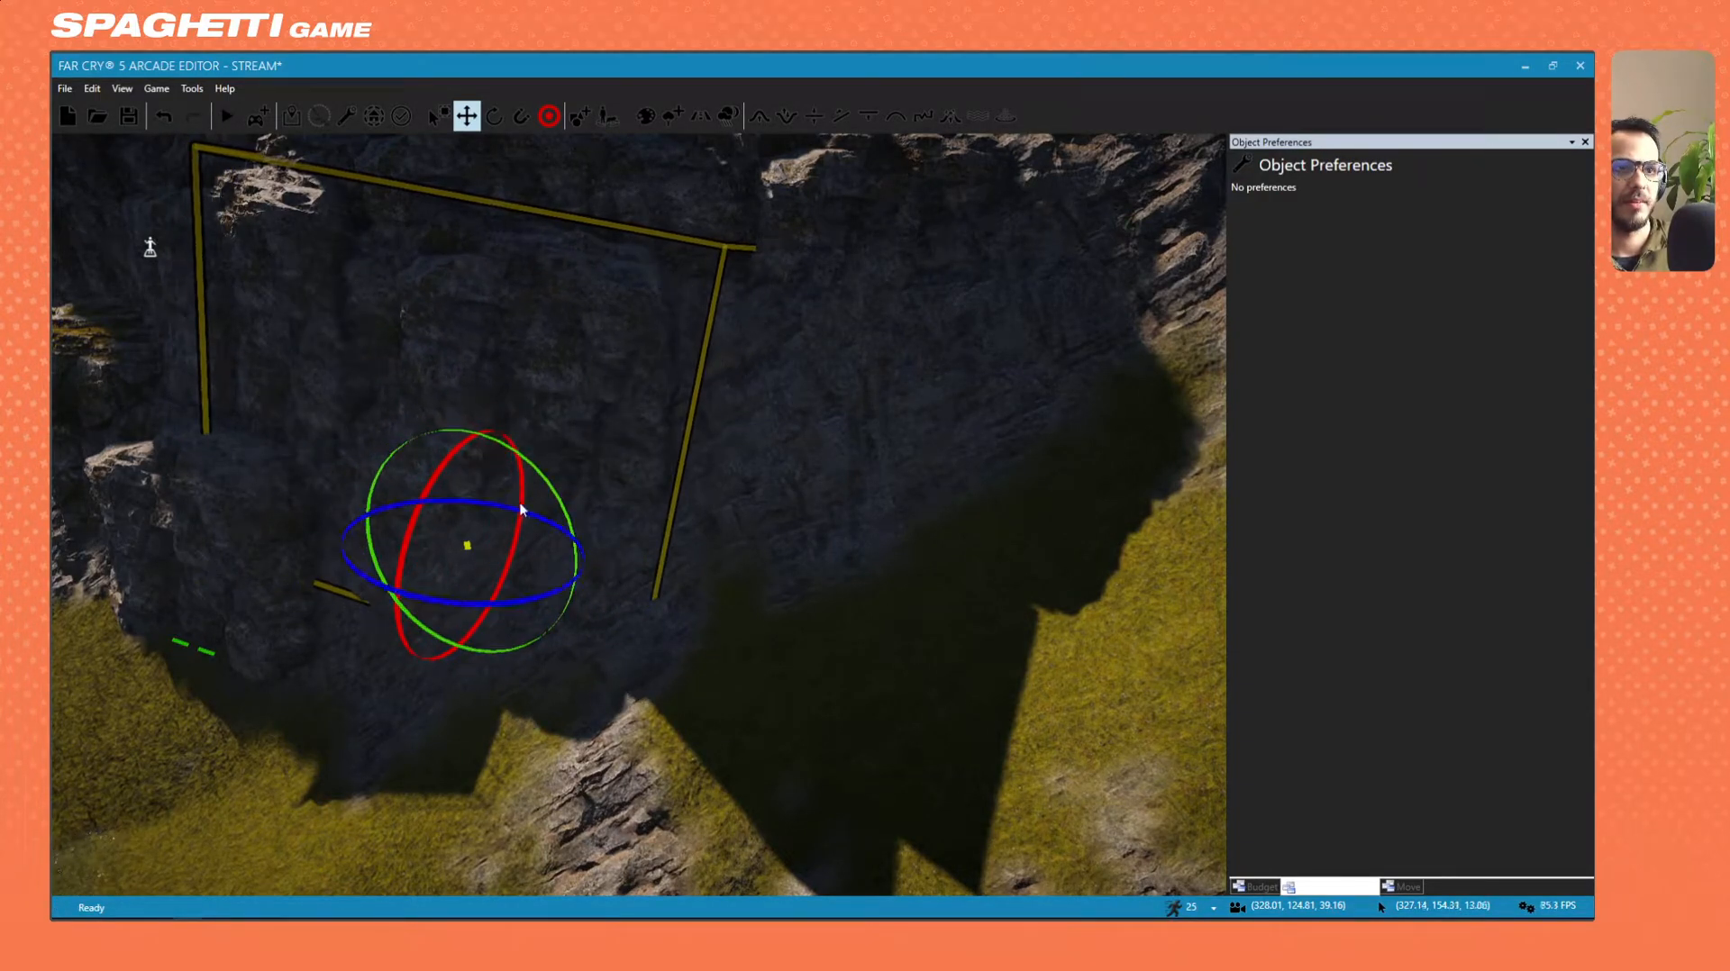
mouse_move(547, 472)
mouse_down()
mouse_move(518, 451)
mouse_move(547, 472)
mouse_up()
Examine the bridge, its abutment rocks and the surrounding banks and road.
key(d)
mouse_move(547, 472)
right_down()
mouse_move(547, 396)
mouse_move(459, 374)
mouse_move(405, 450)
mouse_move(360, 397)
mouse_move(180, 370)
mouse_move(505, 396)
mouse_move(523, 491)
mouse_move(552, 474)
right_up()
key(w)
key(w)
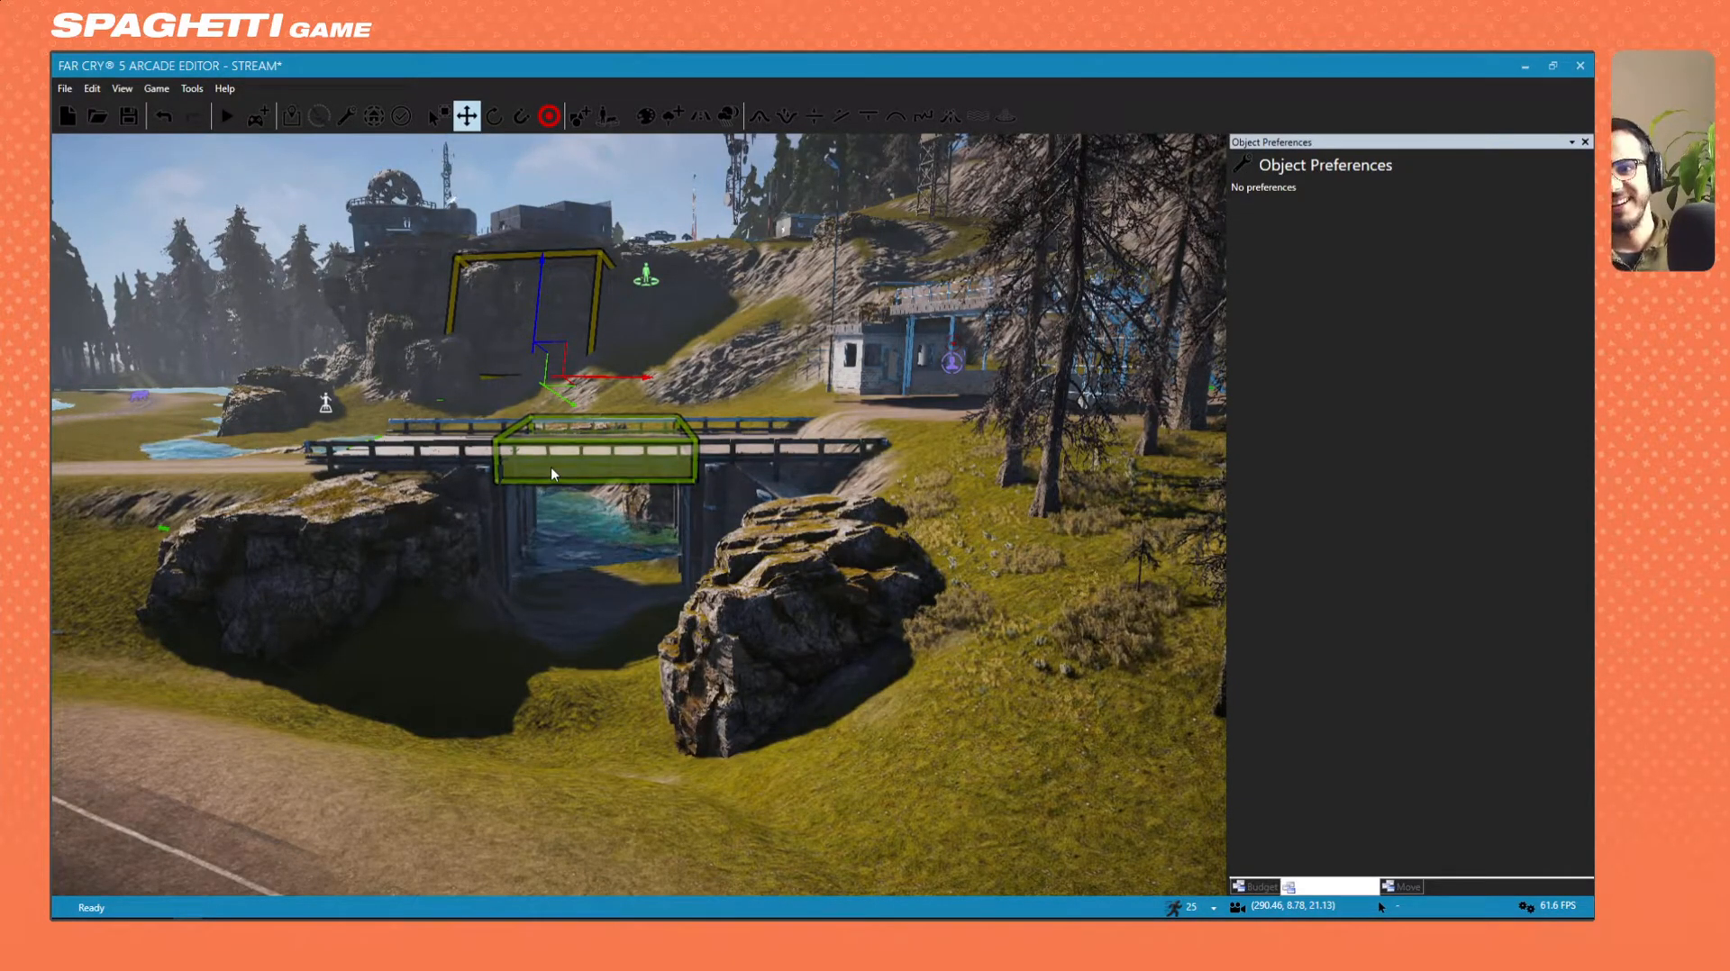
key(w)
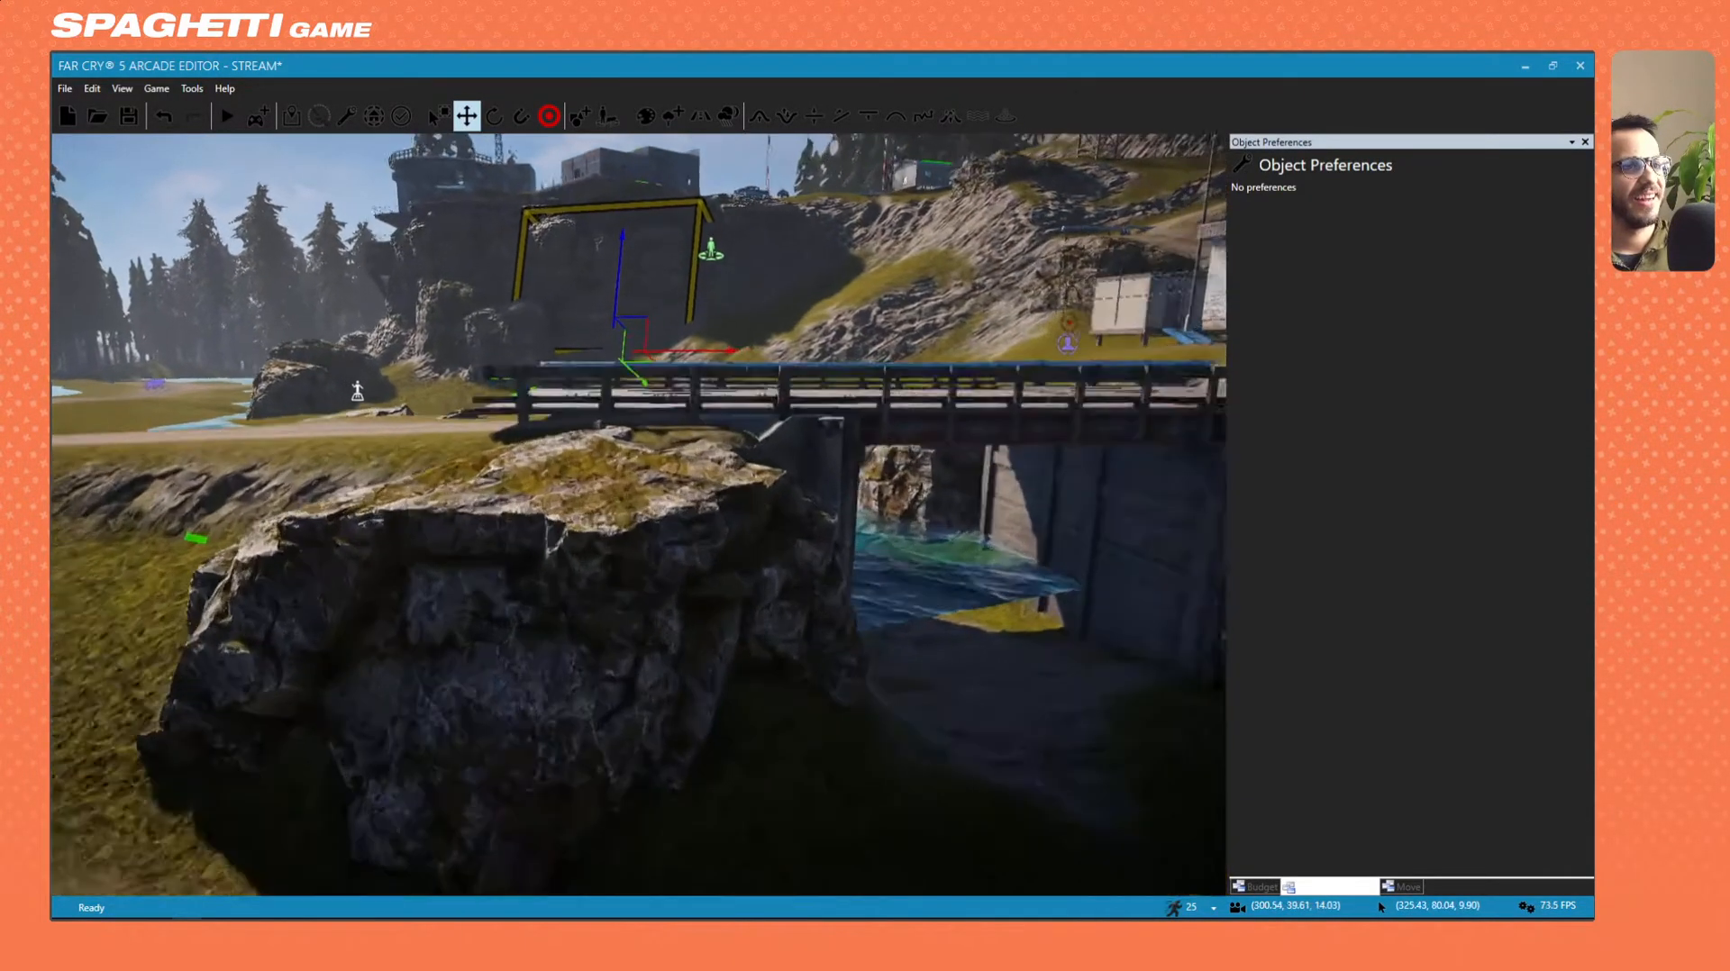
key(s)
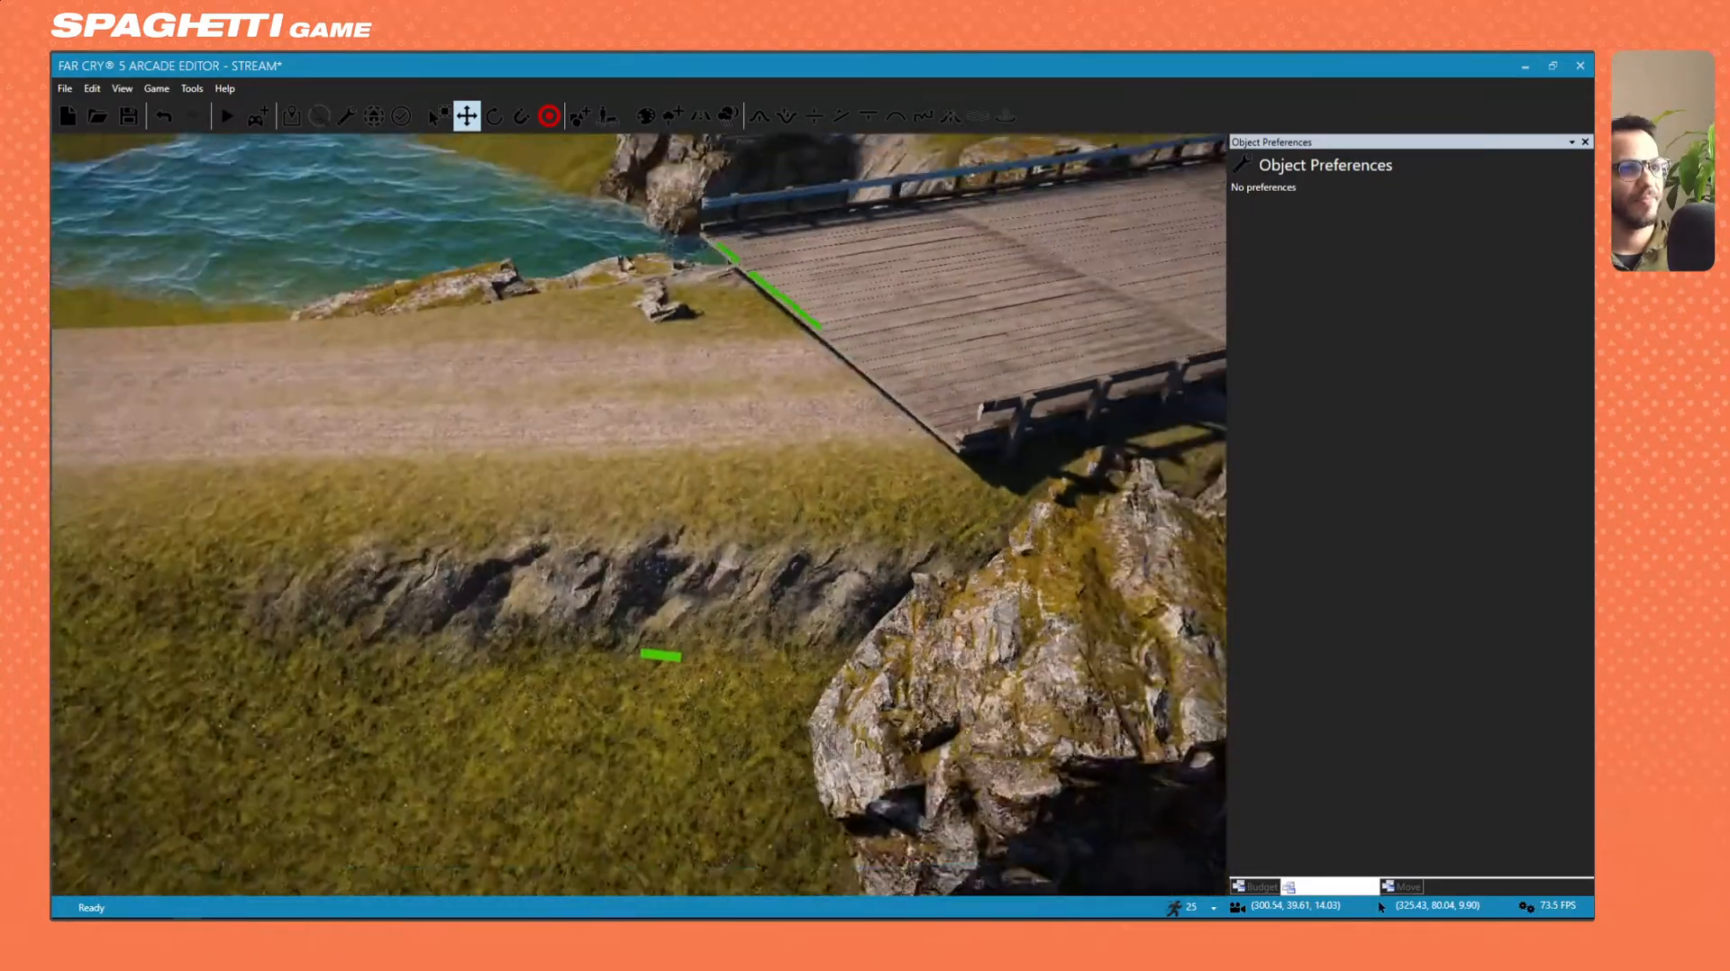
key(a)
key(a)
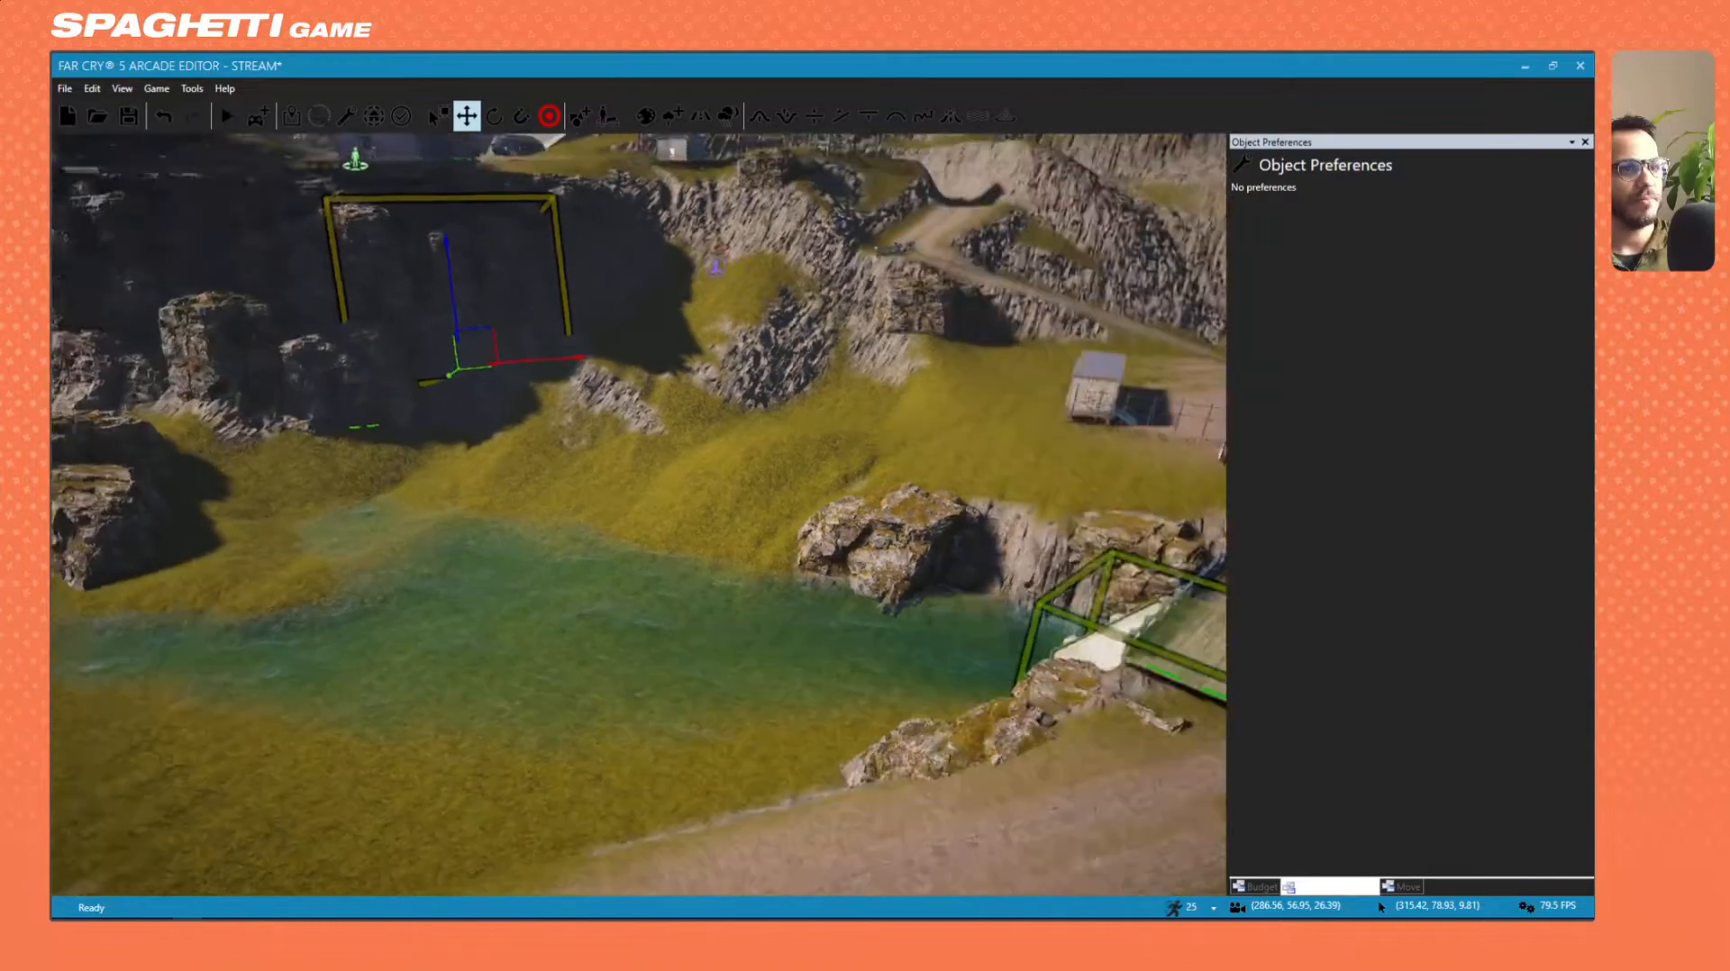
right_drag(766, 442, 1045, 496)
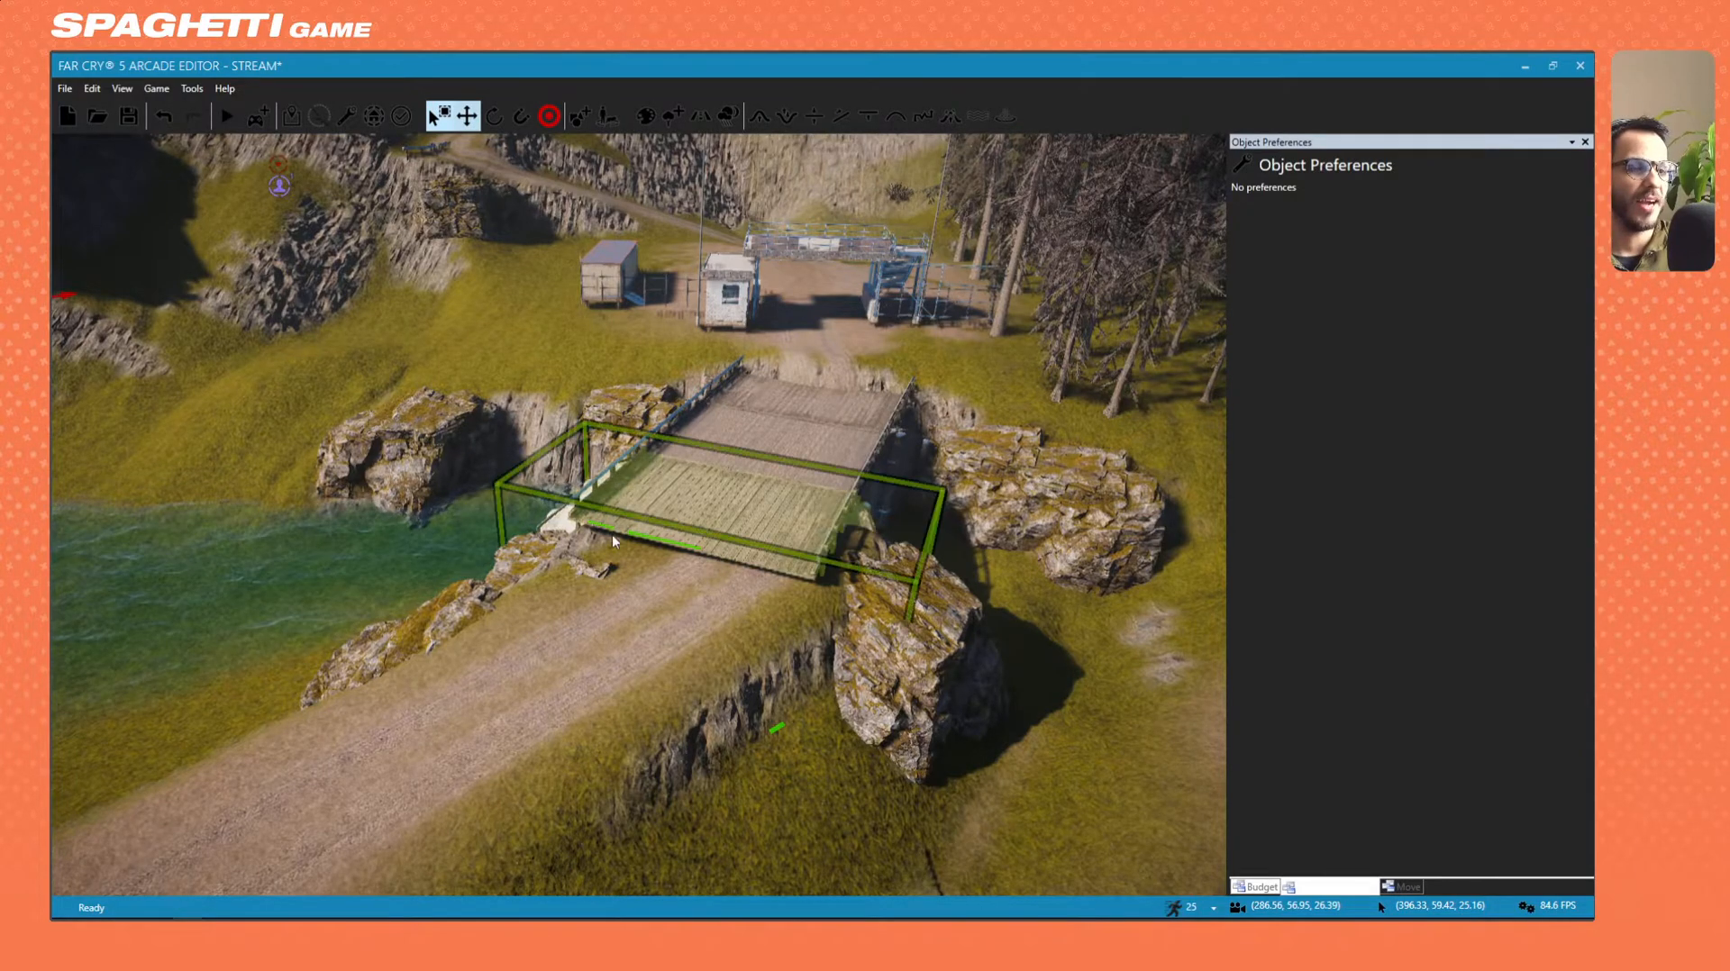
key(s)
key(a)
right_drag(619, 533, 784, 585)
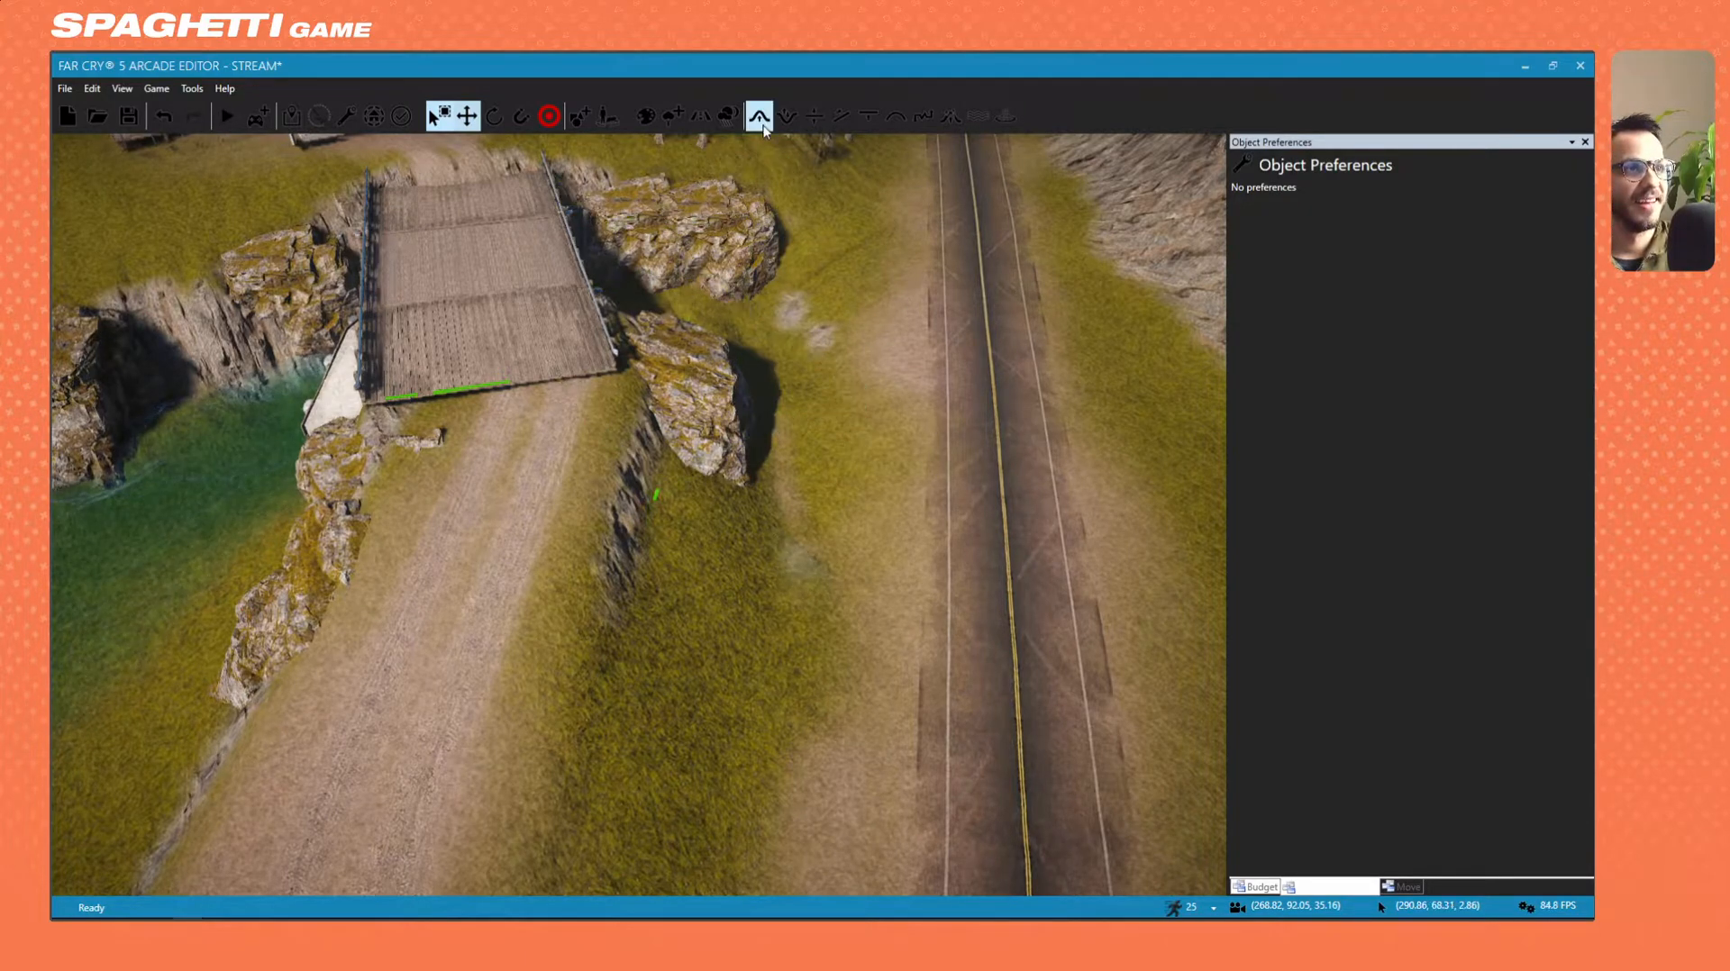
Start the Terrain Set to Height tool and sample the gravel road's height of 8.60 at the bridge approach.
click(867, 118)
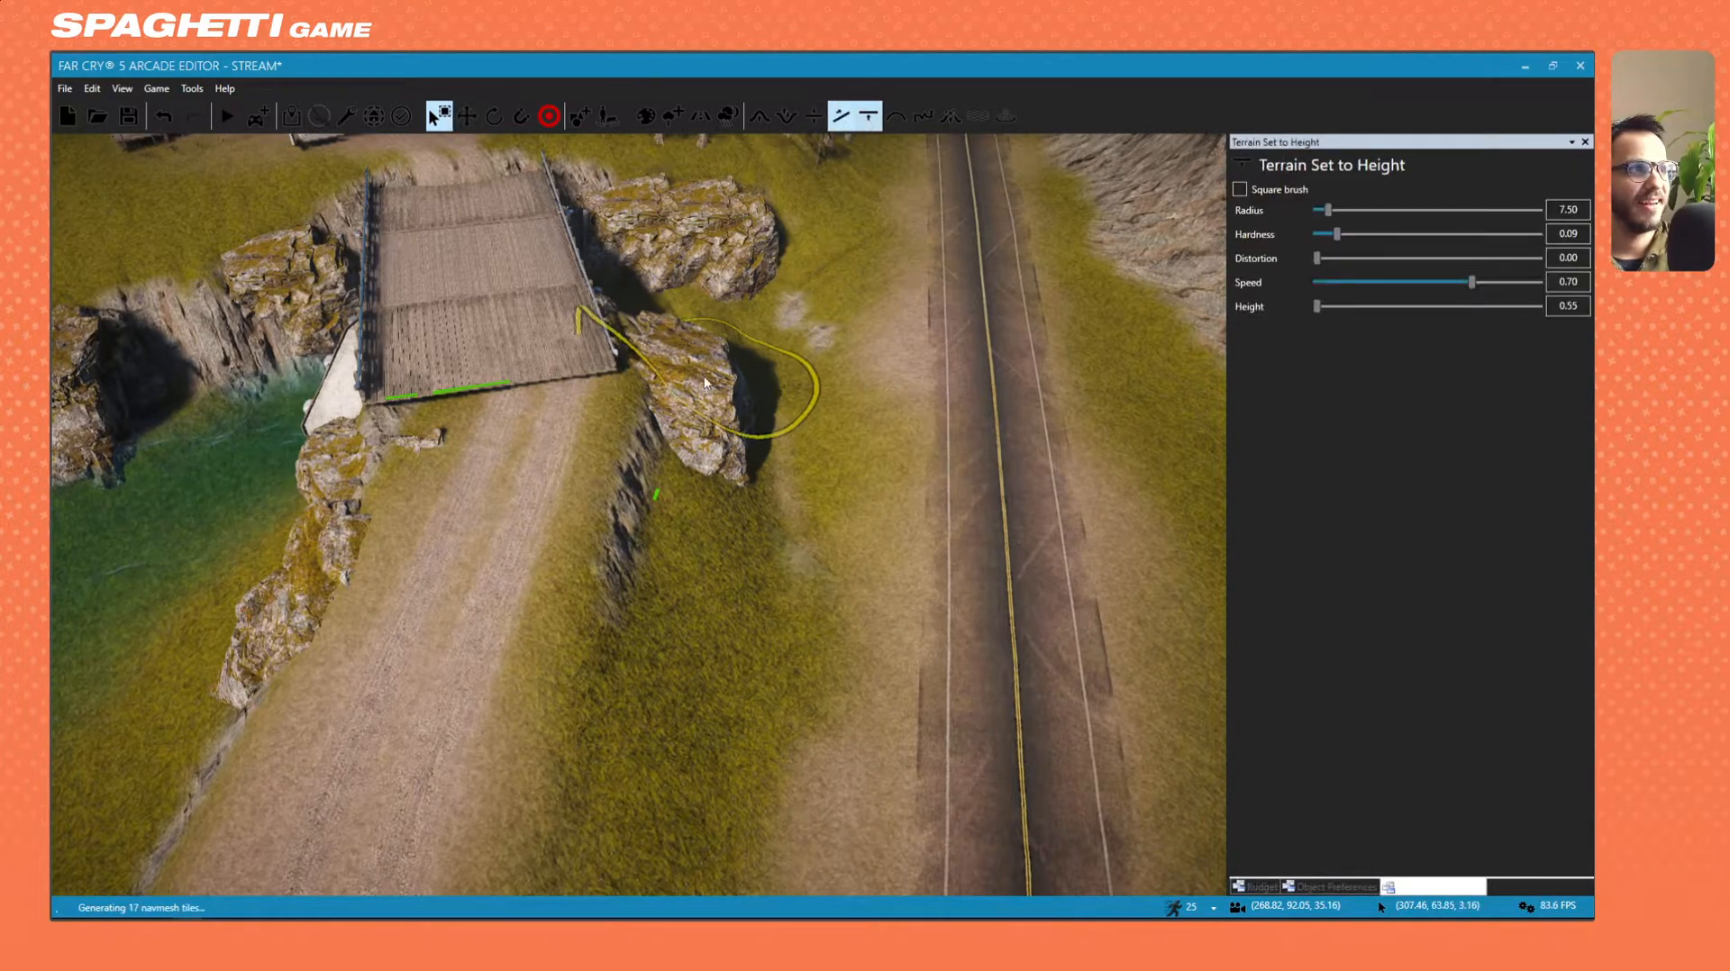
key(w)
right_drag(711, 396, 667, 320)
mouse_move(888, 576)
right_down()
mouse_move(757, 504)
mouse_move(715, 441)
right_up()
key(d)
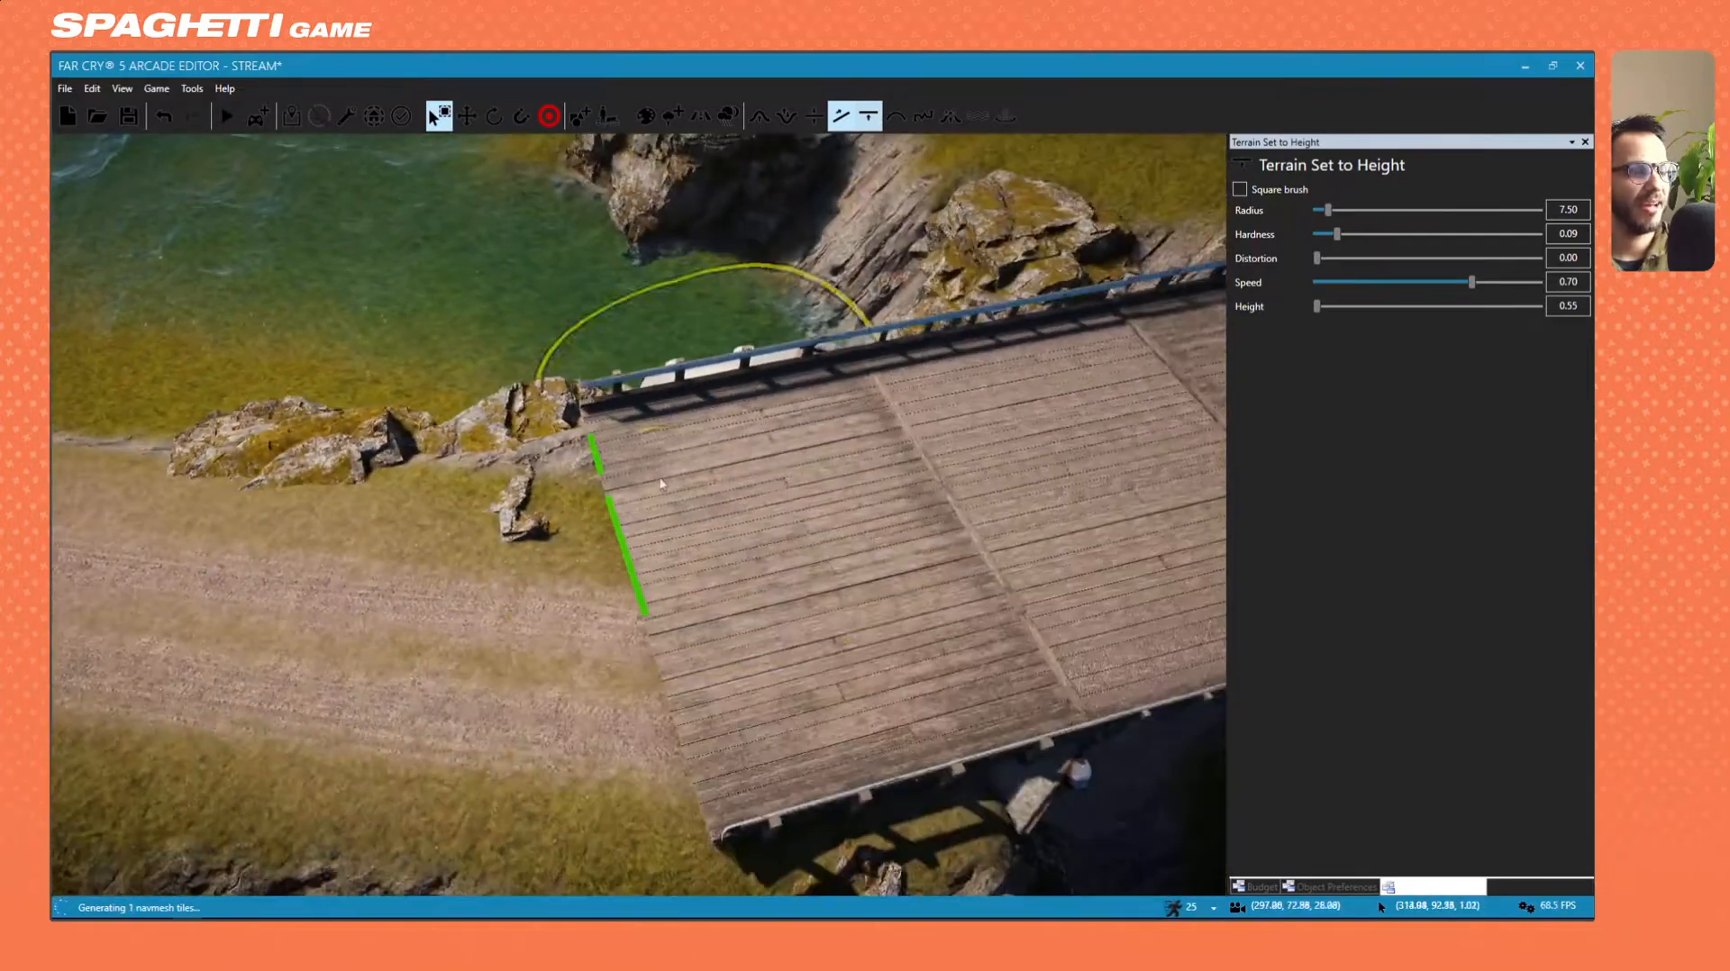
ctrl+click(467, 613)
key(ctrl+z)
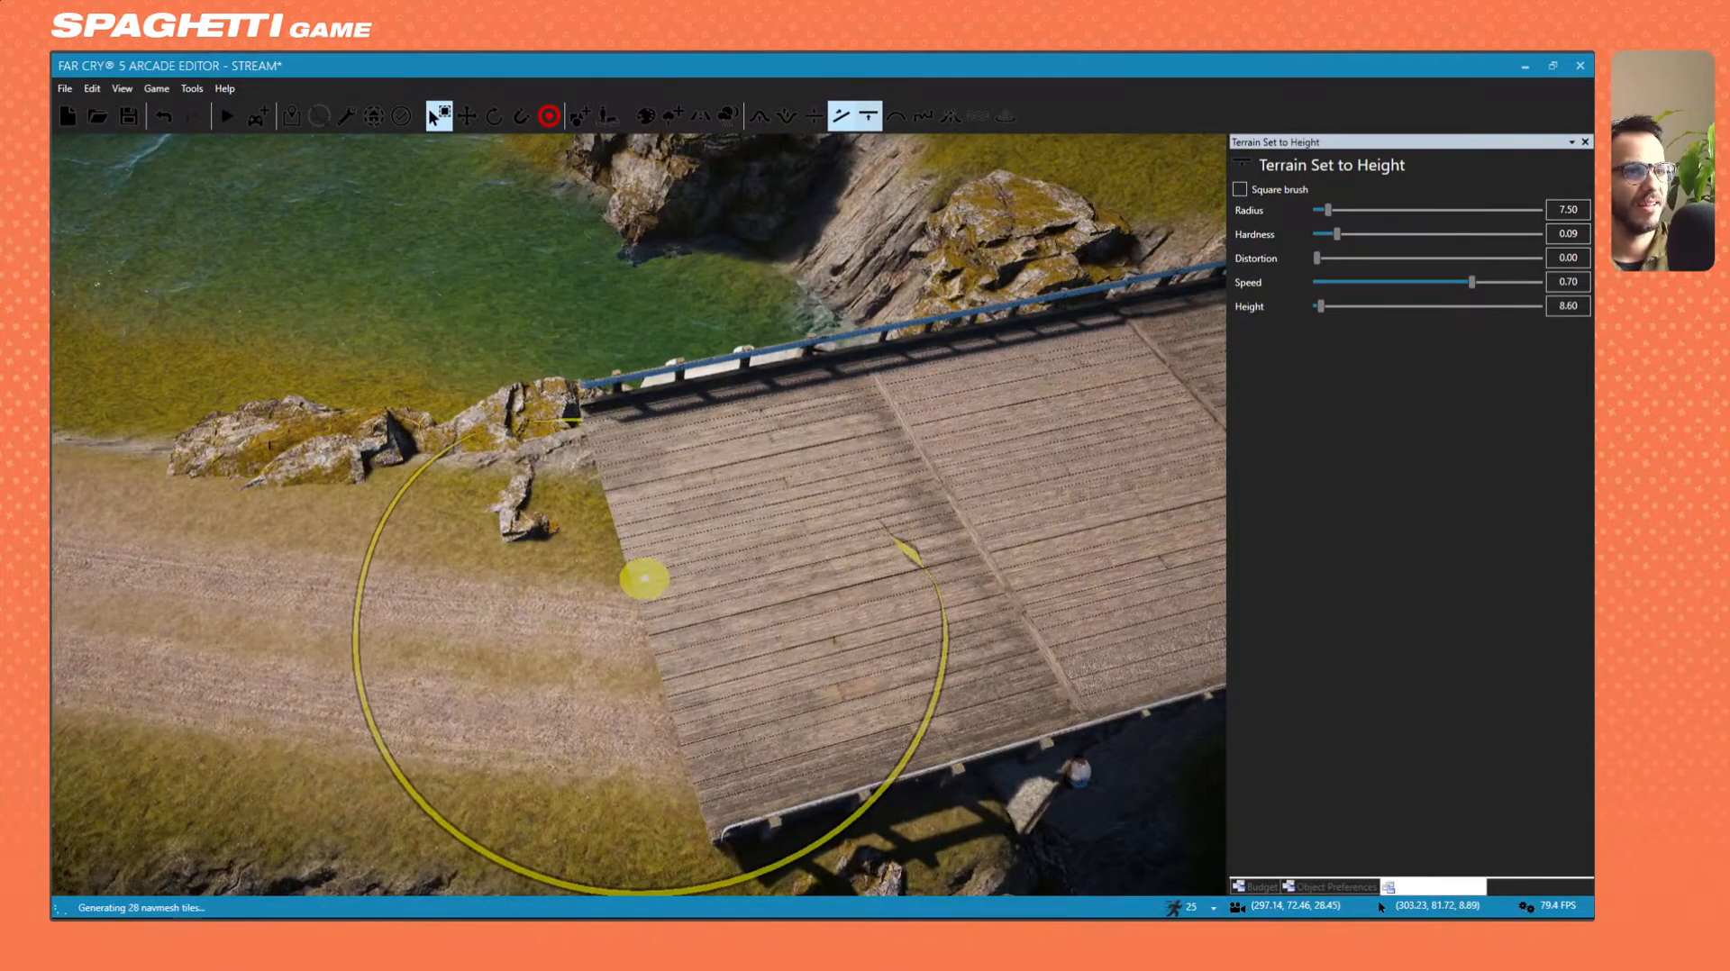
Resample the Set to Height value at the bridge and touch up the terrain level around it.
key(w)
mouse_move(646, 581)
right_down()
mouse_move(802, 513)
mouse_move(824, 432)
mouse_move(810, 414)
mouse_move(811, 437)
right_up()
key(w)
ctrl+click(728, 502)
key(s)
mouse_move(728, 502)
right_down()
mouse_move(744, 545)
mouse_move(810, 581)
right_up()
key(a)
mouse_move(624, 241)
mouse_down()
mouse_move(625, 296)
mouse_move(683, 327)
mouse_up()
key(a)
mouse_move(683, 327)
right_down()
mouse_move(802, 329)
mouse_move(505, 297)
mouse_move(405, 329)
right_up()
key(w)
key(d)
key(s)
mouse_move(707, 426)
mouse_down()
mouse_move(741, 468)
mouse_move(792, 447)
mouse_move(610, 532)
mouse_move(772, 436)
mouse_move(807, 440)
mouse_up()
Sample the ground height of 9.90 where the dirt meets the bridge deck on the outpost side.
key(a)
key(w)
mouse_move(808, 441)
right_down()
mouse_move(625, 802)
mouse_move(816, 824)
mouse_move(703, 576)
mouse_move(598, 514)
mouse_move(734, 456)
mouse_move(496, 606)
right_up()
key(s)
key(d)
key(w)
key(a)
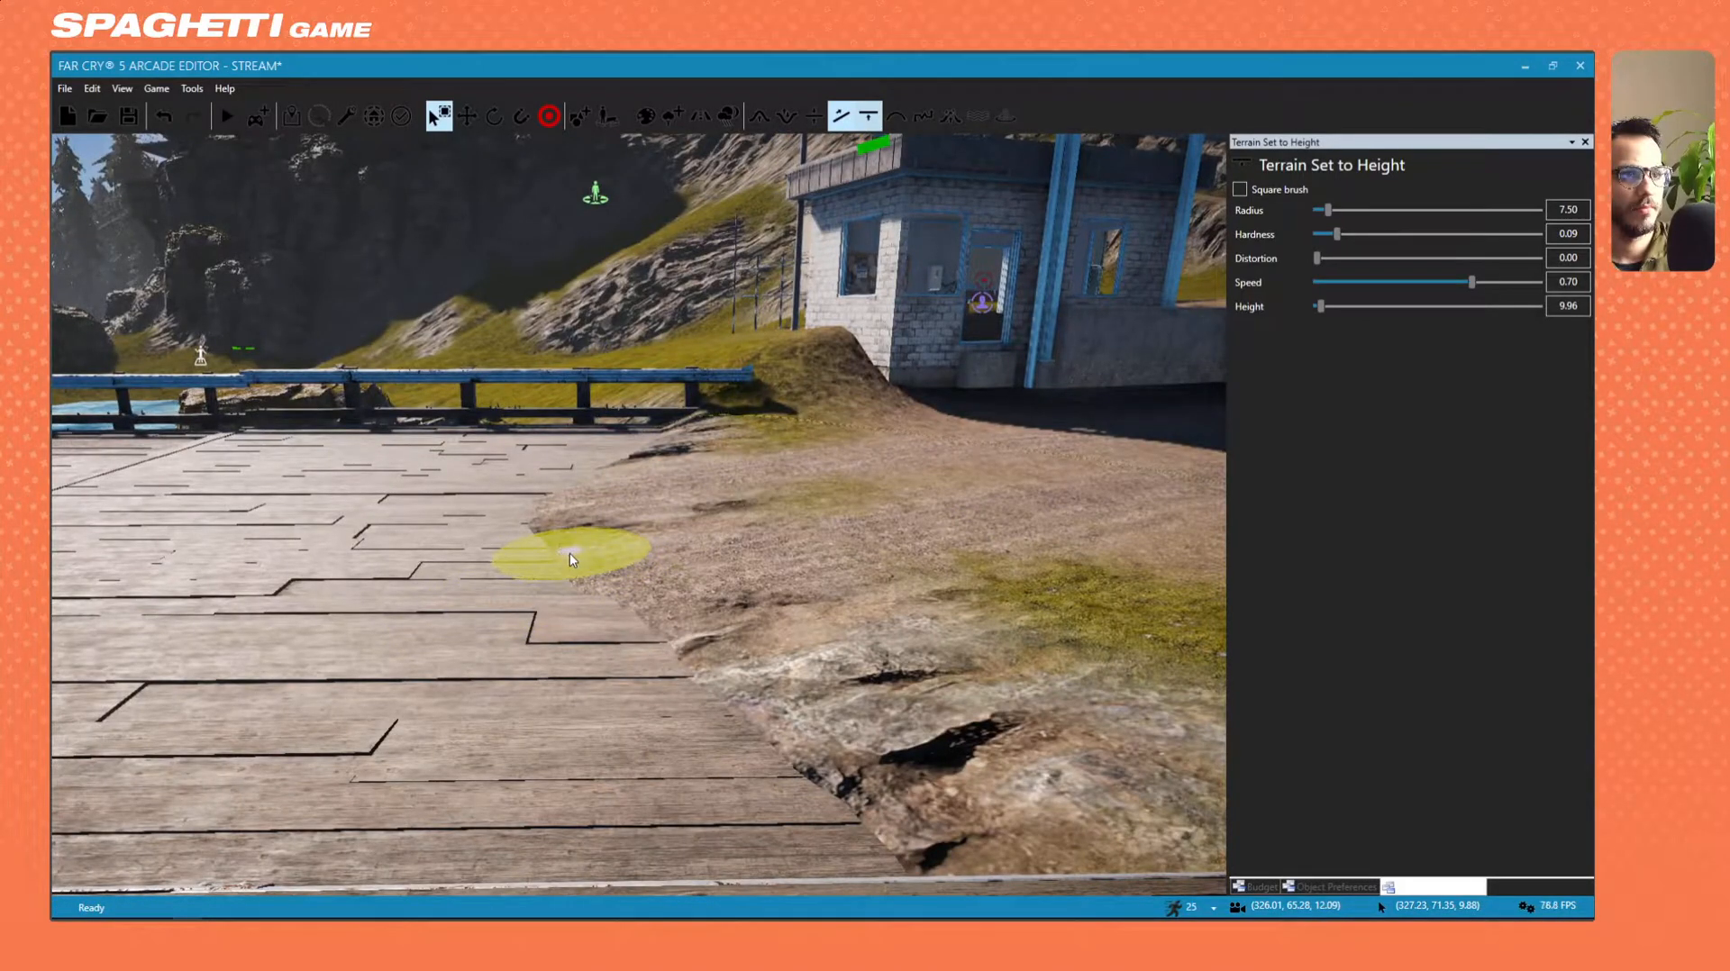
click(701, 551)
key(s)
mouse_move(708, 553)
right_down()
mouse_move(680, 529)
mouse_move(1120, 586)
mouse_move(701, 571)
right_up()
key(a)
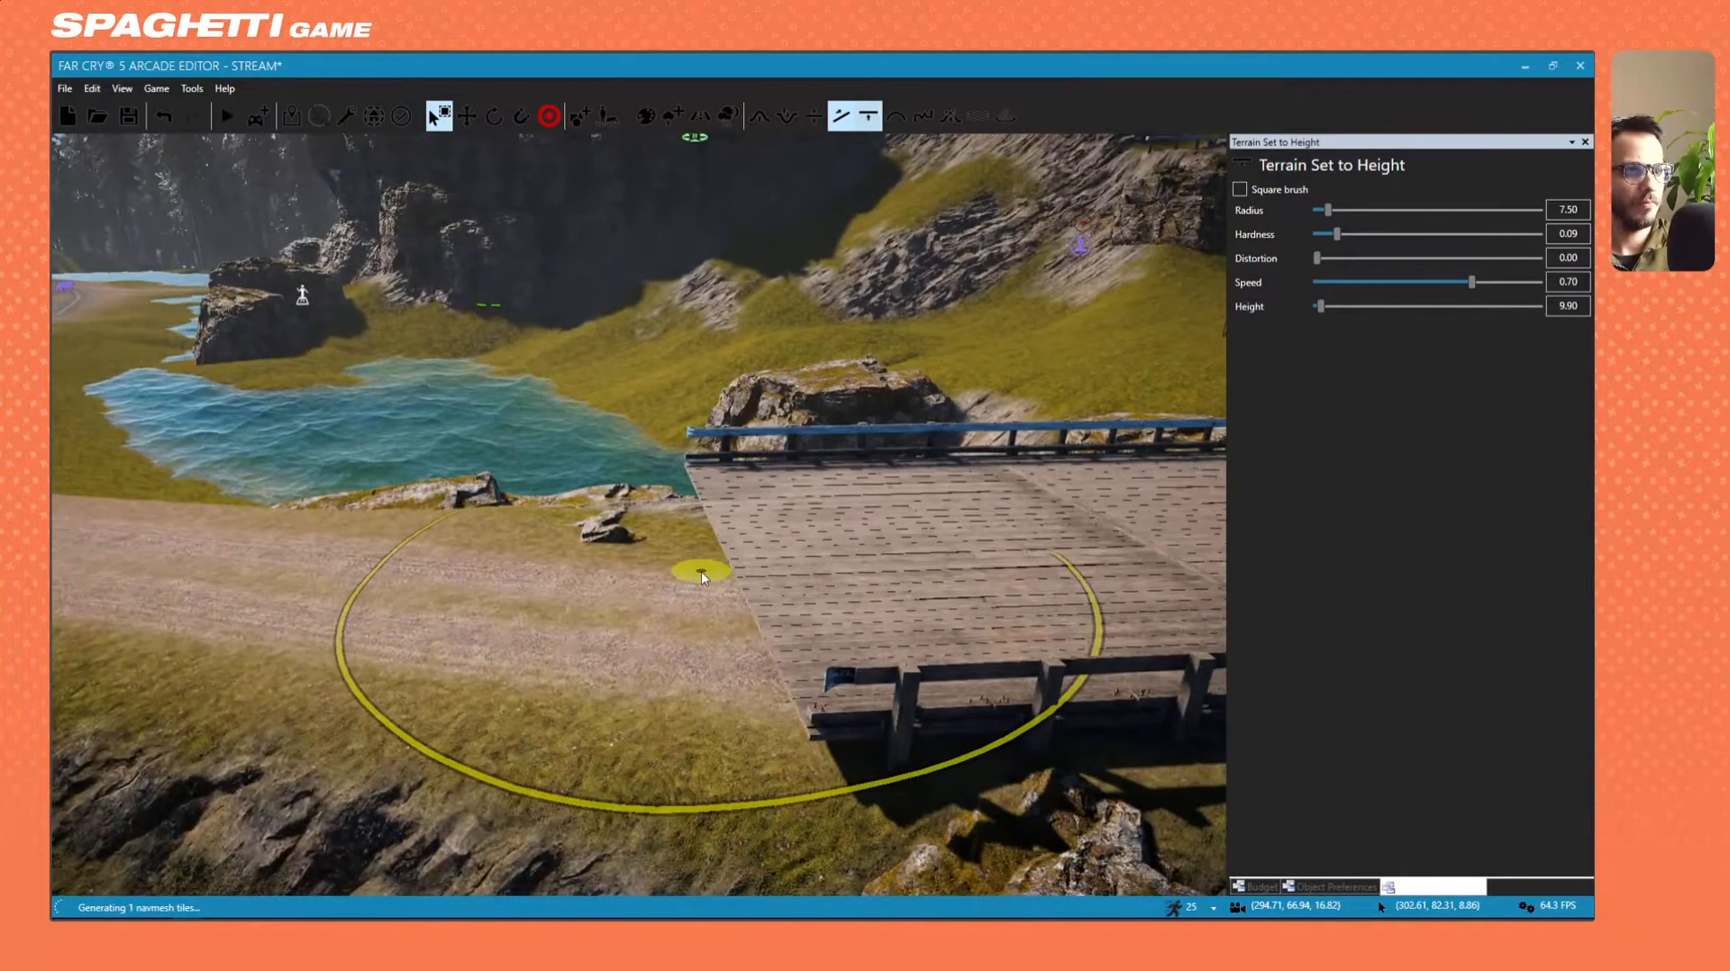
Raise the gravel road terrain to height 9.90 at the bridge end opposite the outpost, redoing the first attempt.
click(701, 538)
click(684, 532)
key(ctrl+z)
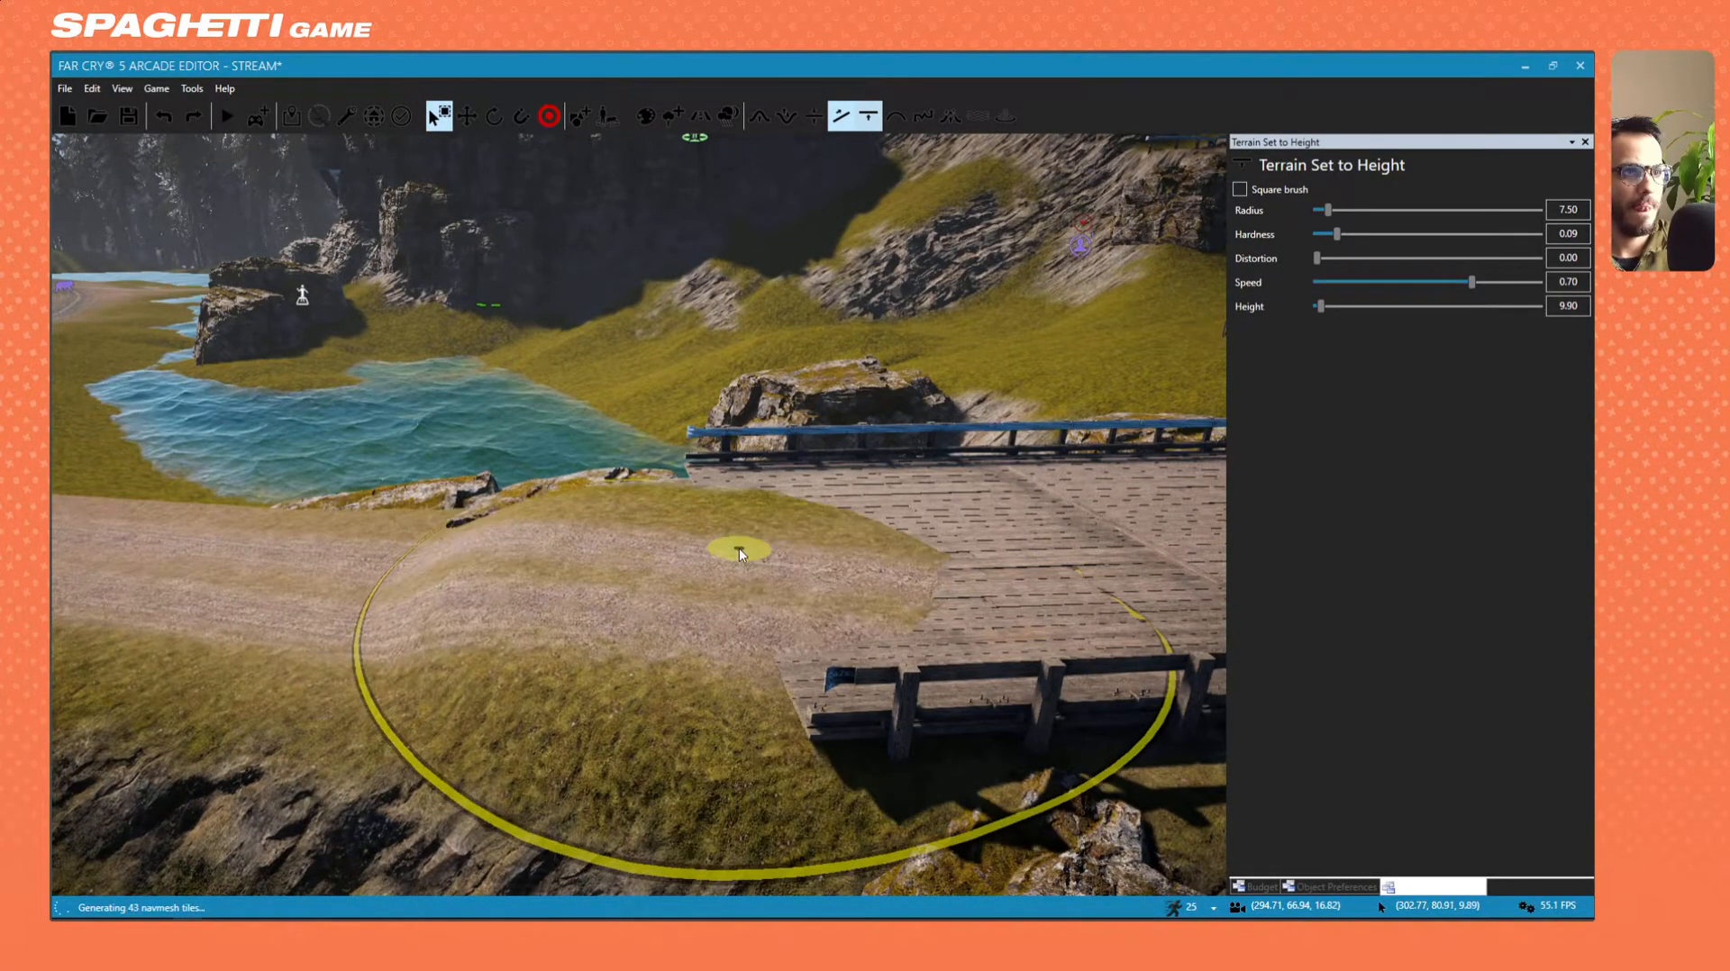
click(678, 537)
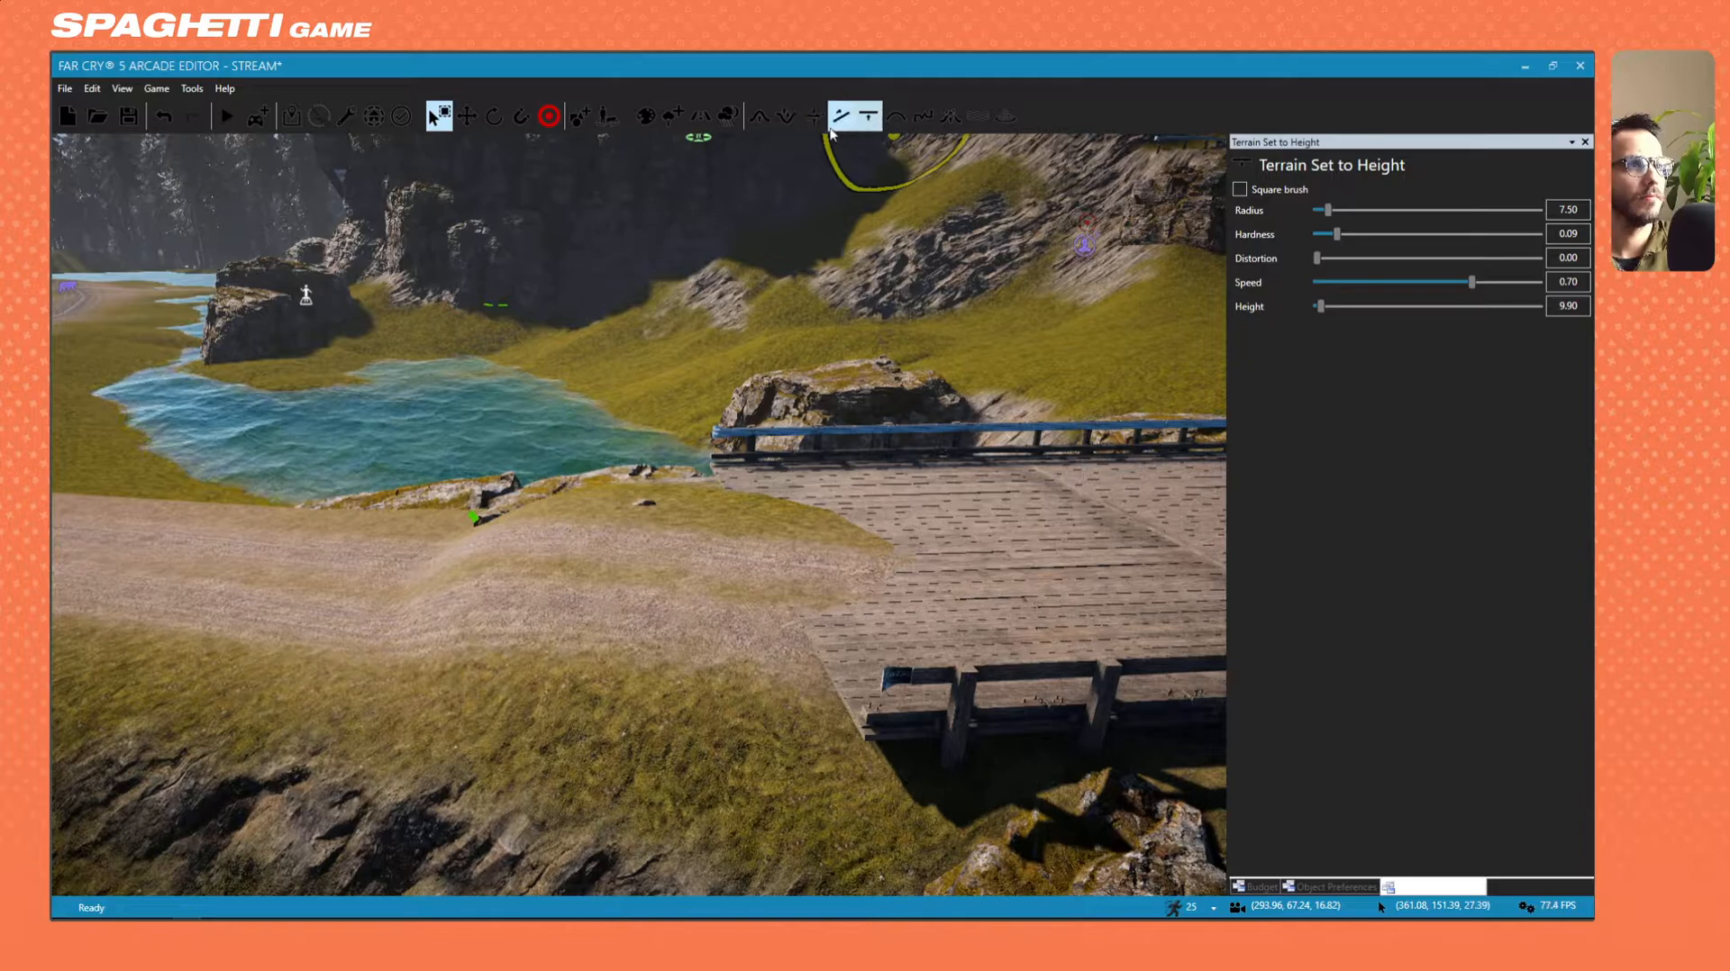
Ramp the terrain from the gravel road up to the raised bridge end with radius 8.00 and hardness 0.30.
click(837, 120)
right_drag(752, 297, 743, 394)
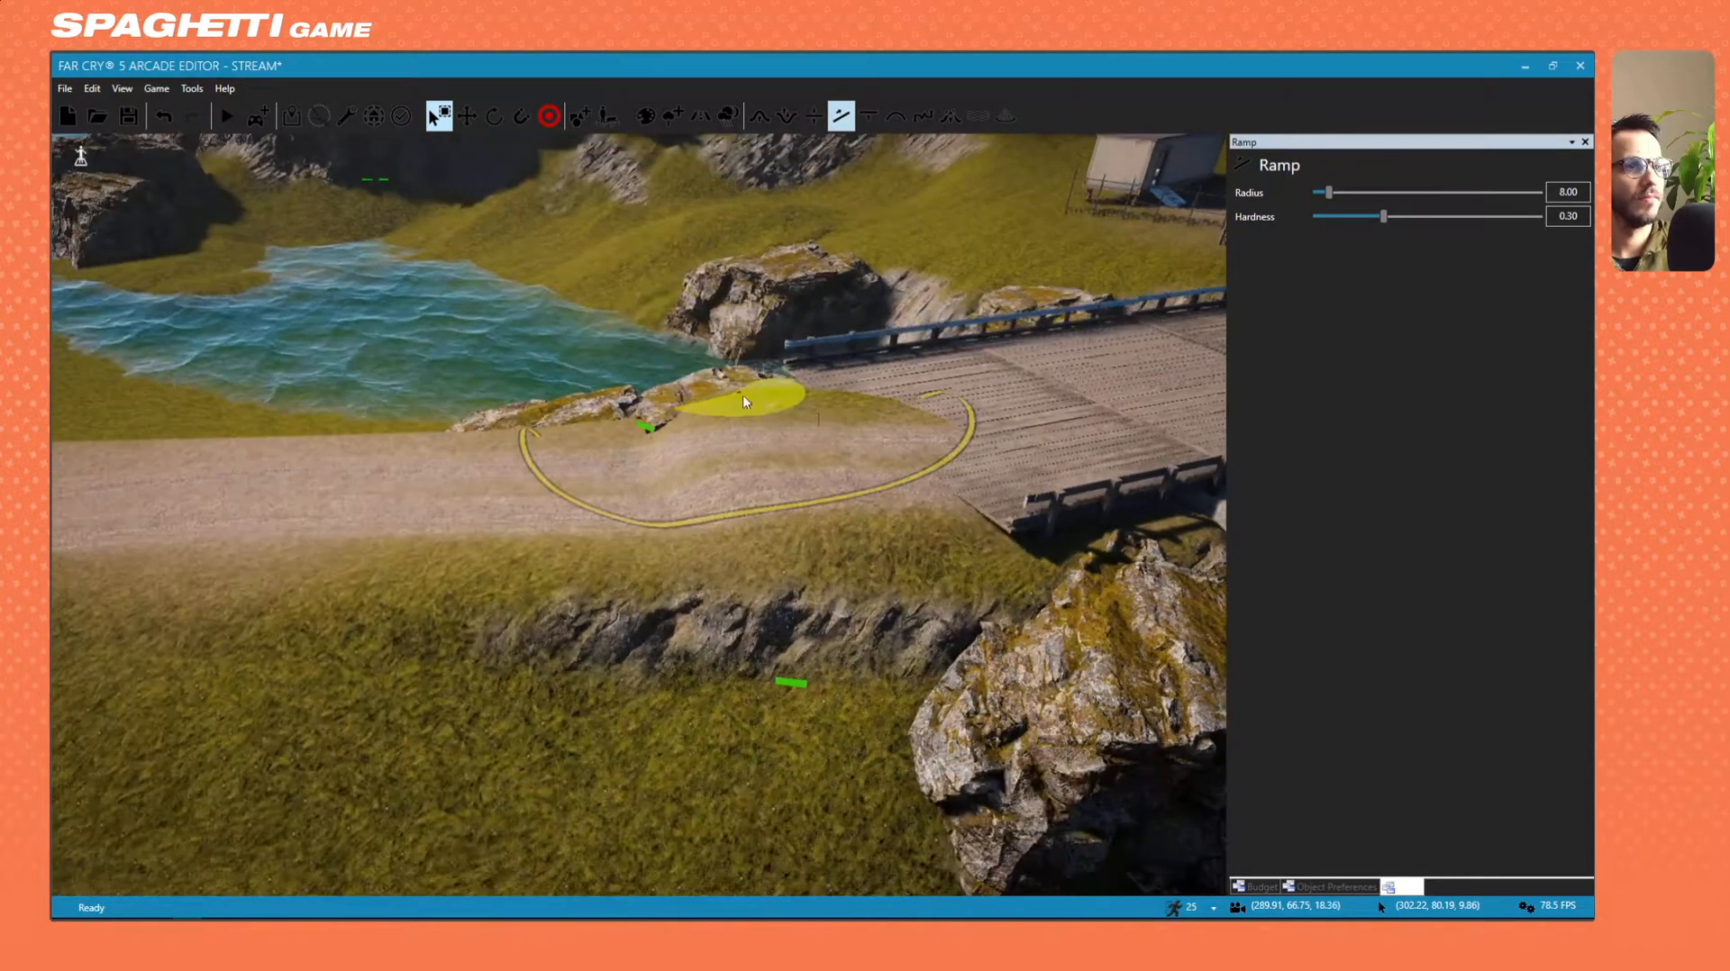
click(136, 507)
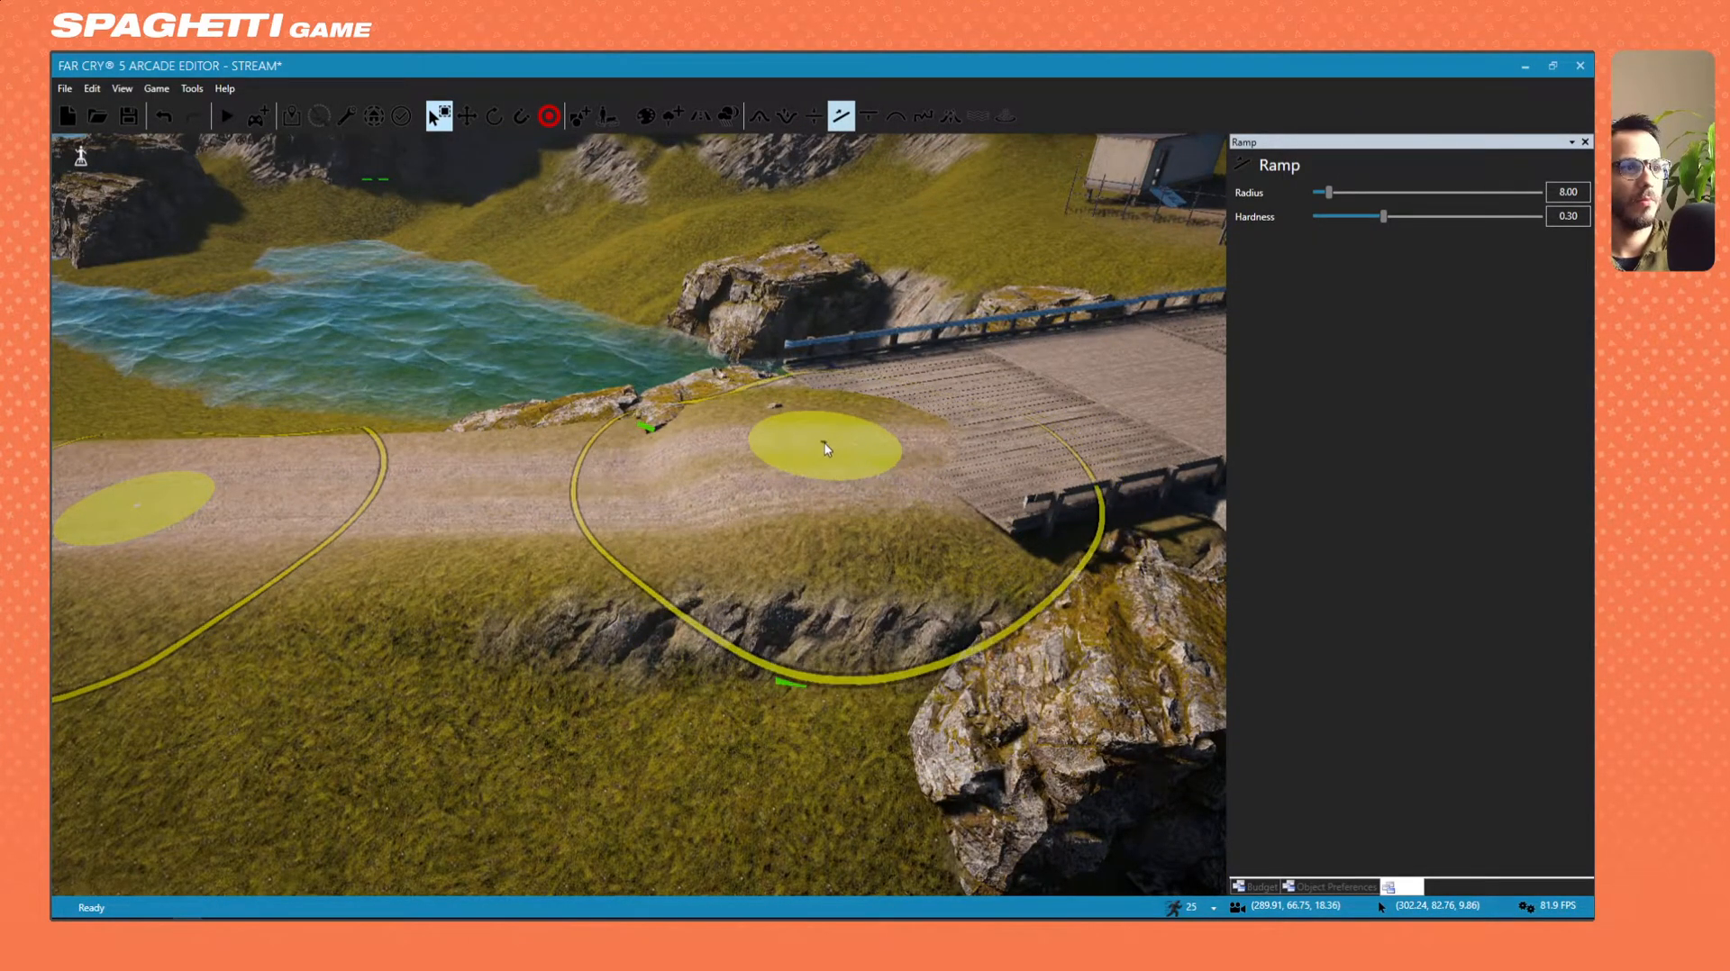
click(822, 443)
key(a)
mouse_move(544, 602)
right_down()
mouse_move(766, 590)
mouse_move(793, 547)
mouse_move(768, 548)
mouse_move(766, 505)
mouse_move(793, 501)
mouse_move(761, 712)
mouse_move(757, 568)
mouse_move(721, 612)
right_up()
key(d)
key(w)
Edit the Gravel Alpine road and move its control point onto the approach just before the bridge deck.
key(w)
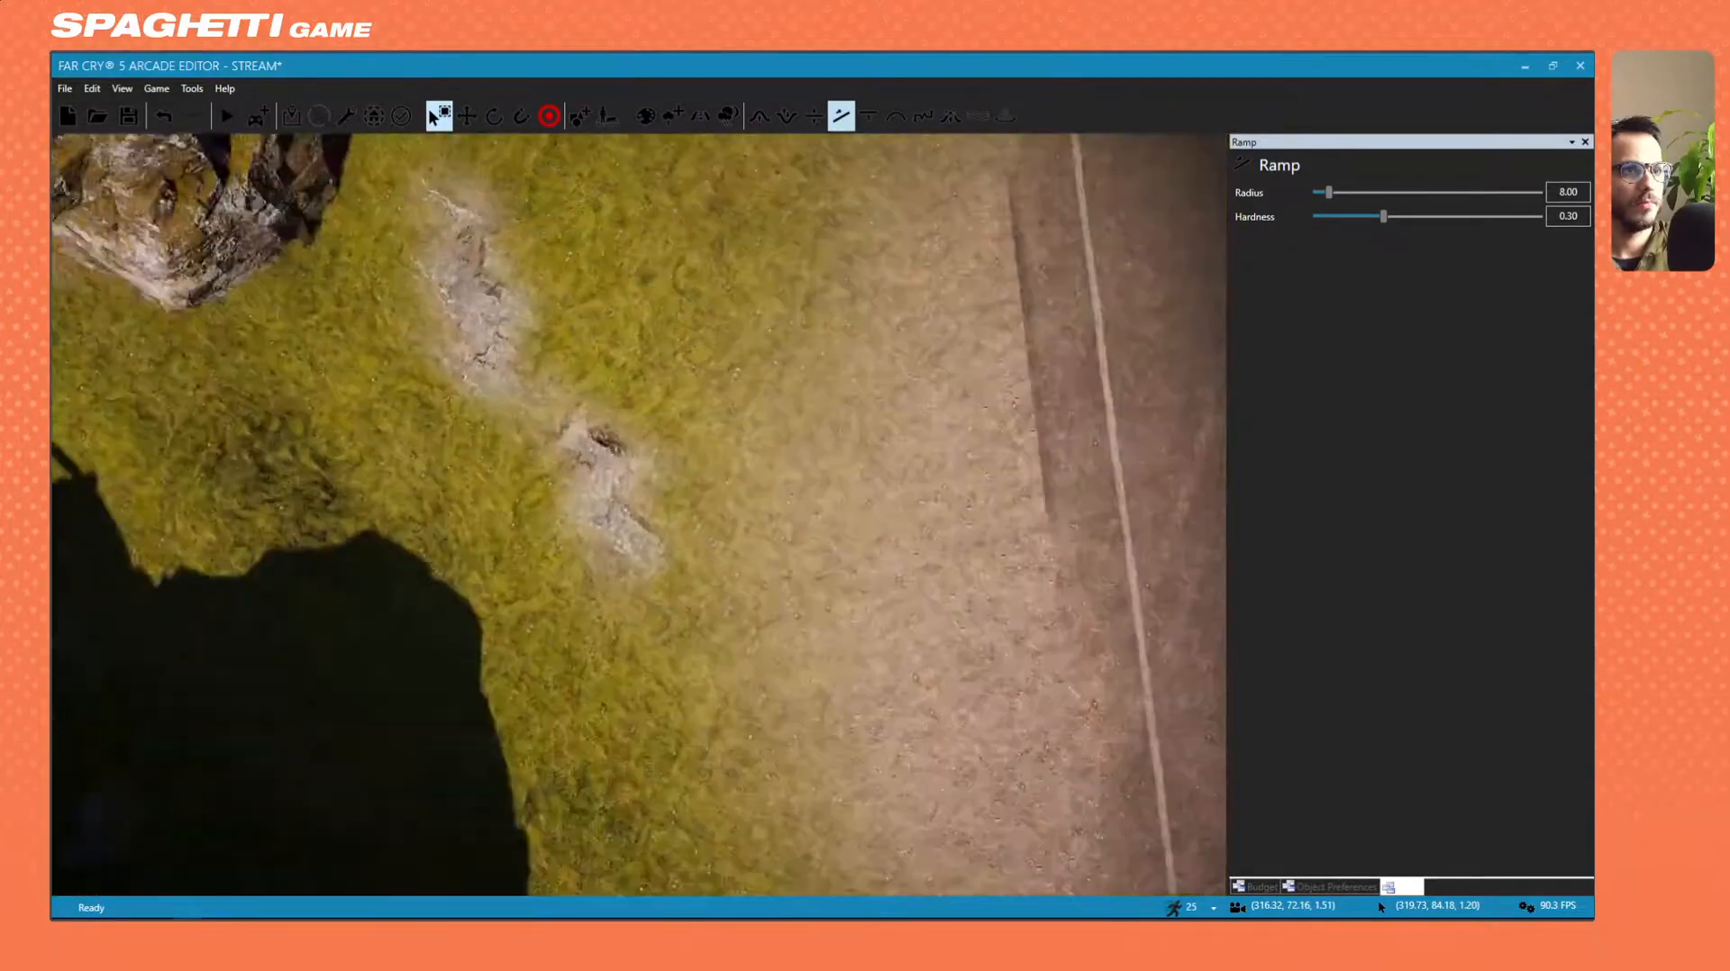
key(w)
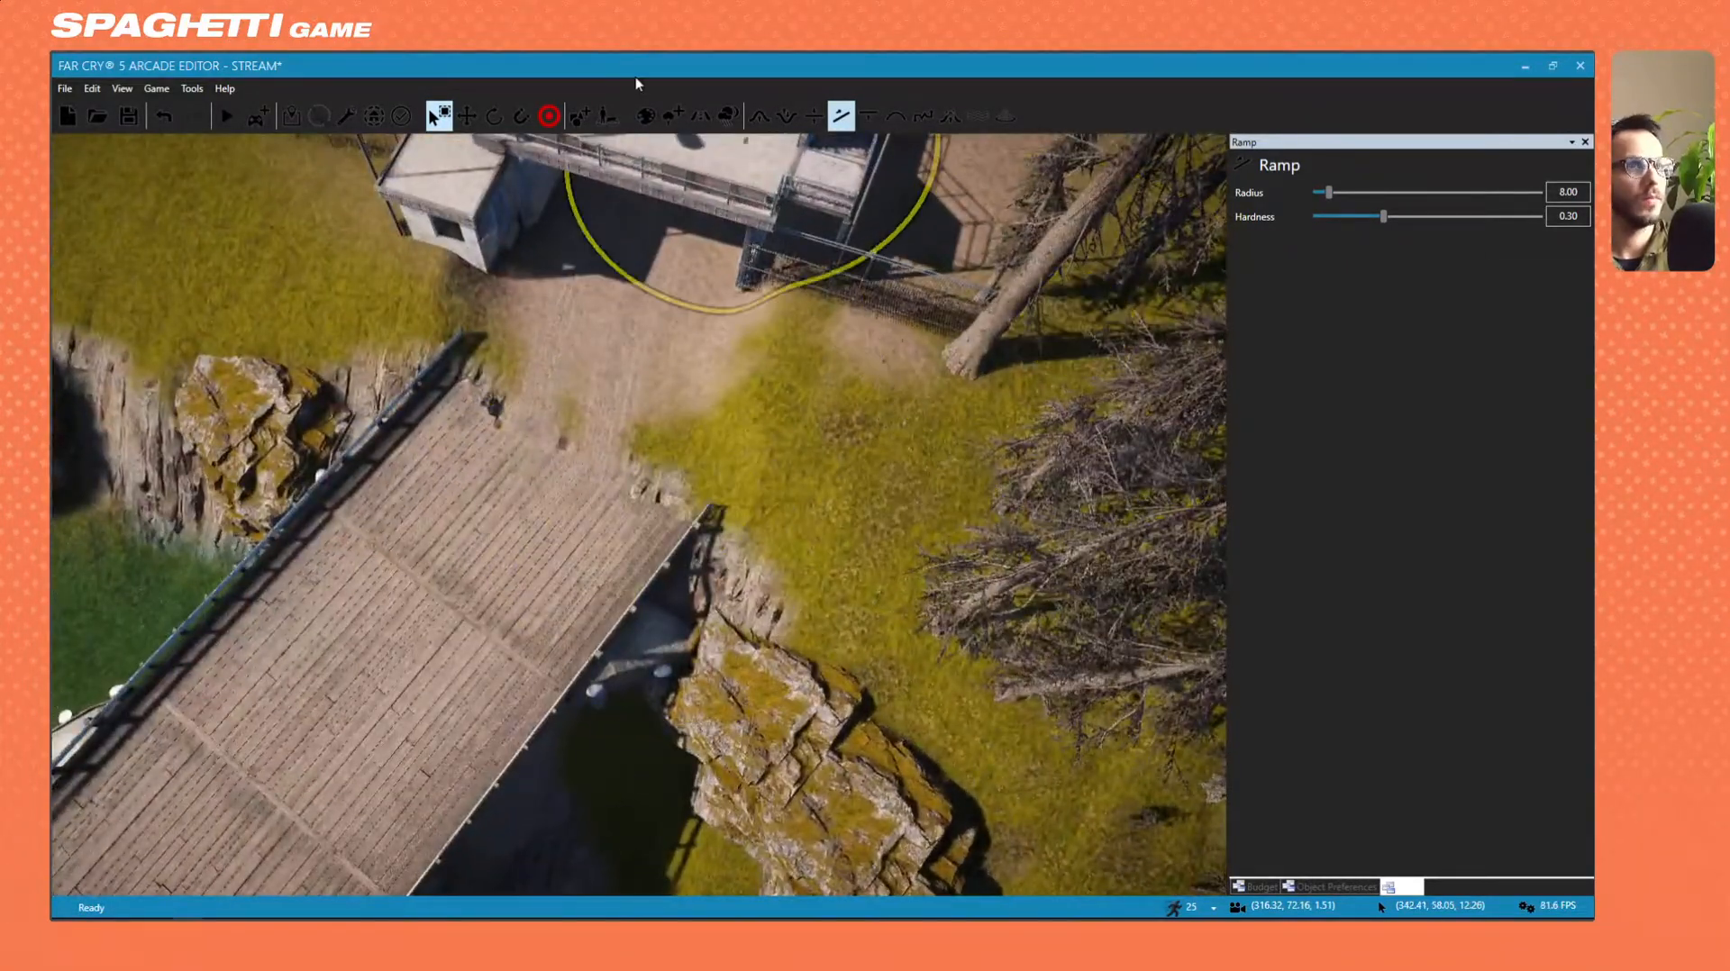
click(700, 115)
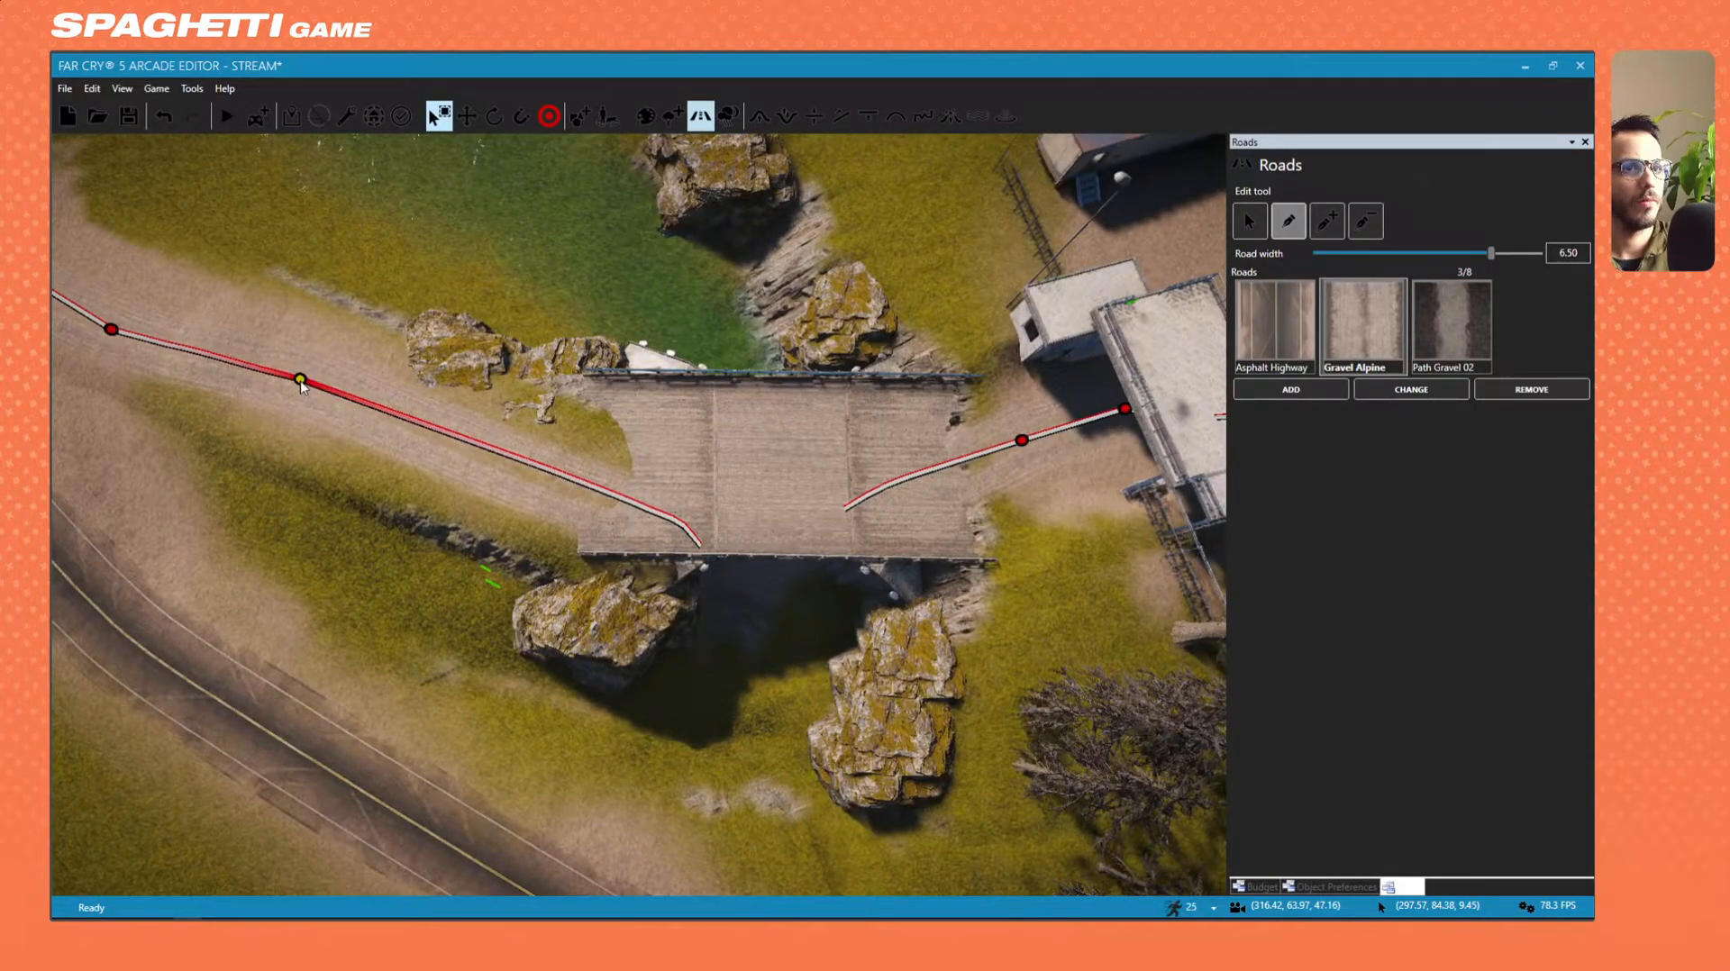
key(w)
right_drag(597, 529, 655, 532)
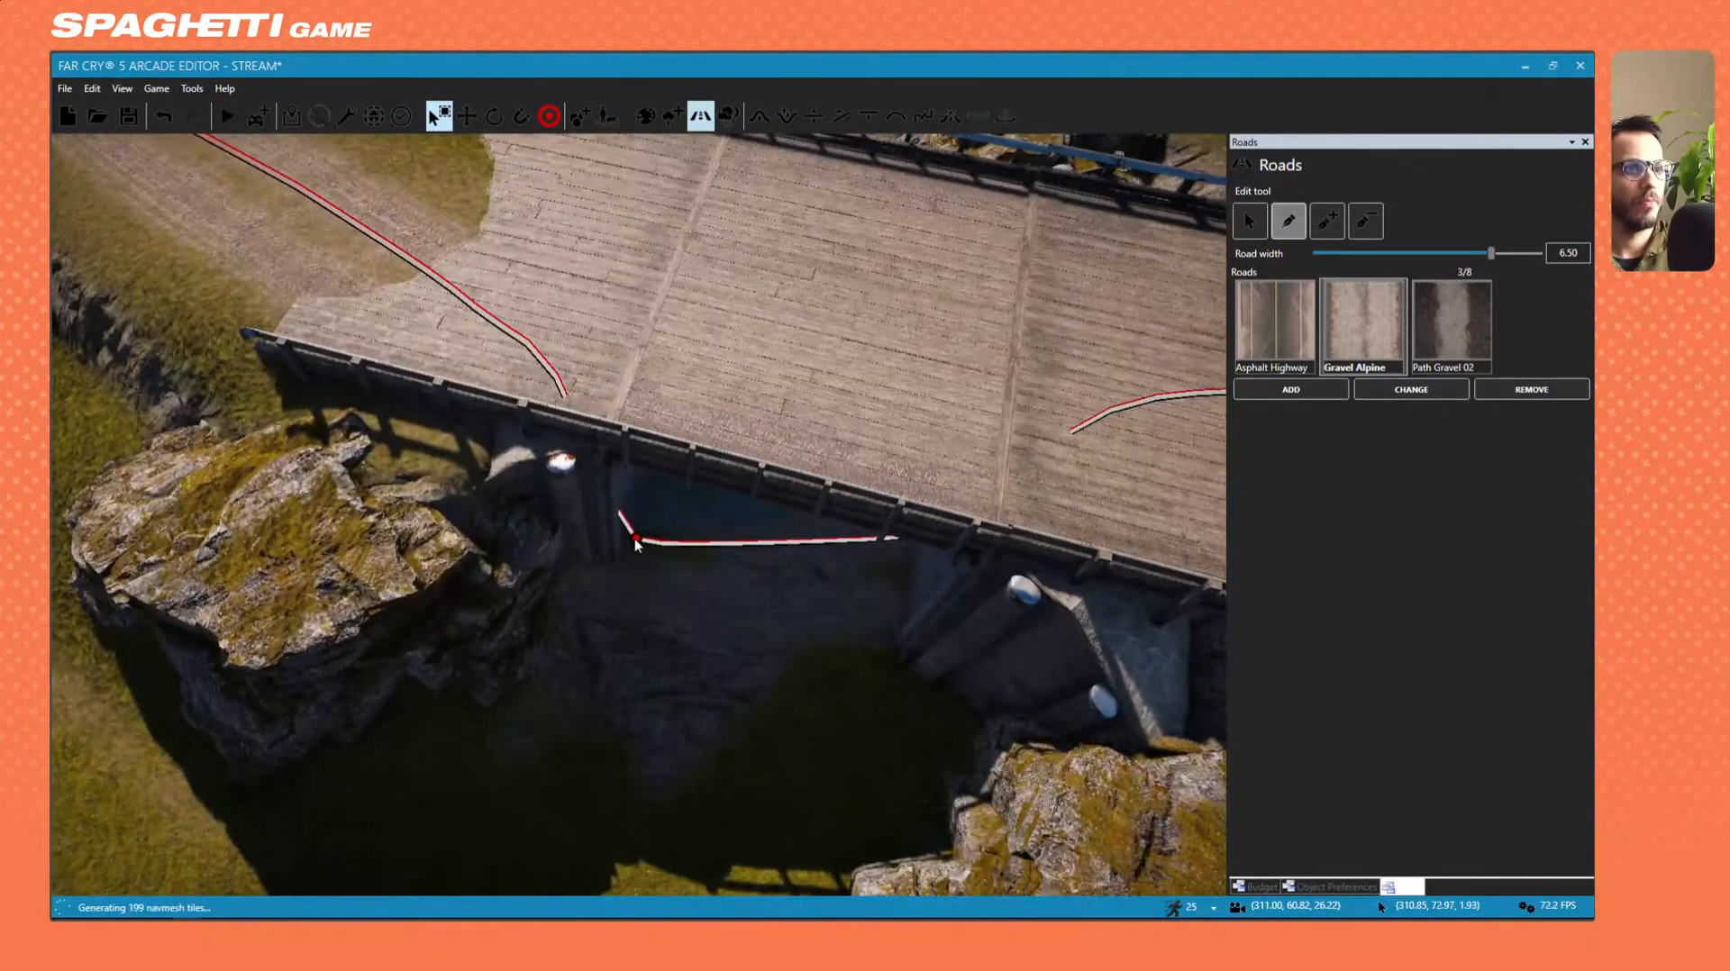
key(s)
right_drag(783, 541, 874, 595)
key(a)
drag(711, 290, 667, 348)
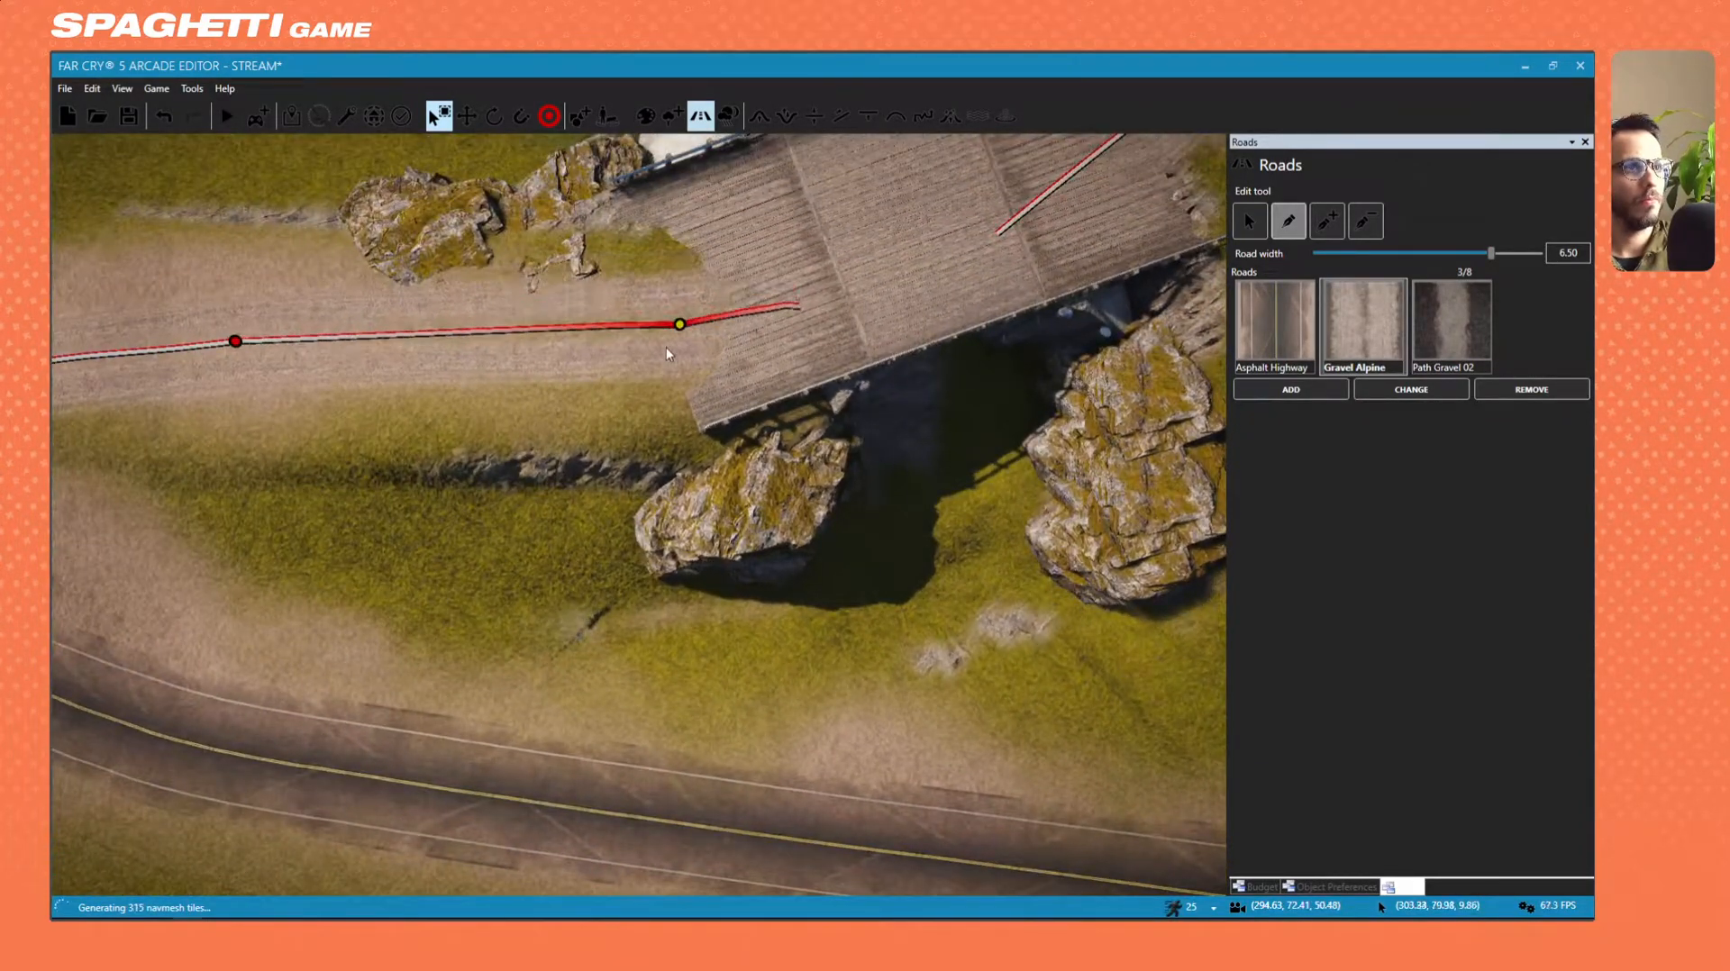
Reposition the gravel road's control points between the bridge and the outpost gate to line up with the deck.
key(d)
right_drag(660, 358, 550, 351)
key(w)
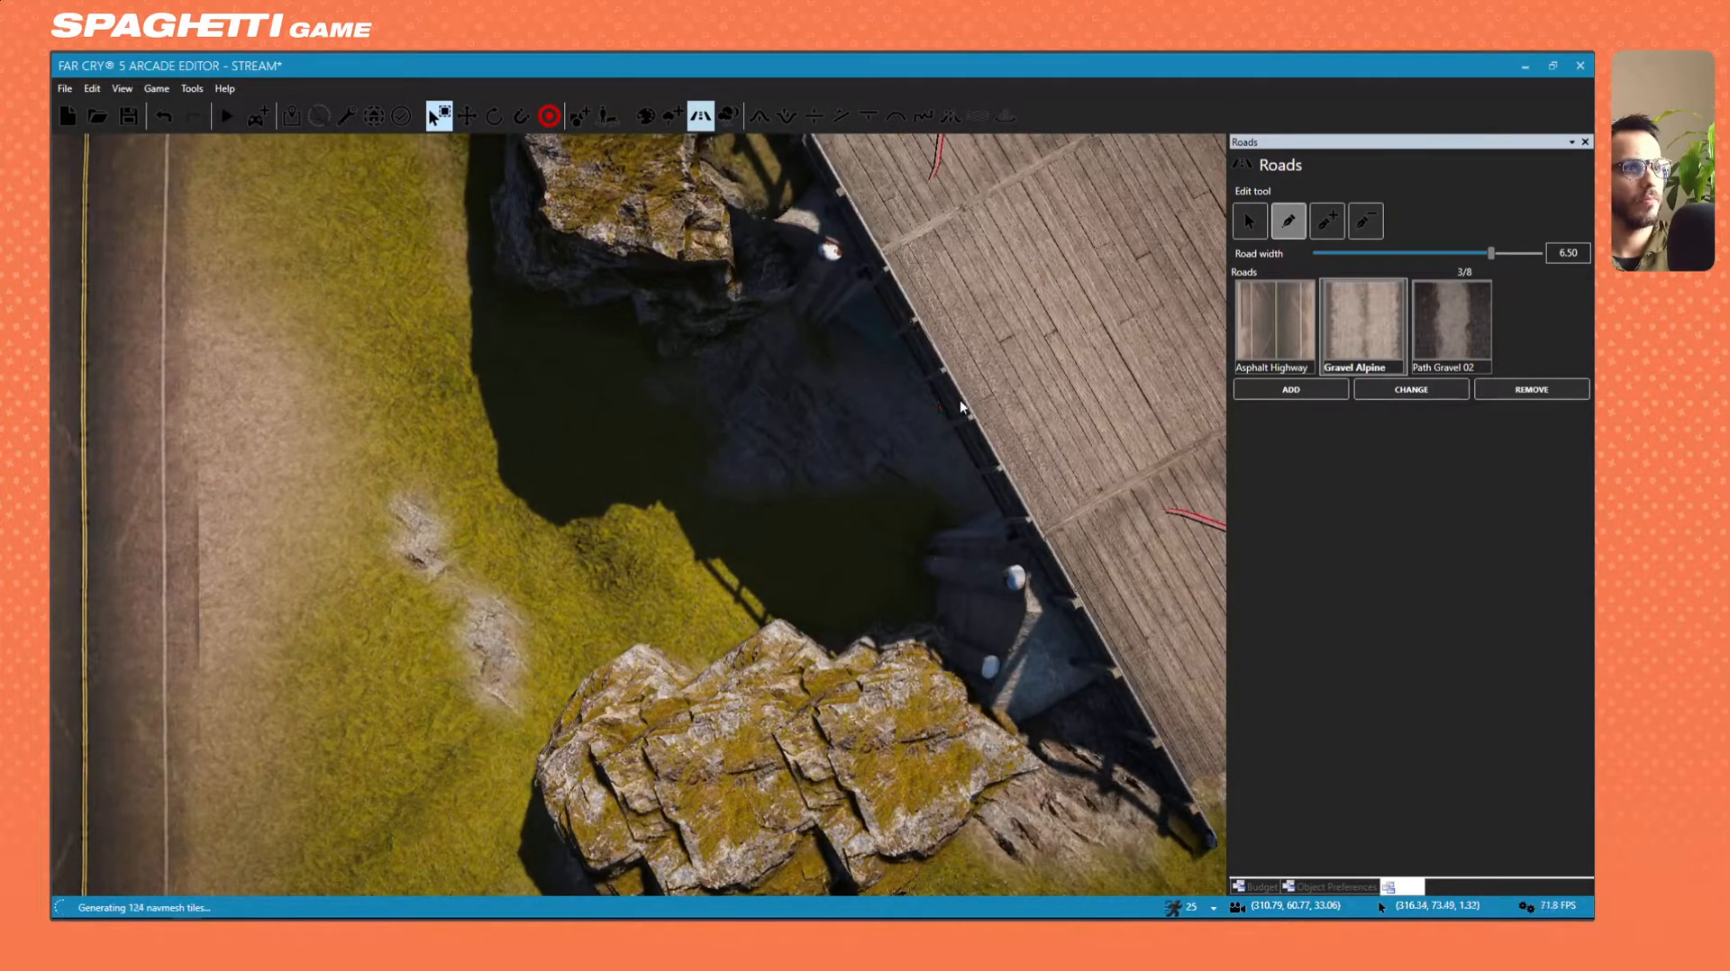
right_drag(1002, 389, 804, 374)
scroll(937, 385, down, 5)
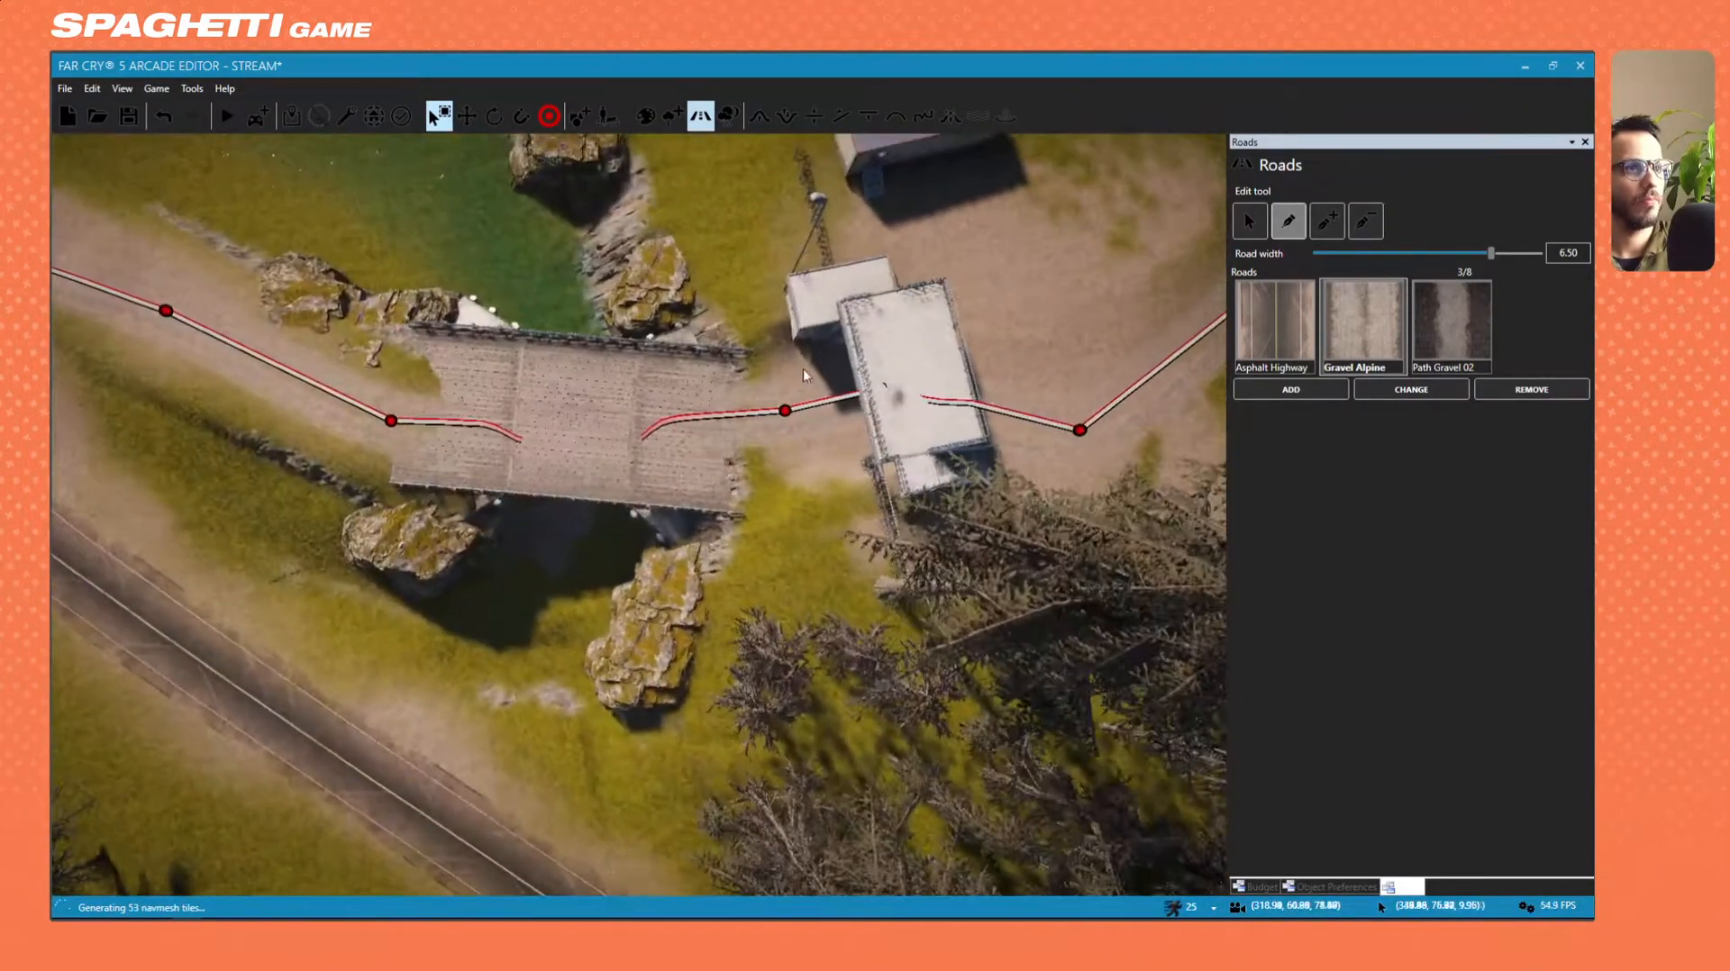
right_drag(786, 438, 1009, 424)
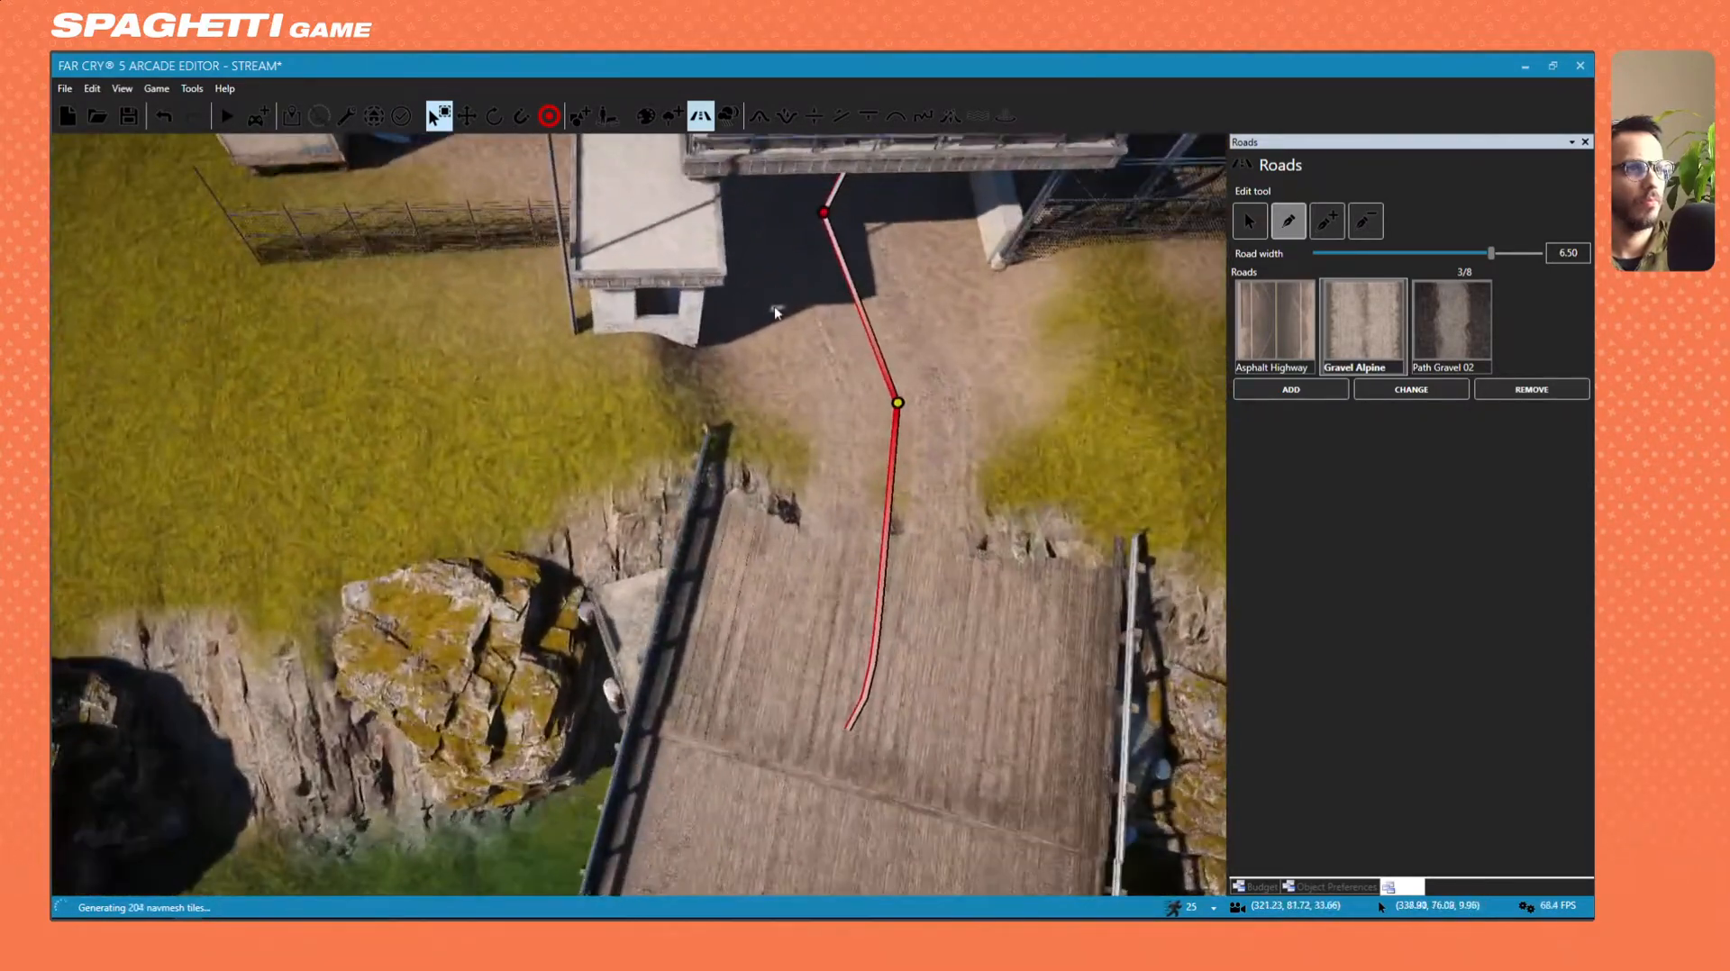
drag(823, 216, 863, 203)
right_drag(853, 393, 892, 404)
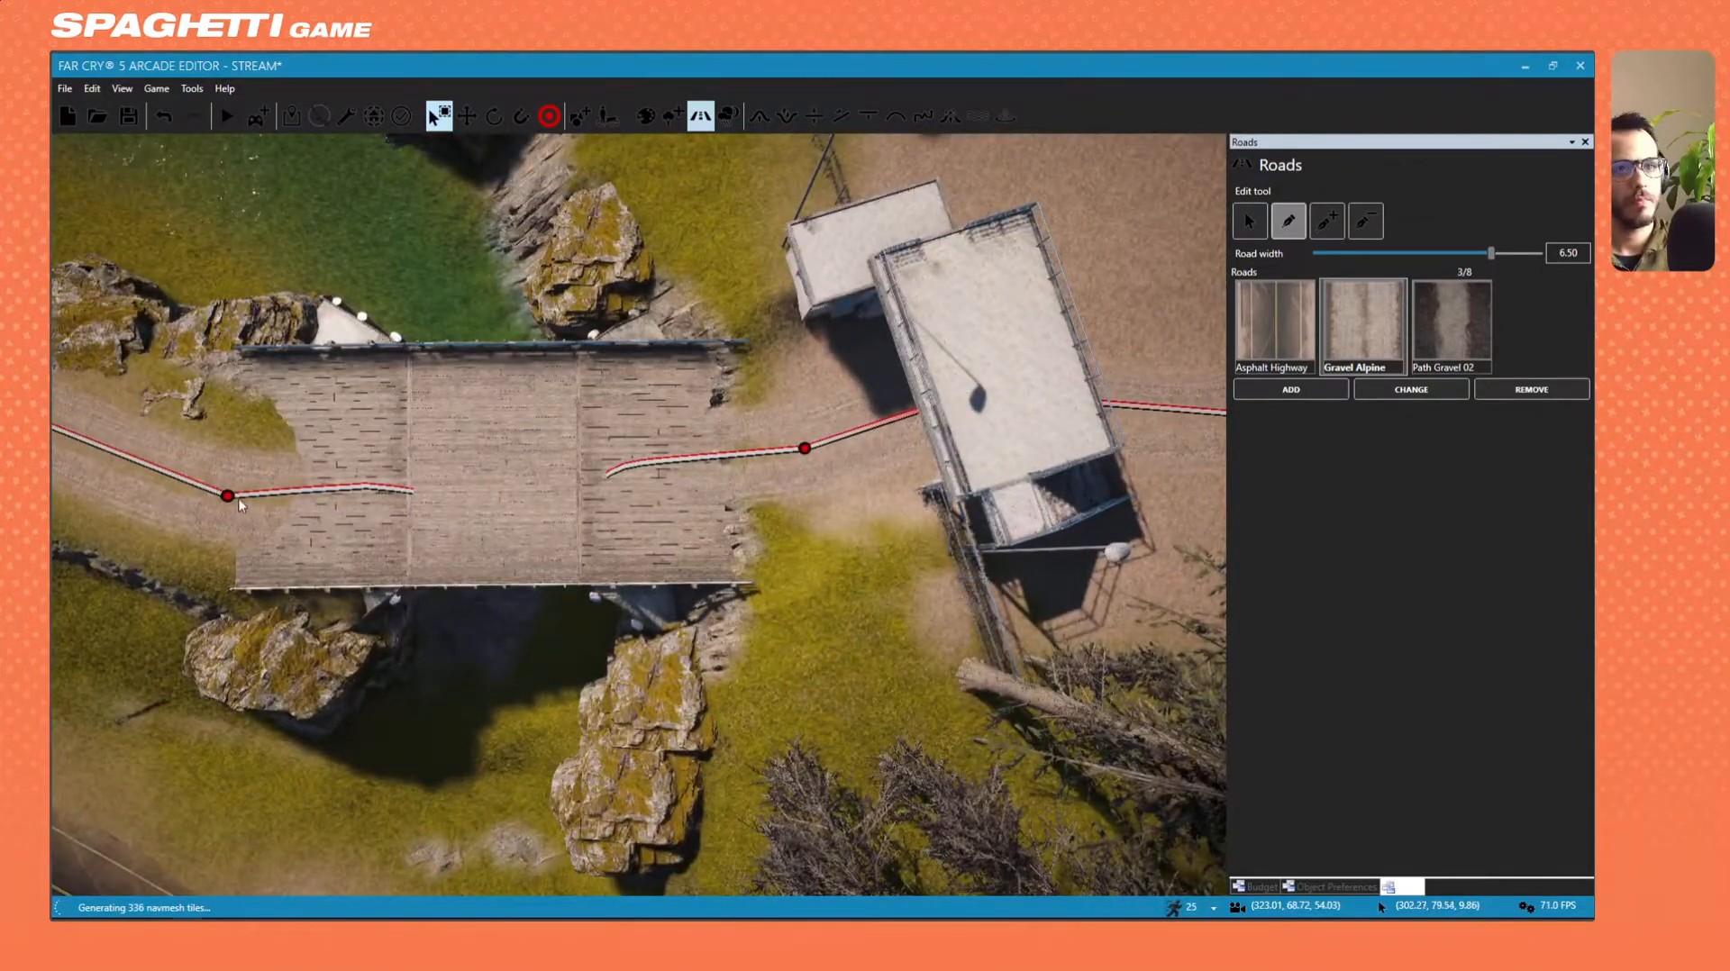
Adjust the gravel road point at the bridge approach so the path runs straight across the deck.
drag(229, 495, 217, 478)
scroll(279, 455, down, 2)
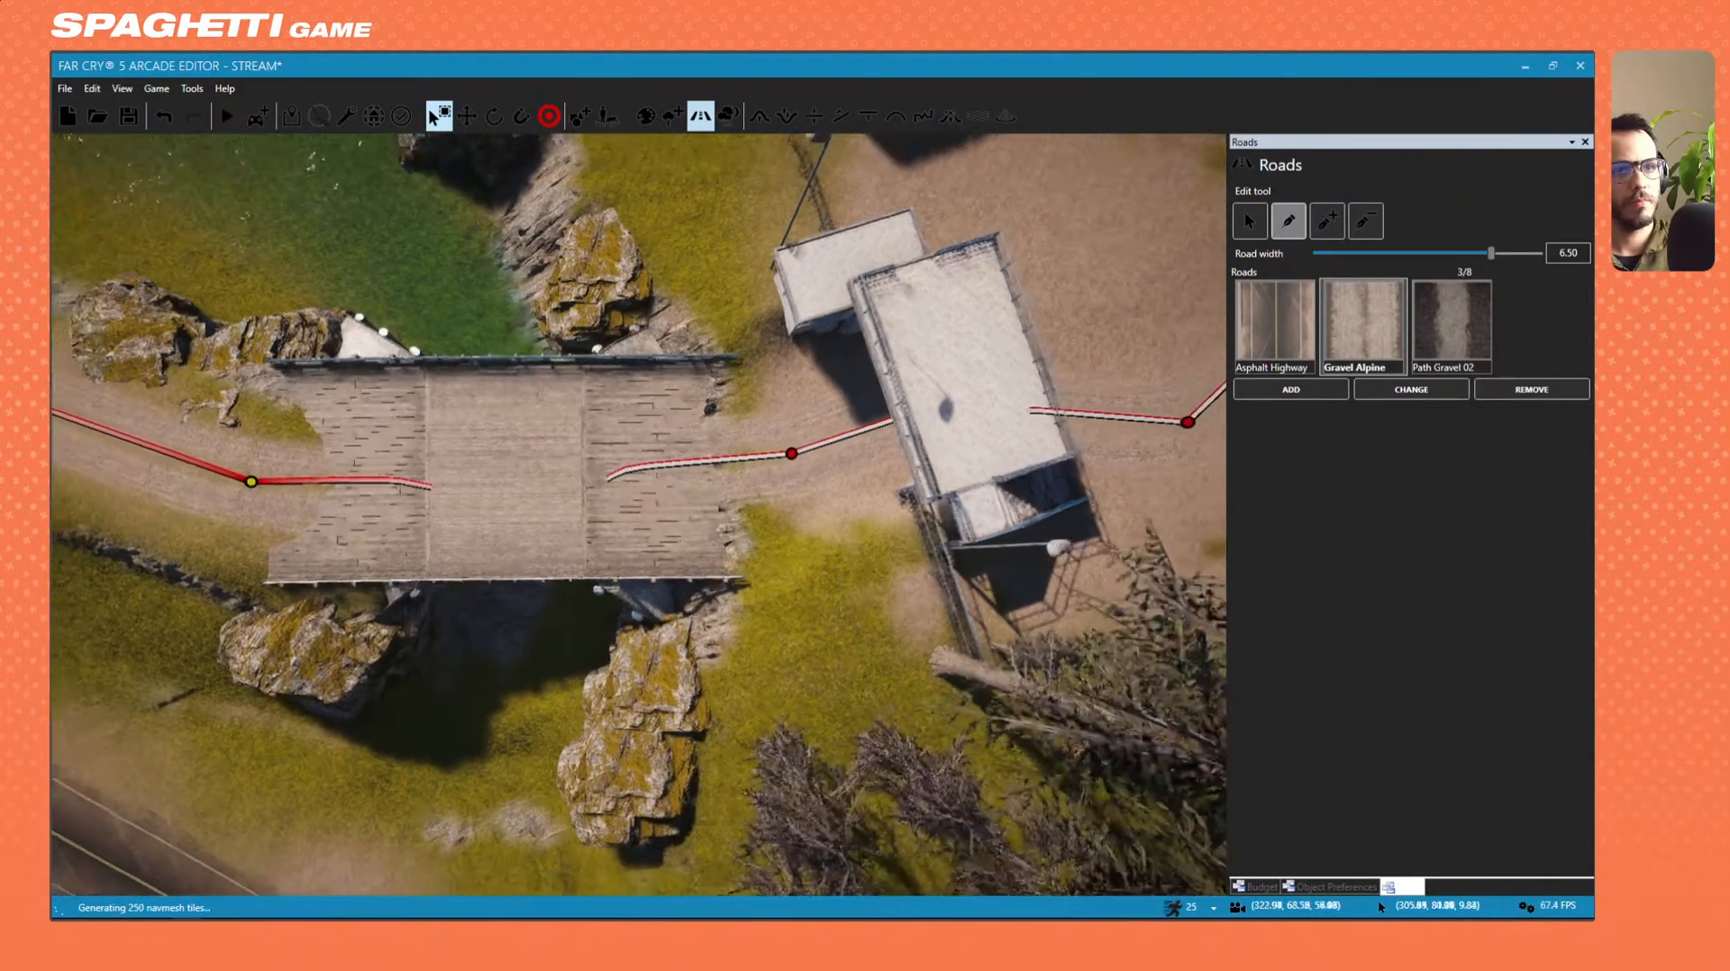
key(s)
right_drag(271, 473, 334, 460)
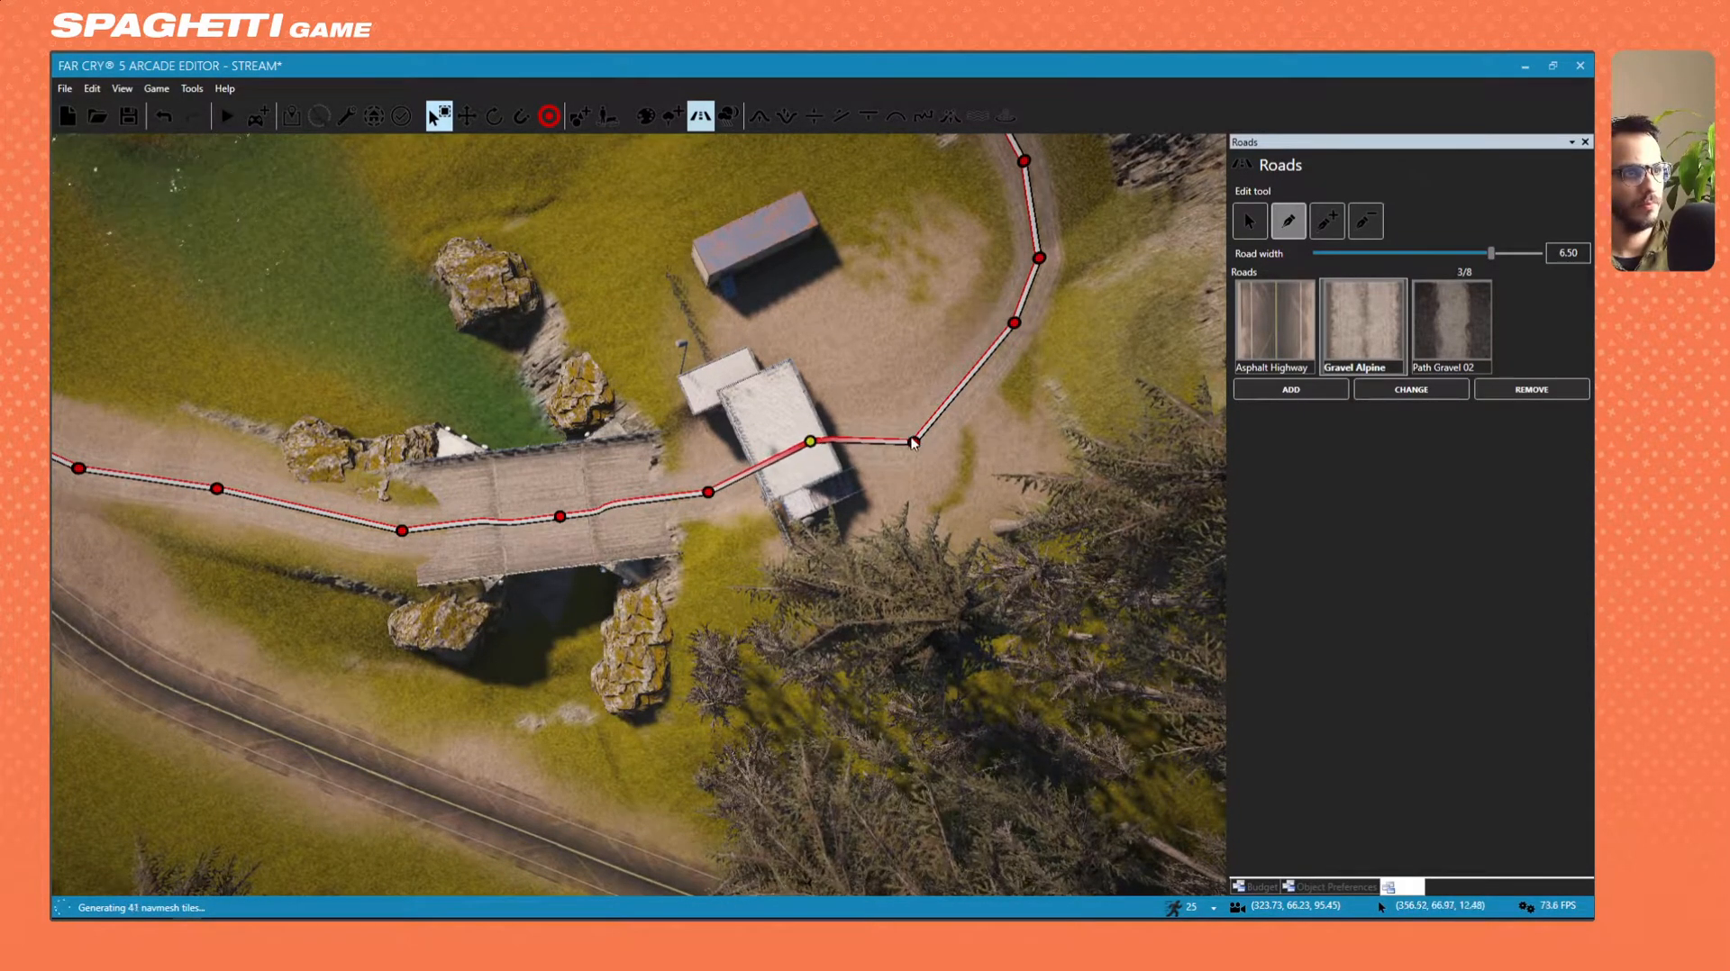
Smooth the gravel road's curve beyond the outpost gate and along the approach by repositioning its control points.
drag(913, 442, 937, 379)
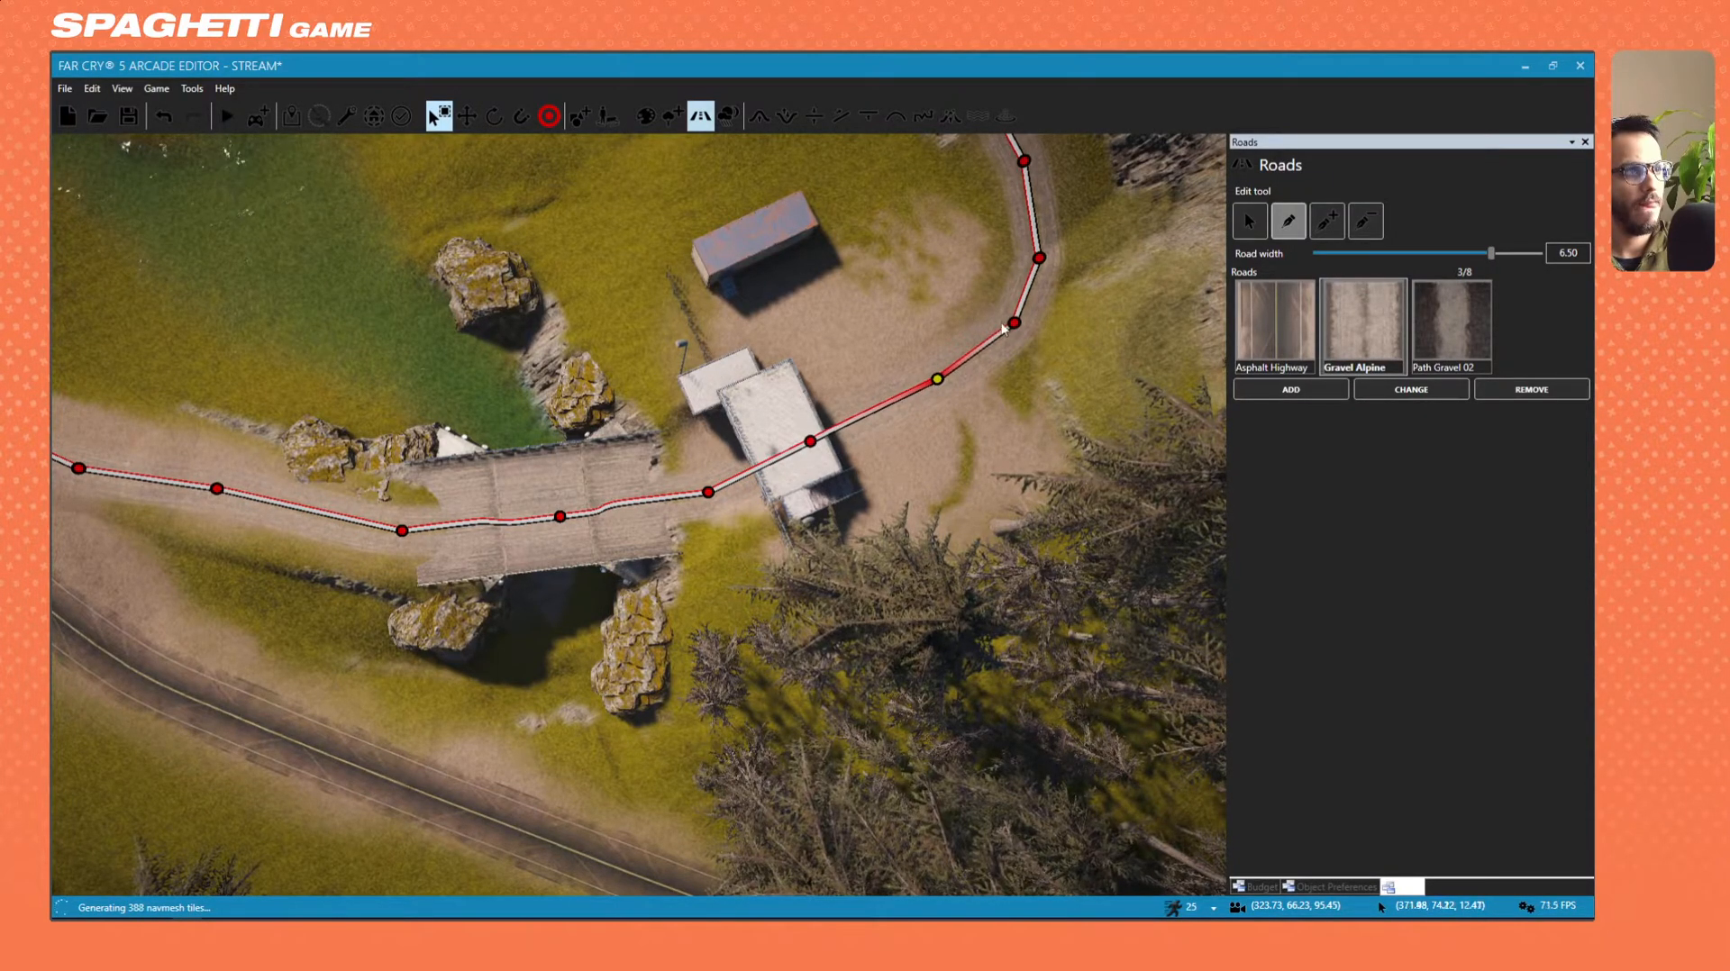
click(1011, 323)
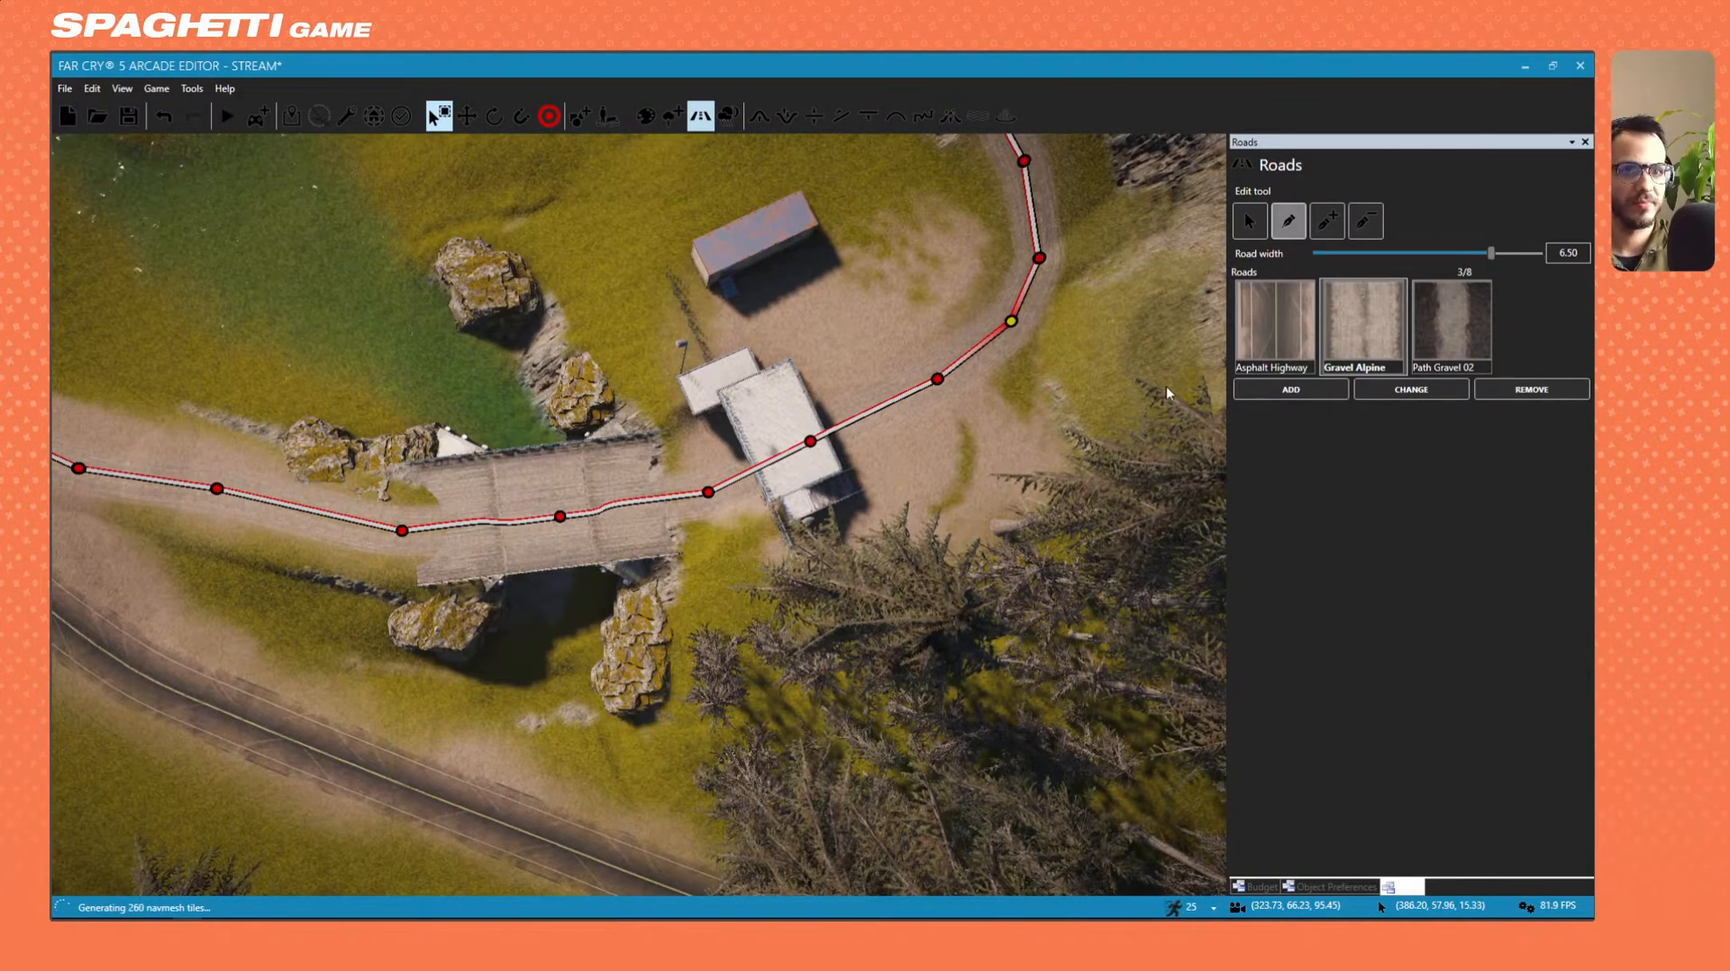
key(s)
key(a)
click(399, 505)
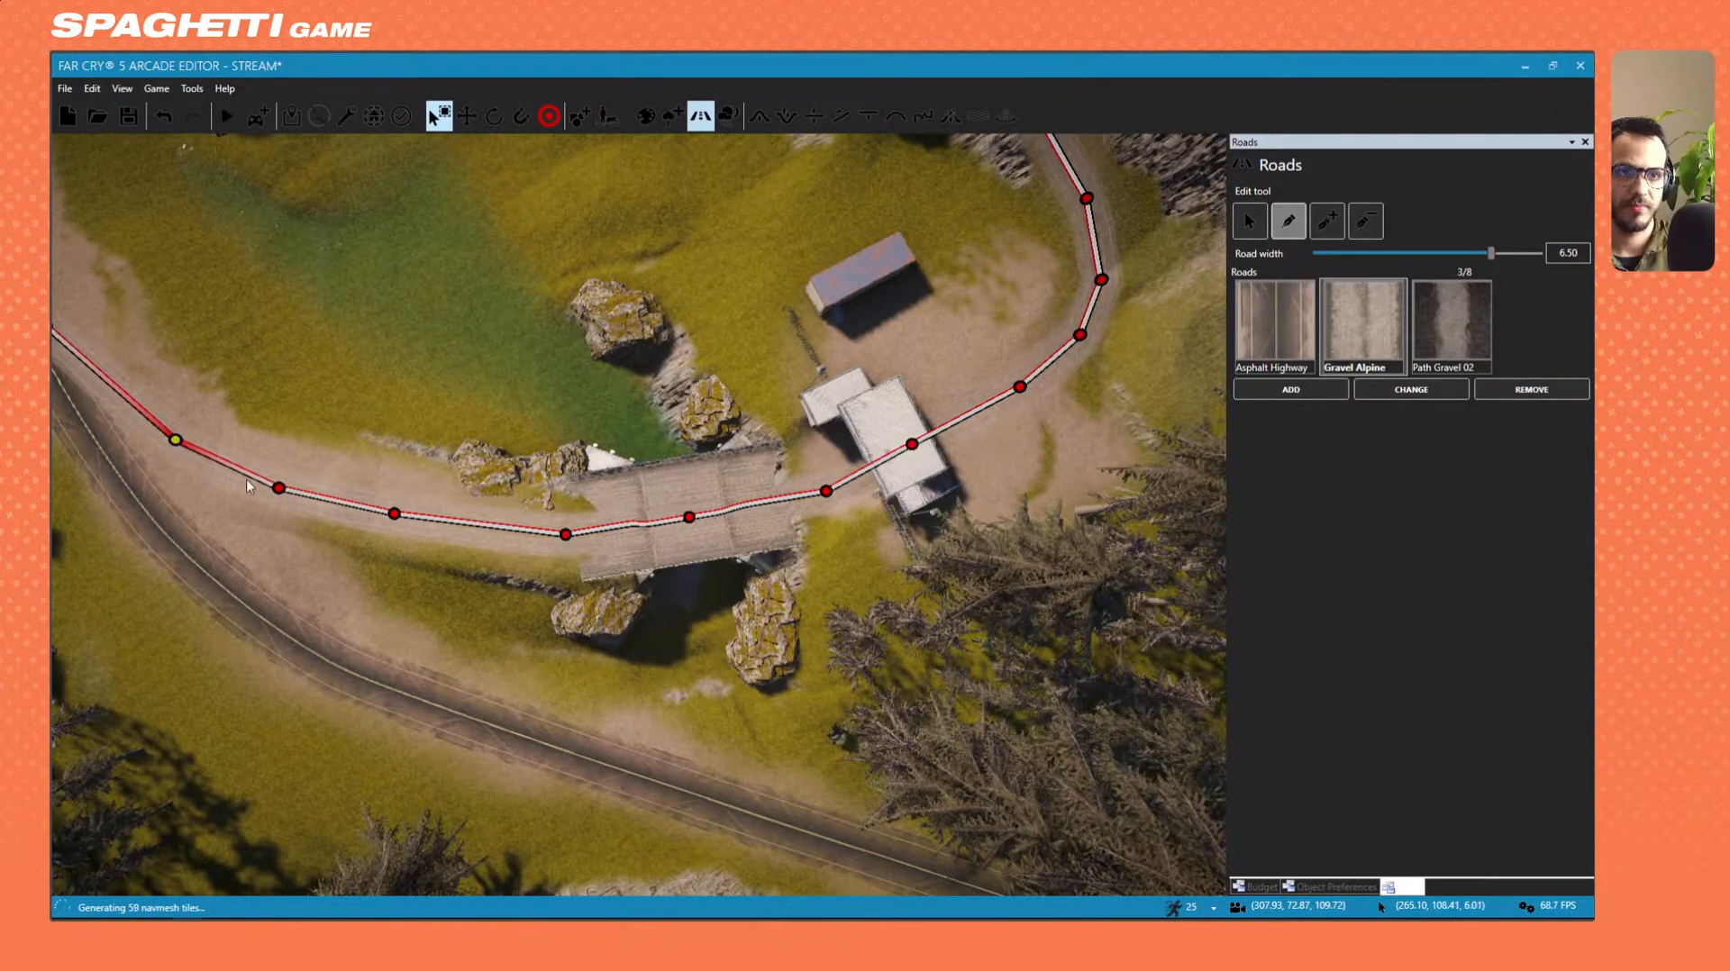
Examine the realigned gravel road across the bridge, then the cliffs, shores and forest around the lake.
right_drag(247, 486, 451, 297)
key(w)
key(w)
key(w)
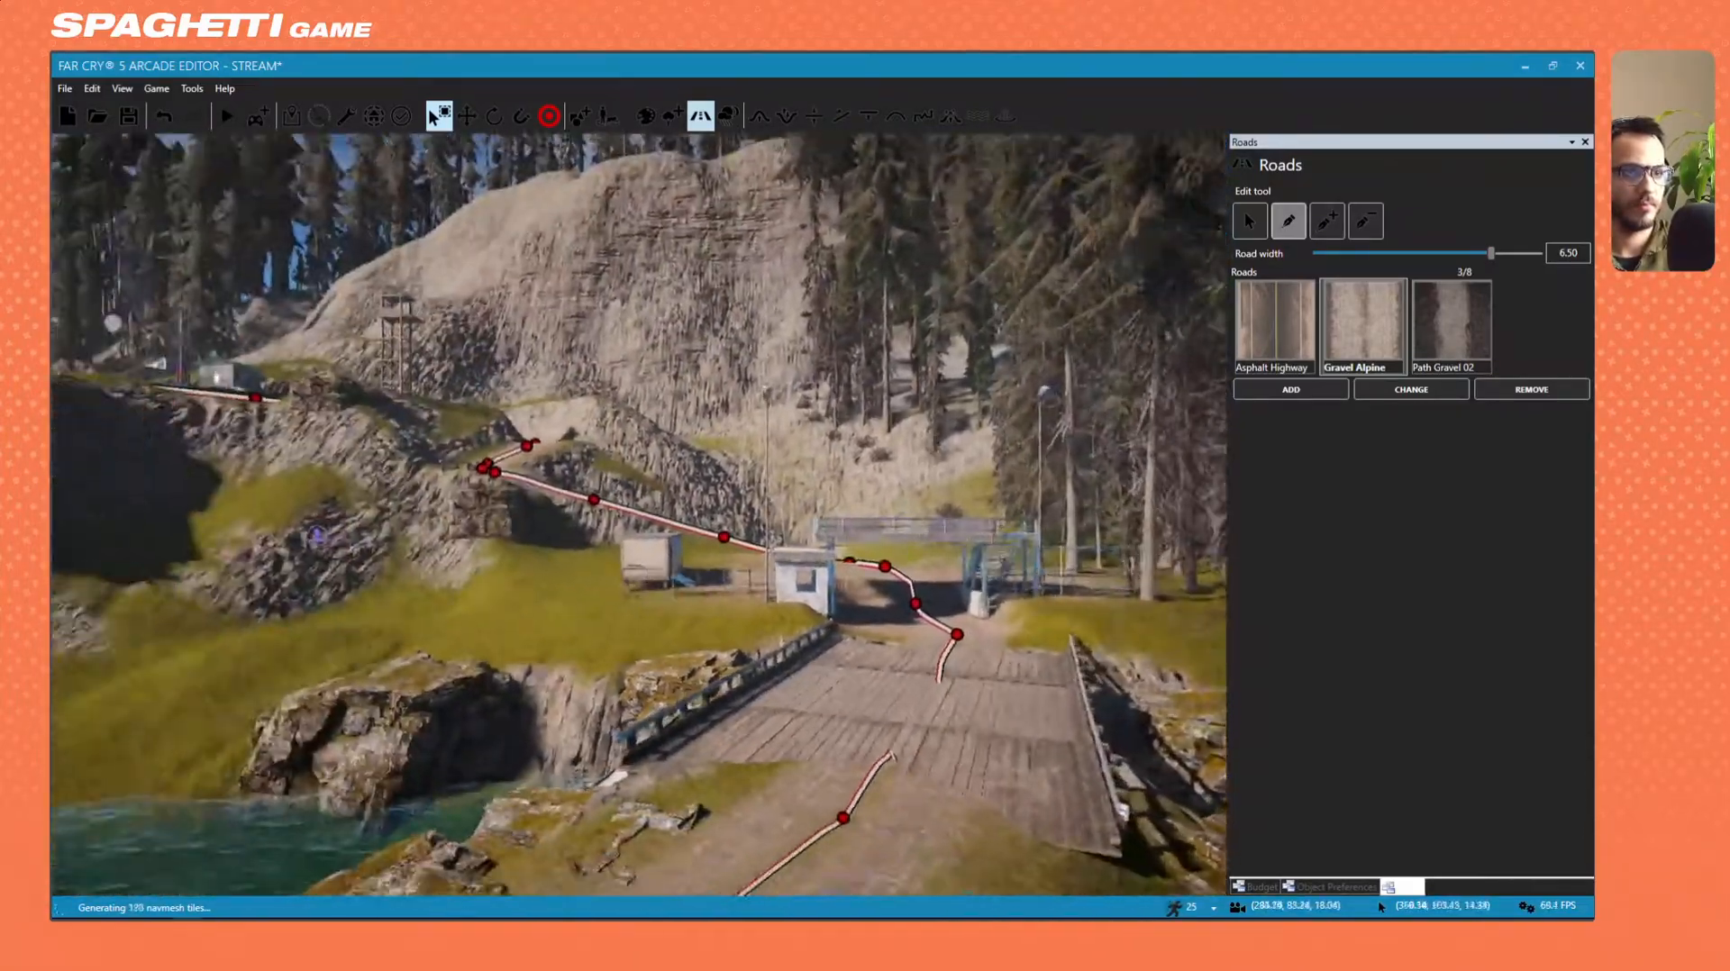
key(s)
right_drag(910, 423, 595, 396)
key(Escape)
key(w)
key(w)
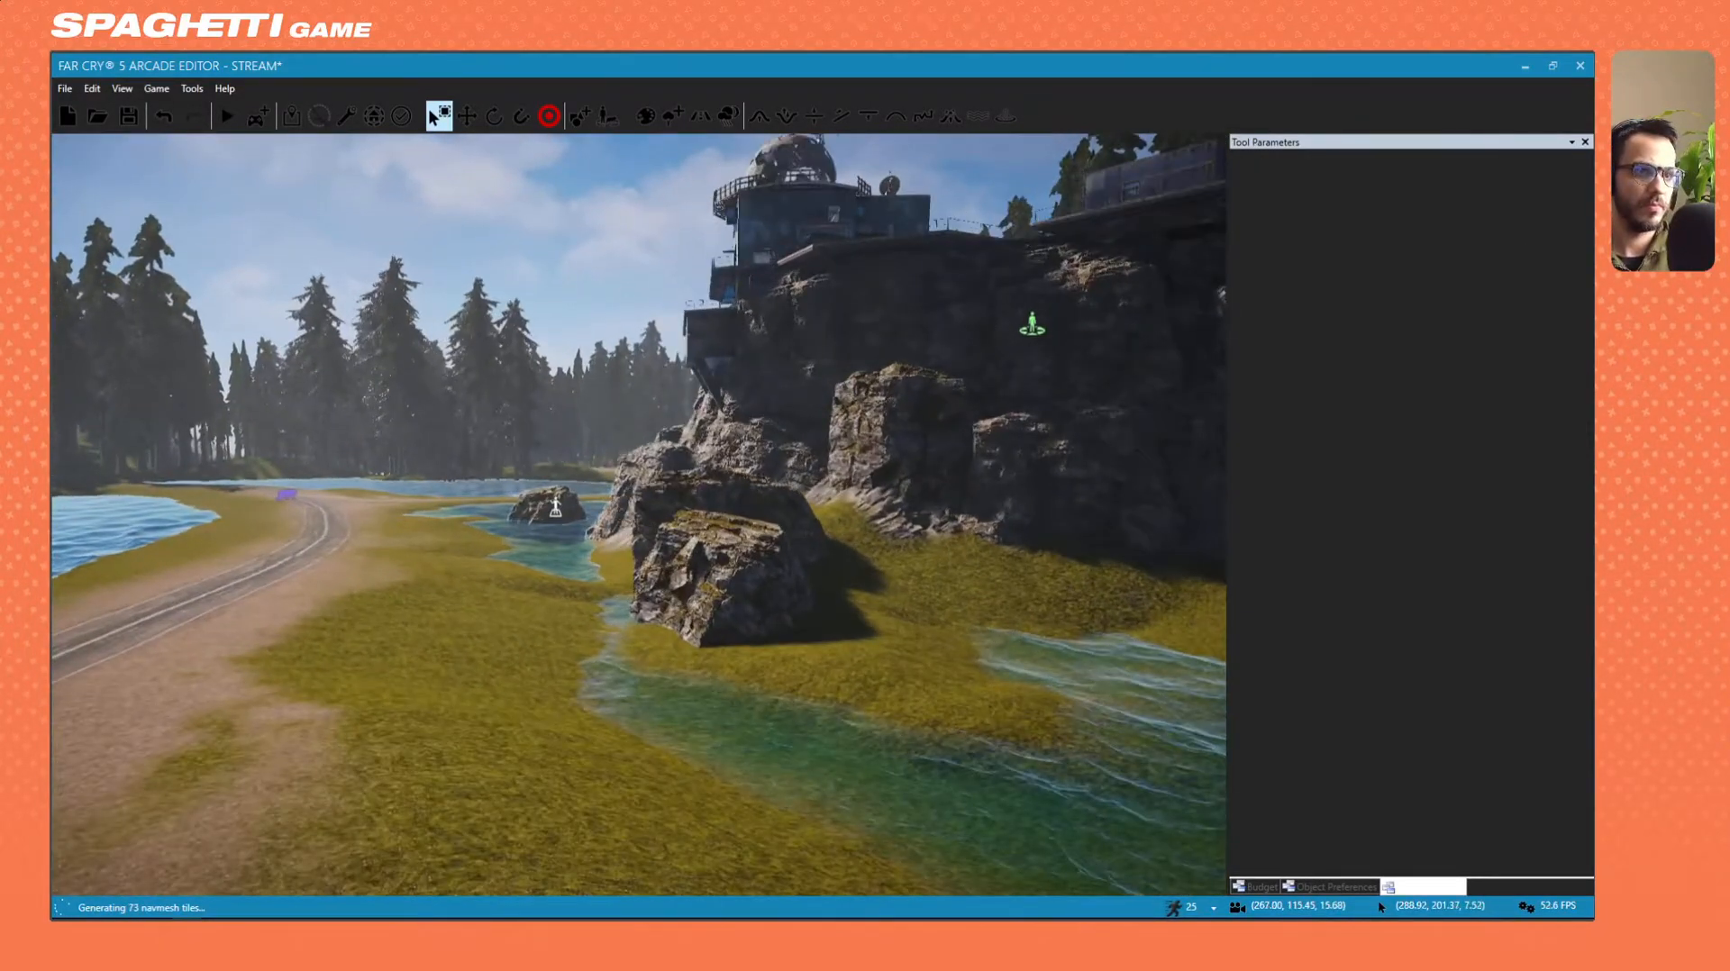
key(w)
right_drag(639, 514, 811, 585)
key(w)
key(s)
right_drag(360, 545, 571, 565)
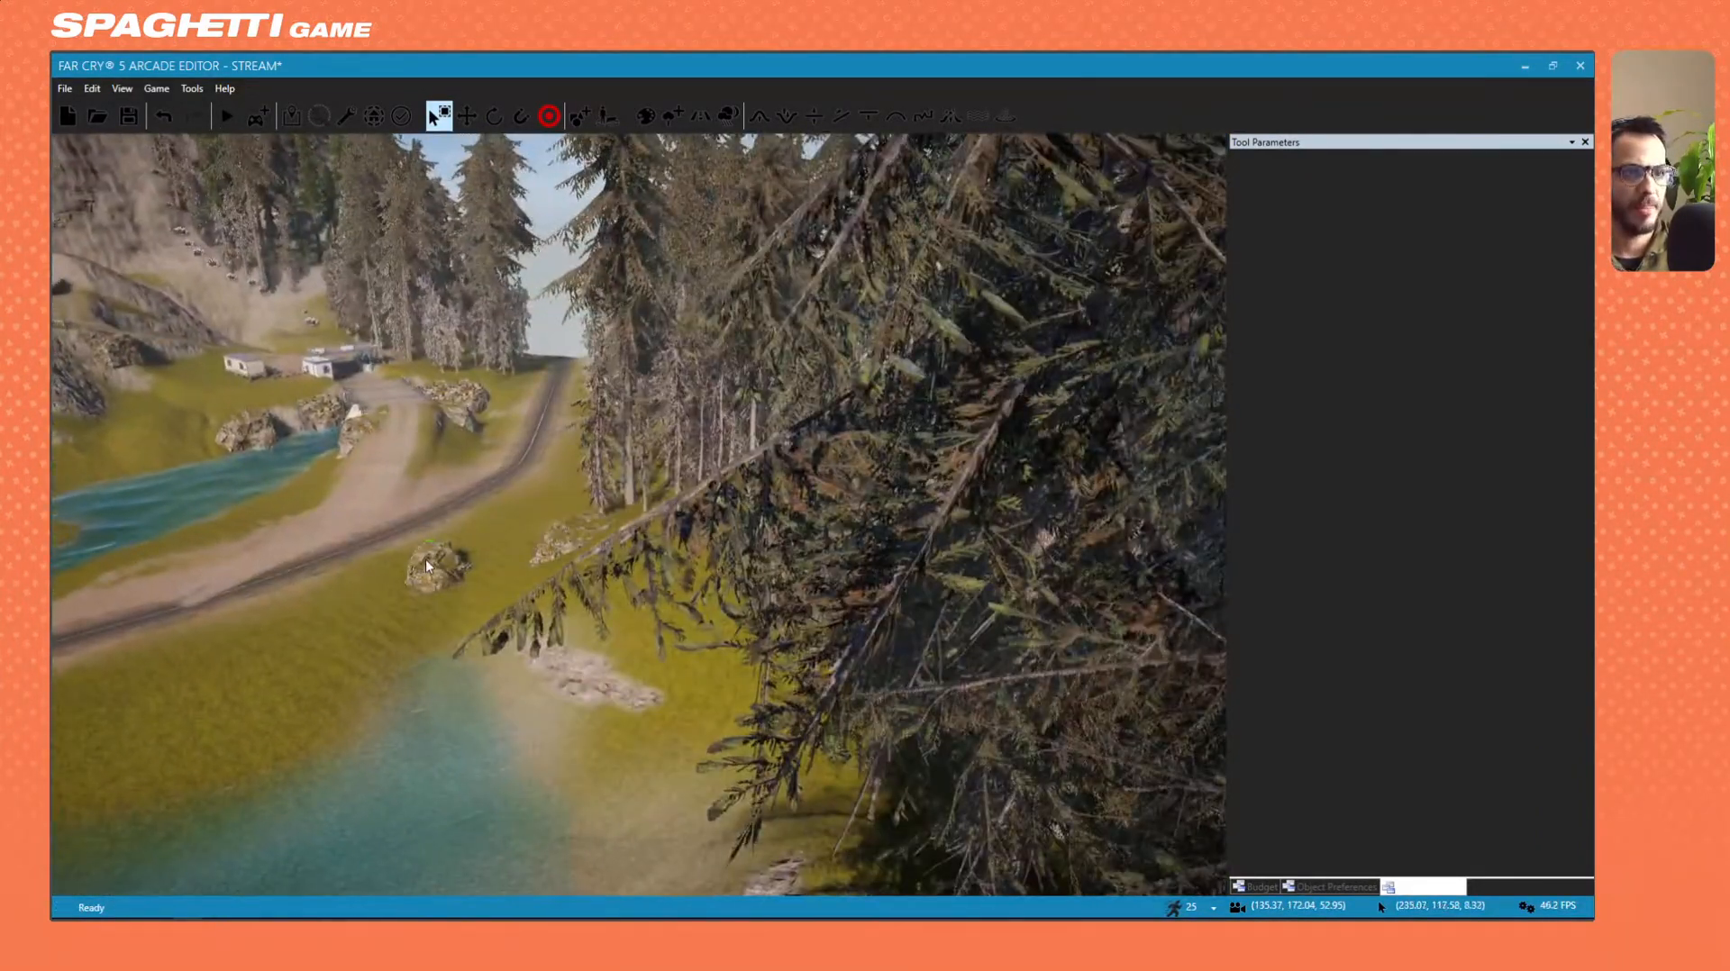
key(alt+Tab)
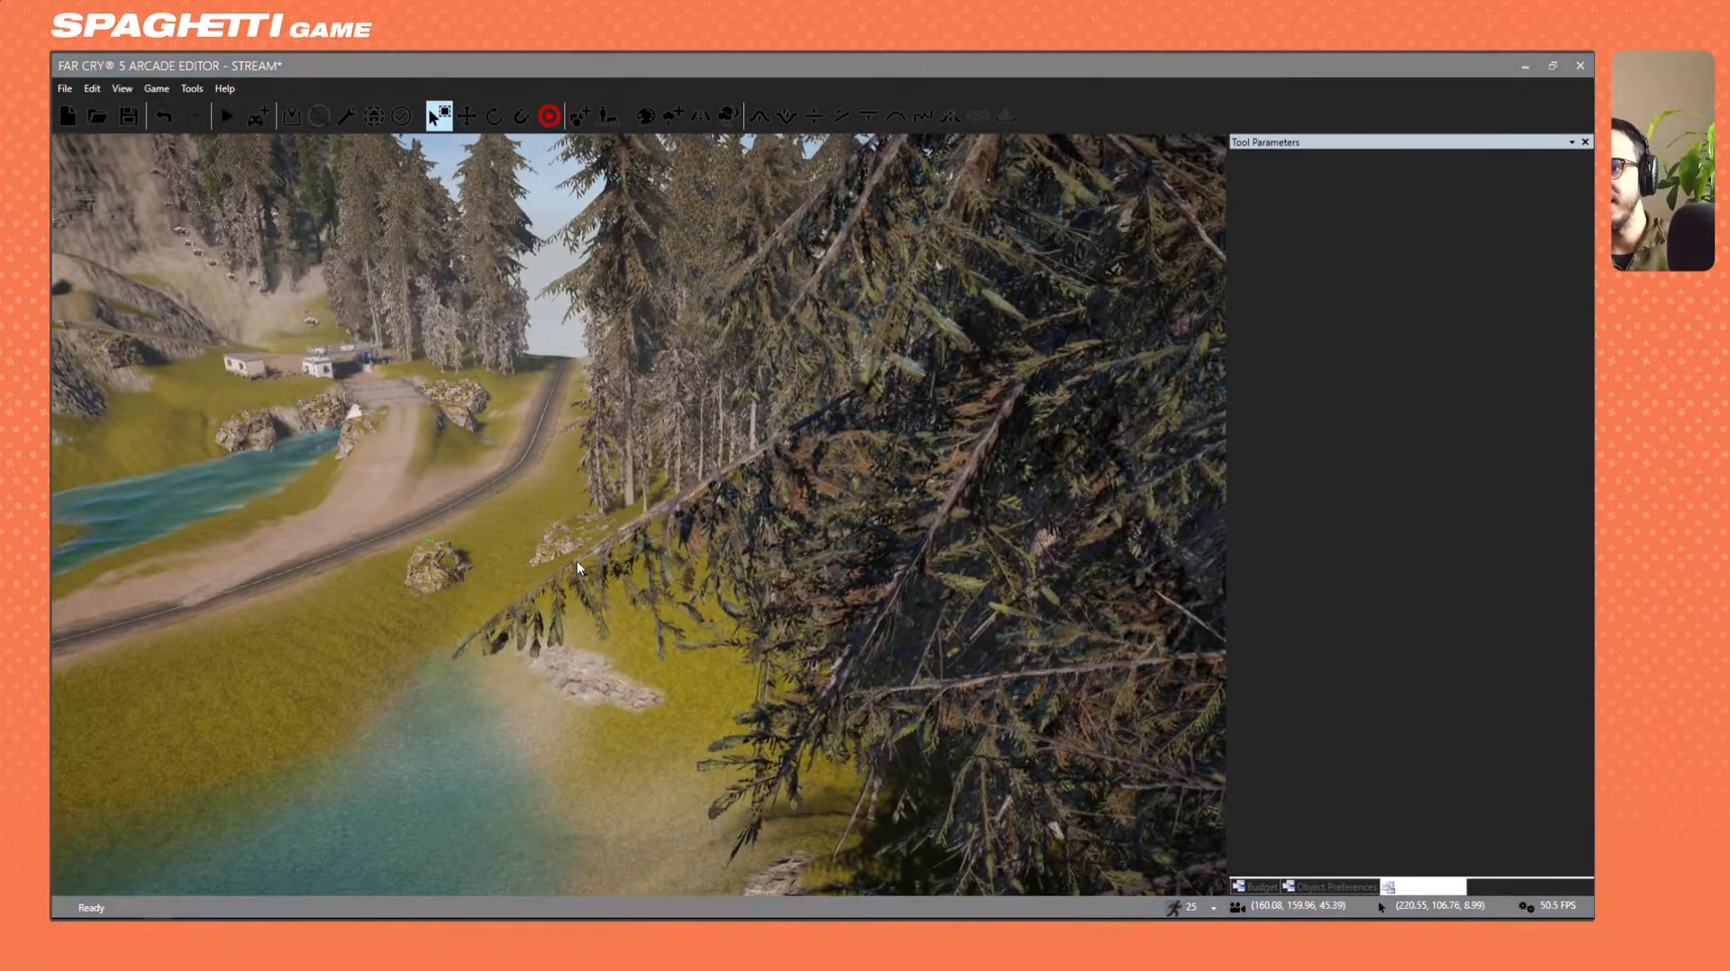
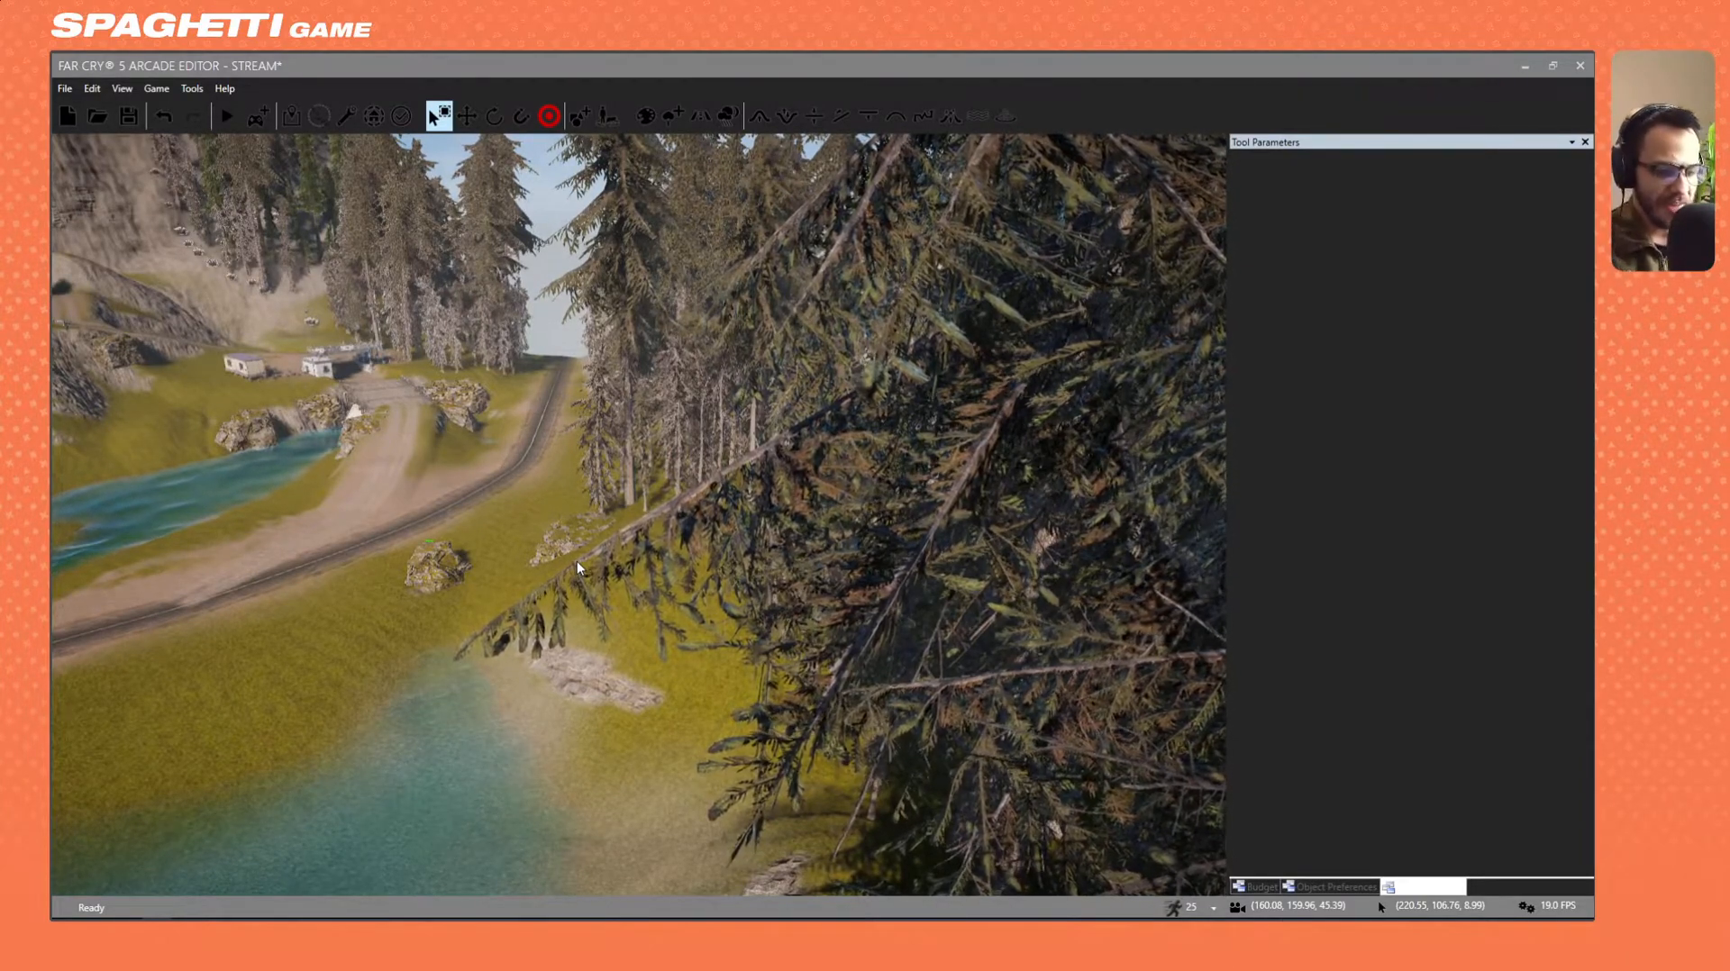
Duplicate the Rock Med Cover Alpine Forest 07 beside the asphalt road onto the grassy shore below the outpost cliff.
key(w)
right_drag(577, 561, 609, 502)
key(w)
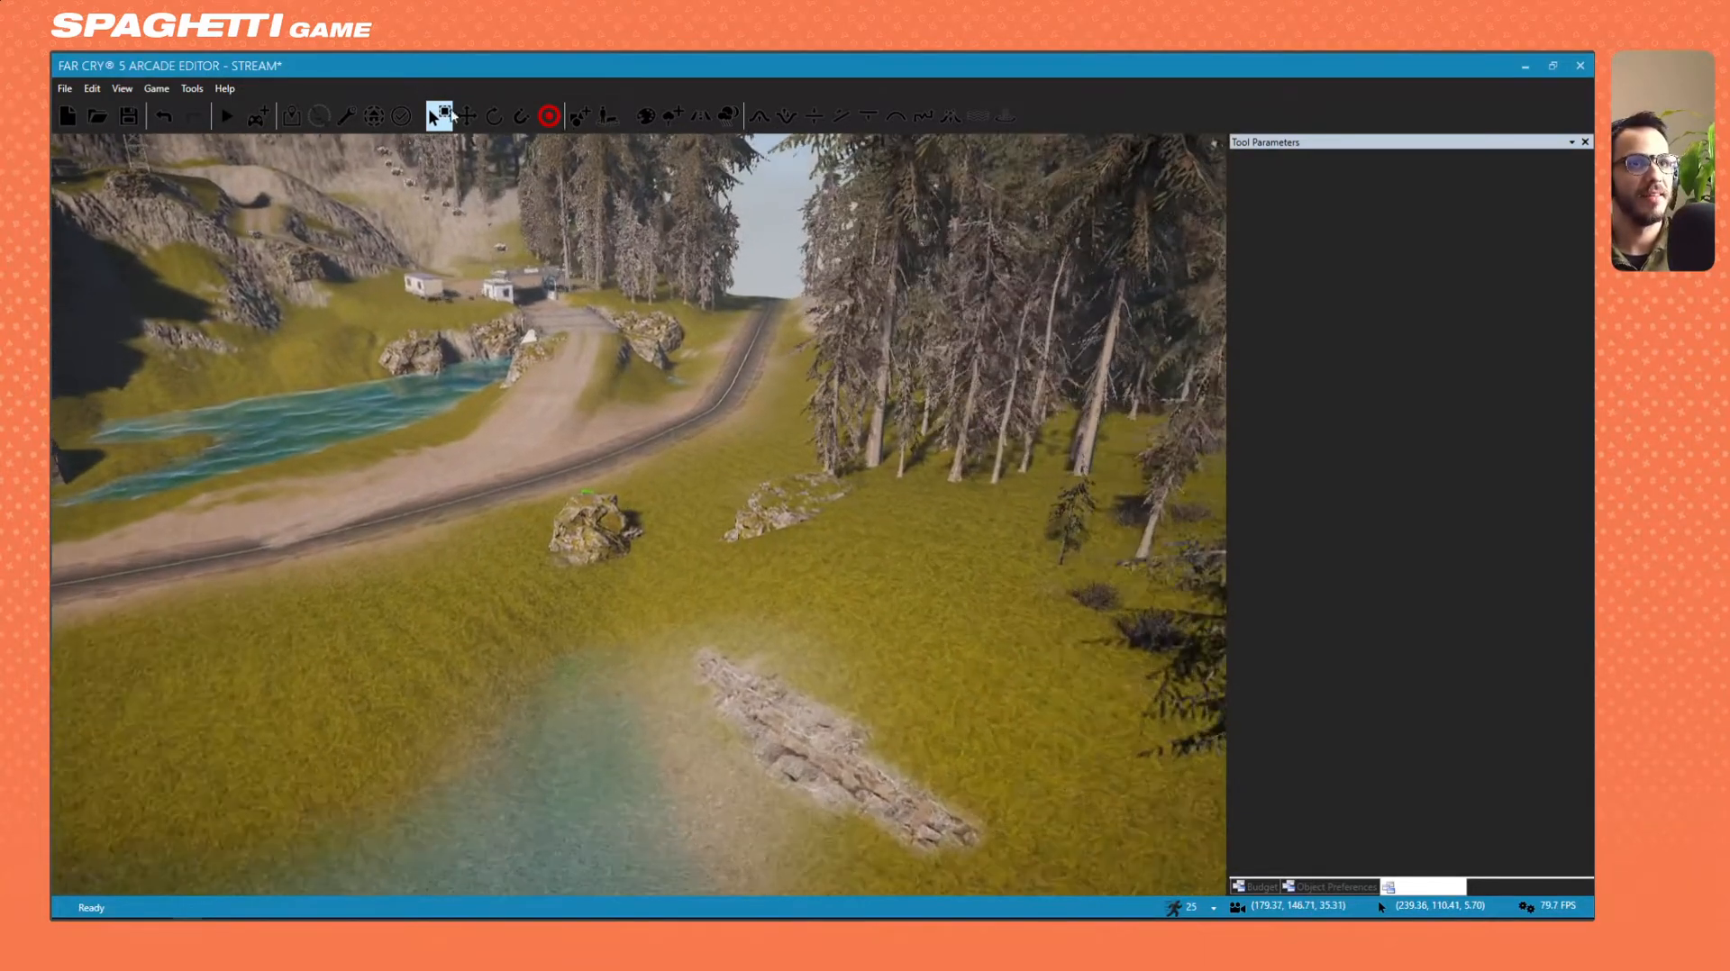
key(2)
key(1)
click(592, 545)
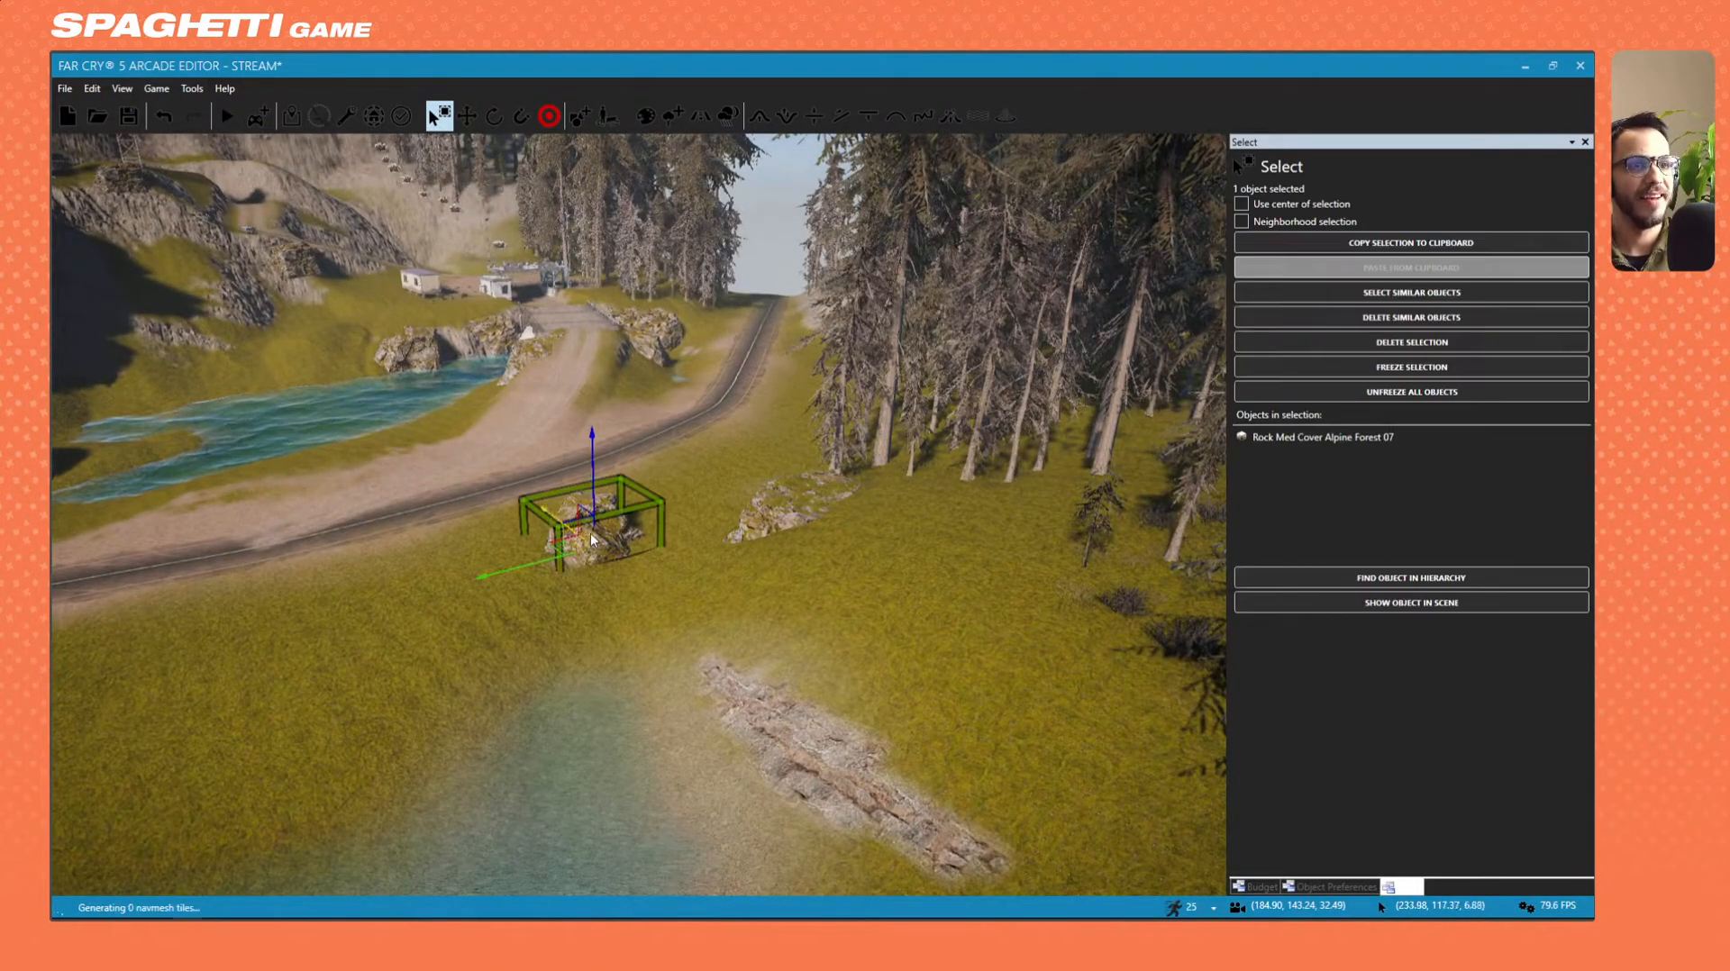
key(w)
right_drag(592, 545, 202, 469)
key(w)
key(w)
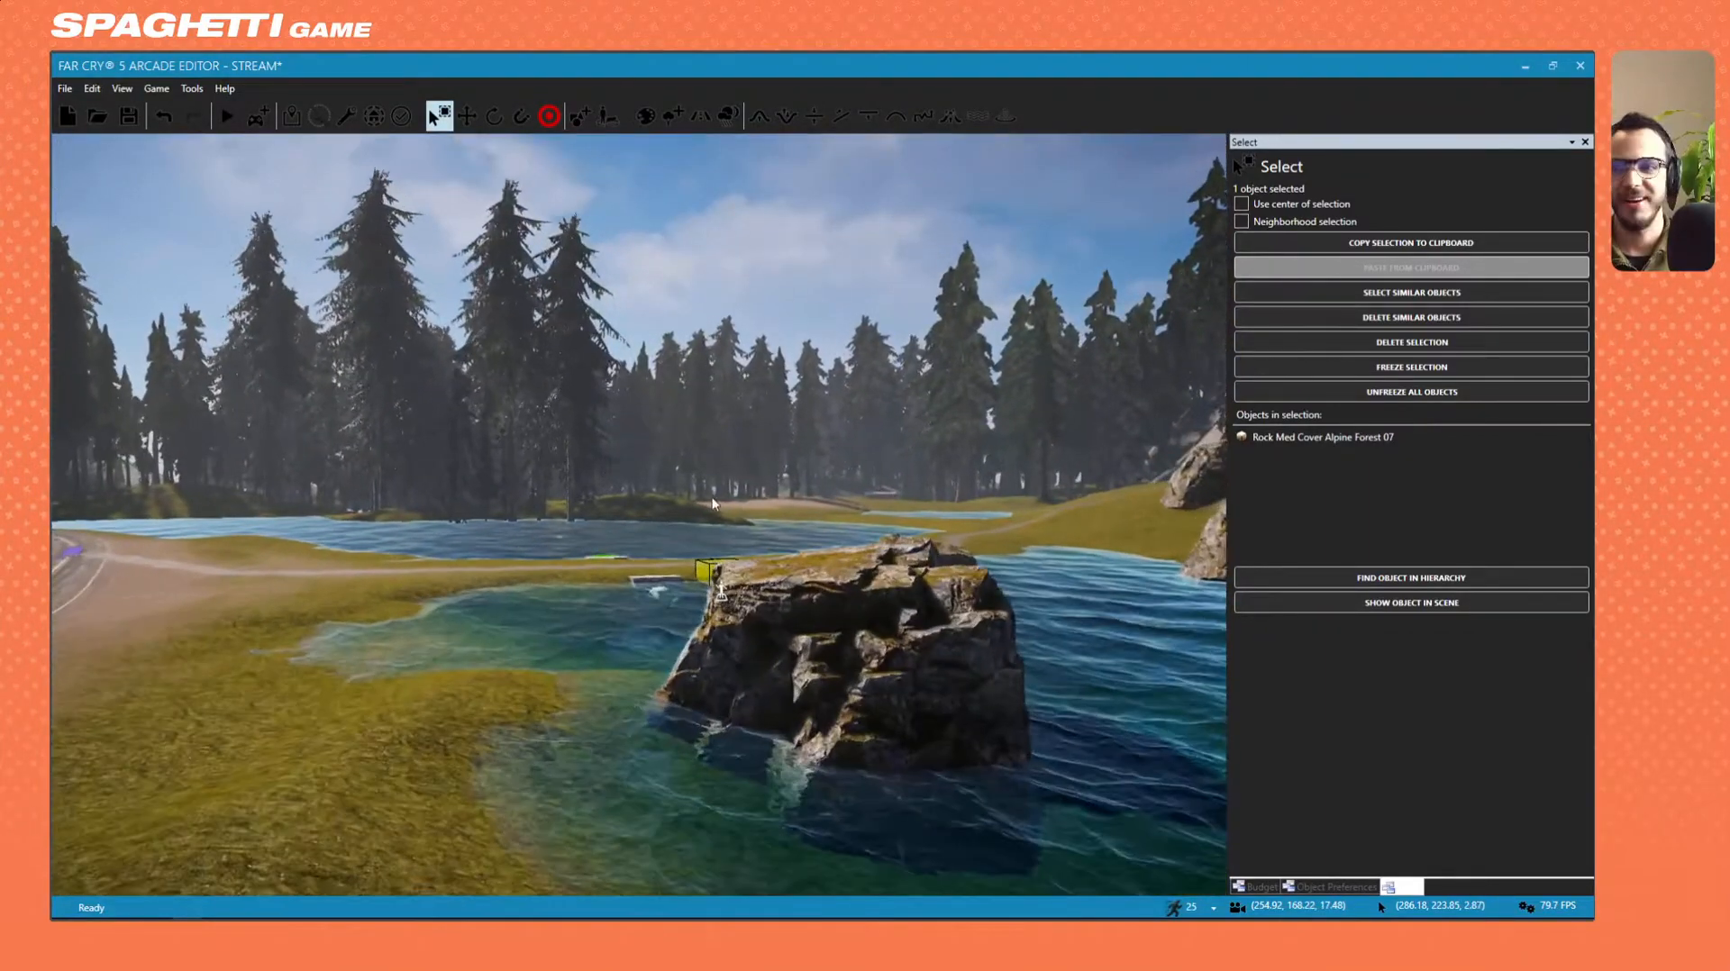
key(w)
right_drag(708, 579, 1008, 445)
key(s)
right_drag(887, 428, 892, 471)
key(s)
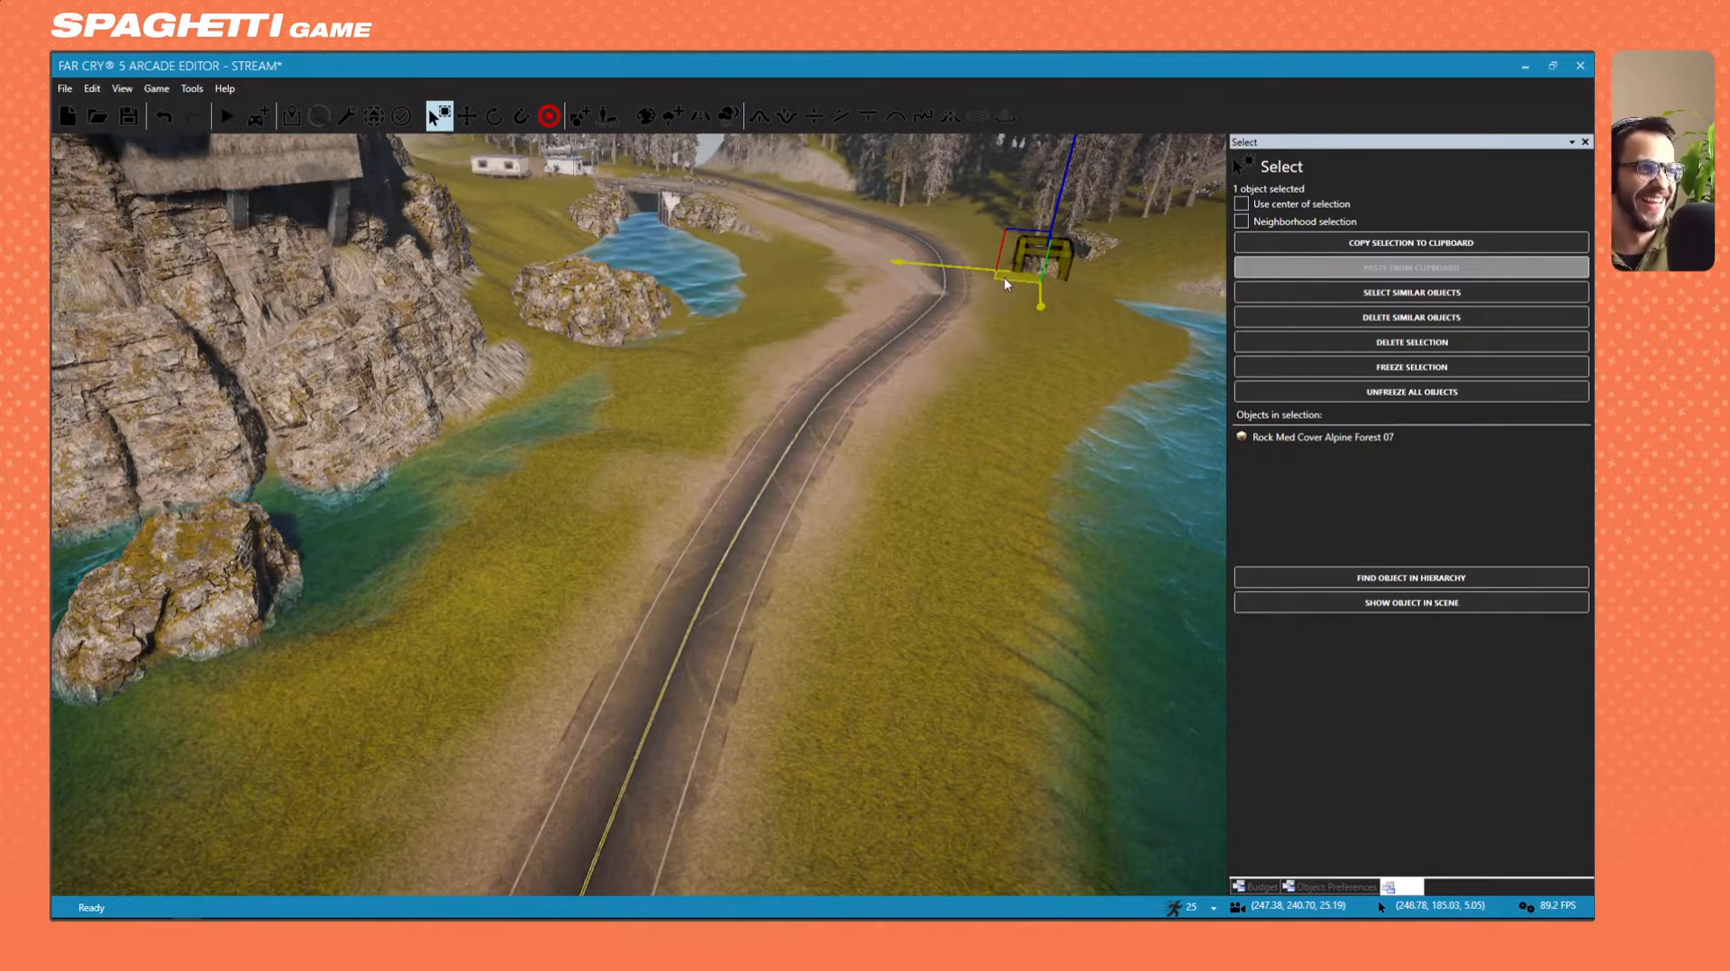
shift+drag(1004, 278, 236, 715)
key(w)
key(d)
right_drag(379, 648, 221, 635)
key(s)
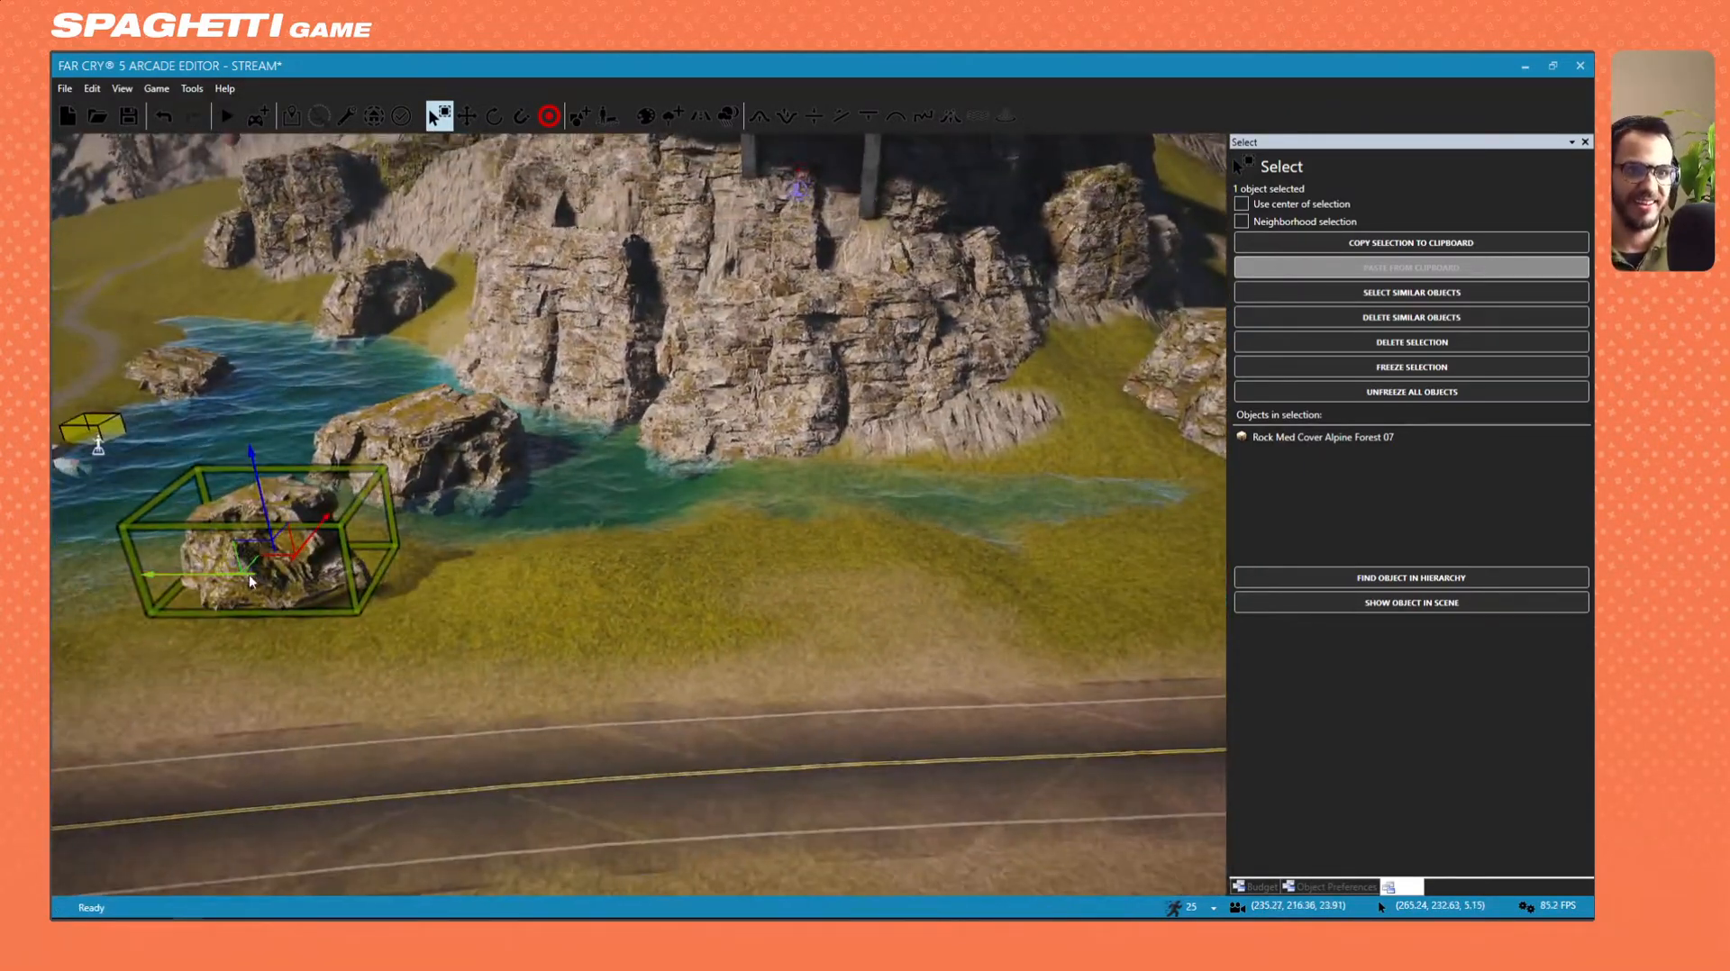
Move the copied rock along the bank toward the cliff's foot and sink it into the ground near the water's edge.
drag(256, 559, 793, 517)
key(d)
right_drag(793, 517, 550, 473)
key(w)
key(d)
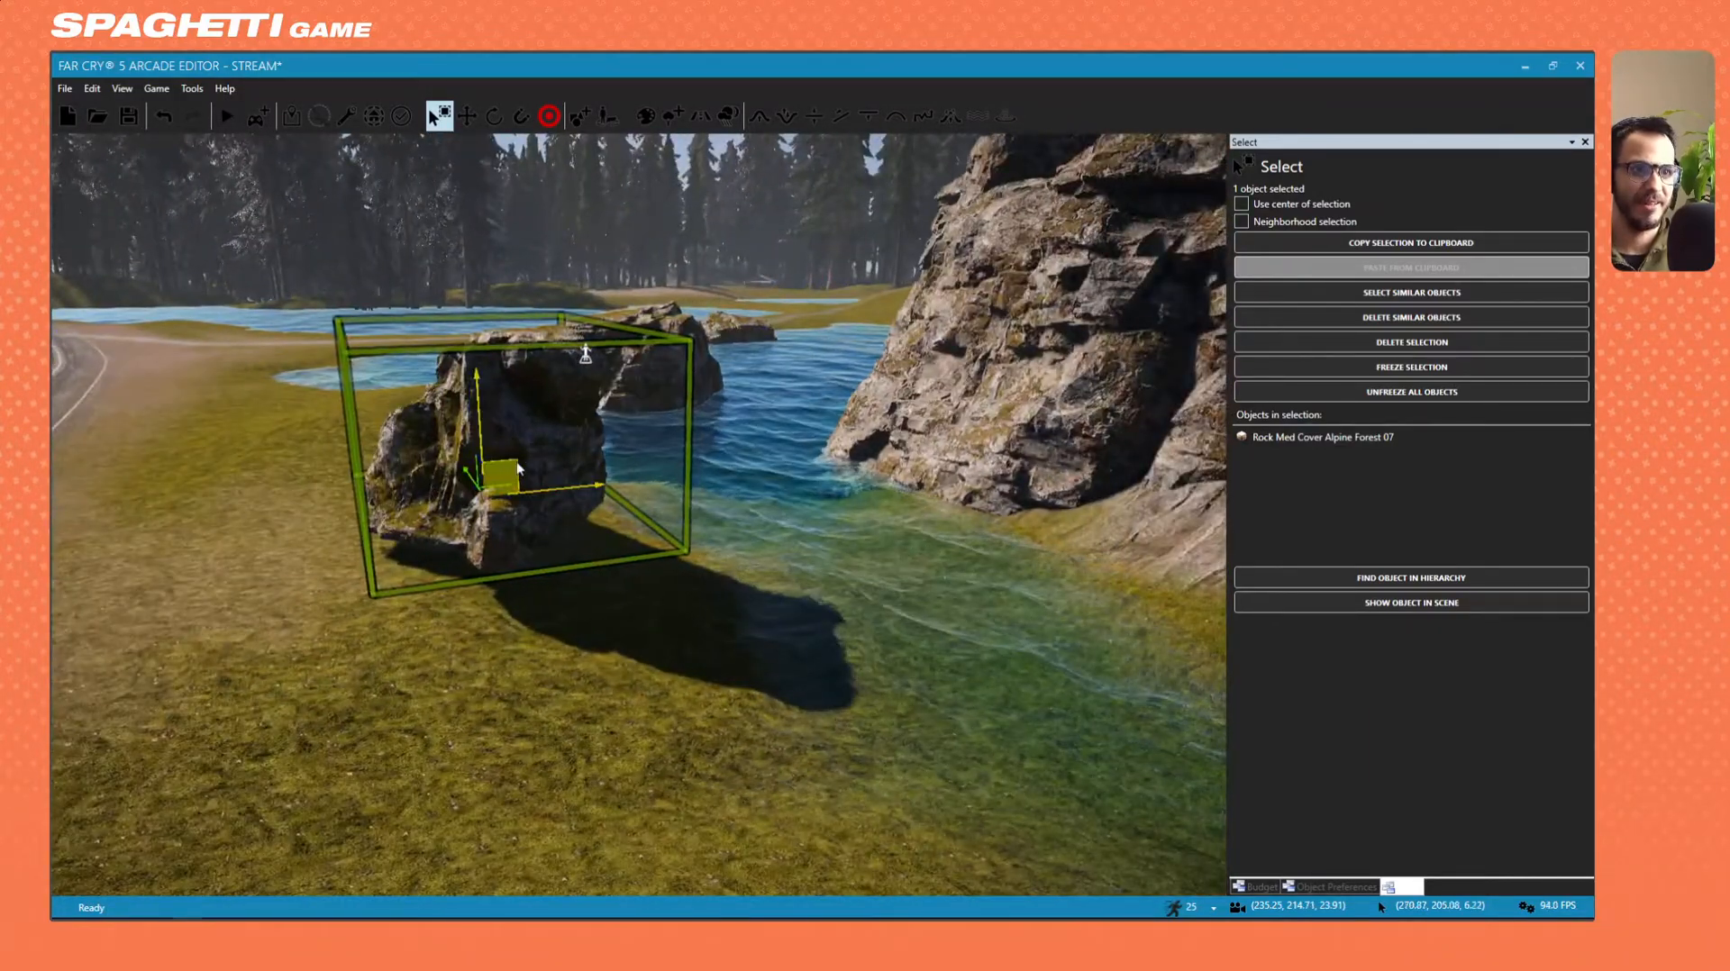
drag(517, 469, 605, 543)
right_drag(605, 542, 645, 563)
key(w)
key(s)
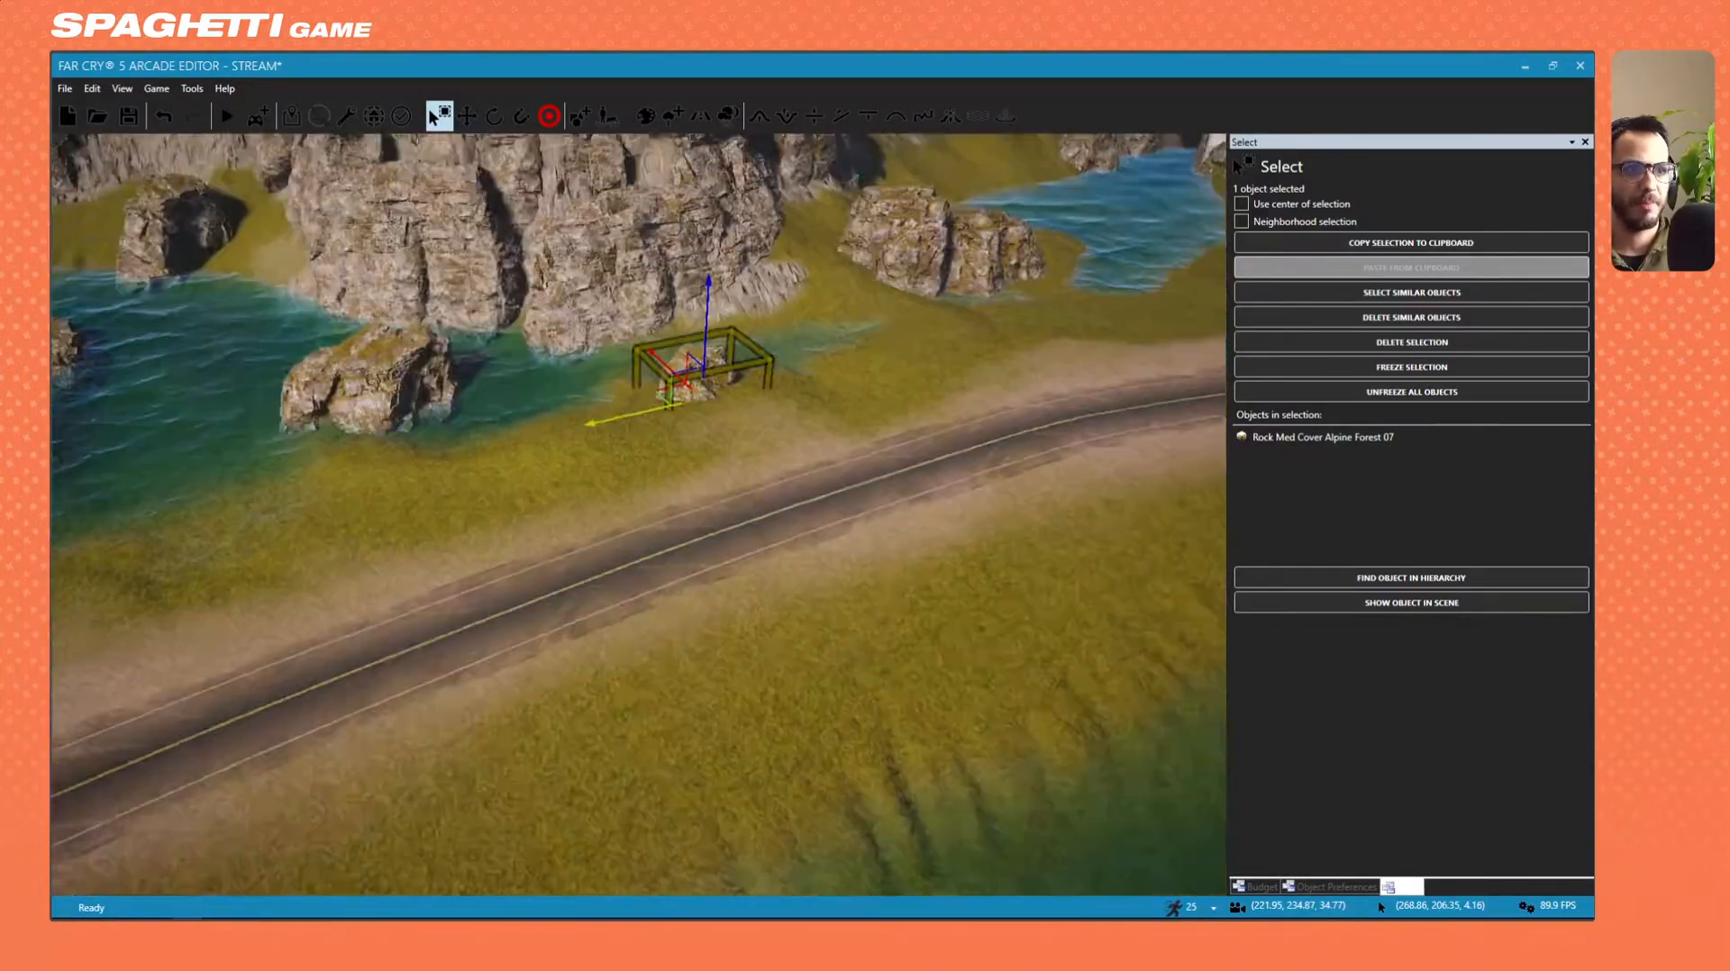
Duplicate the Rock Med Cover Alpine Forest 07 along the grassy shore, set the copy at the water's edge and sink it into the ground.
right_drag(865, 457, 775, 457)
shift+drag(462, 438, 257, 501)
key(w)
mouse_move(499, 538)
right_down()
mouse_move(405, 487)
mouse_move(451, 510)
right_up()
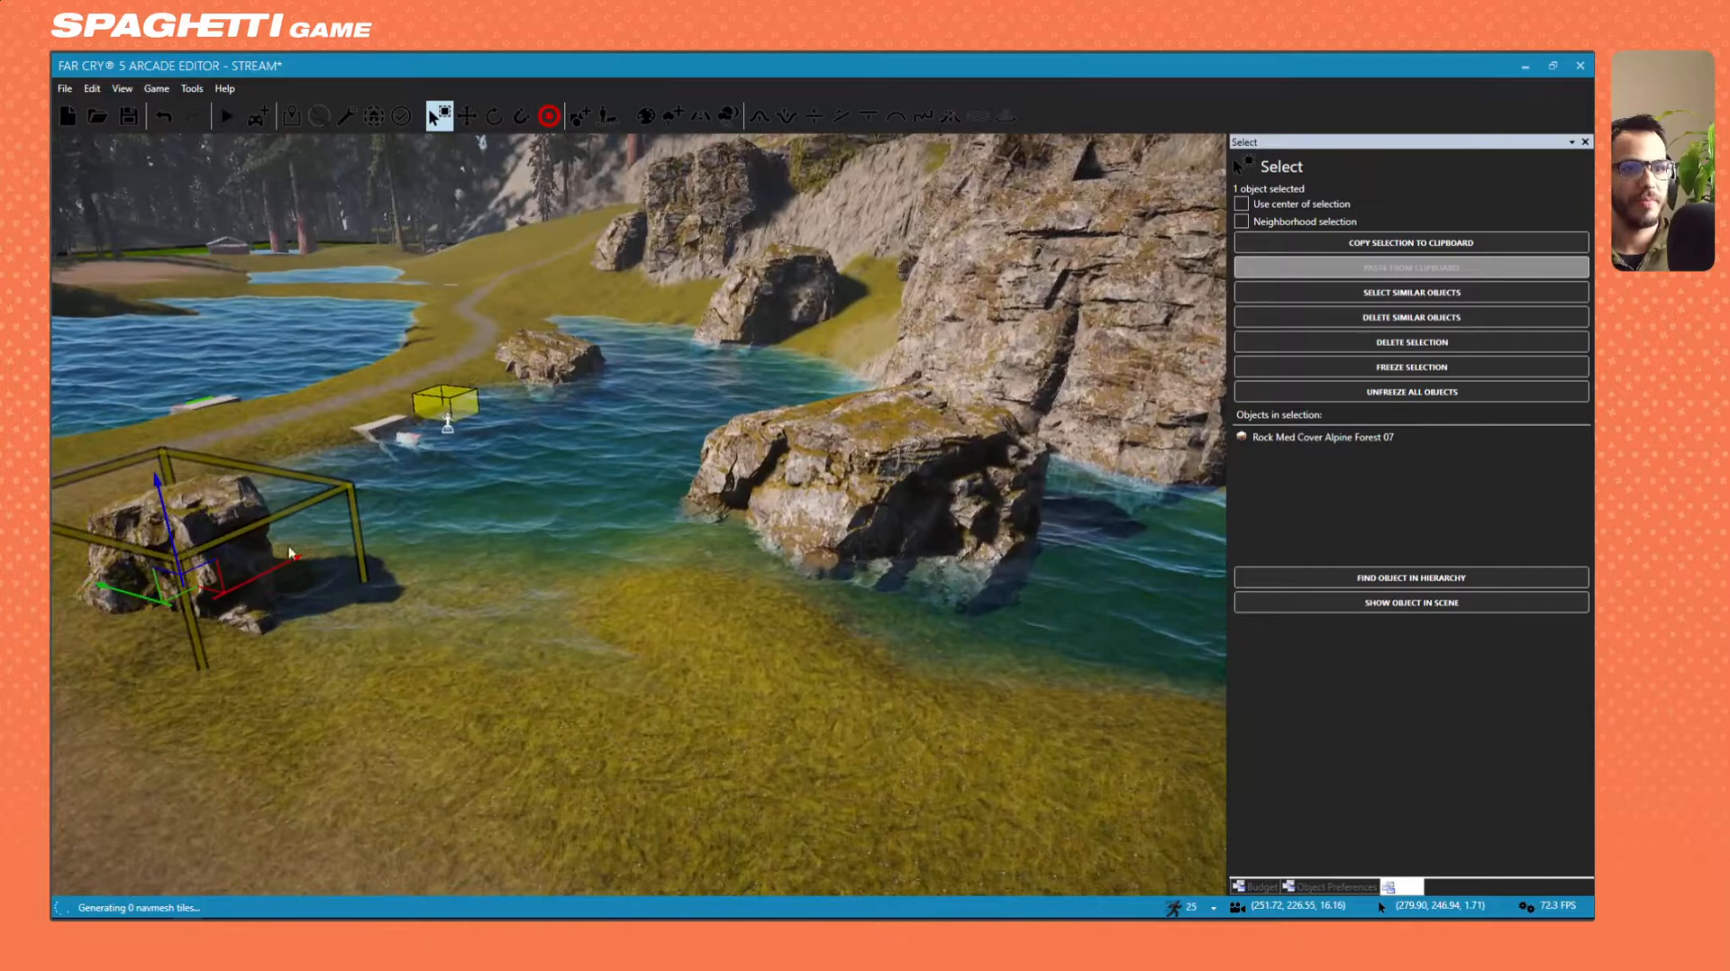
mouse_move(232, 581)
mouse_down()
mouse_move(591, 576)
mouse_move(561, 560)
mouse_up()
key(d)
right_drag(560, 561, 512, 450)
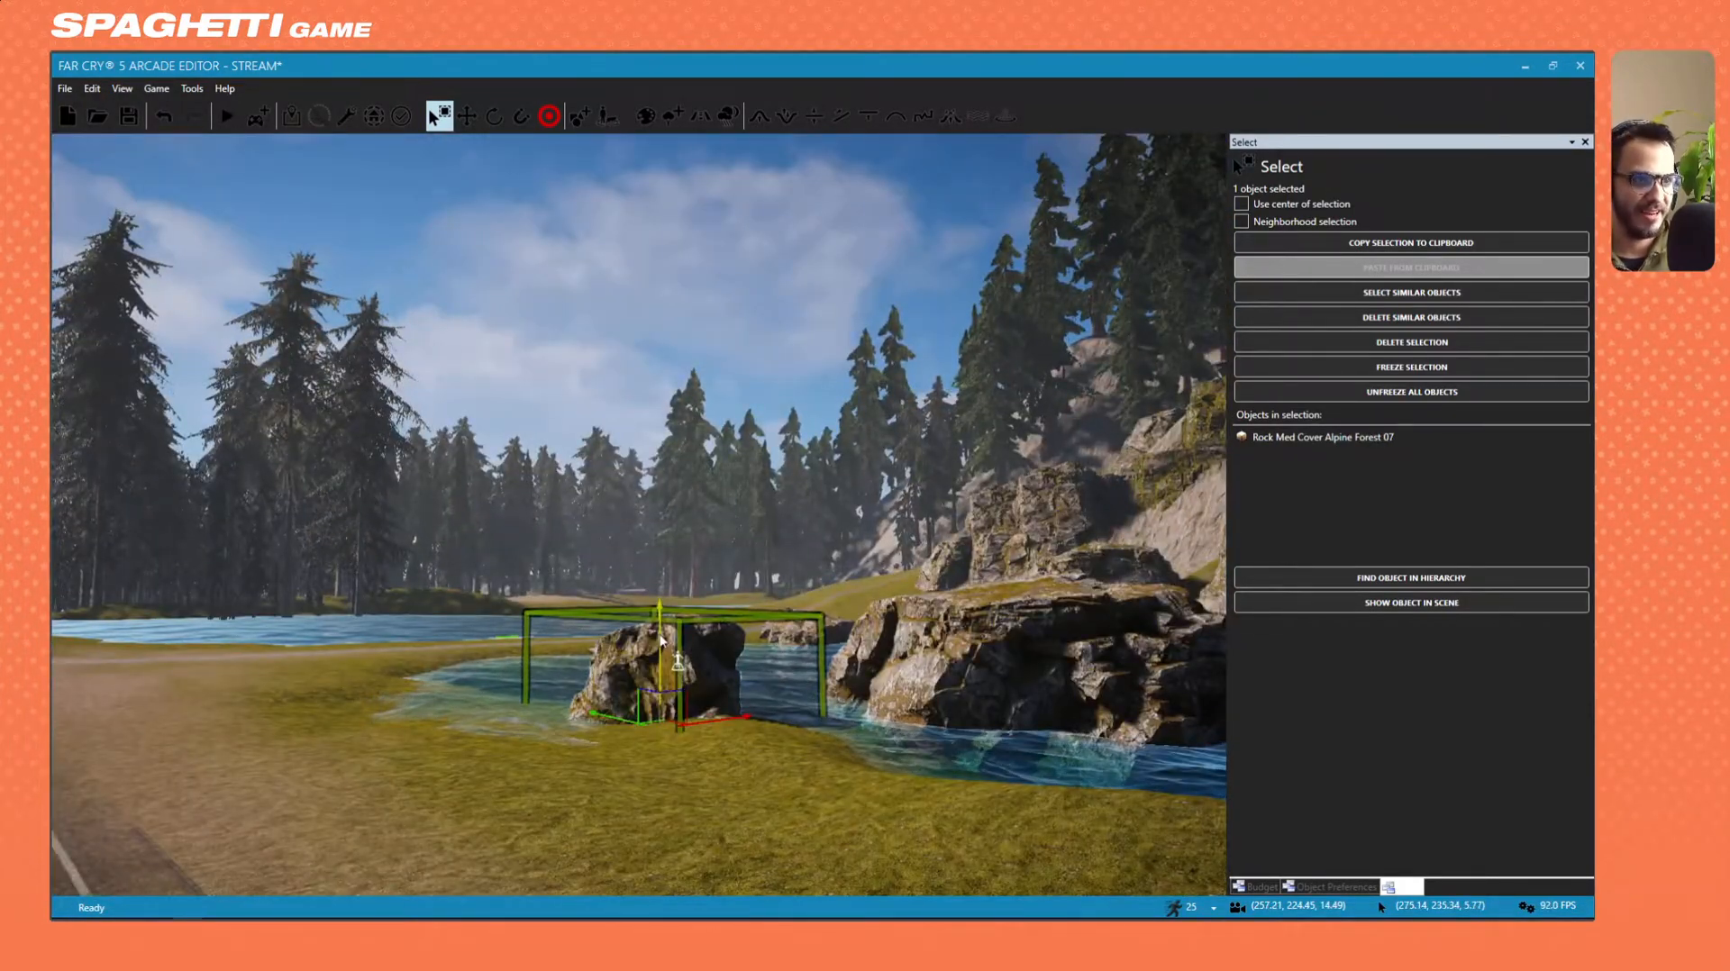
drag(661, 639, 661, 684)
Shift the lake whose water plane cuts into the roadside near the bridge, and set its width to 440.
right_drag(728, 694, 702, 626)
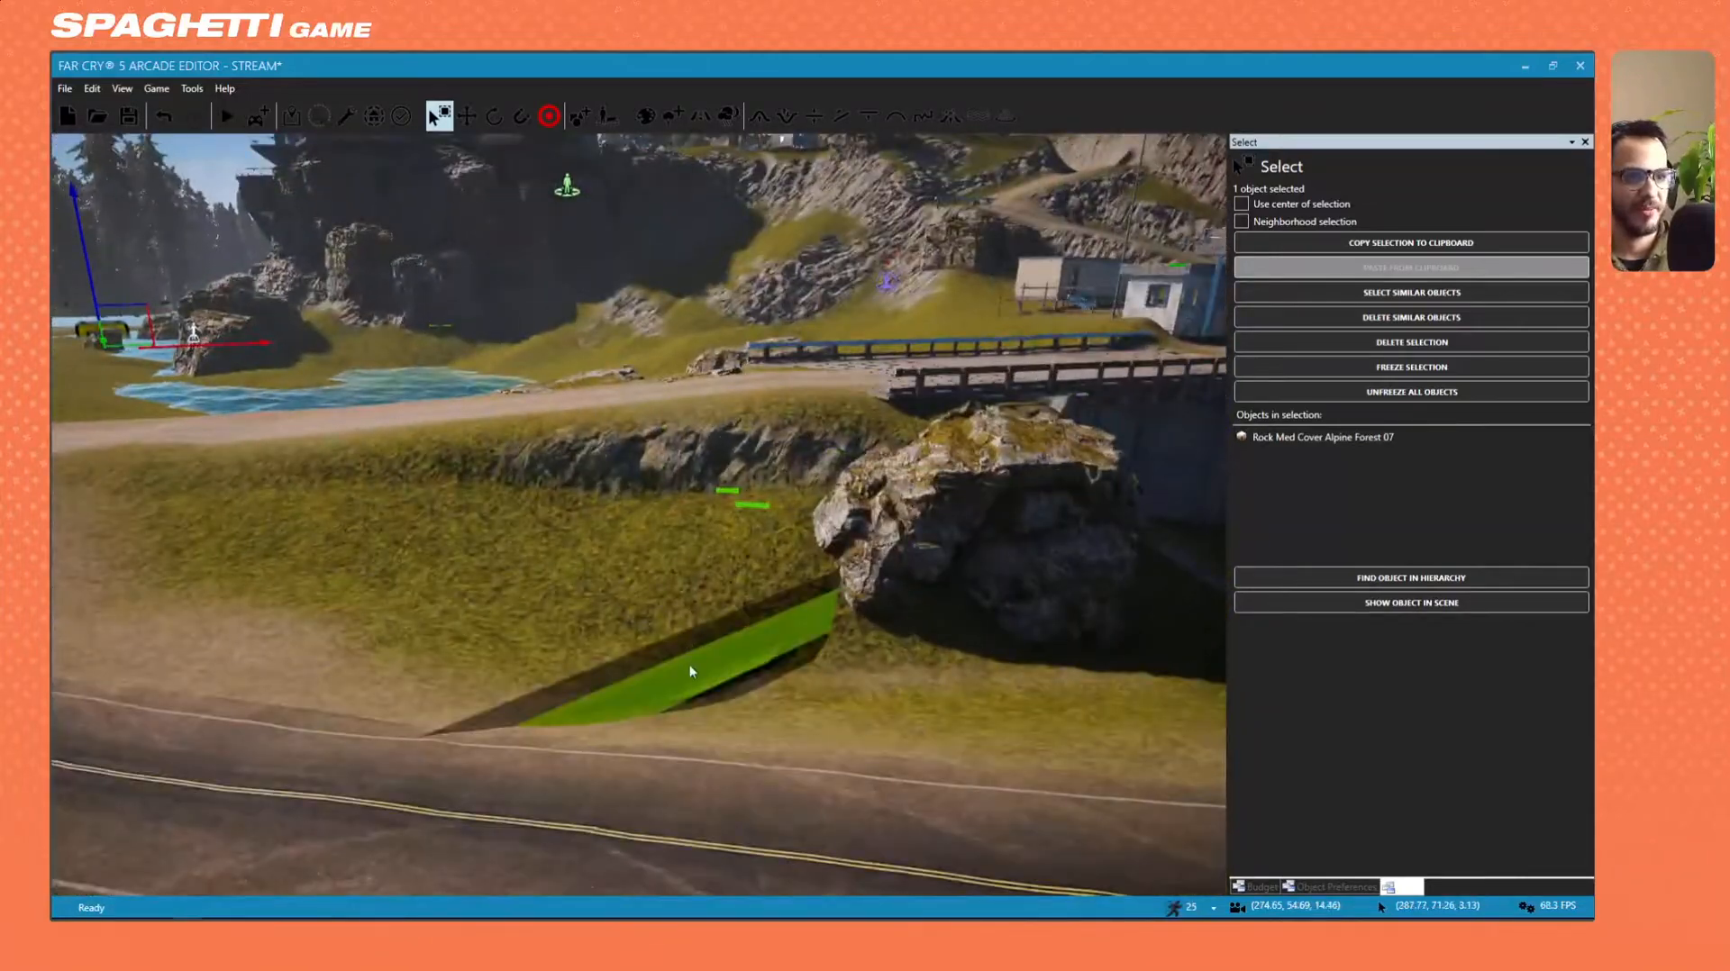
double_click(690, 663)
mouse_move(896, 737)
right_down()
mouse_move(854, 667)
mouse_move(887, 639)
mouse_move(882, 728)
right_up()
right_drag(625, 547, 629, 510)
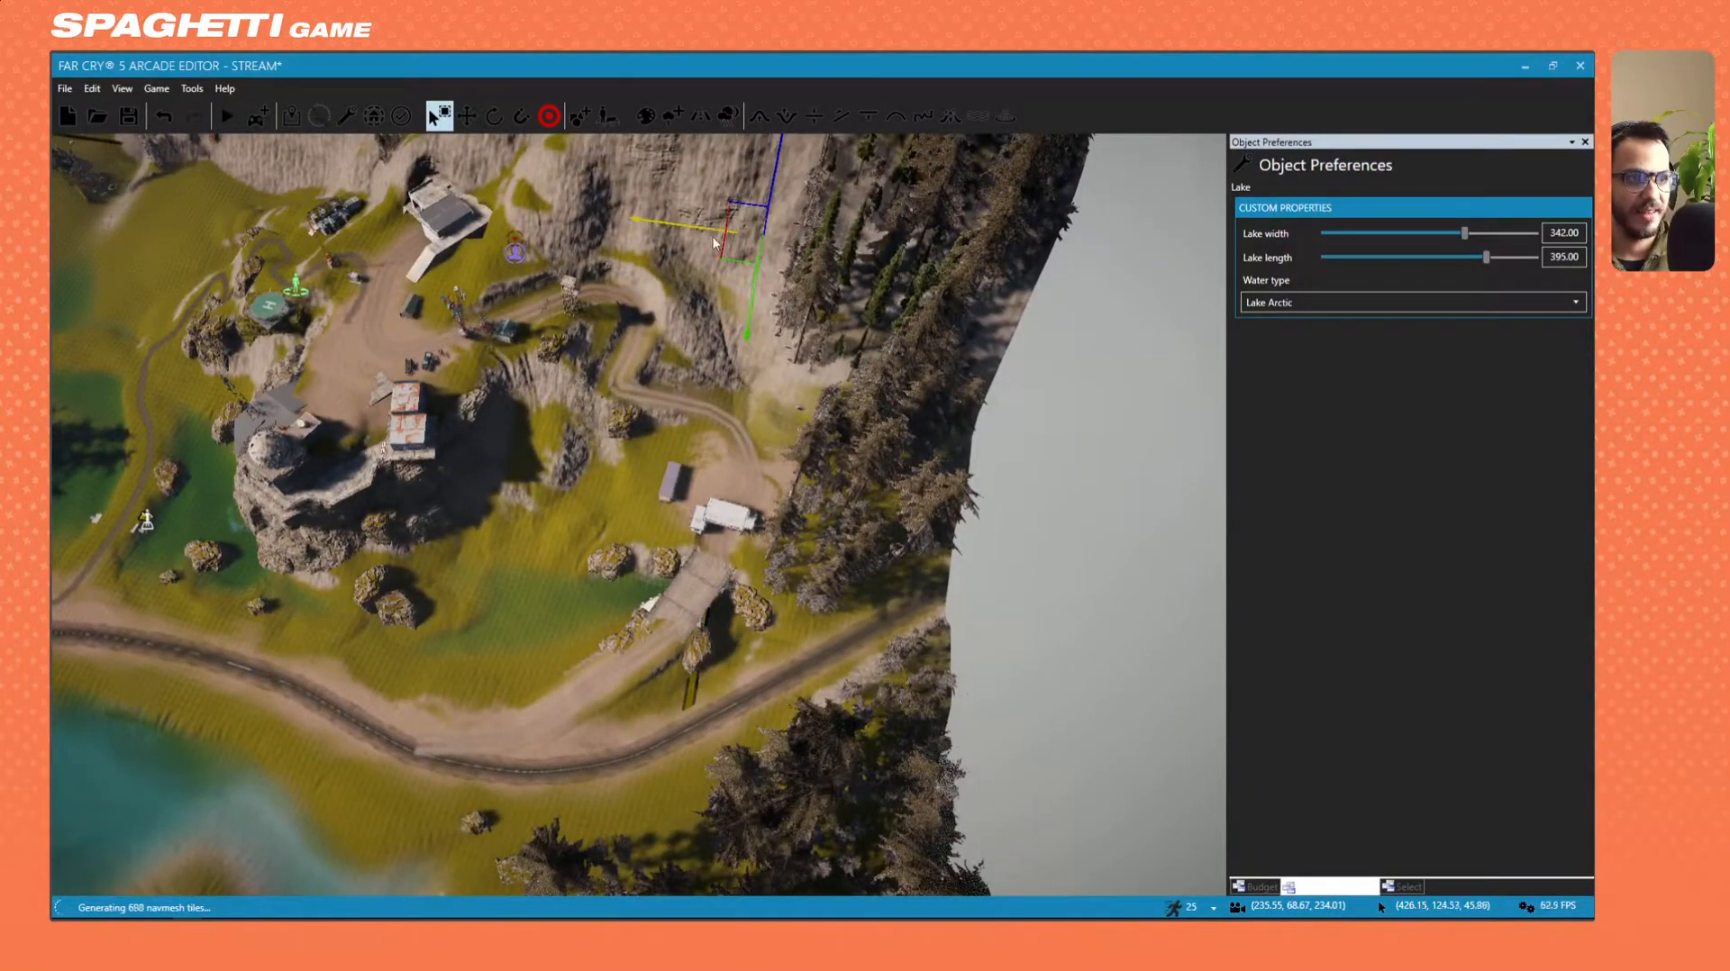
drag(758, 243, 742, 240)
right_drag(742, 239, 707, 157)
right_drag(901, 419, 901, 613)
right_drag(770, 285, 672, 419)
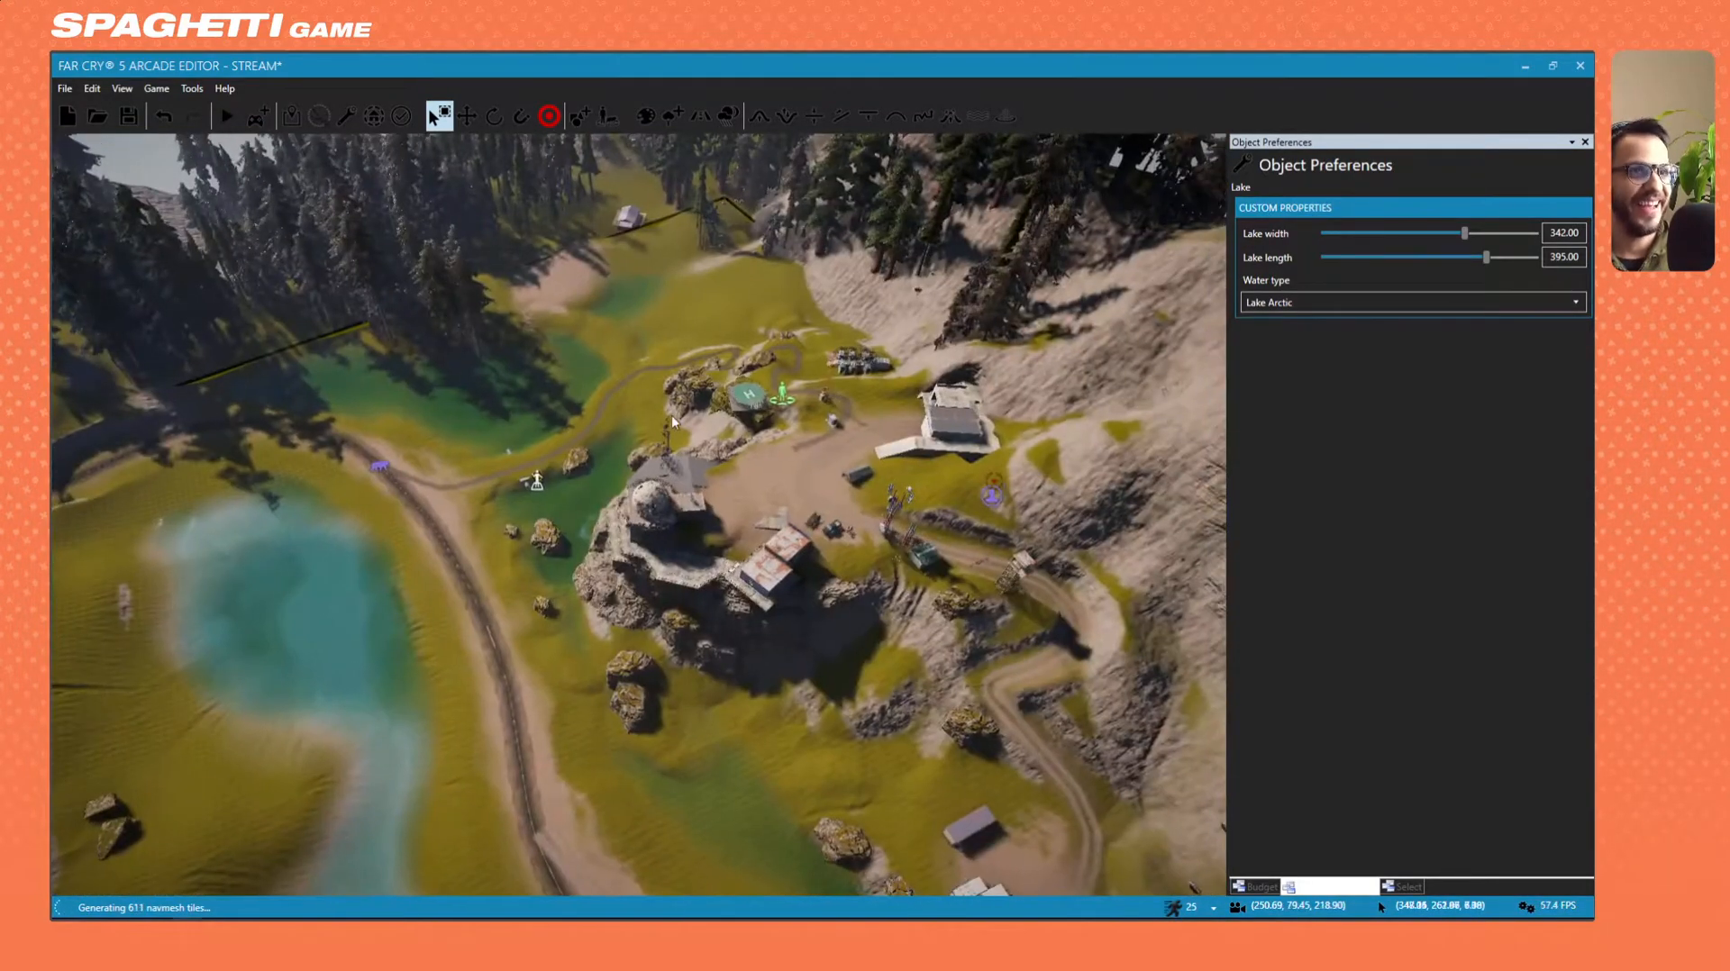
drag(1481, 239, 1505, 242)
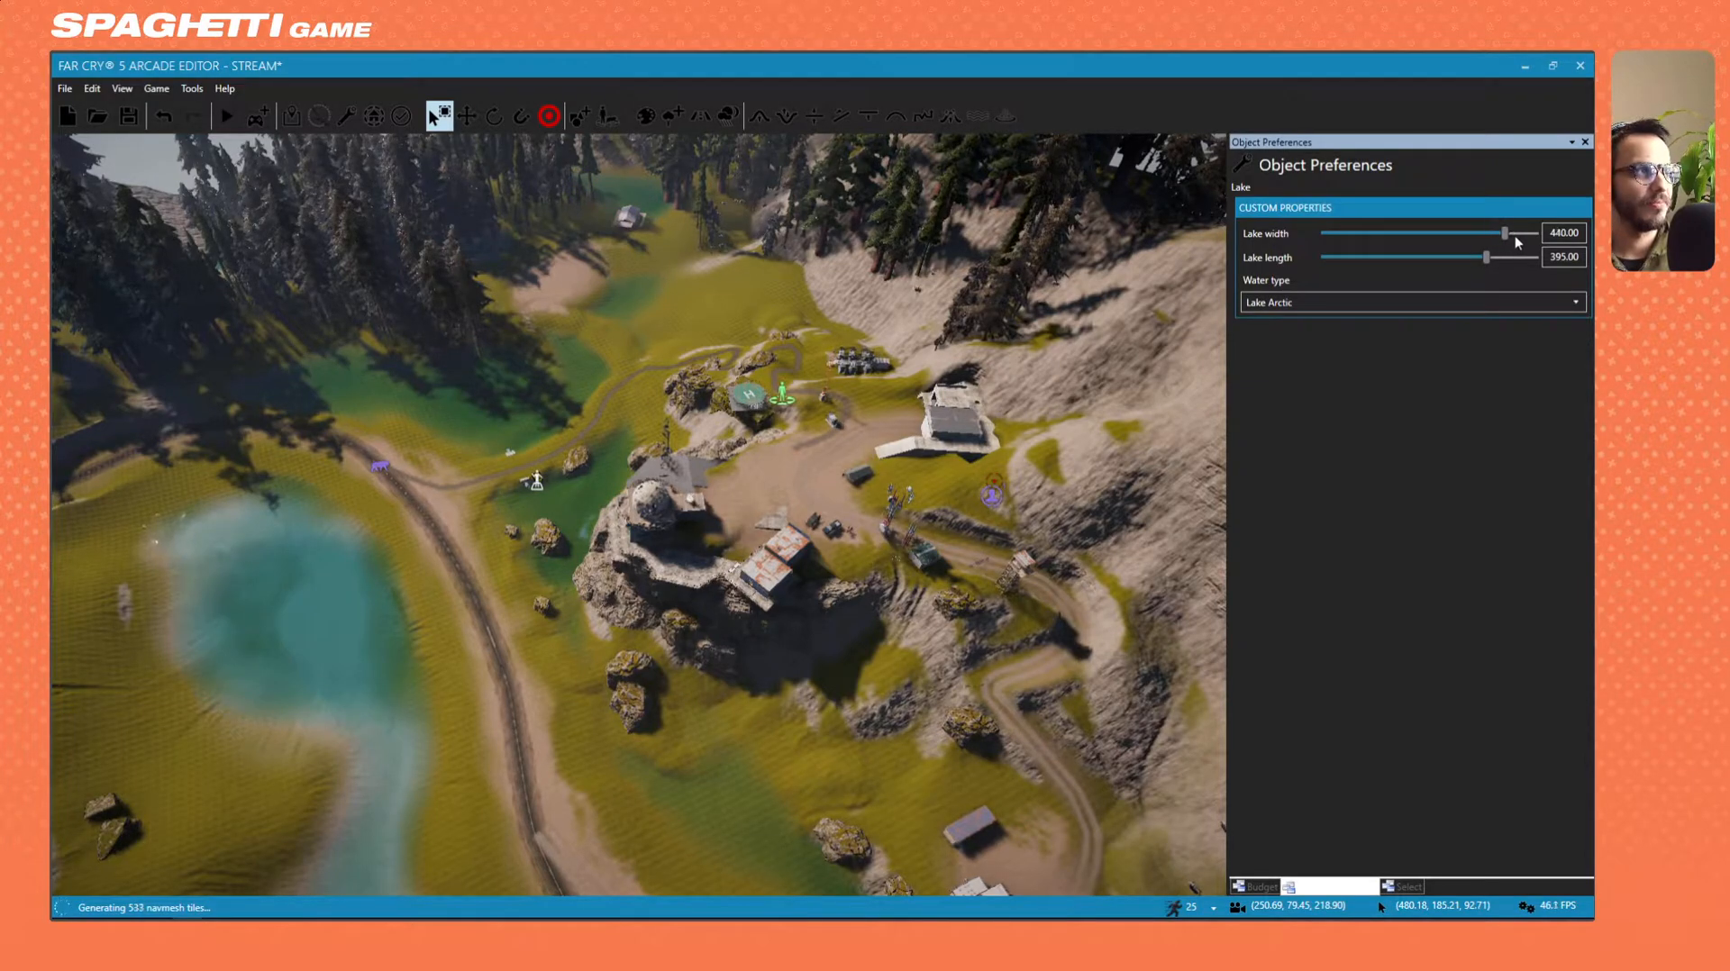
Examine the water below the outpost cliff and the surrounding slopes after the lake's widening.
key(w)
mouse_move(639, 514)
right_down()
mouse_move(747, 594)
mouse_move(675, 514)
mouse_move(535, 479)
mouse_move(288, 464)
mouse_move(653, 519)
right_up()
click(536, 479)
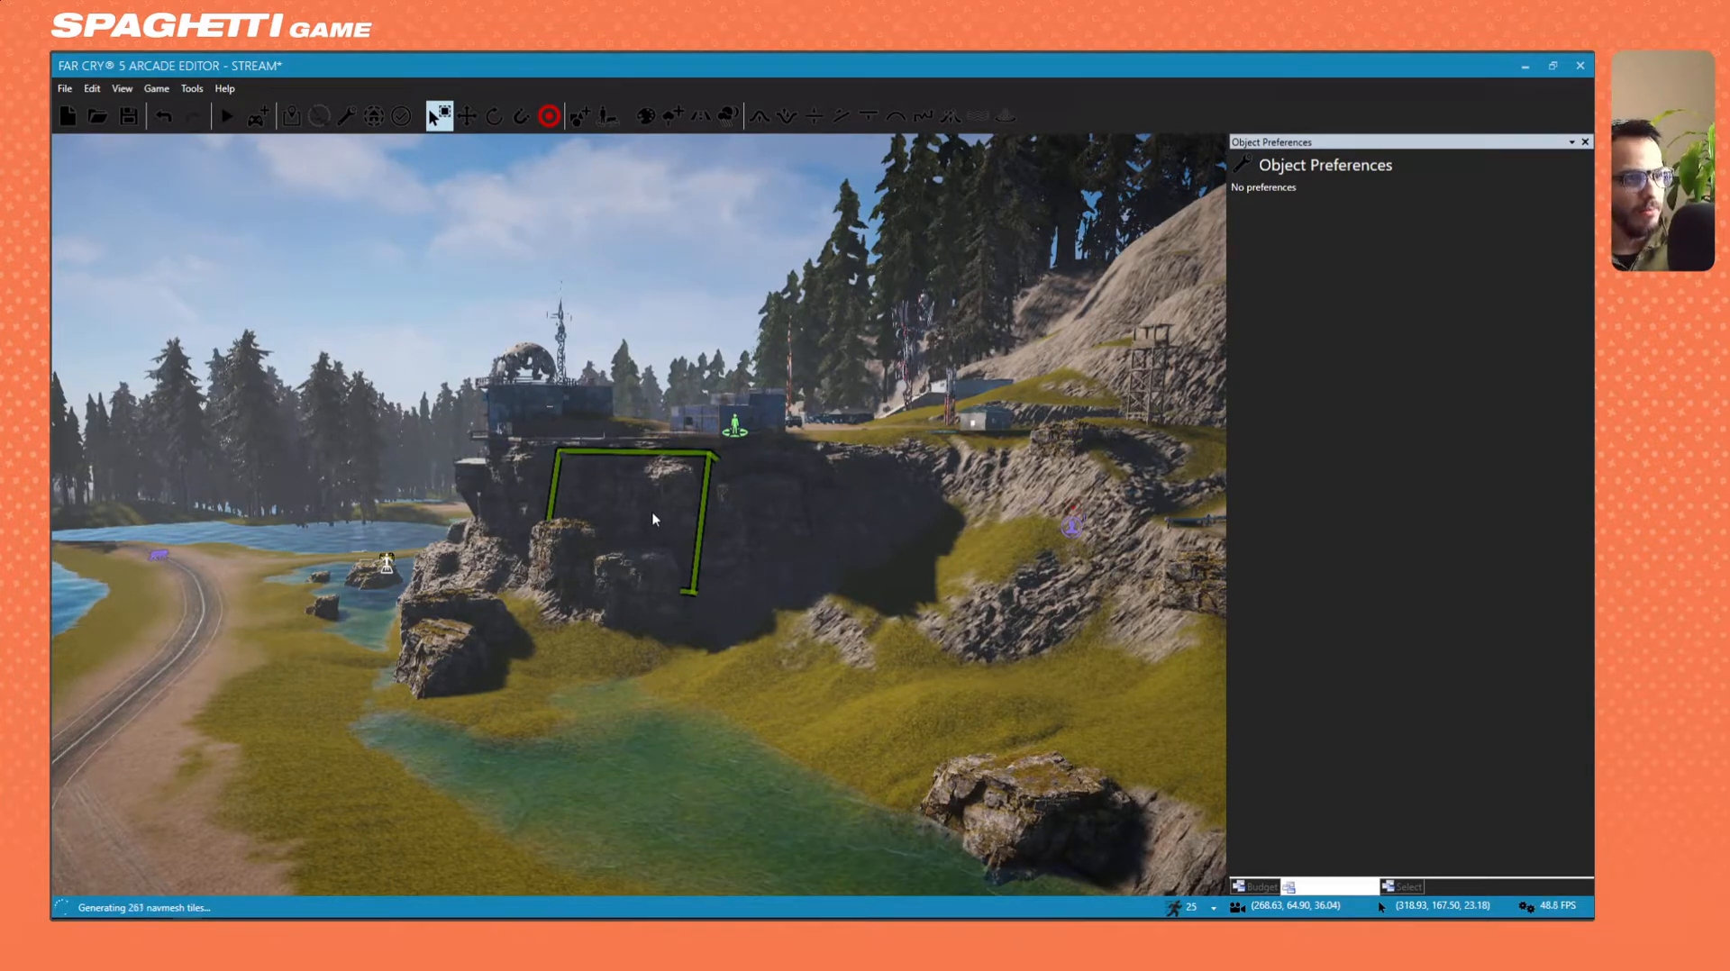
right_drag(703, 528, 436, 347)
key(w)
key(d)
key(w)
key(w)
key(s)
Nudge the Rail Guard Curve Outer at the gravel road's bend and rotate it to follow the outside of the curve.
right_drag(700, 546, 765, 500)
key(s)
key(w)
click(685, 544)
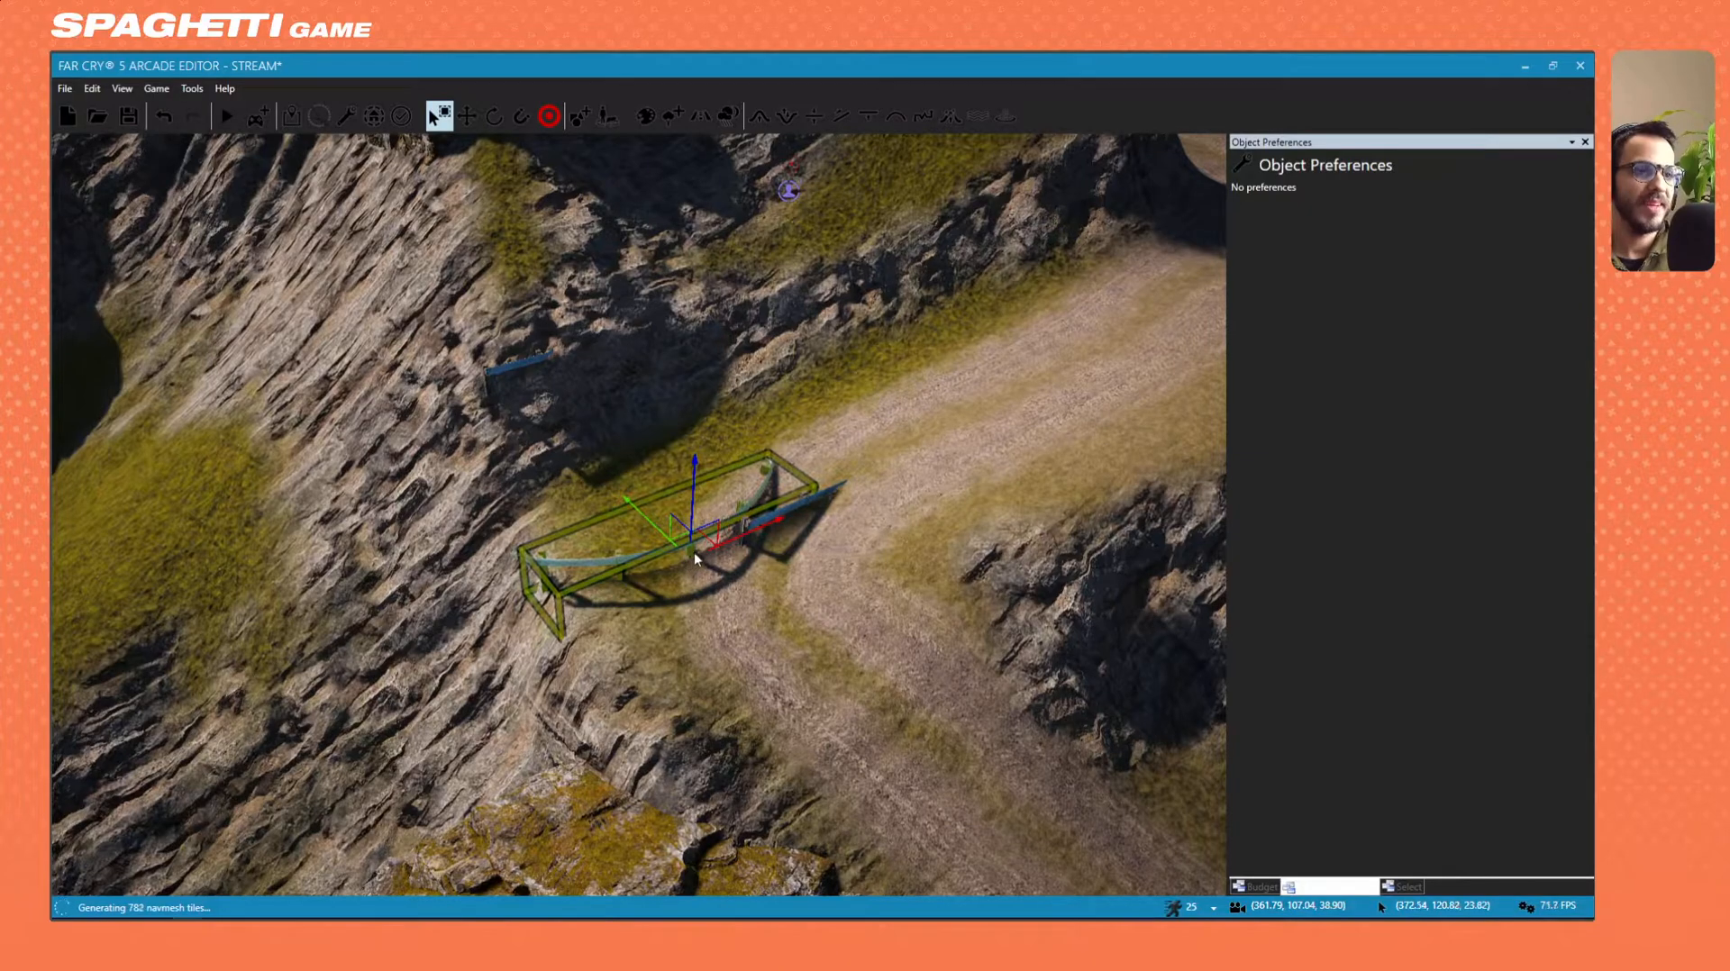
key(d)
right_drag(707, 572, 741, 533)
key(w)
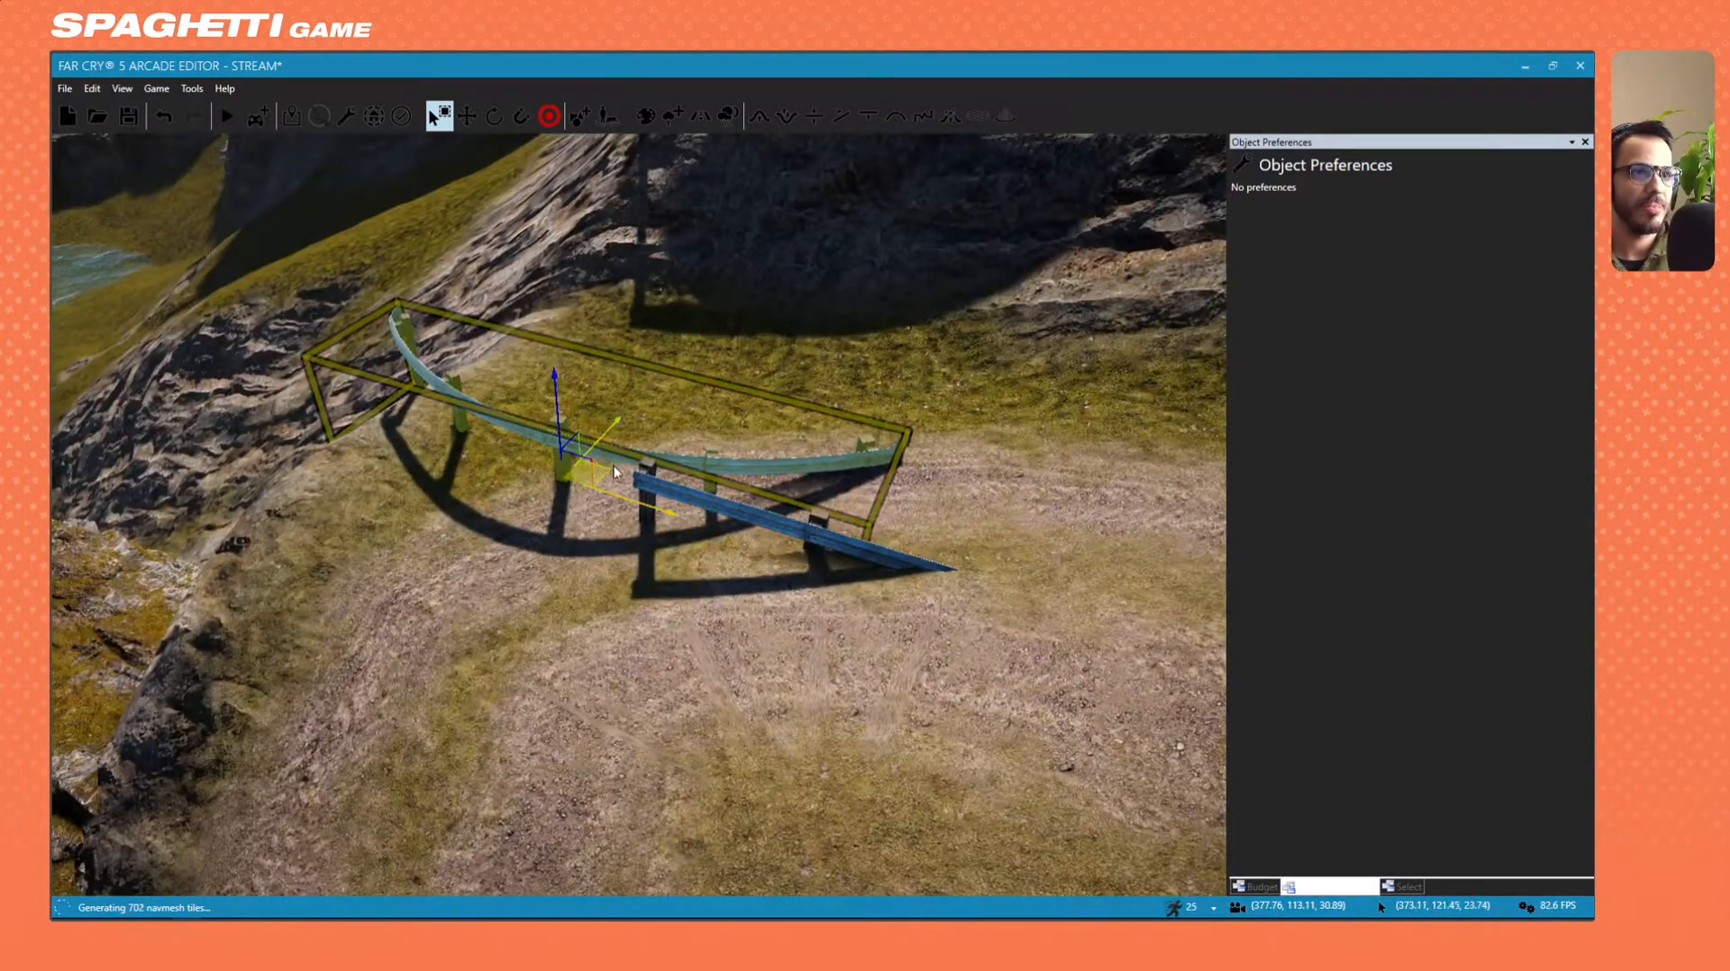
drag(614, 468, 608, 463)
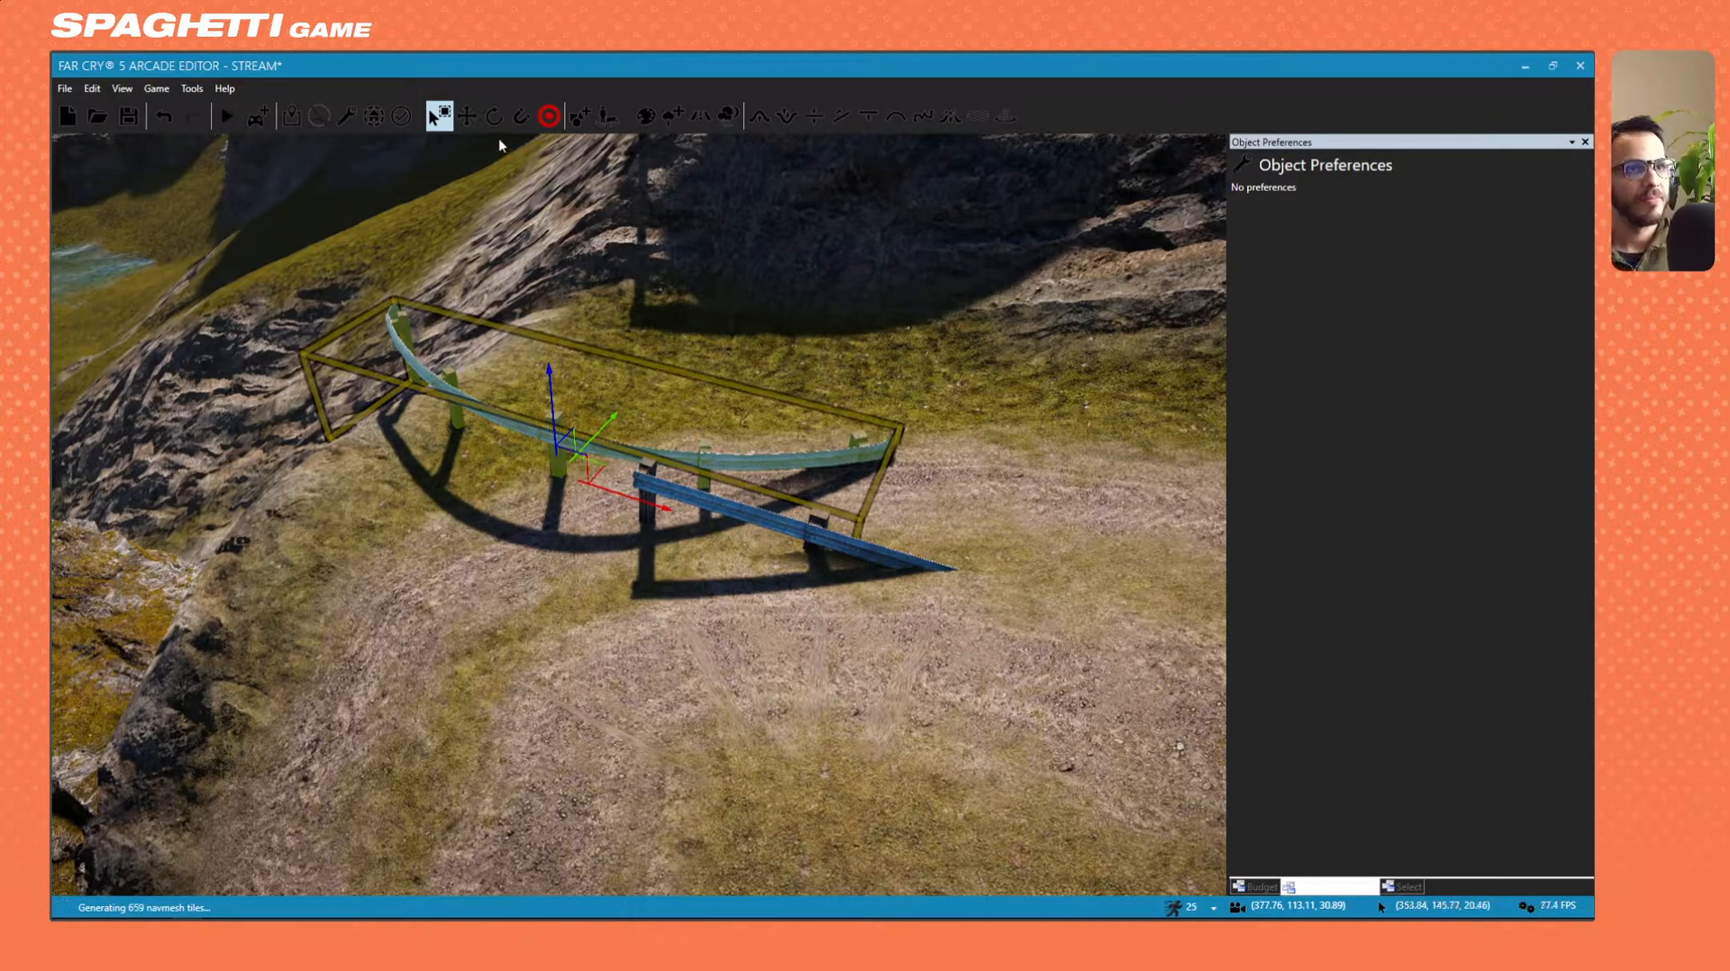
click(494, 115)
drag(526, 553, 450, 586)
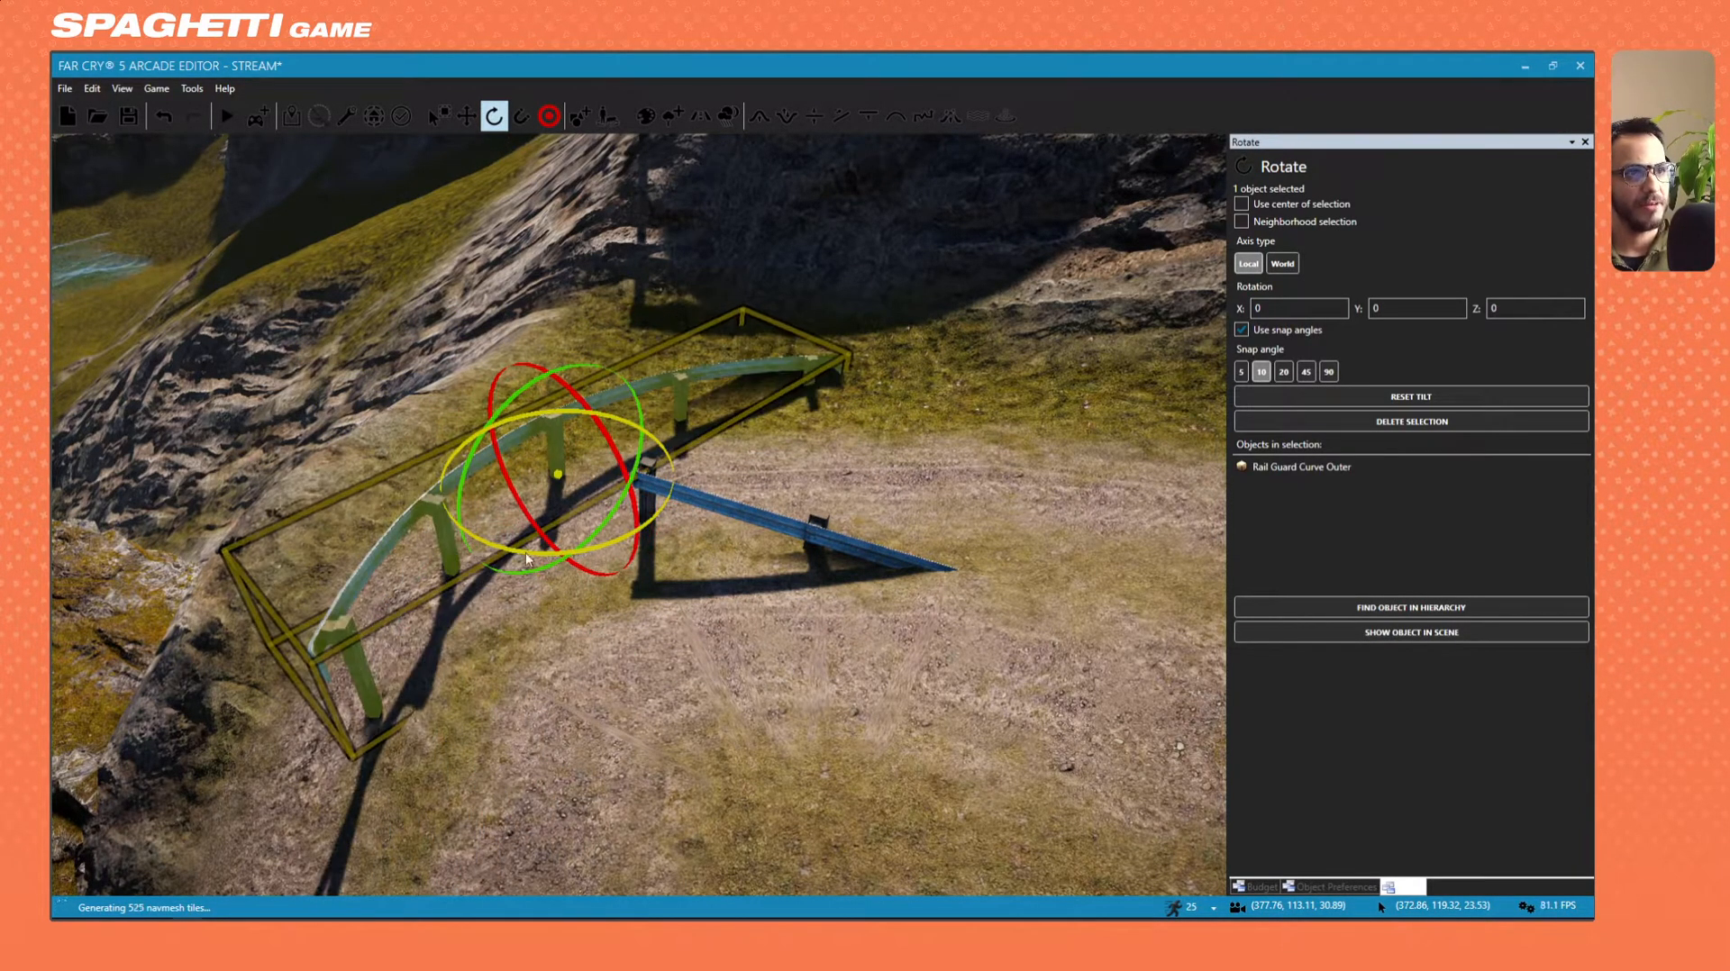
Move the rotated curved rail guard outward to the cliff-side edge of the gravel road's bend.
right_drag(744, 708, 756, 703)
key(s)
key(a)
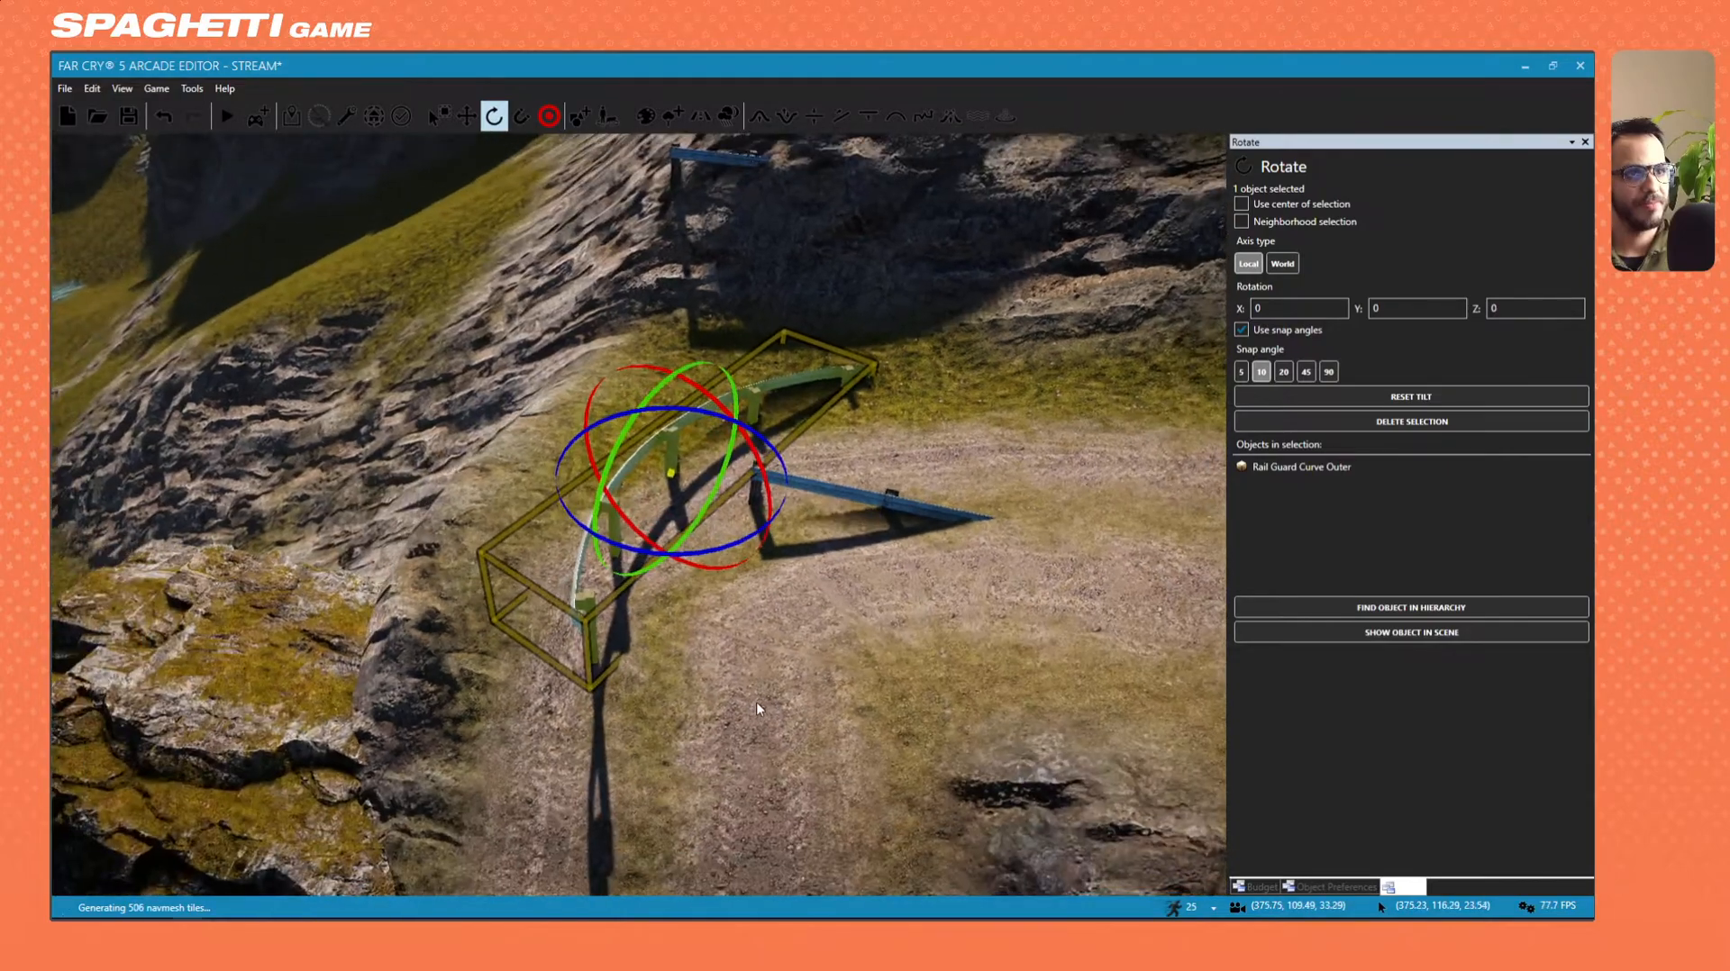
click(466, 117)
drag(681, 511, 595, 470)
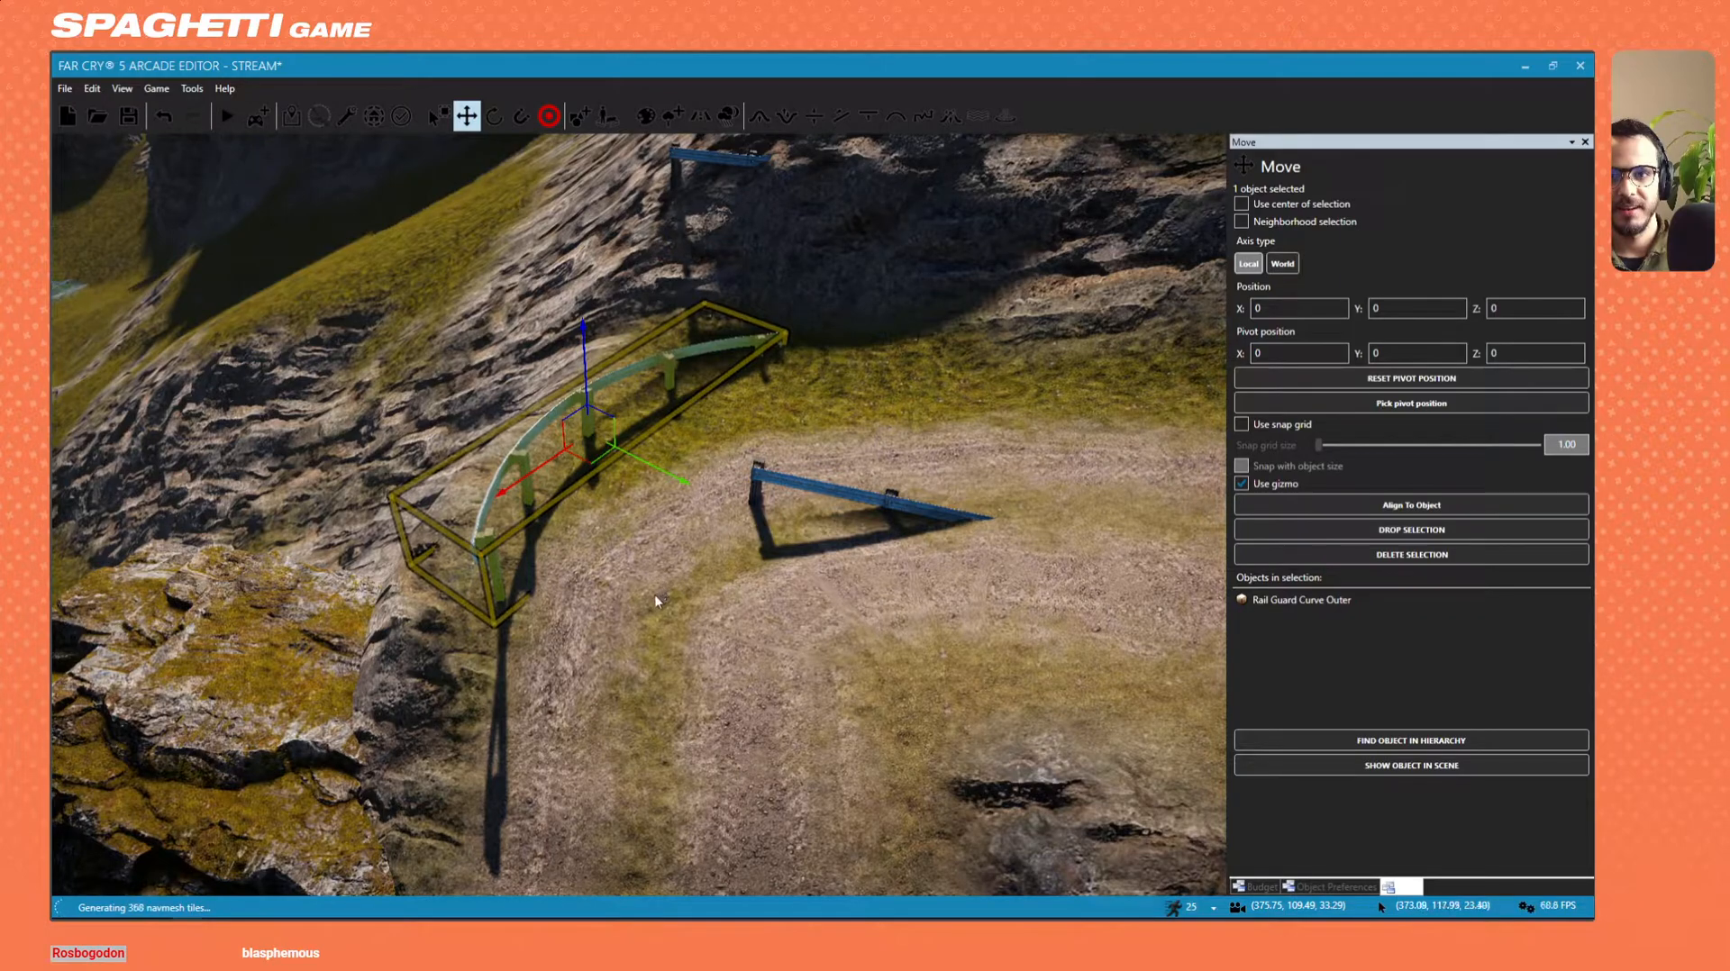
Try to line up the Rail Guard Straight Short with the end of the curved rail guard.
click(831, 487)
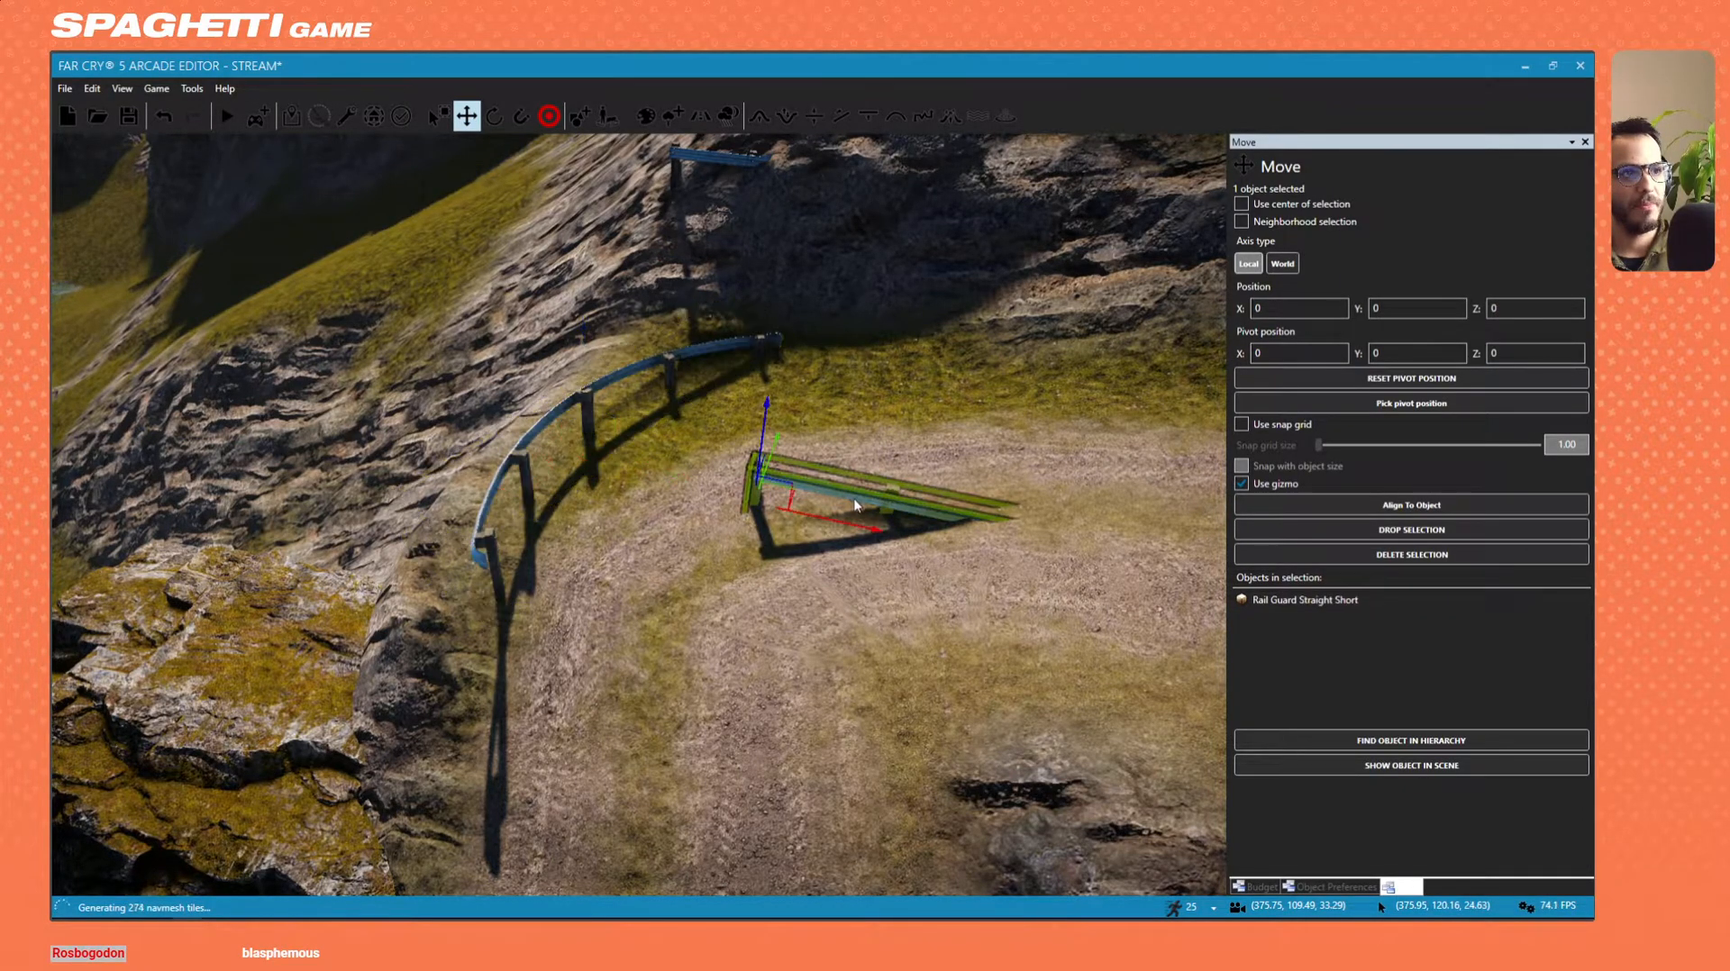
key(s)
right_drag(827, 468, 541, 432)
key(d)
key(s)
key(s)
key(a)
key(w)
key(d)
key(w)
key(d)
right_drag(703, 442, 685, 430)
drag(678, 457, 461, 344)
right_drag(525, 337, 550, 311)
key(w)
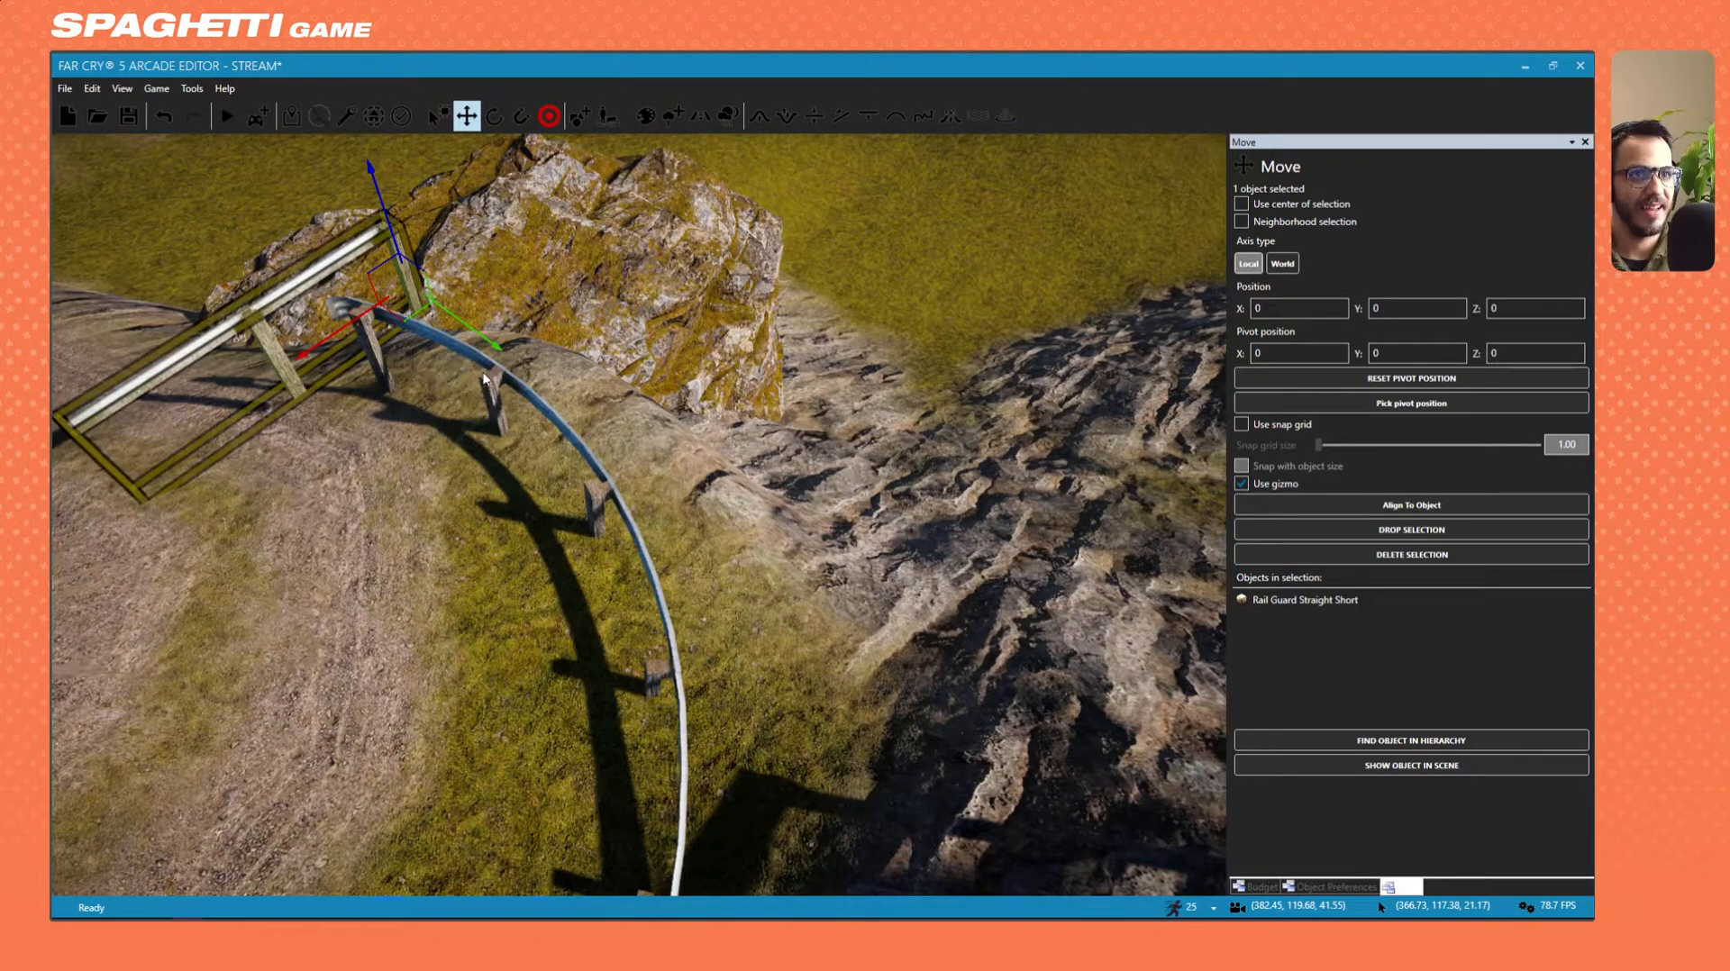
Delete the short straight rail guard and tilt the curved rail guard to match the slope of the road's edge.
right_drag(371, 304, 545, 491)
key(Delete)
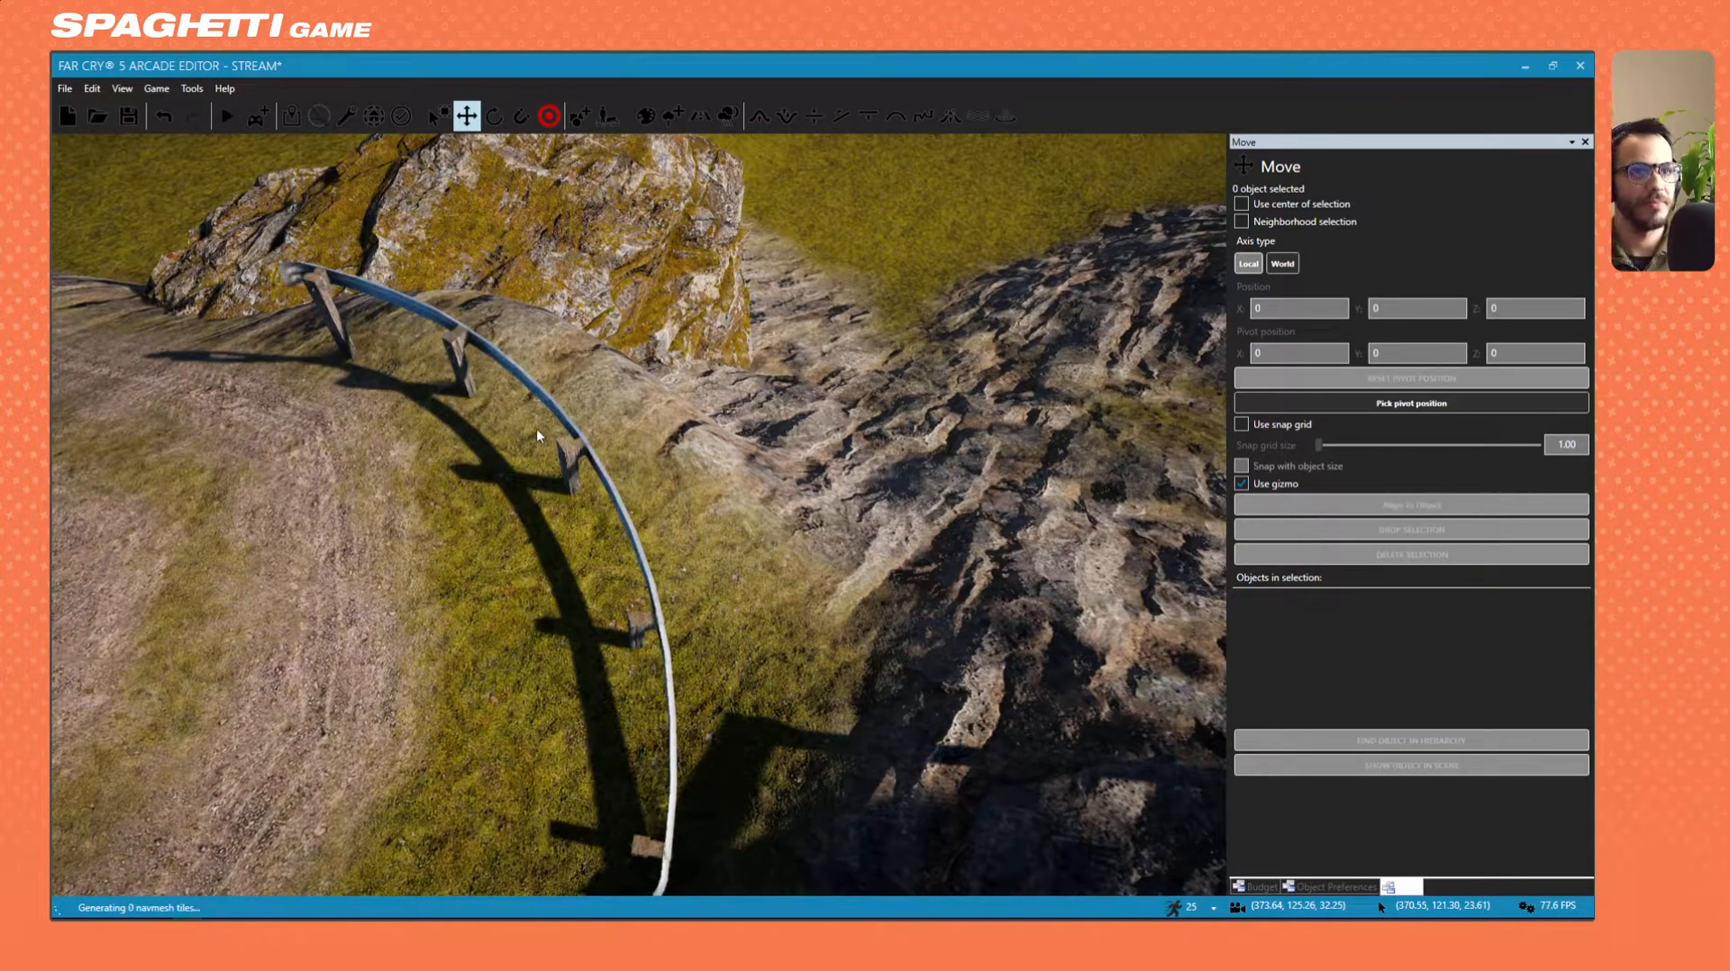
click(470, 358)
key(w)
mouse_move(469, 358)
right_down()
mouse_move(455, 199)
mouse_move(464, 378)
mouse_move(464, 329)
right_up()
key(s)
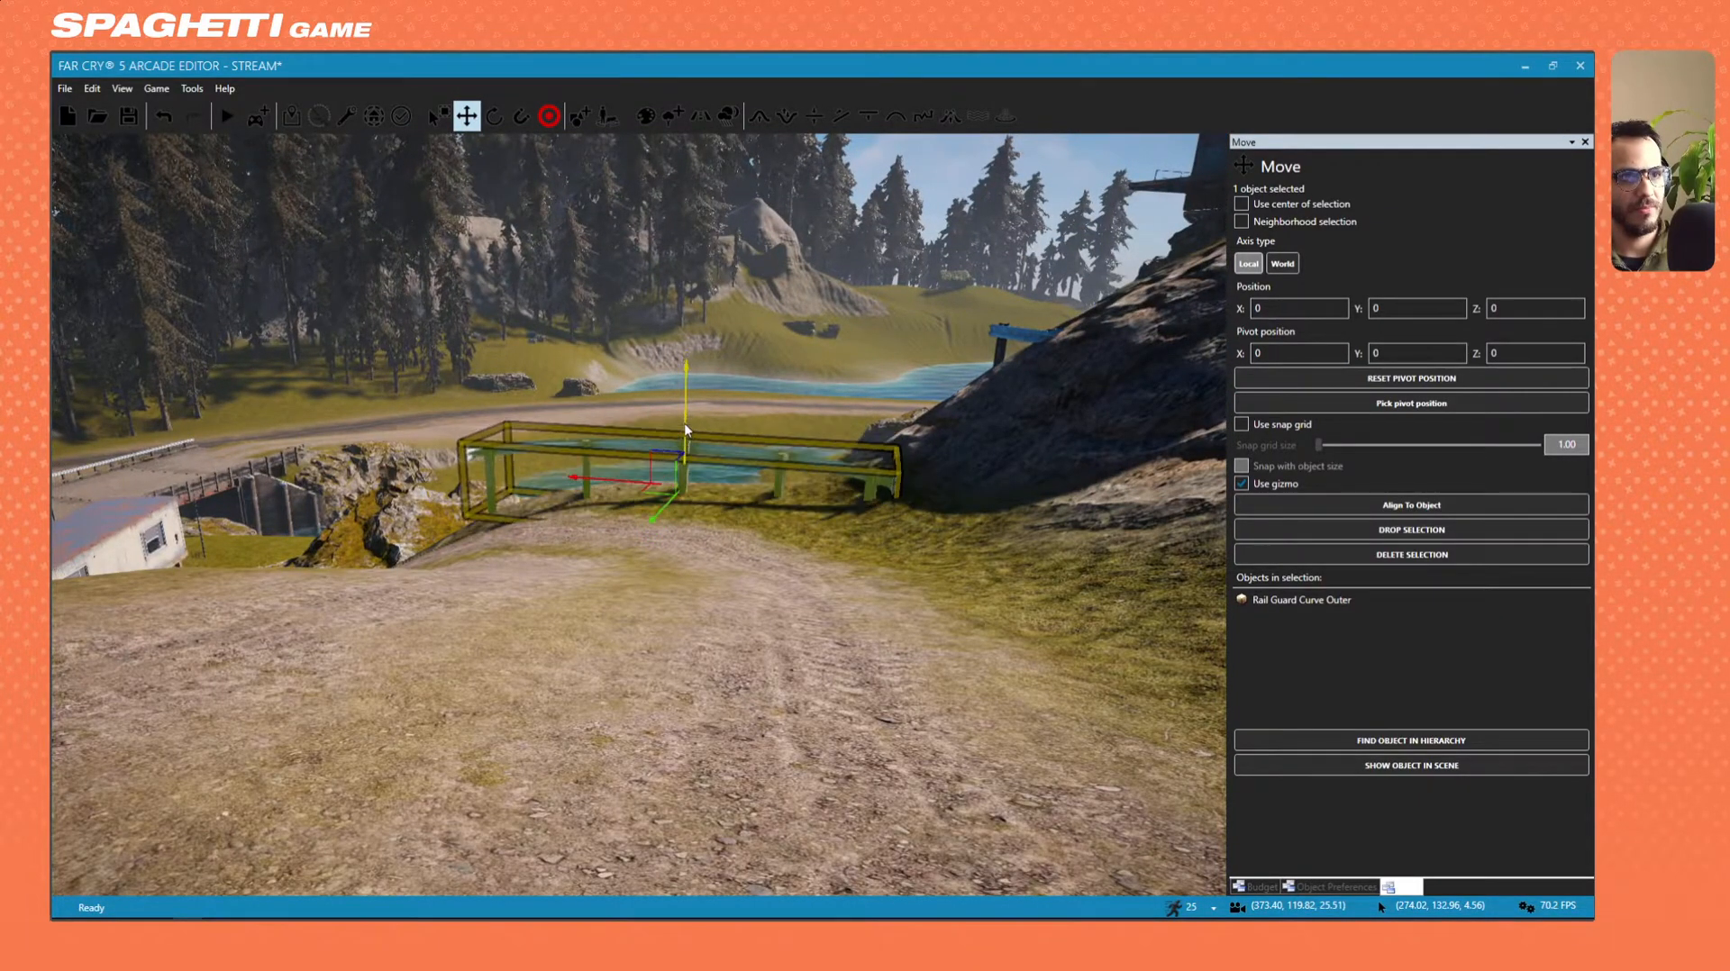
key(space)
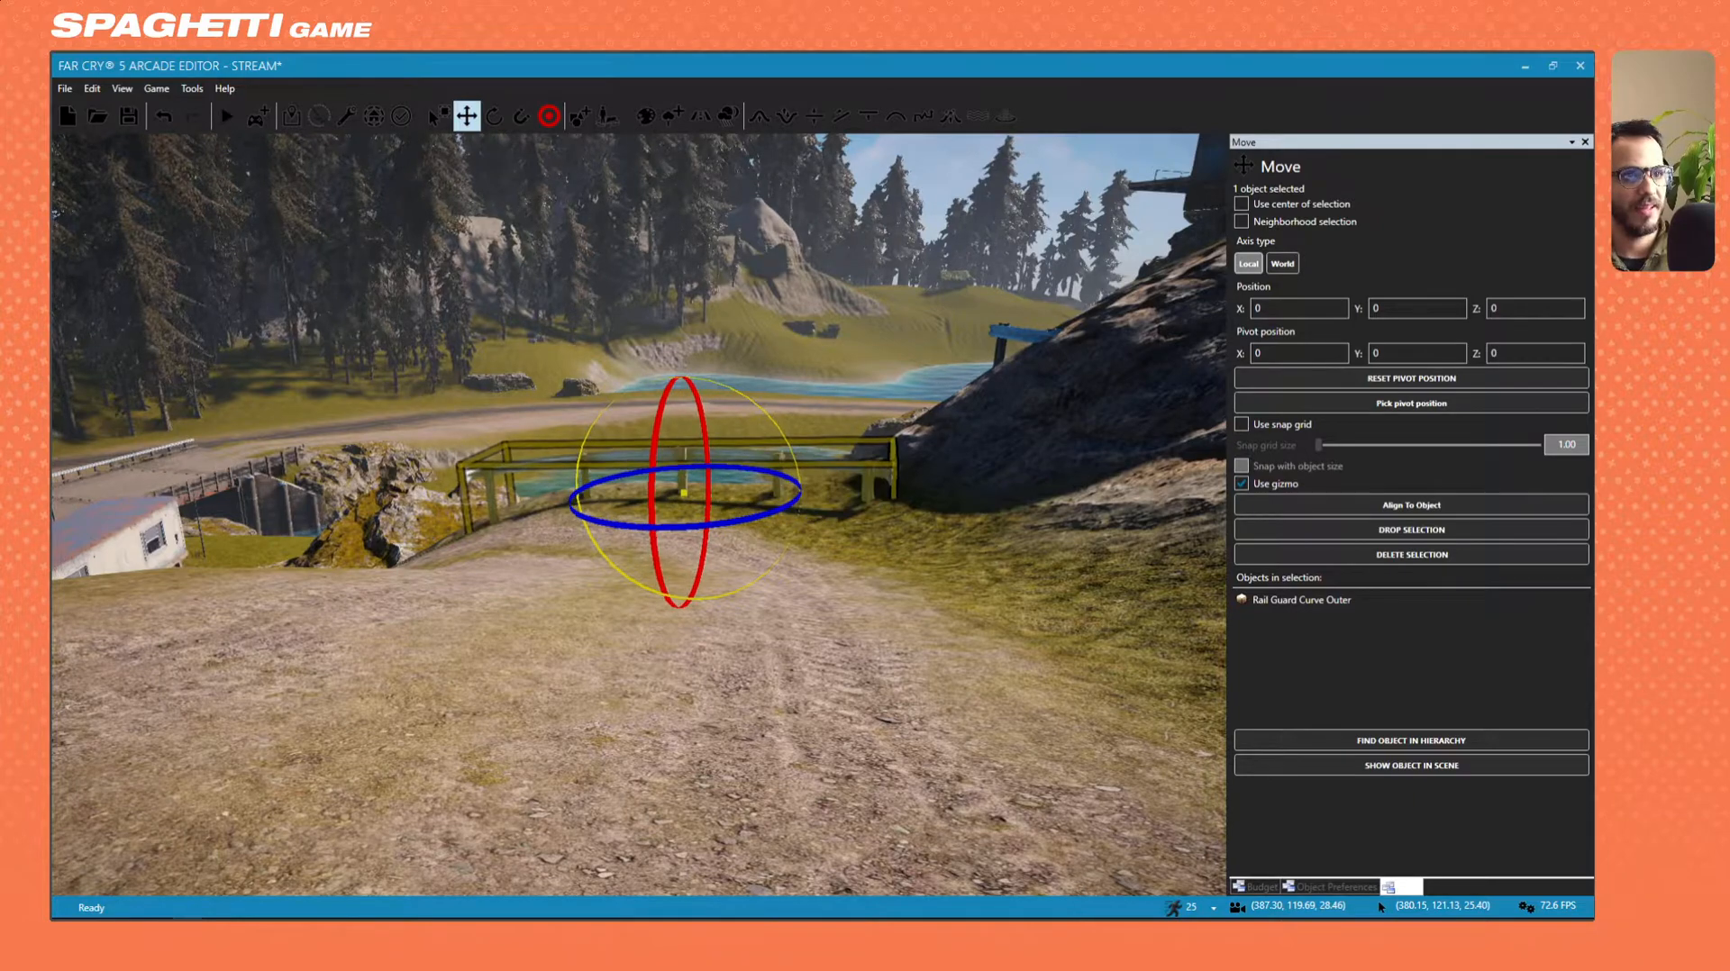
drag(798, 510, 799, 489)
click(745, 594)
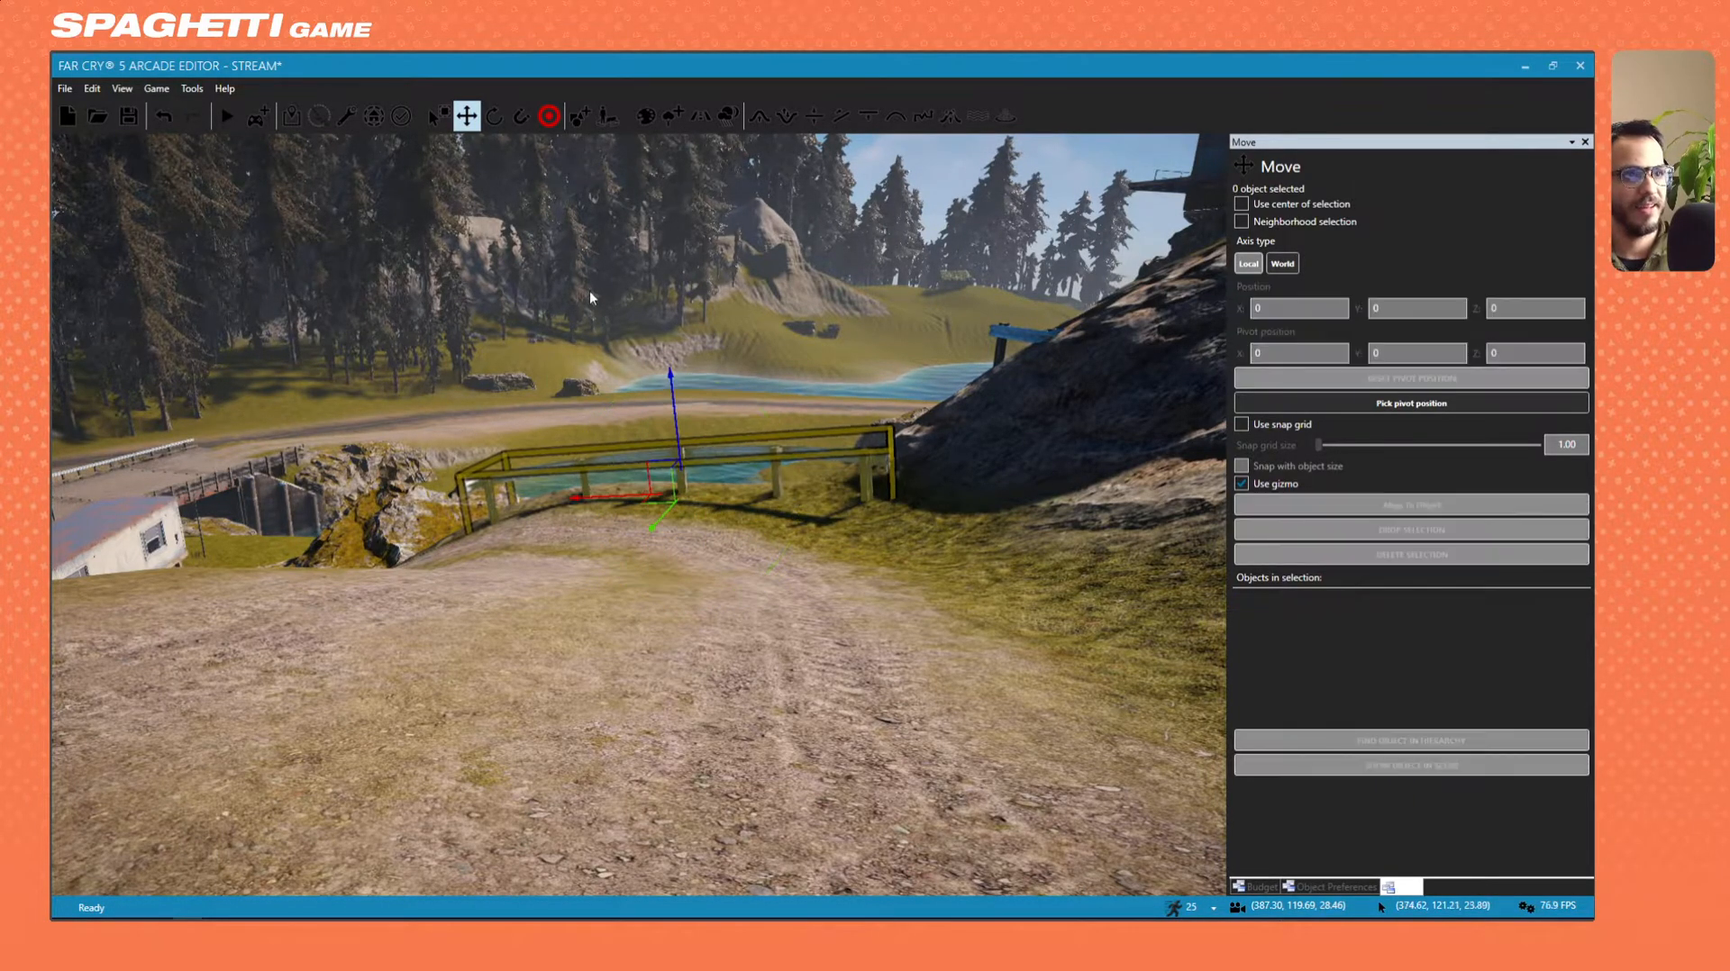
Examine the outpost's blue metal buildings and the concrete catwalk platform at the cliff edge.
key(a)
right_drag(744, 595, 797, 464)
key(s)
key(w)
key(s)
key(w)
right_drag(496, 354, 538, 371)
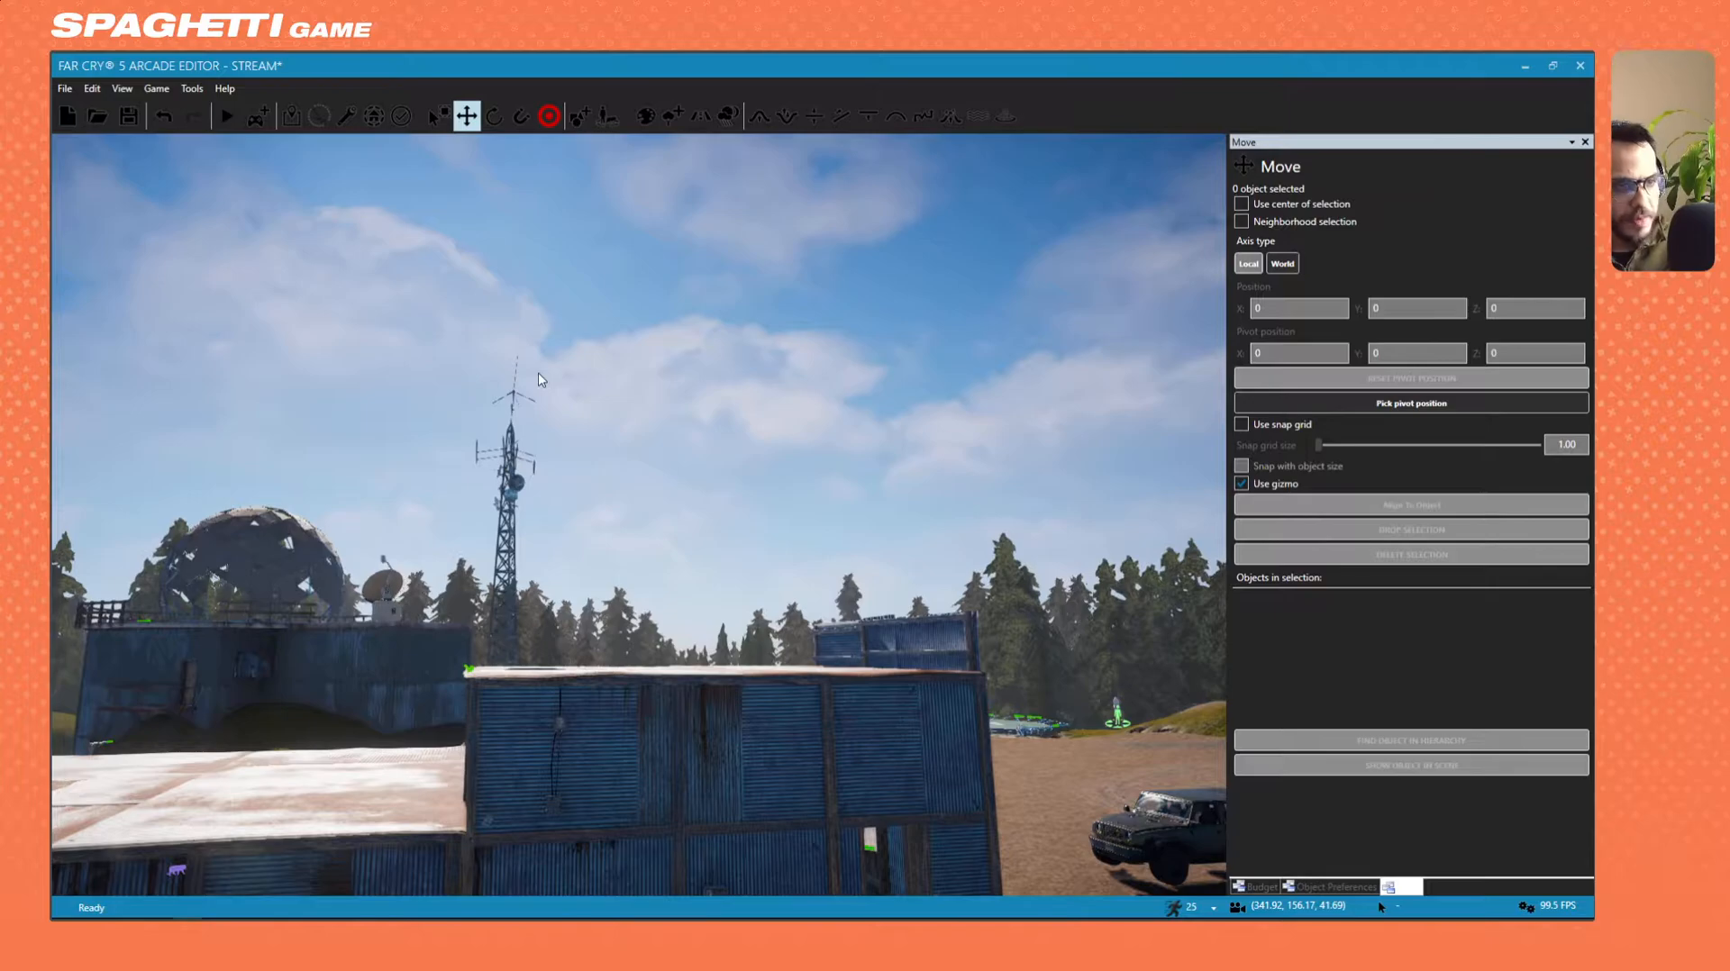
right_drag(1064, 623, 904, 553)
click(701, 662)
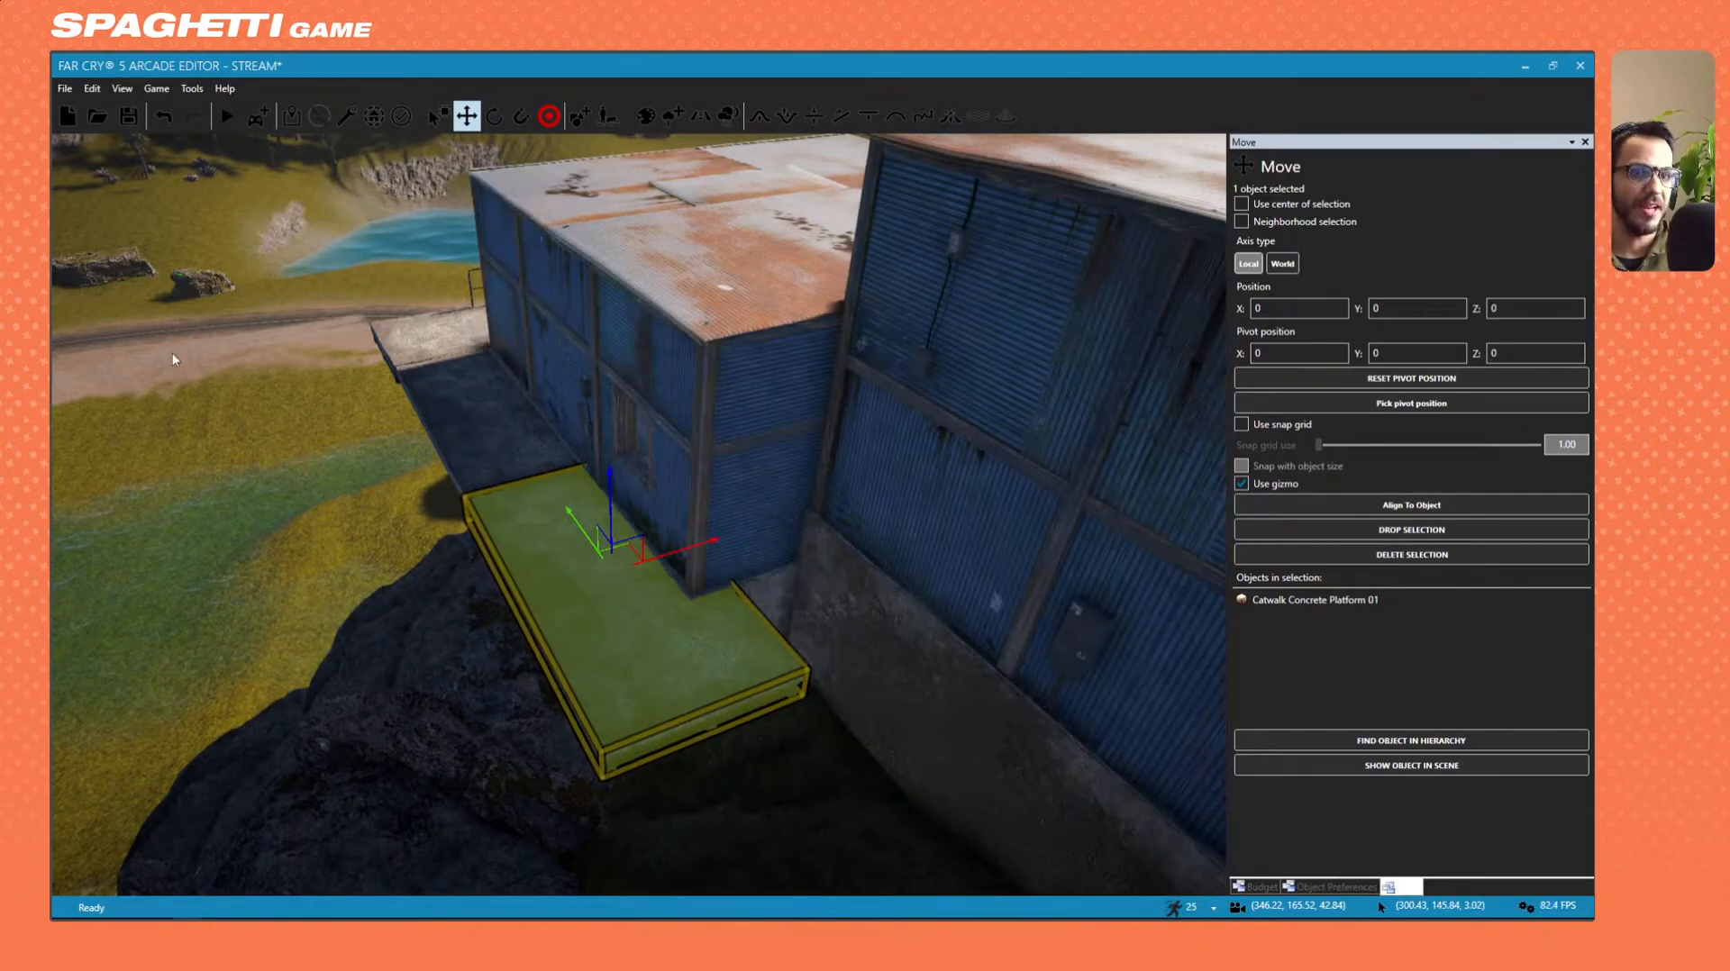
Search the object library for "house" and choose the Boathouse Closed for placement.
right_drag(811, 581, 1015, 719)
key(w)
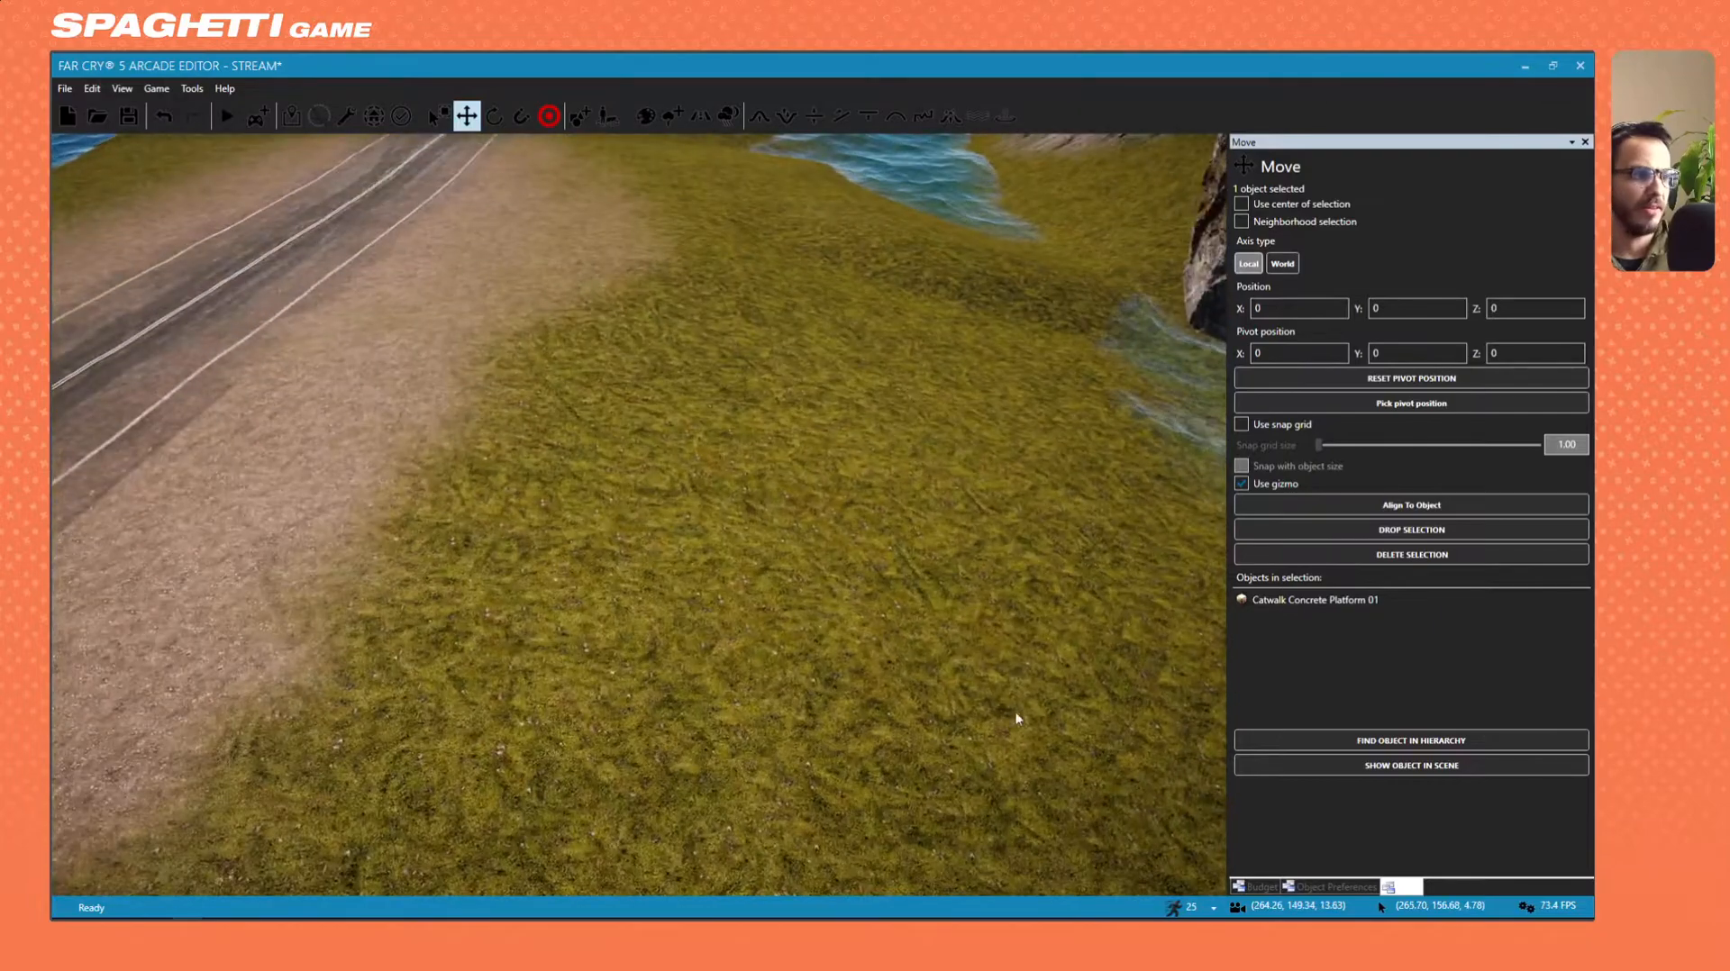
click(579, 115)
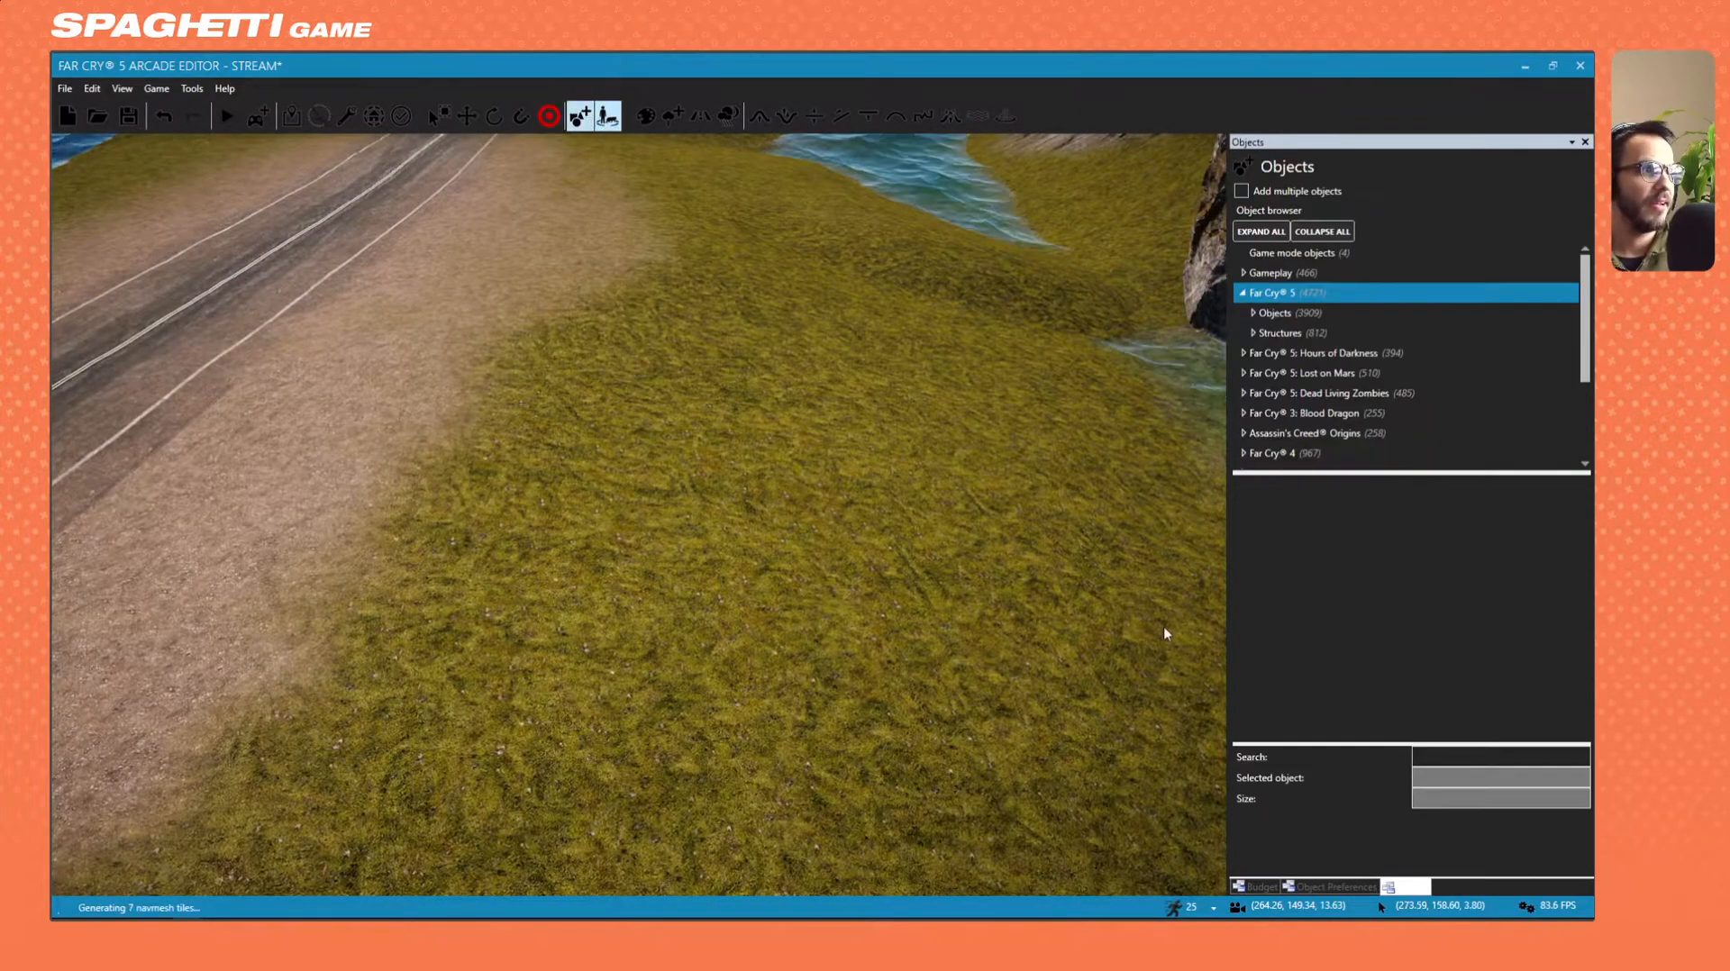
click(1460, 760)
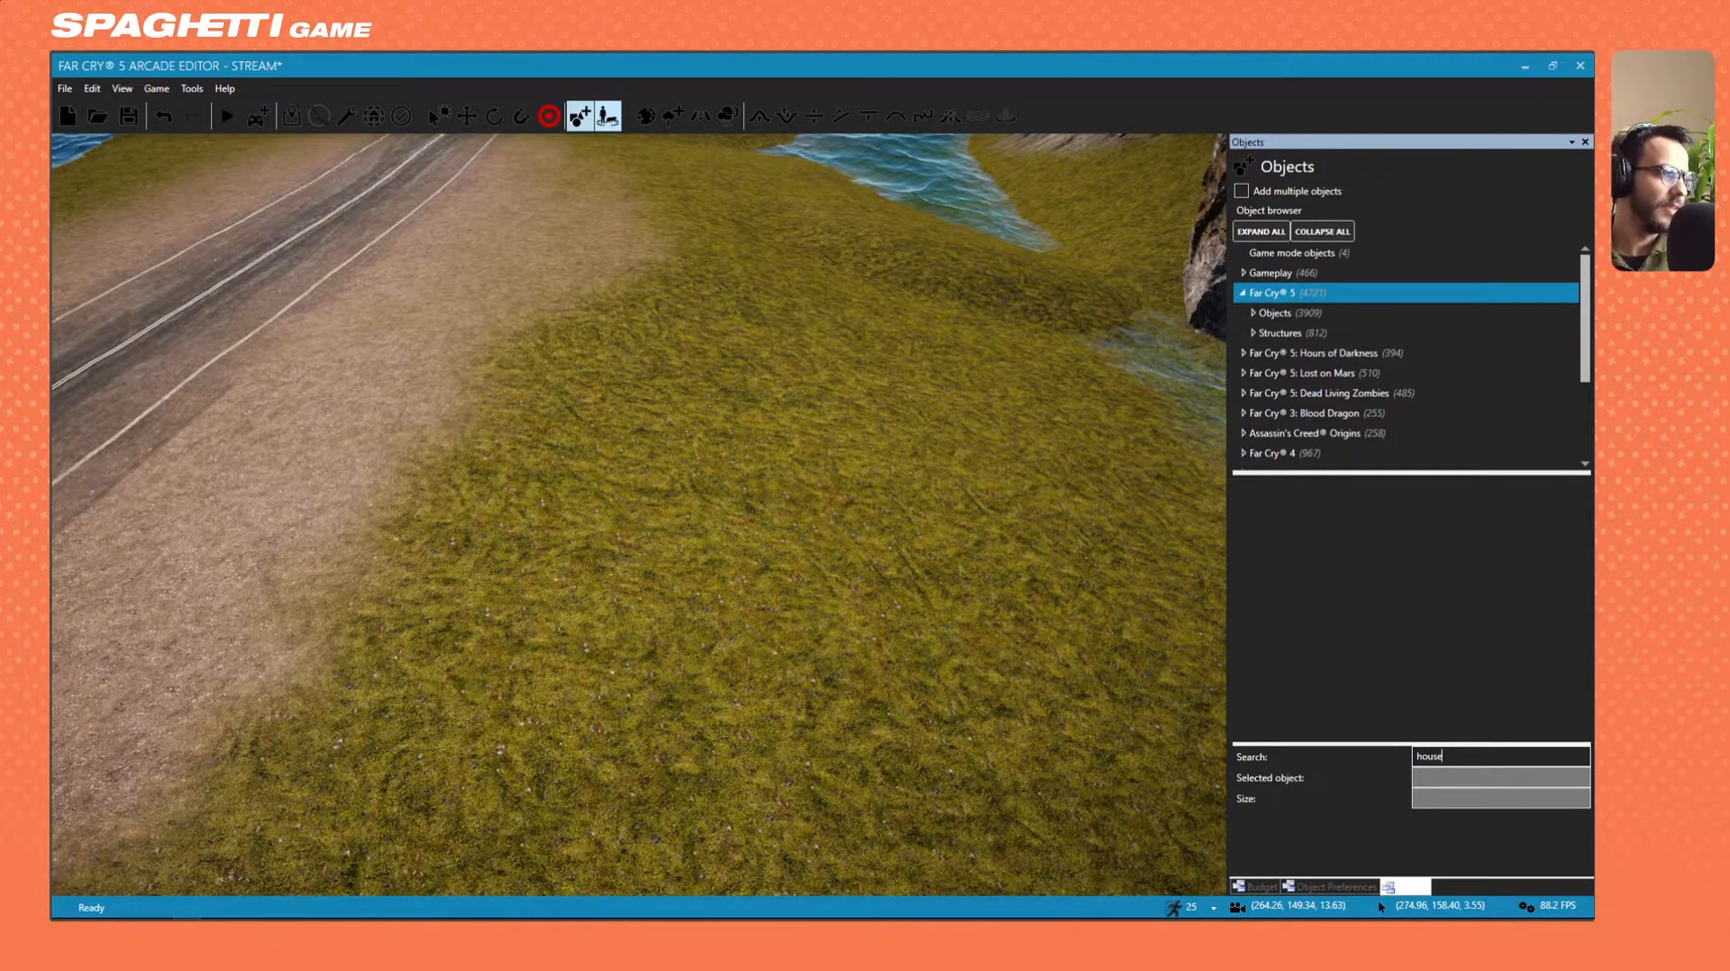
key(Return)
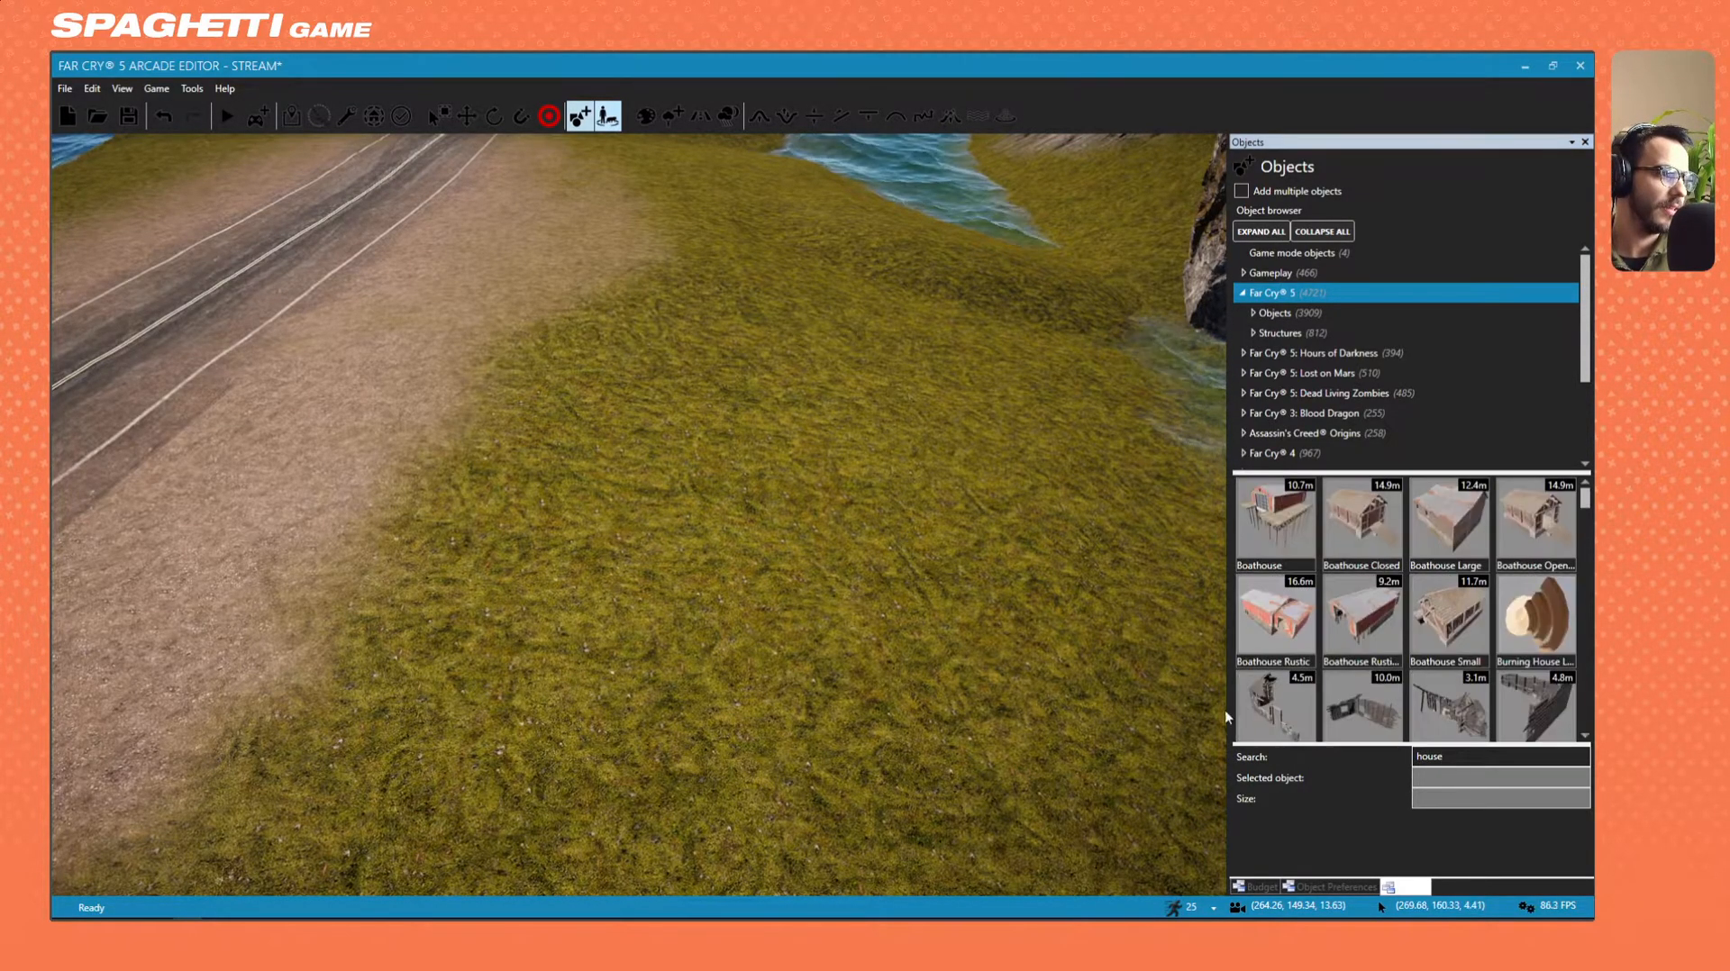
click(1333, 516)
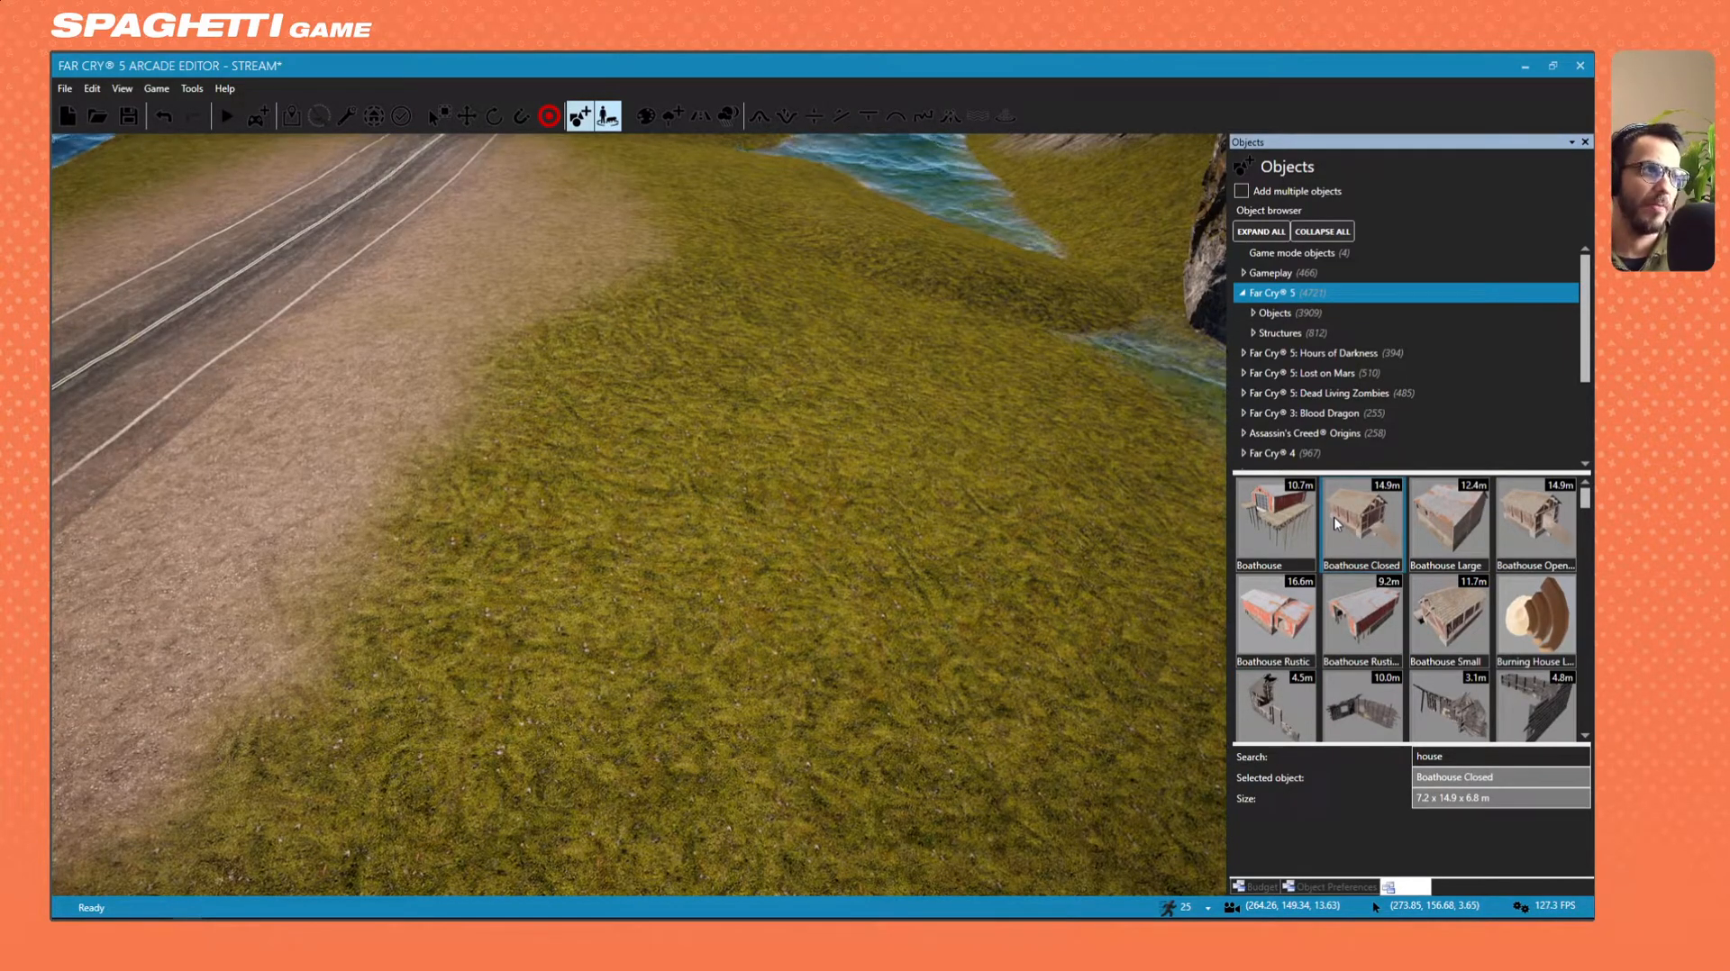
Try out the Boathouse Closed along the asphalt road, adjusting its orientation over the roadside ground.
key(s)
right_drag(514, 434, 564, 473)
key(s)
key(a)
key(a)
key(a)
key(s)
key(a)
key(s)
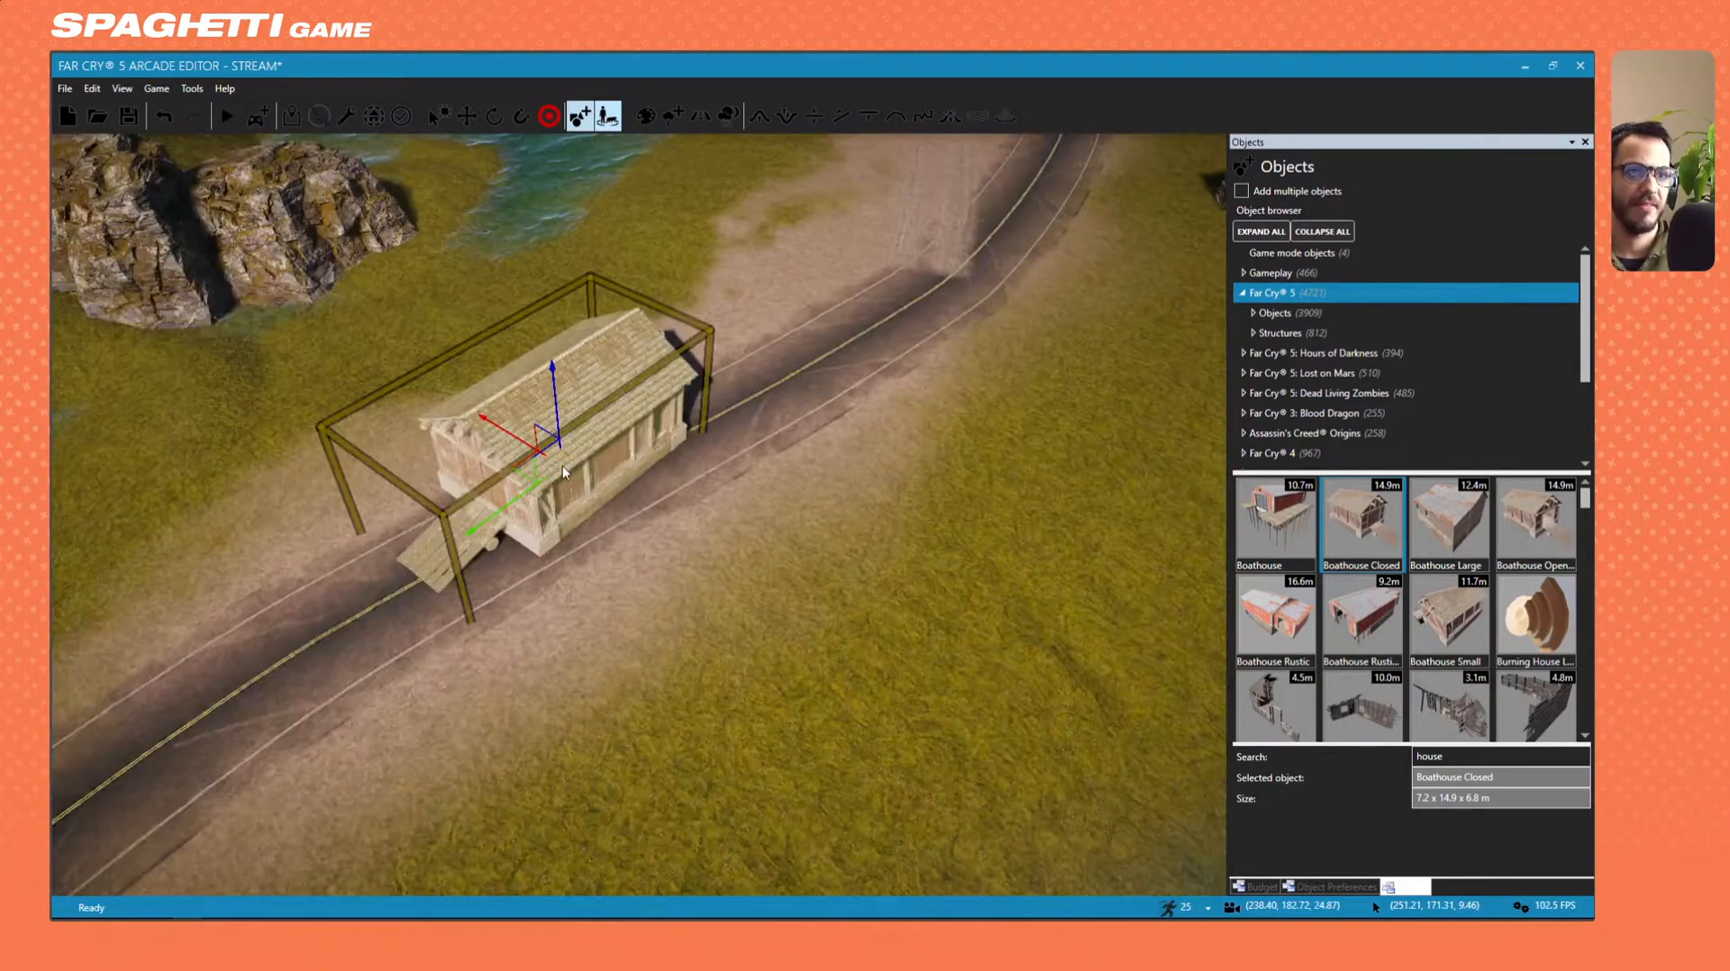
scroll(562, 465, up, 2)
scroll(593, 456, down, 2)
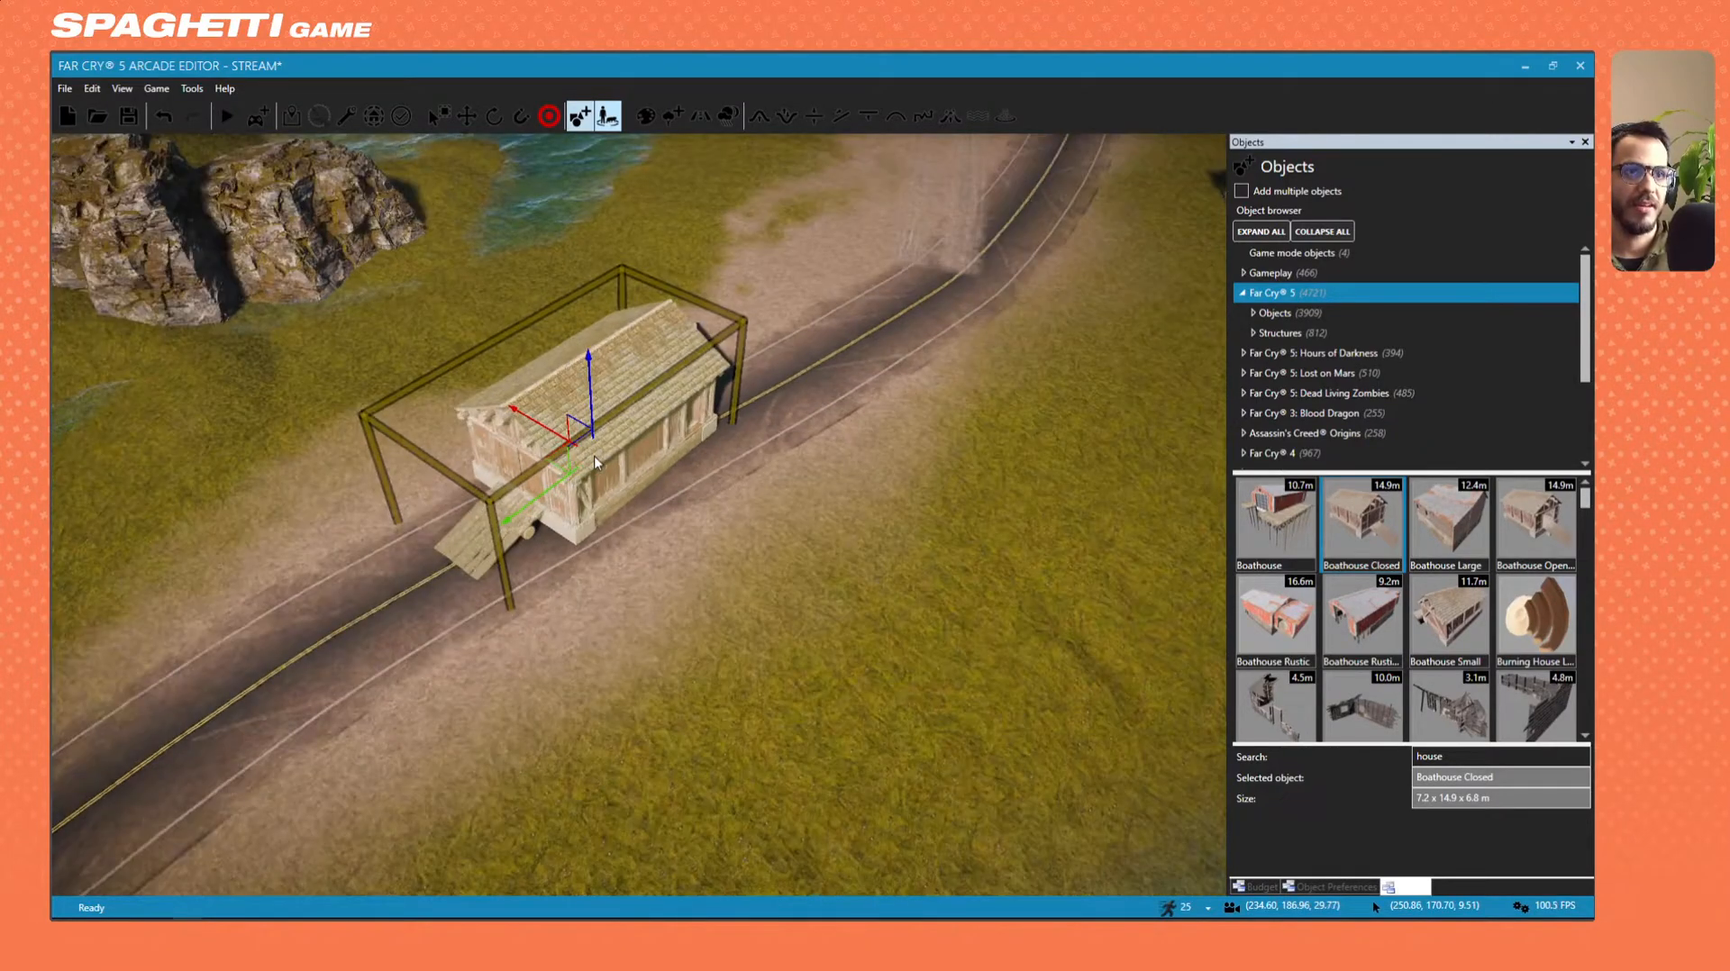
scroll(593, 455, down, 3)
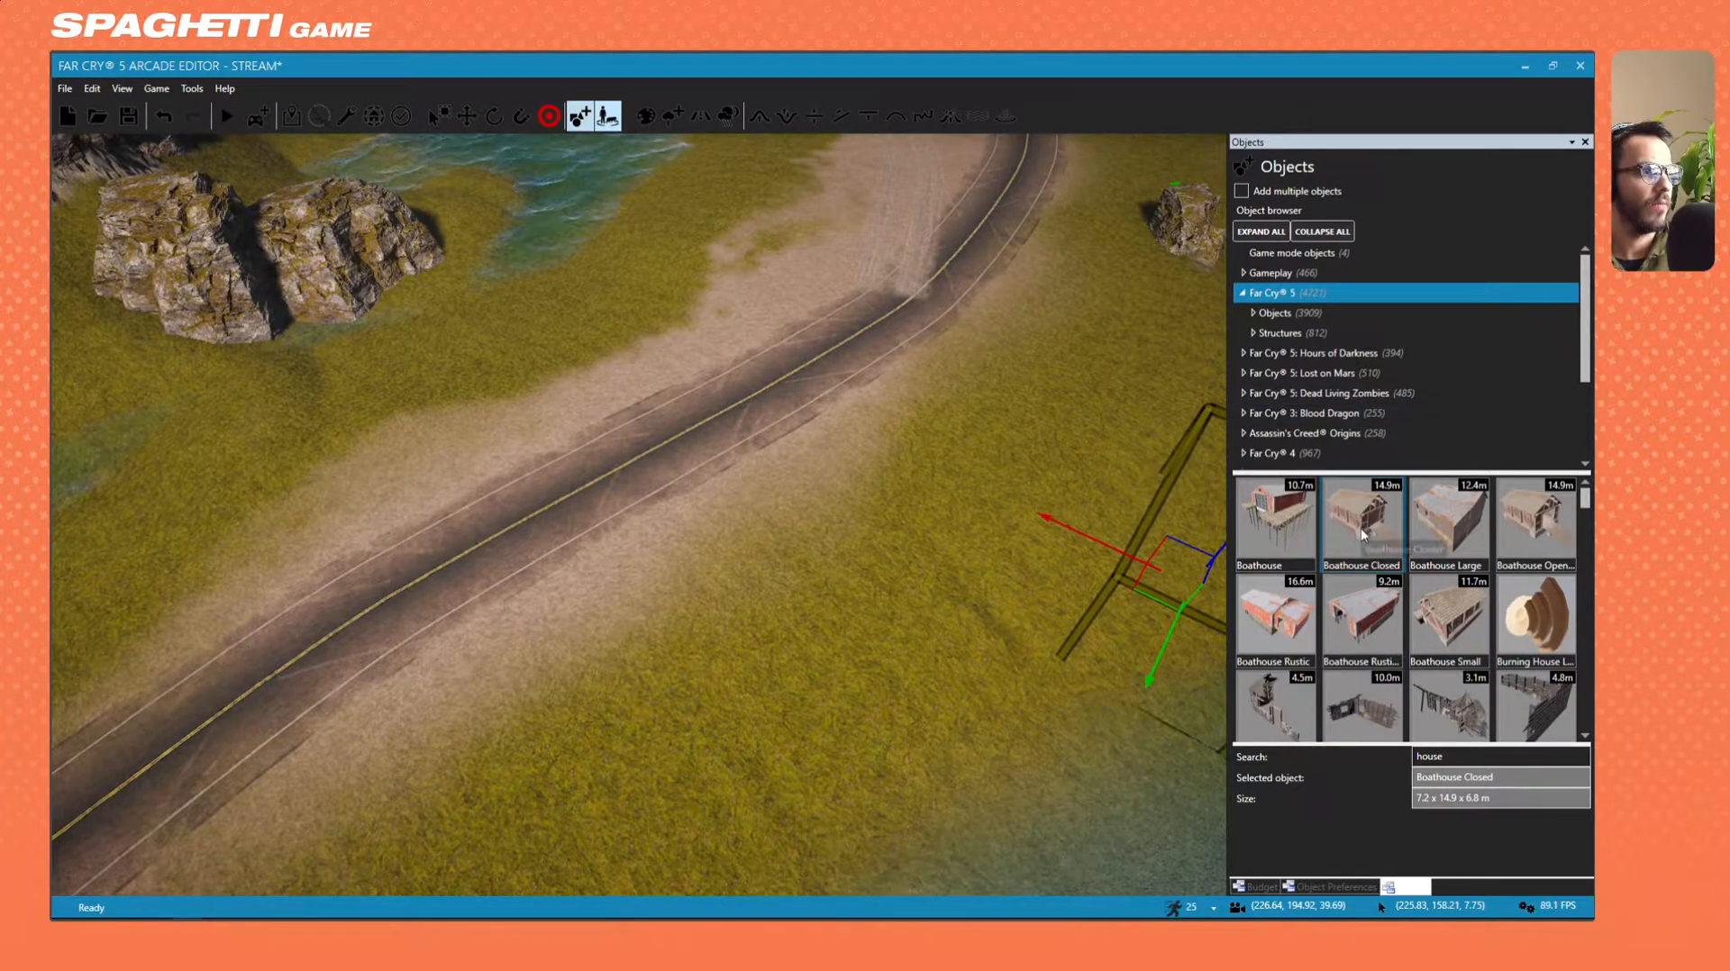
Try the Boathouse Closed on the lakeshore beside the narrow dirt path, and delete it.
mouse_move(478, 494)
right_down()
mouse_move(360, 459)
mouse_move(467, 462)
right_up()
key(w)
right_drag(602, 551, 609, 602)
key(s)
key(w)
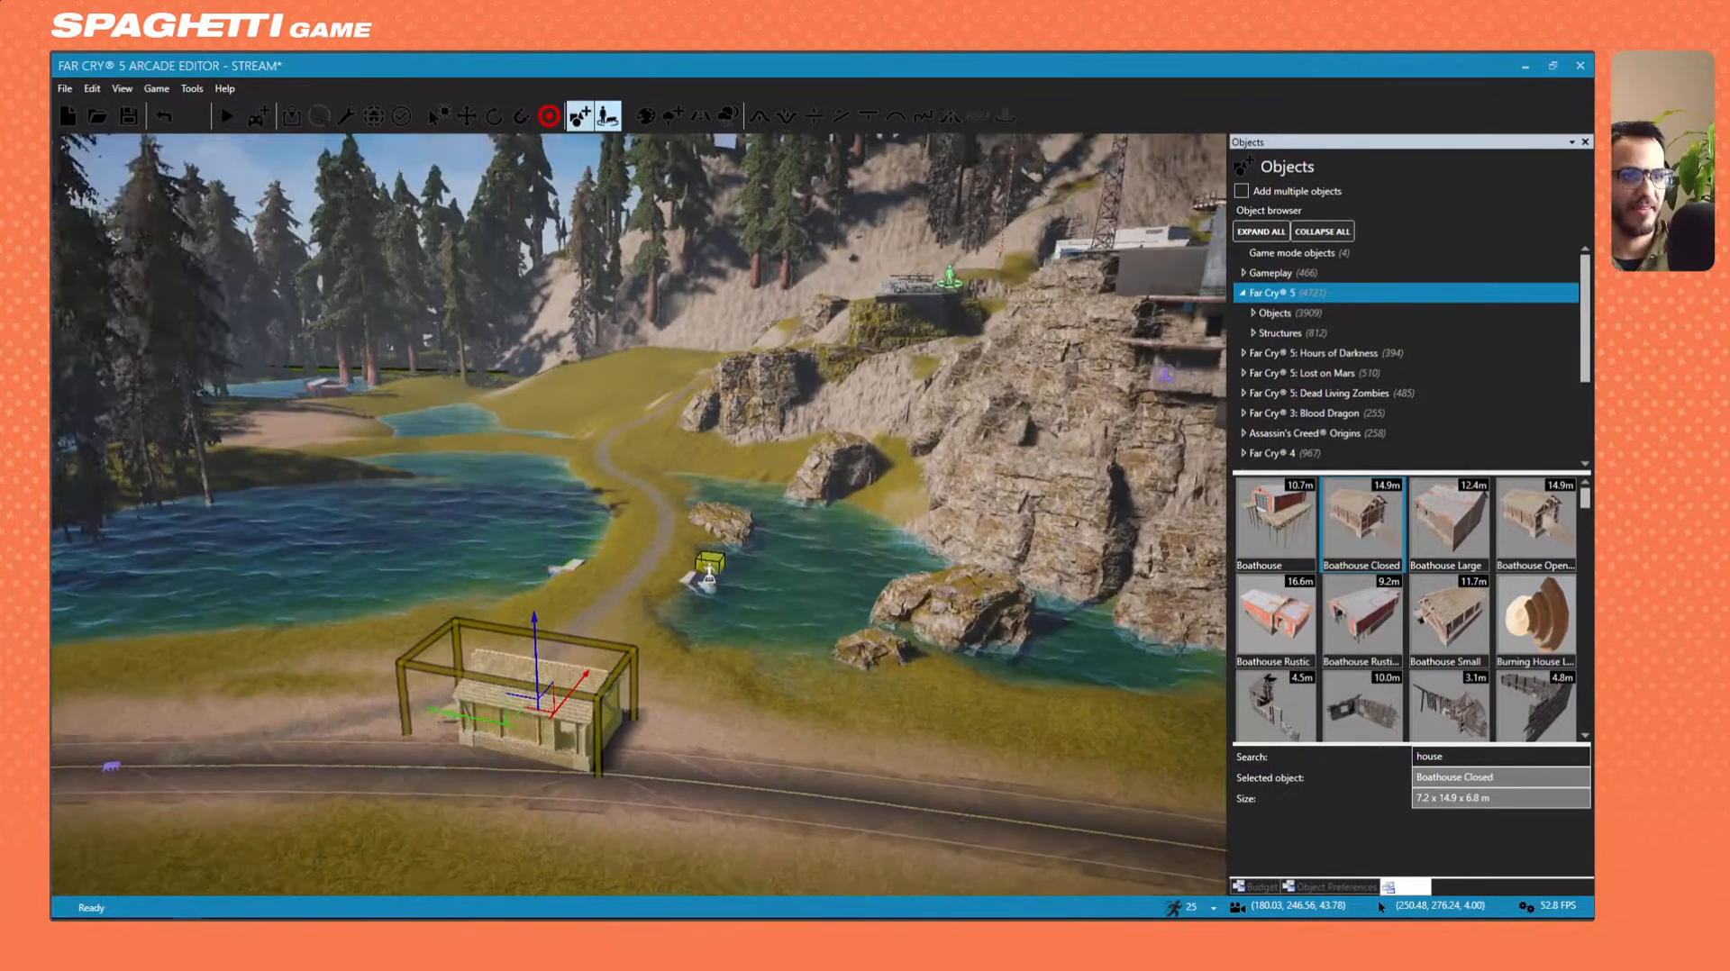
right_drag(537, 530, 777, 569)
key(w)
key(w)
key(w)
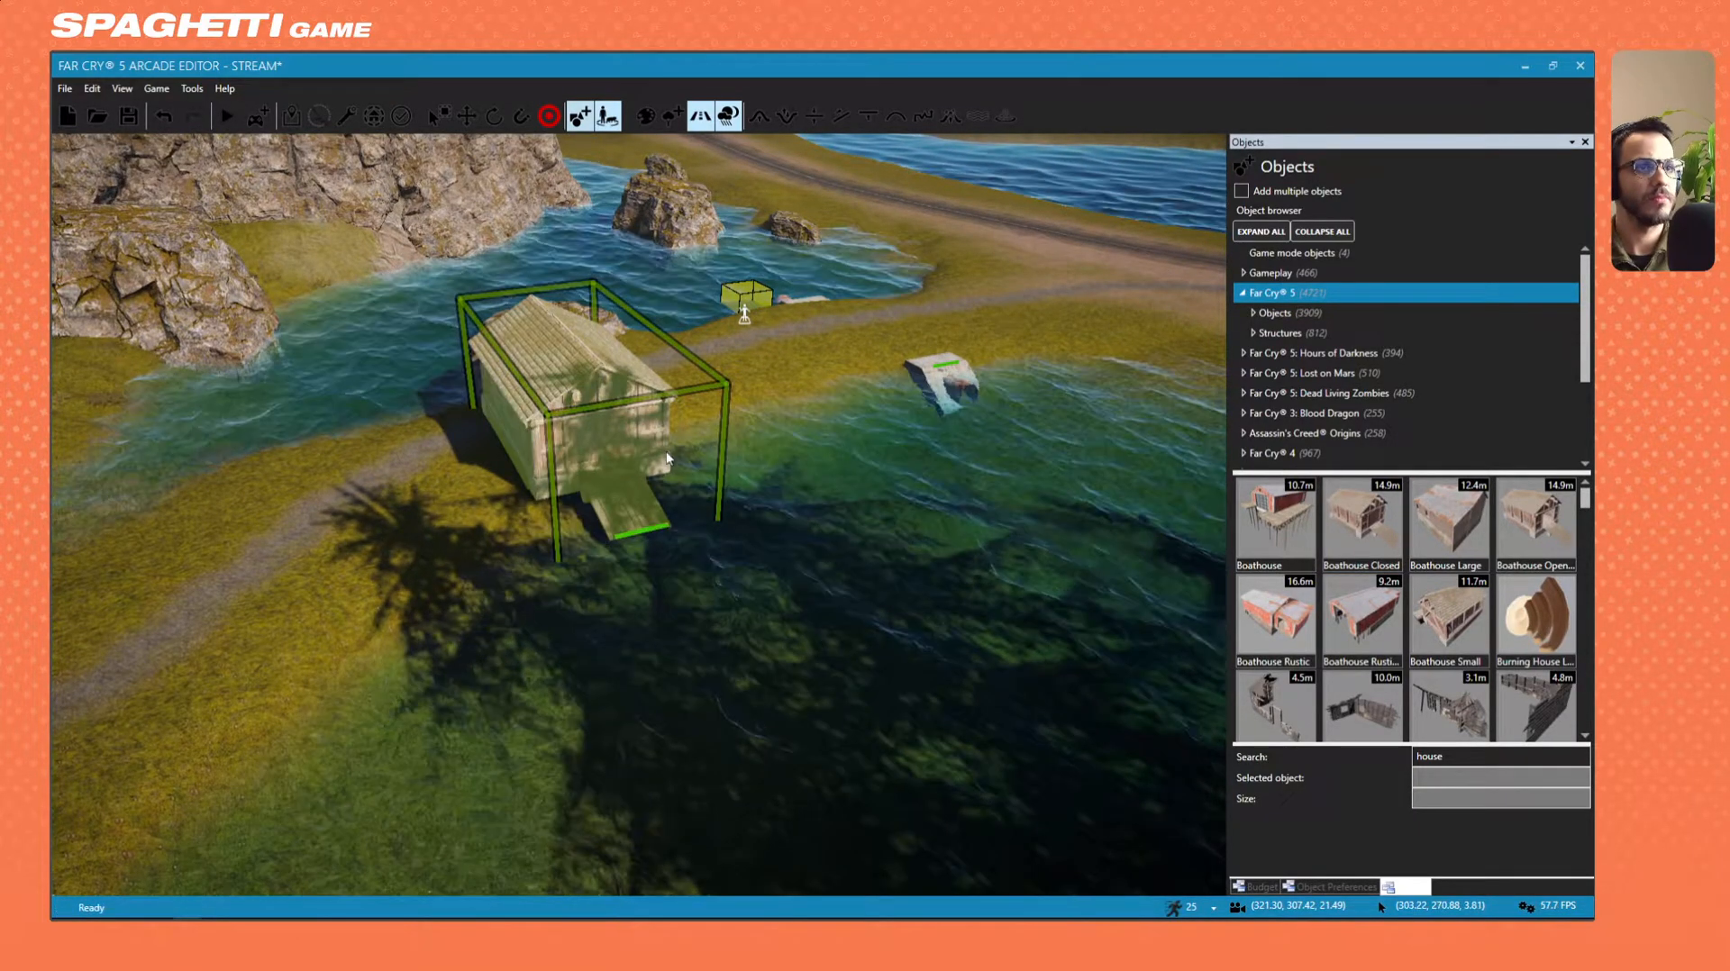
key(Delete)
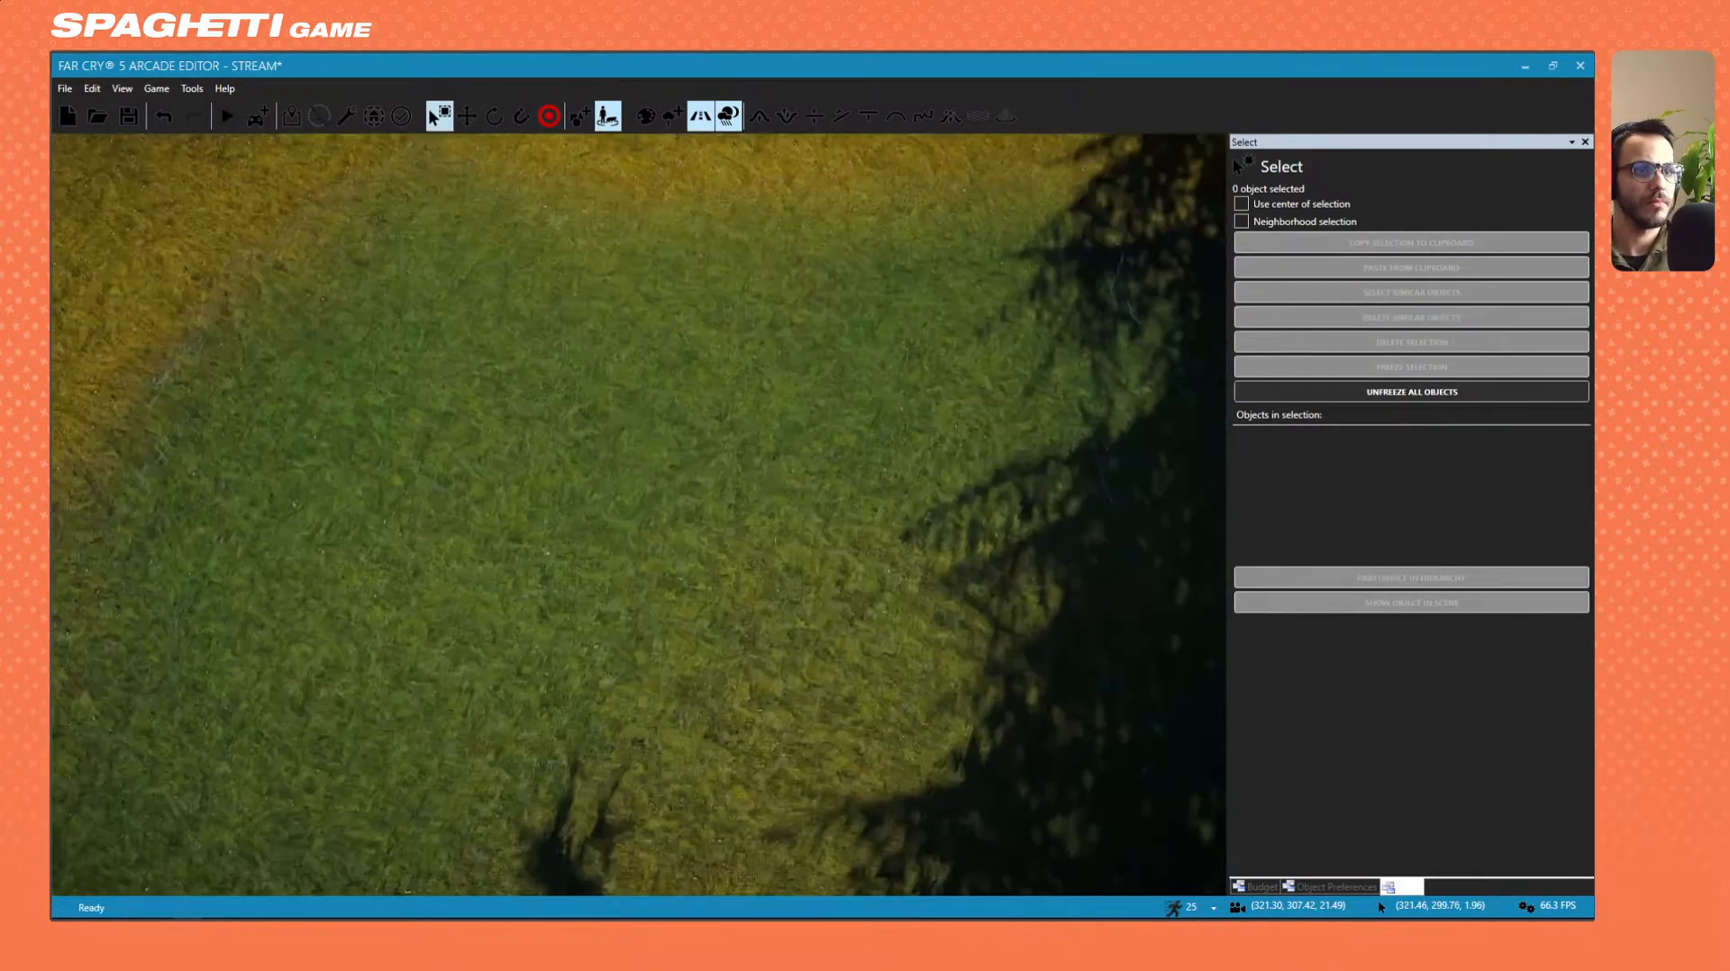
Examine the outpost map from above and along the asphalt road between the lakes and the cliff.
key(s)
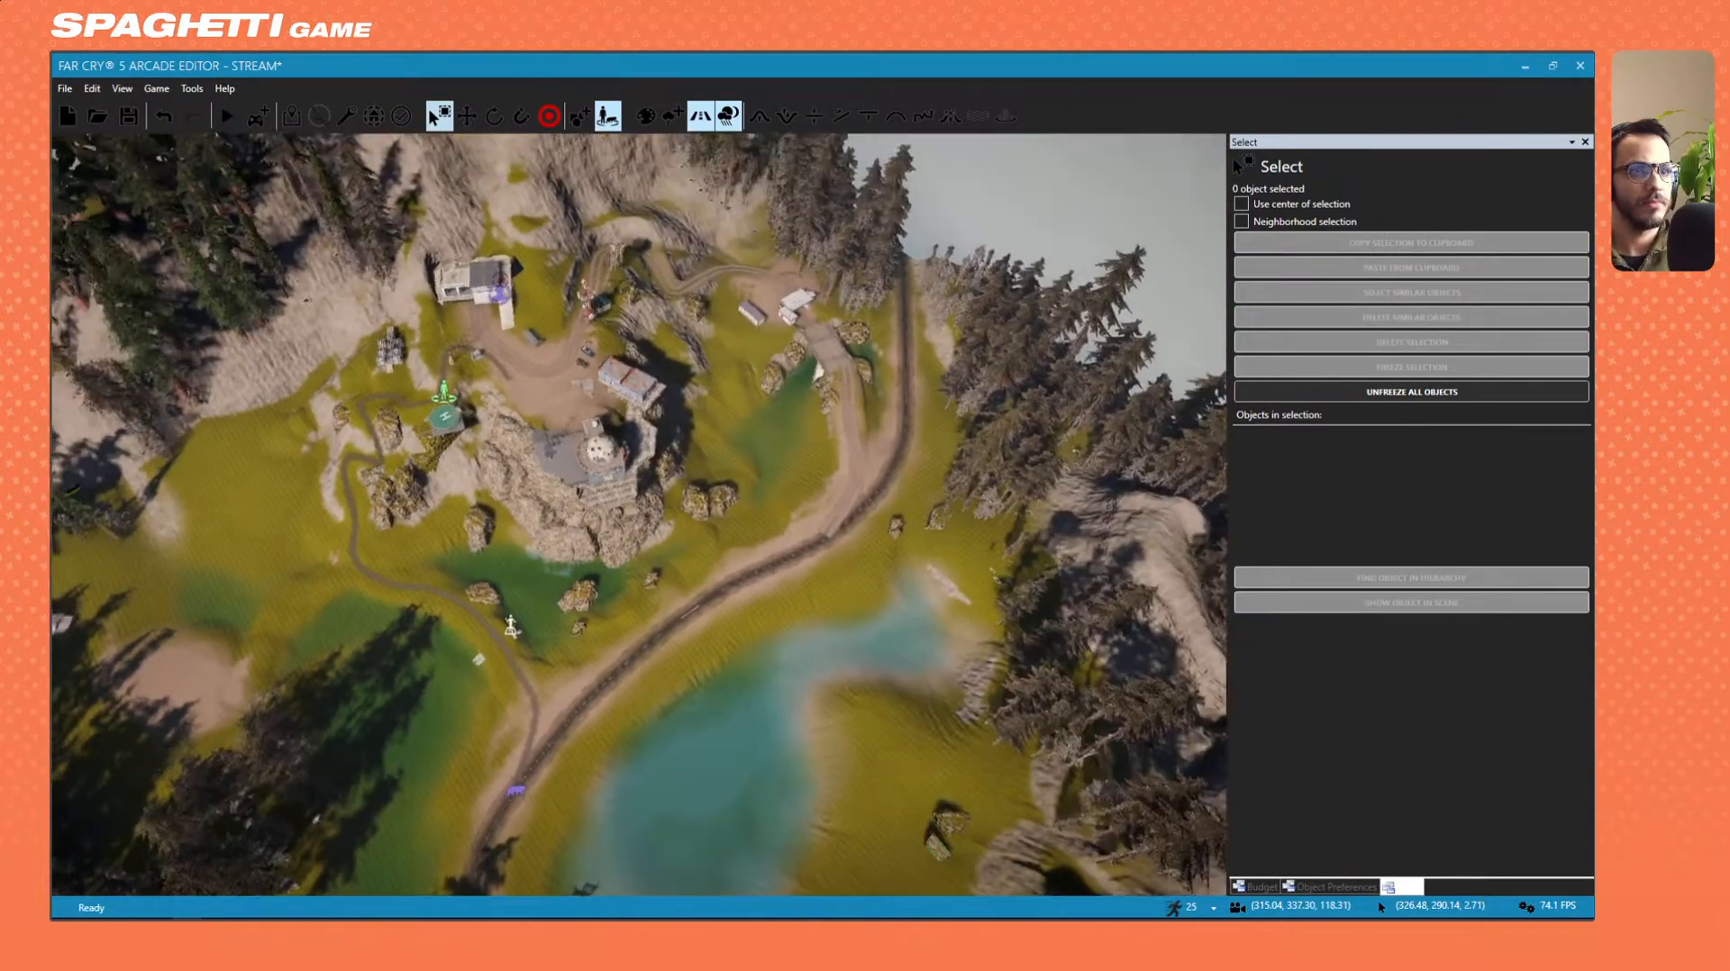
right_drag(815, 565, 808, 559)
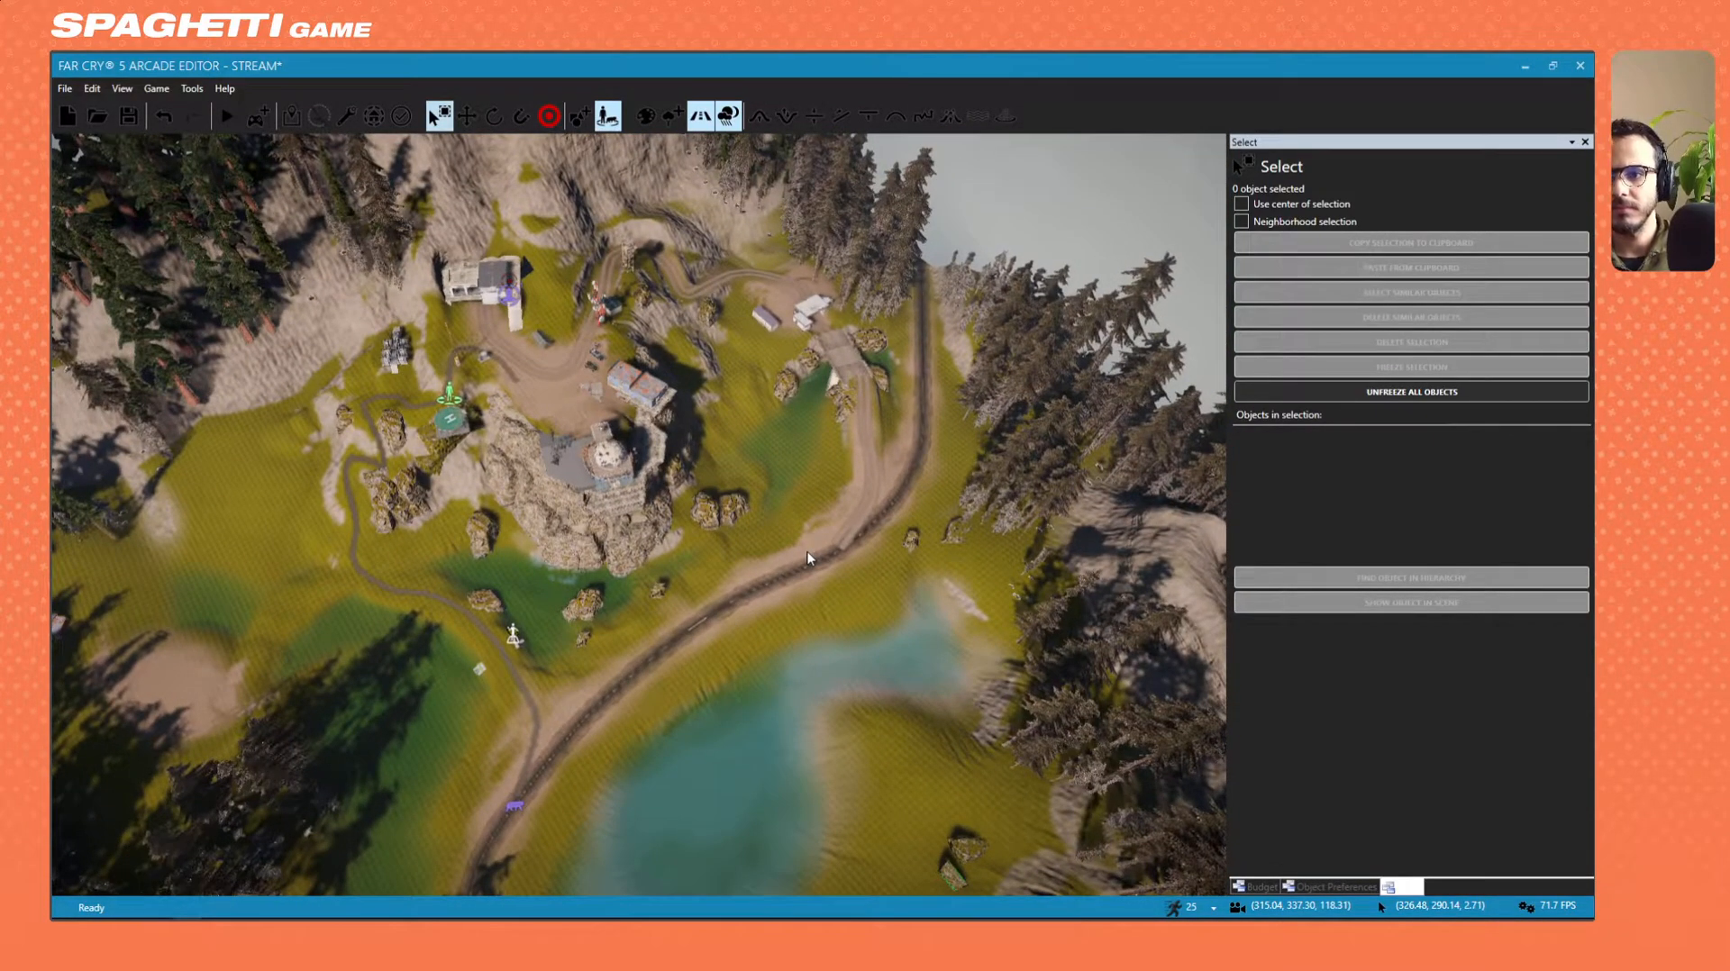
scroll(790, 558, up, 10)
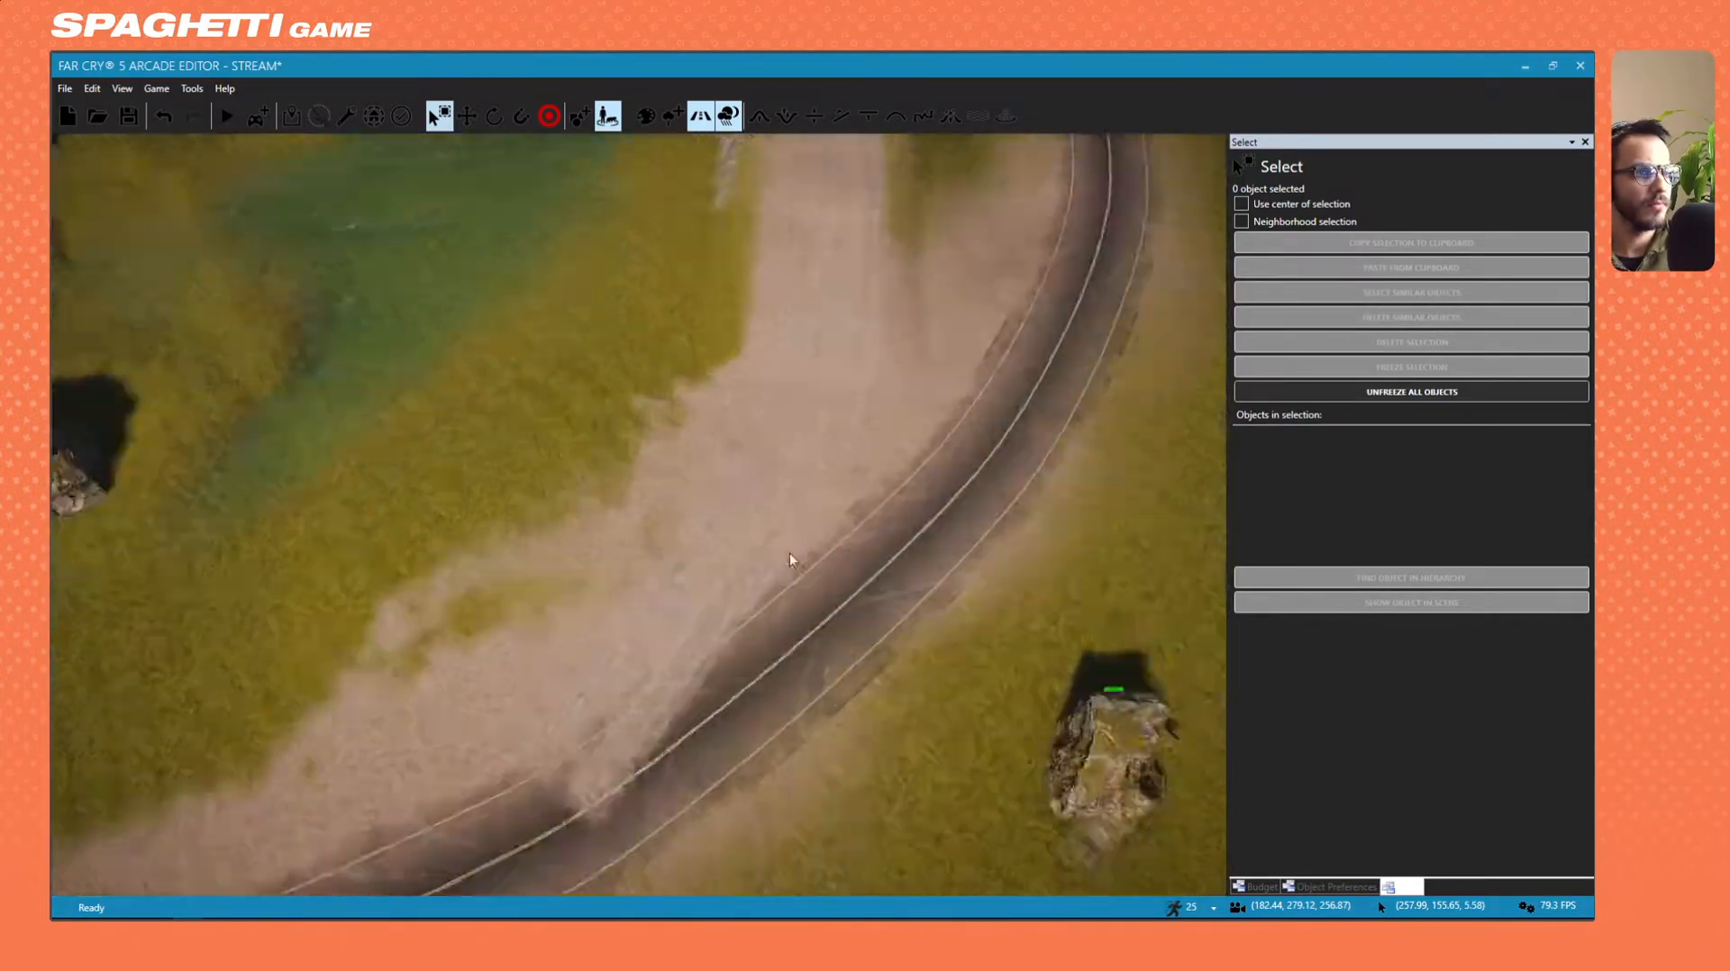
right_drag(789, 553, 730, 311)
key(w)
key(w)
key(w)
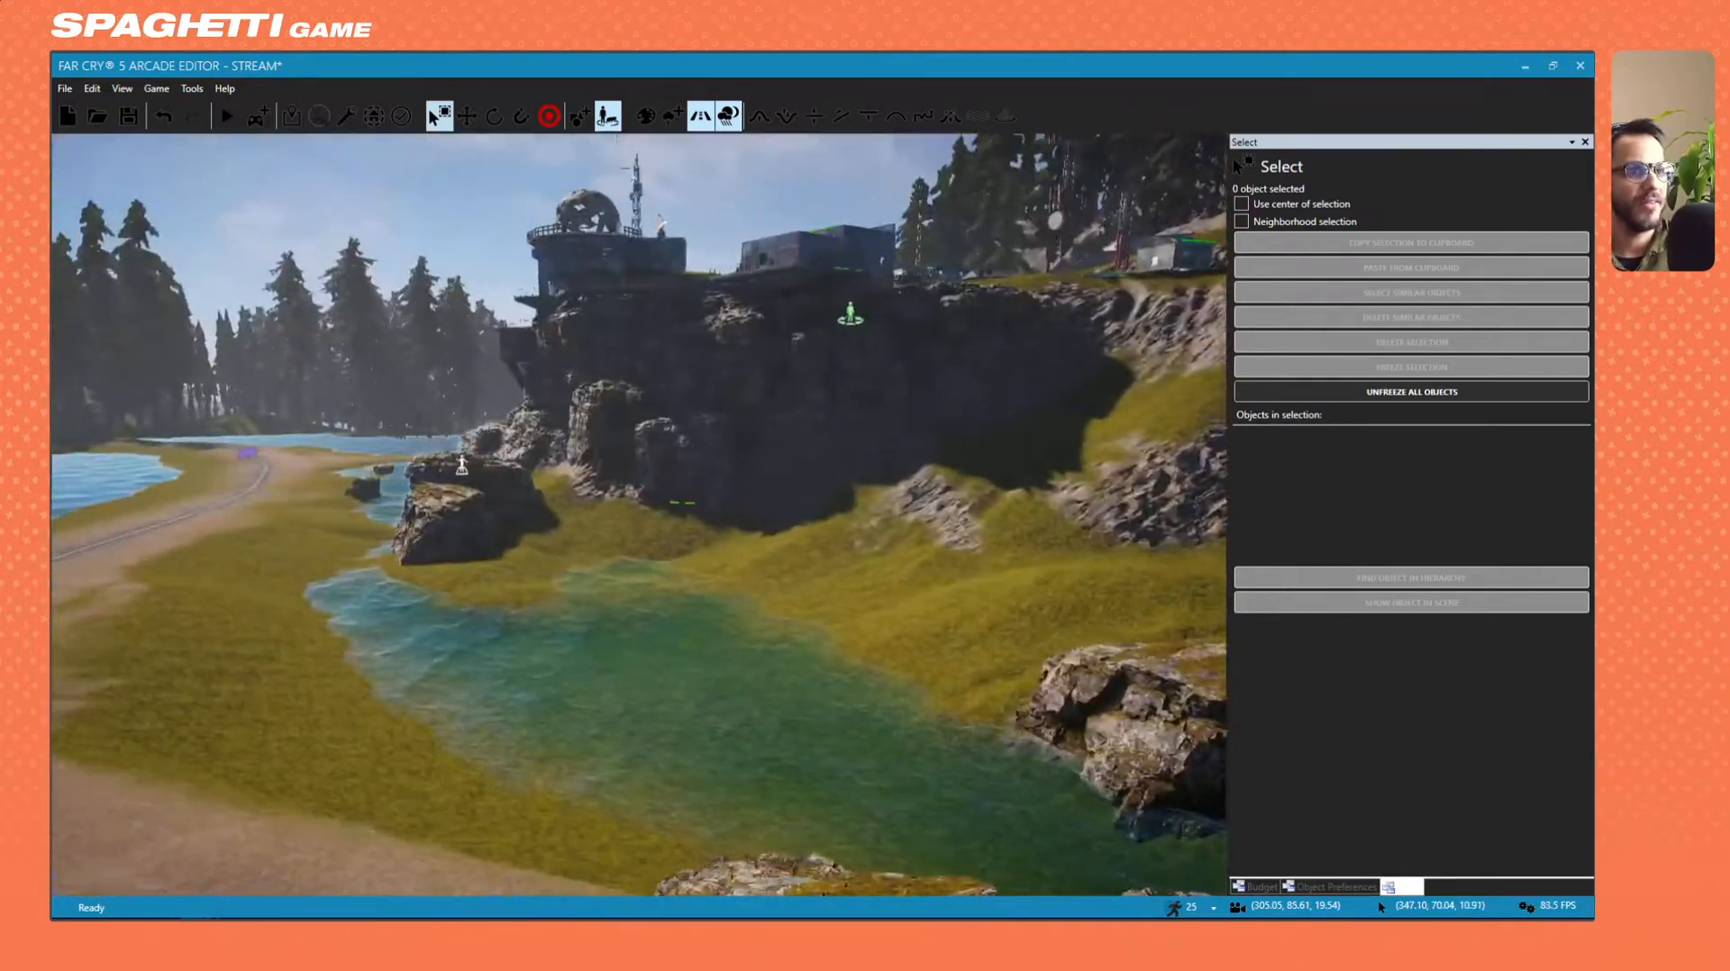
right_drag(729, 311, 648, 311)
key(w)
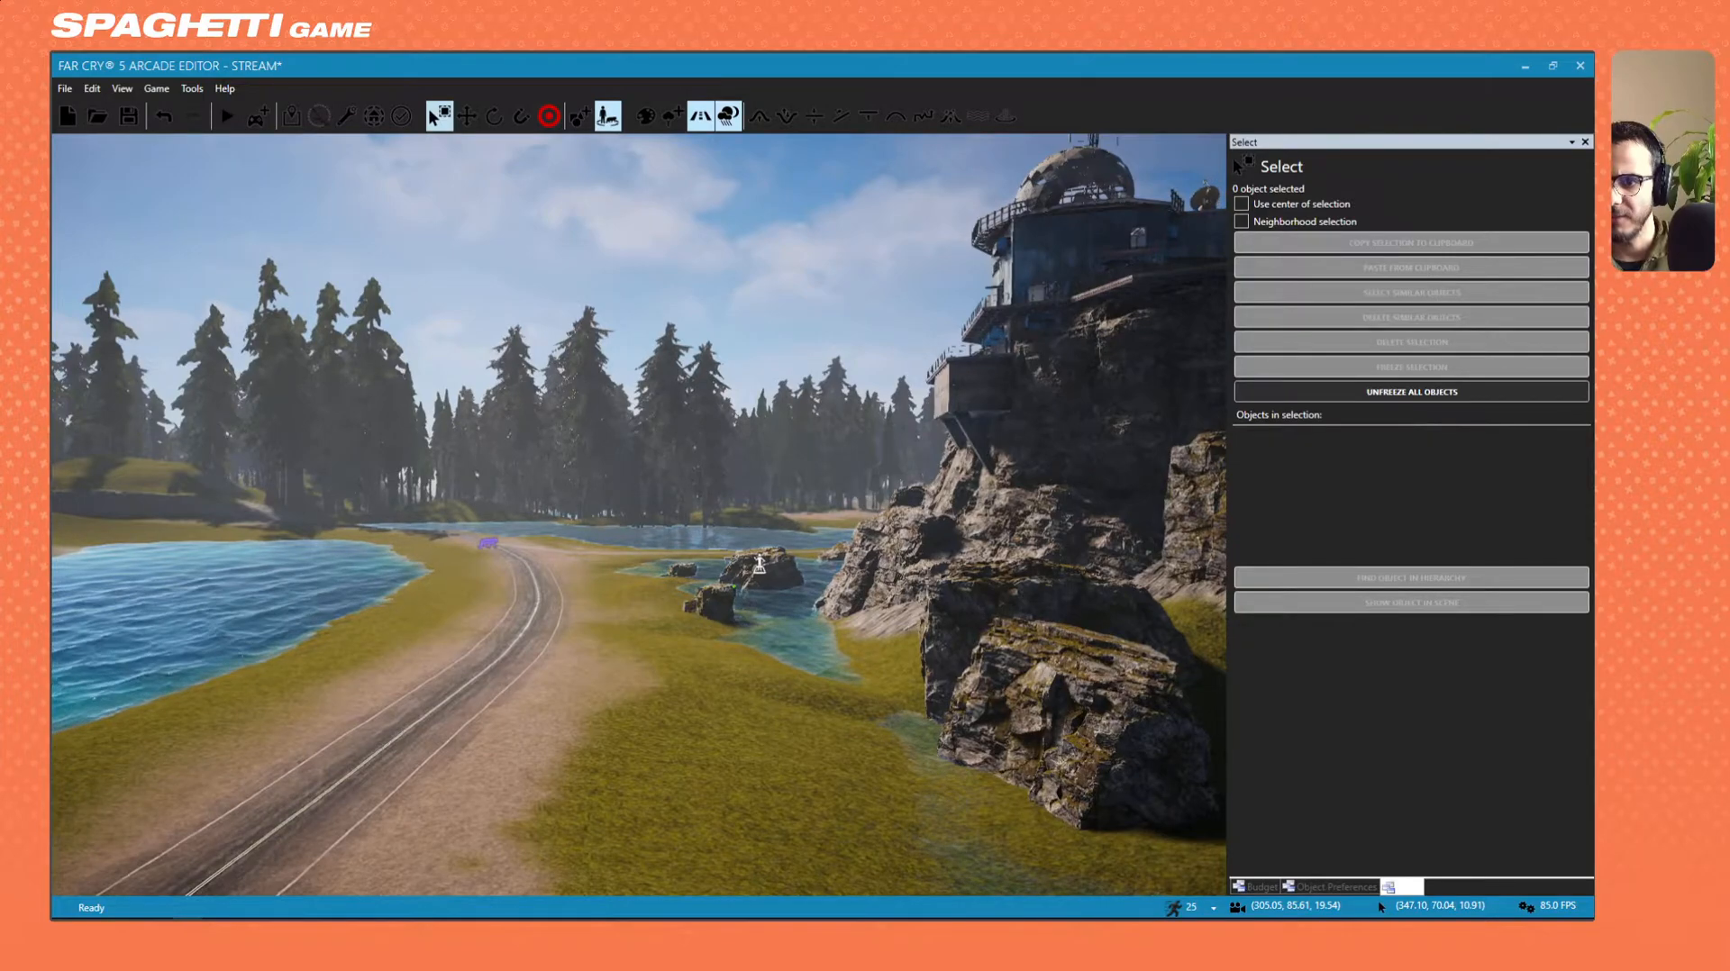
key(w)
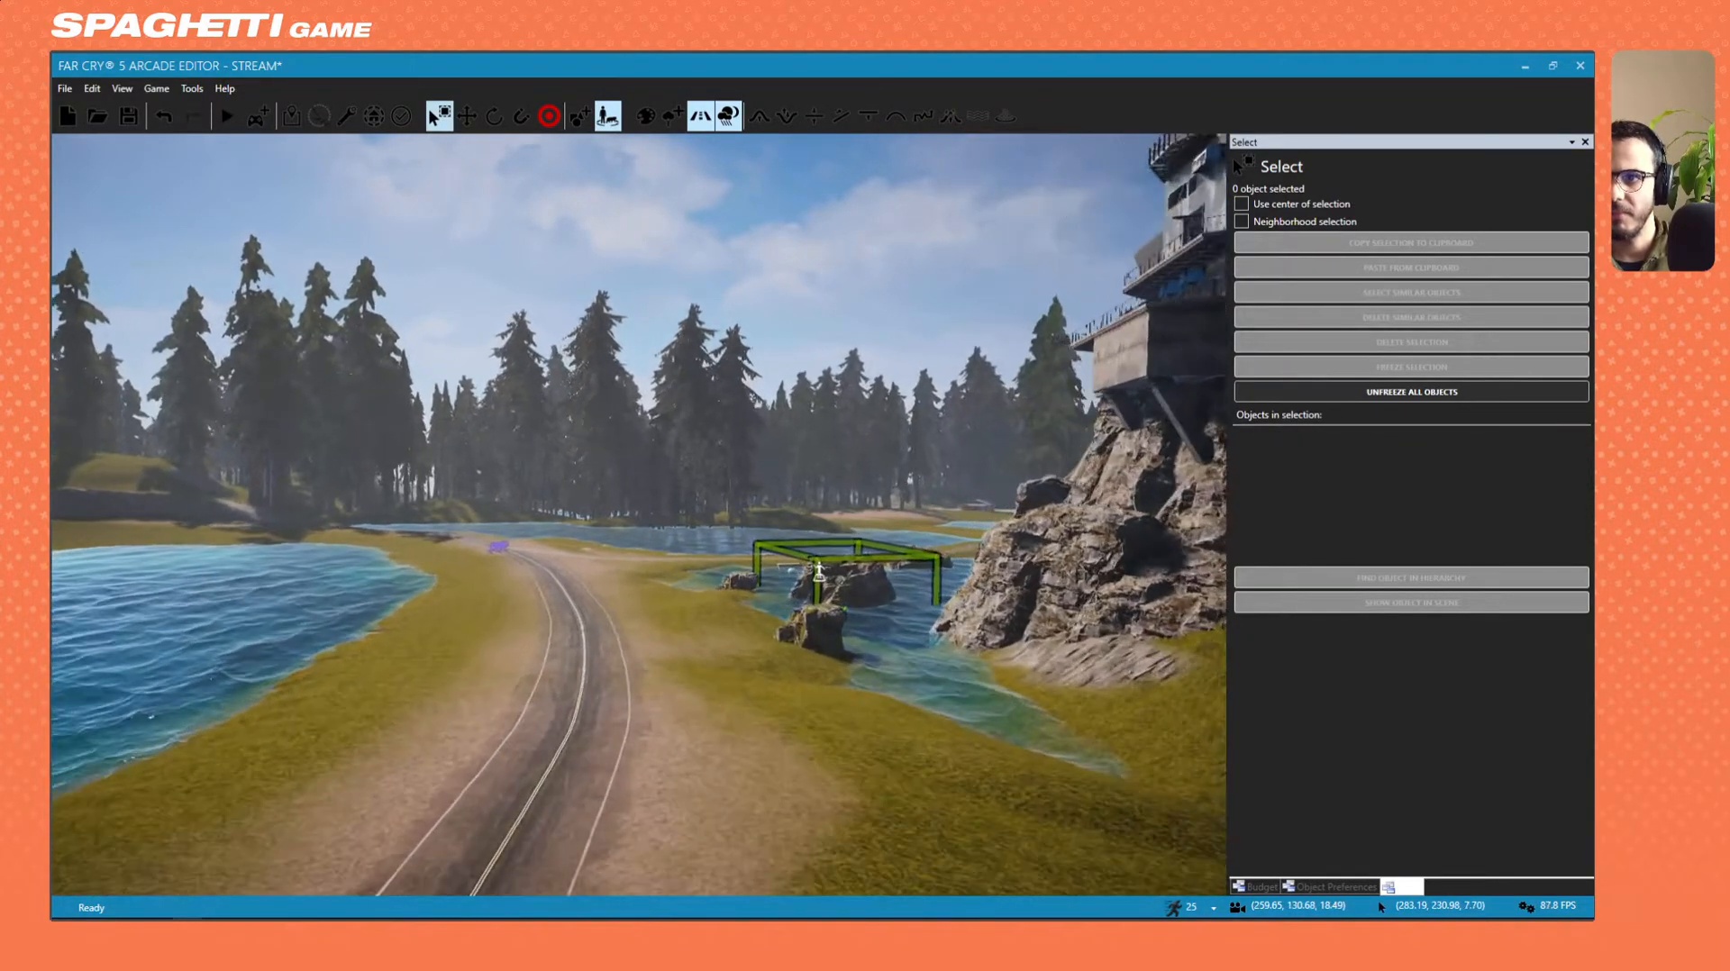
Copy the Cliff Alpine 01 rock below the blue metal buildings onto the slope above the dirt road bend.
key(s)
right_drag(637, 514, 748, 599)
key(d)
key(w)
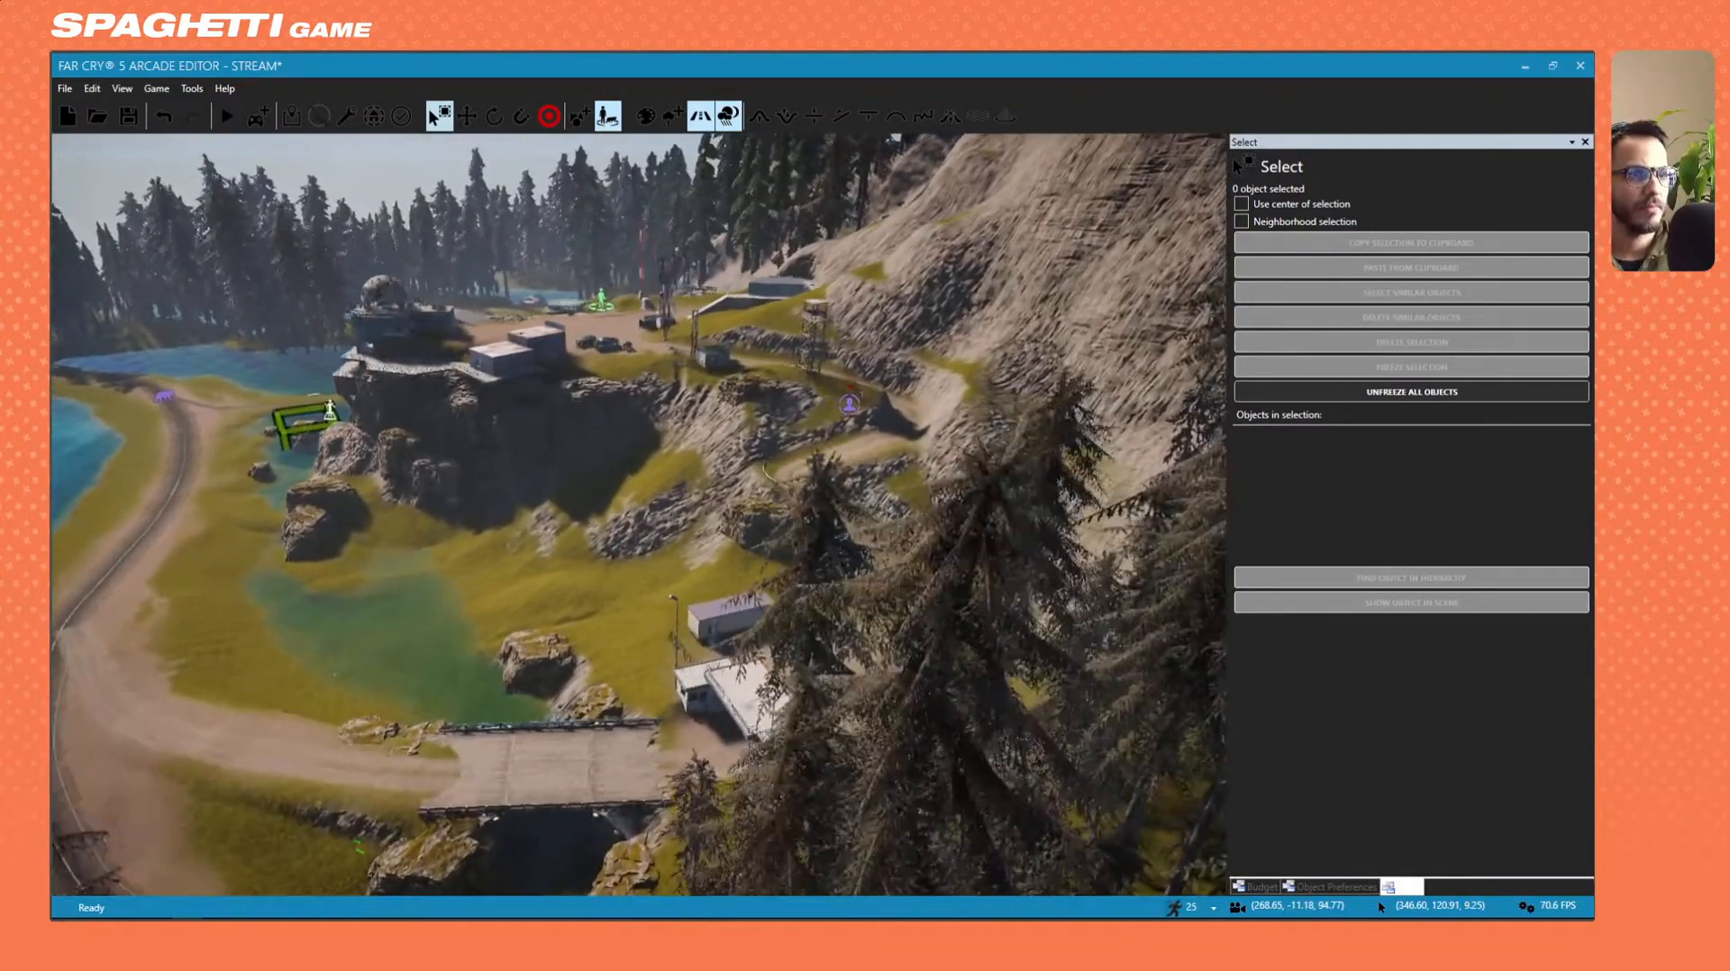
key(w)
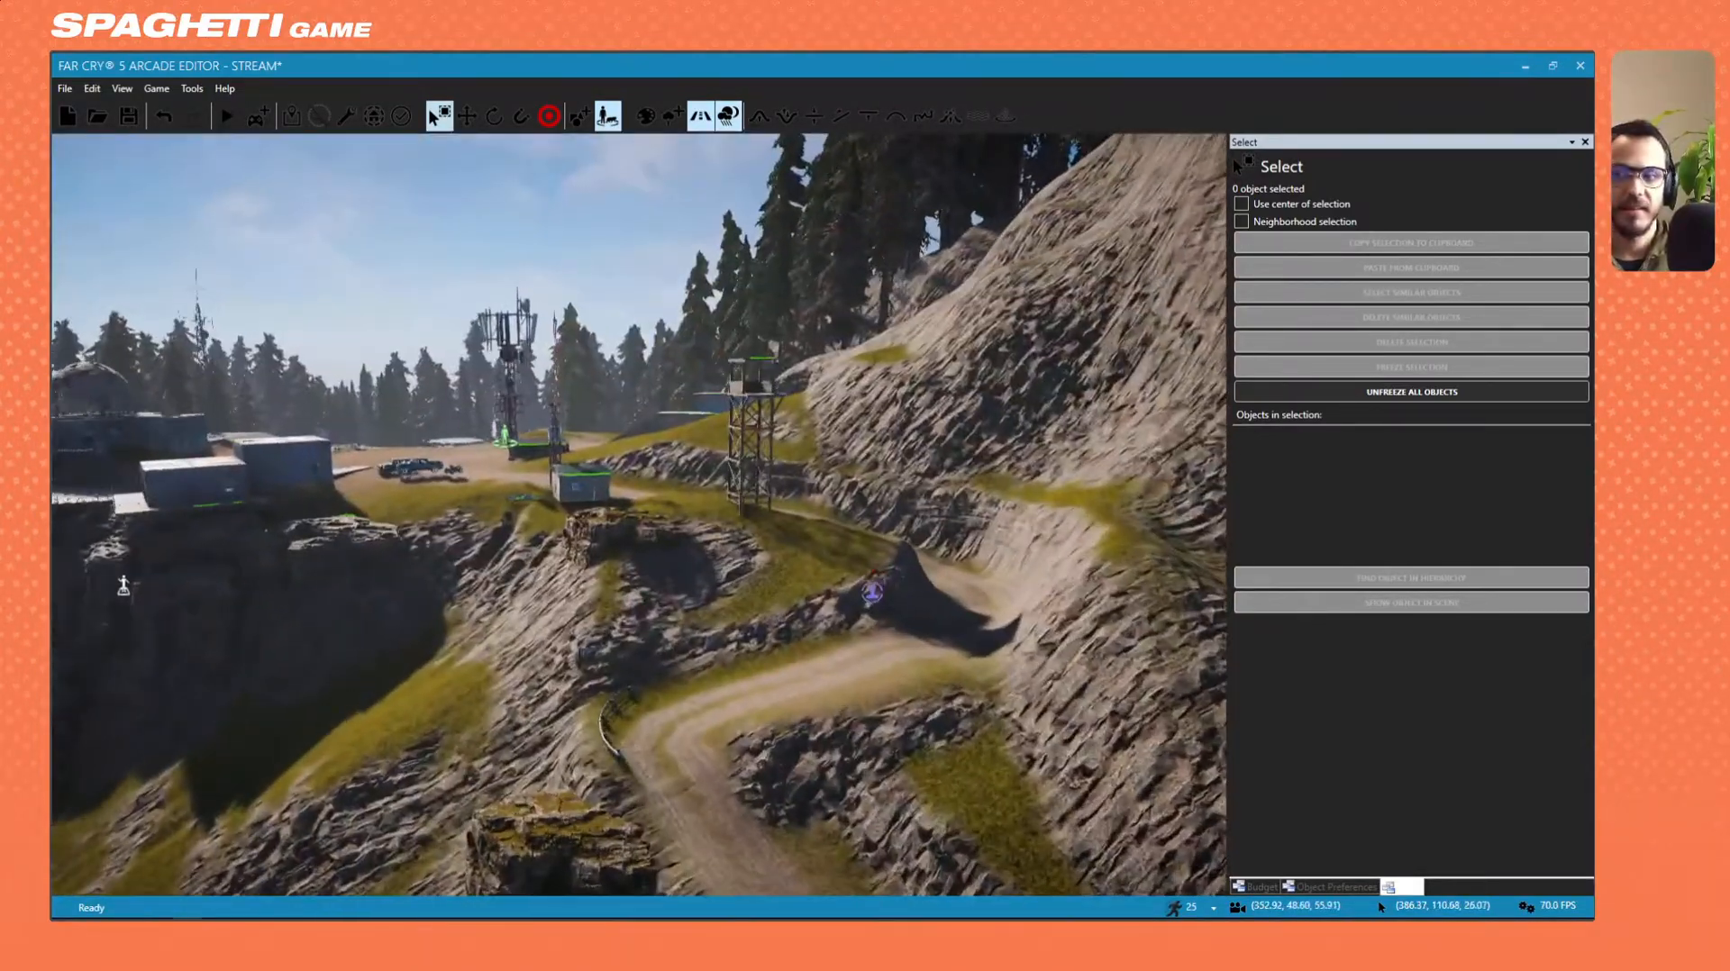
key(w)
right_drag(757, 446, 738, 388)
click(654, 311)
key(w)
key(s)
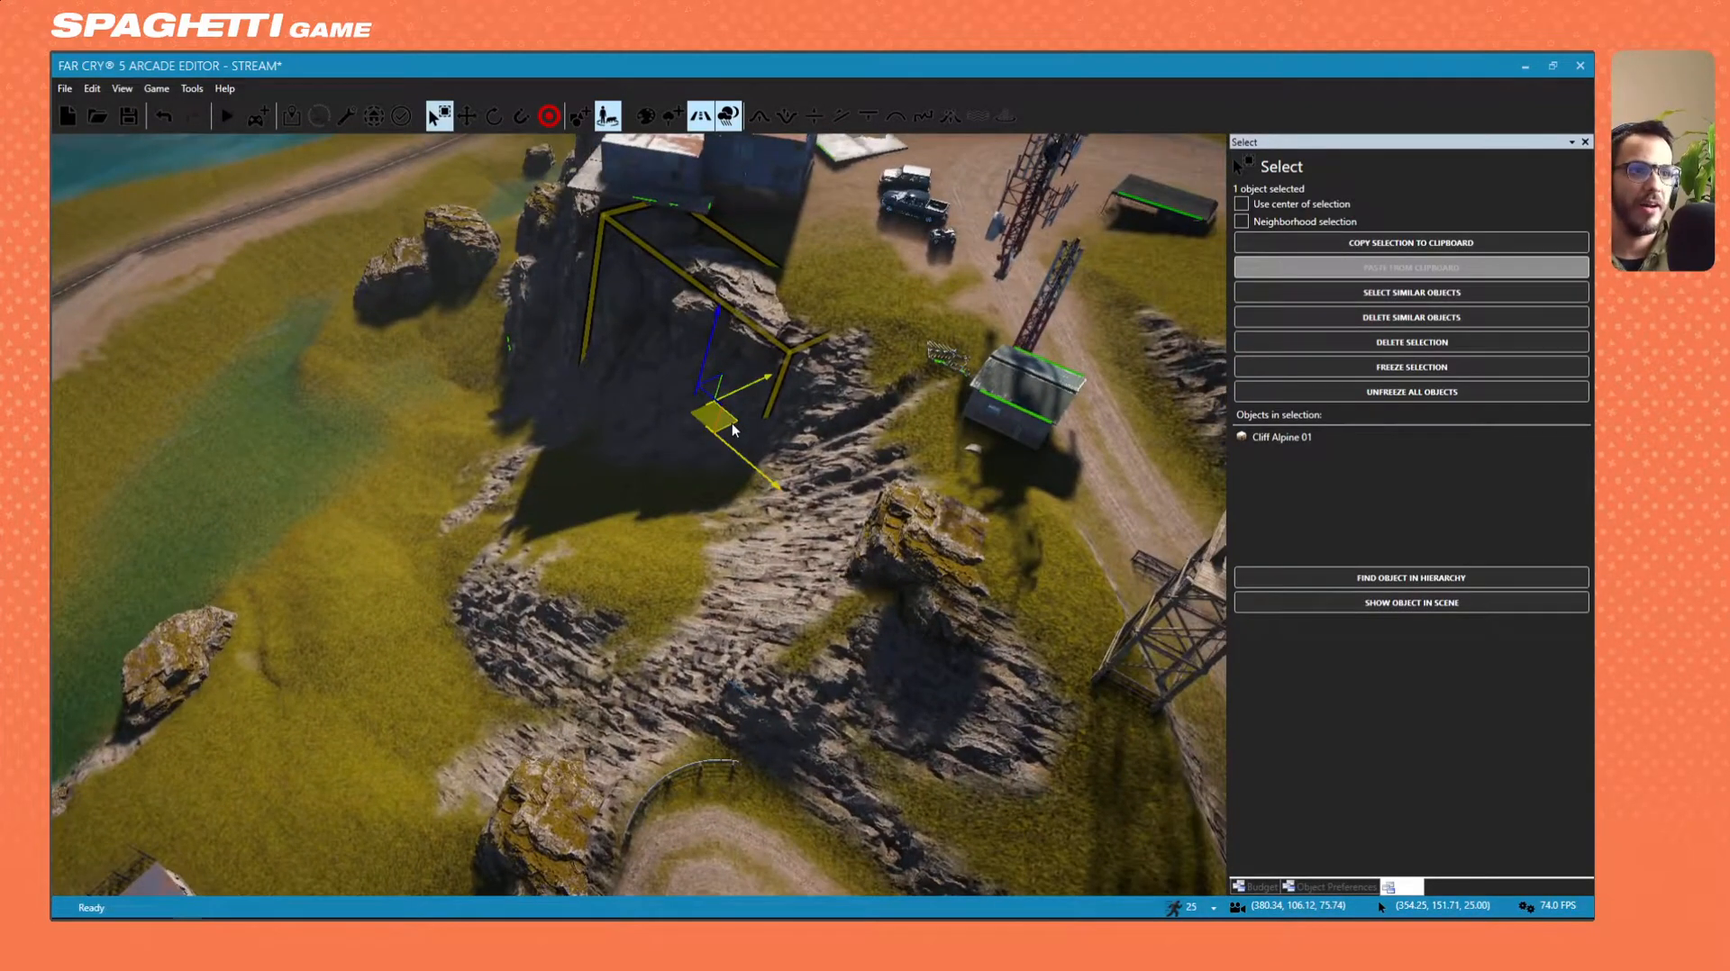
drag(732, 424, 760, 642)
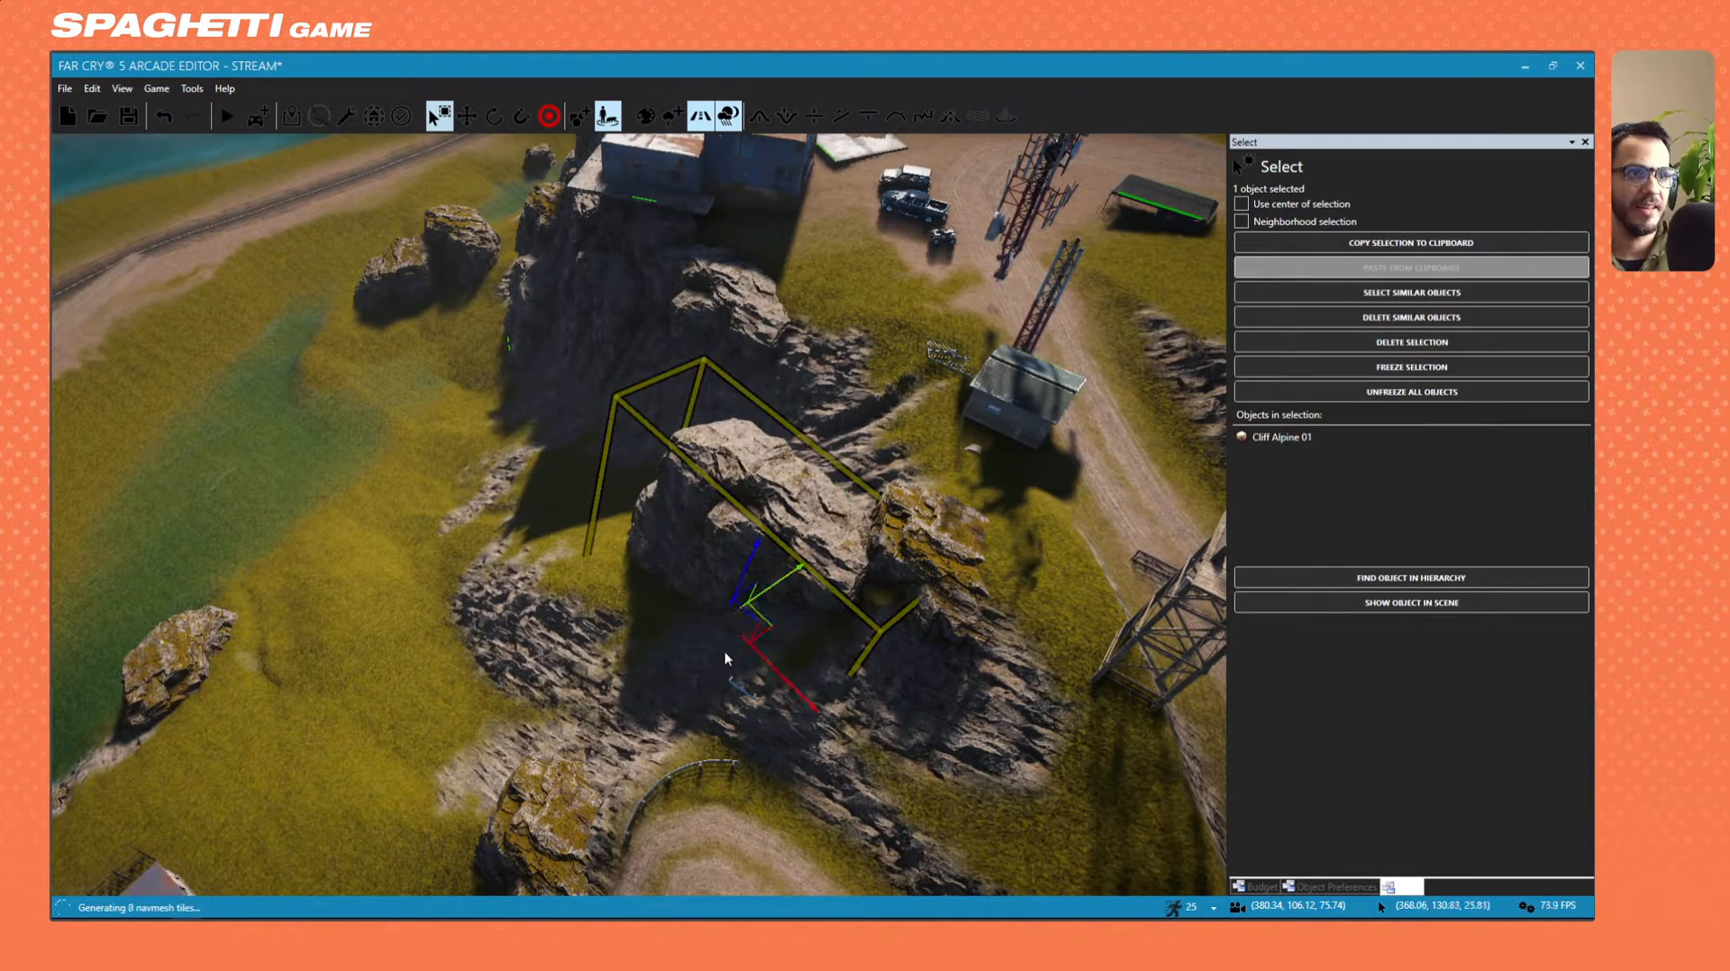
Rotate the copied Cliff Alpine 01 so its rock face follows the steep slope beside the mossy rock.
click(467, 116)
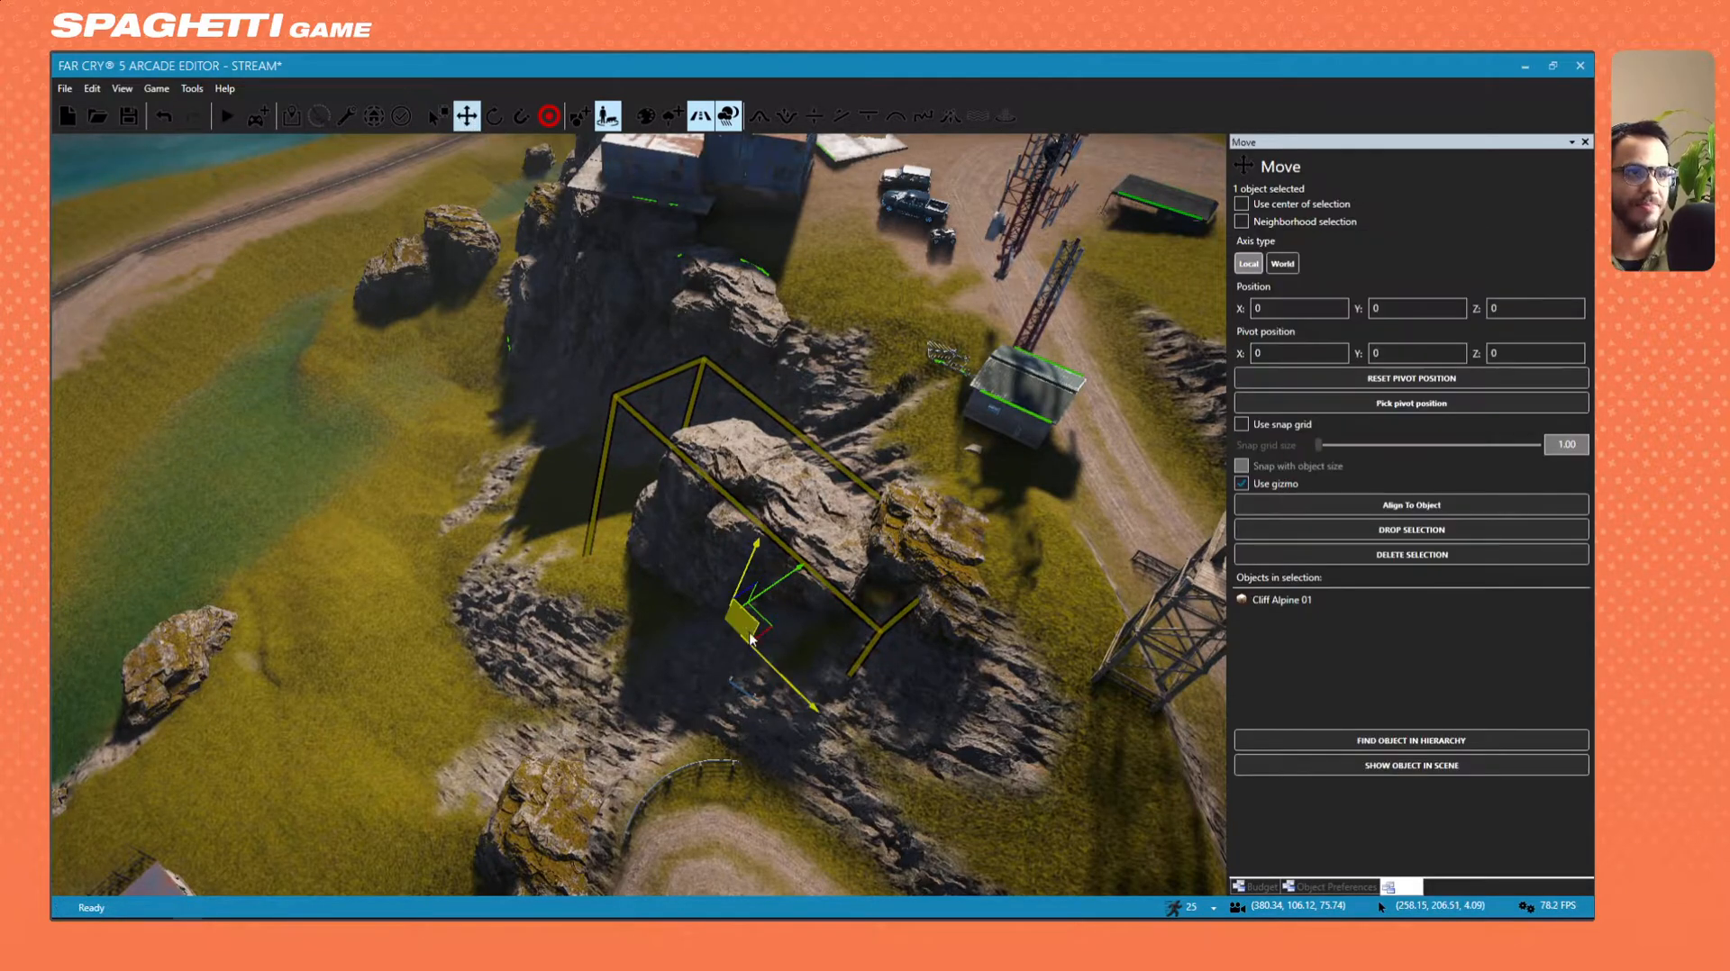
mouse_move(650, 699)
mouse_down()
mouse_move(684, 721)
mouse_move(660, 710)
mouse_up()
drag(613, 622, 624, 636)
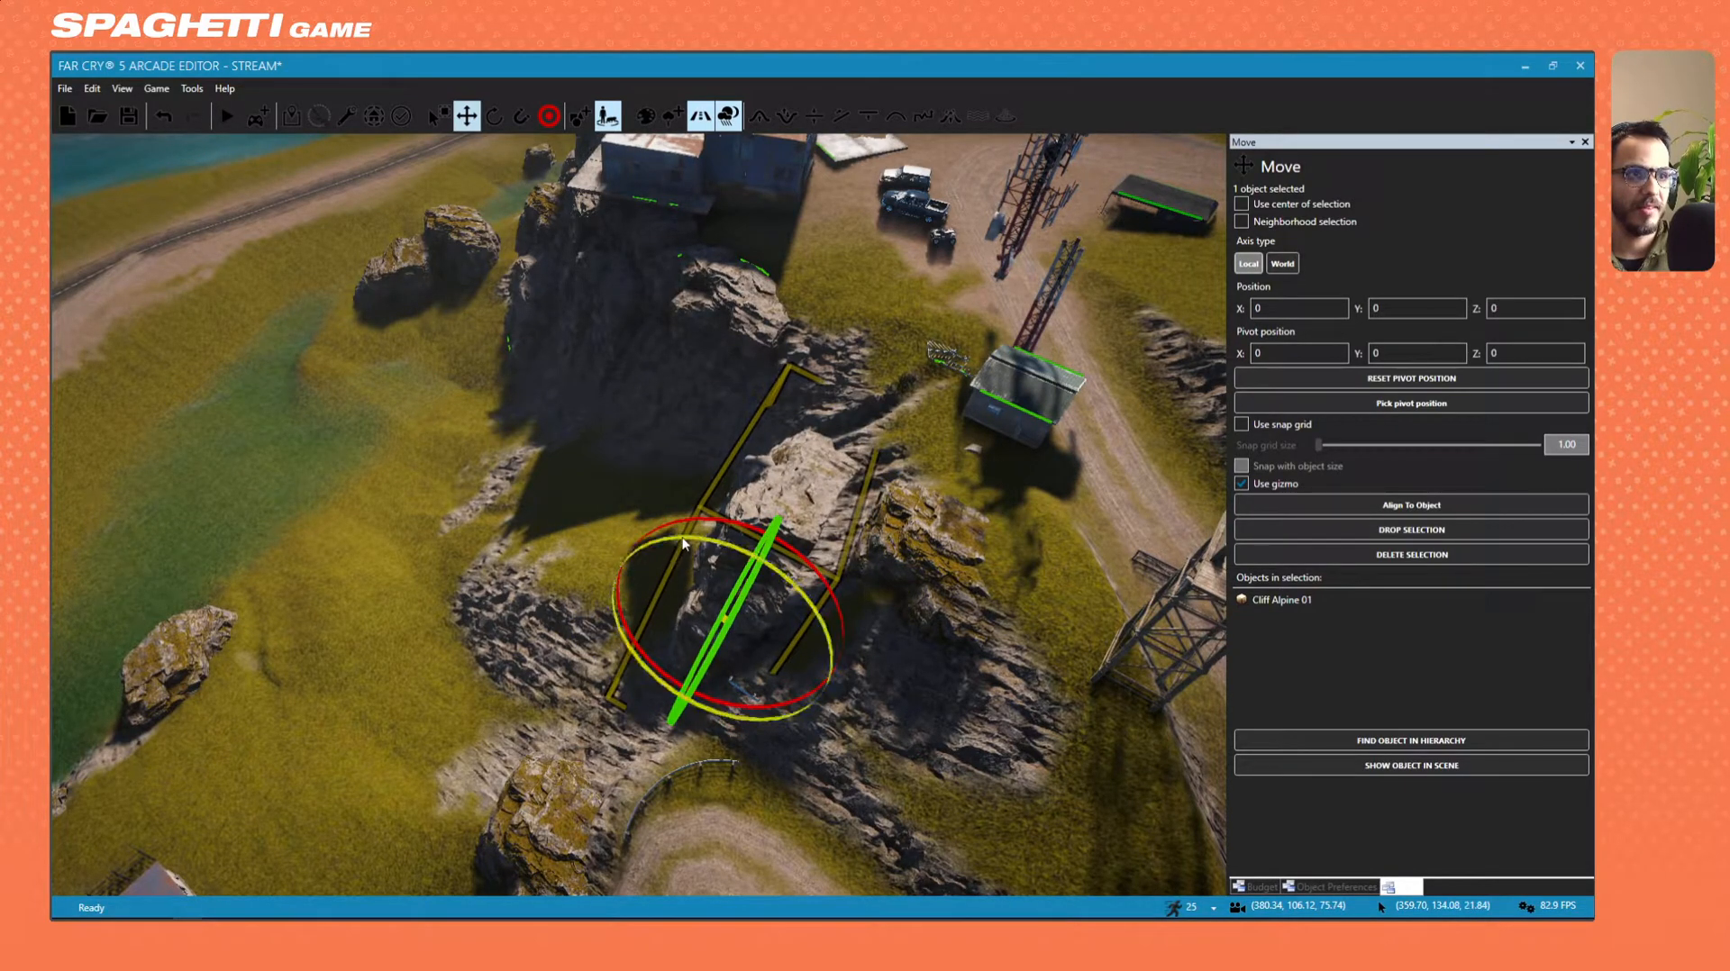
mouse_move(693, 535)
right_down()
mouse_move(711, 598)
mouse_move(668, 622)
mouse_move(674, 549)
right_up()
key(ctrl)
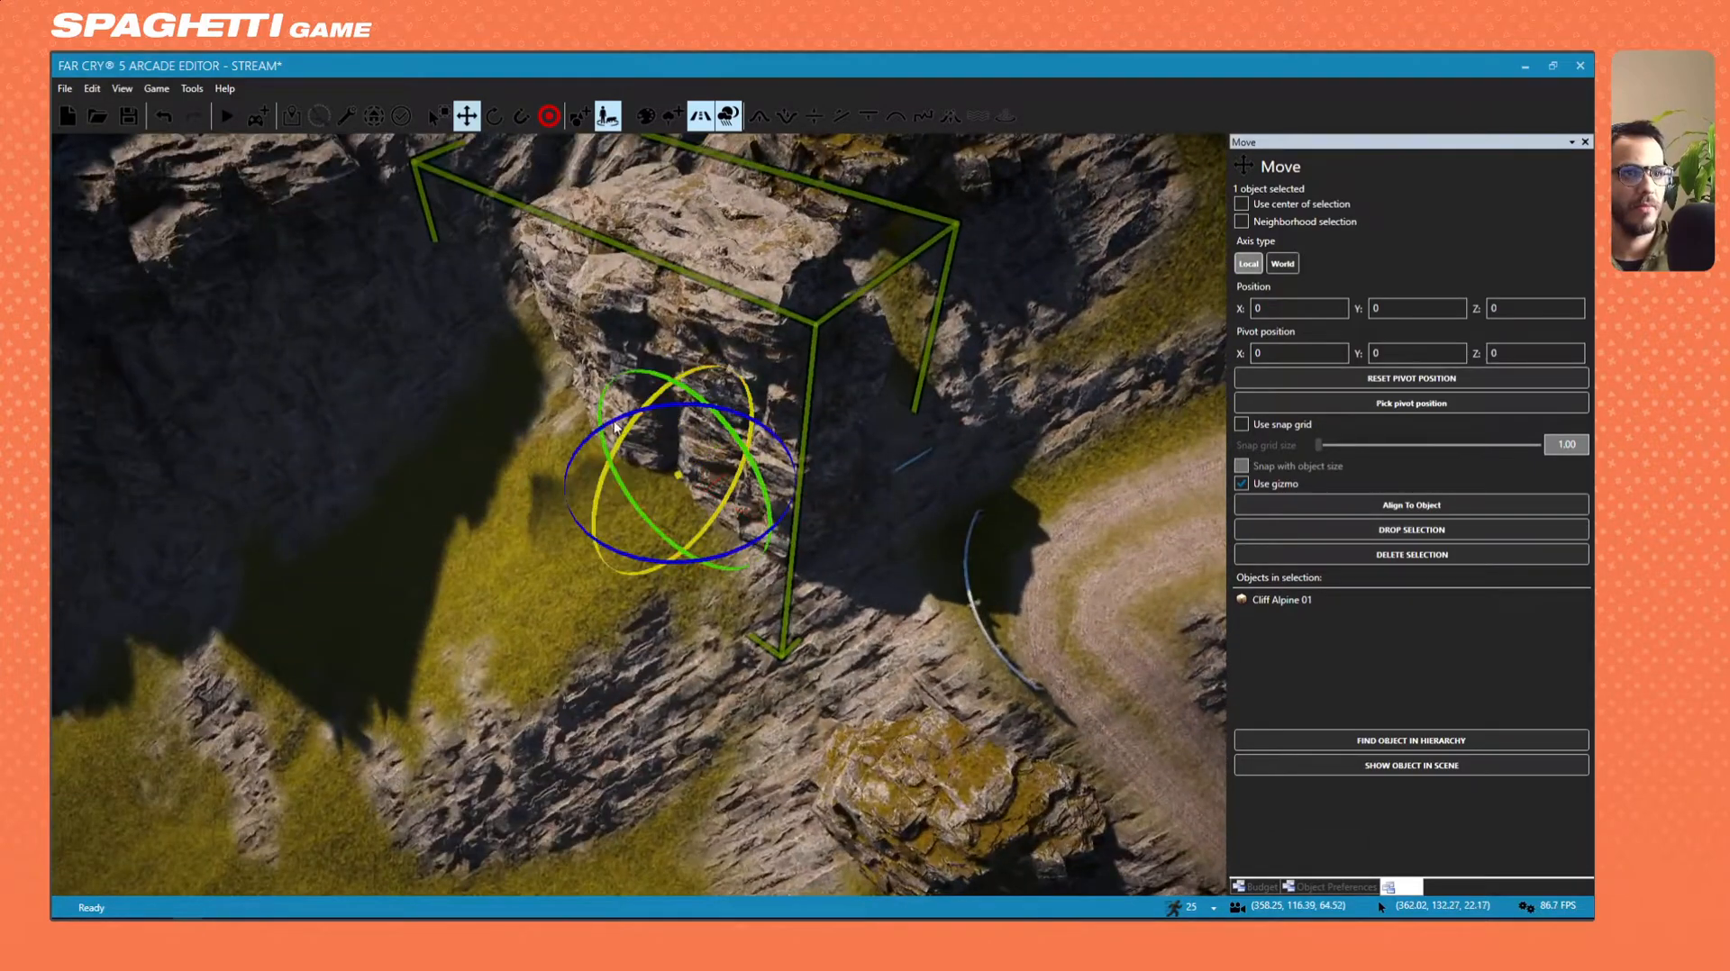
ctrl+drag(674, 549, 713, 523)
Move the copied cliff rock against the hillside beside the mossy rock and adjust its height.
right_drag(621, 449, 708, 684)
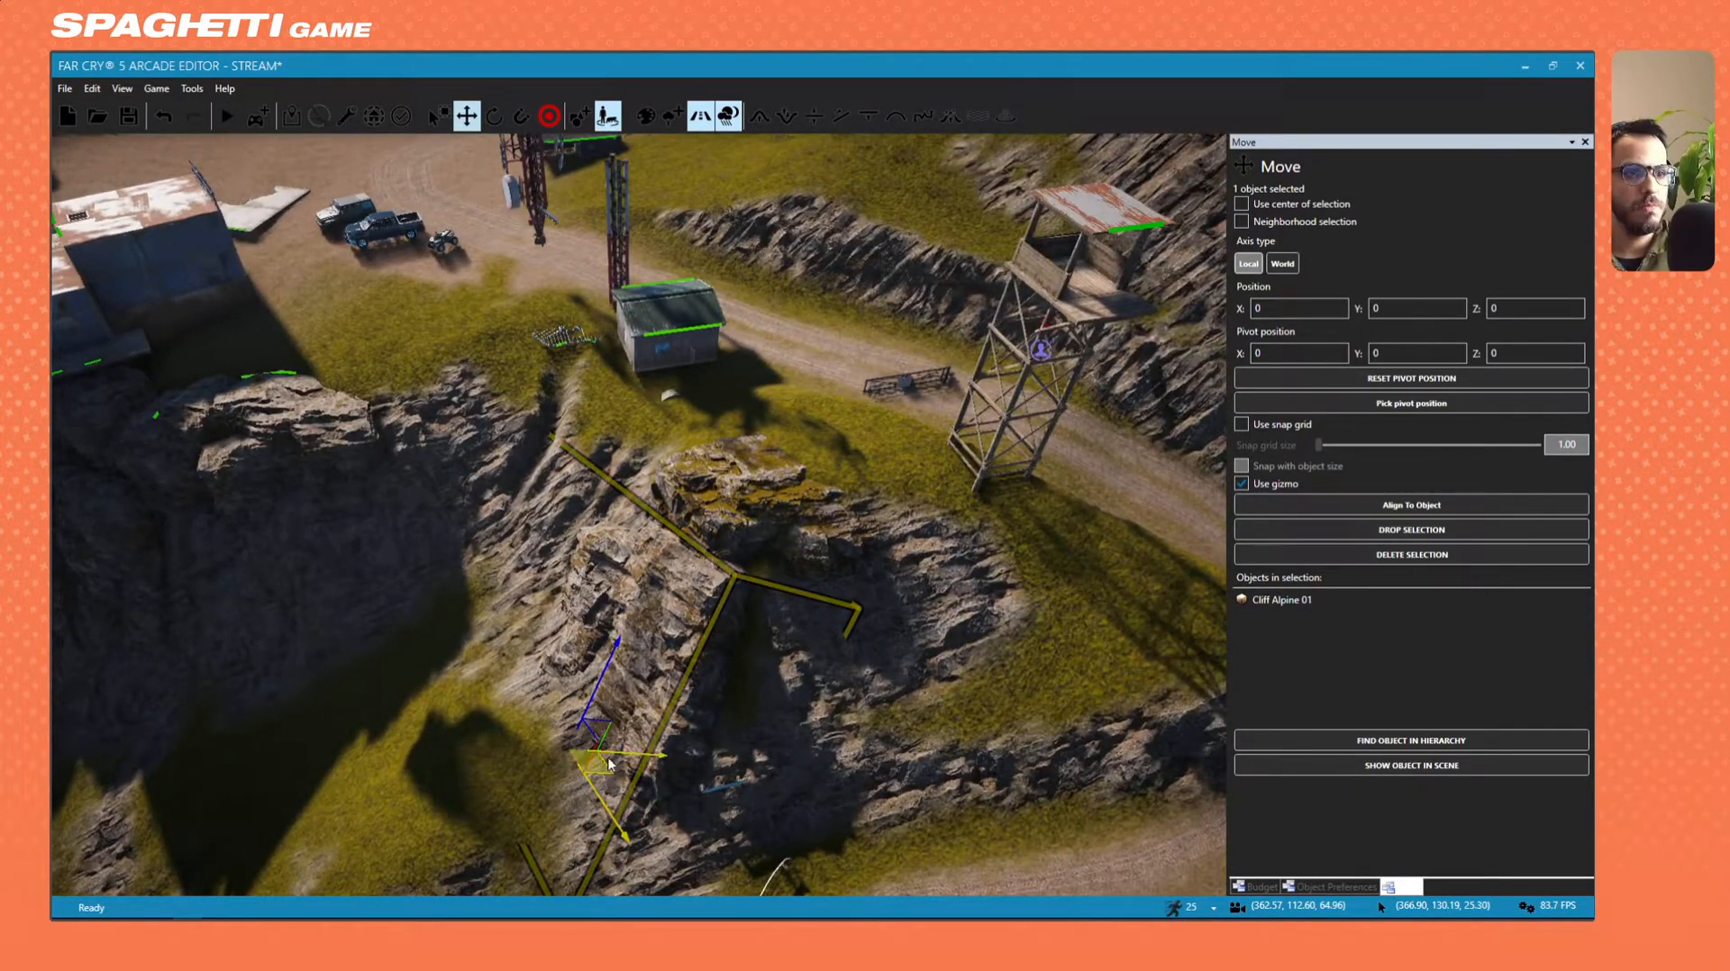
drag(608, 776, 537, 711)
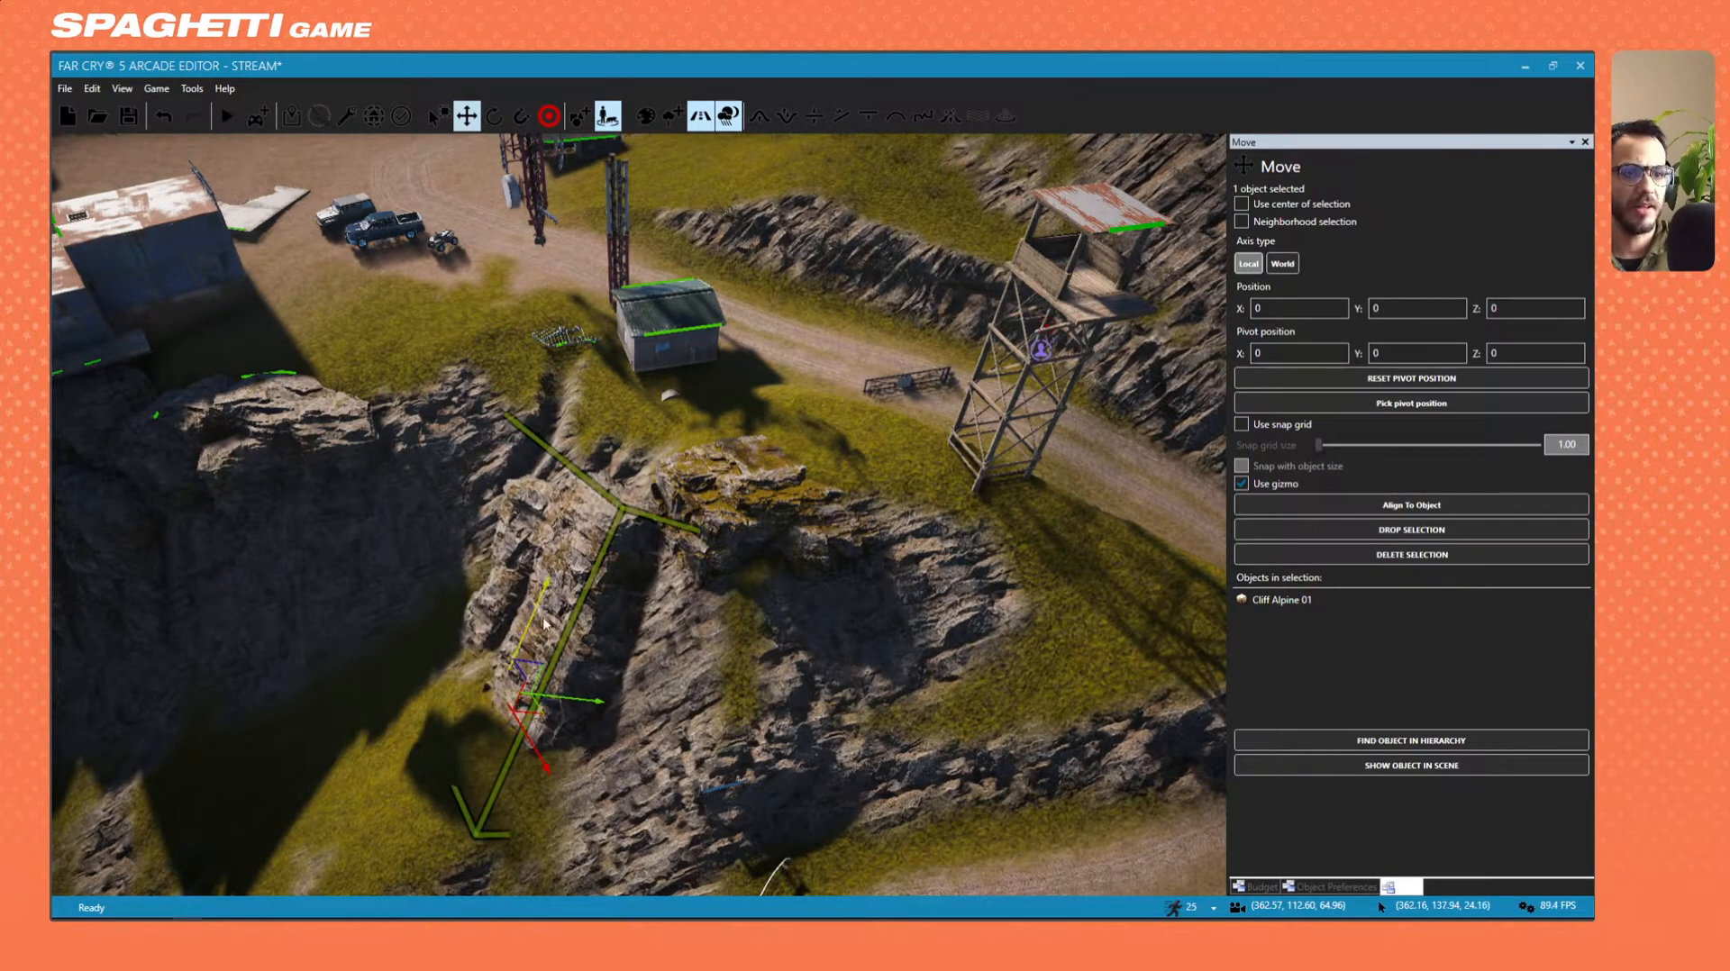
drag(534, 612, 545, 571)
key(a)
right_drag(546, 577, 433, 635)
key(d)
key(w)
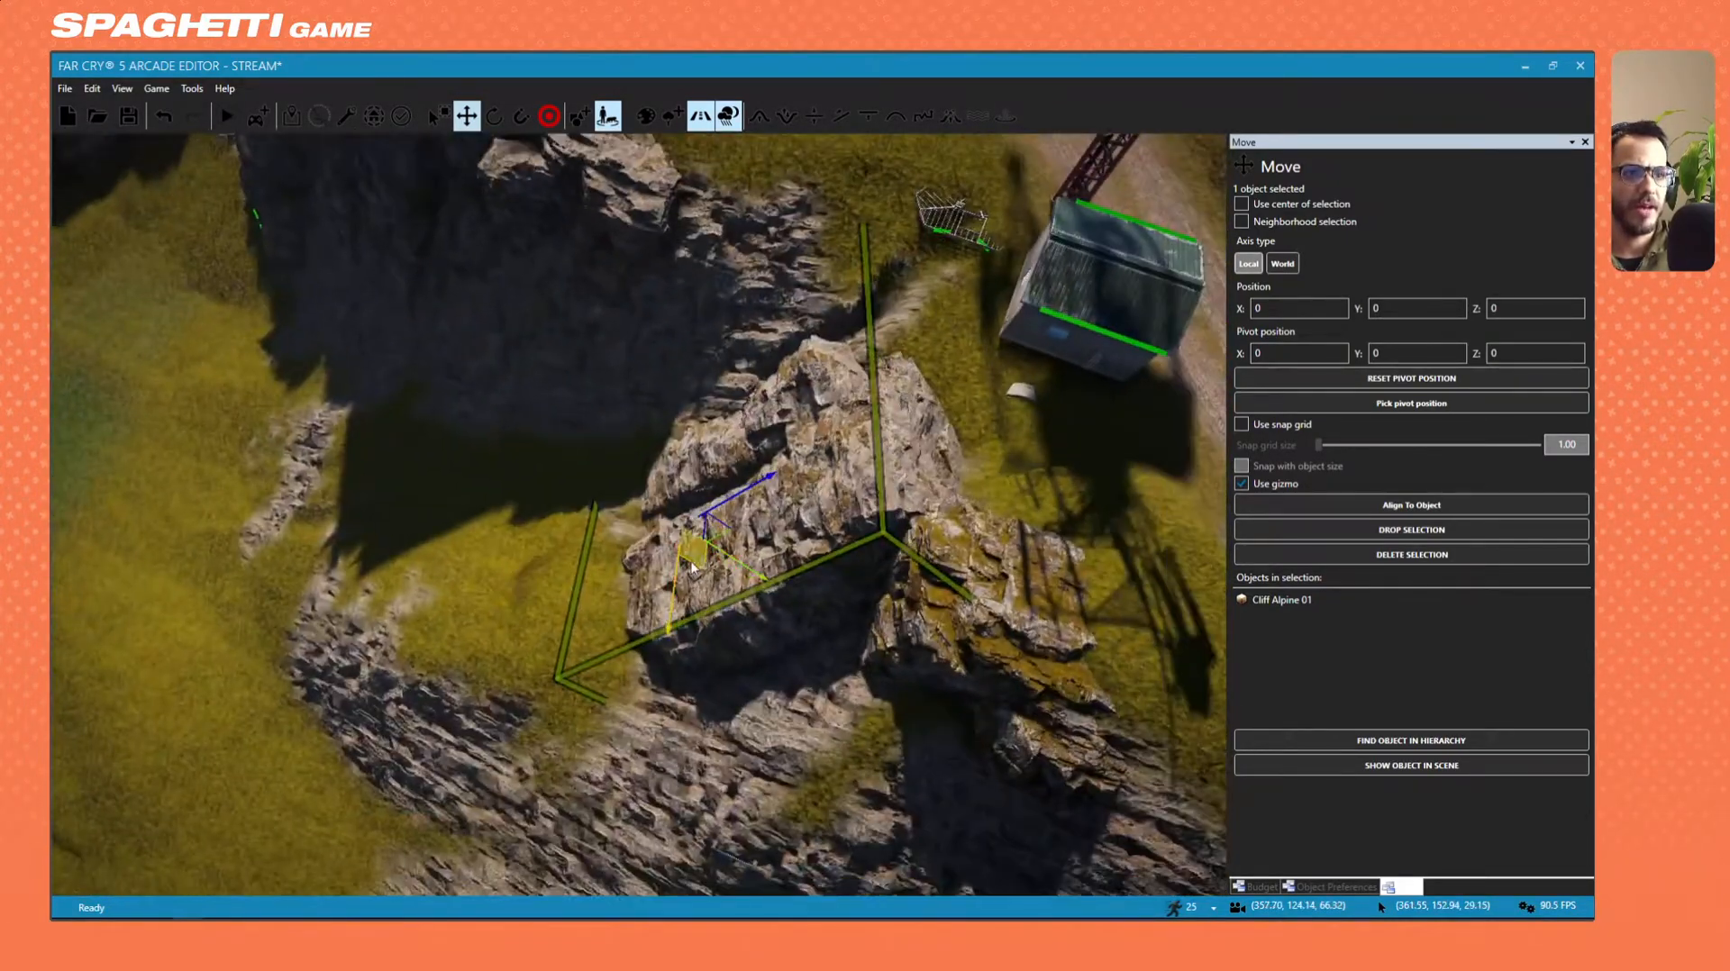
Place another copy of Cliff Alpine 01 toward the buildings' cliff face and rotate it to match.
key(ctrl)
key(ctrl)
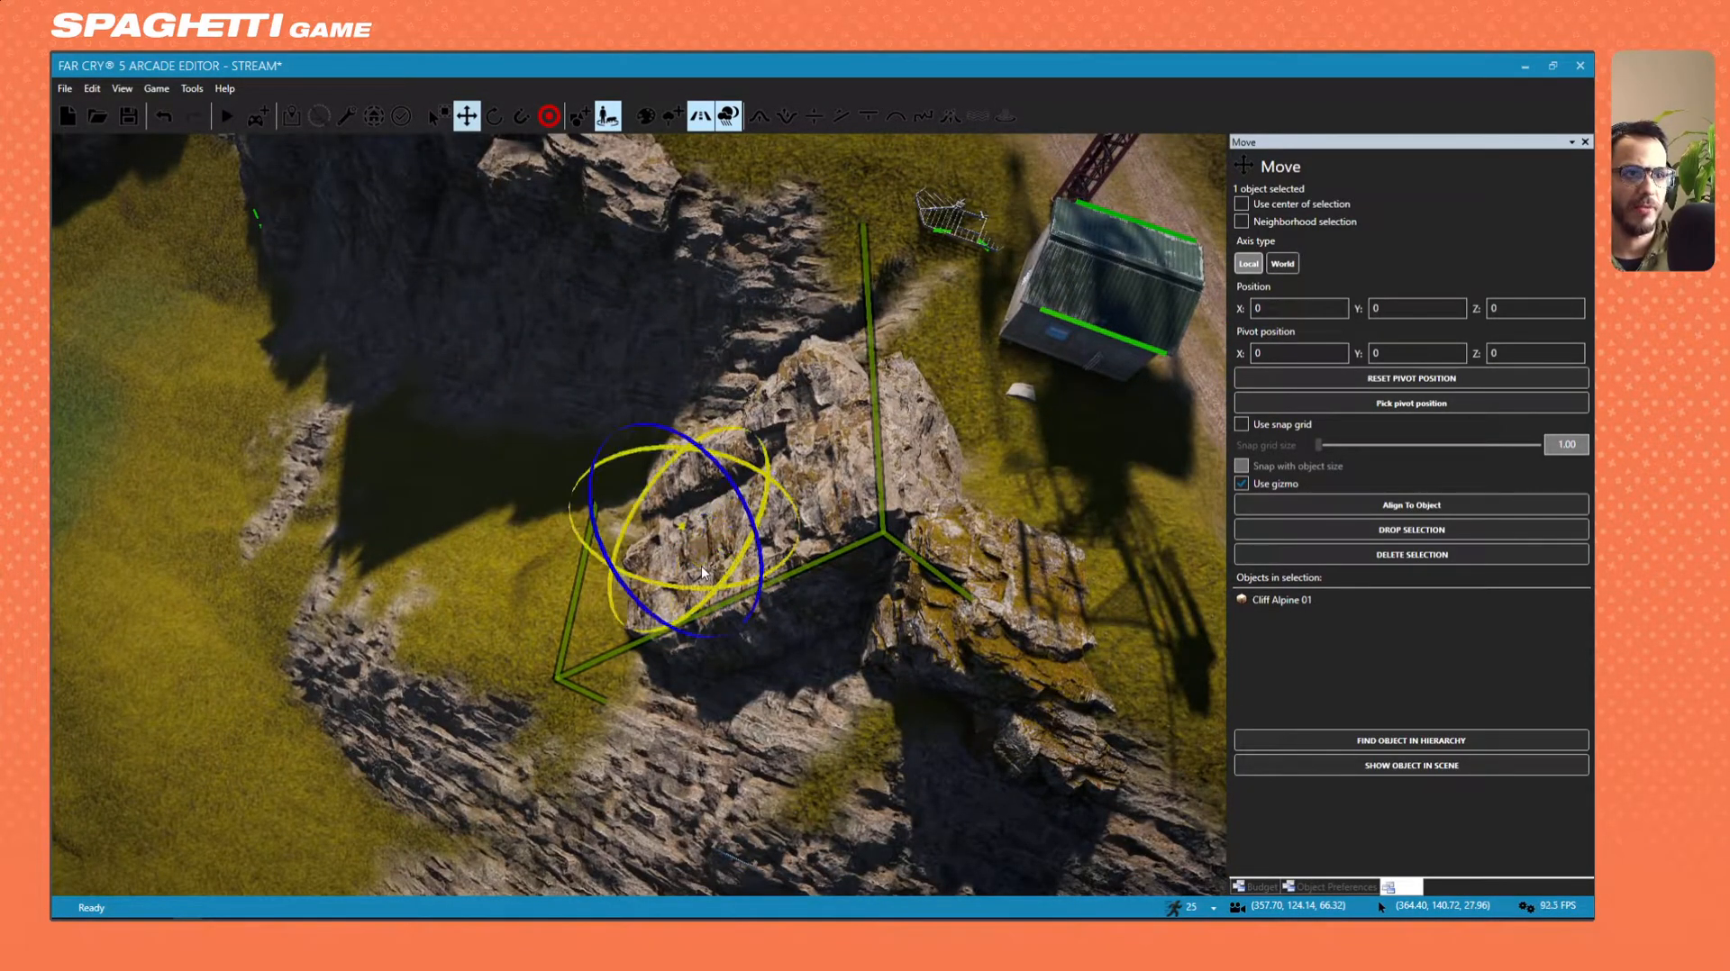
drag(701, 566, 536, 297)
ctrl+drag(711, 304, 684, 283)
mouse_move(667, 346)
ctrl+mouse_down()
mouse_move(687, 365)
mouse_move(665, 348)
ctrl+mouse_up()
Shift the second cliff copy into the gap between the existing cliff and the first copy, and lower it.
key(w)
right_drag(665, 348, 665, 261)
key(s)
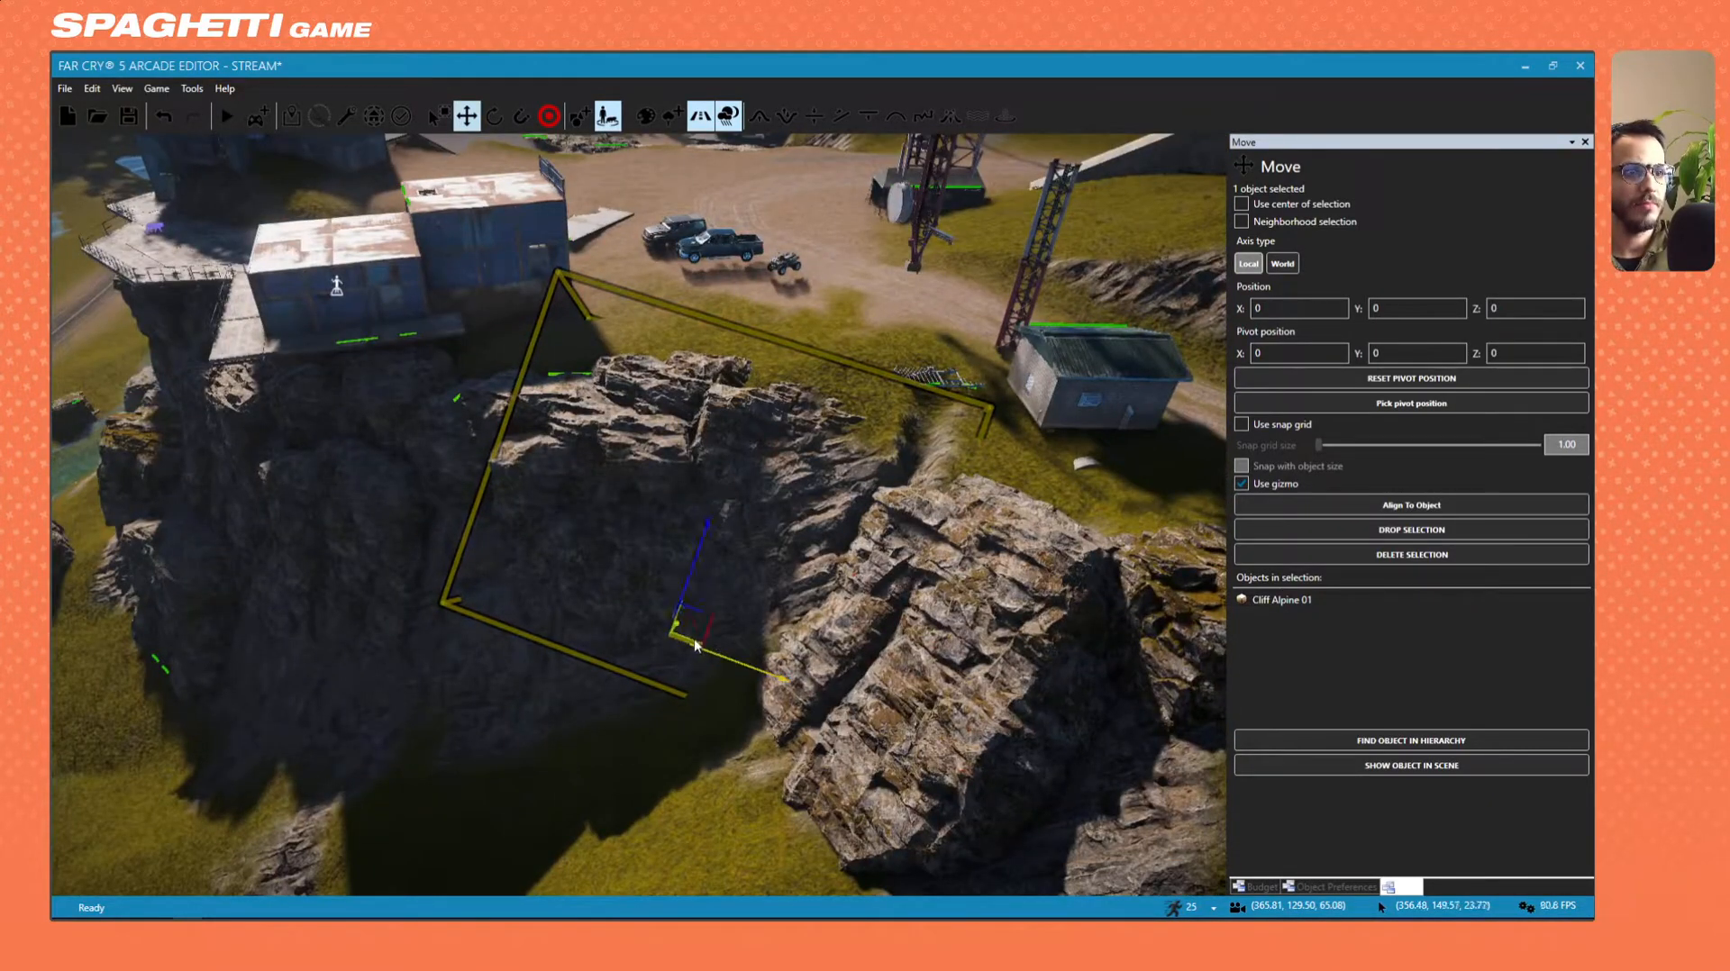
drag(695, 645, 726, 662)
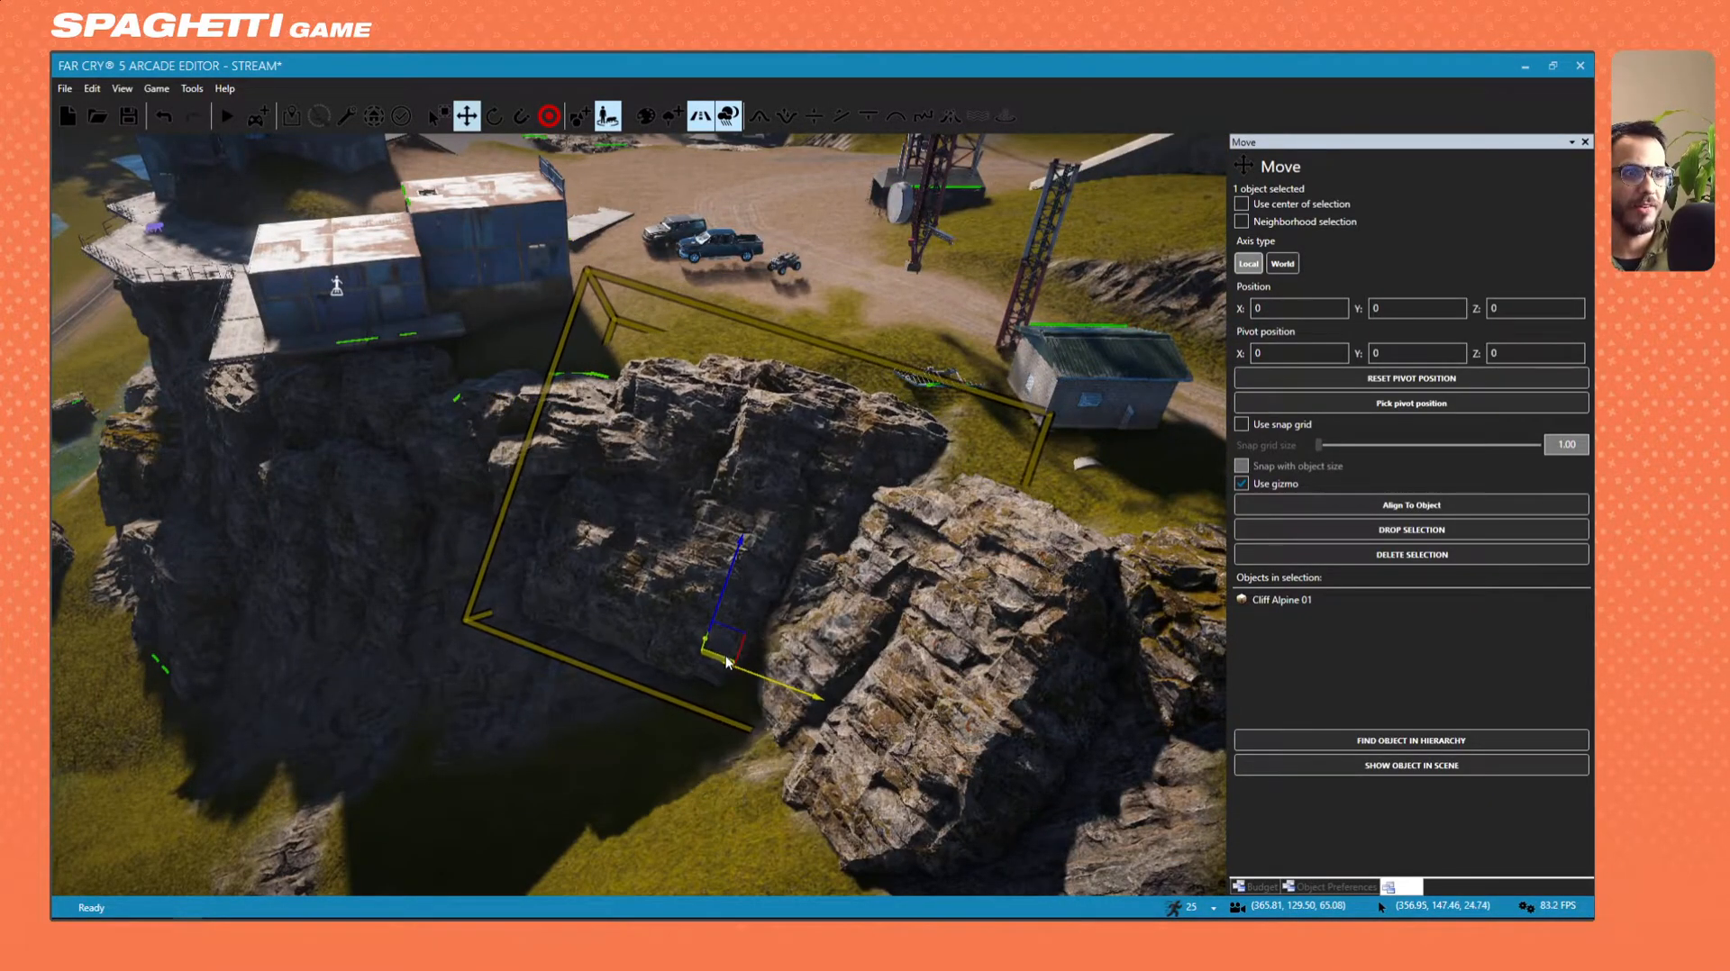
drag(718, 603, 712, 699)
right_drag(712, 699, 731, 662)
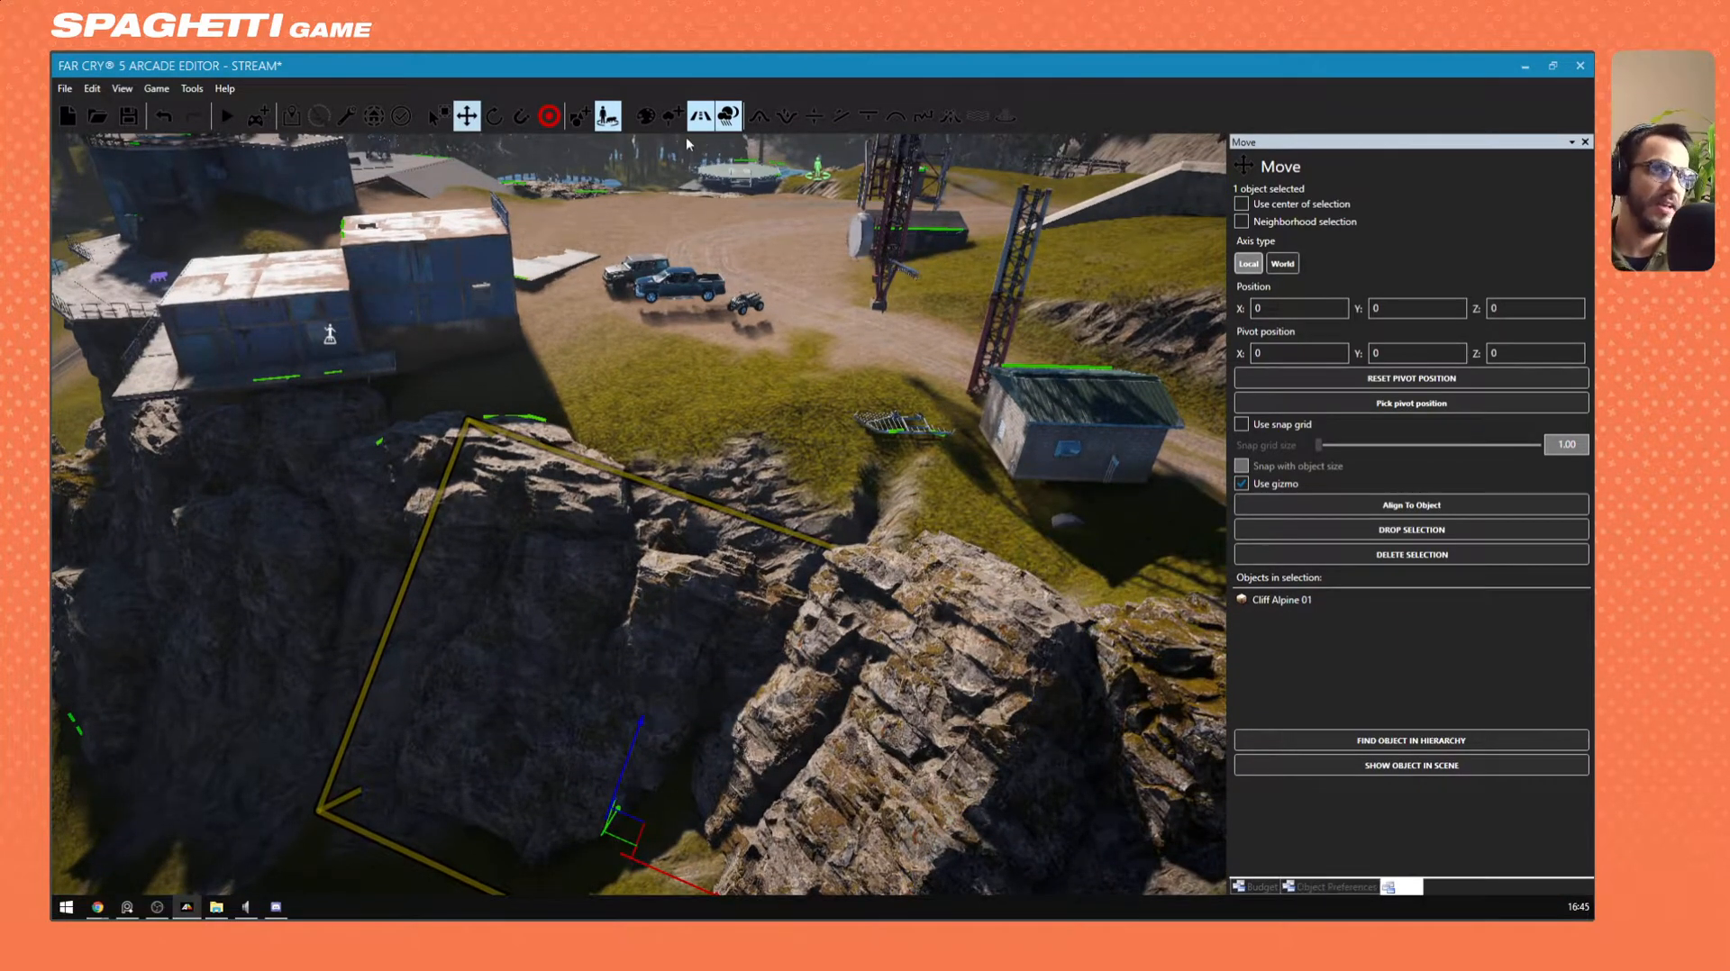
Browse the object library's Far Cry 5: Hours of Darkness agricultural storage and supplies objects and the other top-level categories.
click(581, 116)
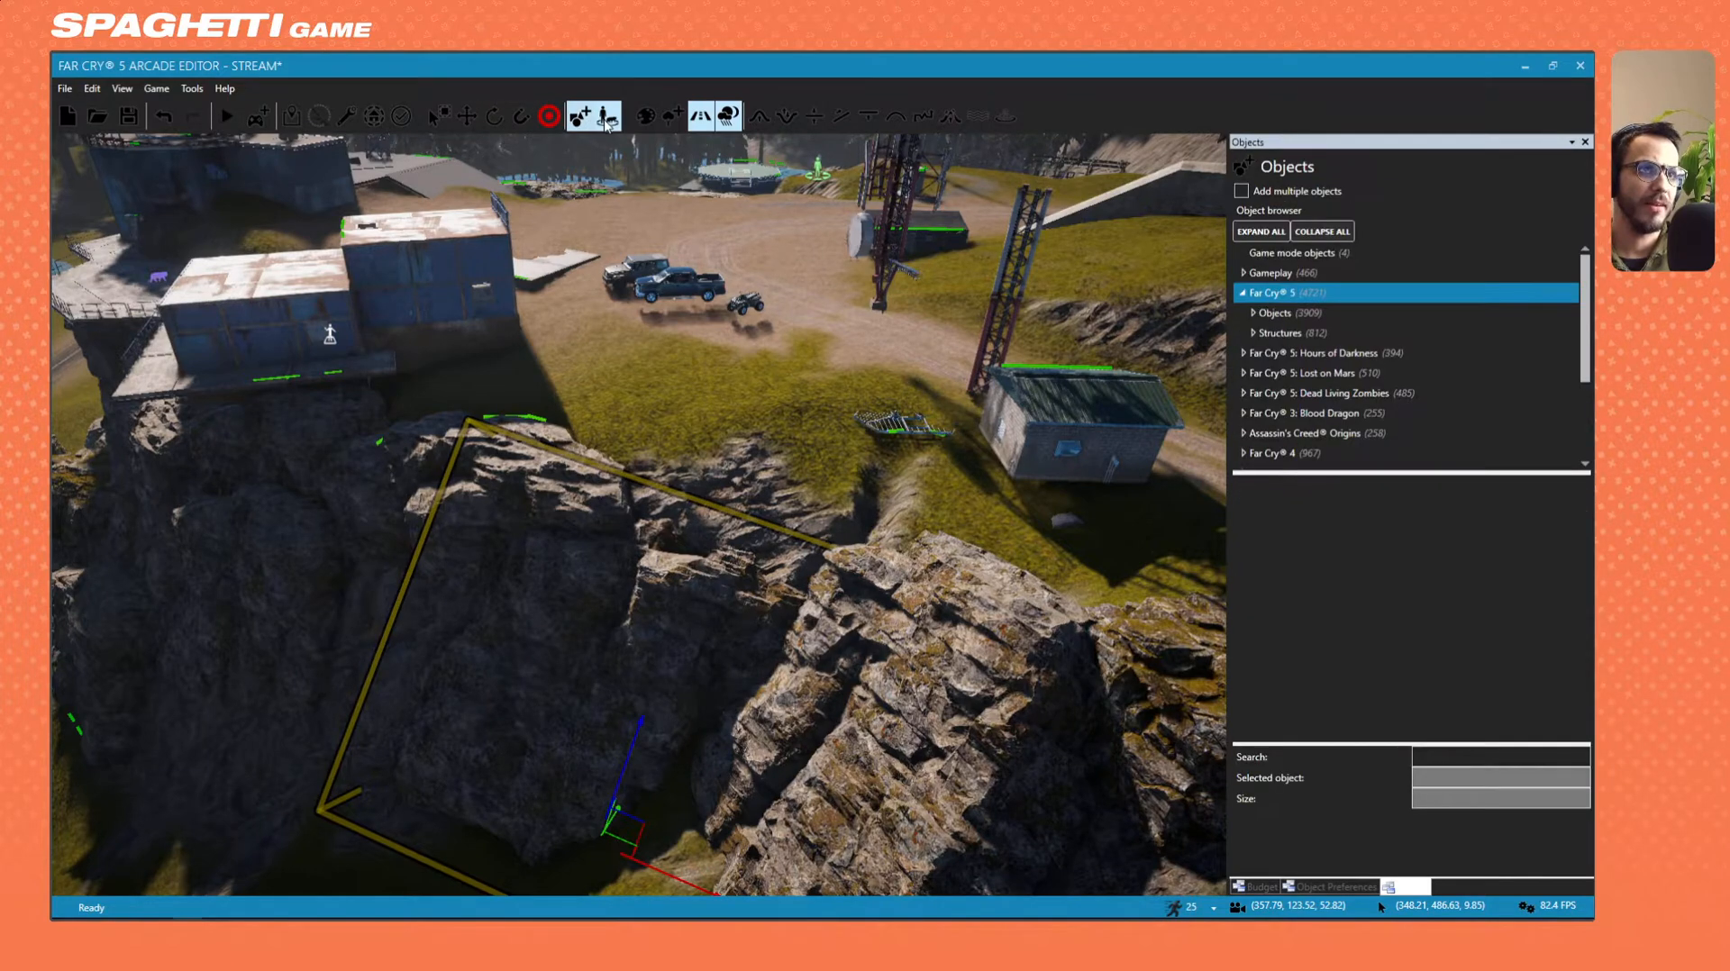
click(1243, 353)
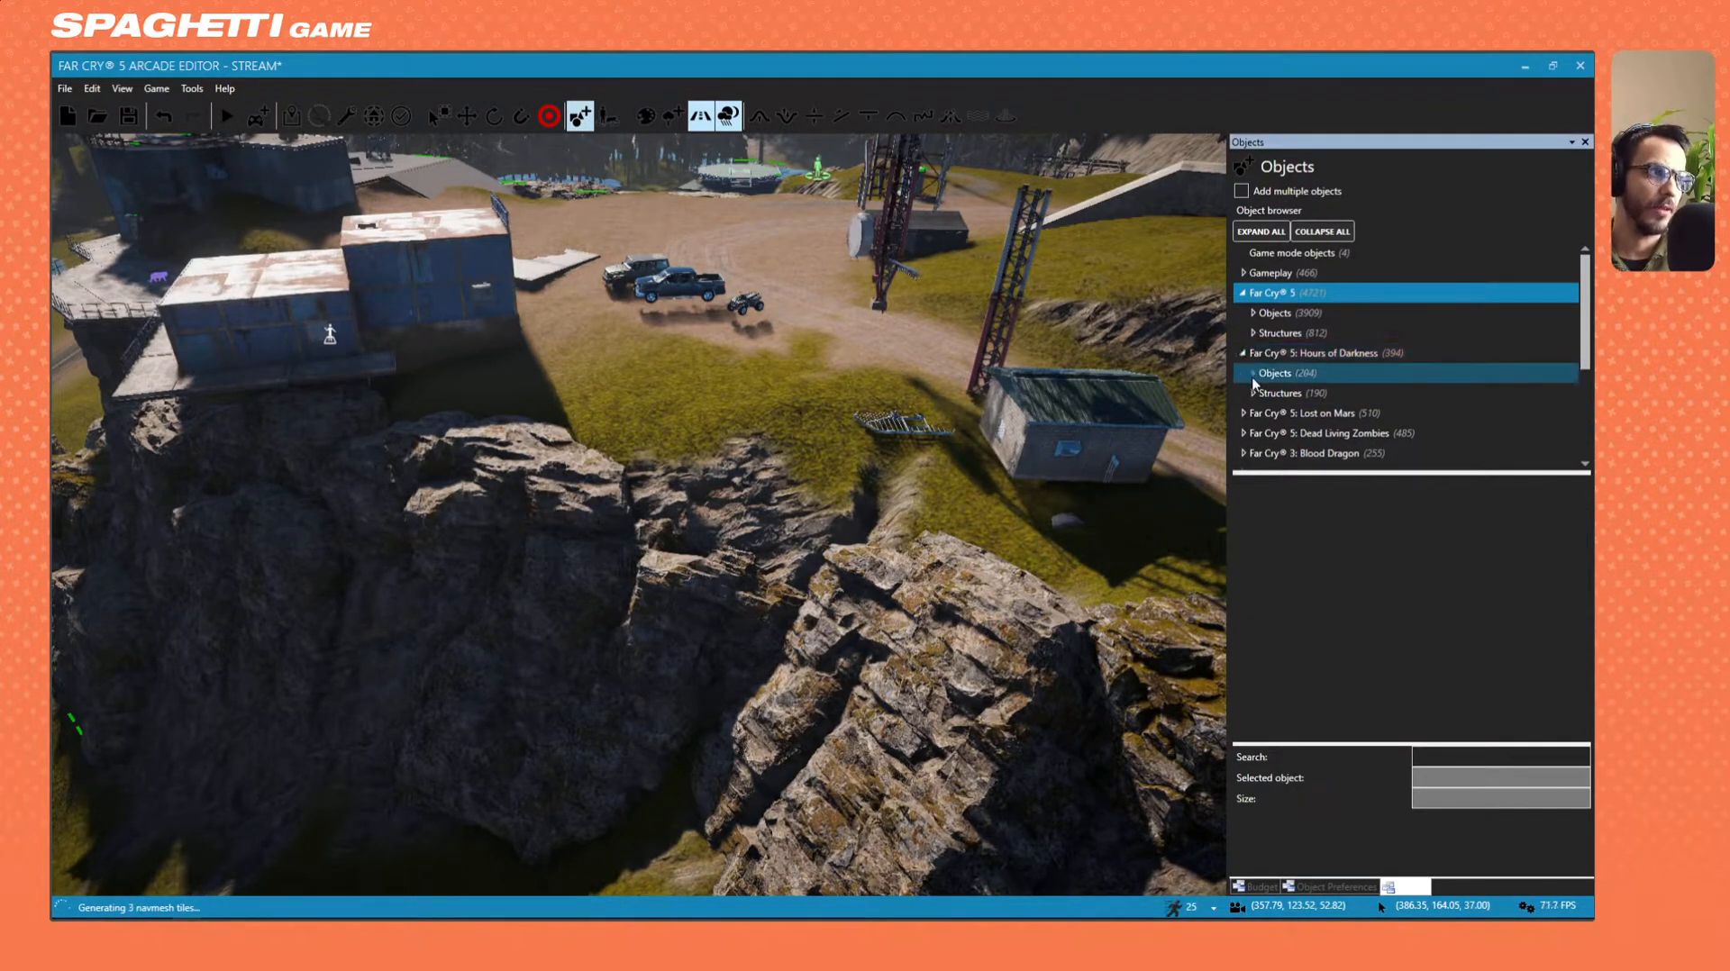
click(1252, 373)
click(1262, 393)
click(1293, 414)
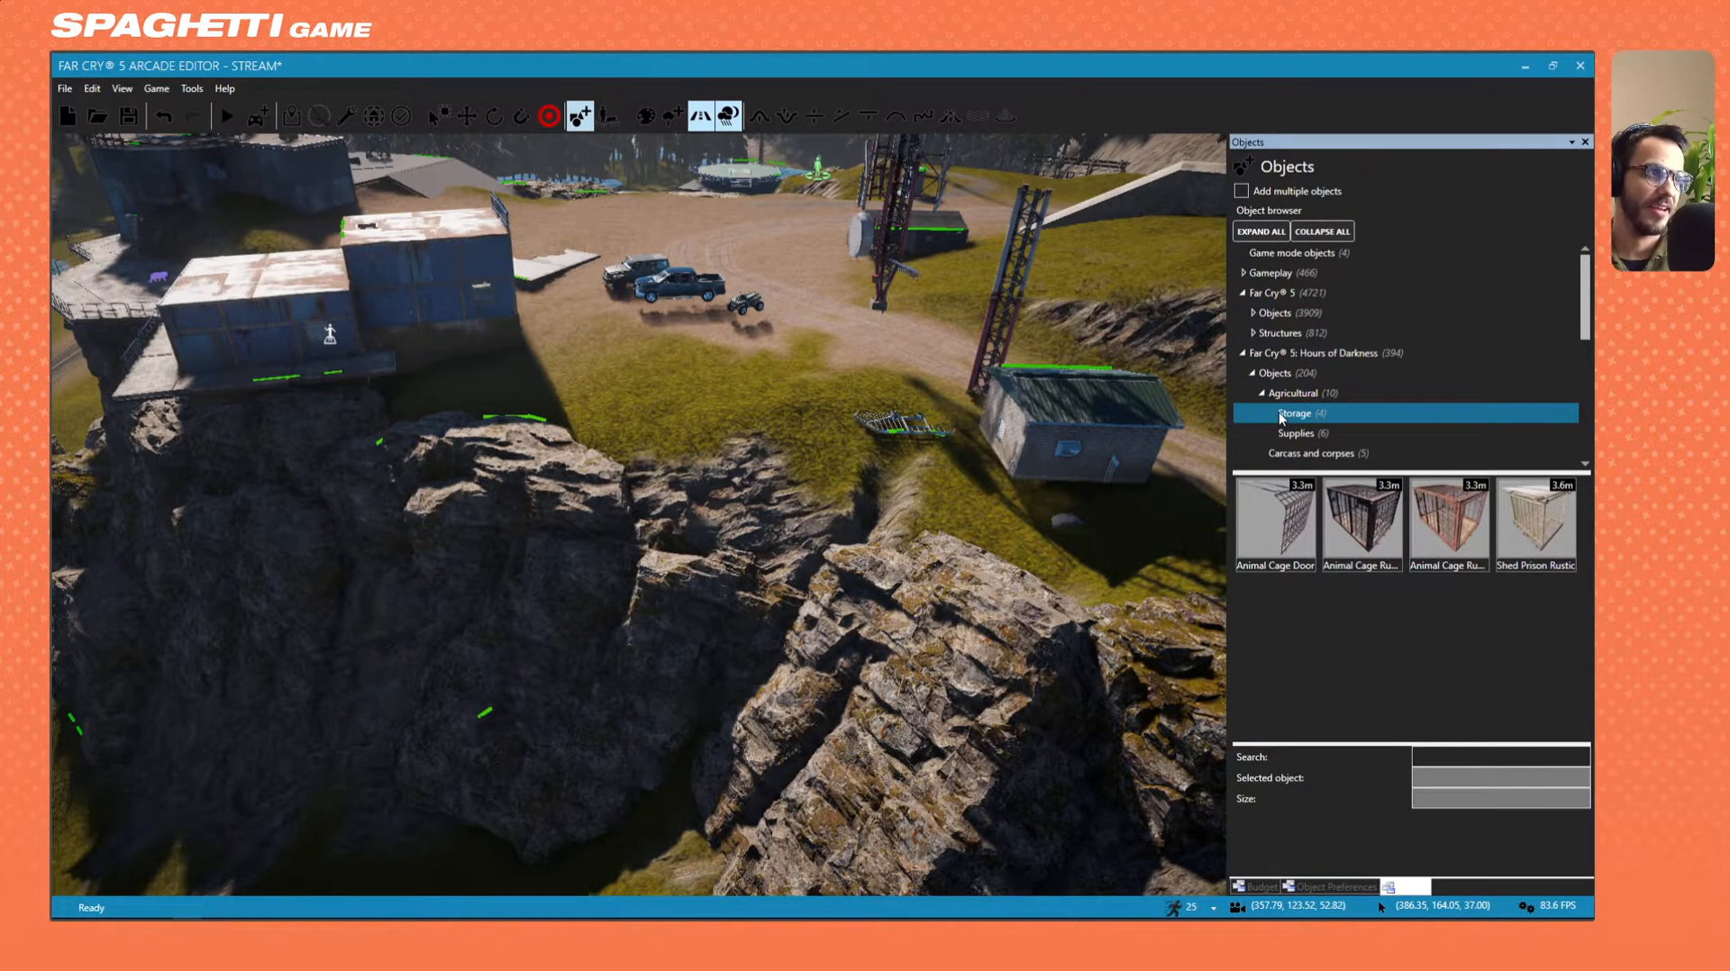
click(1294, 434)
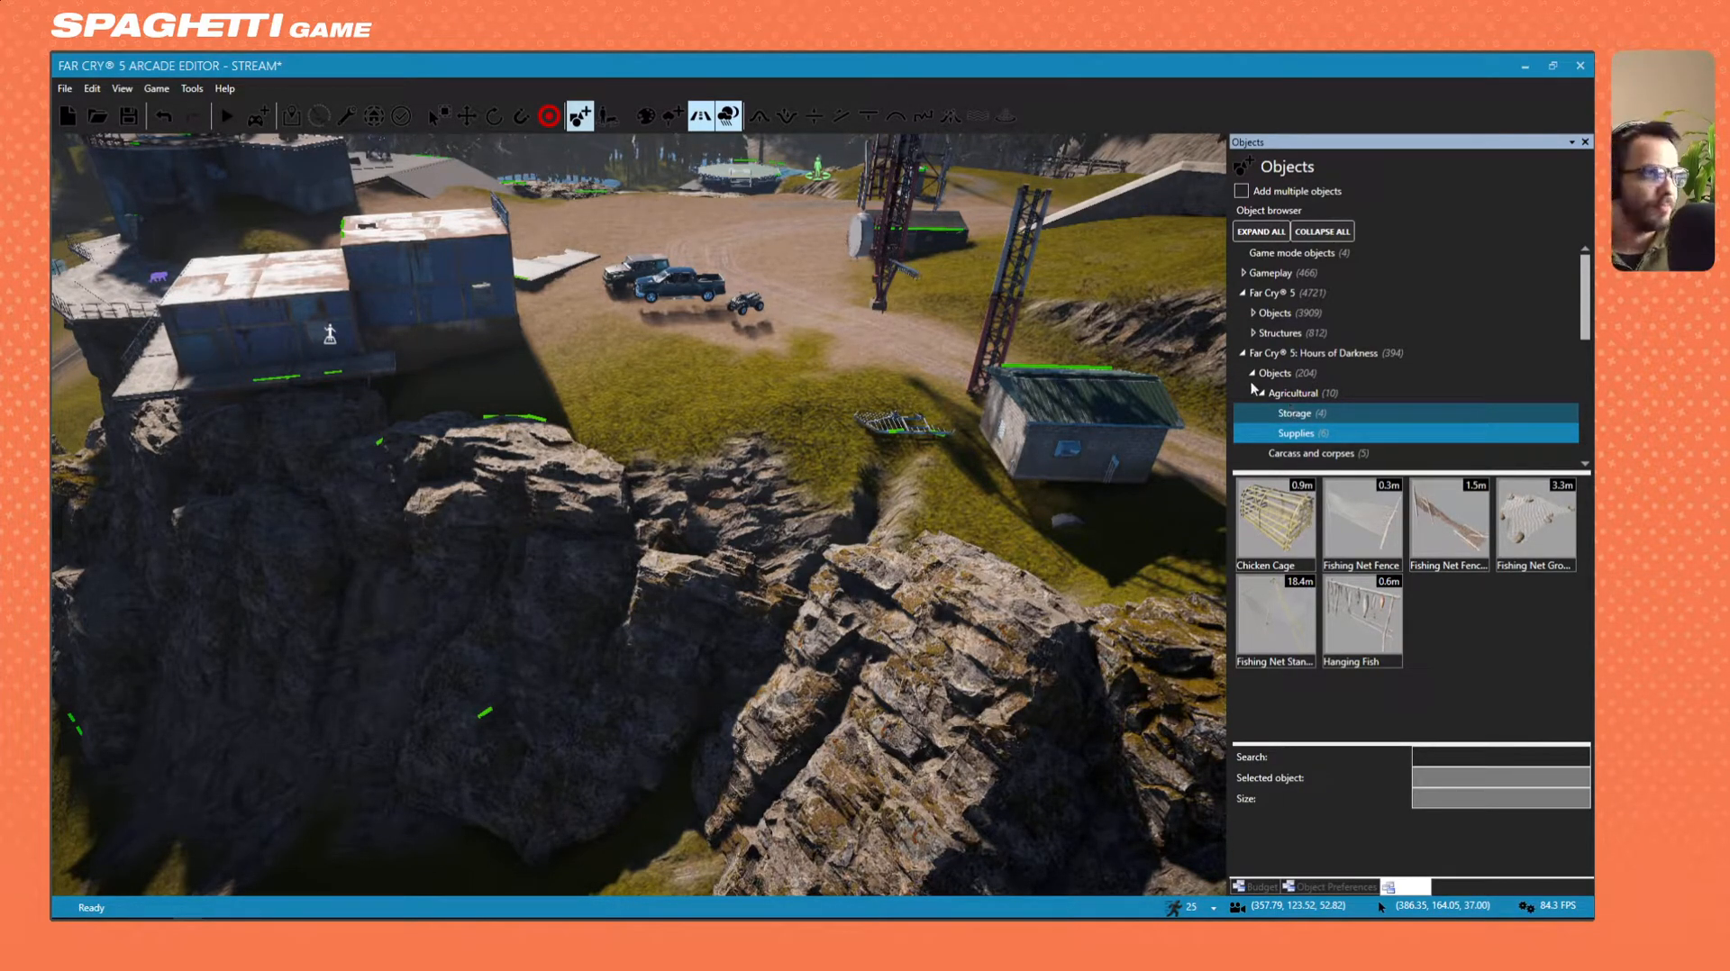
click(1243, 293)
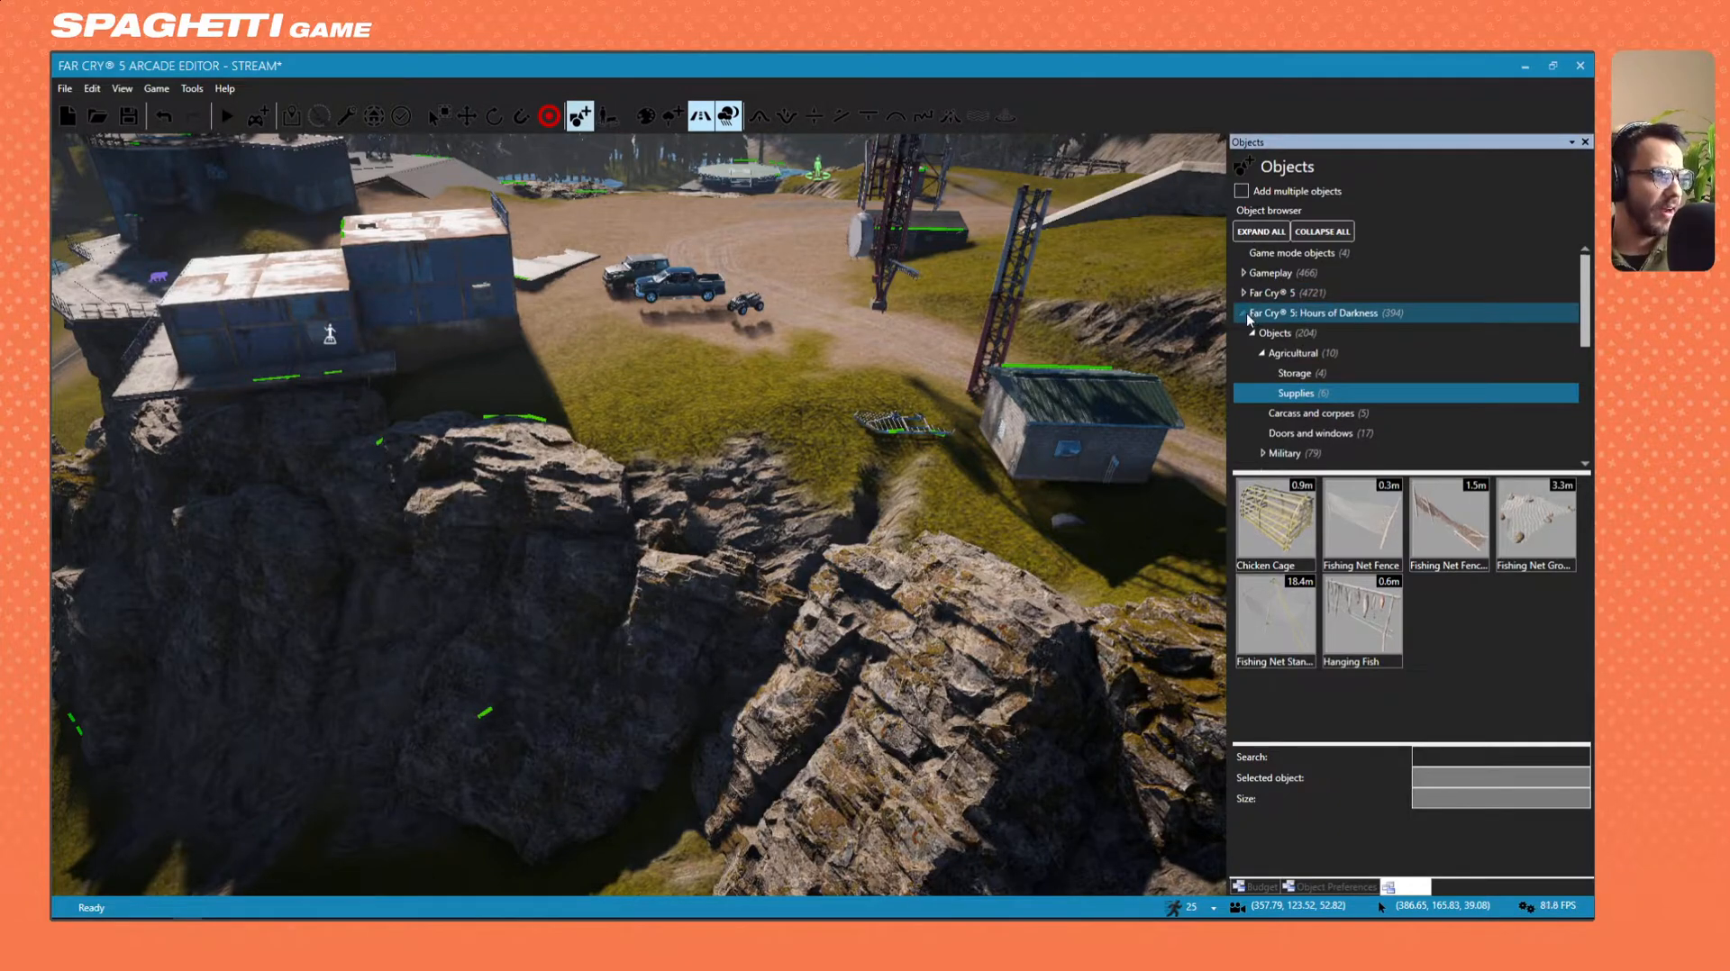
click(1244, 314)
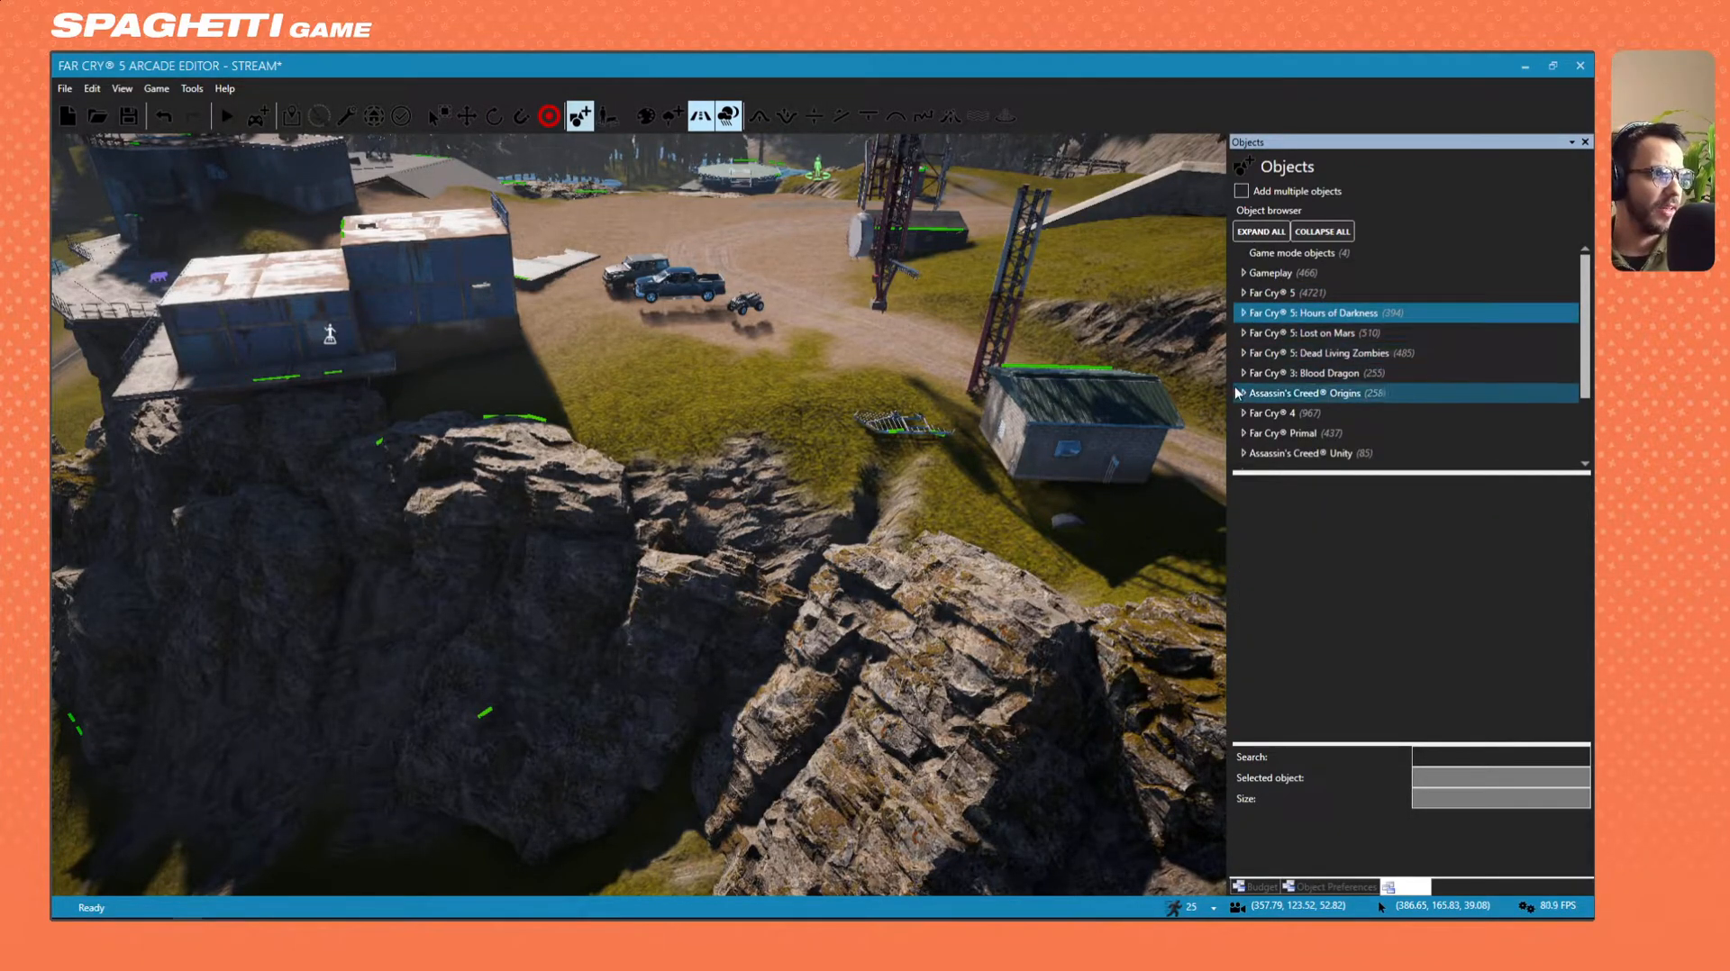
scroll(1263, 404, down, 2)
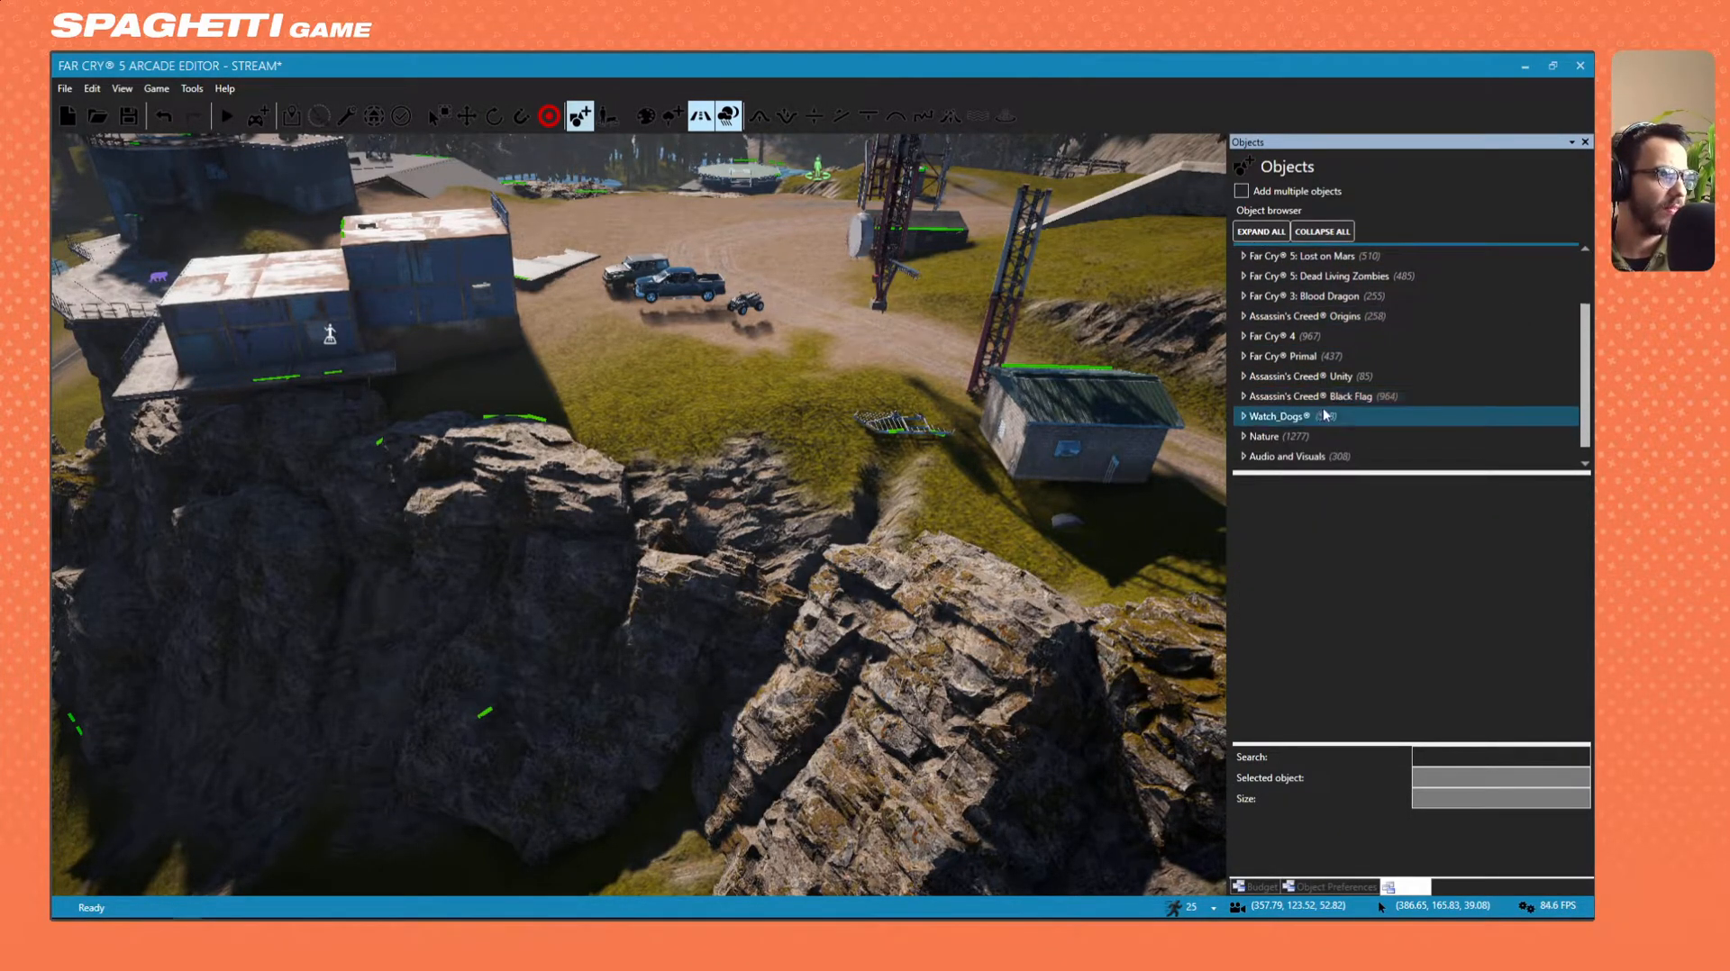
scroll(1323, 441, down, 1)
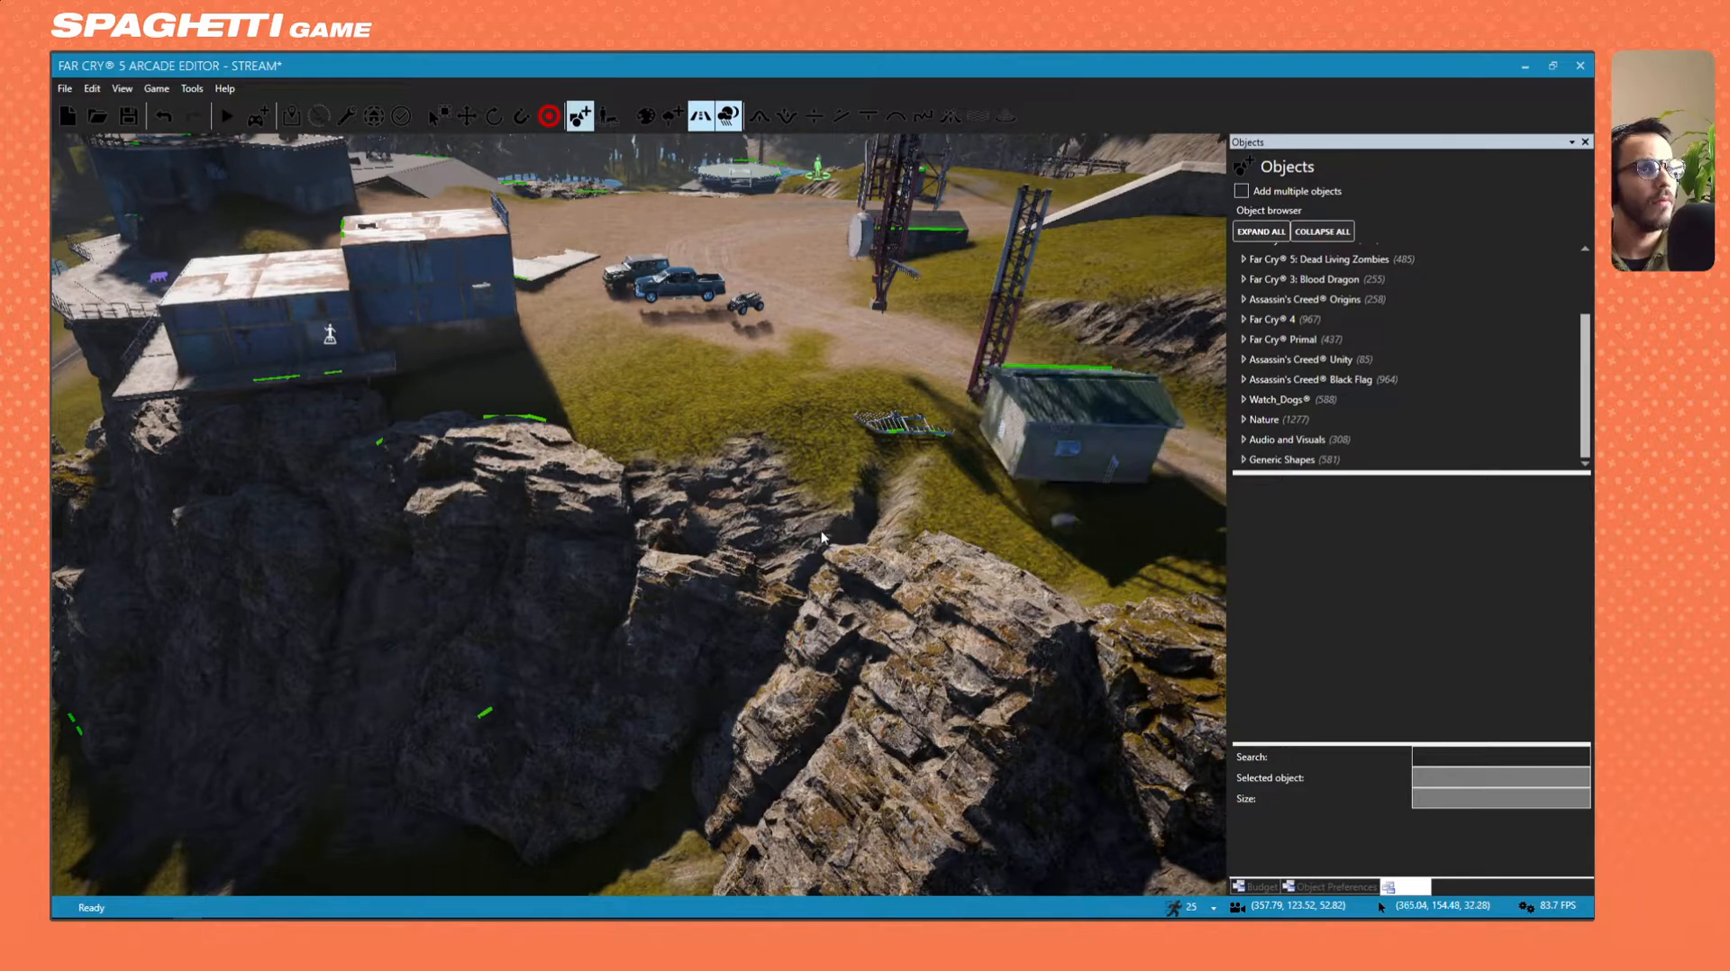
Inspect the outpost's geodesic dome up close and check the Far Cry Arcade Object List Search page in the browser.
right_drag(793, 548, 314, 407)
key(w)
key(a)
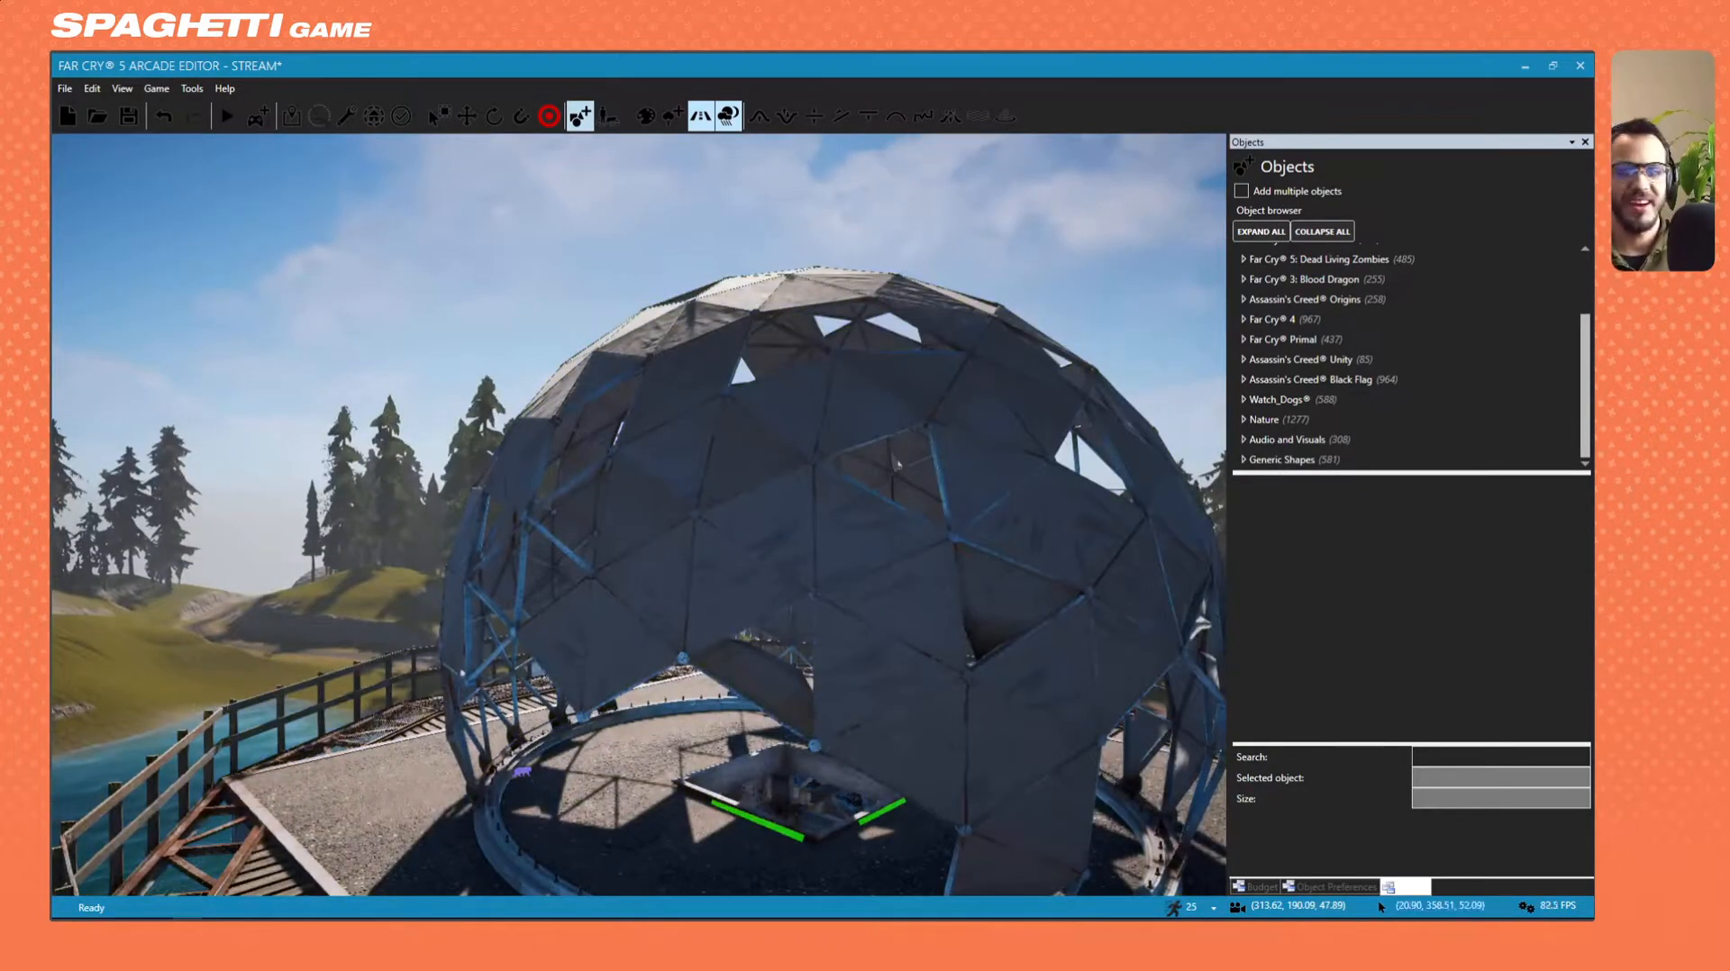
key(alt+Tab)
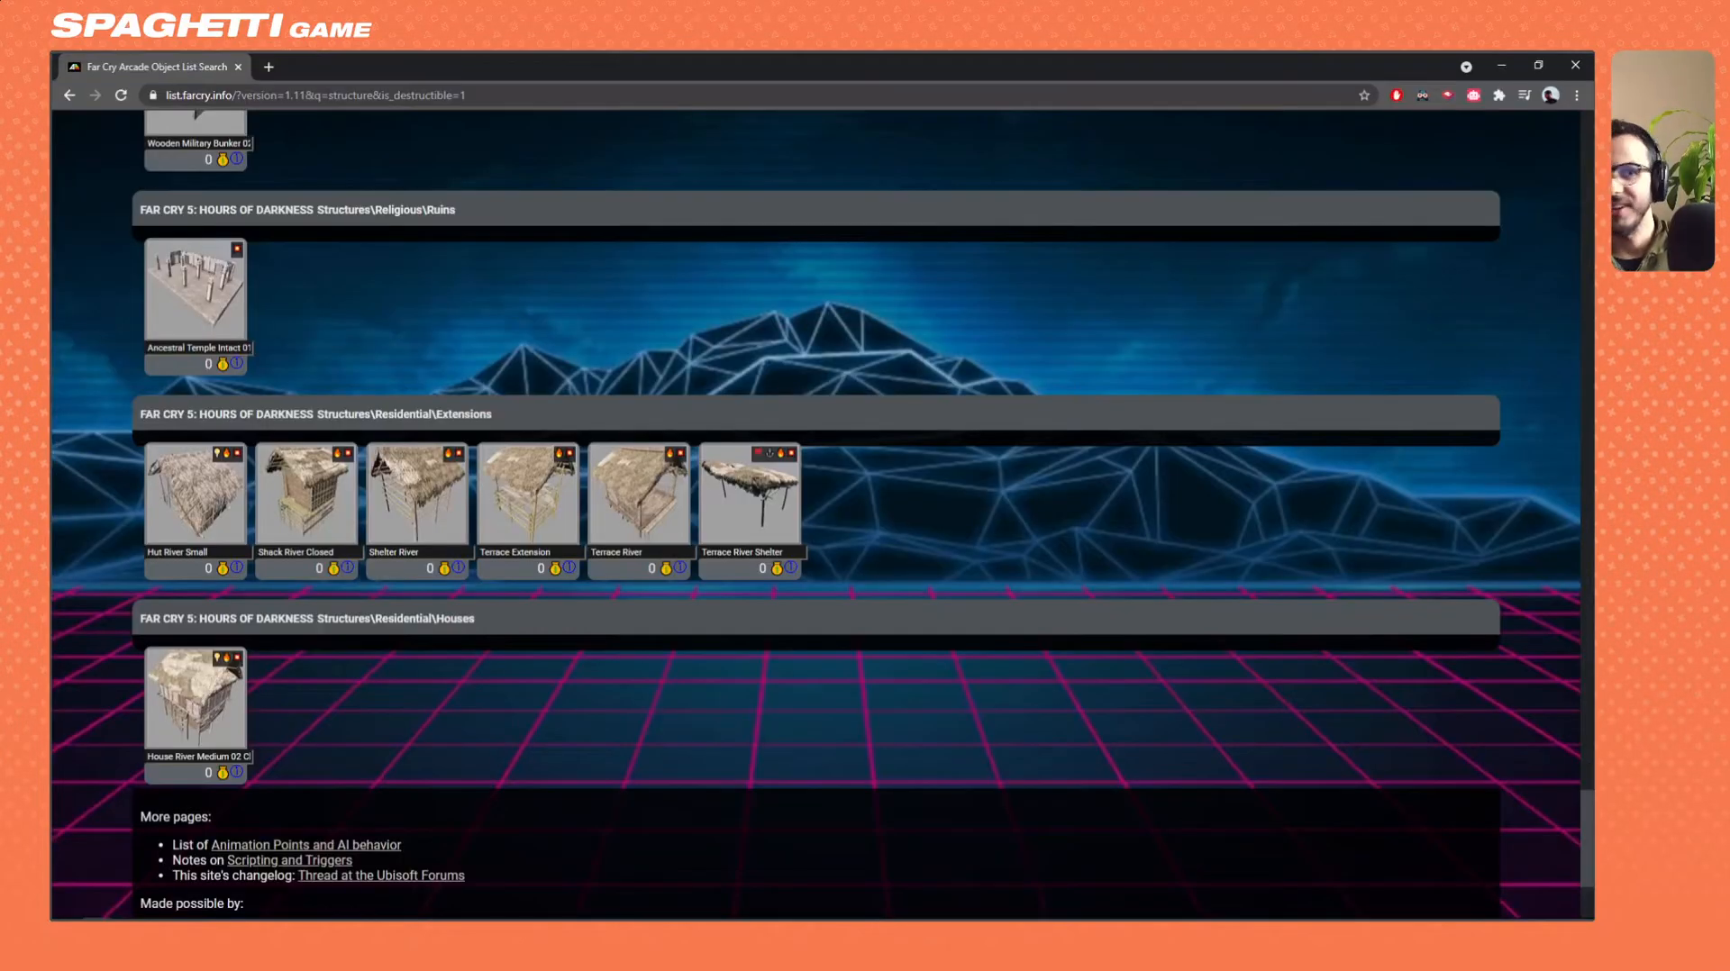
key(alt+Tab)
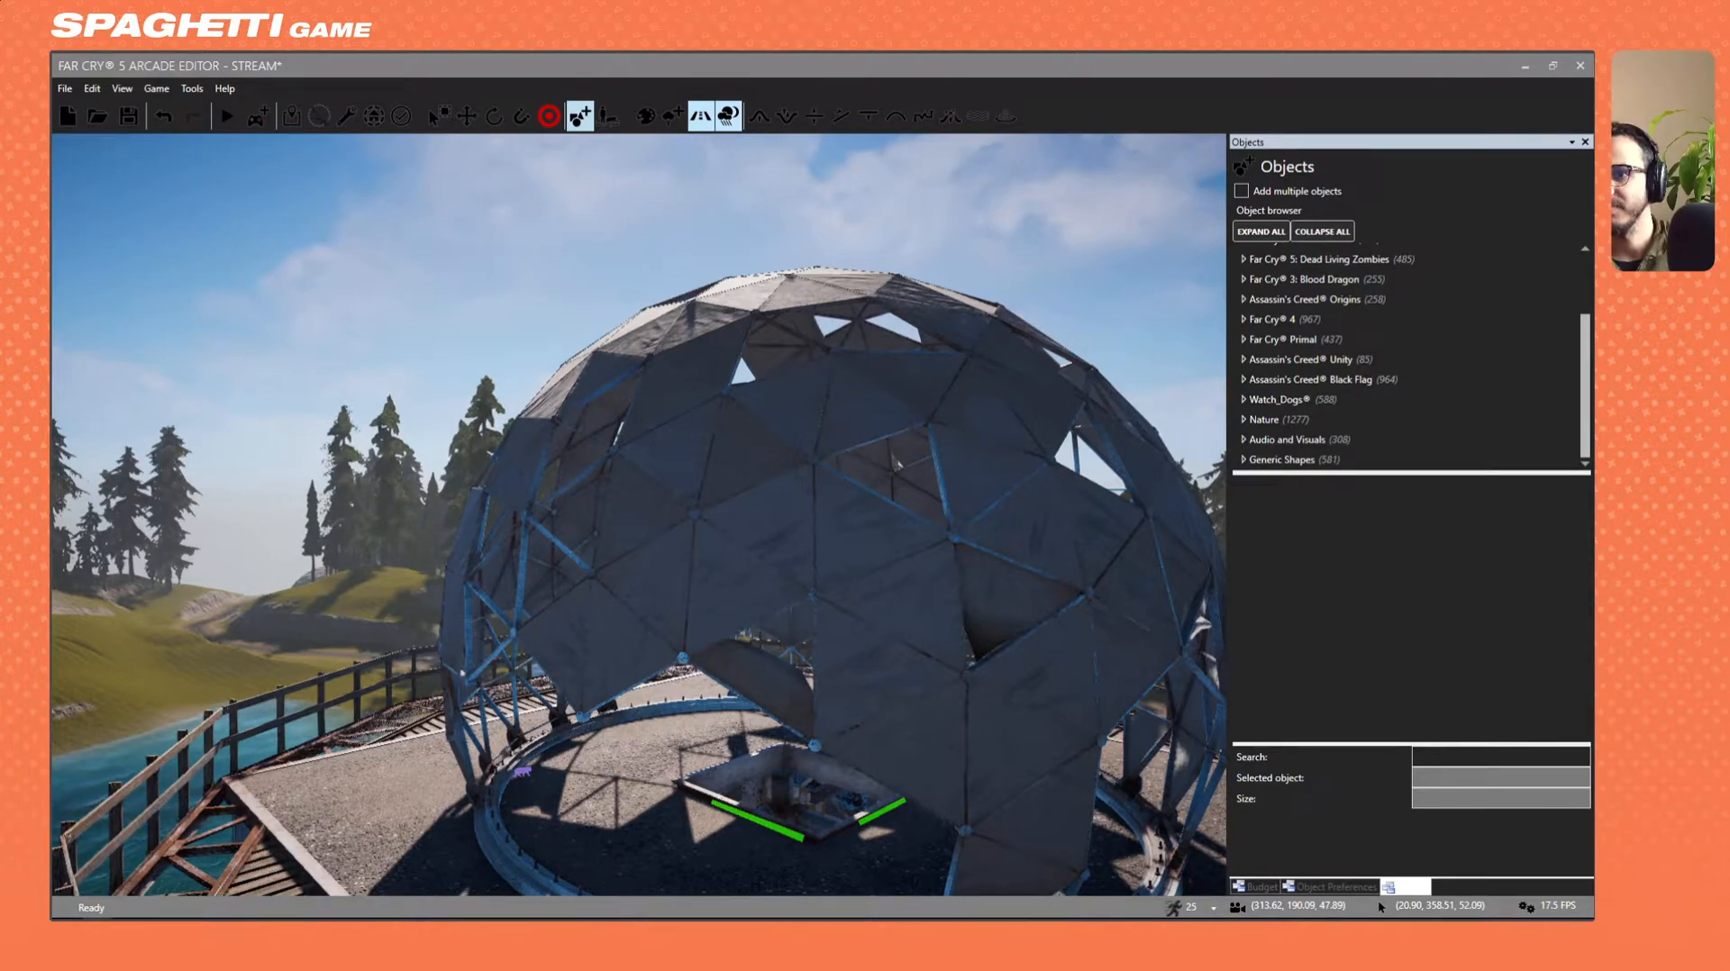
Look through the dome reference images in the ArtStation post "Rooftop - Space Administration HQ - Tom Clancy's The Division2" in the browser.
drag(54, 292, 675, 54)
scroll(781, 495, down, 10)
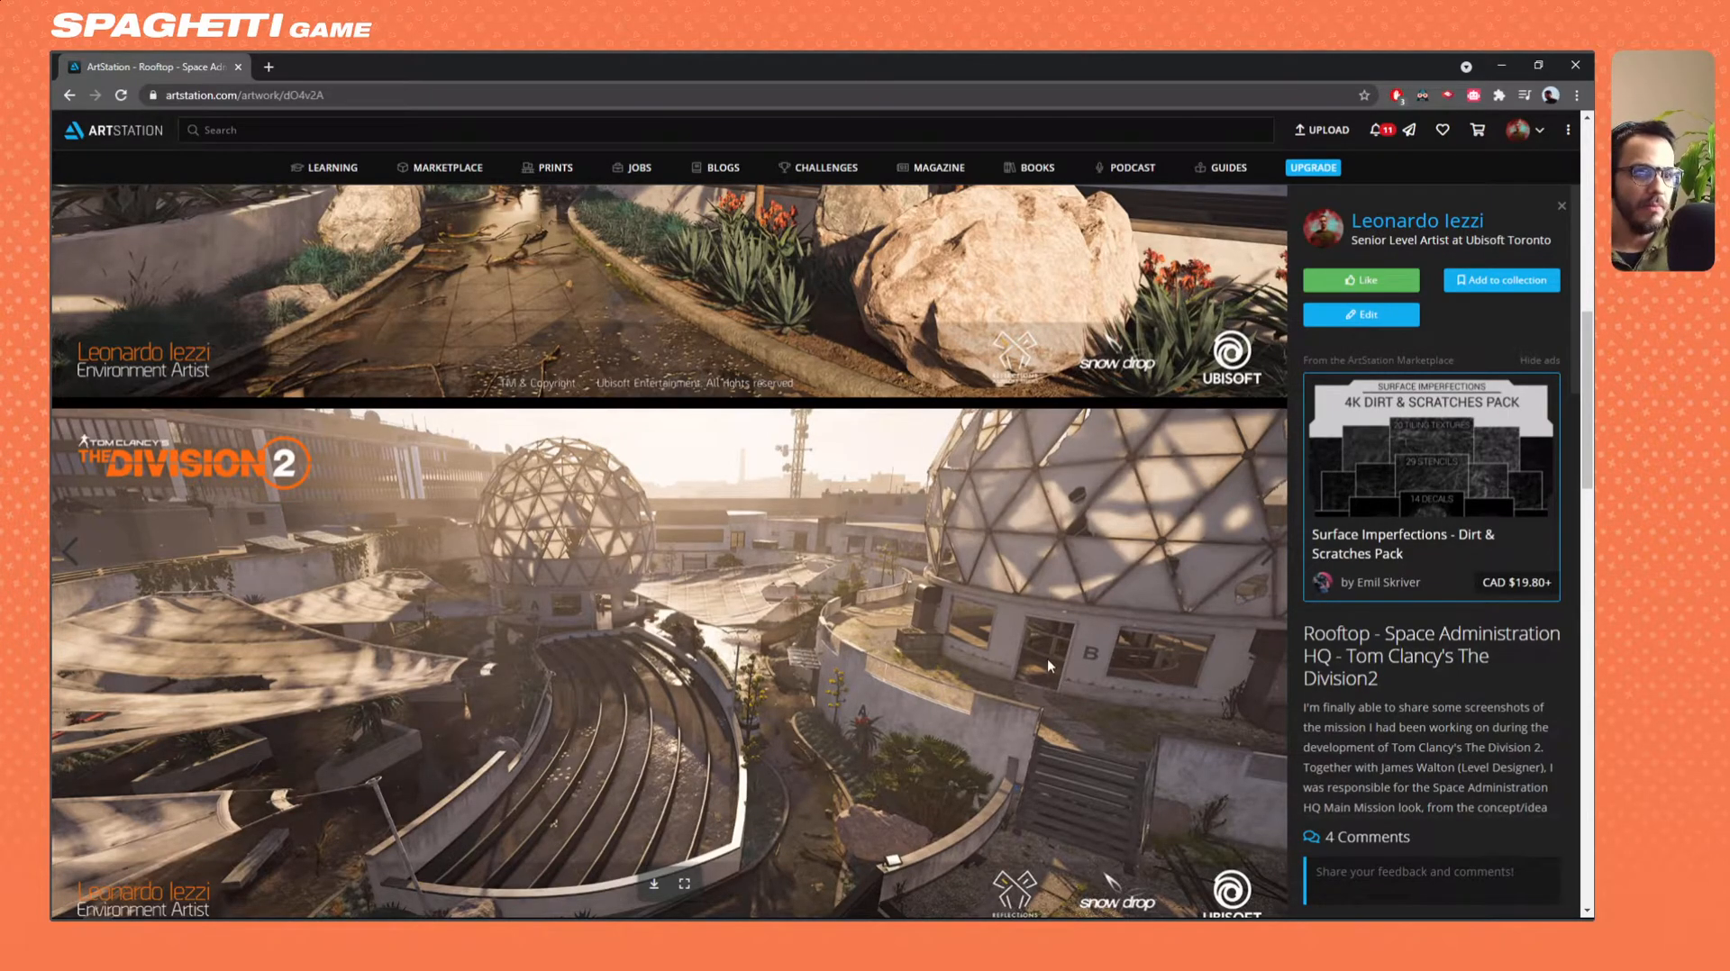
scroll(1027, 665, down, 7)
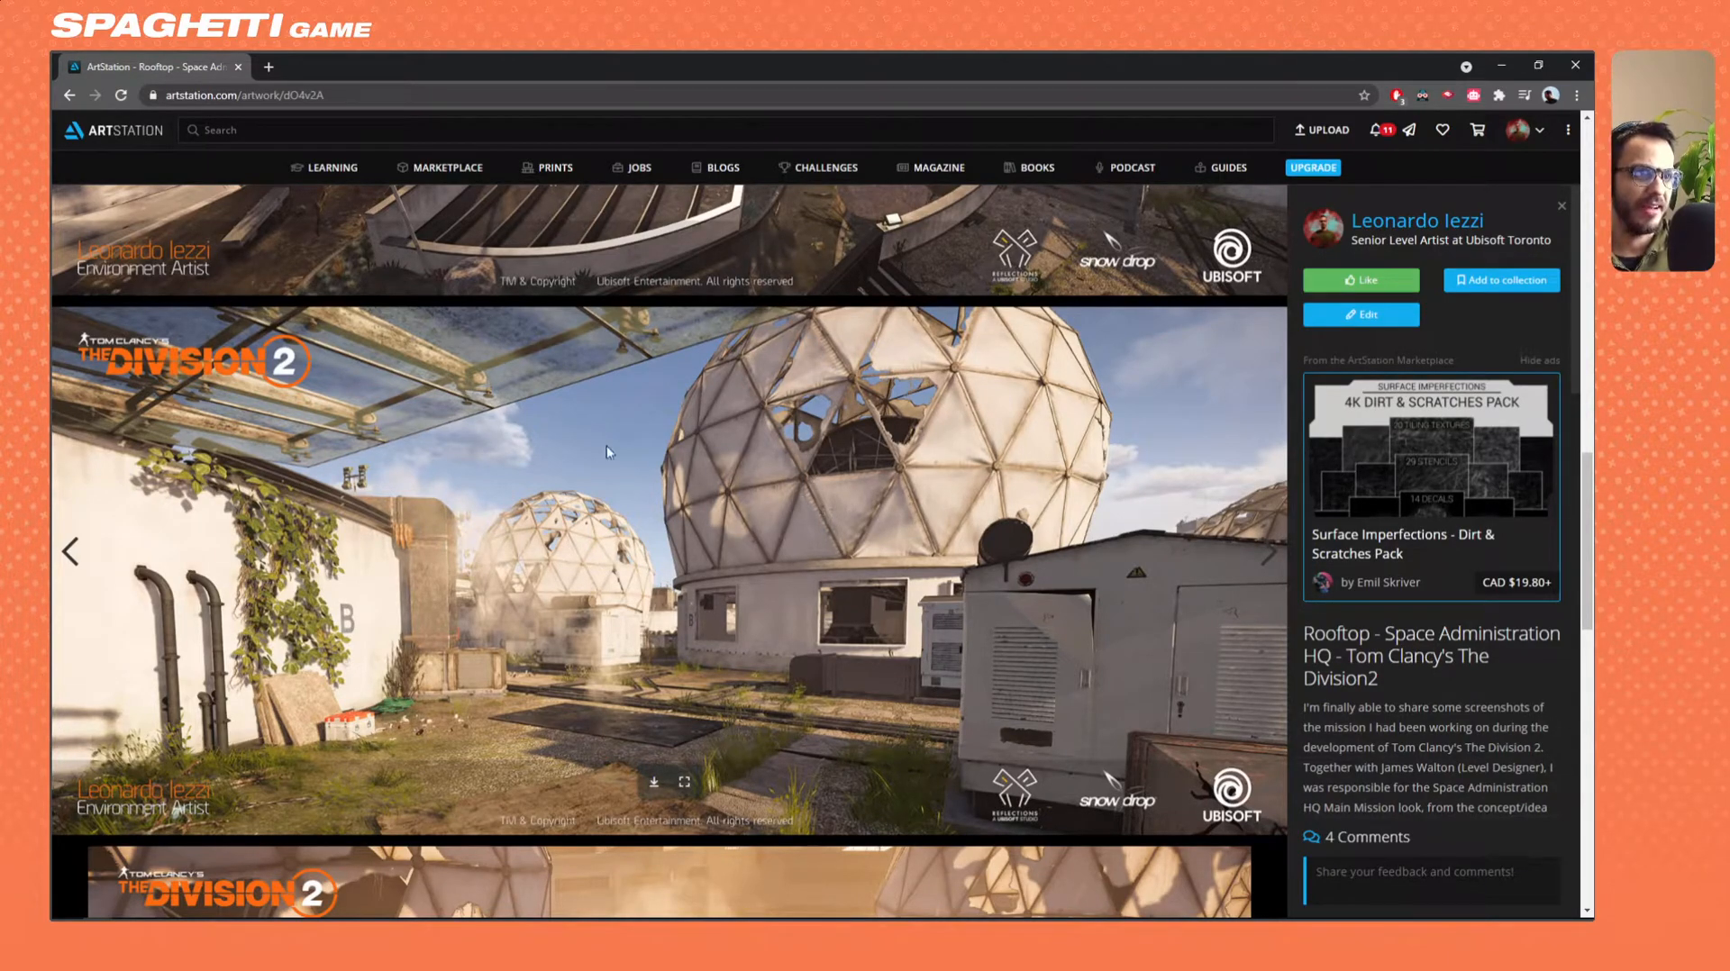
scroll(1008, 645, down, 5)
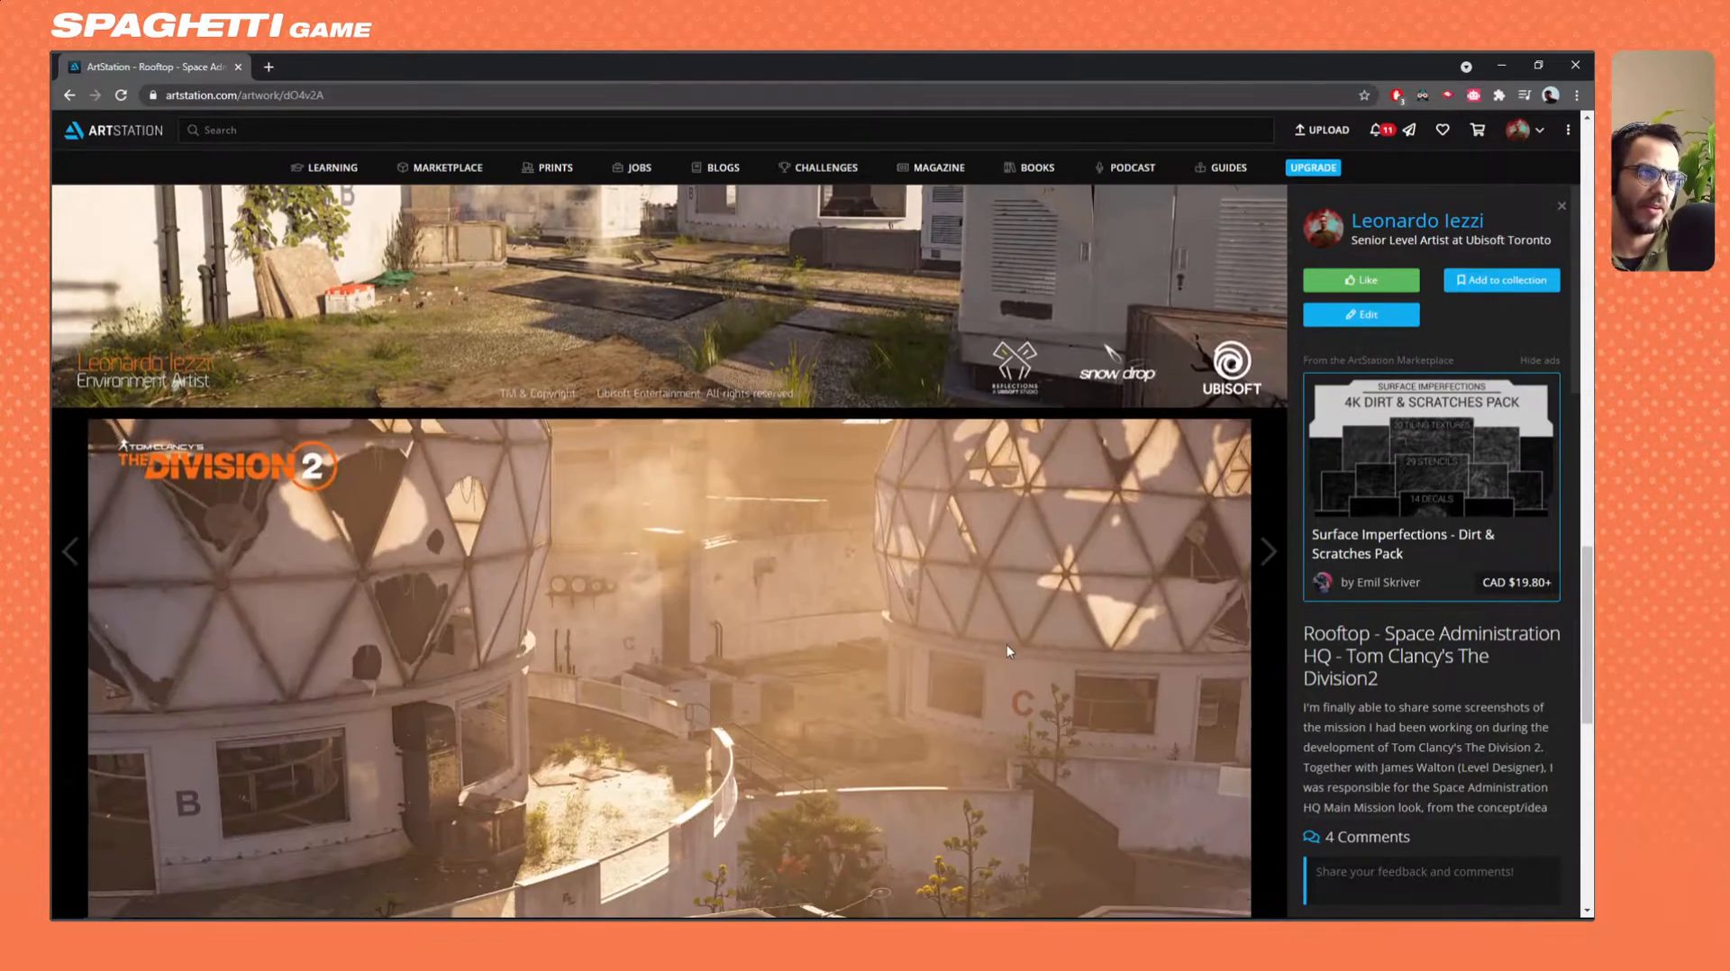
scroll(1005, 656, down, 7)
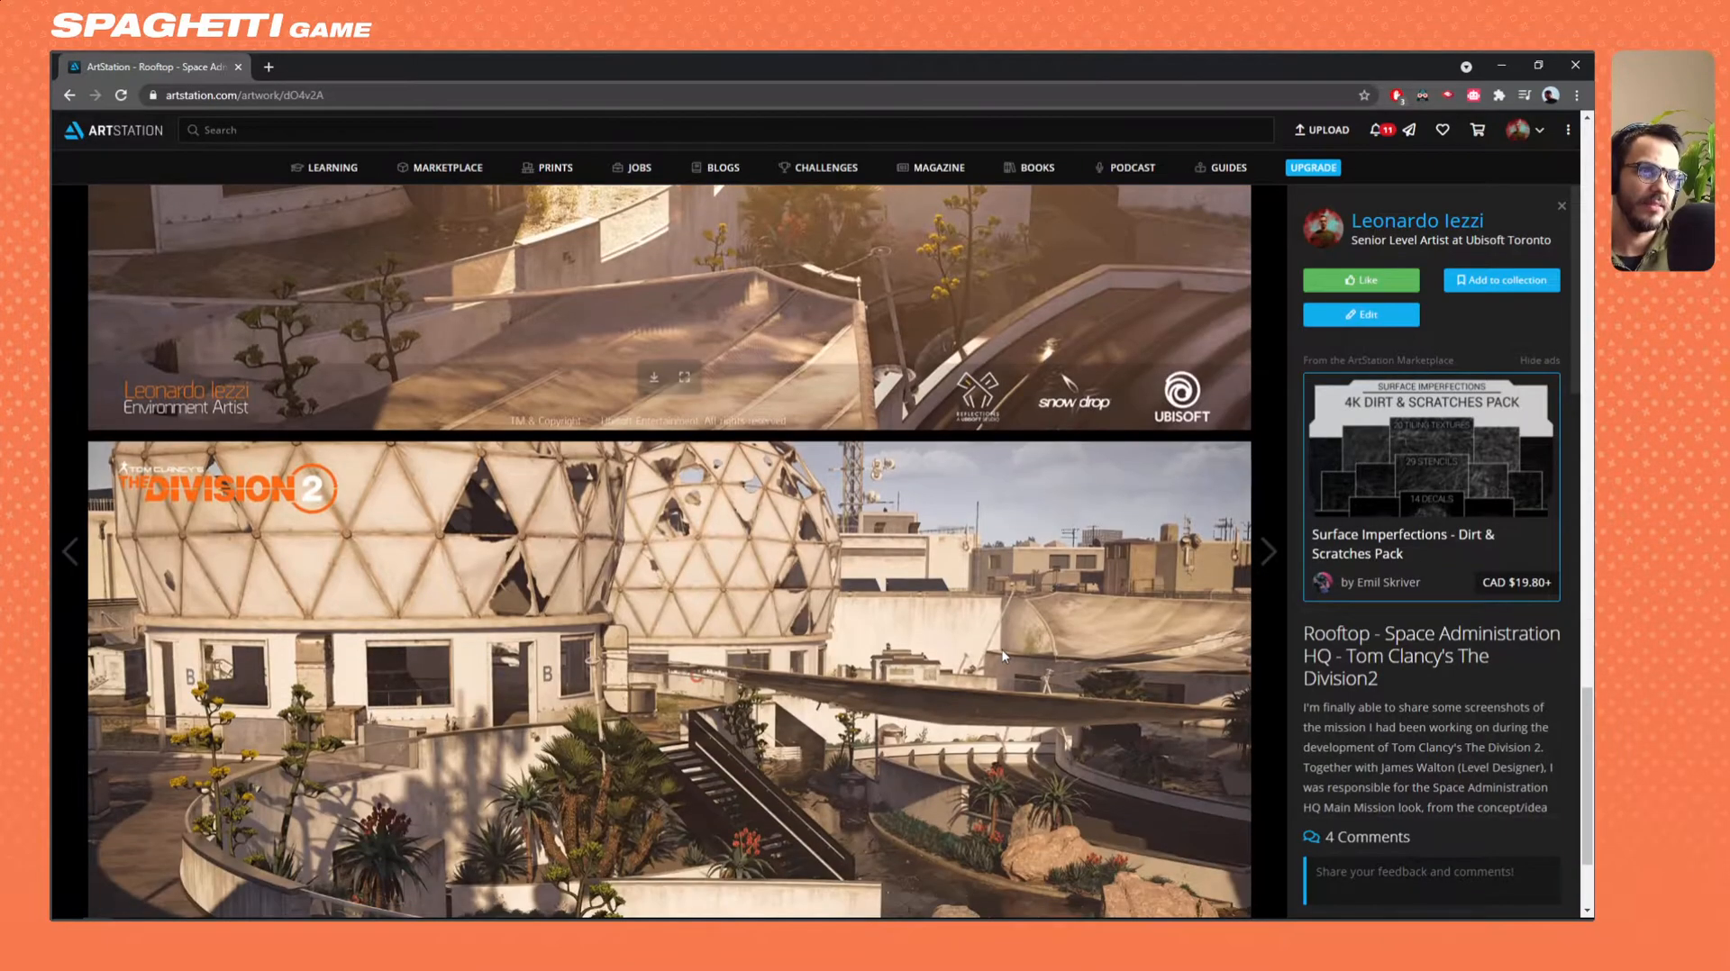
Review the remaining rooftop and dome shots in the ArtStation post and switch back to the Far Cry 5 Arcade Editor.
scroll(1002, 656, down, 2)
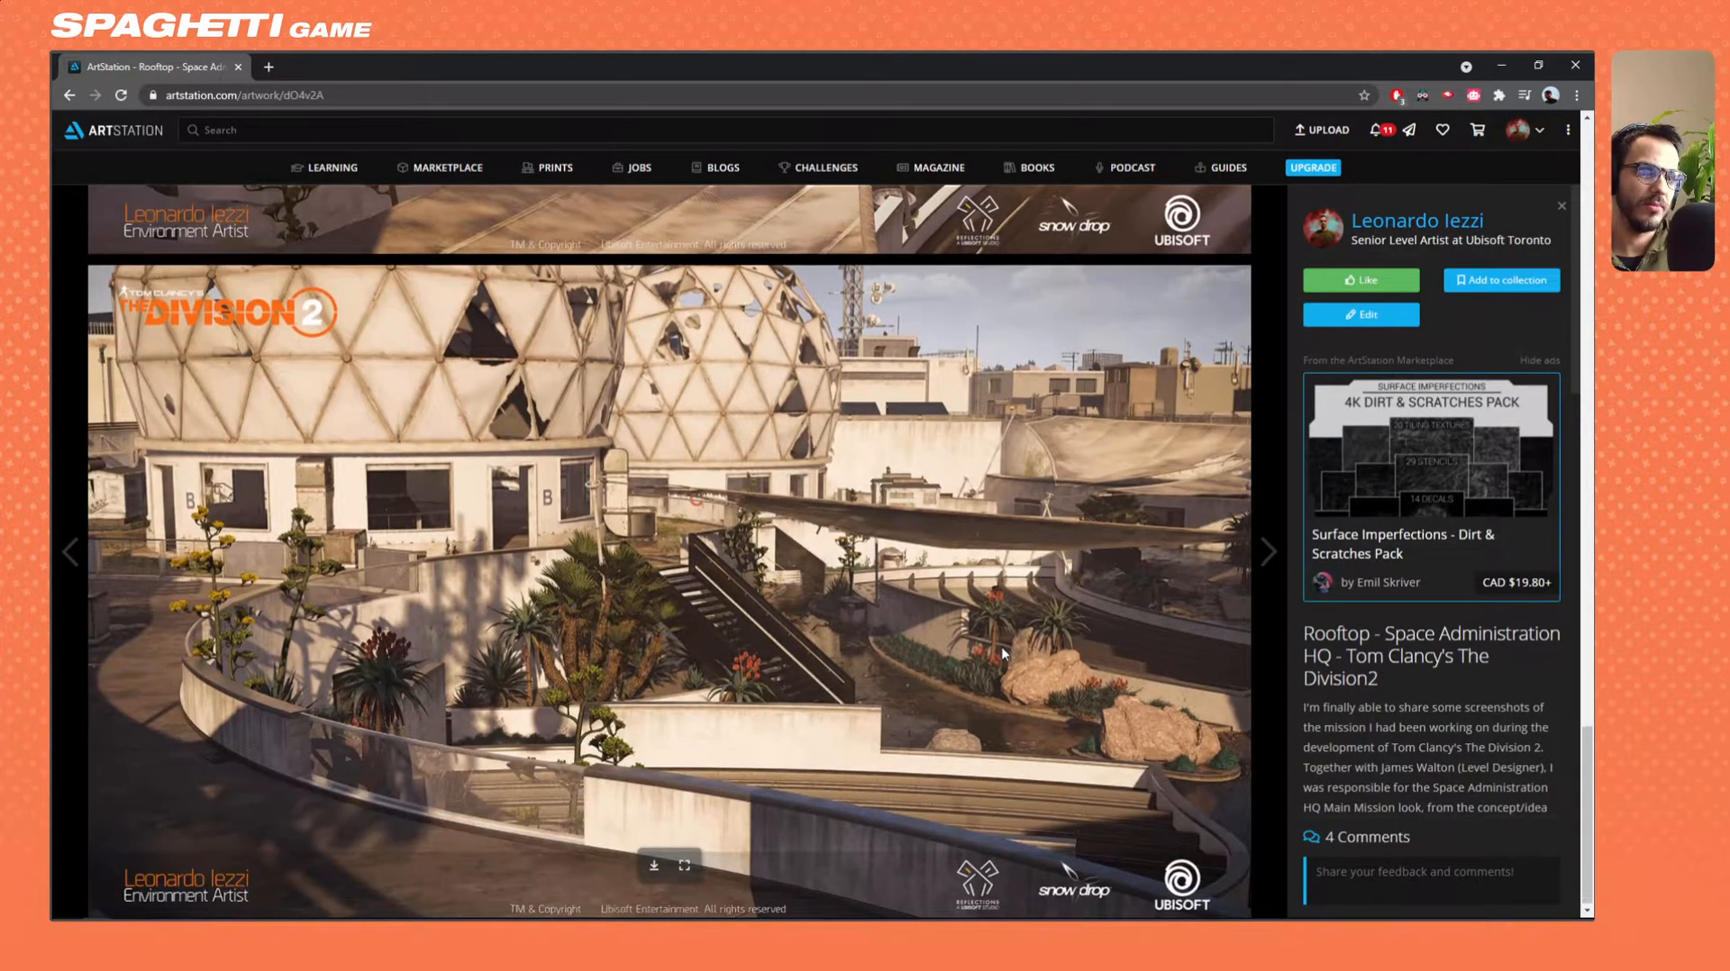
scroll(1003, 649, up, 6)
scroll(1000, 631, up, 20)
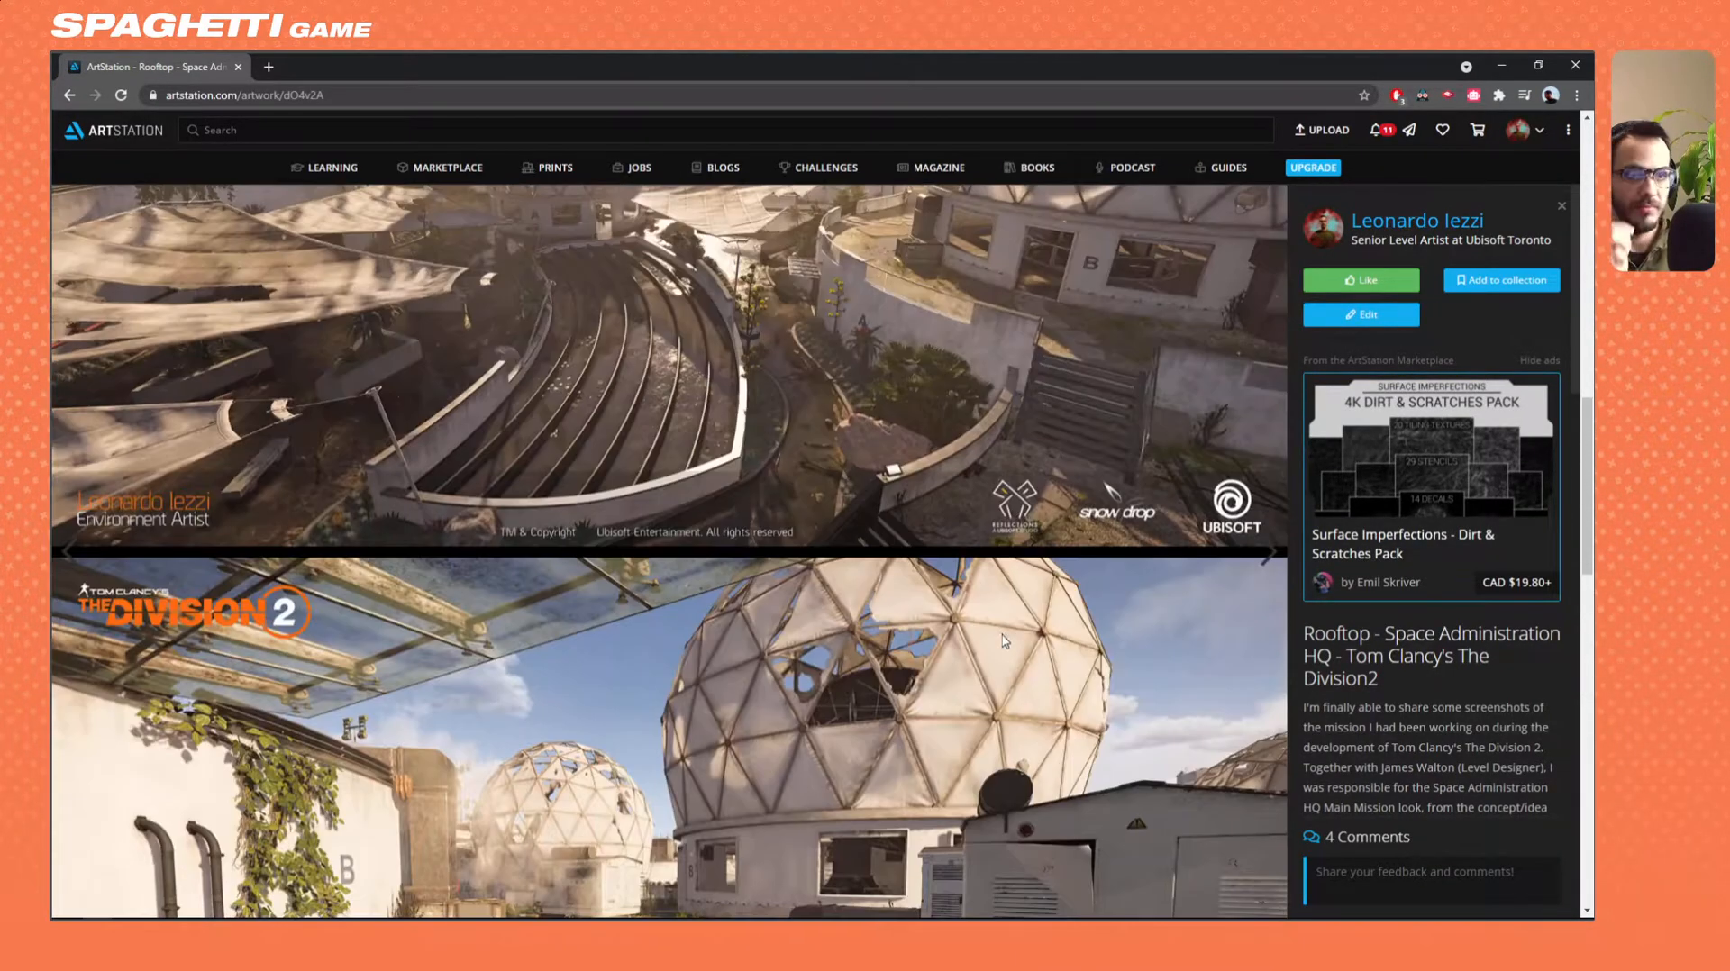
scroll(991, 603, up, 4)
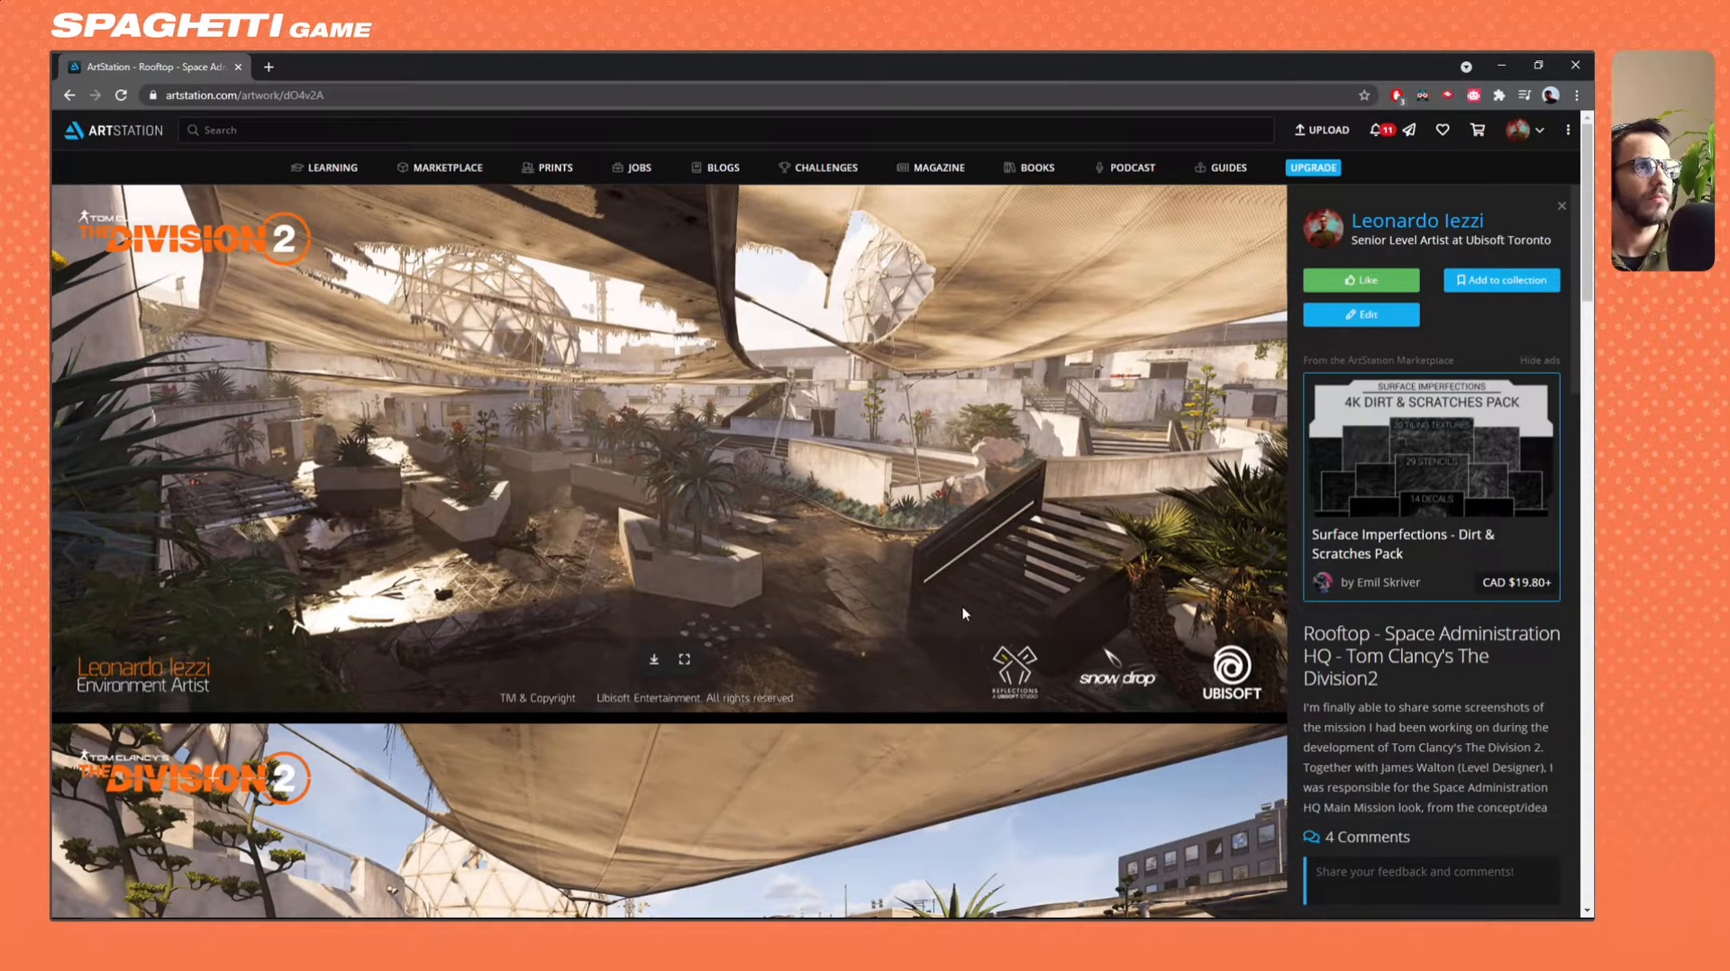
drag(342, 72, 478, 444)
click(427, 433)
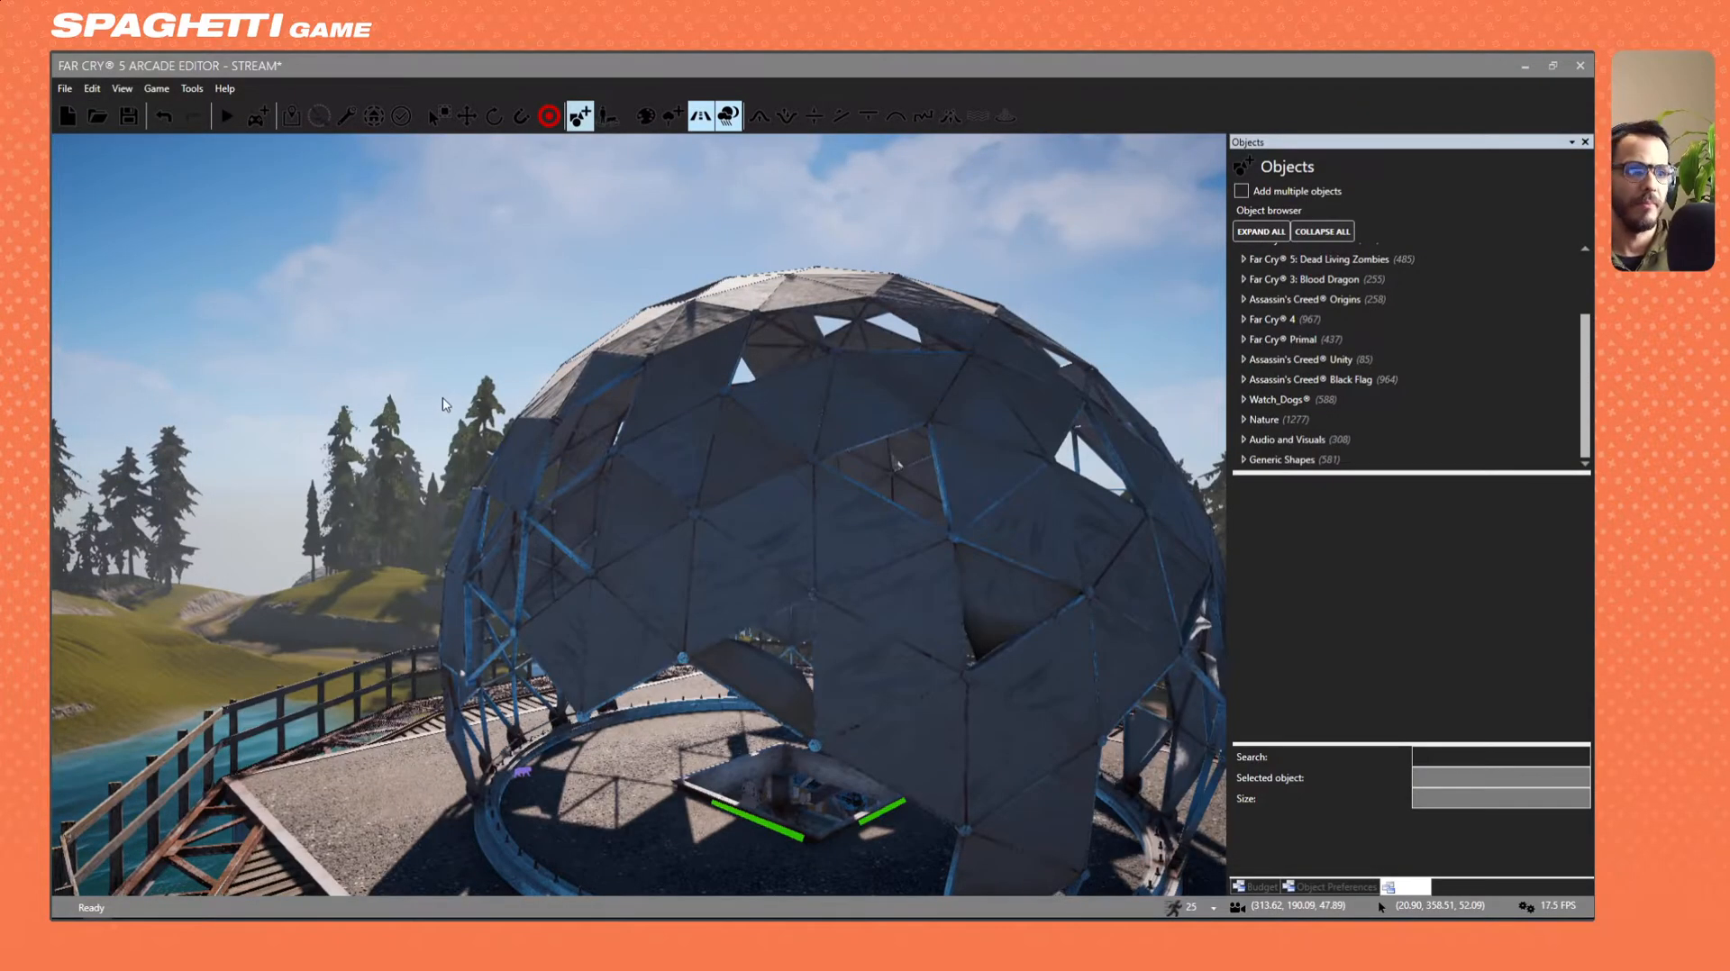
Inspect the outpost's dome building and its rooftop from above and from the cliff side.
right_drag(441, 397, 553, 510)
key(s)
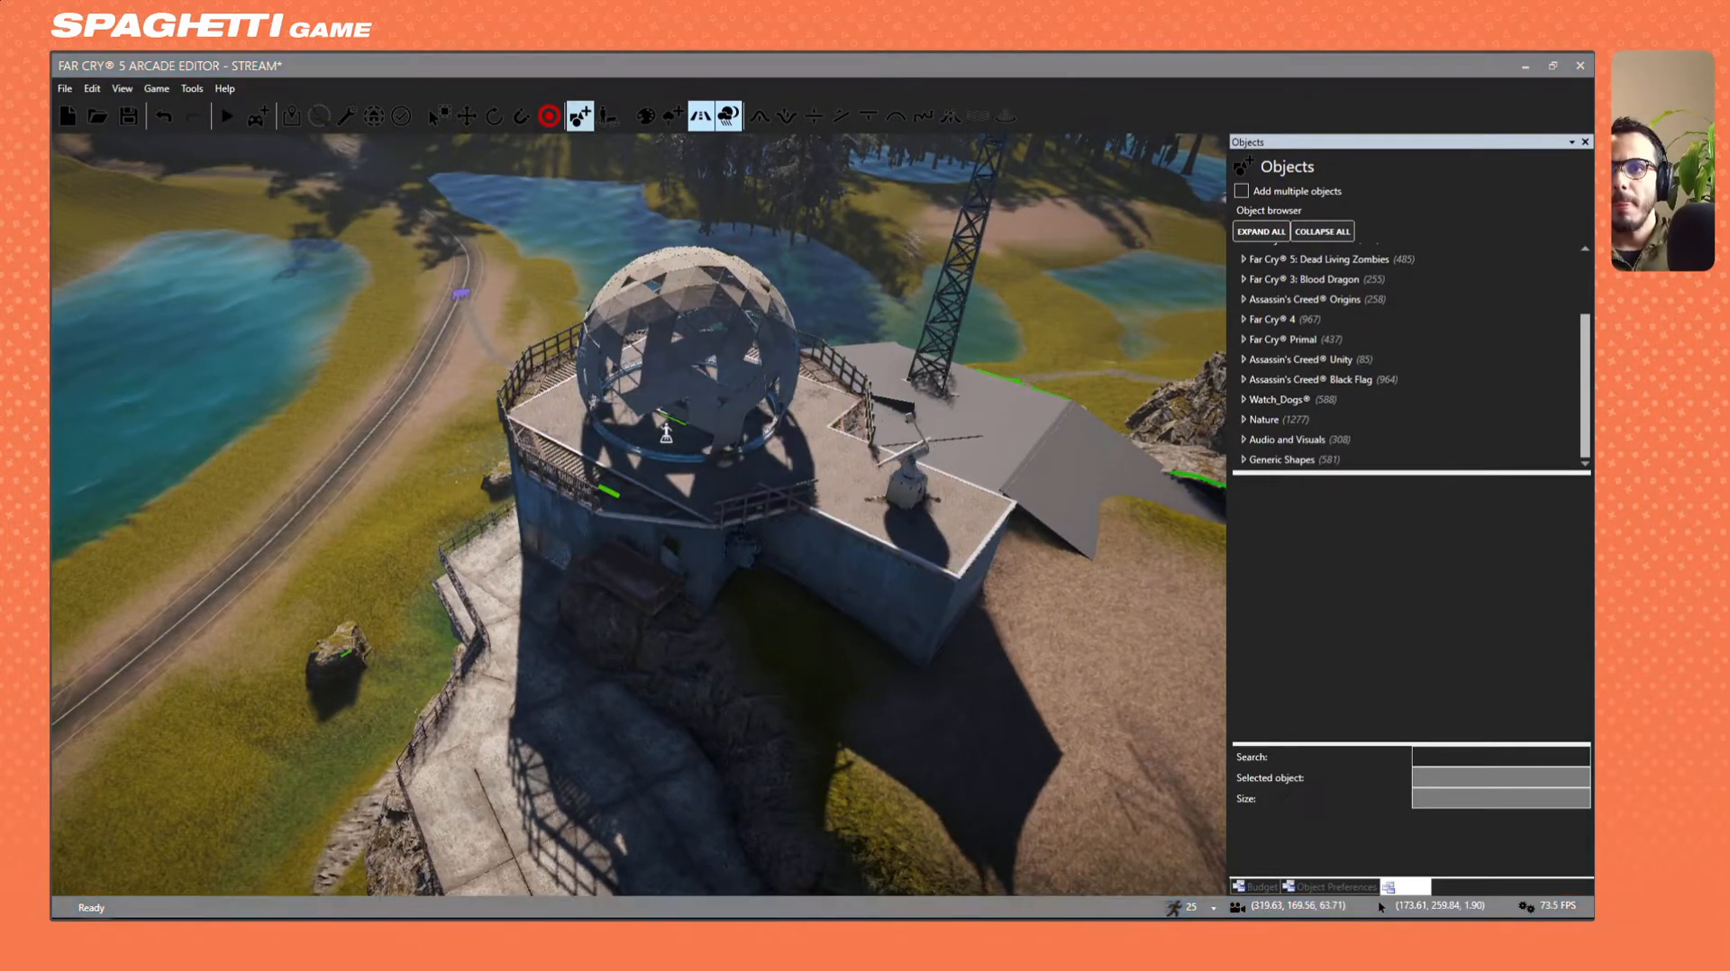
key(w)
right_drag(510, 441, 425, 420)
key(s)
key(w)
key(w)
click(625, 460)
key(s)
right_drag(628, 461, 634, 466)
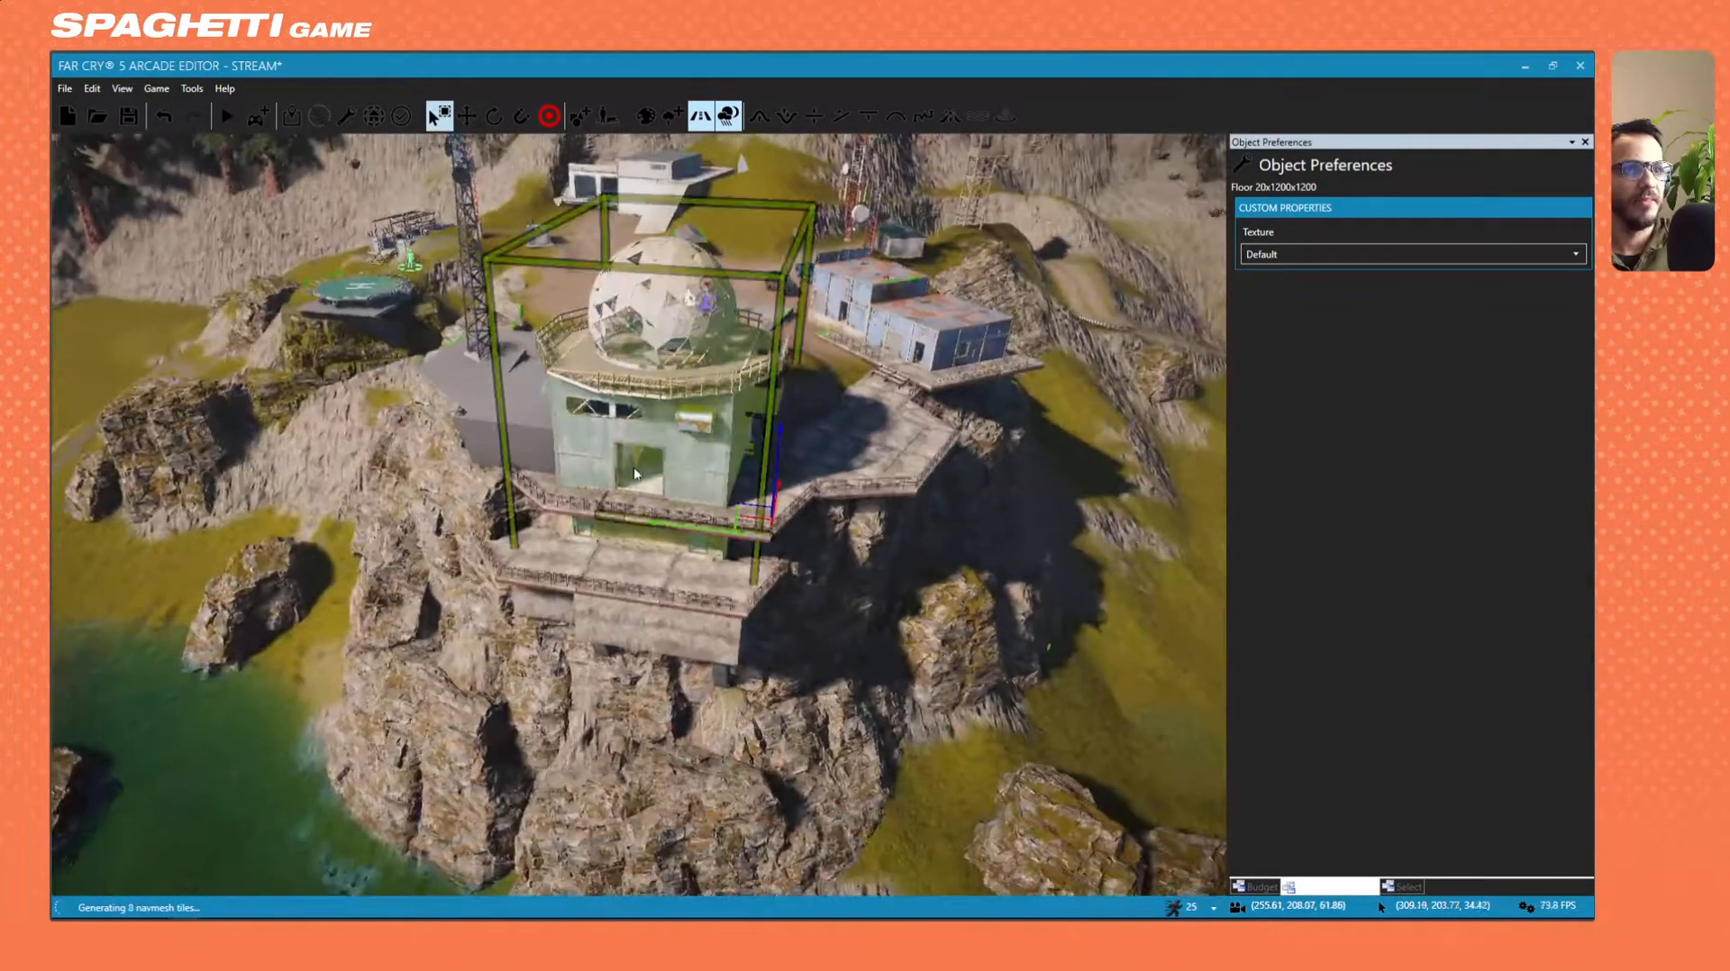
Examine the furnished interior of the outpost building beneath the dome.
click(716, 565)
key(w)
right_drag(716, 570, 856, 405)
key(s)
key(w)
key(s)
key(s)
key(w)
key(s)
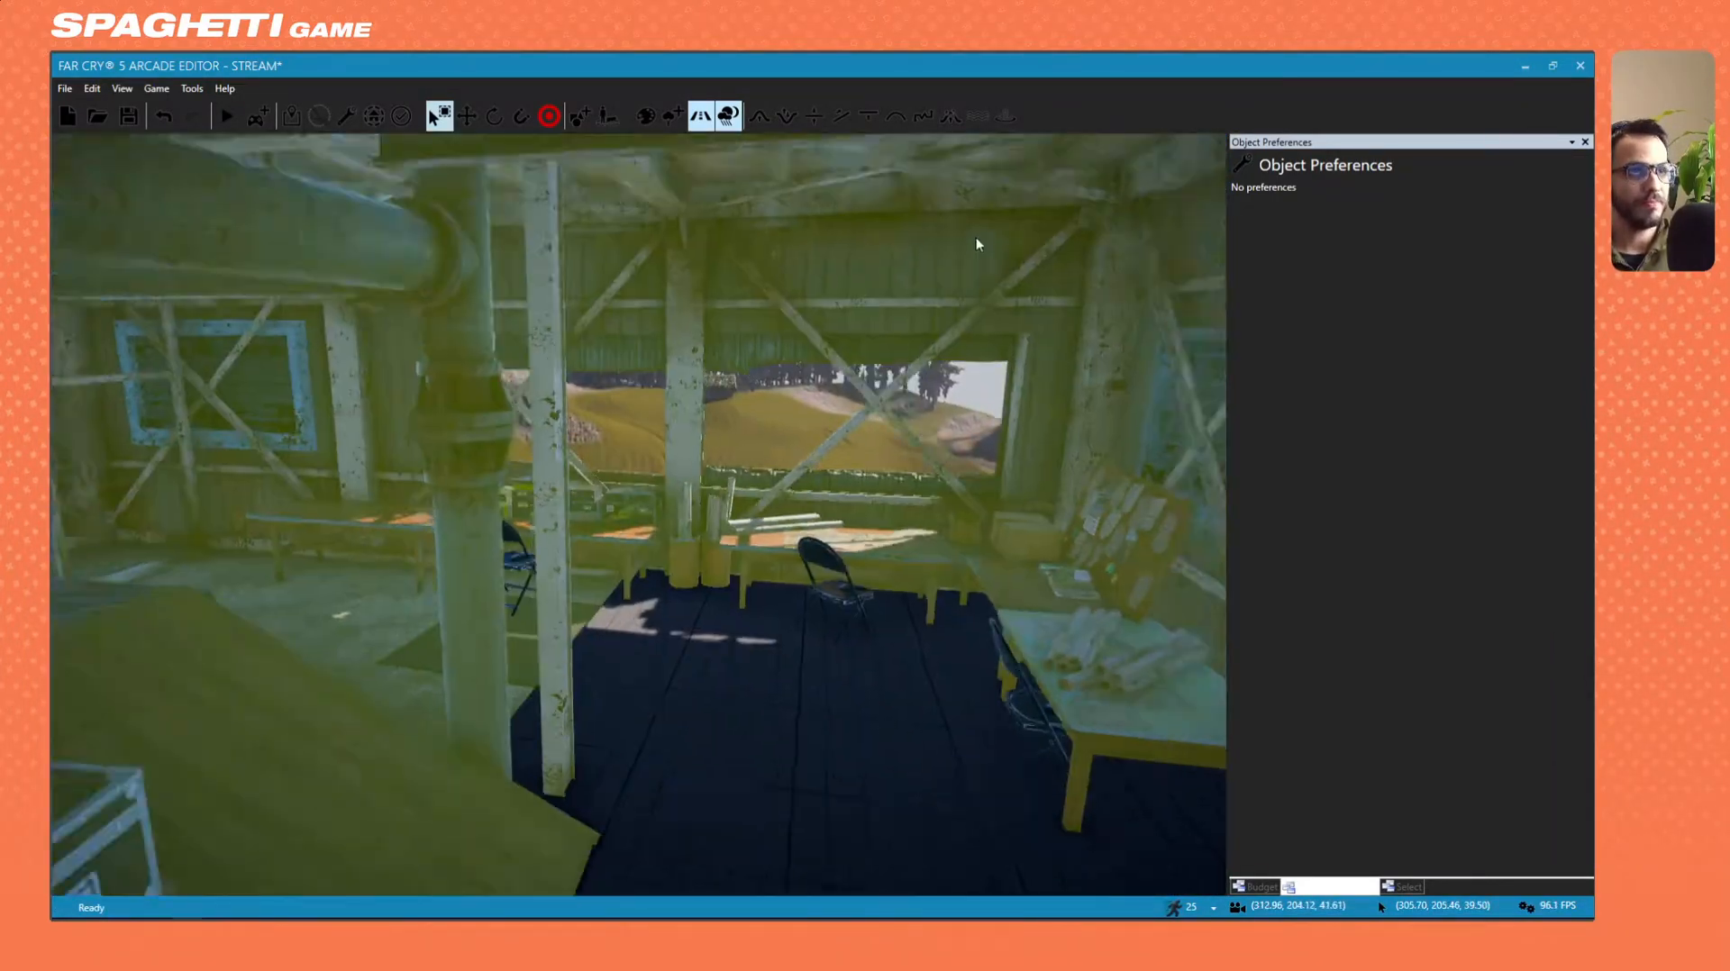
Playtest the map in explore mode, view the cliff outpost from the ground, fire the weapon, and return to the editor.
click(701, 115)
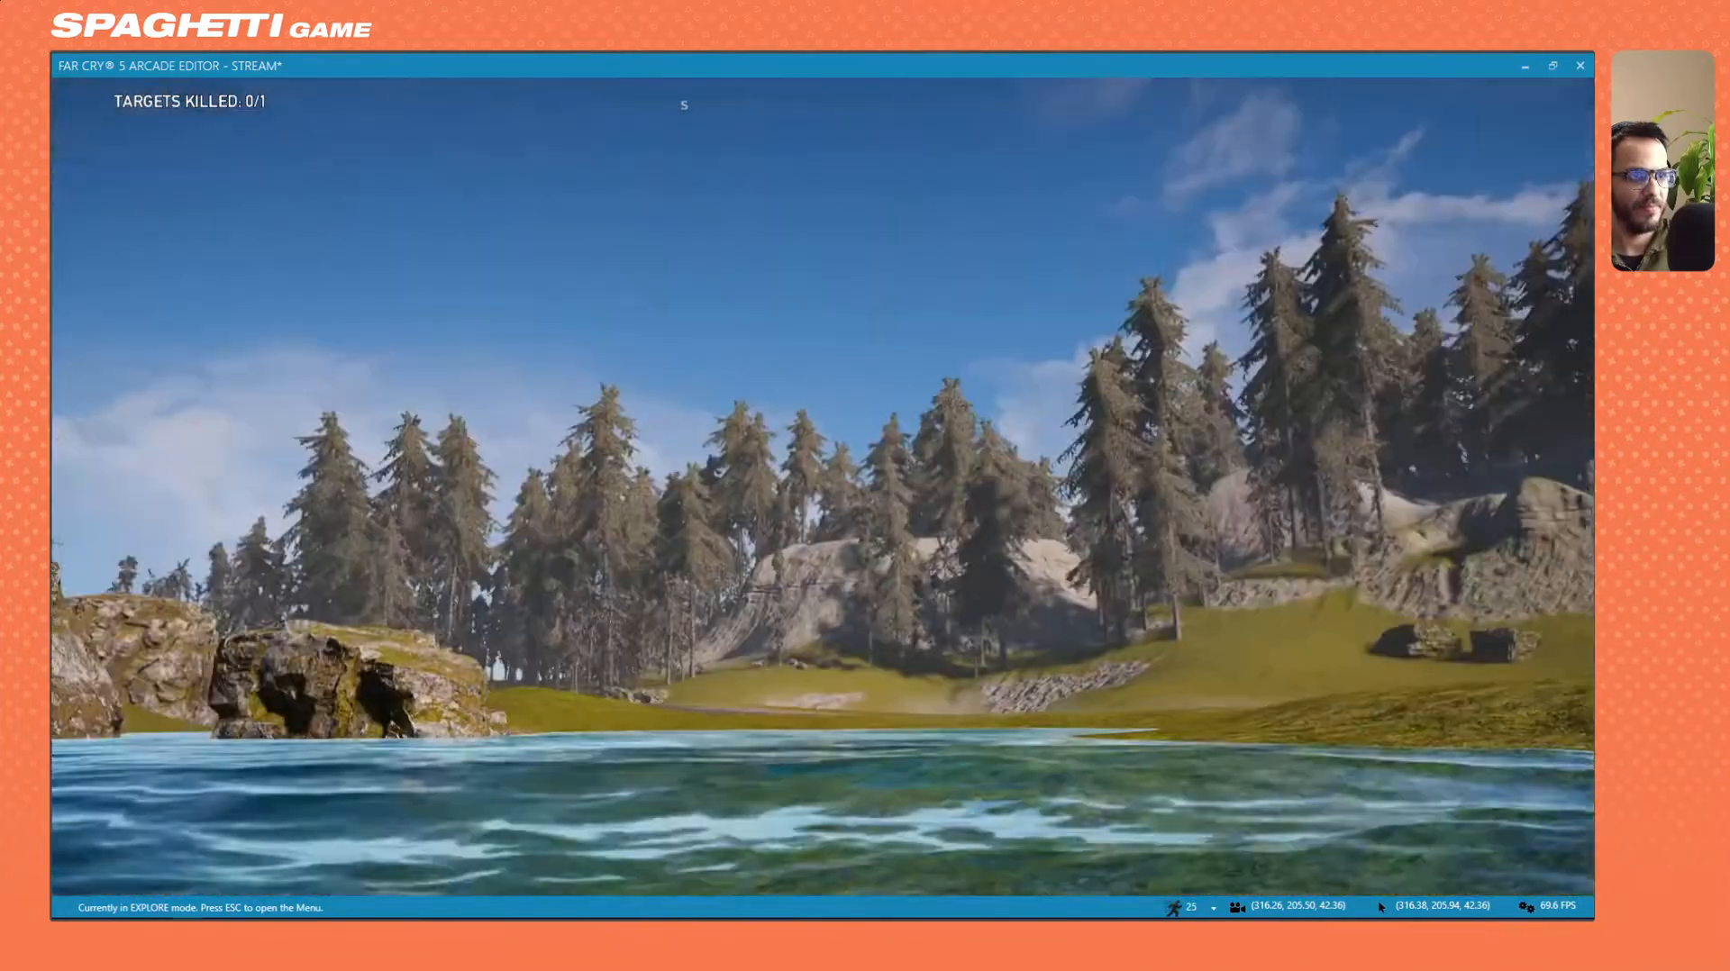
key(w)
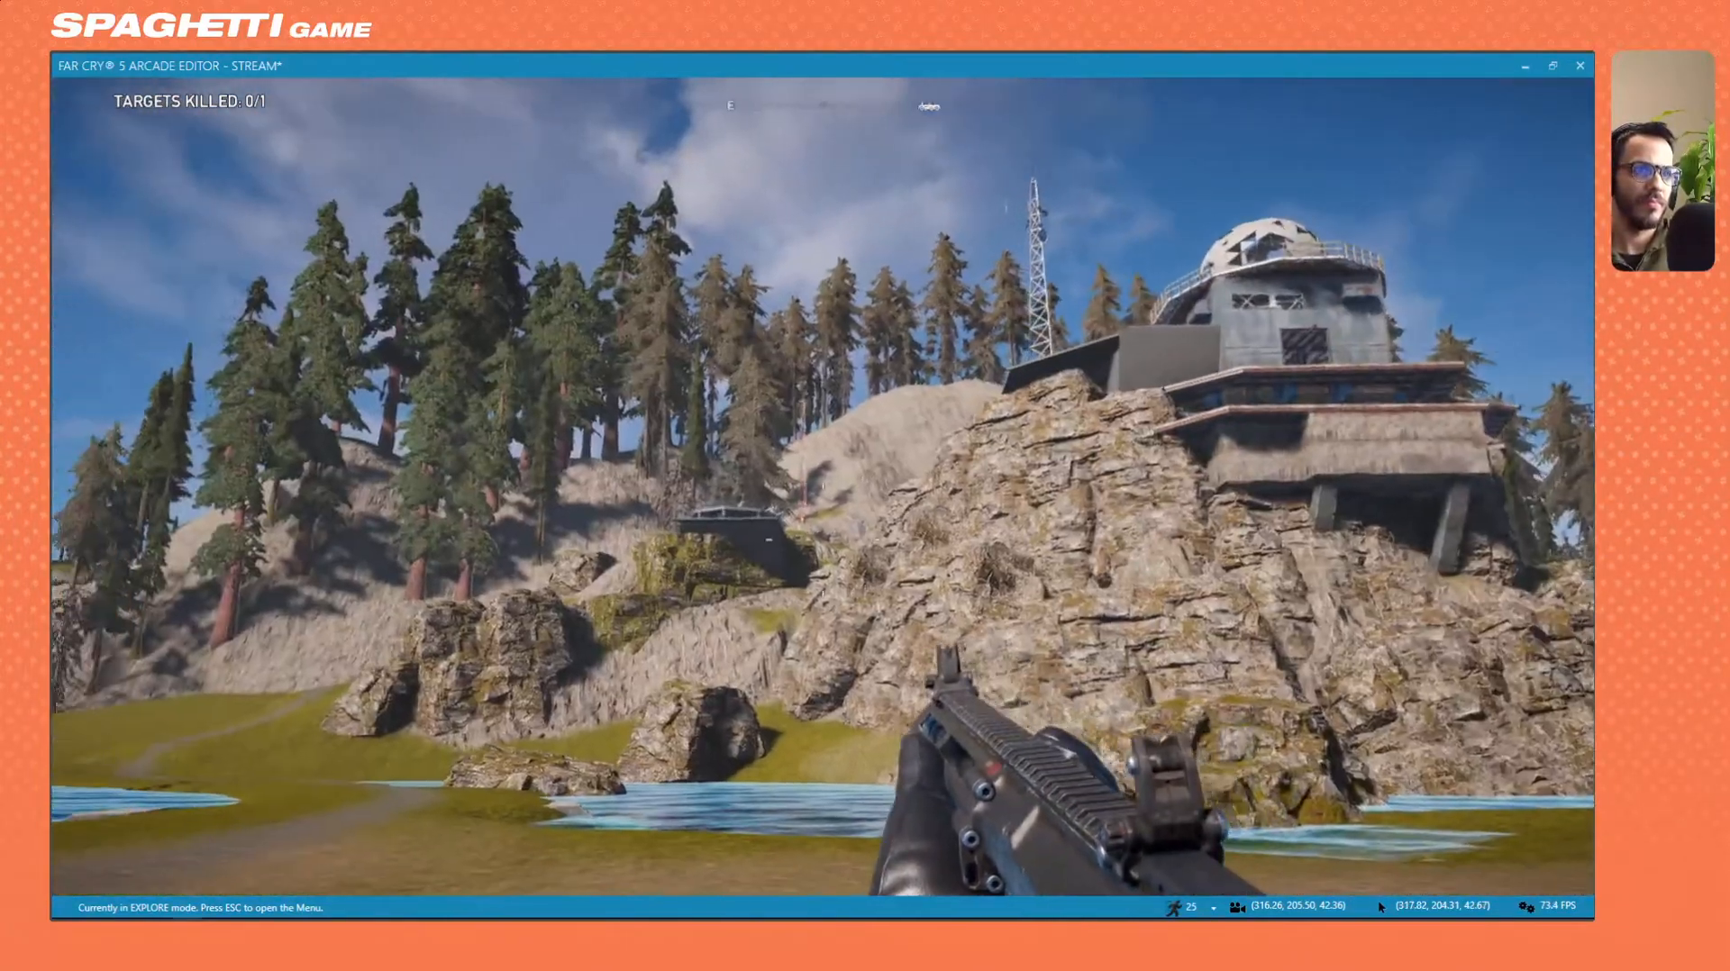
right_click(822, 539)
click(822, 539)
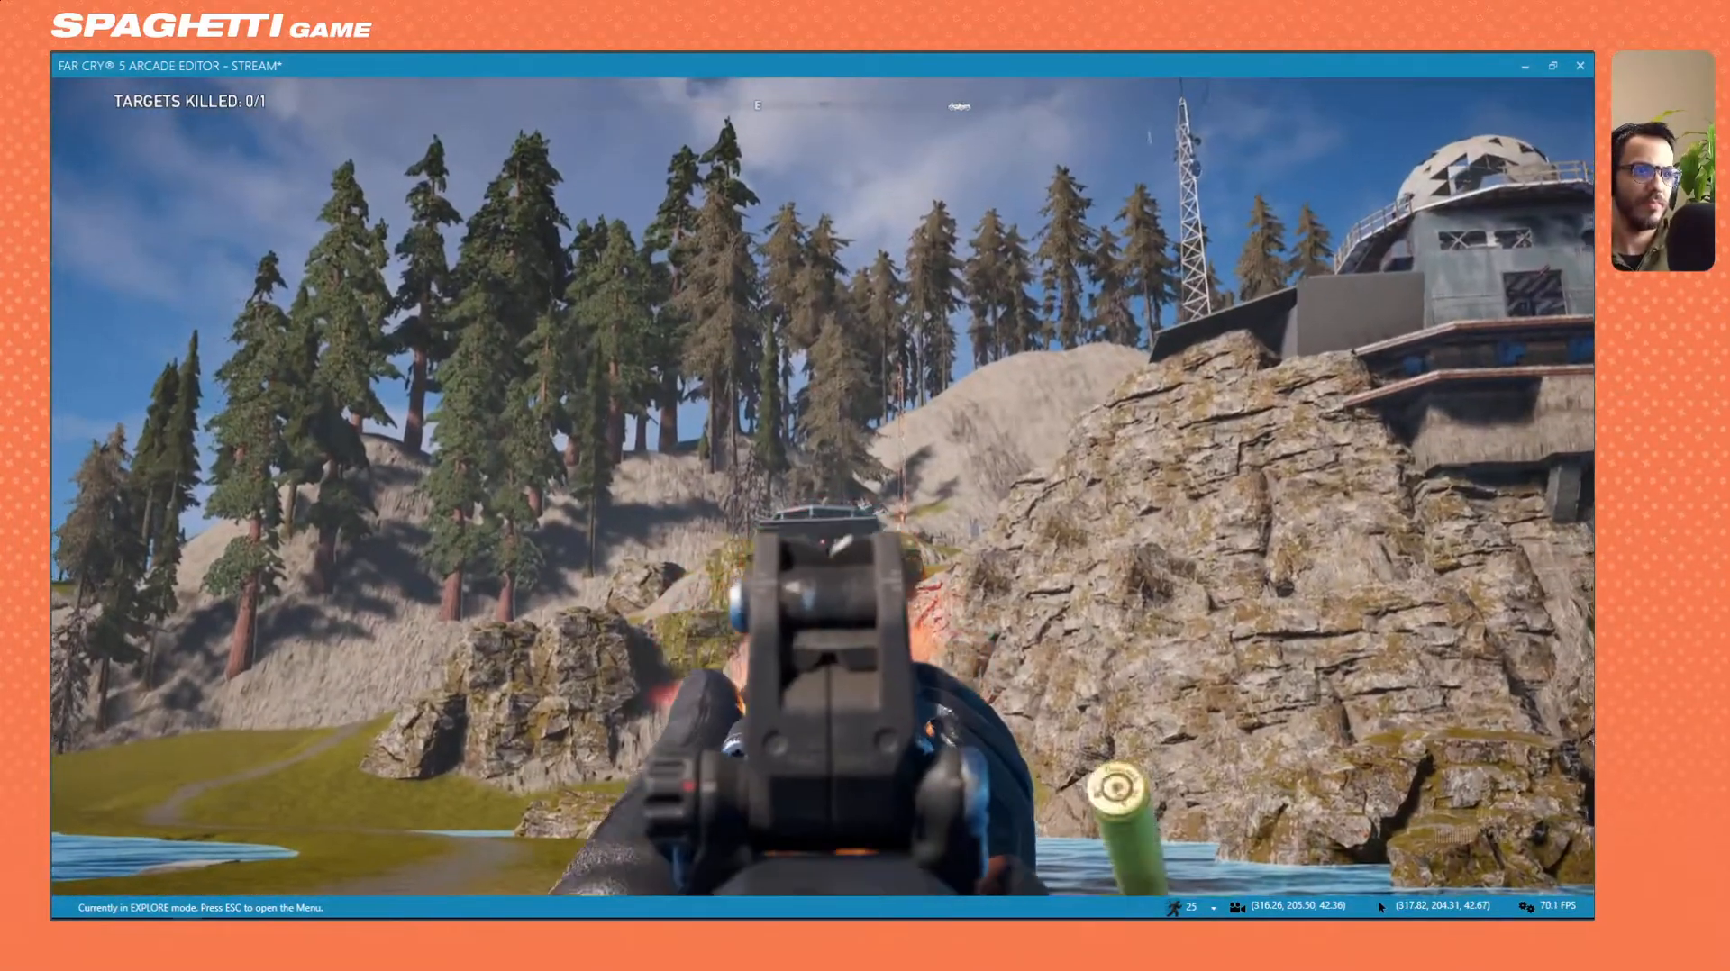
key(Escape)
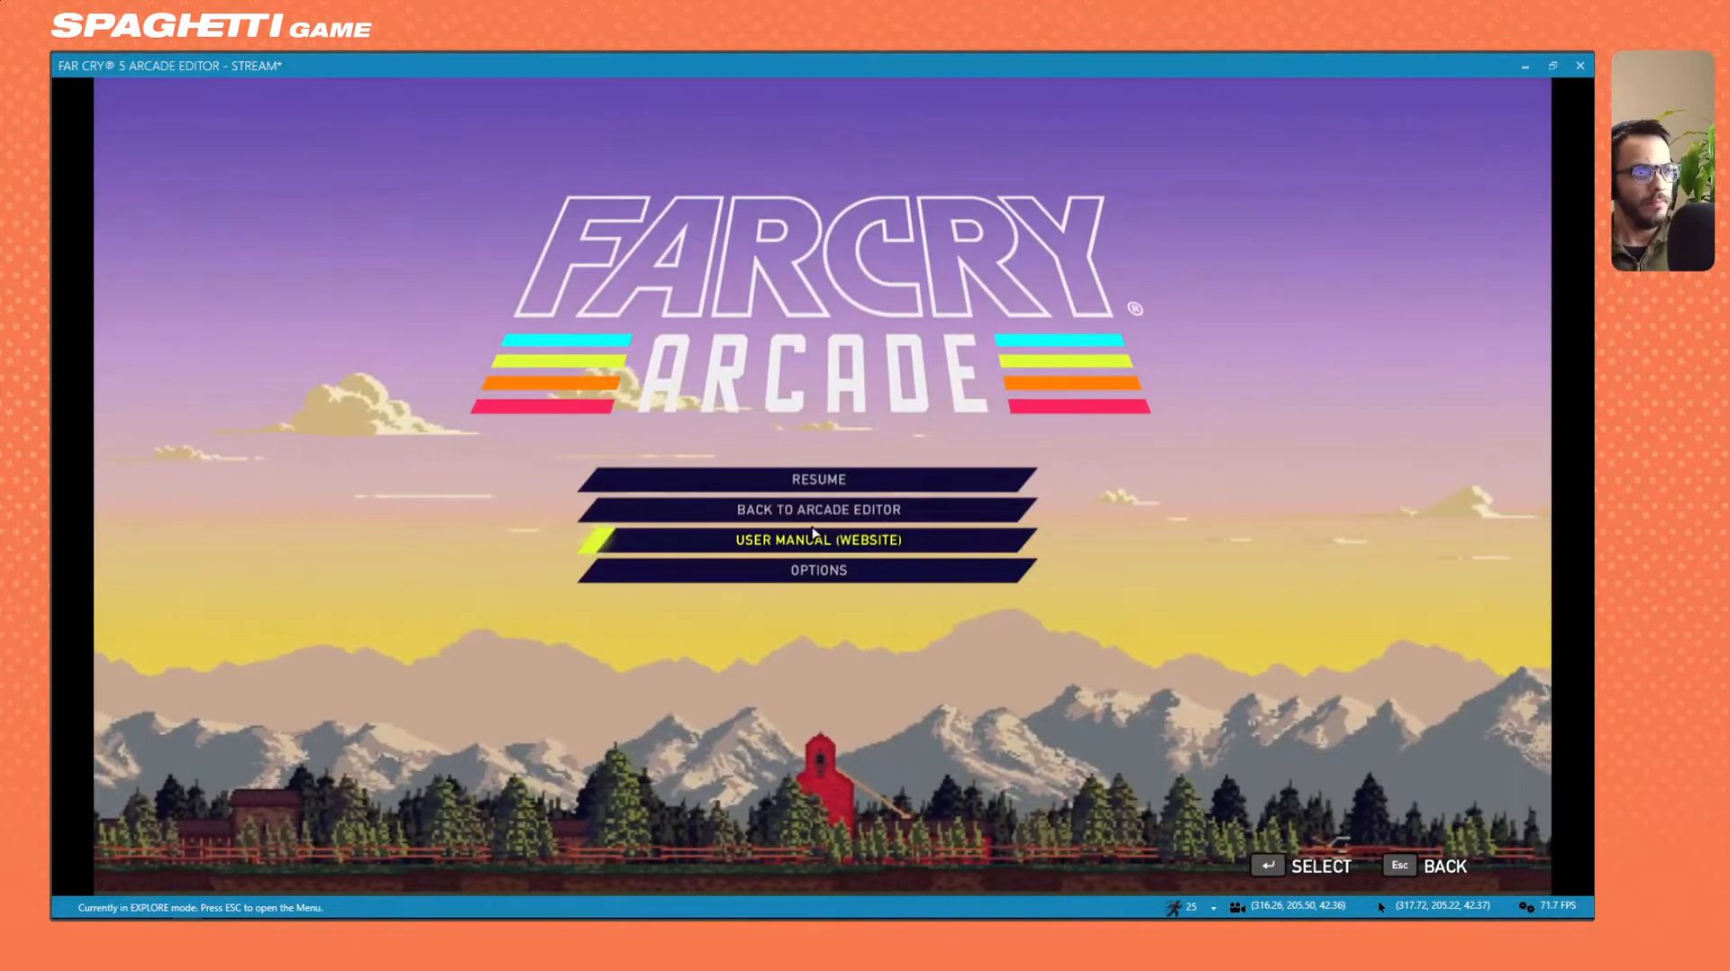
click(813, 514)
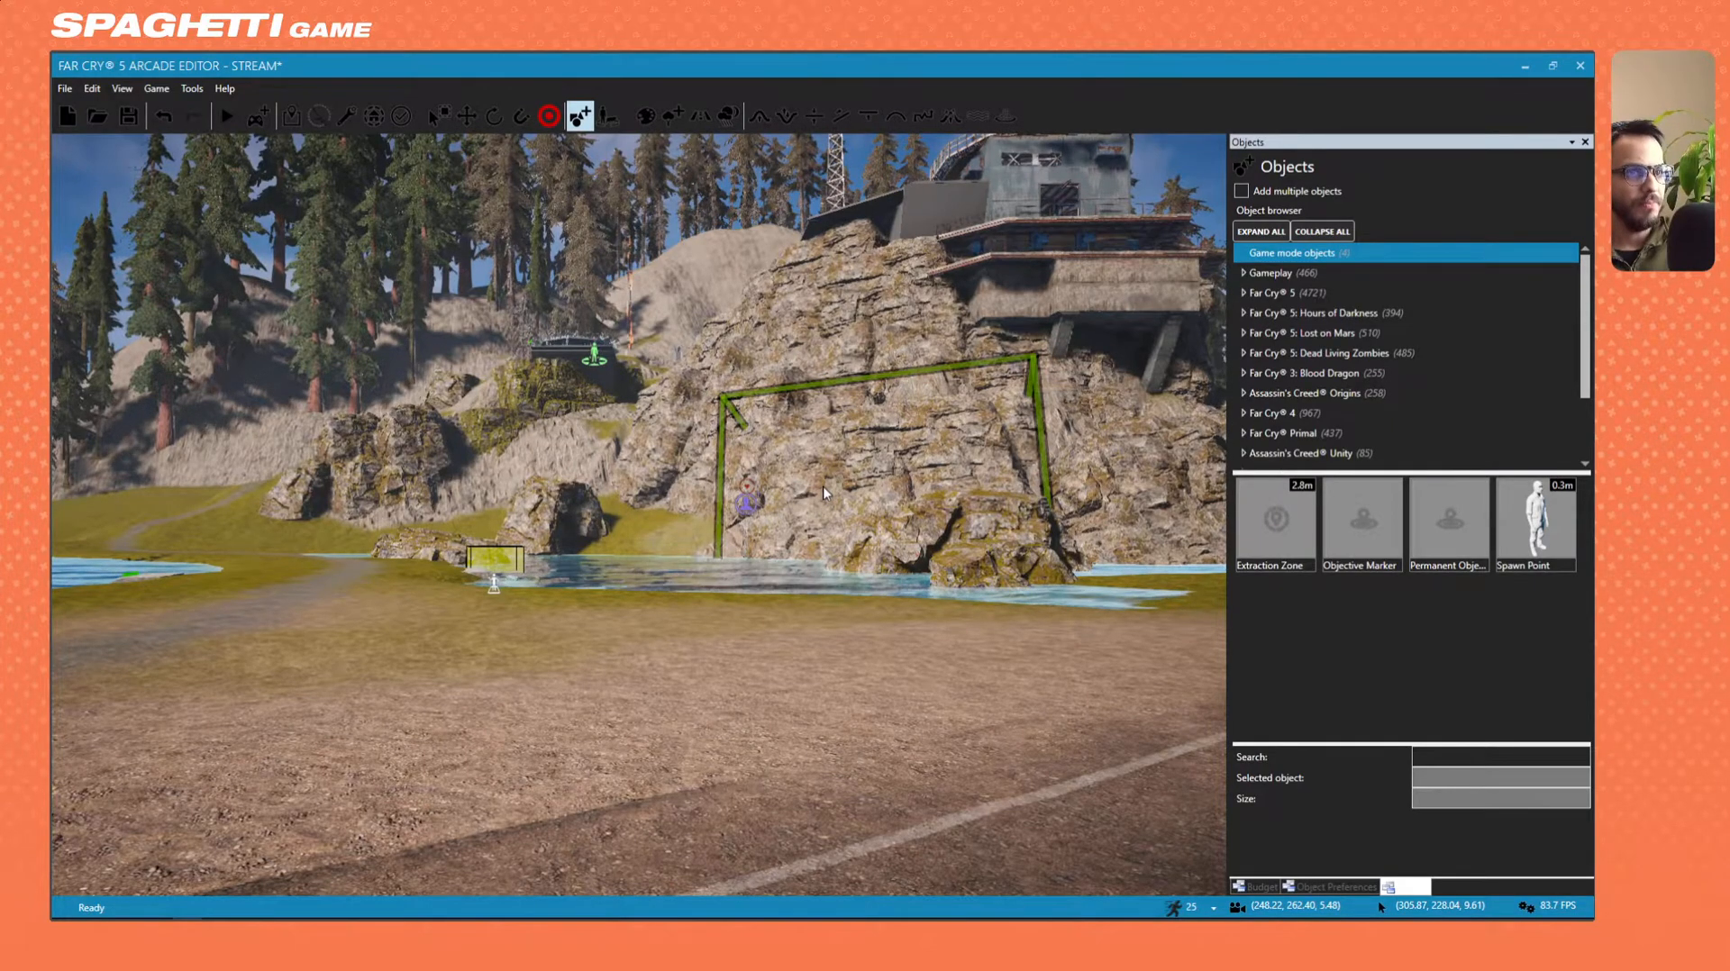
Move the concrete base on the dirt yard beside the blue corrugated building.
key(w)
right_drag(521, 477, 689, 523)
key(w)
key(s)
key(s)
key(w)
key(w)
key(Escape)
click(686, 524)
key(w)
key(s)
right_drag(500, 610, 486, 645)
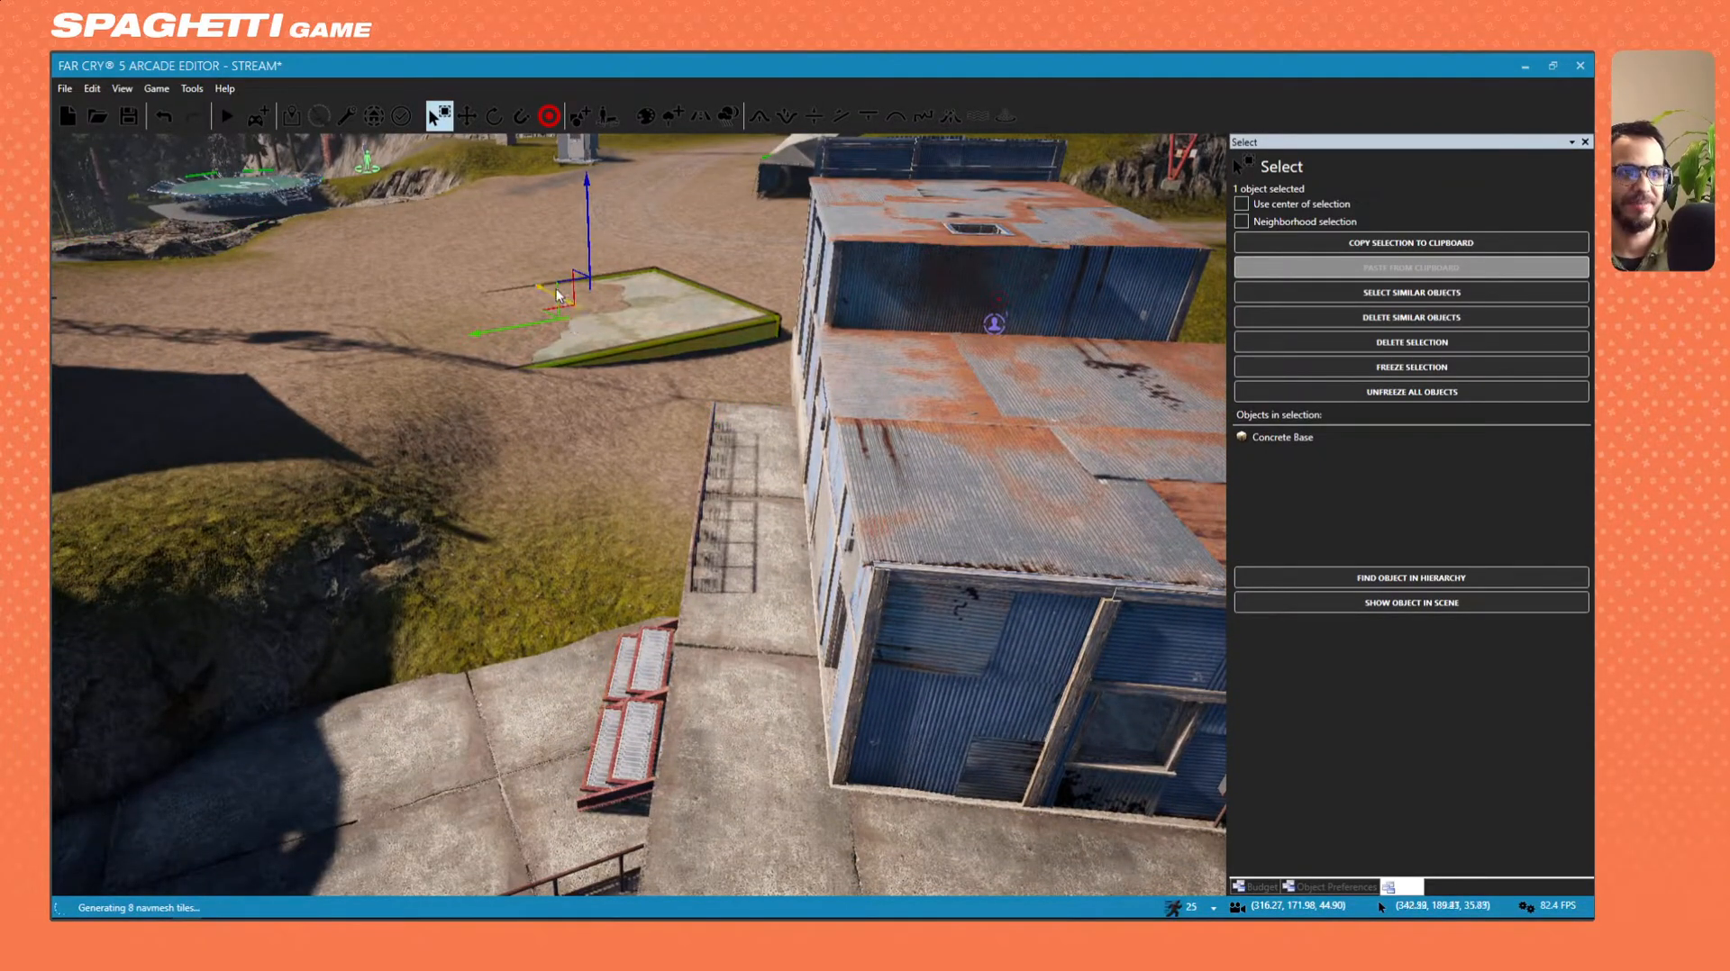
drag(547, 312, 459, 477)
Try deleting the concrete base, and undo the deletion.
key(s)
right_drag(587, 456, 505, 470)
key(Delete)
right_drag(602, 427, 486, 509)
key(w)
key(ctrl+z)
Delete the Catwalk Concrete Platform 01 piece at the cliff end of the outpost's lower terrace.
key(w)
key(s)
key(s)
key(w)
key(d)
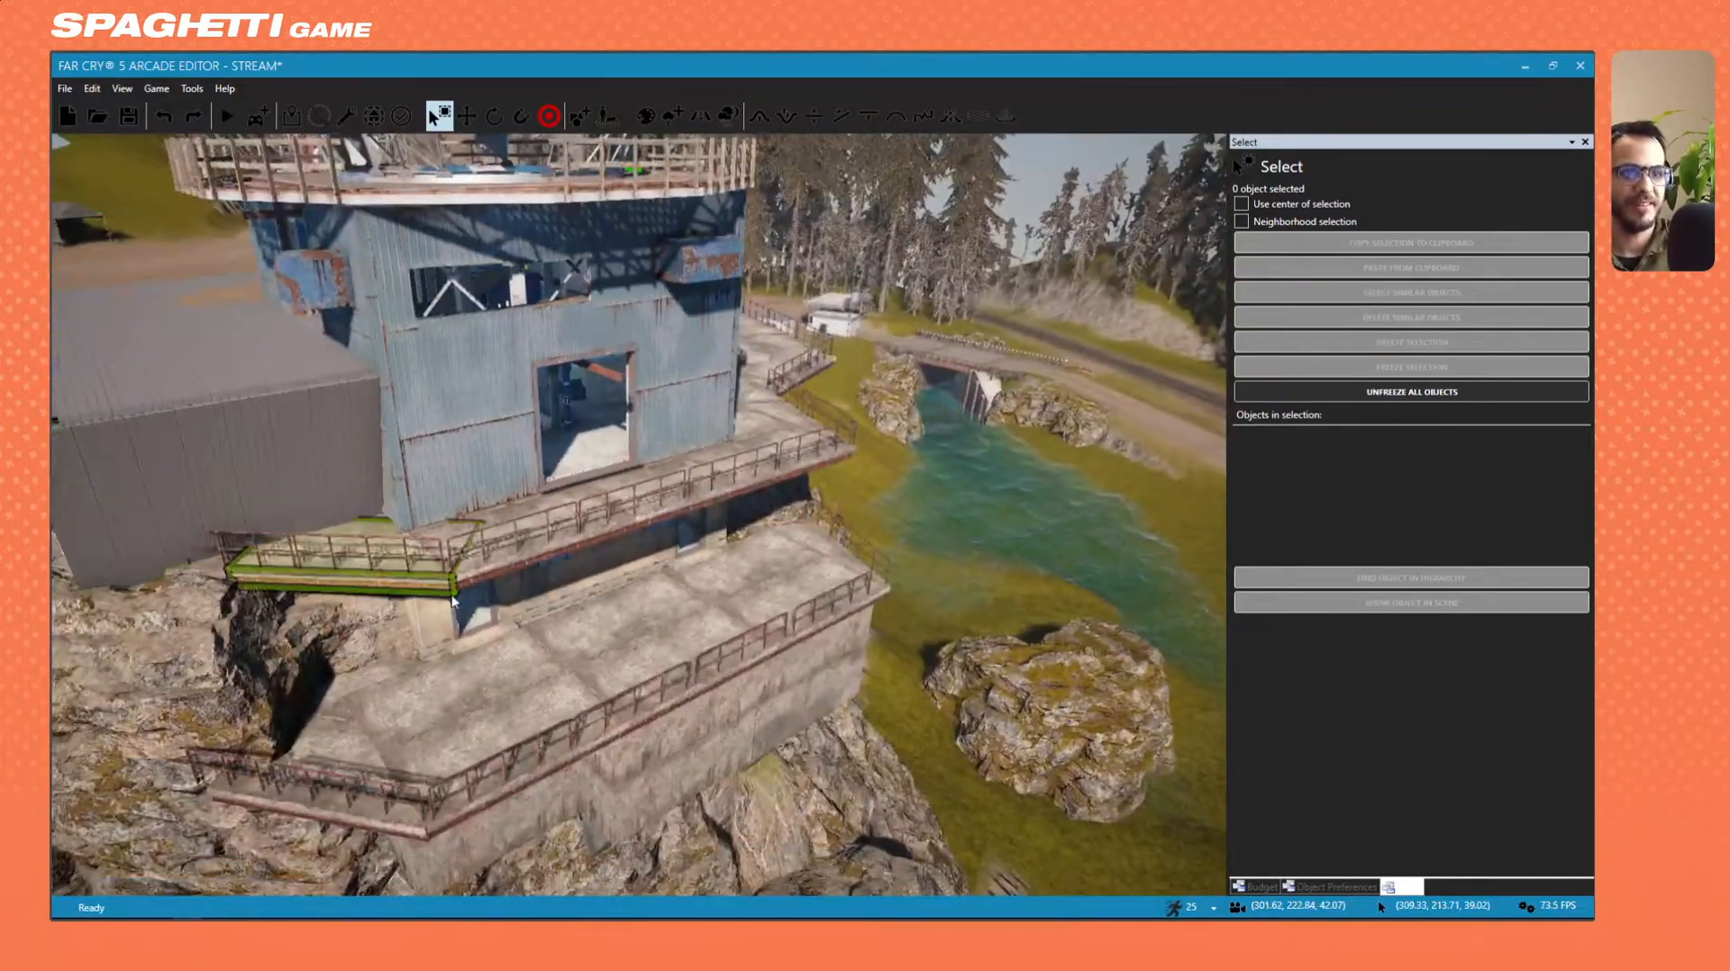
click(451, 689)
right_drag(369, 540, 405, 576)
key(a)
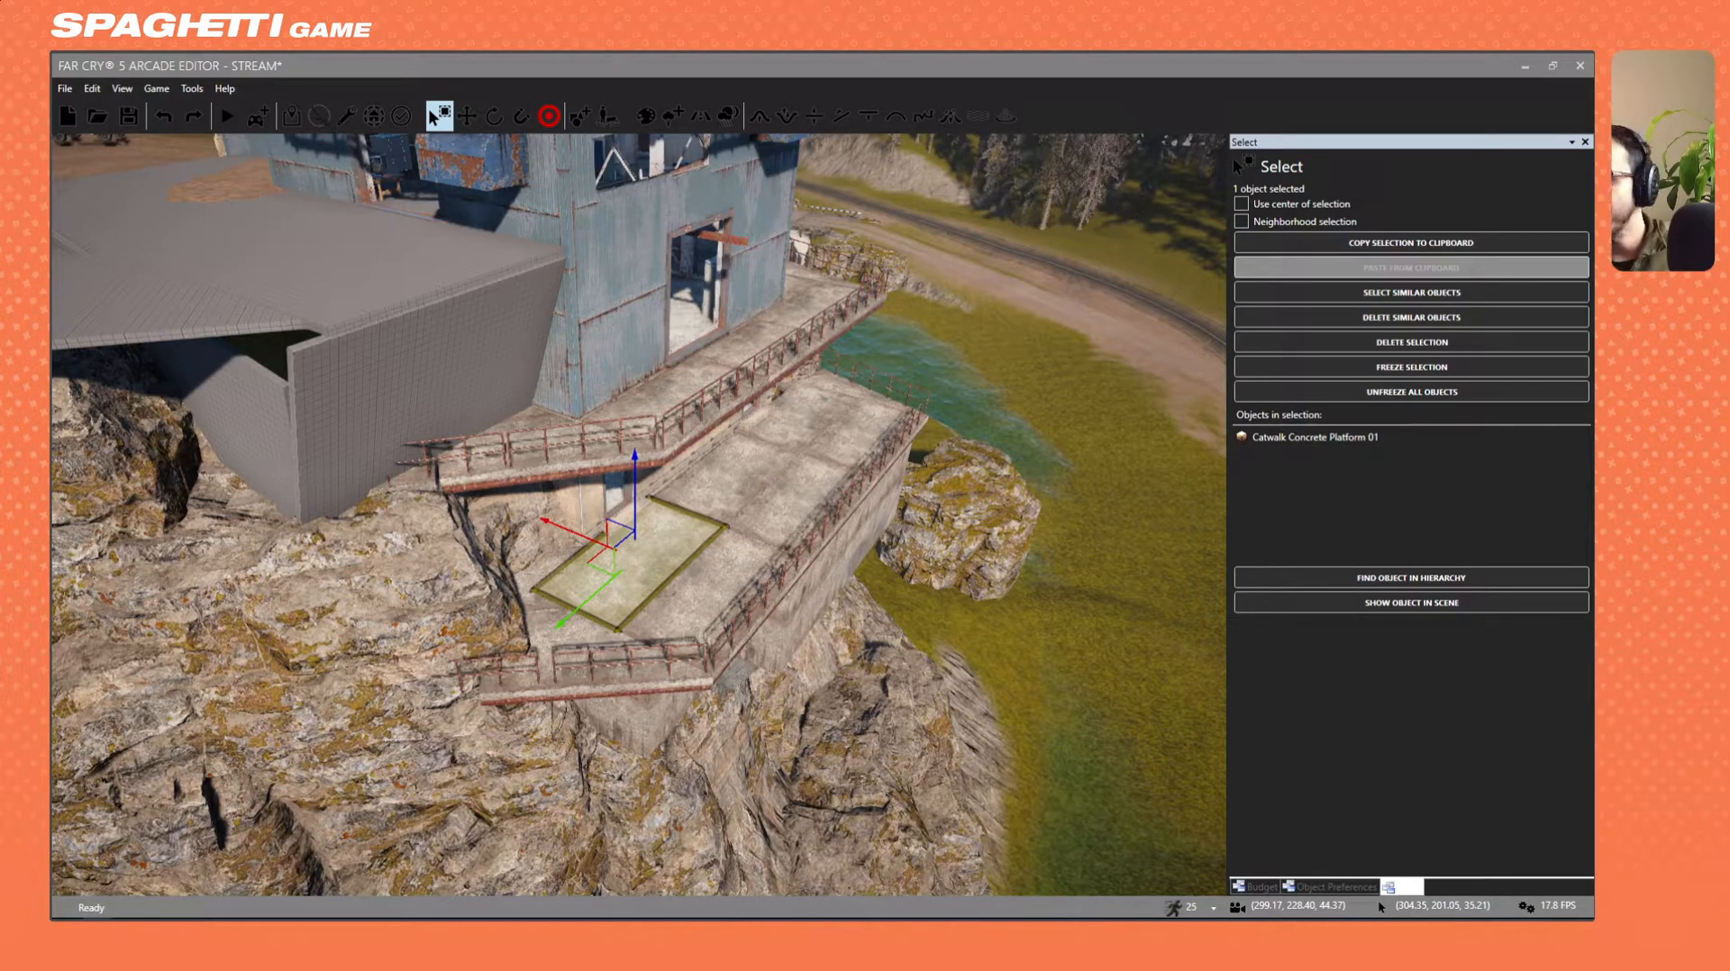
right_drag(576, 543, 436, 447)
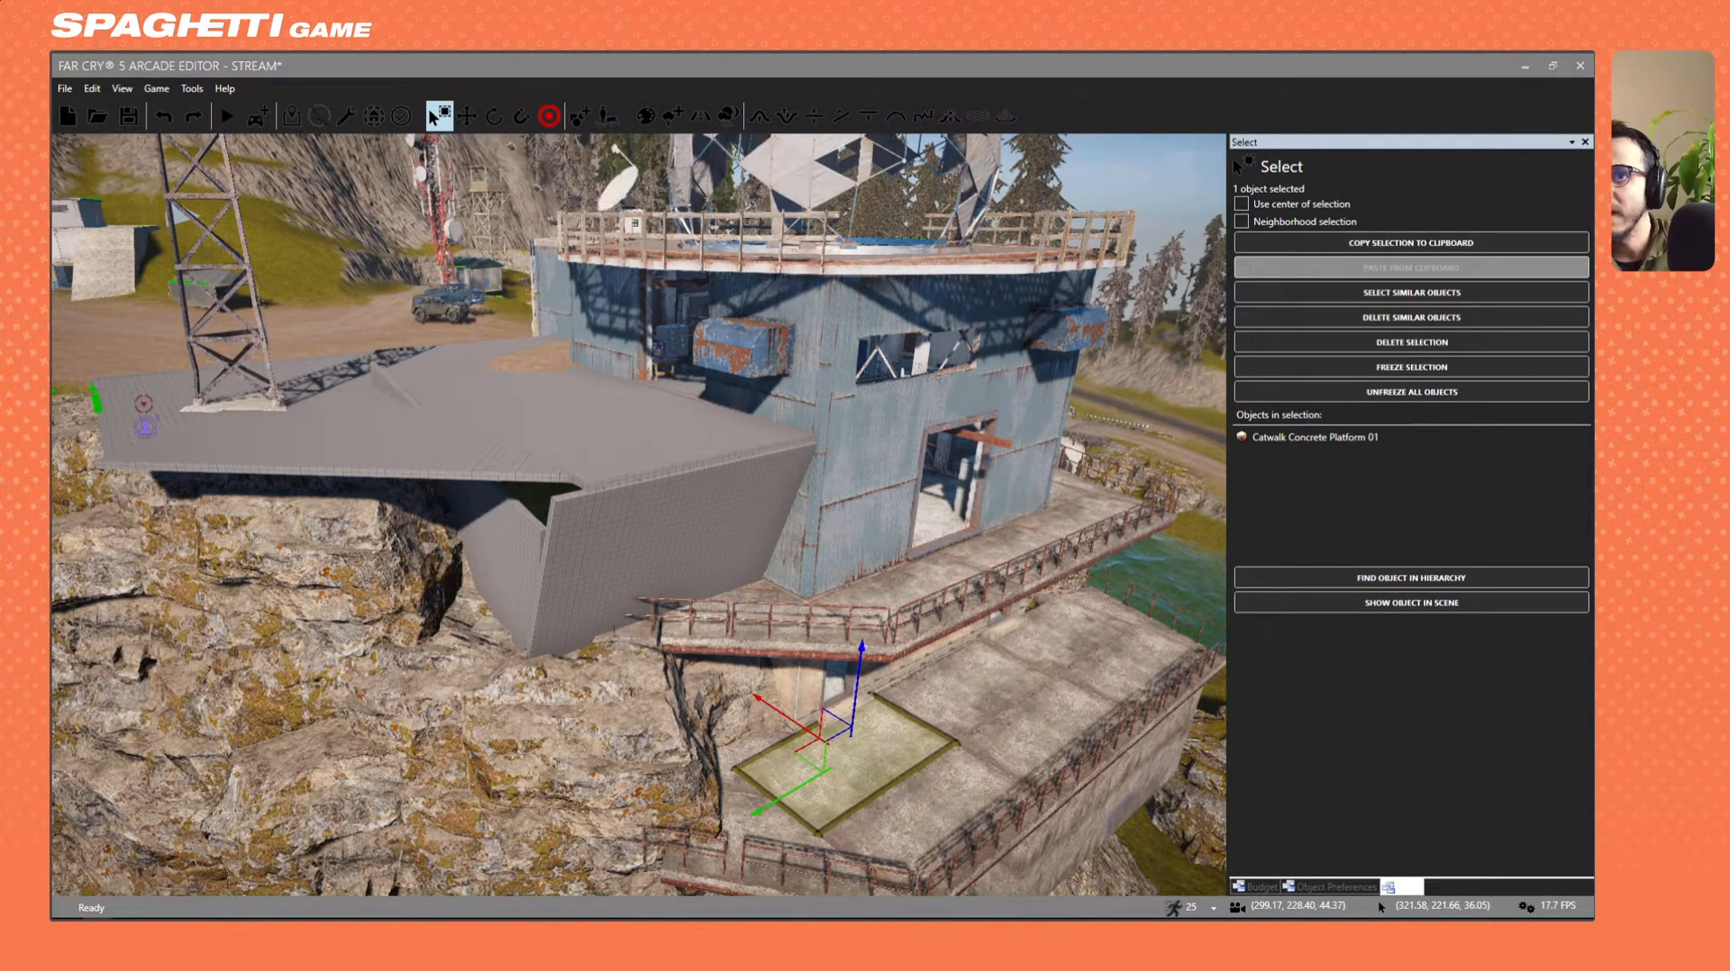
key(alt+Tab)
right_drag(649, 532, 685, 477)
key(s)
key(w)
key(Delete)
key(Escape)
key(s)
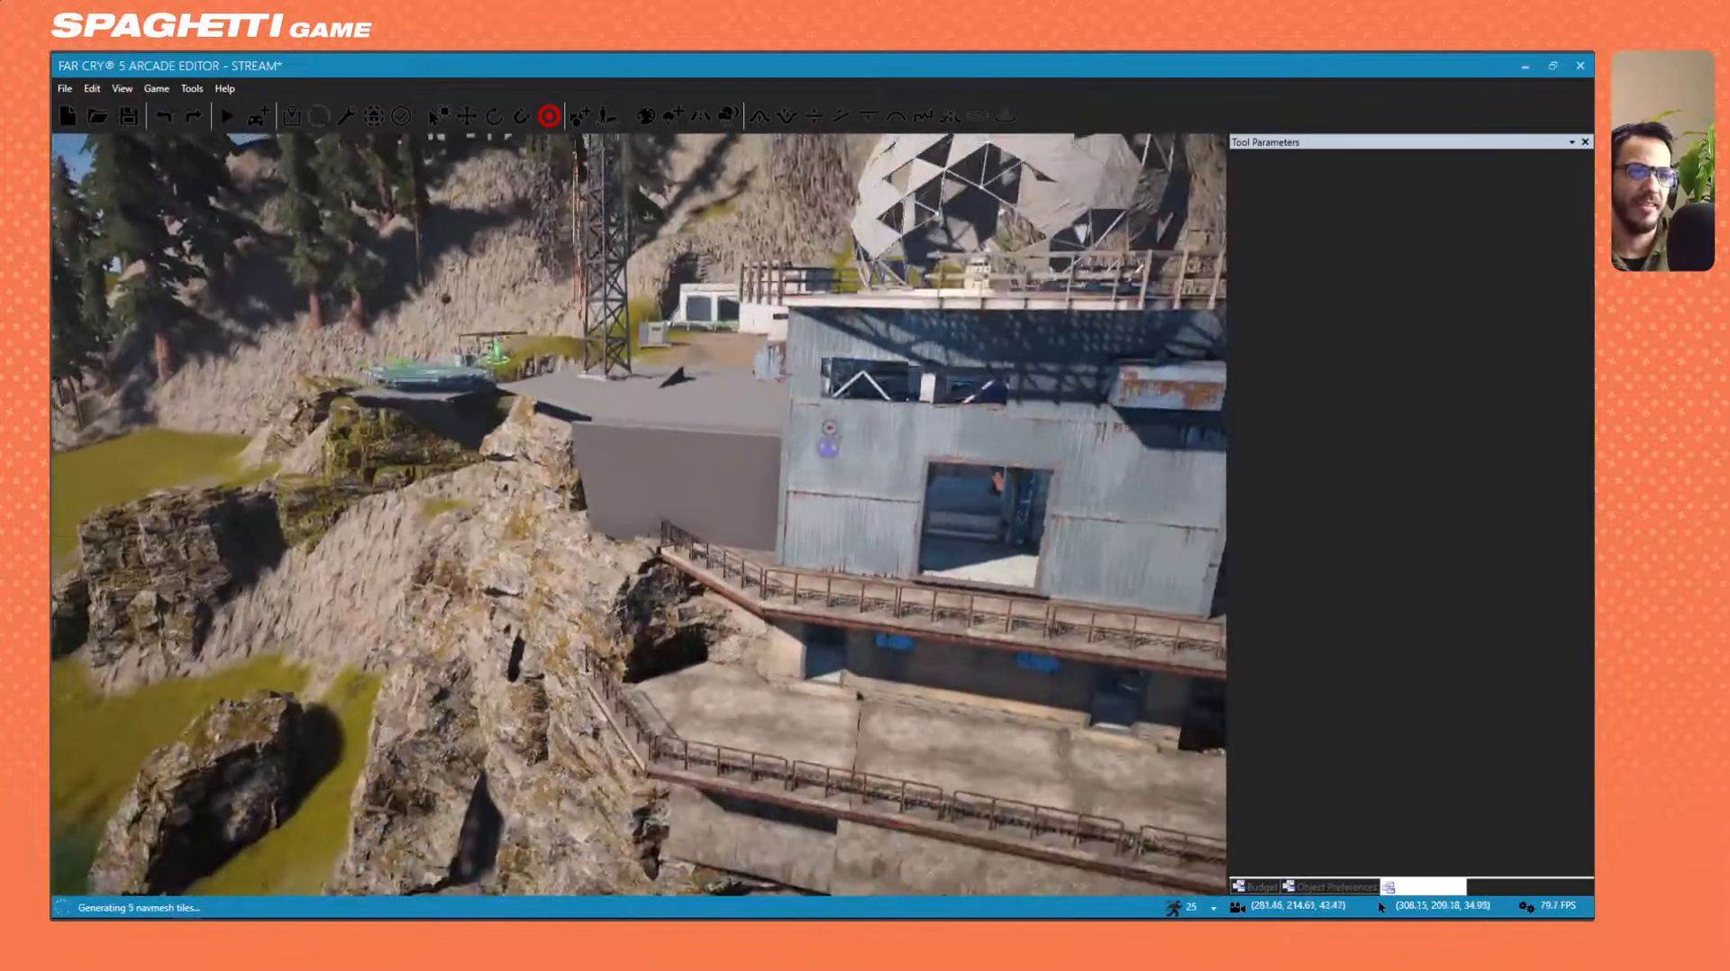
Look over the cliff face between the helipad and the outpost, and check the Far Cry Arcade Object List Search page.
key(a)
right_drag(338, 347, 433, 369)
key(w)
key(s)
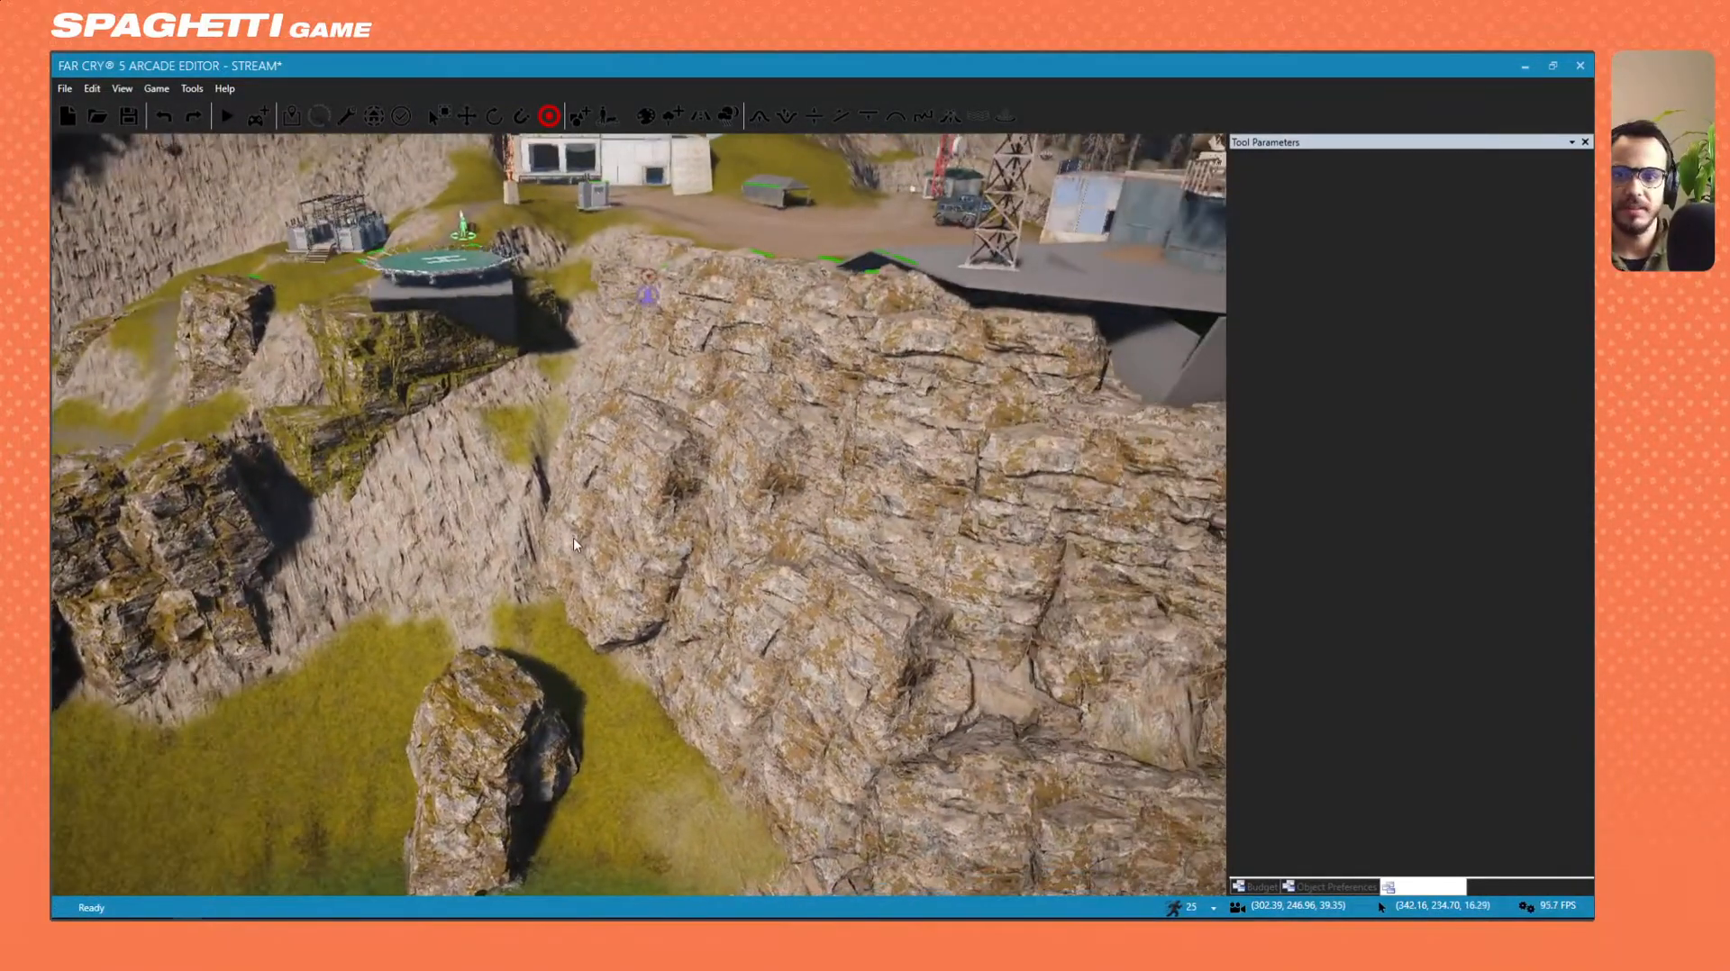
mouse_move(530, 573)
right_down()
mouse_move(631, 563)
mouse_move(516, 558)
right_up()
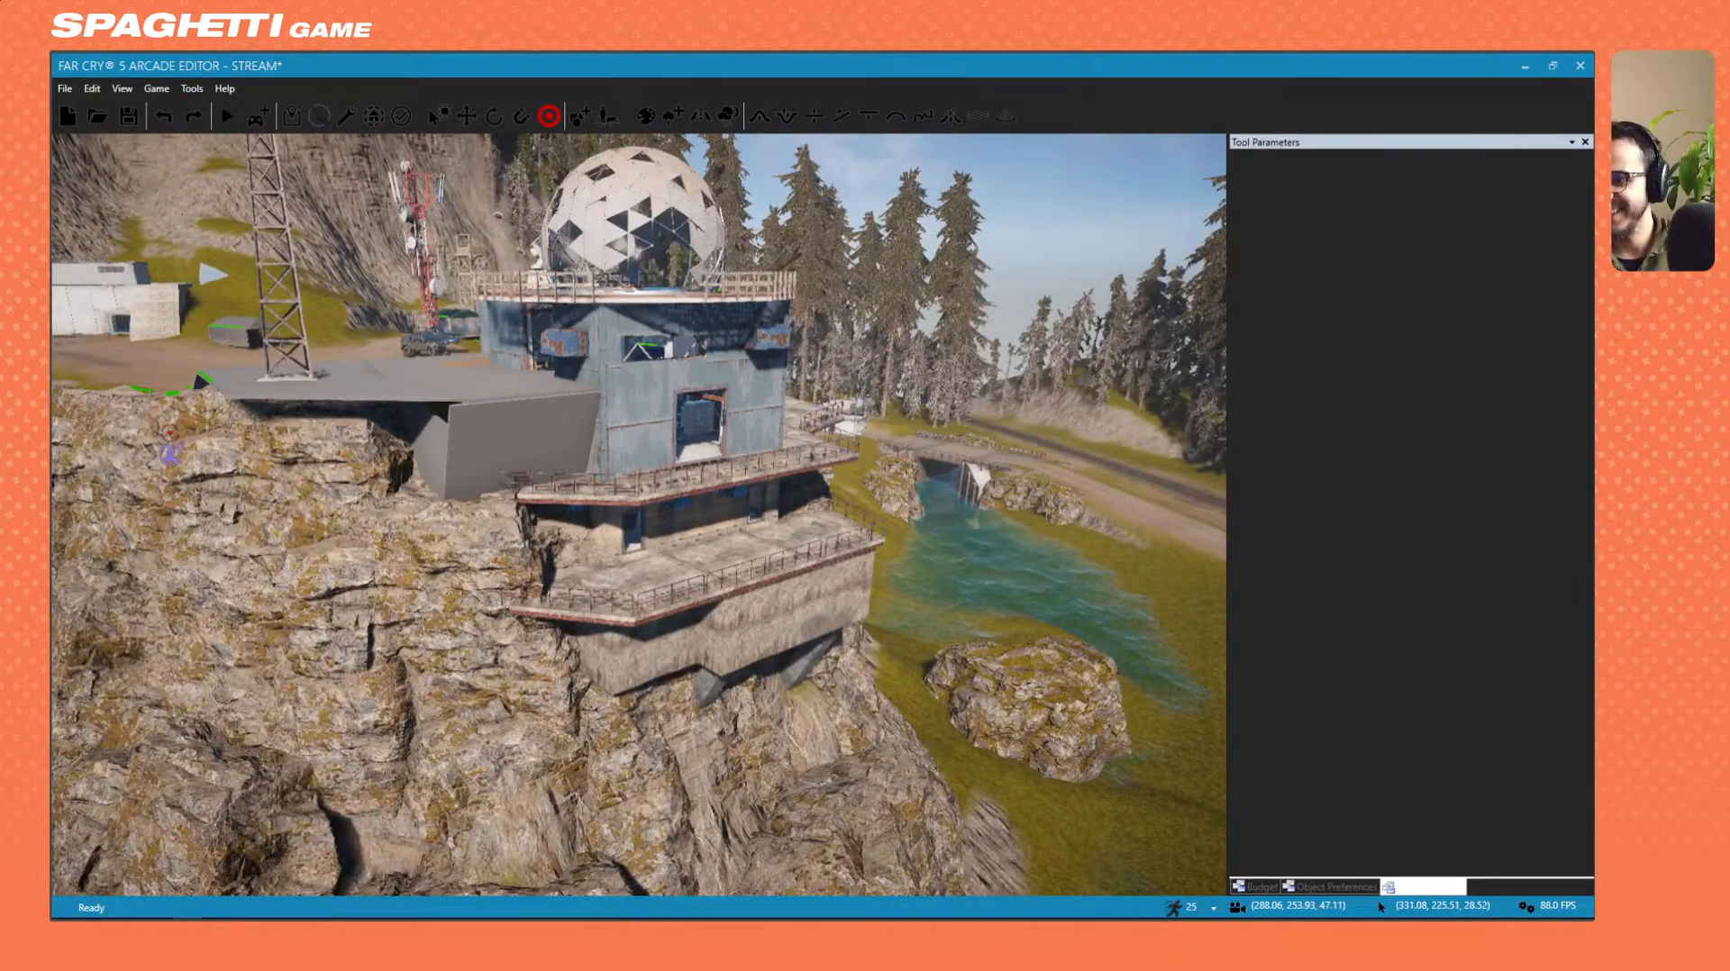
key(alt+Tab)
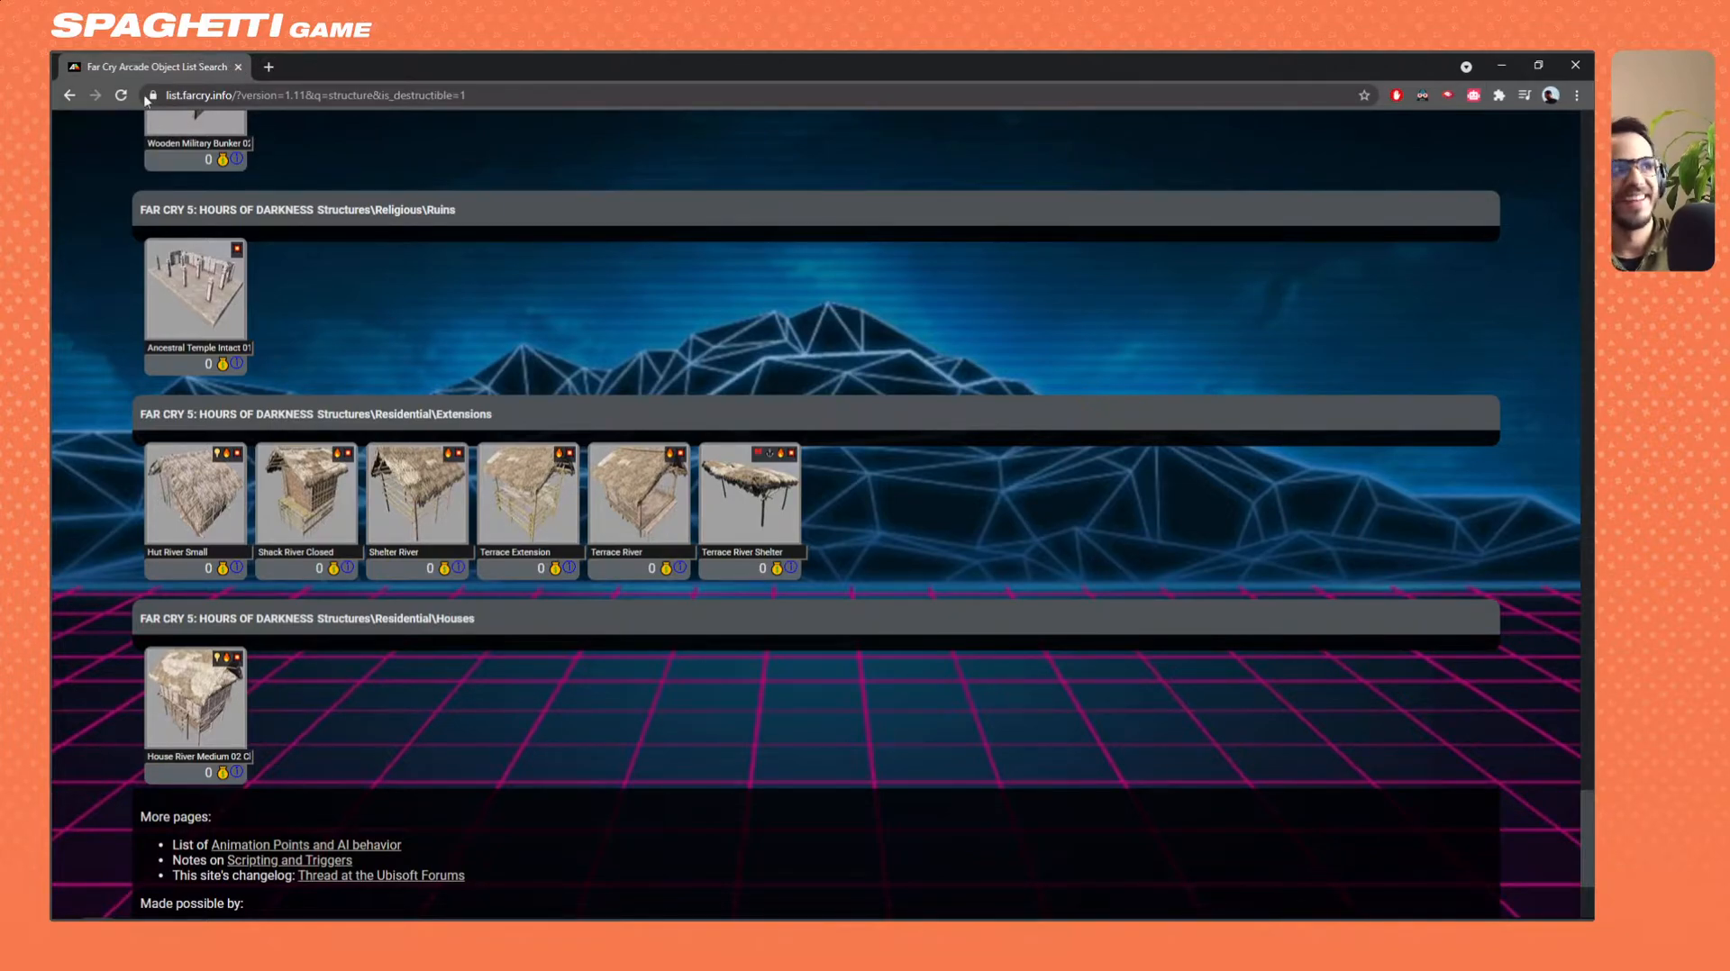
click(1501, 65)
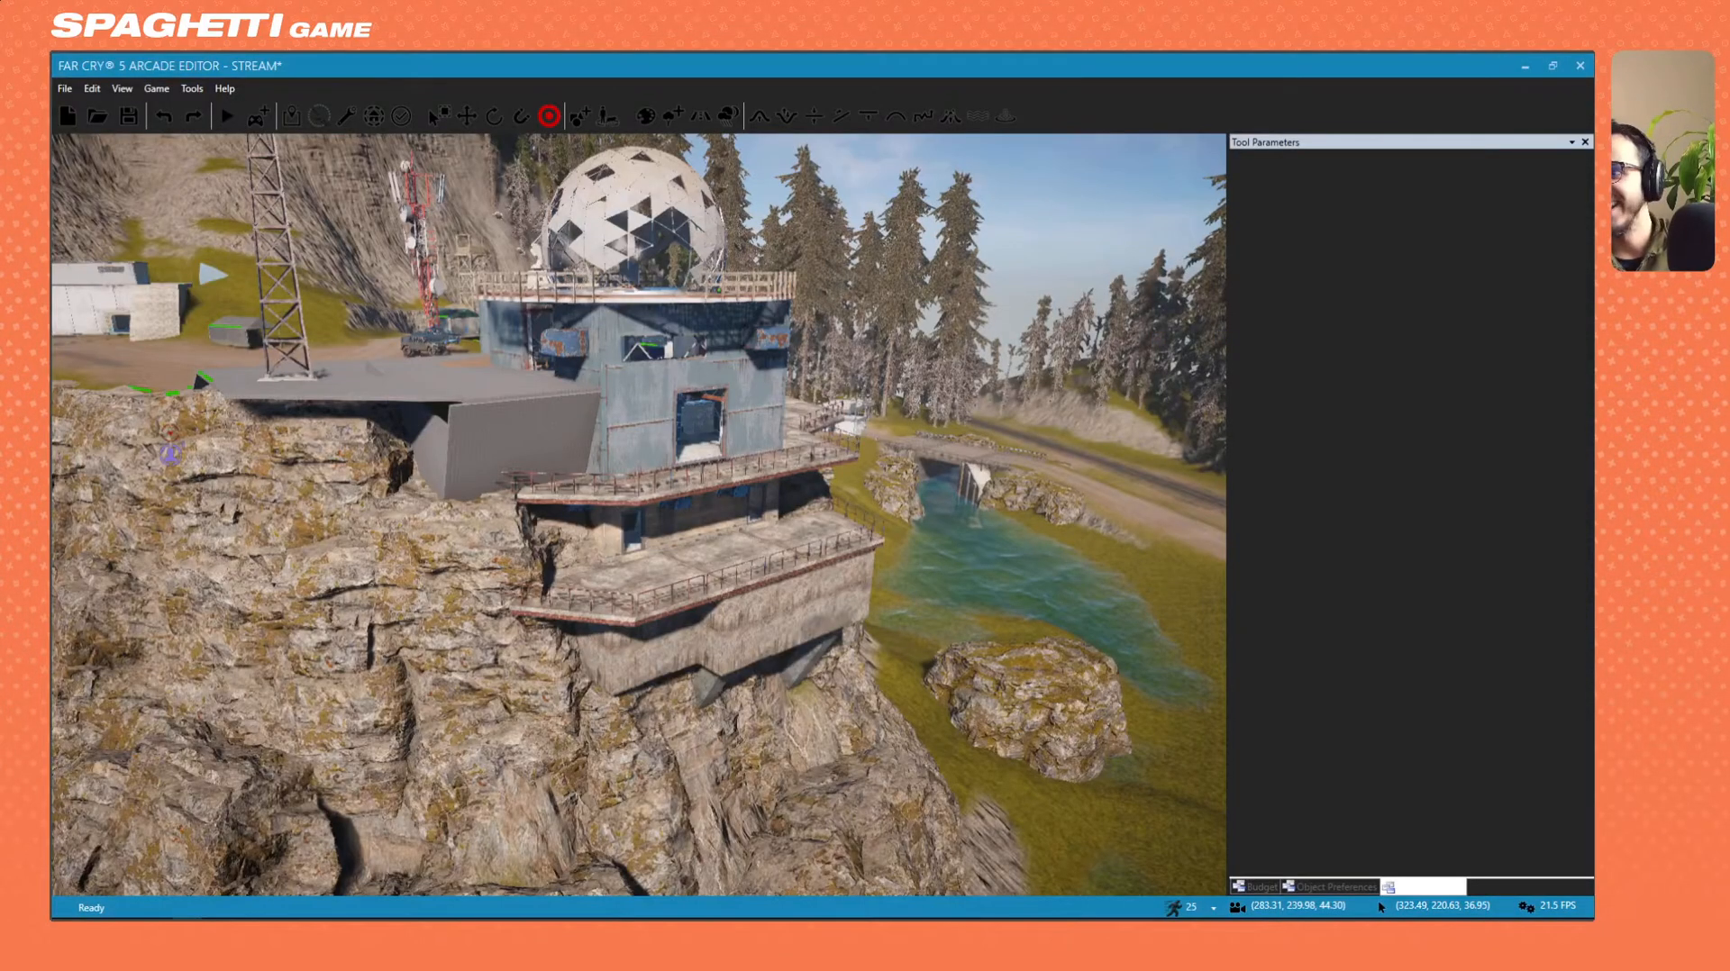
Show the Spaghetti Game YouTube channel and look through its game thumbnail images in Photos, from bf5.jpg to tumbnailer.jpg.
key(alt+Tab)
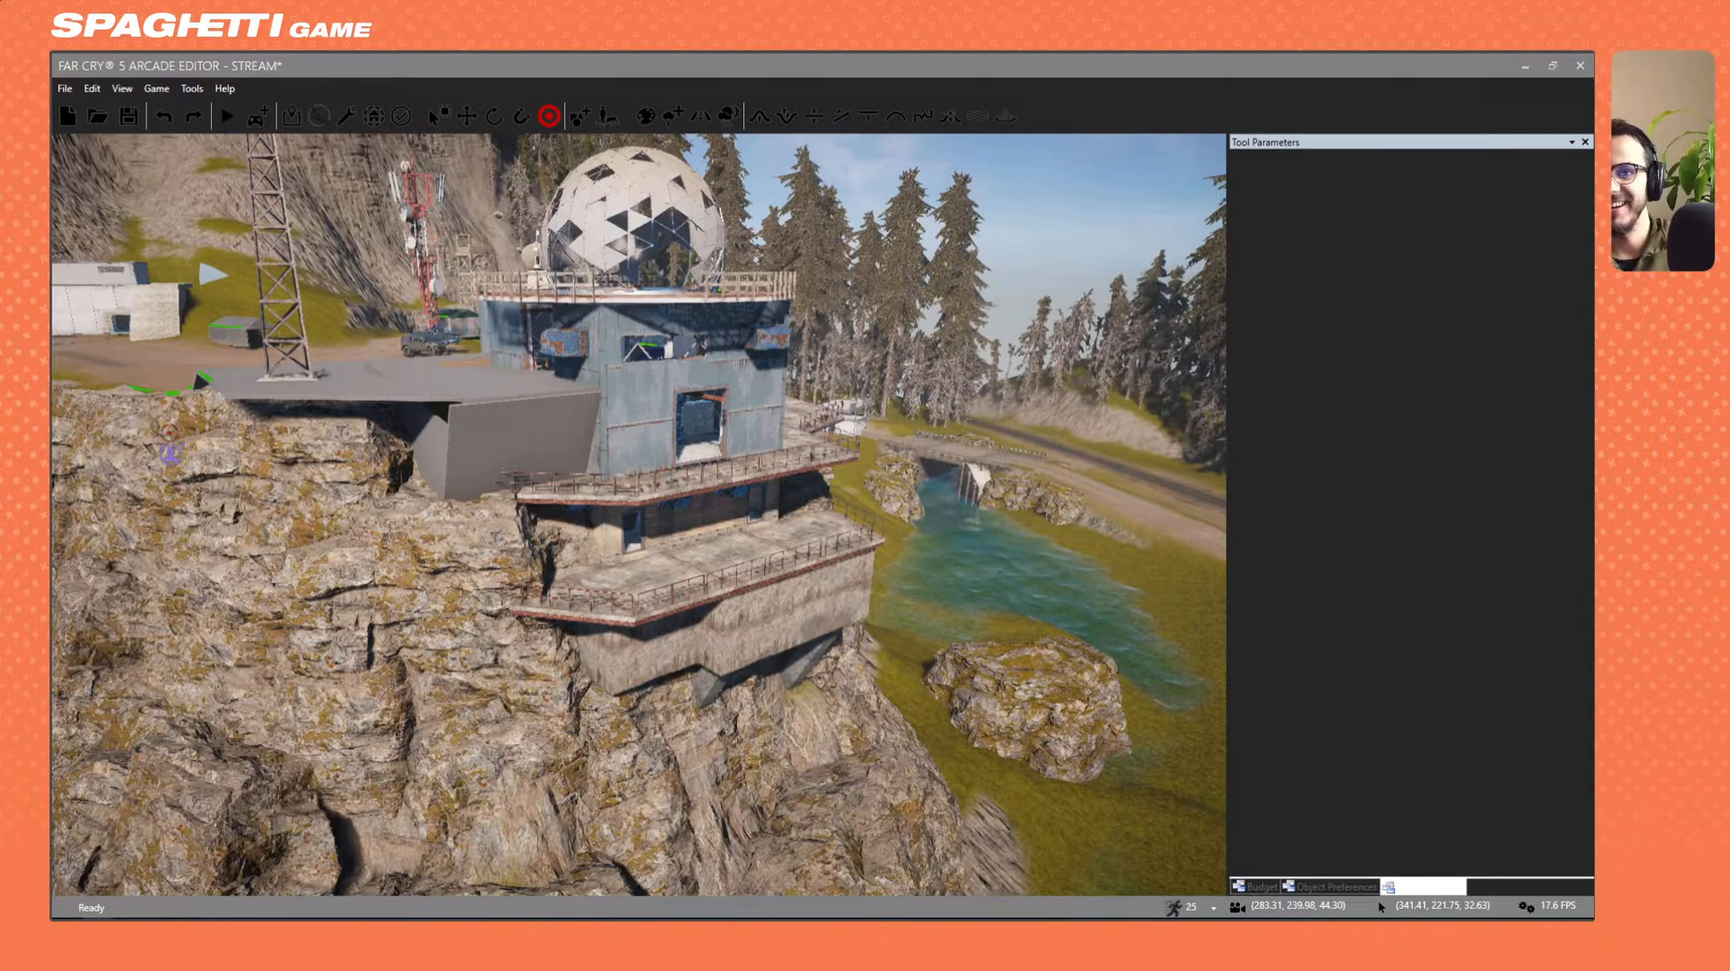
drag(54, 373, 669, 54)
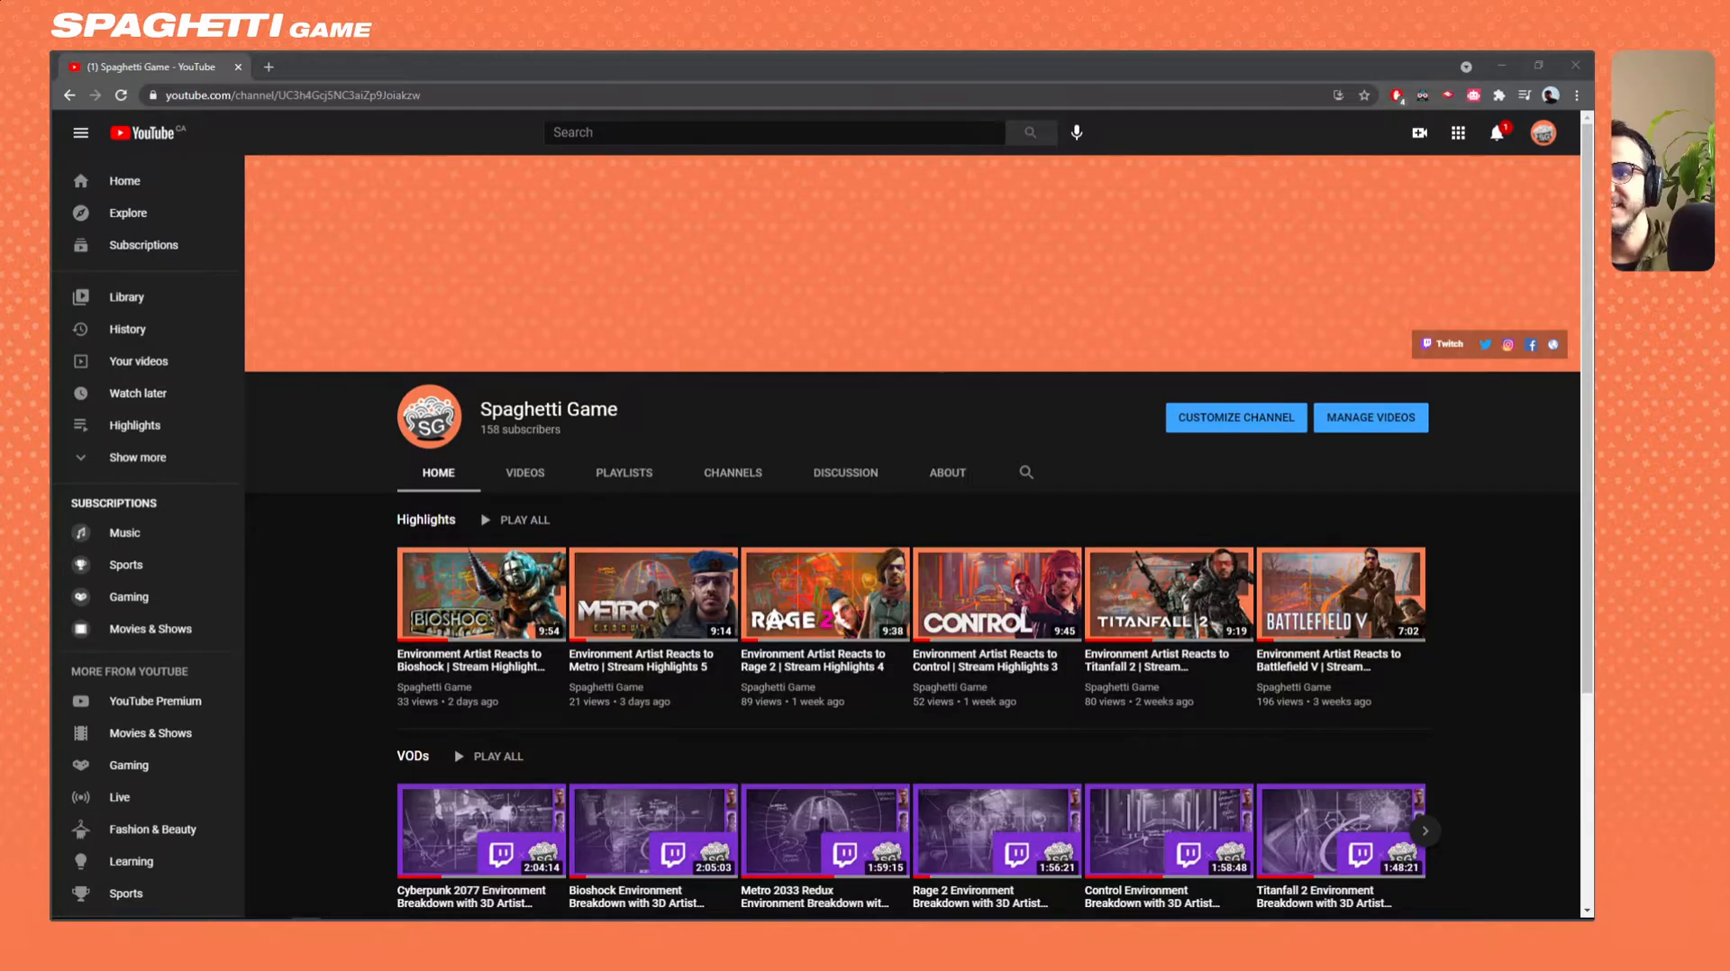
drag(919, 243, 927, 58)
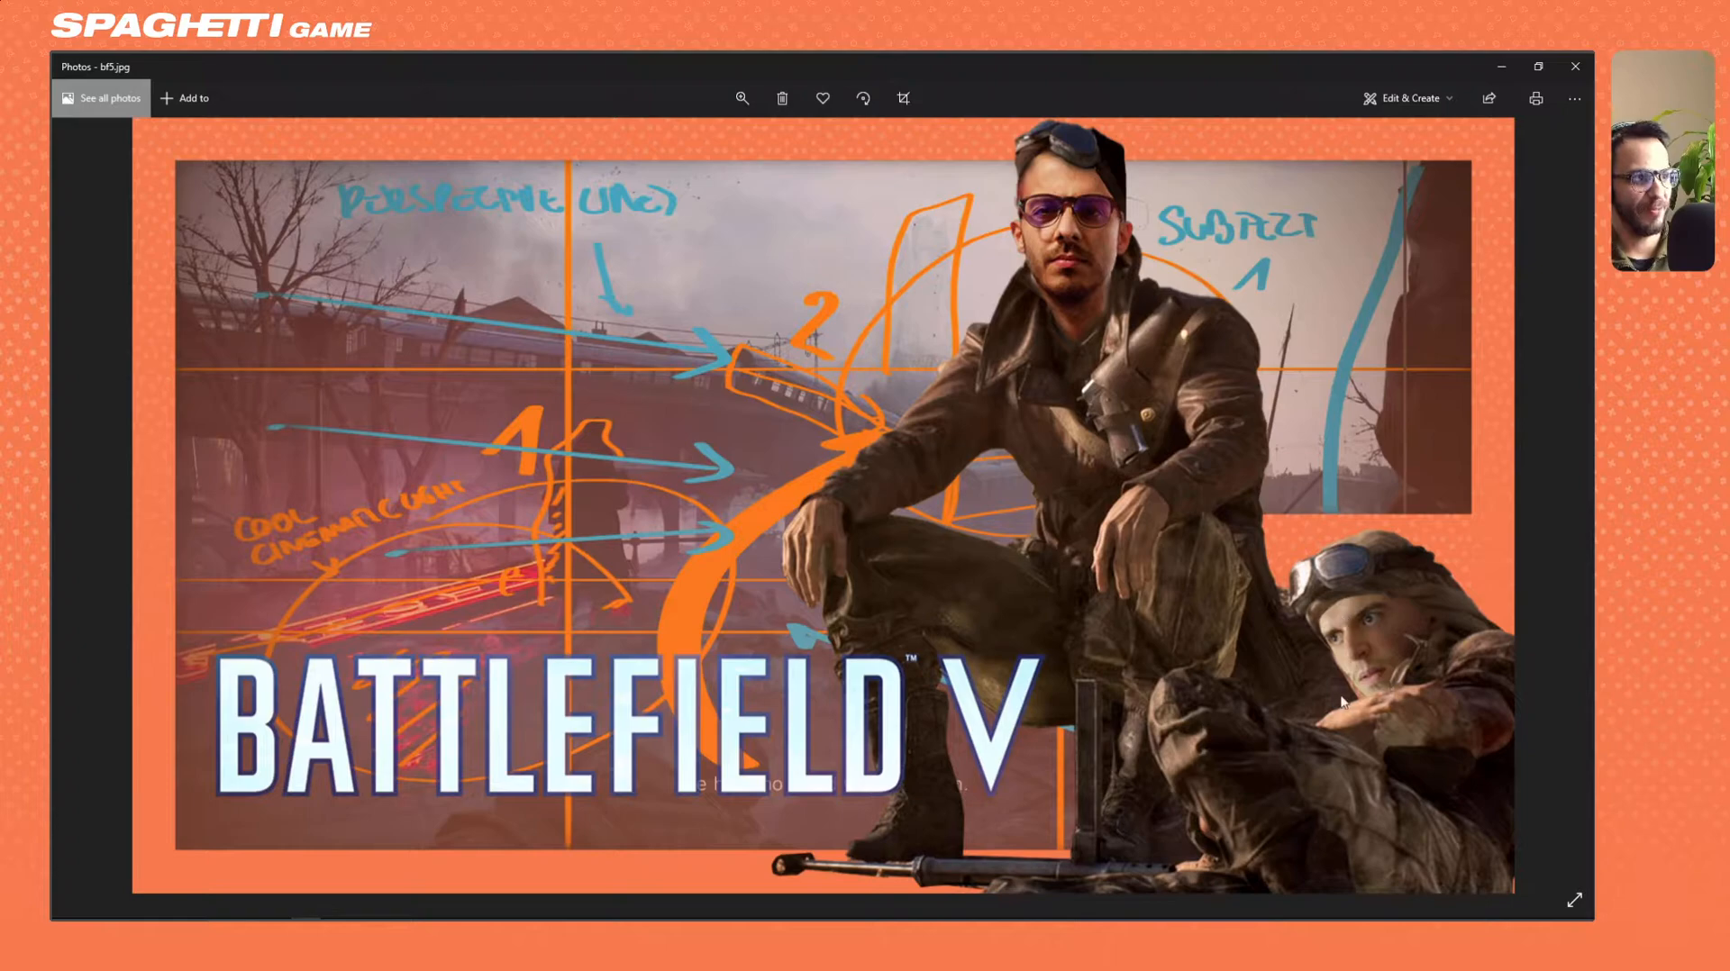
key(Right)
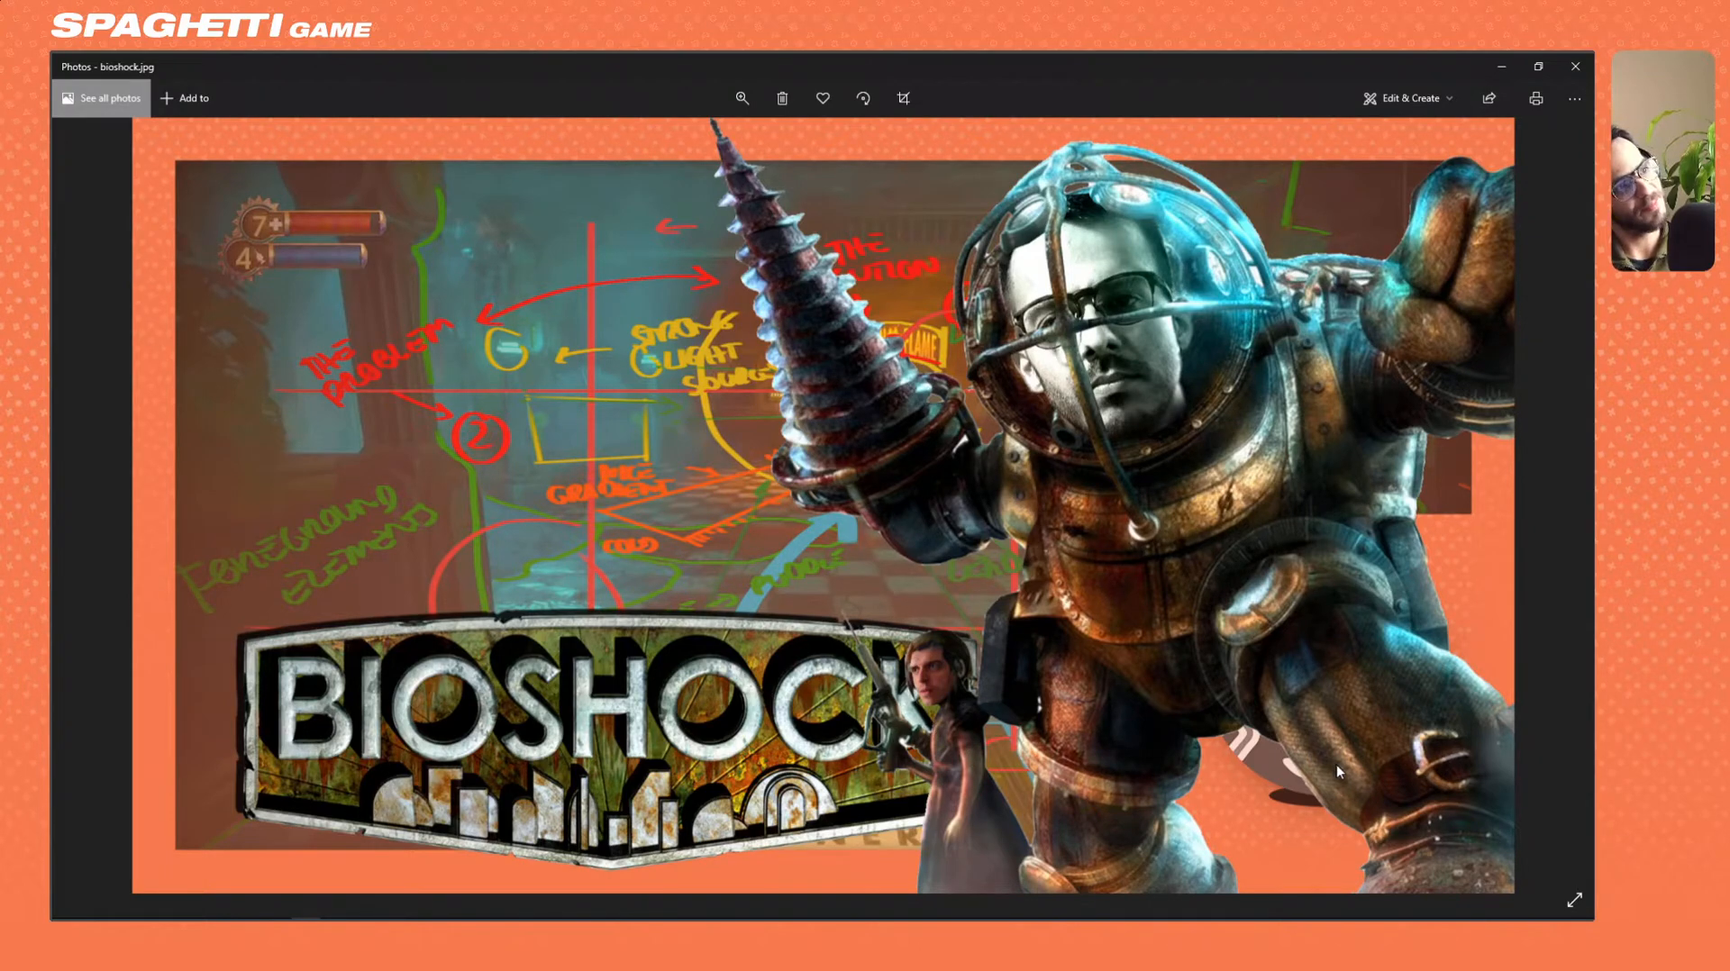
key(Right)
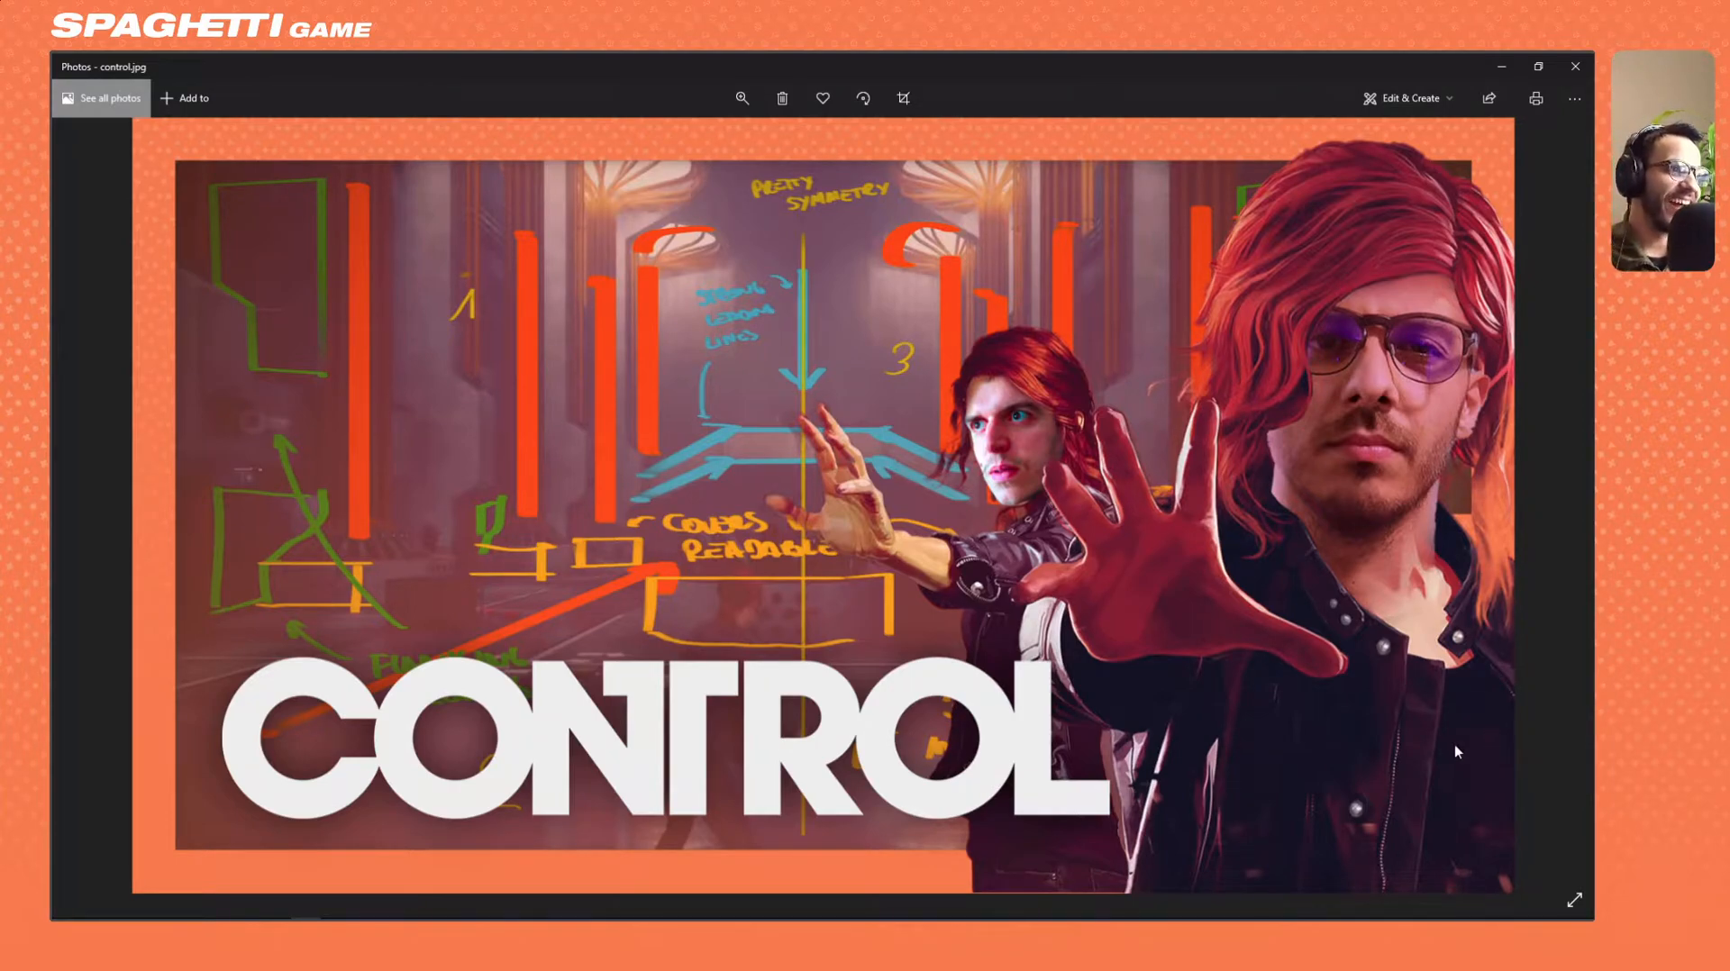
key(Right)
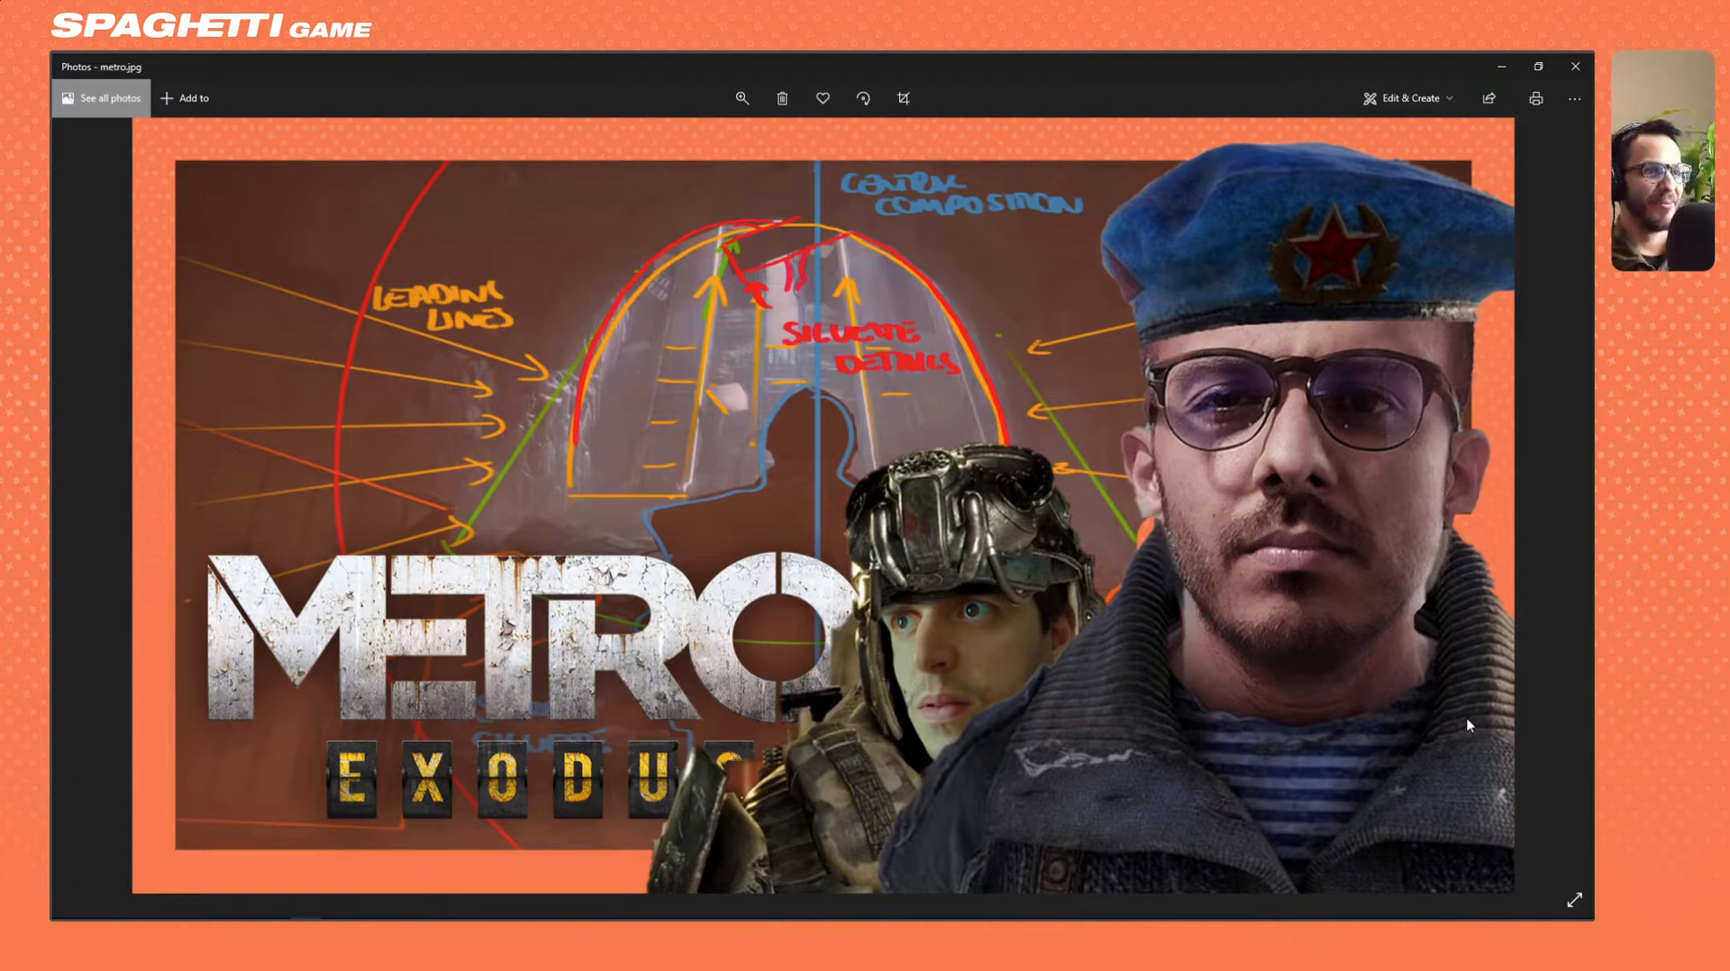
key(Right)
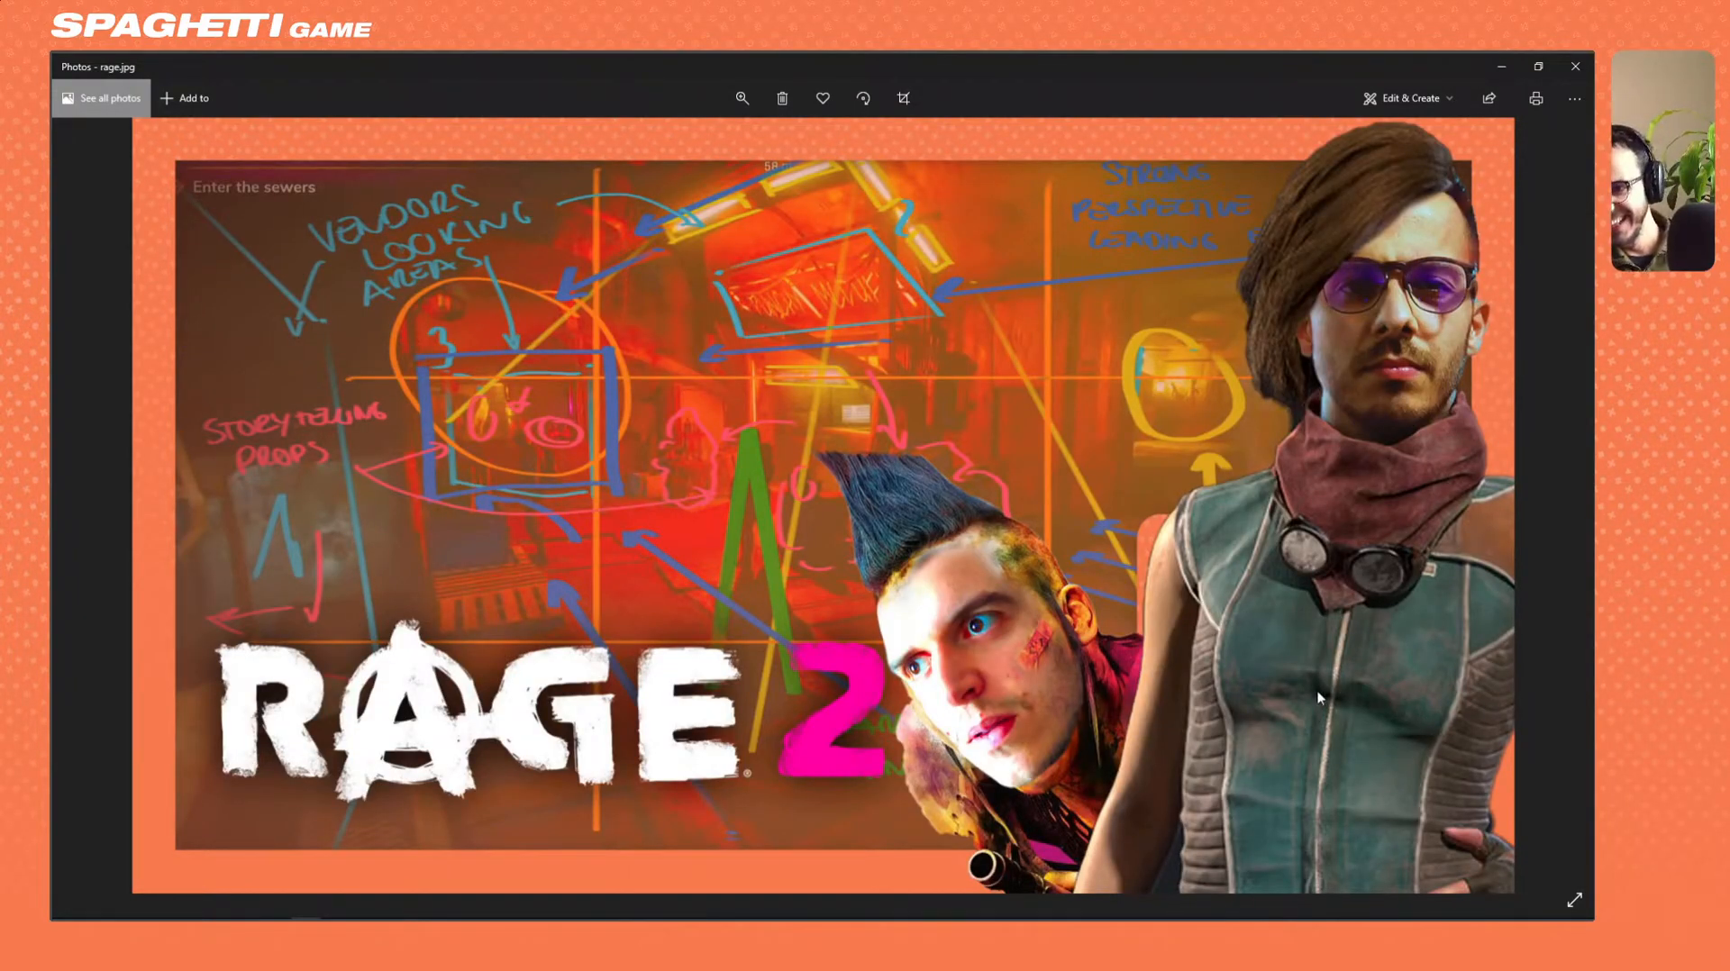
key(Right)
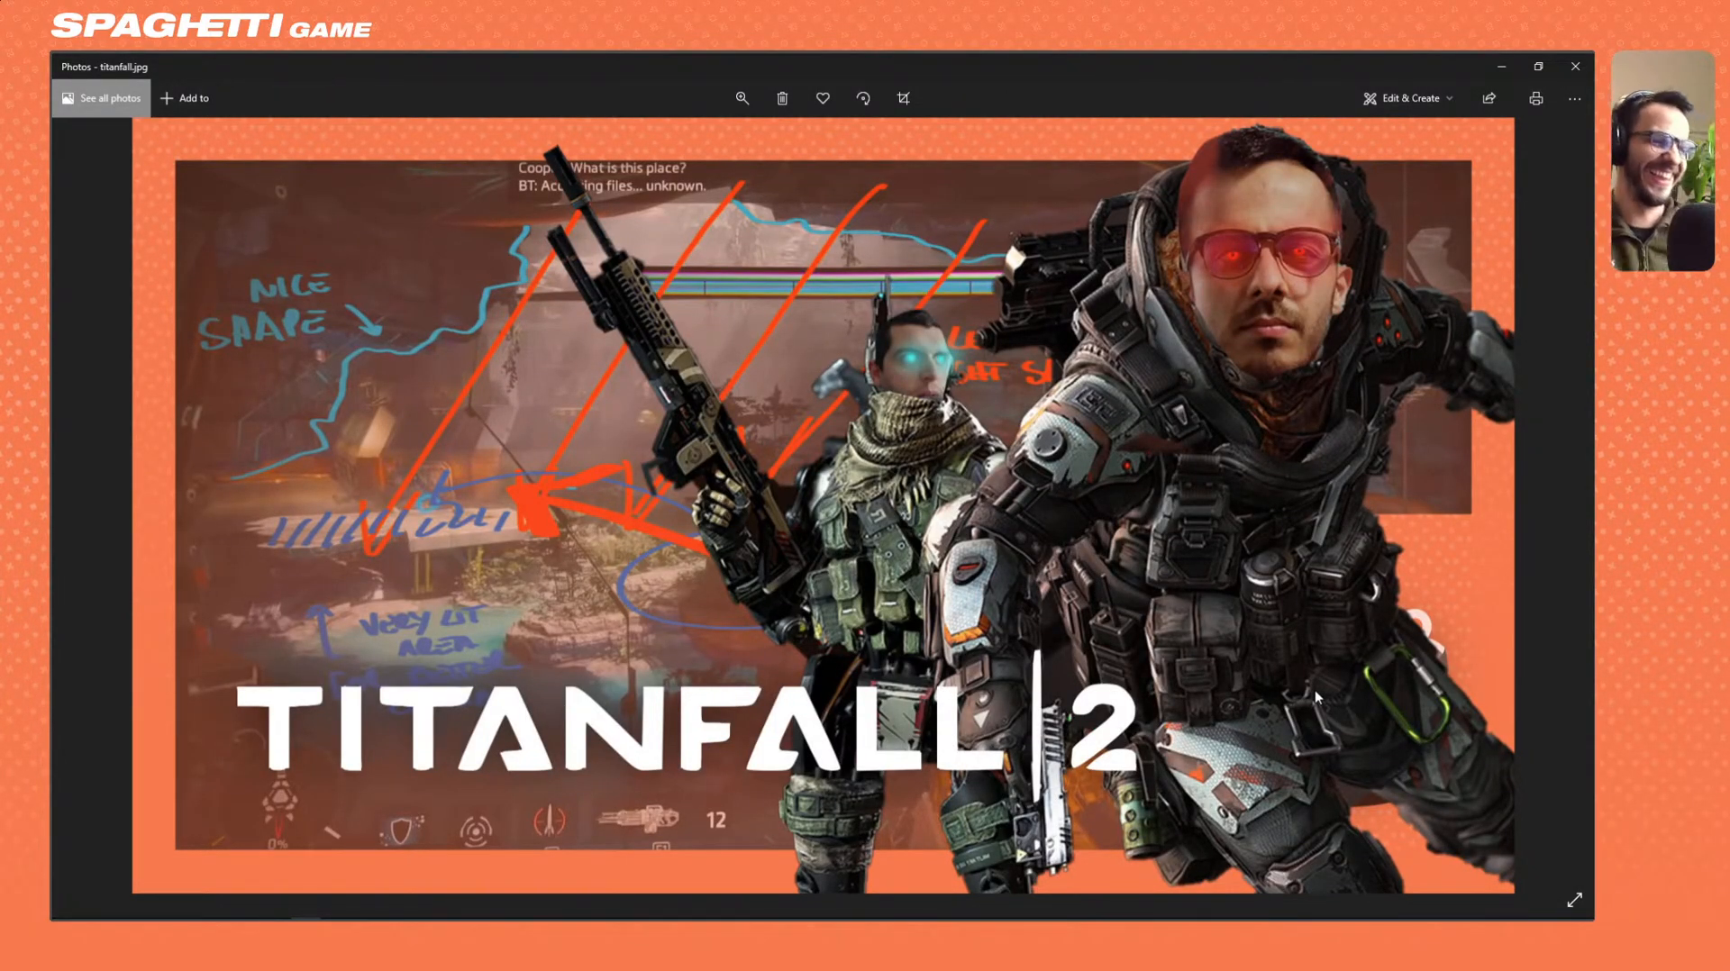
key(Right)
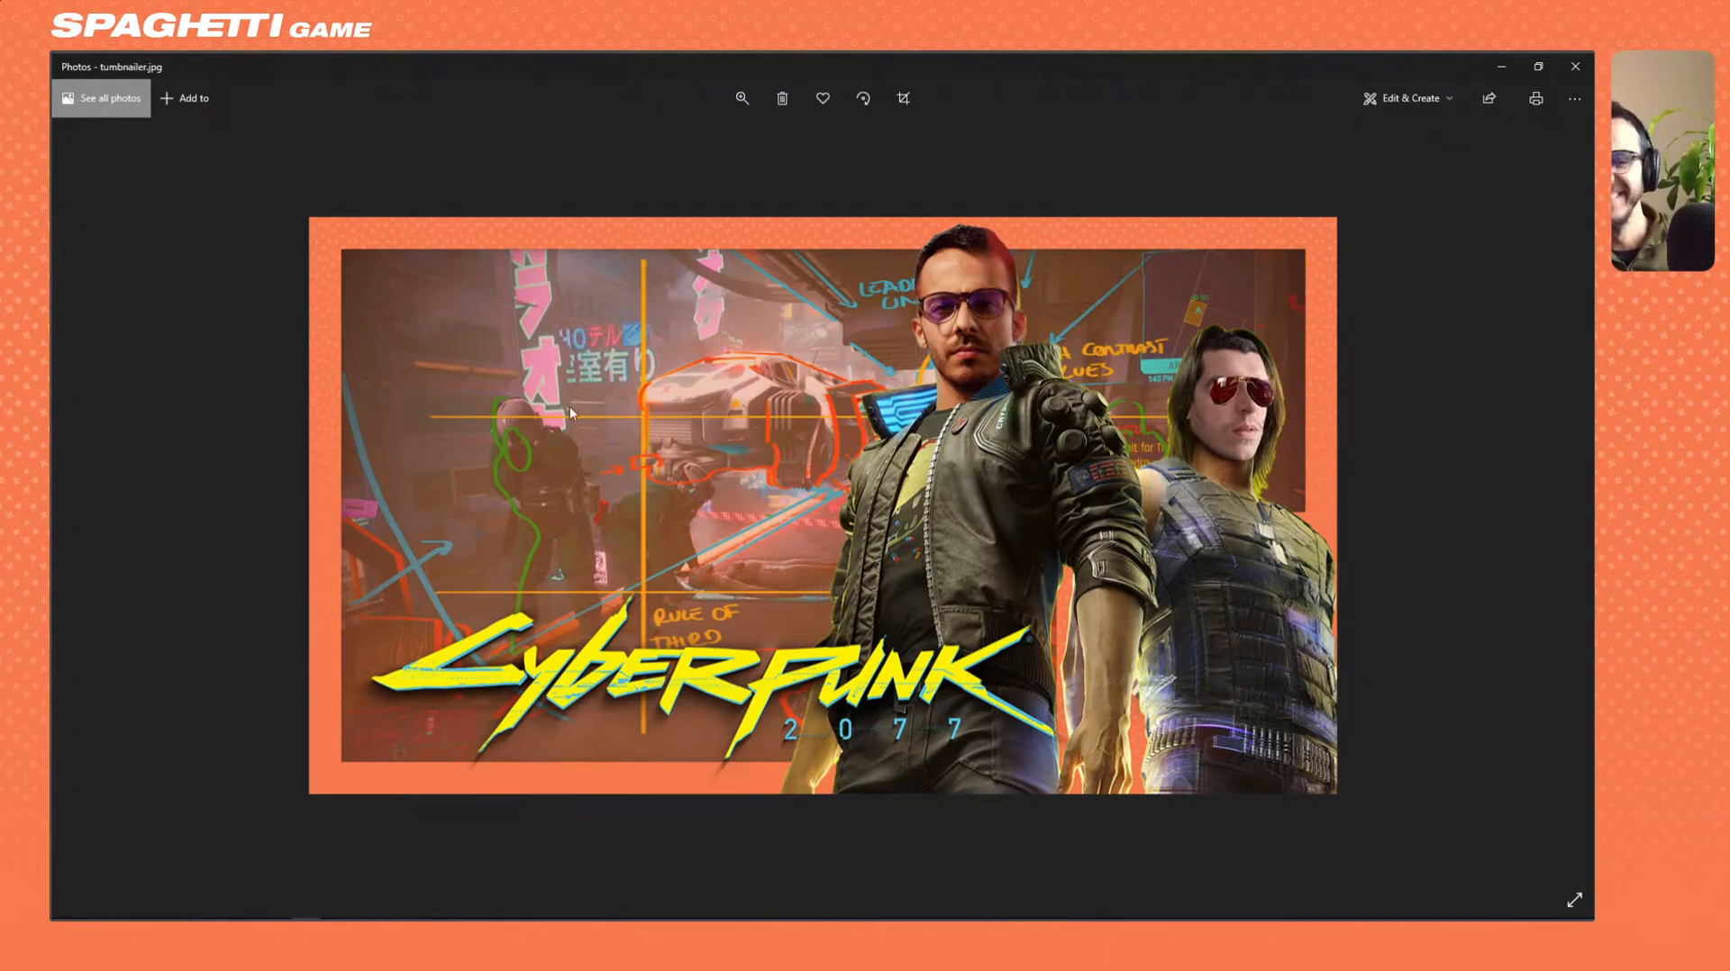
click(1576, 67)
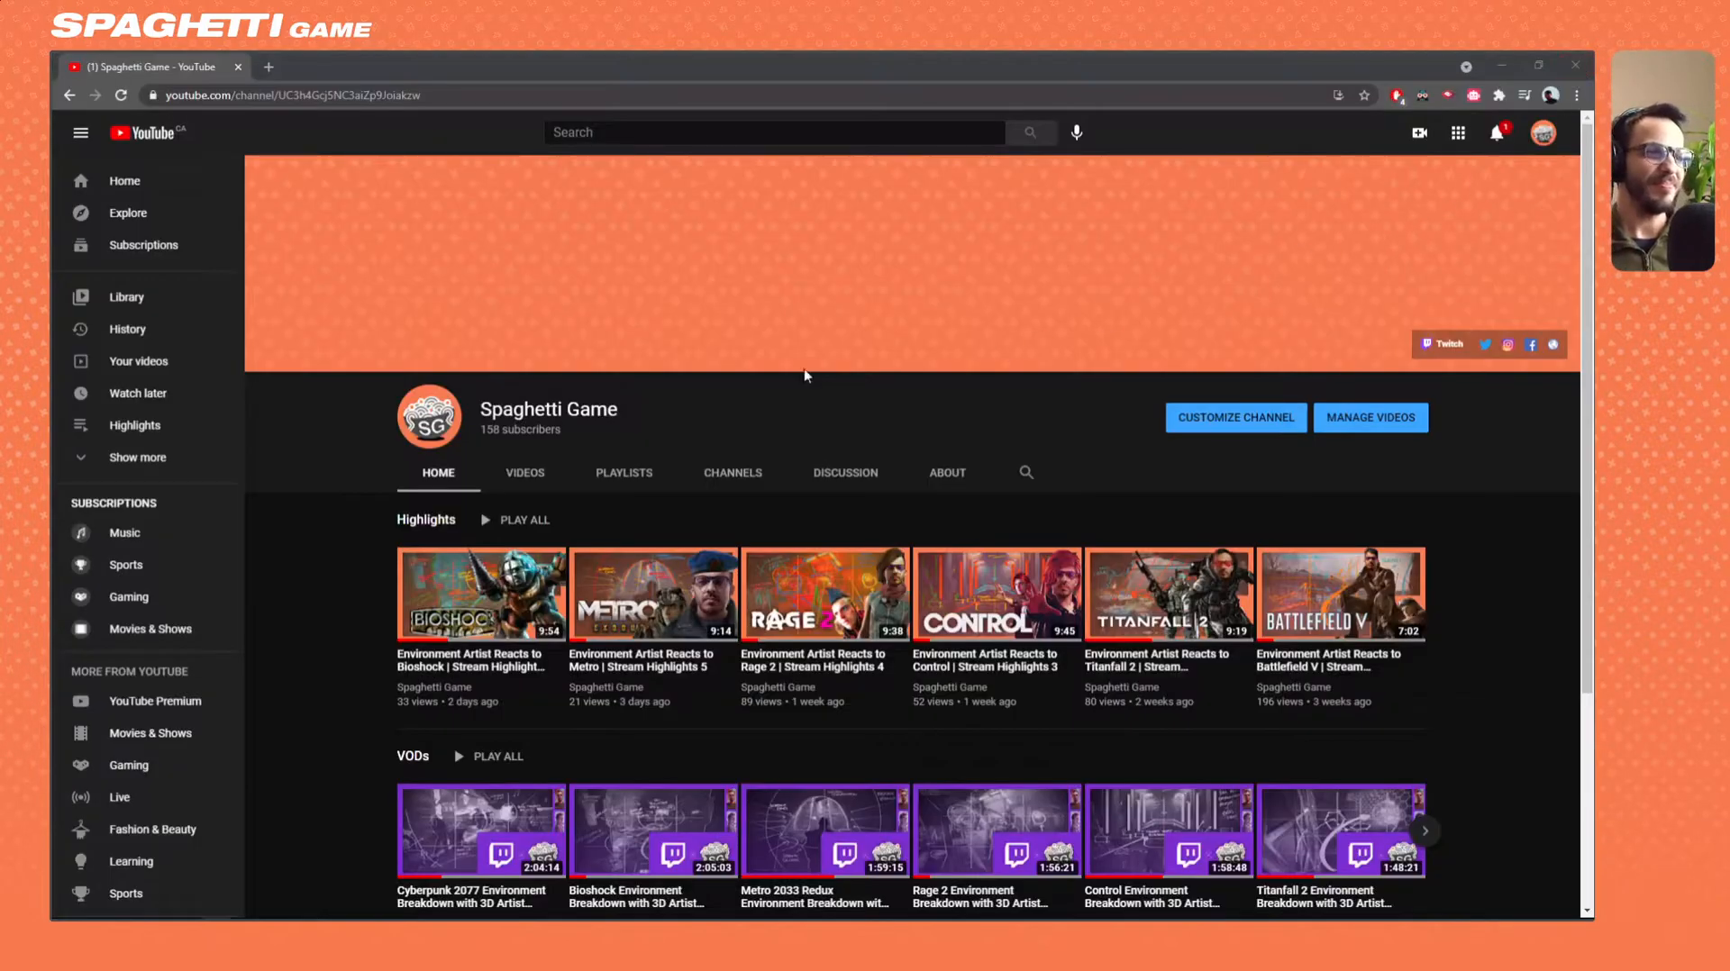
Check the YouTube notifications and return to the Far Cry 5 Arcade Editor to inspect the cliff beneath the outpost's lower terrace.
click(1502, 134)
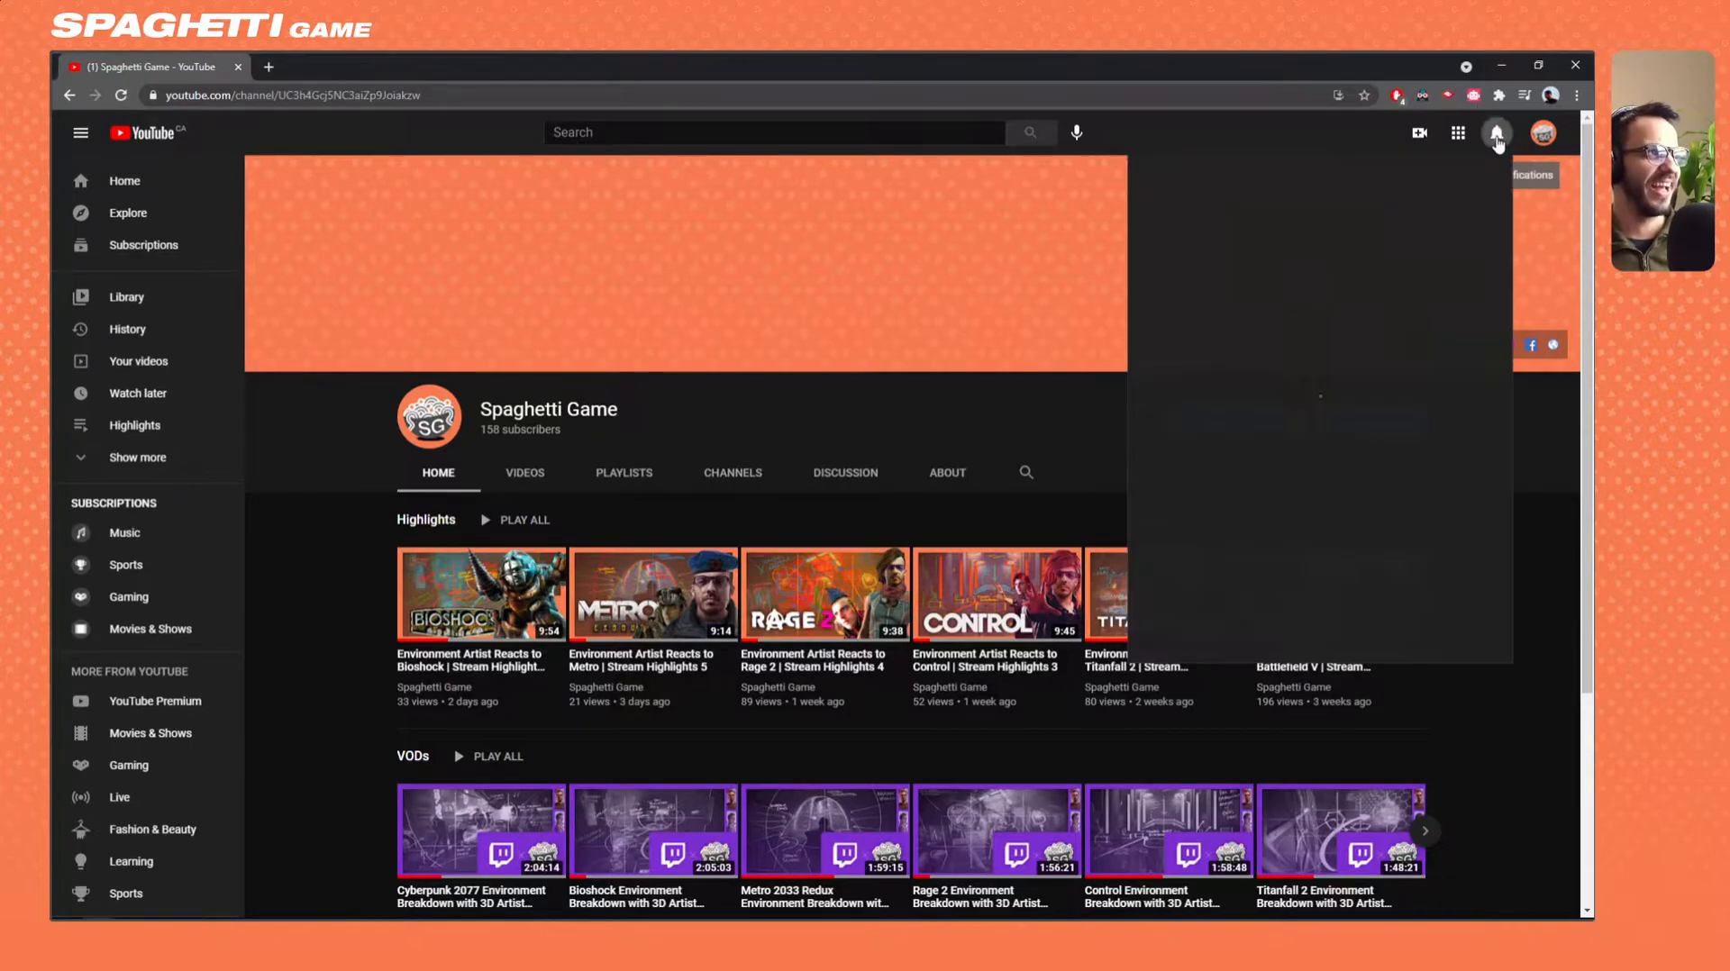
click(1506, 133)
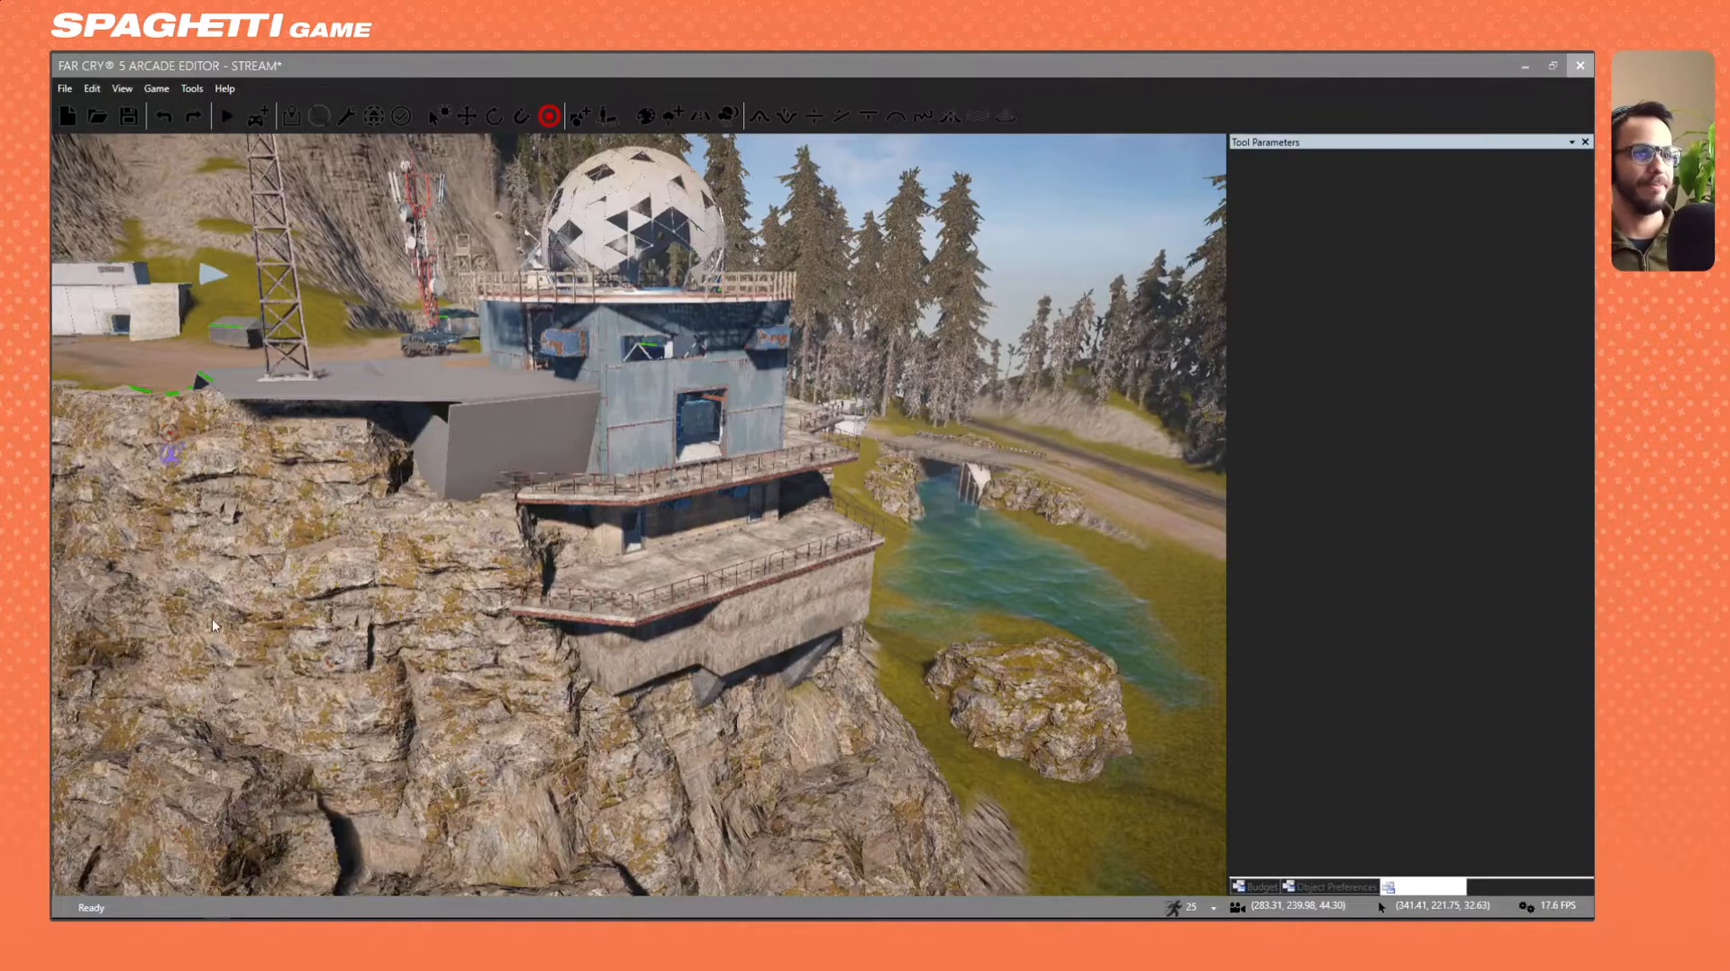
key(w)
key(w)
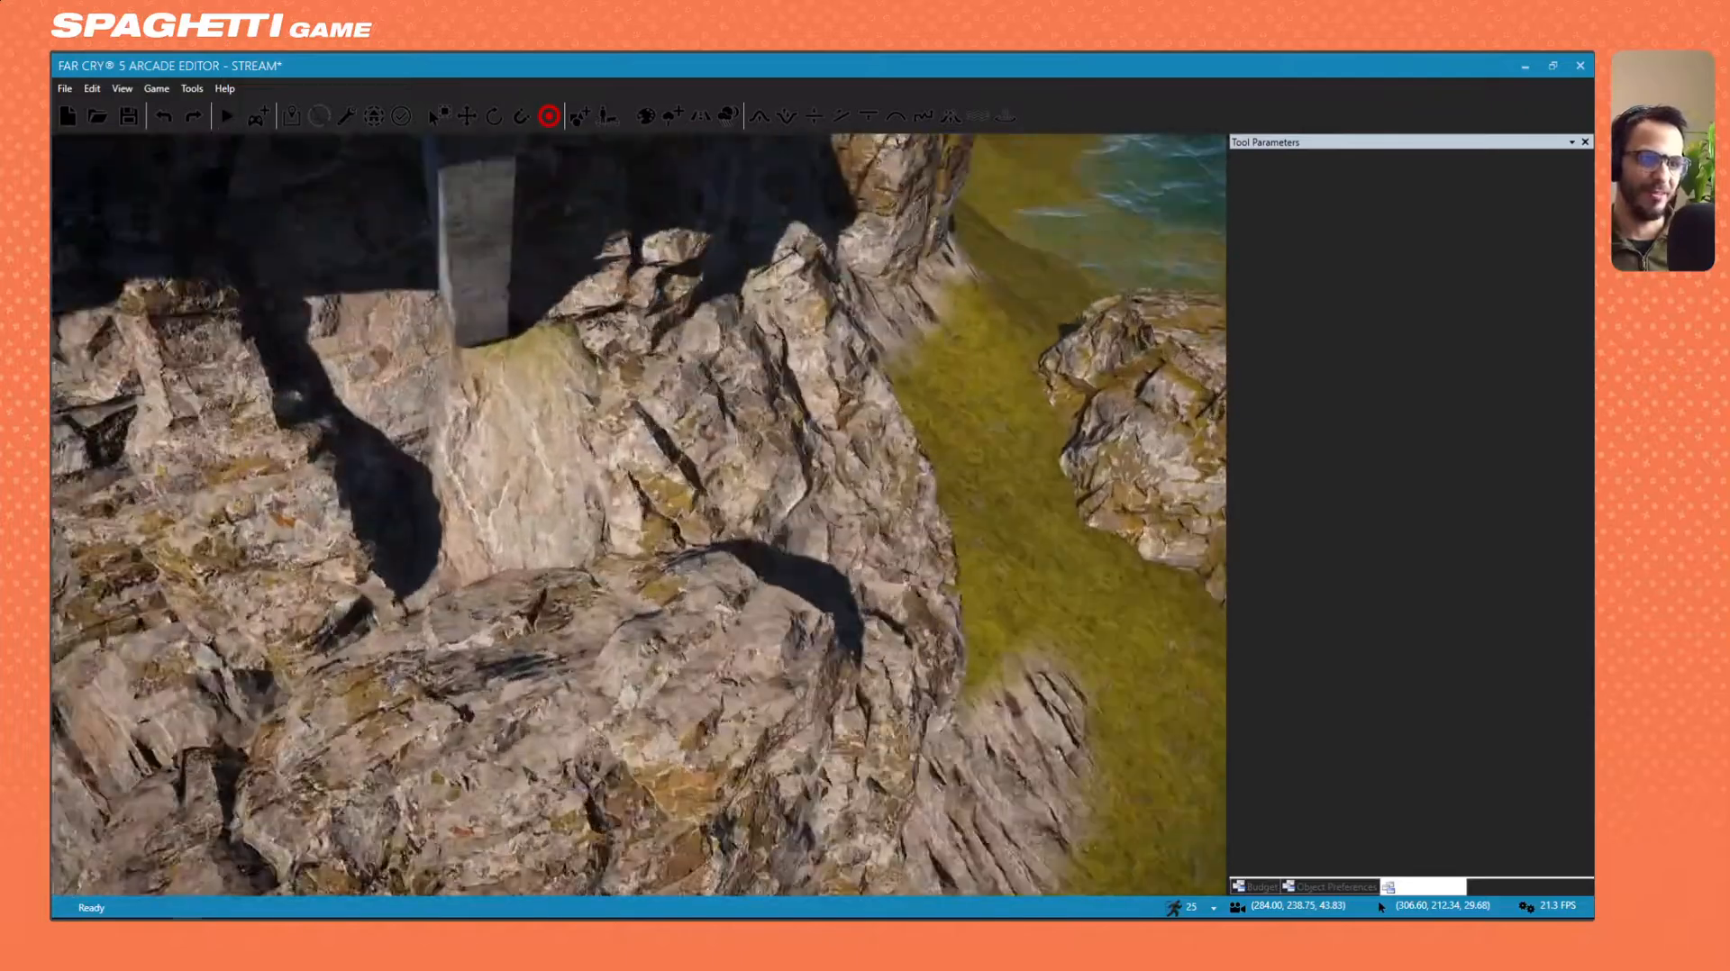
key(s)
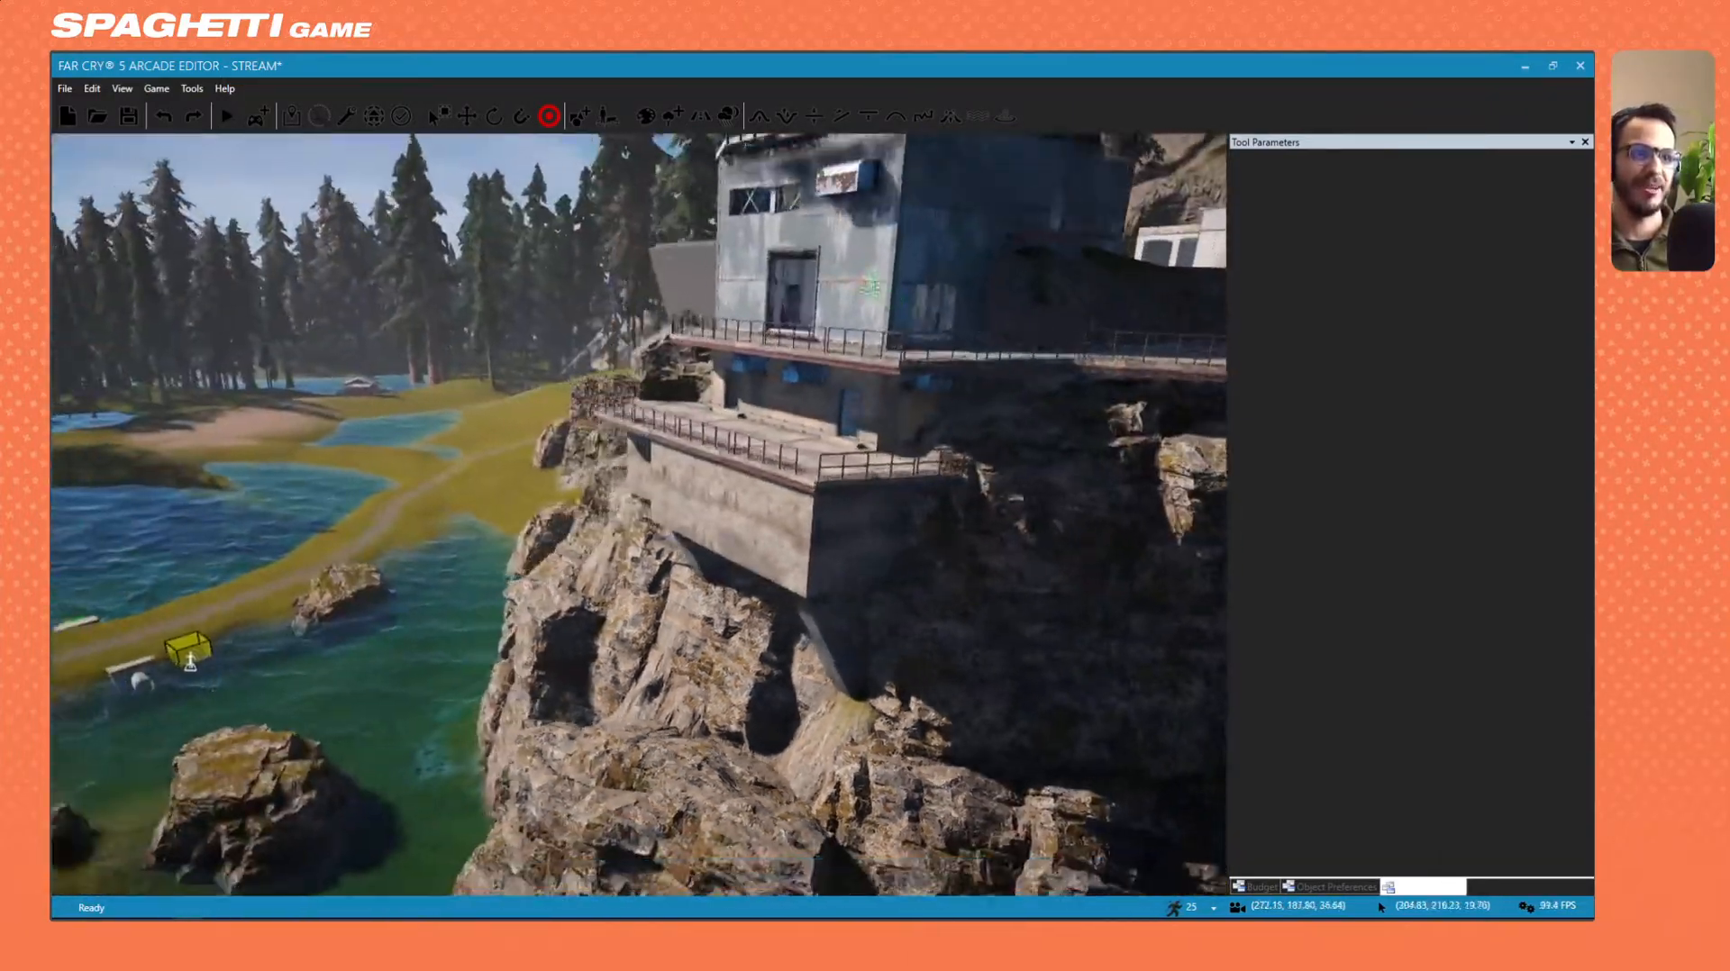
Look over the outpost's terraces and cliff from several sides and inspect the room beneath the upper walkway.
key(w)
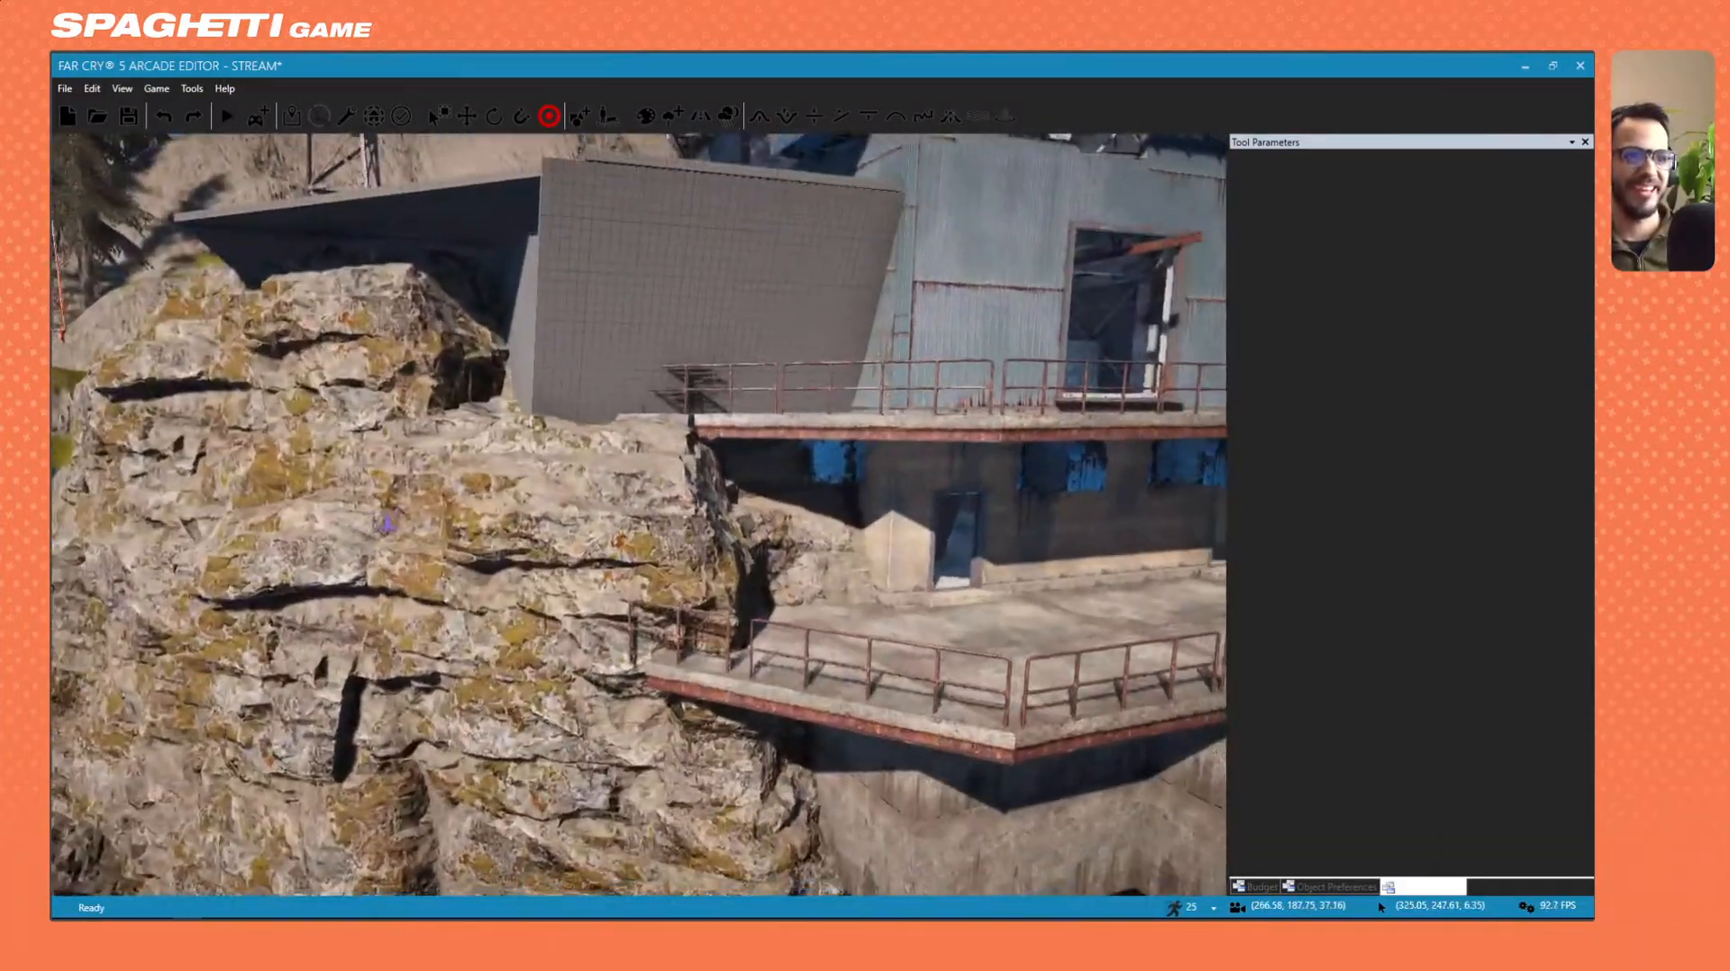
key(s)
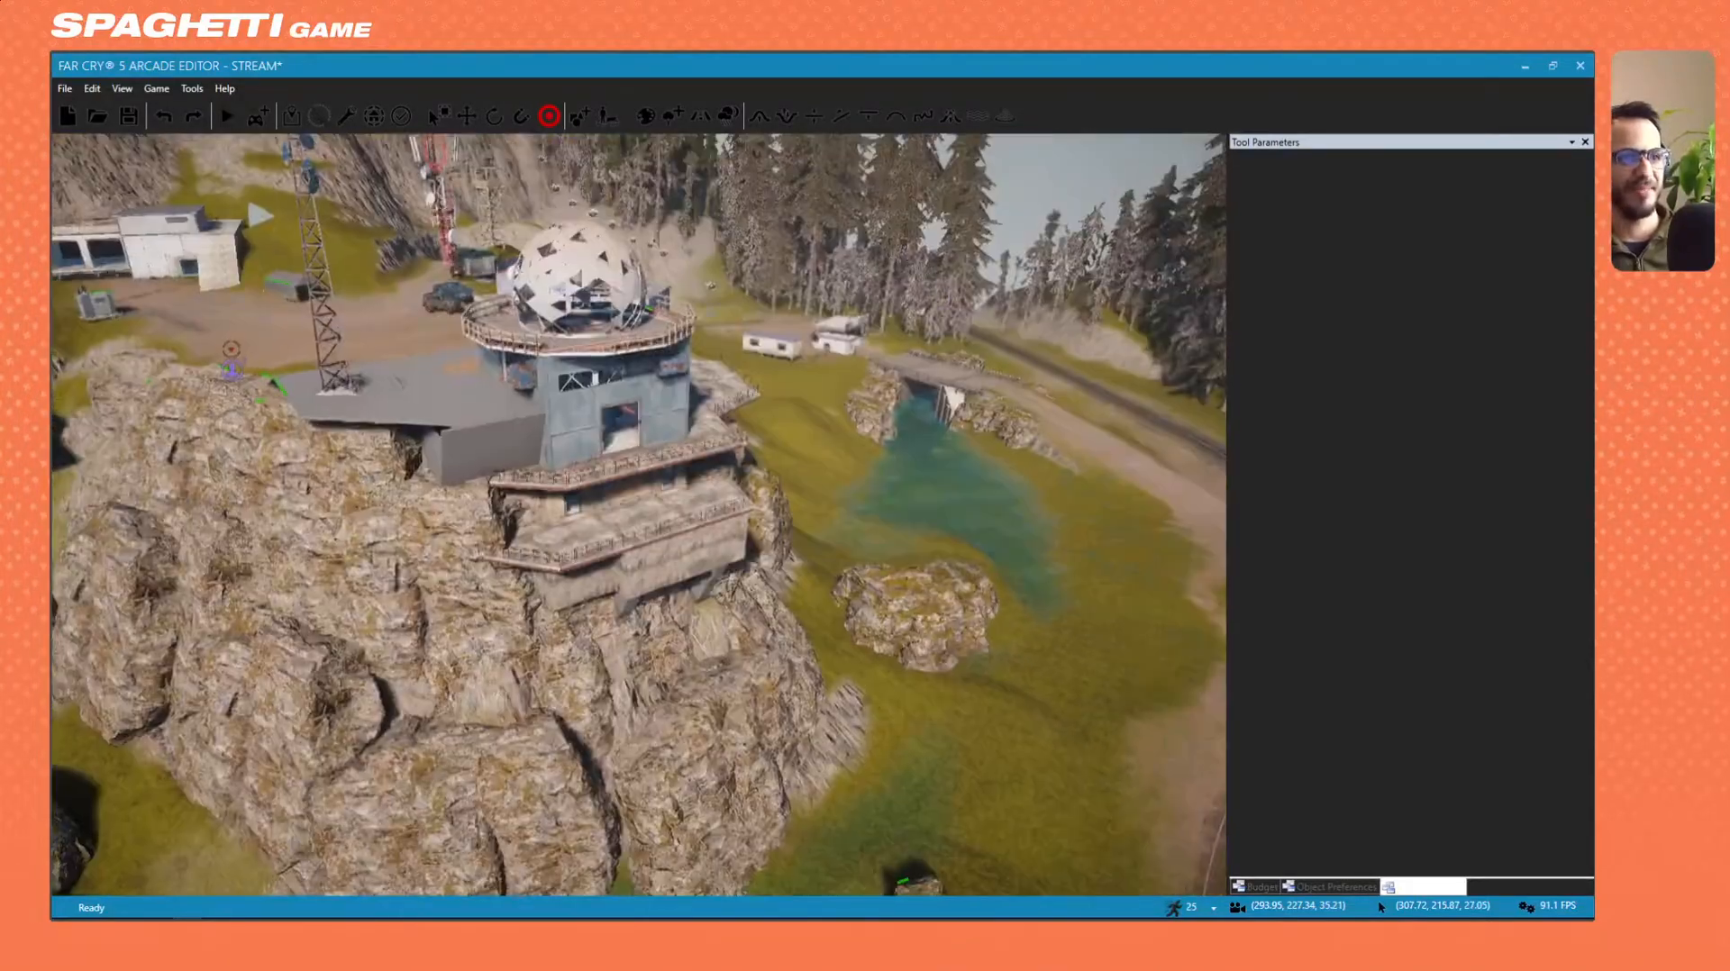
key(w)
key(s)
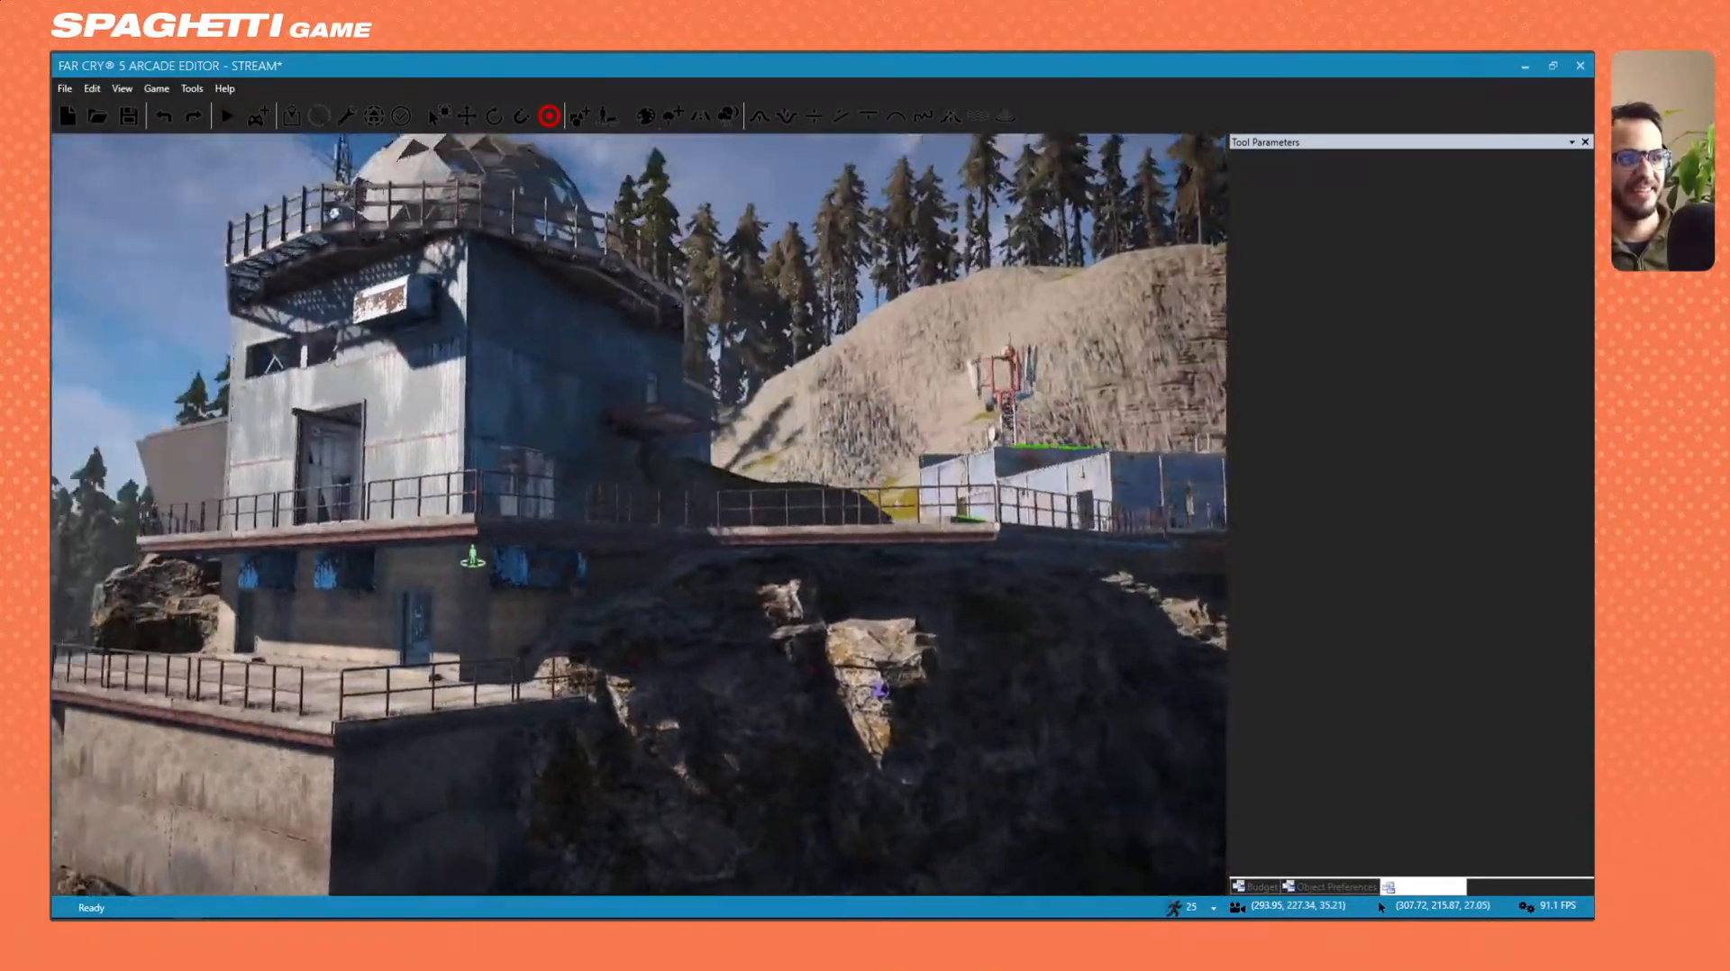
key(w)
key(w)
right_drag(726, 436, 1180, 315)
key(s)
mouse_move(751, 548)
right_down()
mouse_move(910, 540)
mouse_move(751, 547)
right_up()
key(w)
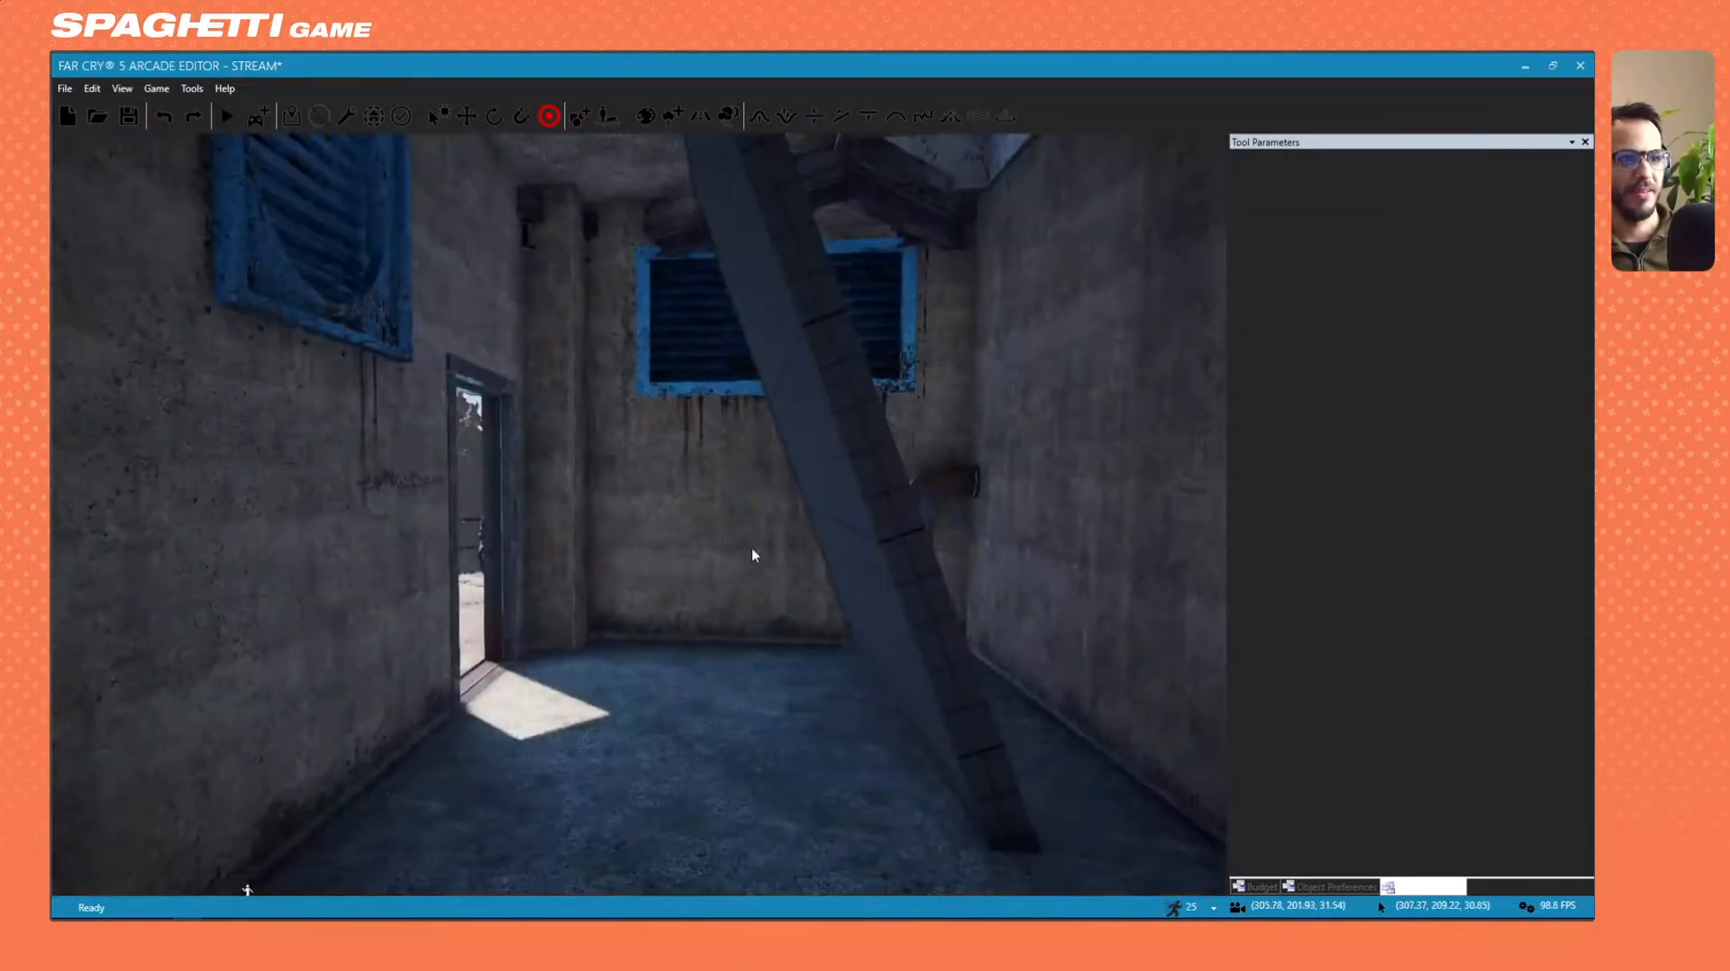
key(s)
mouse_move(660, 496)
right_down()
mouse_move(955, 540)
mouse_move(660, 498)
right_up()
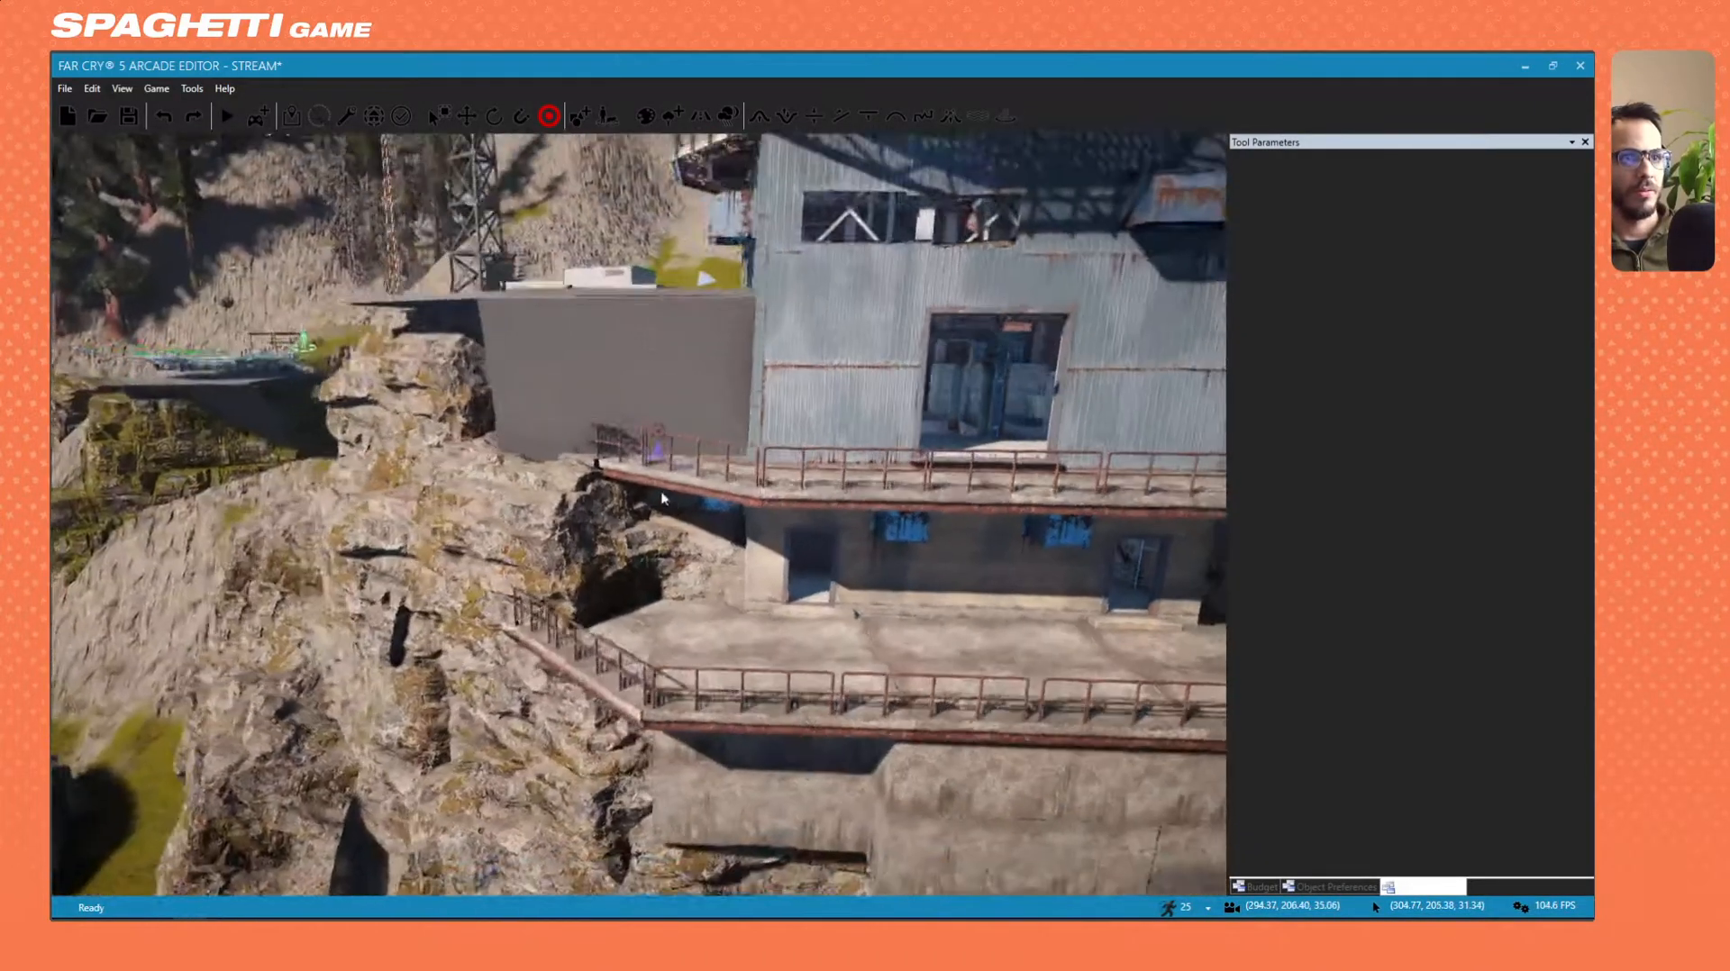
Delete the two upright grey Floor panels that close off the space beside the outpost building.
click(592, 118)
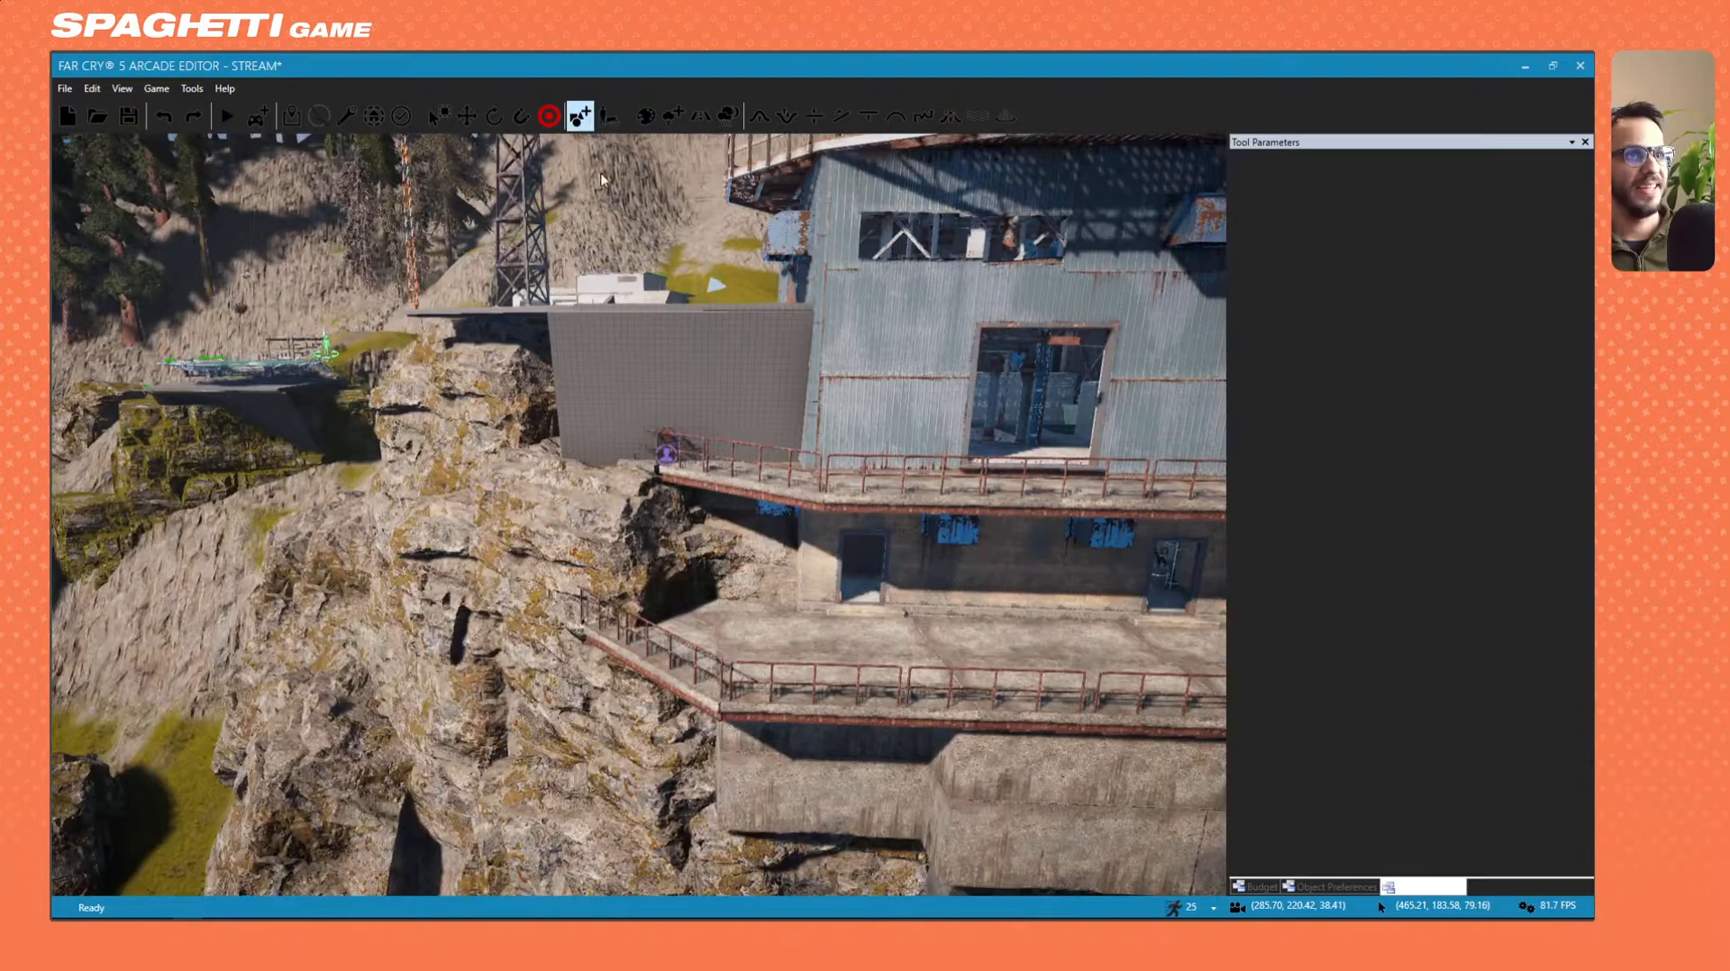
click(617, 341)
key(w)
key(a)
right_drag(616, 341, 692, 344)
key(s)
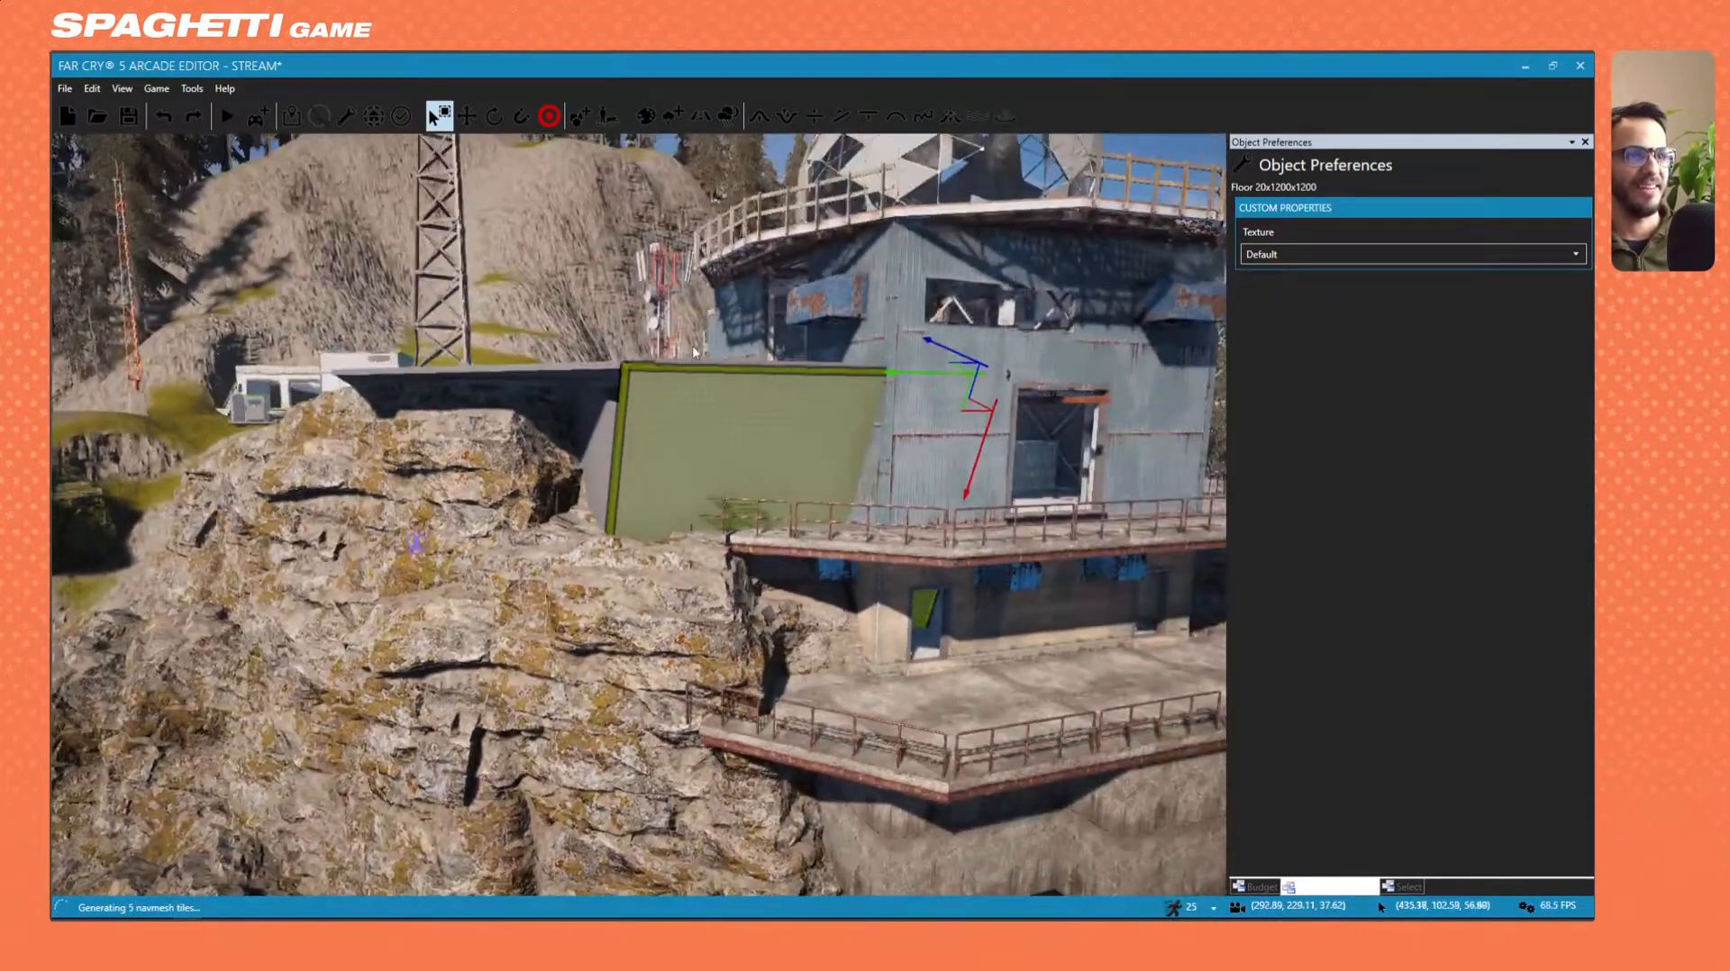
key(Delete)
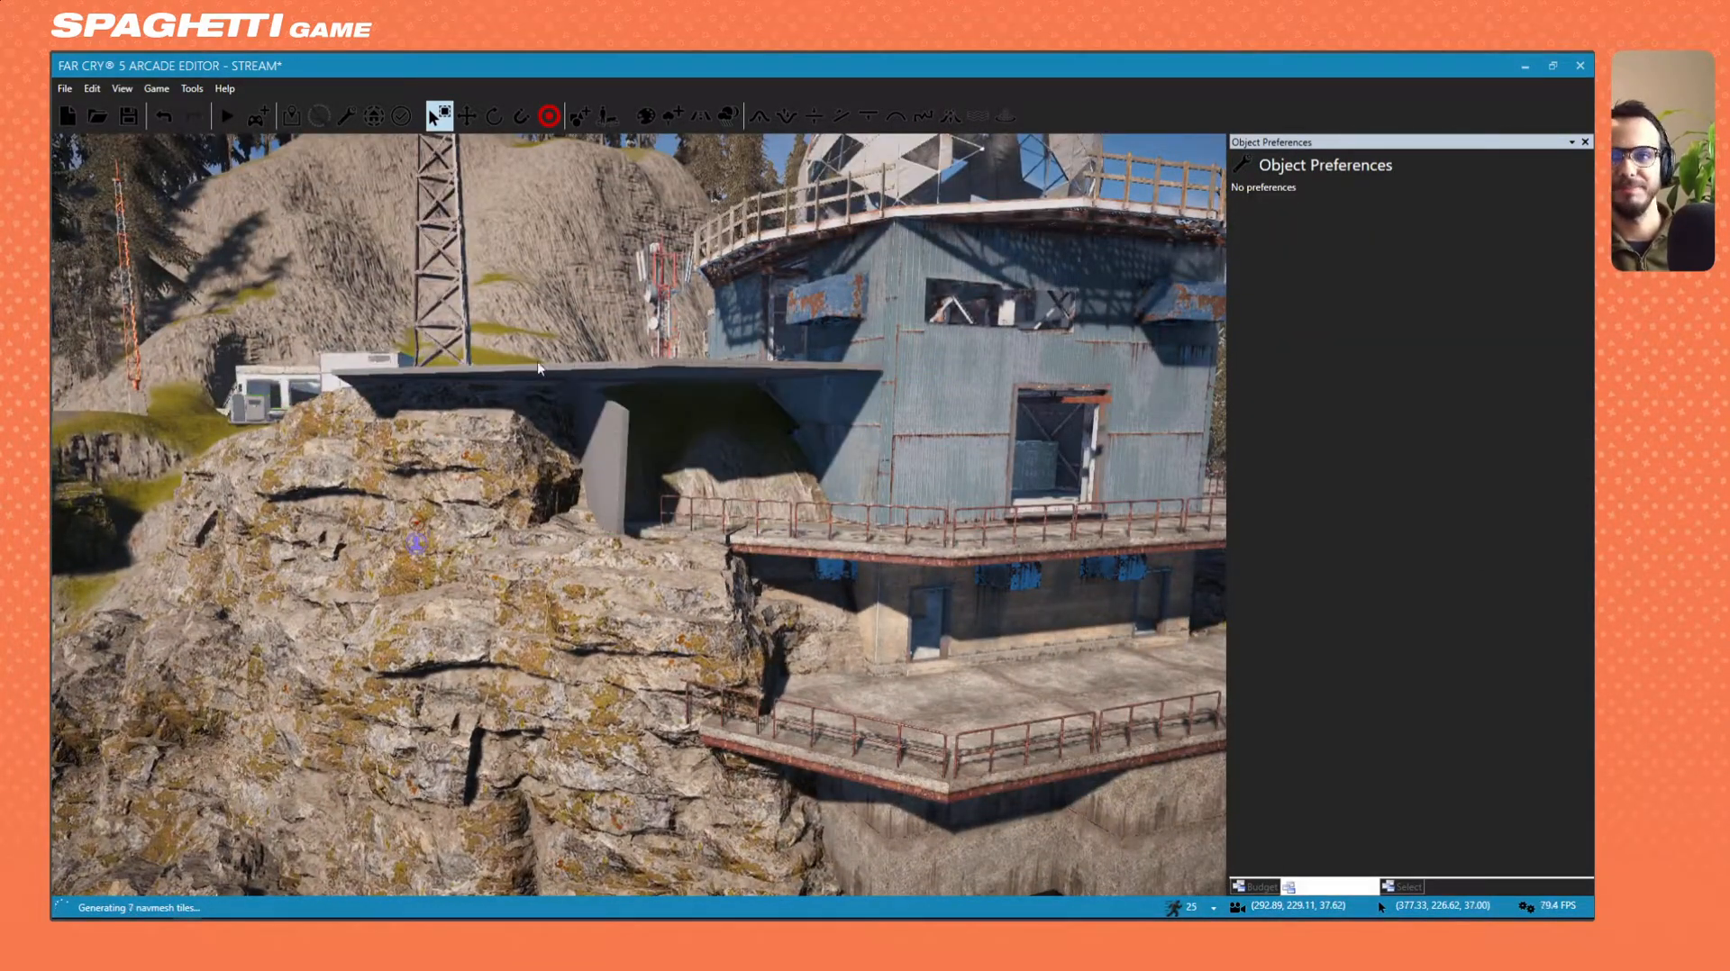
click(593, 441)
key(Delete)
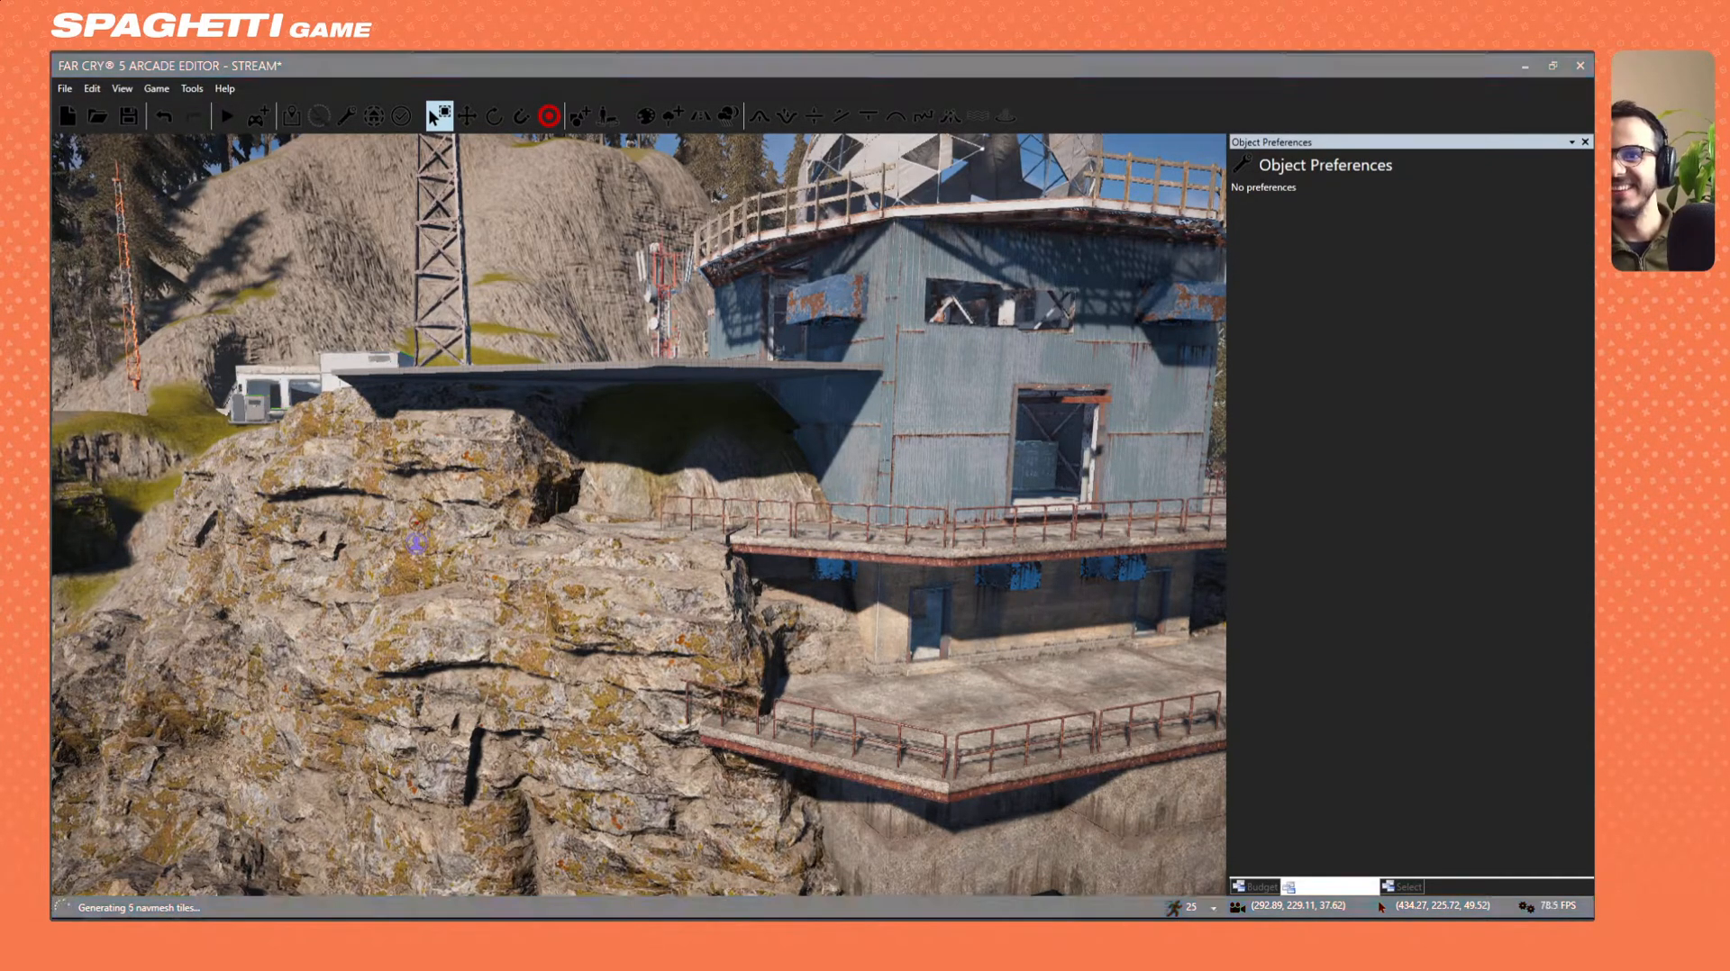
Copy the Concrete Base from beneath the lower terrace and place the copy above the cliff beside the outpost.
right_drag(822, 557, 1055, 427)
key(s)
key(w)
key(d)
key(w)
key(s)
key(a)
key(a)
key(w)
right_drag(494, 585, 701, 631)
click(431, 620)
key(s)
key(a)
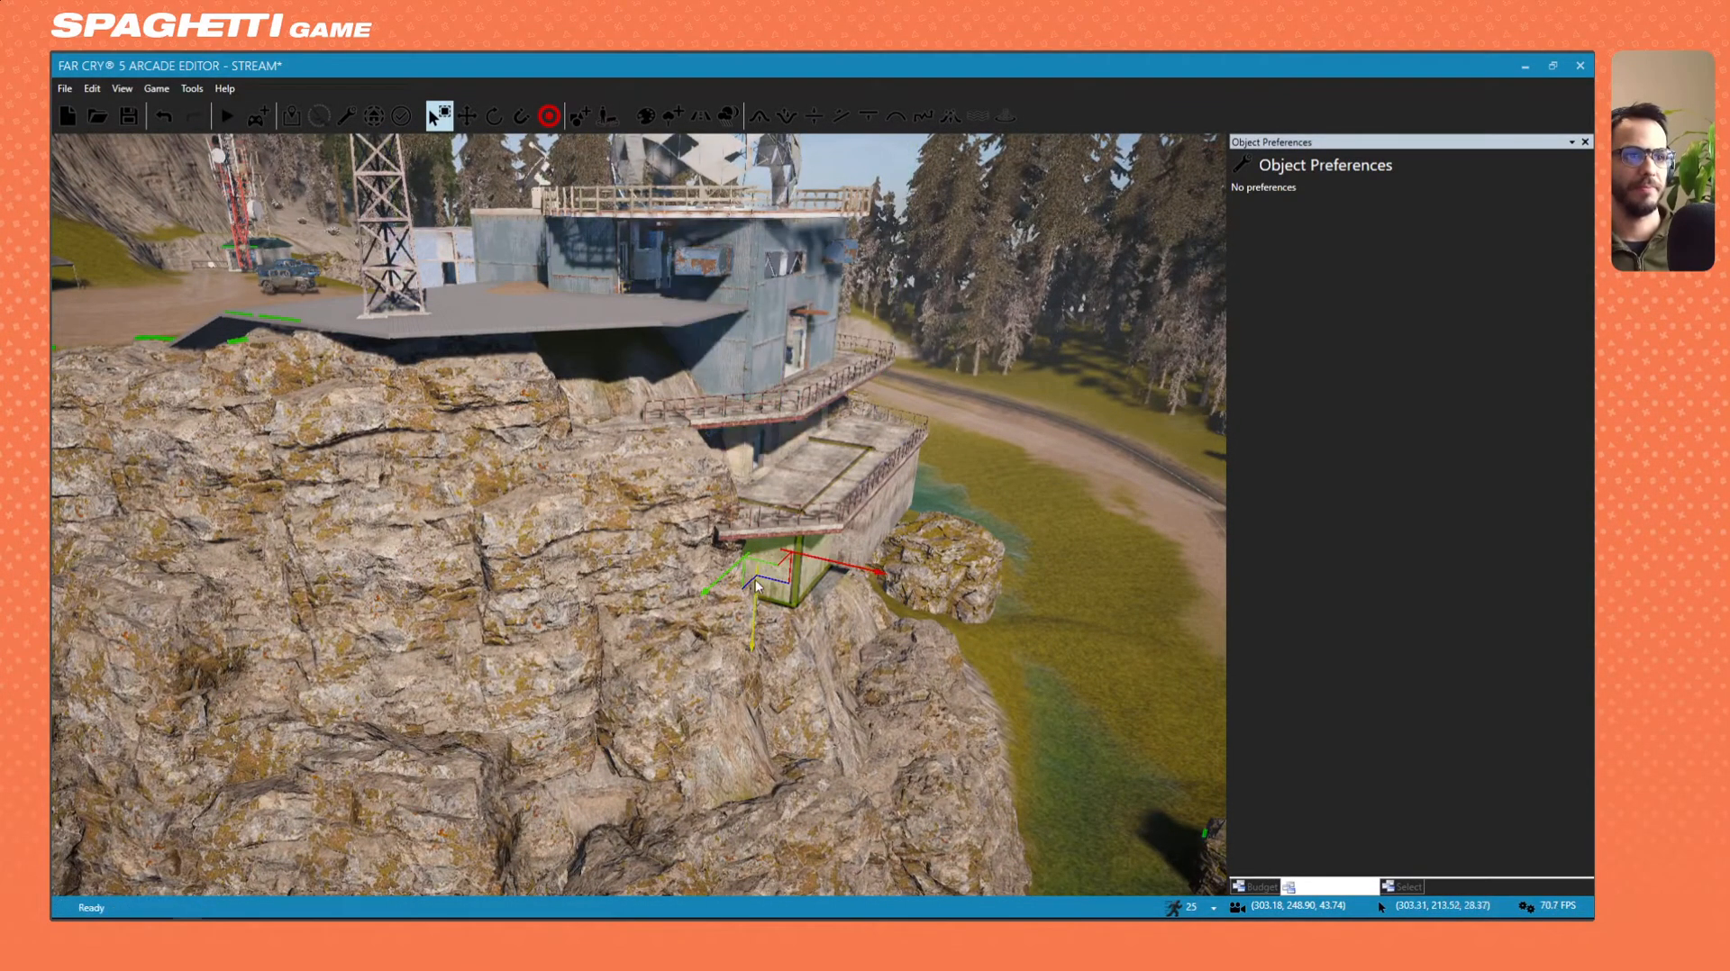
drag(671, 495, 558, 458)
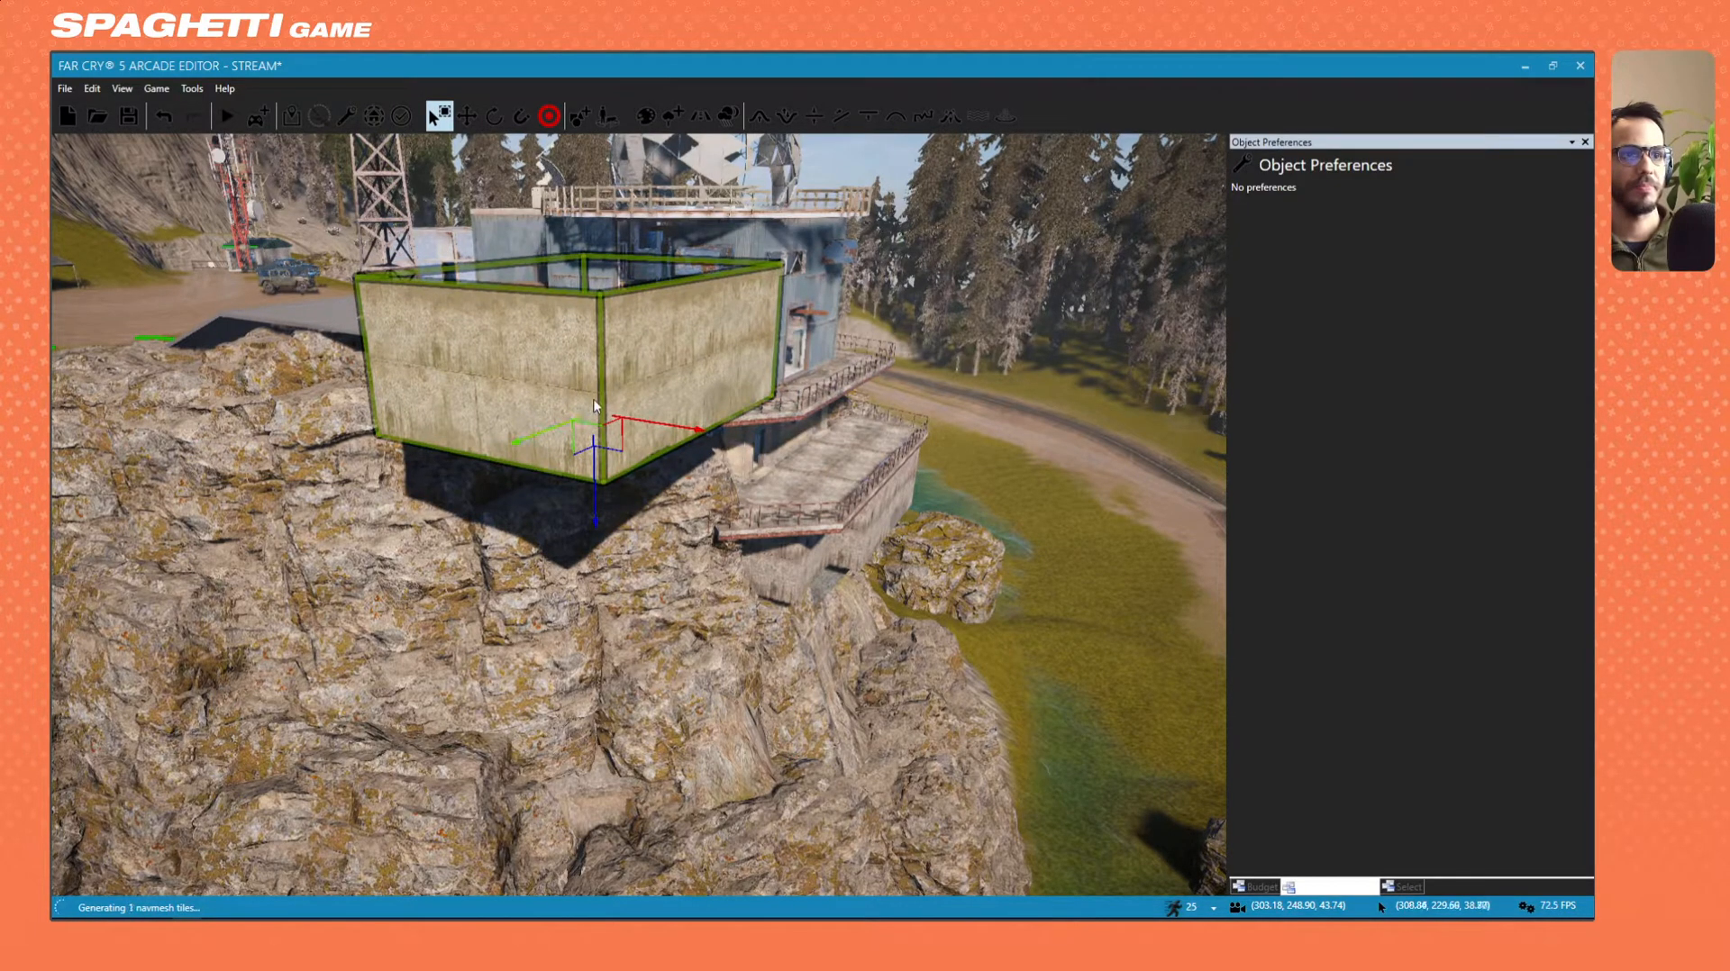
Try to flip the copied Concrete Base upside down around its horizontal axis, and undo the rotation.
click(469, 116)
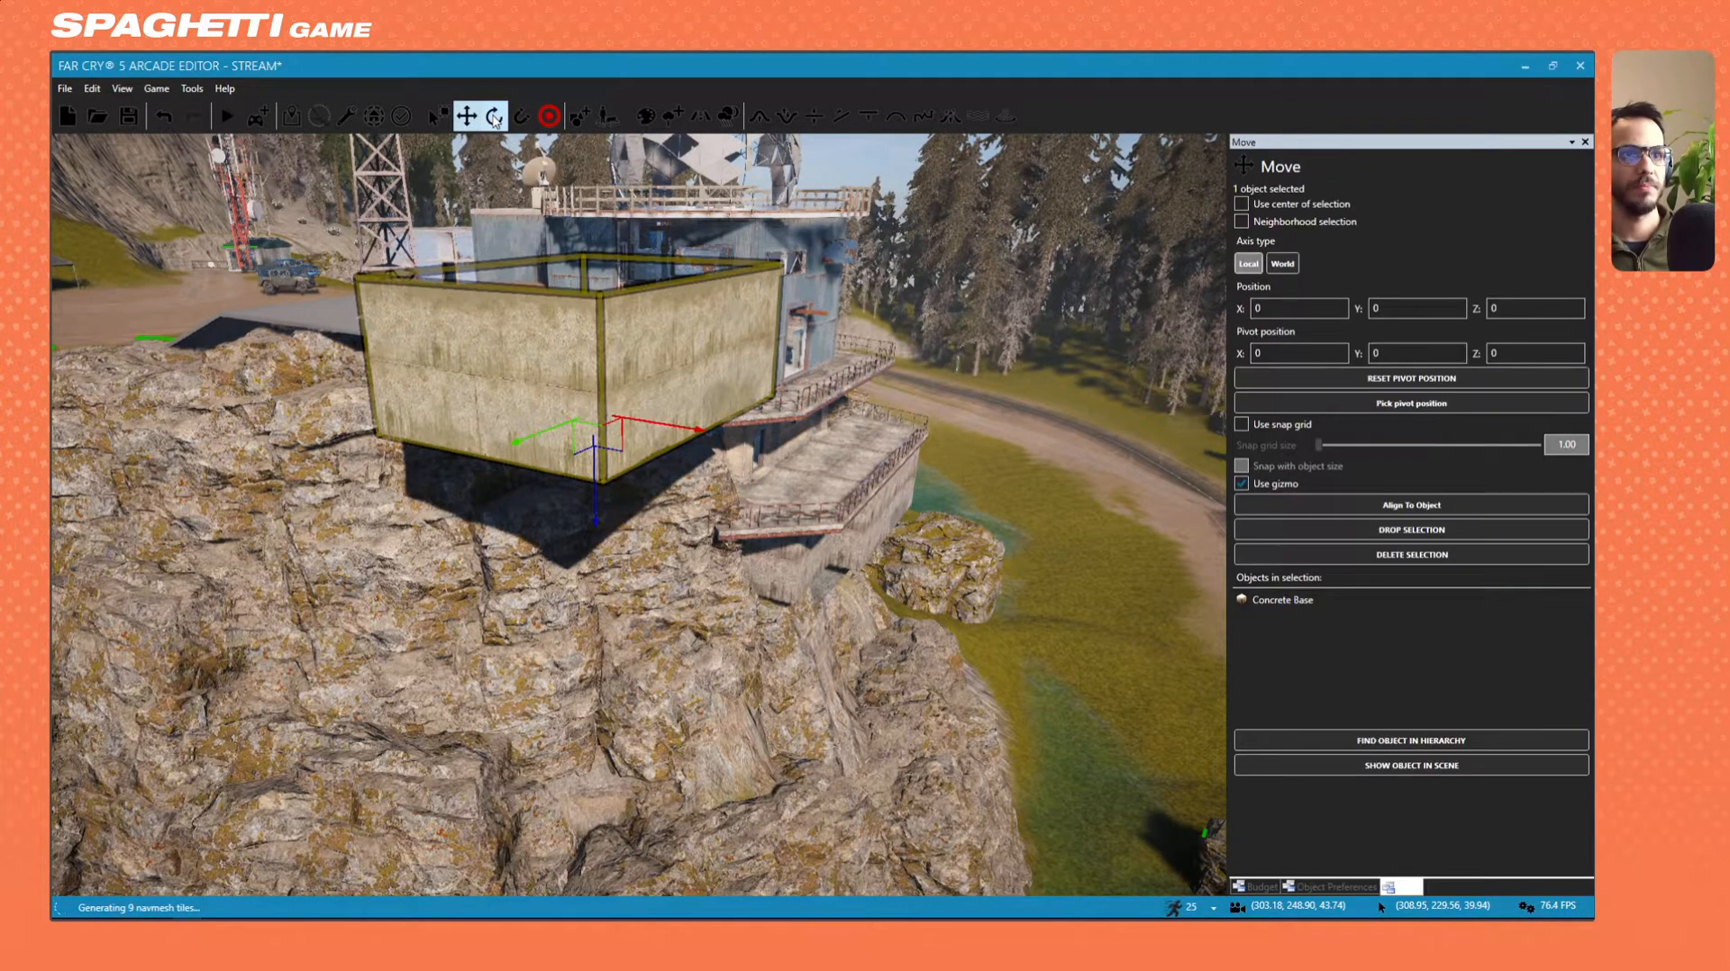
click(494, 116)
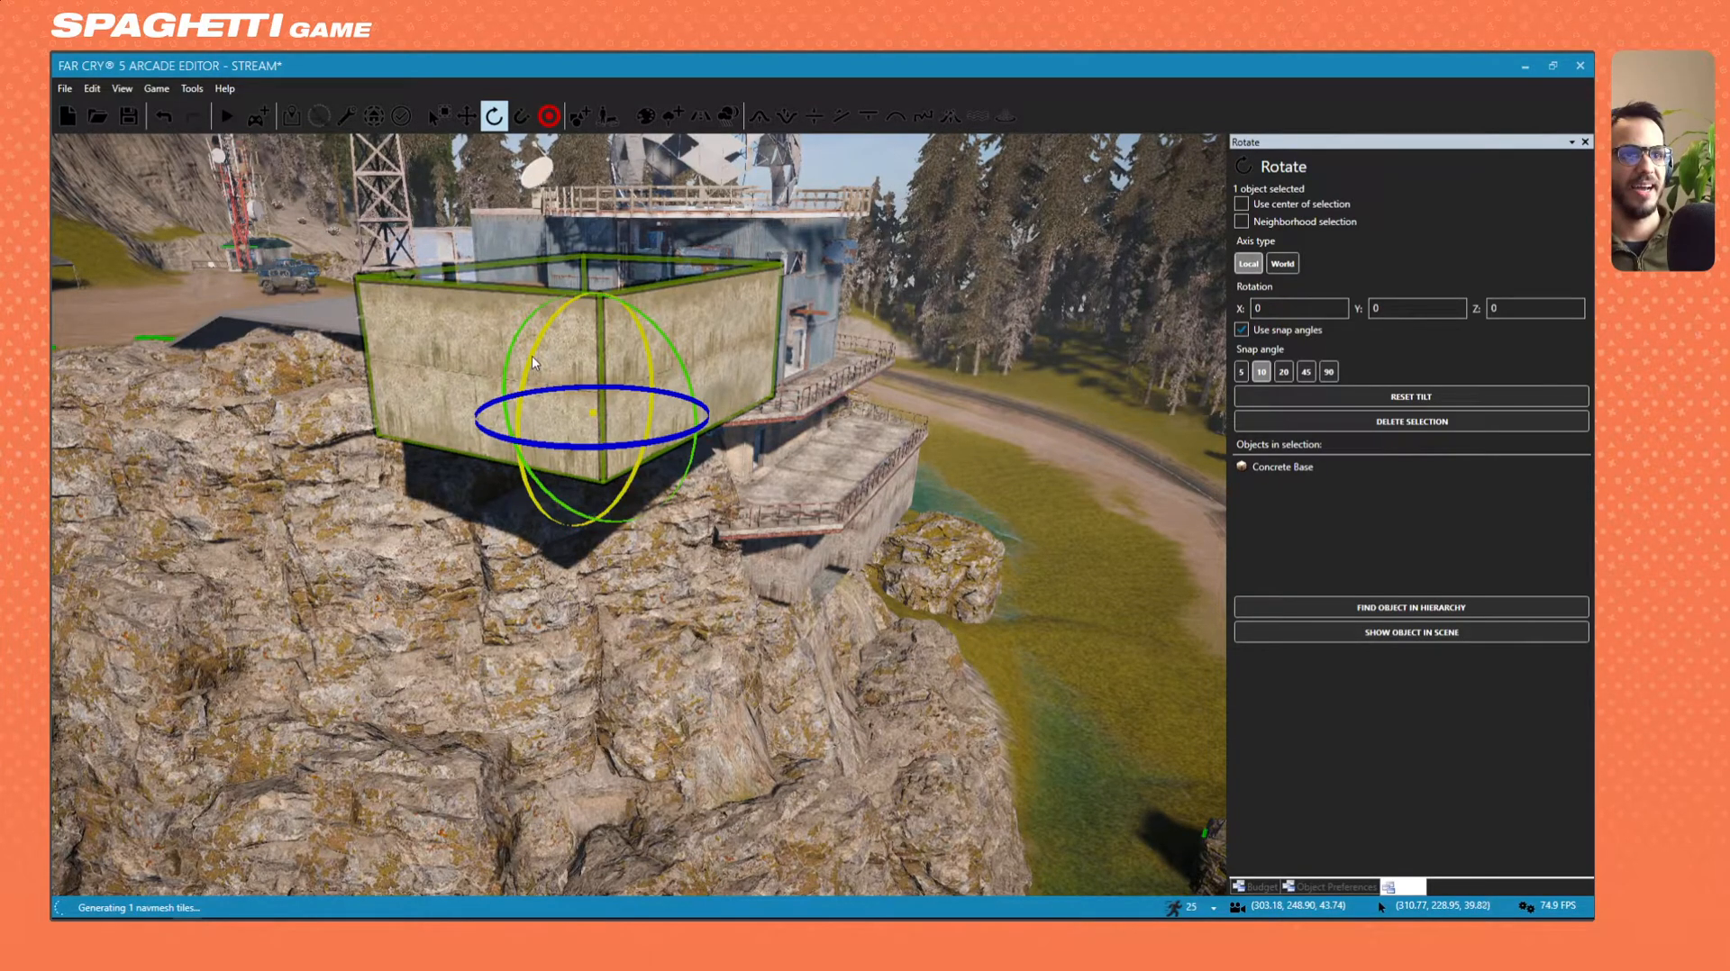
click(474, 125)
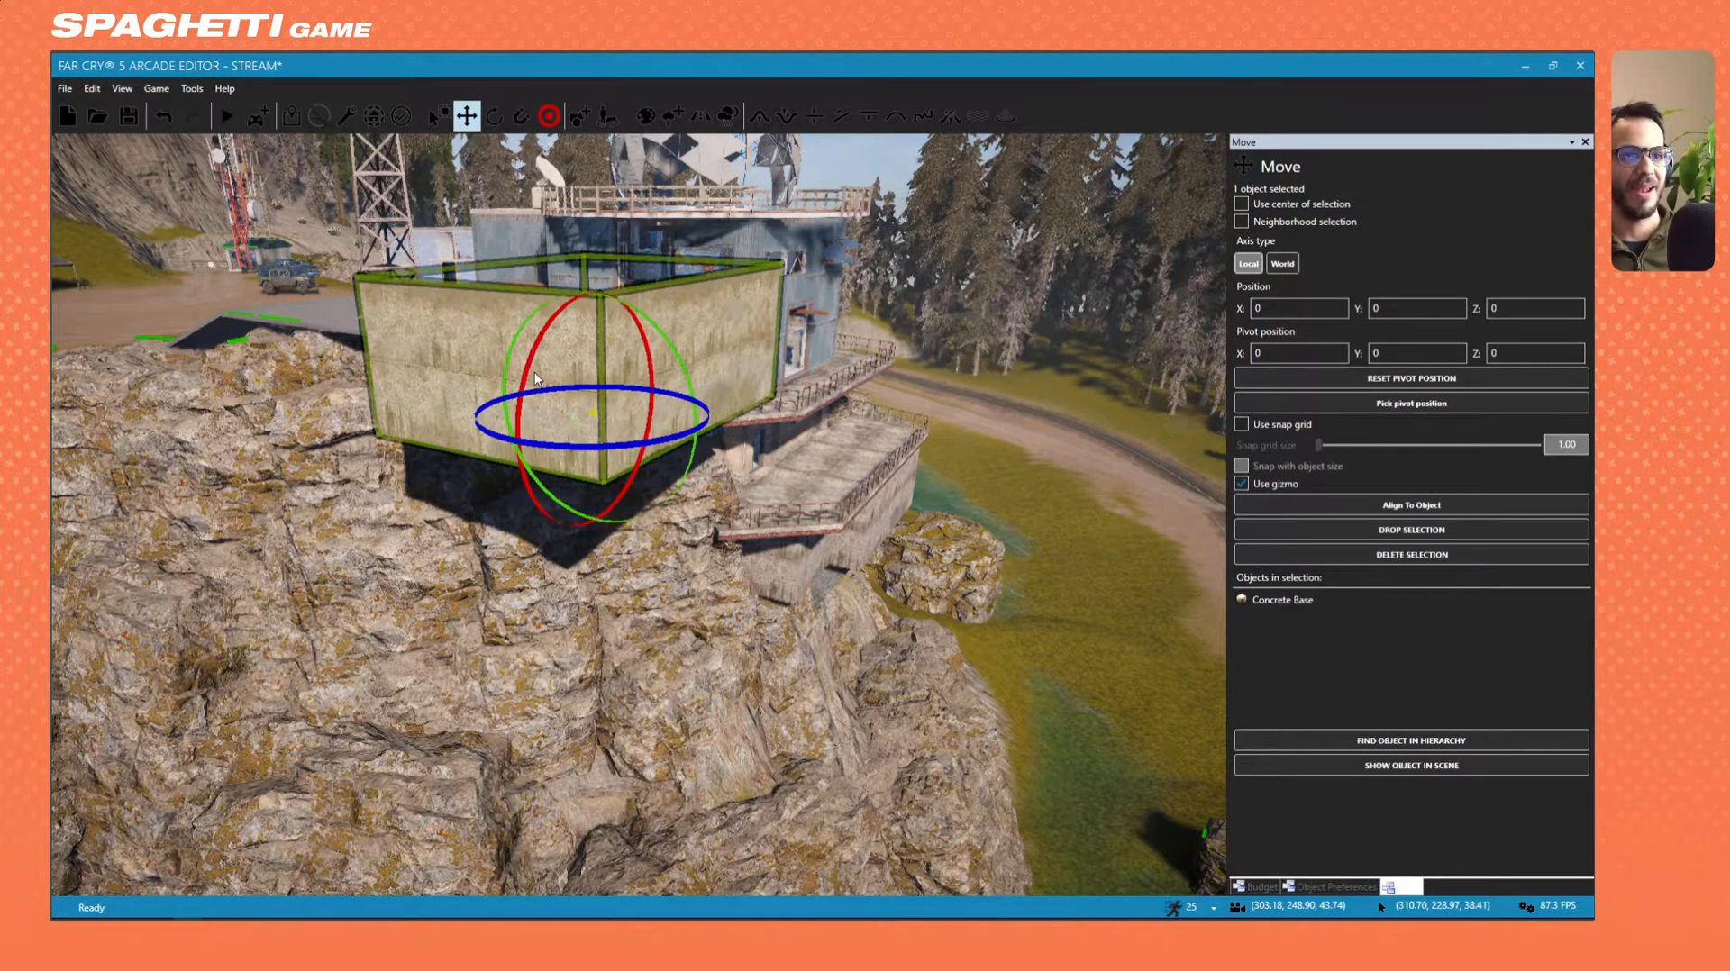
mouse_move(525, 378)
ctrl+mouse_down()
mouse_move(544, 504)
mouse_move(531, 373)
ctrl+mouse_up()
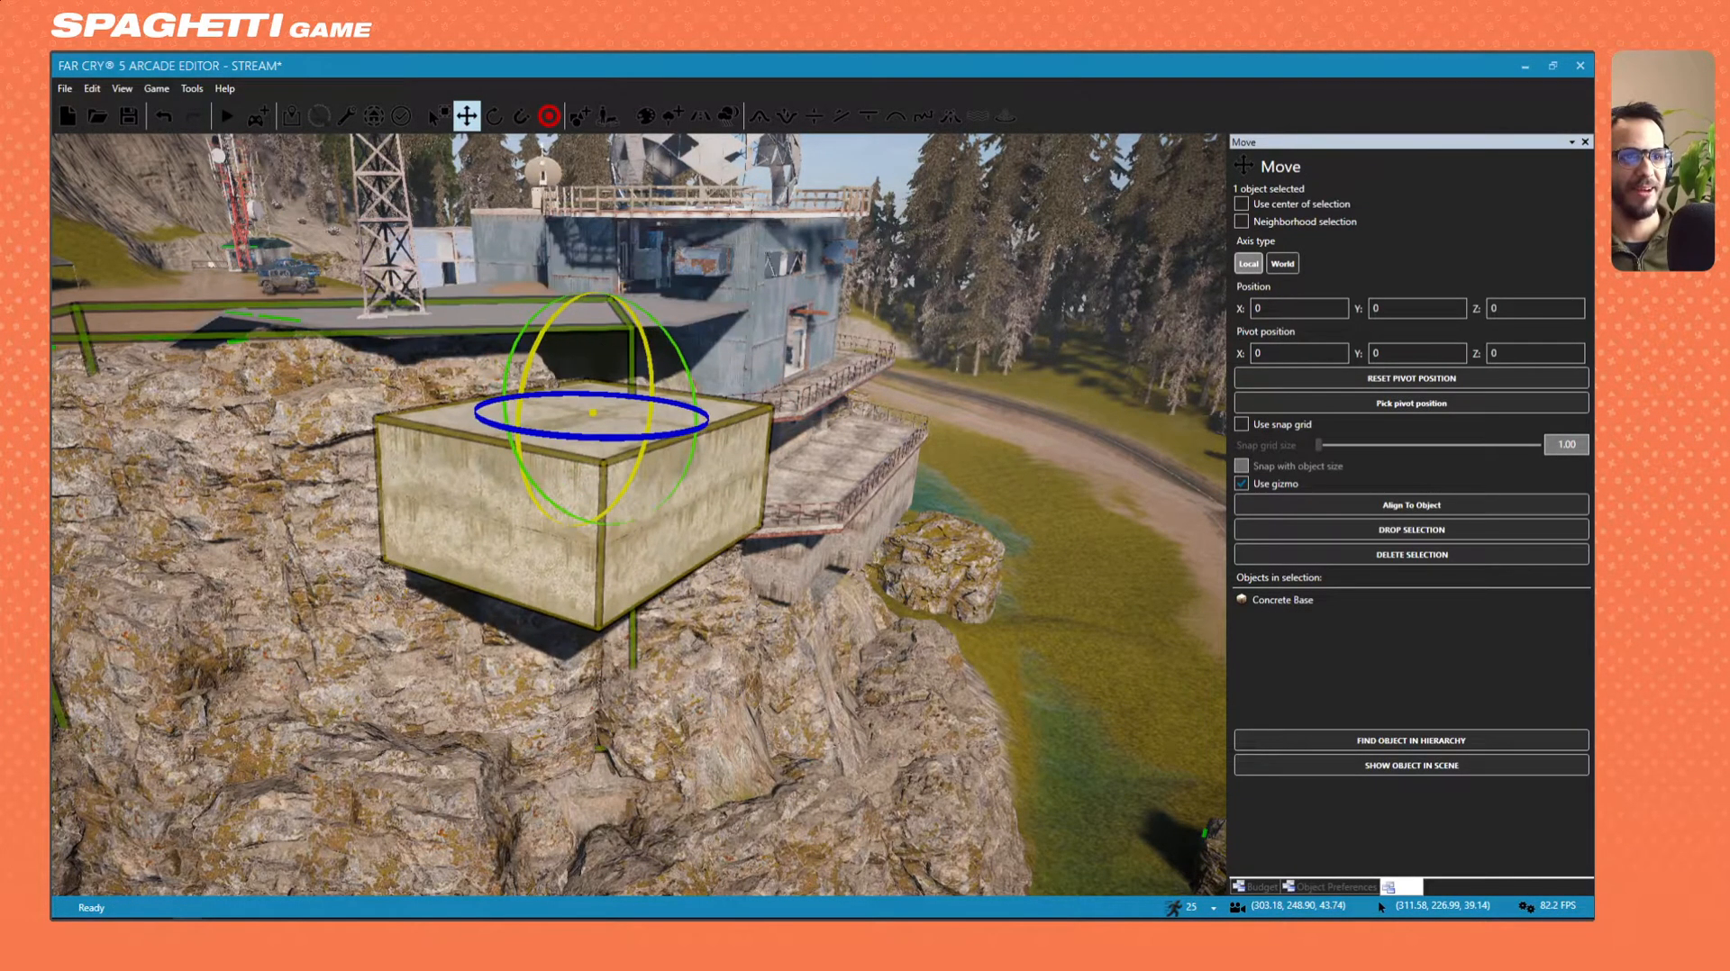
key(ctrl+z)
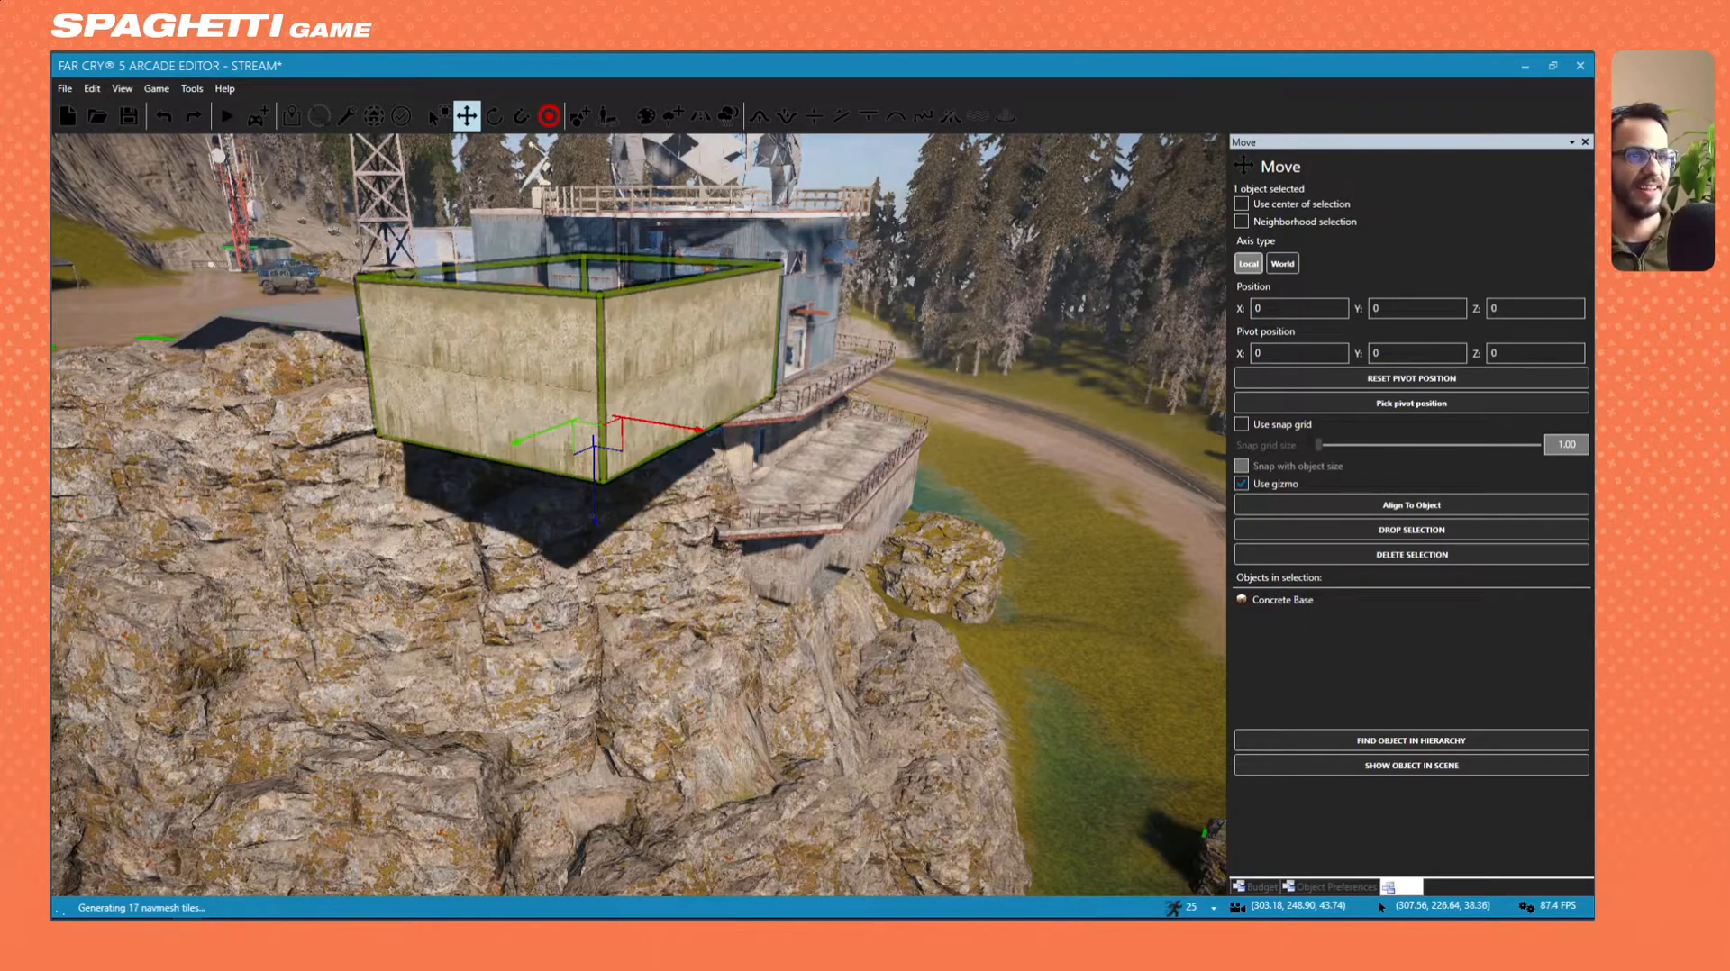
Rotate the copied Concrete Base upside down so its closed slab faces up.
right_drag(531, 369, 491, 338)
key(d)
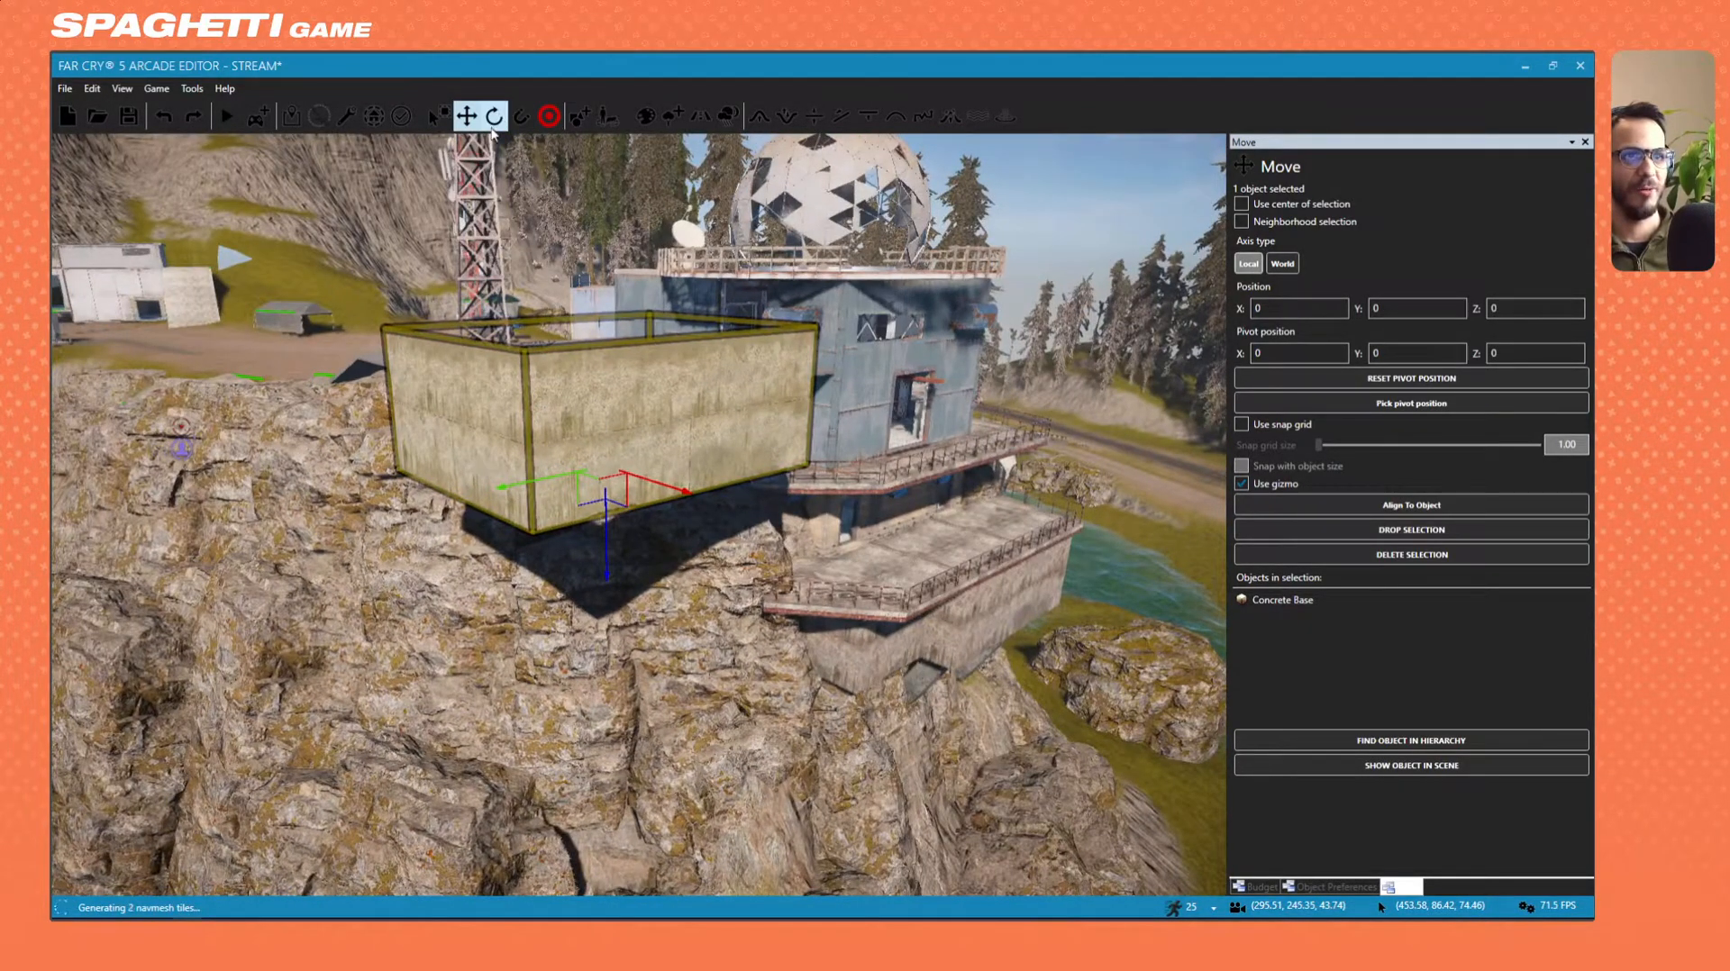
click(494, 115)
drag(538, 396, 503, 233)
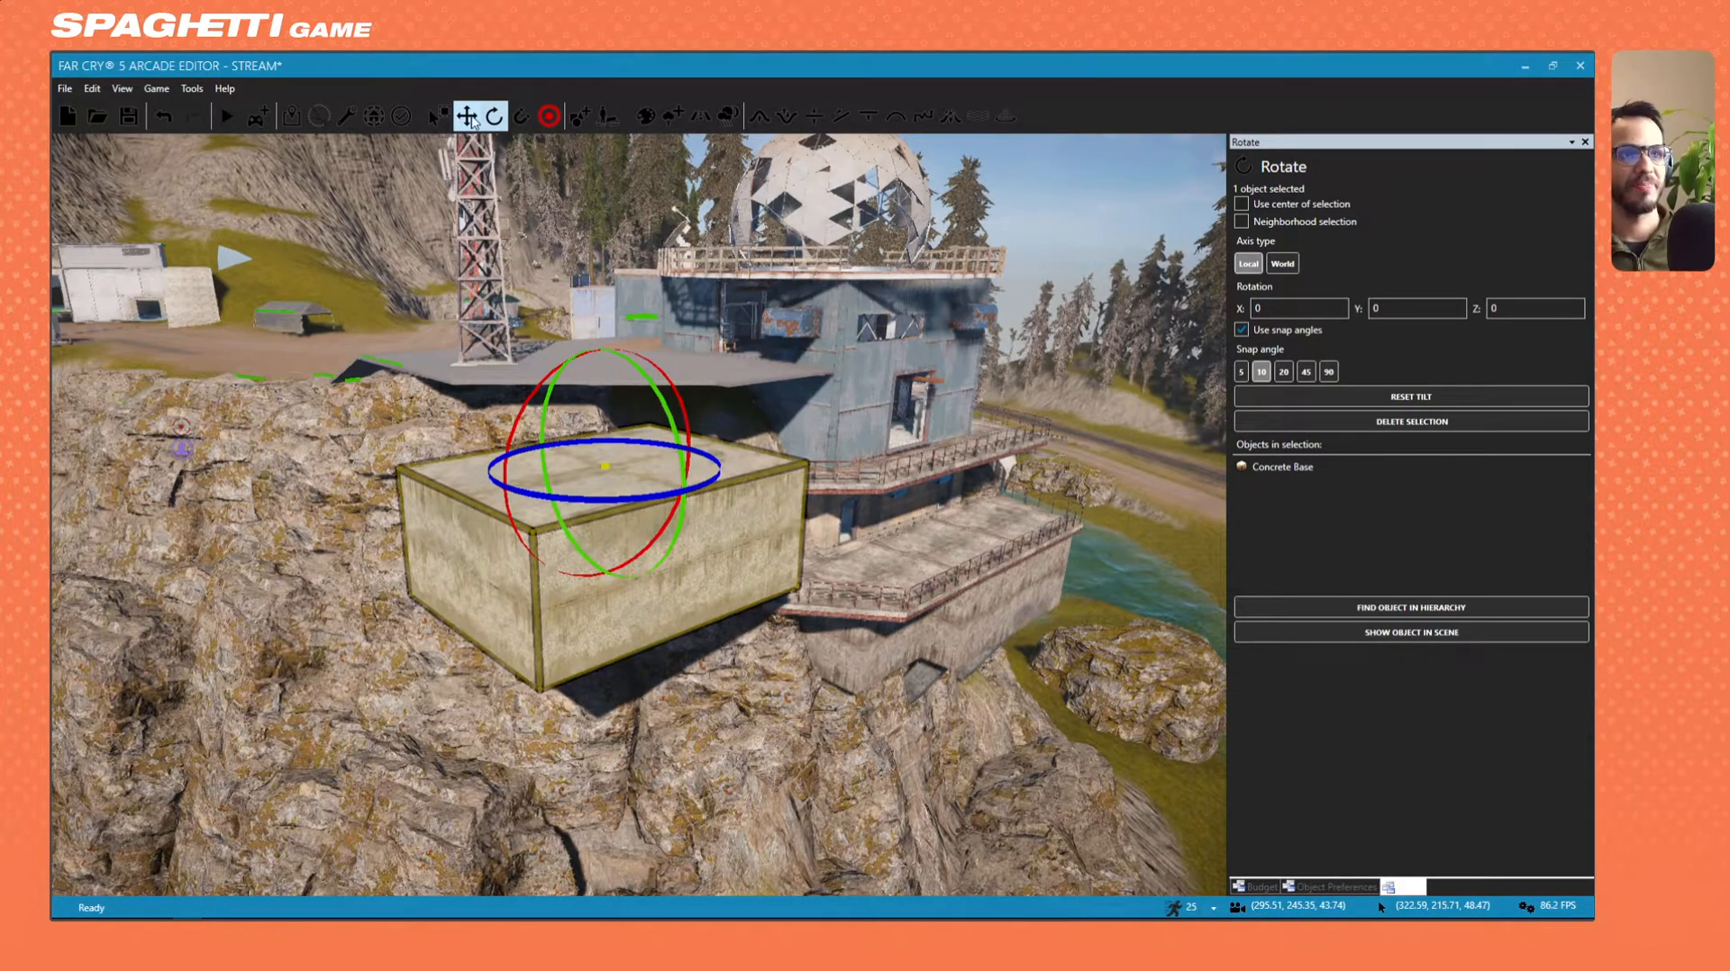
Raise the flipped Concrete Base to the level of the grey floor and move it next to the radio tower.
click(466, 116)
drag(657, 476, 616, 420)
drag(579, 353, 575, 296)
right_drag(575, 296, 675, 356)
key(a)
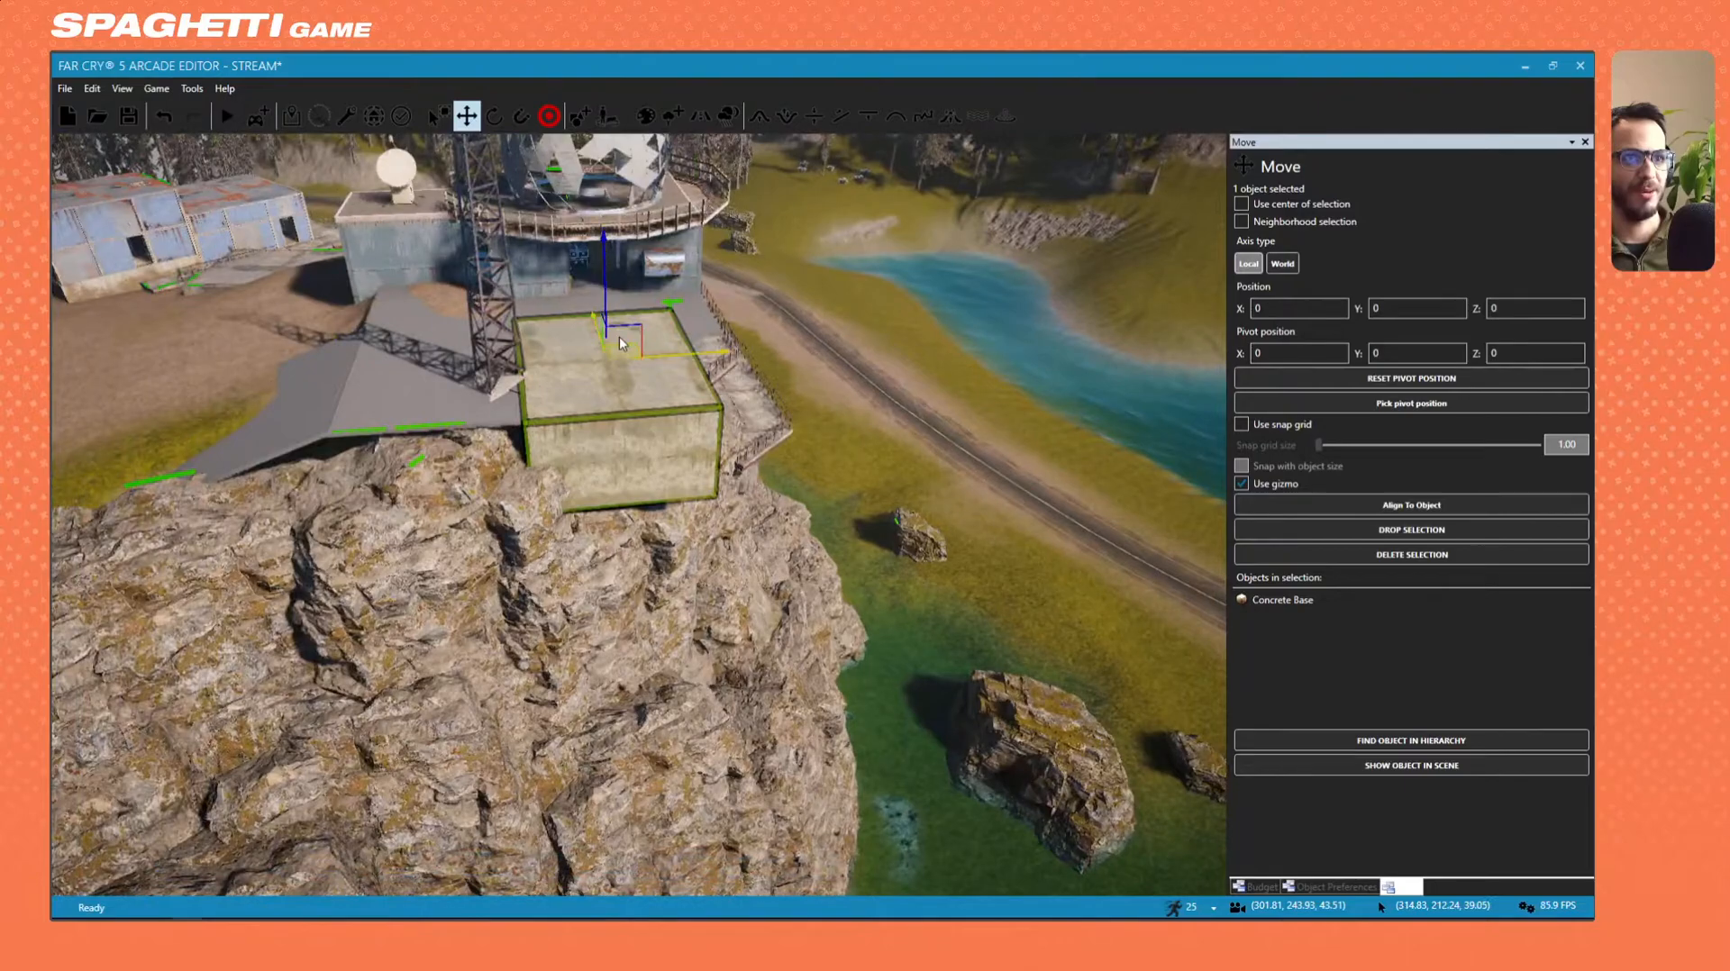
drag(620, 339, 456, 335)
key(w)
right_drag(456, 335, 648, 361)
key(a)
right_drag(590, 383, 650, 404)
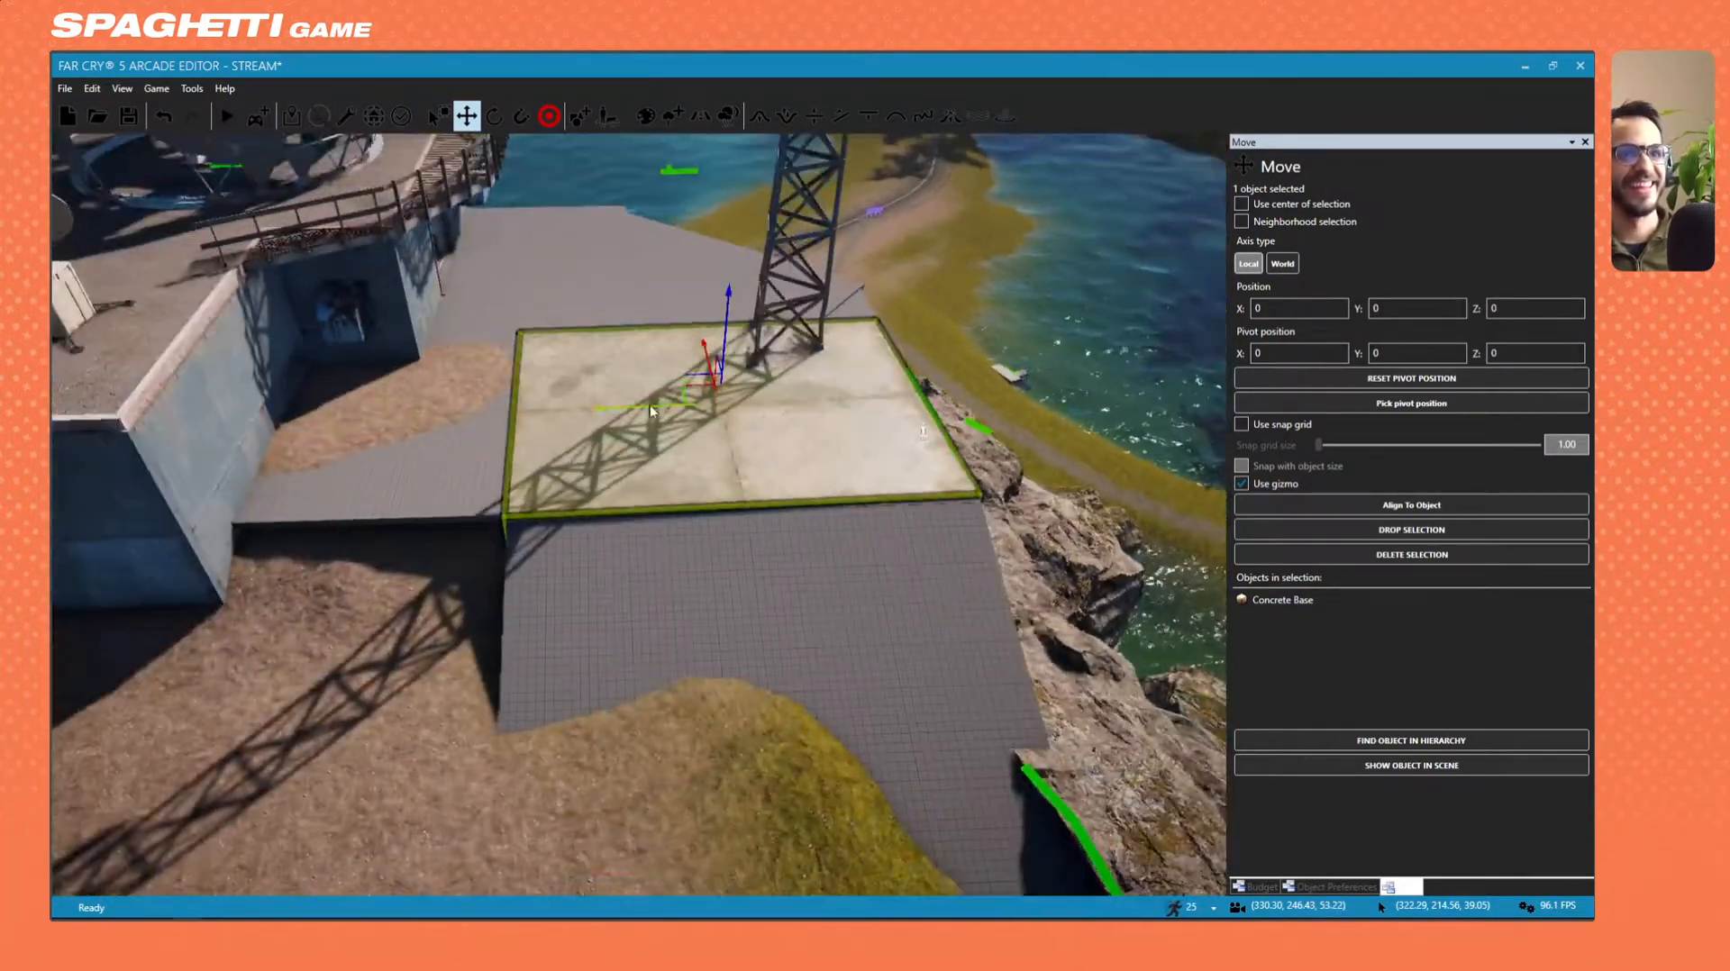
Slide the Concrete Base sideways along its local axis until it reaches into the outpost building's wall.
drag(628, 403, 398, 401)
key(a)
right_drag(397, 402, 502, 387)
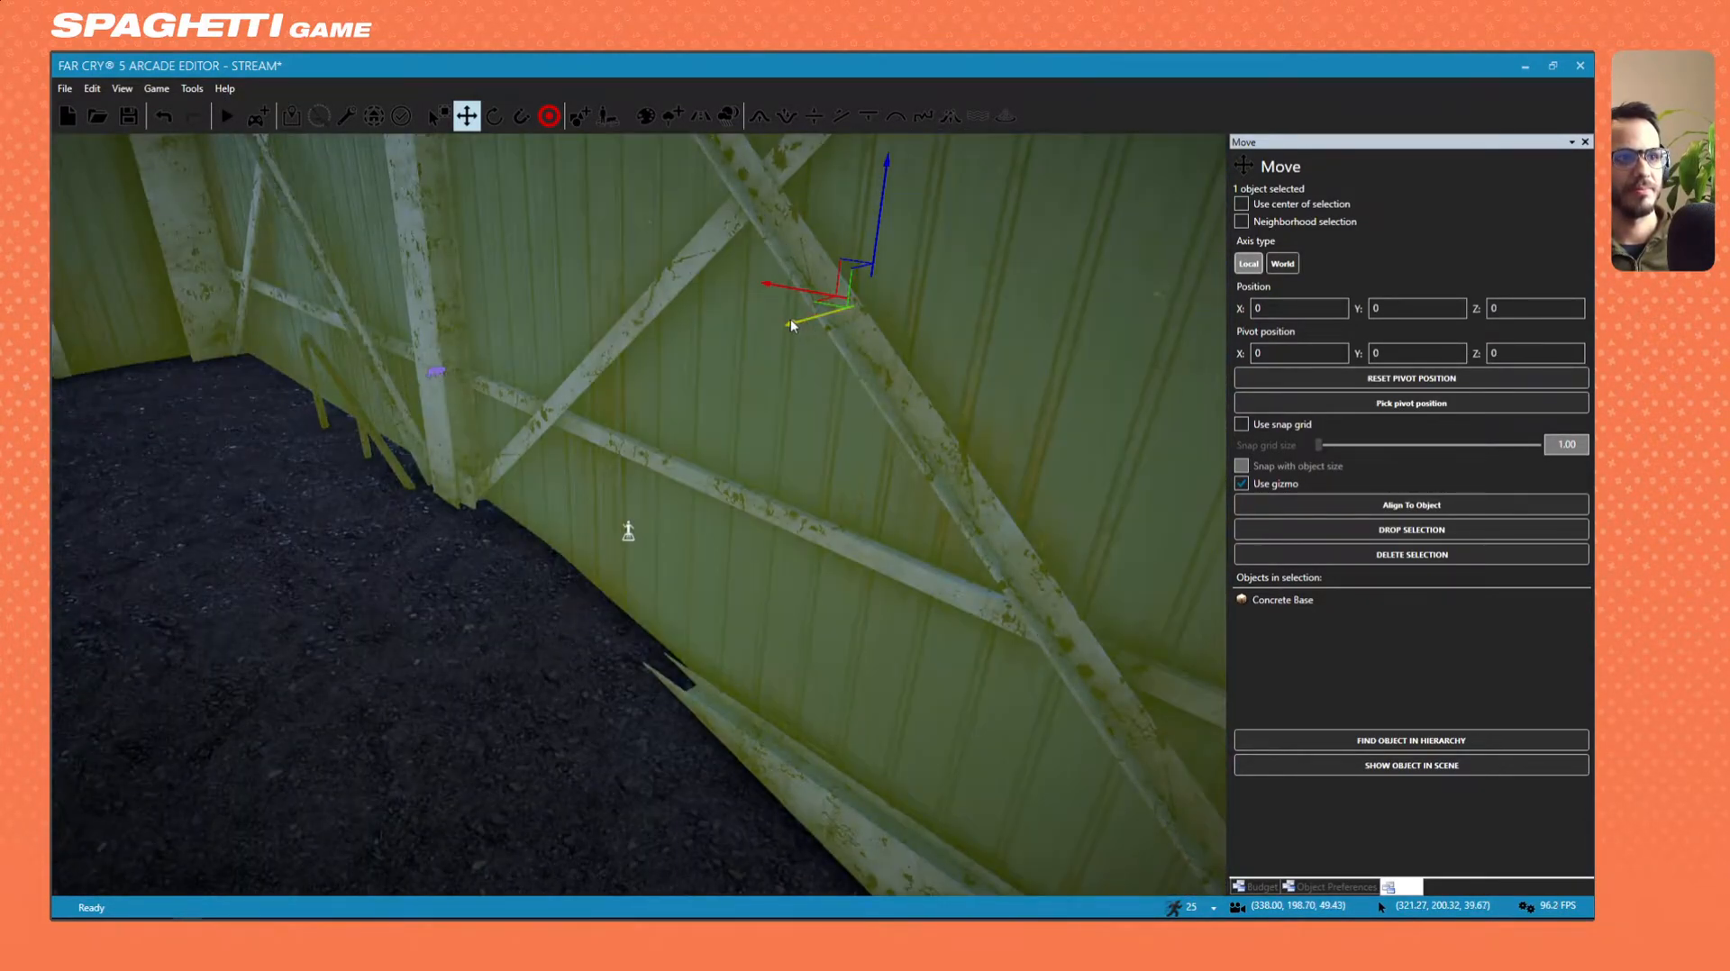
mouse_move(791, 320)
mouse_down()
mouse_move(760, 332)
mouse_move(777, 324)
mouse_up()
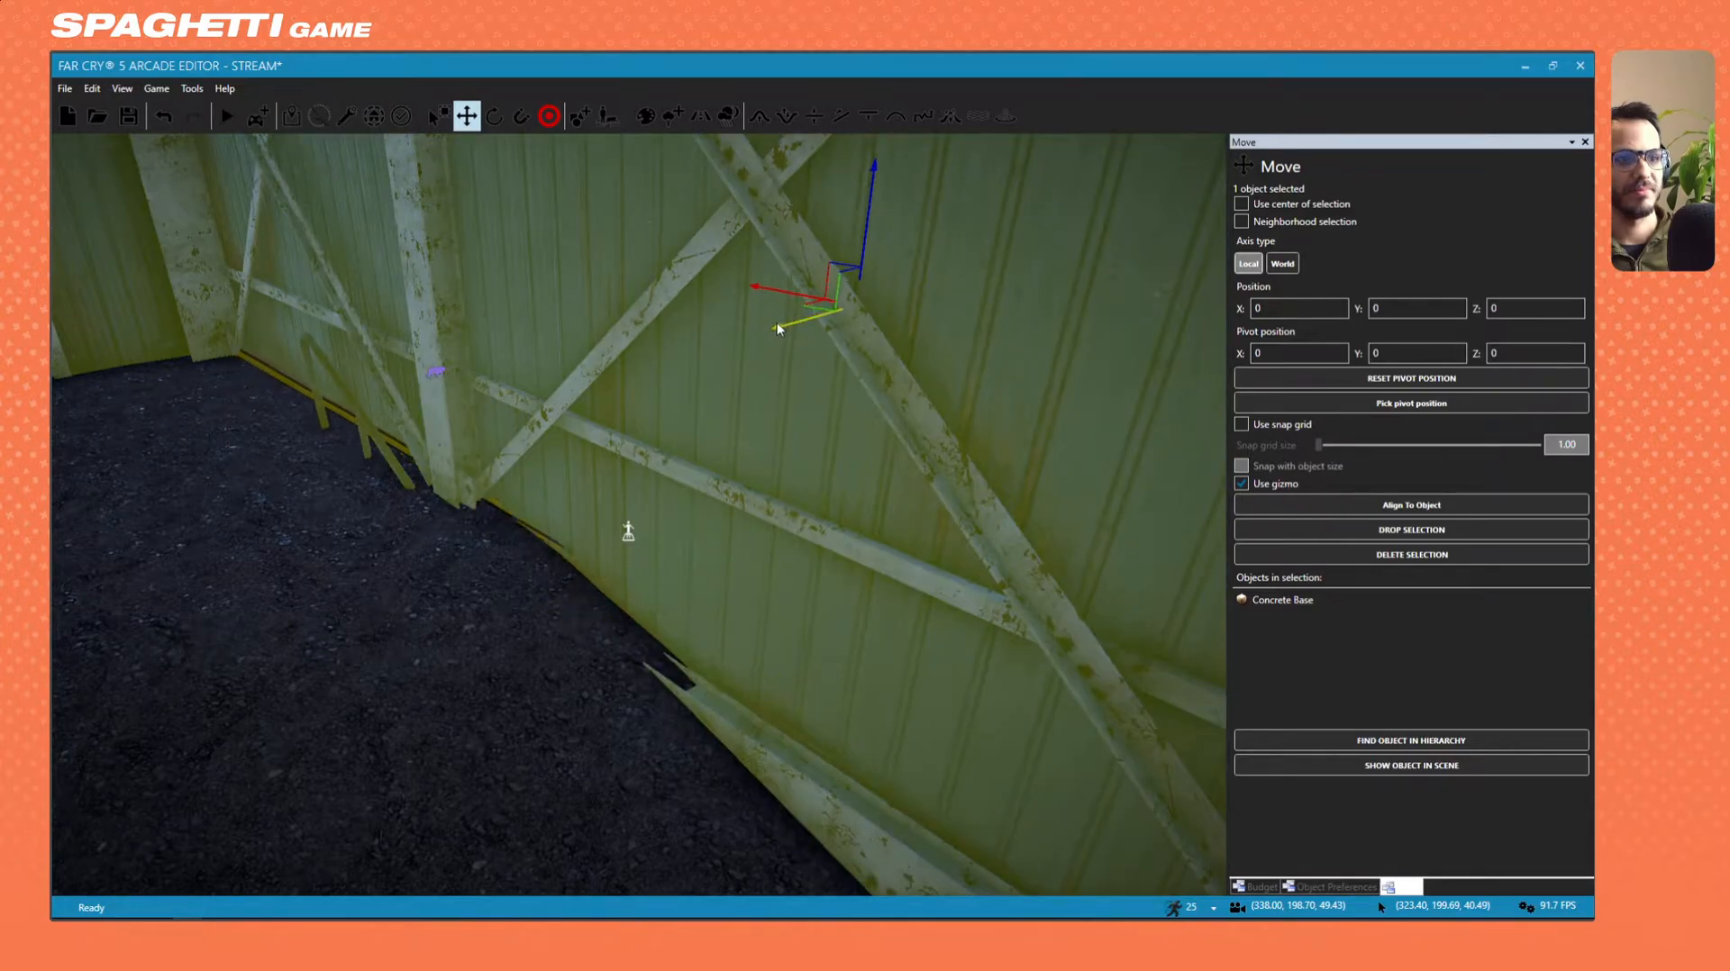
Place a second Concrete Base alongside the first, select both, and shift them together toward the outpost's terraces.
key(w)
right_drag(737, 340, 685, 450)
key(s)
key(s)
right_drag(250, 374, 352, 415)
shift+drag(391, 436, 666, 456)
ctrl+click(430, 470)
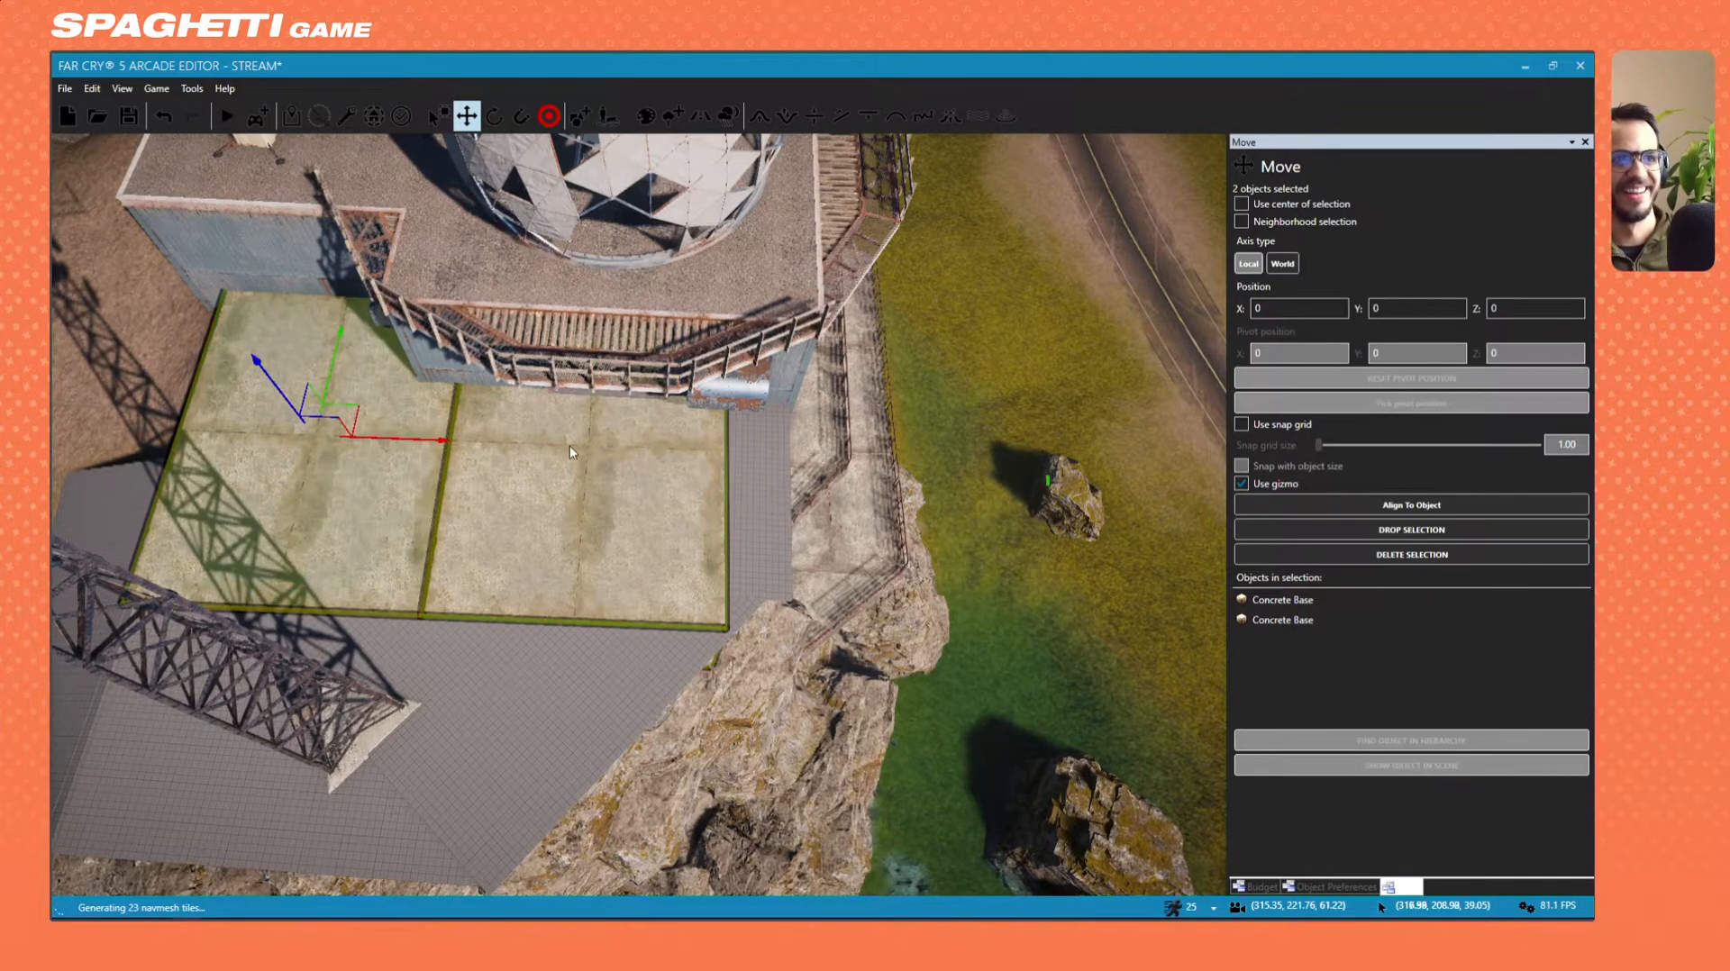
drag(391, 447, 453, 448)
Delete the grey floor panel that runs through the inside of the outpost building.
key(w)
right_drag(454, 448, 450, 378)
key(d)
key(d)
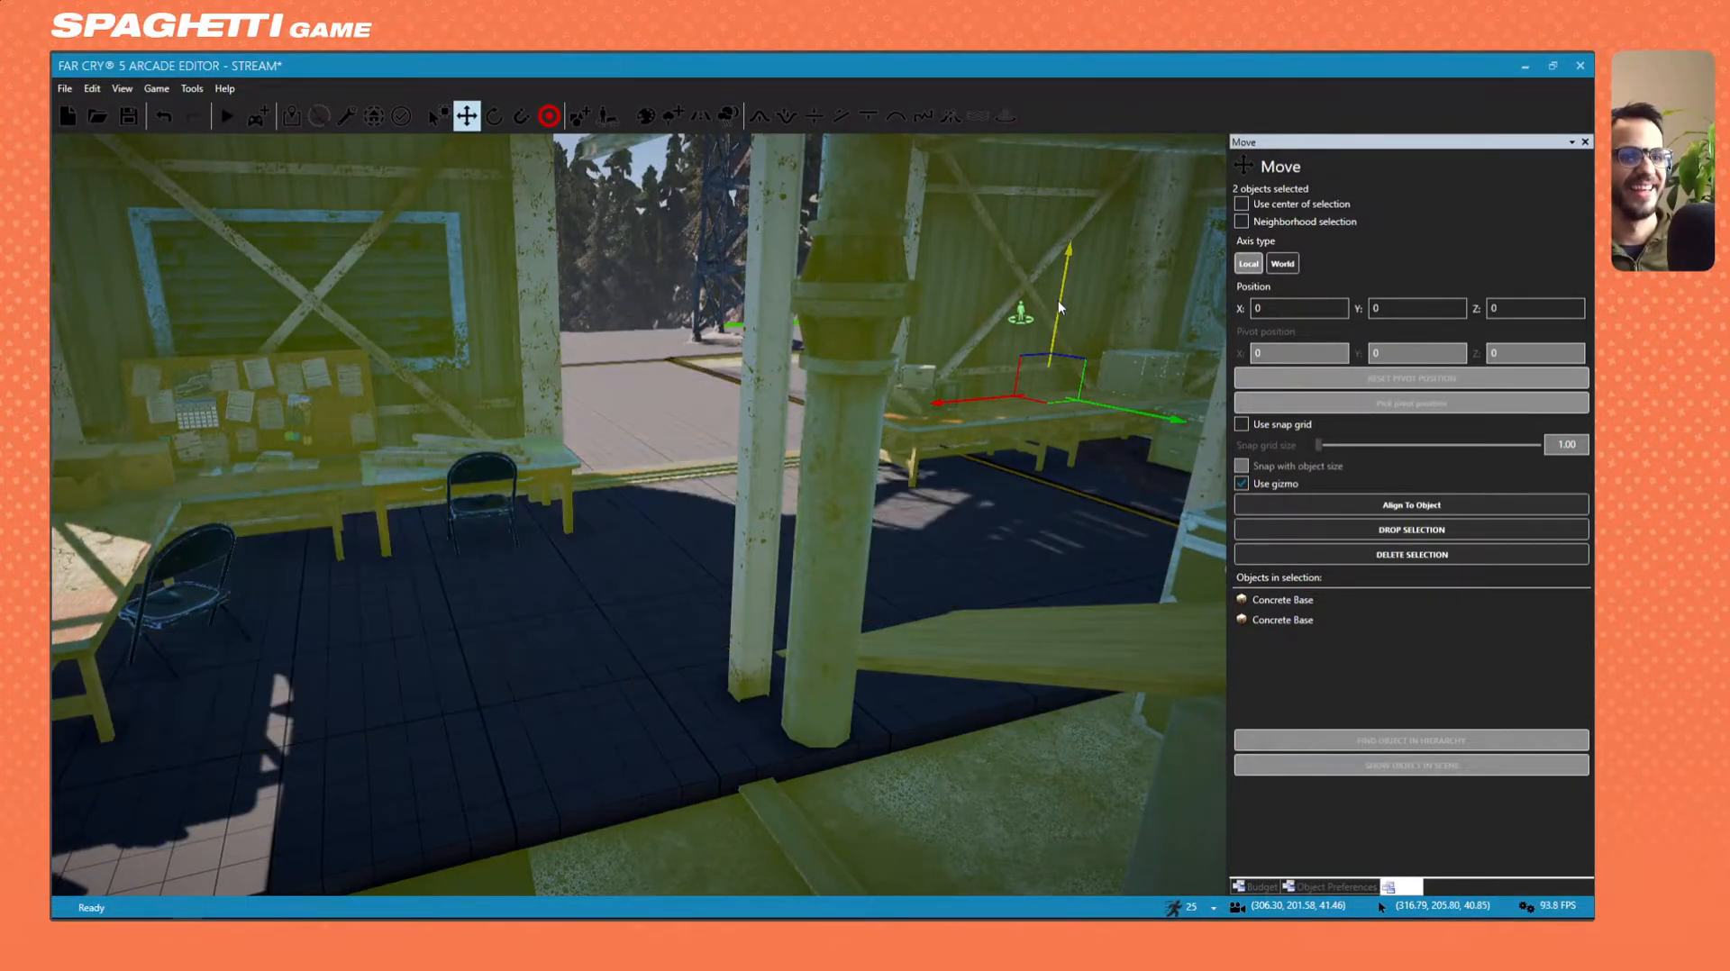
key(Delete)
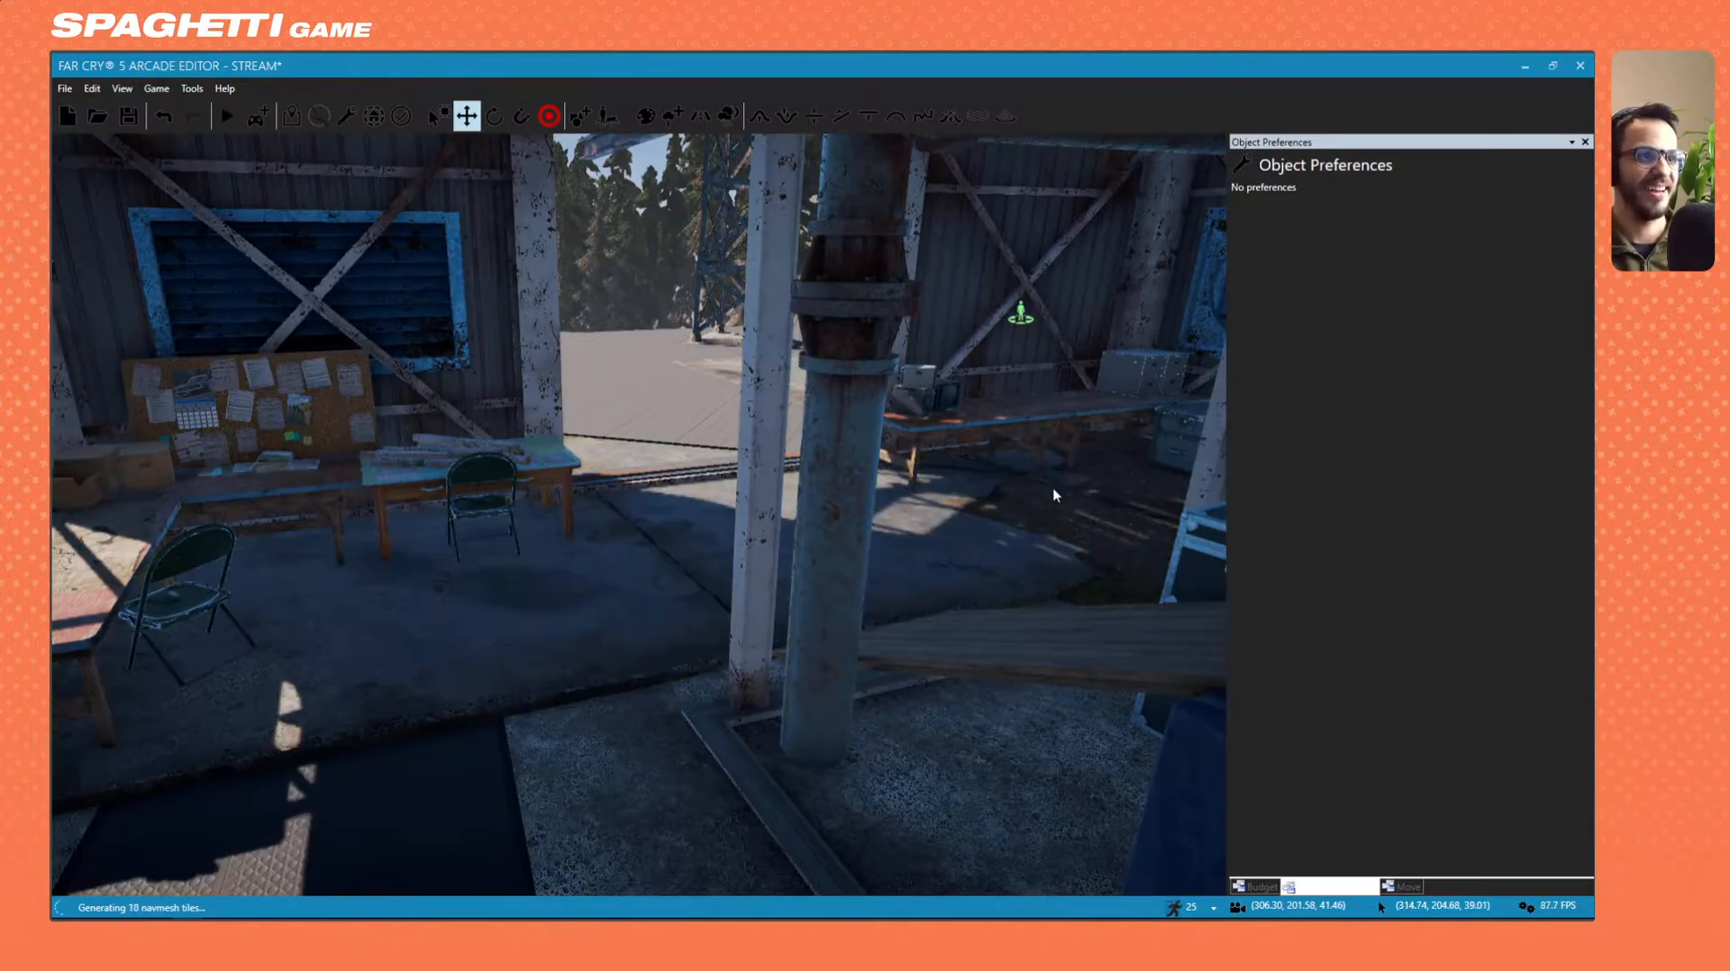
Delete the grey floor pieces lying outside around the concrete slabs and beneath the radio tower.
click(621, 597)
key(w)
right_drag(623, 478, 624, 468)
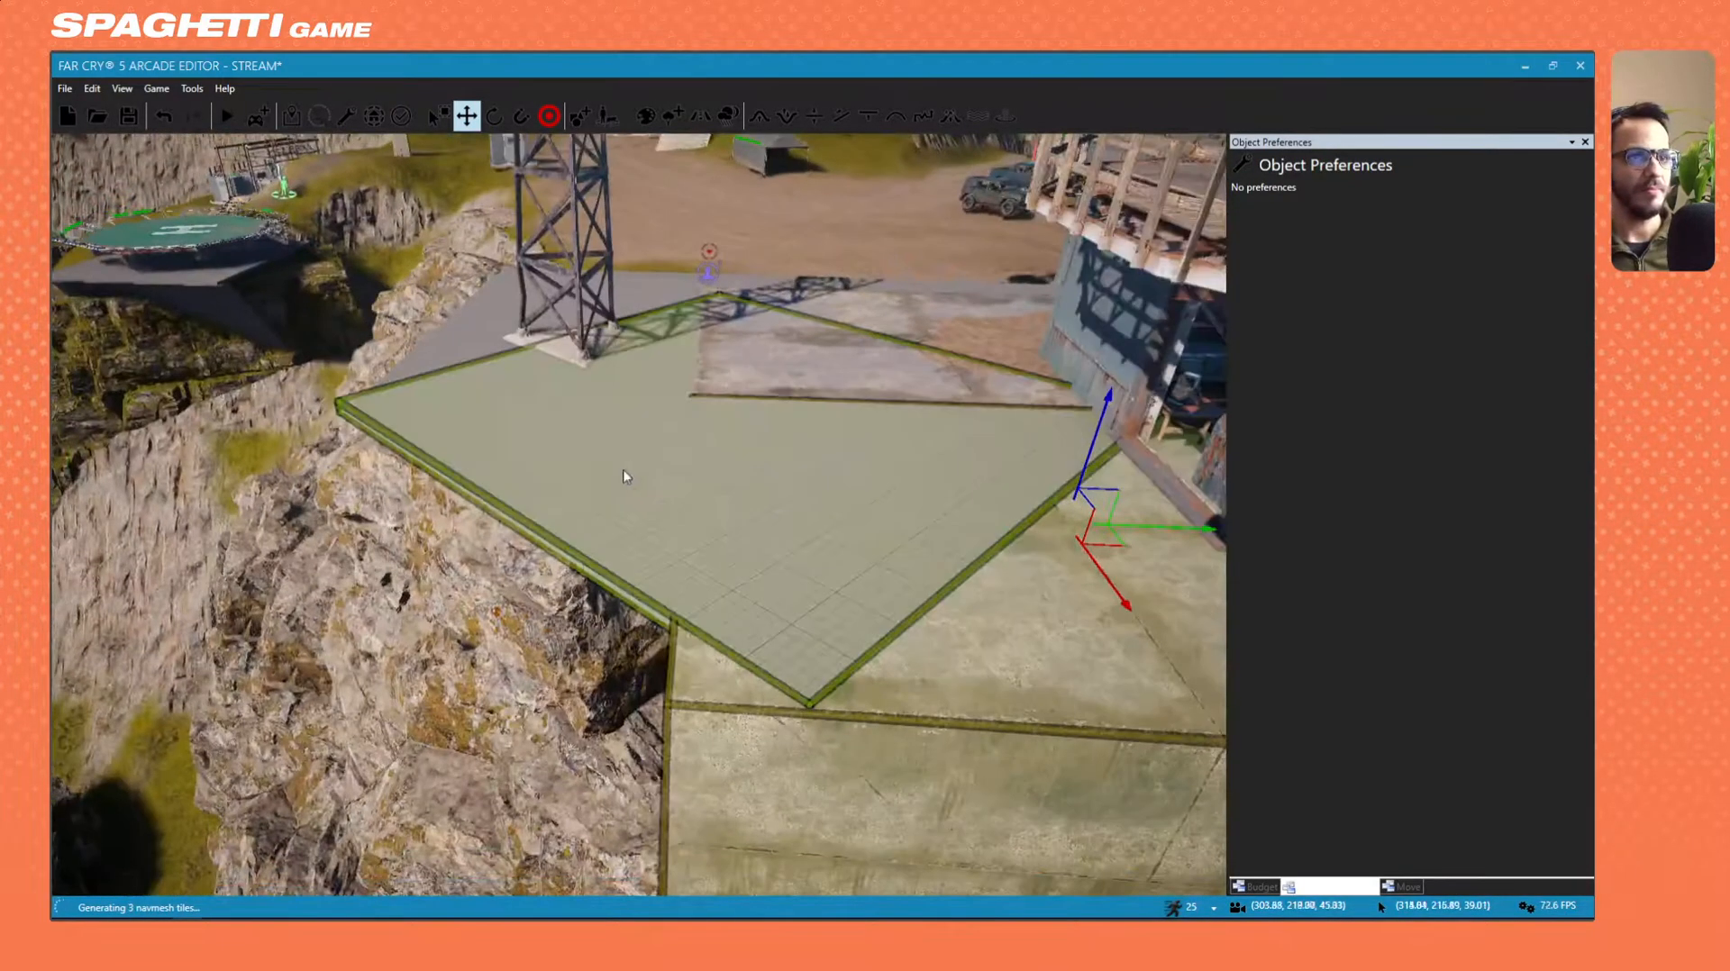
click(576, 480)
key(Delete)
click(501, 382)
key(Delete)
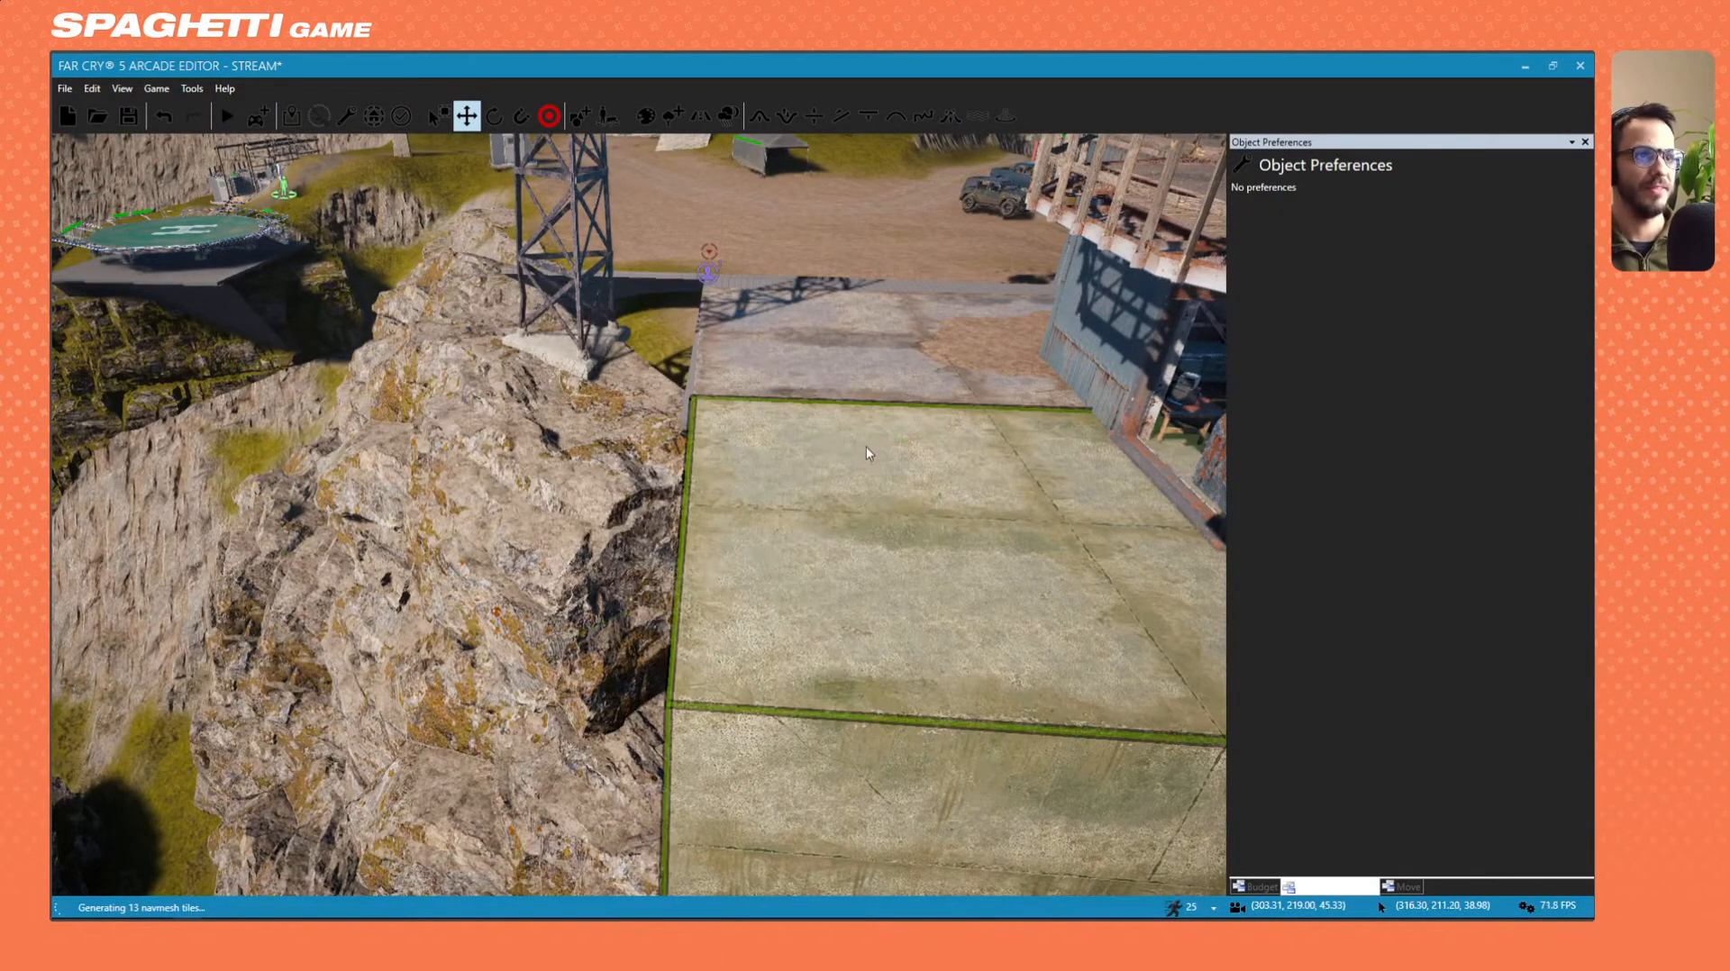
Select both Concrete Bases and adjust their height against the floor inside the outpost building.
click(850, 400)
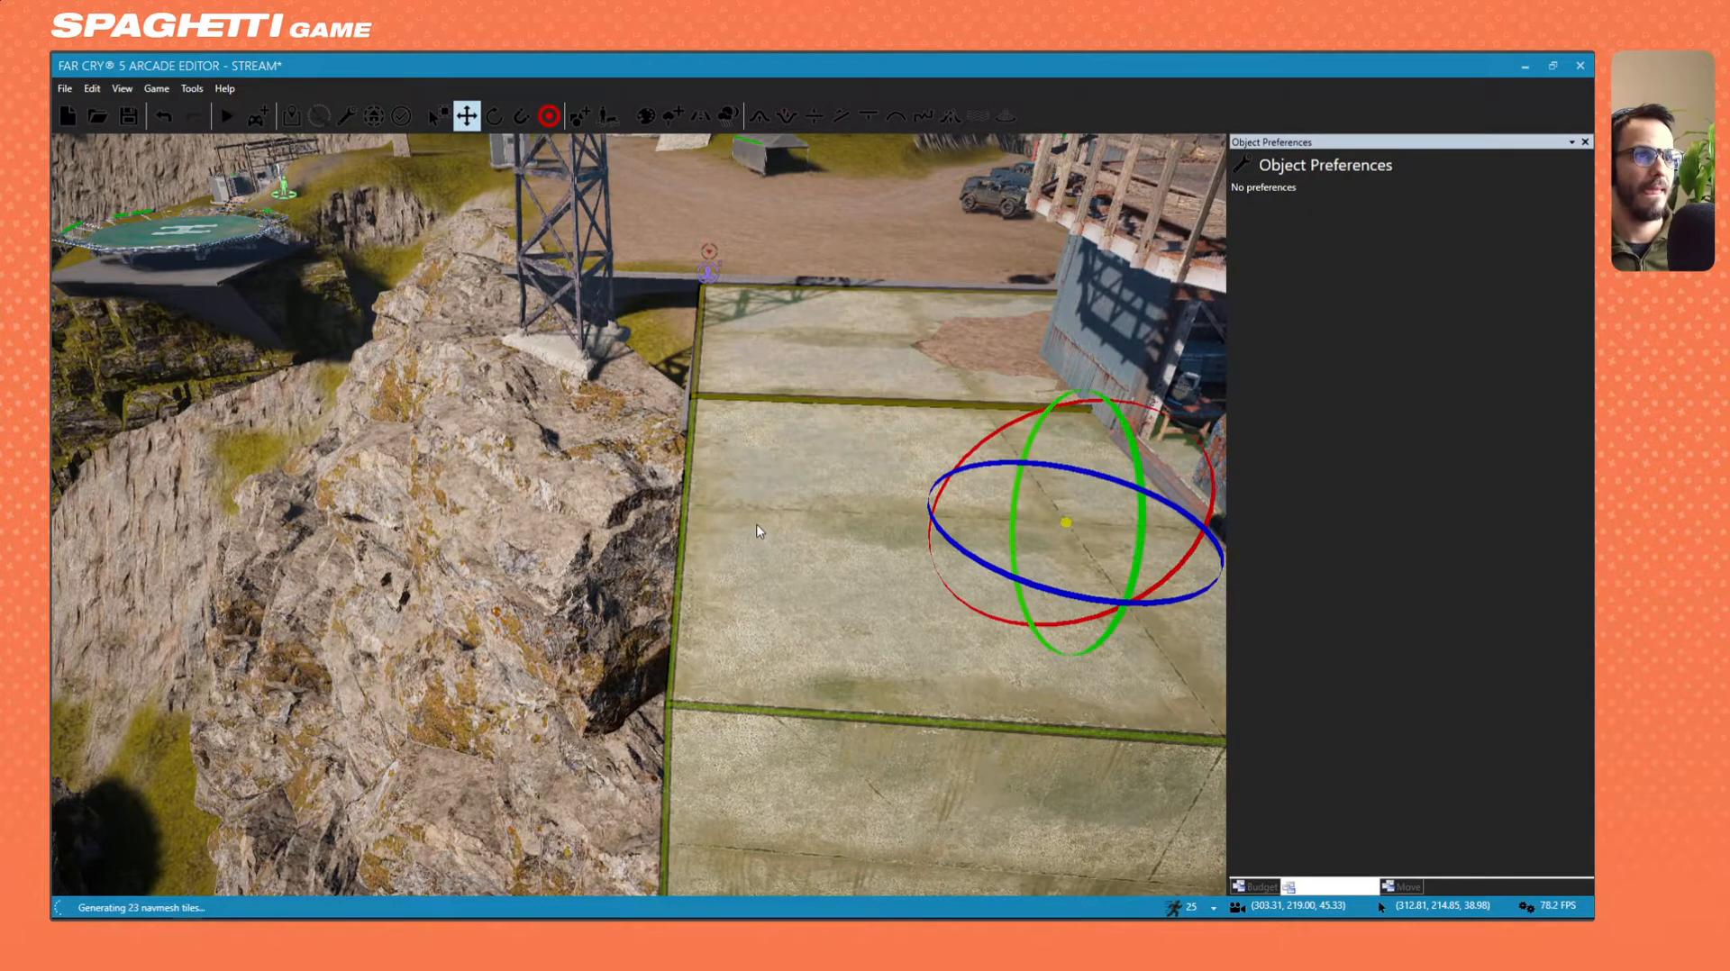
key(w)
mouse_move(674, 552)
right_down()
mouse_move(694, 538)
mouse_move(698, 554)
right_up()
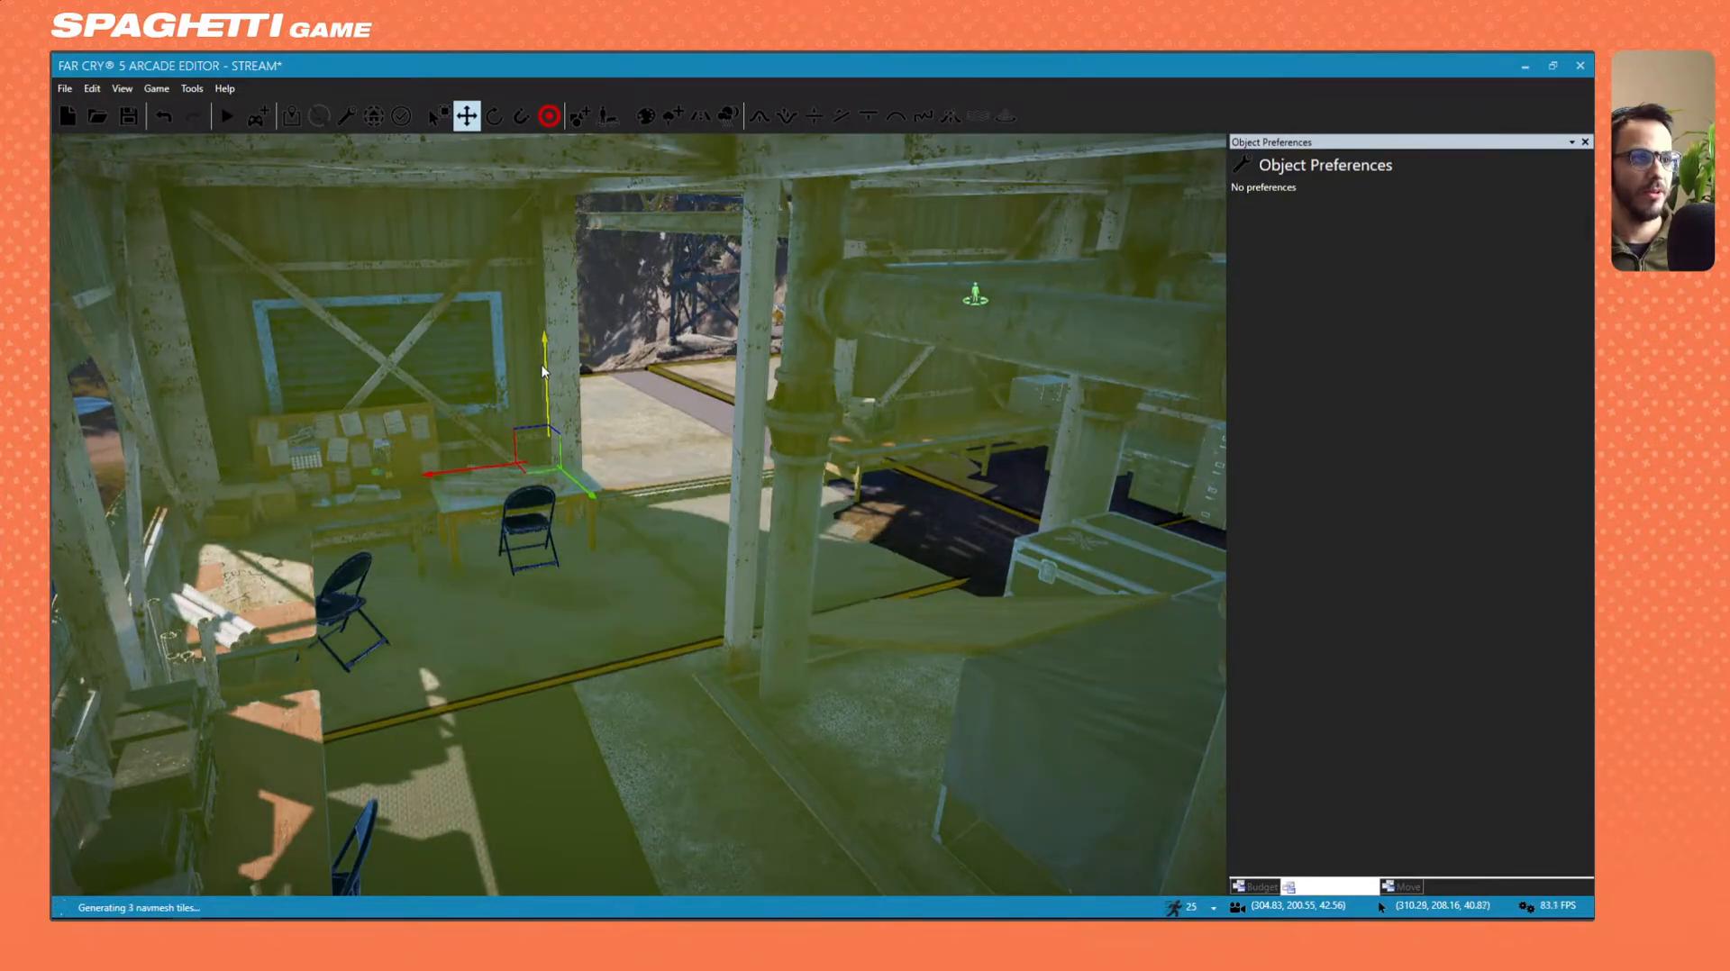
key(s)
right_drag(543, 376, 578, 397)
Delete the remaining Floor 20x1200x1200 panel overlapping the concrete slabs, and select the Concrete Base nearest the terraces.
click(578, 392)
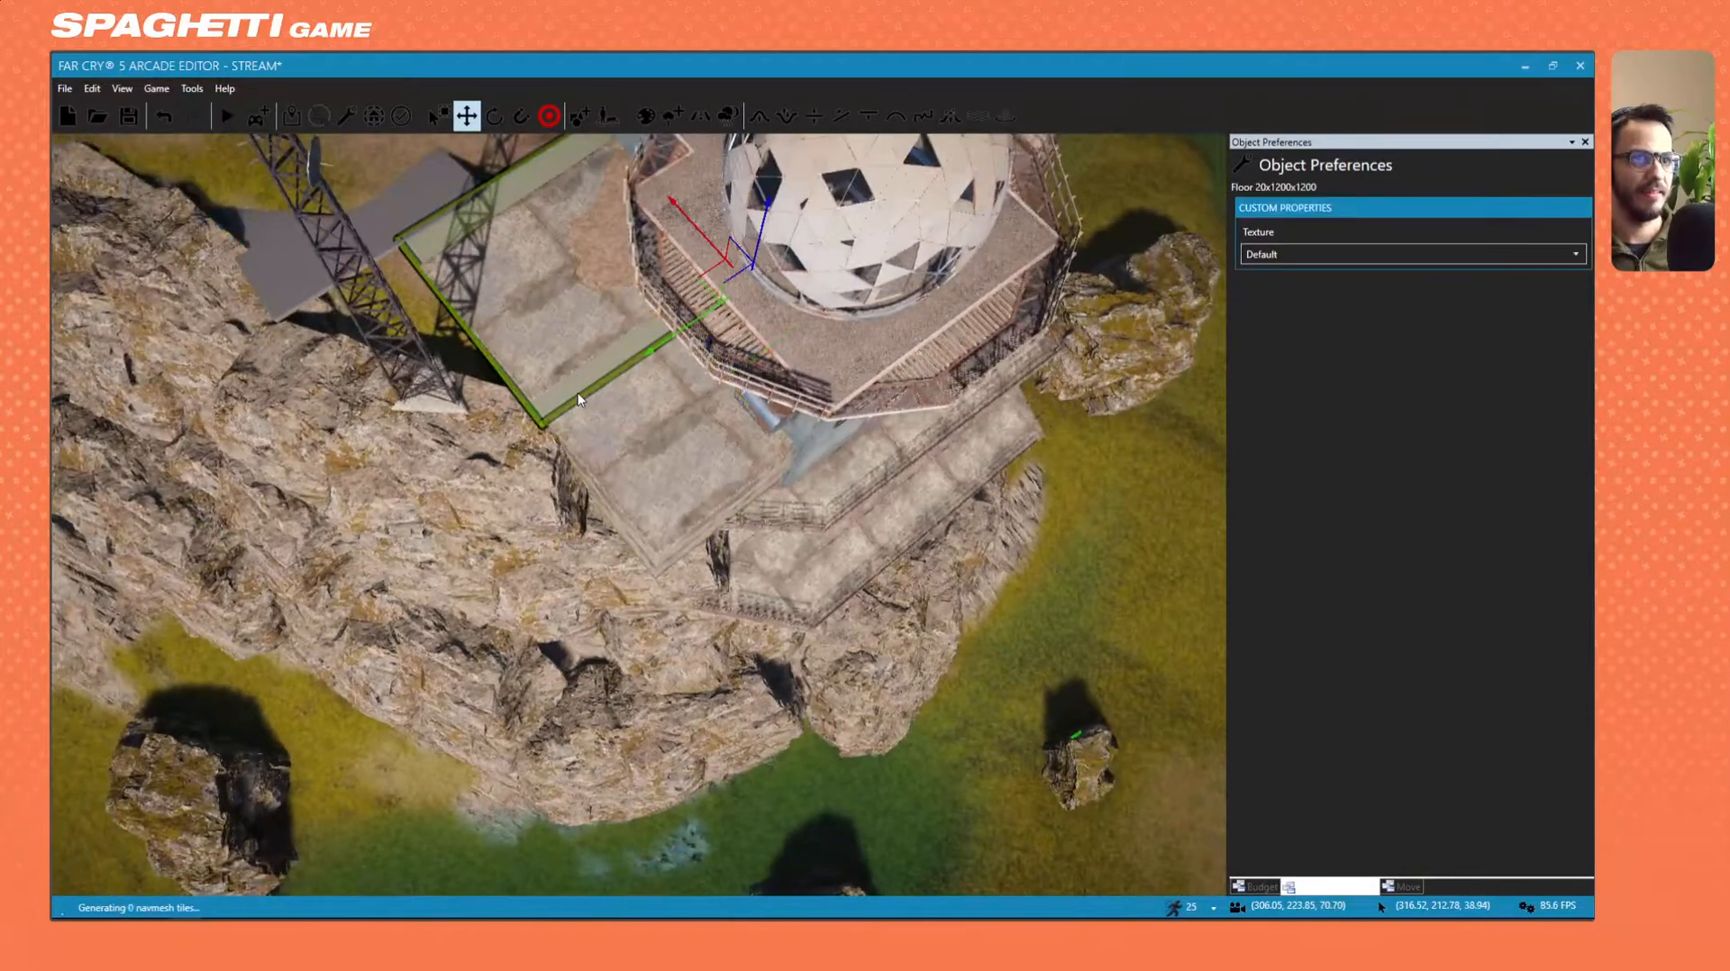
click(607, 453)
click(565, 329)
key(a)
key(w)
right_drag(565, 328, 616, 319)
click(743, 520)
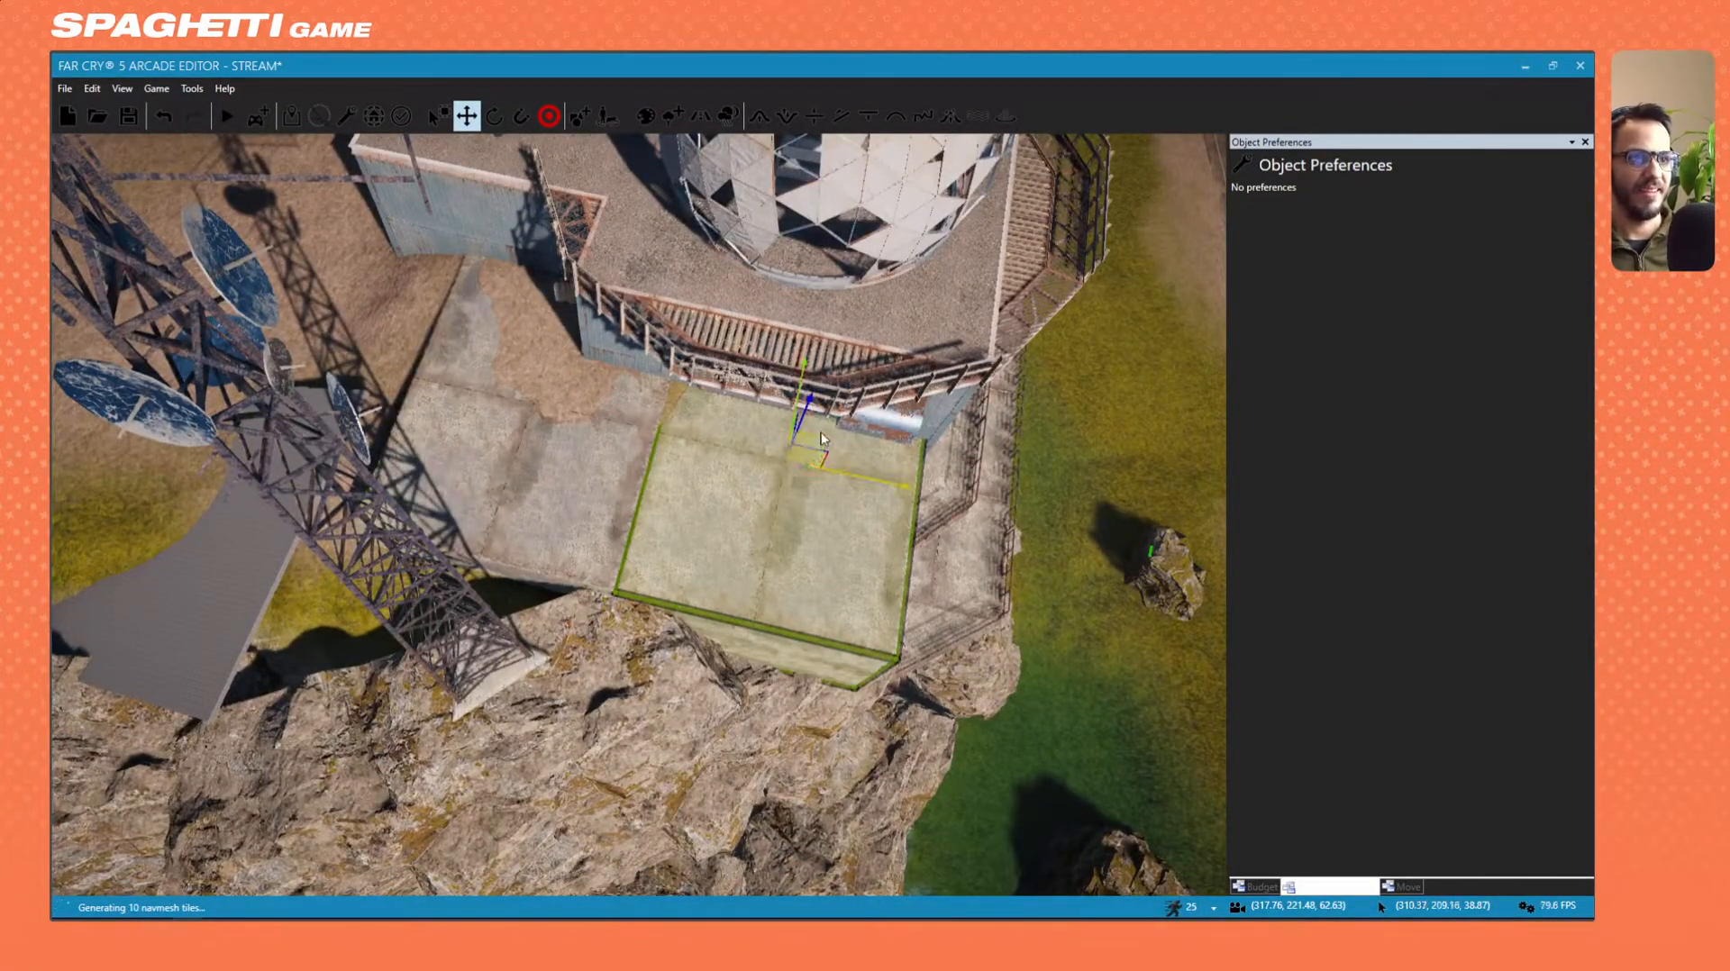
Copy a Concrete Base outward over the cliff rocks at the foot of the radio tower.
ctrl+click(612, 564)
click(628, 572)
right_drag(630, 571, 689, 468)
key(d)
key(s)
ctrl+click(694, 443)
drag(540, 462, 503, 463)
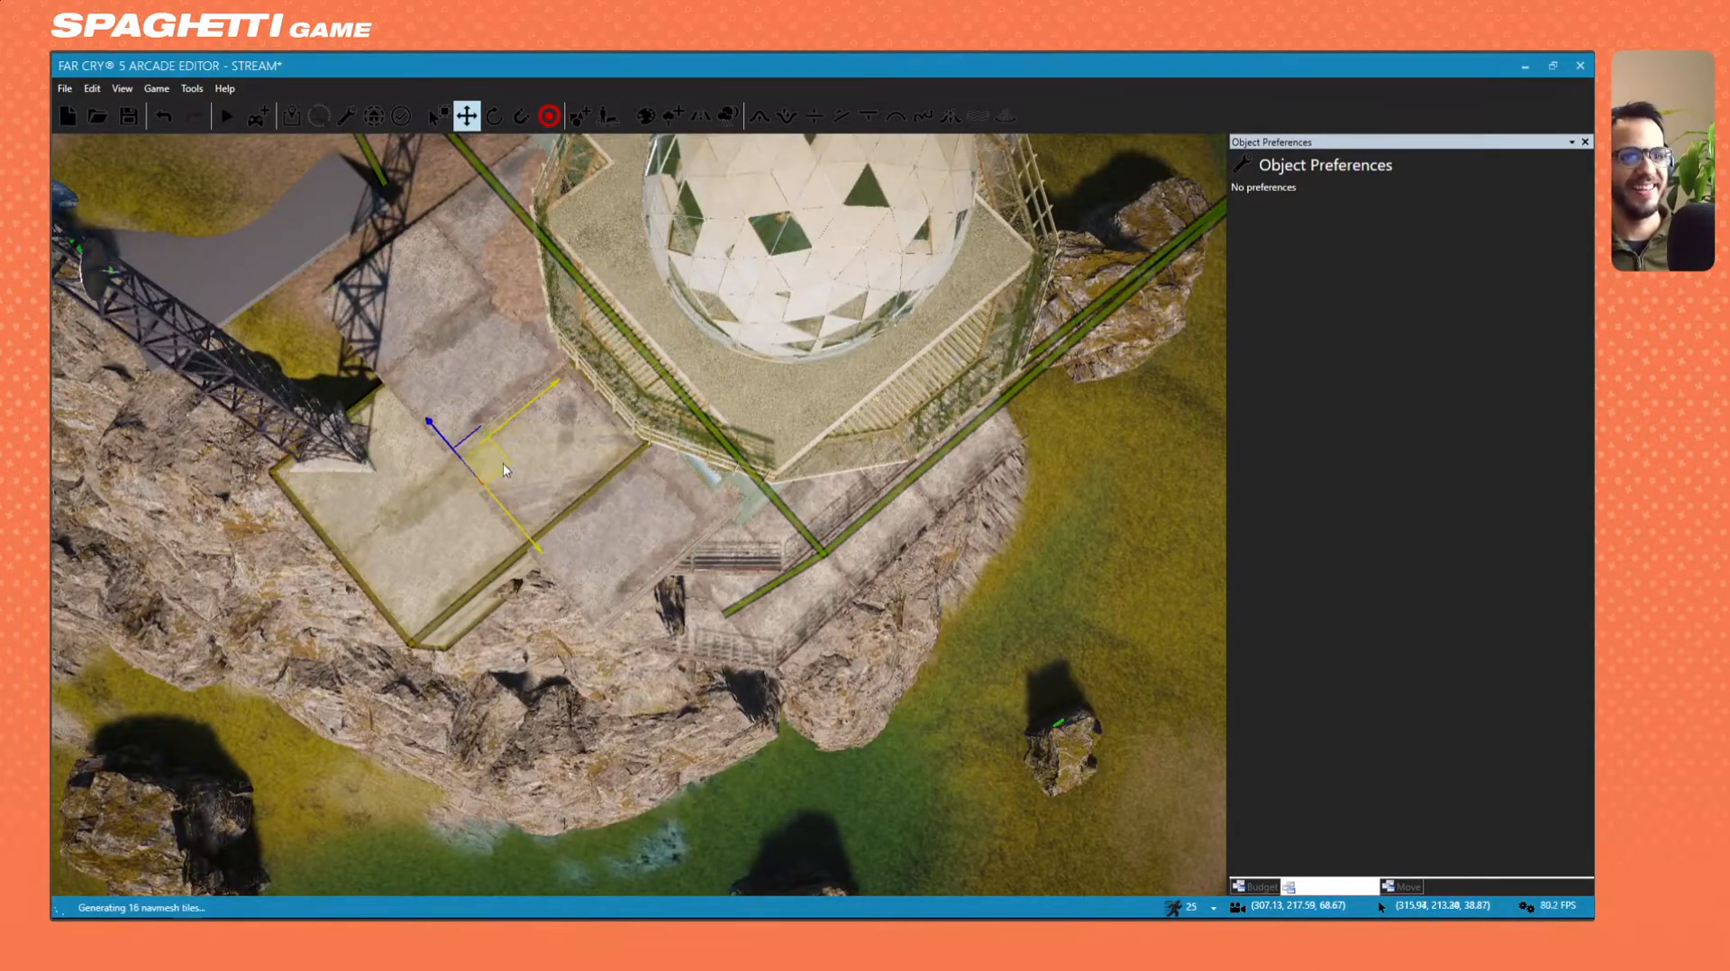
Try to rotate the copied Concrete Base at the foot of the radio tower, and undo the attempt.
right_drag(573, 197, 537, 202)
key(a)
key(w)
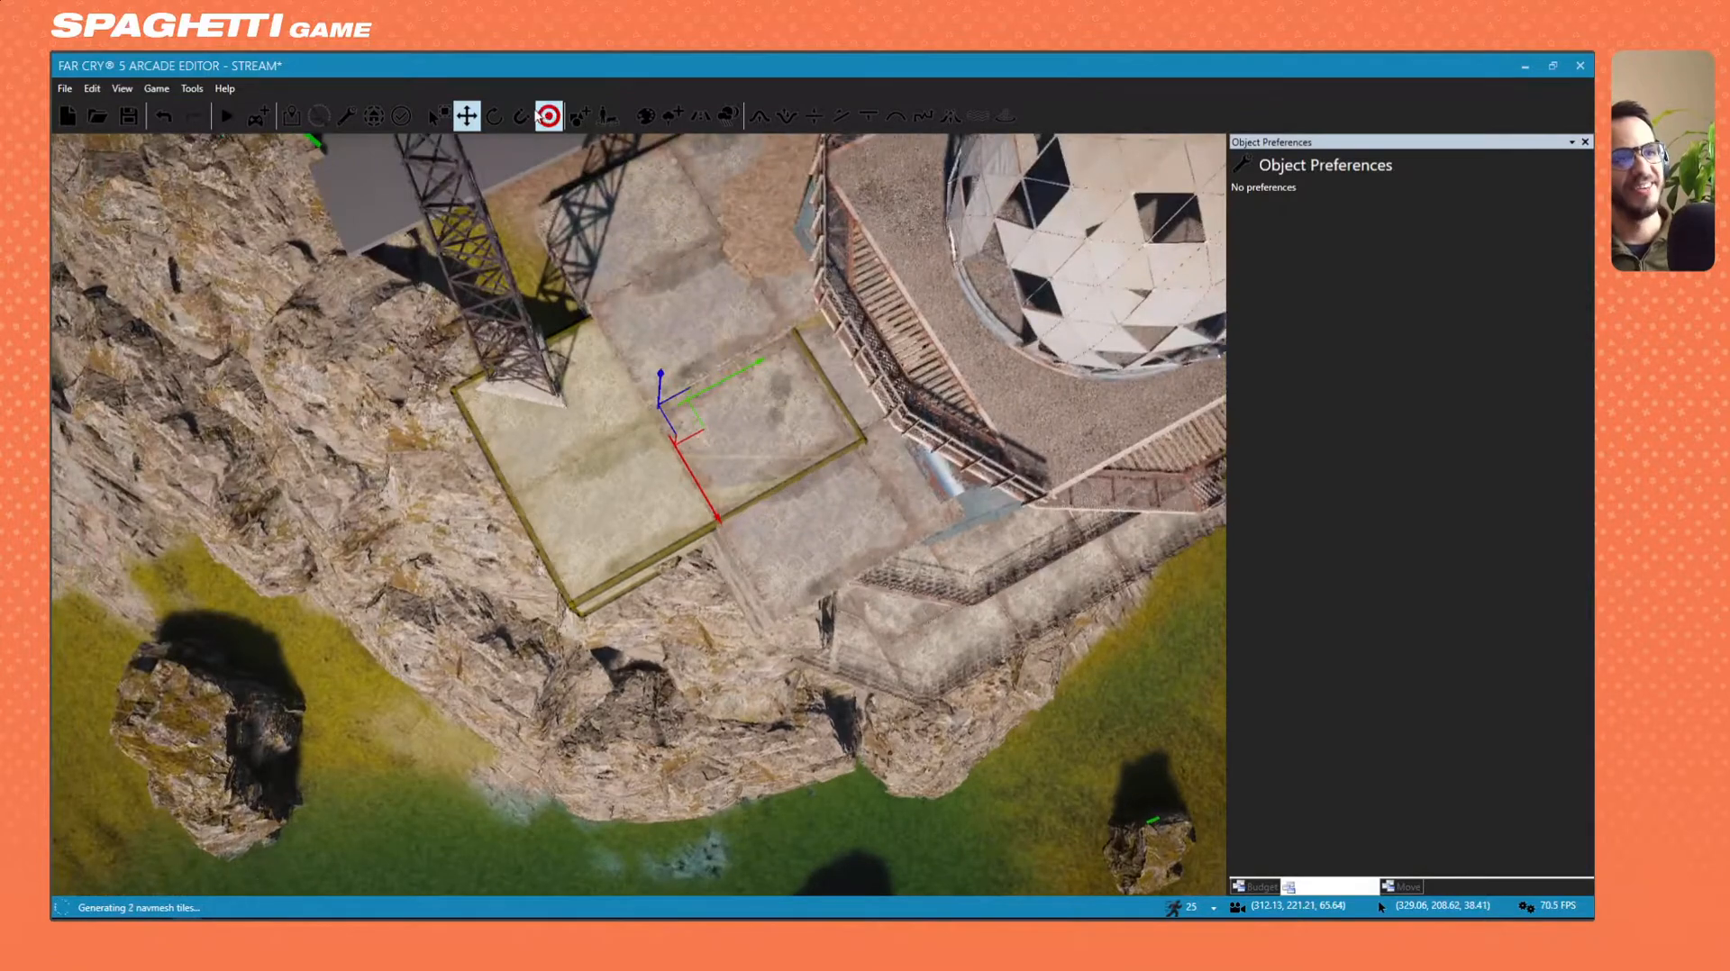
click(523, 128)
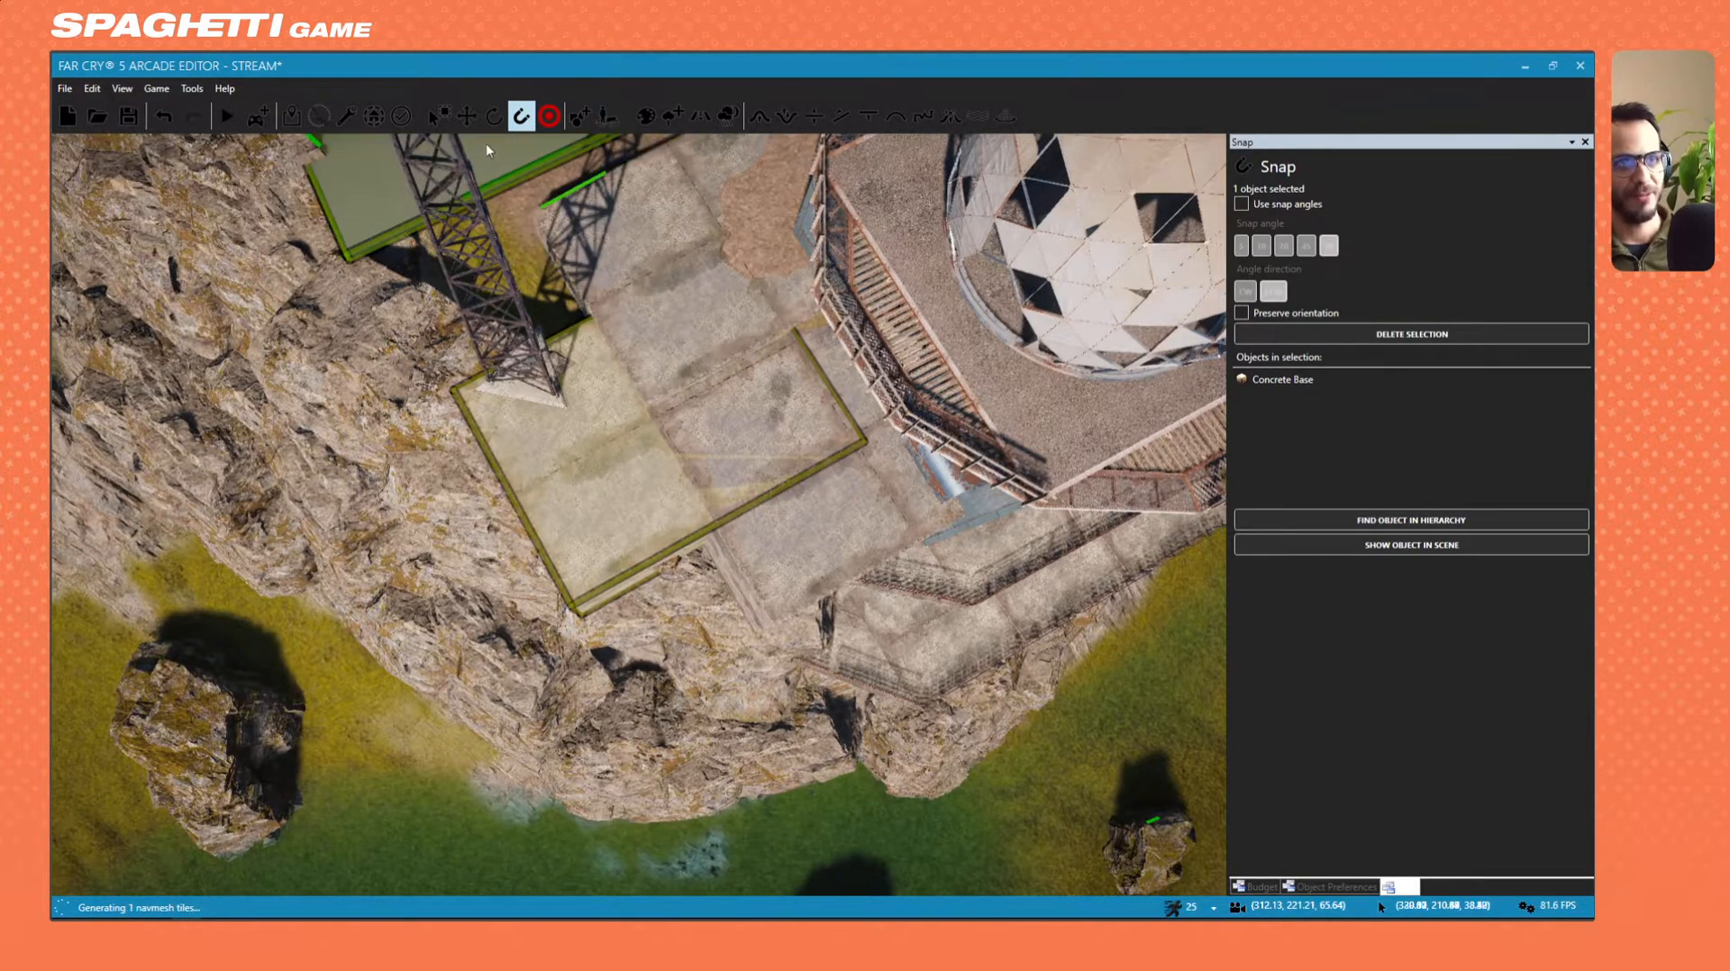
click(494, 115)
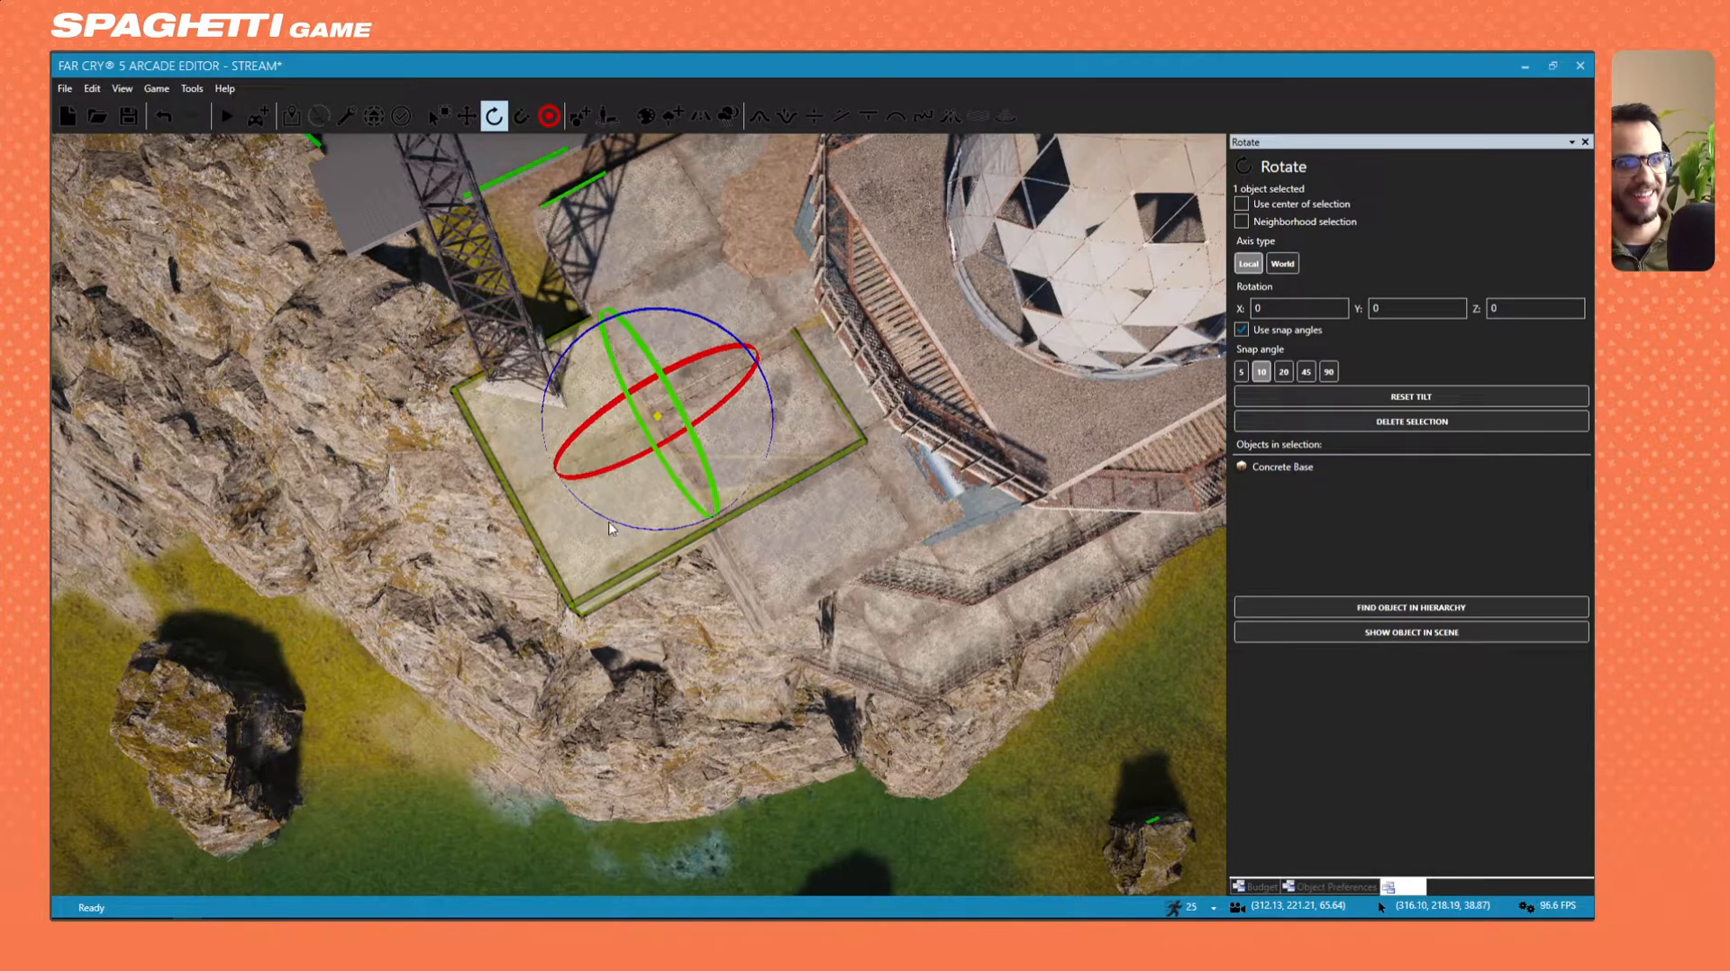
drag(614, 523, 557, 473)
key(2)
key(ctrl+z)
key(ctrl+z)
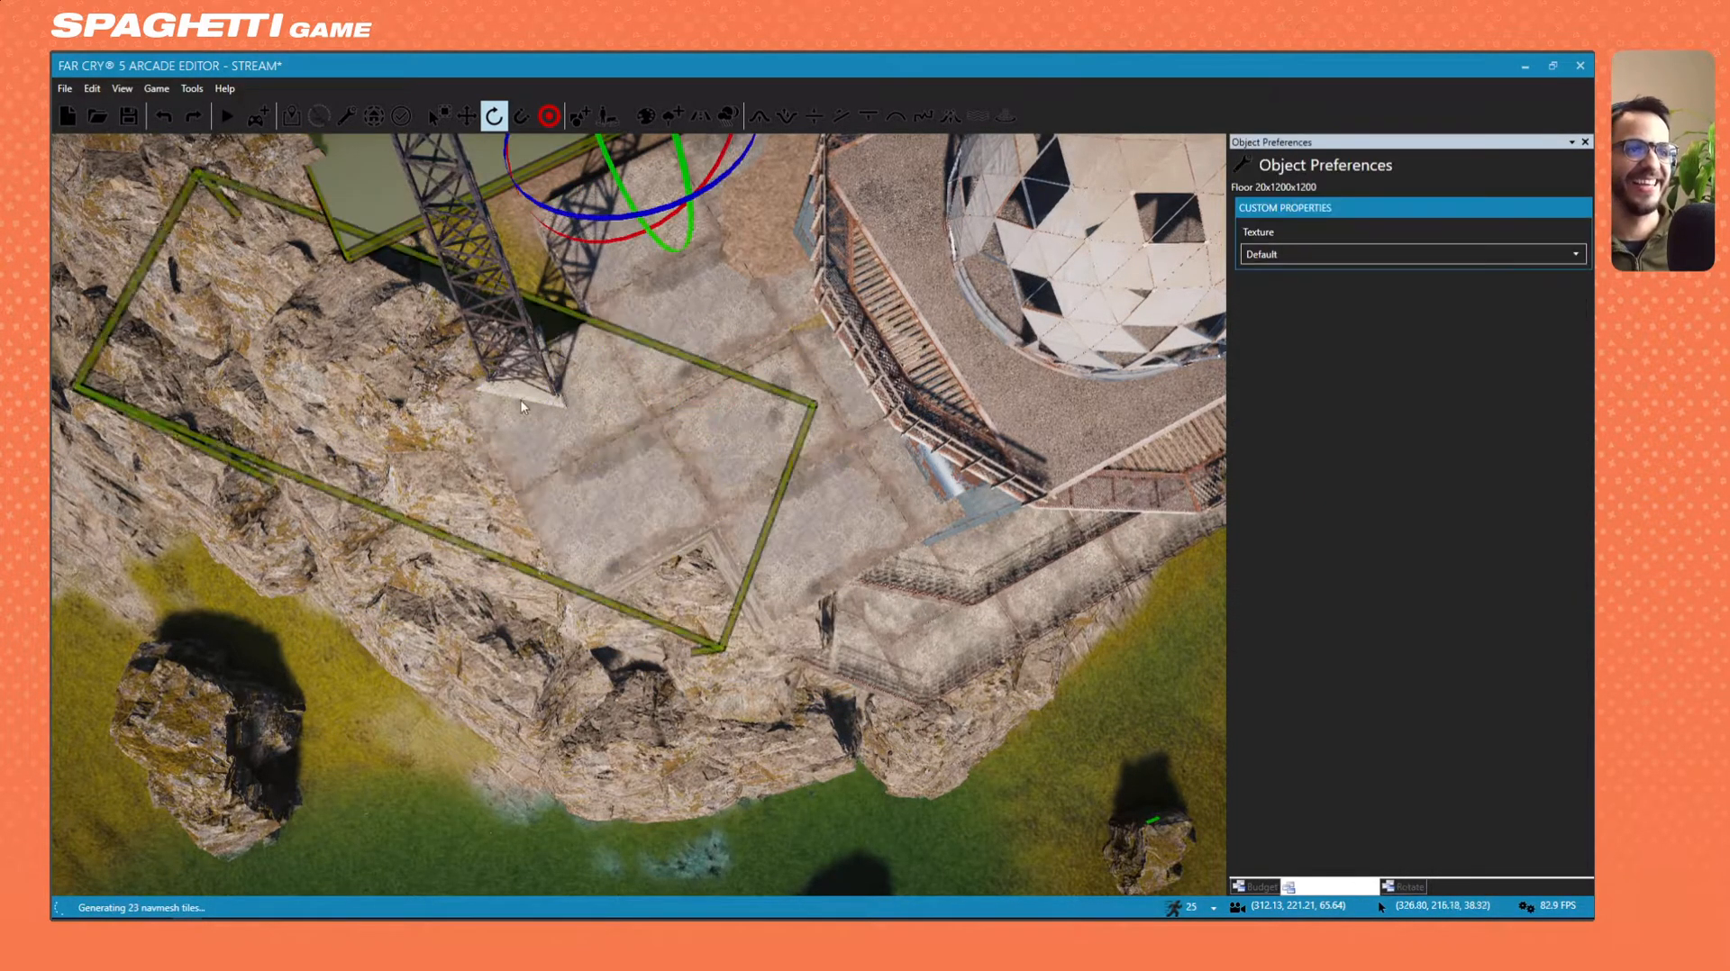
key(ctrl+z)
Rotate the copied Concrete Base about its vertical axis and slide it outward over the cliff rocks.
right_drag(623, 556, 661, 591)
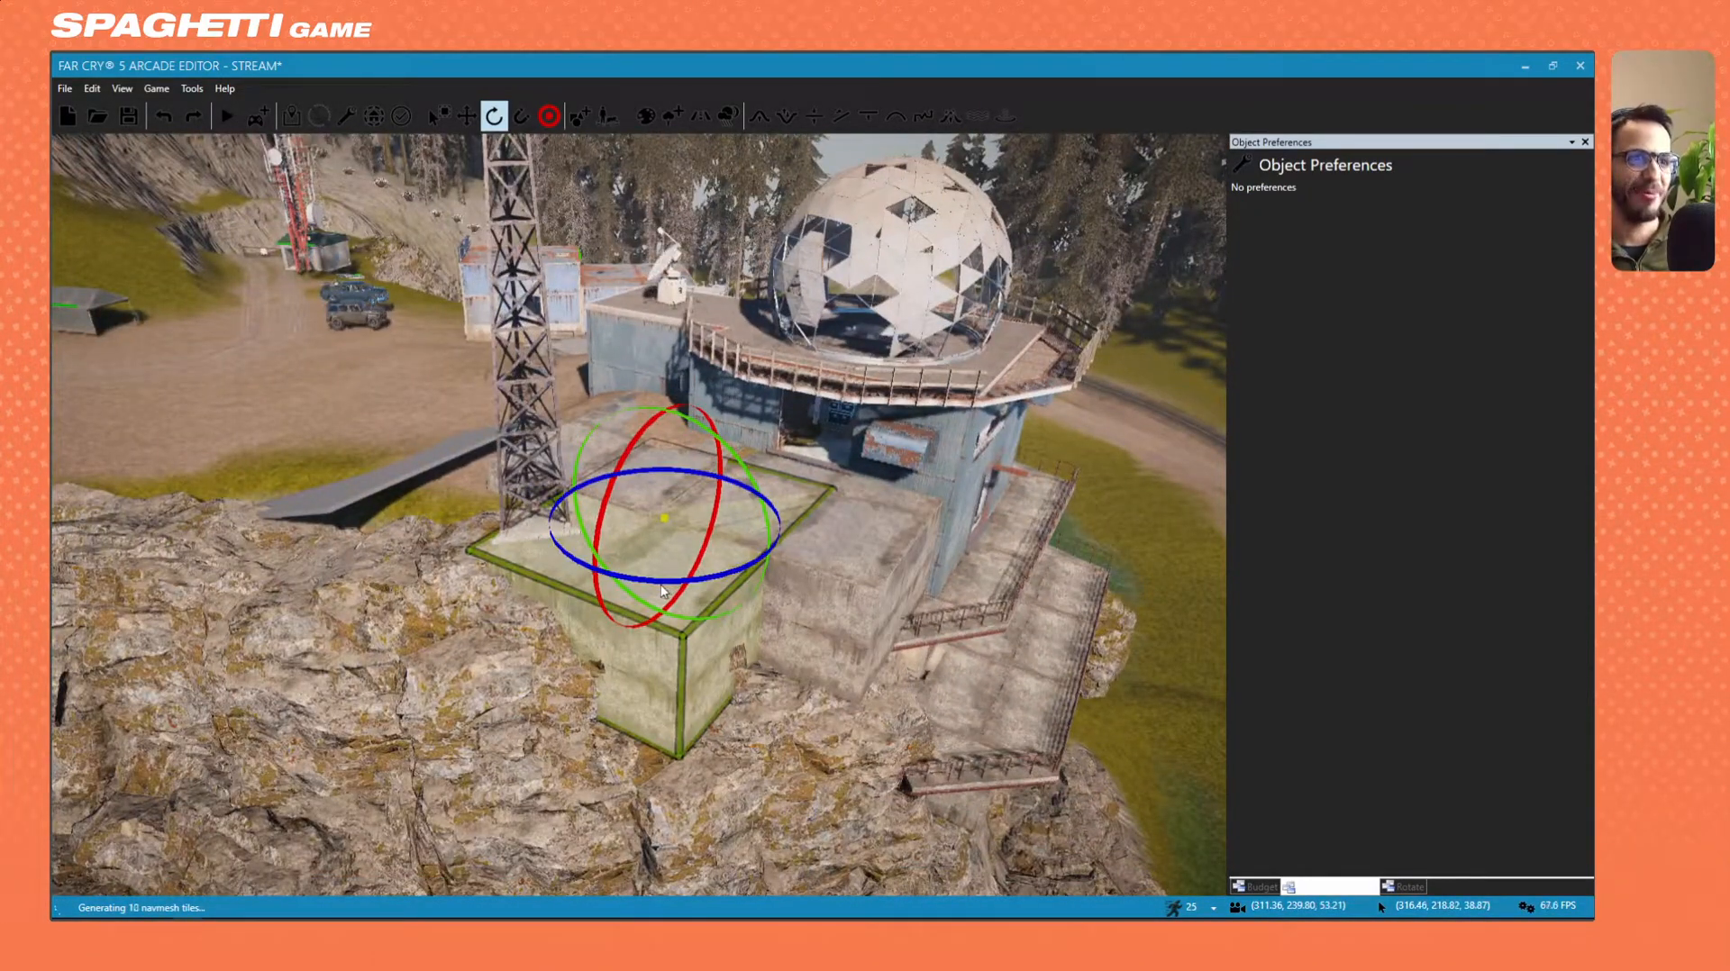
drag(662, 582, 667, 901)
right_drag(669, 847, 815, 707)
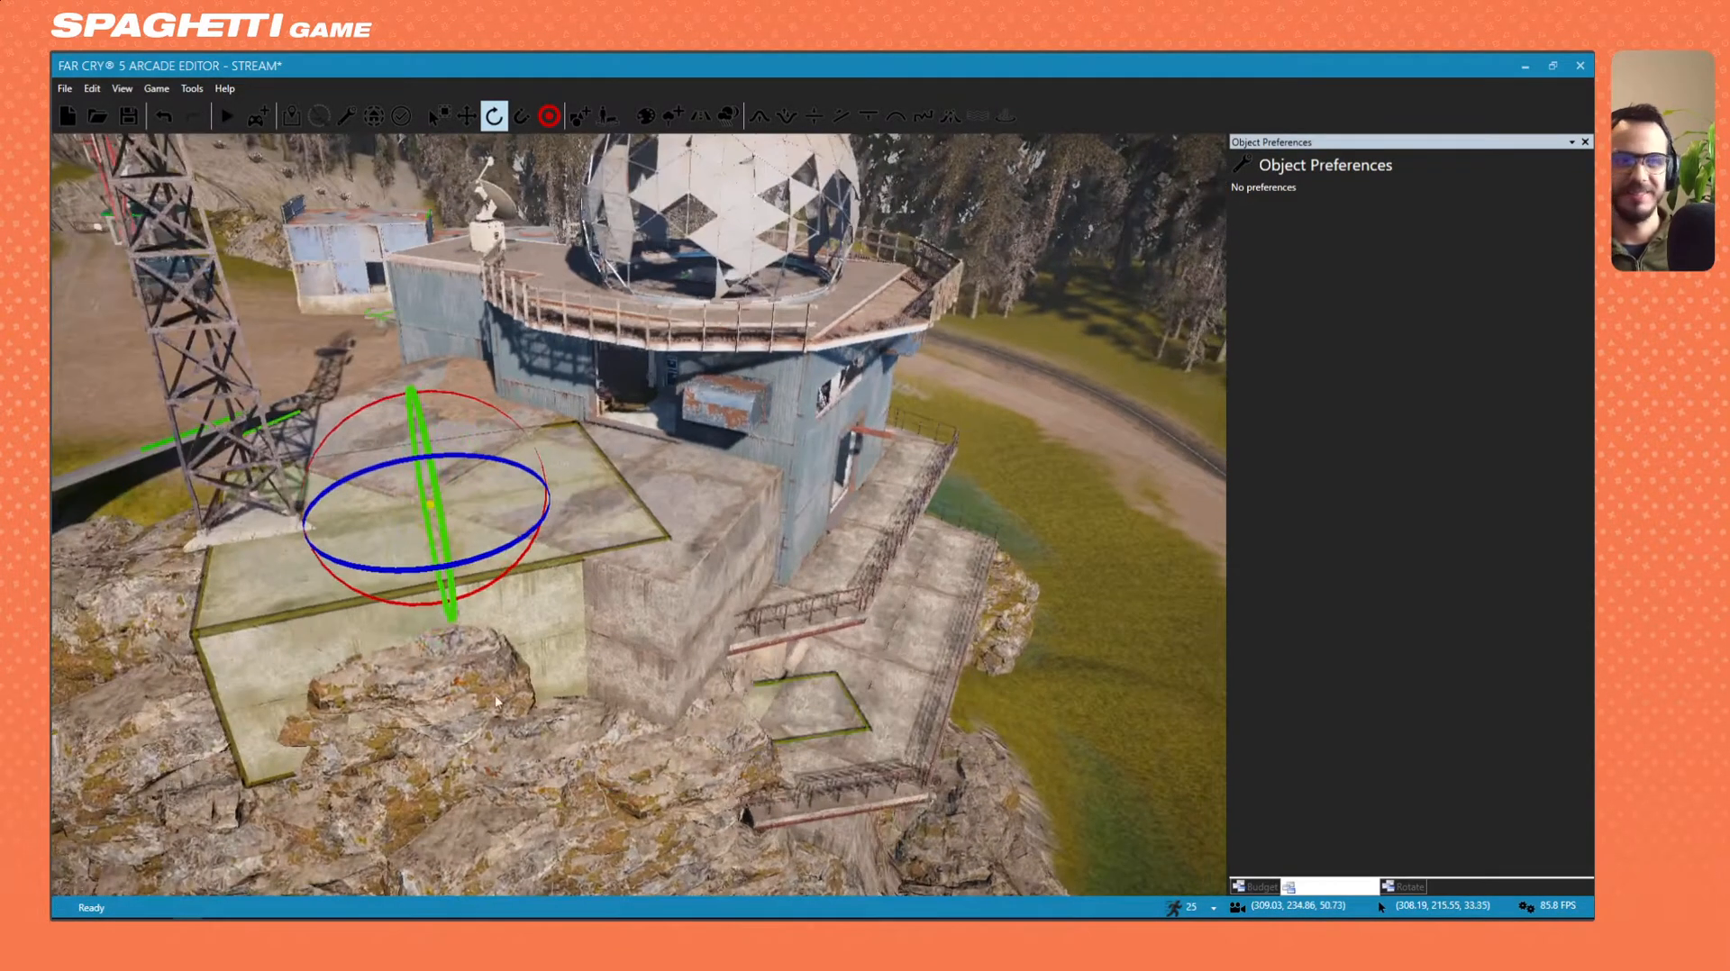
click(470, 117)
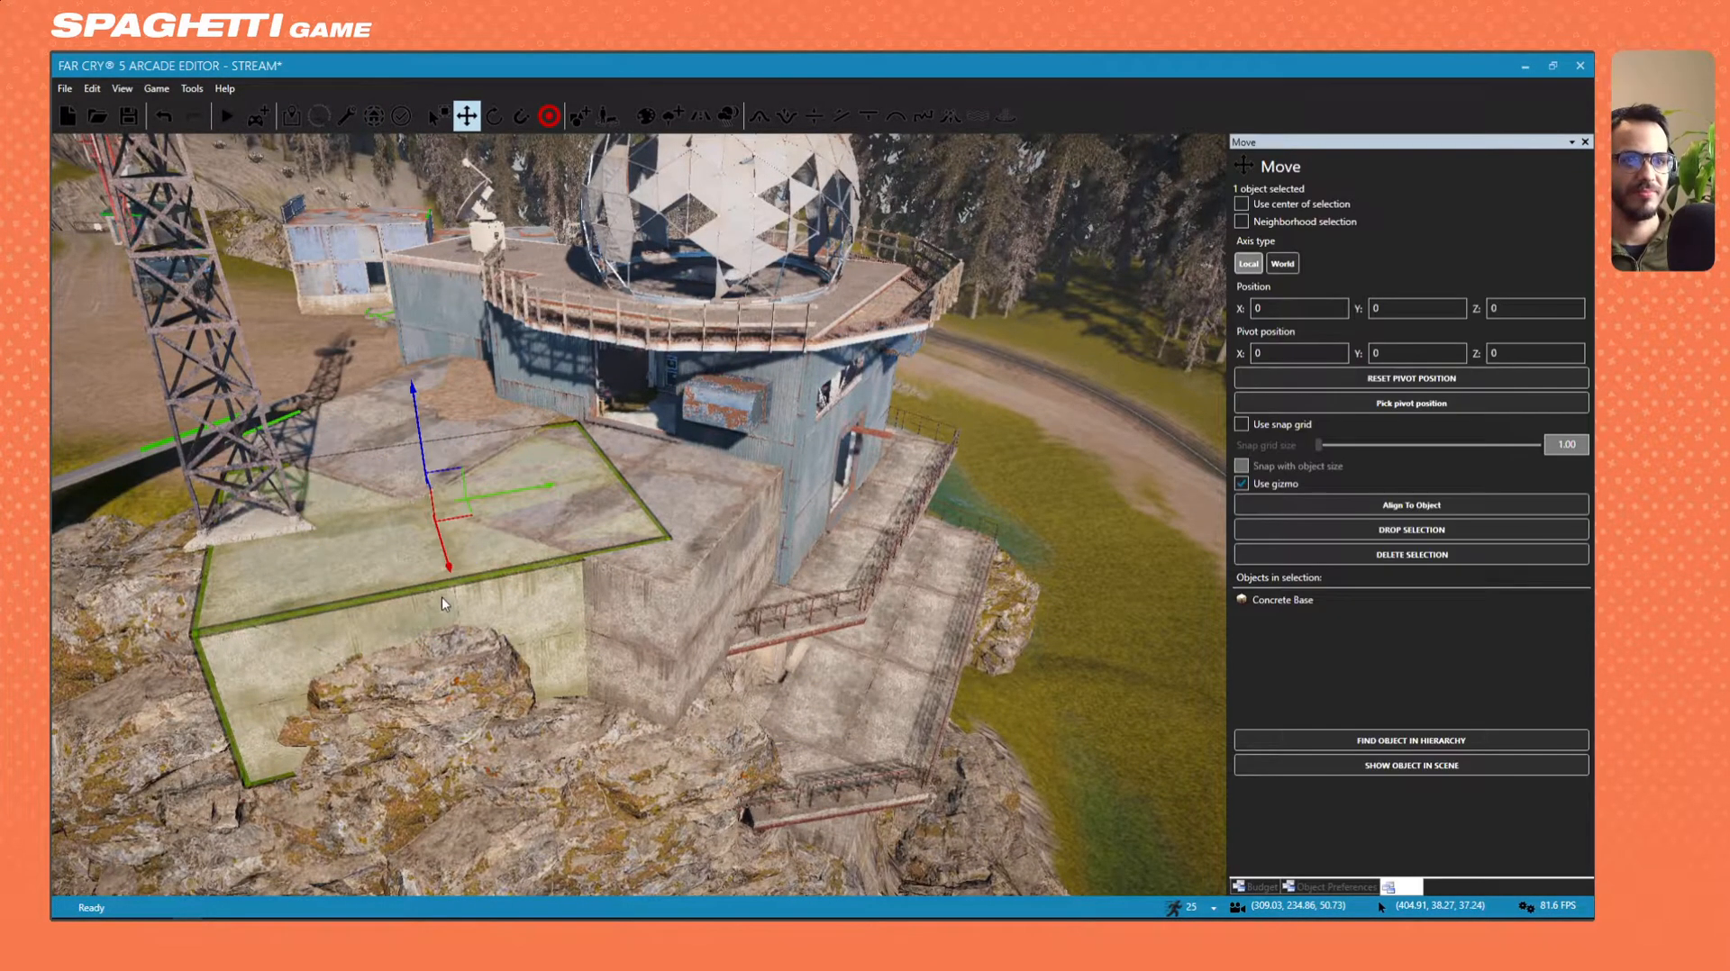
mouse_move(462, 524)
mouse_down()
mouse_move(500, 539)
mouse_move(455, 557)
mouse_up()
Copy the Concrete Base behind the radio tower outward so the slab extends beneath the tower's foot.
key(d)
right_drag(456, 556, 555, 539)
key(a)
key(w)
key(a)
key(s)
key(a)
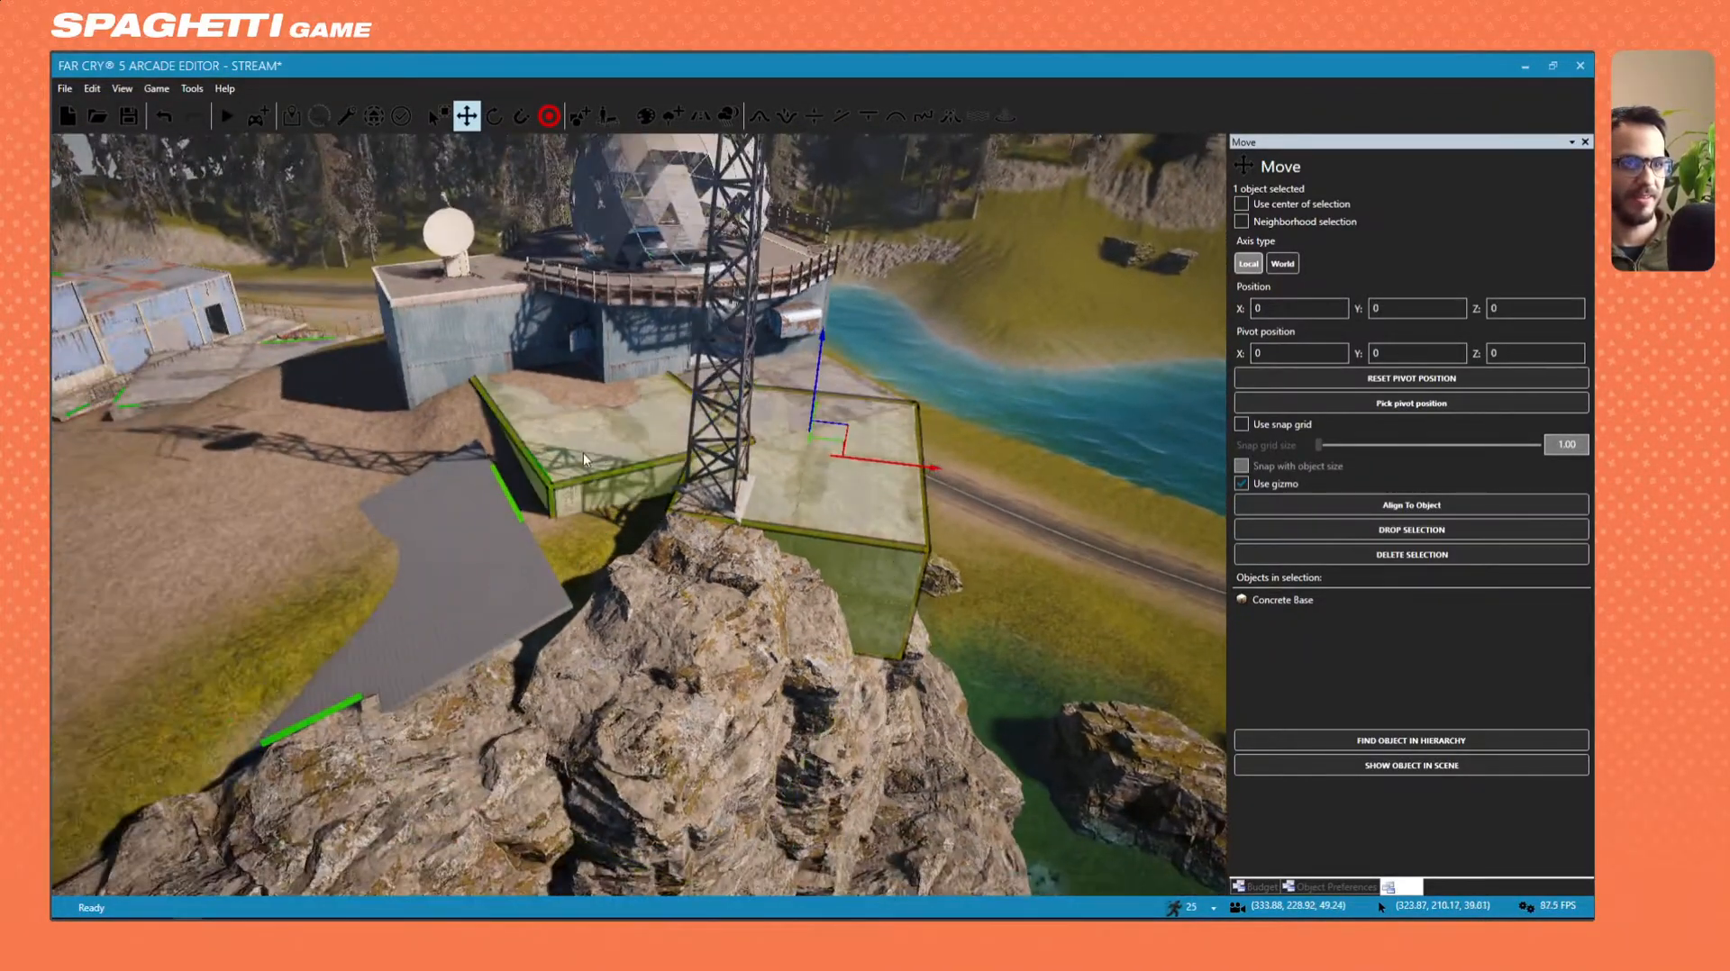
click(579, 446)
drag(572, 379, 630, 463)
Rotate the Concrete Base at the cliff edge slightly about its vertical axis.
key(d)
right_drag(695, 480, 771, 458)
click(726, 428)
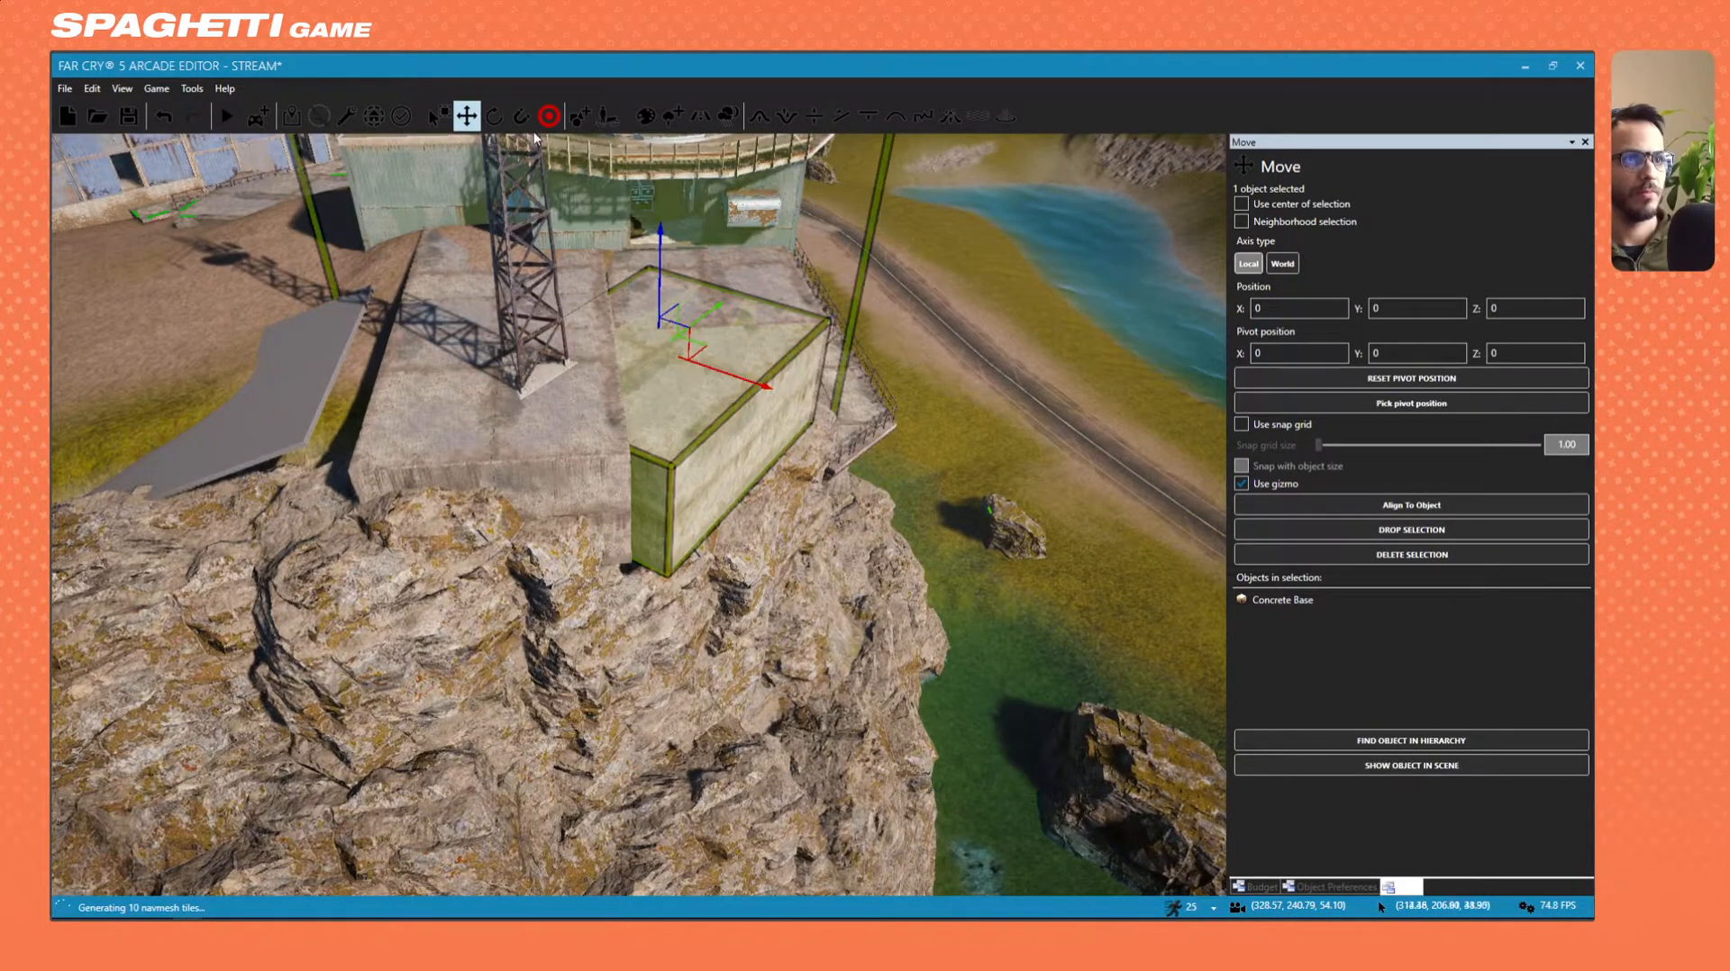
key(e)
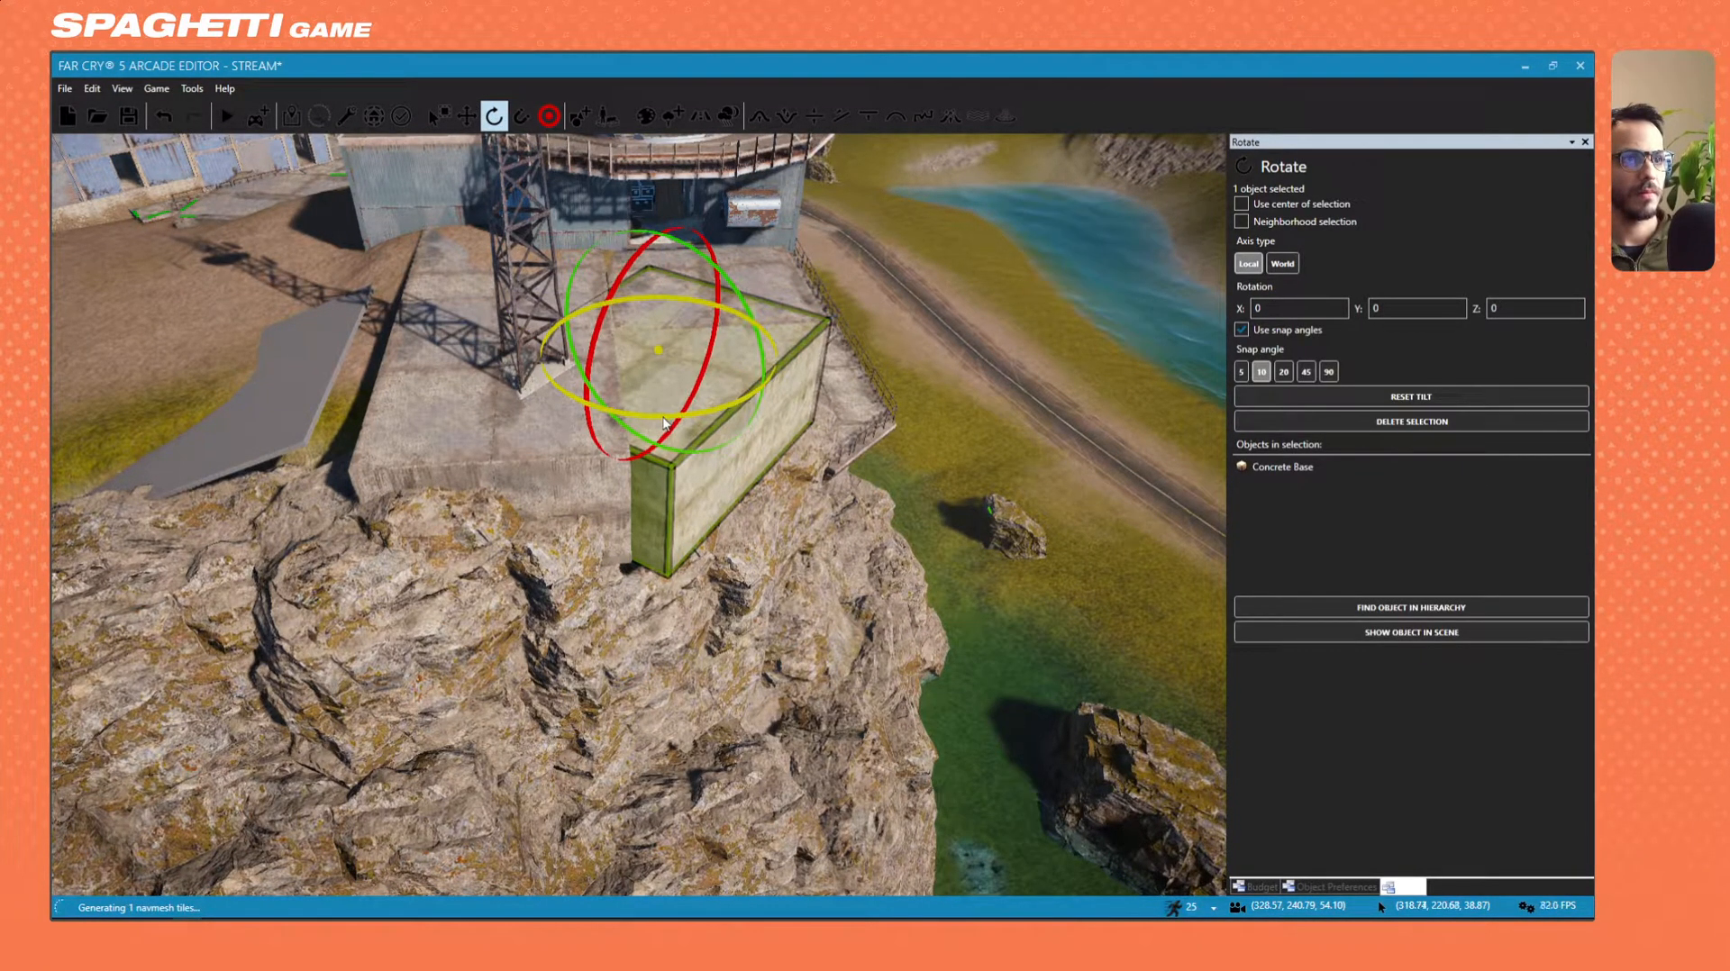
drag(664, 424, 635, 422)
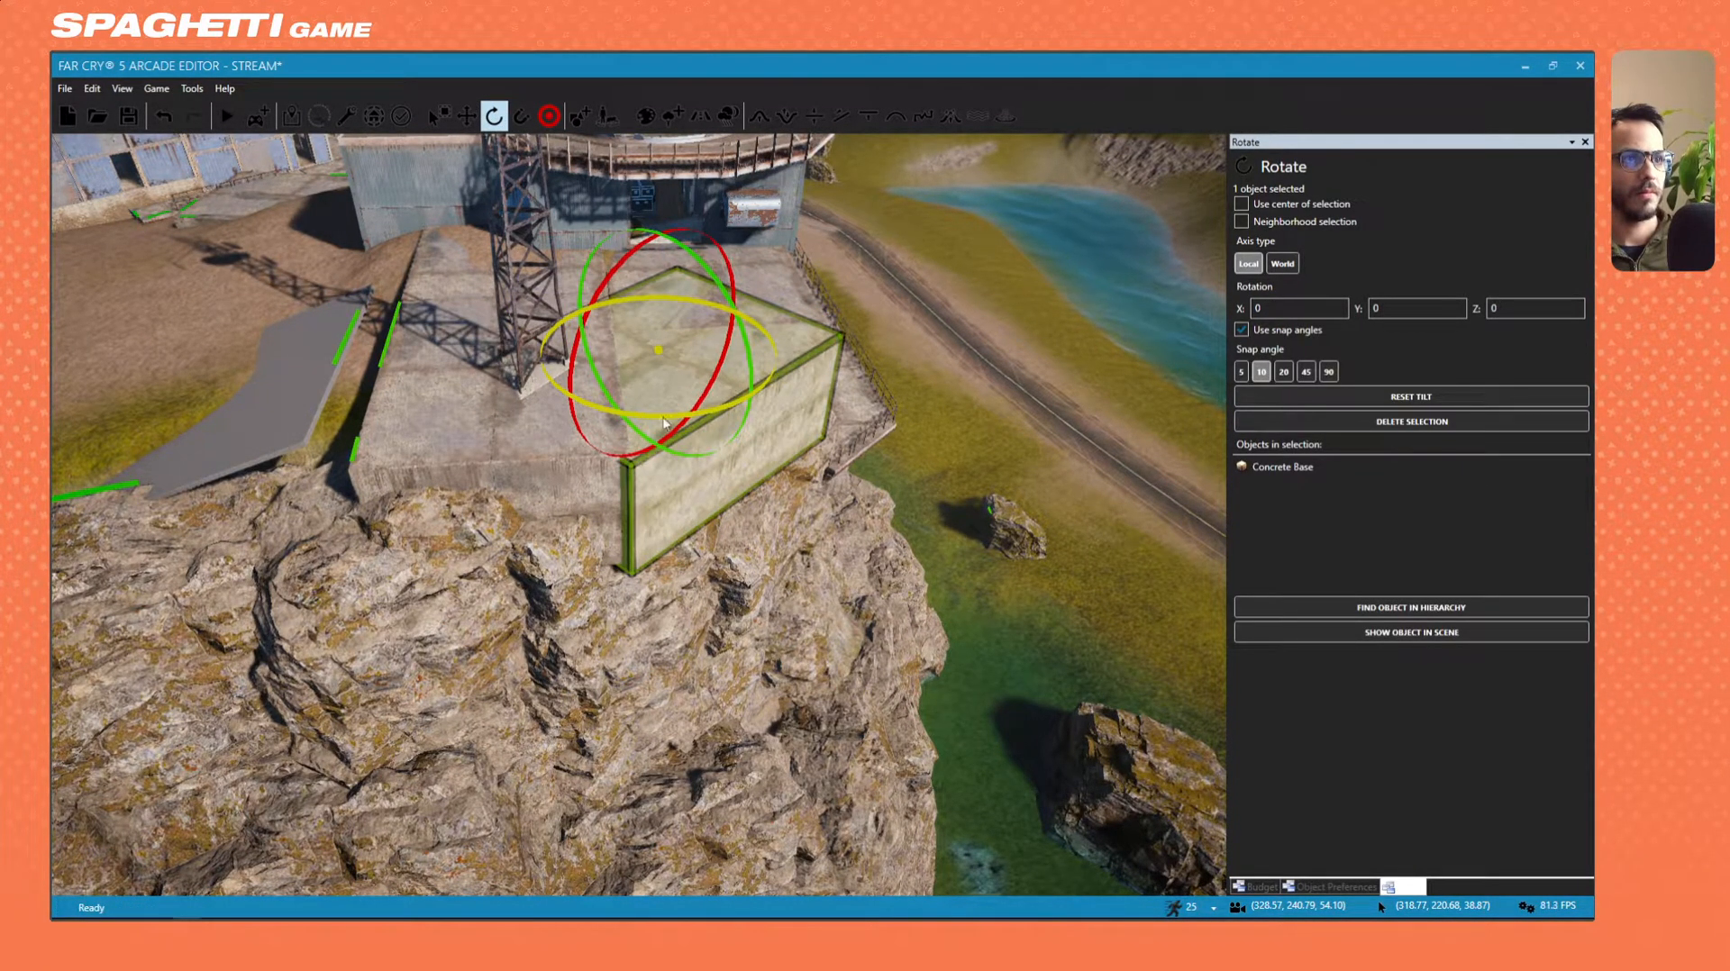
Slide the rotated Concrete Base toward the terraces to line its corner up with the neighbouring slabs.
click(465, 119)
right_drag(622, 703, 675, 586)
key(w)
right_drag(675, 387, 689, 539)
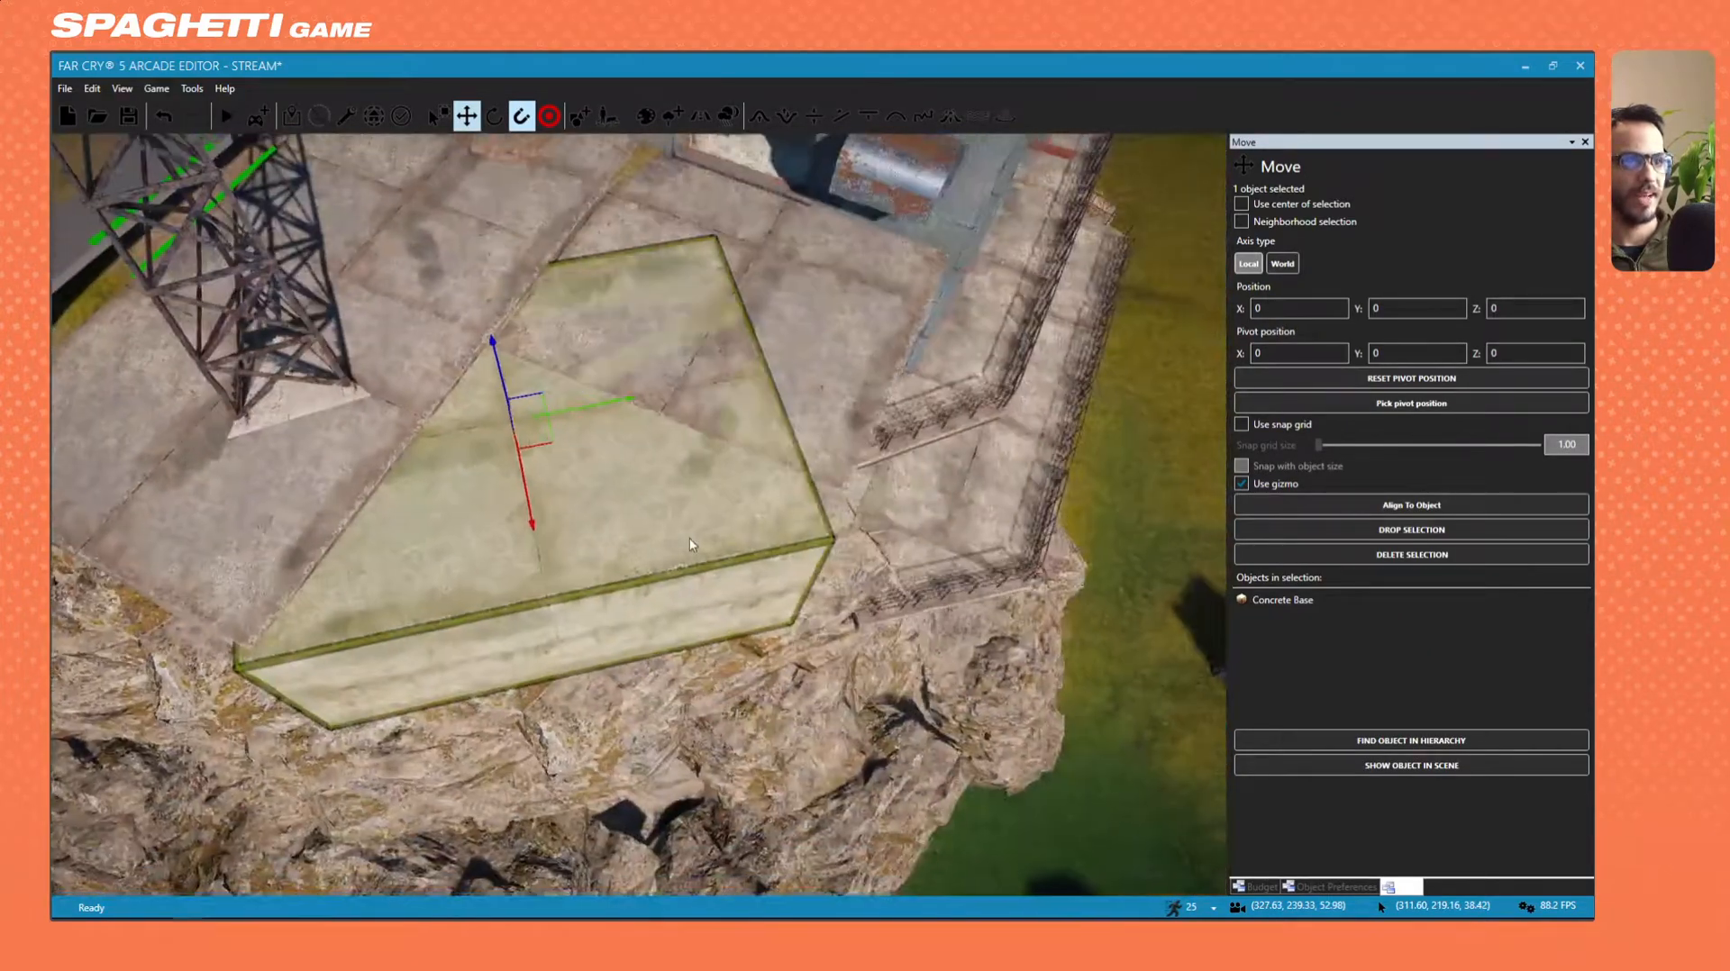
key(d)
right_drag(729, 462, 686, 424)
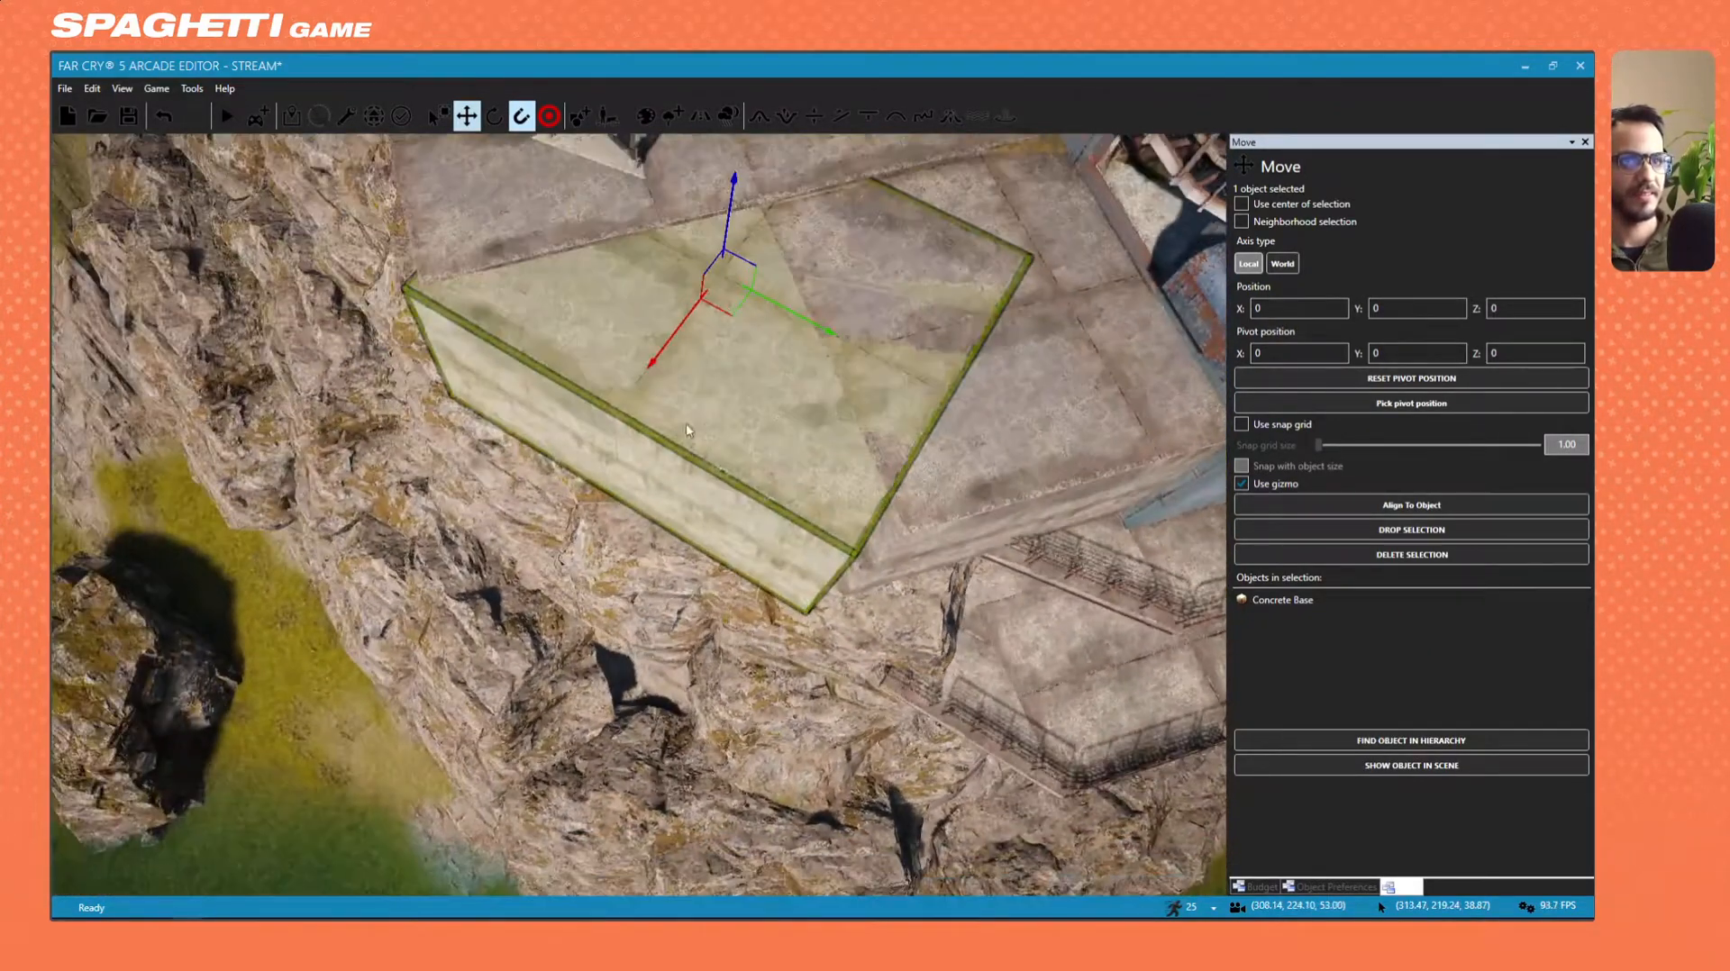
drag(733, 319, 778, 306)
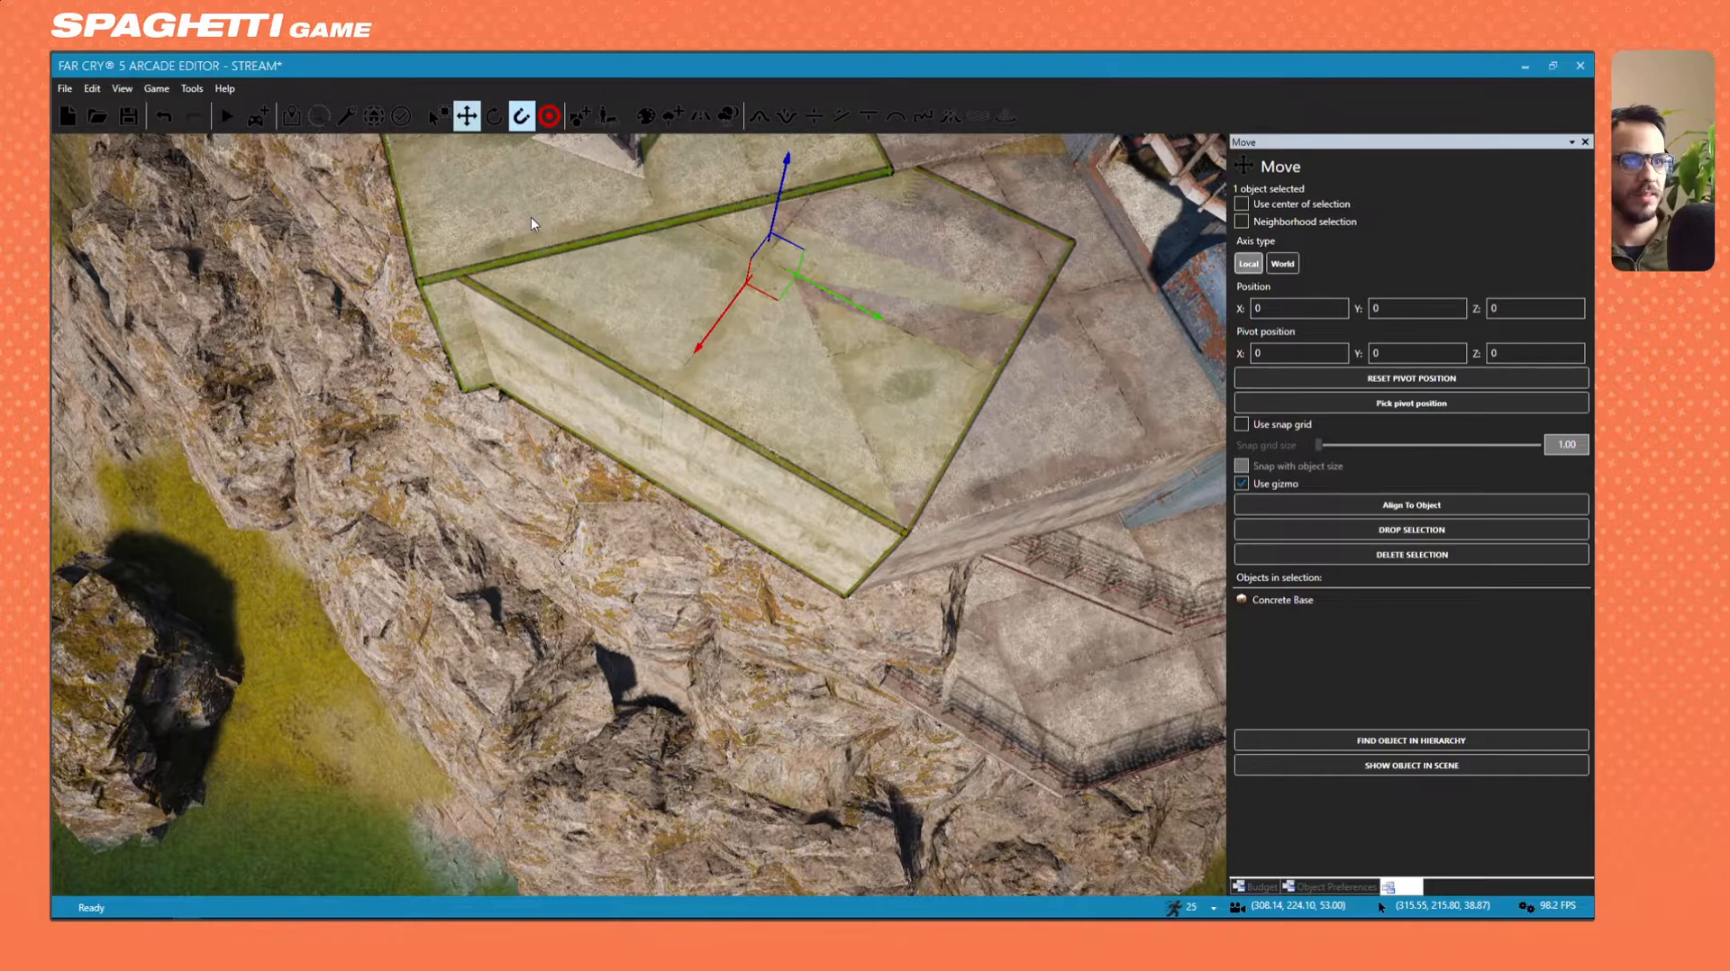
Select the Concrete Base beneath the radio tower and shift it slightly toward the dome building.
click(547, 219)
key(s)
right_drag(698, 397, 676, 357)
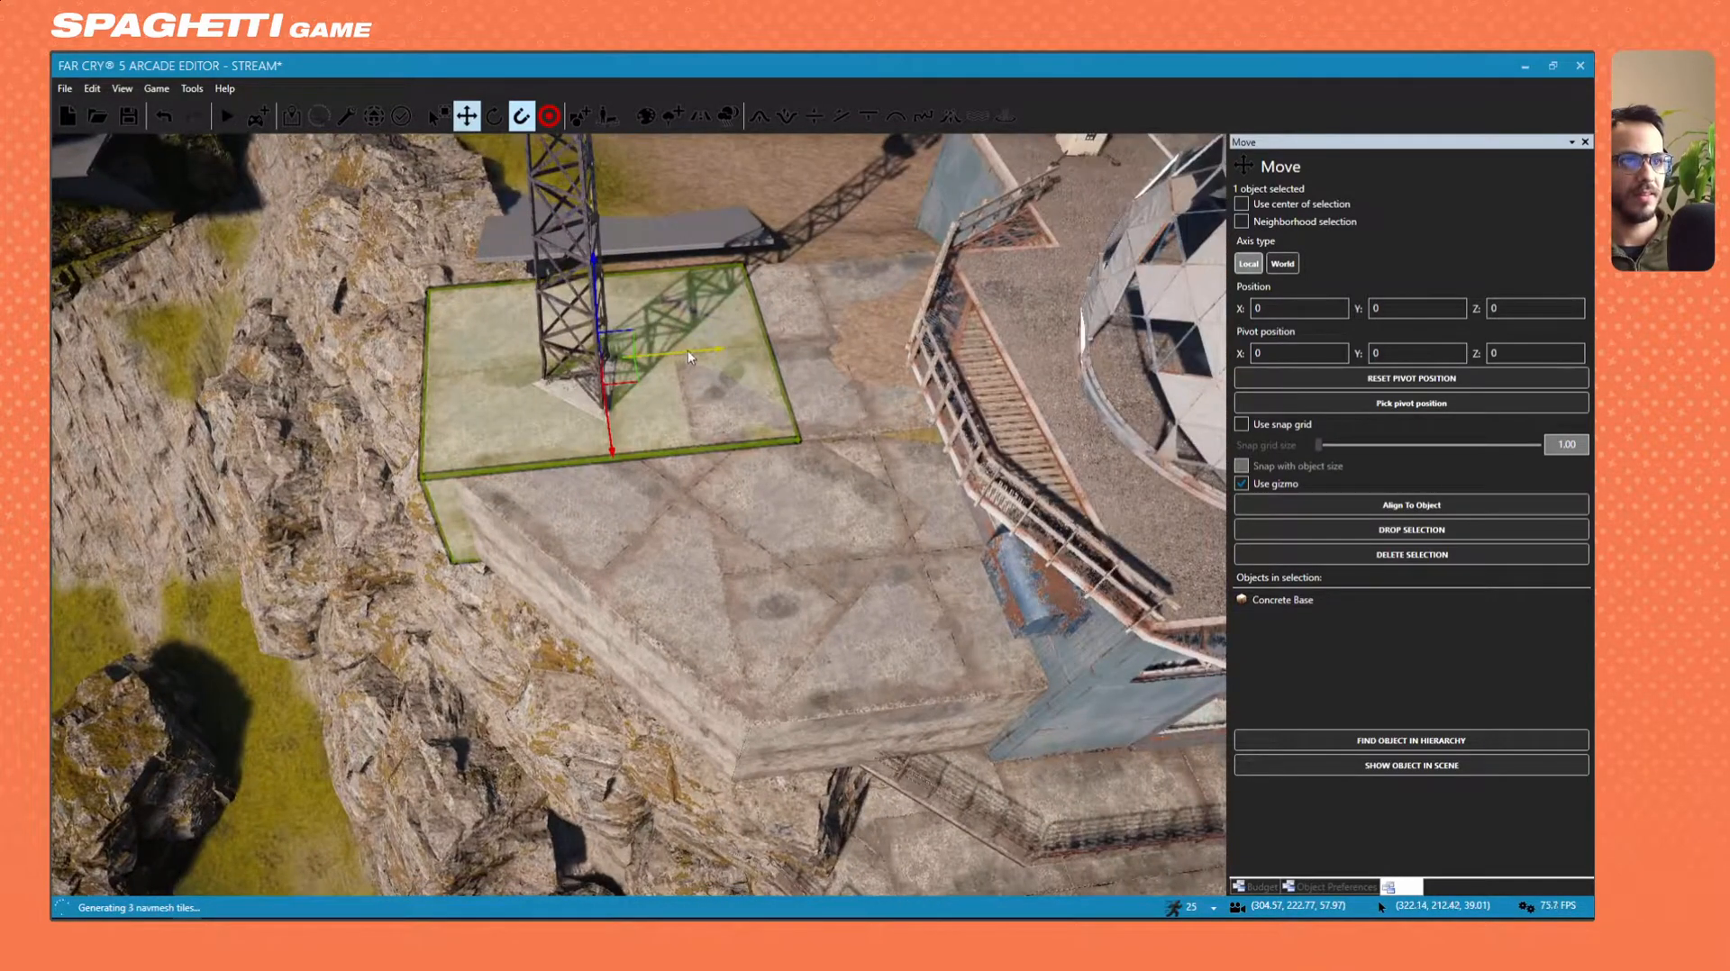
drag(688, 351, 713, 346)
Select two adjoining Concrete Bases near the building and examine the seam between the slabs up close.
key(a)
right_drag(717, 341, 691, 370)
key(w)
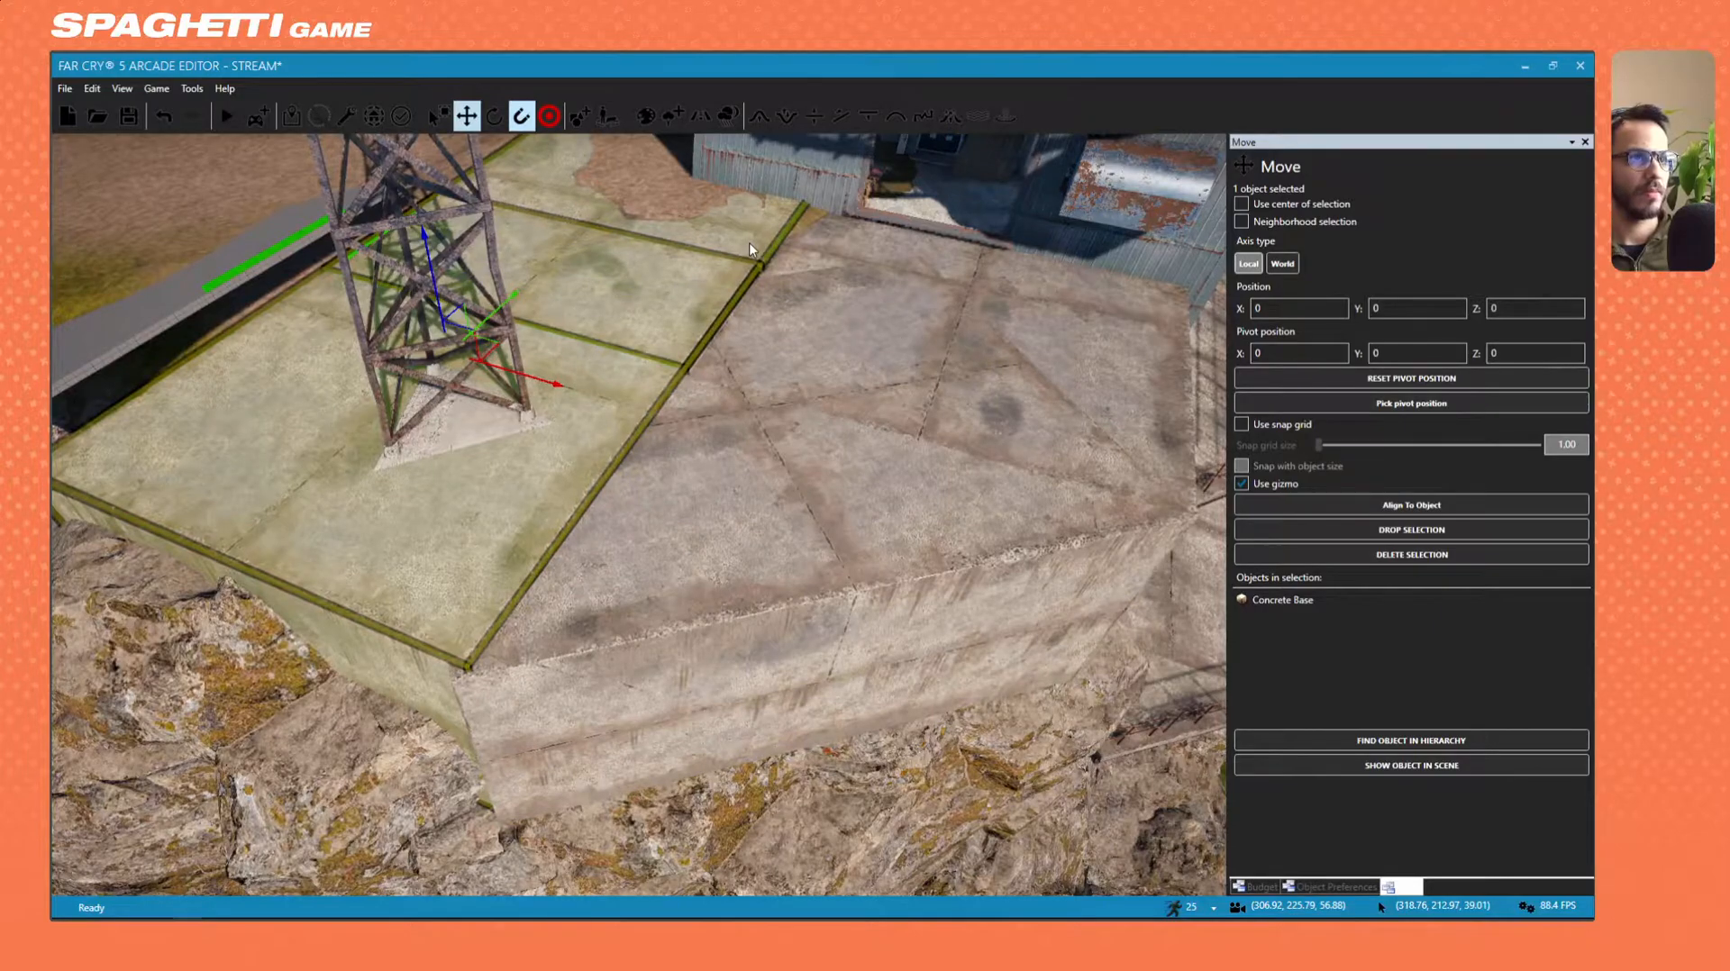
click(749, 242)
ctrl+click(813, 251)
right_drag(604, 527, 626, 576)
key(w)
key(w)
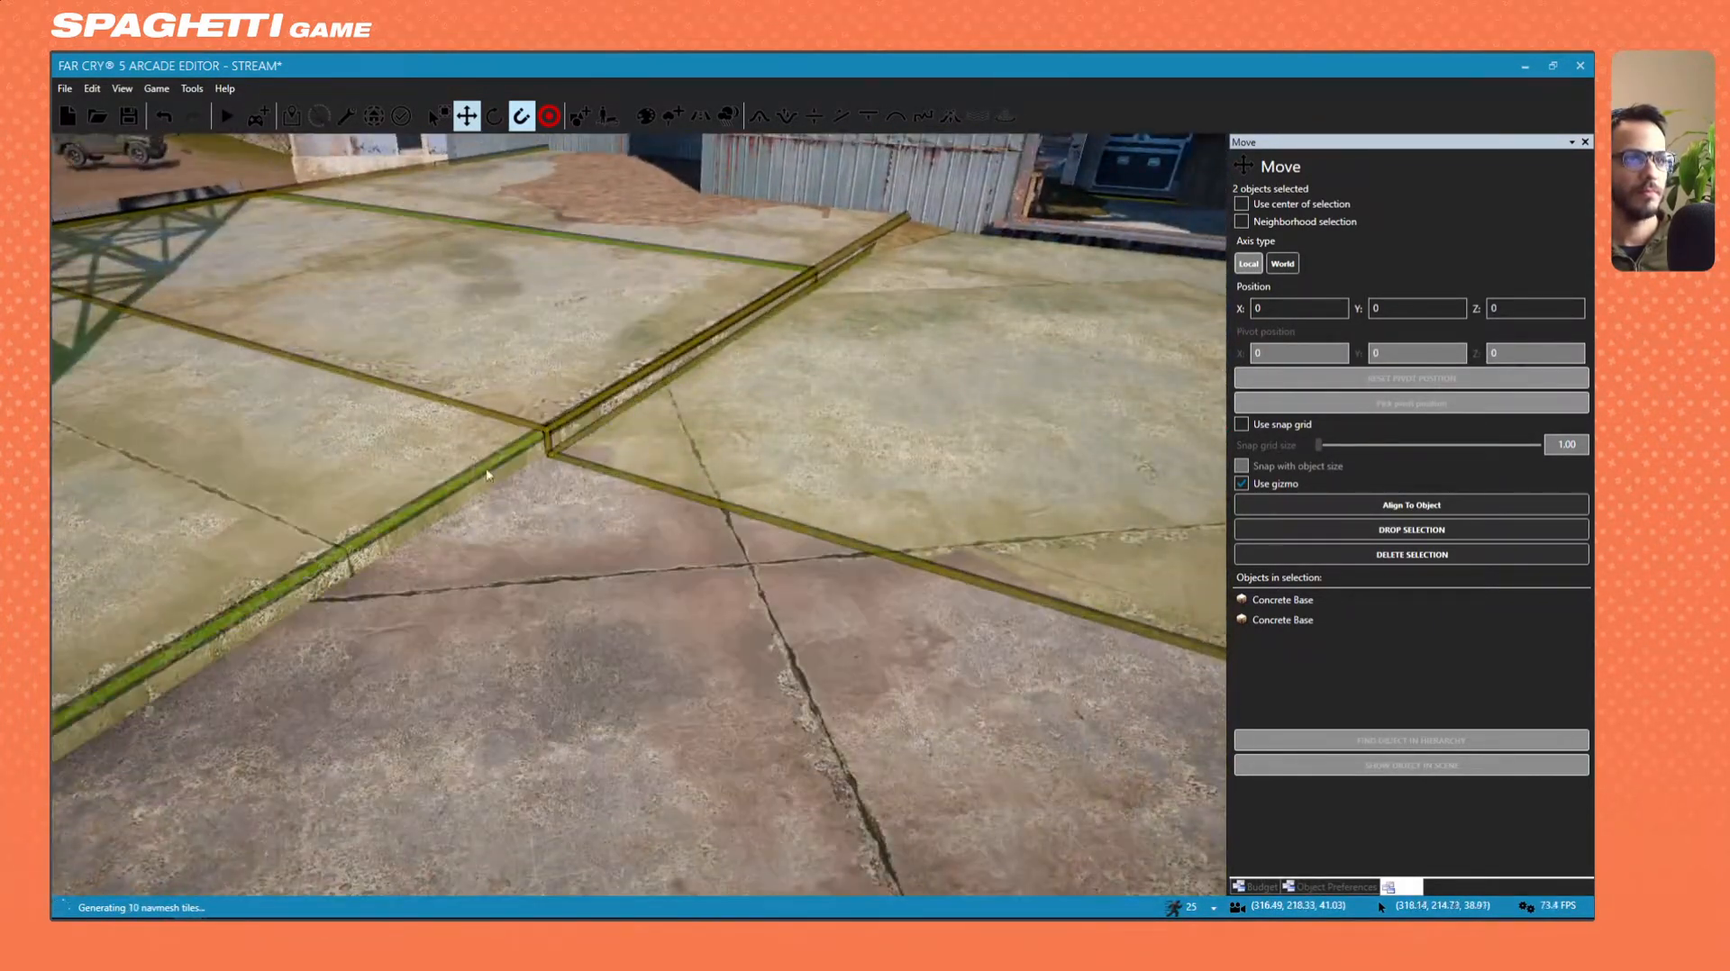
Select the two overlapping Concrete Bases beside the radio tower and adjust their position against the neighbouring slab.
click(625, 270)
ctrl+click(680, 237)
right_drag(642, 422, 682, 382)
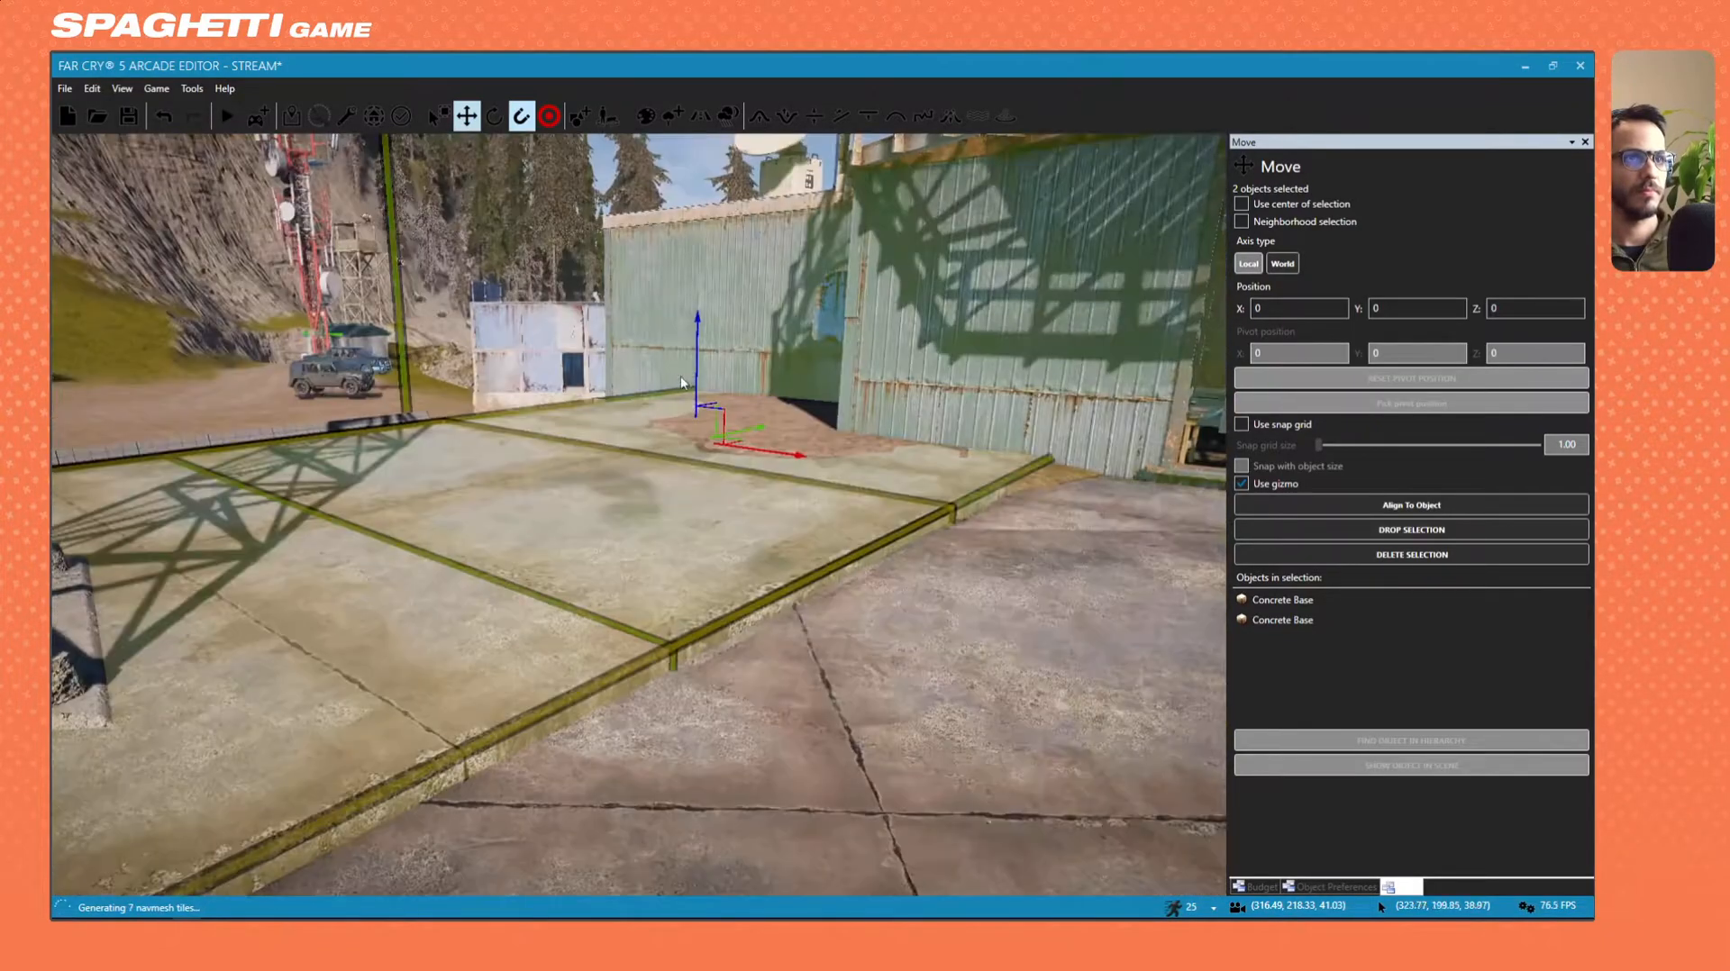
drag(696, 364, 705, 369)
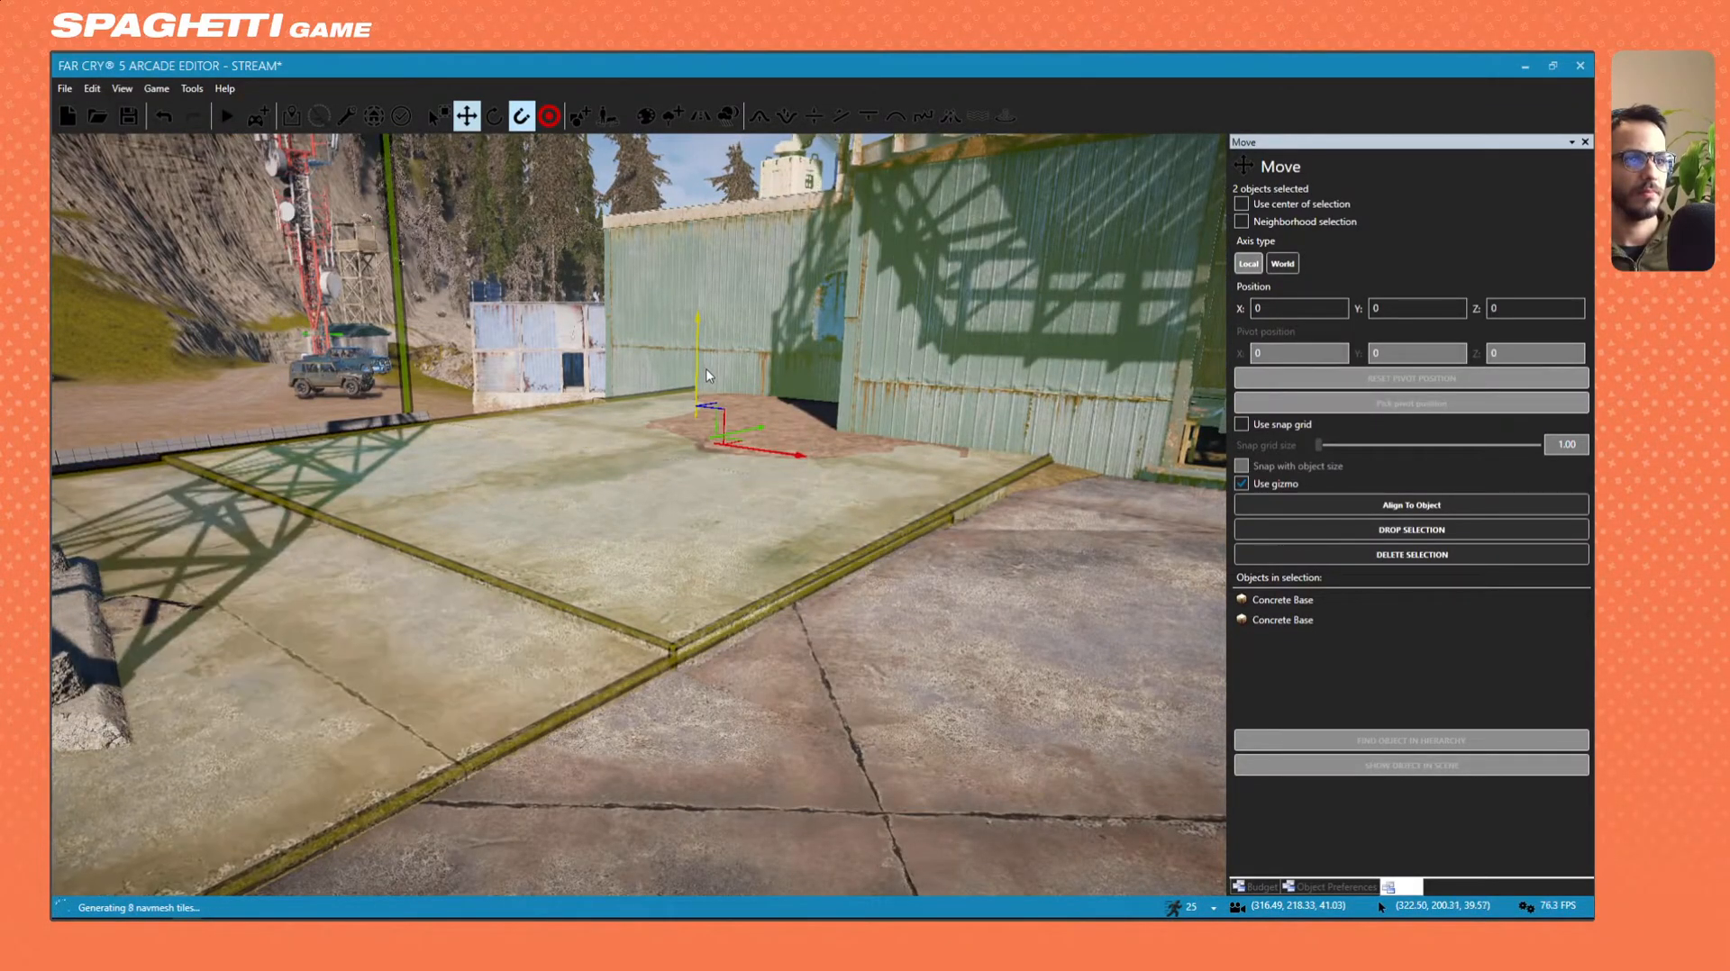
key(3)
key(ctrl+z)
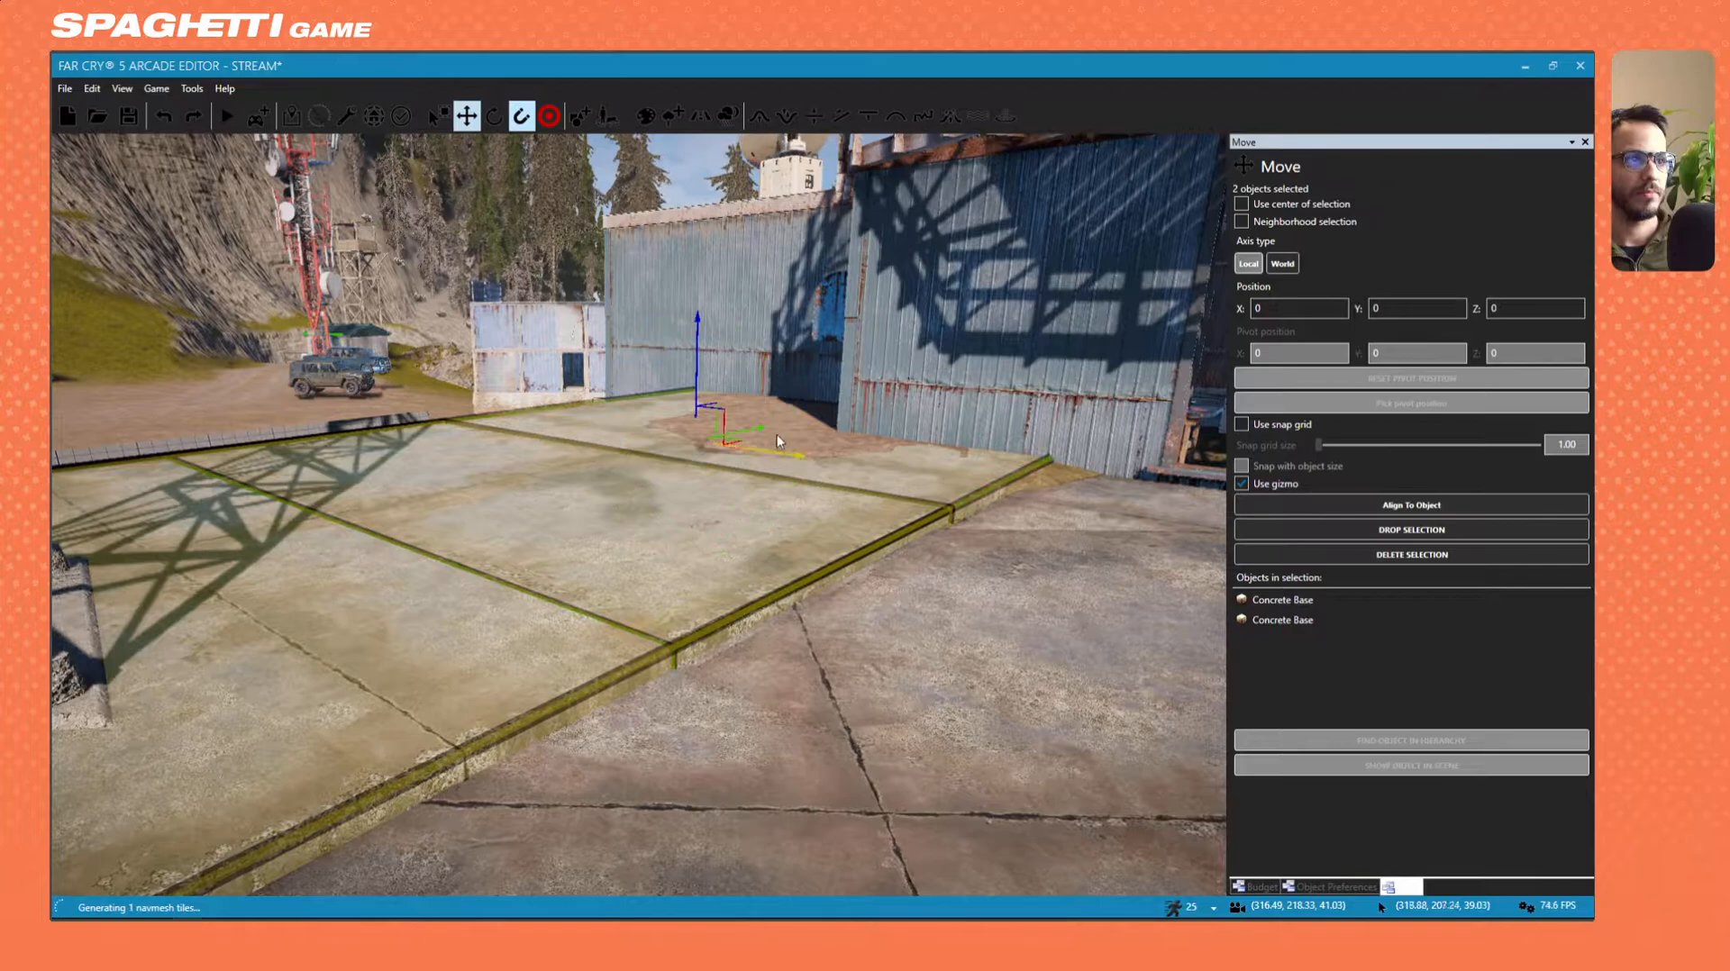
drag(722, 416, 710, 578)
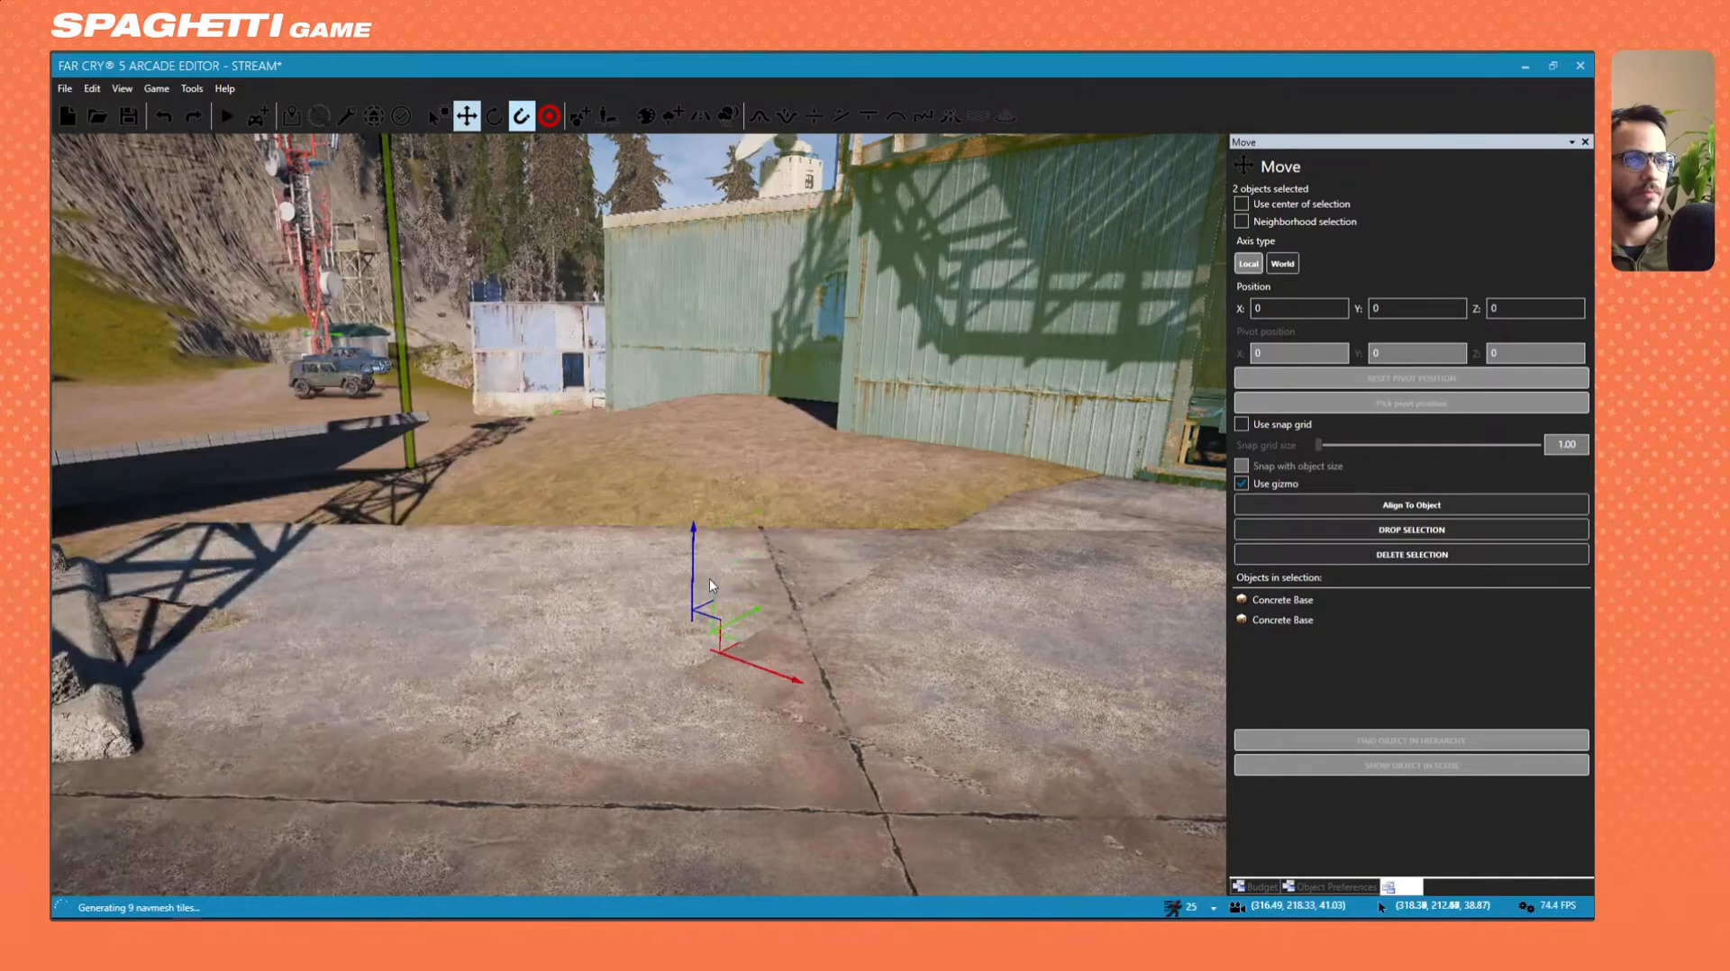
mouse_move(718, 403)
mouse_down()
mouse_move(726, 330)
mouse_move(735, 378)
mouse_up()
Select the Concrete Base against the dome building and examine its height relative to the floor inside.
right_drag(734, 495, 757, 522)
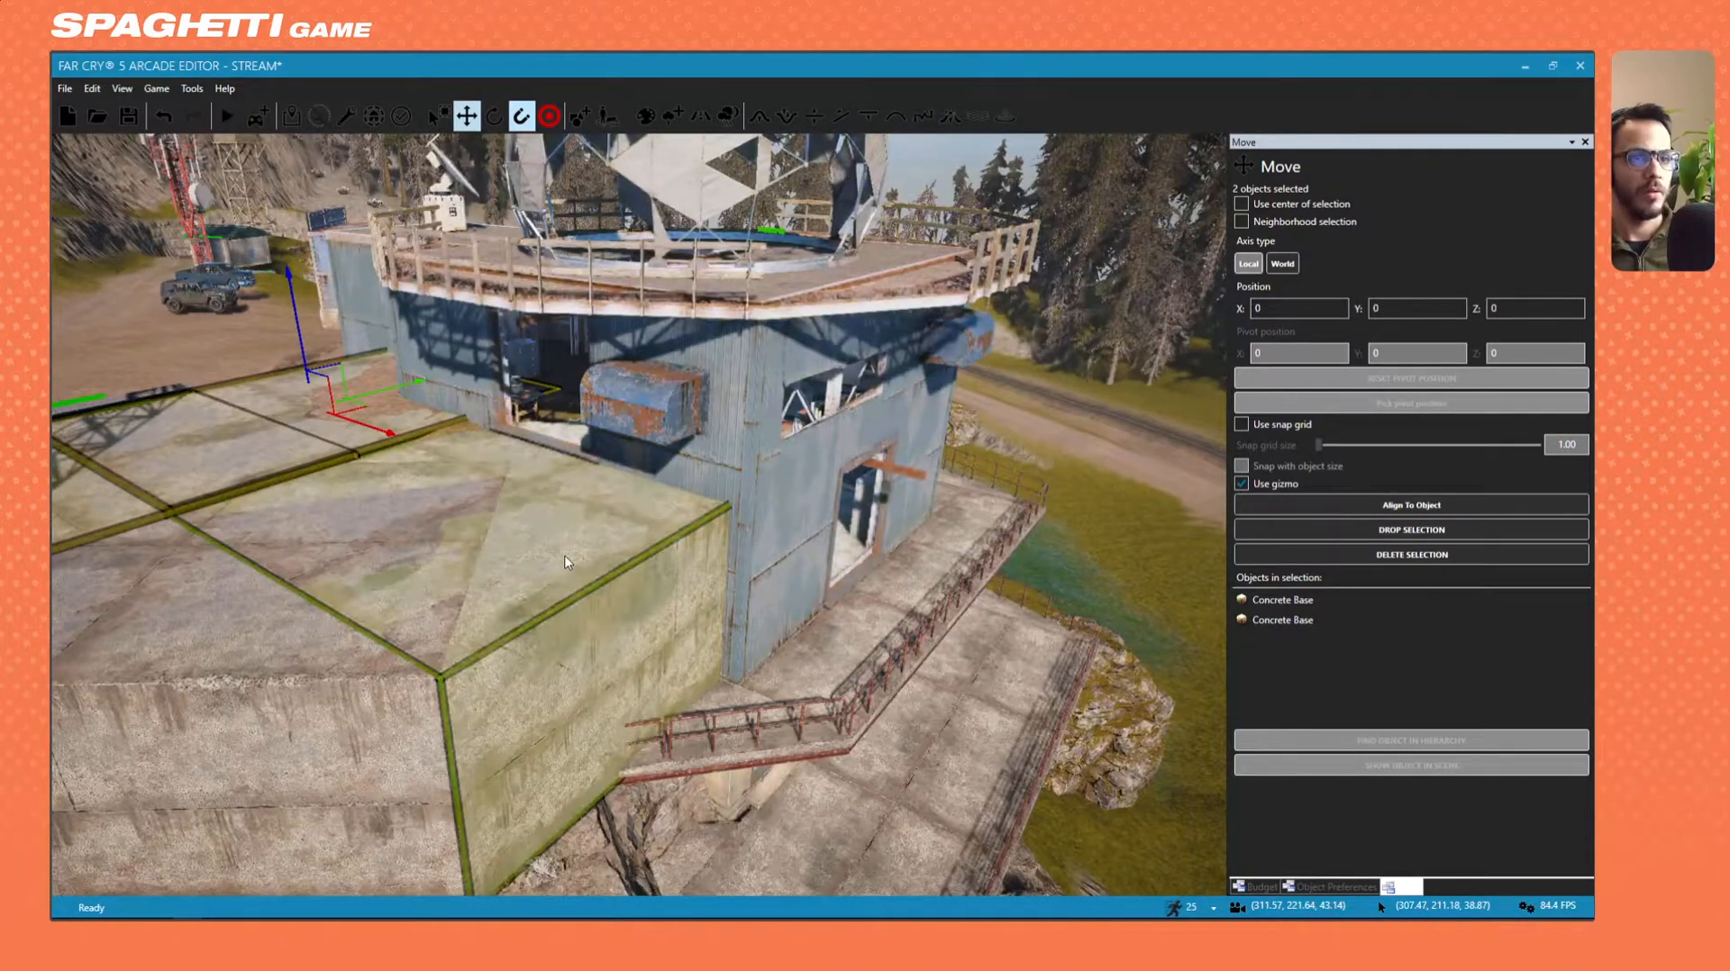
click(563, 563)
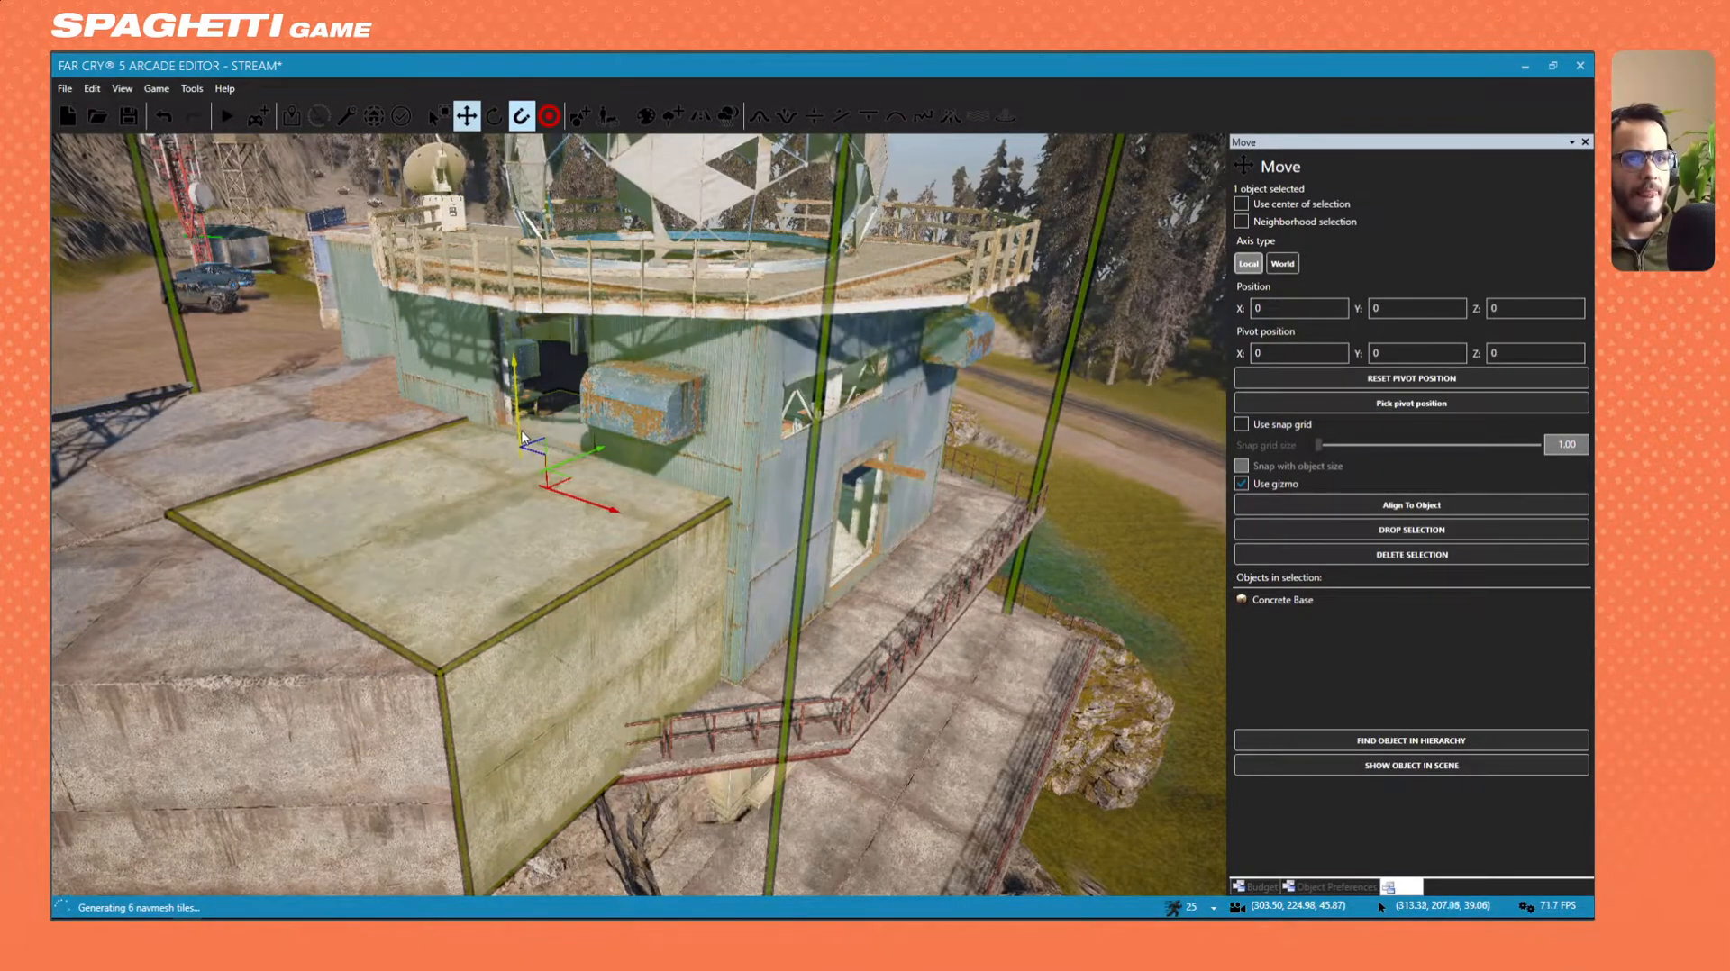
right_drag(560, 501, 432, 567)
key(w)
right_drag(738, 679, 625, 522)
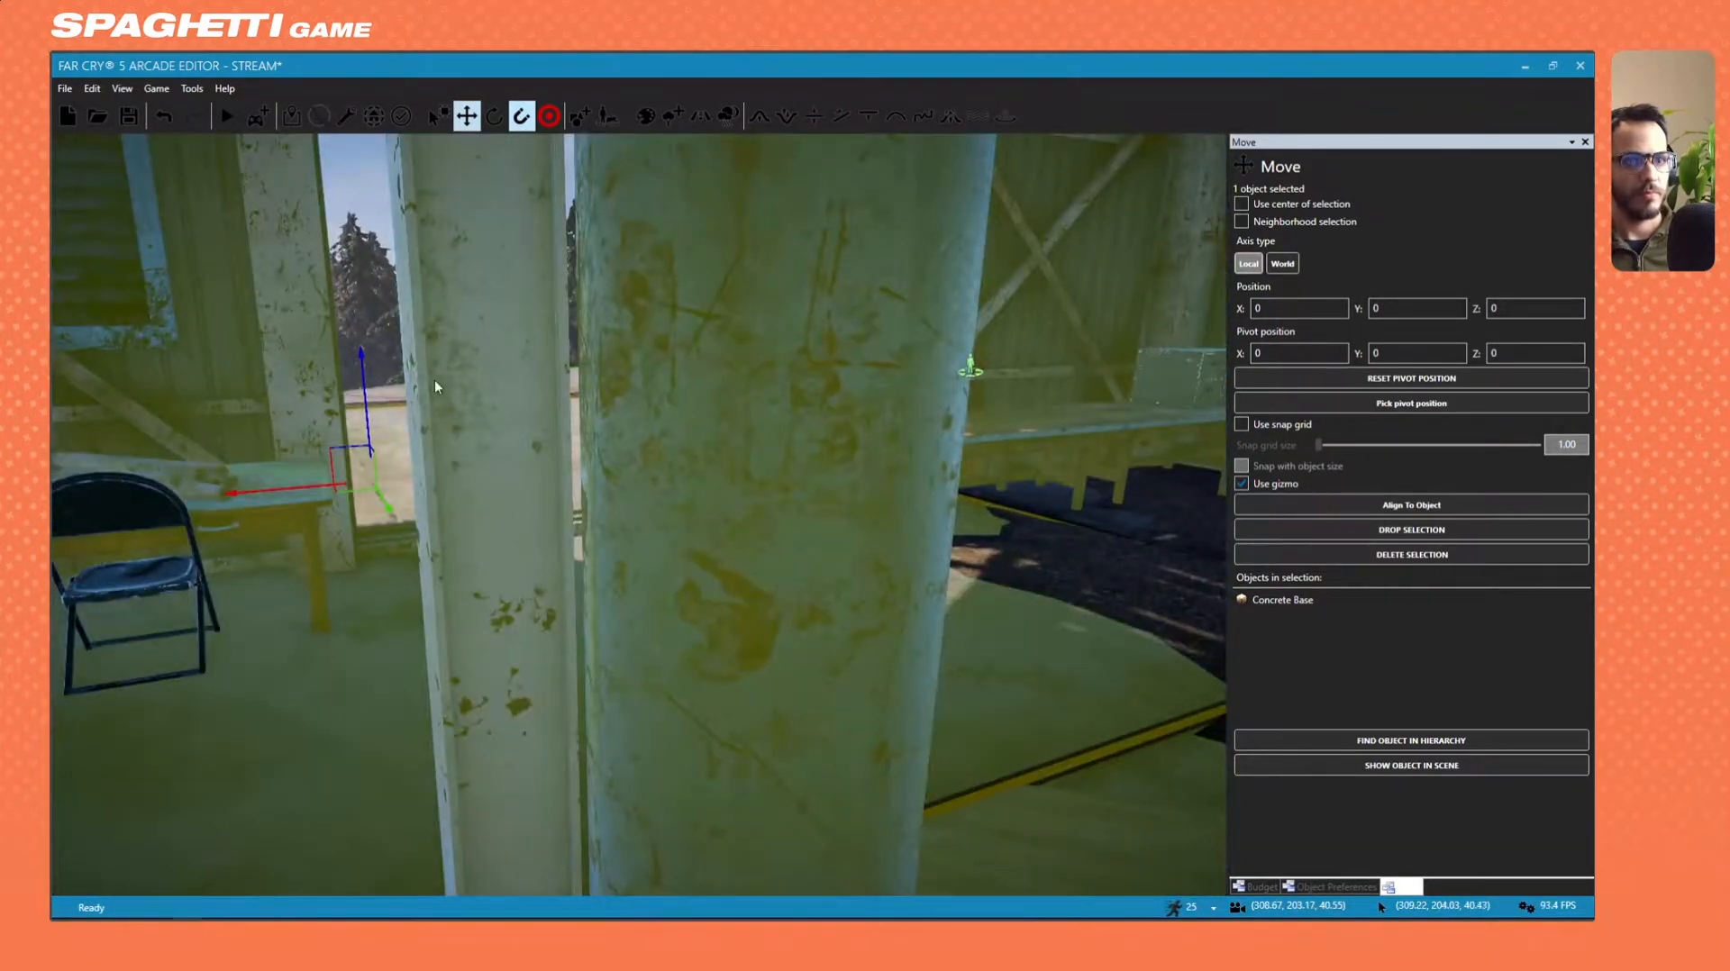
key(a)
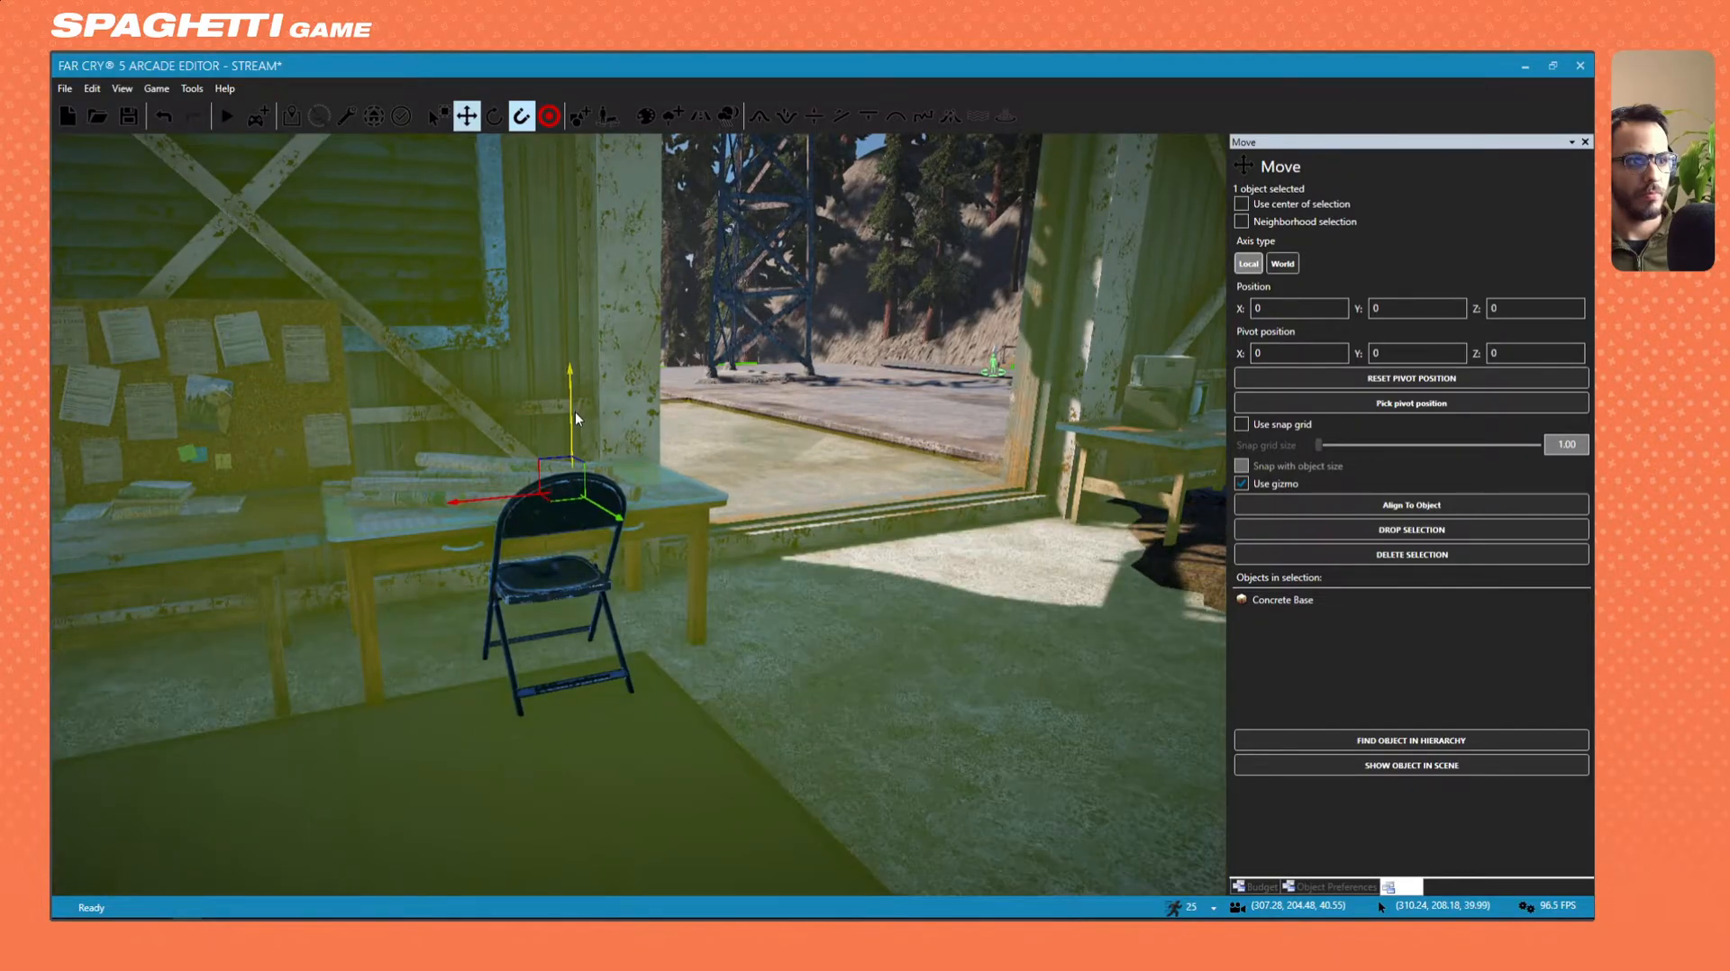
right_drag(575, 412, 928, 477)
key(s)
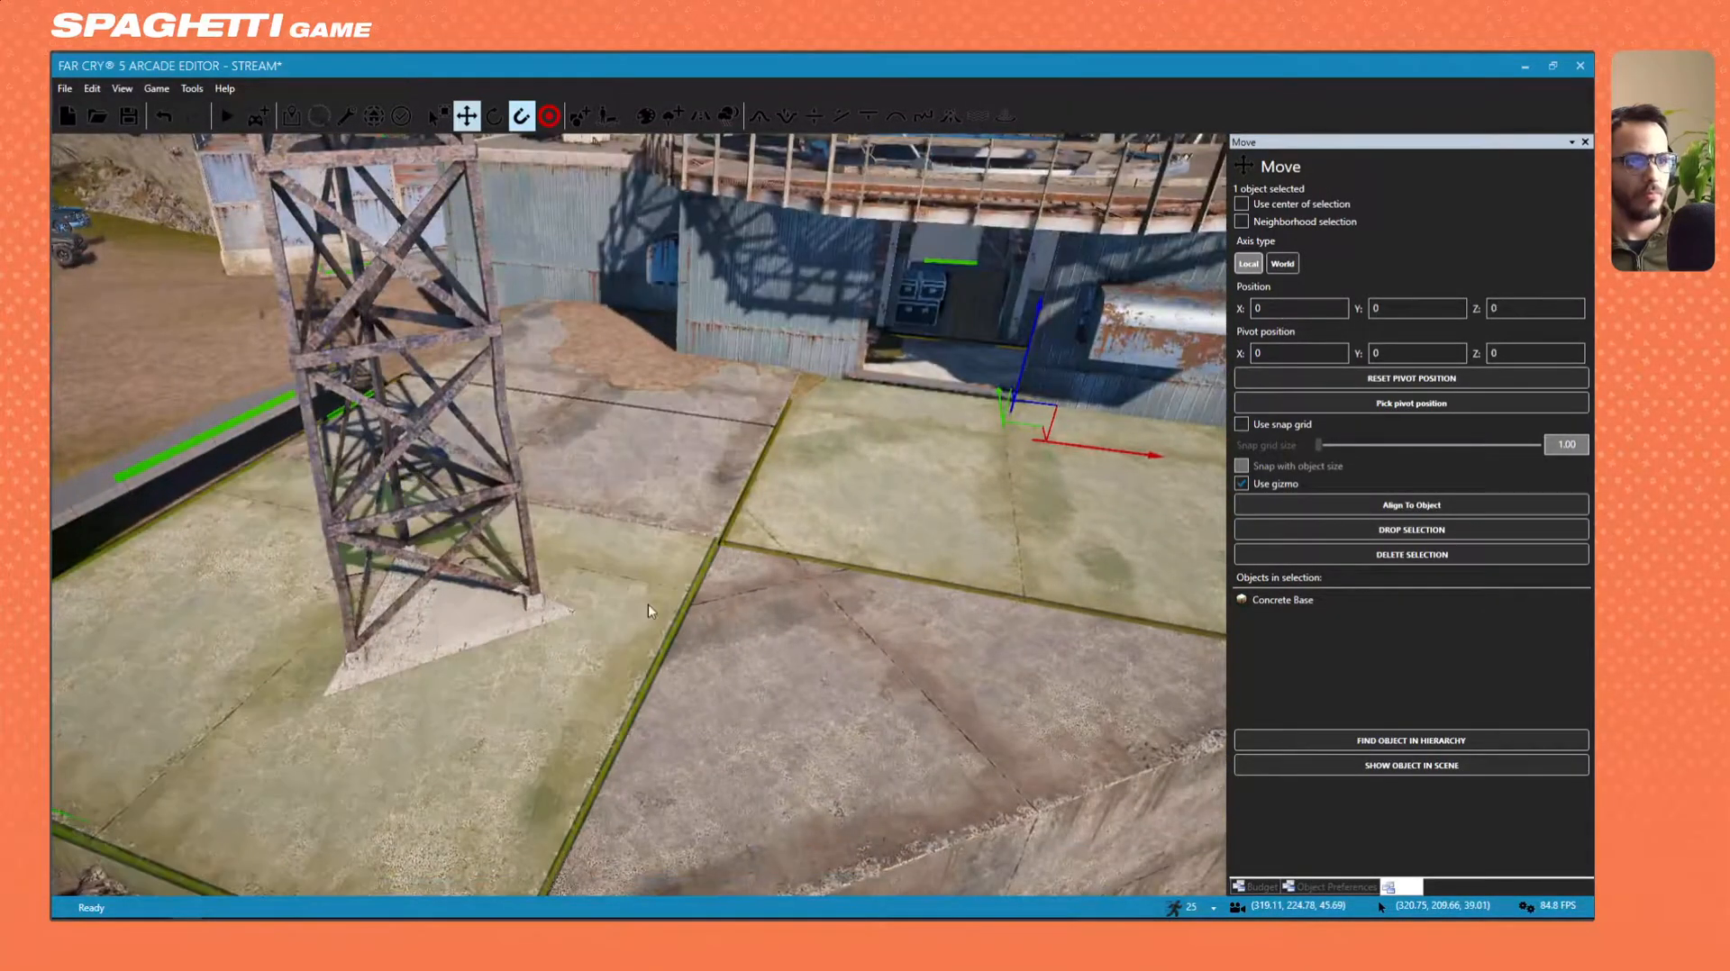
Clear the Concrete Base selection and select the Cliff Alpine 01 rock beneath the slabs.
click(767, 629)
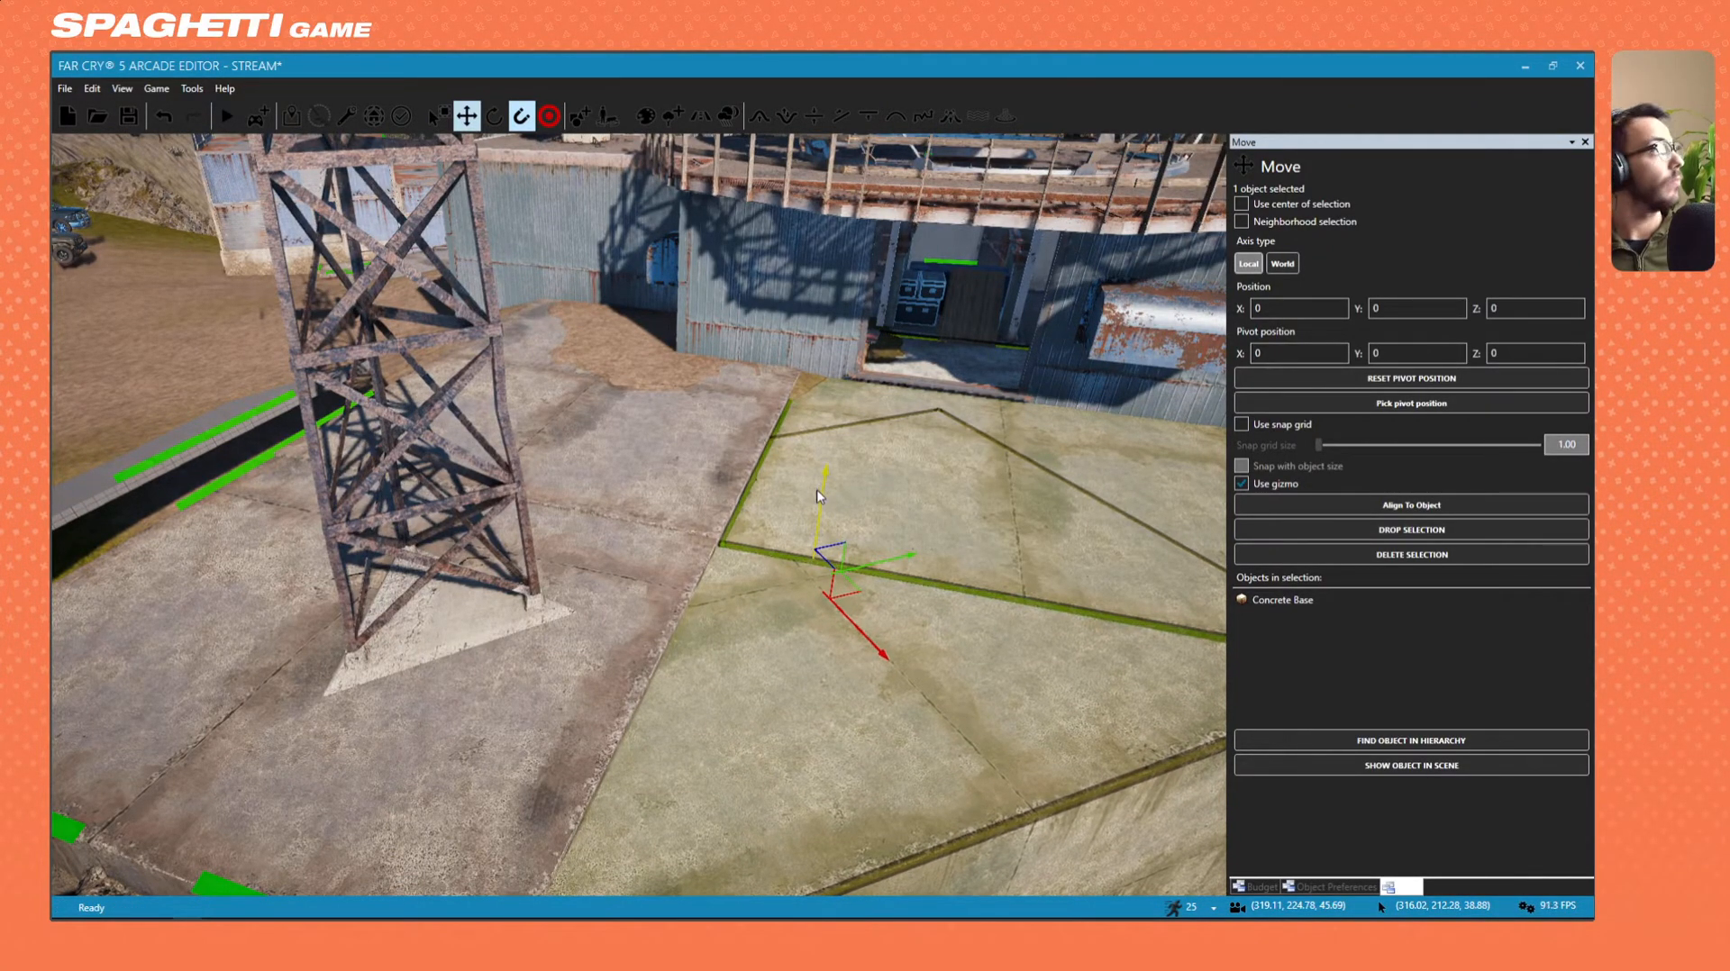
key(Delete)
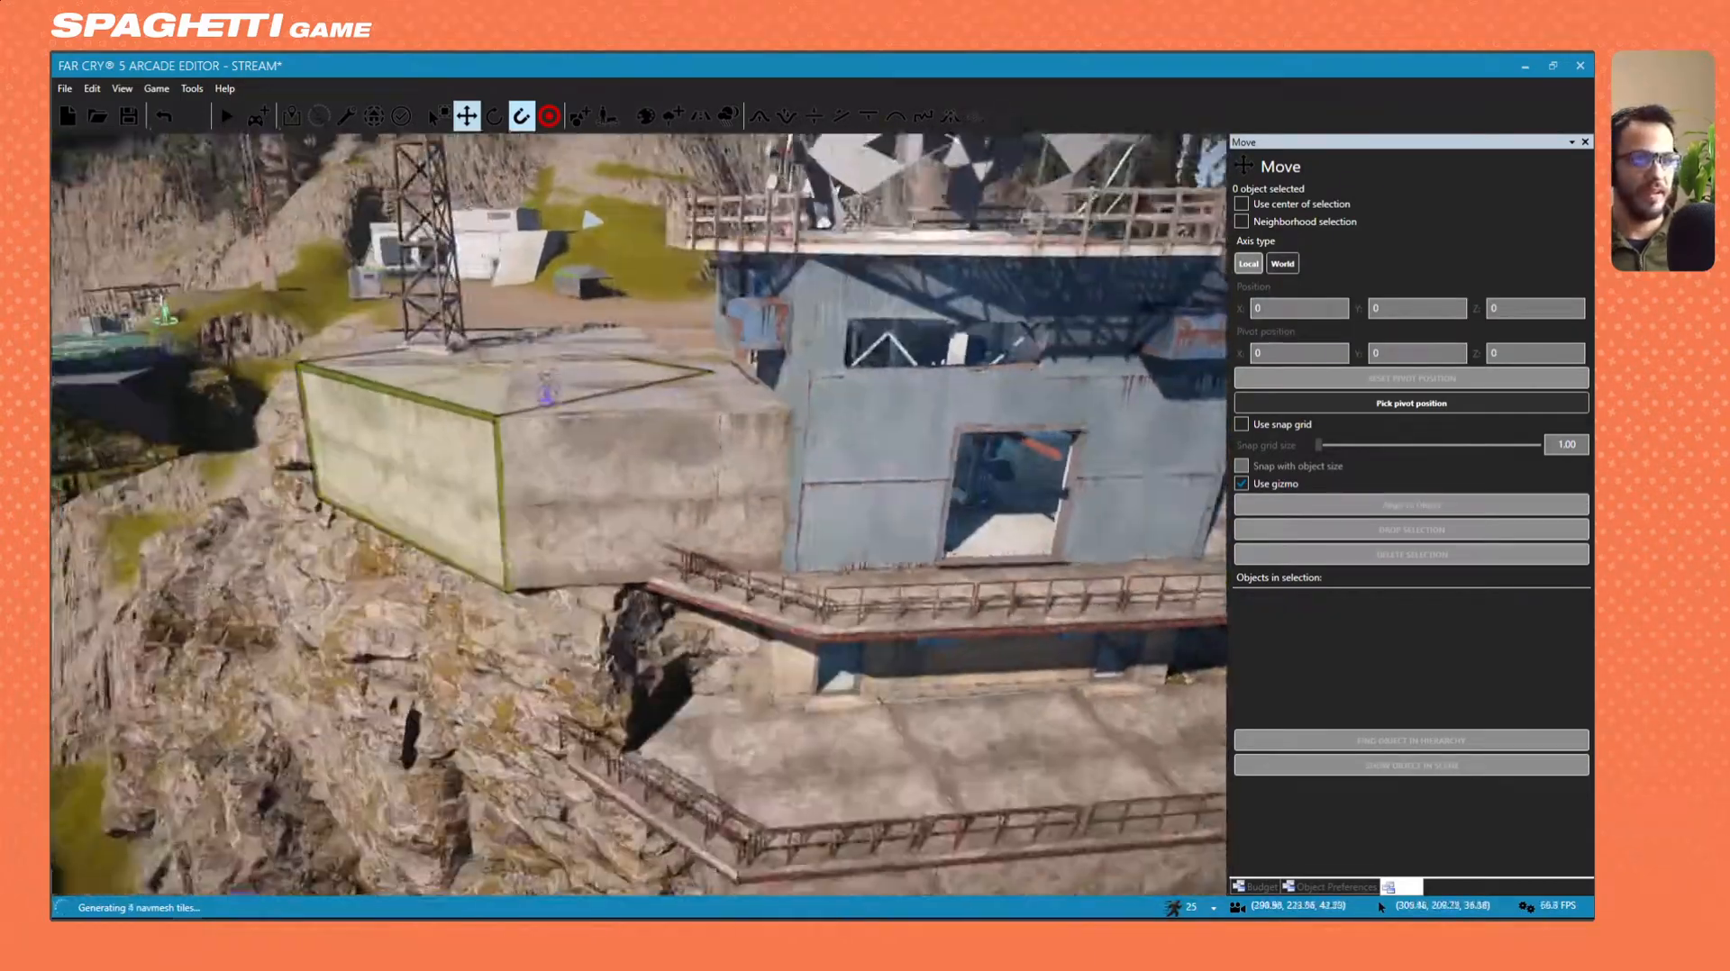
click(782, 517)
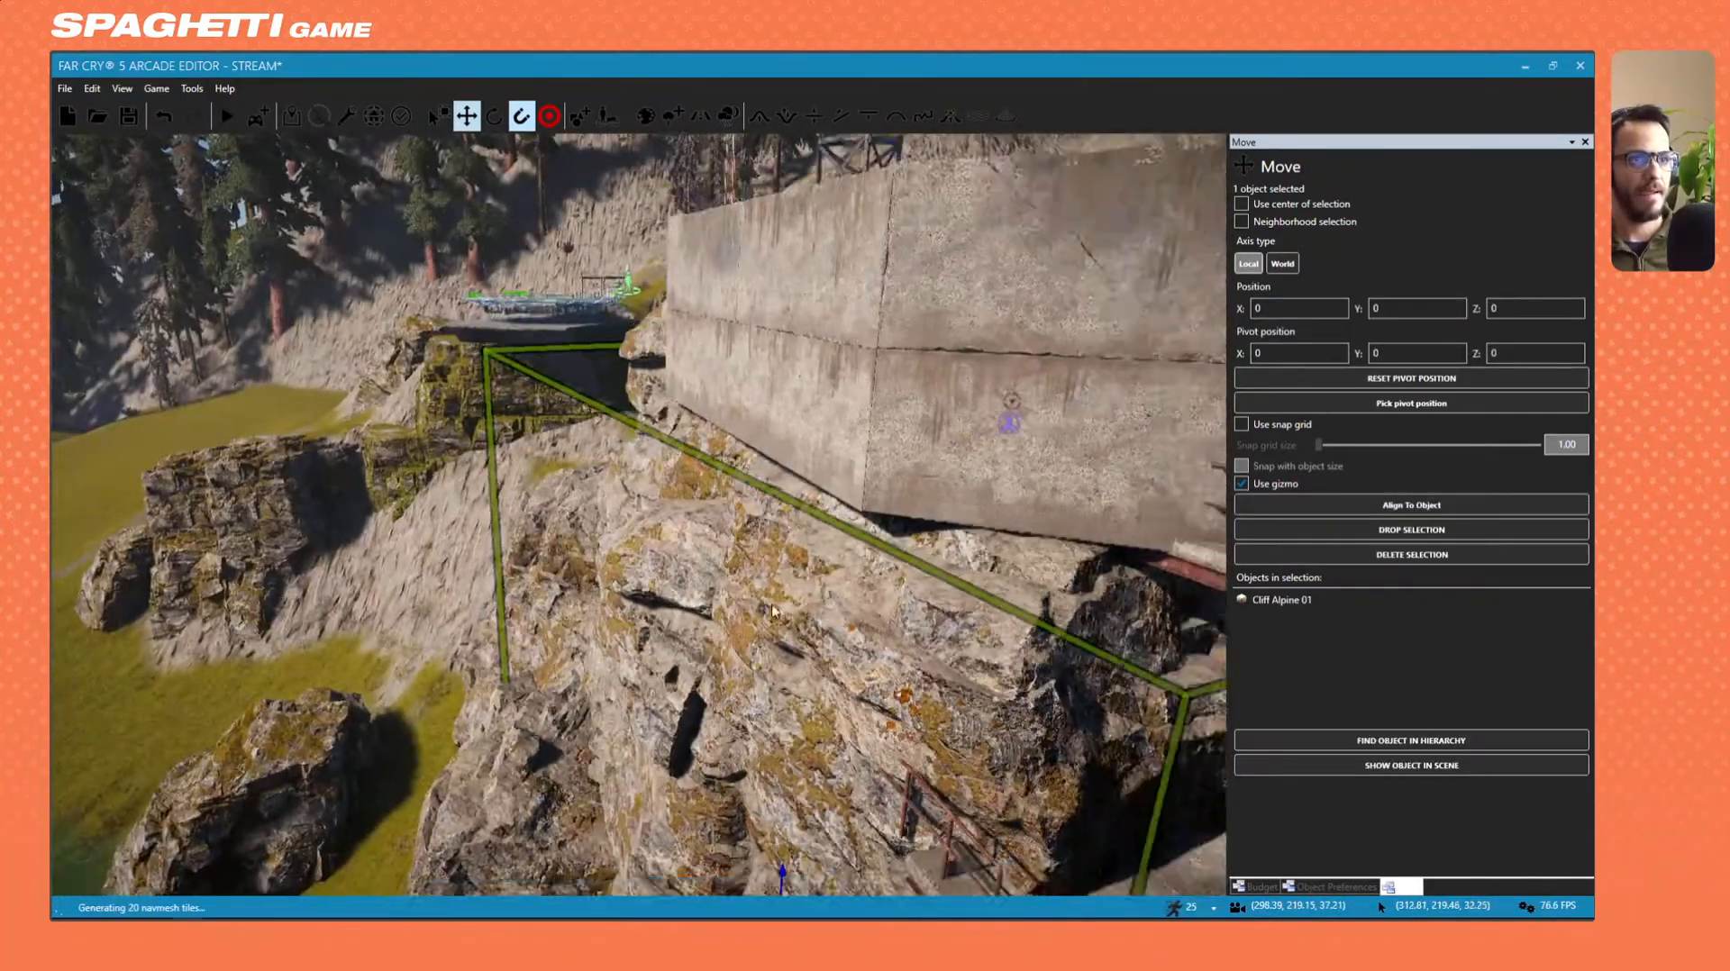